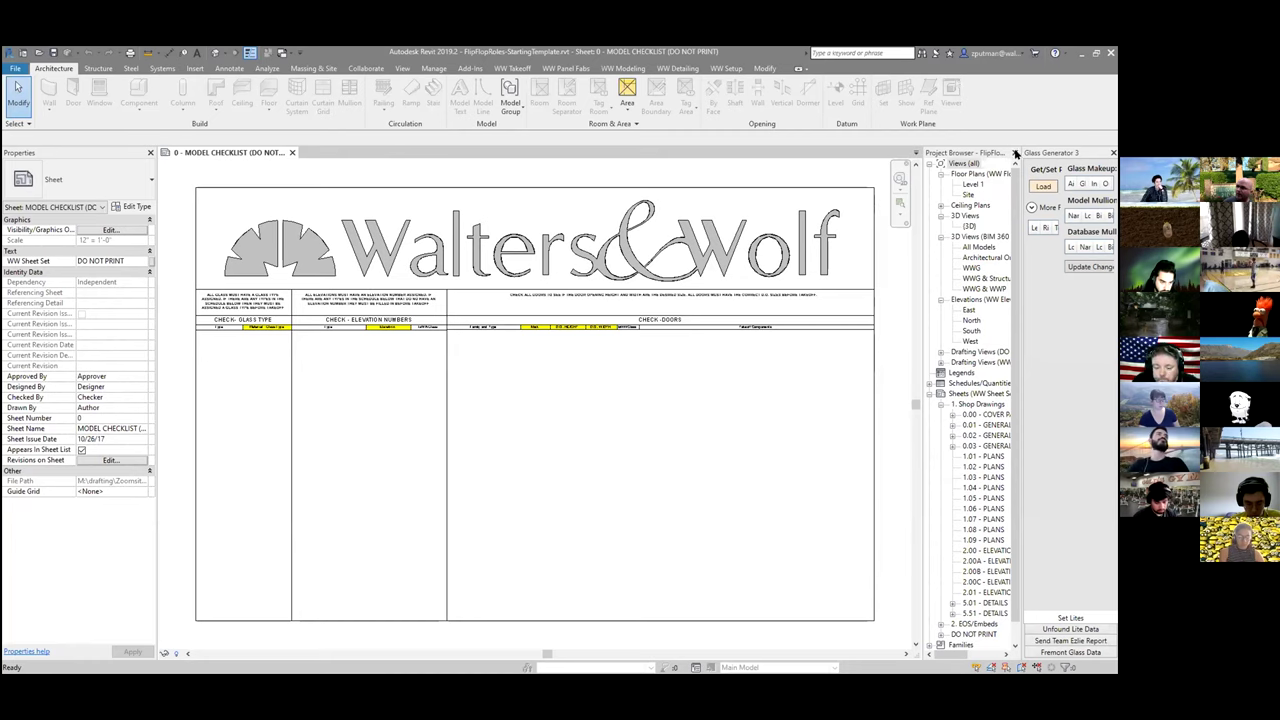
# Step: Close the Glass Generator panel, widen the Project Browser, and bring the FlipFlopLive folder window into view
pyautogui.click(1112, 153)
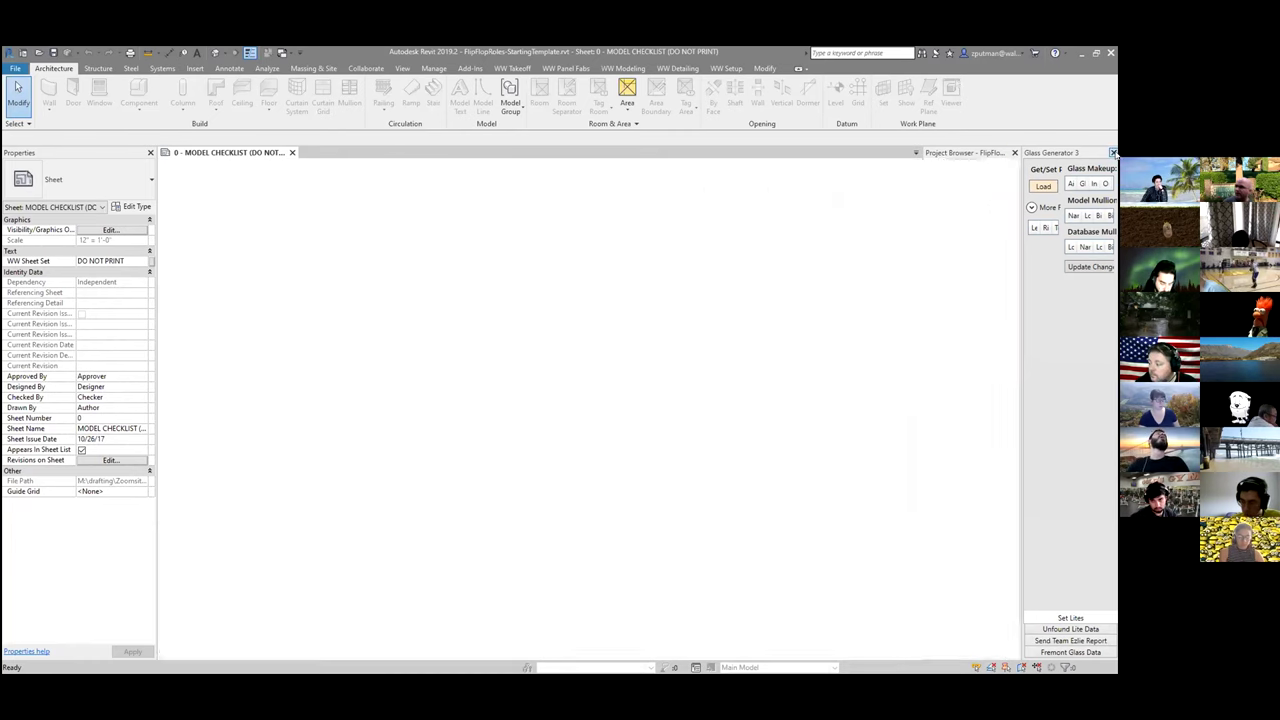
pyautogui.moveTo(1020, 263); pyautogui.dragTo(932, 263)
pyautogui.moveTo(2, 88); pyautogui.dragTo(445, 121)
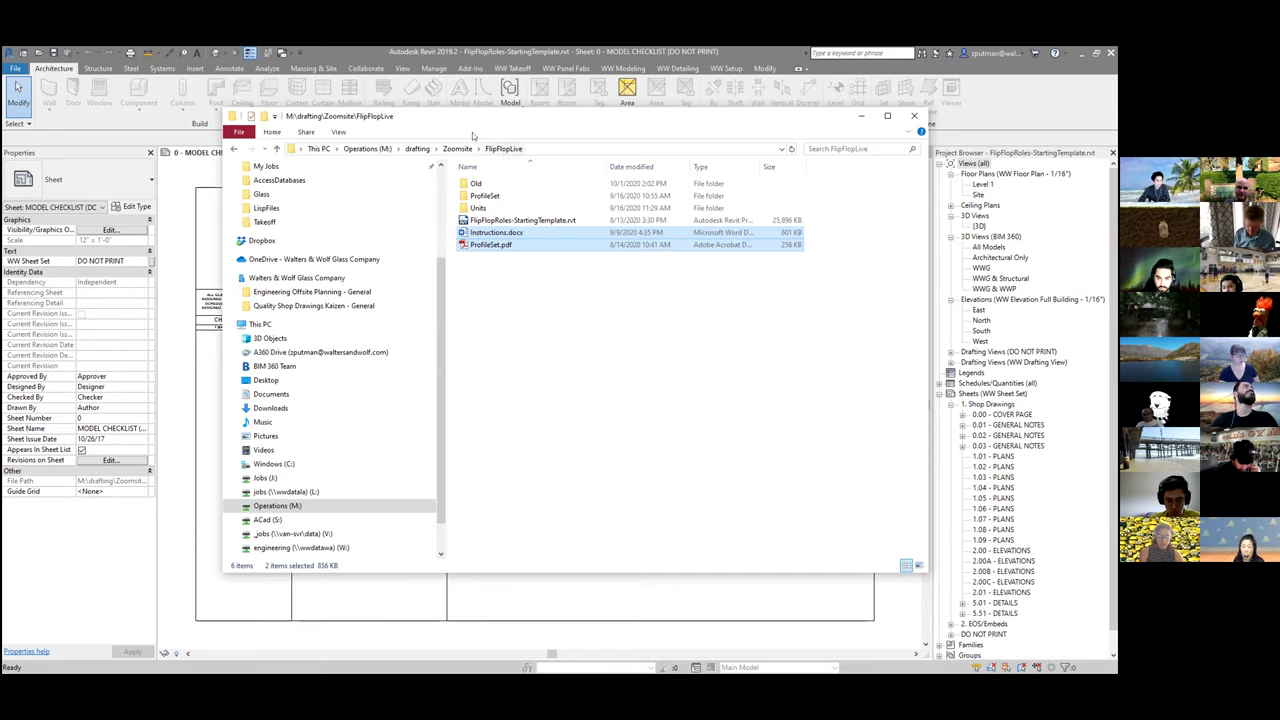
# Step: Reopen the parent Zoomsite folder through its network path by inserting wwdatahq\operations into the address
pyautogui.click(488, 246)
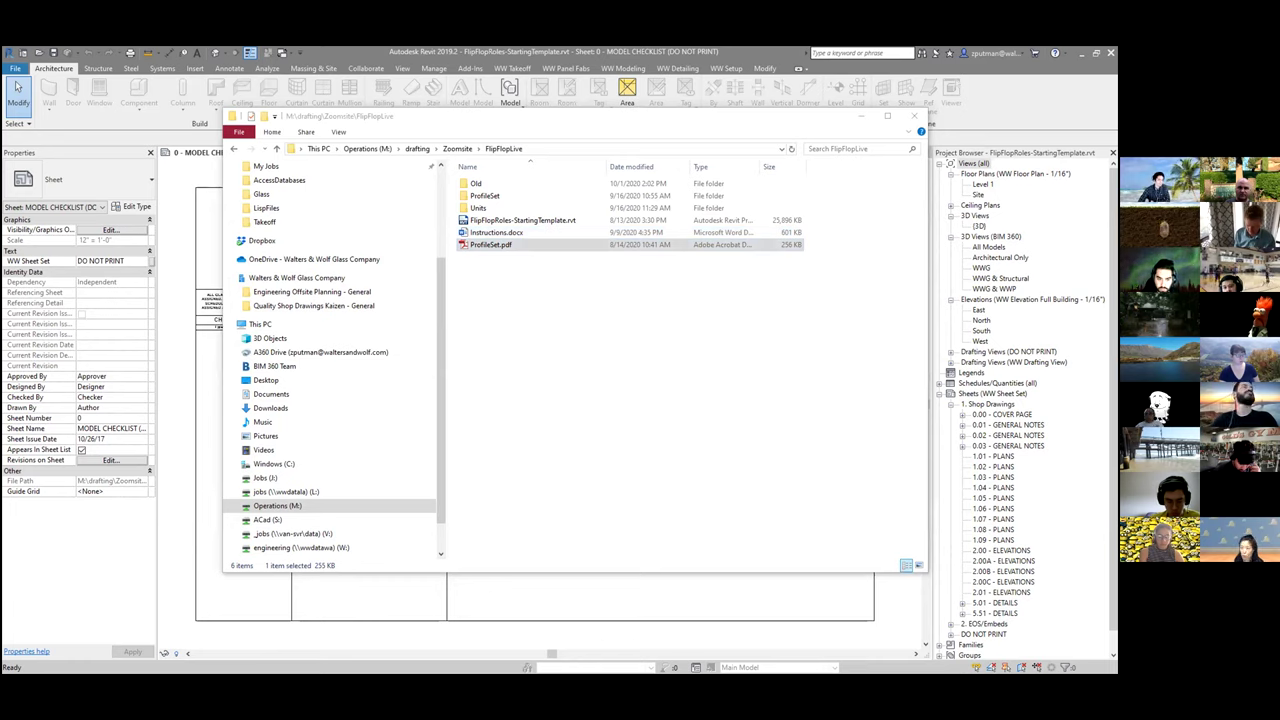
pyautogui.click(458, 149)
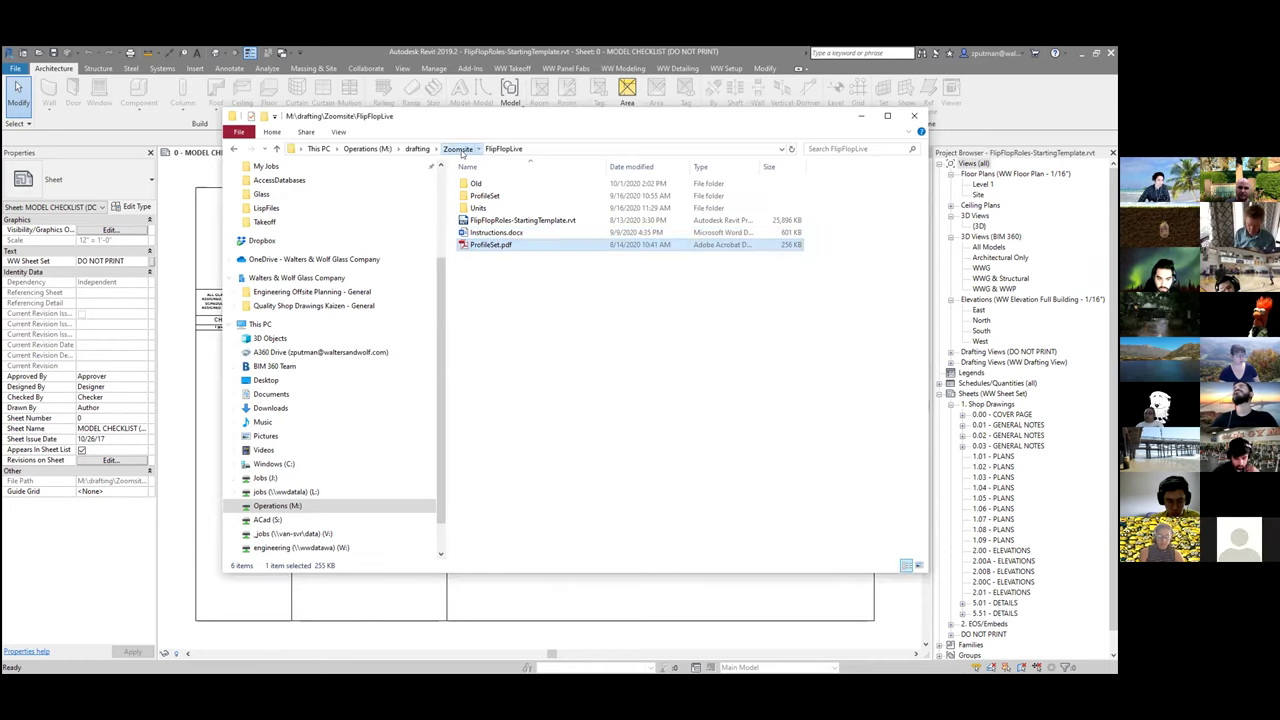
pyautogui.click(533, 149)
pyautogui.click(300, 149)
pyautogui.write('wwdata')
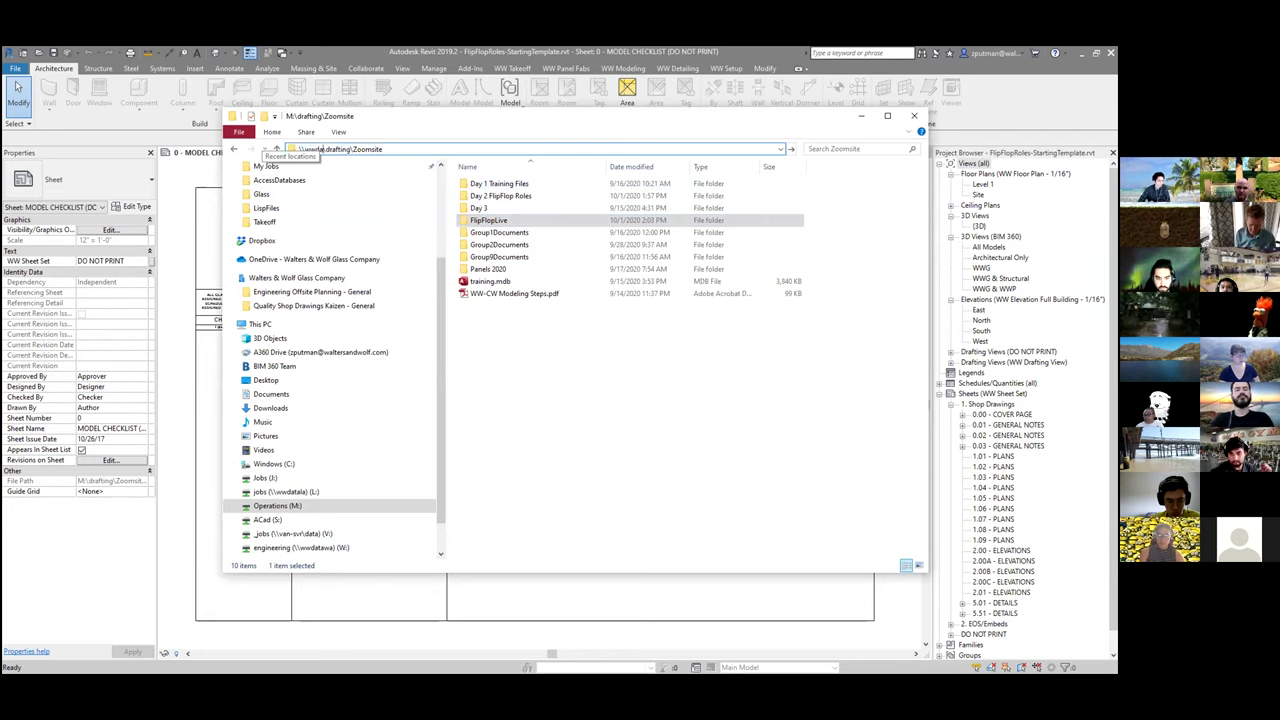
pyautogui.write('hq\\operations')
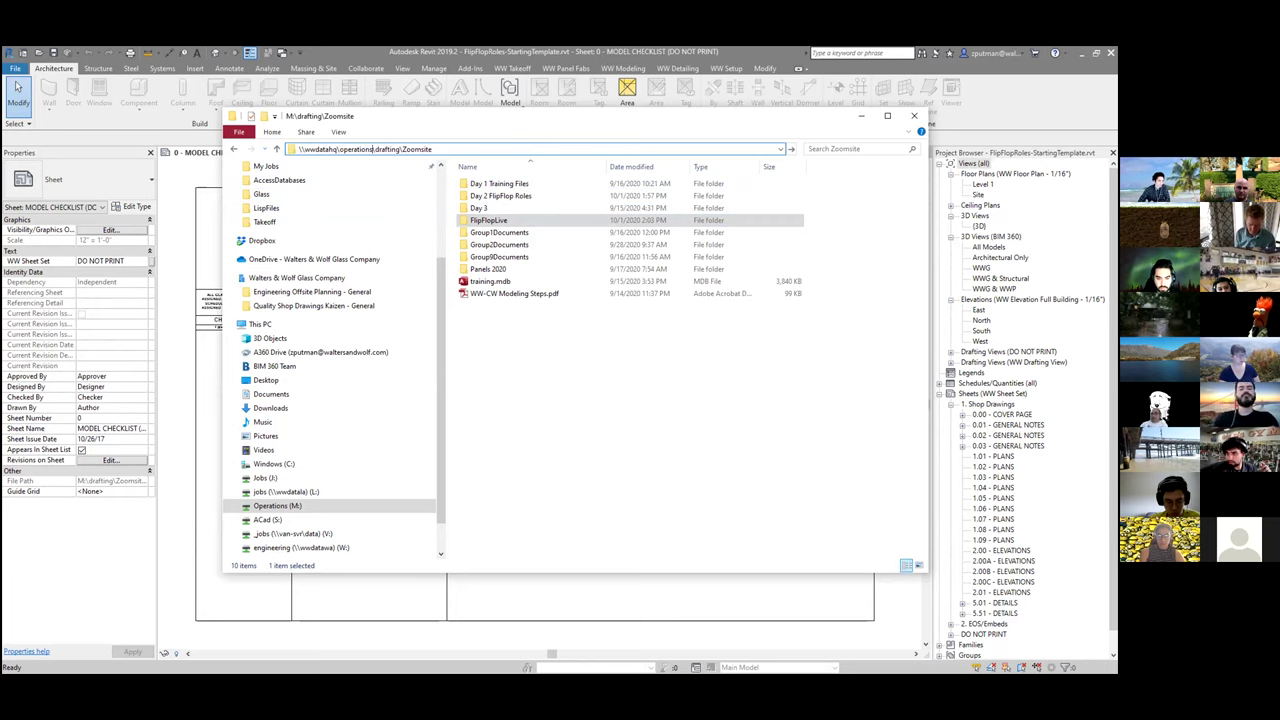
pyautogui.press('Return')
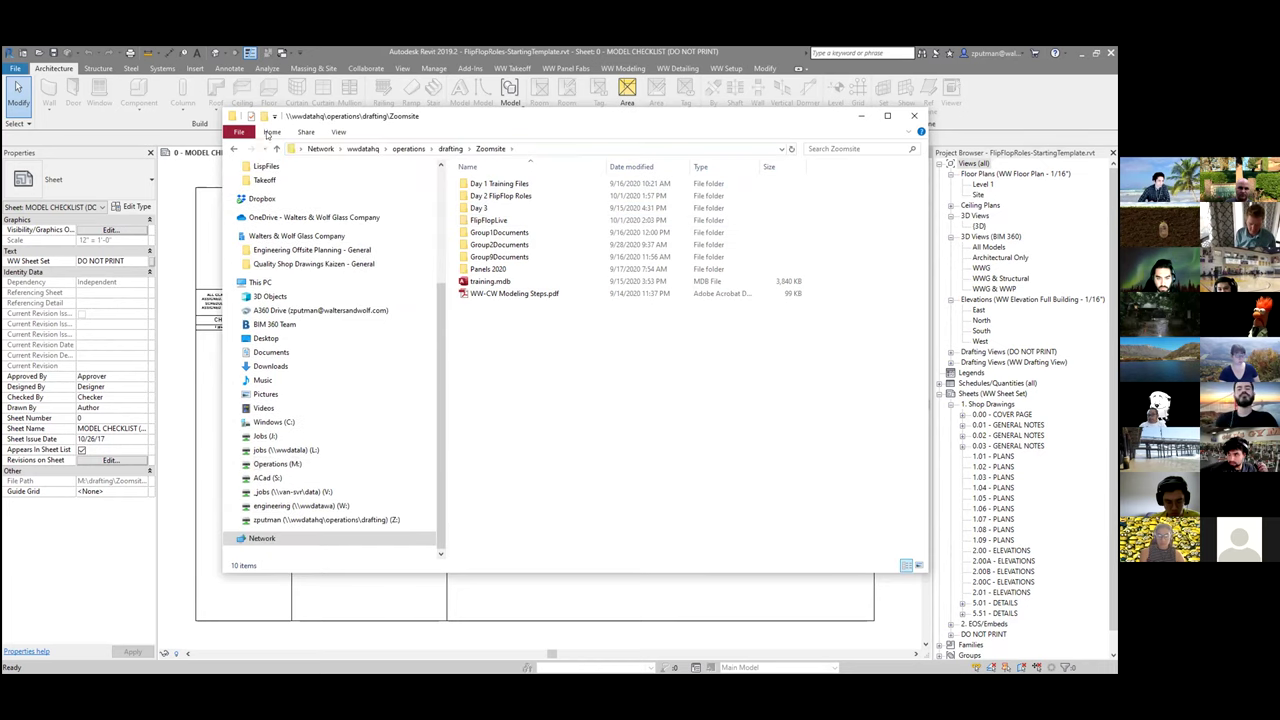
pyautogui.click(580, 149)
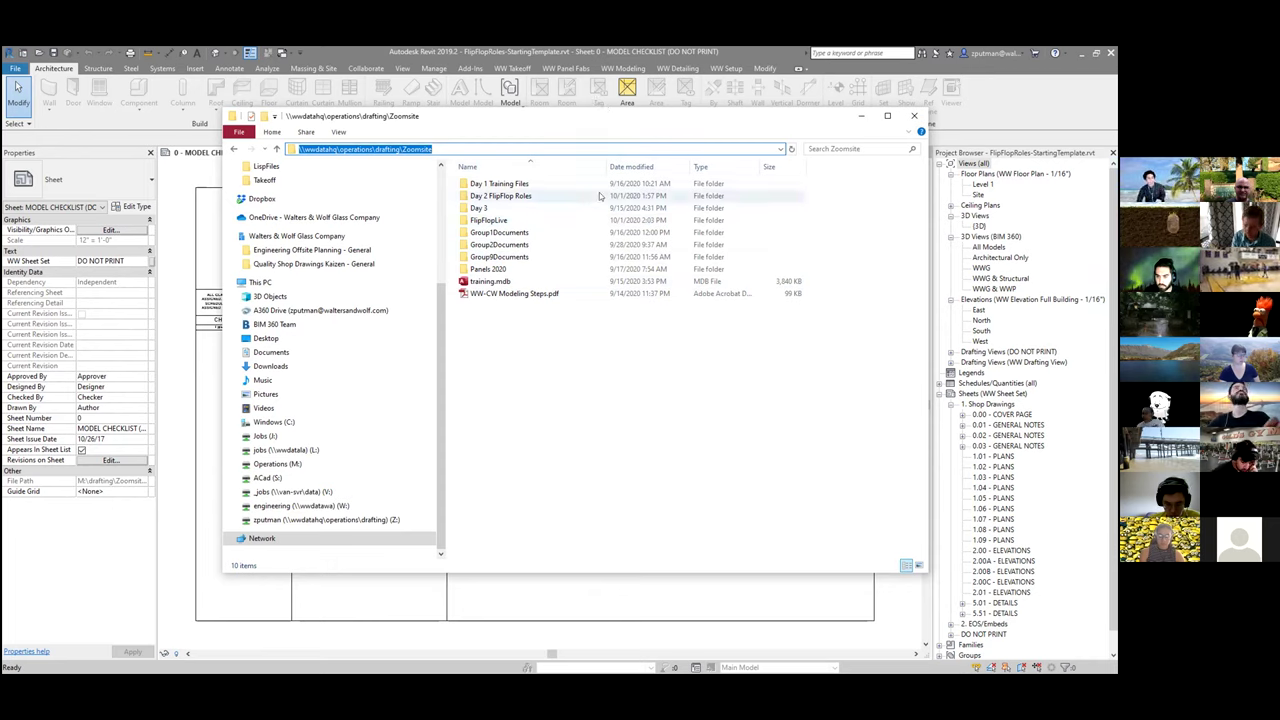
# Step: Bring Revit in front of File Explorer, showing the 0 - MODEL CHECKLIST sheet
pyautogui.click(638, 52)
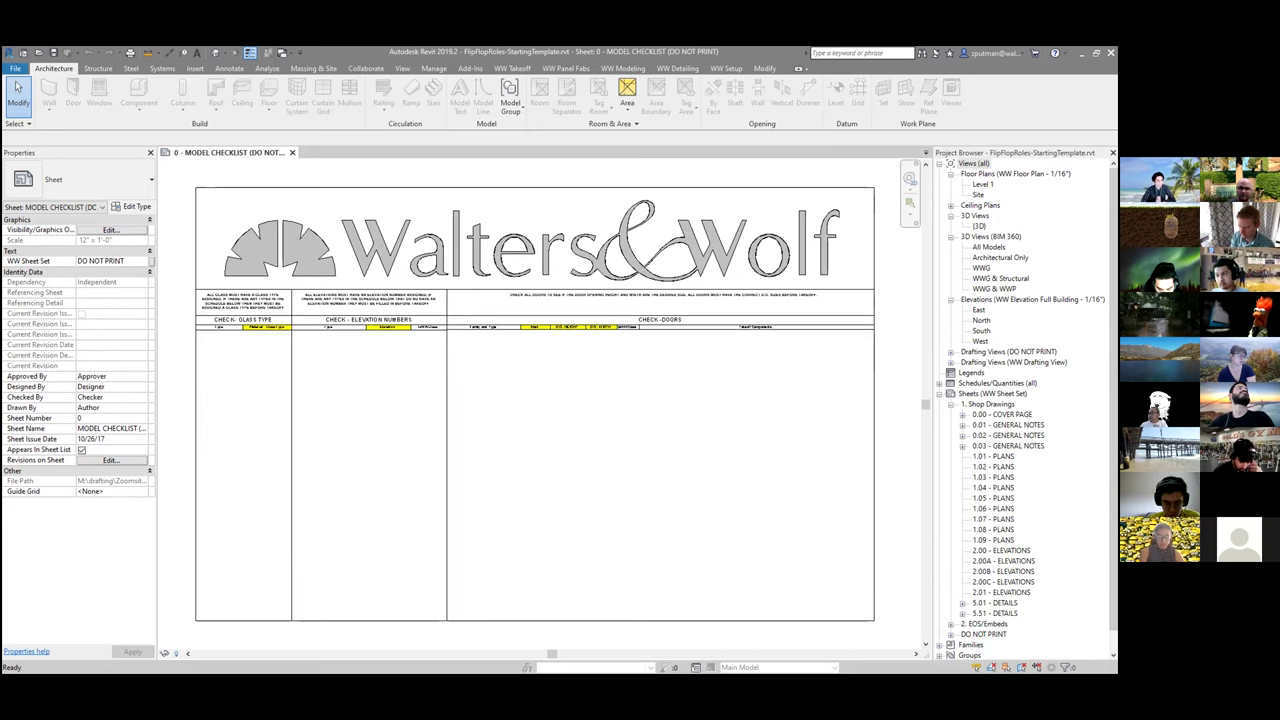
pyautogui.hotkey('alt', 'Tab')
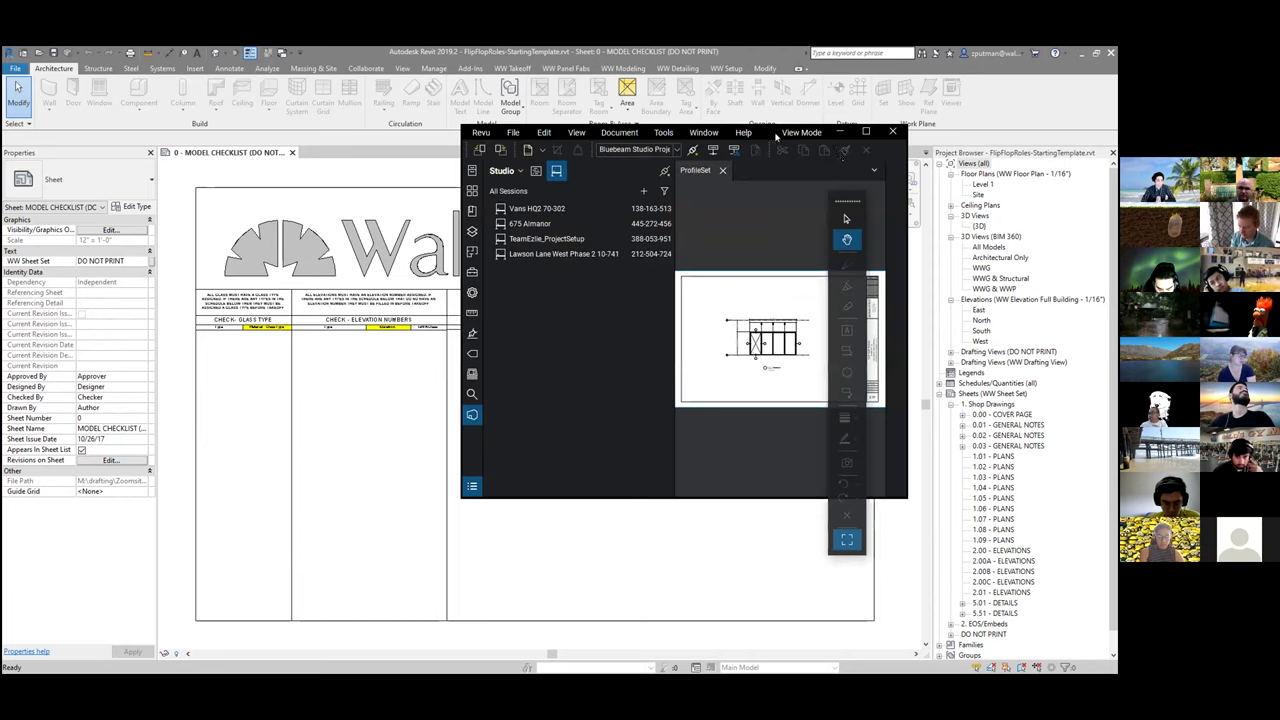
pyautogui.doubleClick(768, 132)
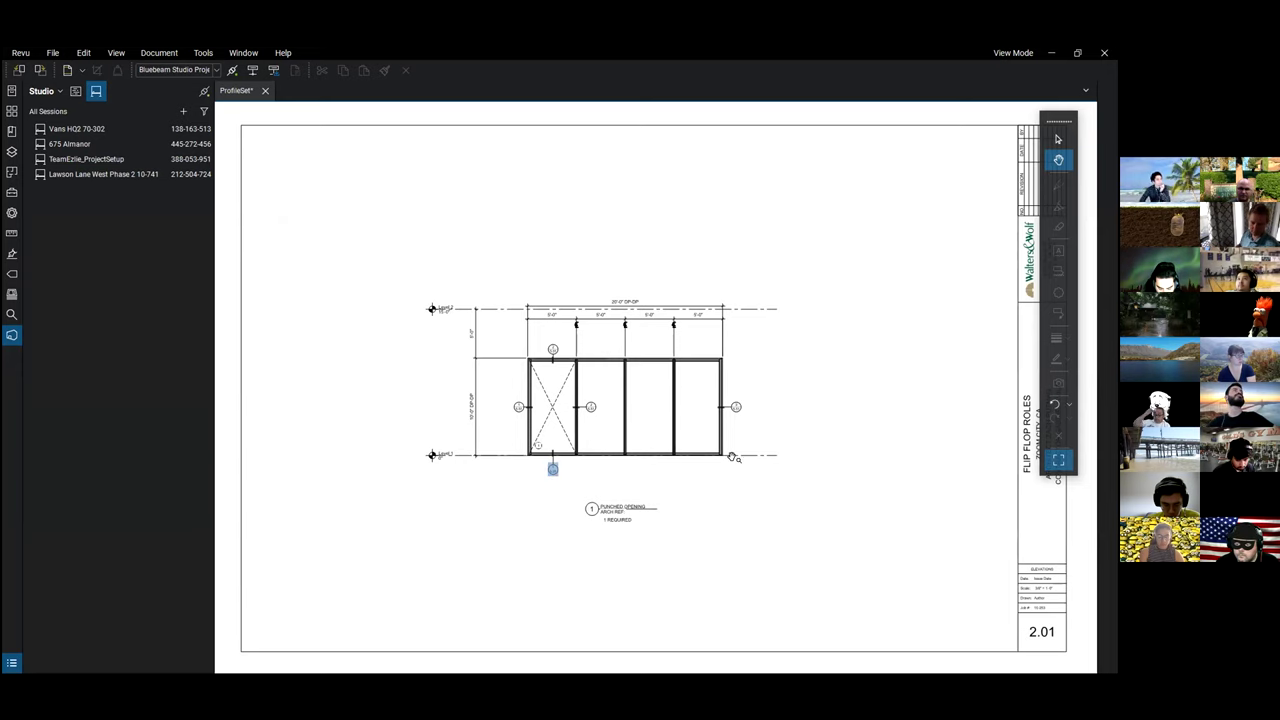
pyautogui.click(553, 469)
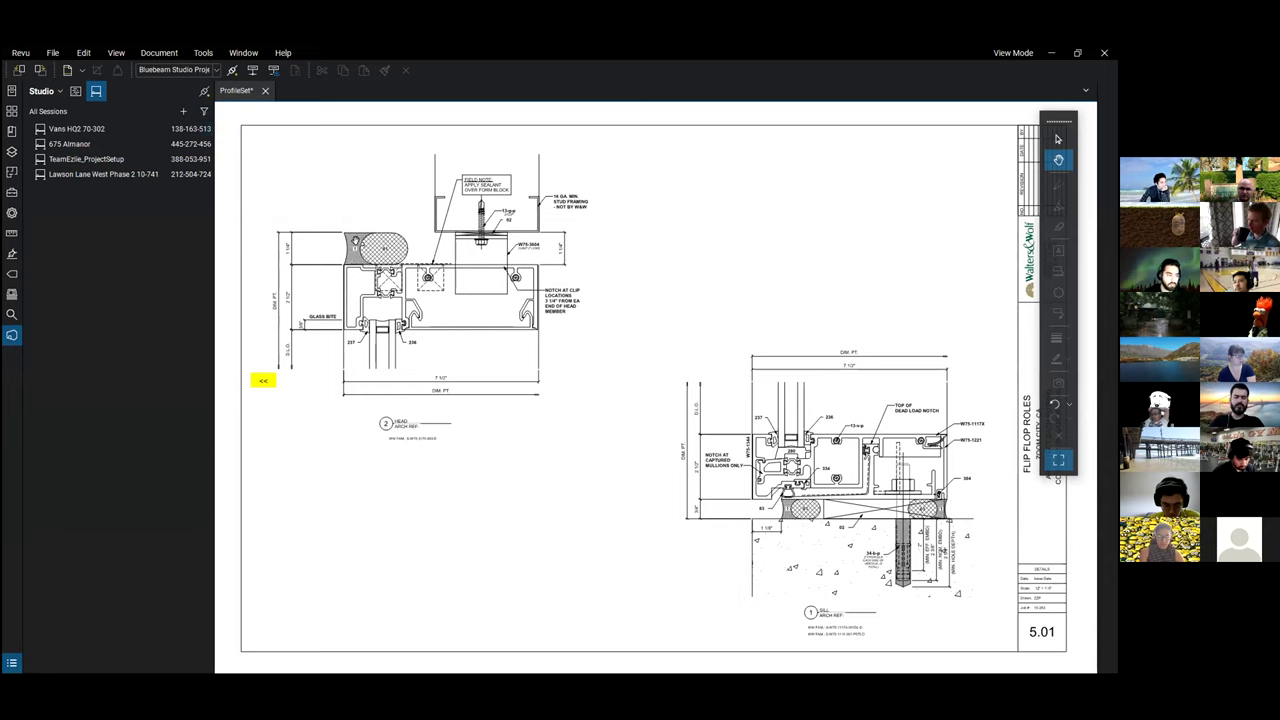
pyautogui.scroll(-1, 396, 323)
pyautogui.press('pagedown')
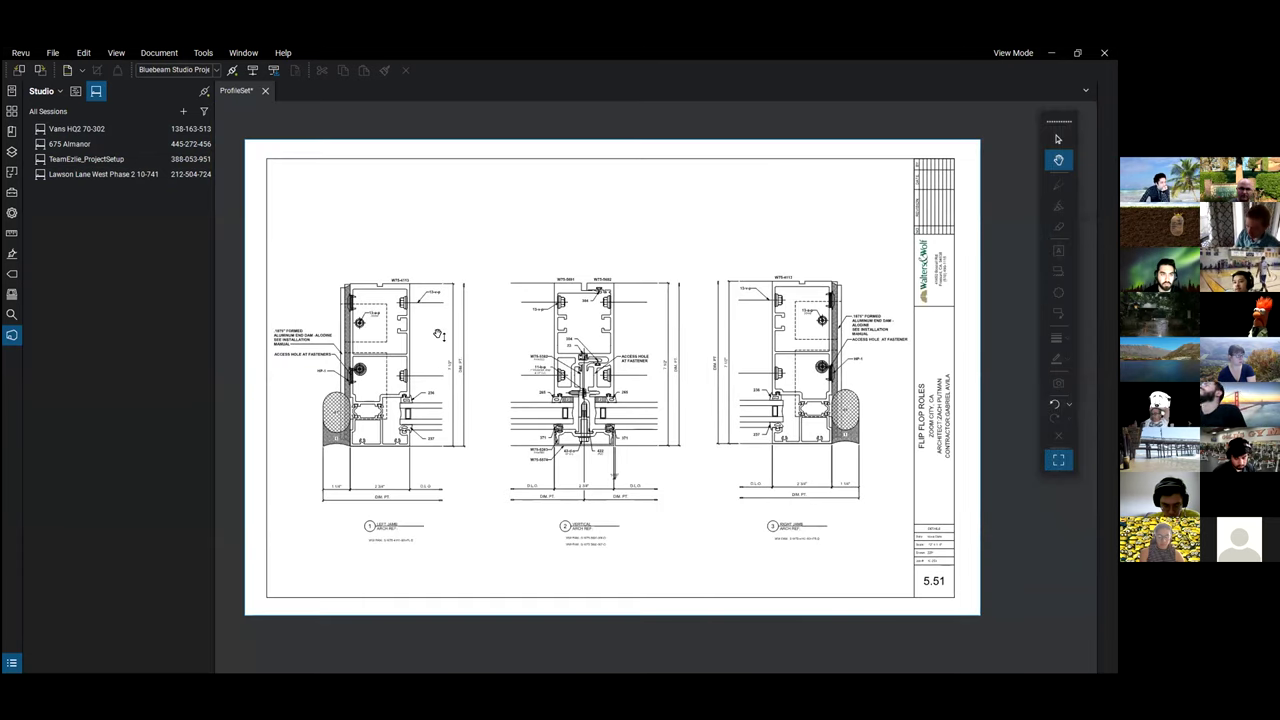
pyautogui.press('pagedown')
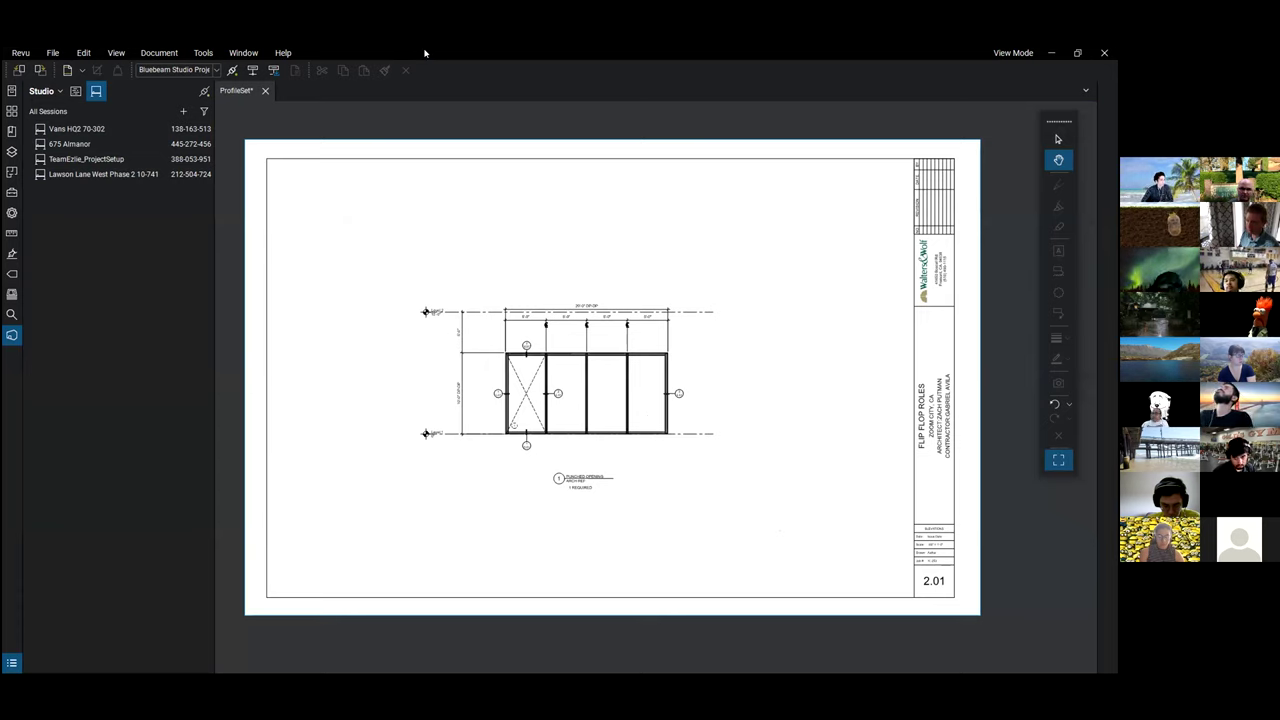
pyautogui.hotkey('alt', 'Tab')
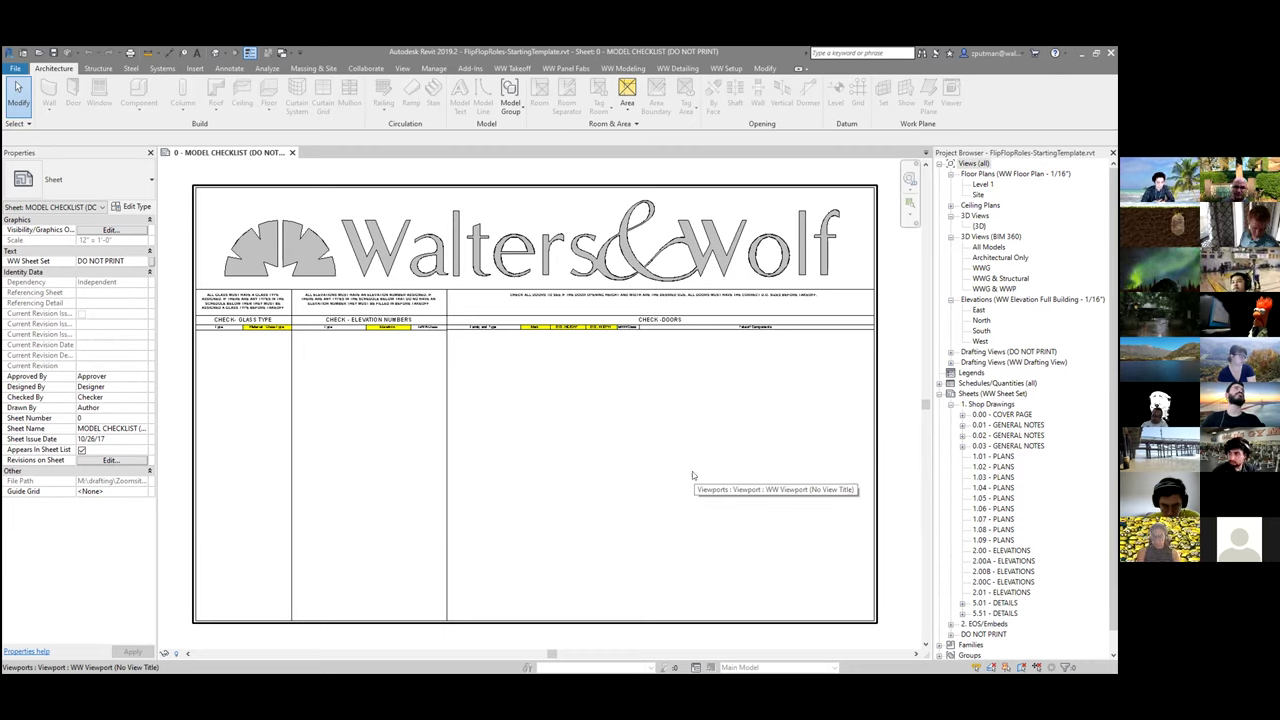
# Step: Switch to Explorer and open Instructions.docx from the FlipFlopLive folder in Word
pyautogui.hotkey('alt', 'Tab')
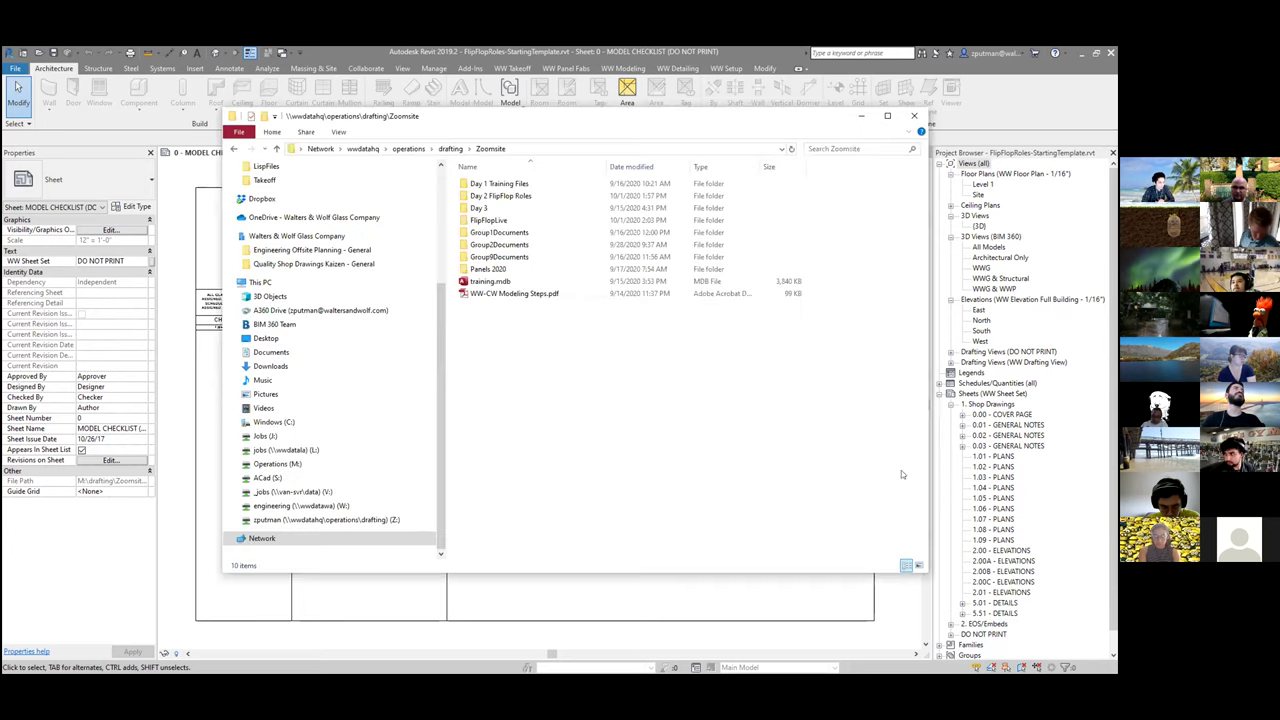
pyautogui.doubleClick(489, 220)
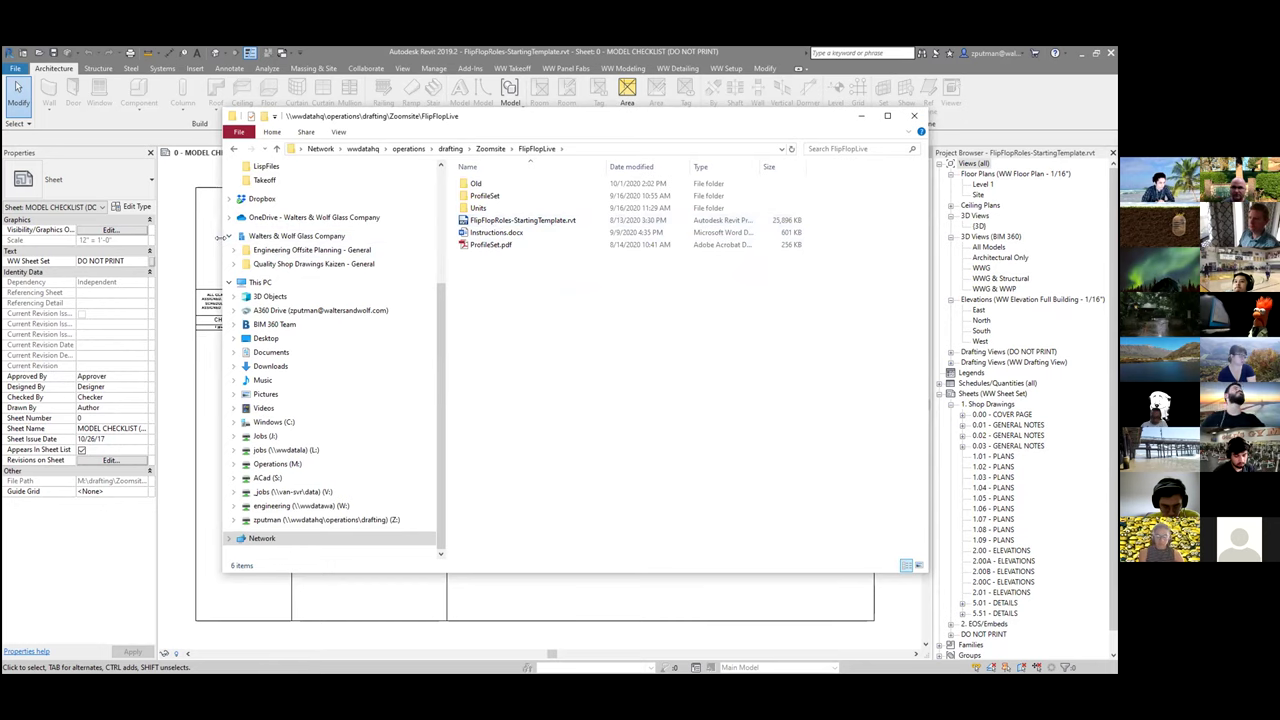
pyautogui.click(655, 233)
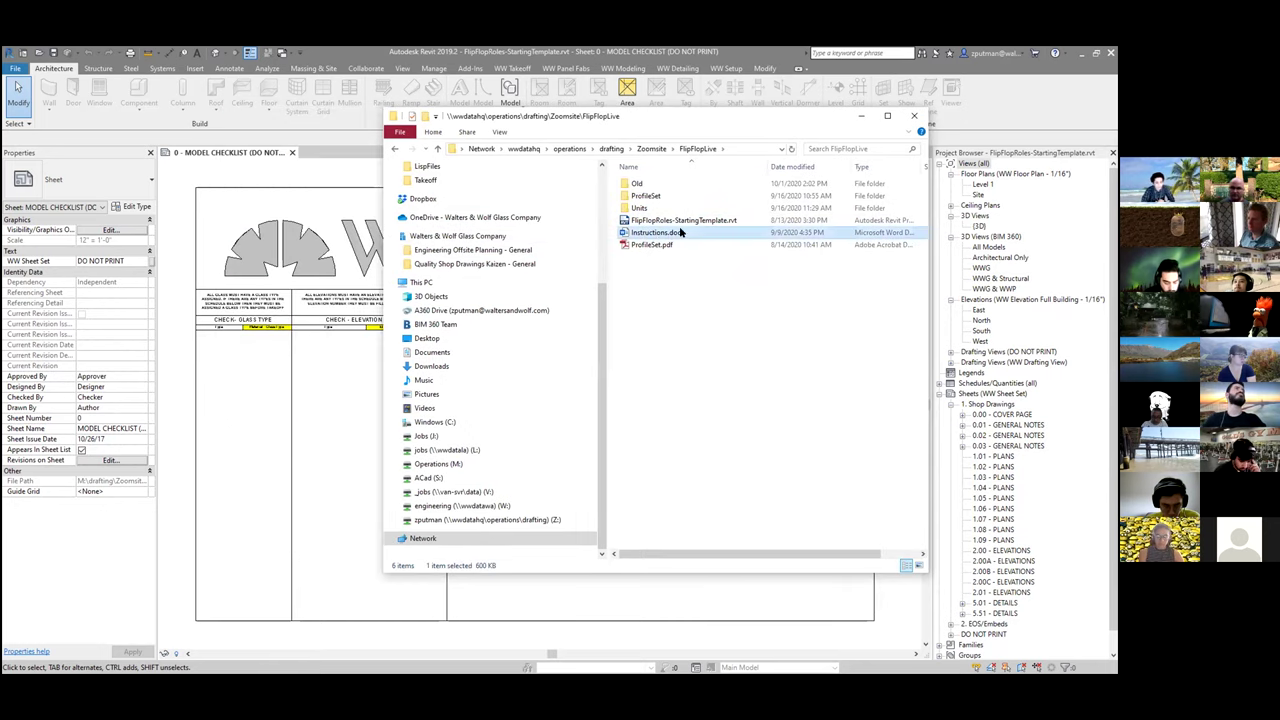
pyautogui.doubleClick(655, 235)
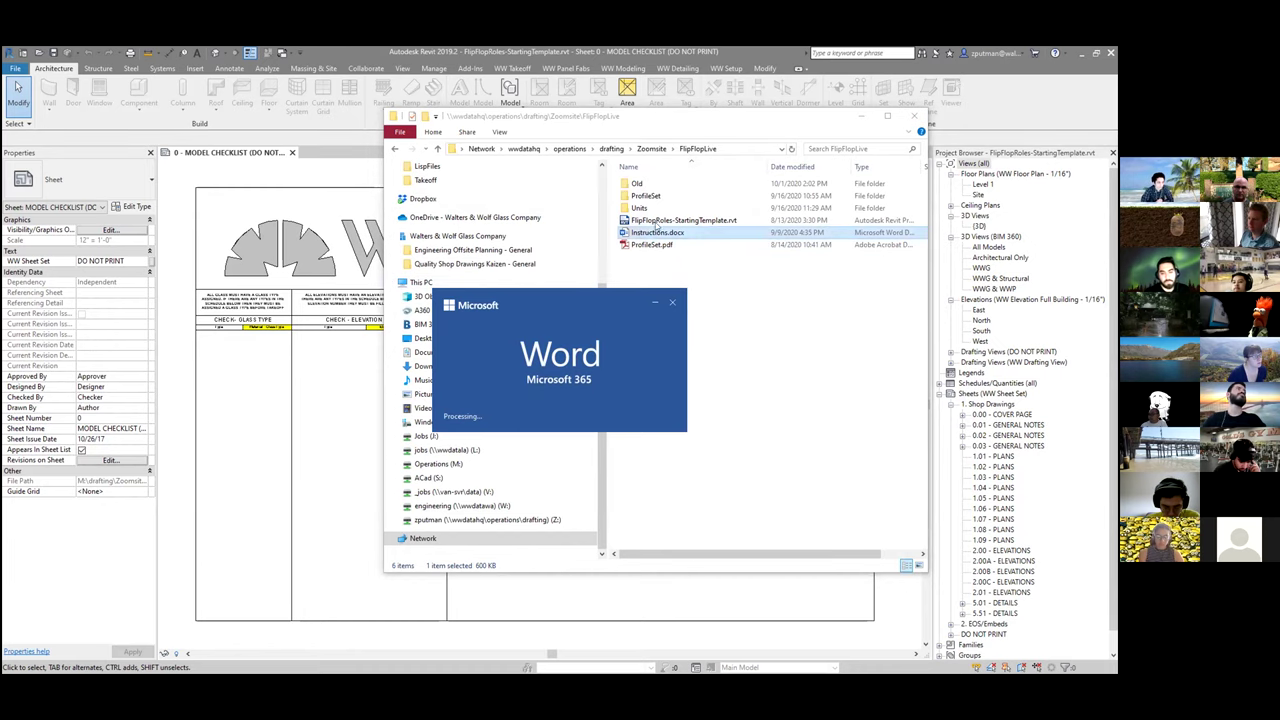
# Step: View the Flip Flop Roles instructions in Word, then set Word aside and bring Revit forward
pyautogui.click(672, 221)
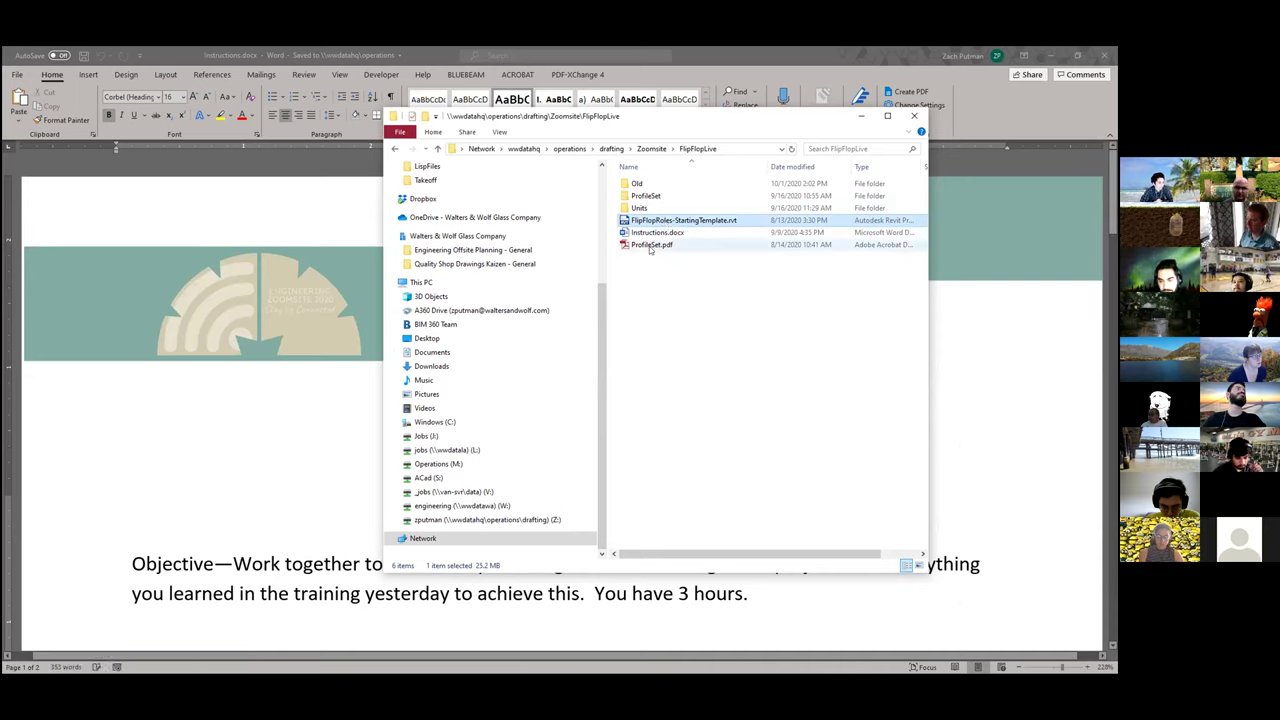
pyautogui.click(652, 245)
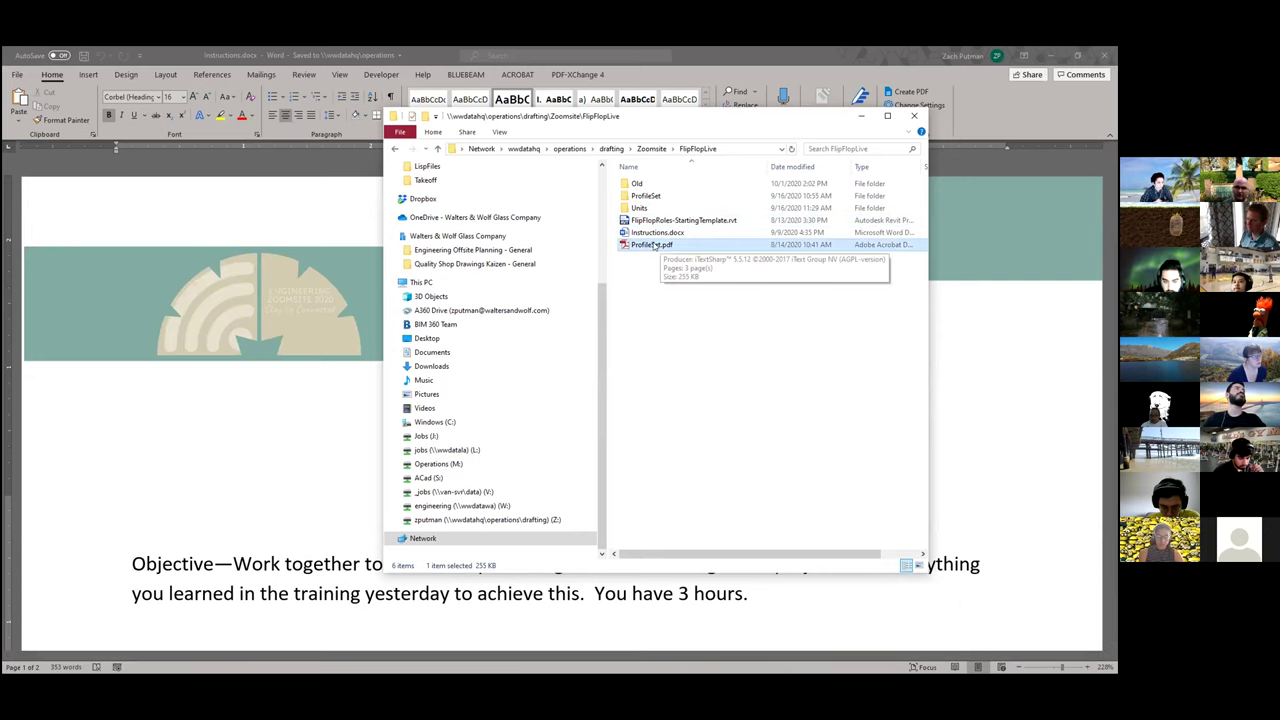
pyautogui.click(657, 233)
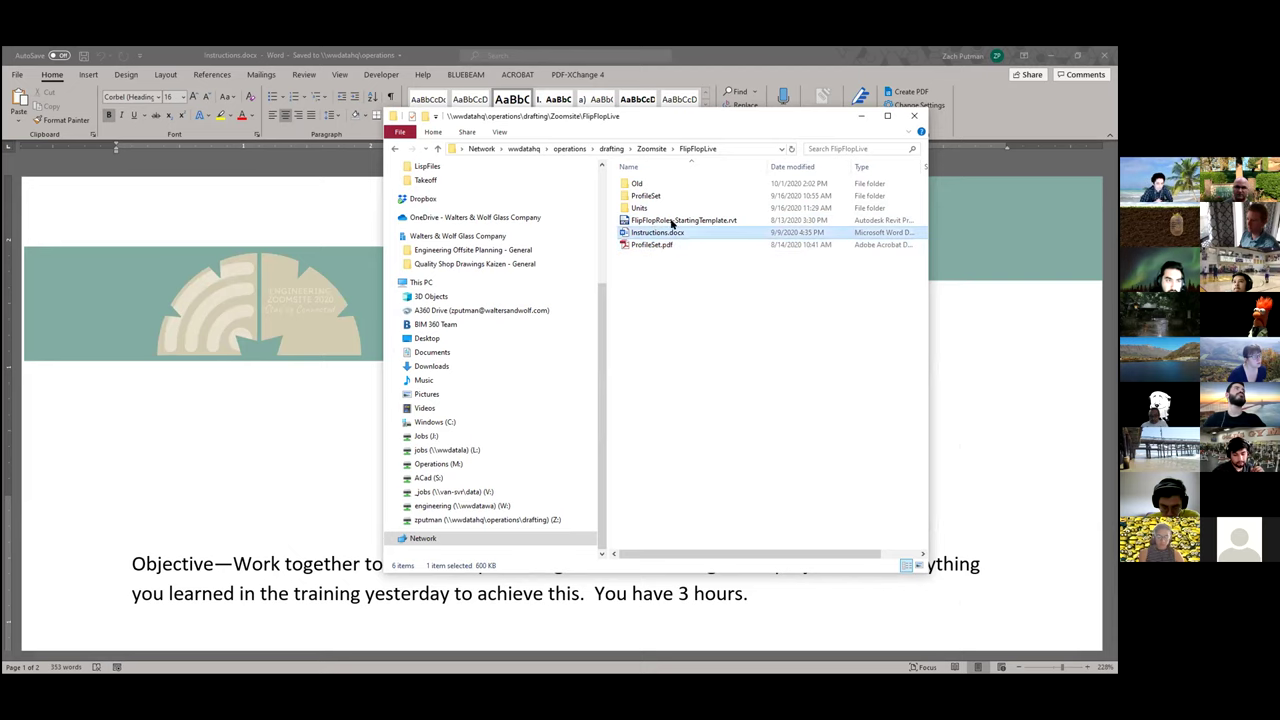
pyautogui.click(710, 61)
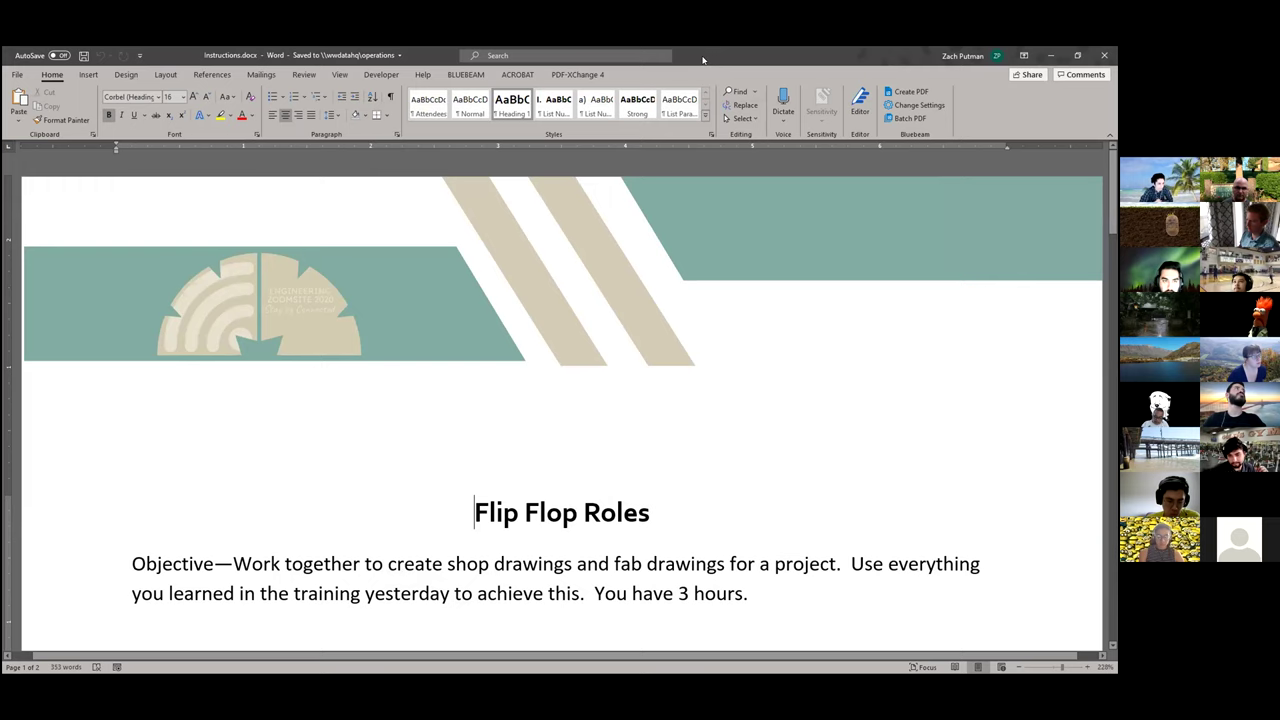
pyautogui.hotkey('alt', 'F4')
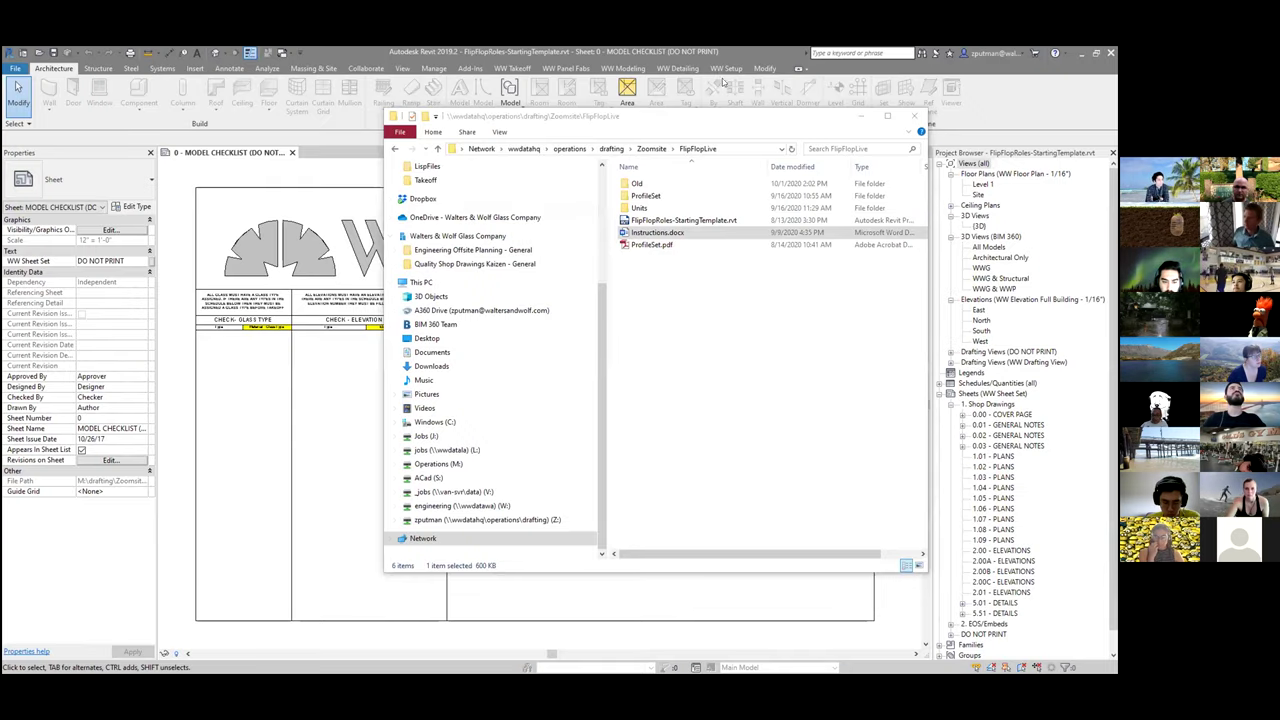
pyautogui.click(707, 51)
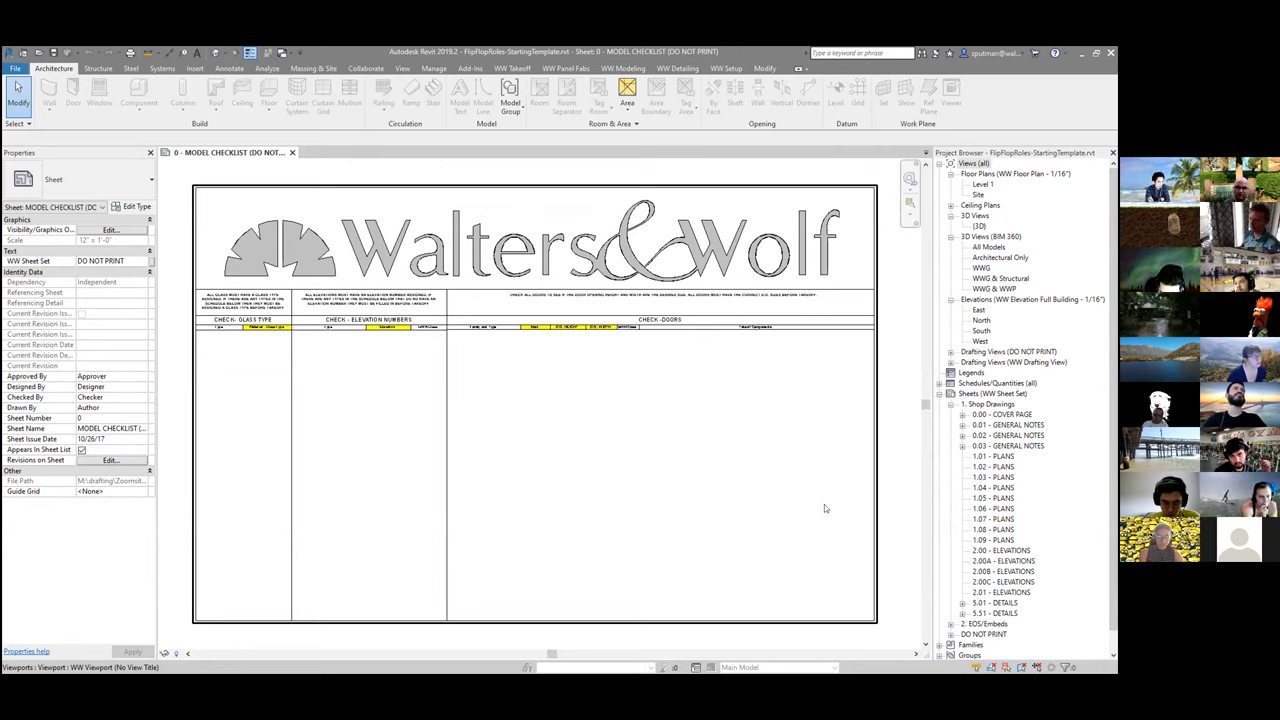
pyautogui.scroll(-1, 1018, 500)
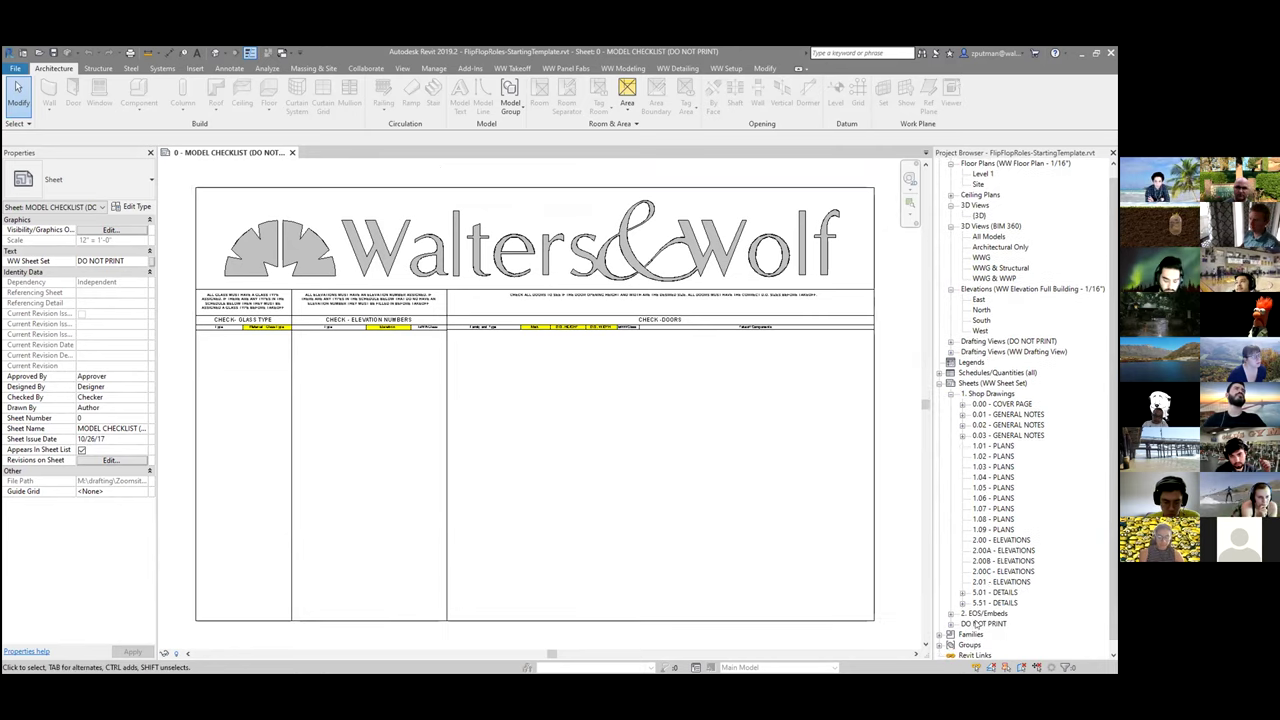
# Step: Open sheets 2.01 - ELEVATIONS, 5.01 - DETAILS and 5.51 - DETAILS
pyautogui.doubleClick(982, 582)
pyautogui.click(988, 593)
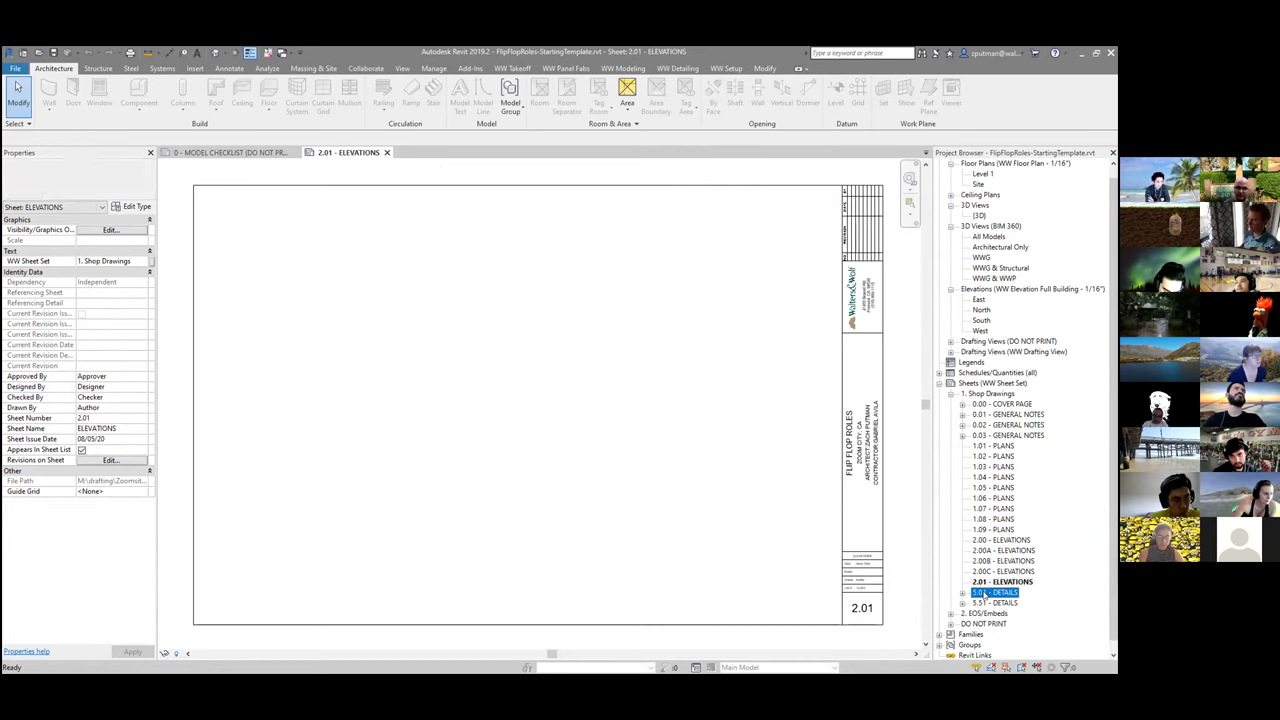
pyautogui.doubleClick(992, 593)
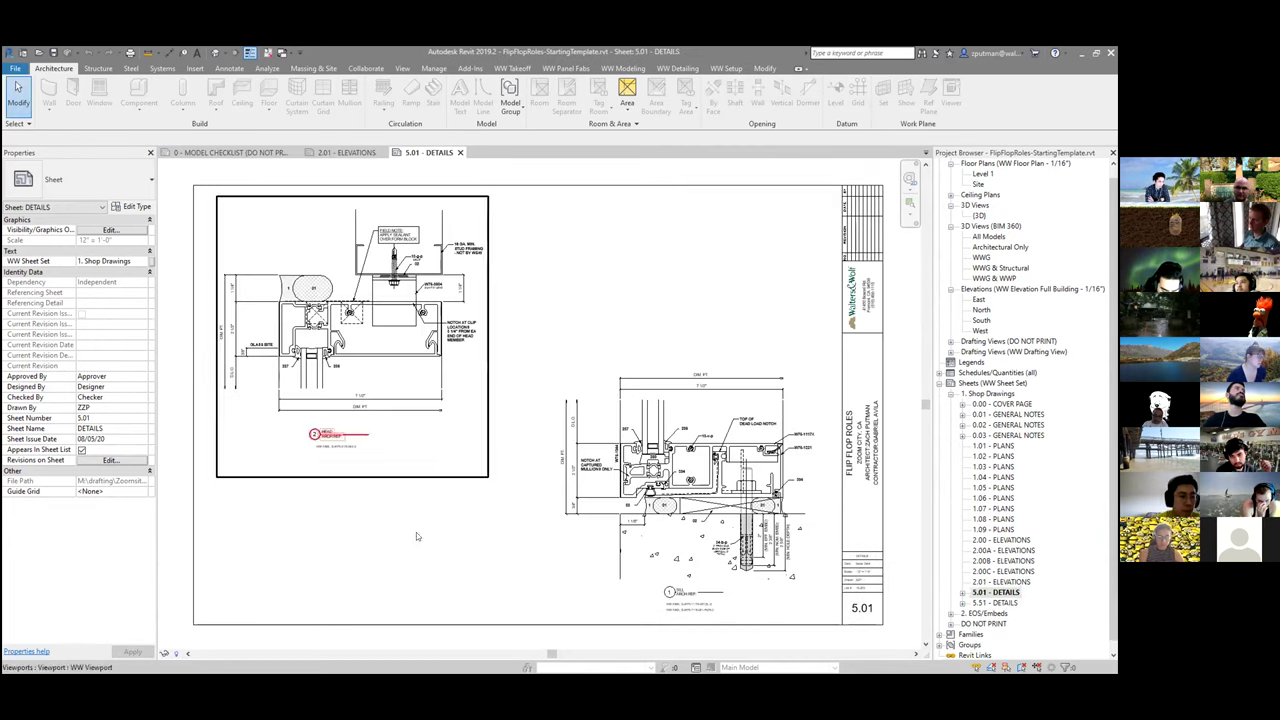
pyautogui.click(985, 603)
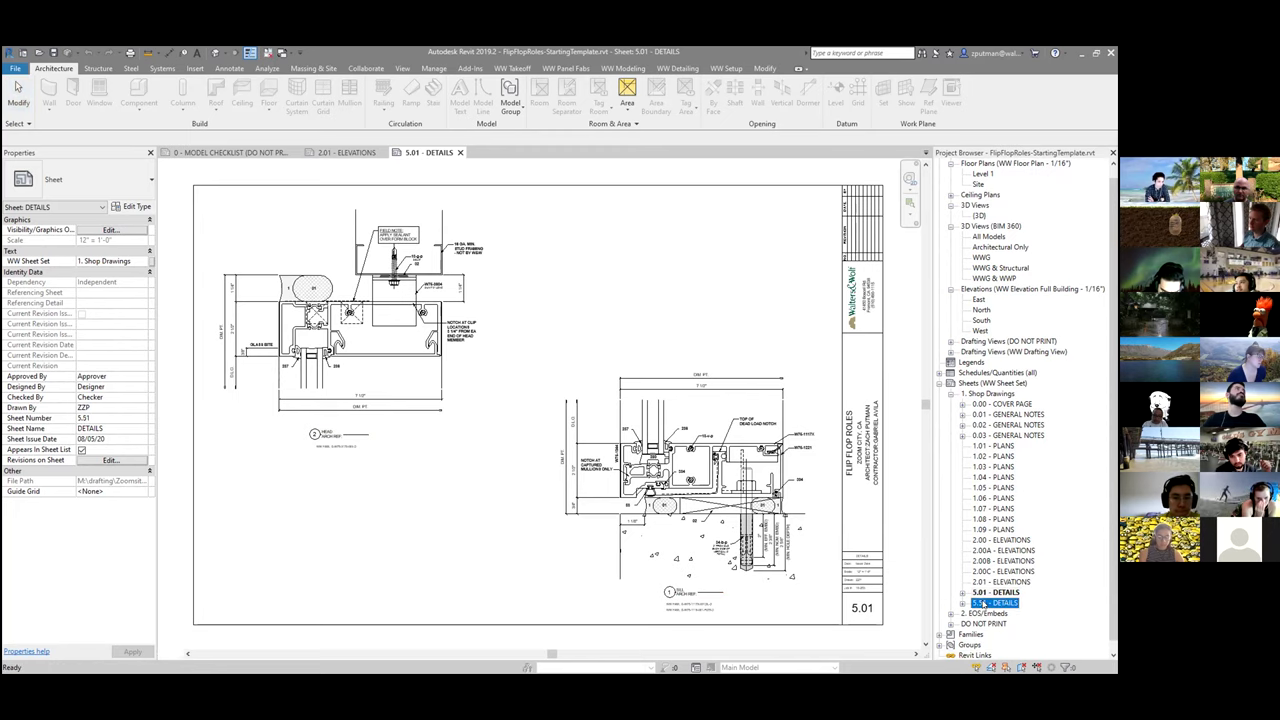
pyautogui.doubleClick(995, 603)
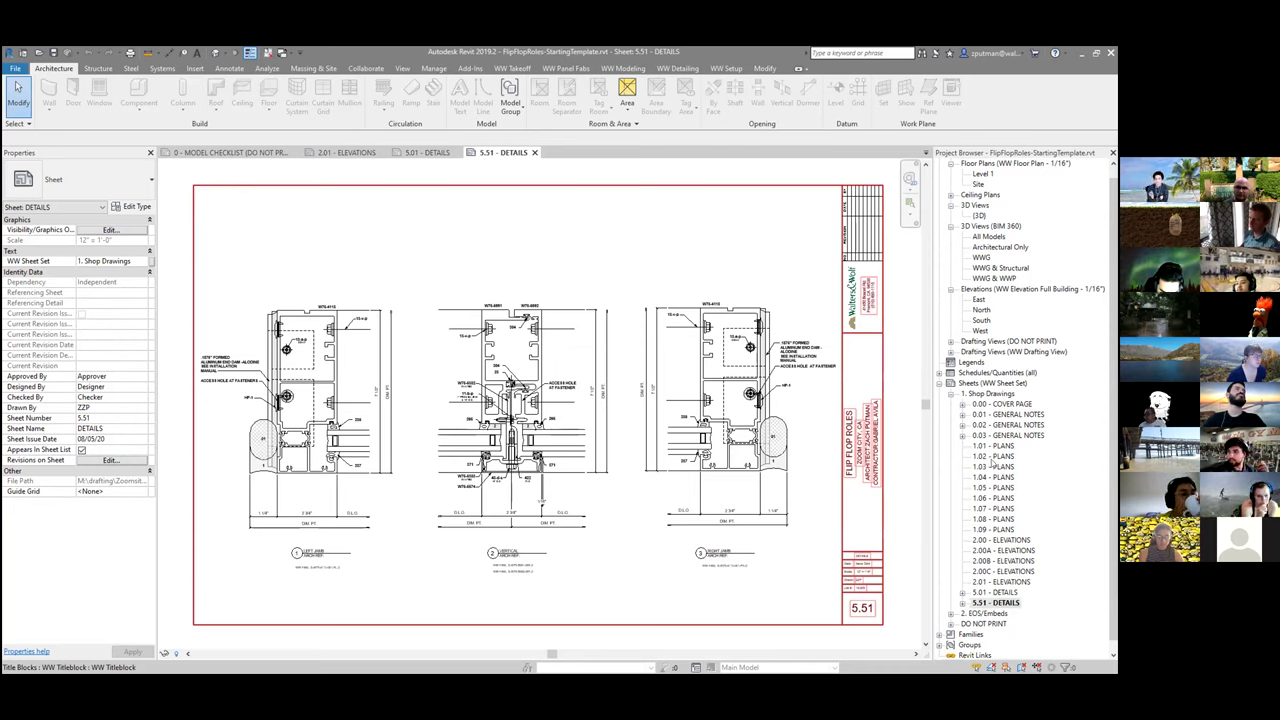
# Step: Open the Level 1 floor plan from the Project Browser
pyautogui.scroll(1, 993, 461)
pyautogui.scroll(-1, 993, 461)
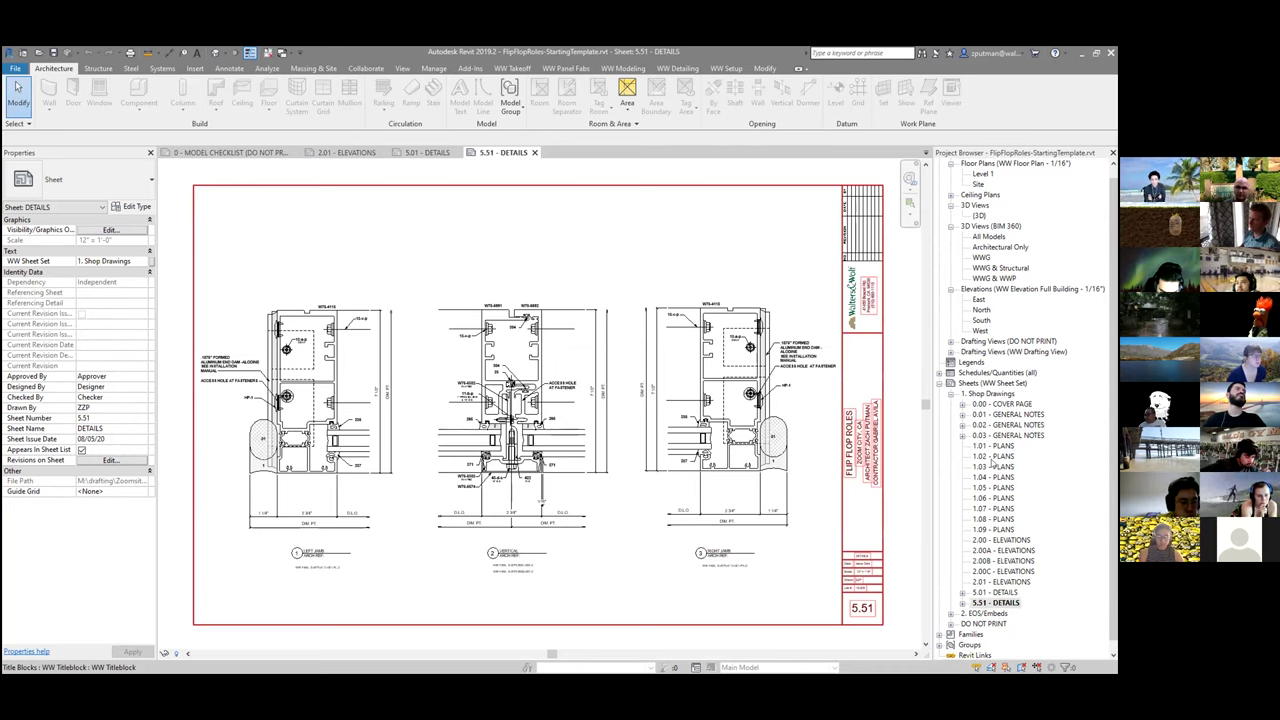
pyautogui.scroll(1, 993, 461)
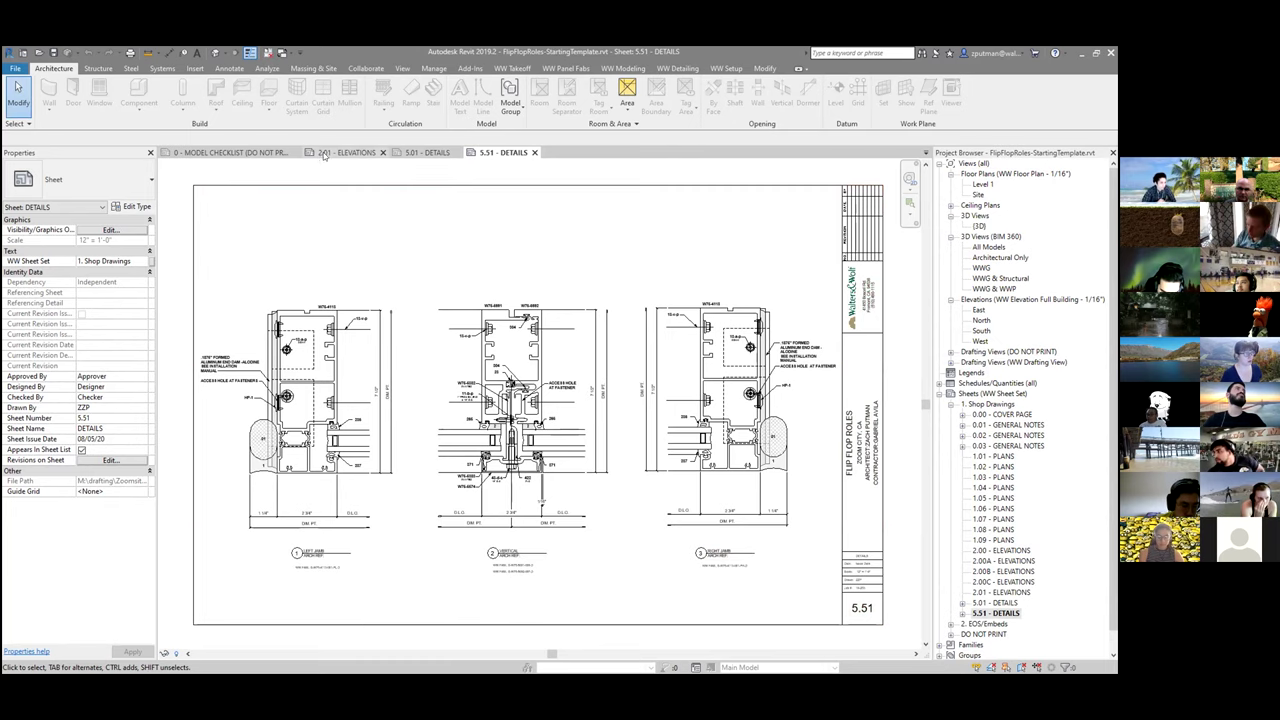
pyautogui.doubleClick(983, 185)
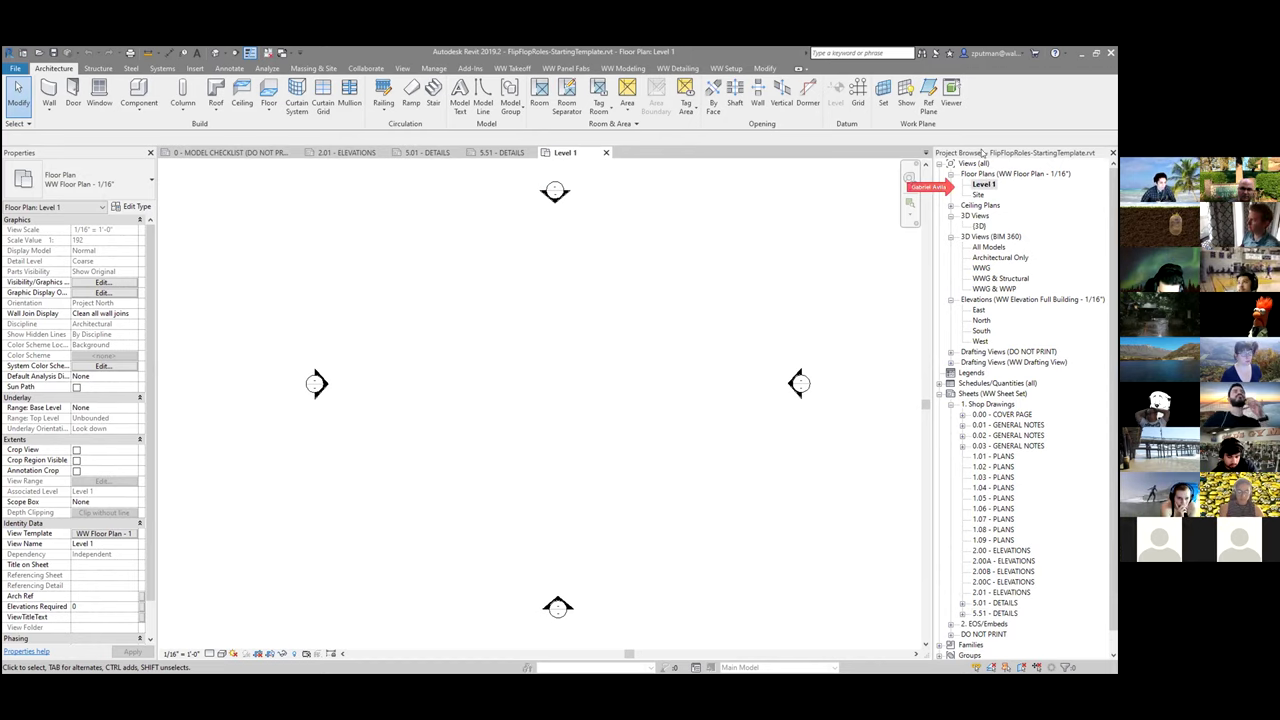
pyautogui.moveTo(1000, 150); pyautogui.dragTo(728, 208)
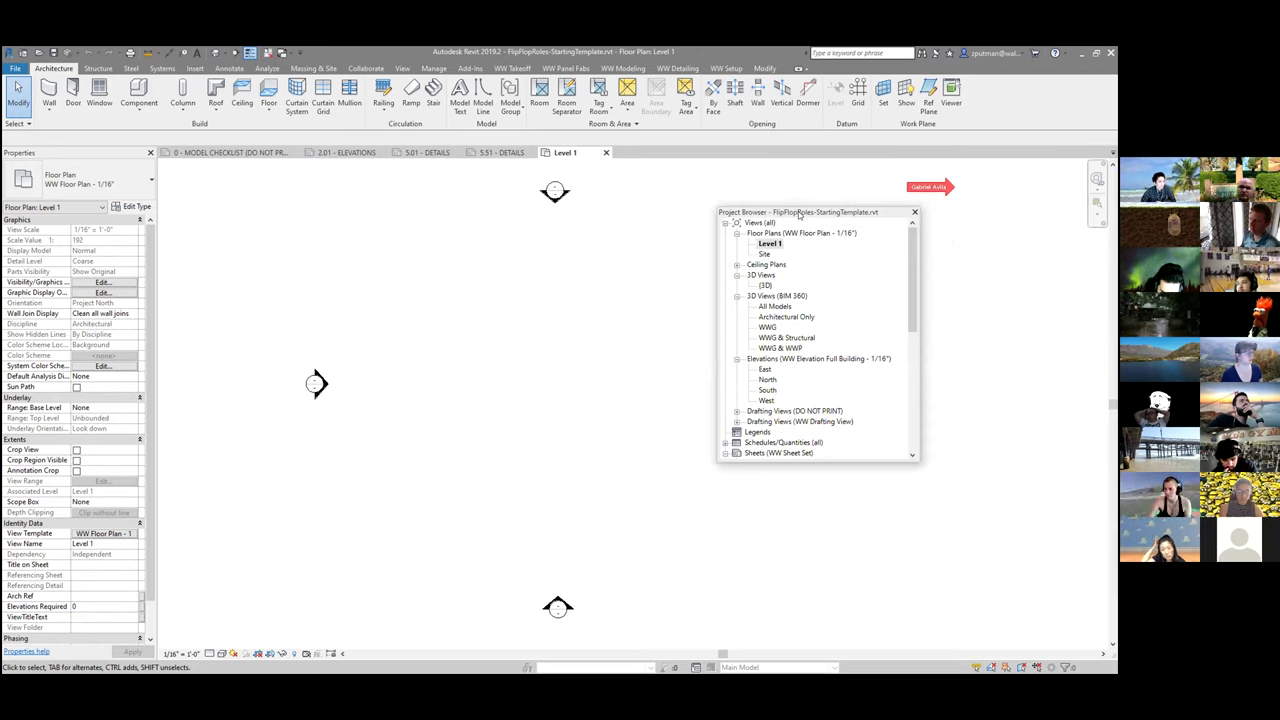
pyautogui.doubleClick(799, 213)
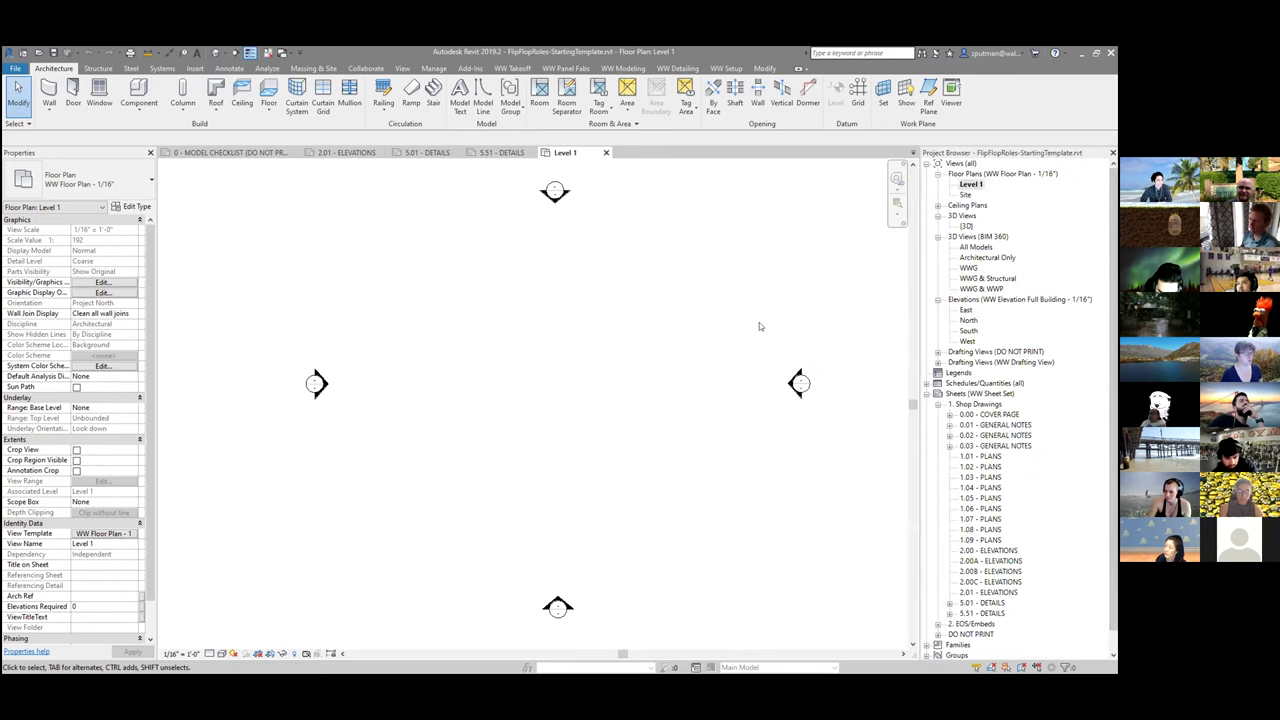
pyautogui.click(969, 186)
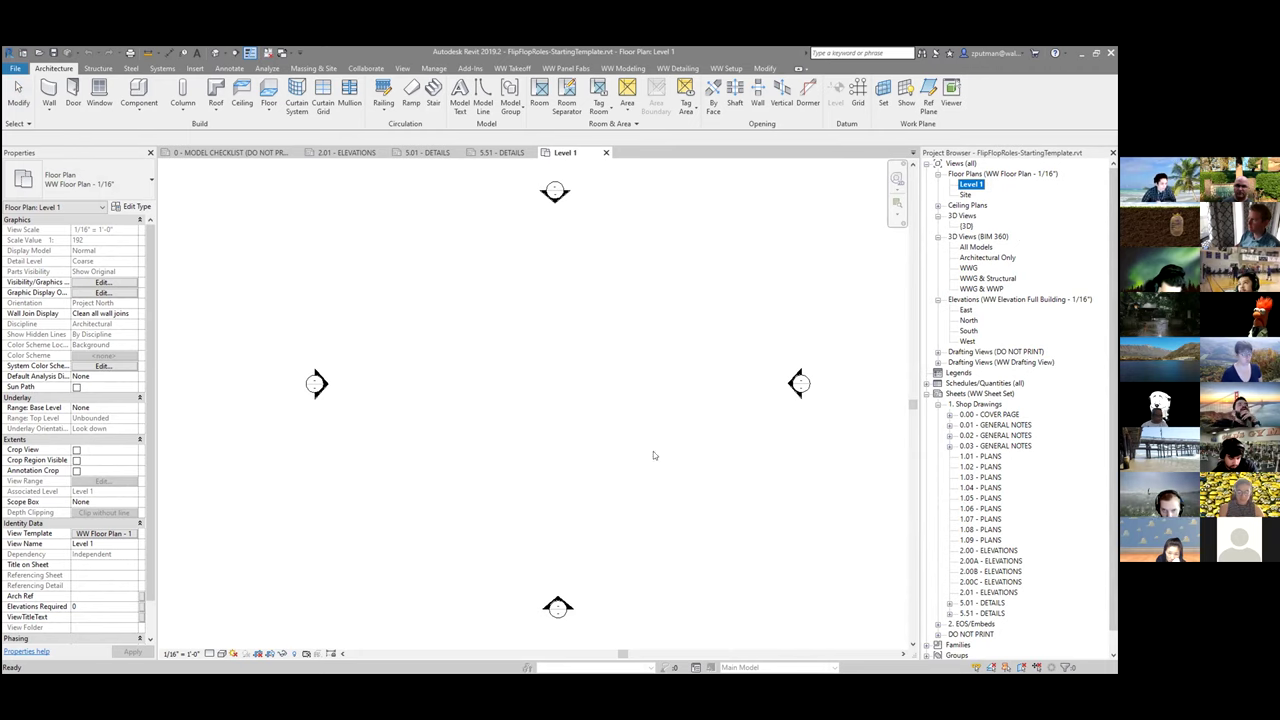
pyautogui.click(556, 471)
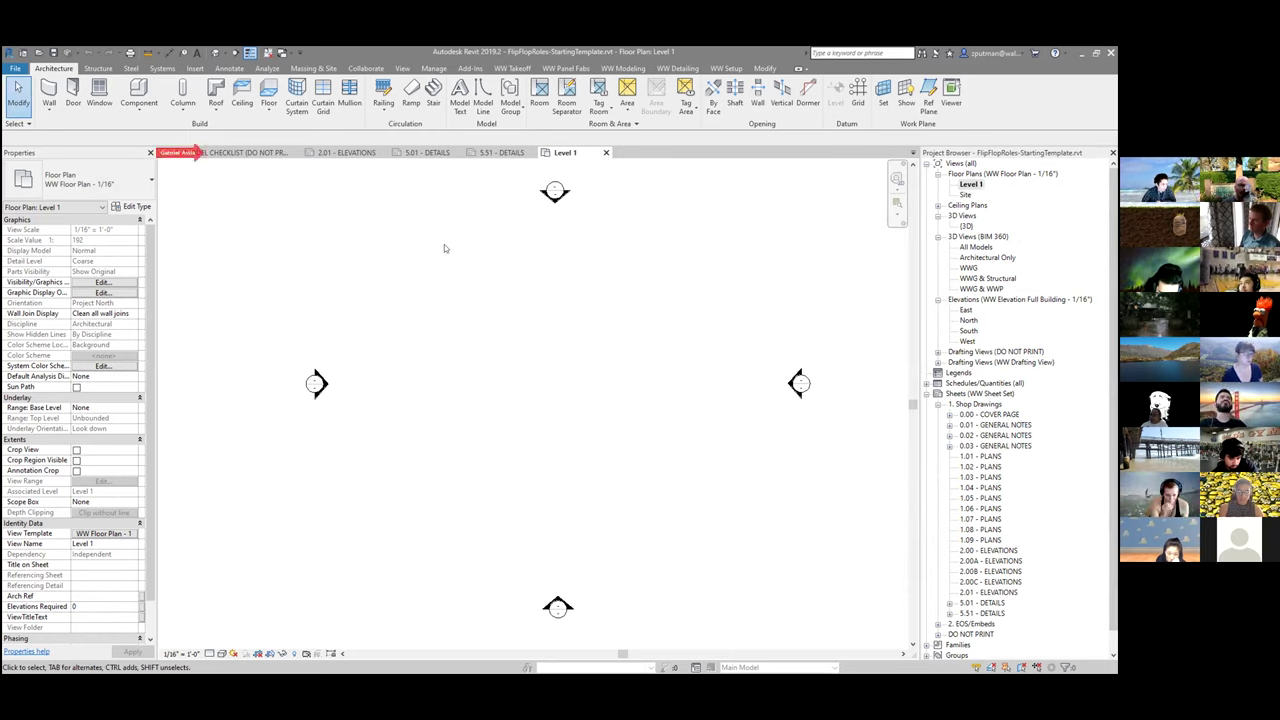
pyautogui.click(357, 153)
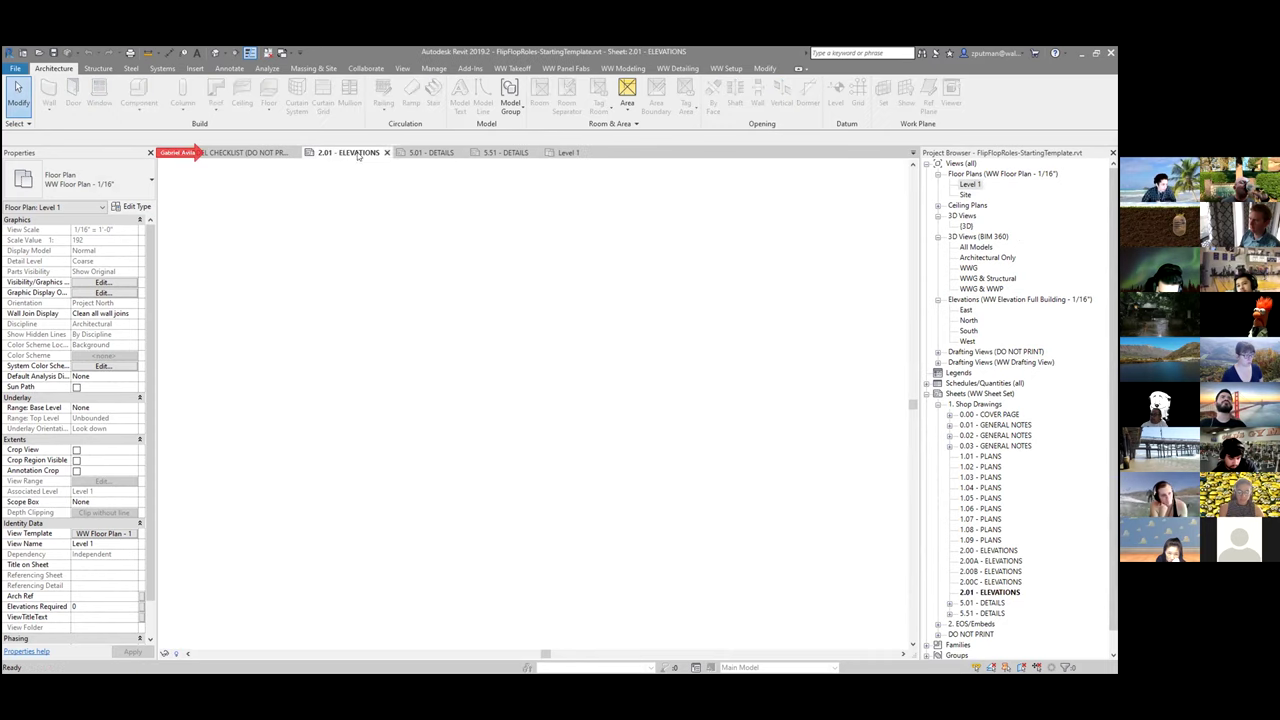
pyautogui.click(427, 152)
pyautogui.click(513, 153)
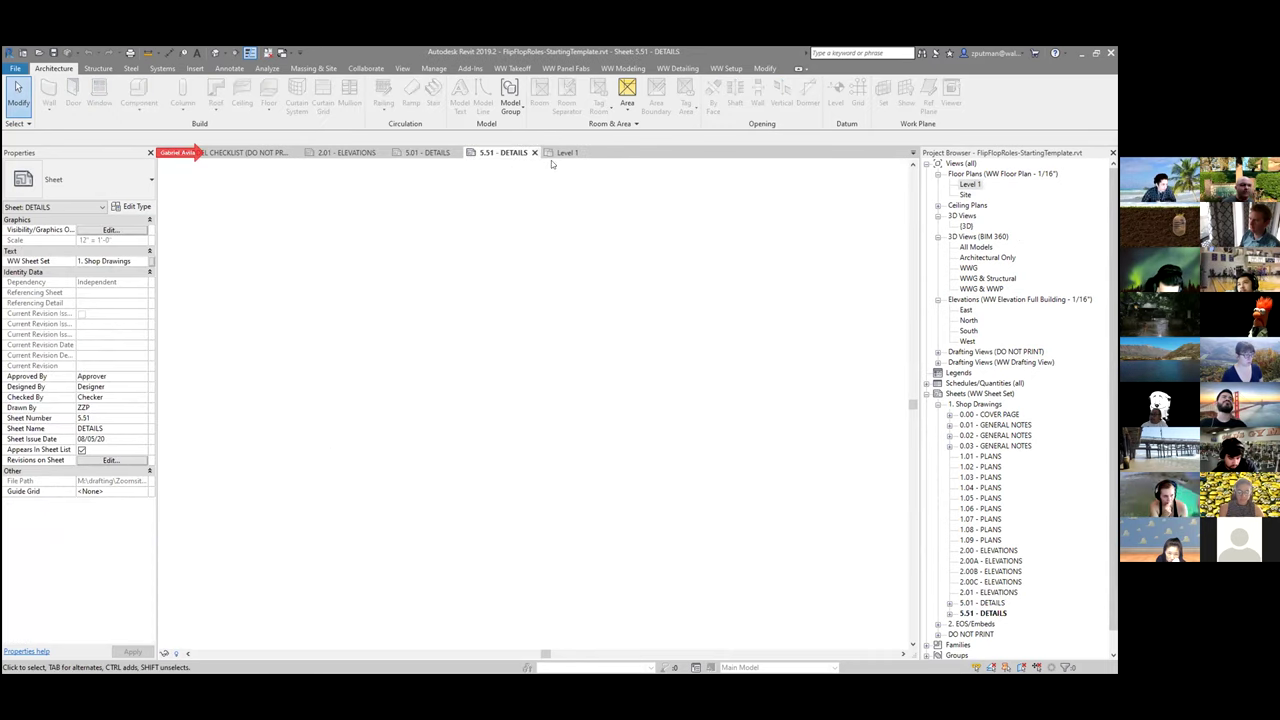
pyautogui.click(563, 153)
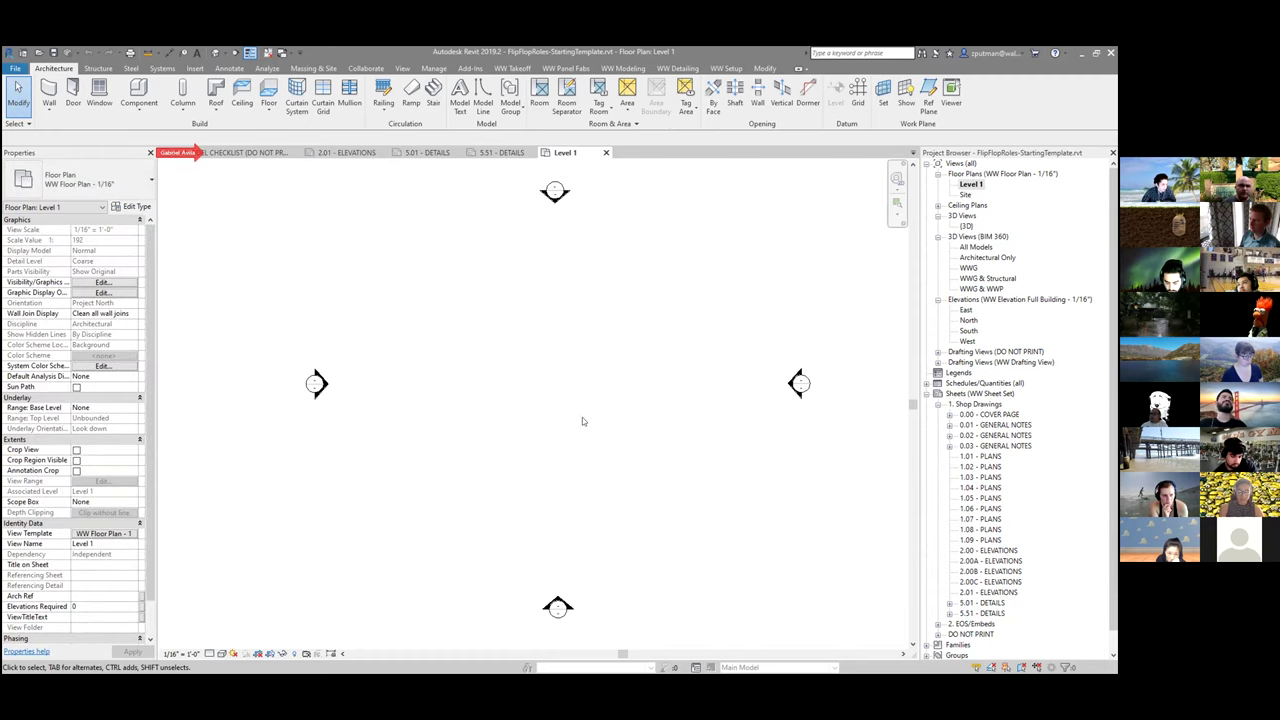
# Step: Close the 5.51, 5.01, 2.01 and model checklist views, leaving only Level 1
pyautogui.middleClick(468, 153)
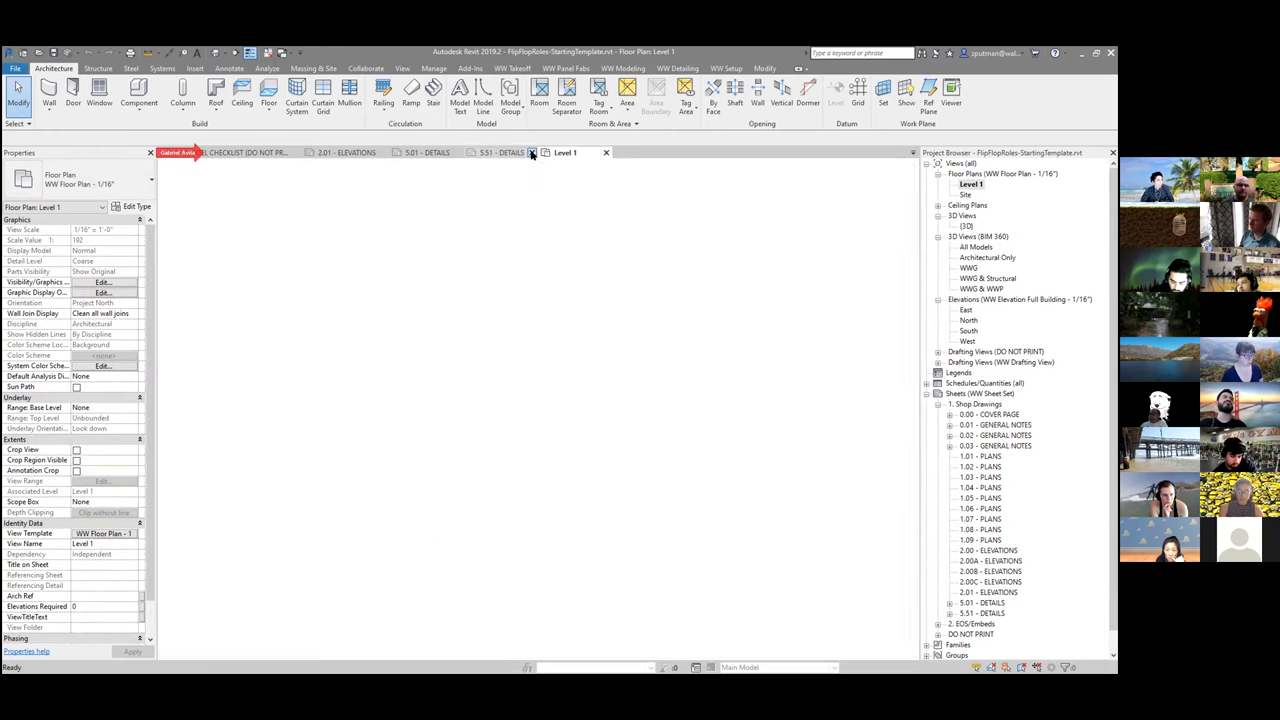
pyautogui.click(457, 153)
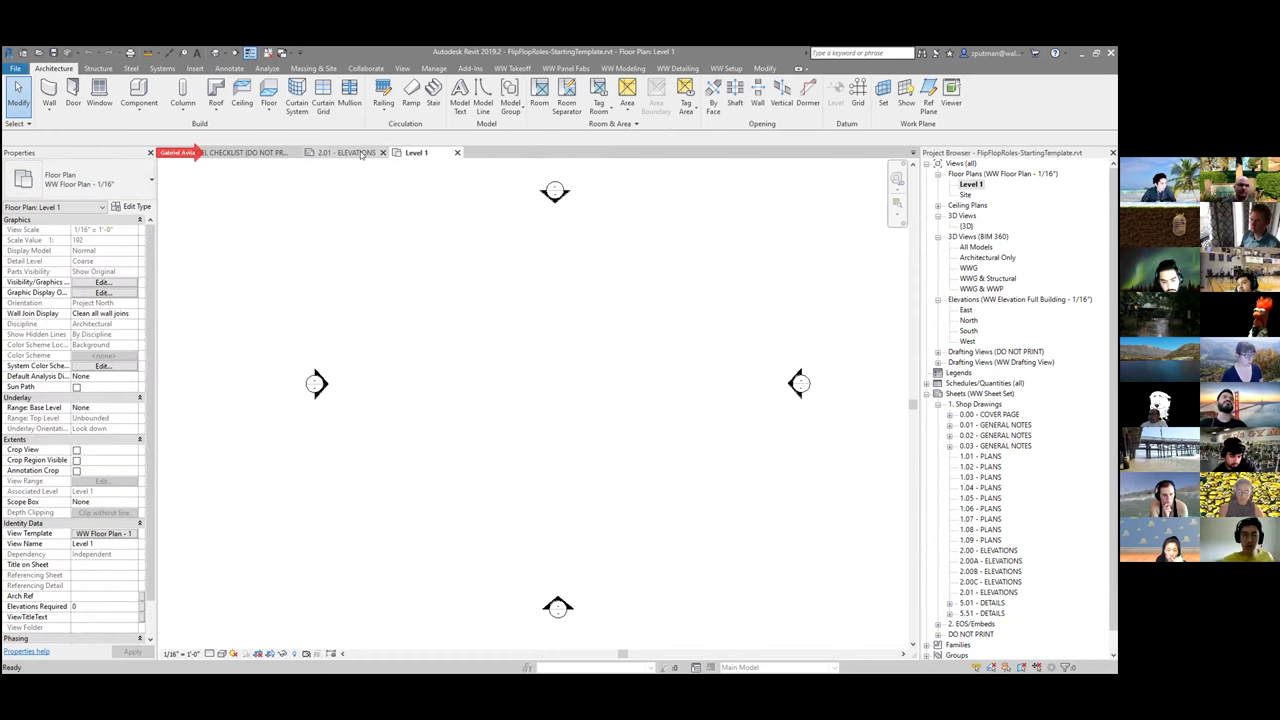
pyautogui.click(382, 153)
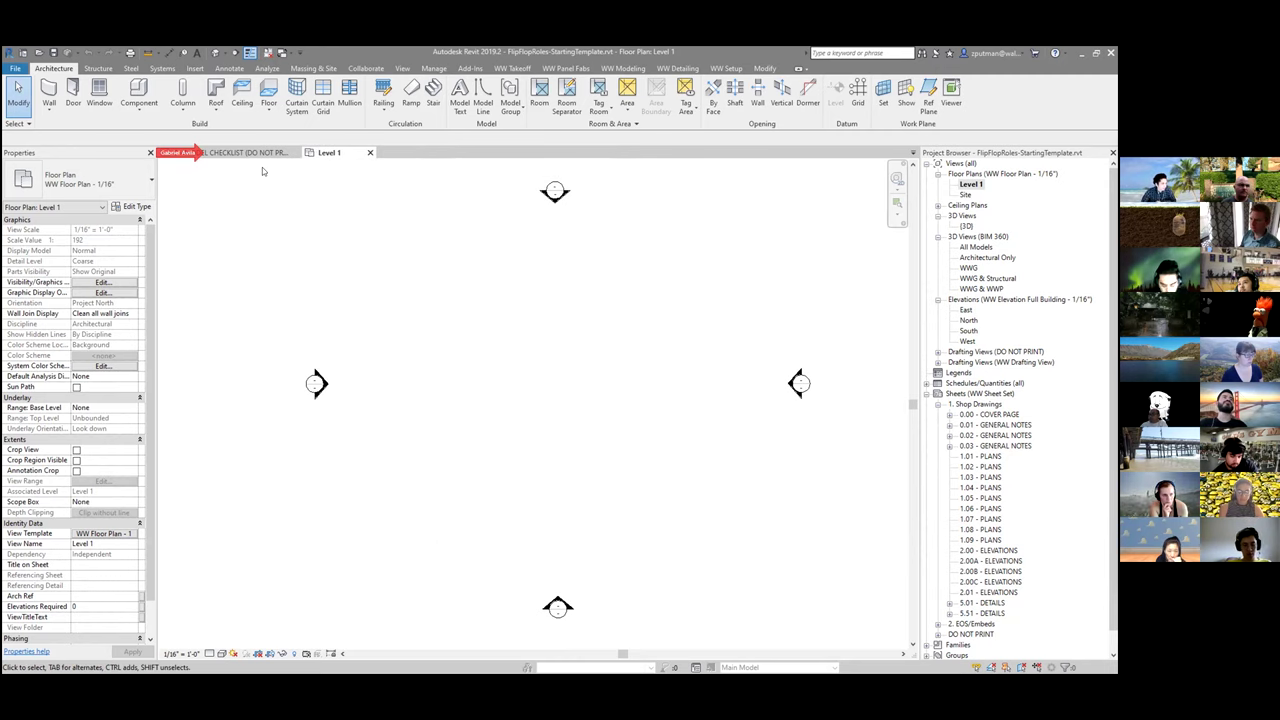
pyautogui.click(295, 153)
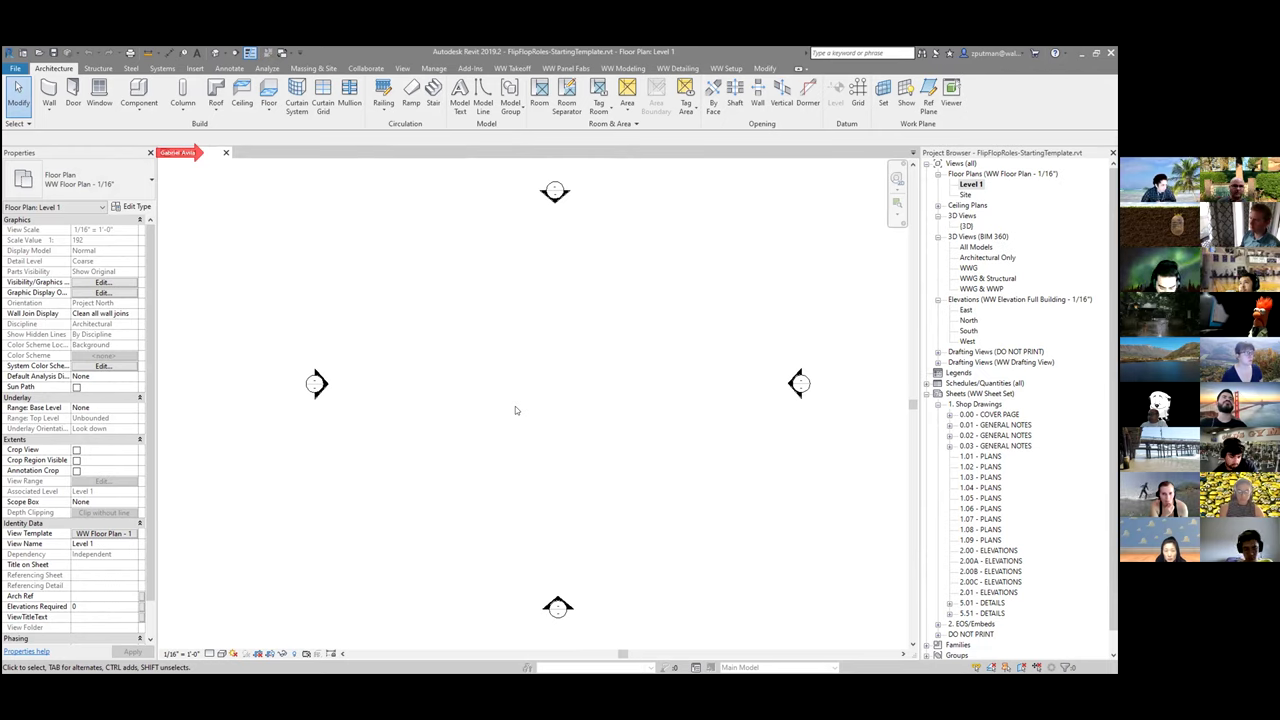
pyautogui.click(51, 106)
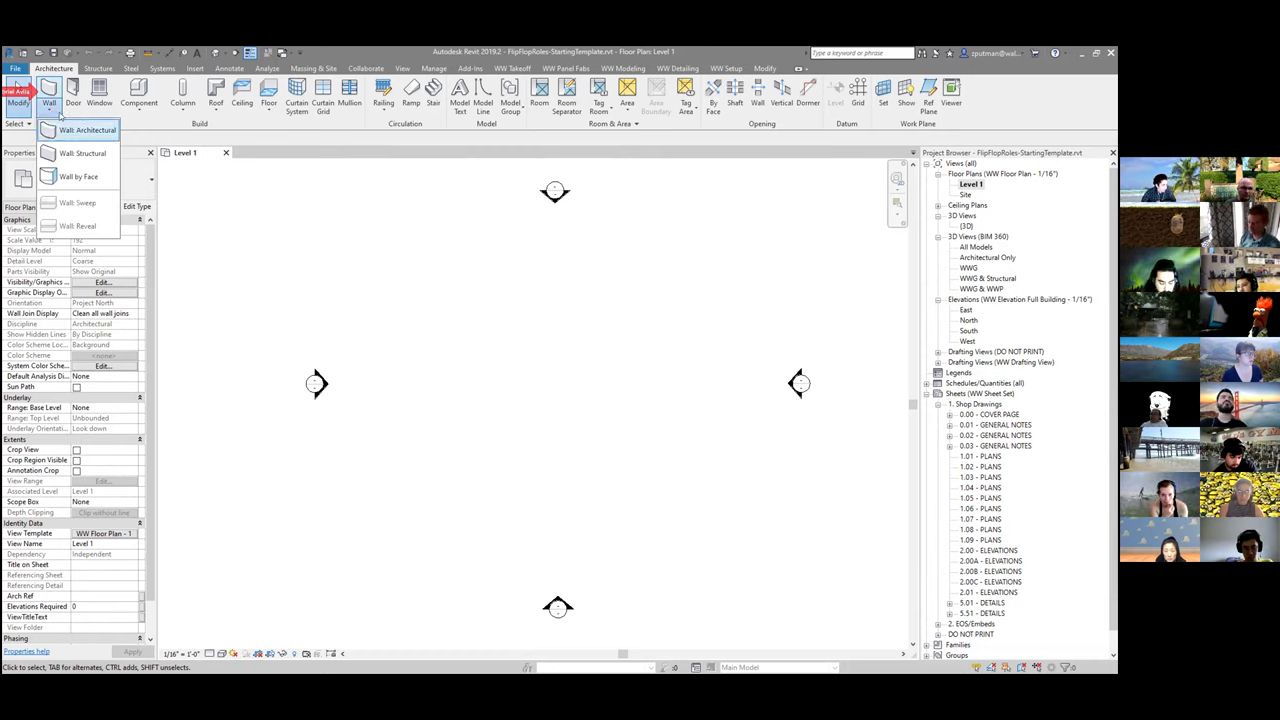
# Step: Start the Wall tool with WA and choose the Curtain Wall: WW Wireframe type
pyautogui.click(50, 99)
pyautogui.click(49, 107)
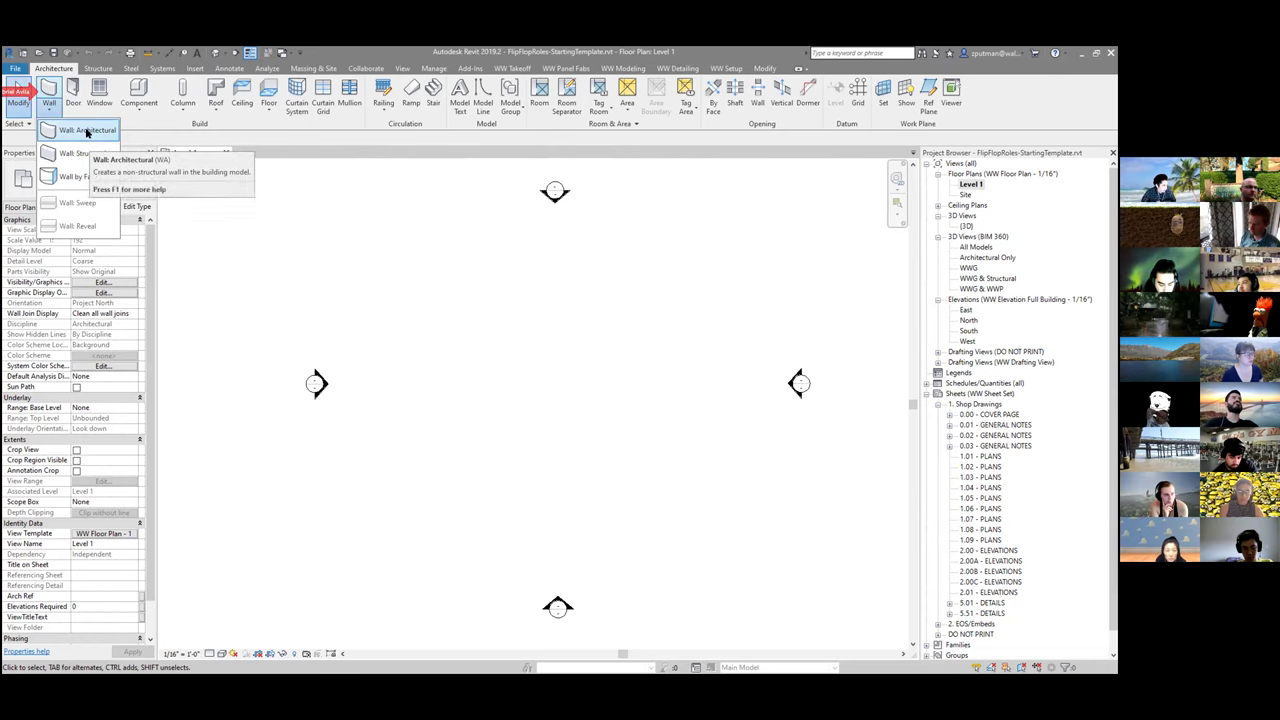
pyautogui.click(619, 375)
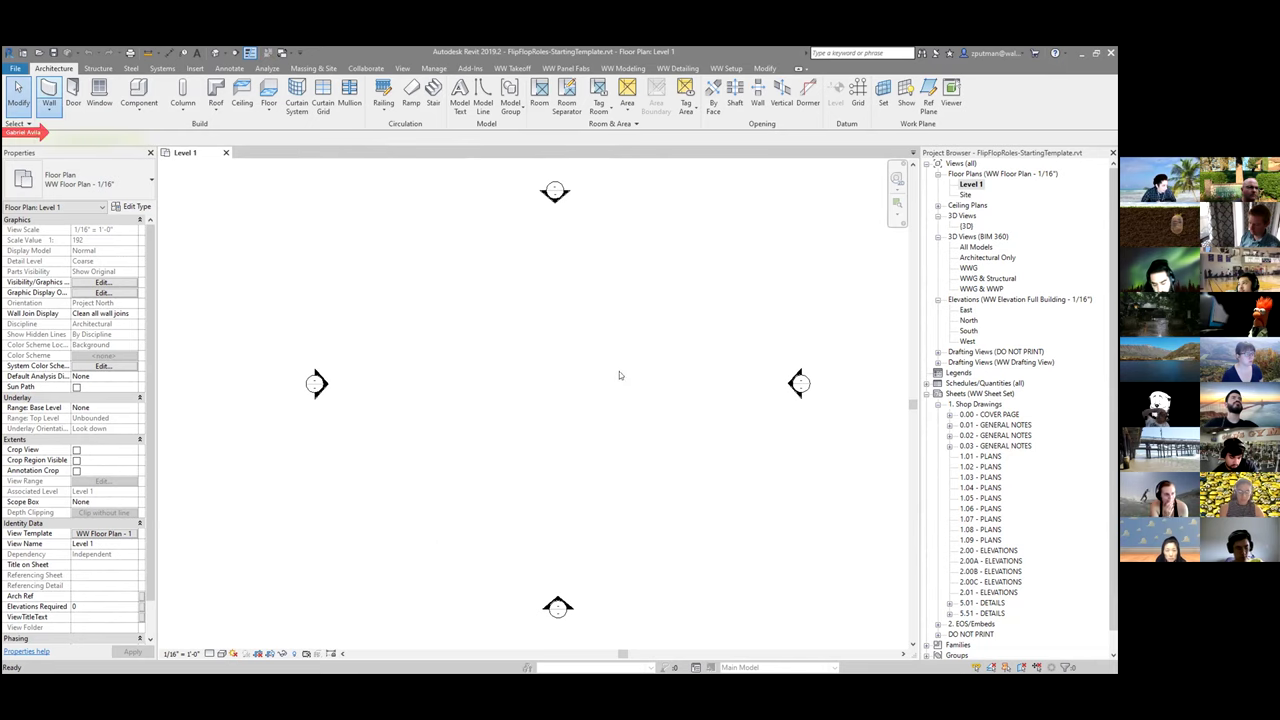
pyautogui.press('w')
pyautogui.press('a')
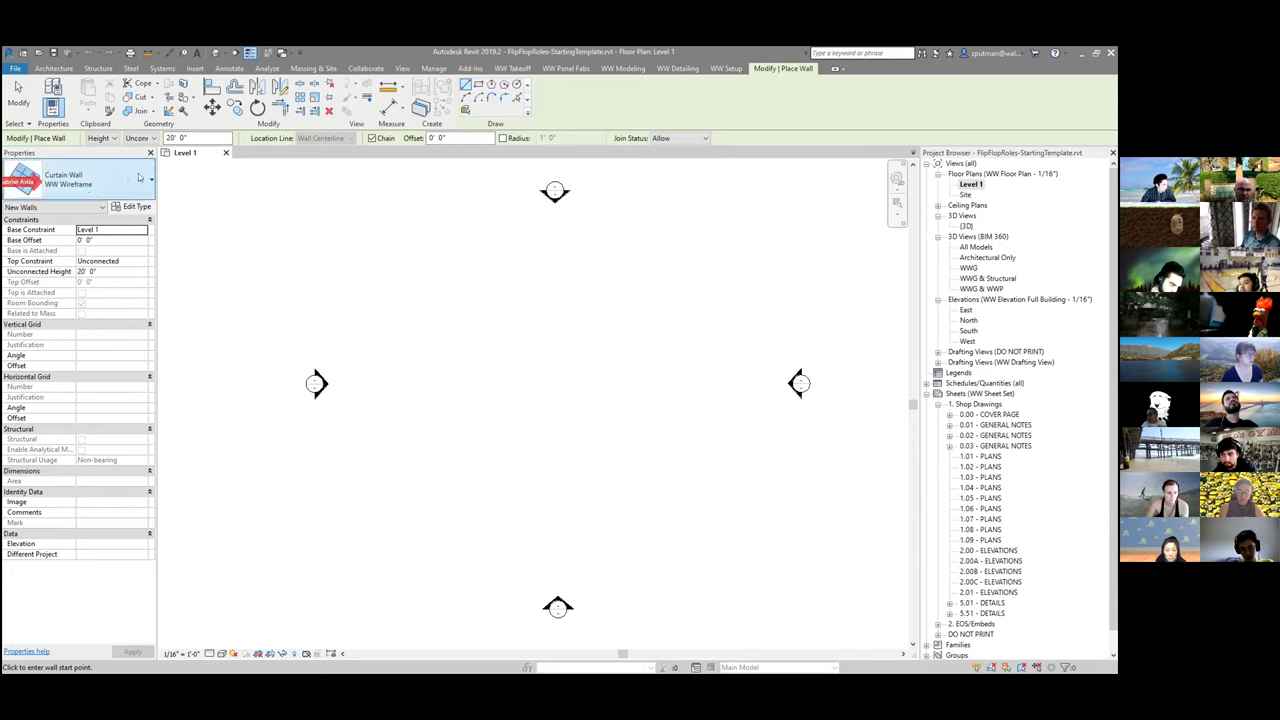
pyautogui.click(100, 180)
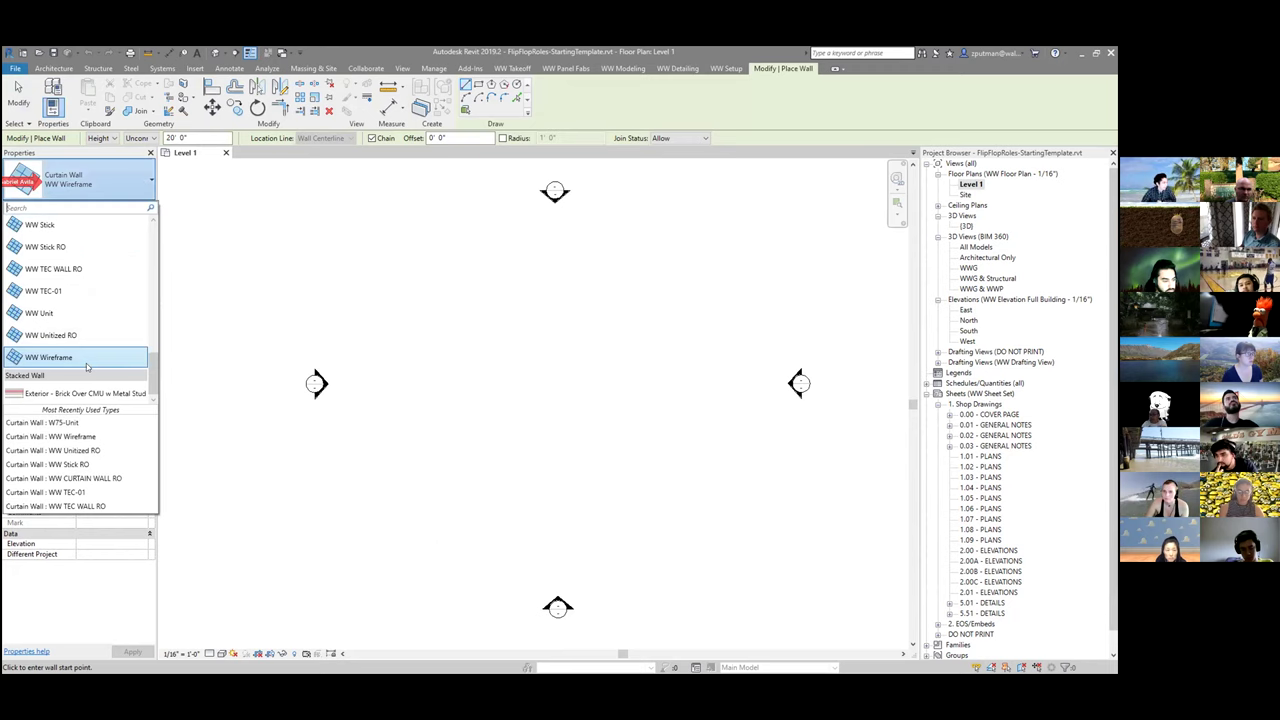
pyautogui.click(73, 358)
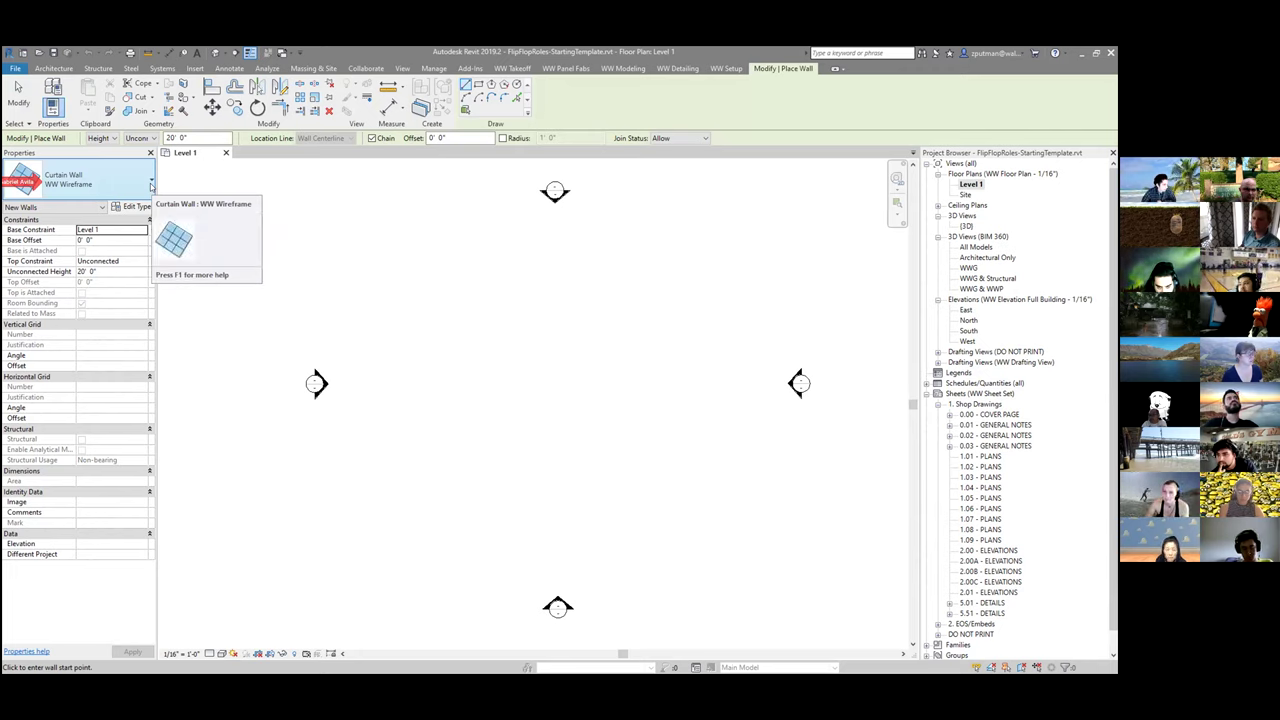
pyautogui.click(151, 183)
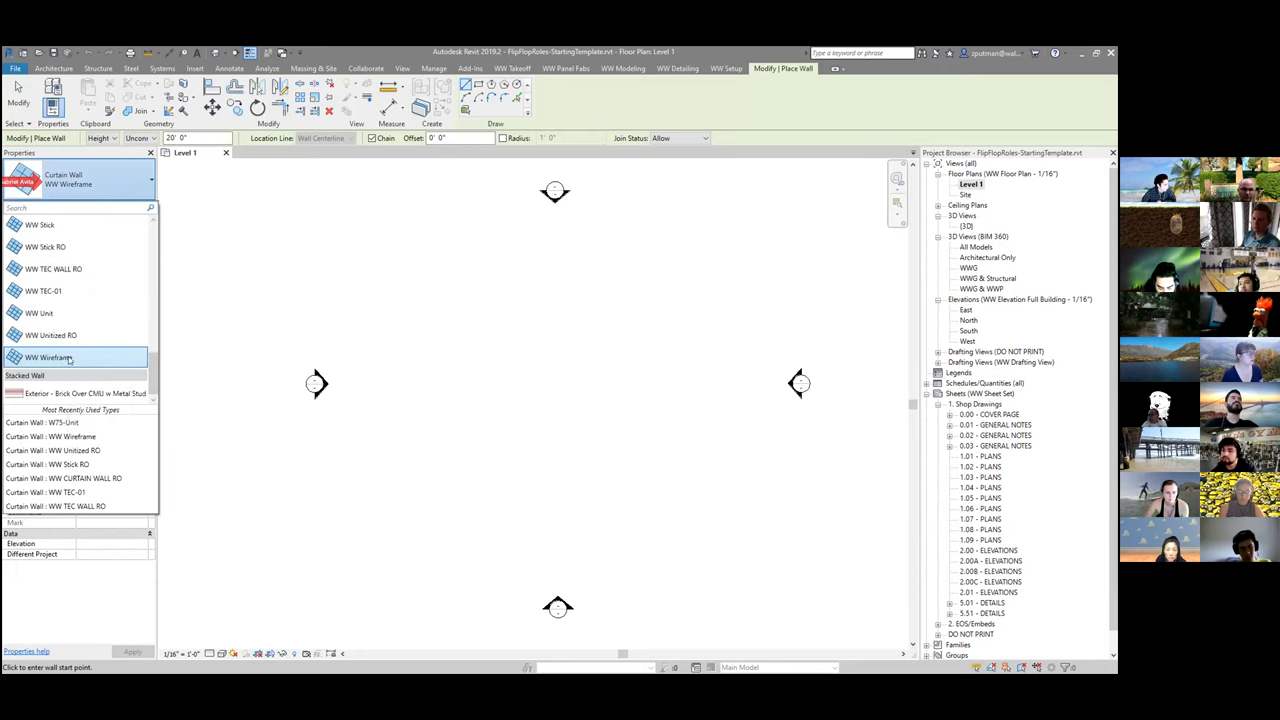
pyautogui.click(68, 357)
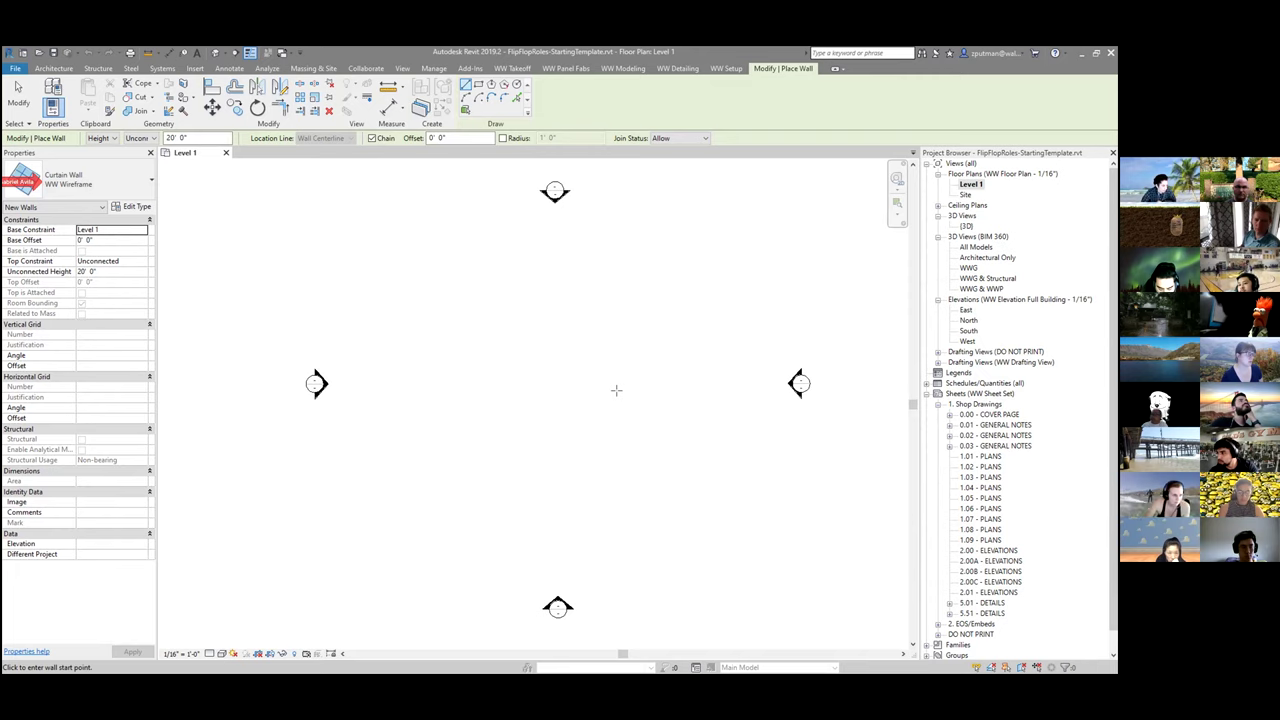
# Step: Draw a 20'-0" horizontal WW Wireframe curtain wall near the plan centre and exit wall placement
pyautogui.click(612, 396)
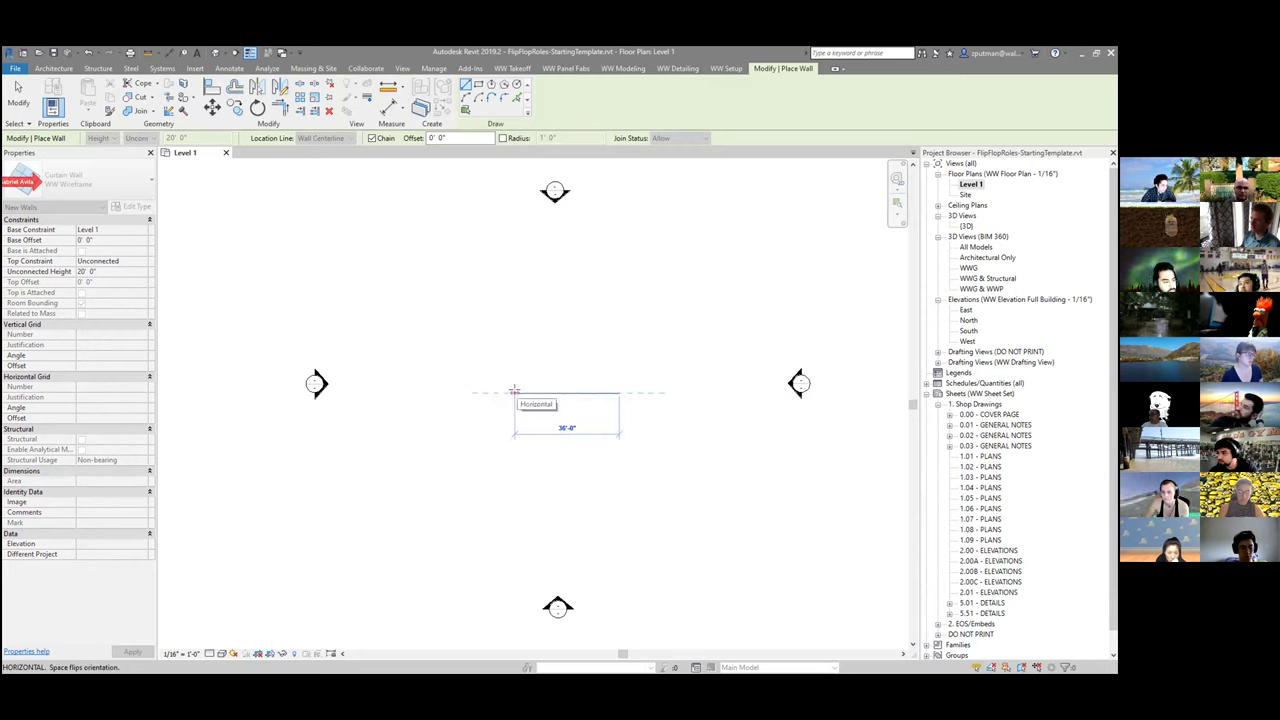
pyautogui.scroll(2, 557, 390)
pyautogui.scroll(1, 557, 390)
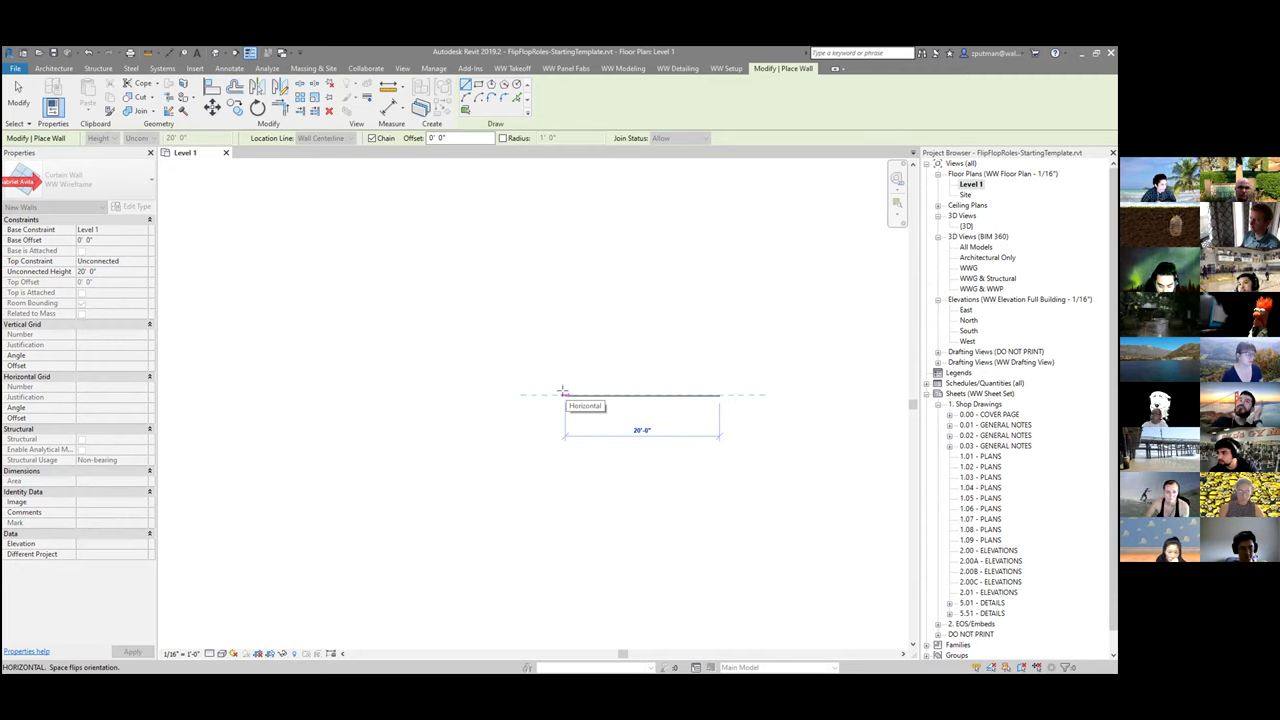
pyautogui.click(563, 392)
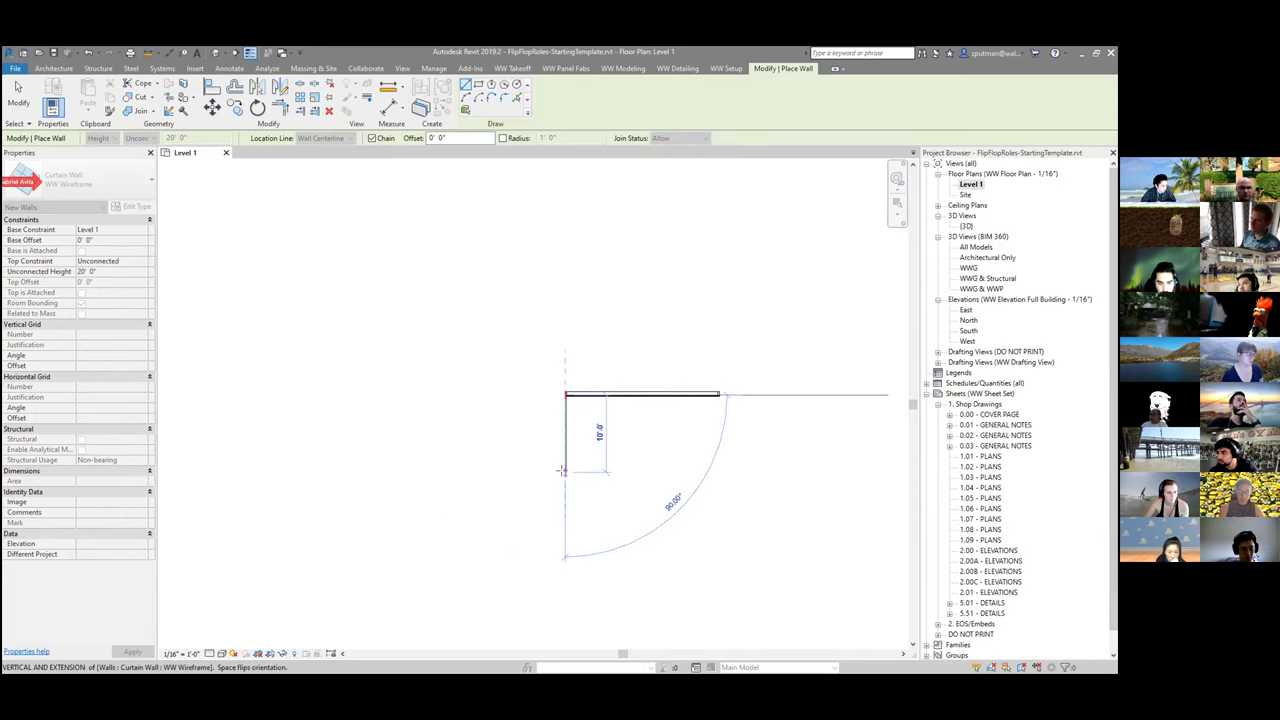
pyautogui.press('Escape')
pyautogui.scroll(1, 717, 393)
pyautogui.moveTo(717, 393); pyautogui.dragTo(563, 403, button='middle')
pyautogui.scroll(1, 551, 398)
pyautogui.scroll(1, 551, 398)
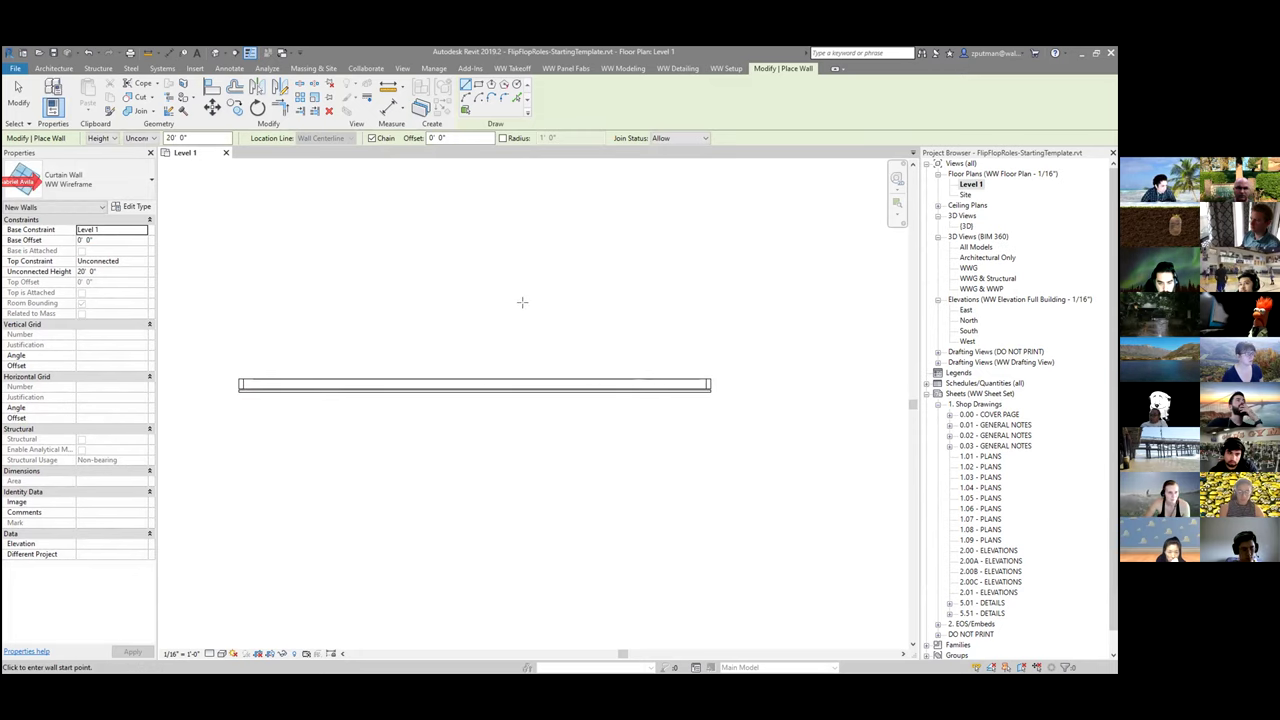
pyautogui.press('Escape')
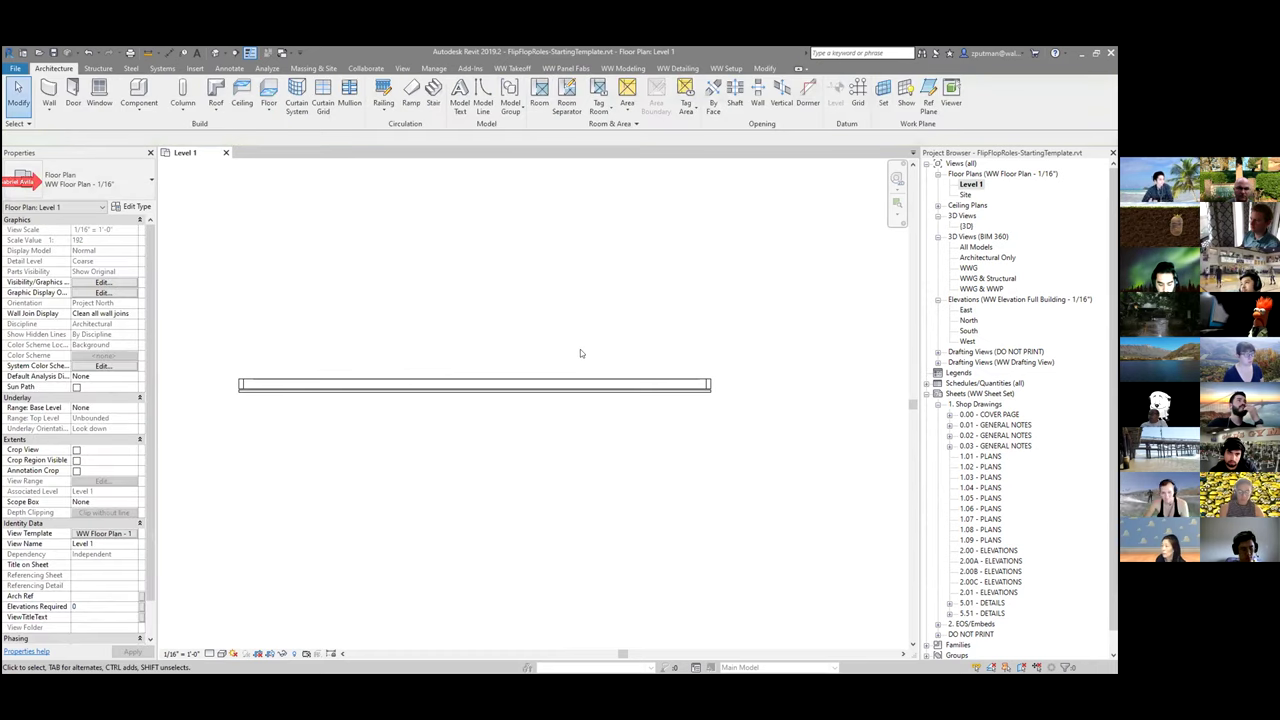
# Step: Select the curtain wall and change its length dimension to 30'
pyautogui.scroll(-1, 566, 344)
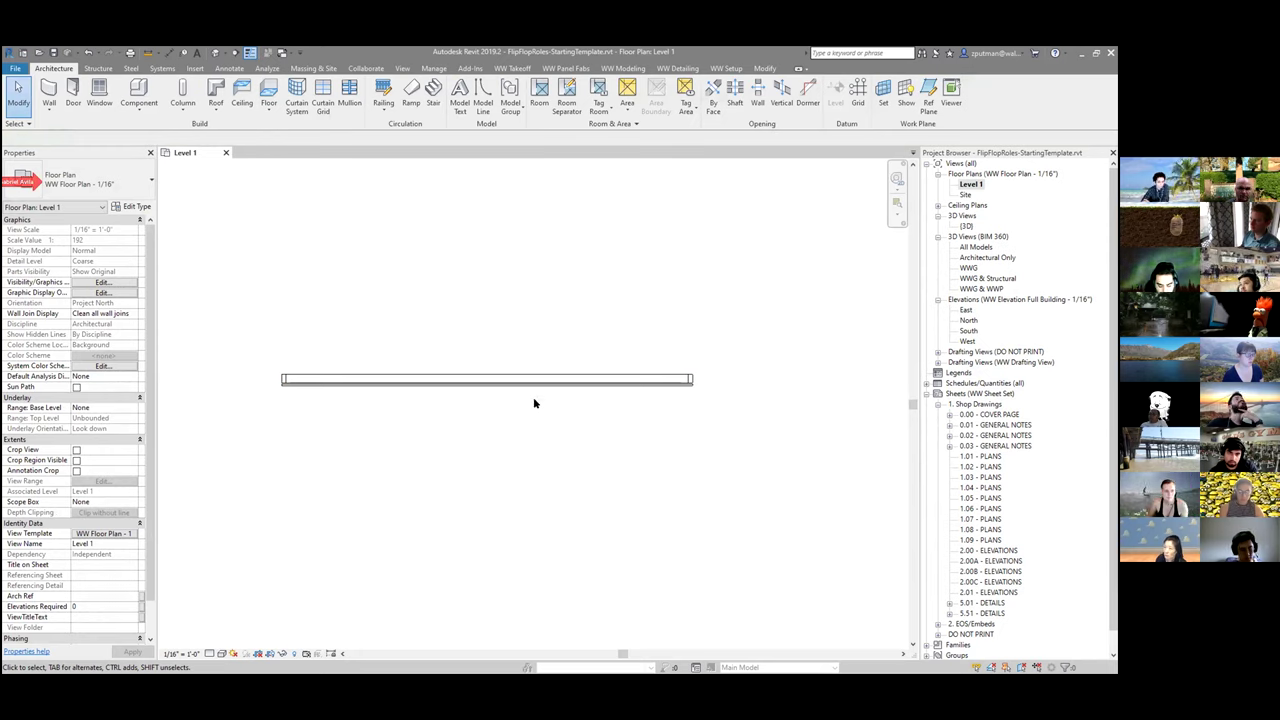
pyautogui.scroll(-1, 536, 415)
pyautogui.moveTo(523, 444); pyautogui.dragTo(580, 429, button='middle')
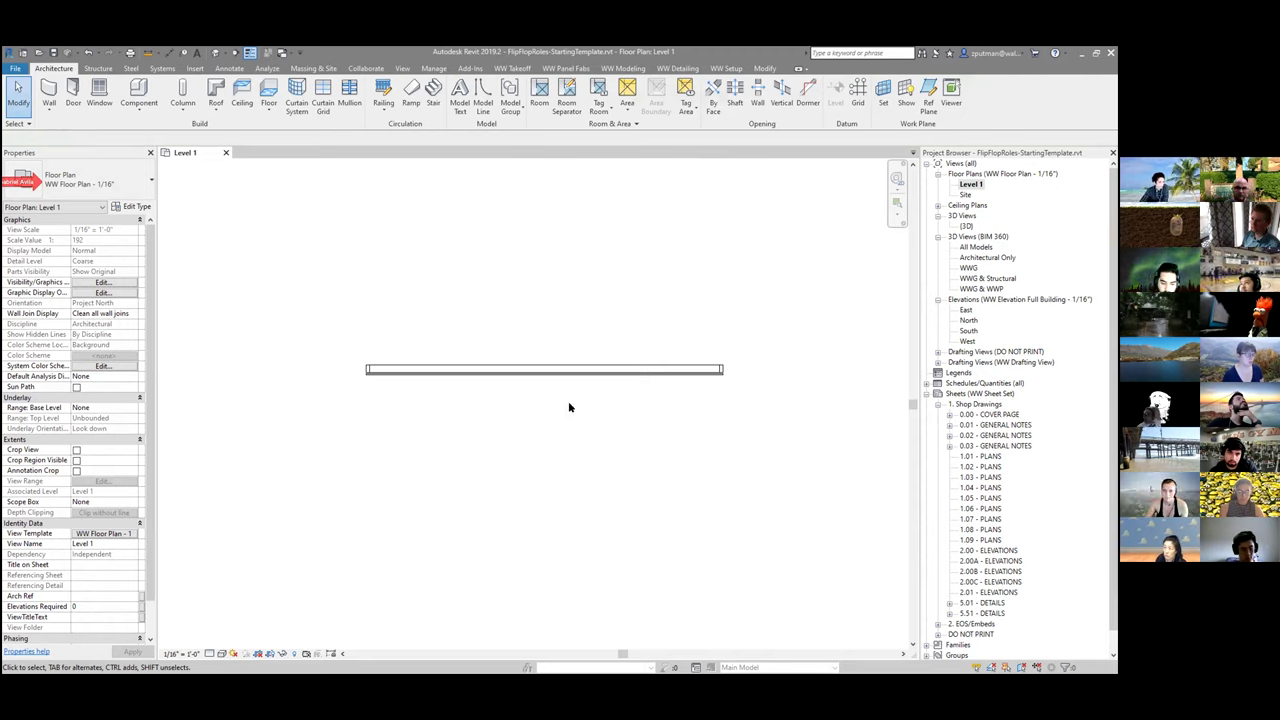
pyautogui.click(517, 376)
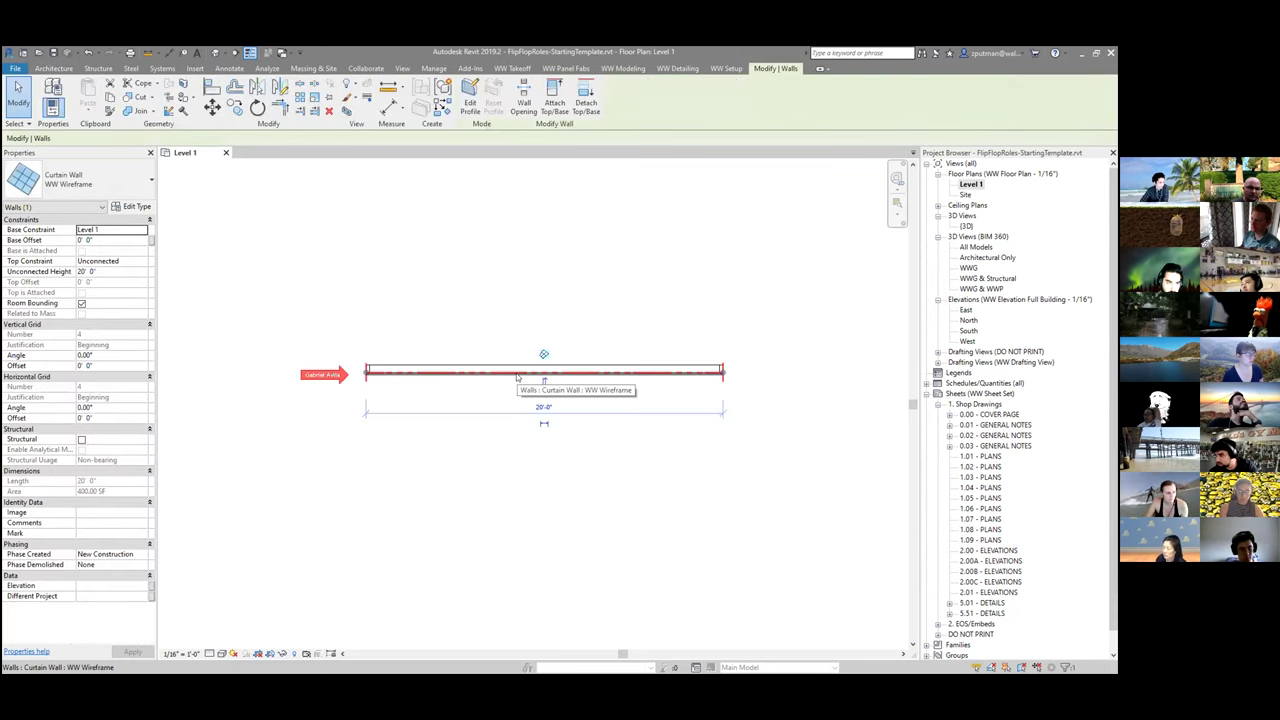
pyautogui.click(543, 407)
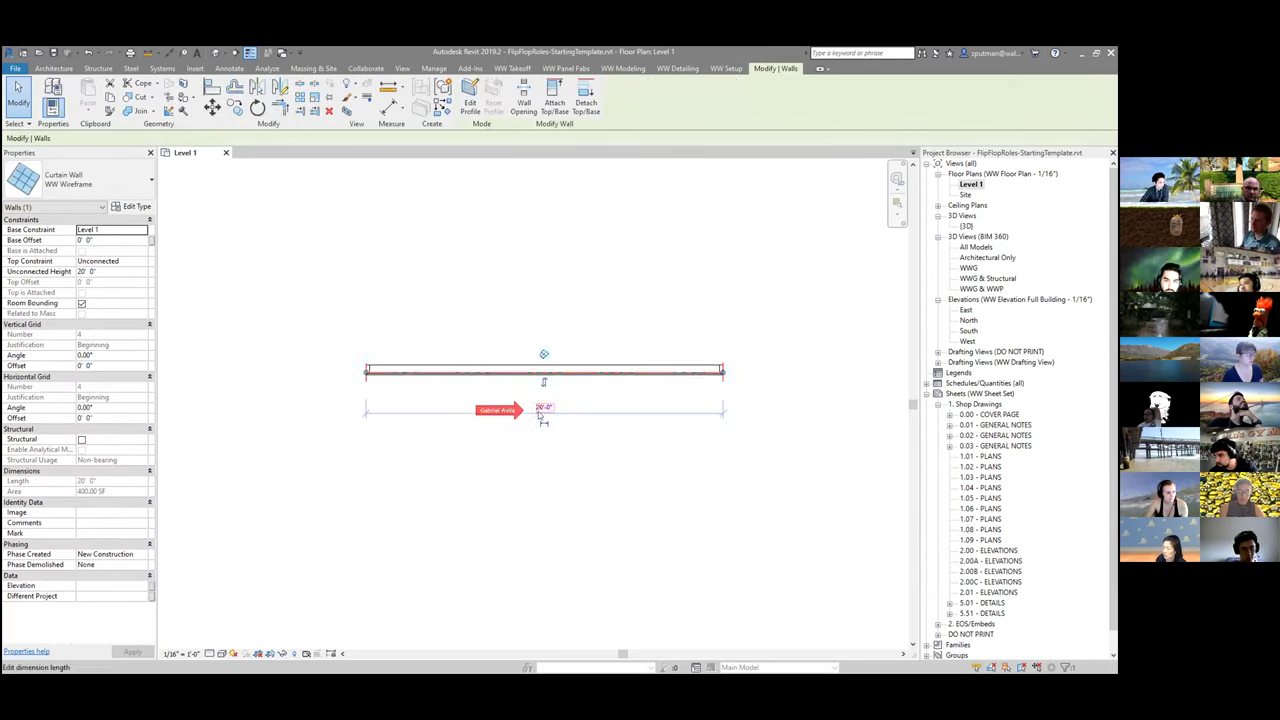
pyautogui.write('30')
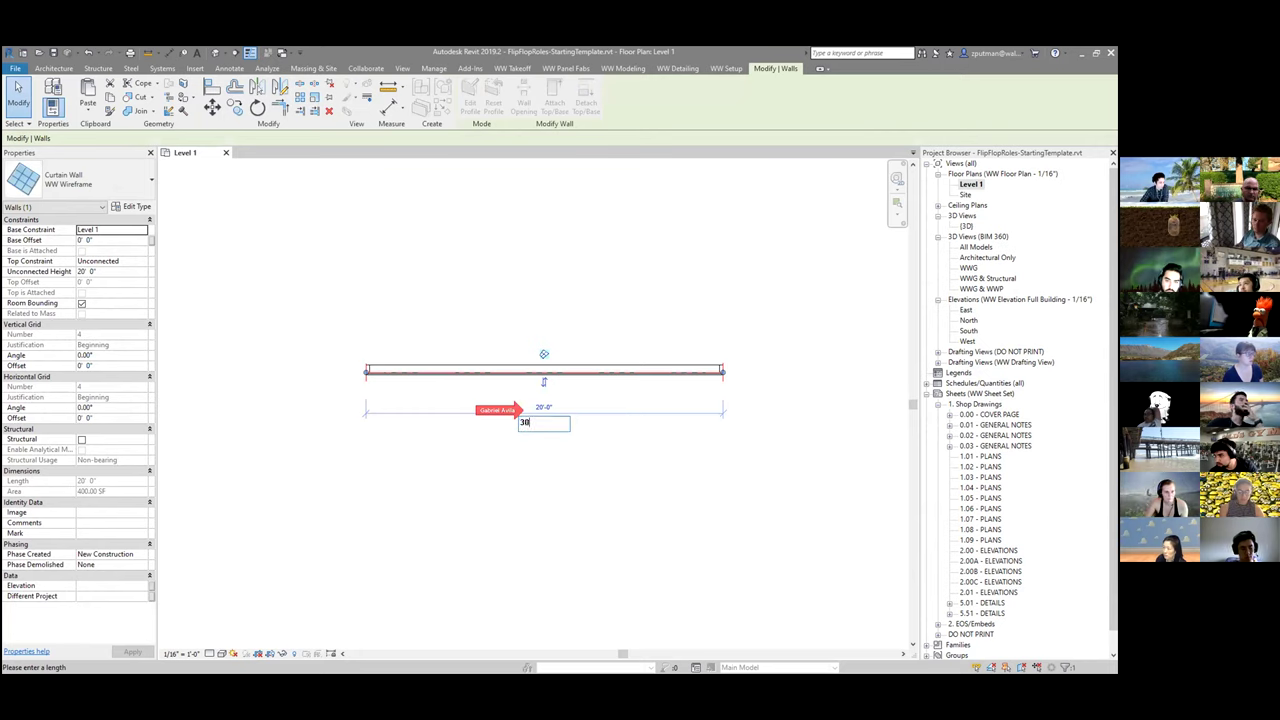
pyautogui.press('Return')
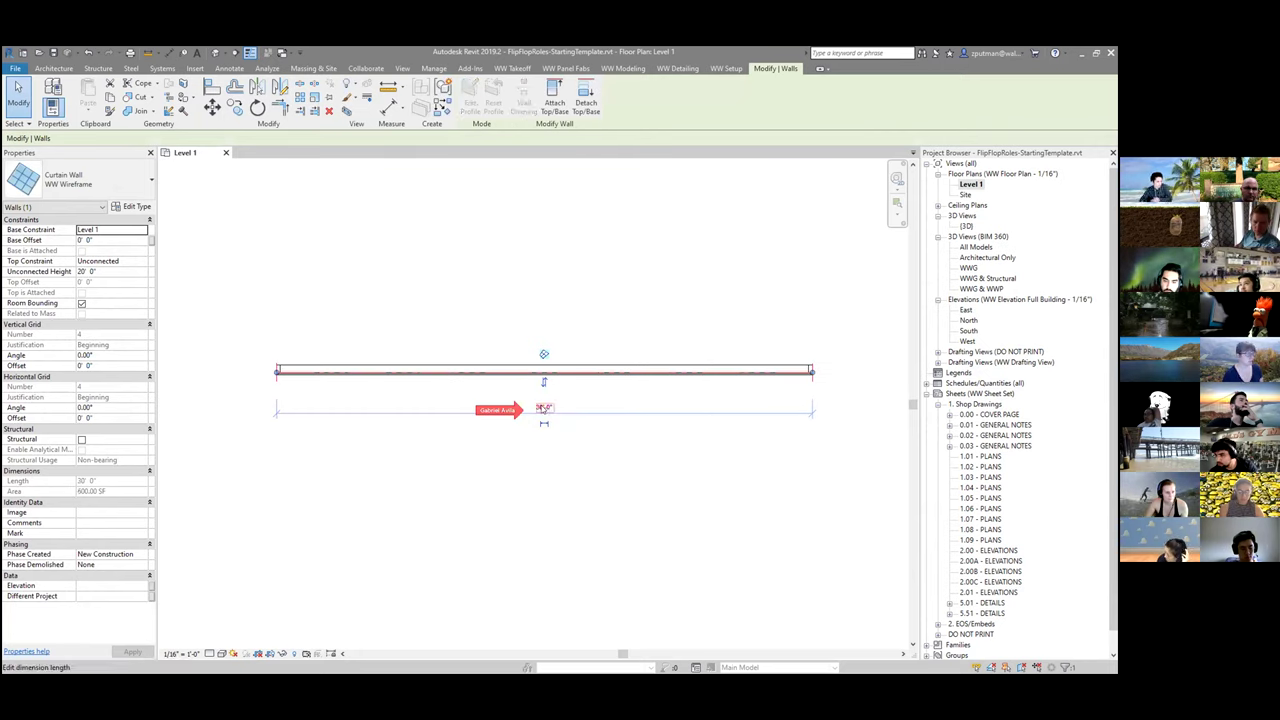
# Step: Re-edit the wall length to 28', then check and deselect the wall
pyautogui.click(543, 407)
pyautogui.write('28')
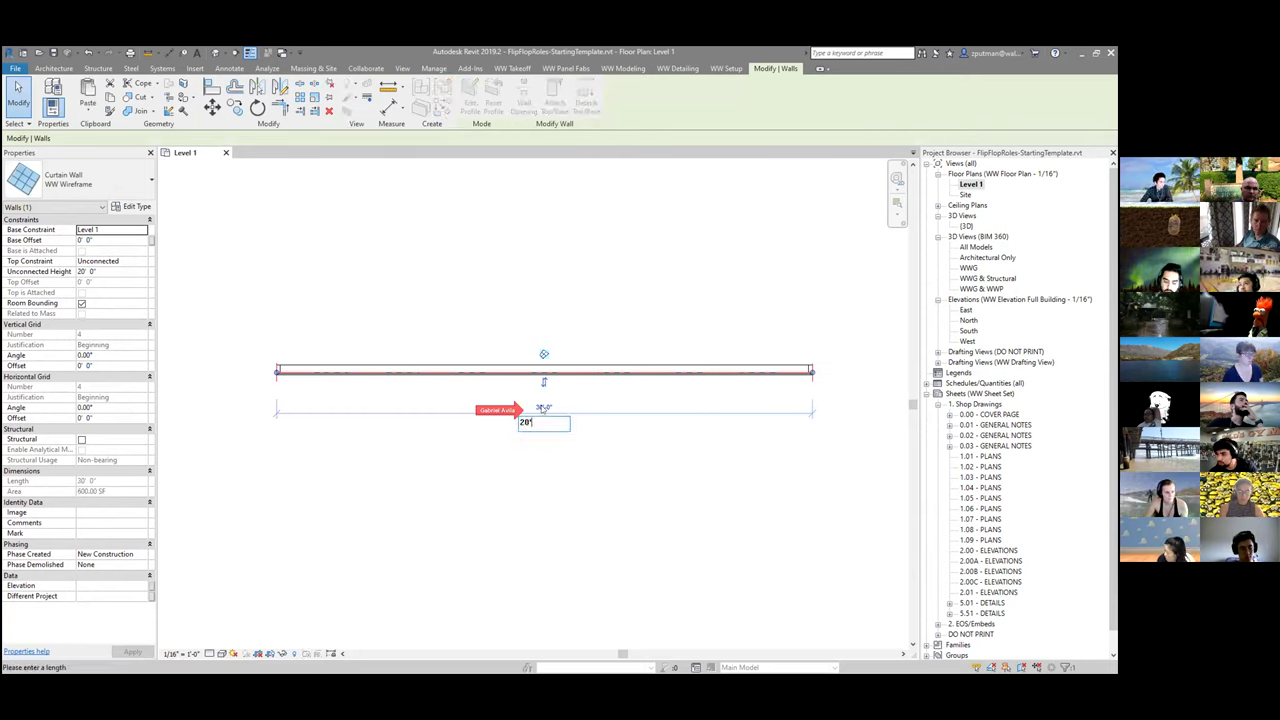
pyautogui.press('Return')
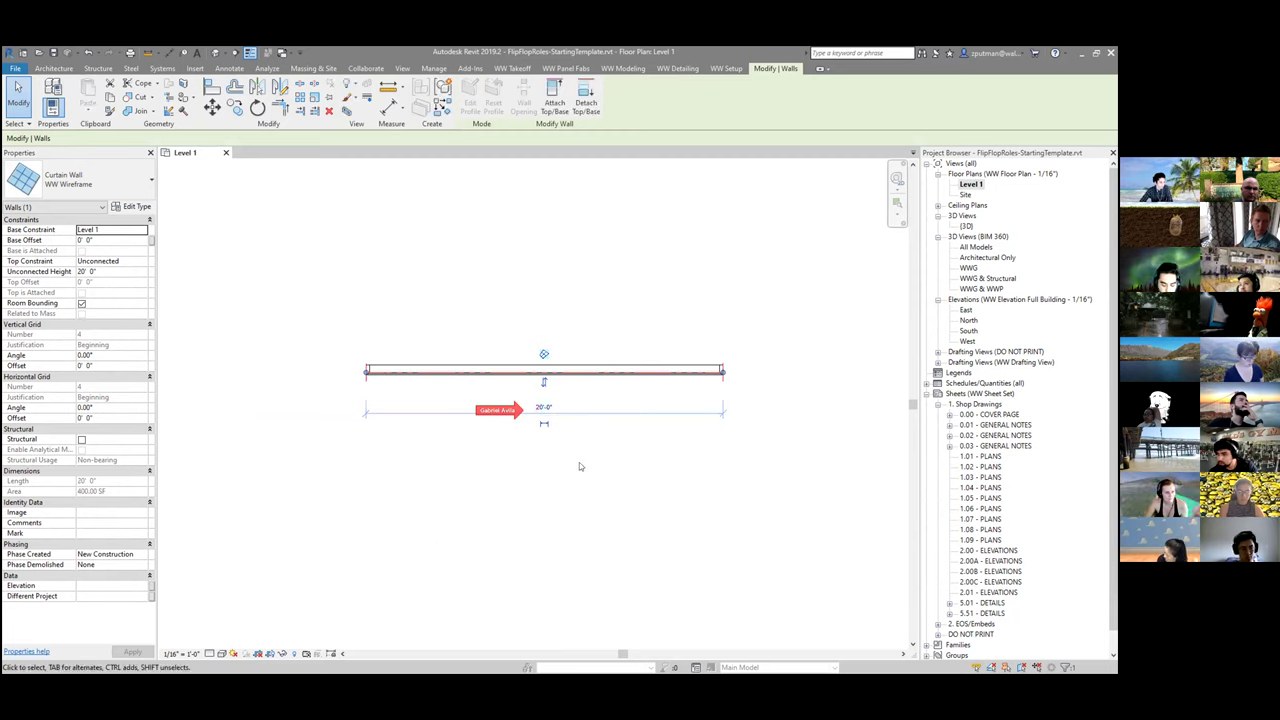
pyautogui.click(581, 466)
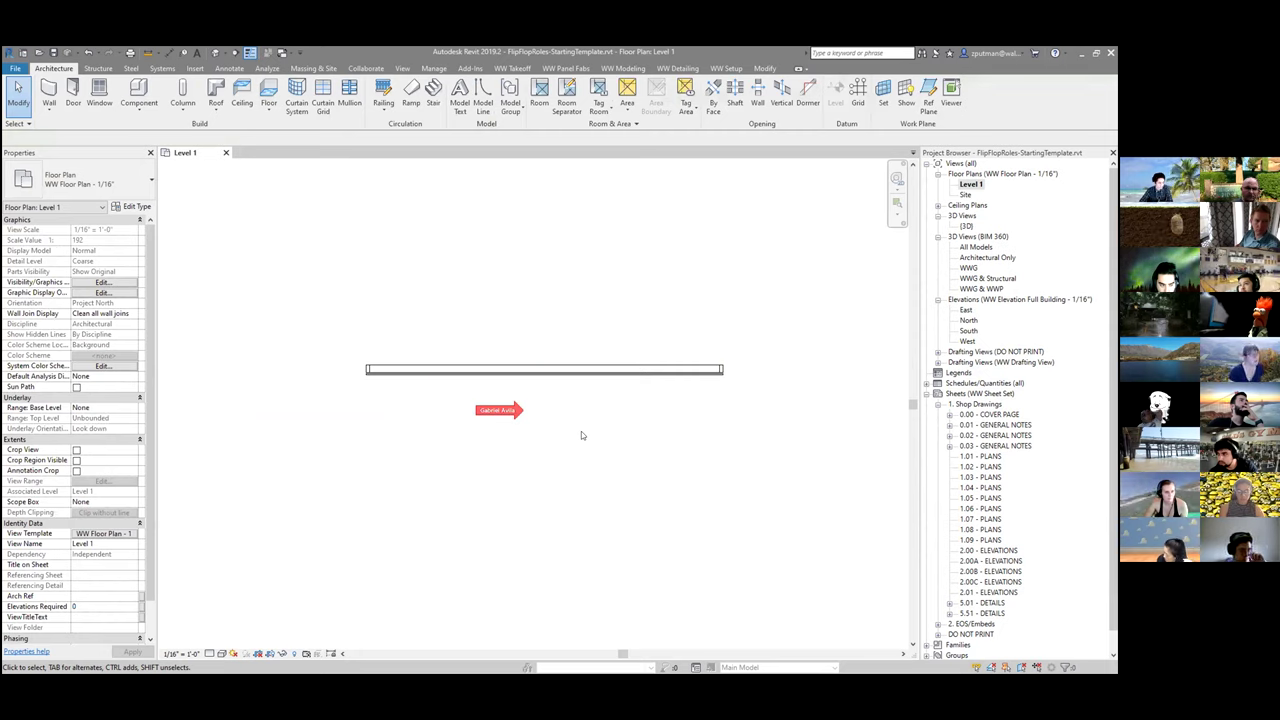
pyautogui.click(389, 376)
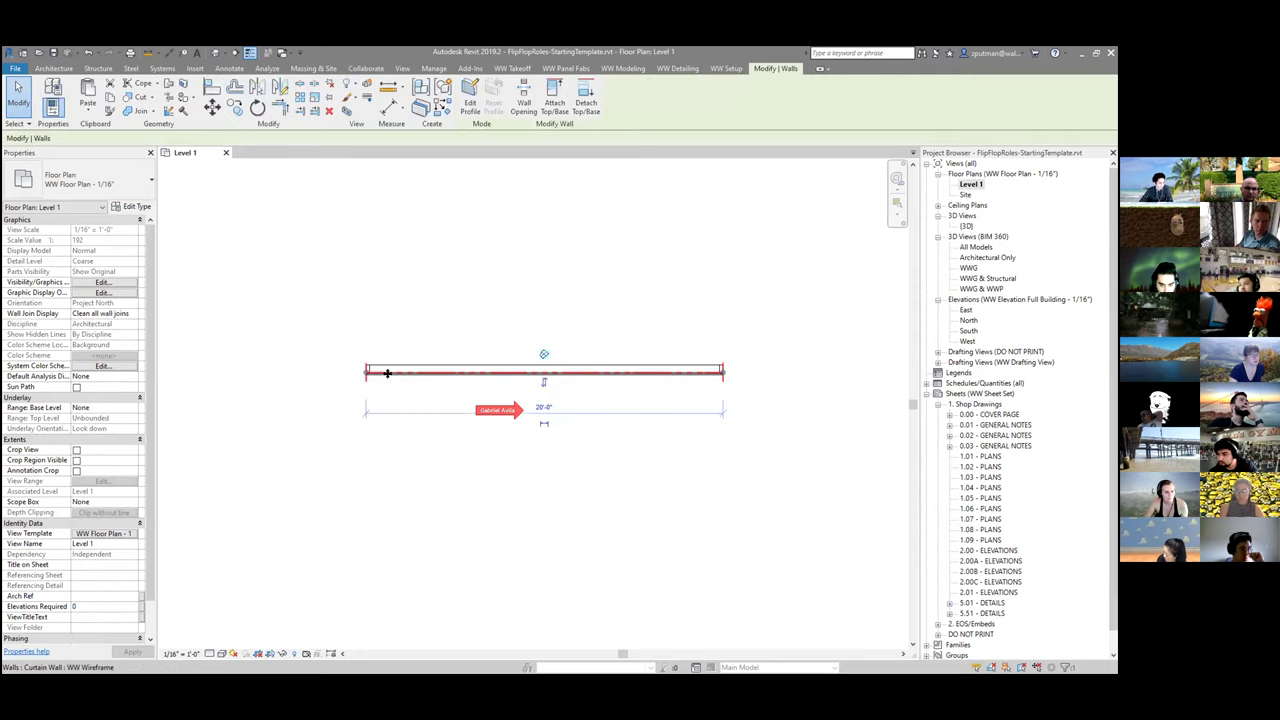
pyautogui.press('Escape')
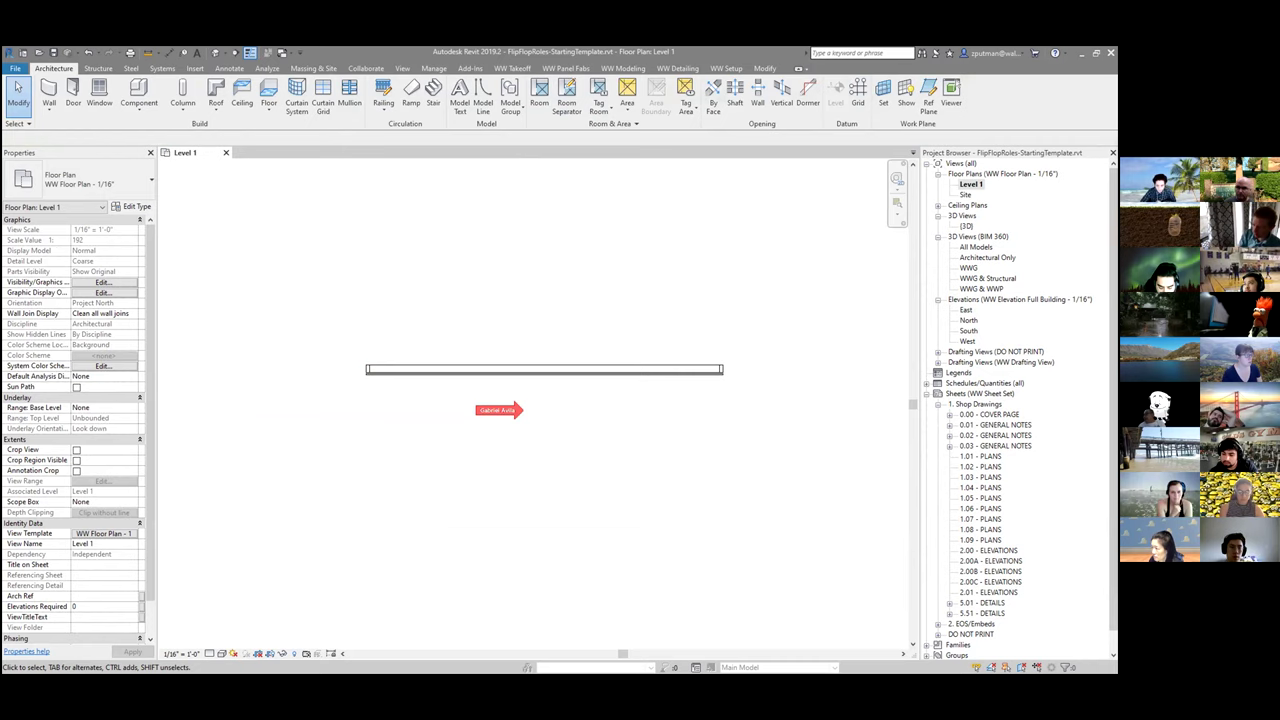
pyautogui.hotkey('alt', 'Tab')
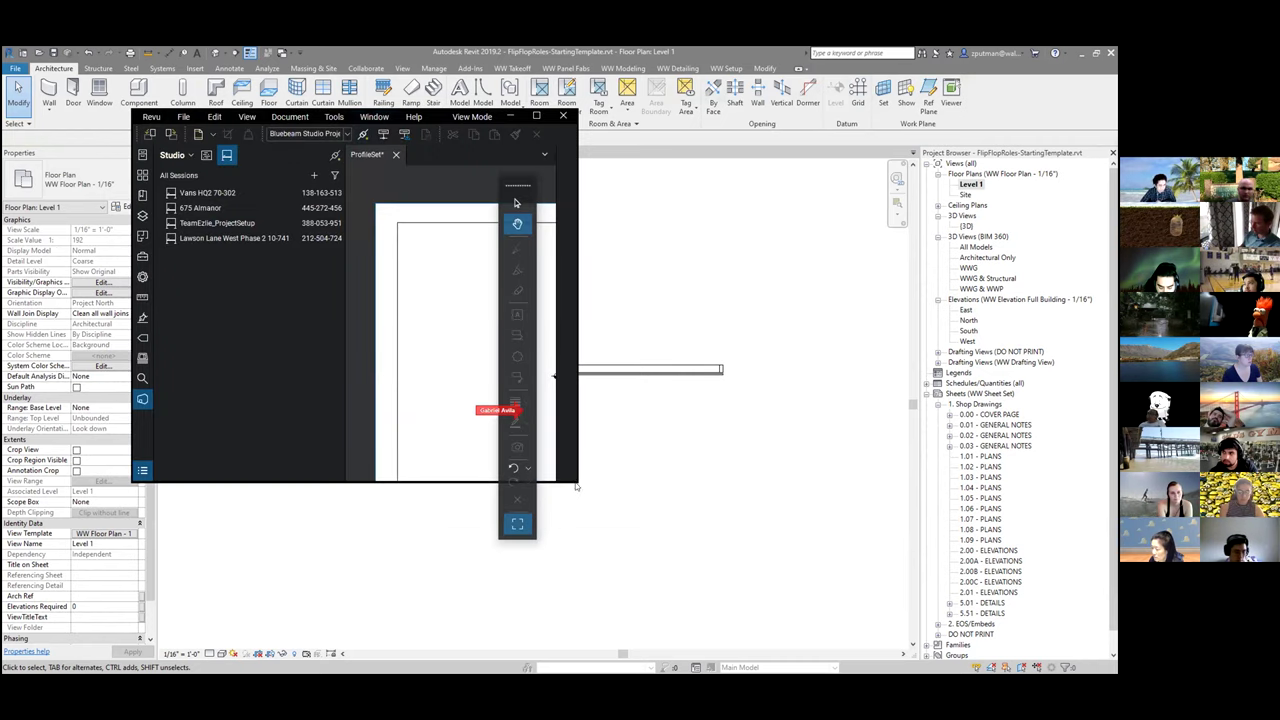
pyautogui.moveTo(575, 480); pyautogui.dragTo(1062, 632)
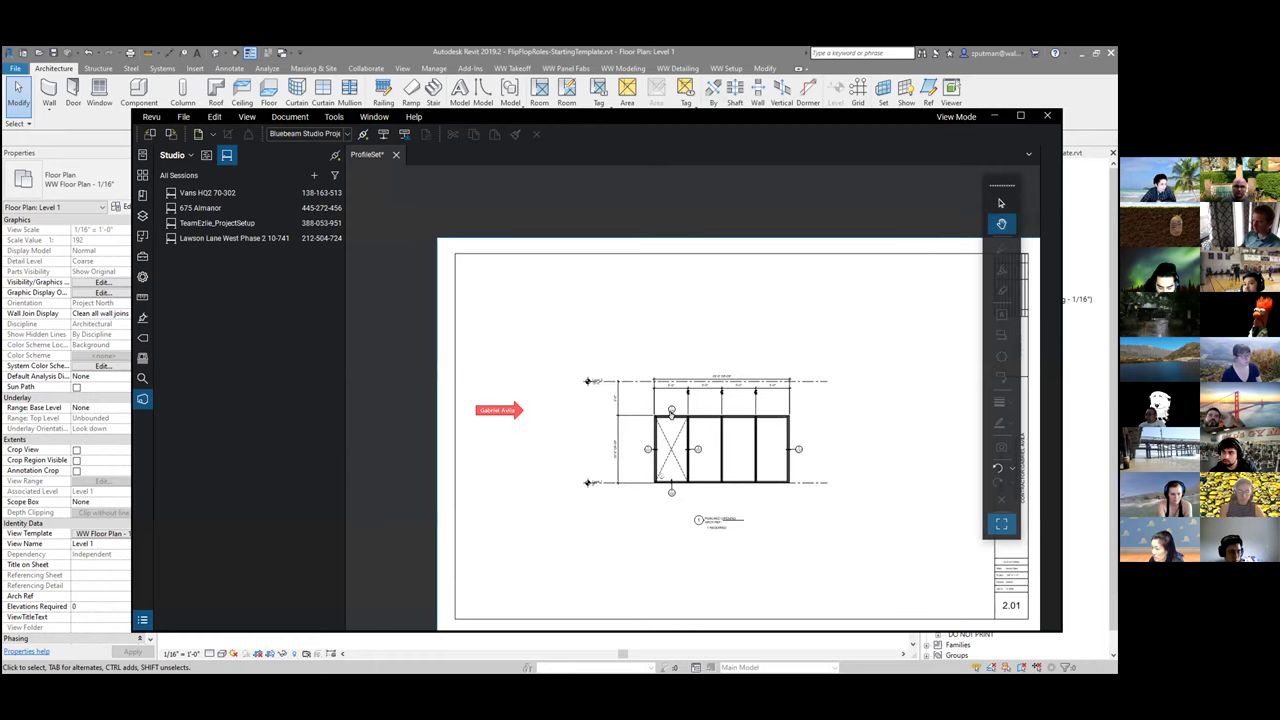
pyautogui.scroll(-5, 665, 412)
pyautogui.scroll(2, 740, 460)
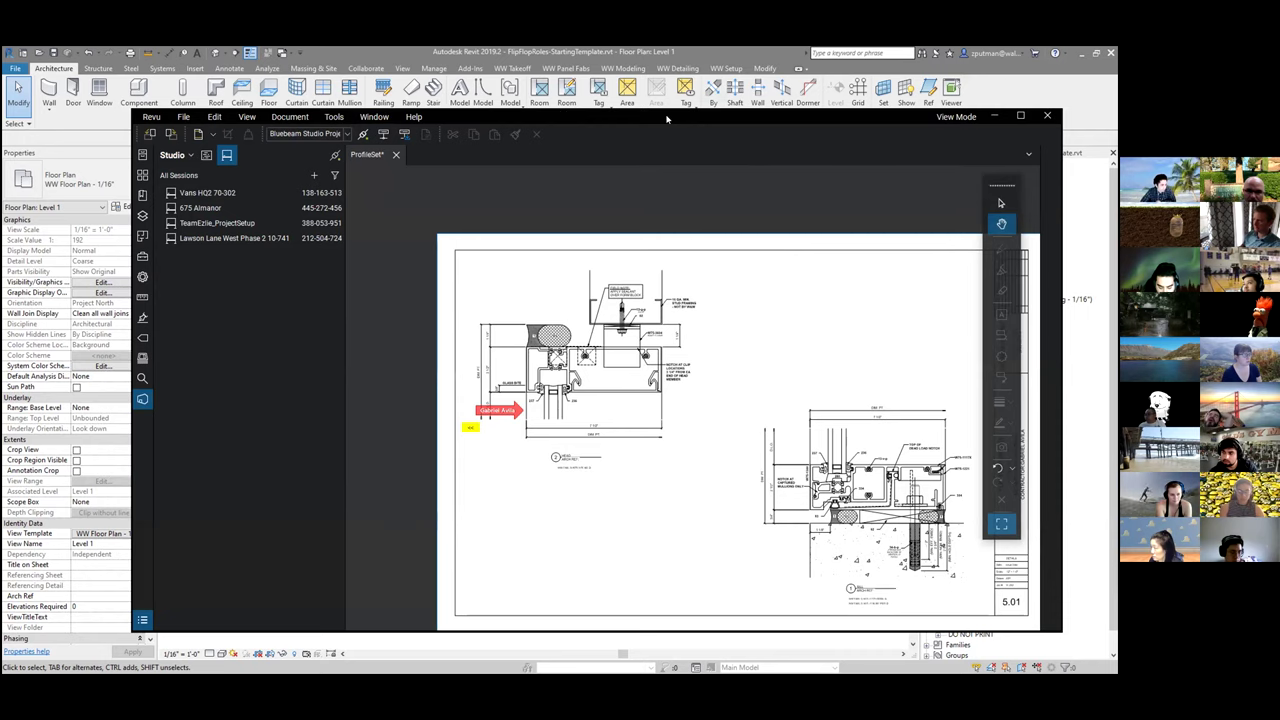
pyautogui.scroll(3, 815, 570)
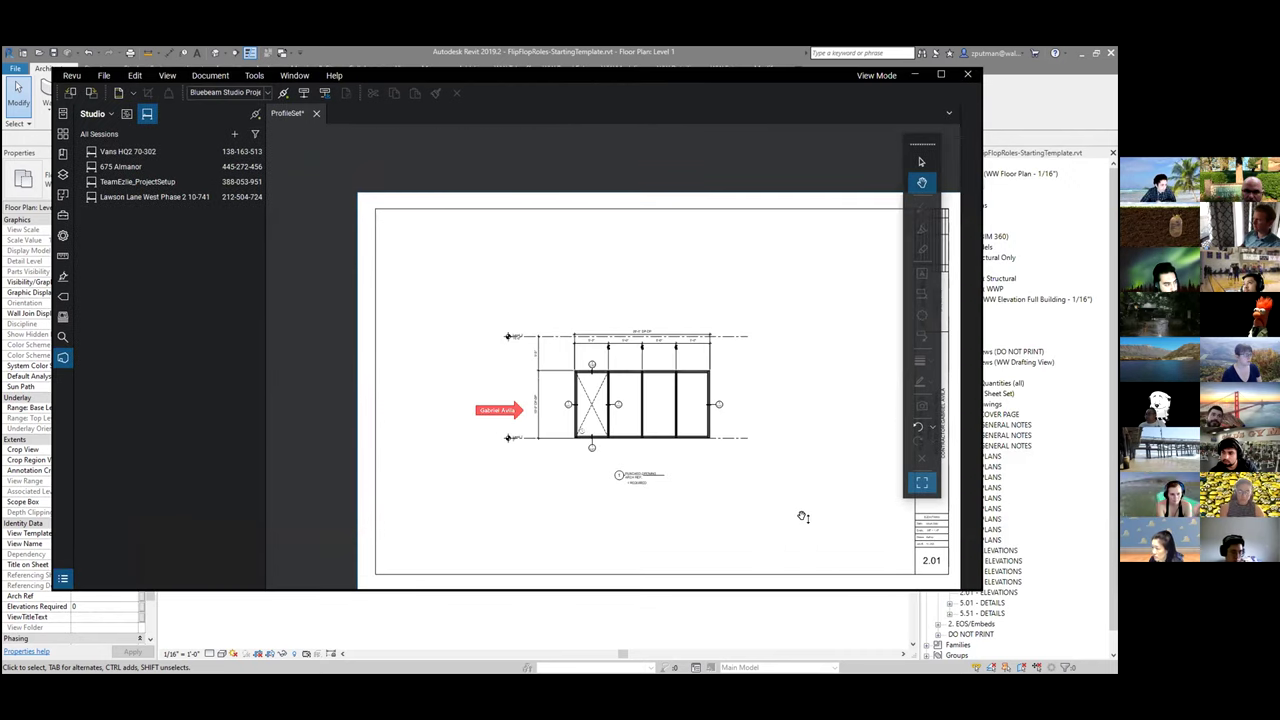
pyautogui.scroll(-3, 802, 516)
pyautogui.keyDown('ctrl'); pyautogui.scroll(3, 806, 563); pyautogui.keyUp('ctrl')
pyautogui.keyDown('ctrl'); pyautogui.scroll(3, 808, 563); pyautogui.keyUp('ctrl')
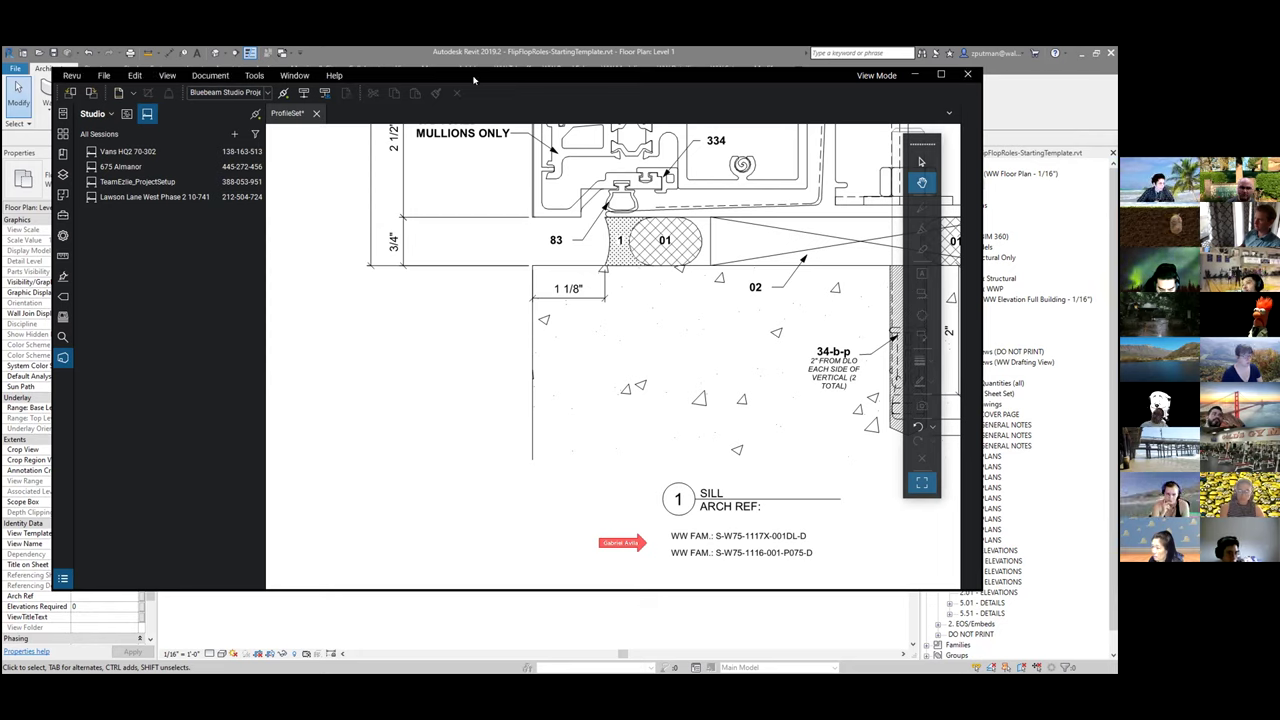
pyautogui.click(507, 56)
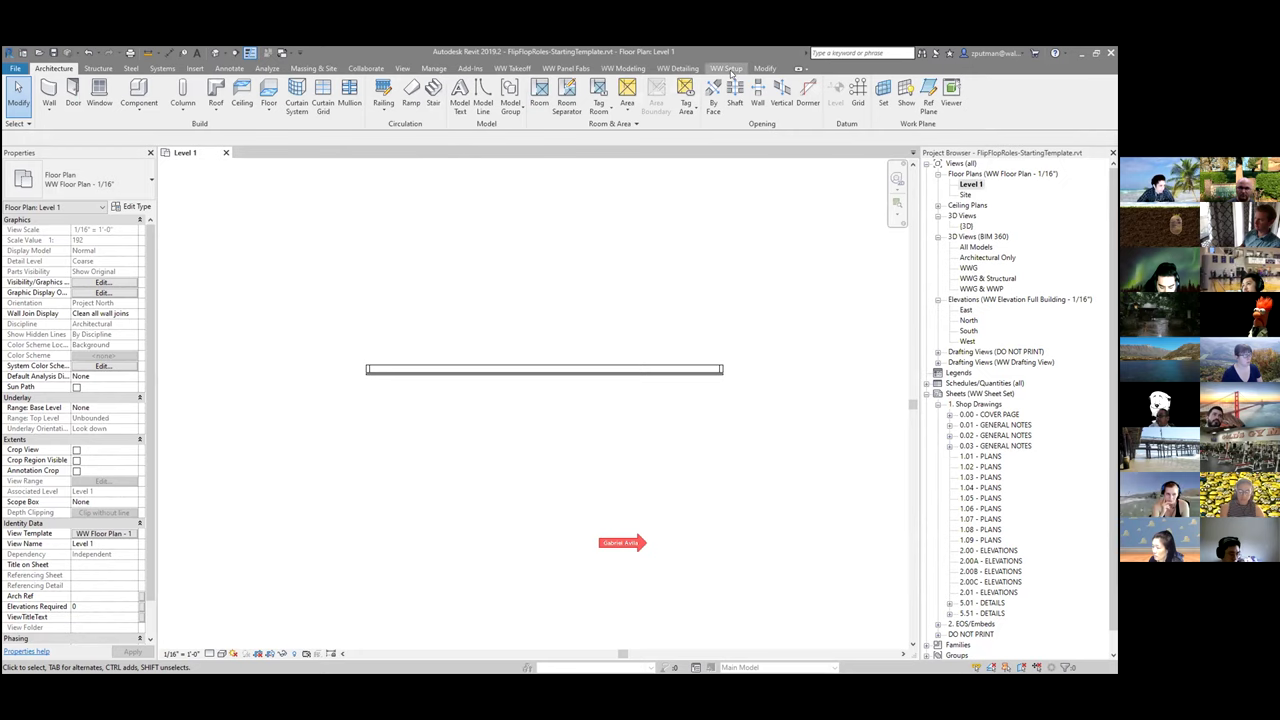
# Step: Launch LoadMullions from WW Modeling, browse the Profiles folder, then view the Bluebeam sill detail
pyautogui.click(622, 68)
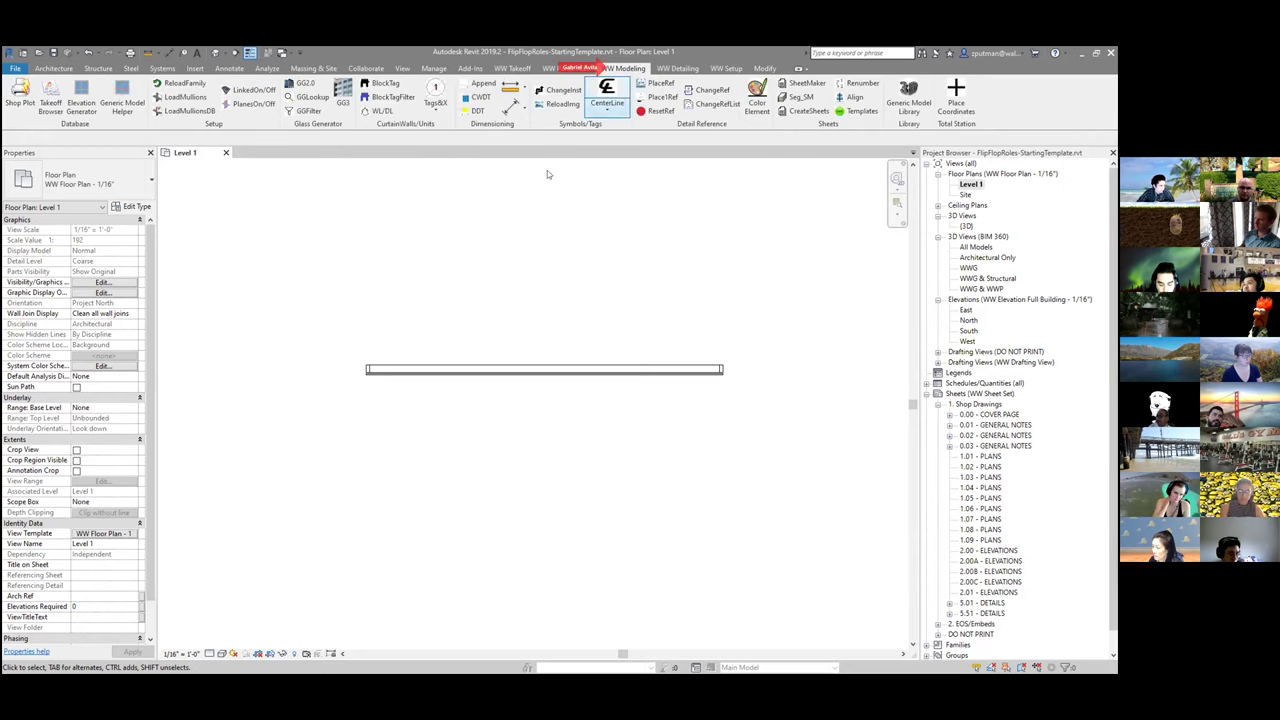
pyautogui.click(179, 97)
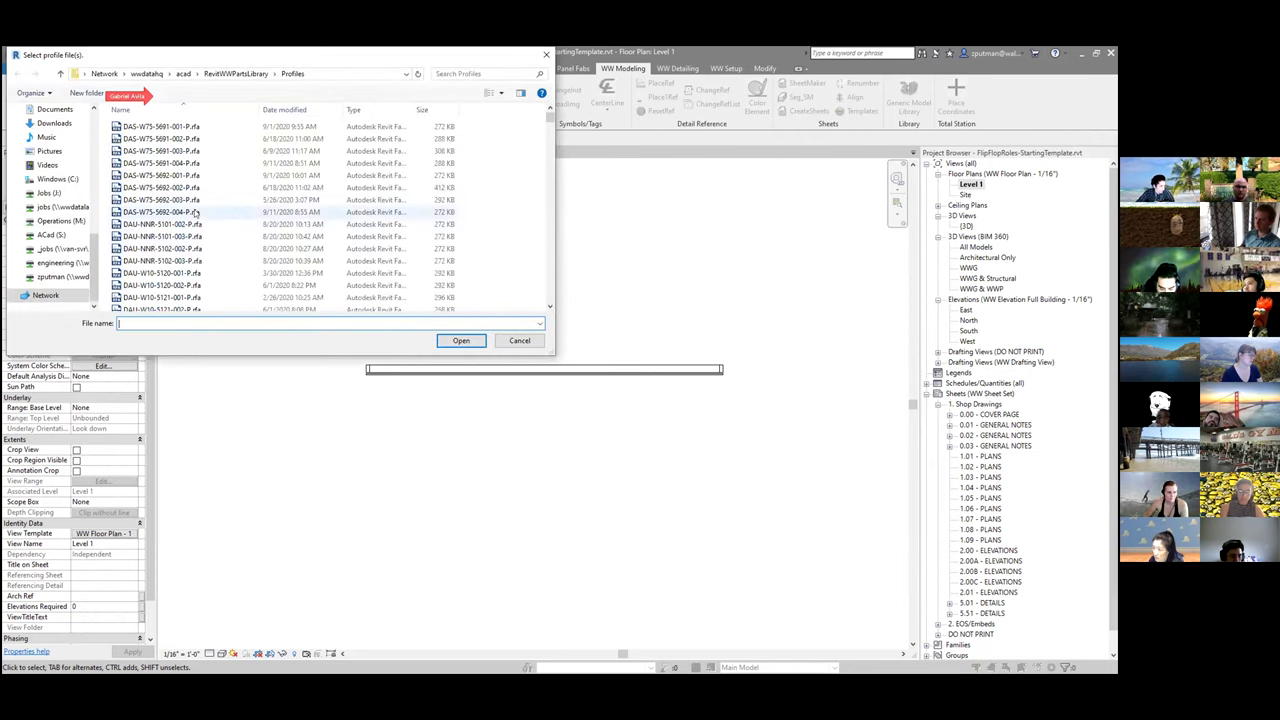
pyautogui.scroll(-1, 195, 226)
pyautogui.scroll(-3, 195, 227)
pyautogui.scroll(-2, 195, 228)
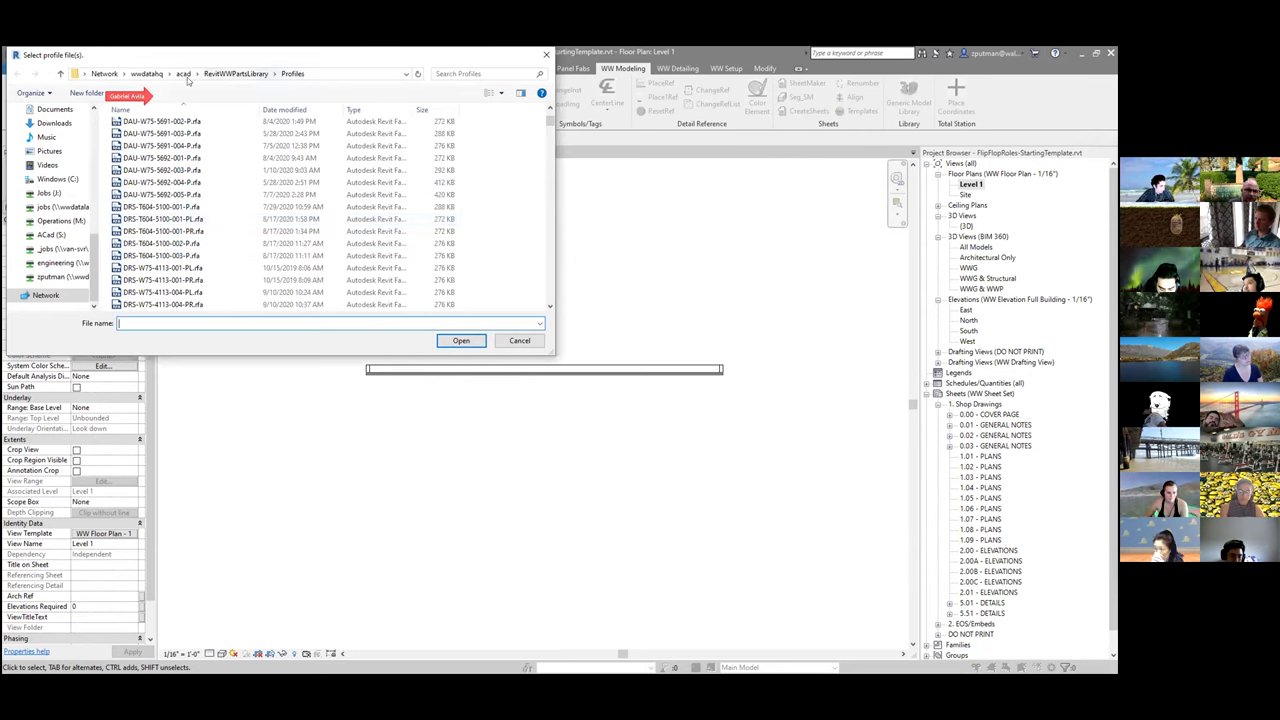
pyautogui.scroll(-6, 181, 219)
pyautogui.scroll(-5, 181, 219)
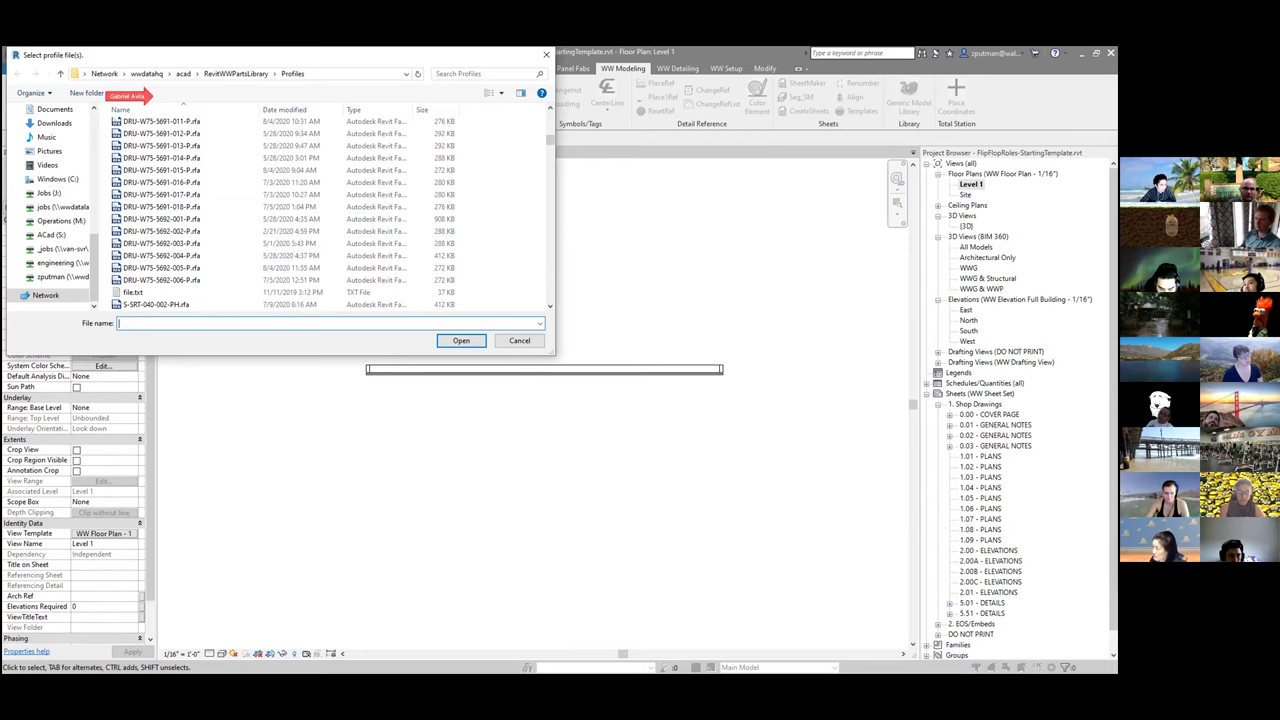
pyautogui.hotkey('alt', 'Tab')
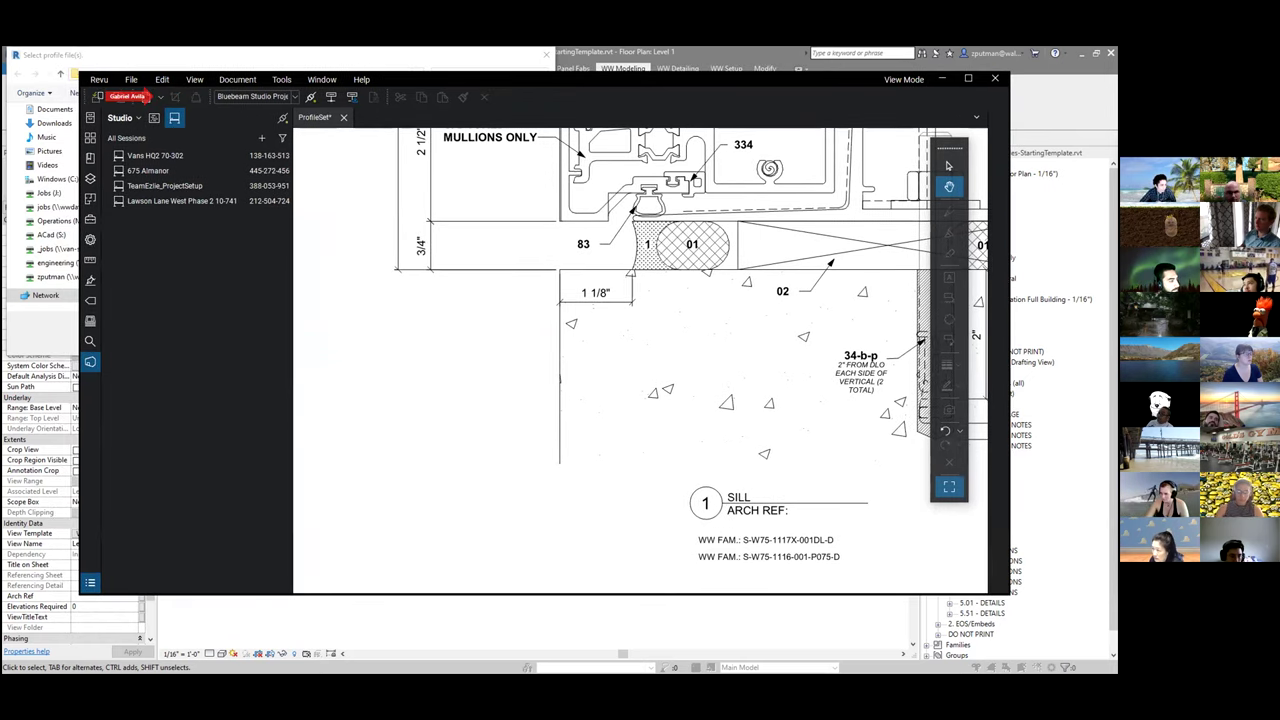
# Step: Pick the S-W75-1117X-001DL-P sill profile, checking it against the Bluebeam sill detail
pyautogui.hotkey('alt', 'Tab')
pyautogui.click(160, 218)
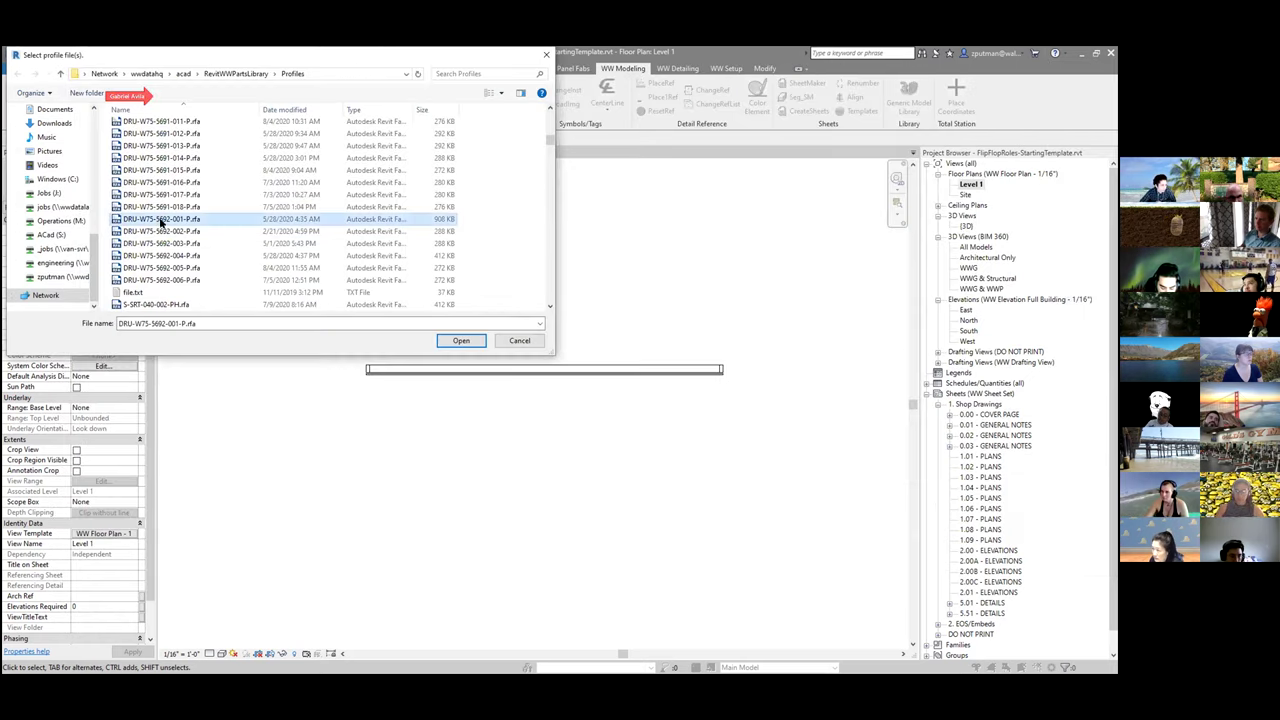
pyautogui.scroll(-5, 163, 222)
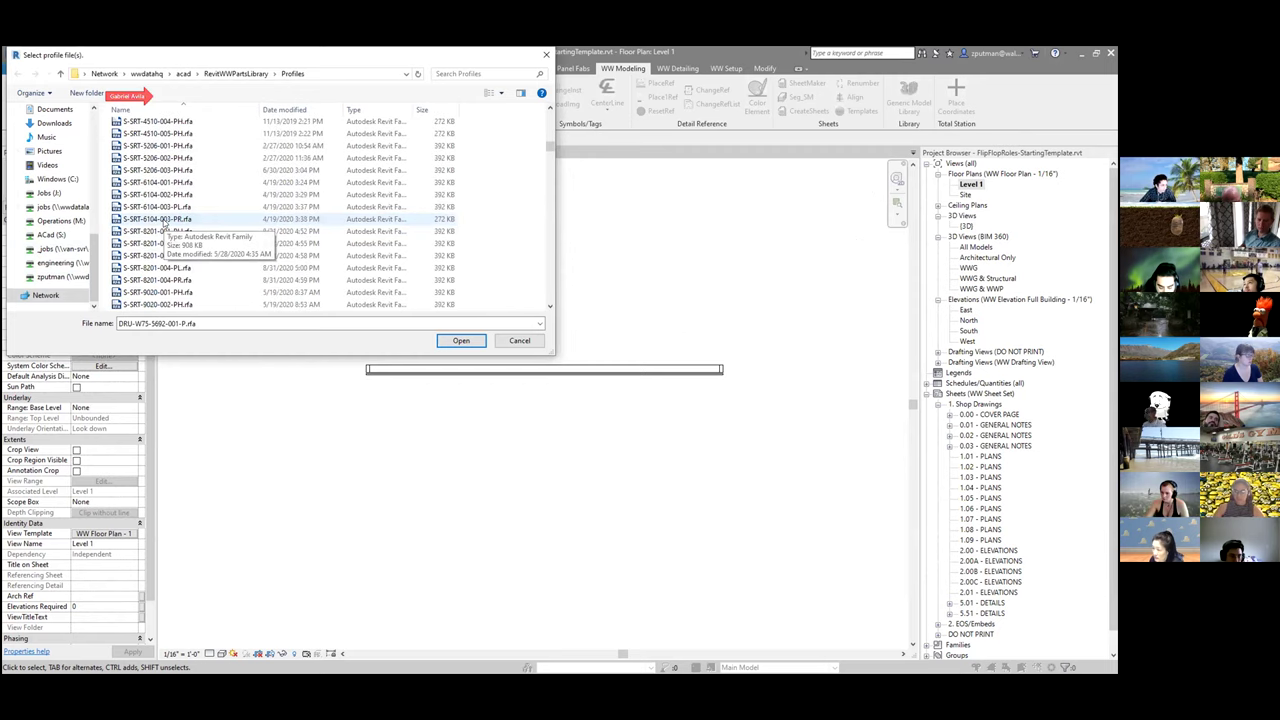
pyautogui.scroll(-5, 166, 219)
pyautogui.scroll(-5, 166, 219)
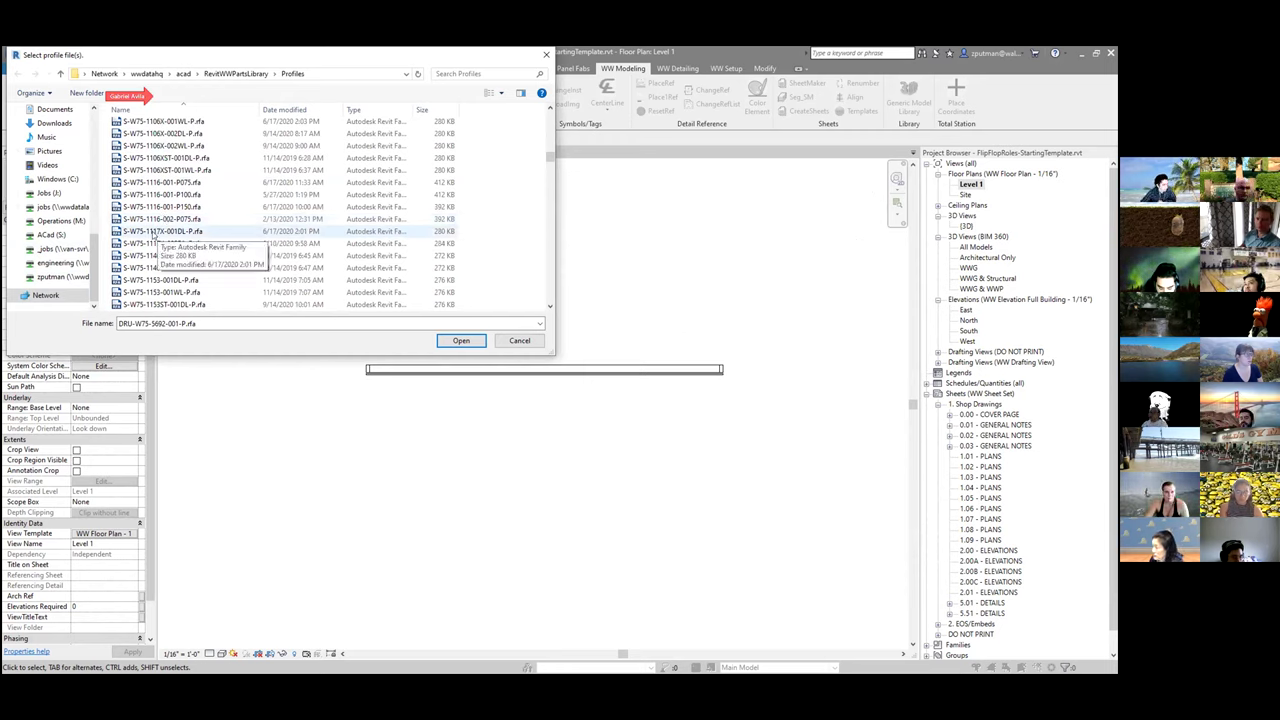
pyautogui.click(153, 232)
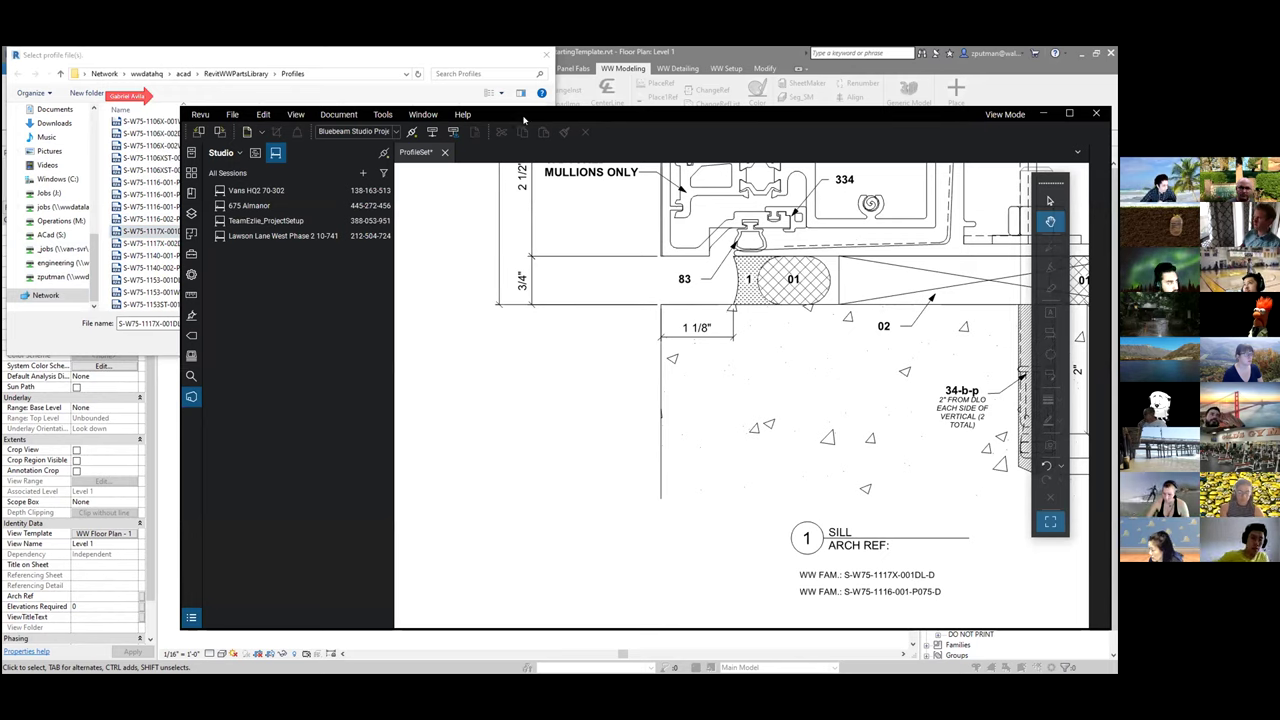
pyautogui.moveTo(523, 120); pyautogui.dragTo(770, 115)
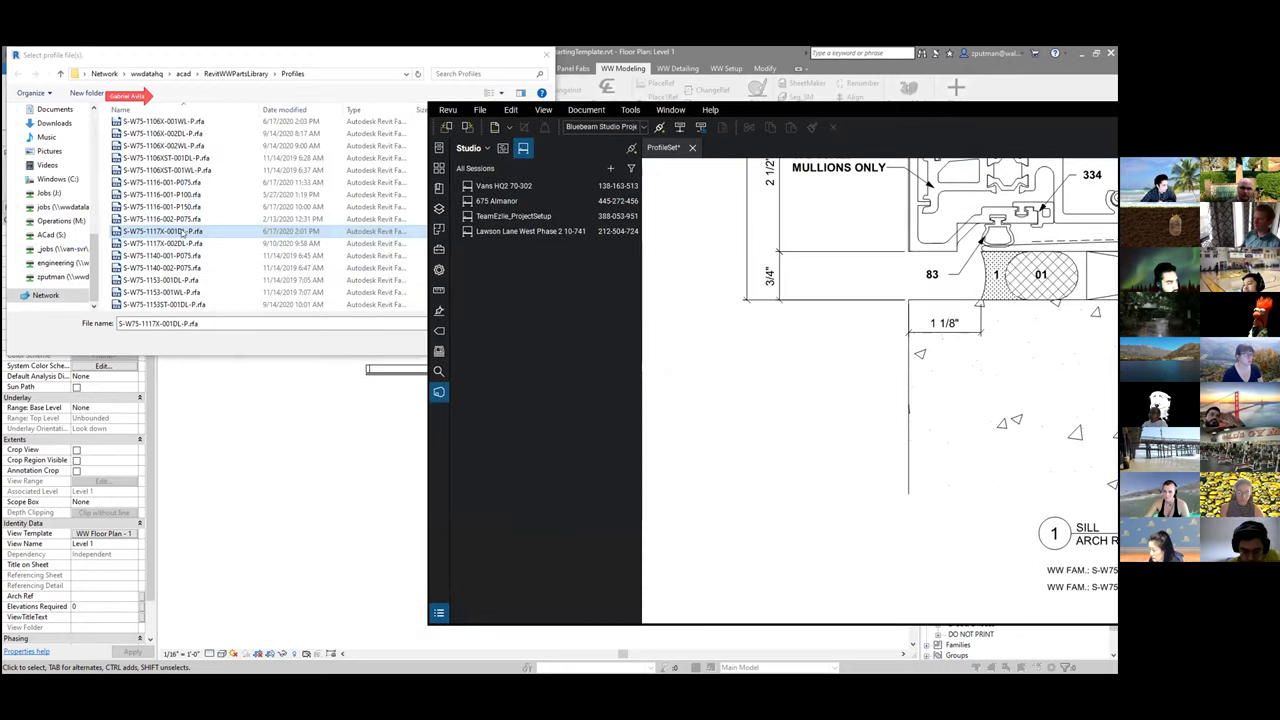
pyautogui.click(975, 121)
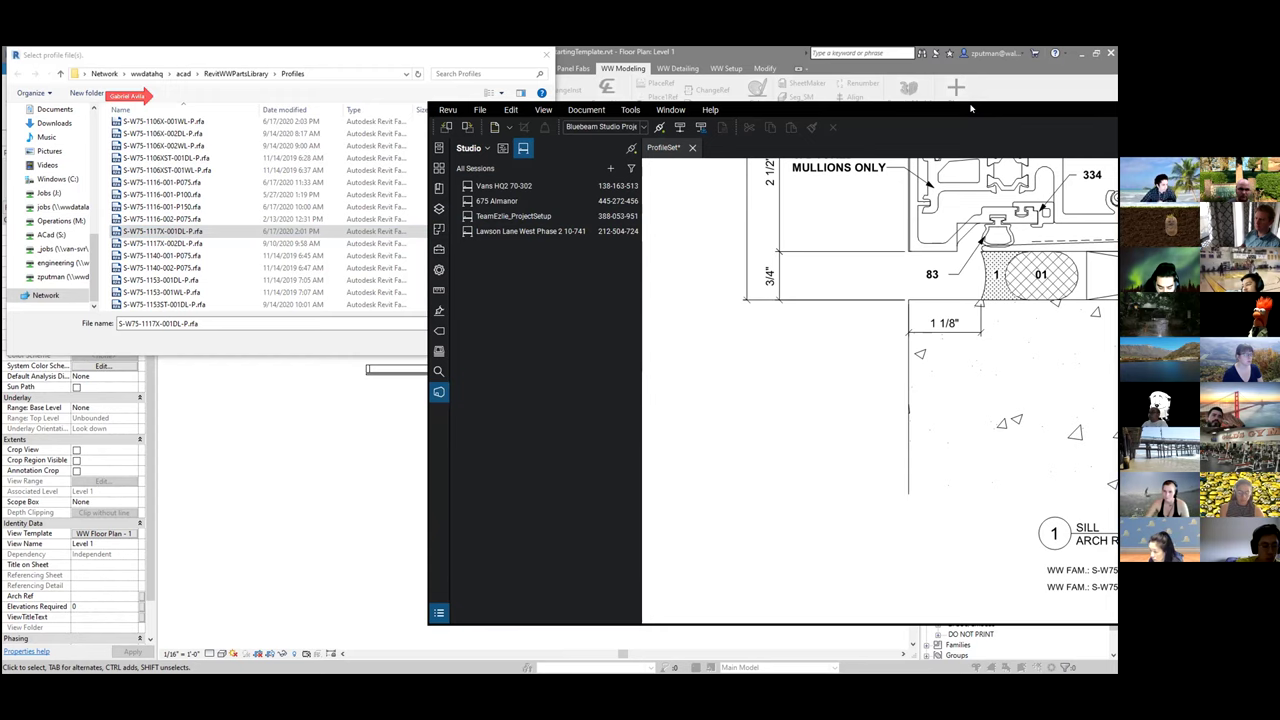
pyautogui.click(163, 236)
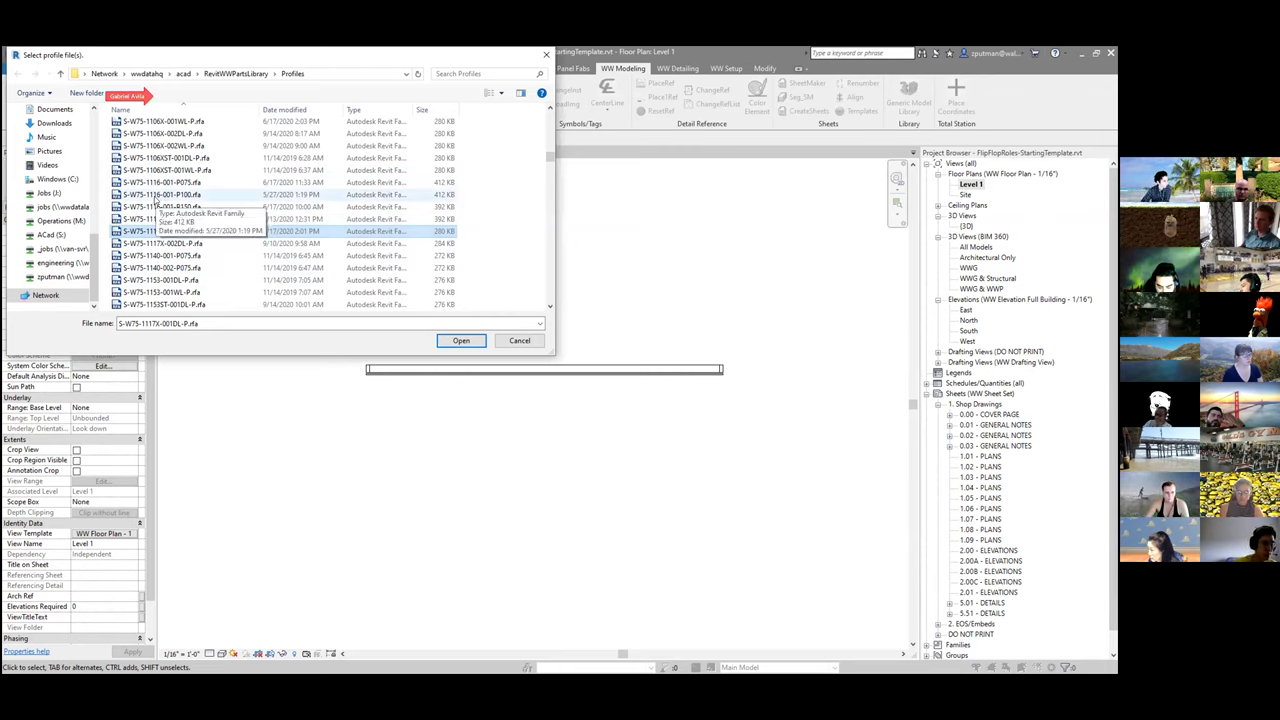
# Step: Add S-W75-1116-001-P075 and S-W75-3170-003-P to the chosen profiles
pyautogui.keyDown('ctrl'); pyautogui.click(194, 186); pyautogui.keyUp('ctrl')
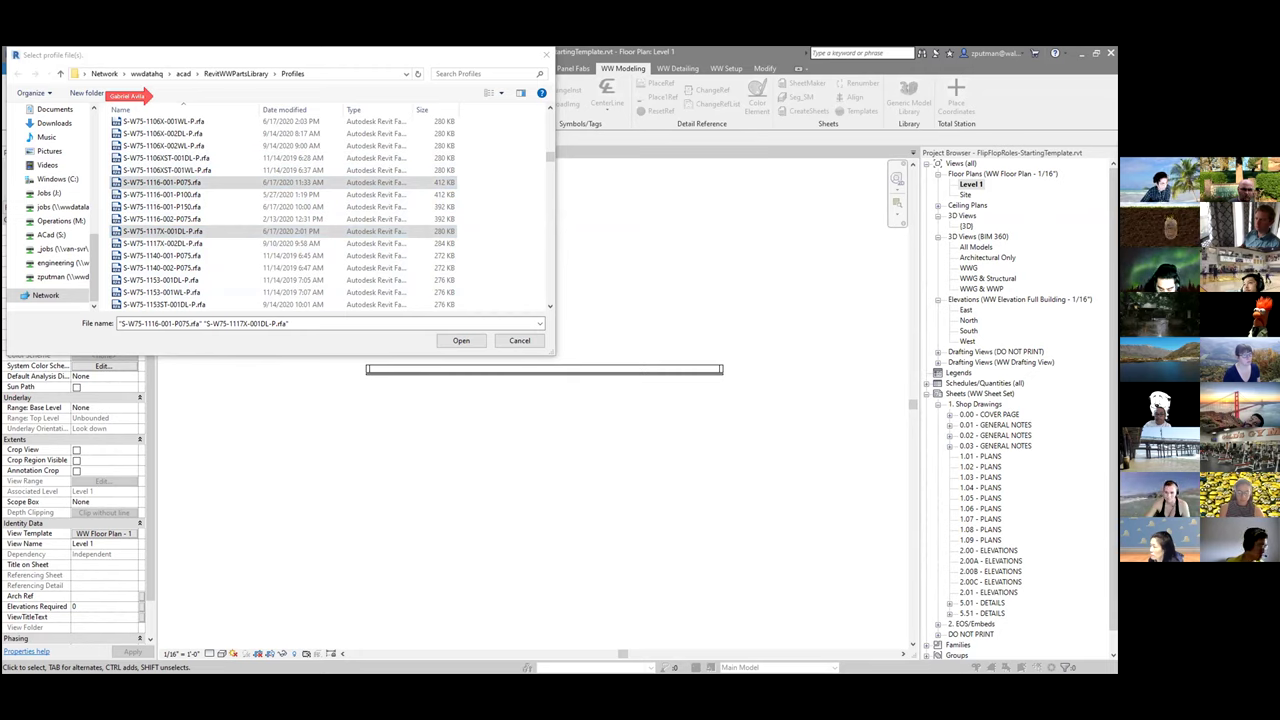
pyautogui.click(548, 307)
pyautogui.click(548, 307)
pyautogui.click(548, 307)
pyautogui.scroll(-5, 549, 300)
pyautogui.scroll(-5, 550, 295)
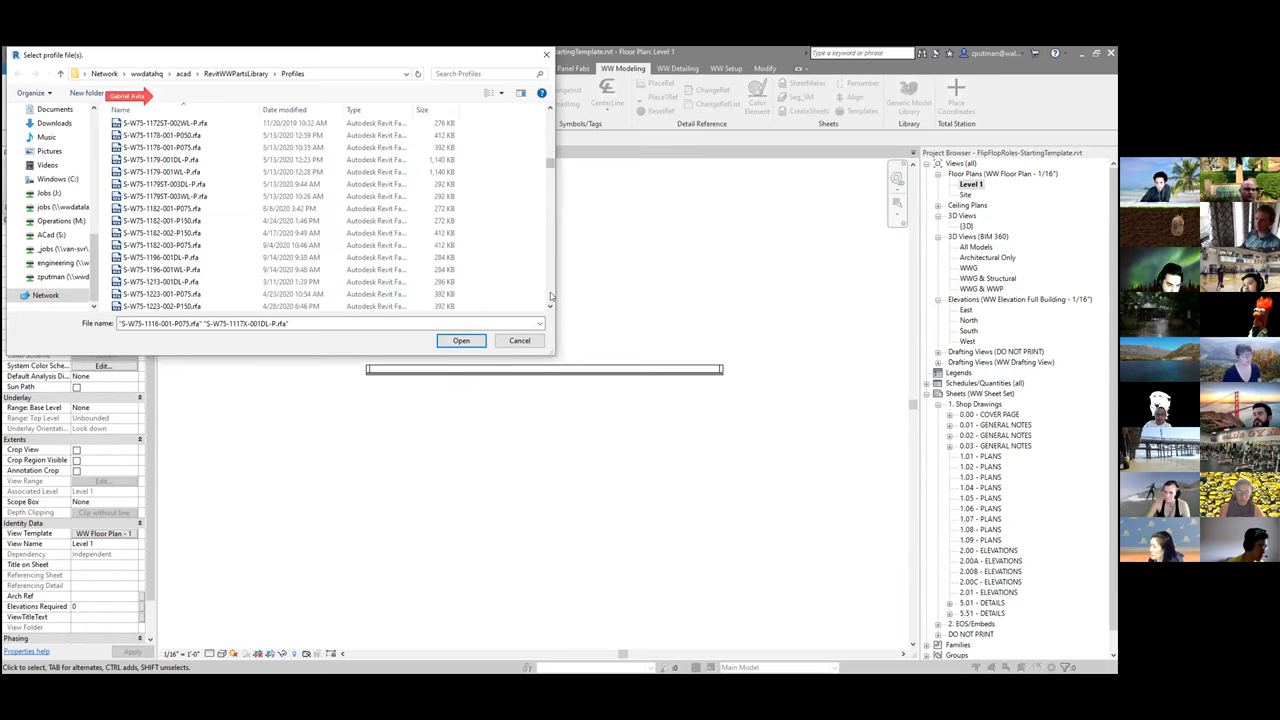
pyautogui.scroll(-5, 550, 294)
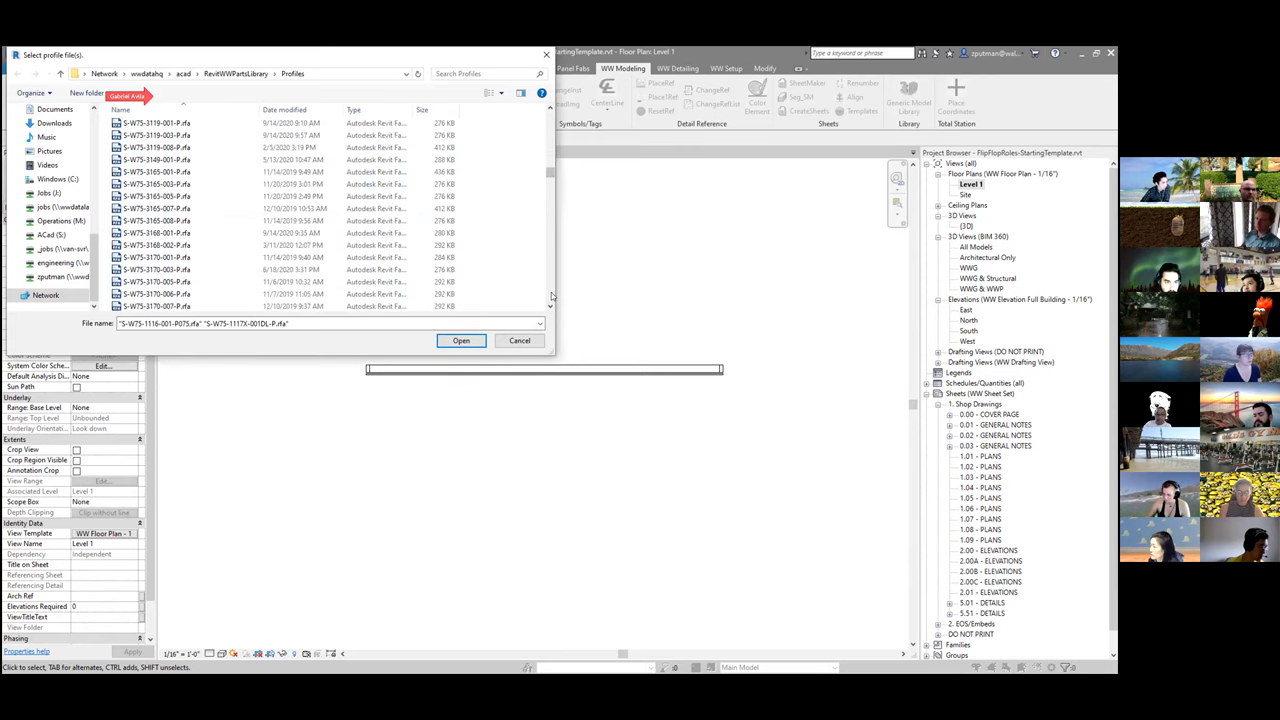
pyautogui.keyDown('ctrl'); pyautogui.click(155, 270); pyautogui.keyUp('ctrl')
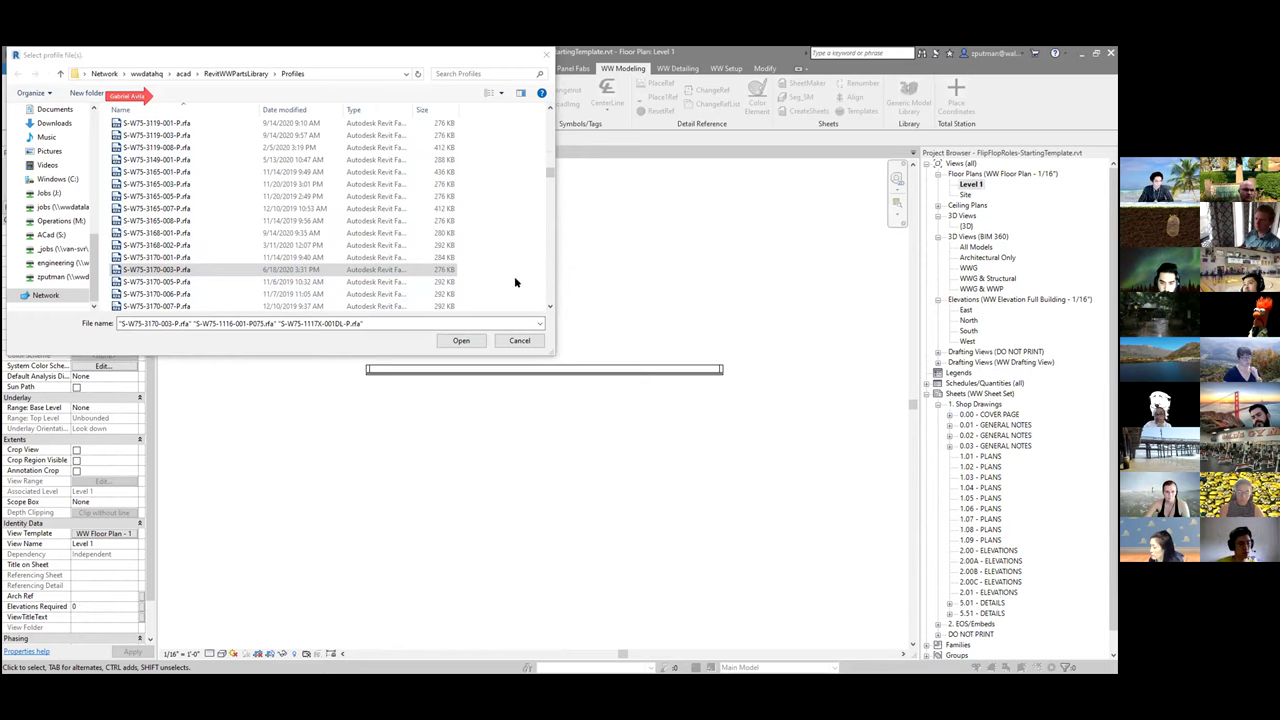
# Step: Add S-W75-4113-001-PL and S-W75-4113-001-PR to the profile selection
pyautogui.click(549, 307)
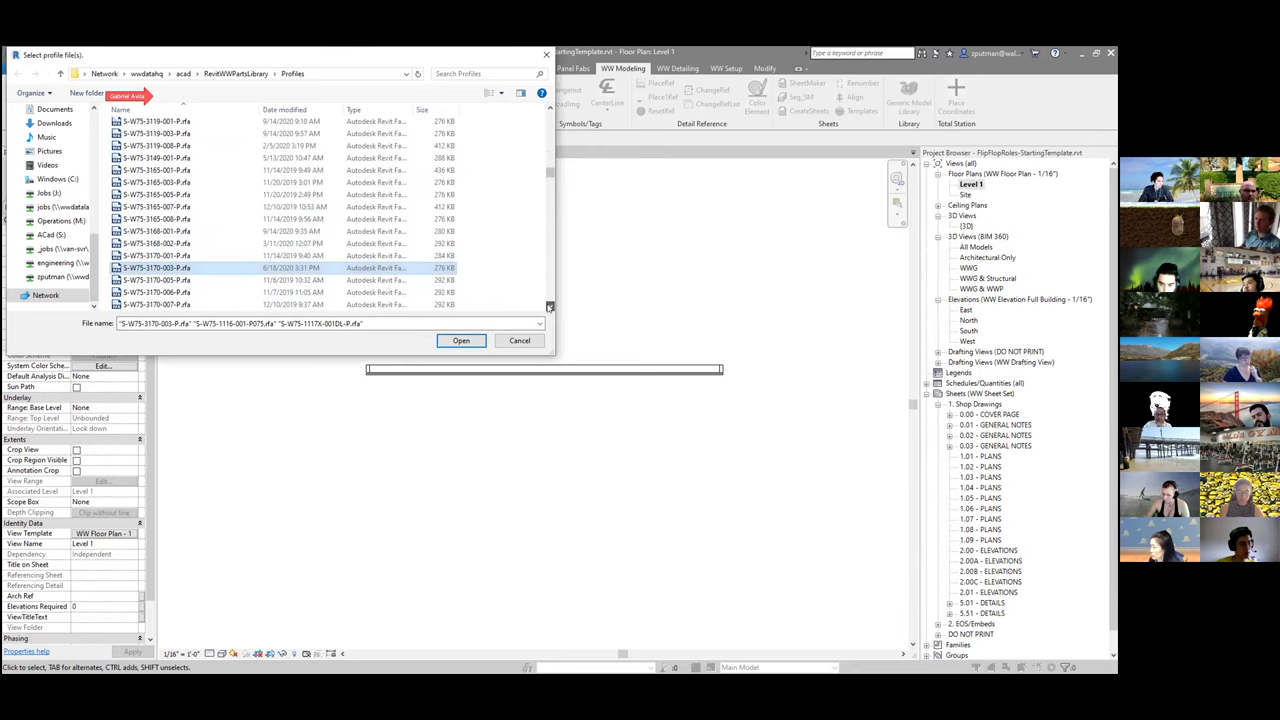
pyautogui.scroll(-10, 549, 307)
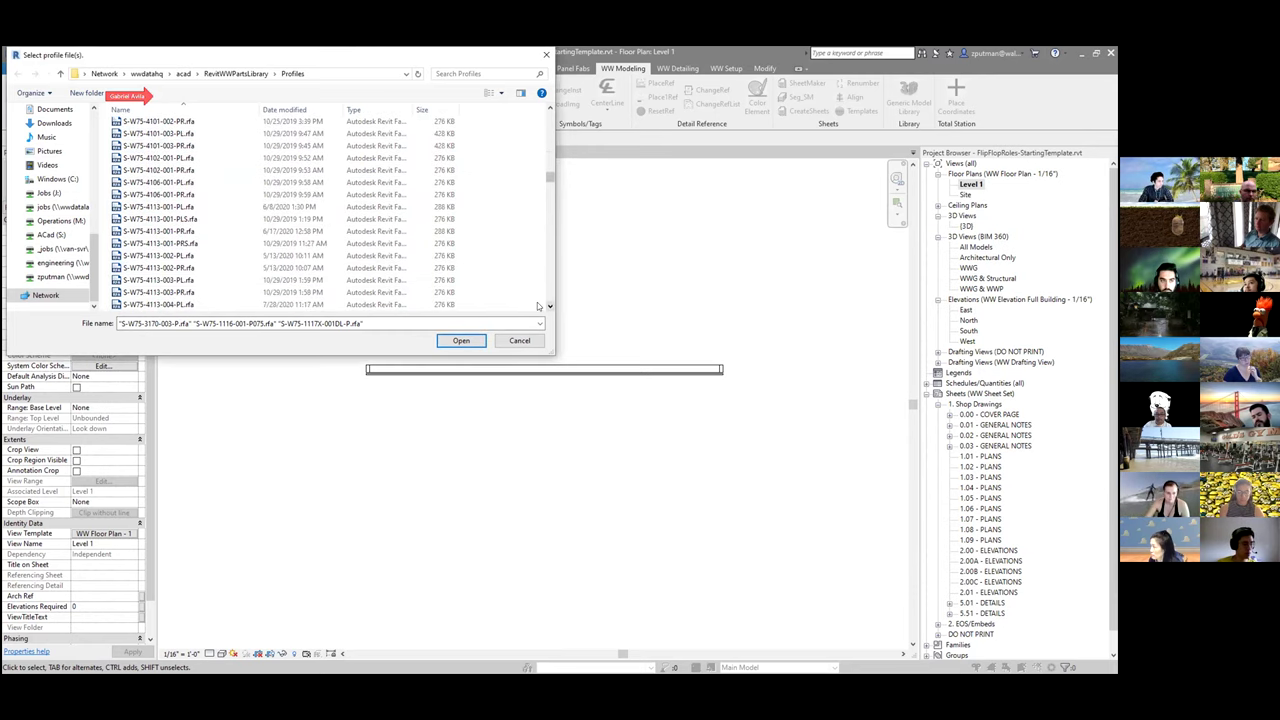
pyautogui.keyDown('ctrl'); pyautogui.click(175, 208); pyautogui.keyUp('ctrl')
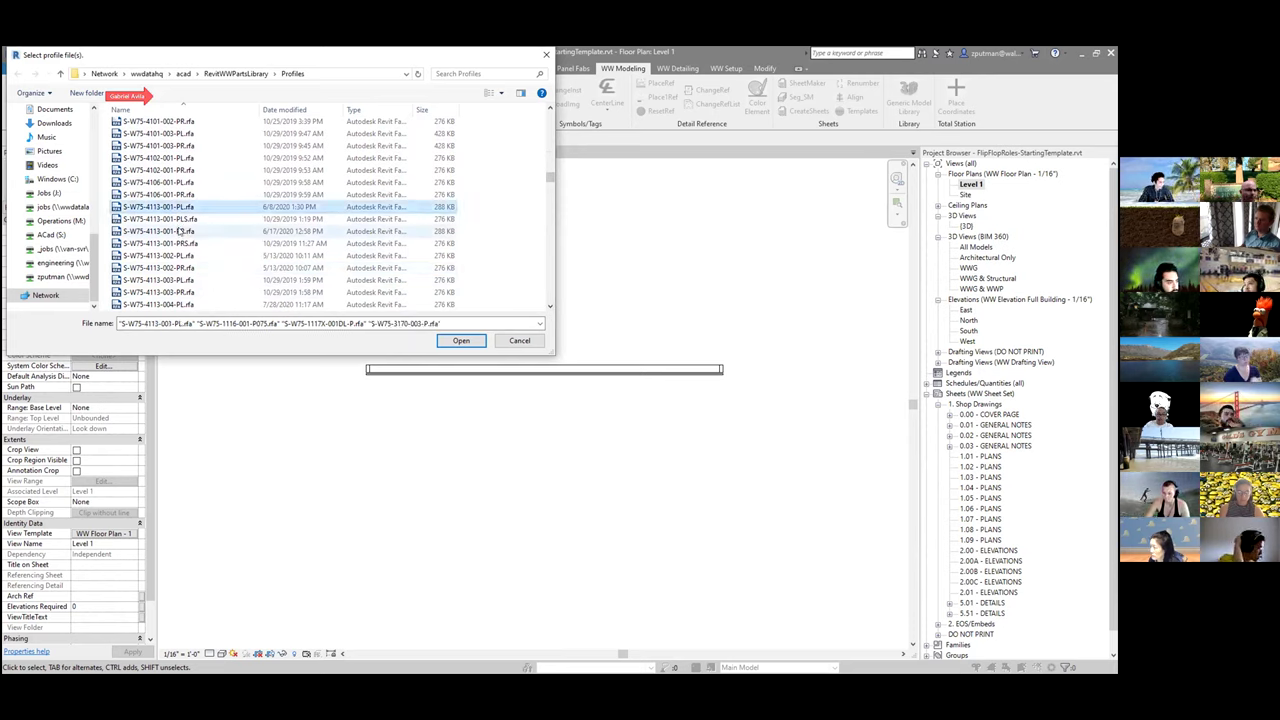
pyautogui.keyDown('ctrl'); pyautogui.click(178, 231); pyautogui.keyUp('ctrl')
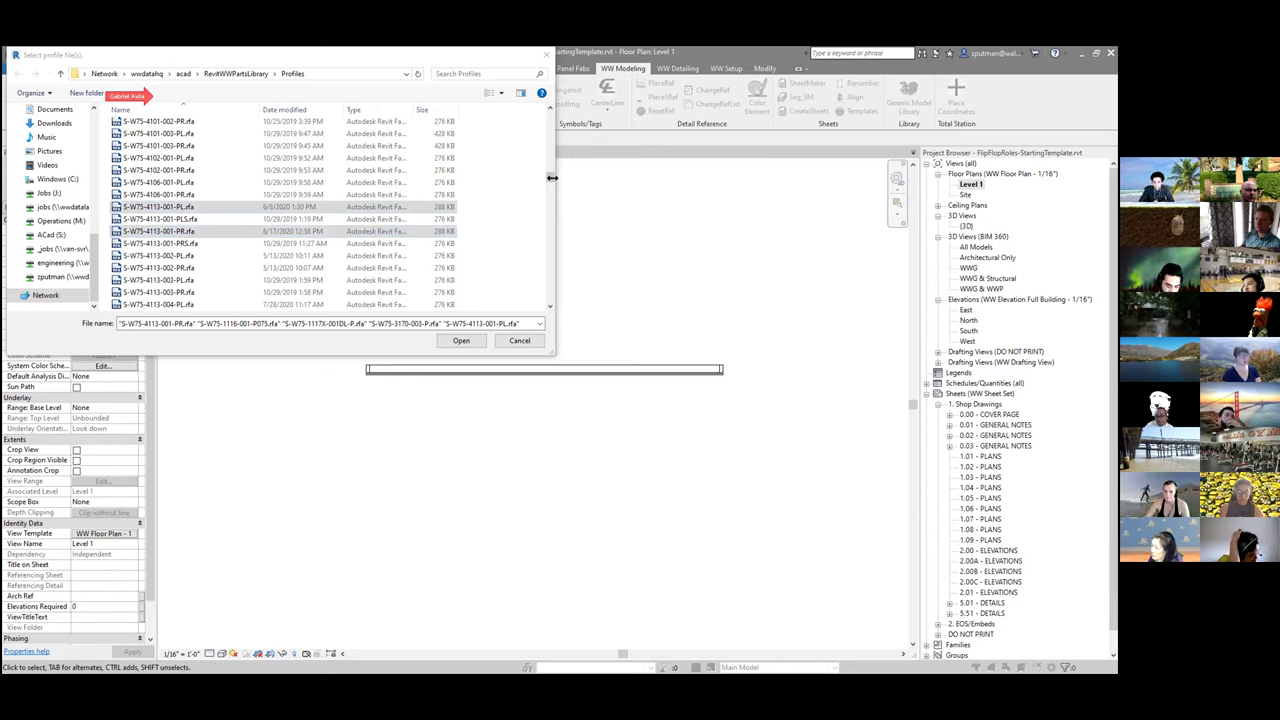
pyautogui.click(549, 308)
pyautogui.click(549, 308)
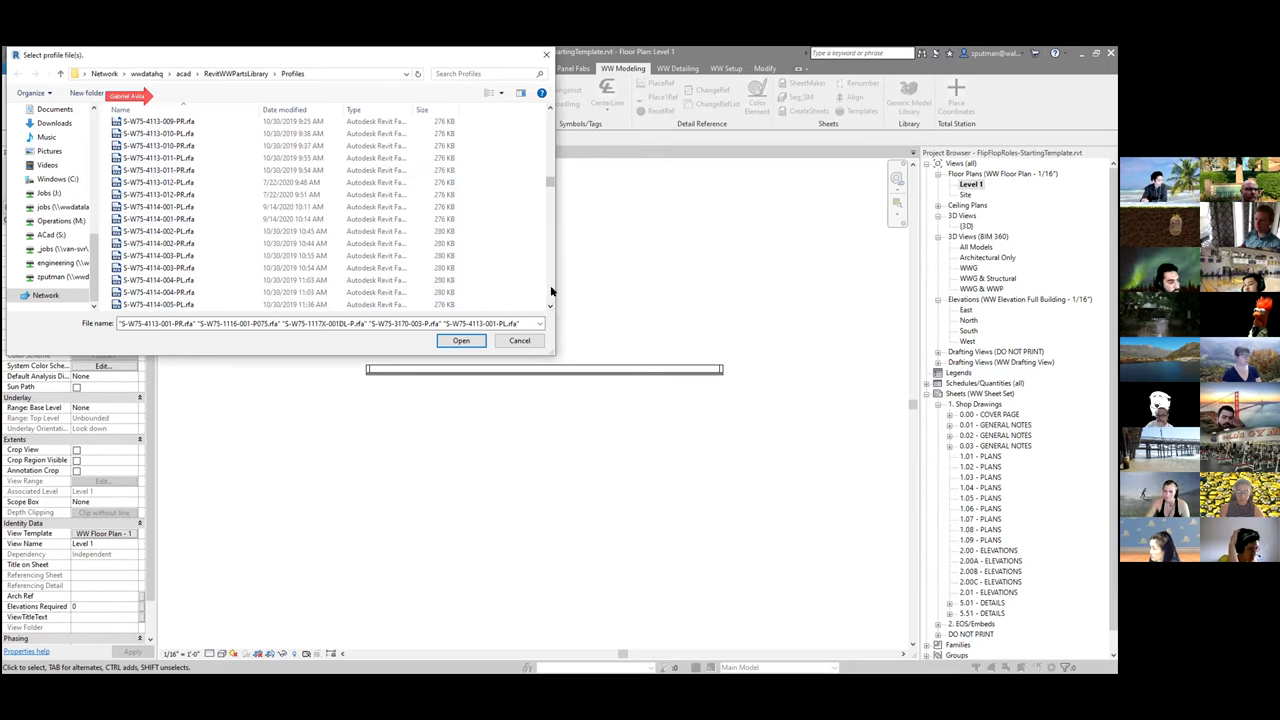
pyautogui.scroll(-5, 551, 290)
pyautogui.scroll(-5, 551, 290)
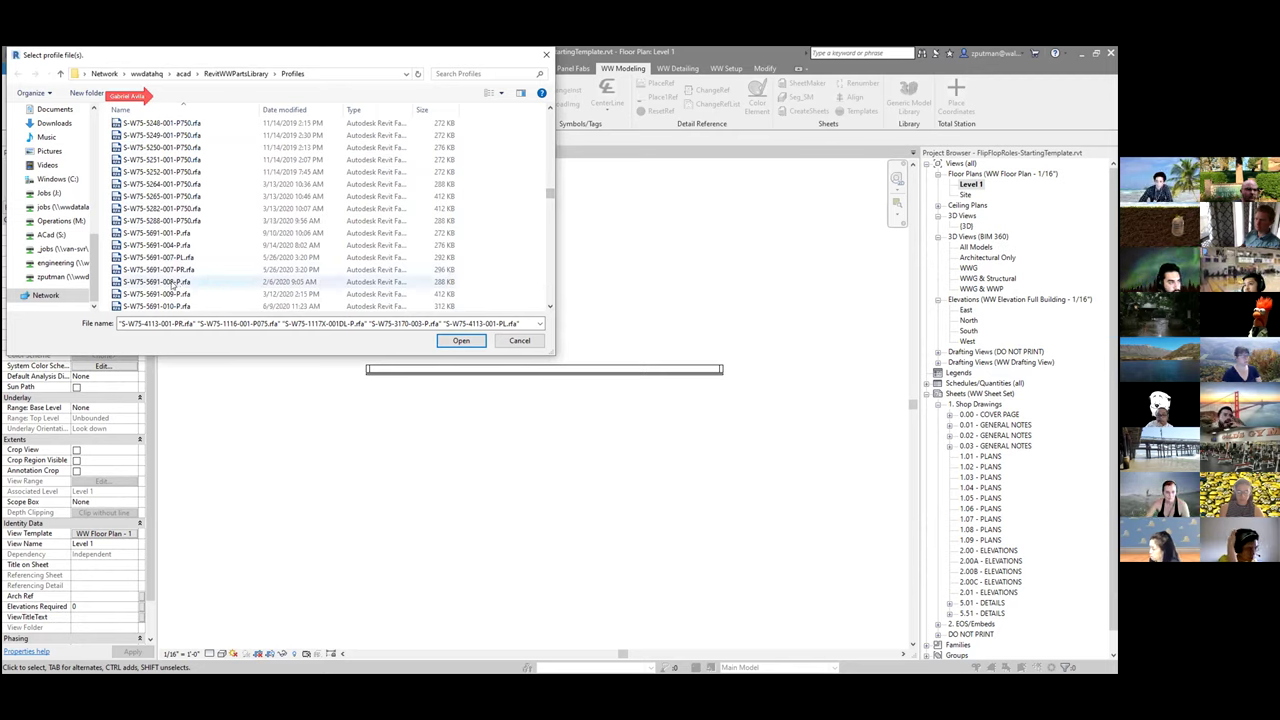
# Step: Add S-W75-5691-008-P and S-W75-5692-007-P, then open all the chosen profile files
pyautogui.keyDown('ctrl'); pyautogui.click(173, 285); pyautogui.keyUp('ctrl')
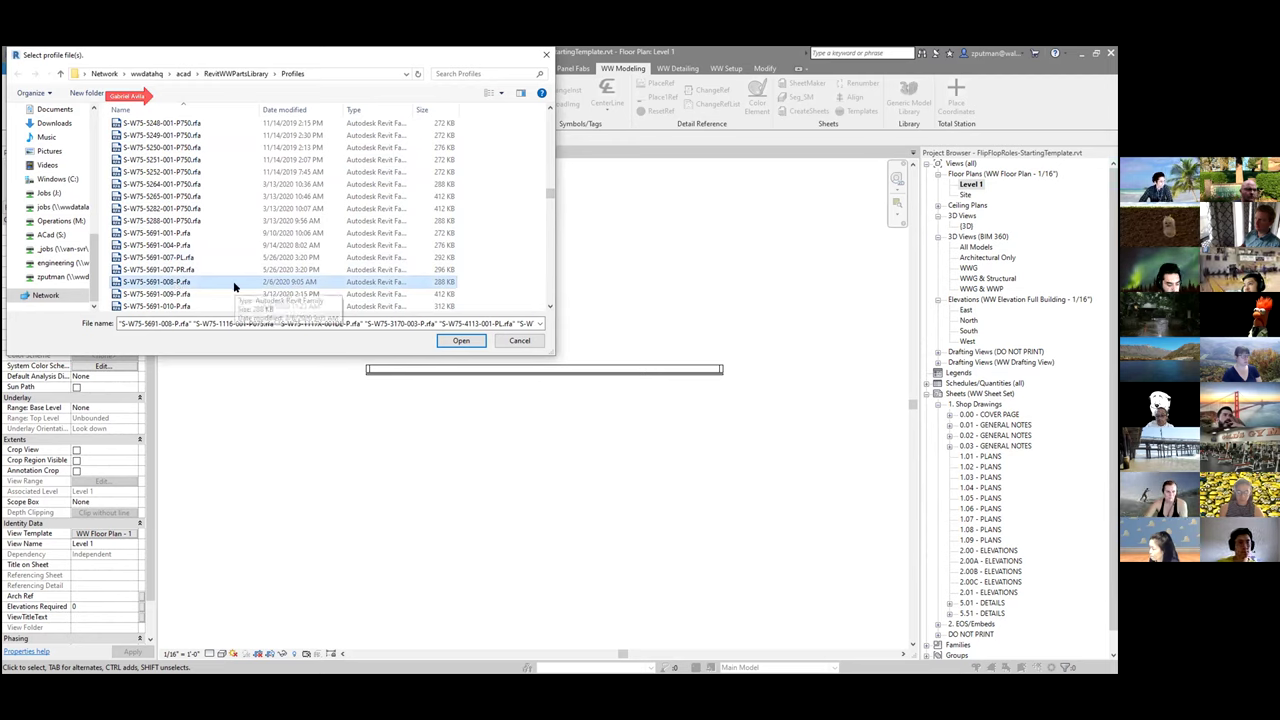
pyautogui.click(549, 308)
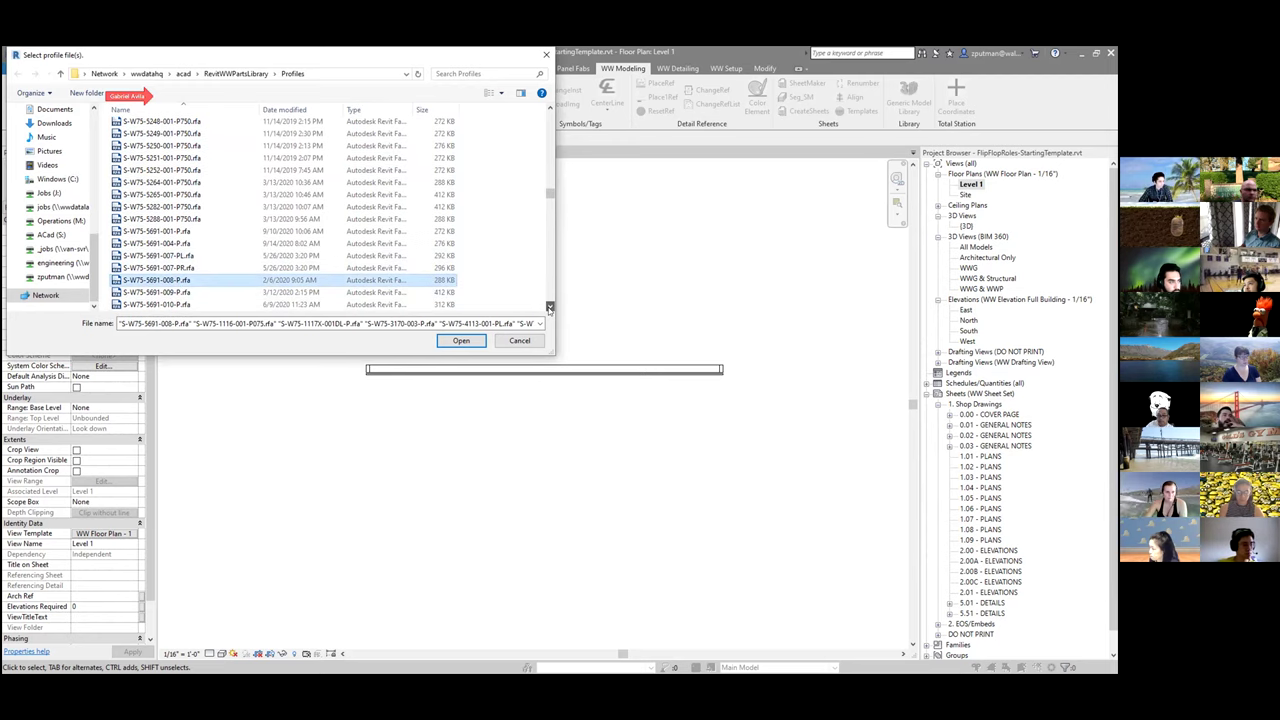
pyautogui.click(549, 308)
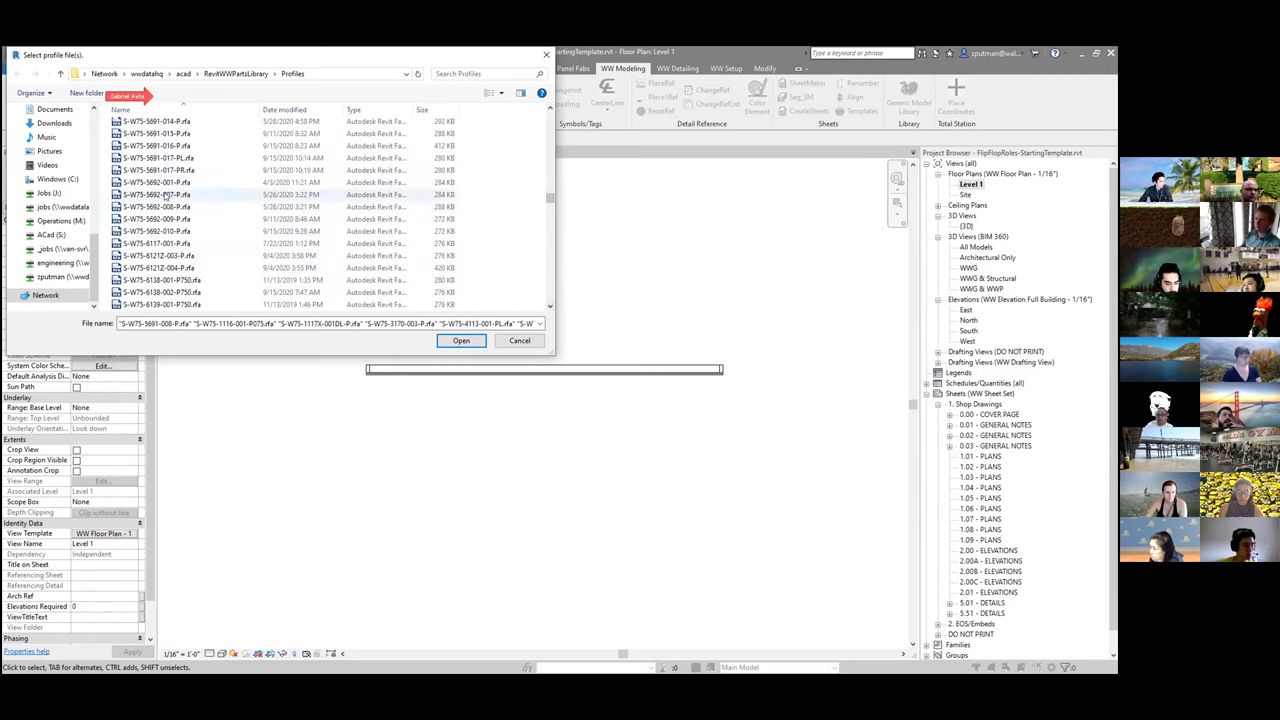
pyautogui.keyDown('ctrl'); pyautogui.click(166, 195); pyautogui.keyUp('ctrl')
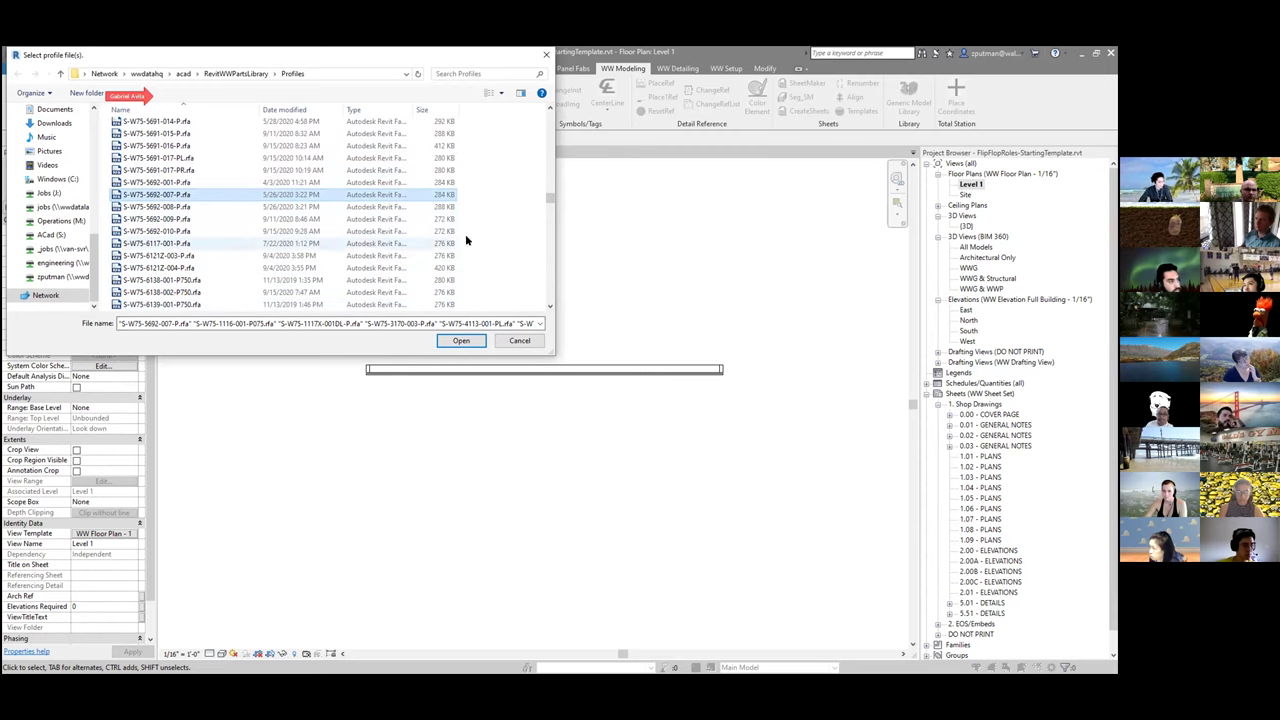
pyautogui.scroll(5, 467, 237)
pyautogui.scroll(5, 464, 253)
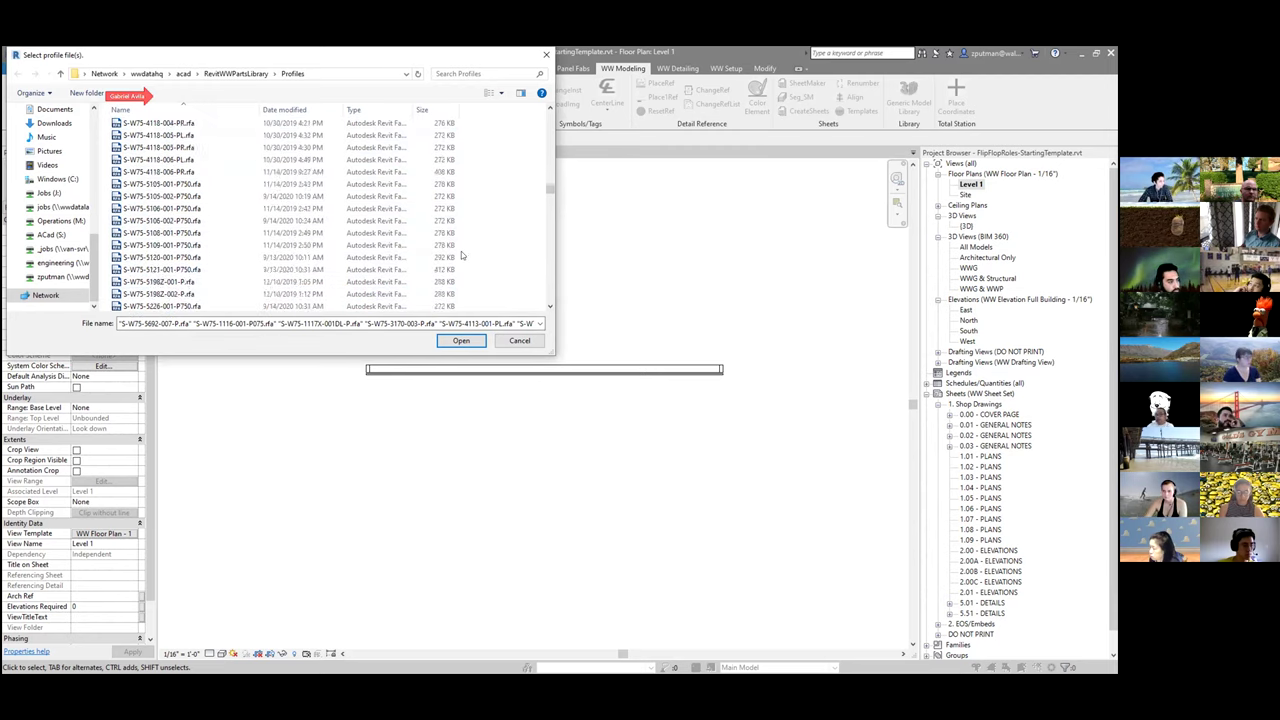
pyautogui.press('Return')
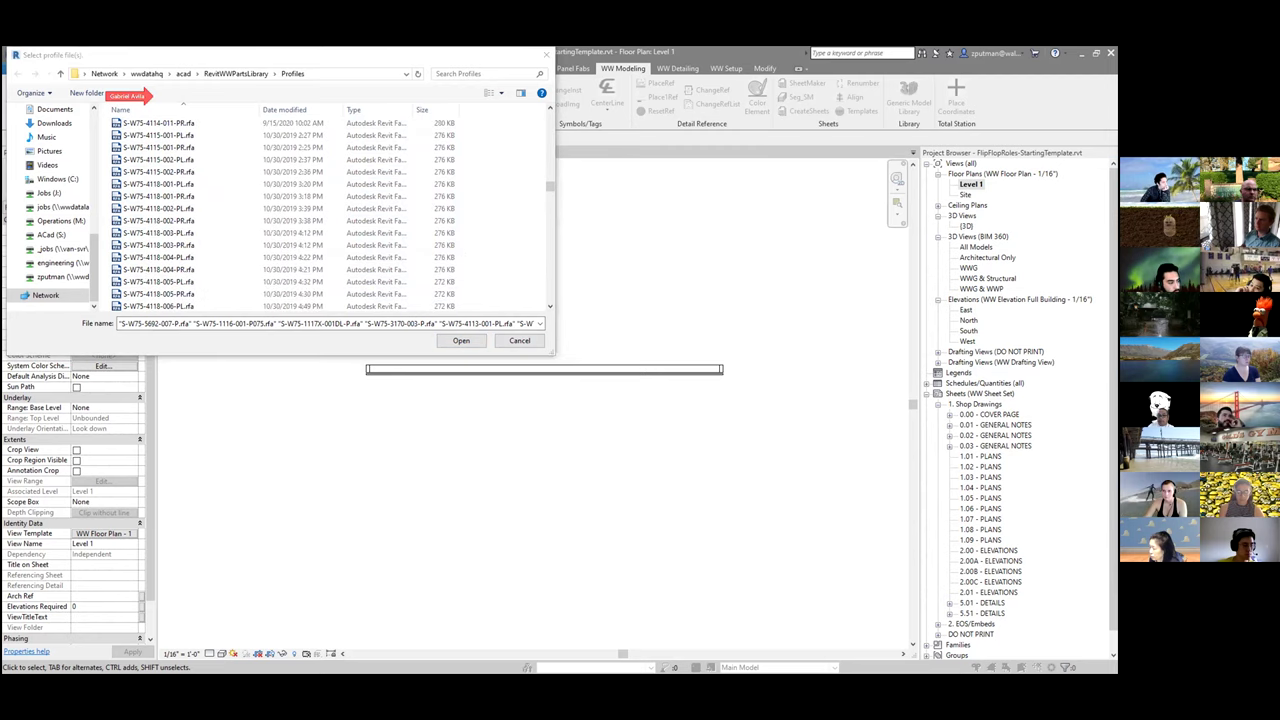
pyautogui.scroll(5, 243, 266)
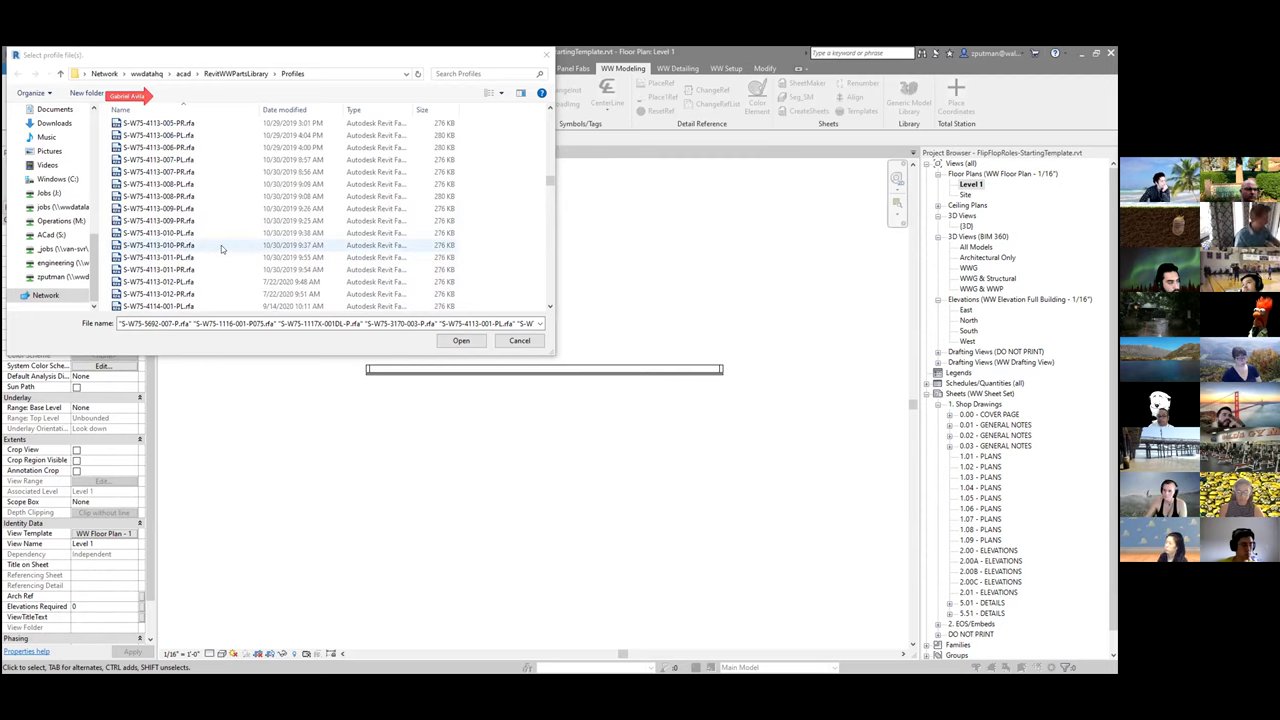
pyautogui.scroll(4, 220, 245)
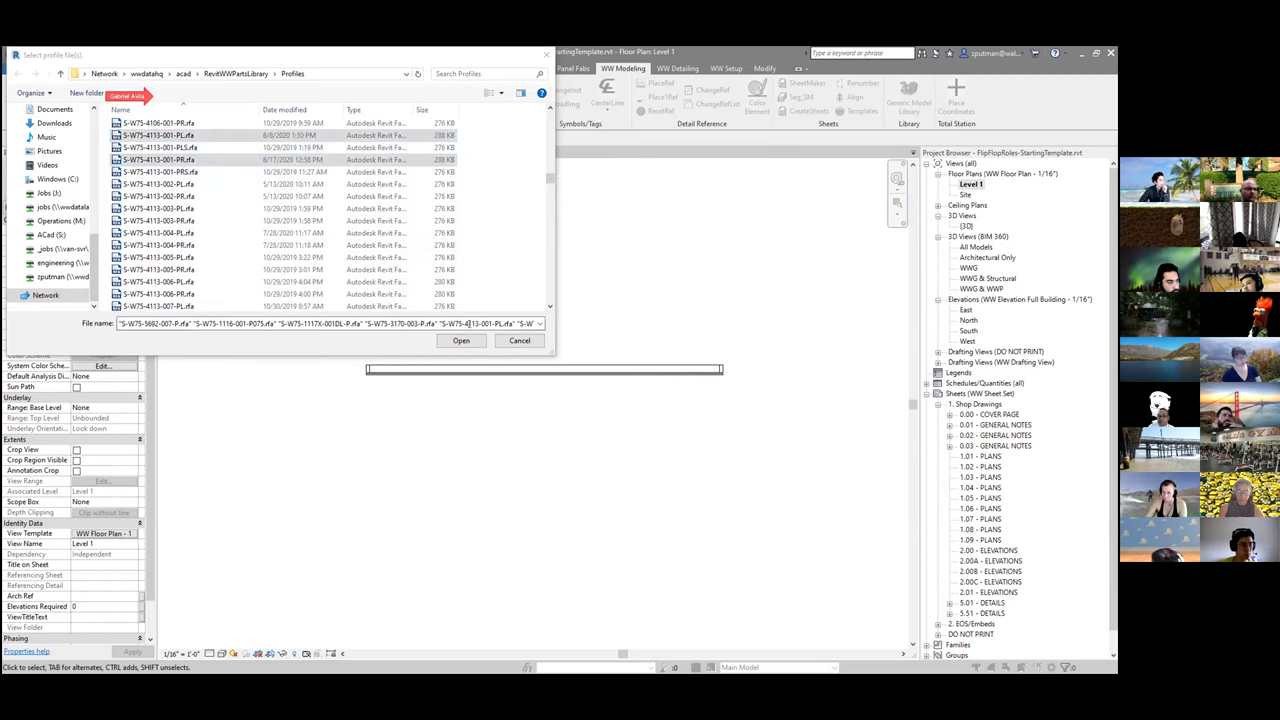
pyautogui.click(461, 342)
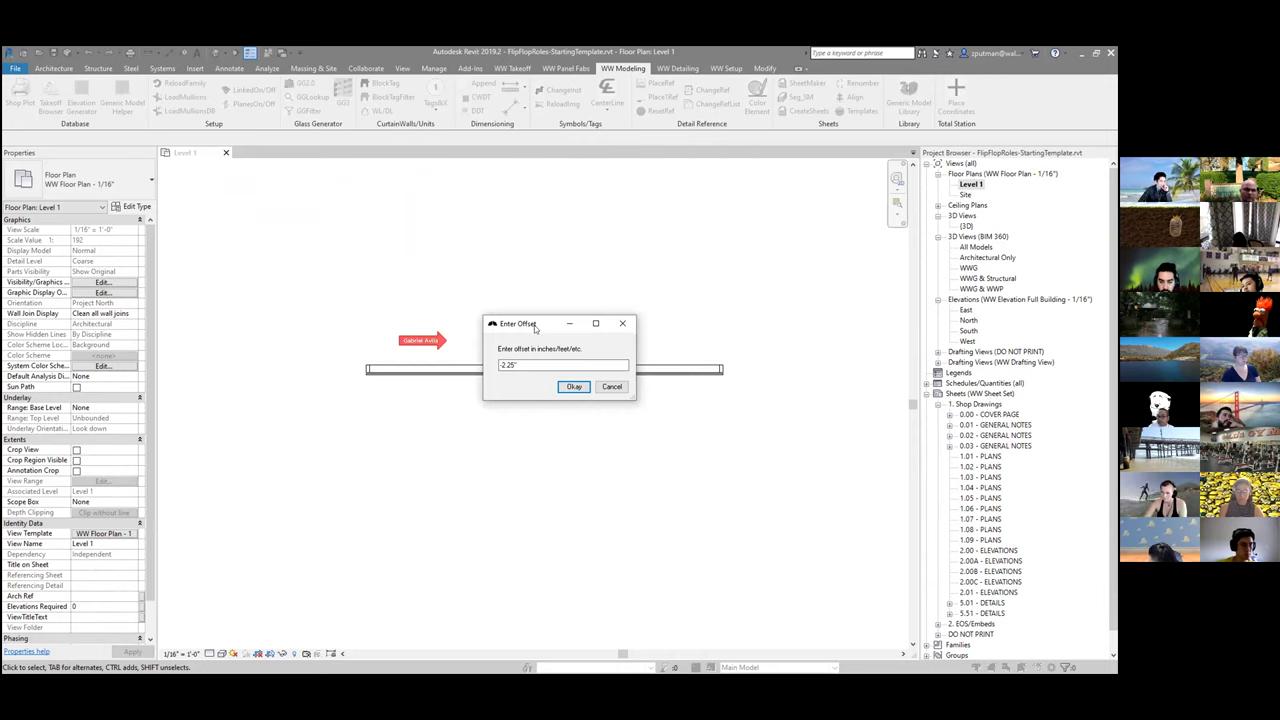
# Step: Accept a -2.25" mullion offset and 0 angle, and decline loading detail families
pyautogui.moveTo(535, 328); pyautogui.dragTo(544, 322)
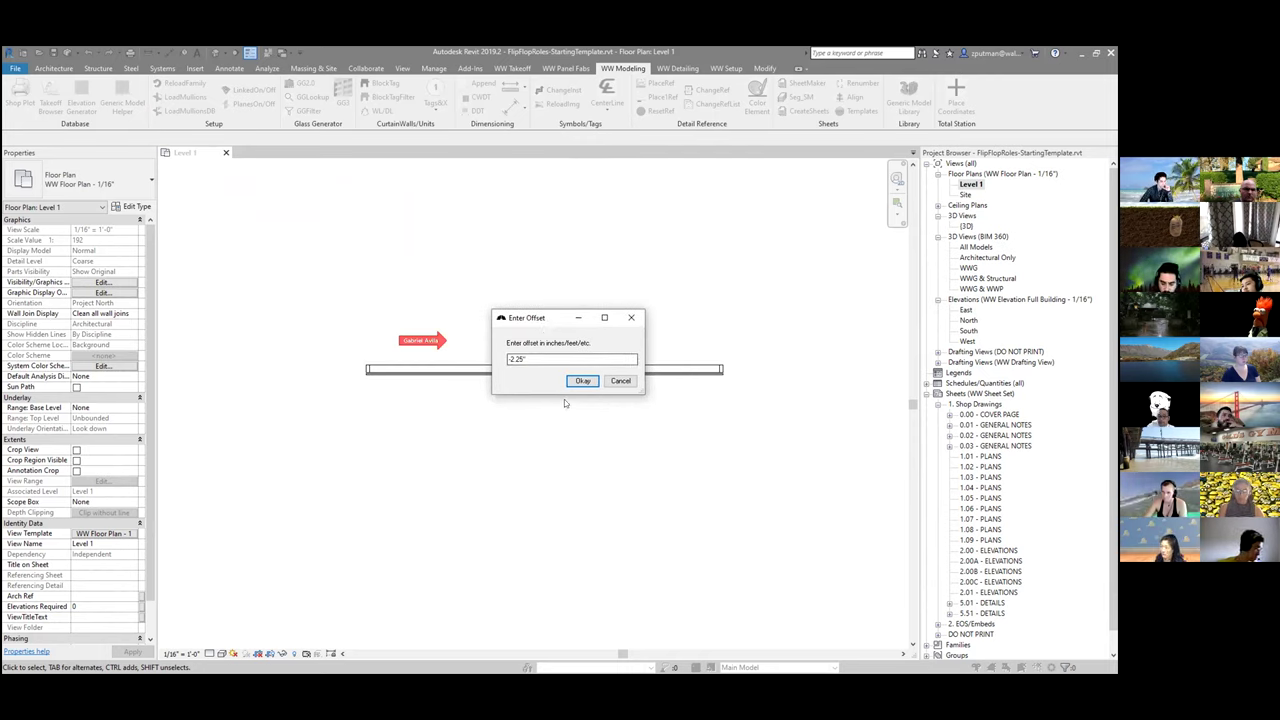
pyautogui.moveTo(548, 322); pyautogui.dragTo(489, 302)
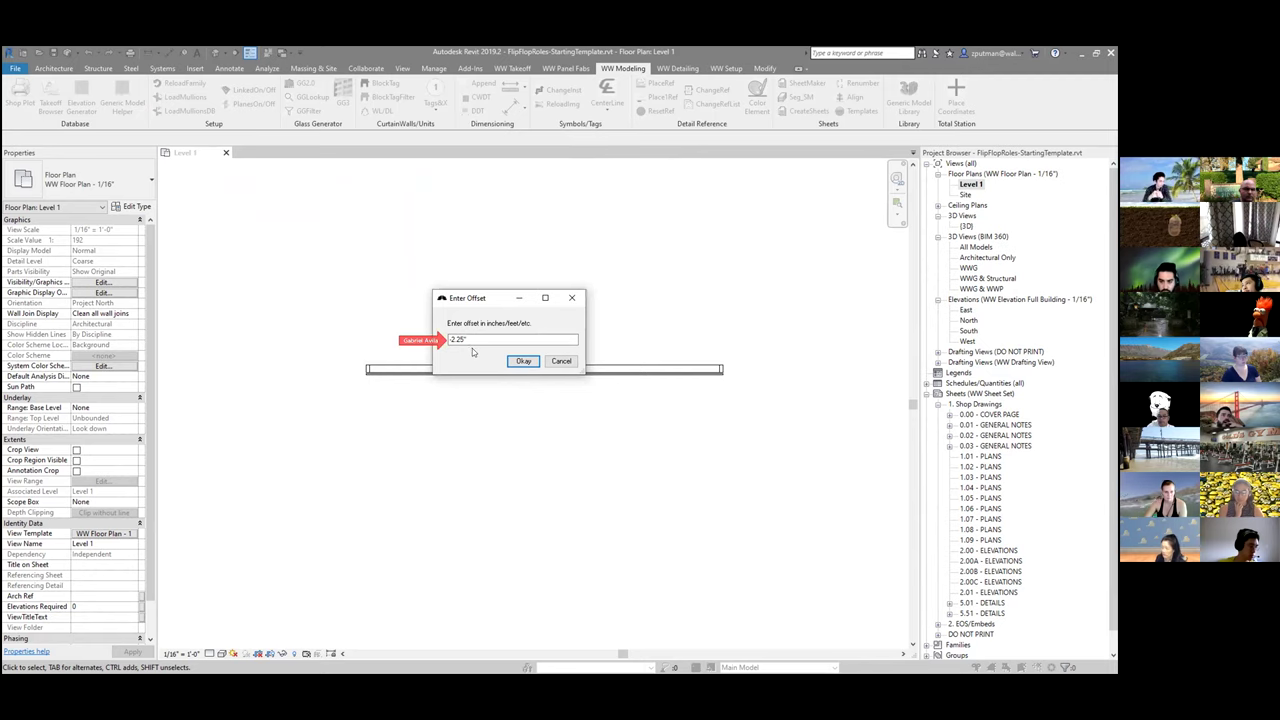
pyautogui.click(525, 365)
pyautogui.moveTo(548, 325); pyautogui.dragTo(495, 299)
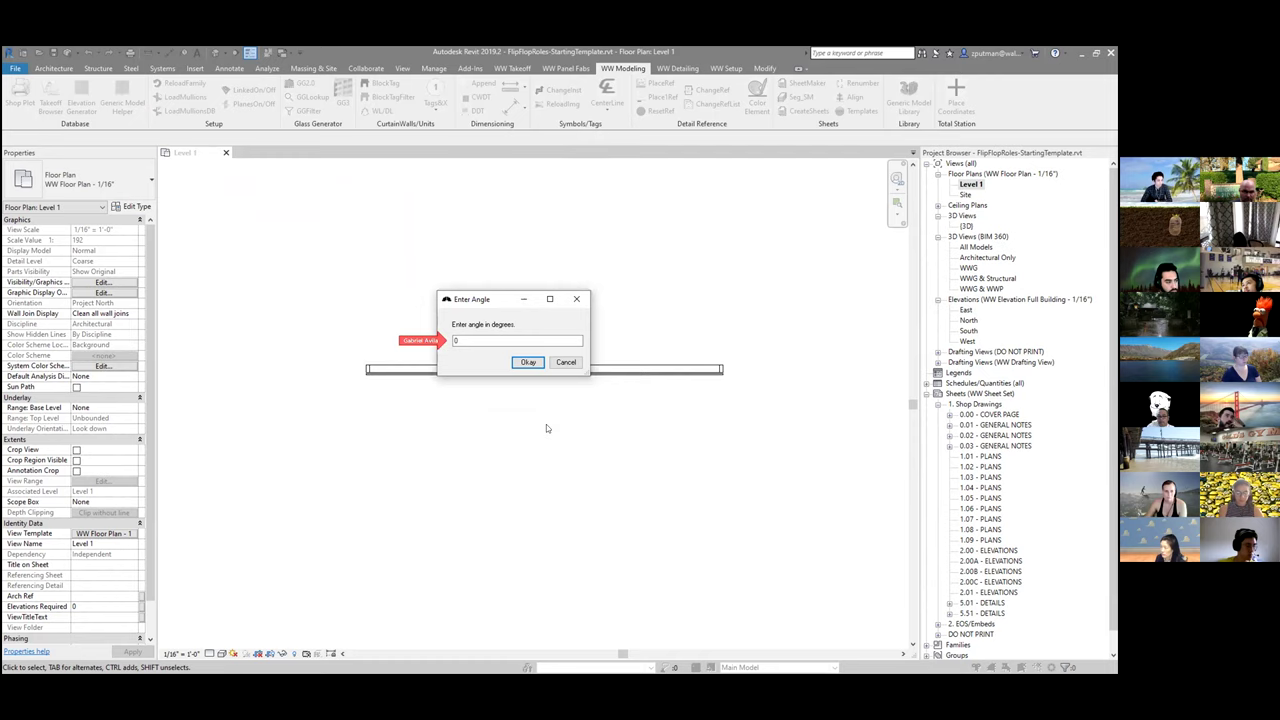
pyautogui.click(528, 364)
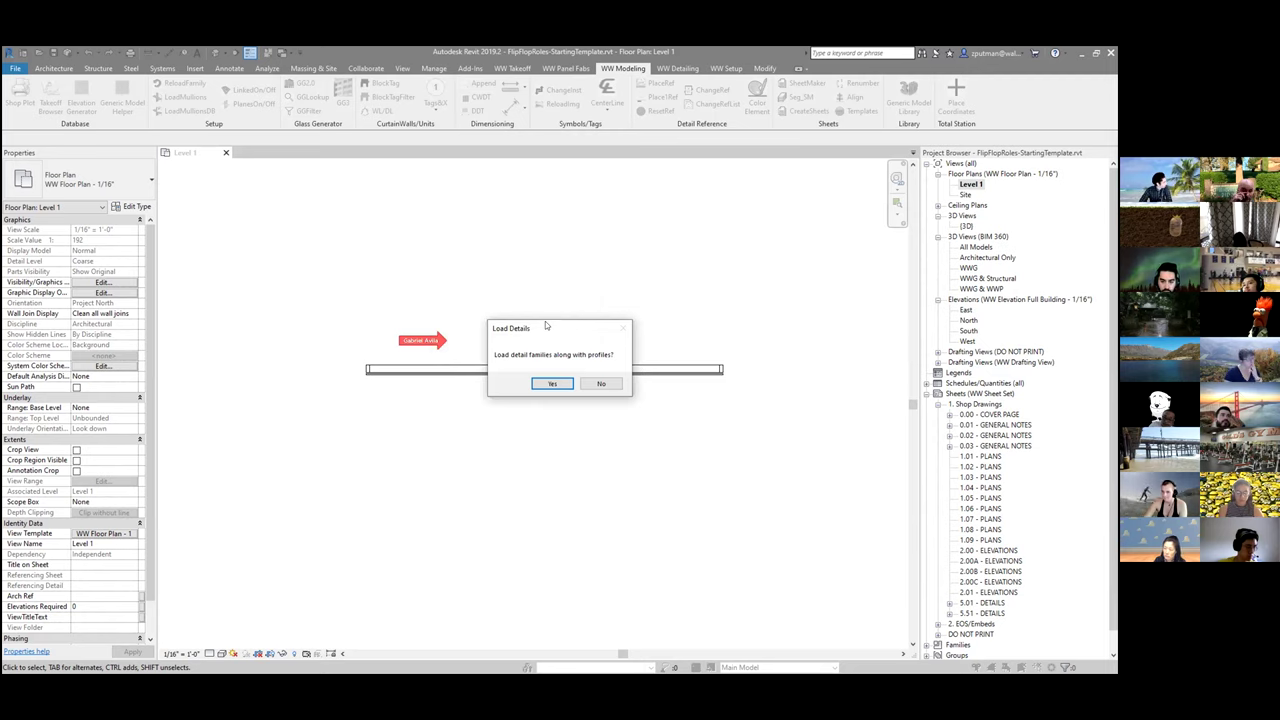
pyautogui.moveTo(546, 326); pyautogui.dragTo(534, 213)
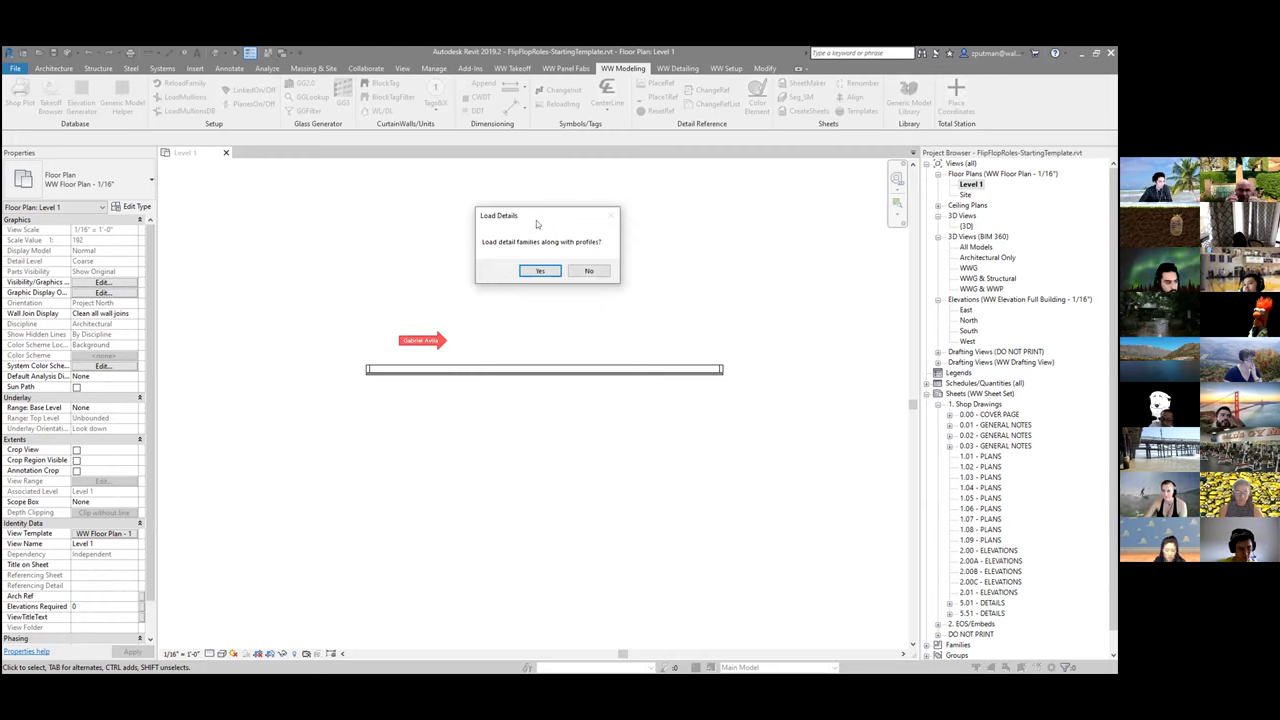
pyautogui.moveTo(536, 220); pyautogui.dragTo(508, 292)
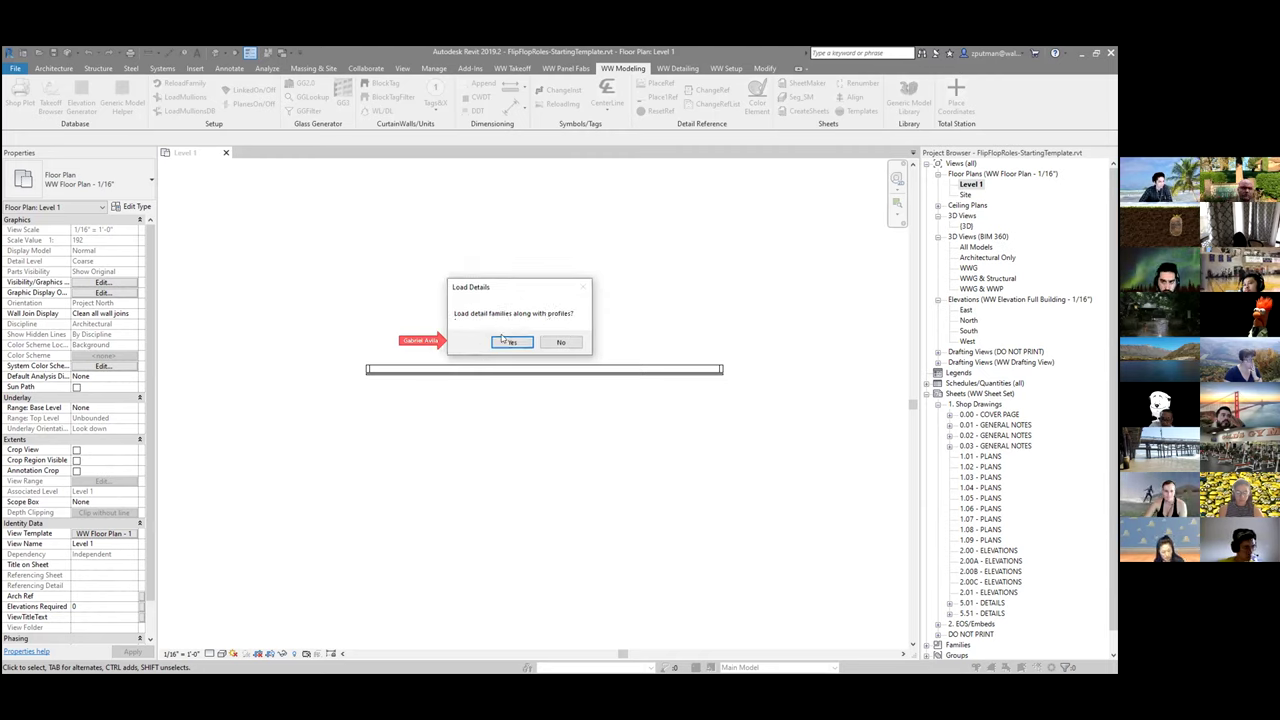
pyautogui.click(563, 343)
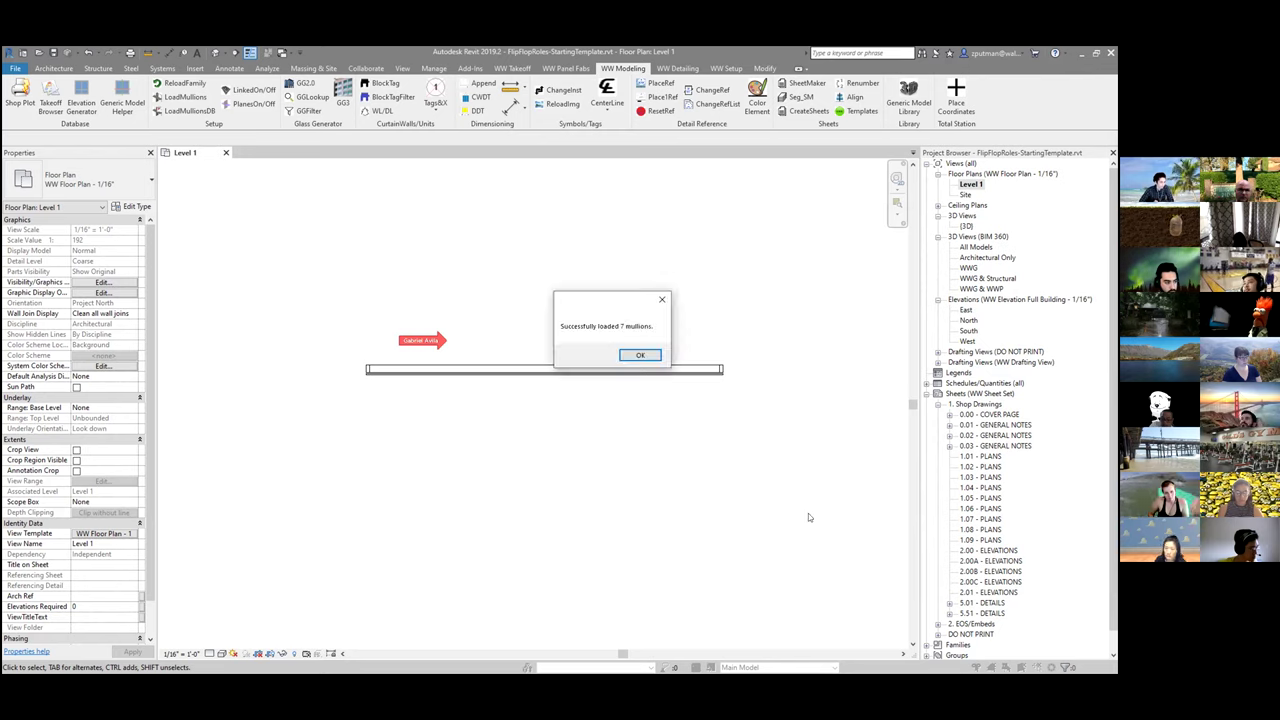
# Step: Dismiss the 7-mullions message and expand Families > Profiles and Curtain Wall Mullions in the Project Browser
pyautogui.click(648, 356)
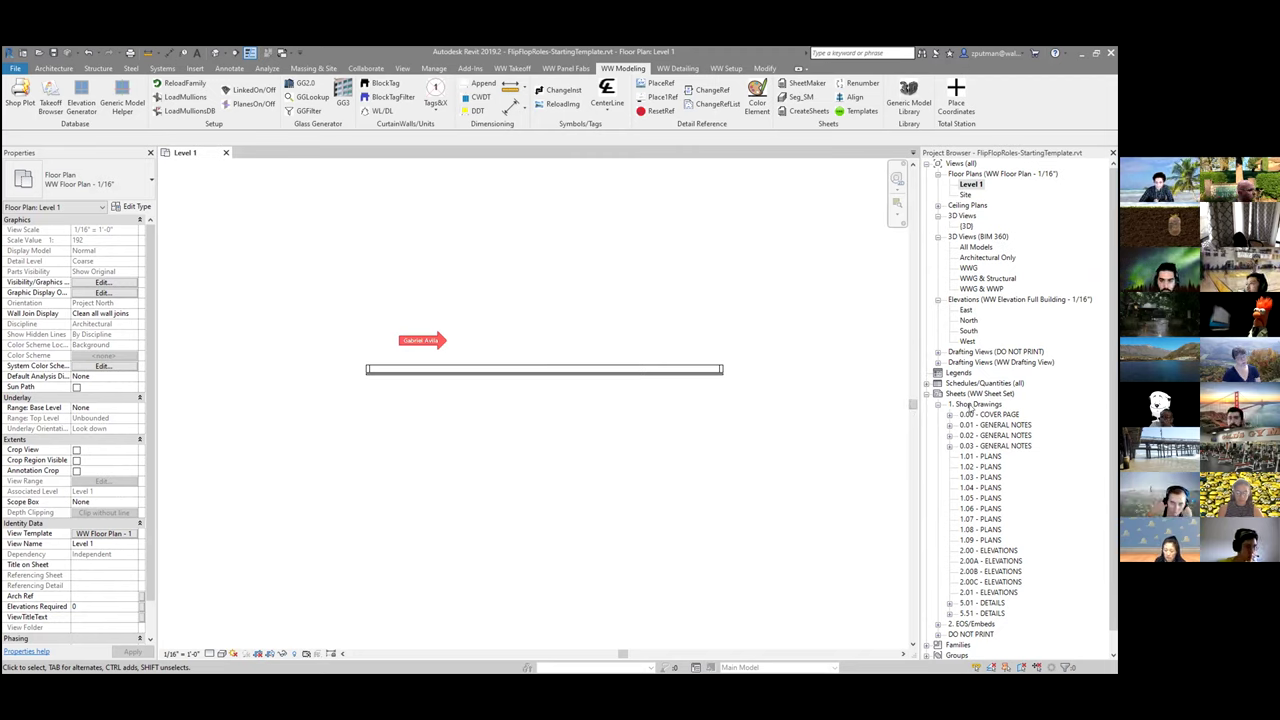
pyautogui.scroll(-1, 978, 376)
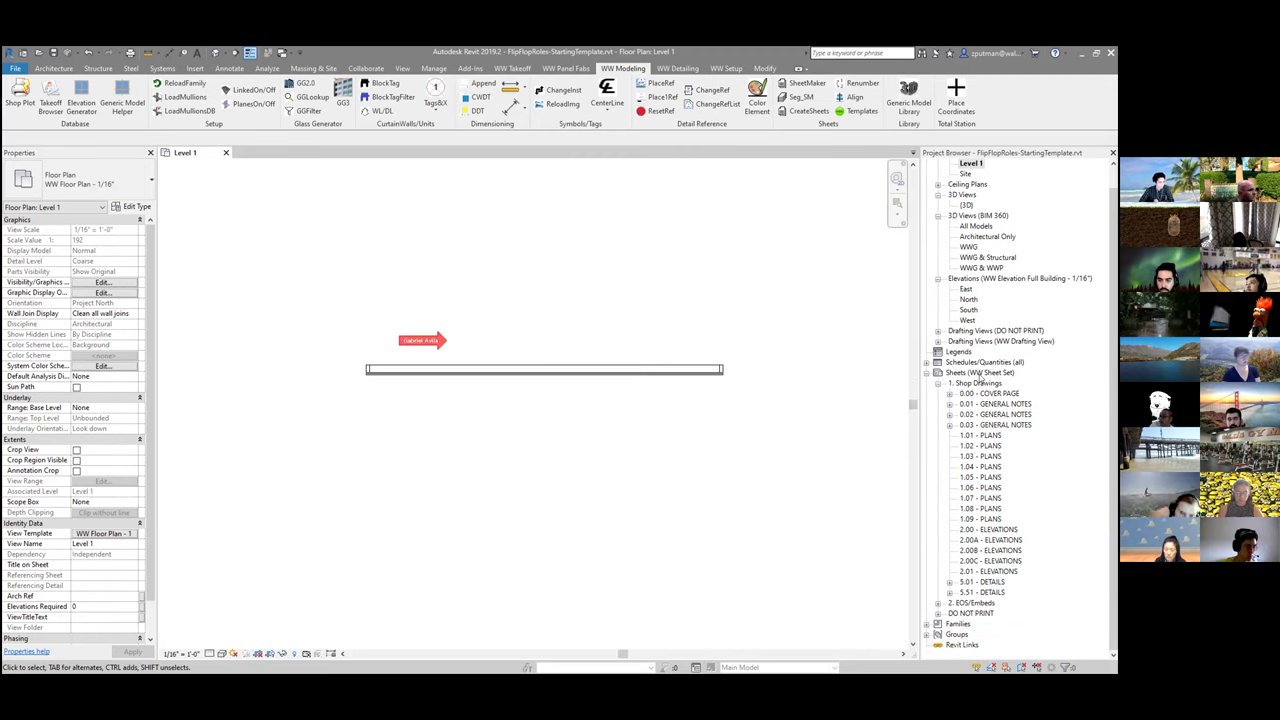
pyautogui.click(930, 624)
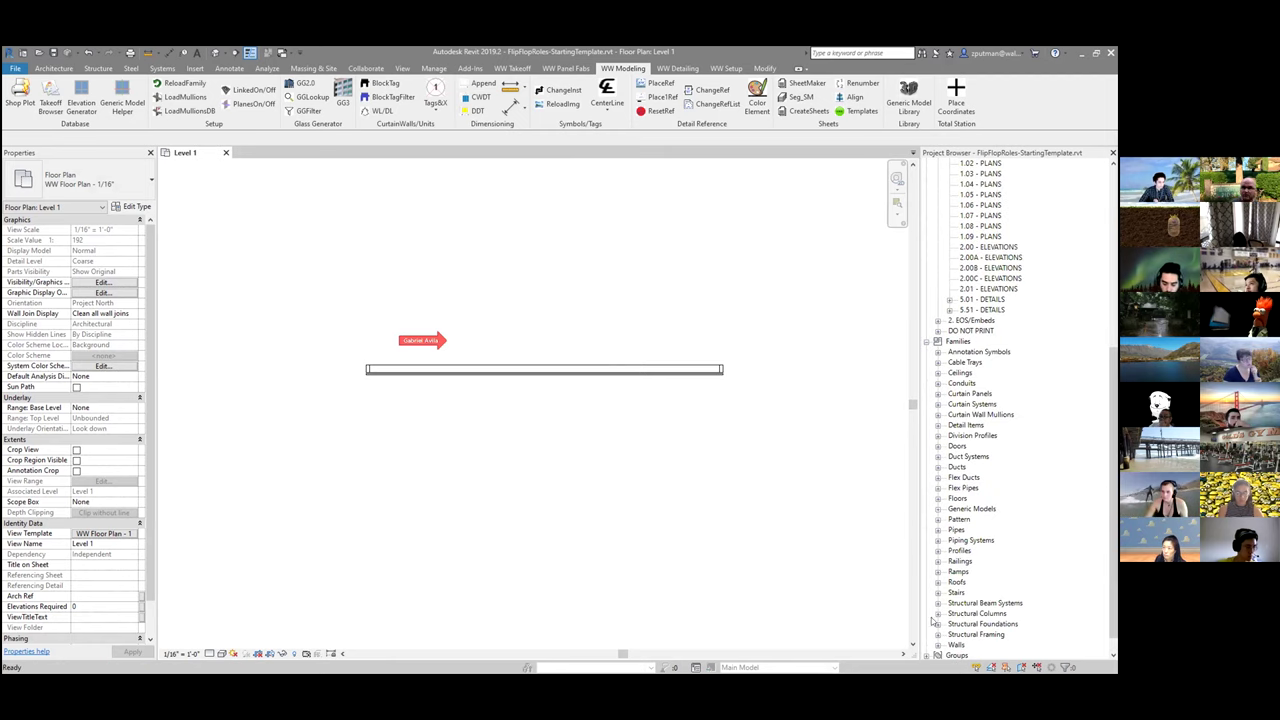
pyautogui.scroll(-2, 975, 392)
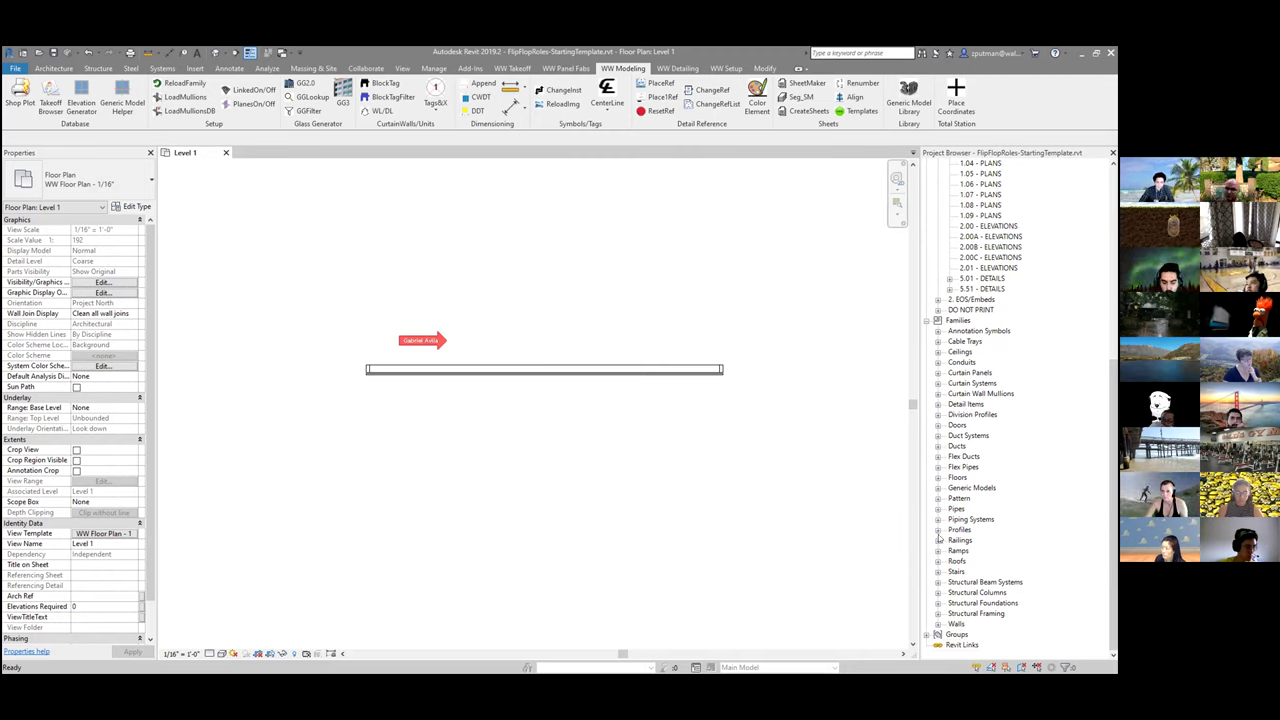
pyautogui.click(938, 530)
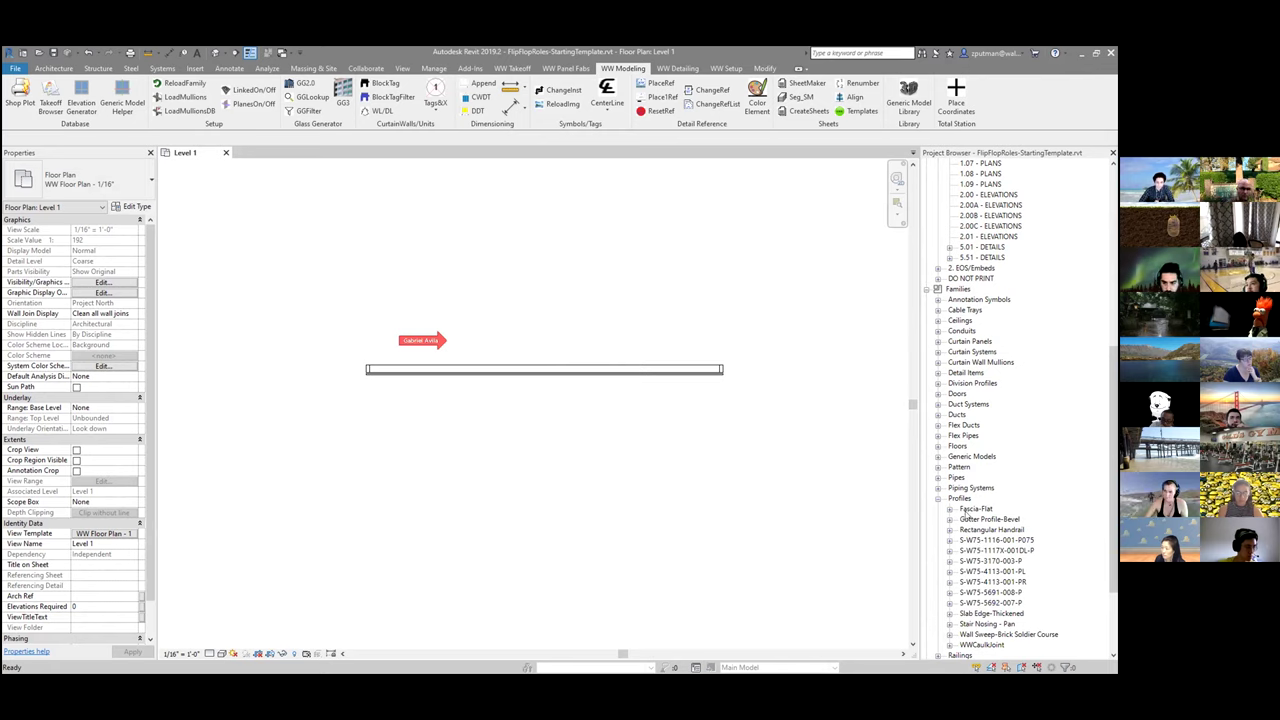
pyautogui.click(938, 362)
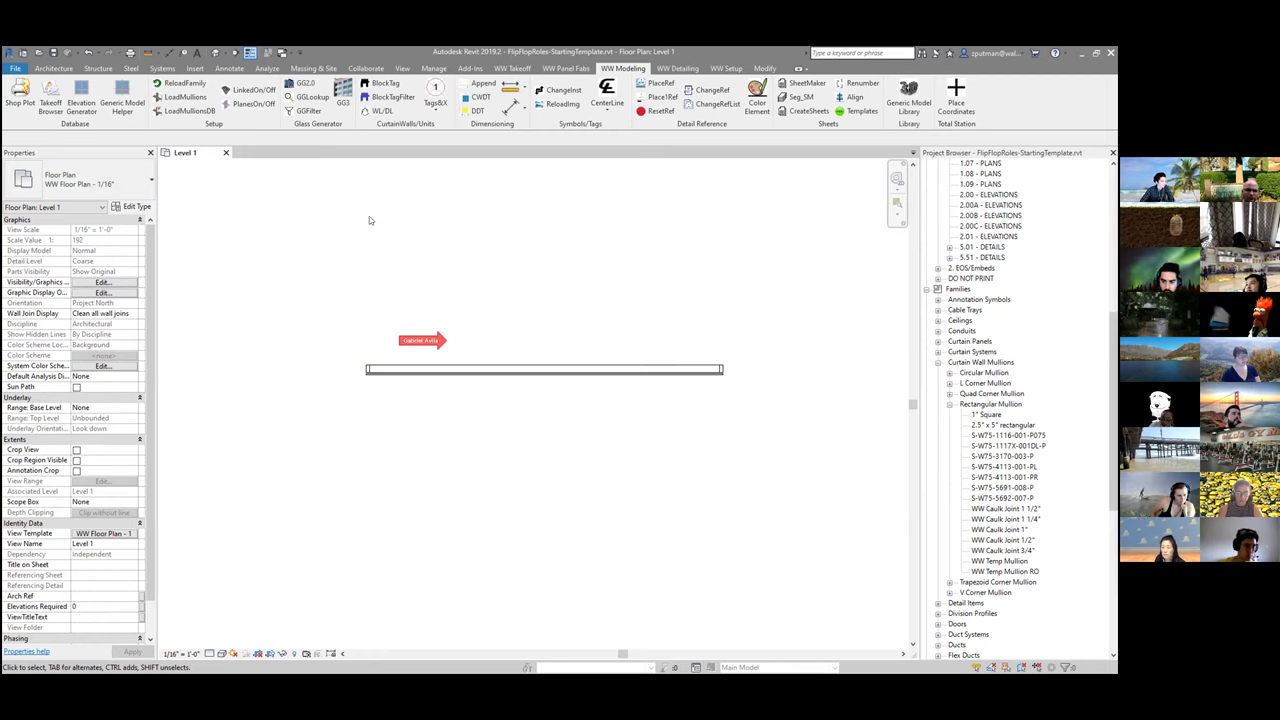
# Step: Switch to the default 3D view and select the 20' curtain wall
pyautogui.click(206, 53)
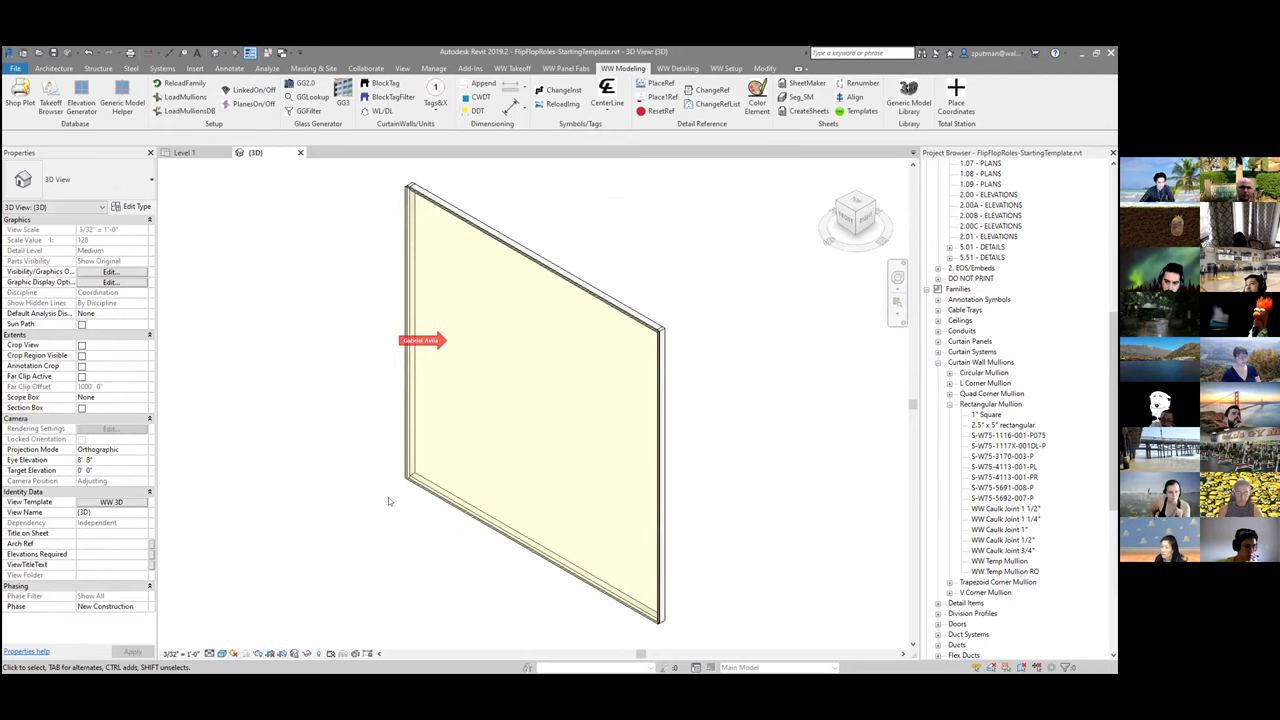
pyautogui.click(453, 516)
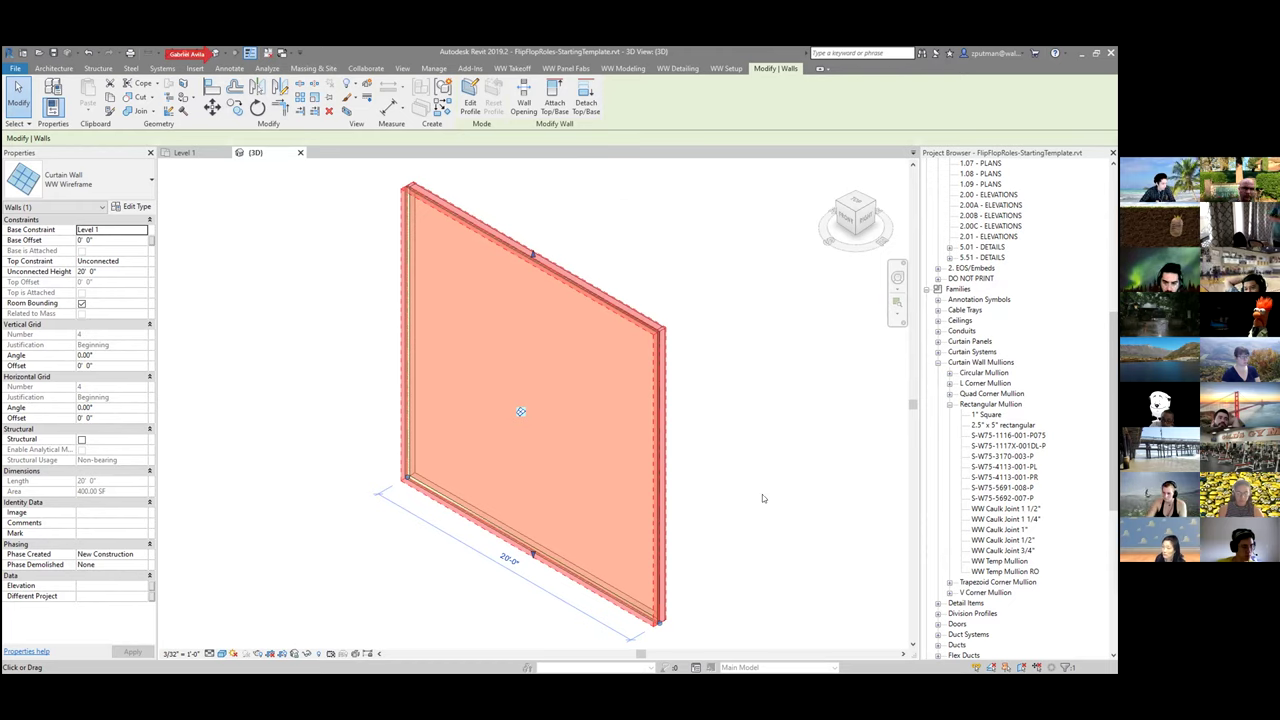
pyautogui.click(99, 271)
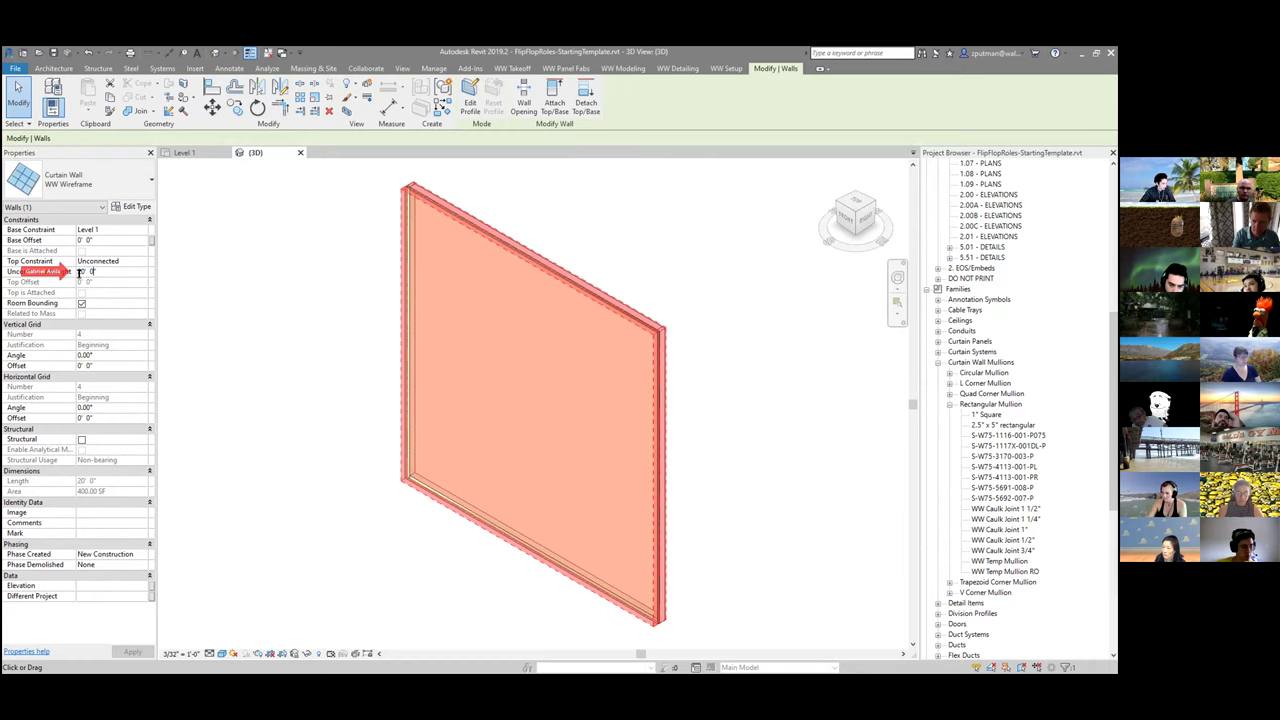
pyautogui.doubleClick(80, 271)
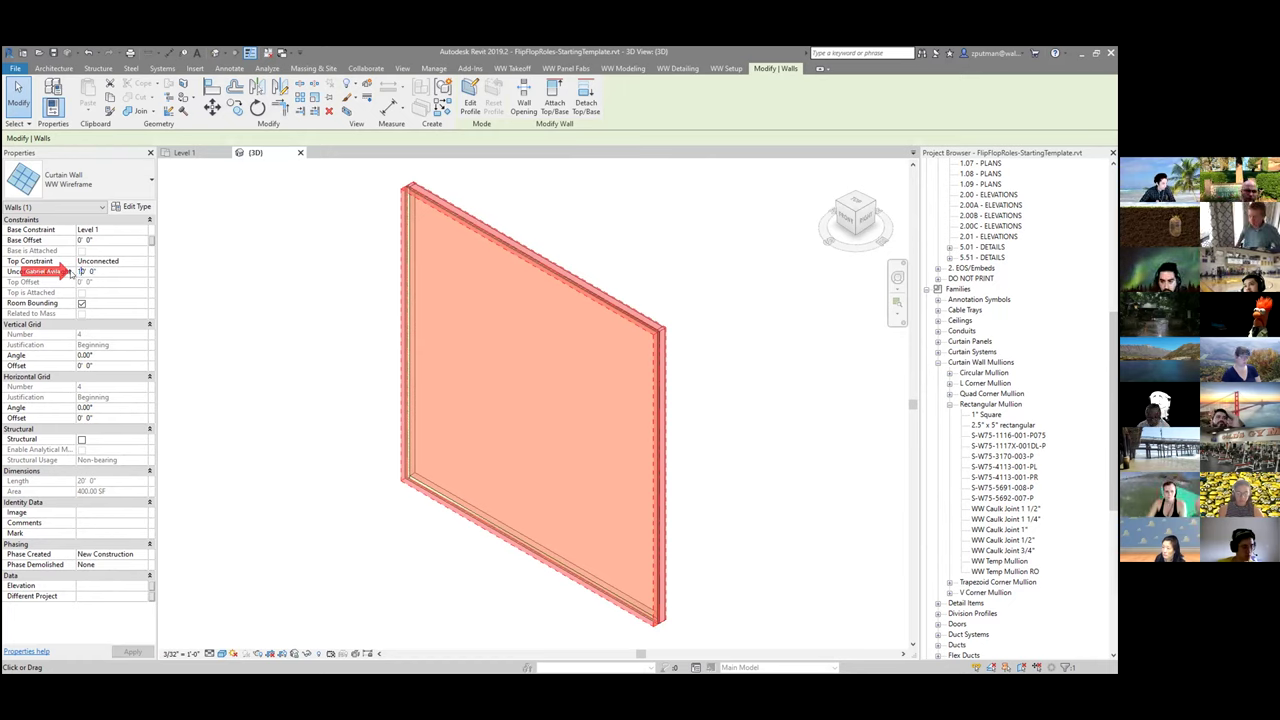
pyautogui.write('10')
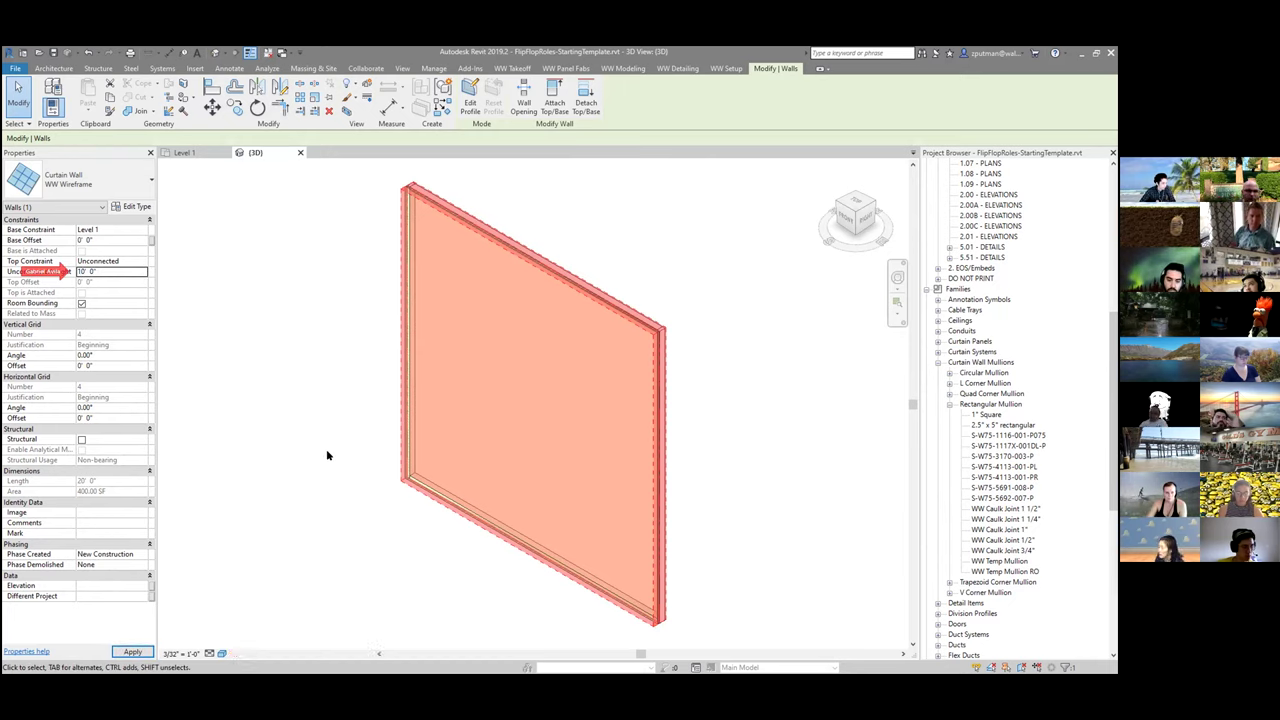
pyautogui.press('Return')
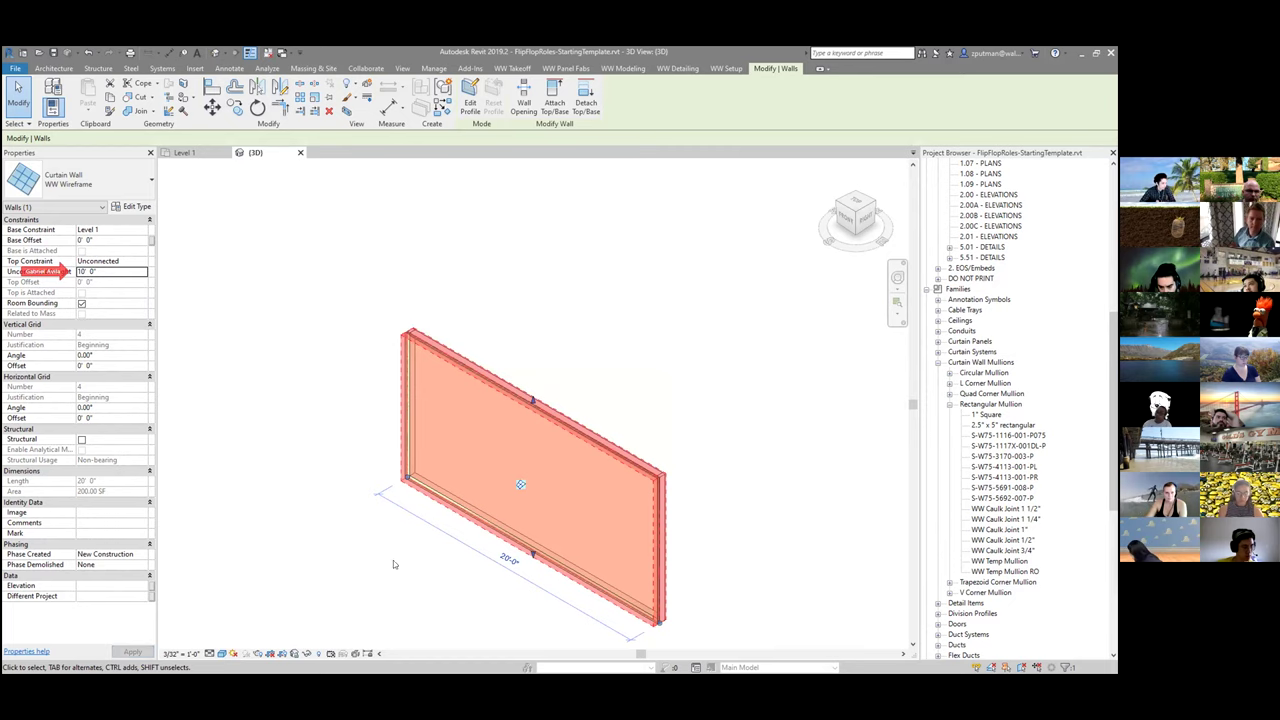
pyautogui.click(393, 560)
pyautogui.keyDown('shift'); pyautogui.moveTo(579, 587); pyautogui.dragTo(619, 563, button='middle'); pyautogui.keyUp('shift')
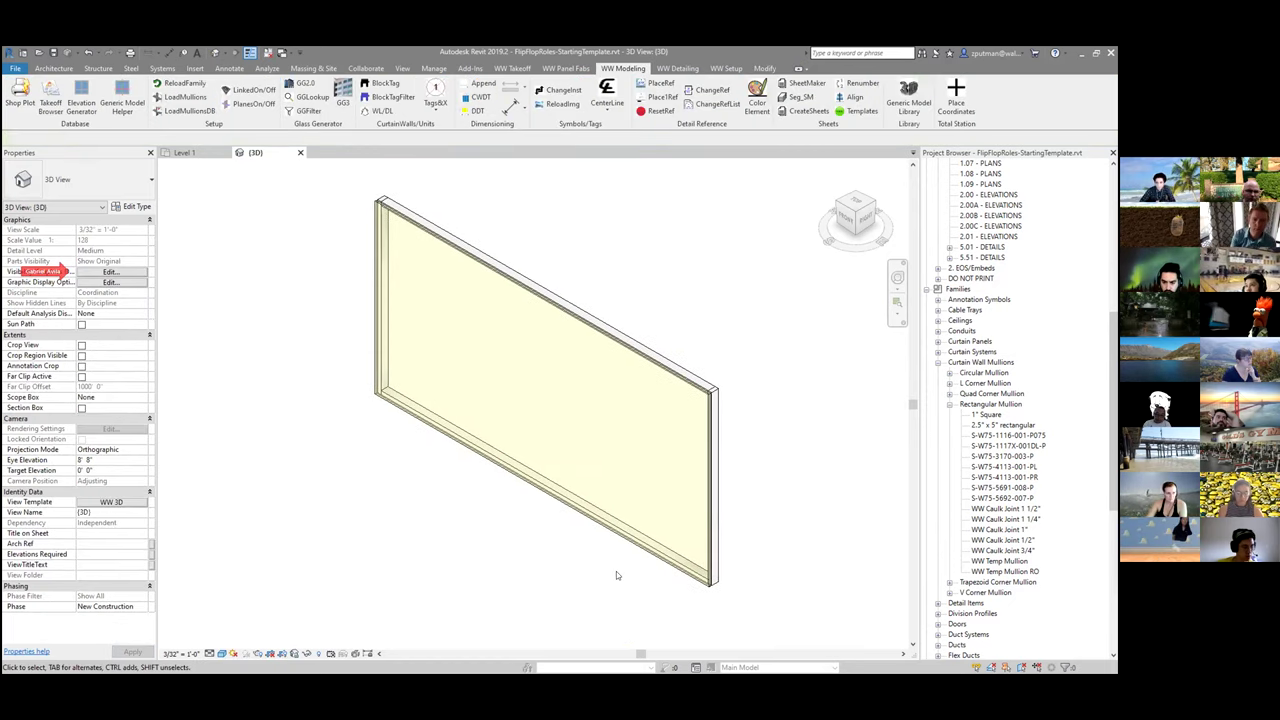
pyautogui.click(667, 562)
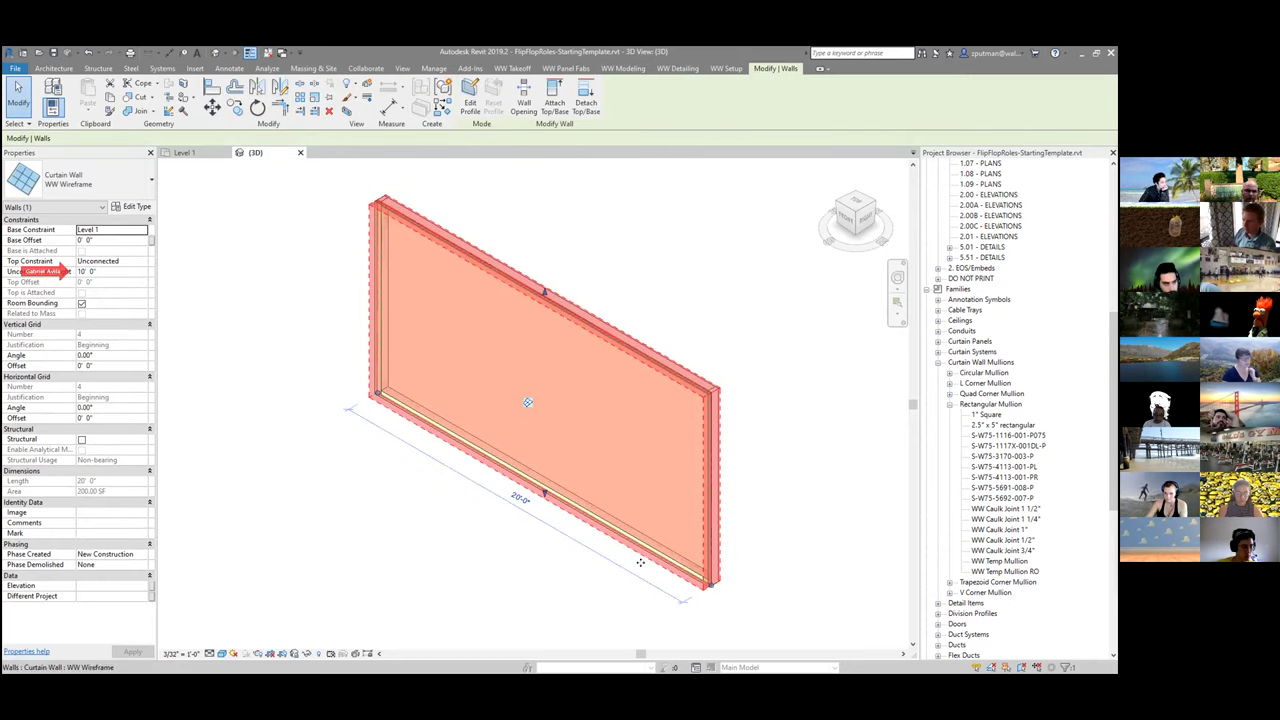
pyautogui.click(585, 612)
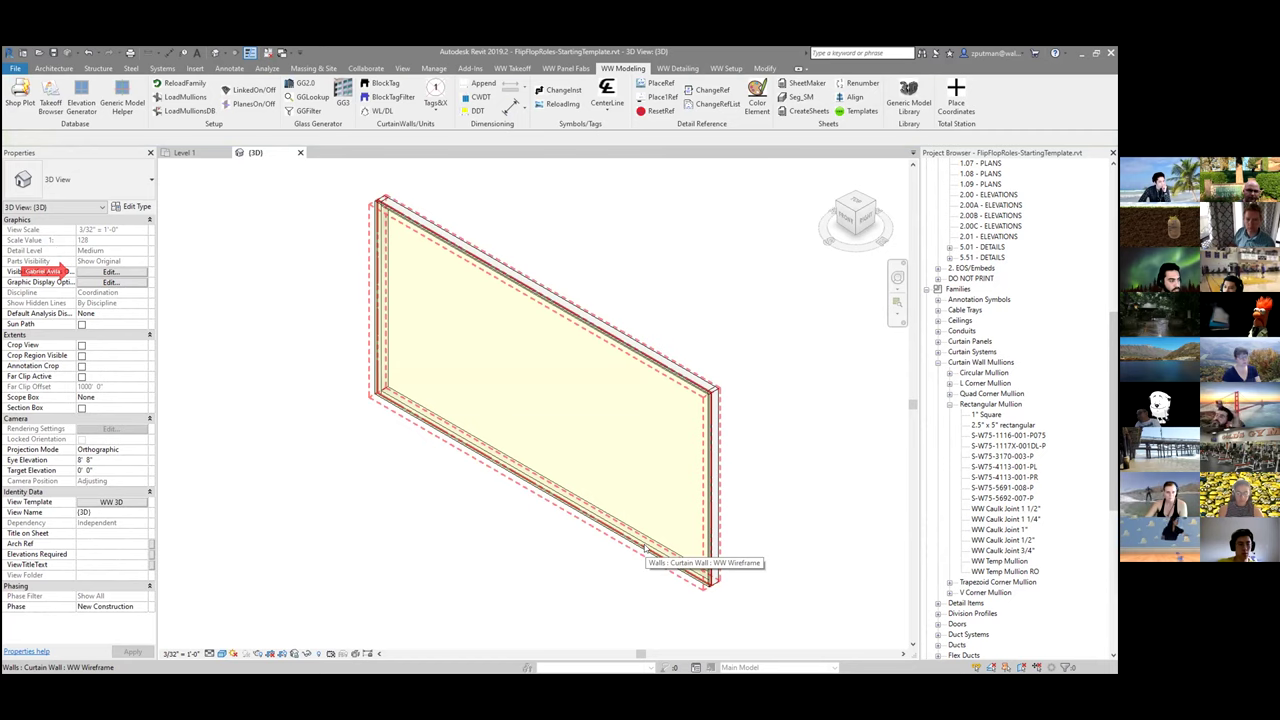
pyautogui.press('Tab')
pyautogui.press('Tab')
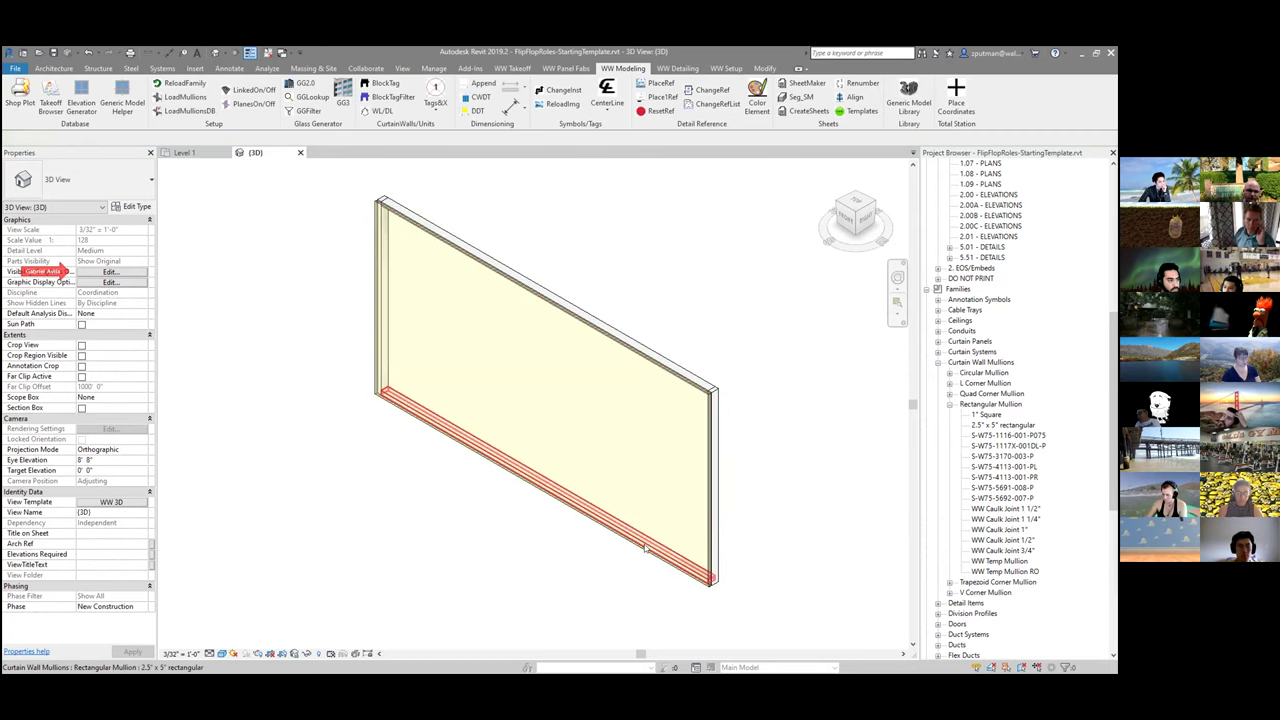
pyautogui.press('Tab')
pyautogui.press('Tab')
pyautogui.press('Tab')
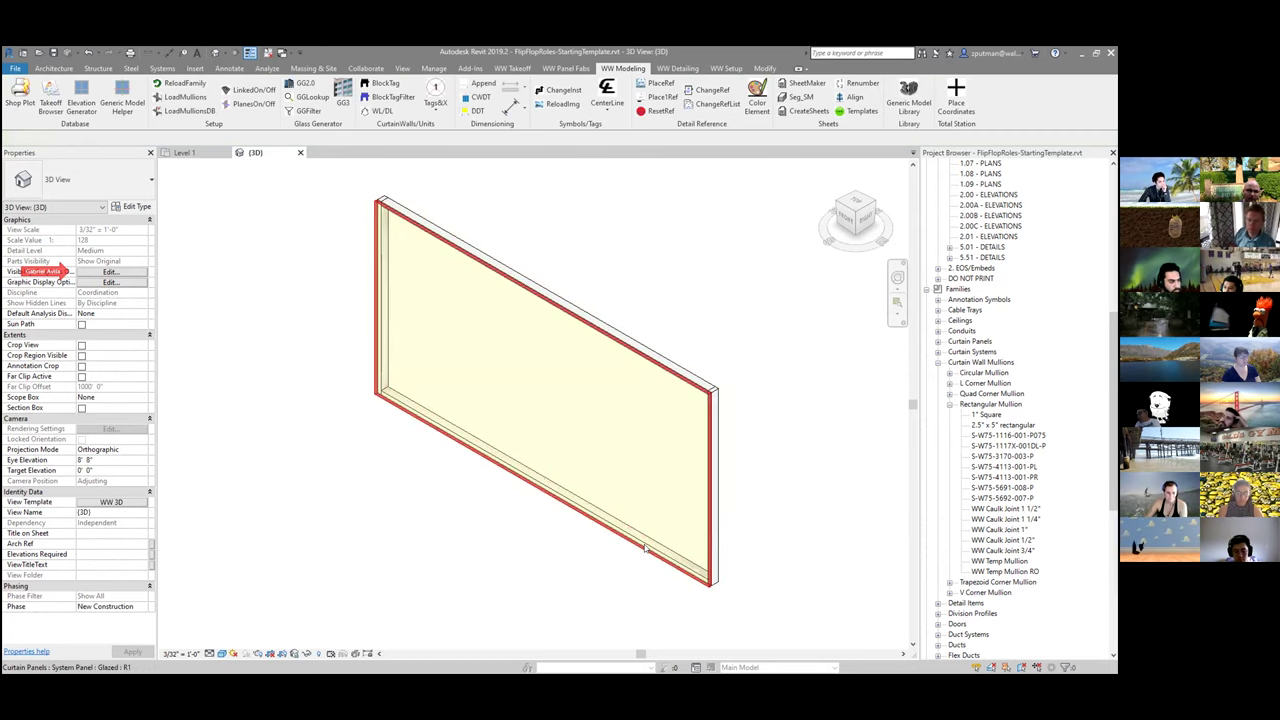
pyautogui.press('Tab')
pyautogui.press('Tab')
pyautogui.press('Tab')
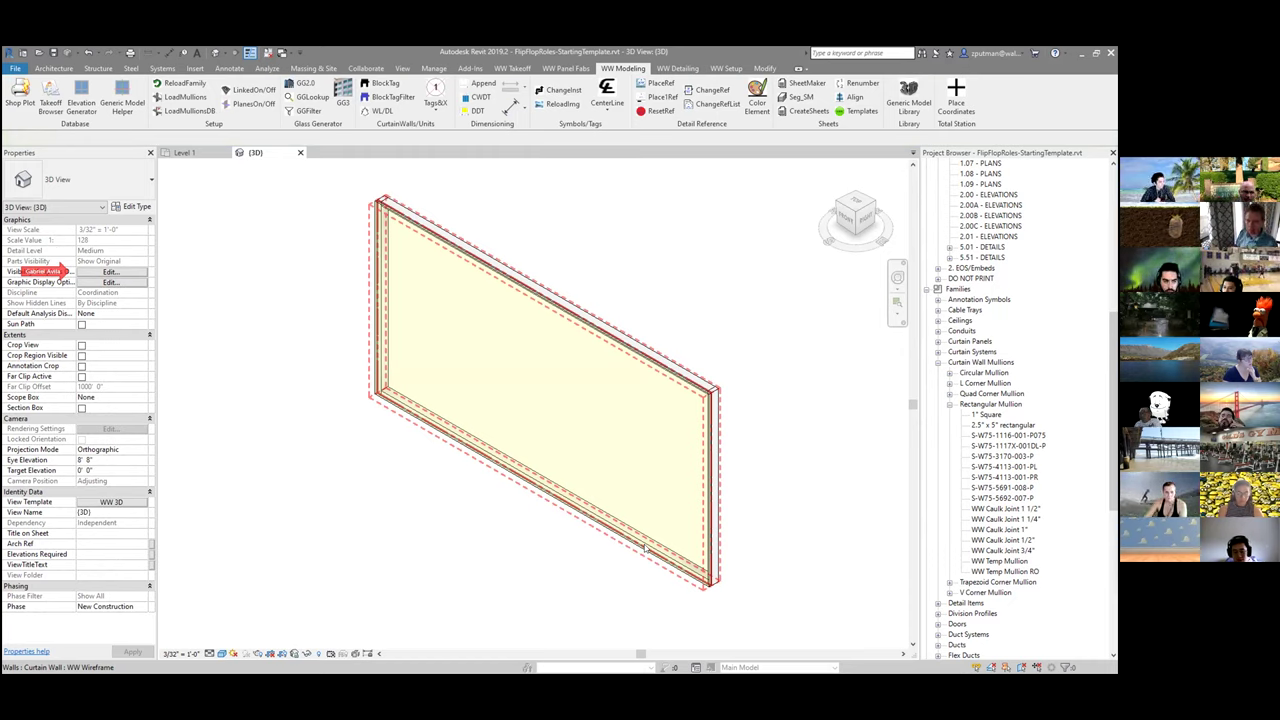
pyautogui.click(645, 548)
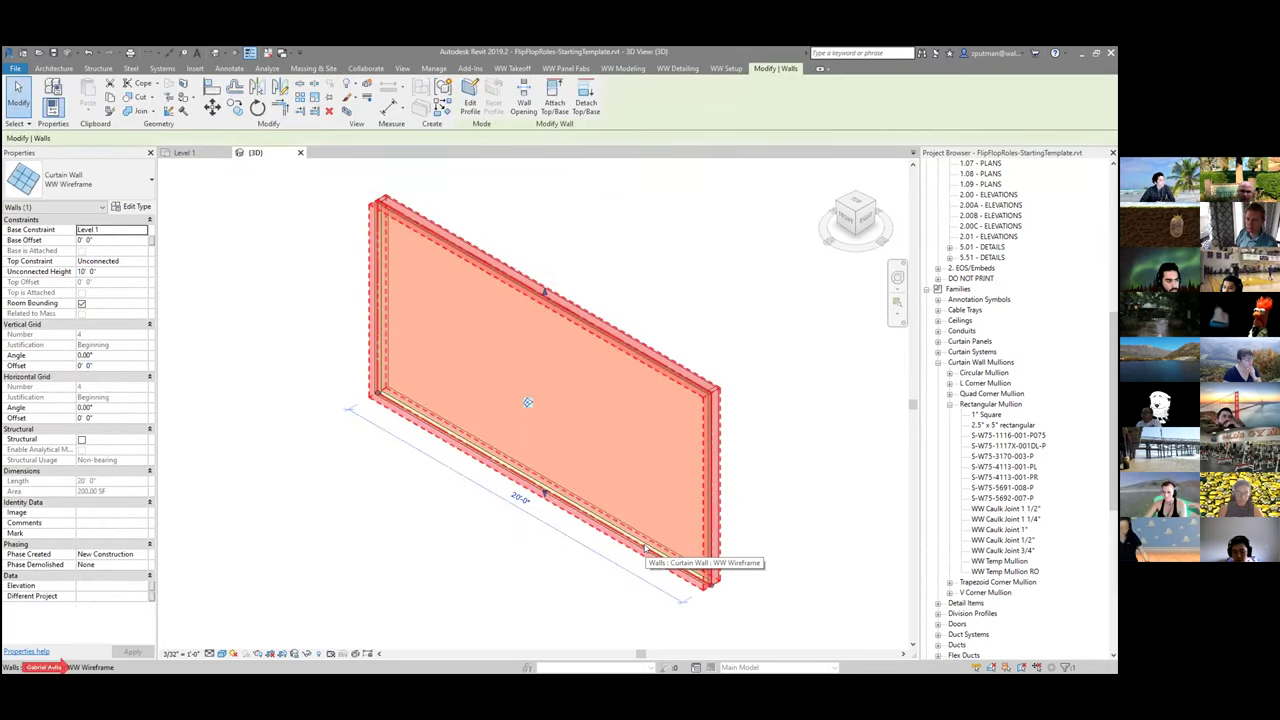
pyautogui.press('Tab')
pyautogui.press('Tab')
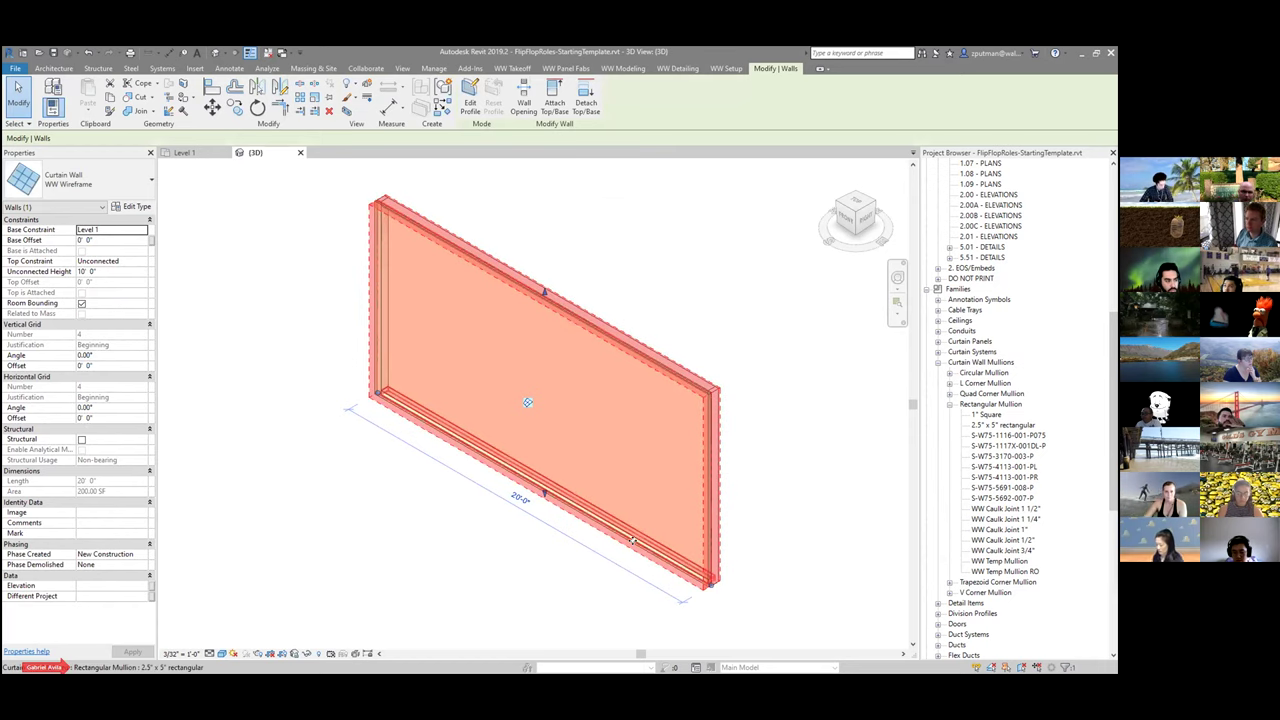
pyautogui.press('Tab')
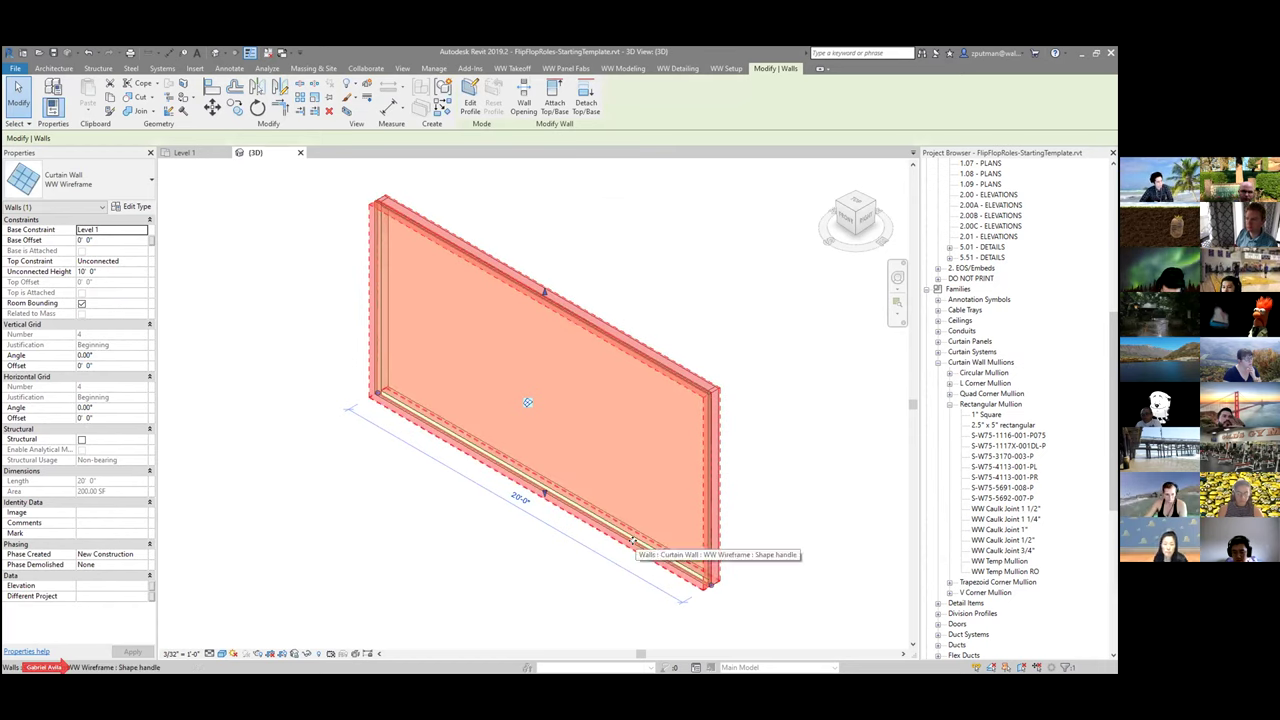
pyautogui.press('Tab')
pyautogui.press('Tab')
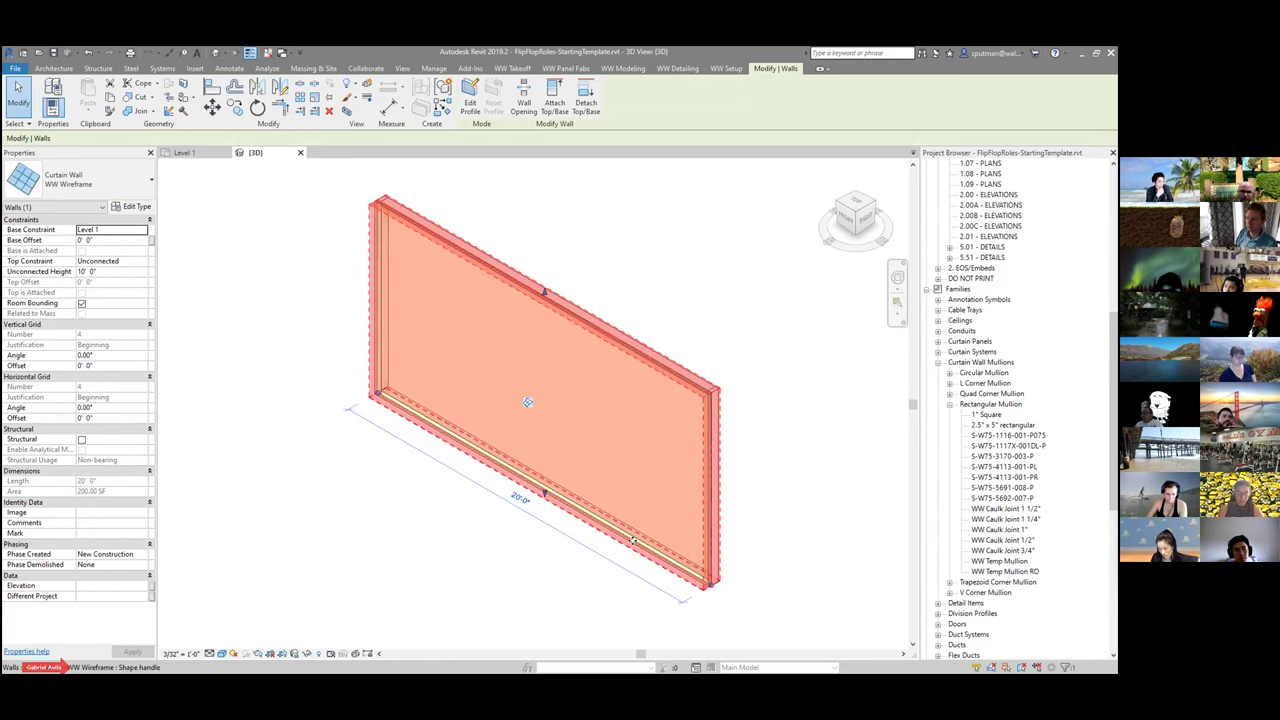
pyautogui.click(460, 592)
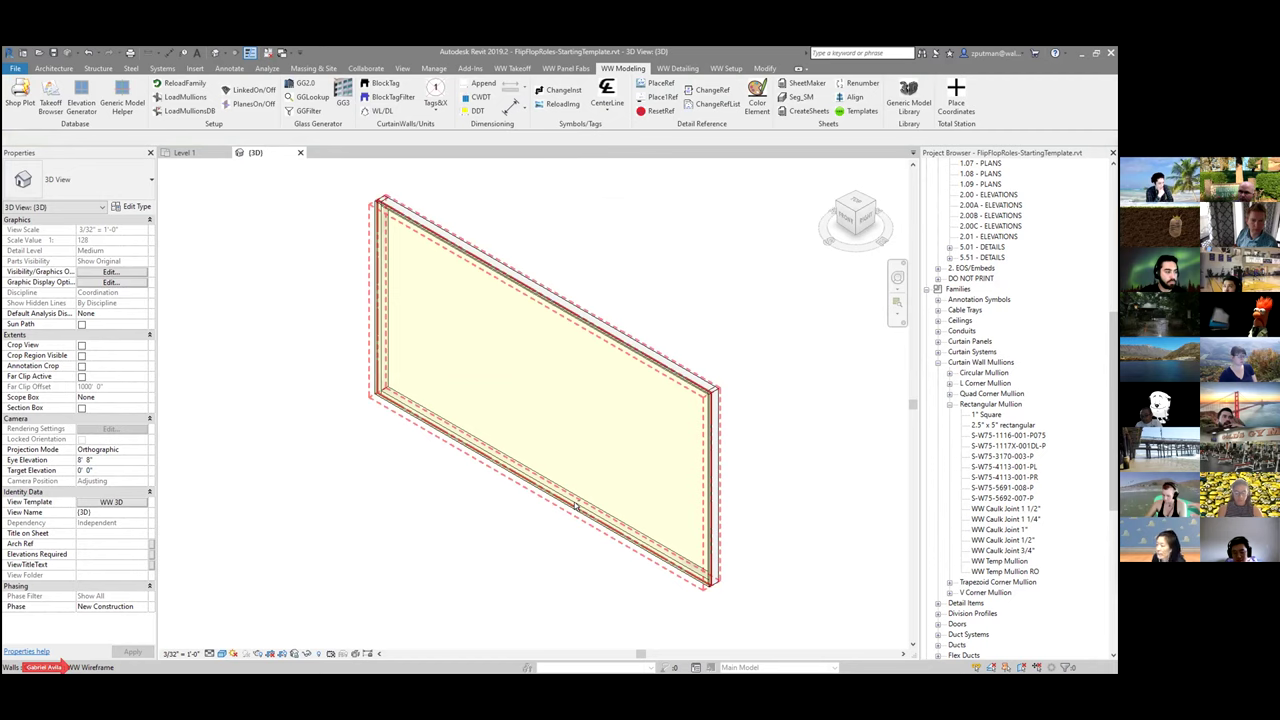
pyautogui.press('Tab')
pyautogui.press('Tab')
pyautogui.click(577, 508)
pyautogui.press('Escape')
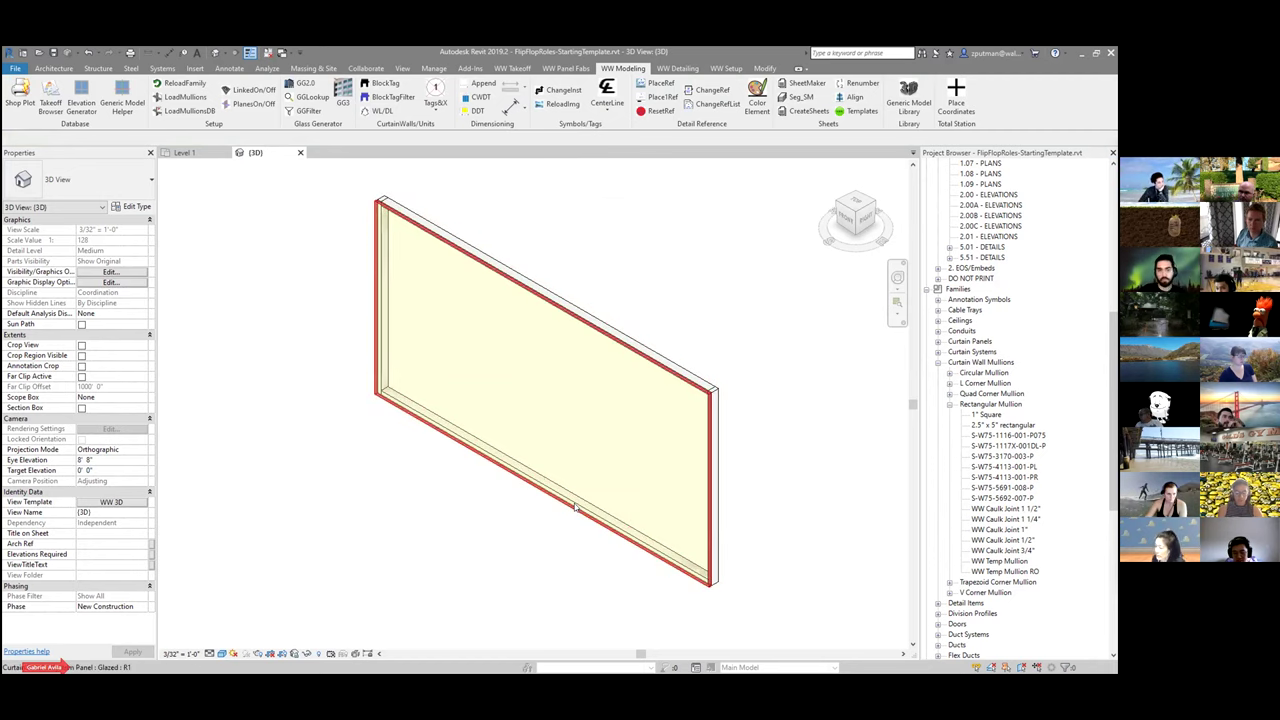
pyautogui.press('Tab')
pyautogui.press('Tab')
pyautogui.click(576, 508)
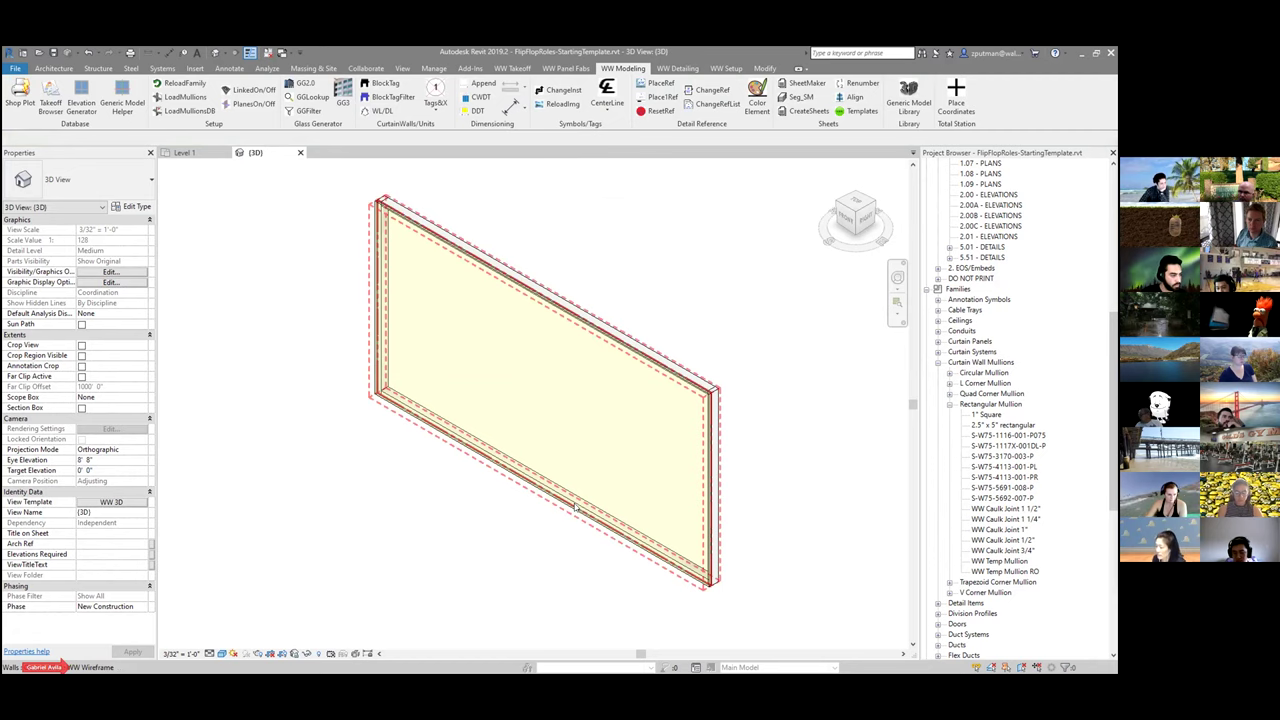
pyautogui.click(501, 561)
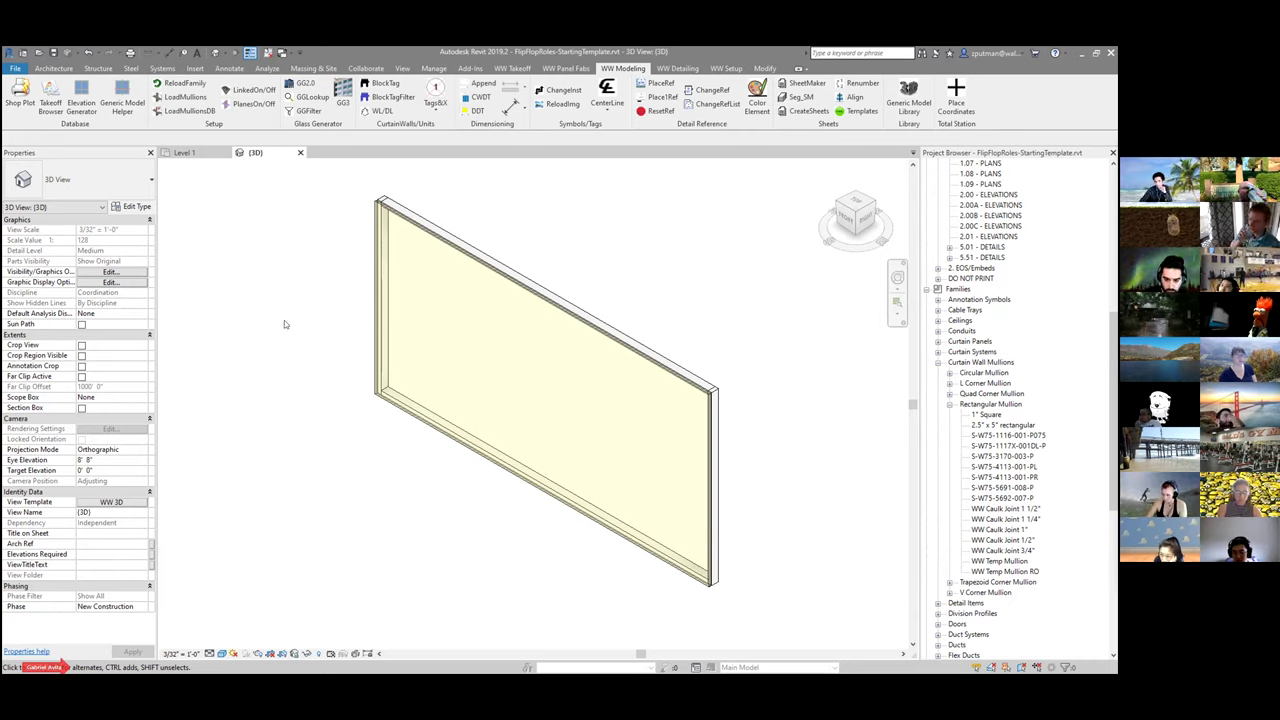
# Step: Use Curtain Grid to place vertical grid lines at 5'-0" and a further 4'-0" from the left end
pyautogui.click(55, 68)
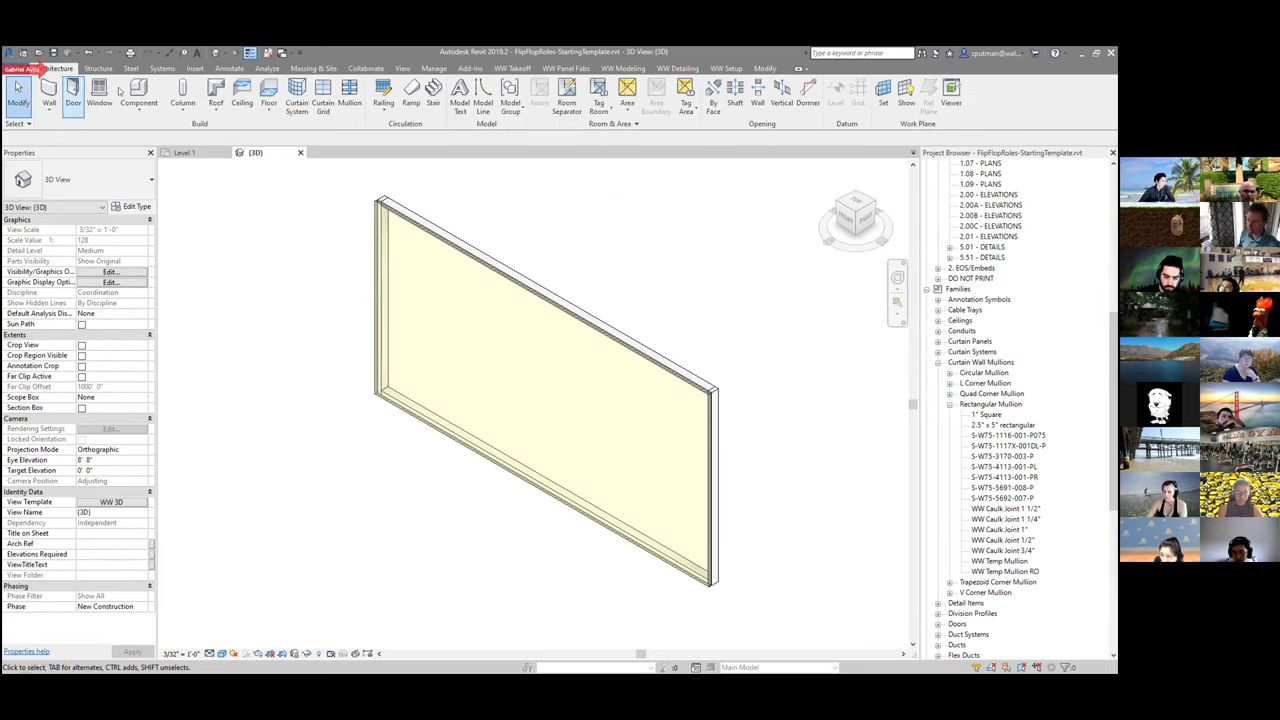
pyautogui.click(325, 108)
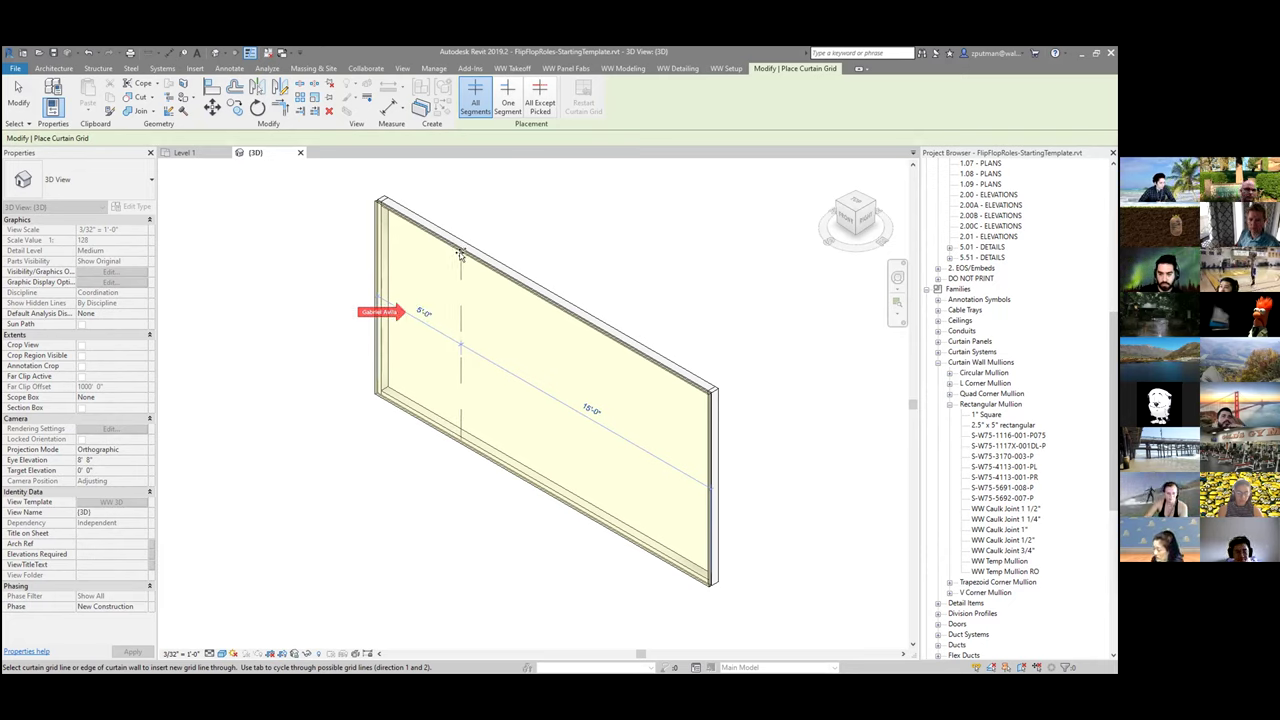
pyautogui.click(460, 253)
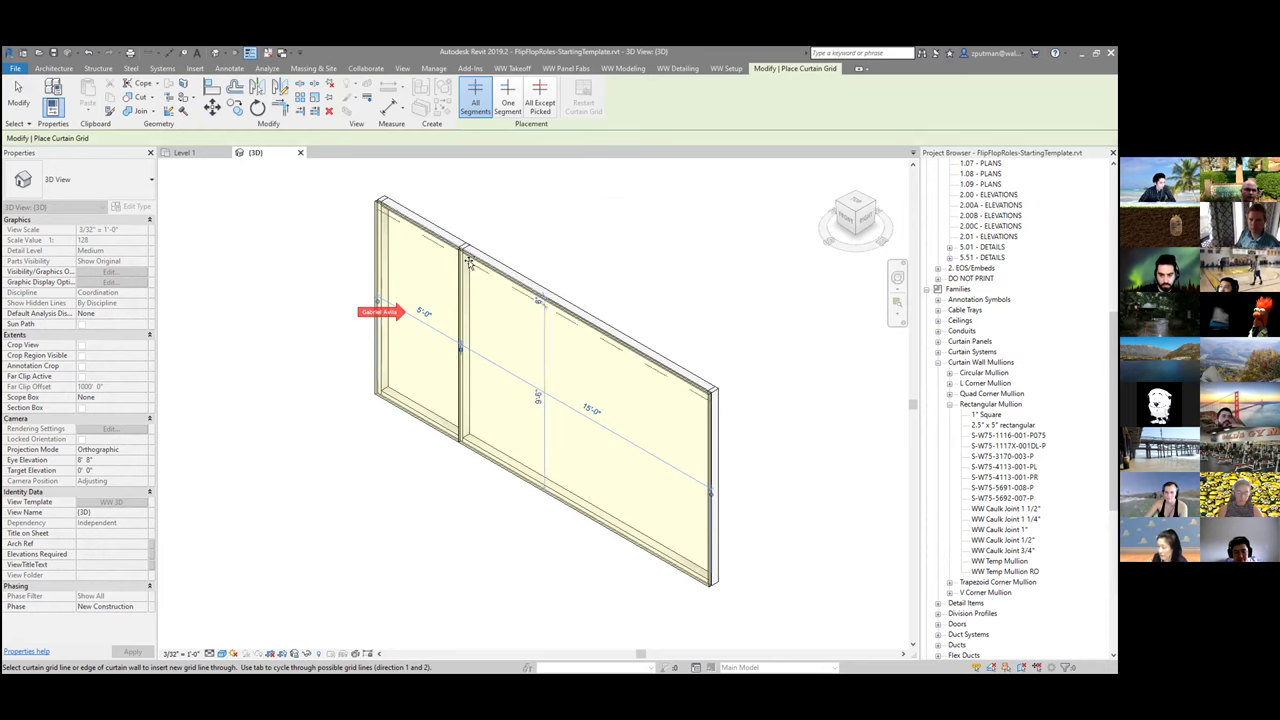
pyautogui.click(530, 288)
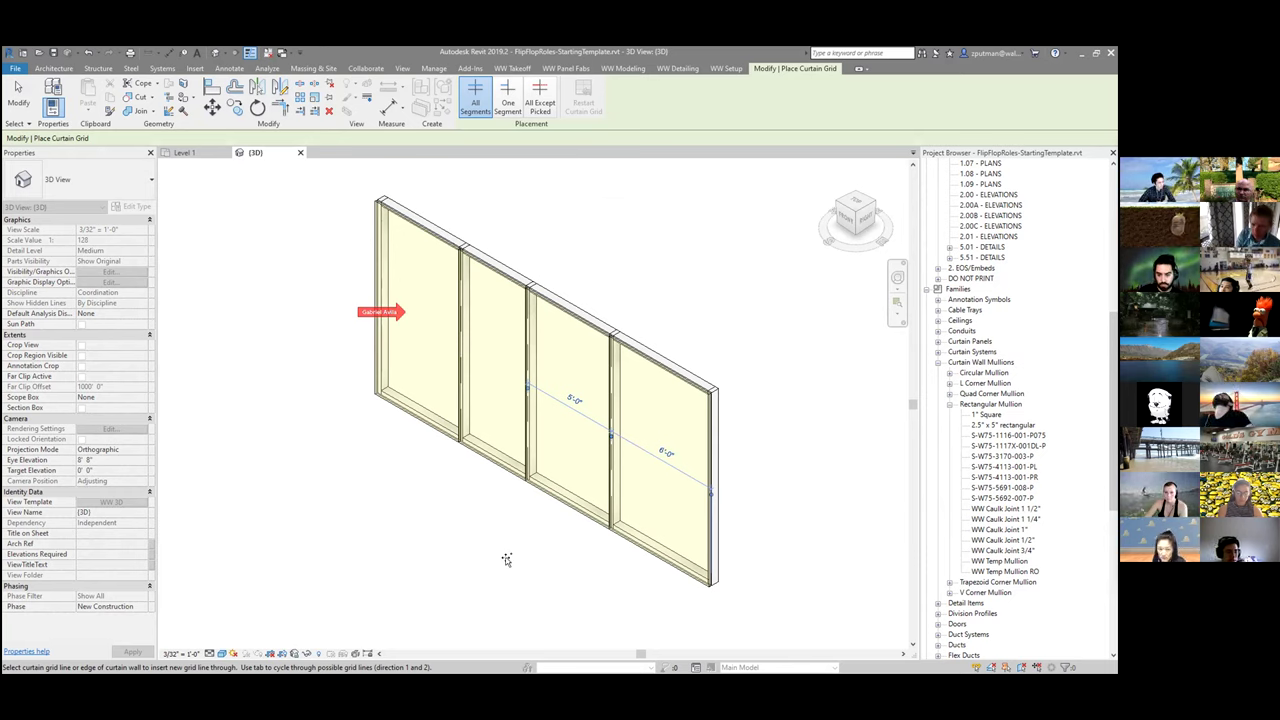
# Step: Finish placing grids and change the middle grid line's 4'-0" spacing to 5'
pyautogui.press('Escape')
pyautogui.press('Escape')
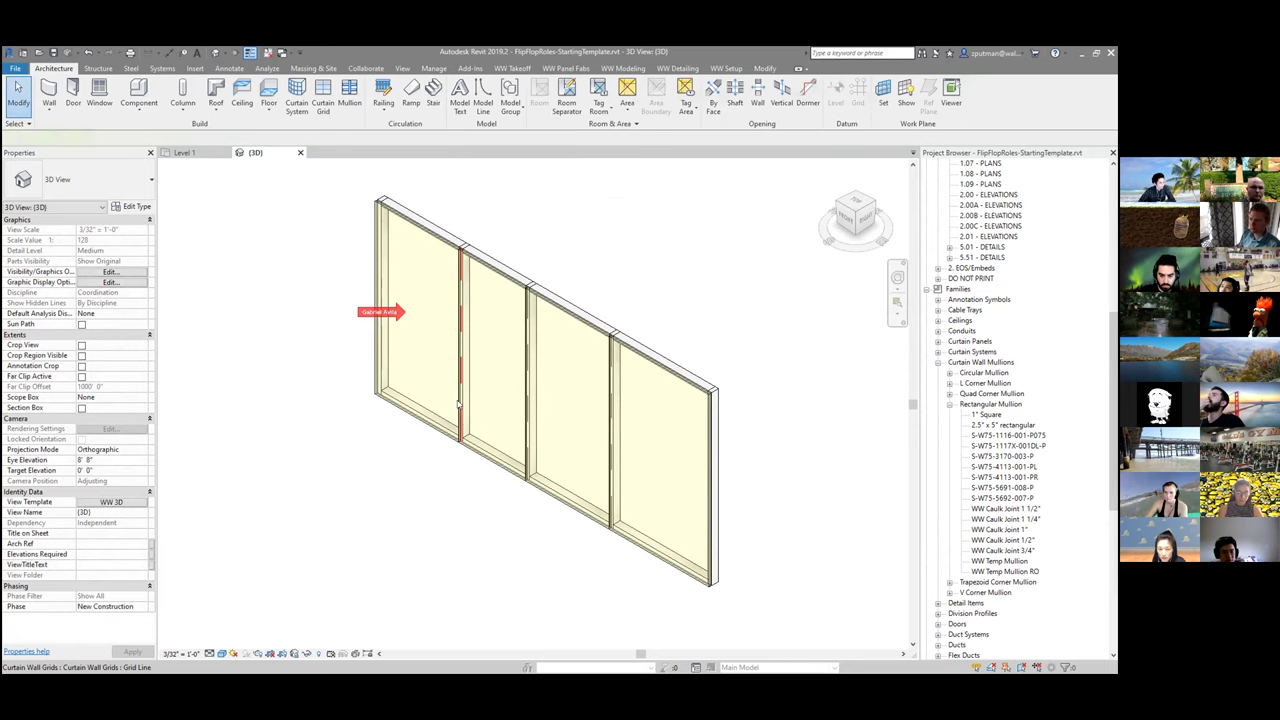
pyautogui.click(458, 404)
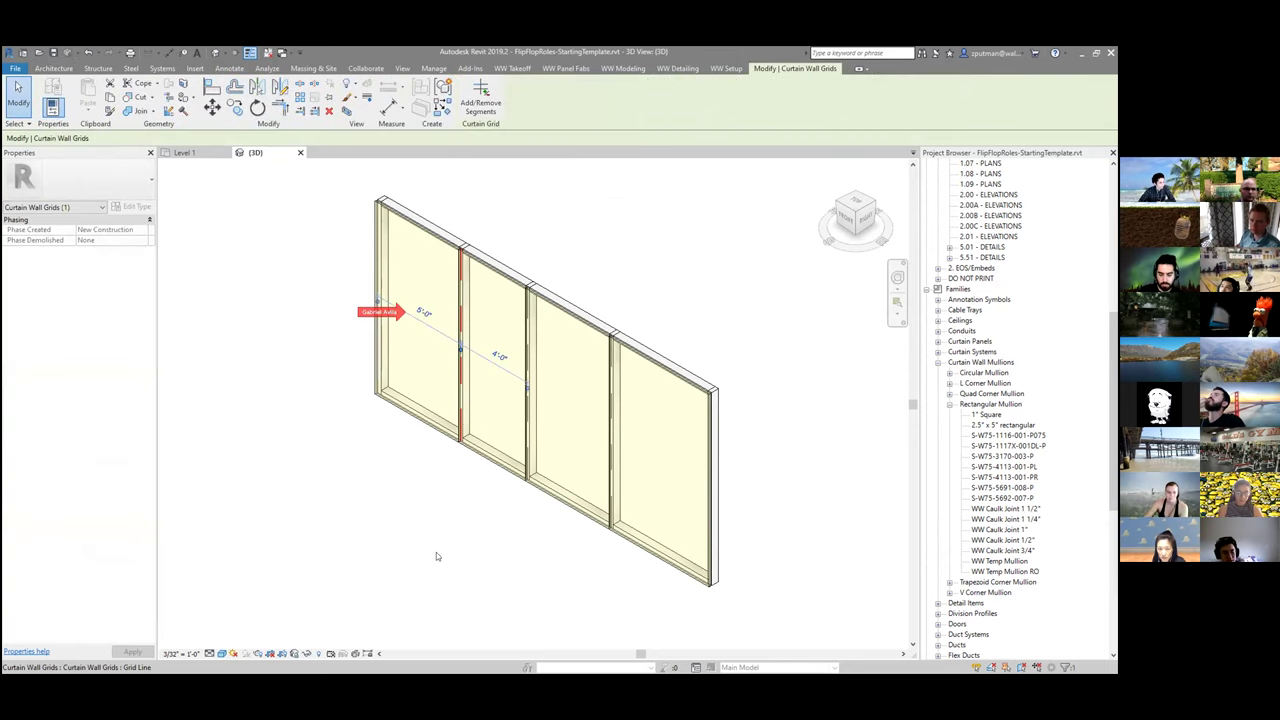
pyautogui.click(450, 545)
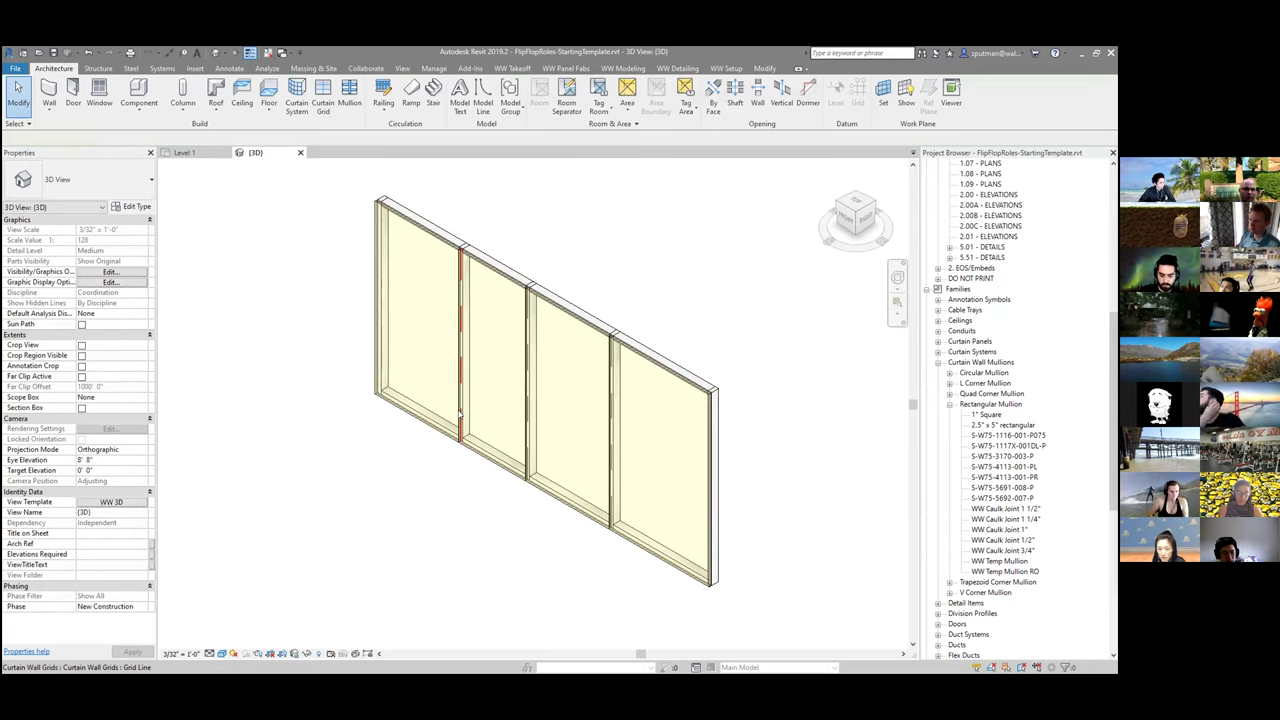
pyautogui.click(460, 415)
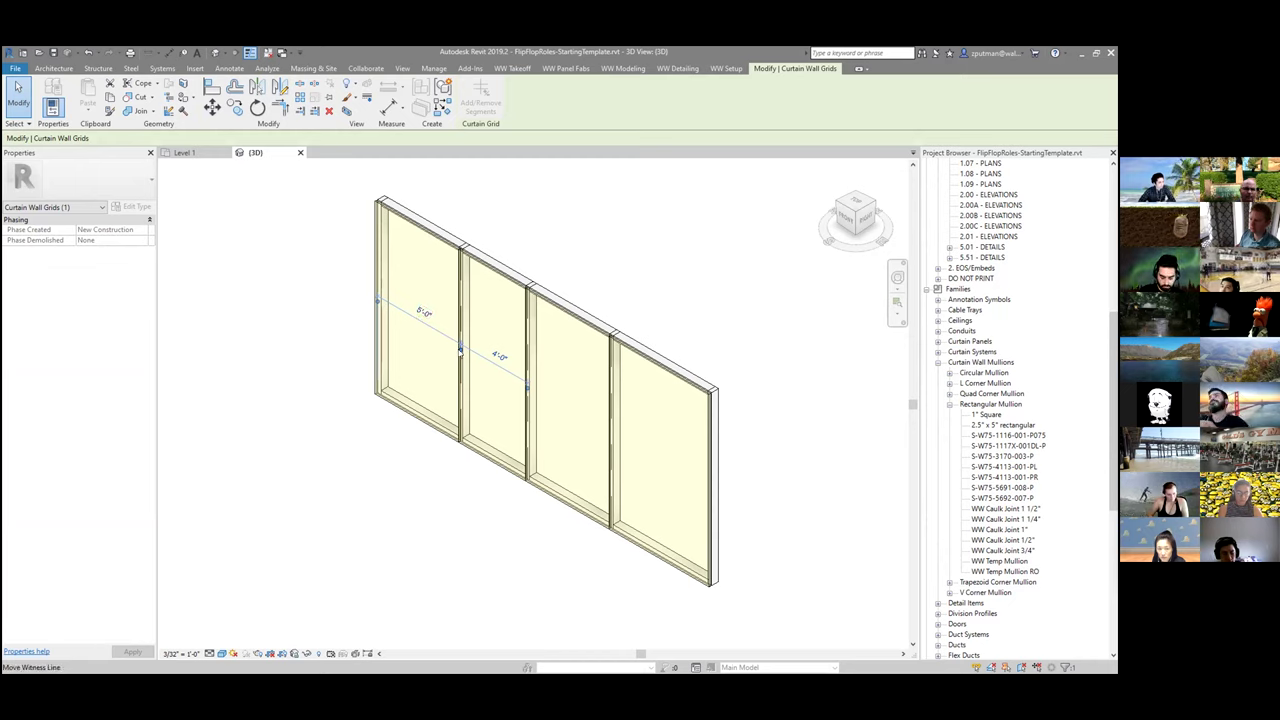
pyautogui.click(498, 510)
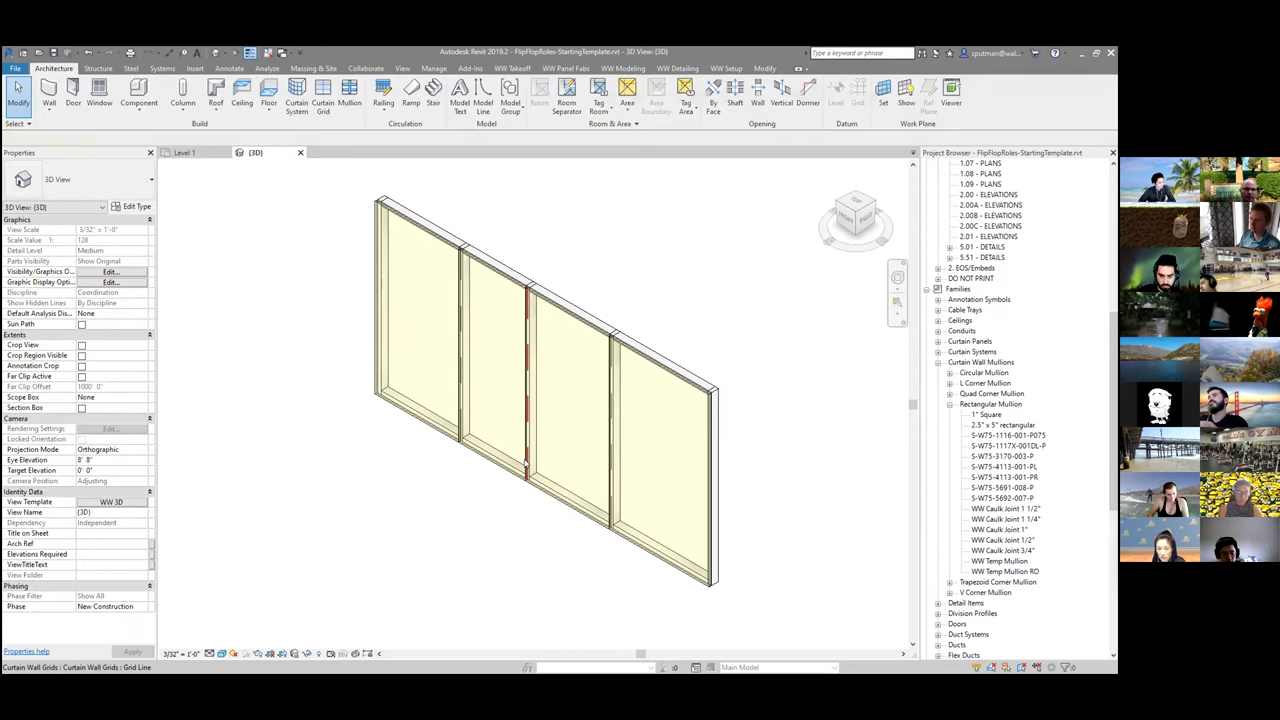
pyautogui.click(526, 462)
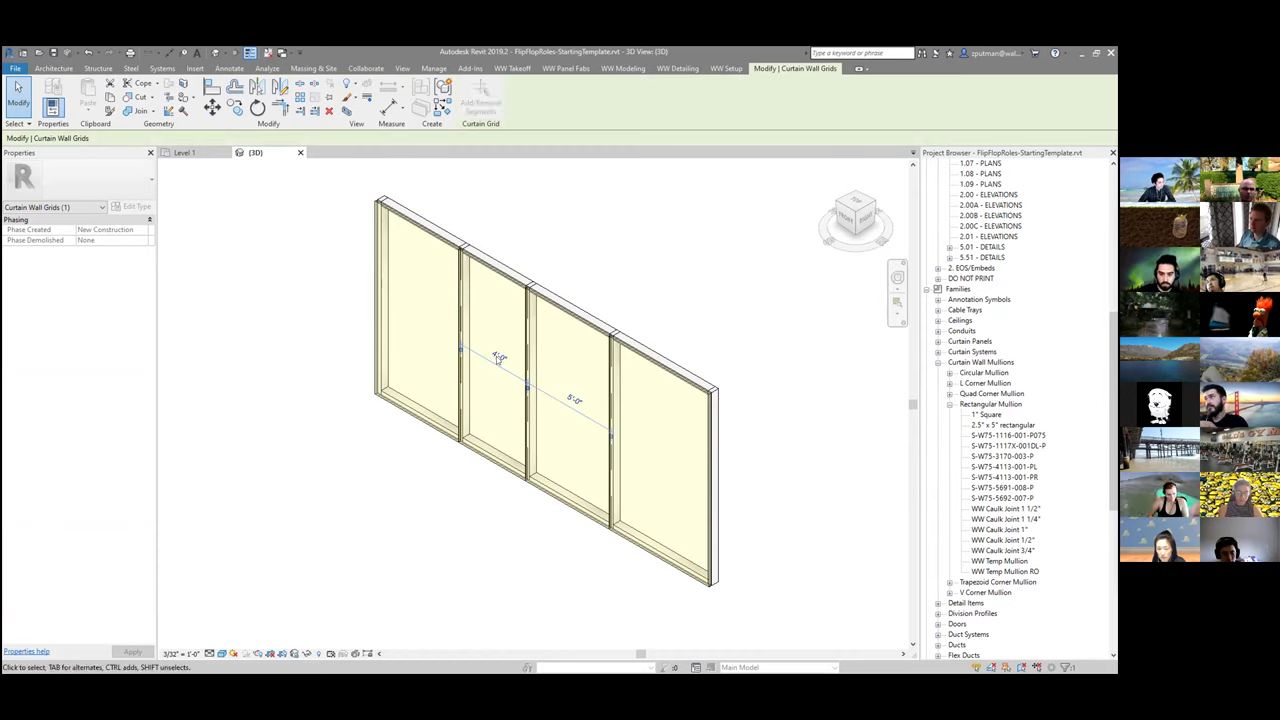
pyautogui.click(499, 357)
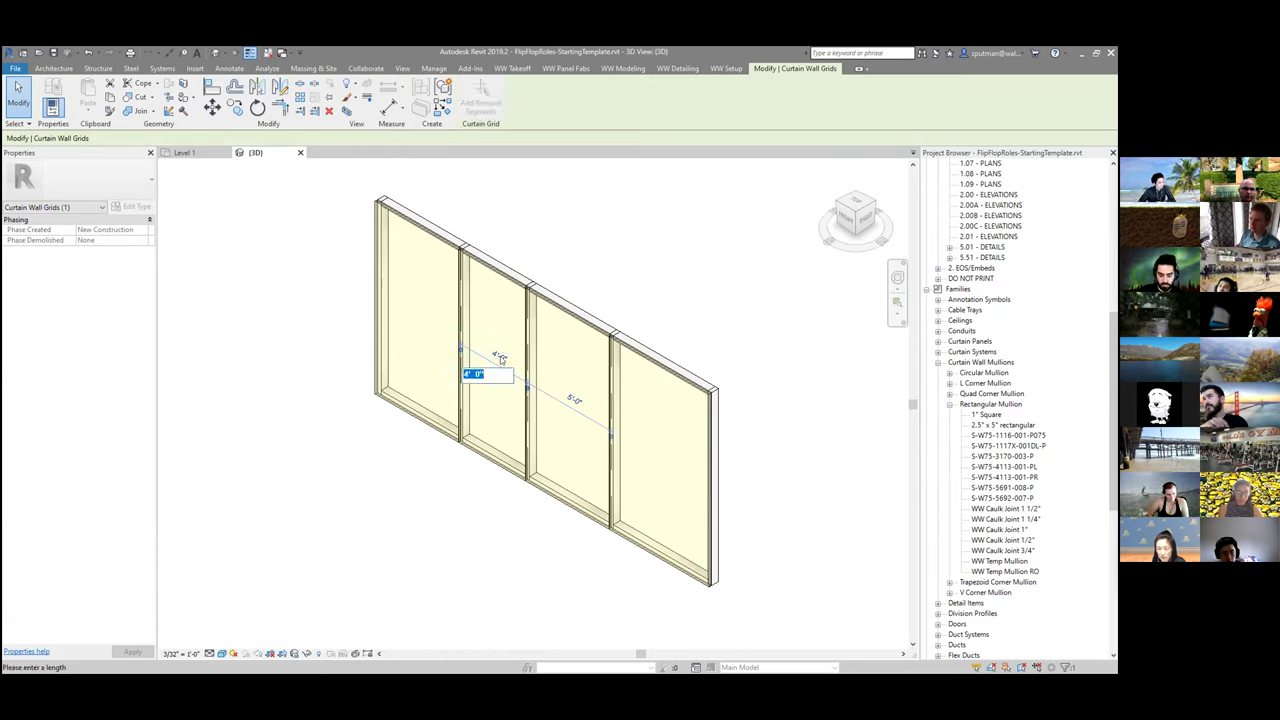
pyautogui.write("5'")
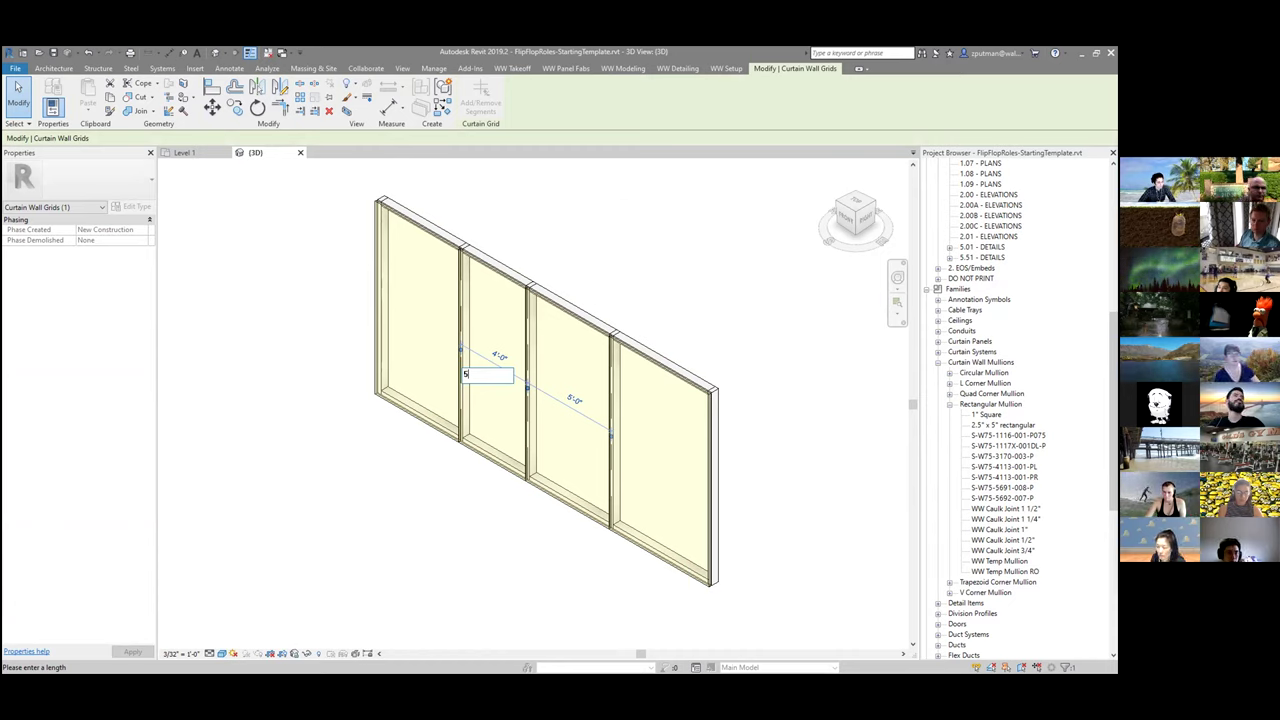
pyautogui.press('Return')
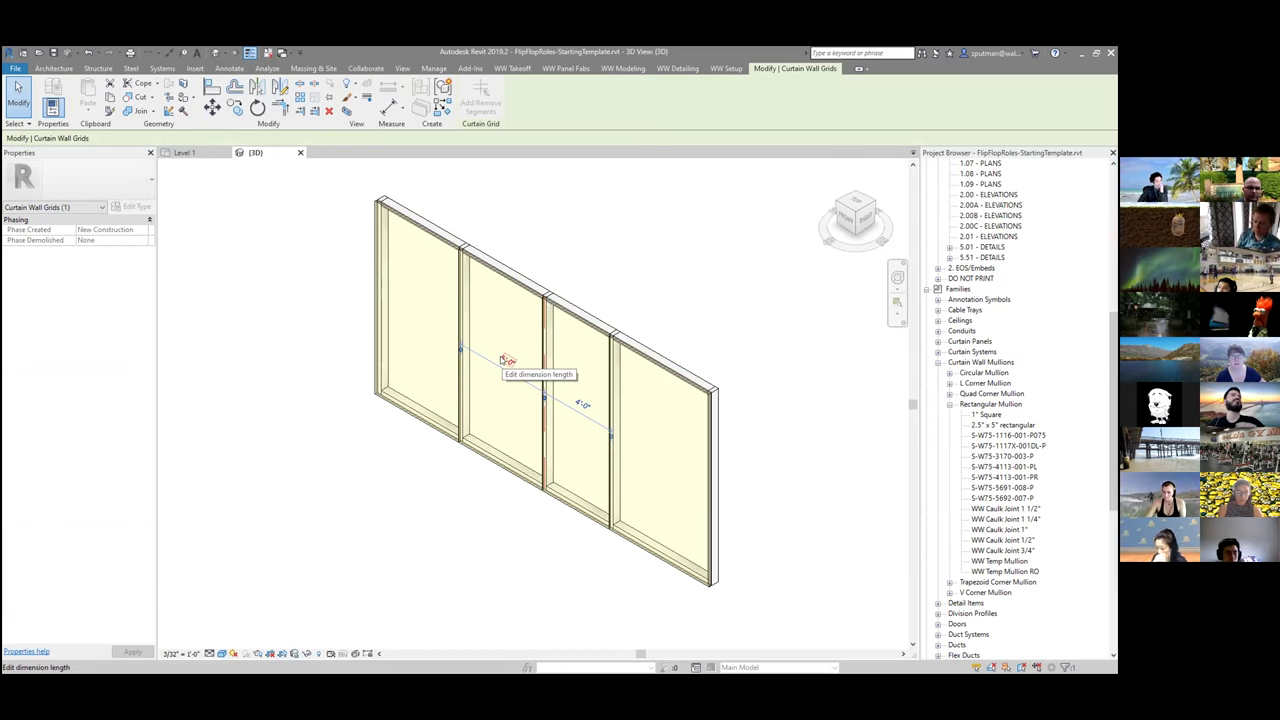
pyautogui.click(564, 543)
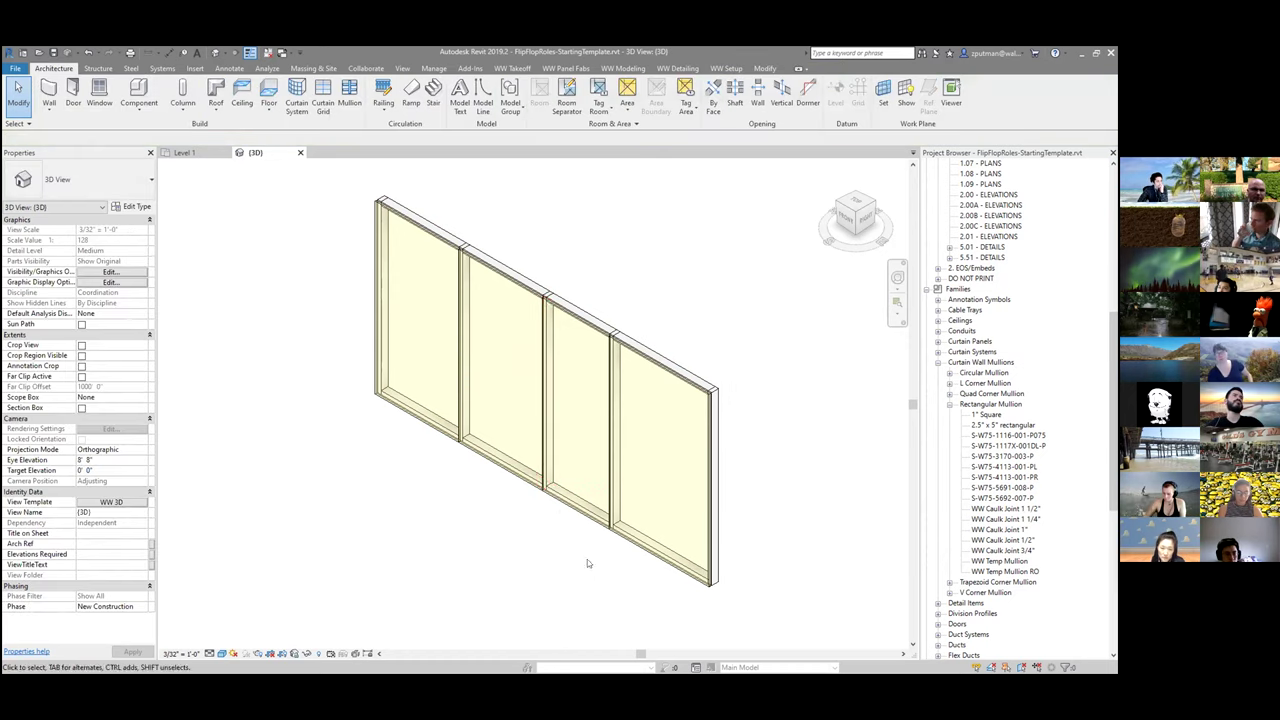
# Step: Check the right-hand grid line and re-enter 5 for the middle grid spacing
pyautogui.click(609, 497)
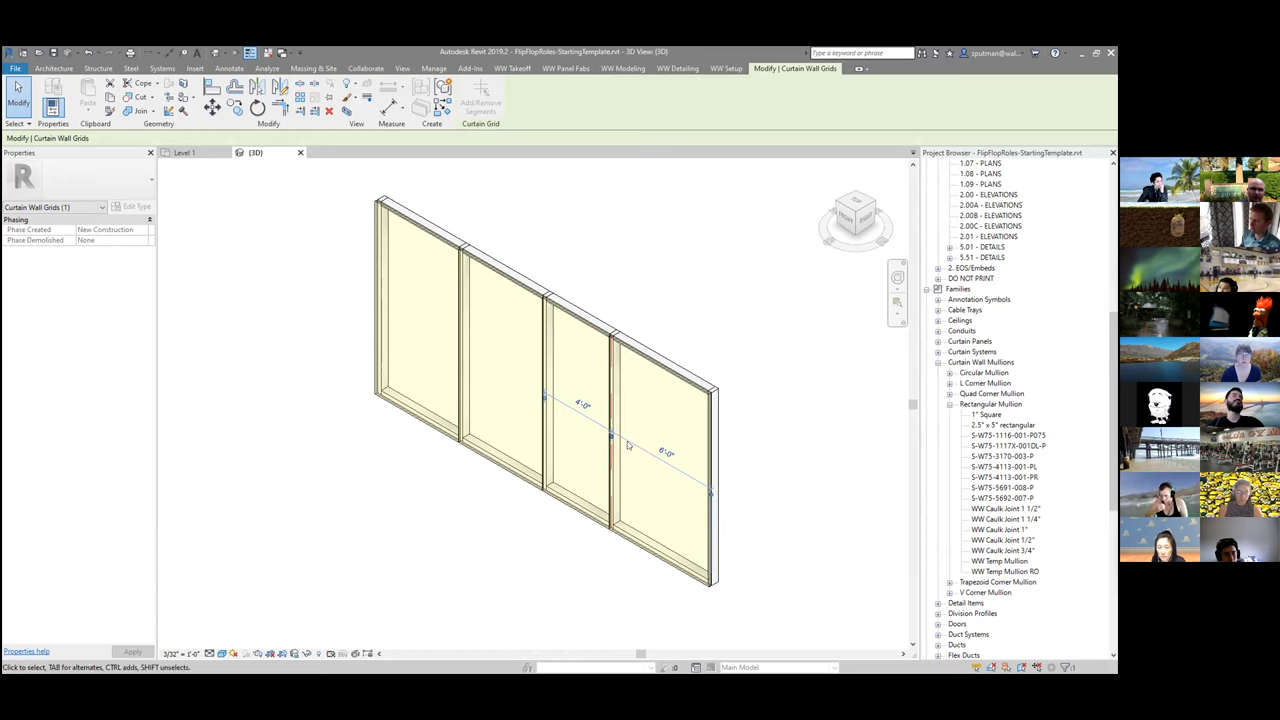
pyautogui.click(570, 545)
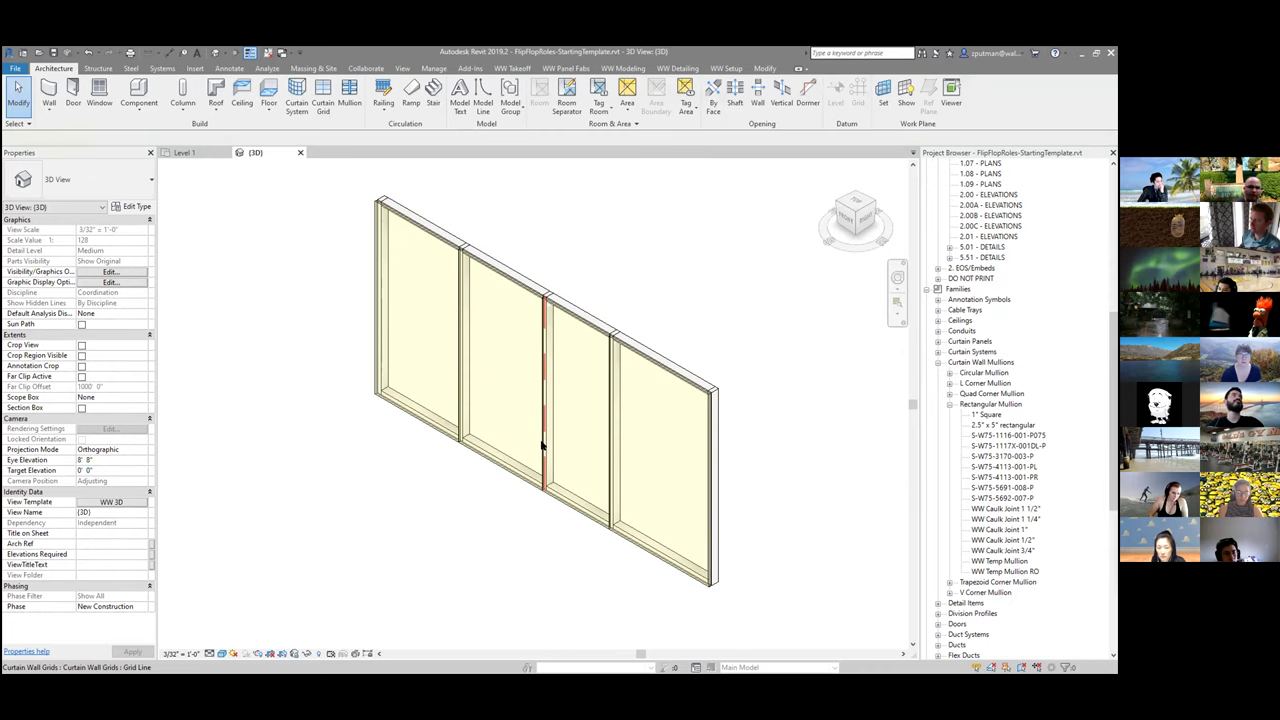
pyautogui.click(544, 440)
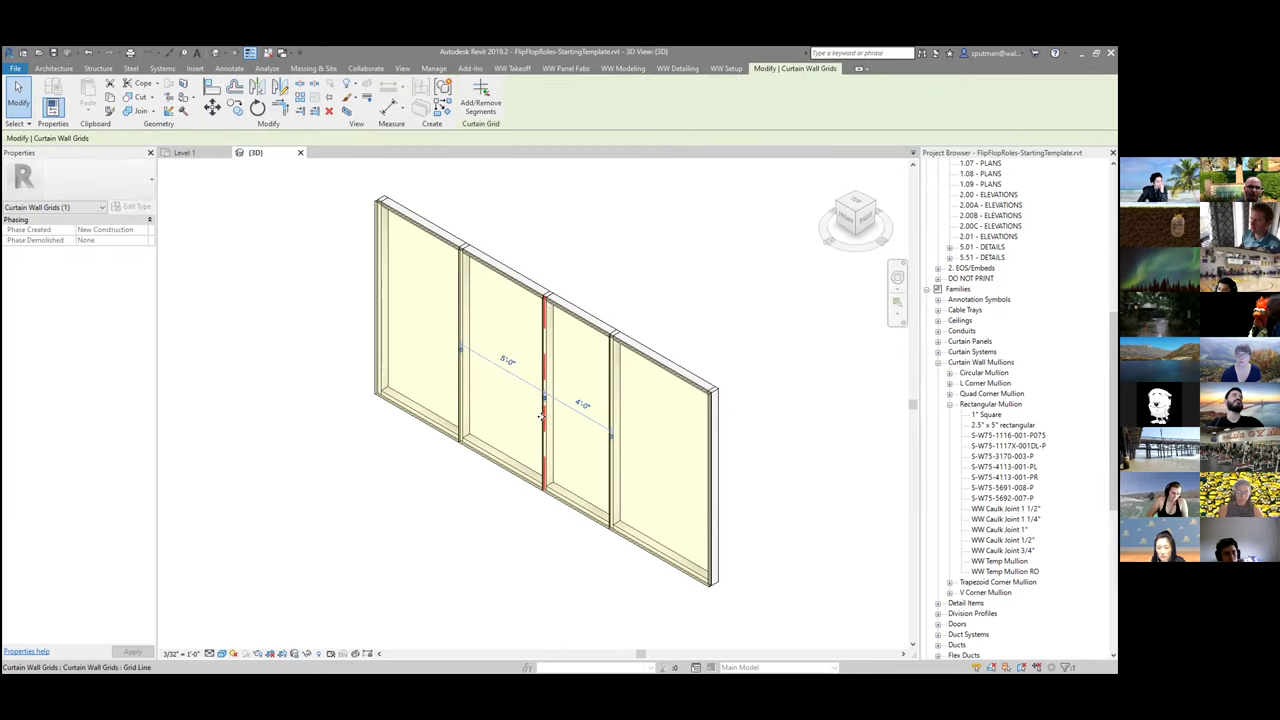
pyautogui.click(584, 408)
pyautogui.write('5')
pyautogui.press('Return')
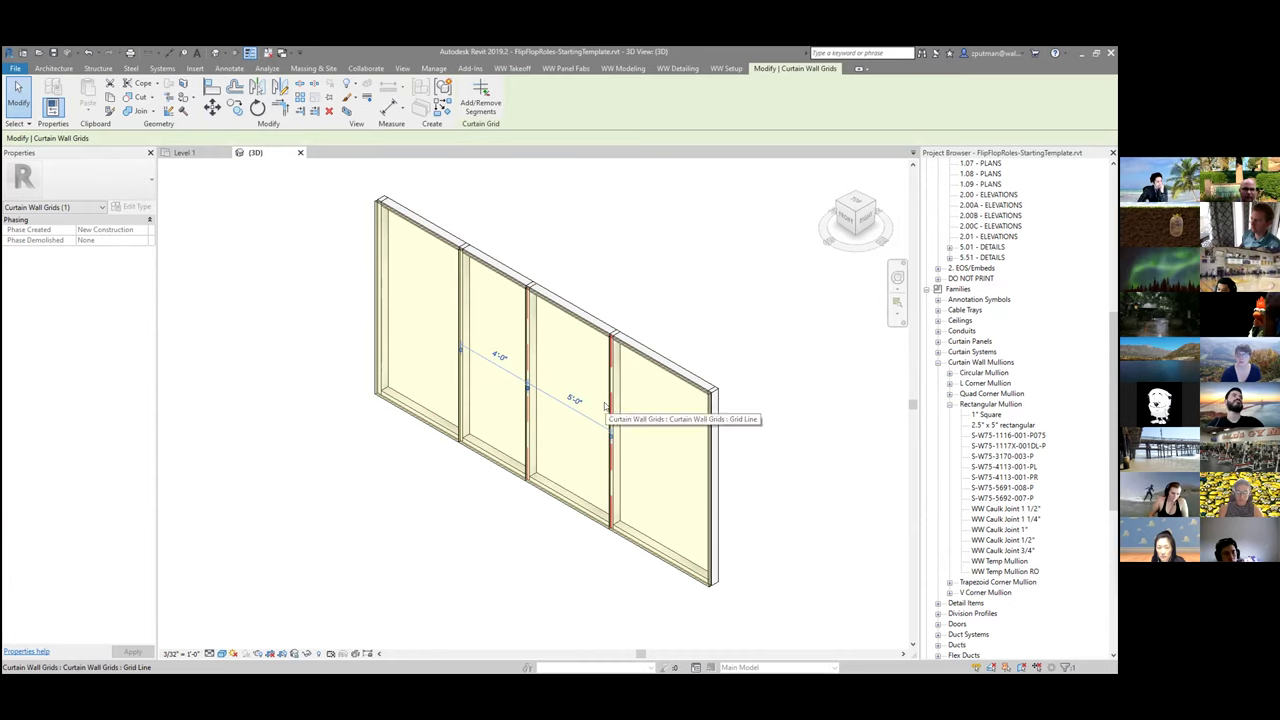
pyautogui.click(483, 518)
# Step: Set both the middle and right grid line spacings to 5'-0"
pyautogui.click(524, 402)
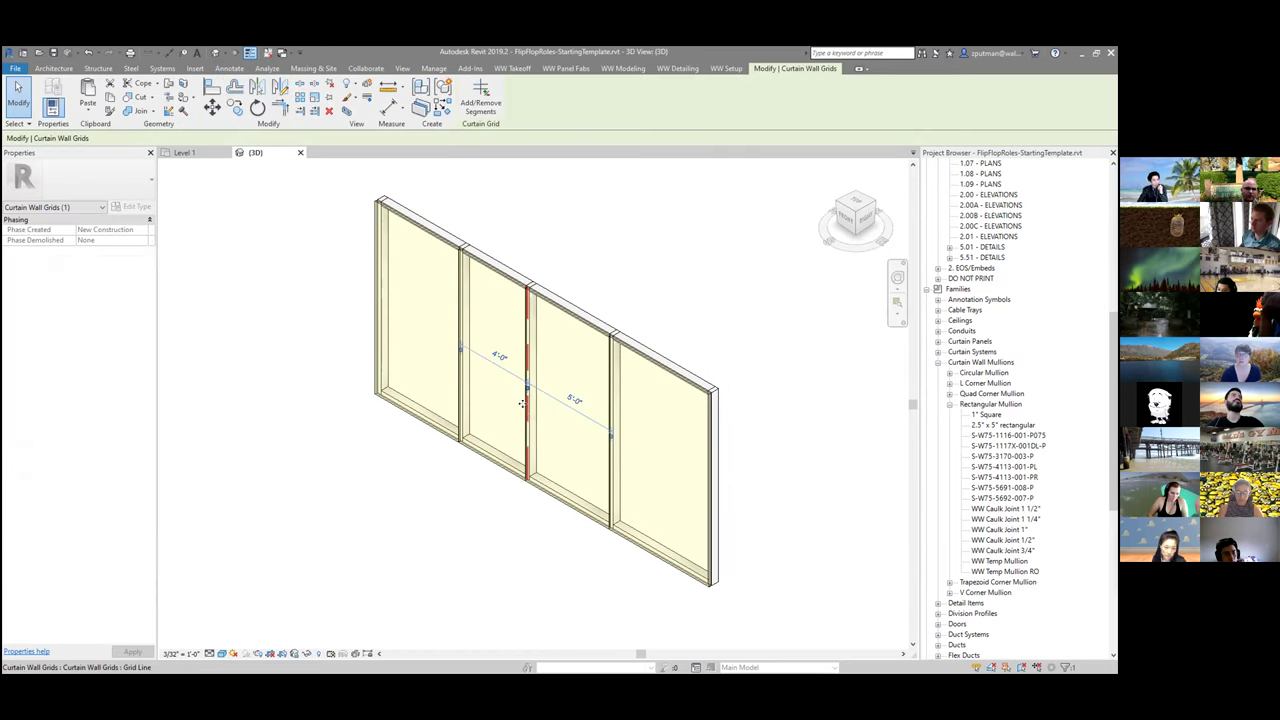
pyautogui.click(498, 358)
pyautogui.write('5')
pyautogui.press('Return')
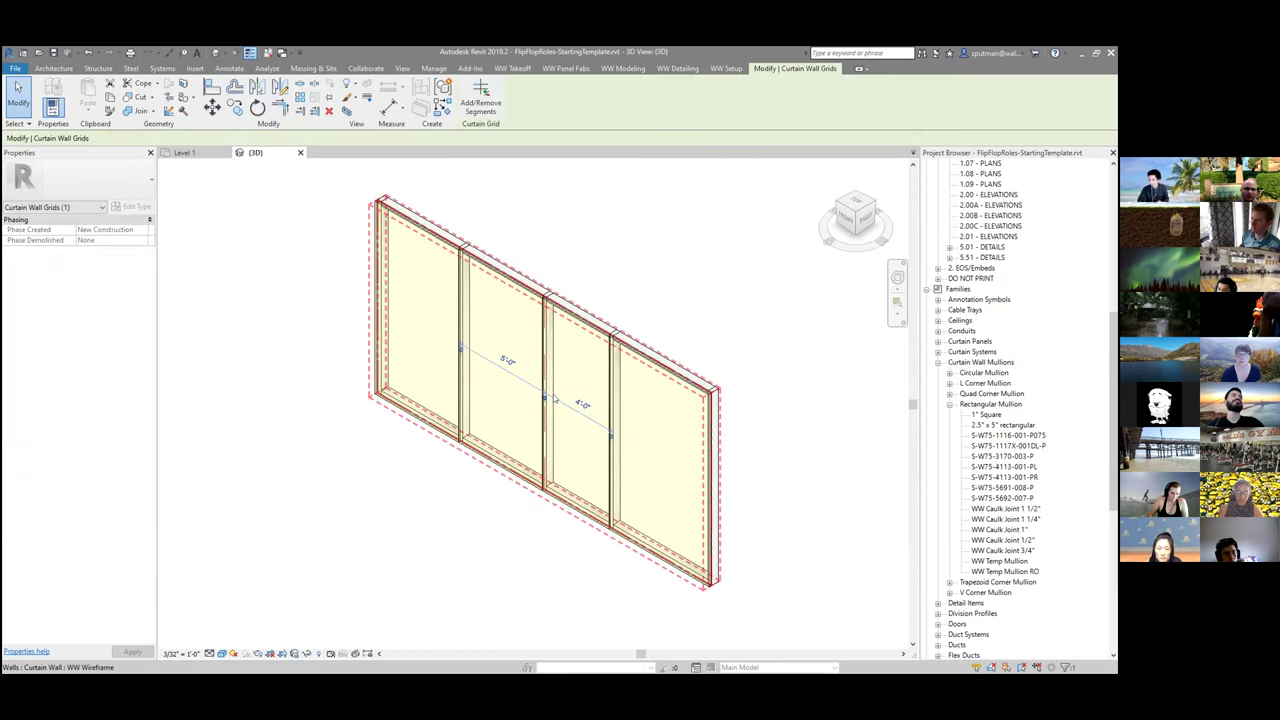
pyautogui.click(610, 410)
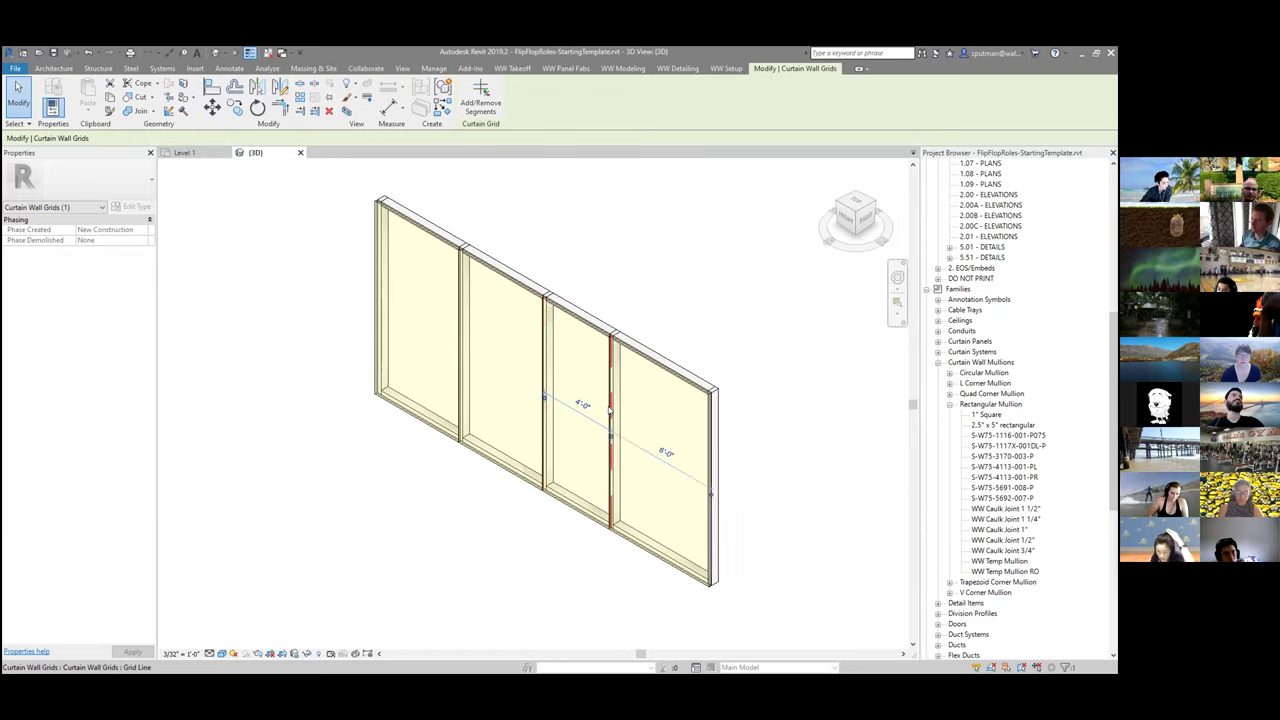
pyautogui.click(582, 405)
pyautogui.write('5')
pyautogui.press('Return')
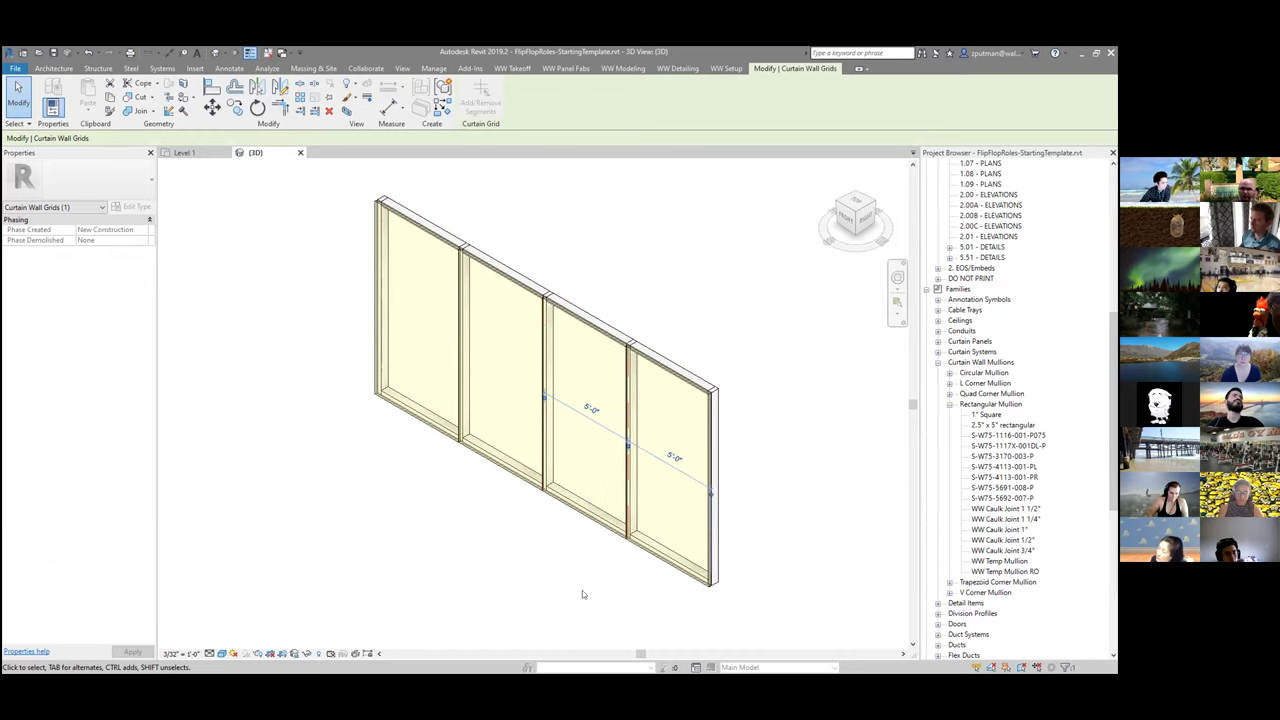
# Step: Deselect the curtain grid and bring up the WW Modeling add-in tools
pyautogui.click(551, 554)
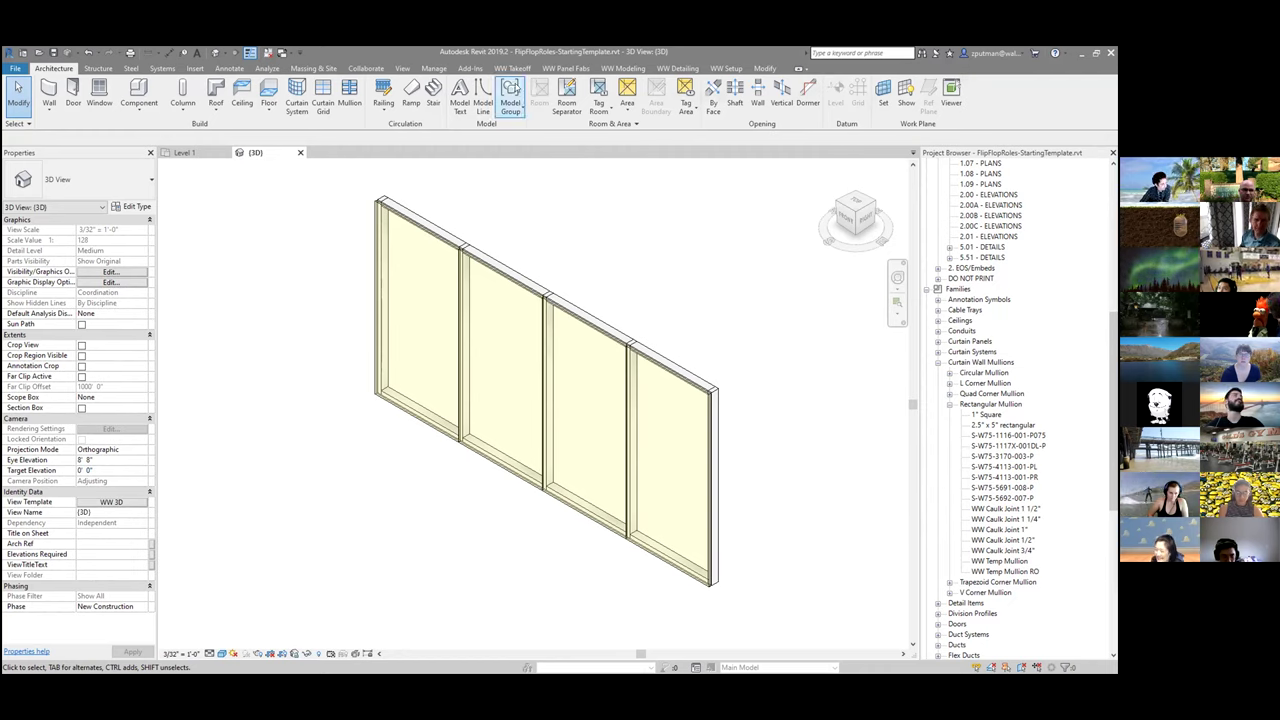
pyautogui.click(620, 68)
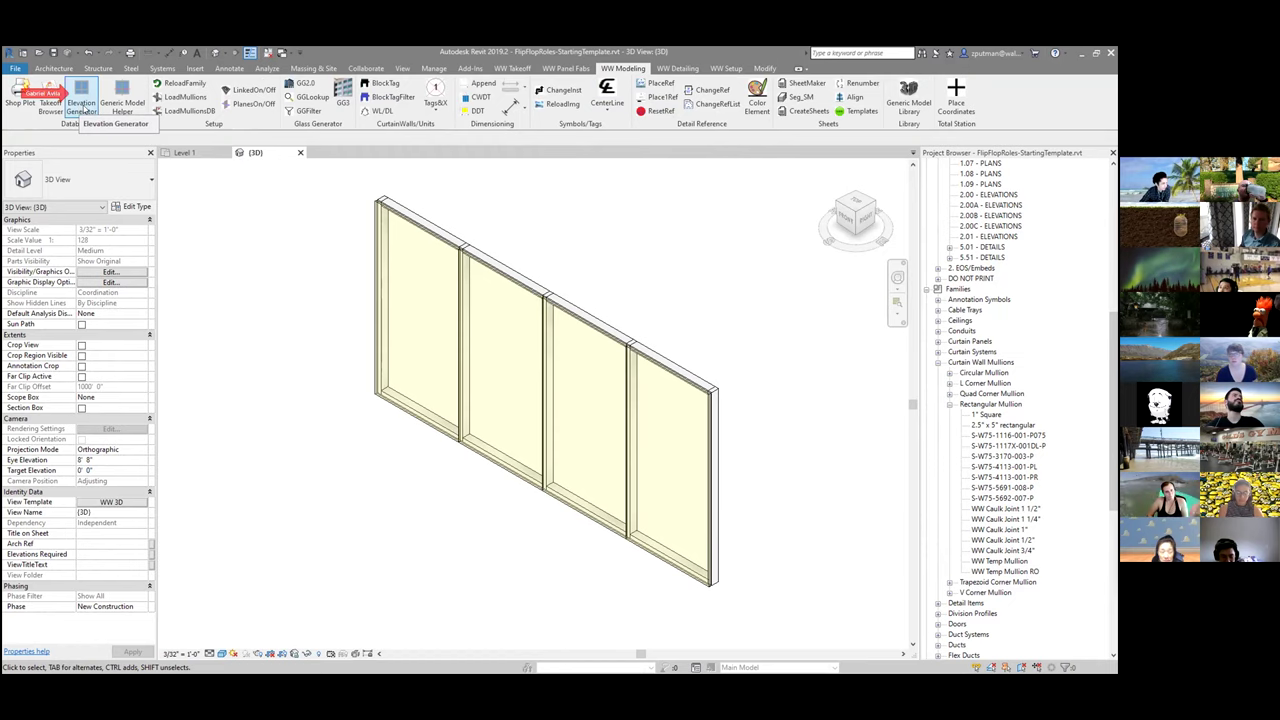
# Step: Open the Elevation Generator, dock it above the 3D view, and zoom to fit the wall
pyautogui.click(81, 104)
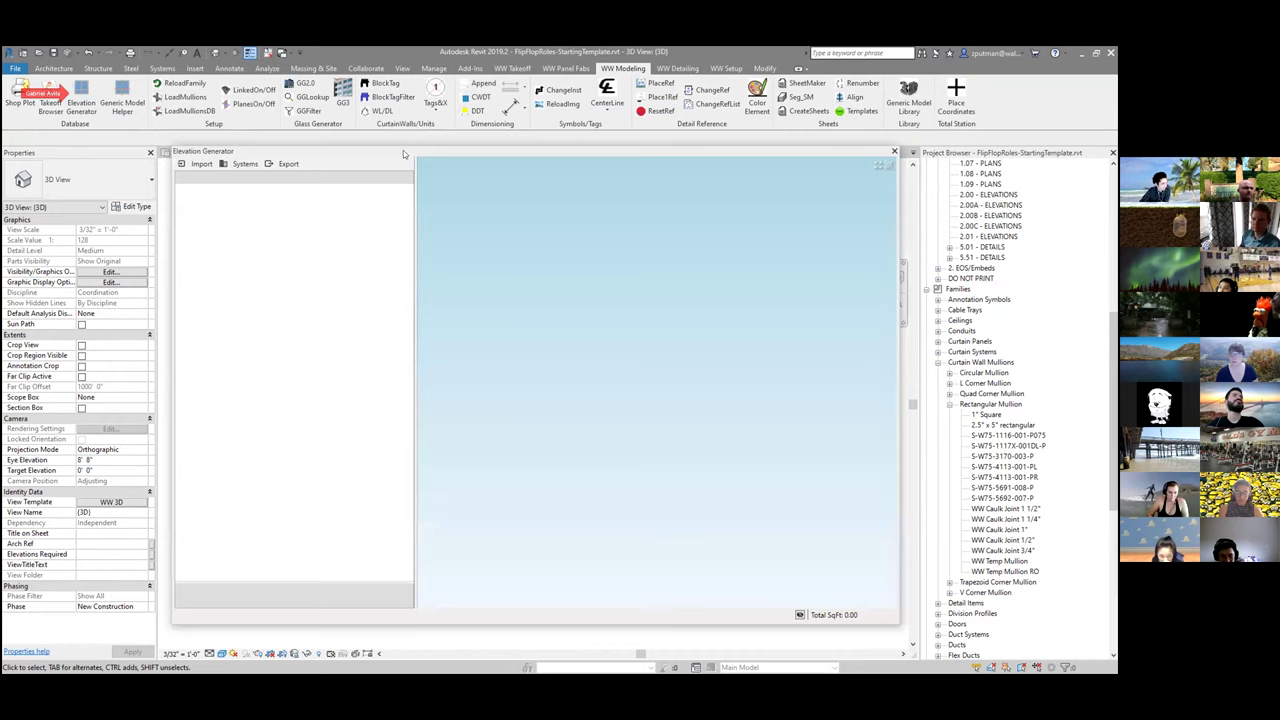
pyautogui.moveTo(404, 154); pyautogui.dragTo(620, 220)
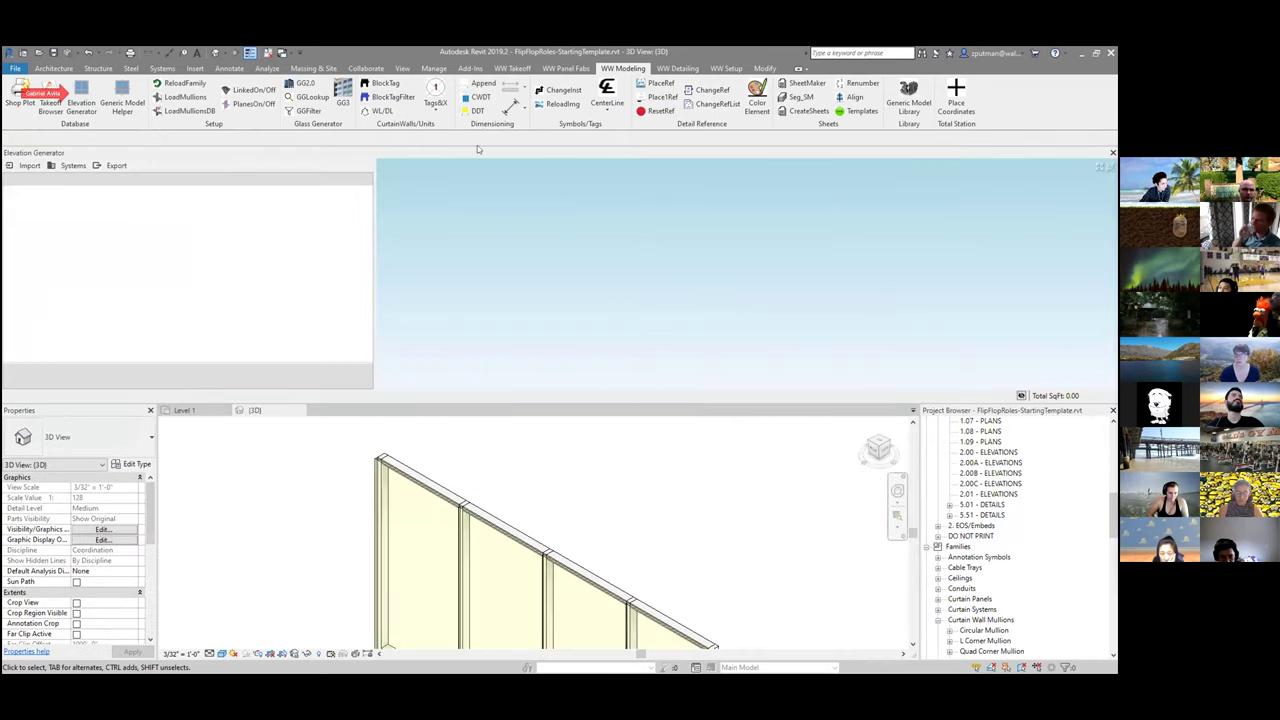
pyautogui.moveTo(265, 151); pyautogui.dragTo(411, 182)
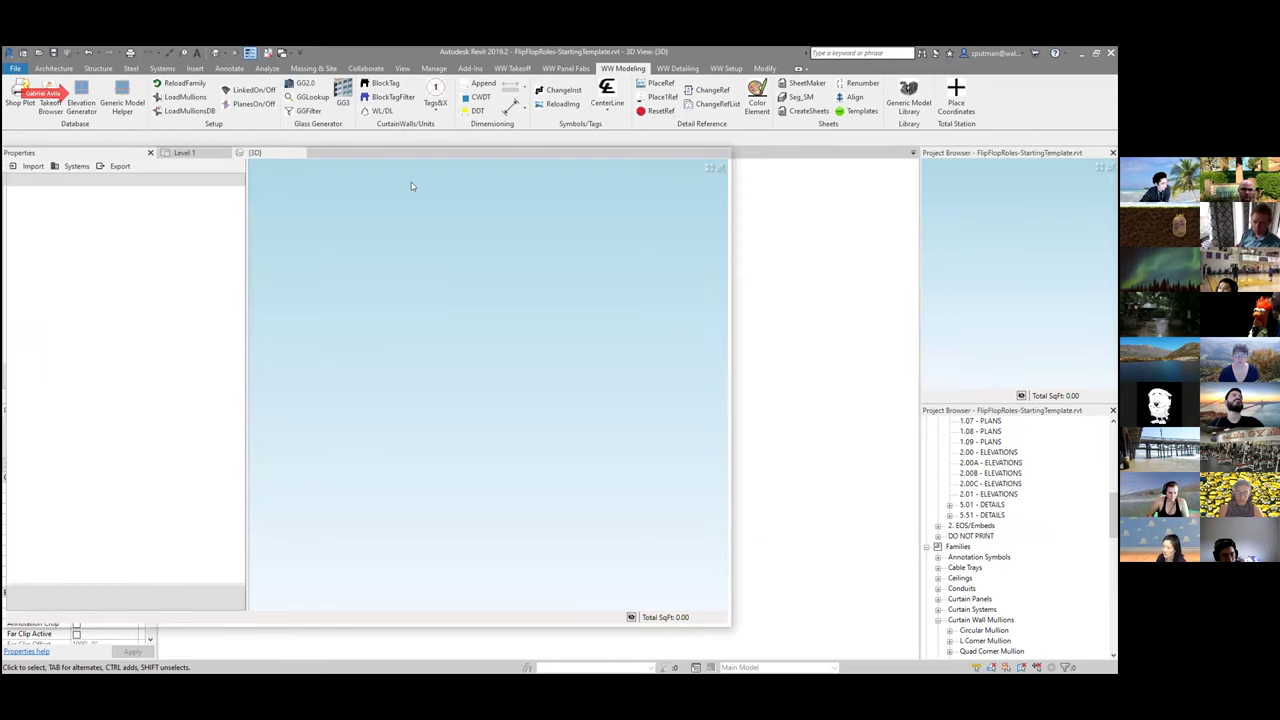
pyautogui.moveTo(411, 182); pyautogui.dragTo(411, 184)
pyautogui.moveTo(562, 400); pyautogui.dragTo(557, 366)
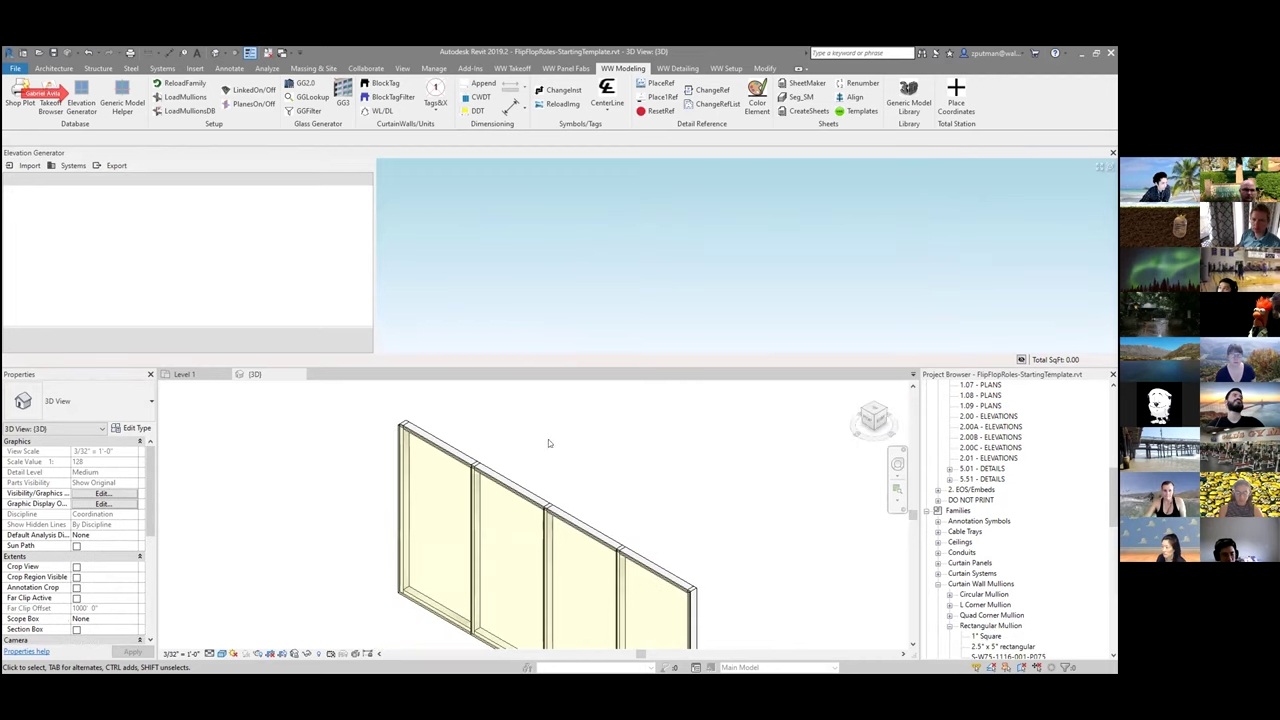
pyautogui.press('z')
pyautogui.press('f')
pyautogui.scroll(-1, 608, 477)
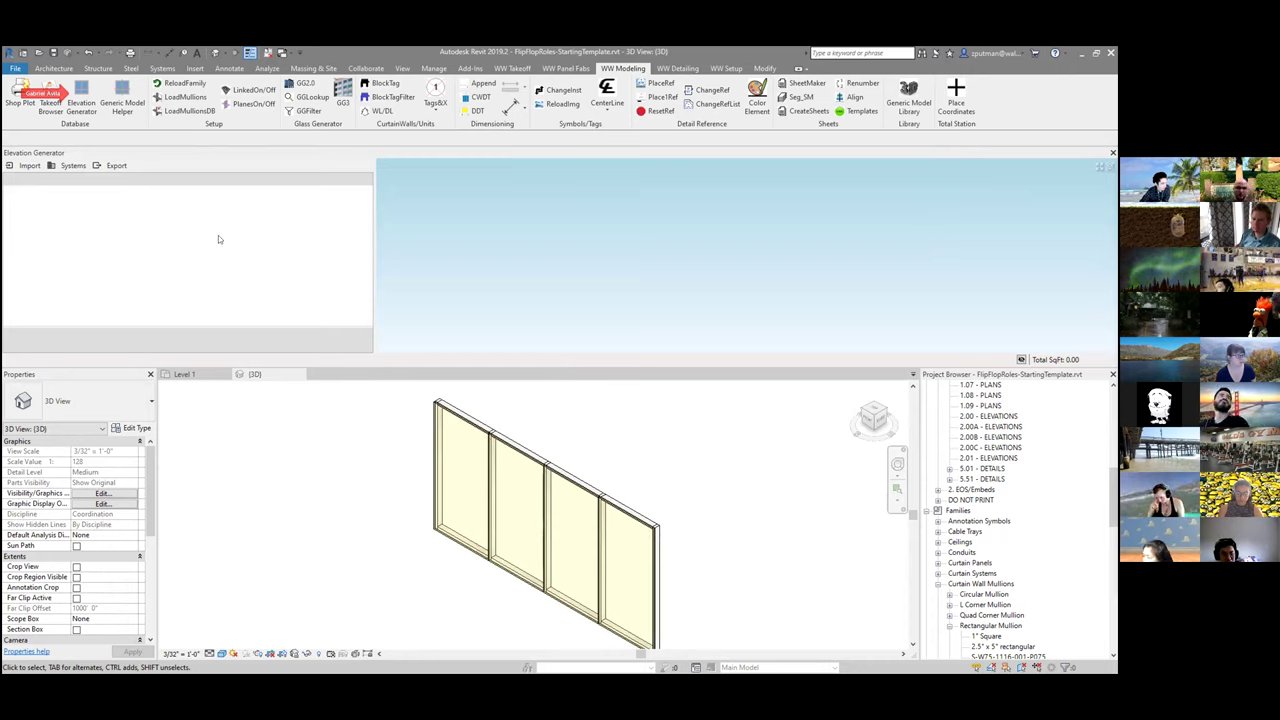
# Step: Import the mullion resources and curtain systems into the Elevation Generator
pyautogui.click(29, 166)
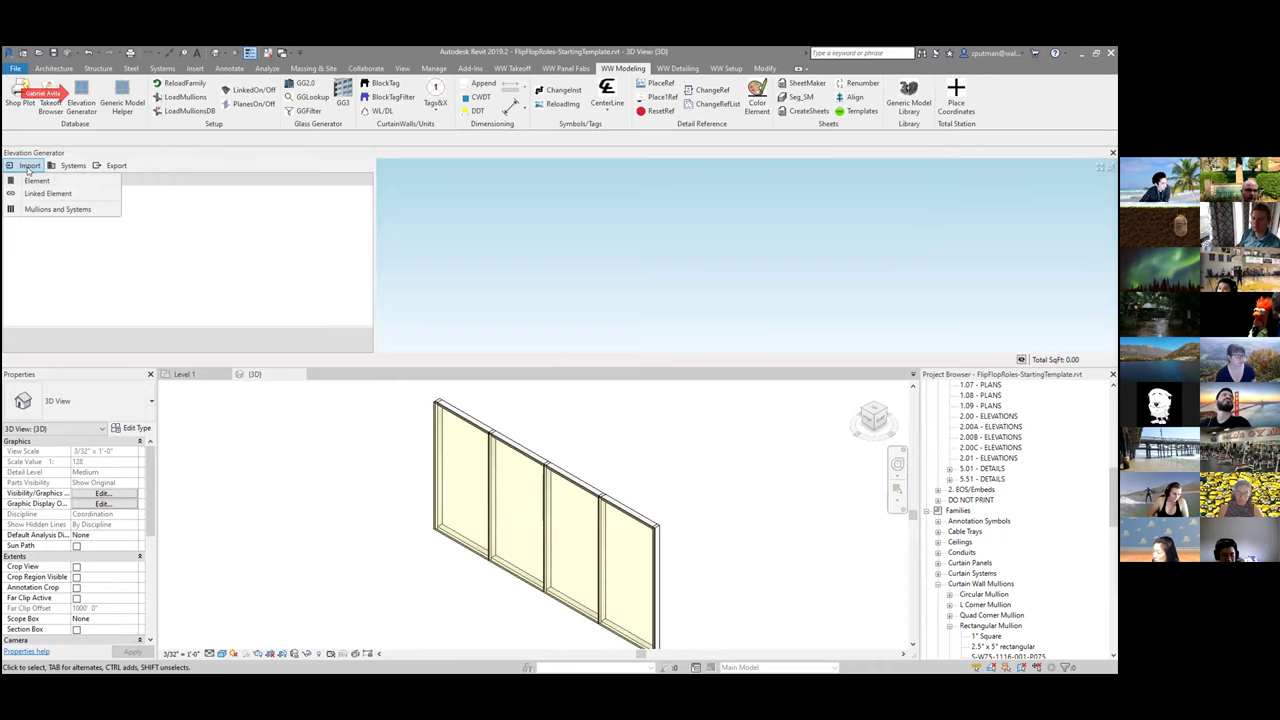
pyautogui.click(62, 210)
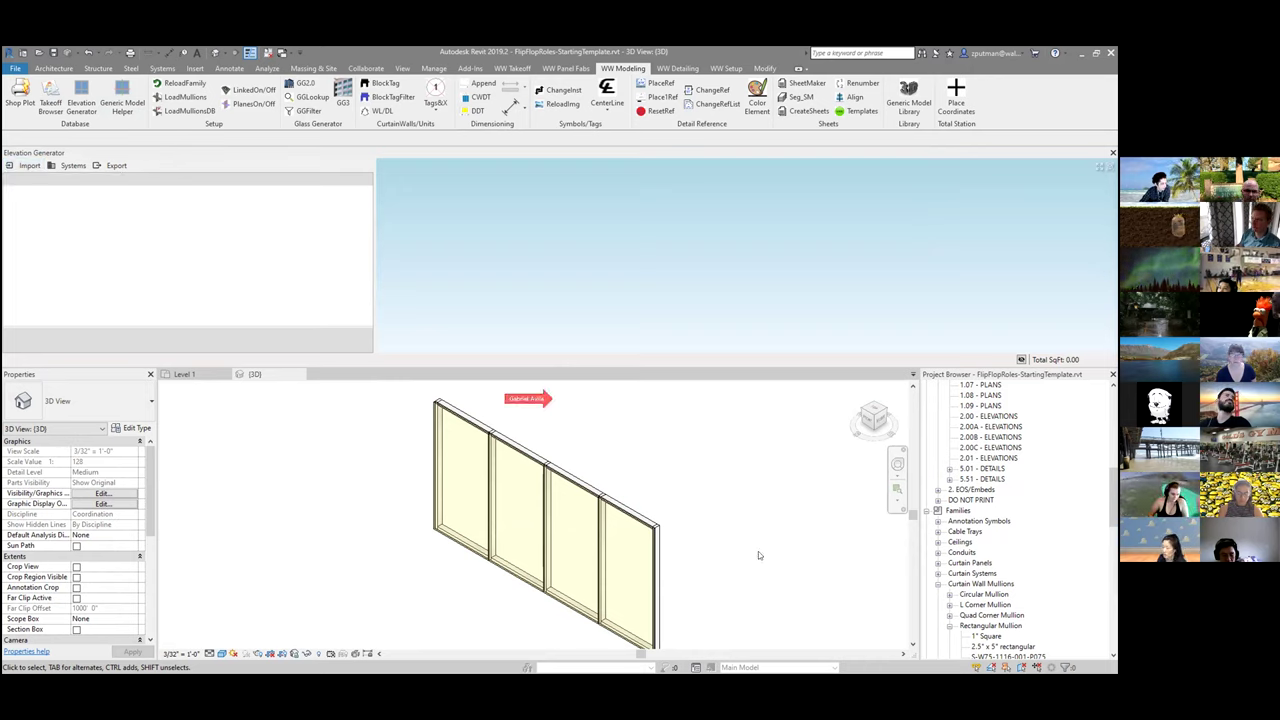
pyautogui.scroll(-3, 998, 612)
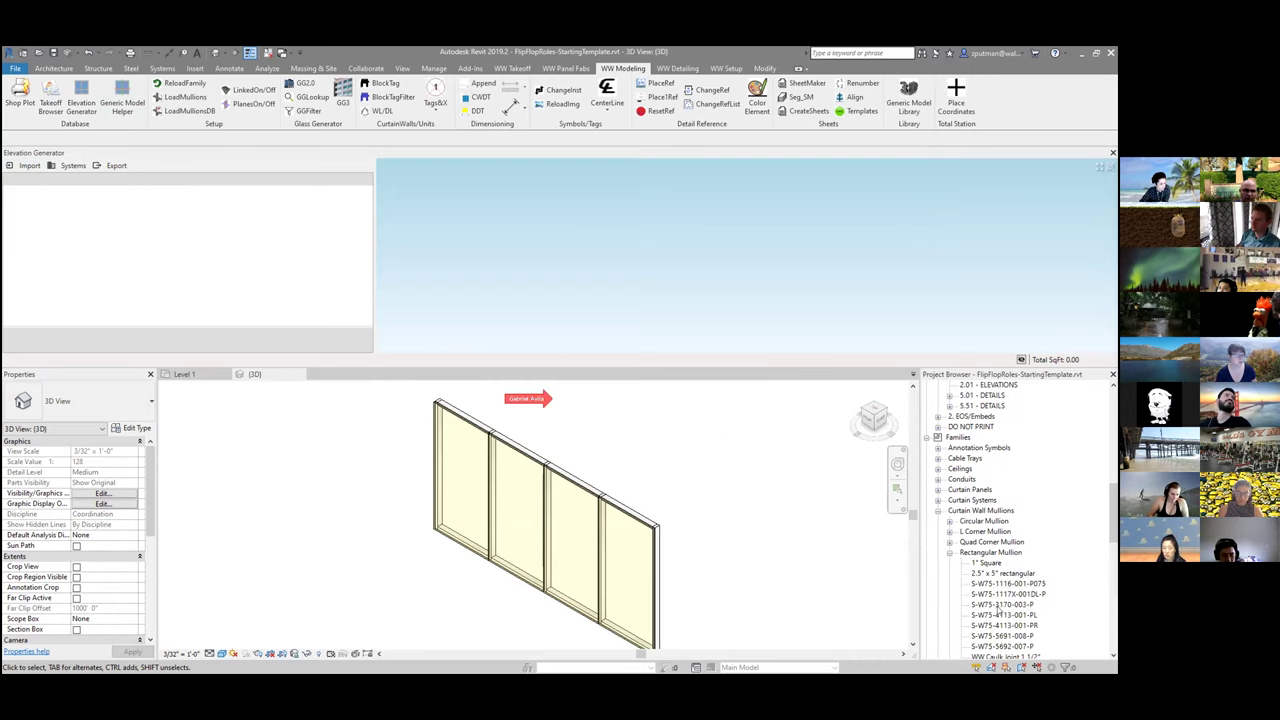
pyautogui.click(936, 438)
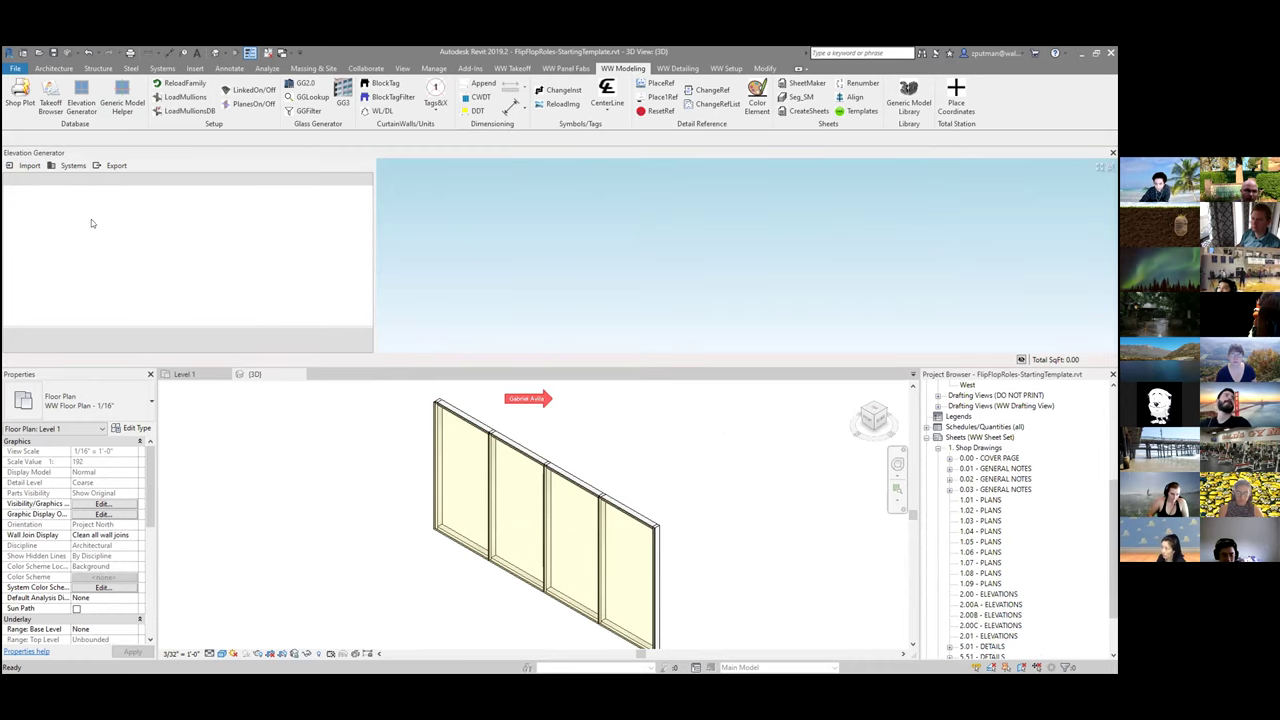
# Step: Import the curtain wall as a single element picked from the 3D view, totalling 200.00 sq ft
pyautogui.click(28, 166)
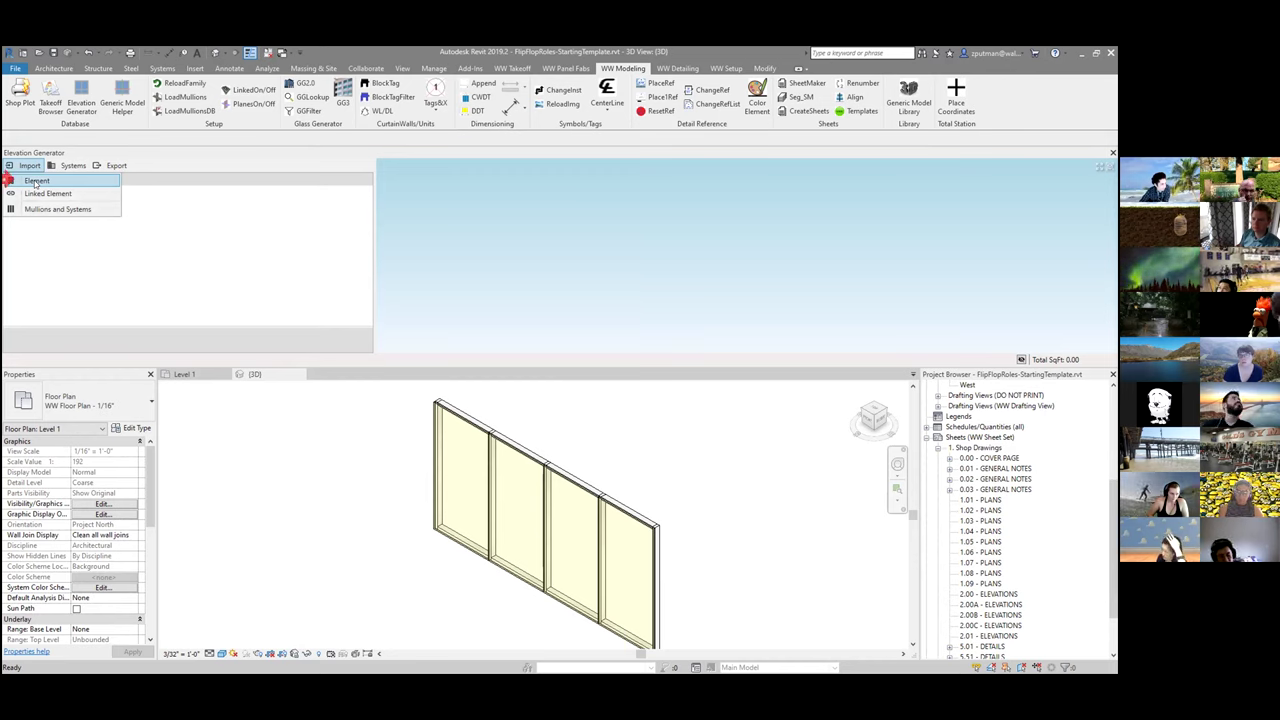
pyautogui.click(36, 181)
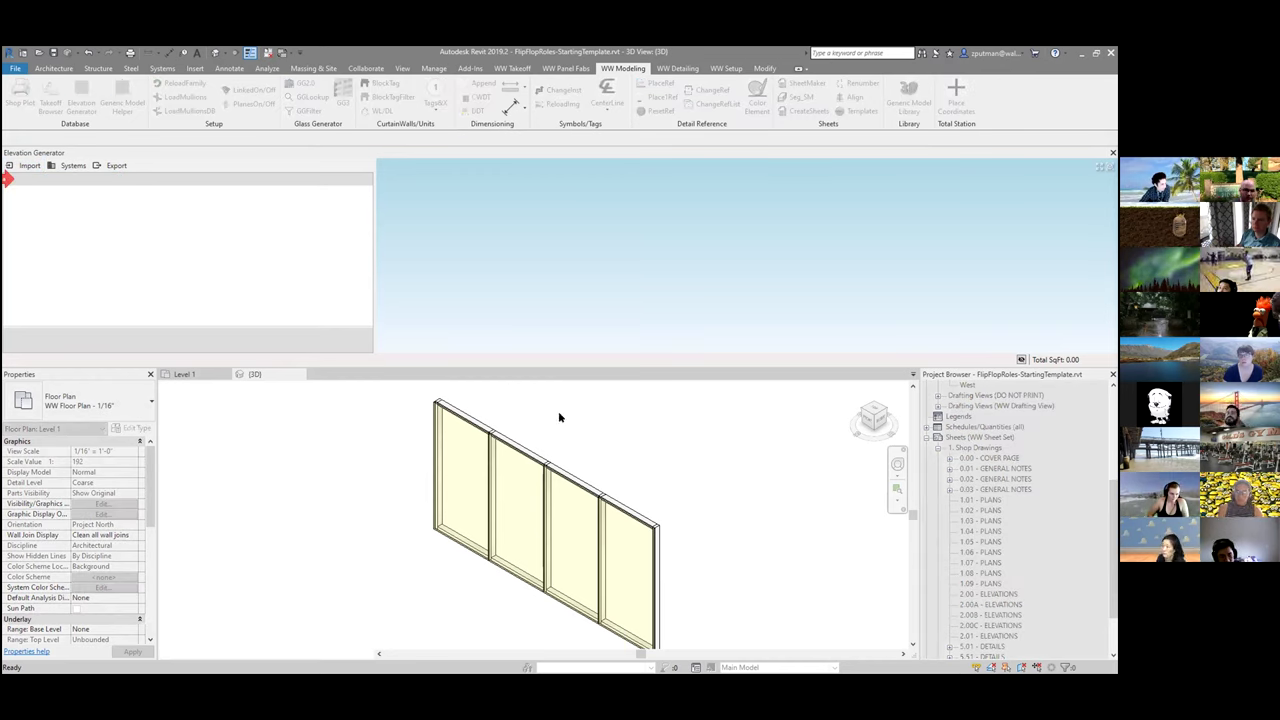
pyautogui.moveTo(677, 437); pyautogui.dragTo(738, 426, button='middle')
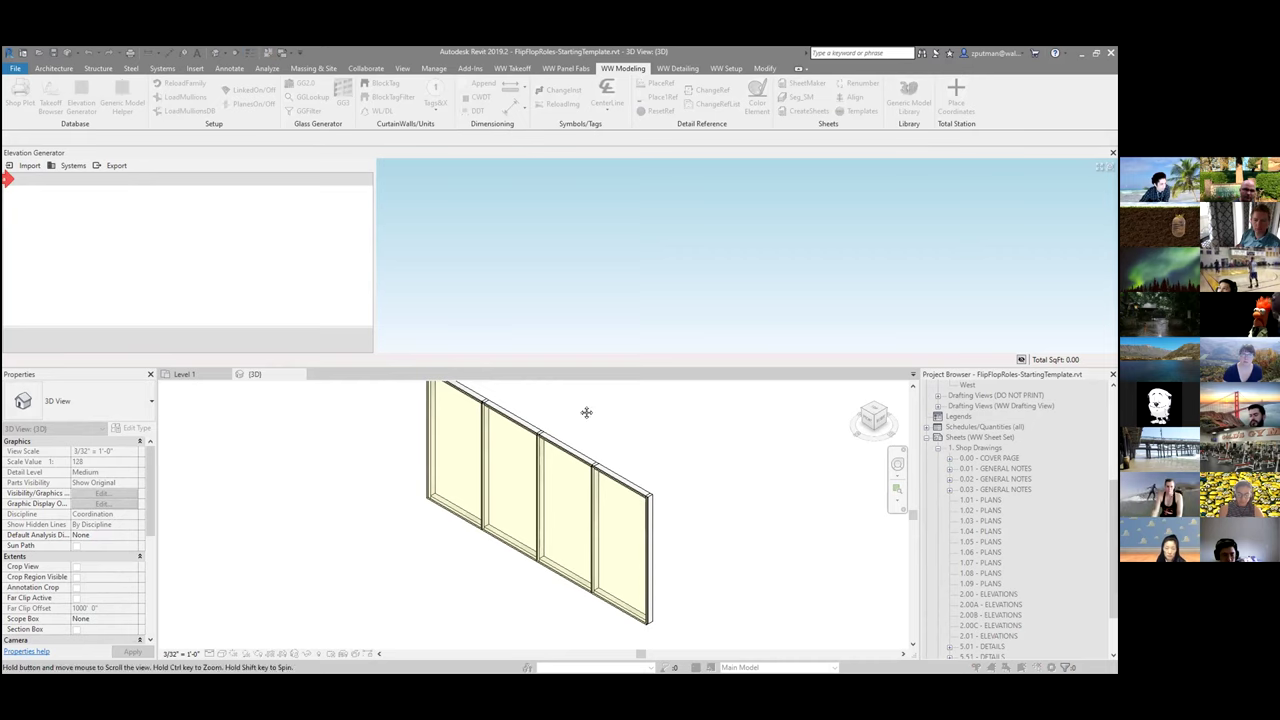
pyautogui.moveTo(586, 411); pyautogui.dragTo(614, 411, button='middle')
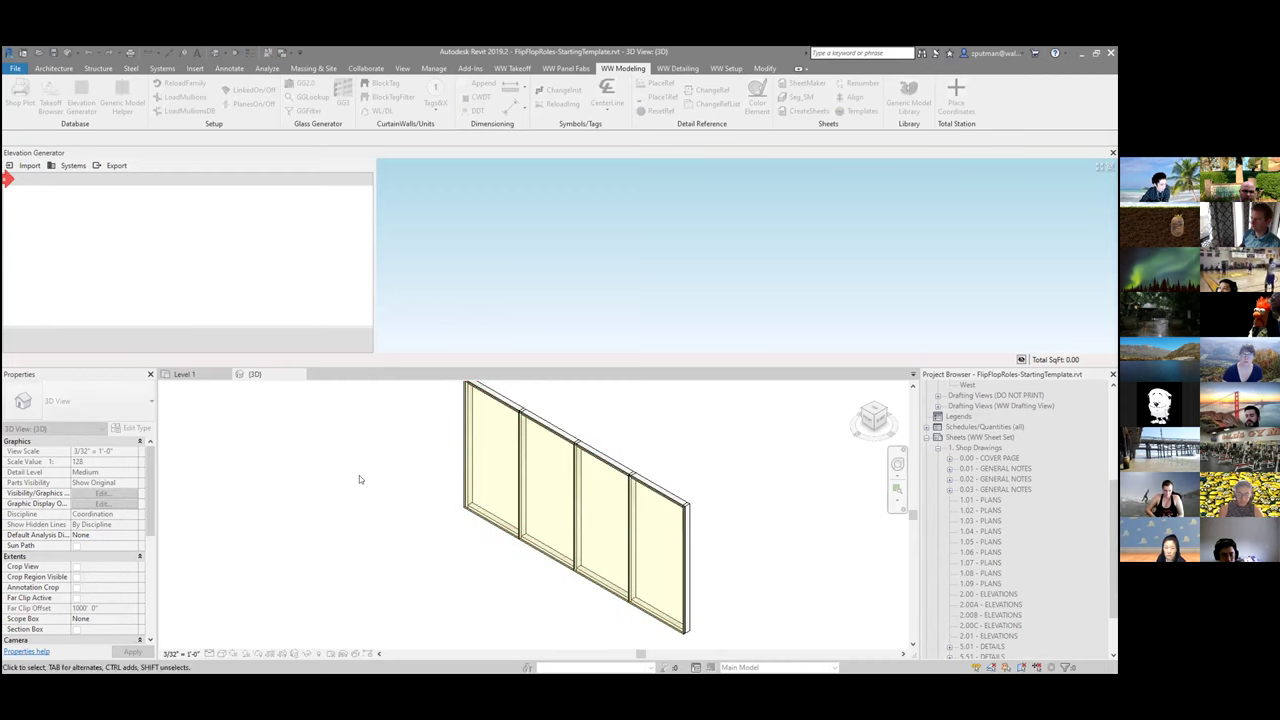
pyautogui.click(250, 324)
pyautogui.click(24, 165)
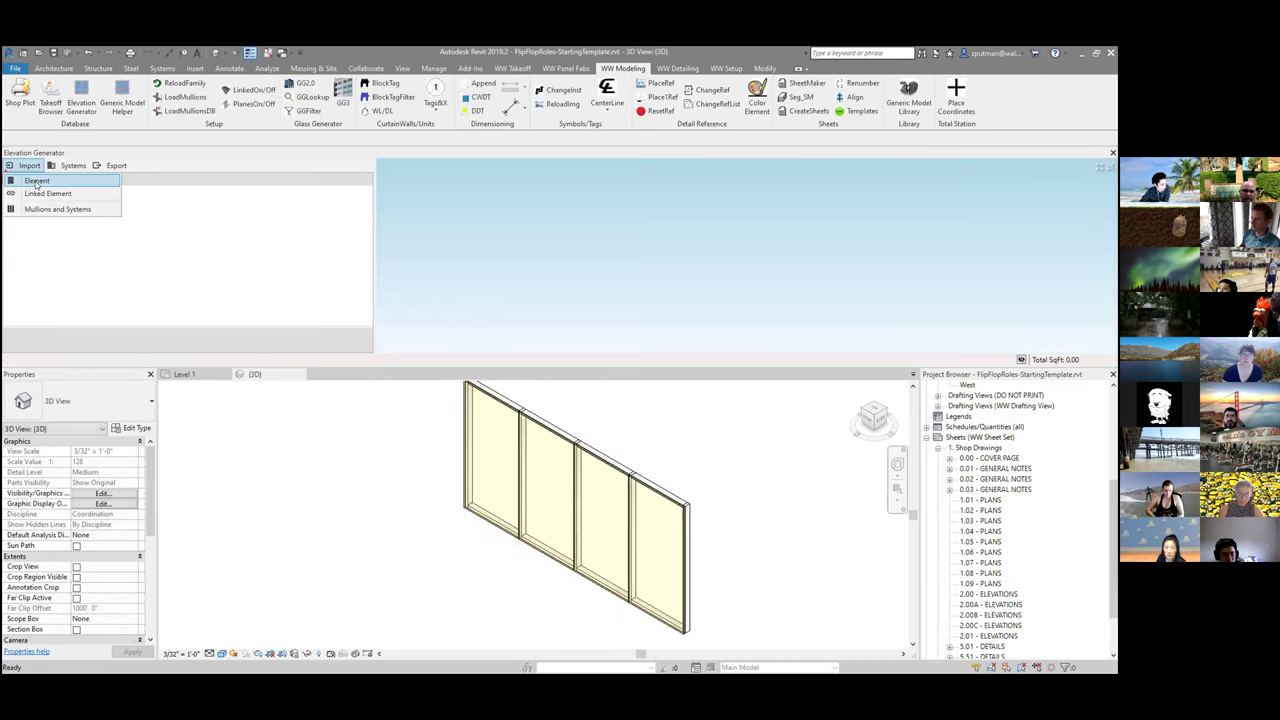
pyautogui.click(36, 181)
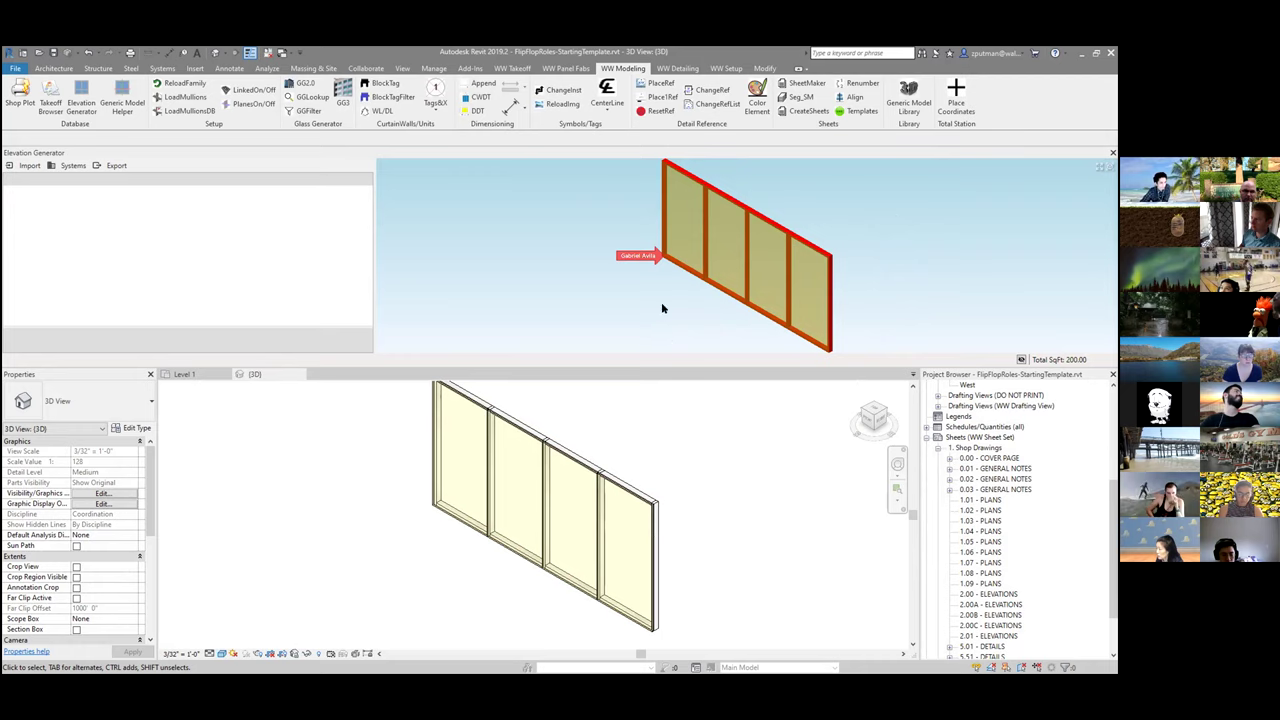
# Step: Pan and orbit the preview wall to face front-on, then zoom to its extents
pyautogui.scroll(-2, 676, 294)
pyautogui.scroll(2, 702, 300)
pyautogui.moveTo(684, 306); pyautogui.dragTo(644, 299, button='middle')
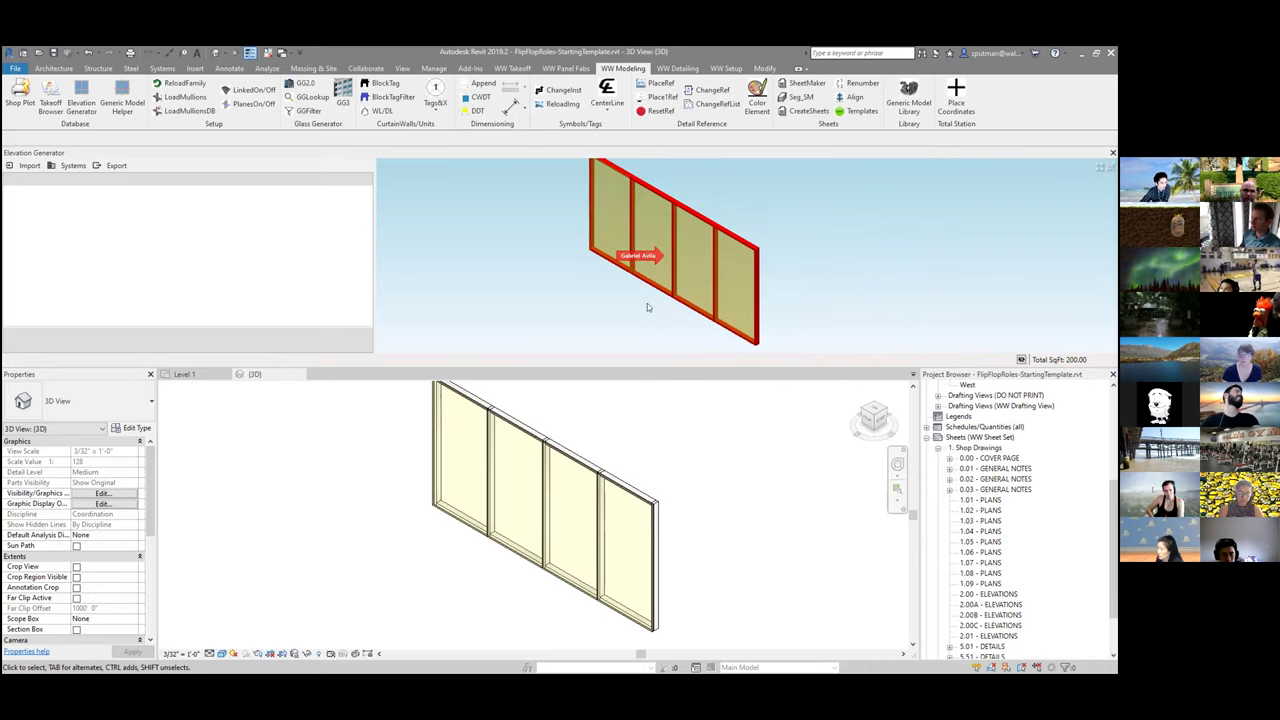
pyautogui.scroll(-3, 647, 303)
pyautogui.scroll(3, 647, 303)
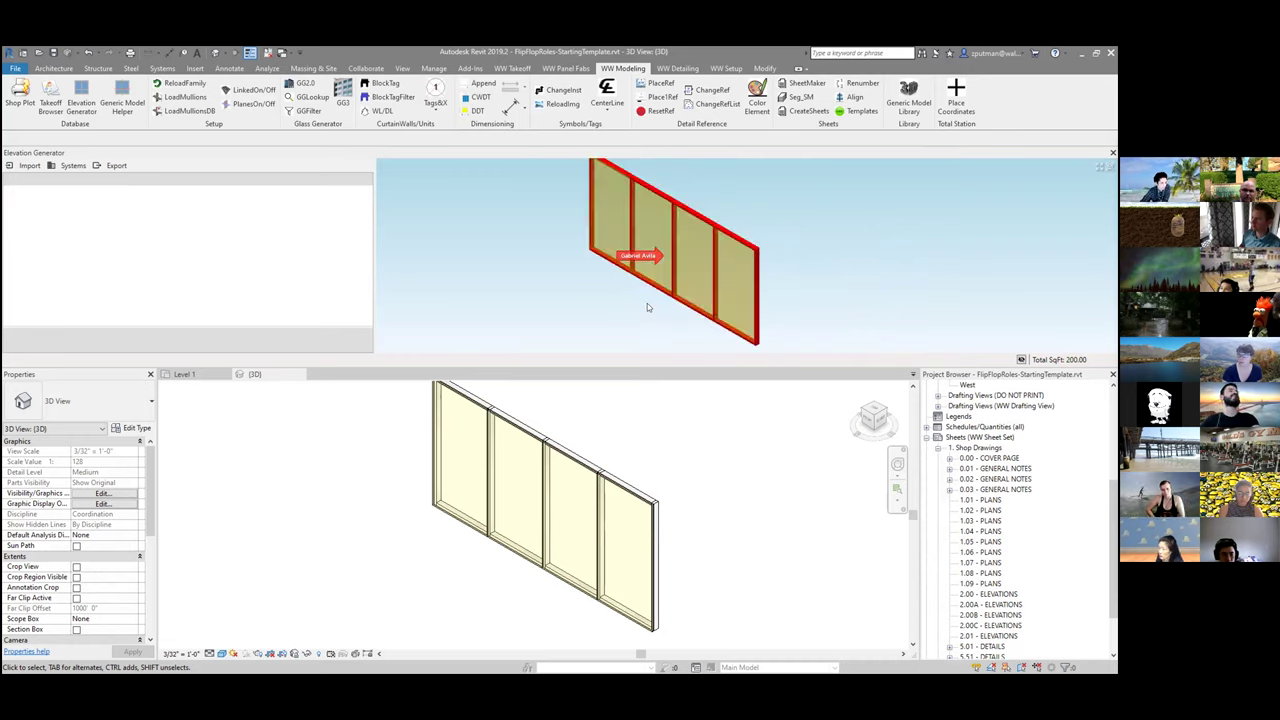
pyautogui.moveTo(645, 294)
pyautogui.mouseDown(button='middle')
pyautogui.moveTo(610, 300)
pyautogui.moveTo(631, 288)
pyautogui.moveTo(637, 302)
pyautogui.mouseUp(button='middle')
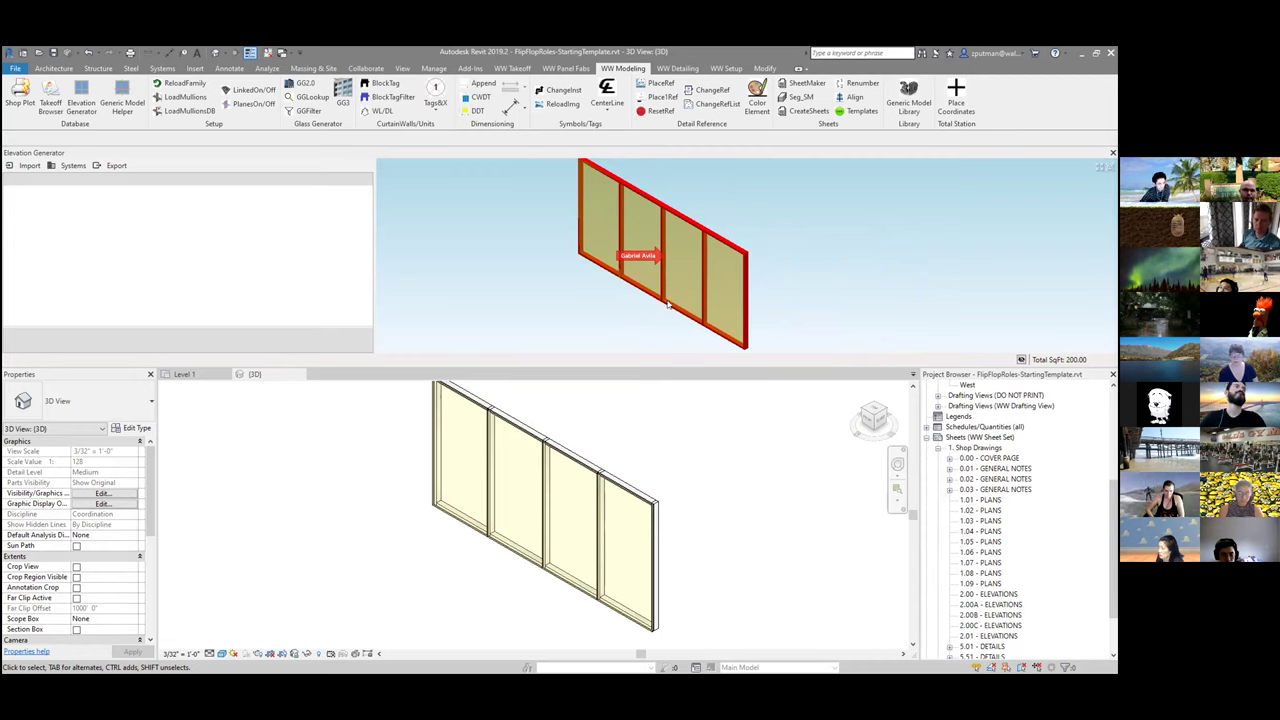
pyautogui.moveTo(669, 300); pyautogui.dragTo(679, 446, button='right')
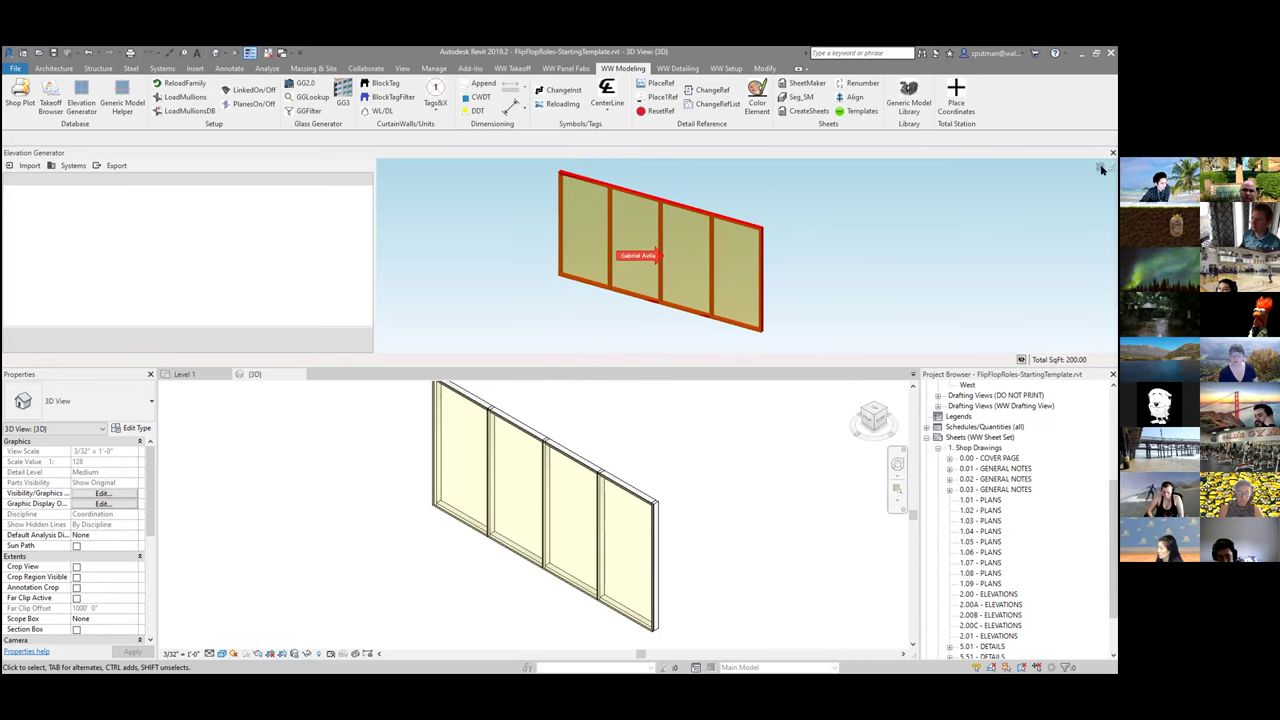
pyautogui.scroll(-5, 790, 252)
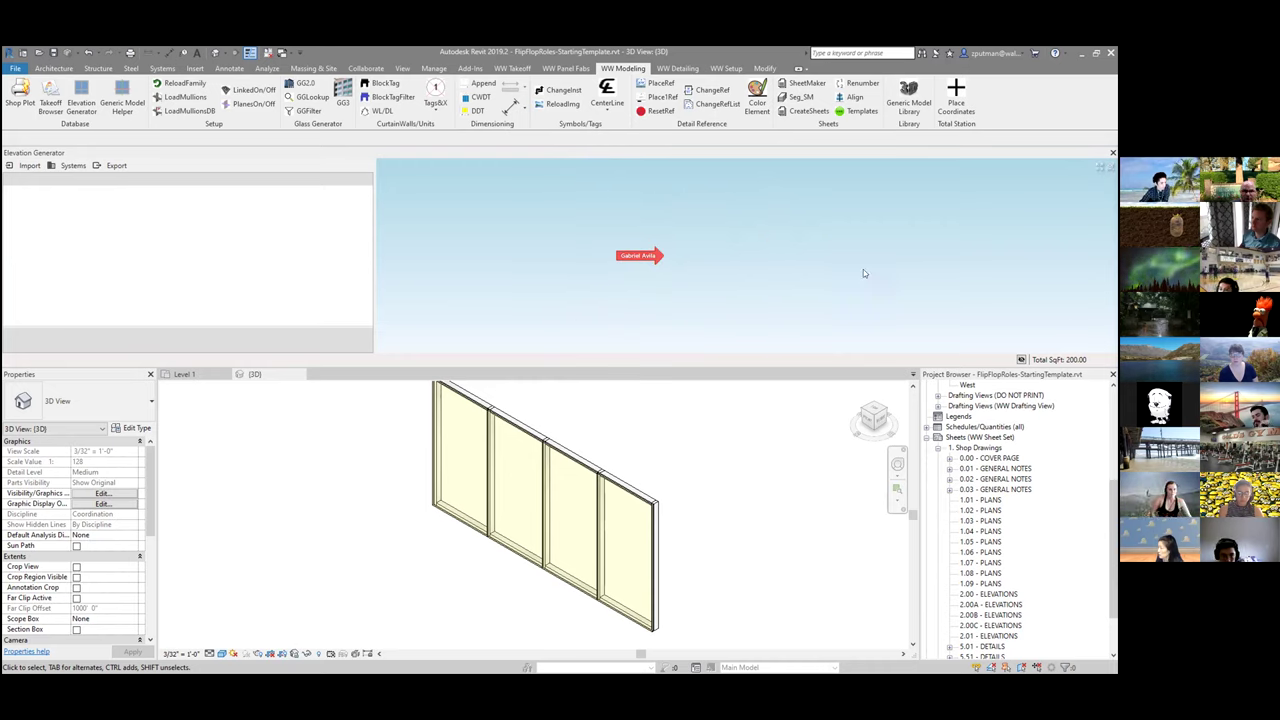
pyautogui.click(1098, 168)
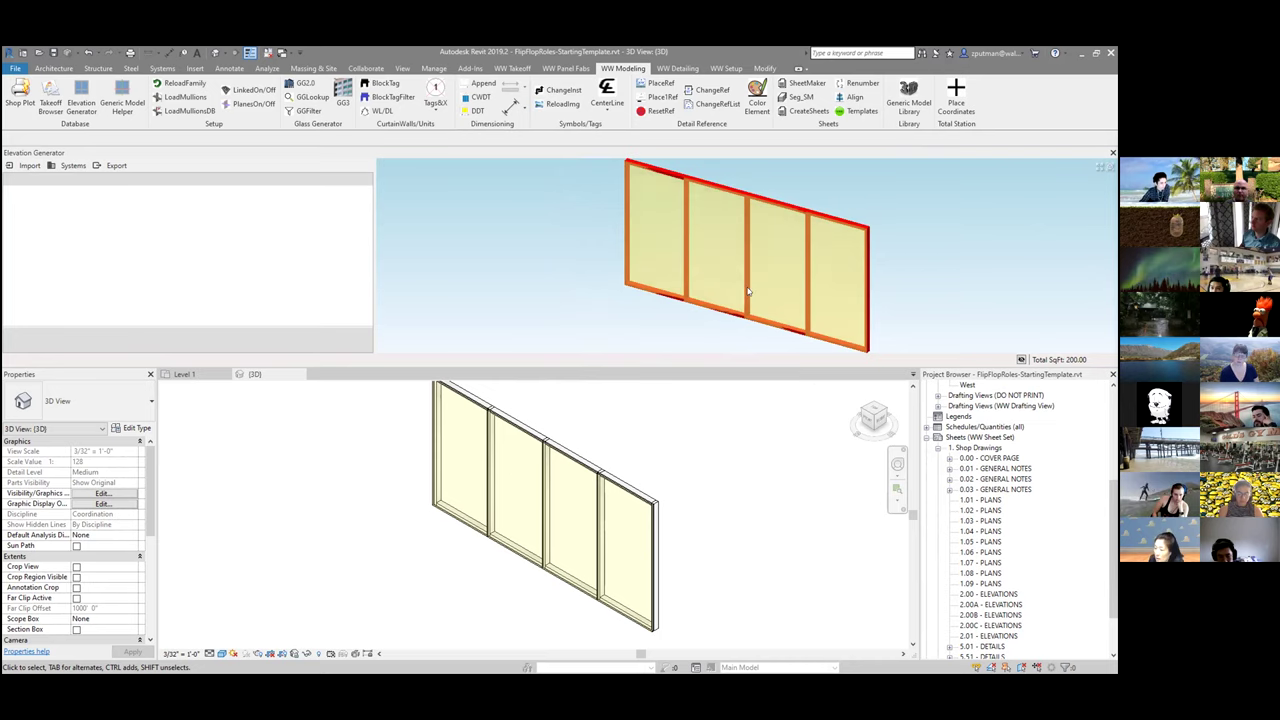
# Step: Turn the 3D view to the FRONT ViewCube face, match the preview to it, and centre the wall
pyautogui.click(1110, 168)
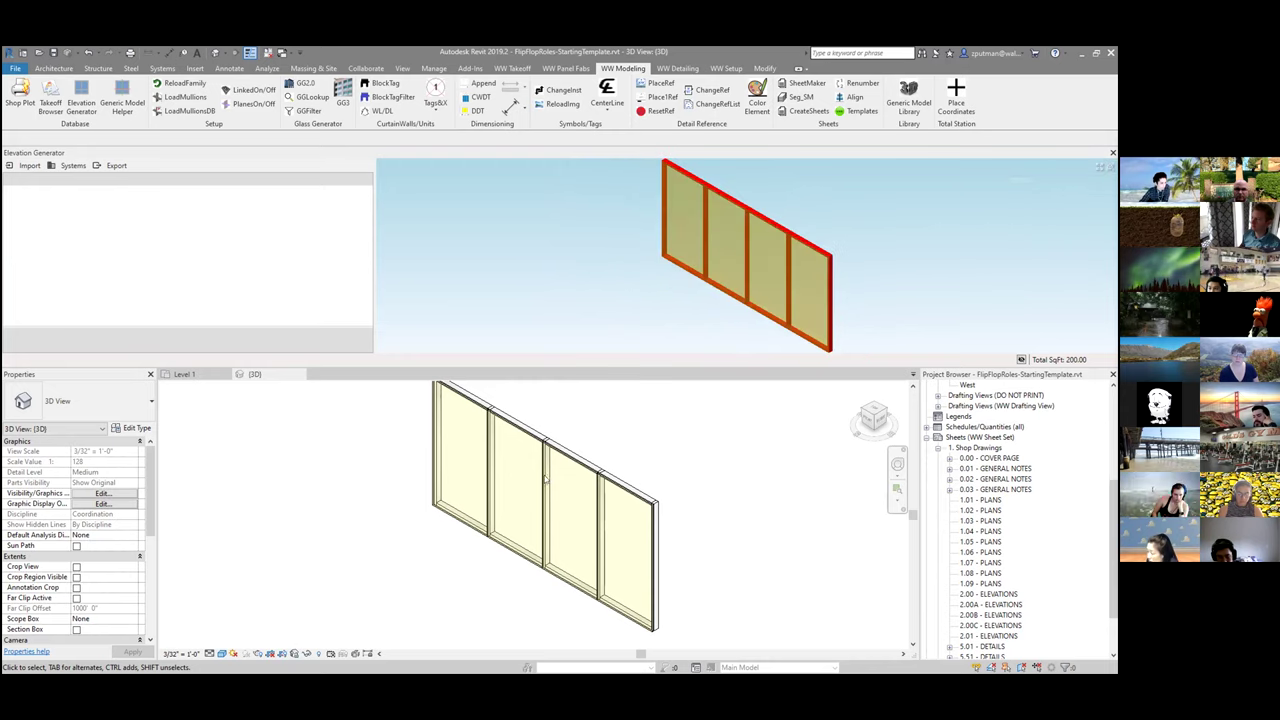
pyautogui.click(869, 423)
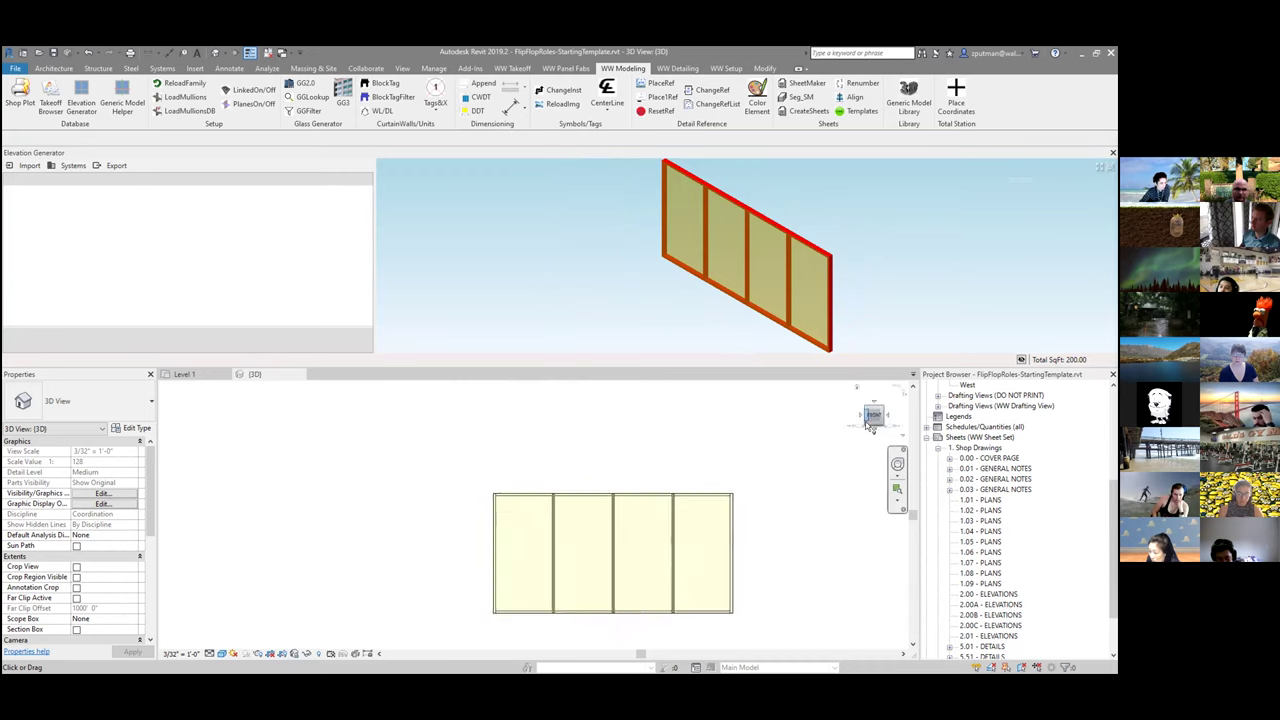
pyautogui.click(1110, 169)
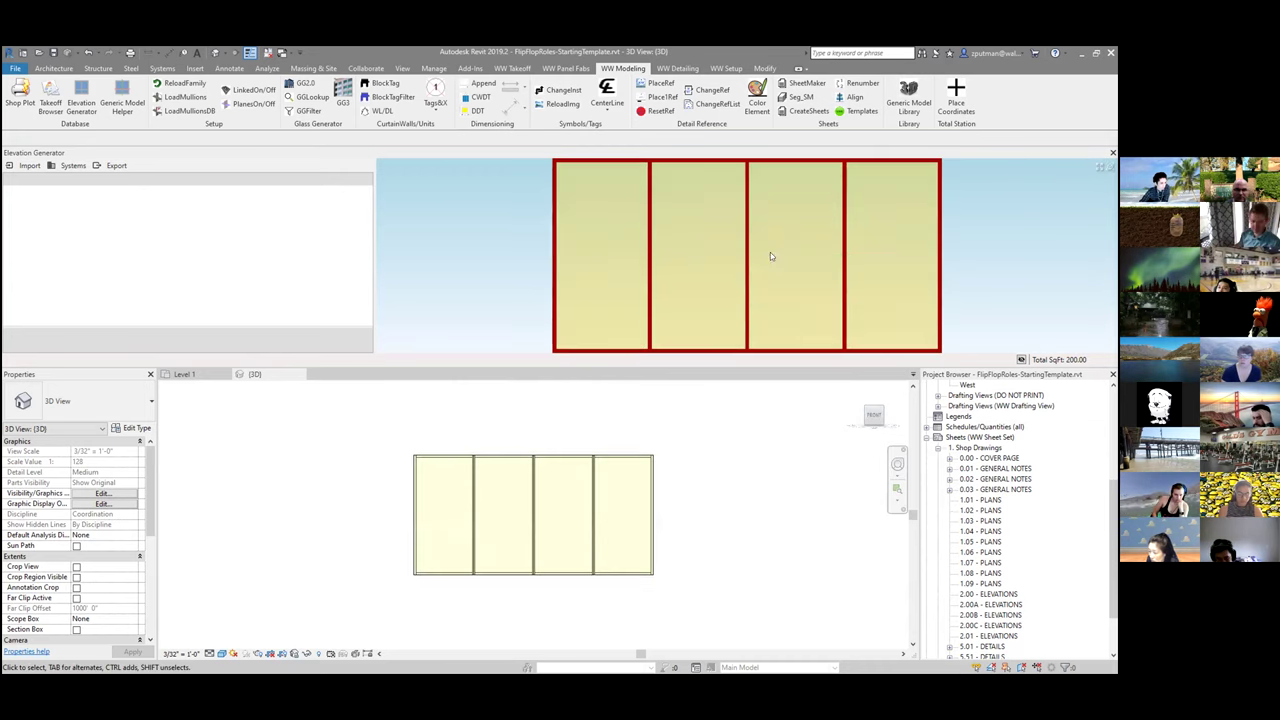
pyautogui.scroll(-5, 779, 281)
pyautogui.moveTo(889, 306); pyautogui.dragTo(832, 294, button='middle')
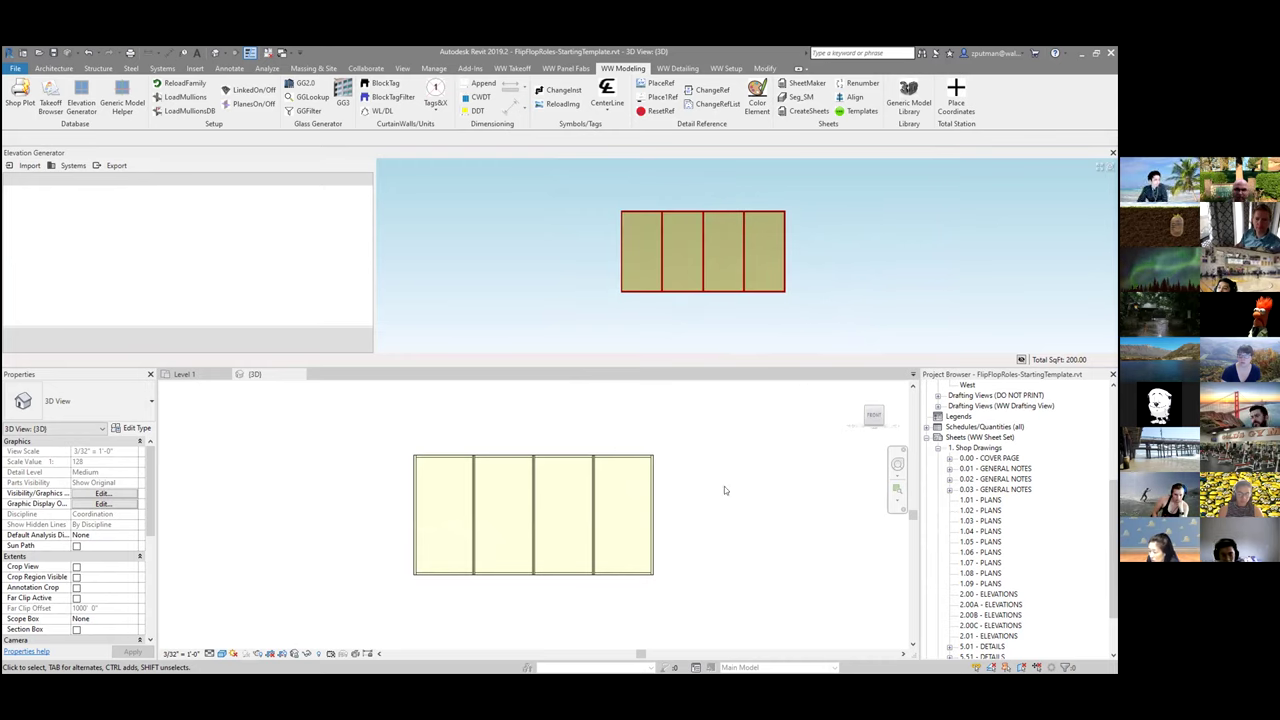
pyautogui.keyDown('shift'); pyautogui.moveTo(690, 450); pyautogui.dragTo(570, 538, button='middle'); pyautogui.keyUp('shift')
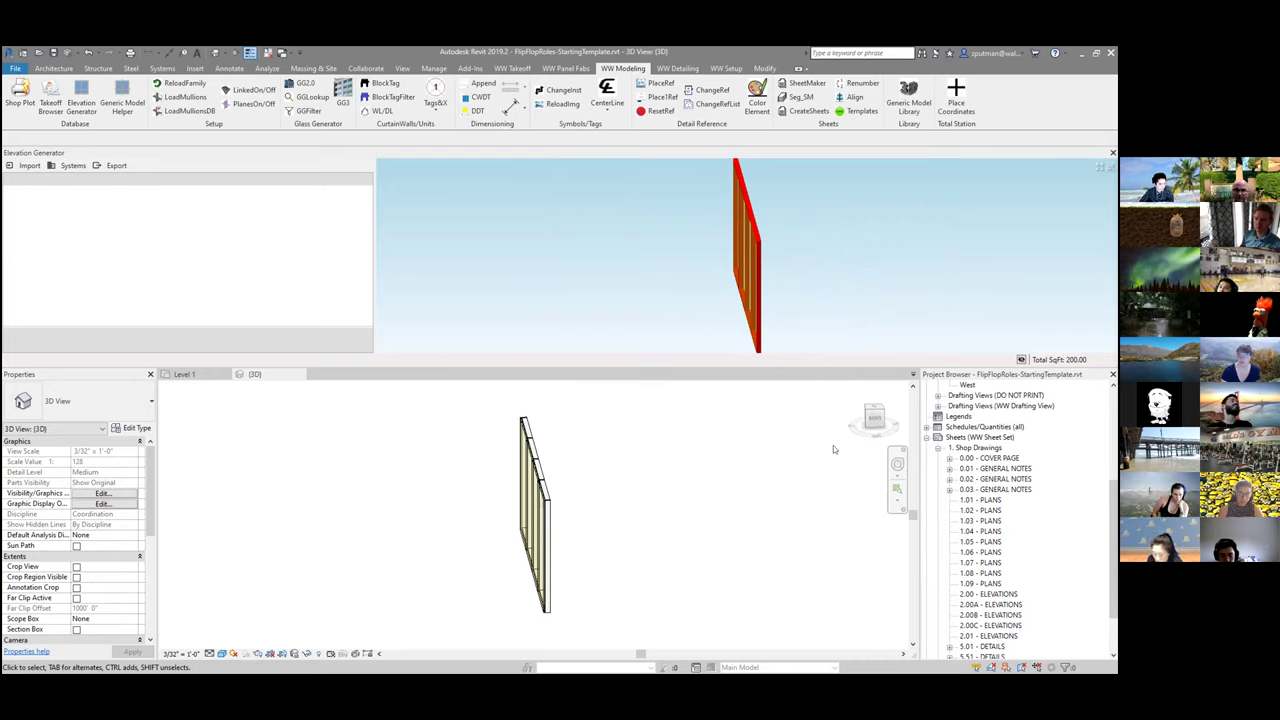
pyautogui.click(866, 418)
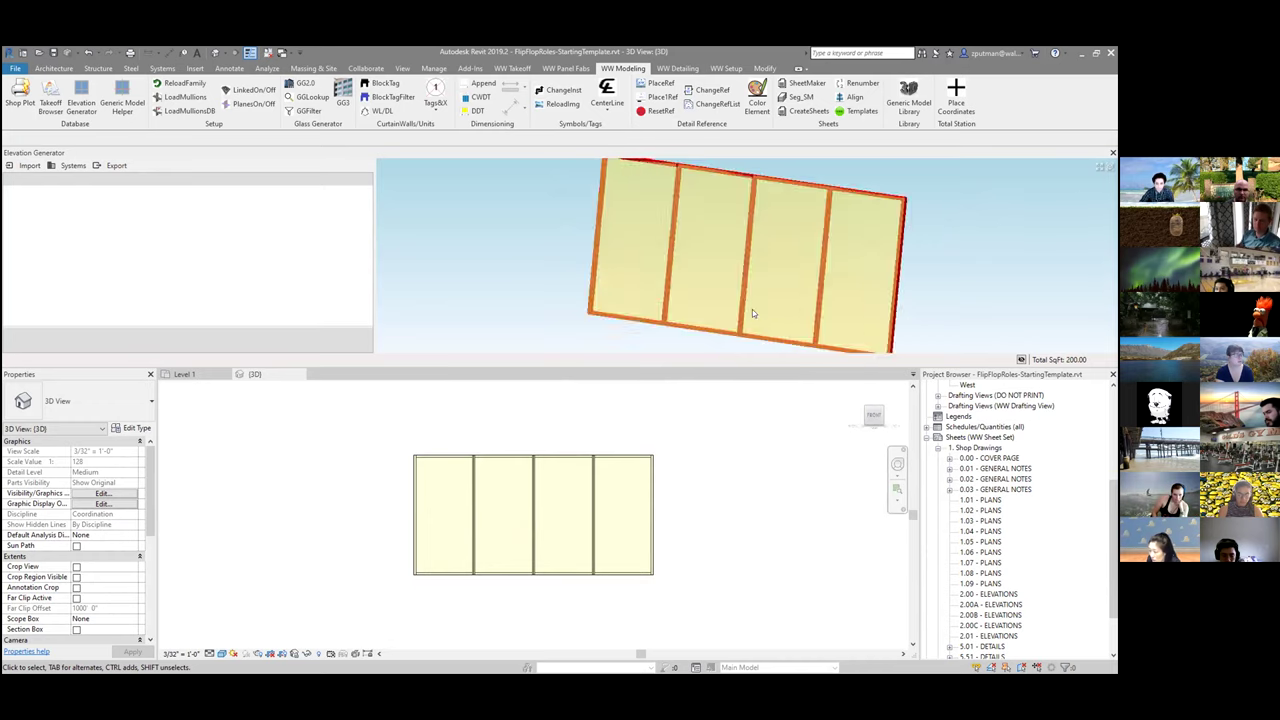
pyautogui.moveTo(994, 277); pyautogui.dragTo(907, 259, button='middle')
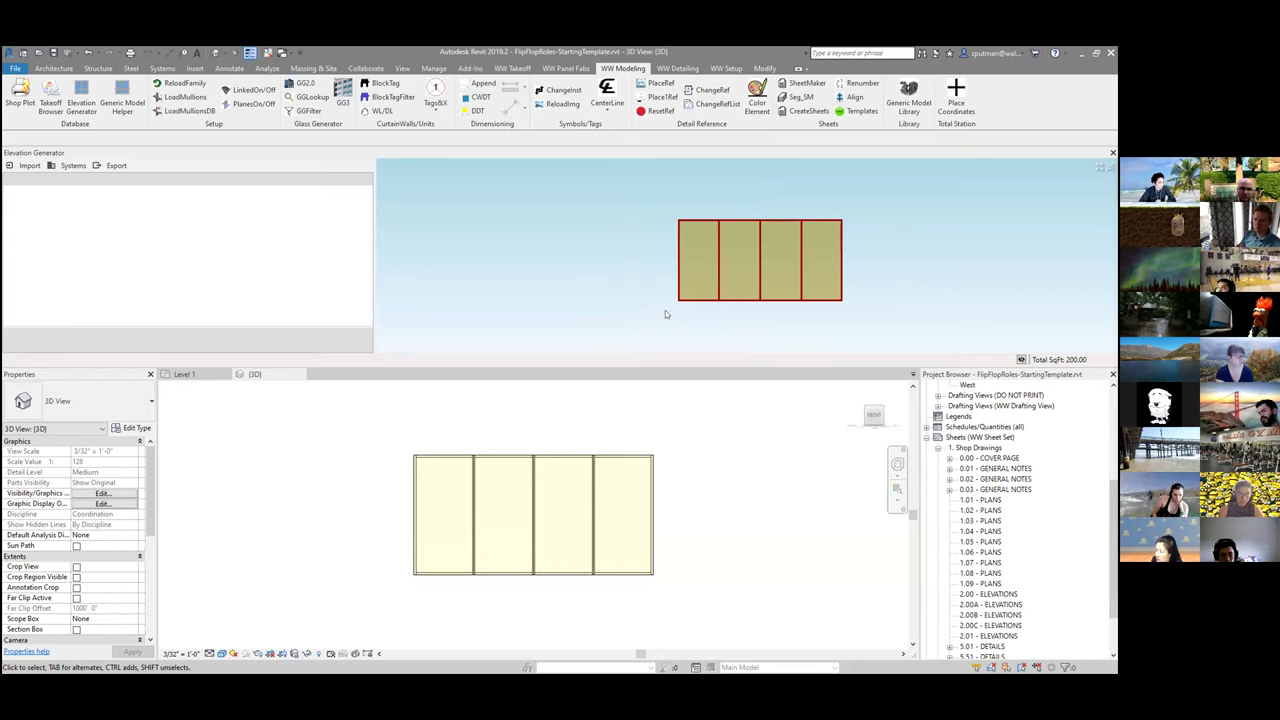
pyautogui.moveTo(663, 312); pyautogui.dragTo(860, 291)
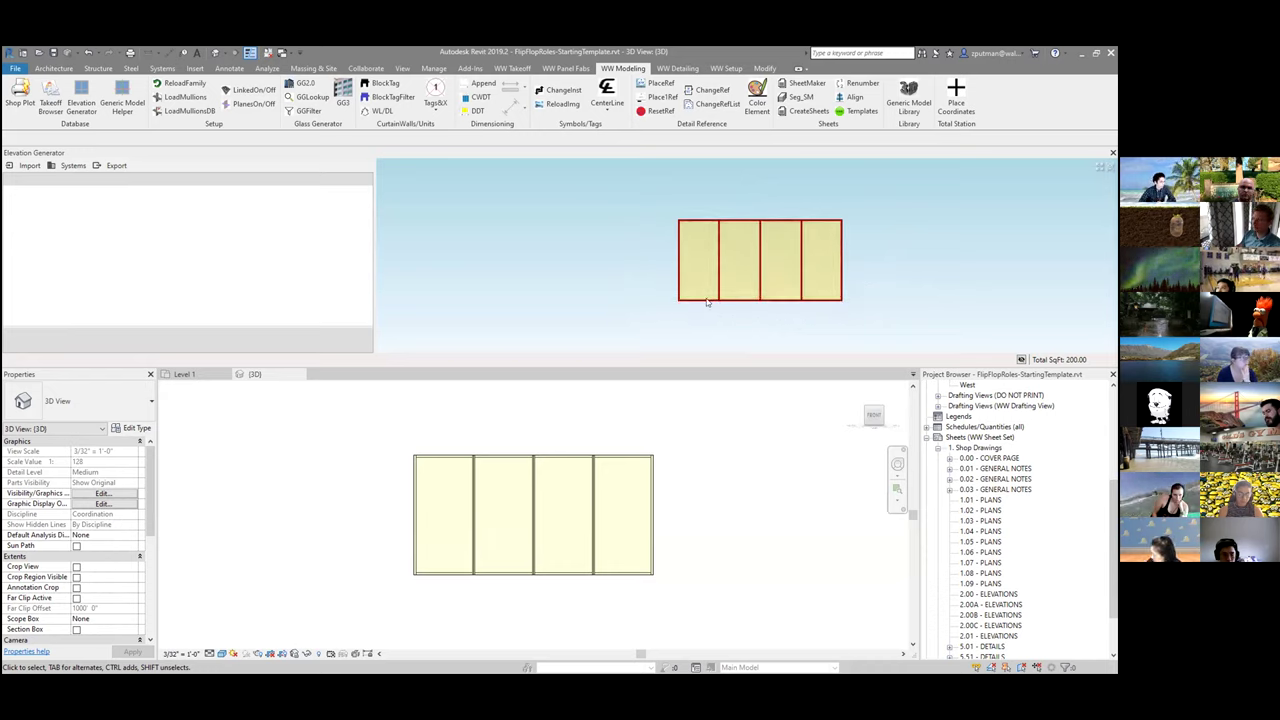
# Step: Deselect the panels and window-select the four bottom 2.5" x 5" sill mullion segments
pyautogui.click(697, 269)
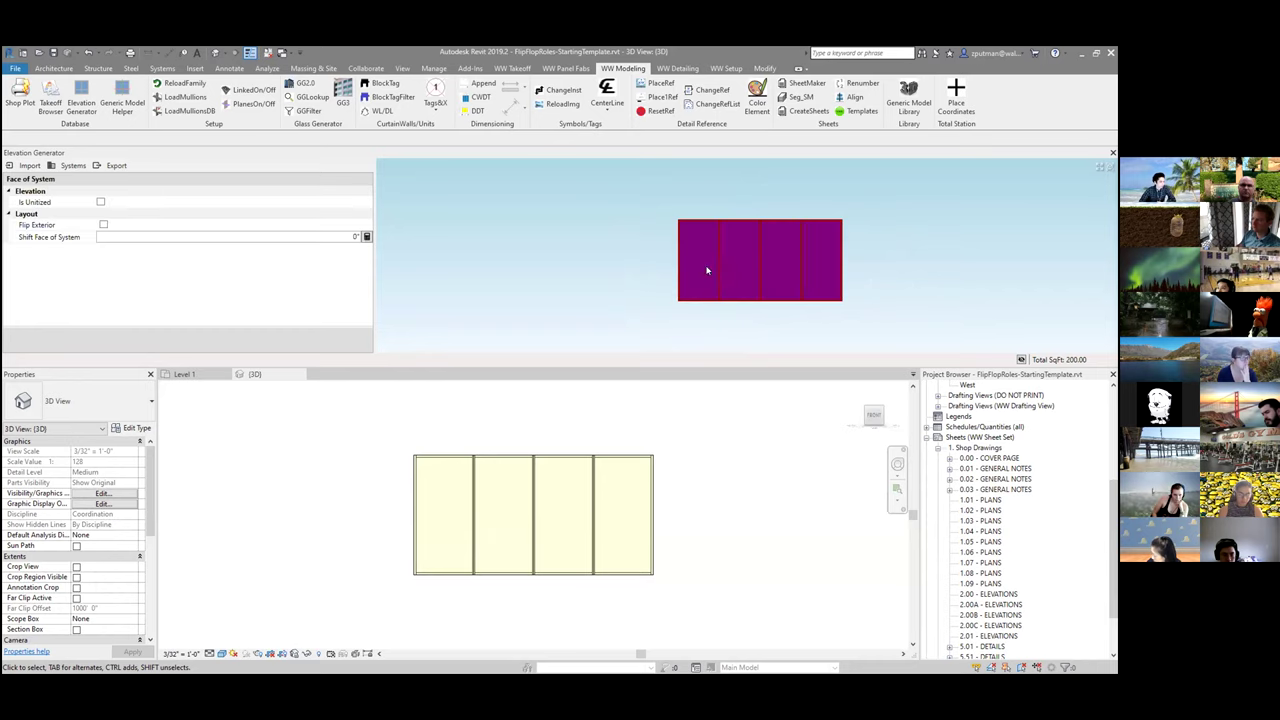
pyautogui.click(623, 317)
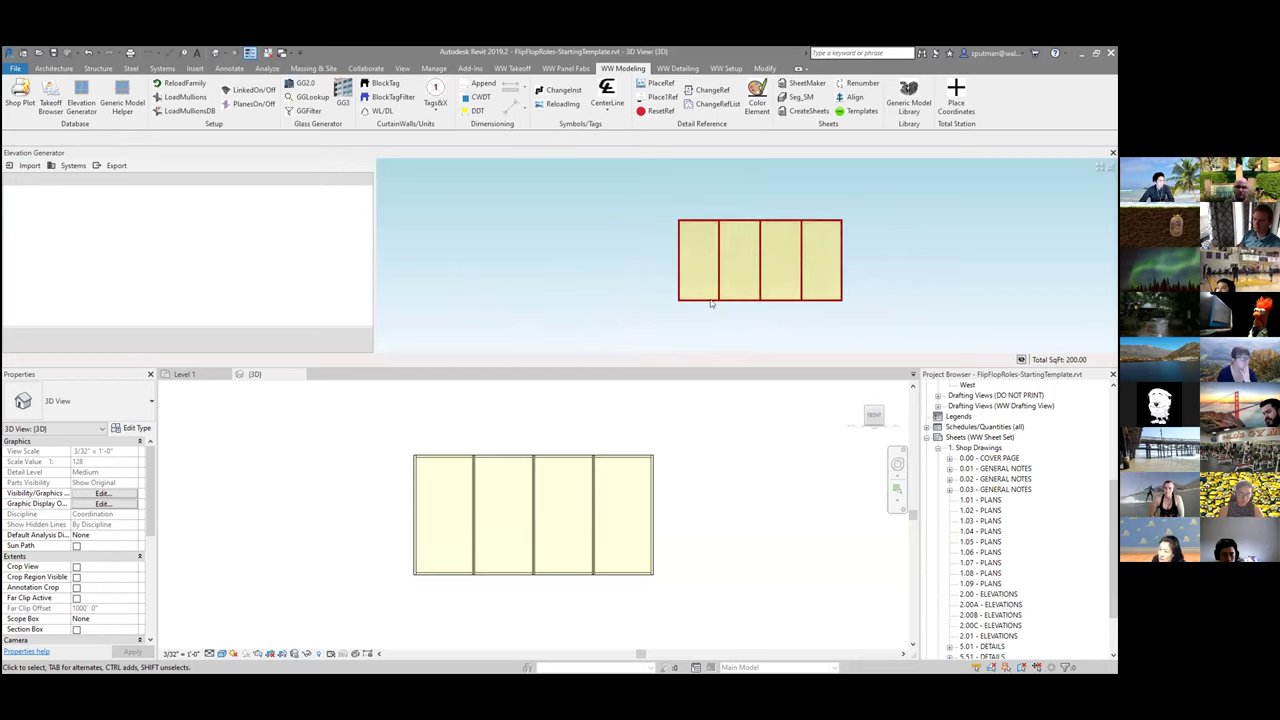
pyautogui.scroll(5, 711, 303)
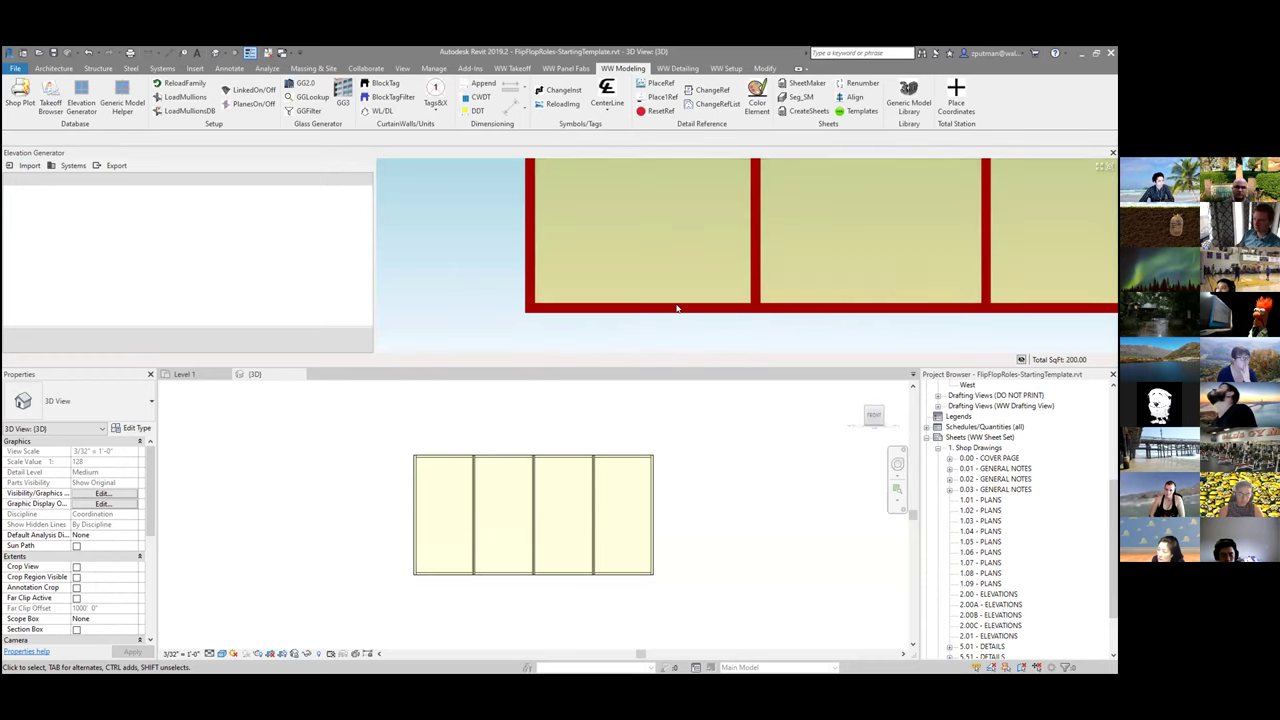
pyautogui.scroll(-5, 668, 313)
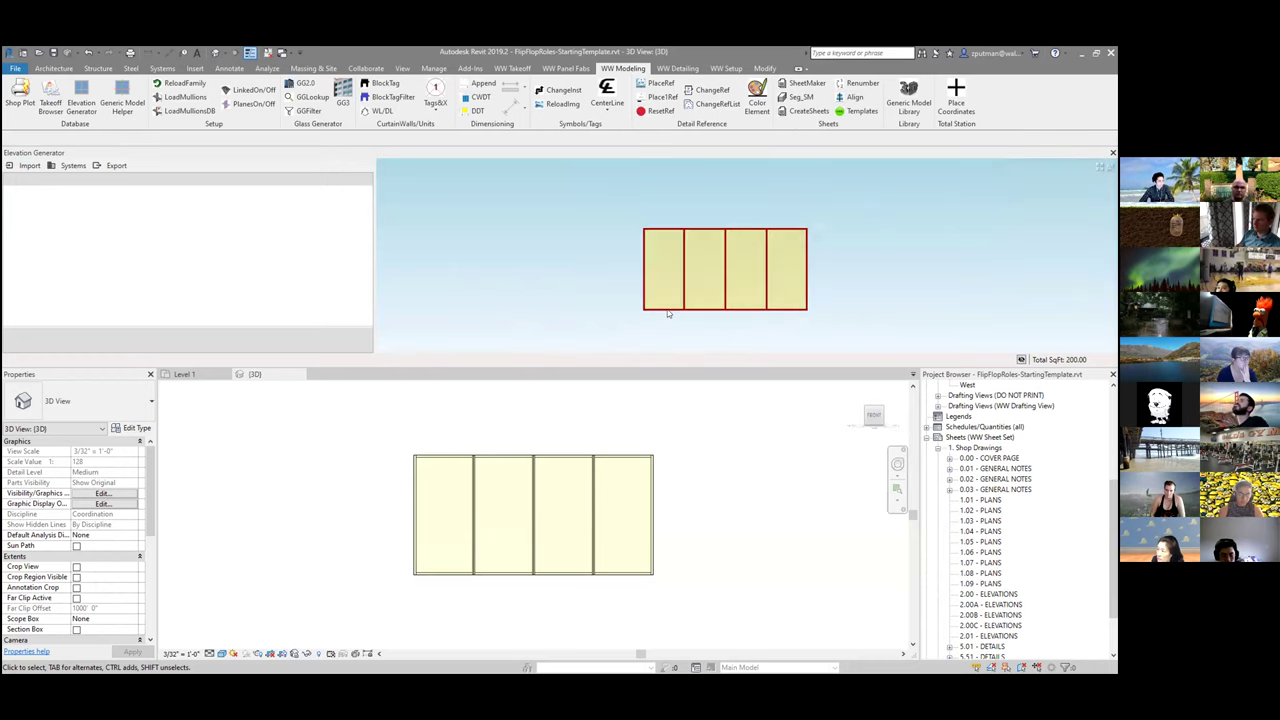
pyautogui.moveTo(626, 316); pyautogui.dragTo(834, 308)
pyautogui.moveTo(618, 337); pyautogui.dragTo(850, 302)
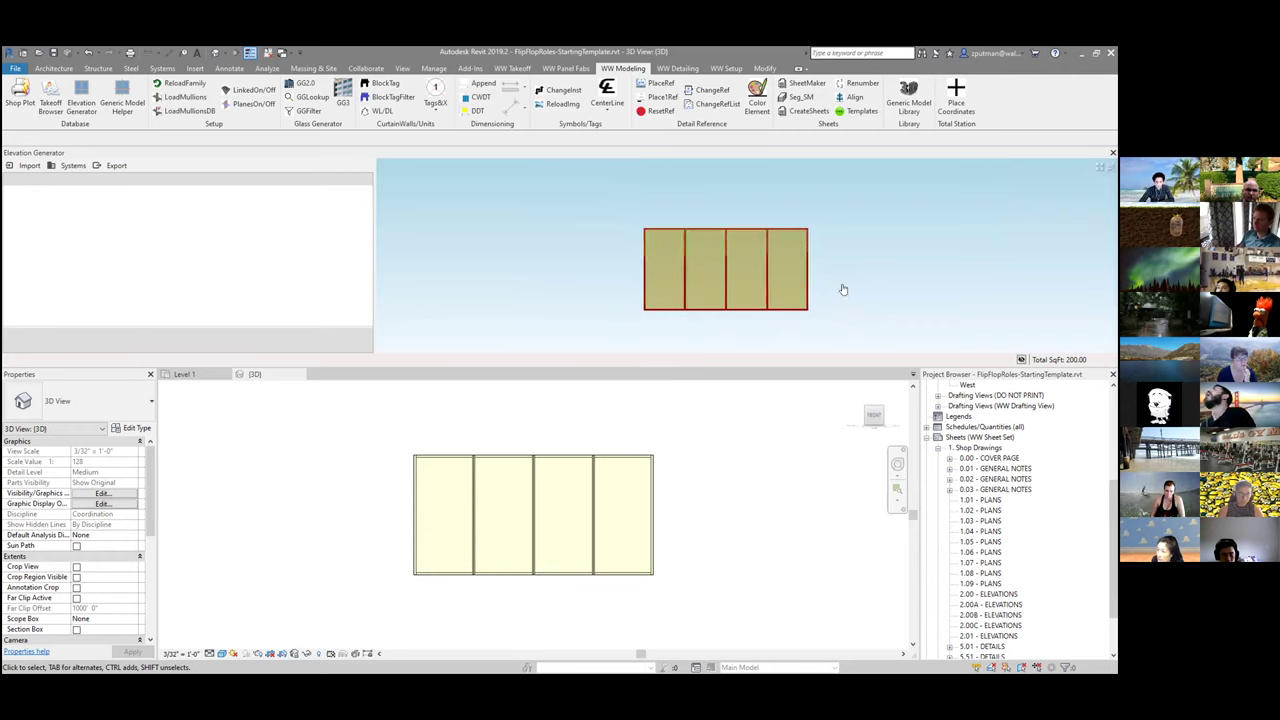
pyautogui.moveTo(621, 319); pyautogui.dragTo(867, 292)
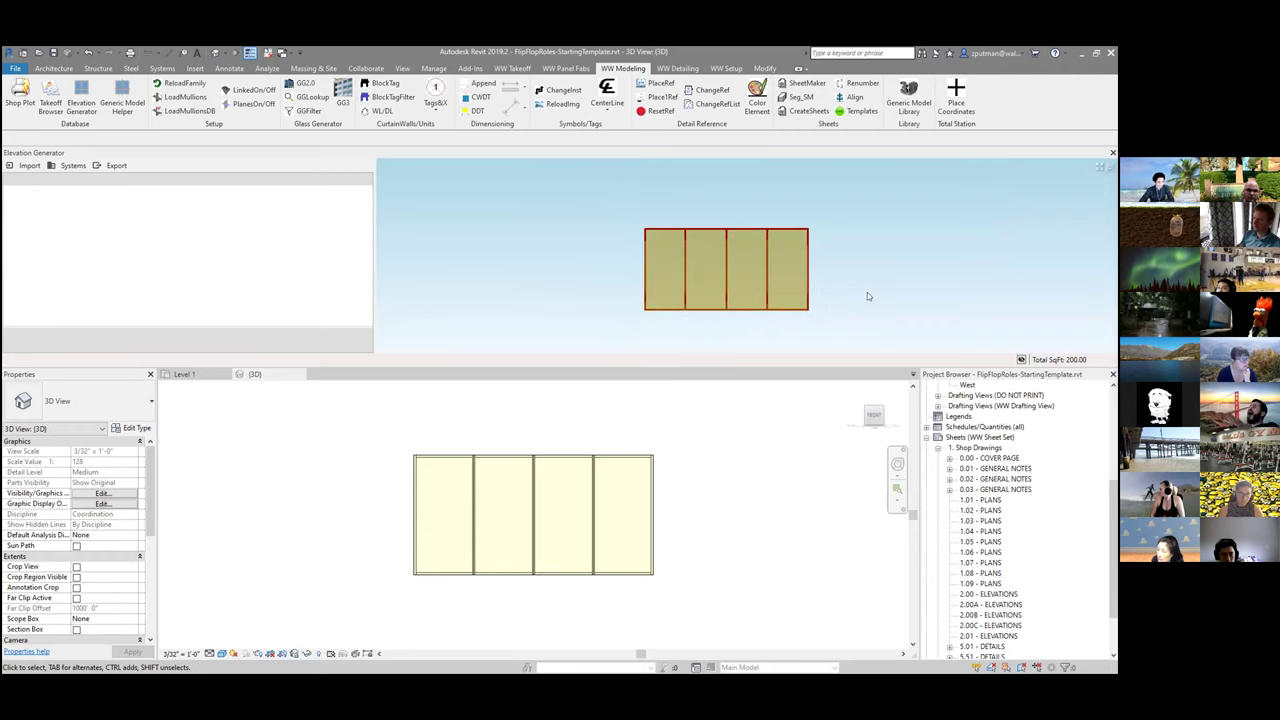
pyautogui.keyDown('shift'); pyautogui.moveTo(862, 282); pyautogui.dragTo(850, 298, button='middle'); pyautogui.keyUp('shift')
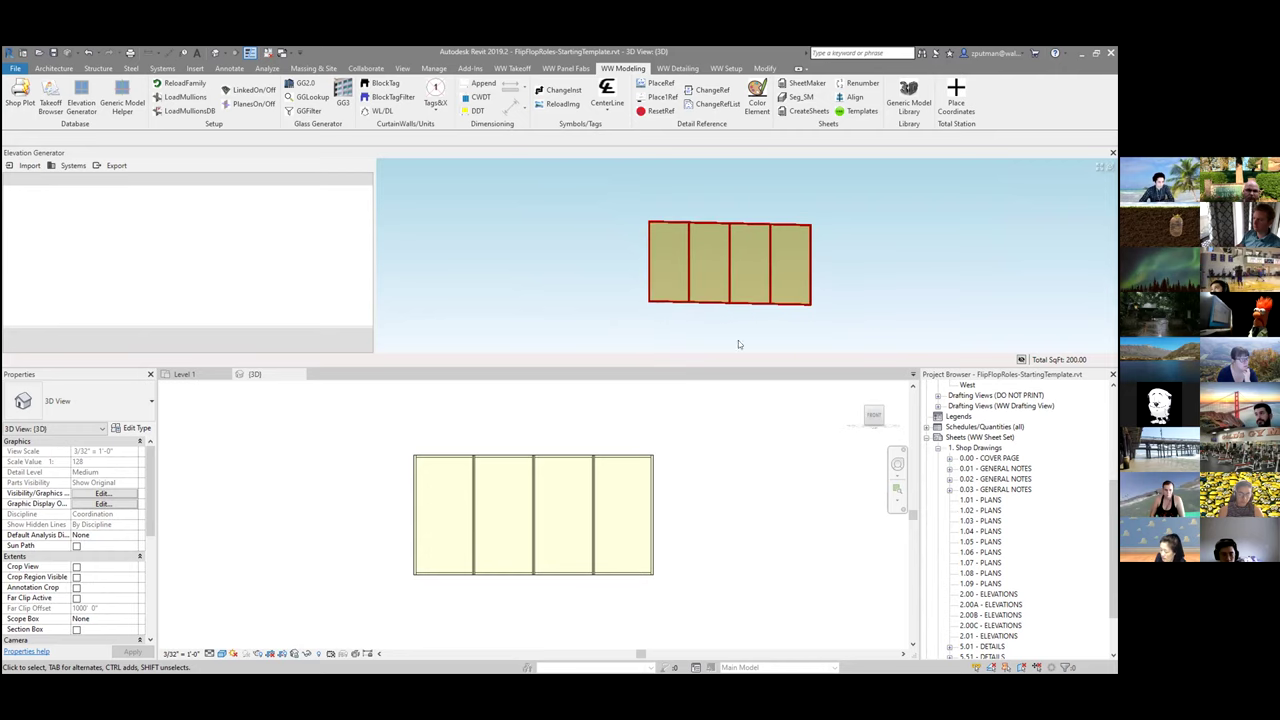
pyautogui.moveTo(630, 330); pyautogui.dragTo(864, 282)
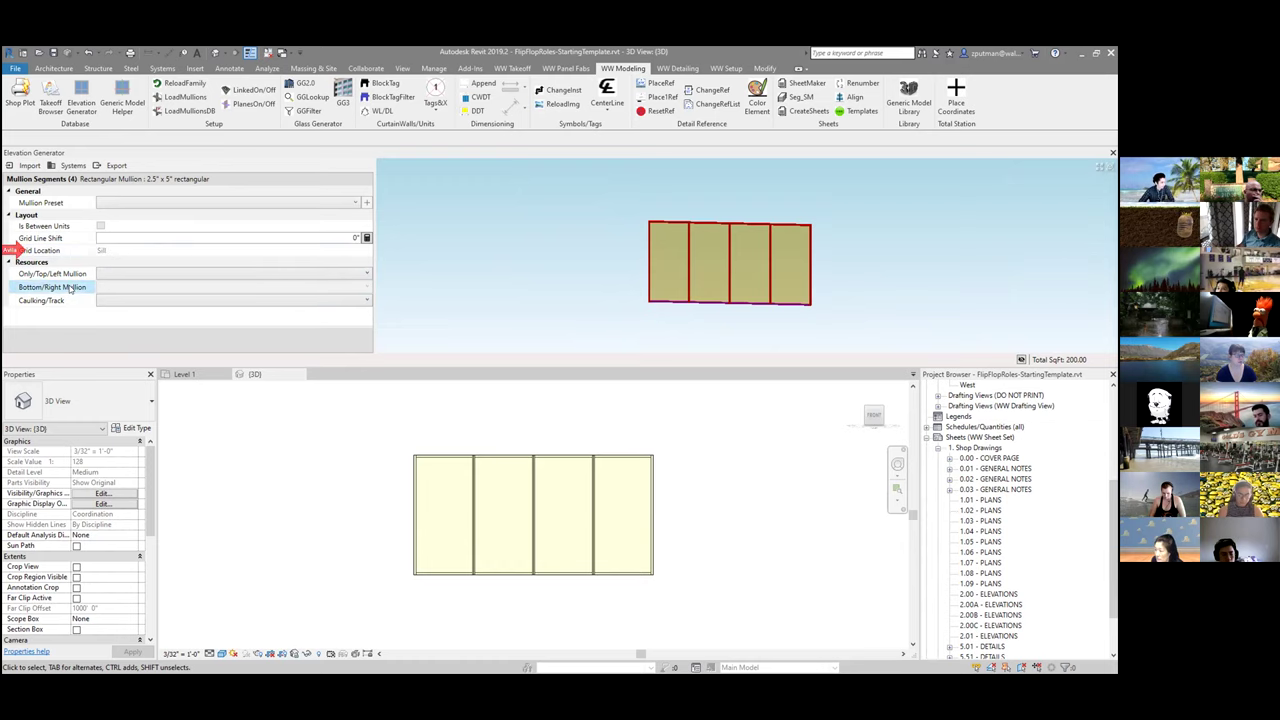
# Step: Give the sill segments S-W75-1117X-001DL-P as mullion and S-W75-1116-001-P075 as caulking/track
pyautogui.click(152, 273)
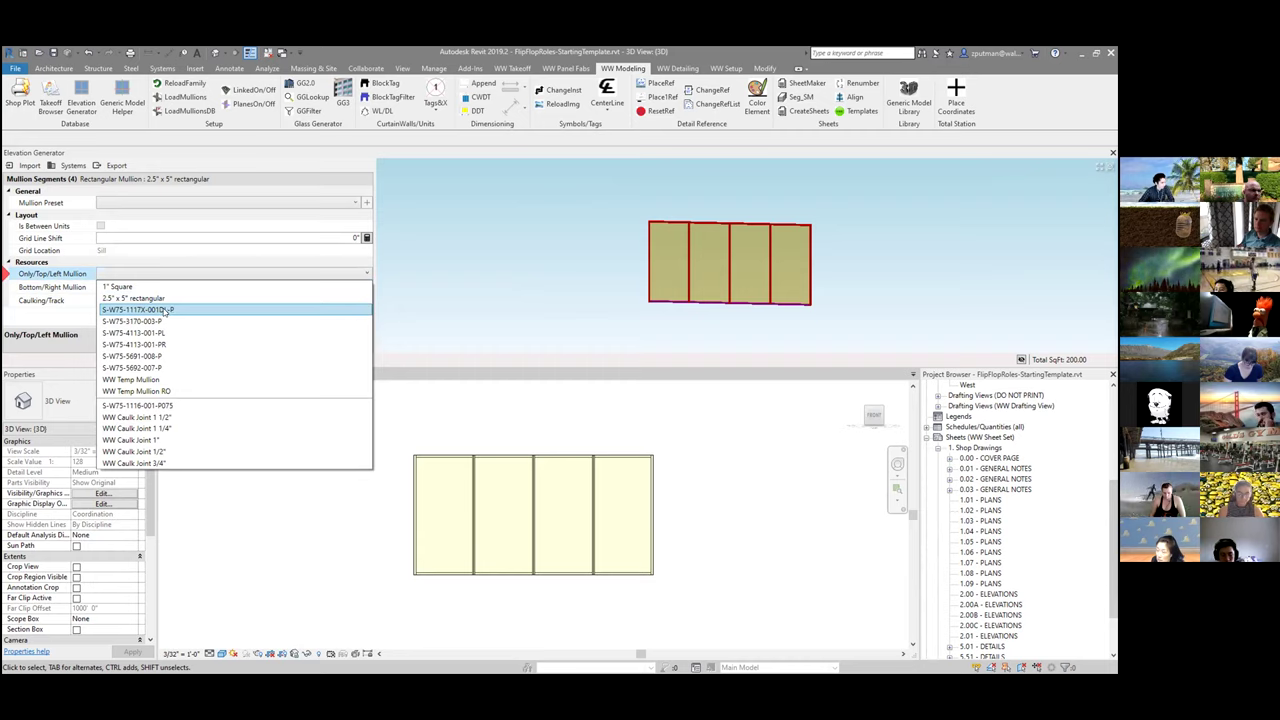
pyautogui.click(140, 310)
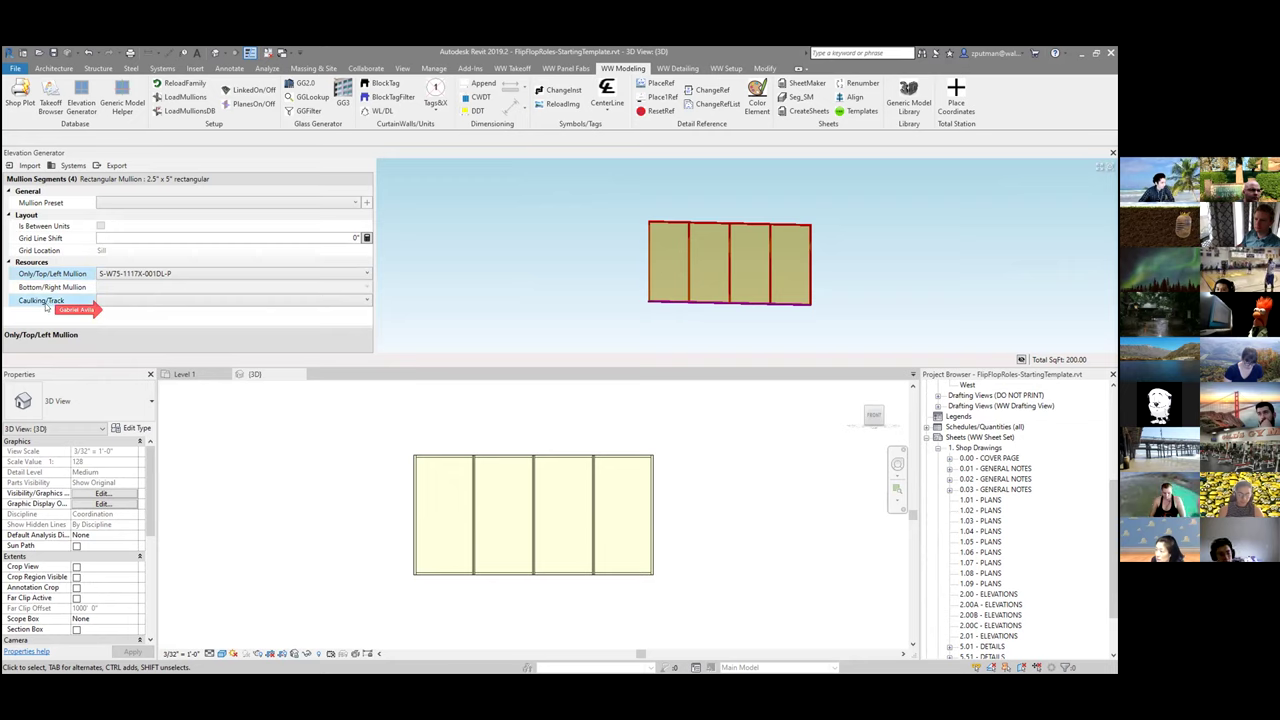
pyautogui.click(130, 300)
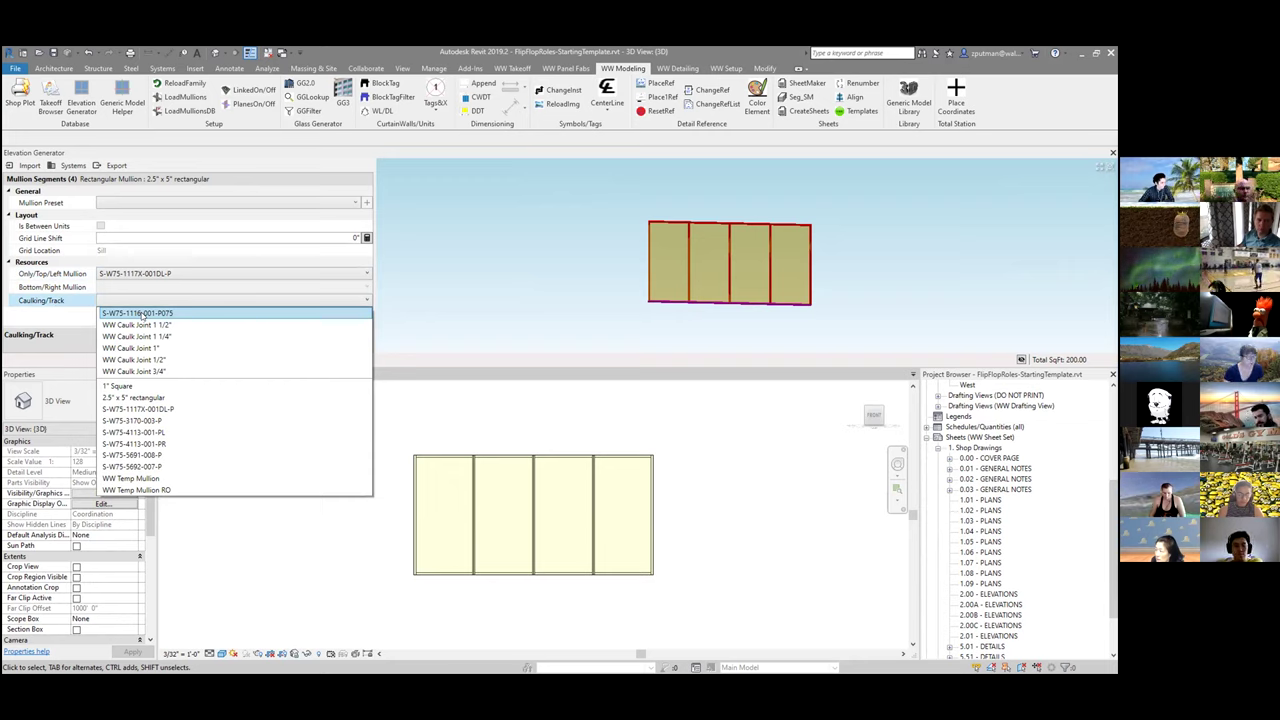
pyautogui.click(142, 314)
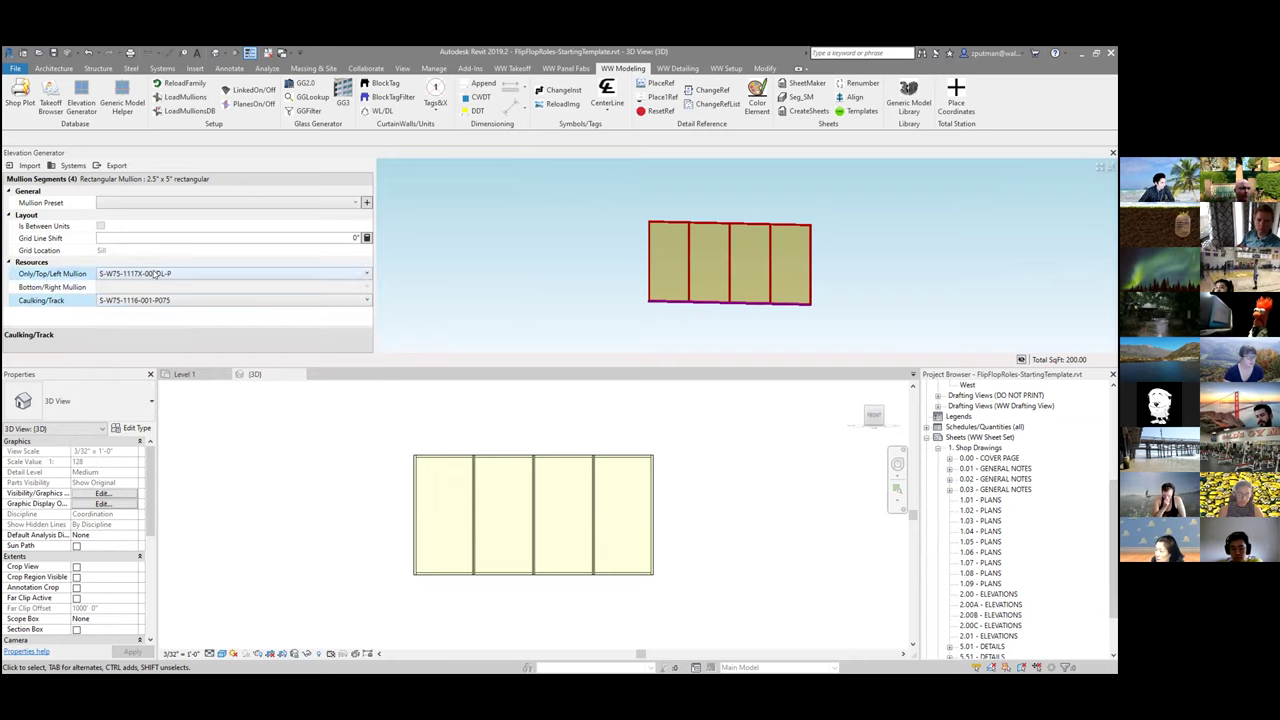
pyautogui.click(156, 274)
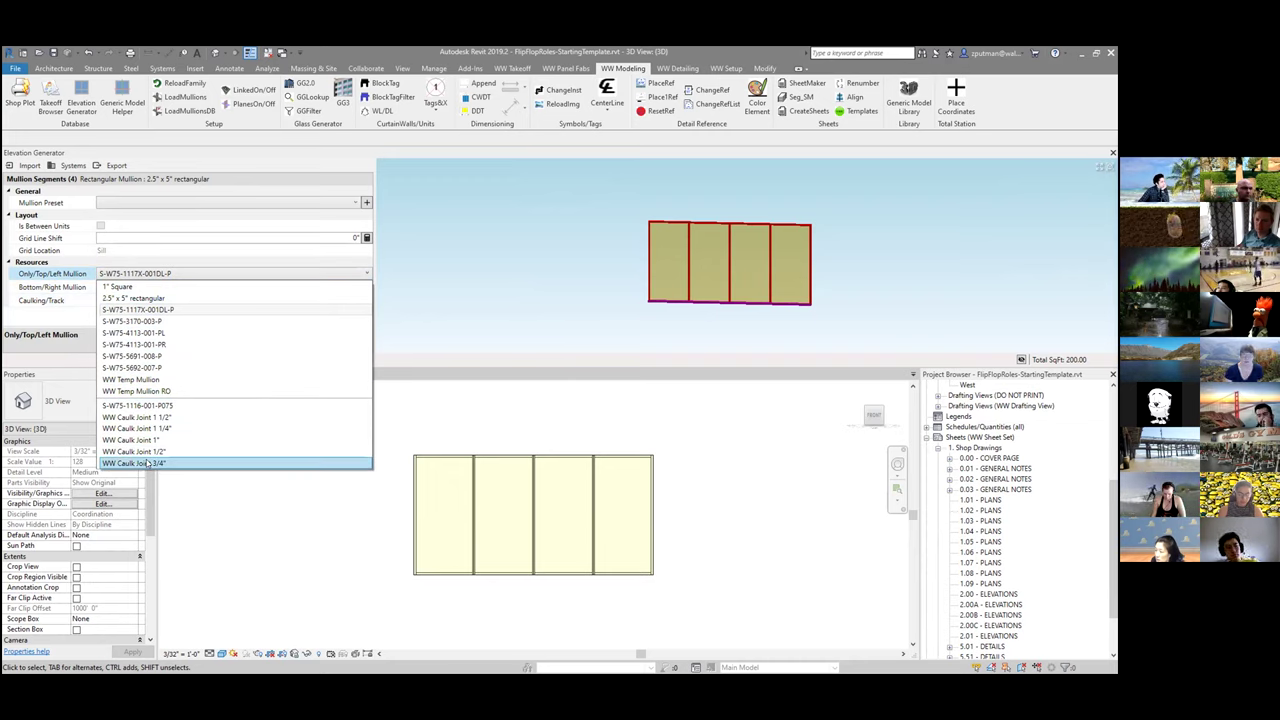
pyautogui.click(70, 305)
pyautogui.click(155, 301)
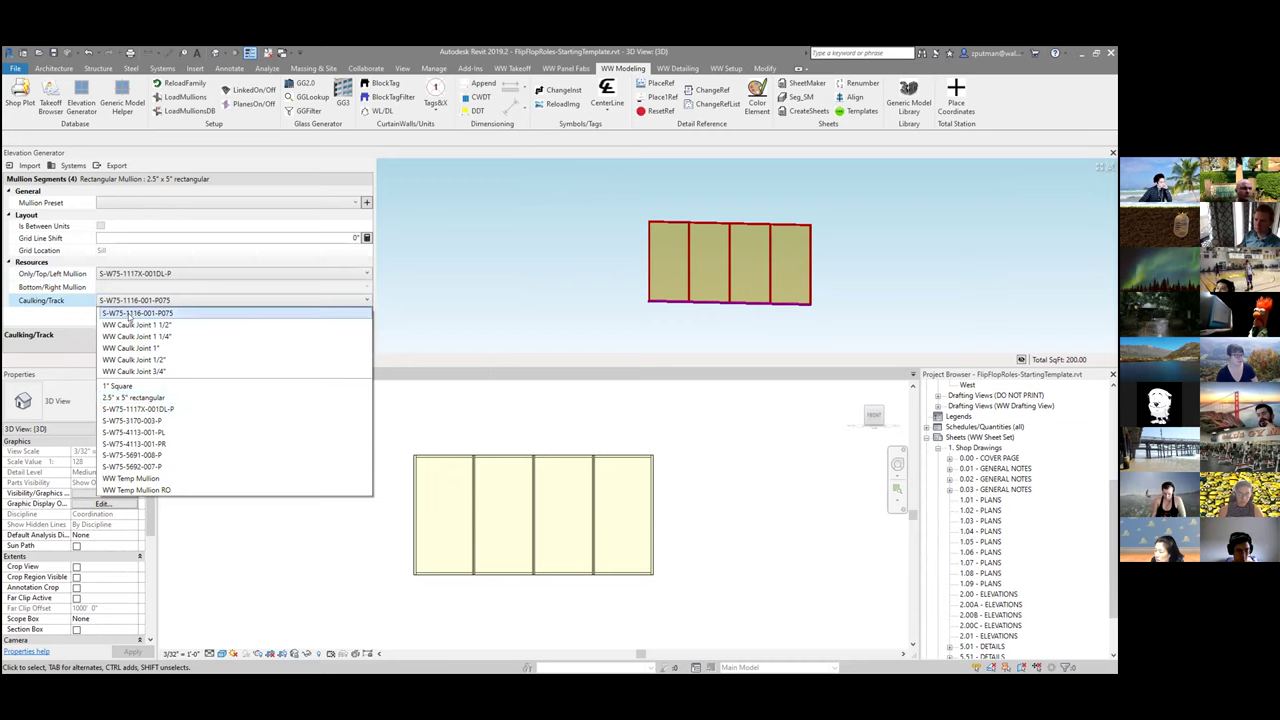
pyautogui.click(128, 317)
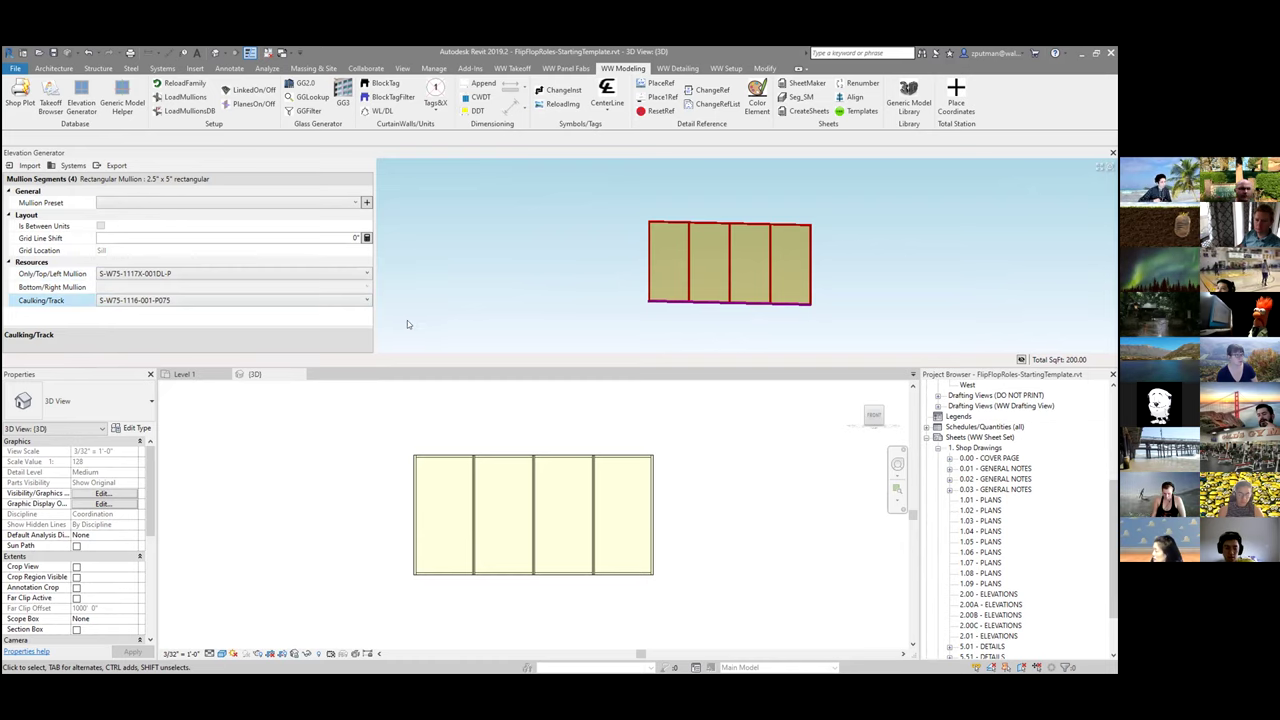
pyautogui.click(358, 238)
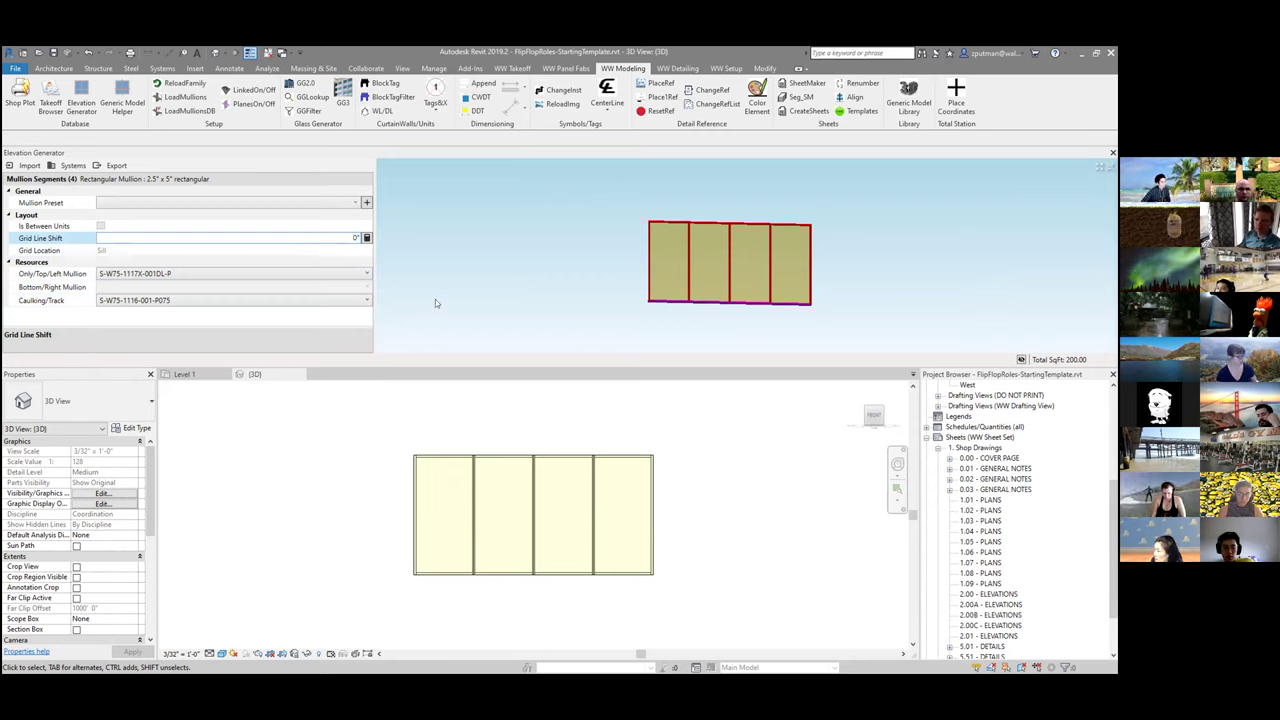
pyautogui.click(718, 326)
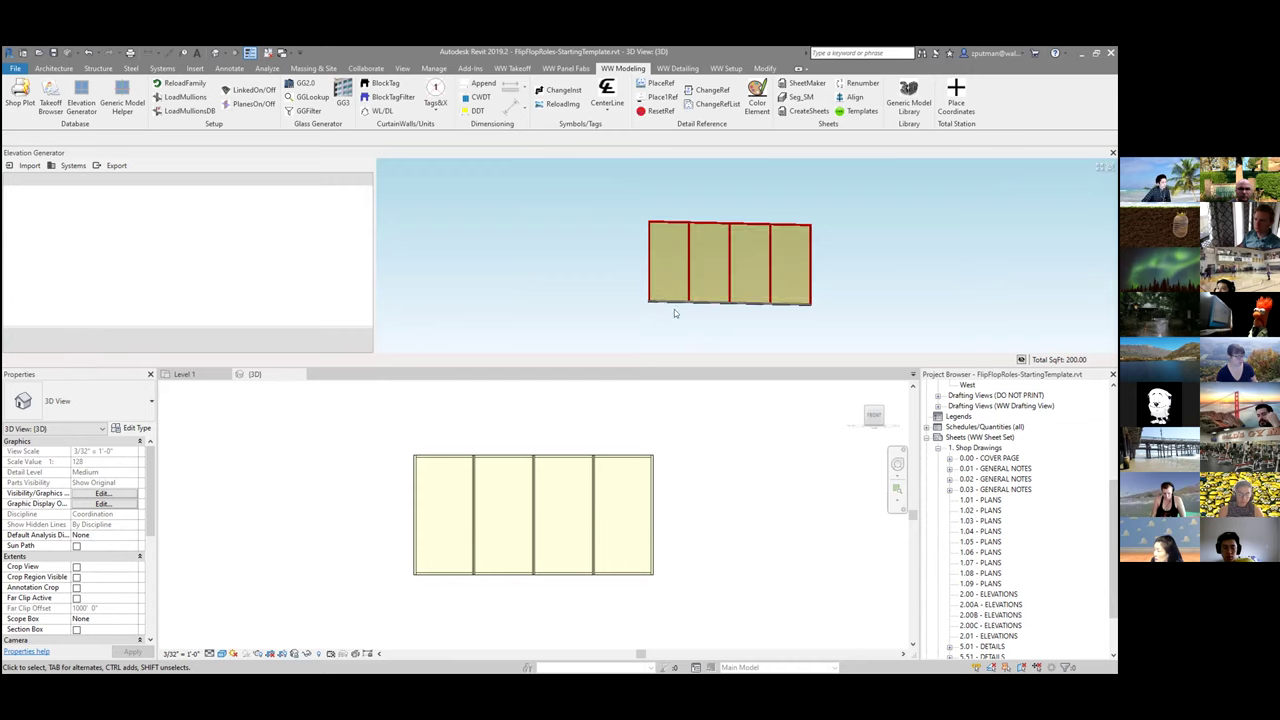
# Step: Zoom in and window-select the four sill mullion segments again to confirm their resources
pyautogui.scroll(5, 674, 313)
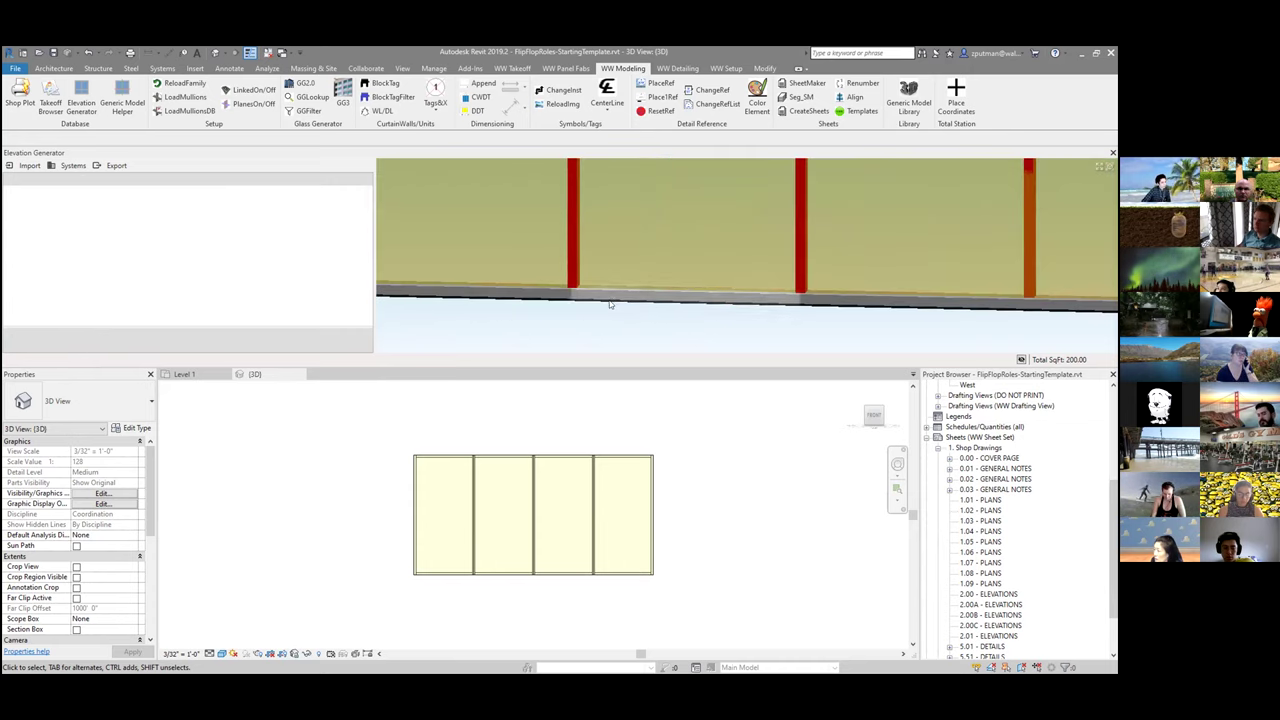
pyautogui.scroll(-6, 606, 304)
pyautogui.scroll(3, 603, 309)
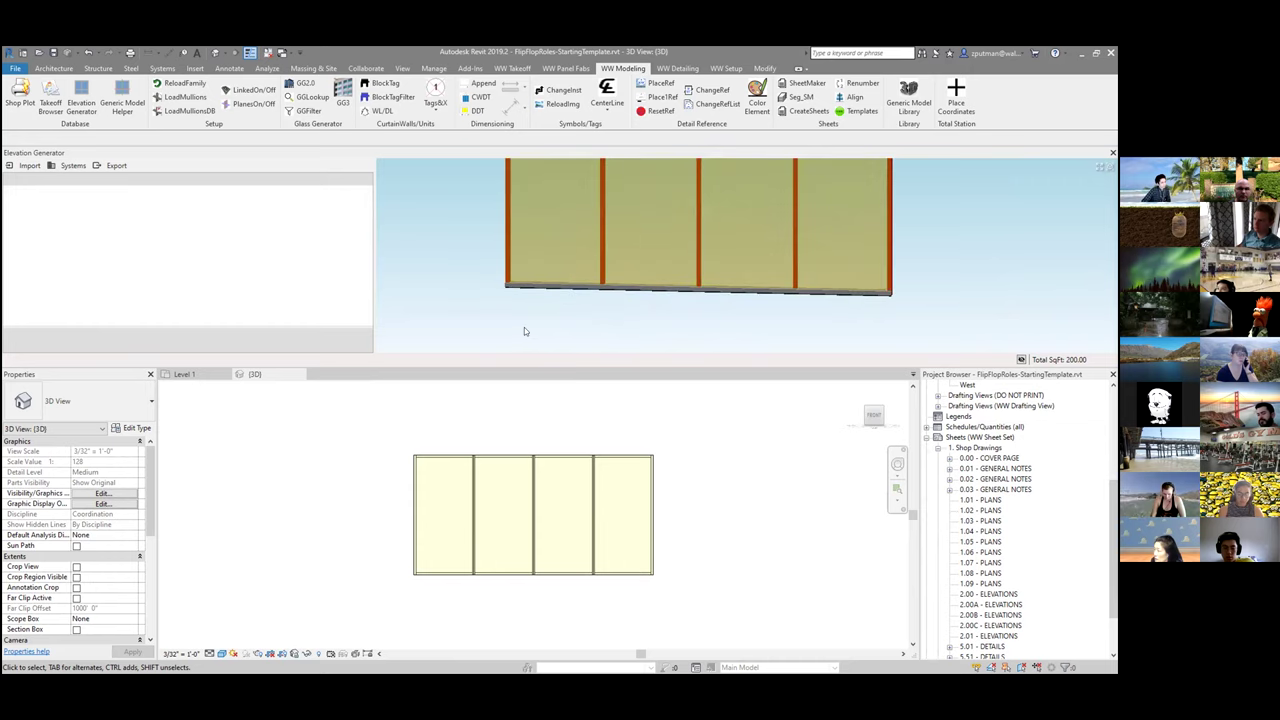
pyautogui.moveTo(474, 334); pyautogui.dragTo(988, 242)
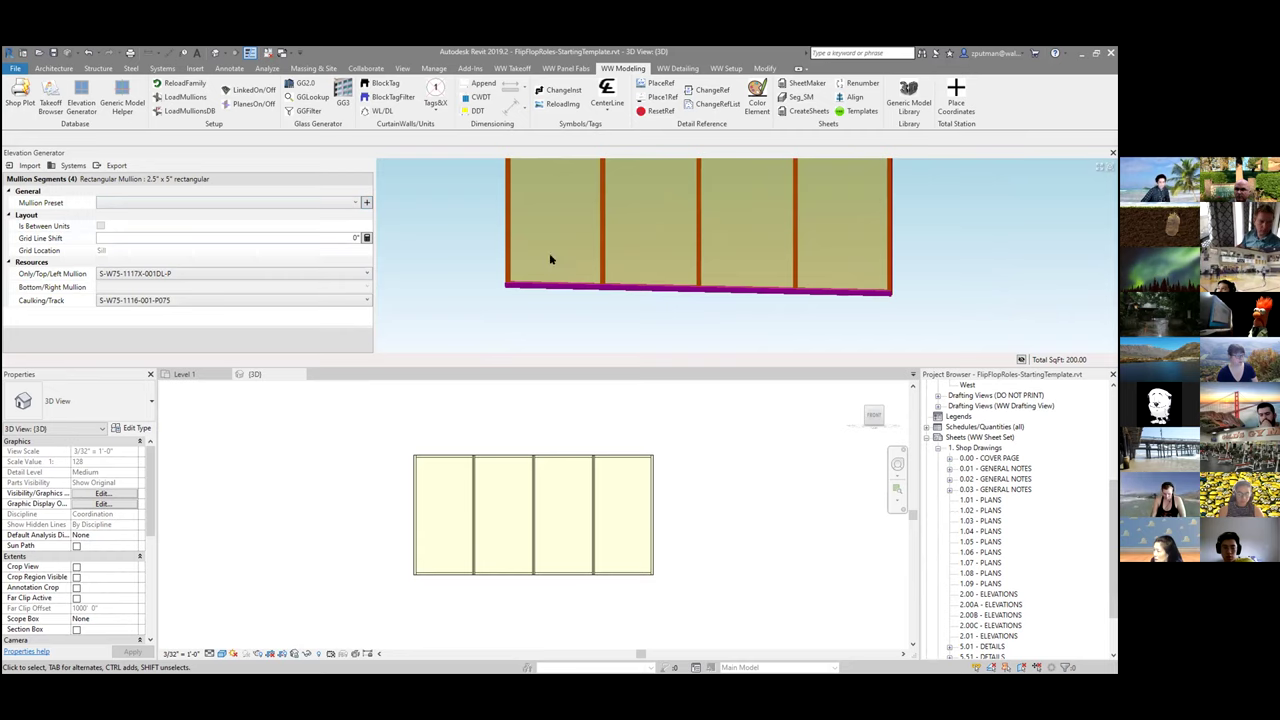
pyautogui.click(445, 265)
pyautogui.moveTo(461, 330); pyautogui.dragTo(986, 218)
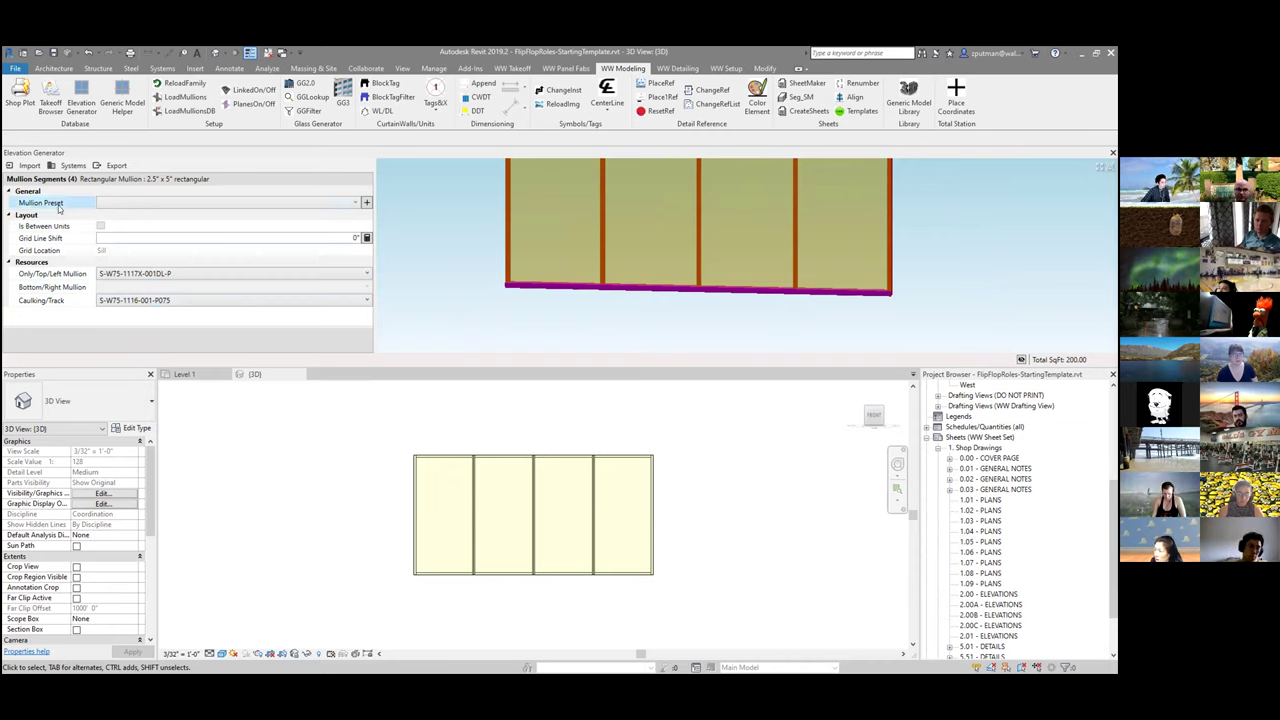
# Step: Save the sill settings as a new mullion preset named 'Sill - 1/5.01'
pyautogui.click(366, 203)
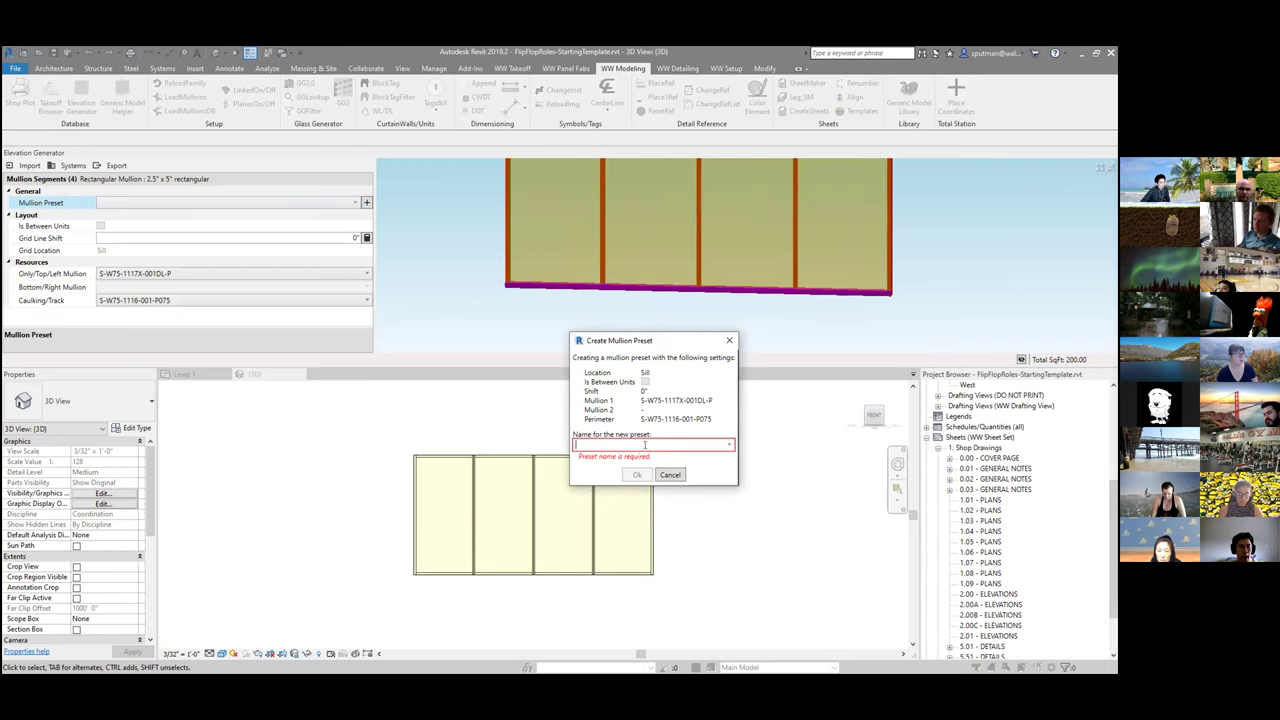
pyautogui.write('1/5.01')
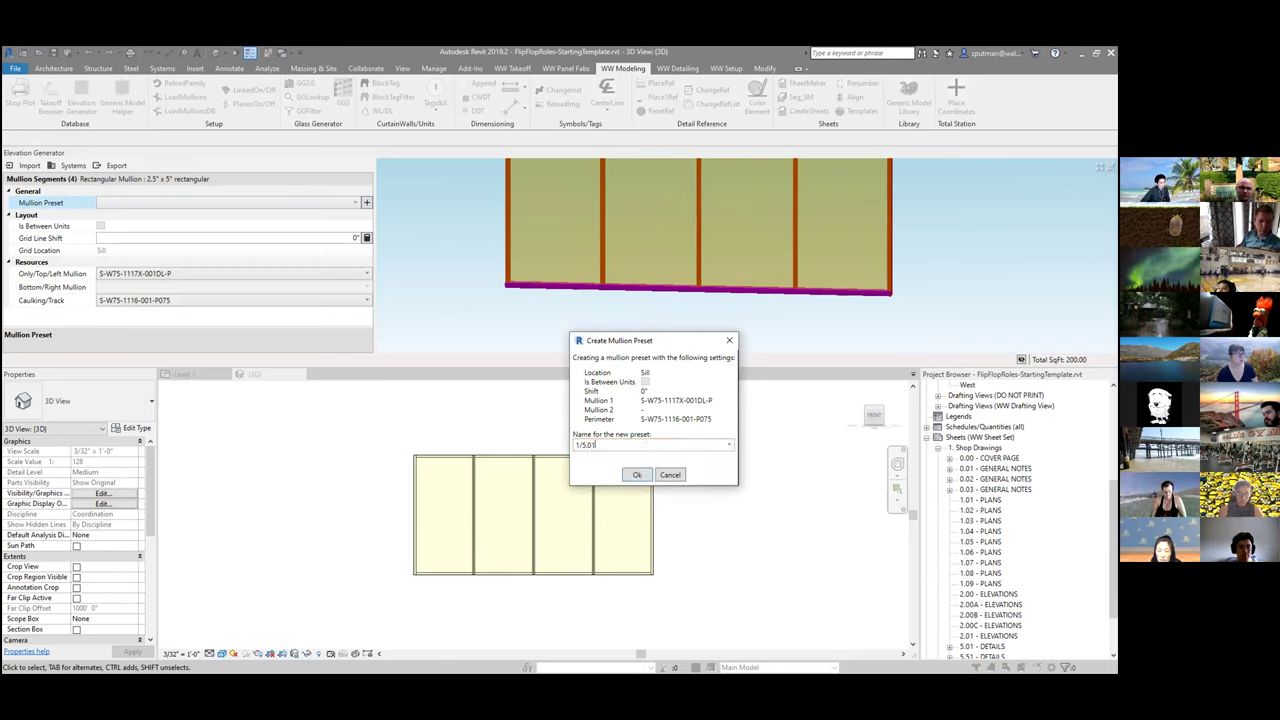
pyautogui.press('BackSpace')
pyautogui.press('BackSpace')
pyautogui.press('BackSpace')
pyautogui.press('BackSpace')
pyautogui.press('BackSpace')
pyautogui.press('BackSpace')
pyautogui.write('Sill - 1/')
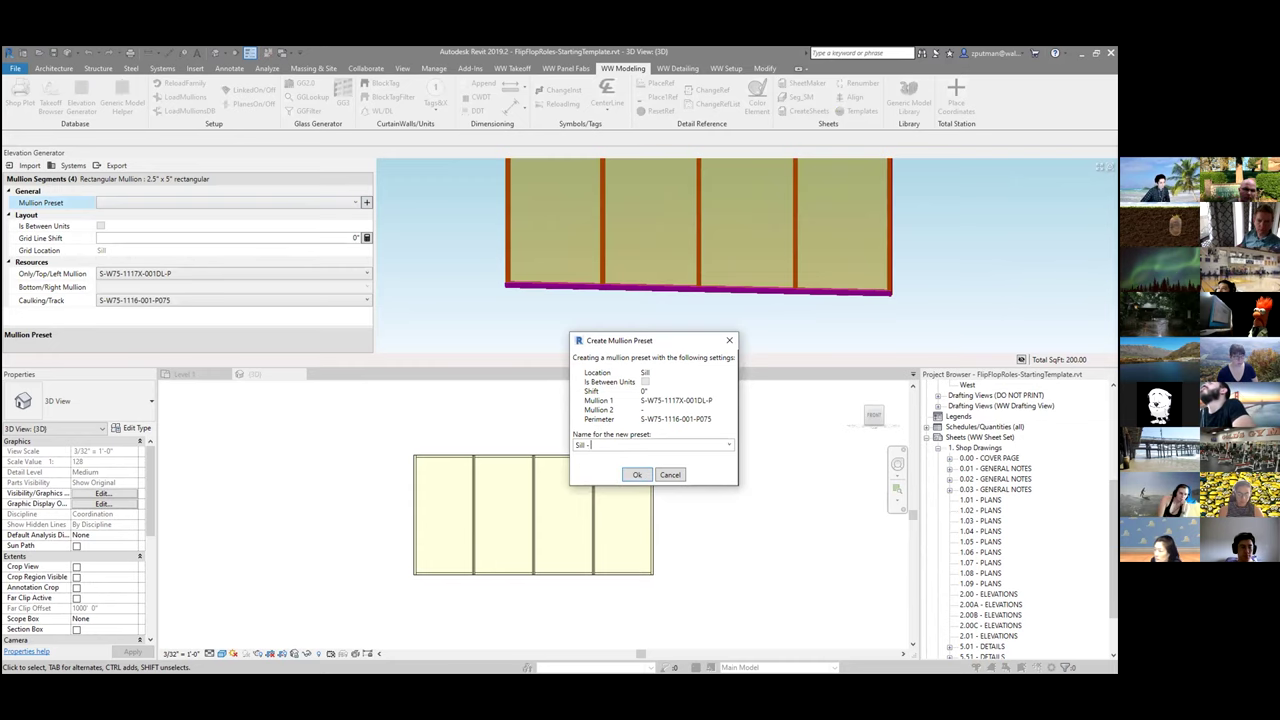
pyautogui.write('5.01')
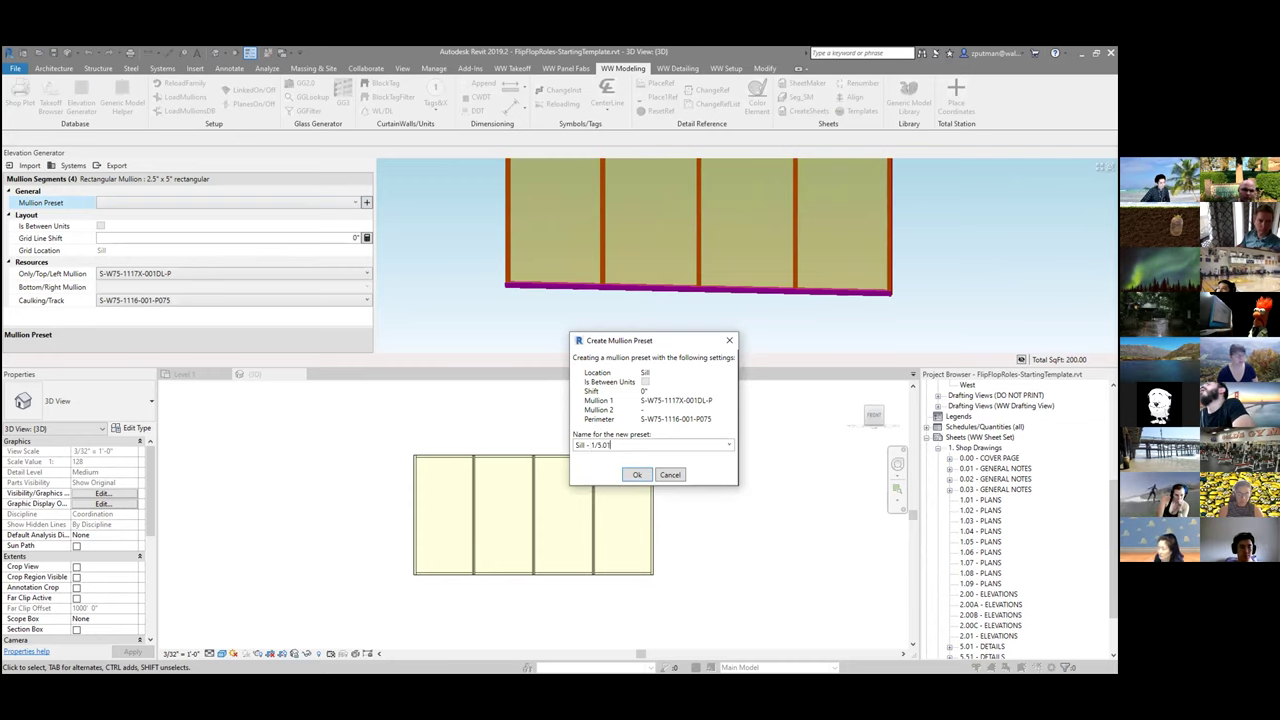
pyautogui.click(637, 474)
# Step: Clear the mullion and caulking/track resources from the lower-left sill mullion
pyautogui.moveTo(459, 321); pyautogui.dragTo(630, 252)
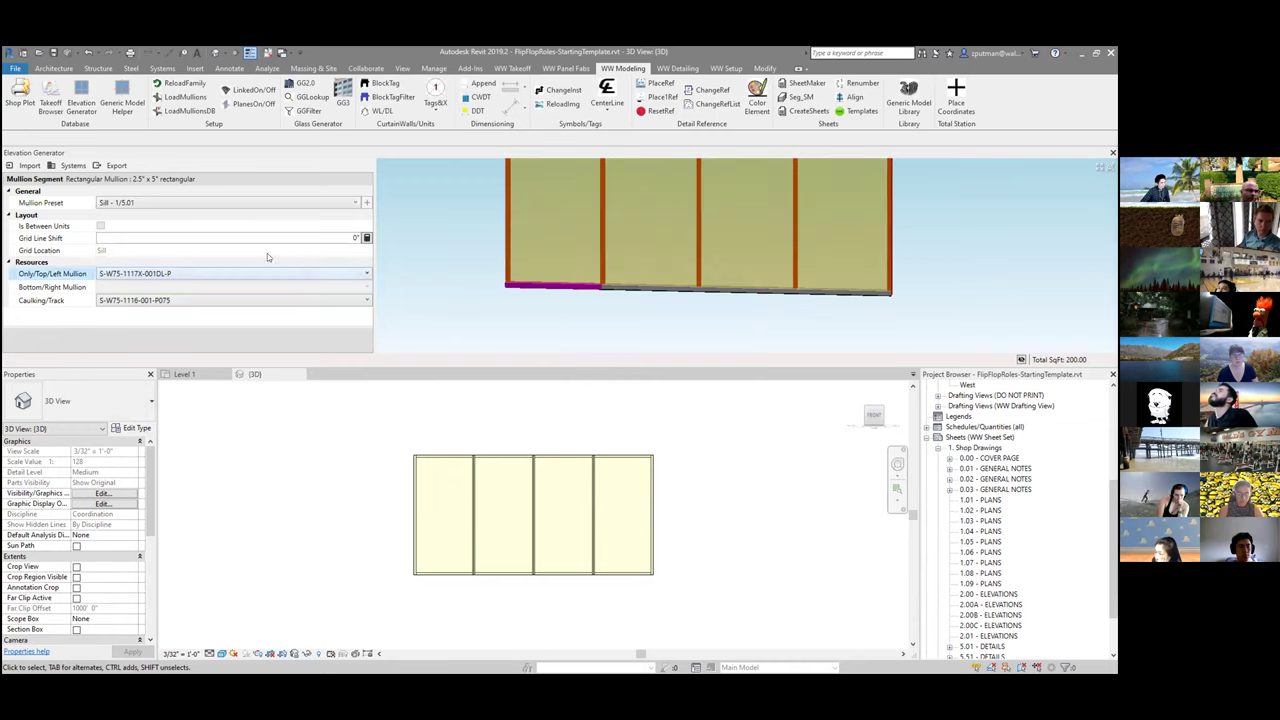
pyautogui.rightClick(229, 275)
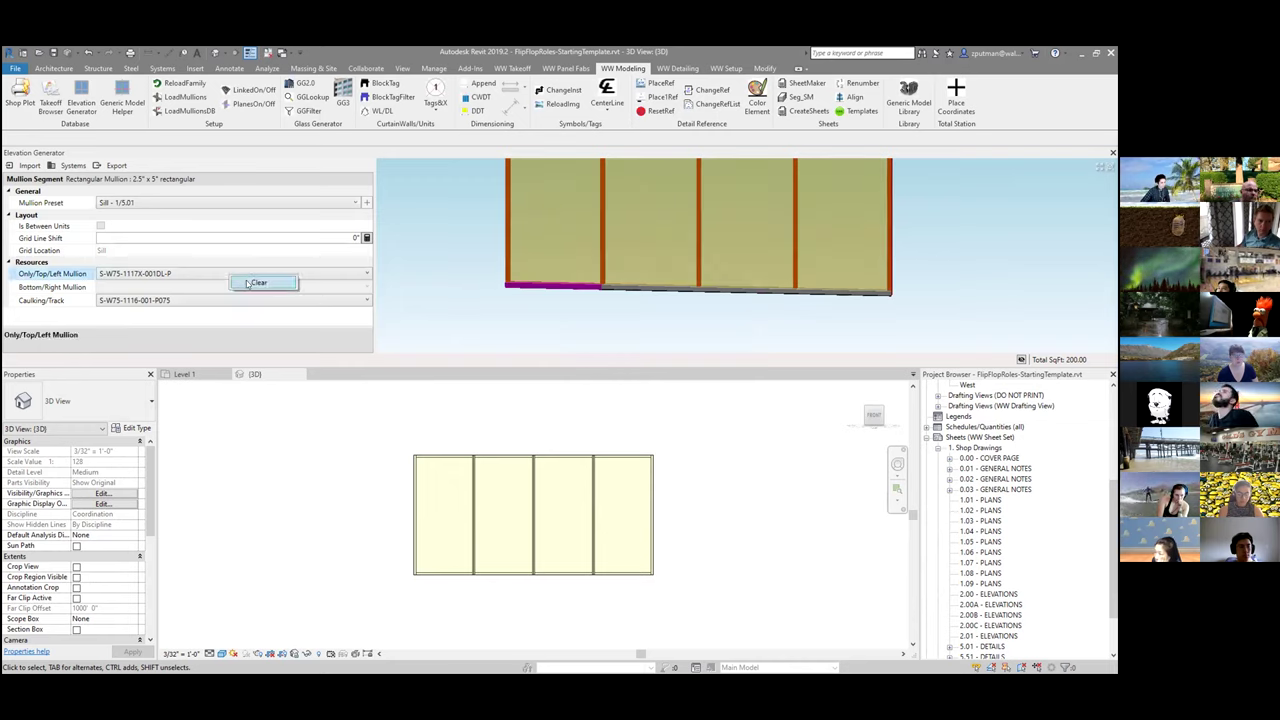
pyautogui.click(250, 282)
pyautogui.rightClick(235, 304)
pyautogui.click(235, 307)
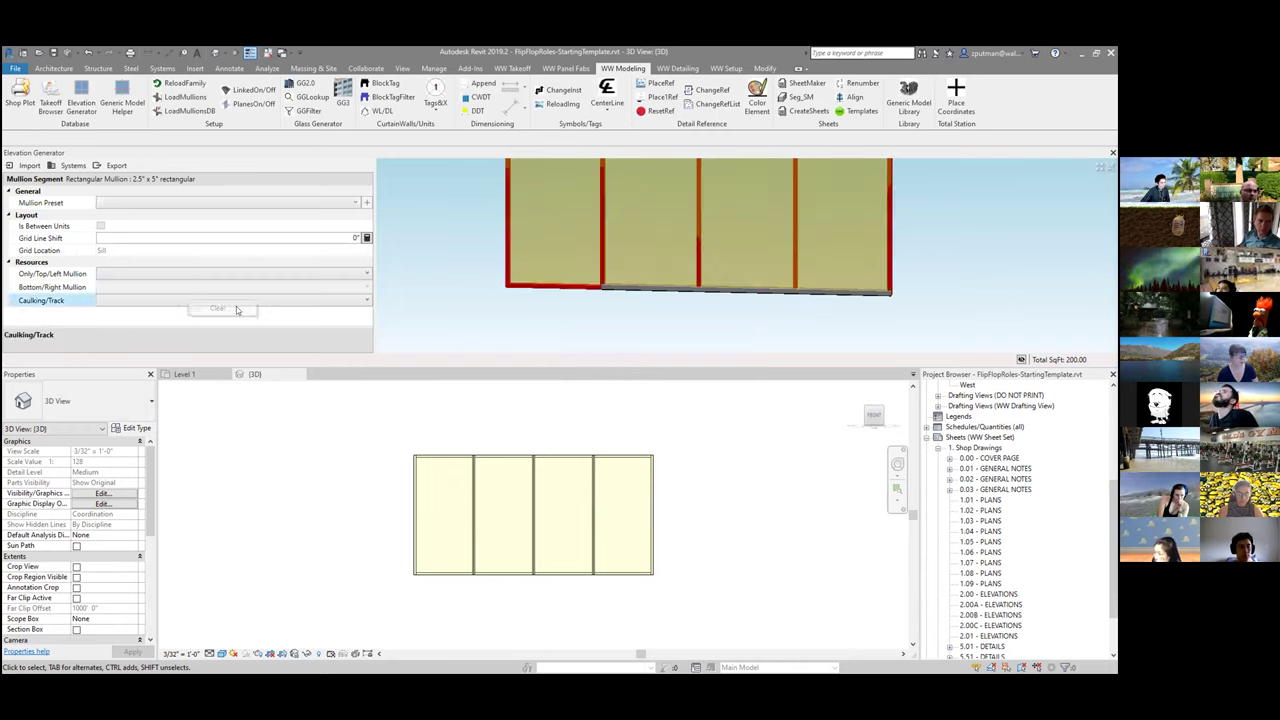
pyautogui.click(453, 285)
# Step: Apply the Sill - 1/5.01 preset to the lower-left sill mullion, restoring both resources
pyautogui.moveTo(470, 316); pyautogui.dragTo(640, 246)
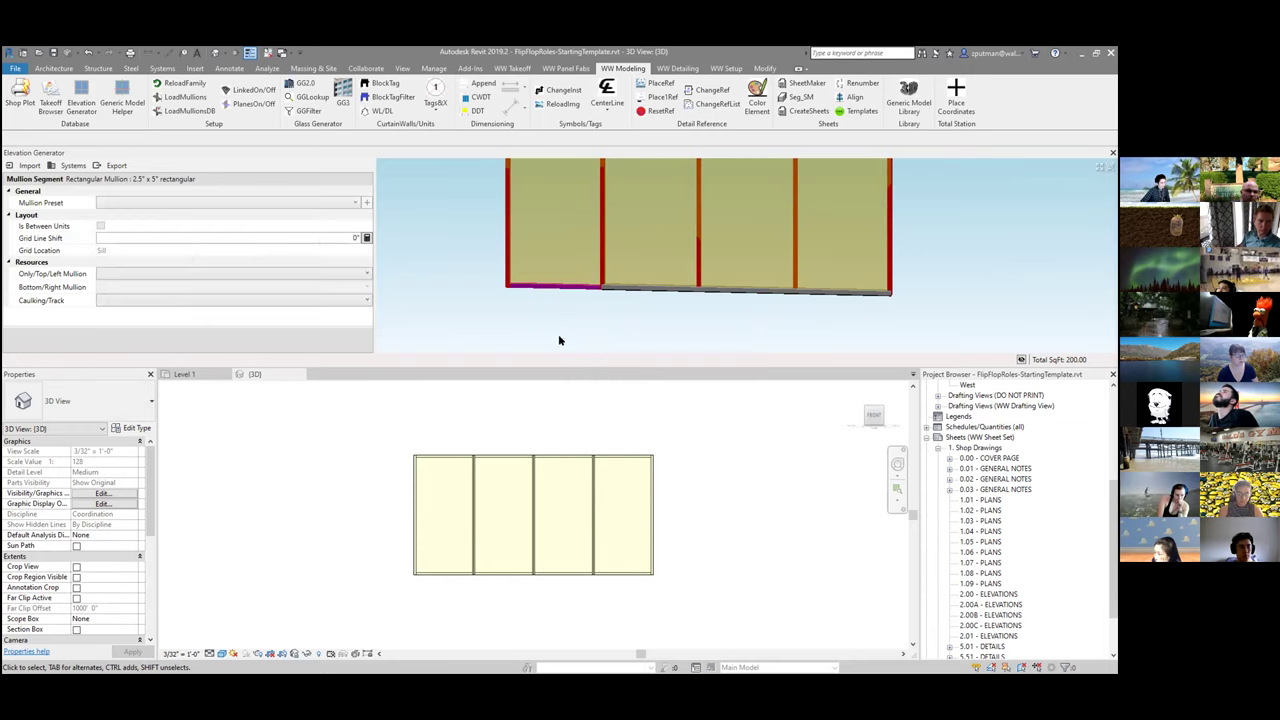
pyautogui.click(302, 203)
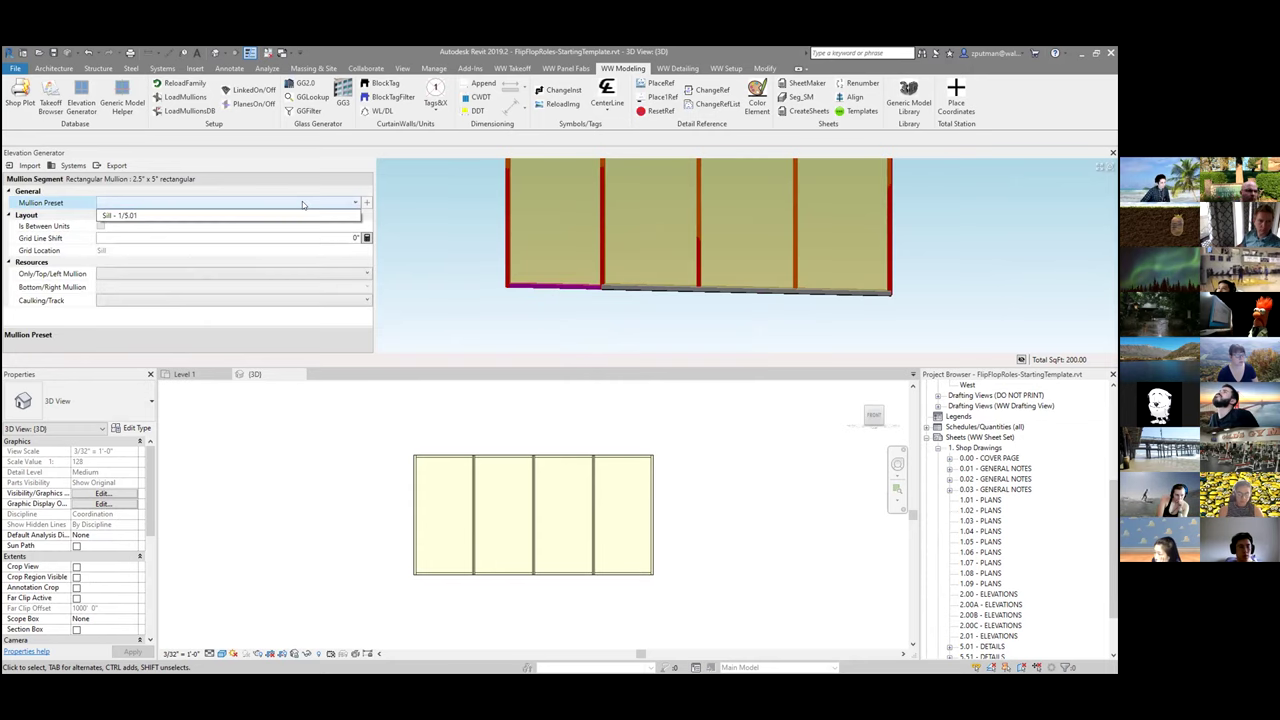
pyautogui.click(133, 216)
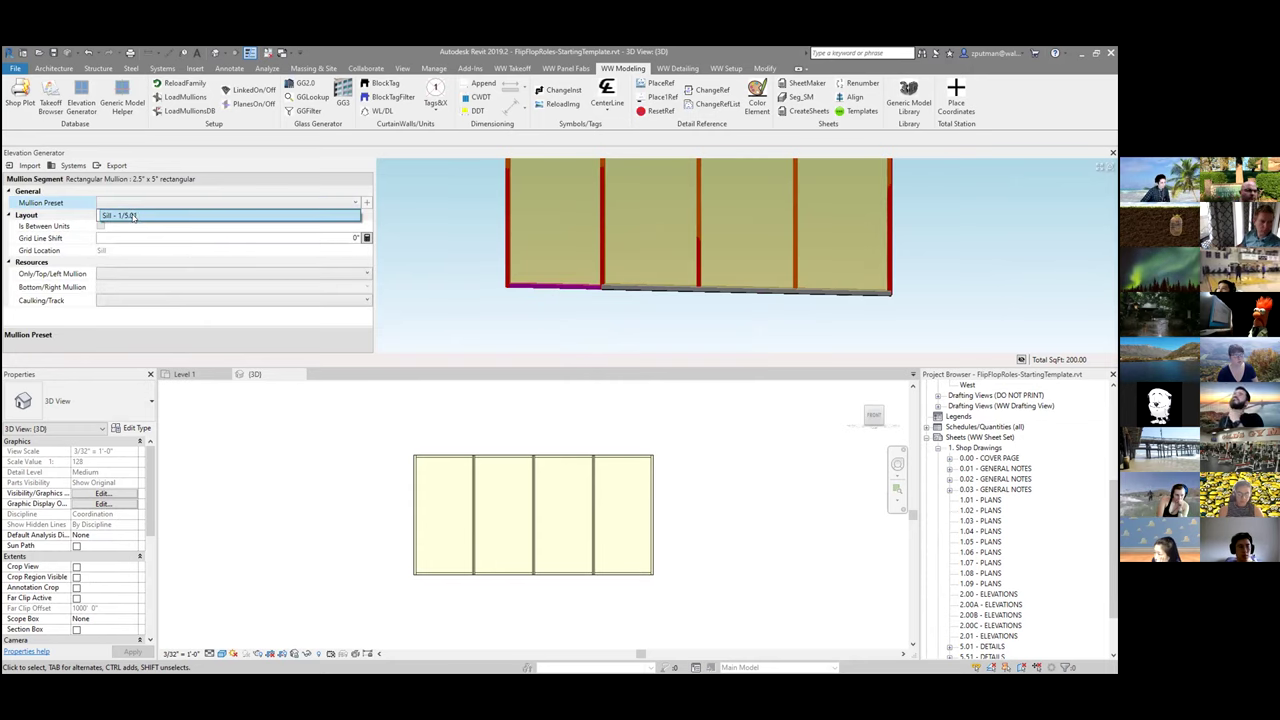
pyautogui.click(591, 316)
pyautogui.click(561, 288)
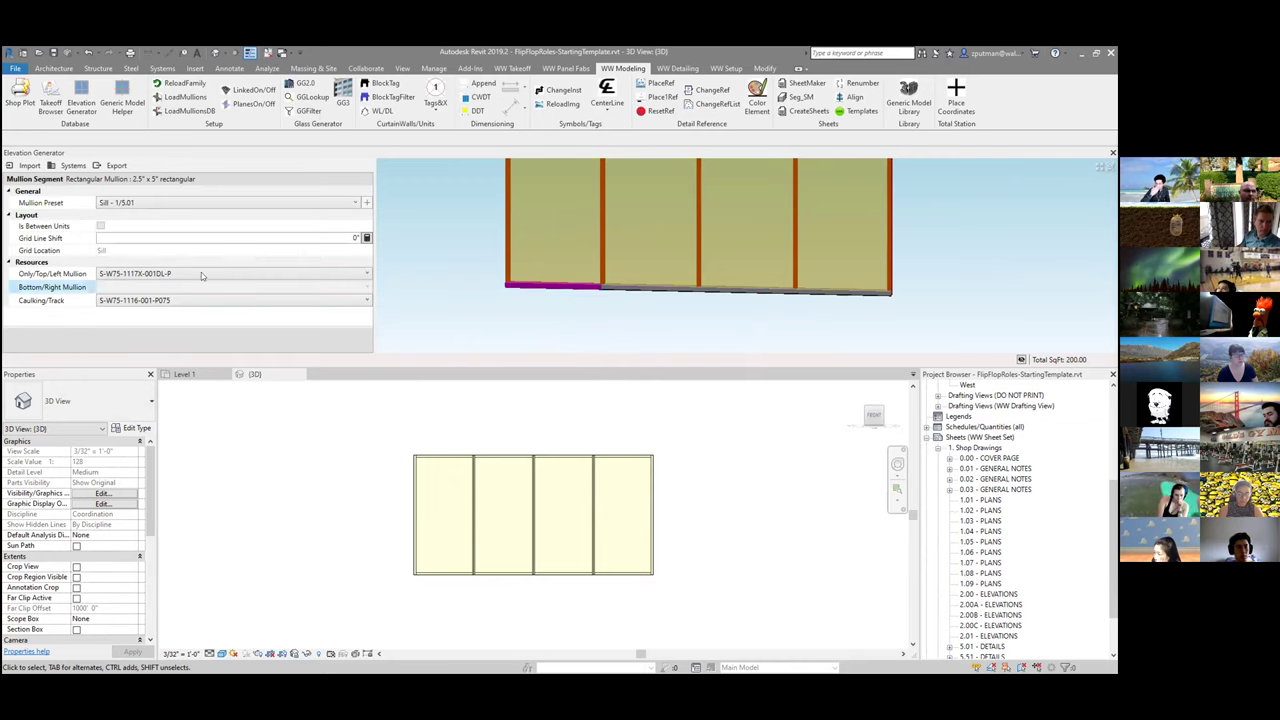
# Step: Select the four head mullion segments along the wall's top
pyautogui.click(437, 306)
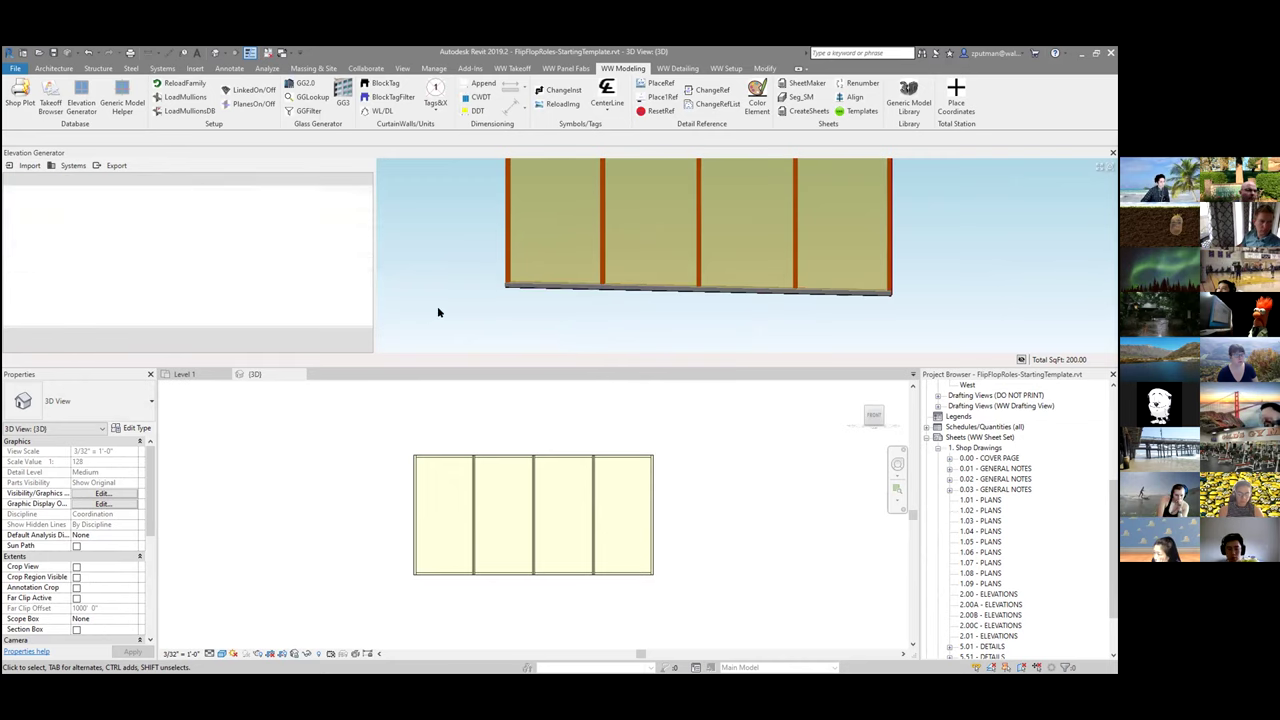
pyautogui.scroll(-3, 684, 244)
pyautogui.moveTo(771, 247)
pyautogui.mouseDown(button='middle')
pyautogui.moveTo(783, 231)
pyautogui.moveTo(789, 250)
pyautogui.mouseUp(button='middle')
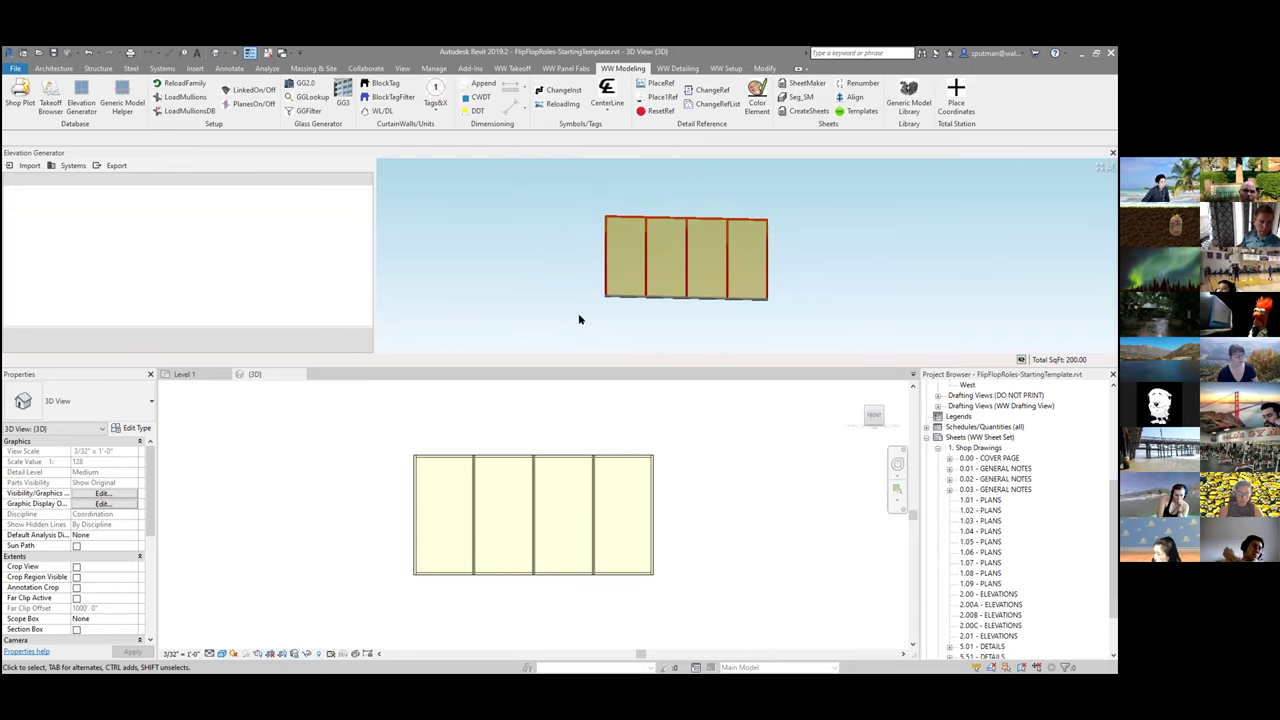
pyautogui.moveTo(577, 315); pyautogui.dragTo(639, 199)
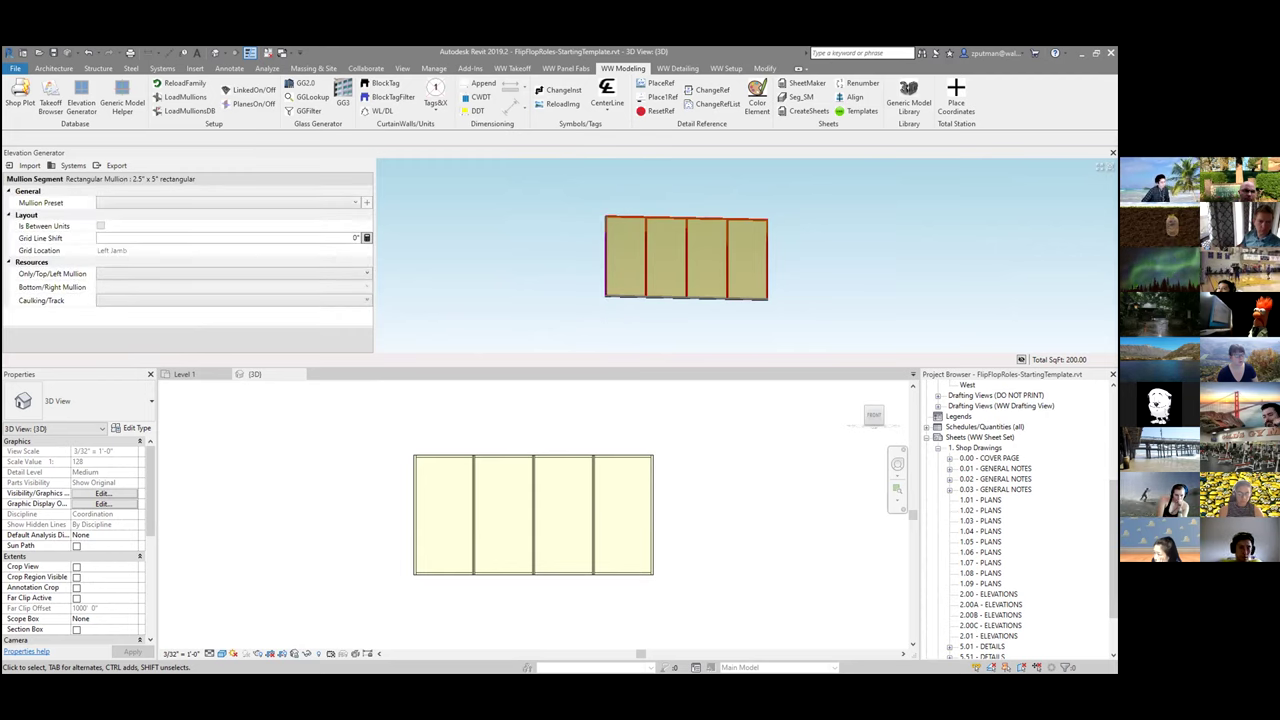
pyautogui.moveTo(561, 232); pyautogui.dragTo(846, 189)
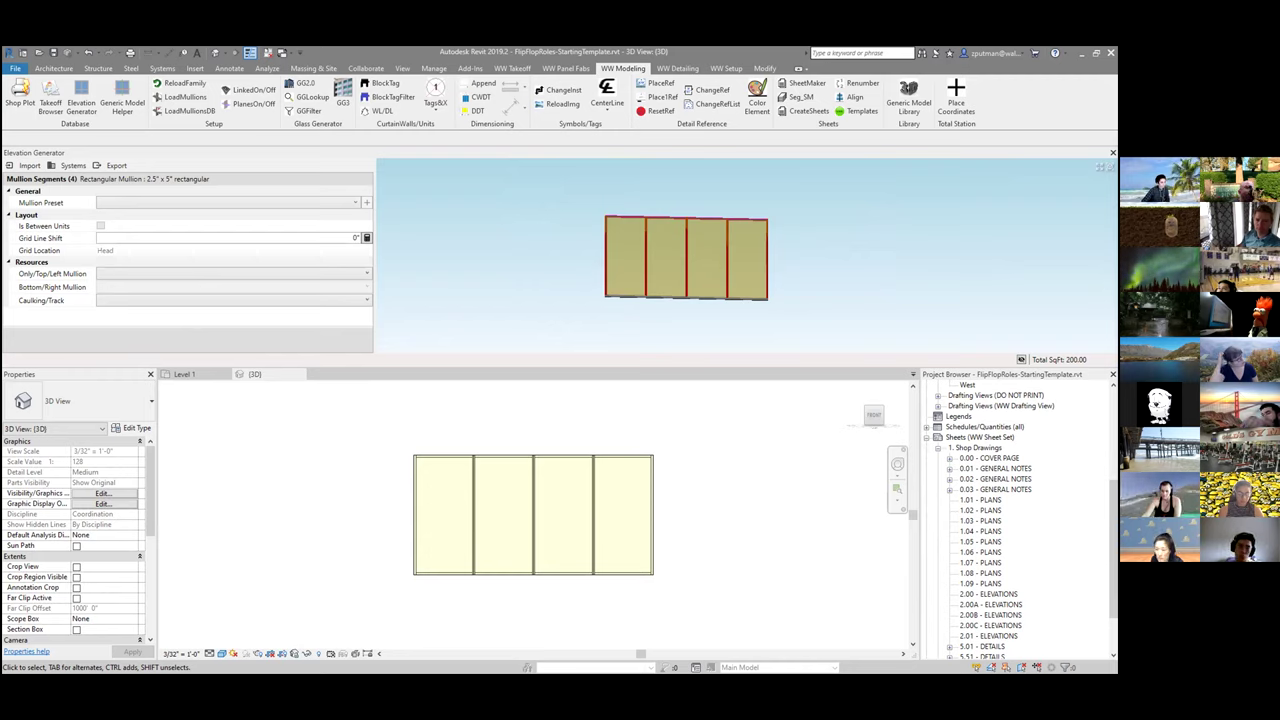
# Step: Assign S-W75-3170-003-P as the head mullion and WW Caulk Joint 1 1/4" as caulking
pyautogui.click(250, 275)
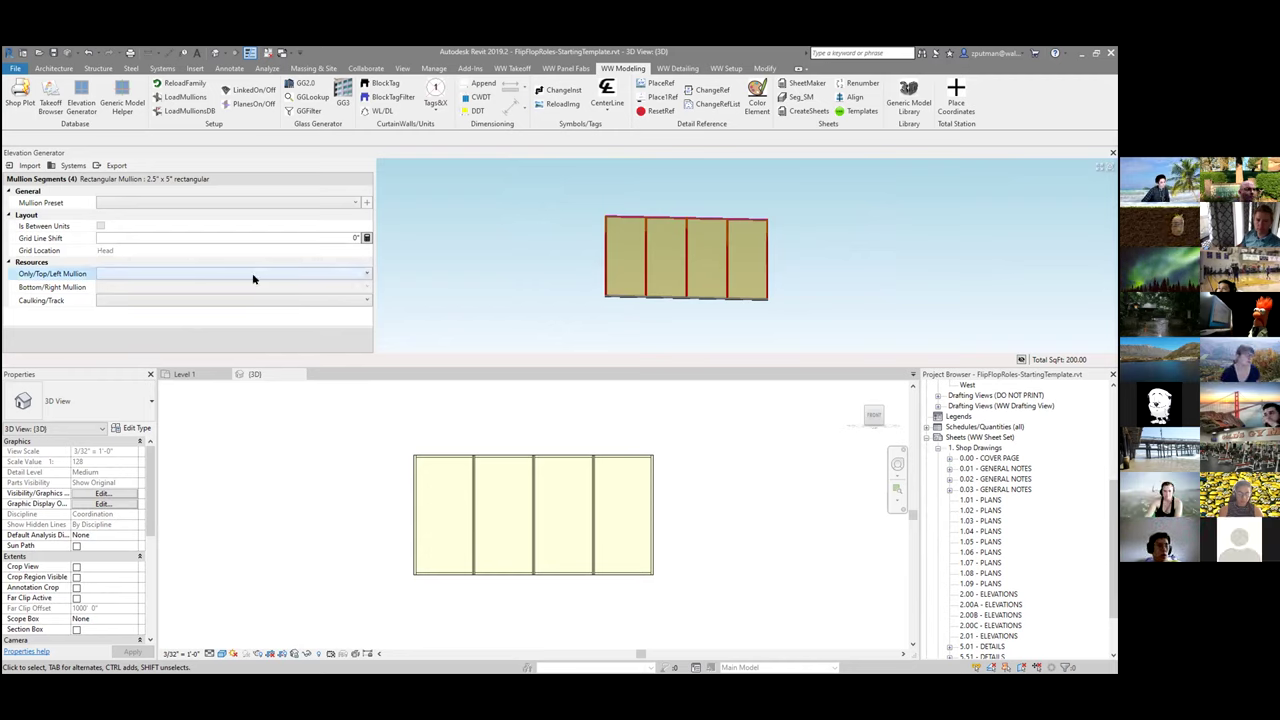
pyautogui.click(250, 275)
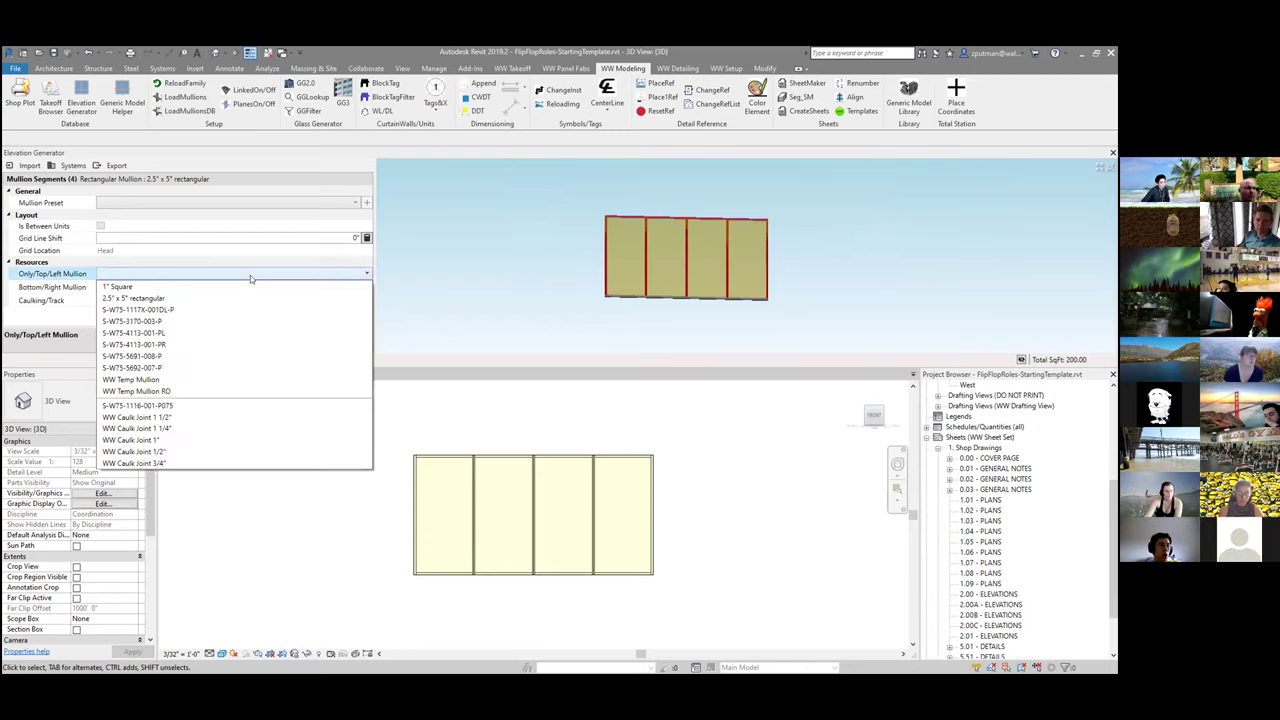
pyautogui.click(138, 321)
pyautogui.click(159, 300)
pyautogui.click(159, 300)
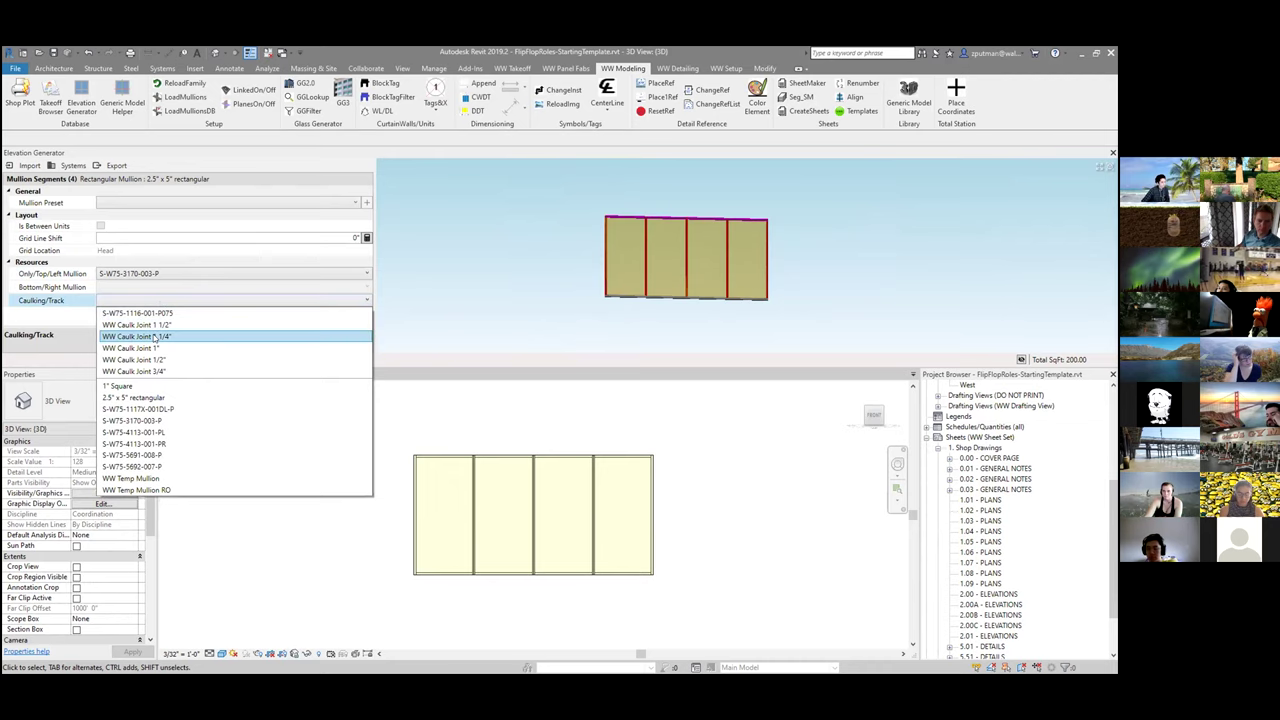
pyautogui.click(155, 337)
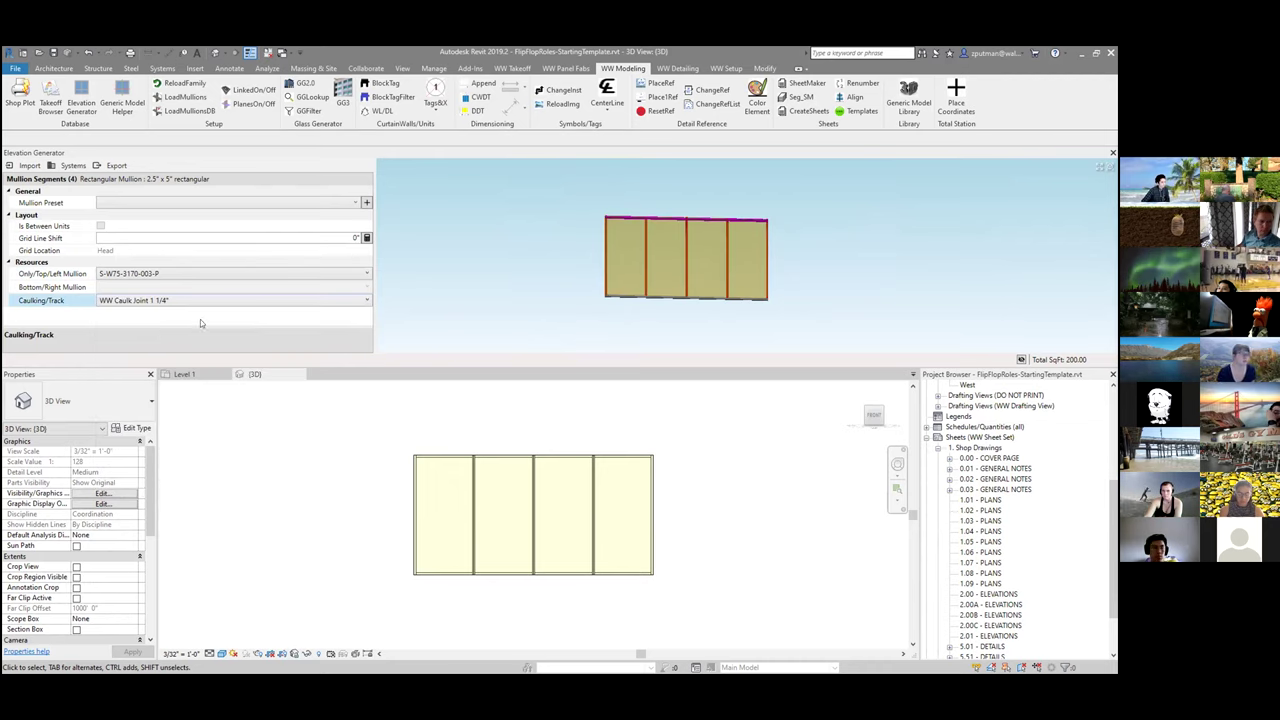
# Step: Save the head mullion settings as a new preset named 'Head - 2/5.01'
pyautogui.click(366, 203)
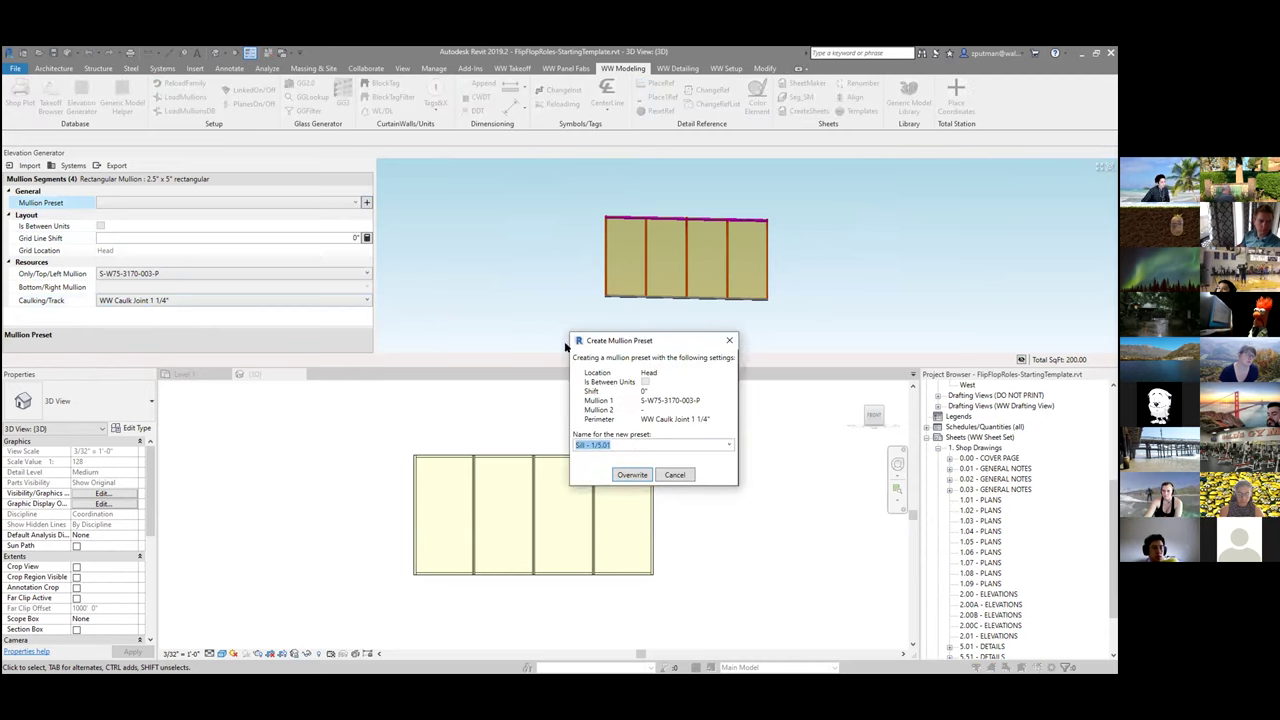
pyautogui.write('H')
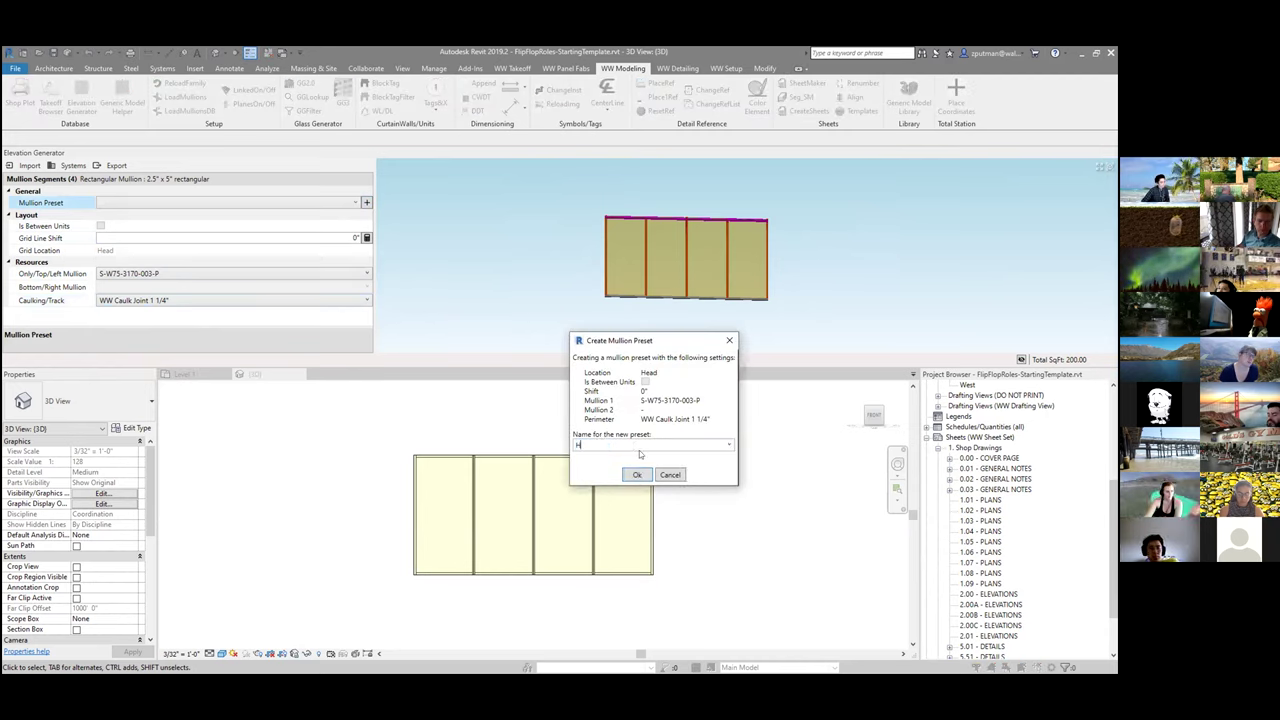
pyautogui.write('ead - 2')
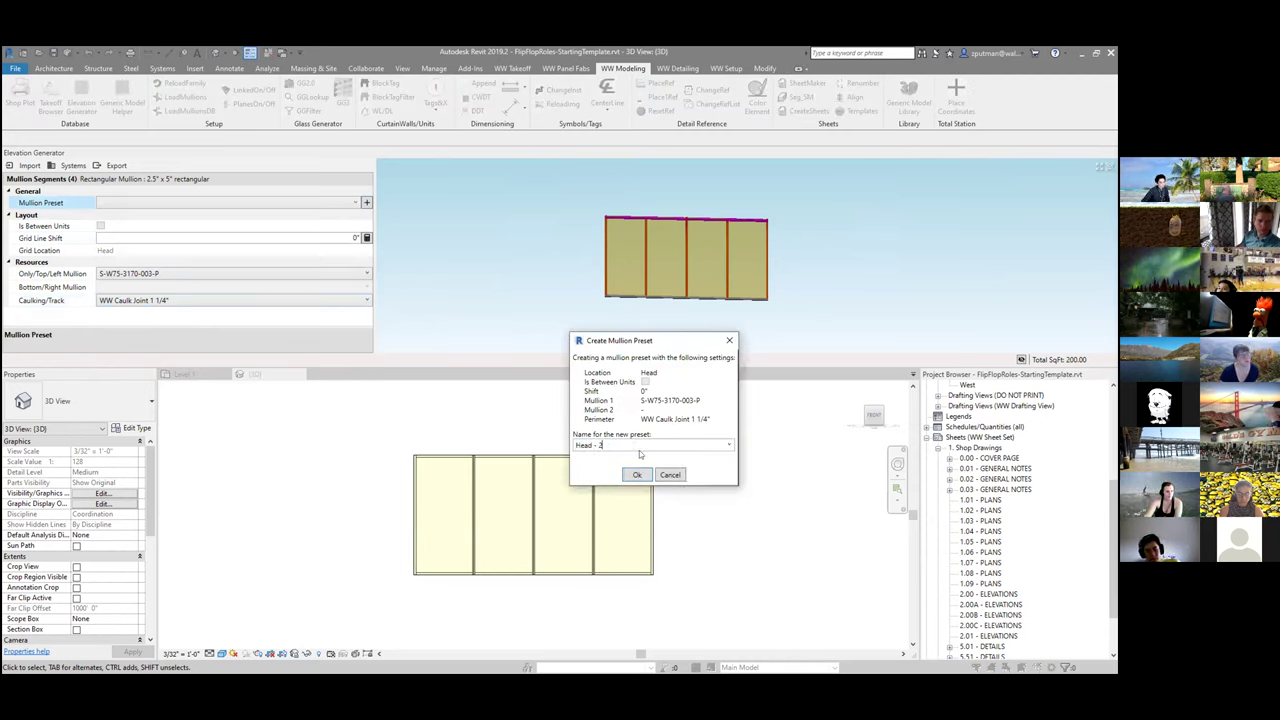
pyautogui.write('.5x5')
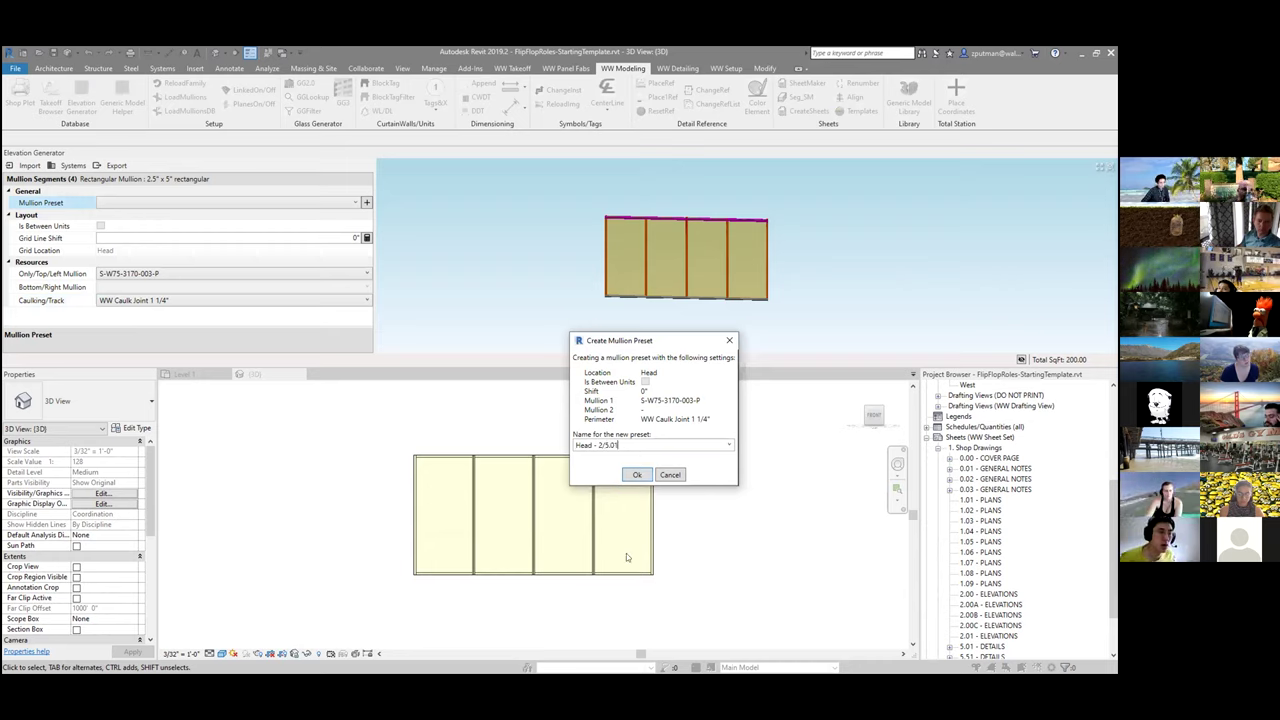
pyautogui.press('Return')
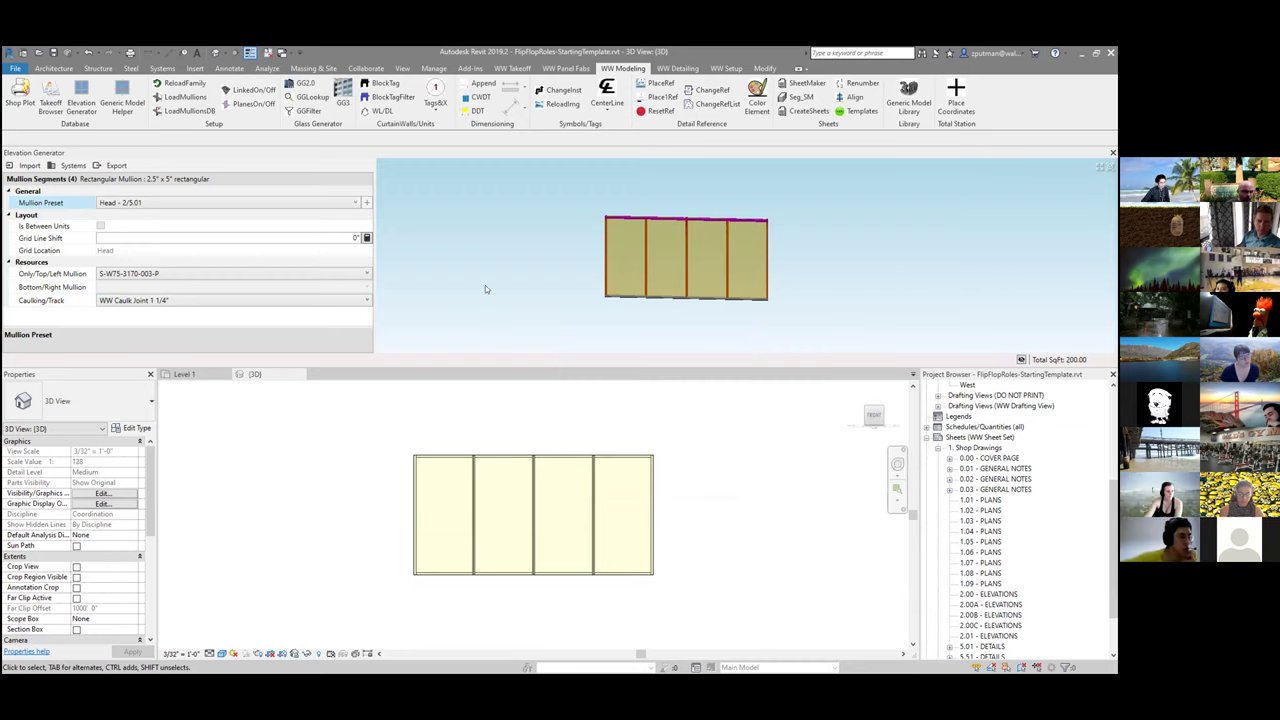
# Step: Select the left jamb mullion and assign S-W75-4113-001-PL with WW Caulk Joint 1 1/4" caulking
pyautogui.click(580, 204)
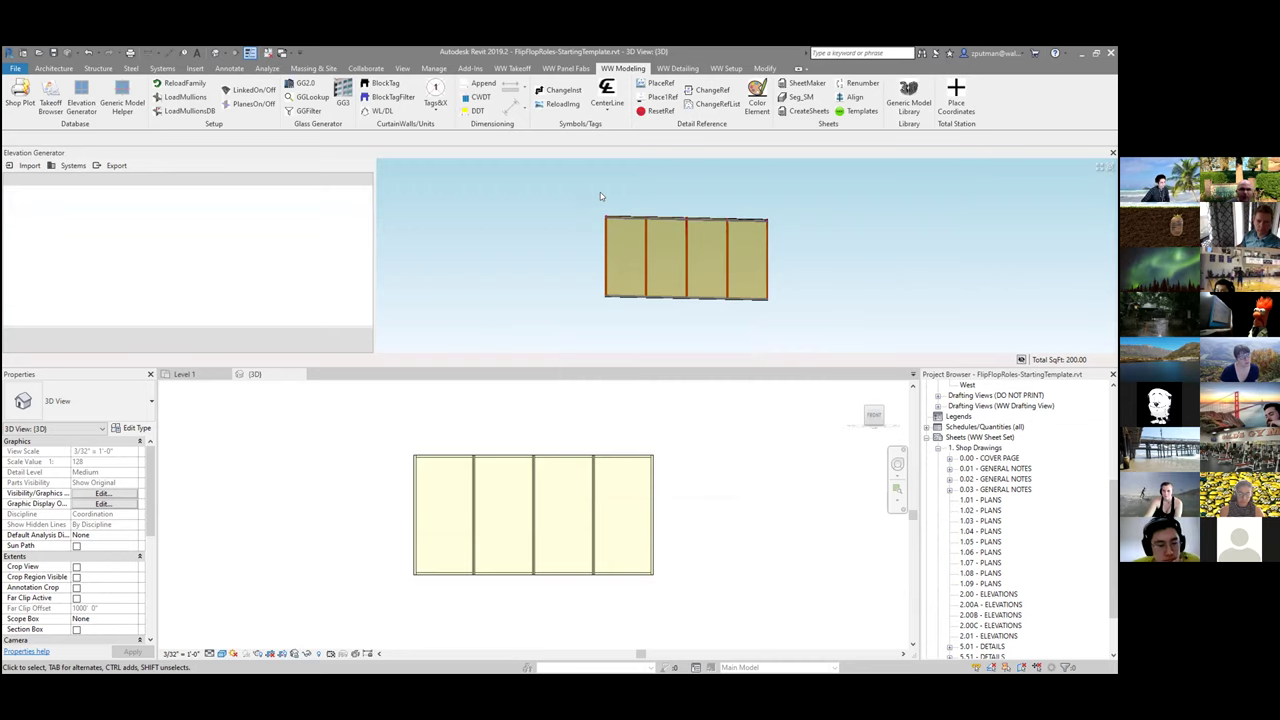
pyautogui.moveTo(587, 193); pyautogui.dragTo(615, 322)
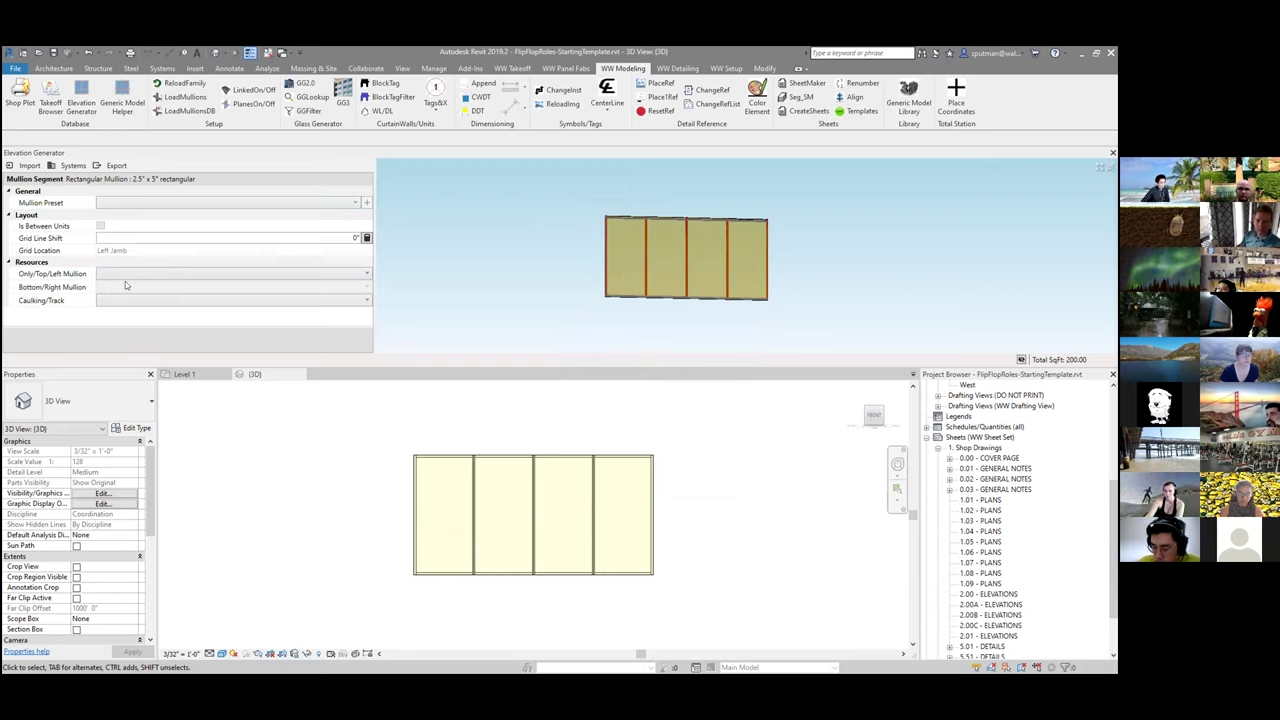
pyautogui.click(337, 272)
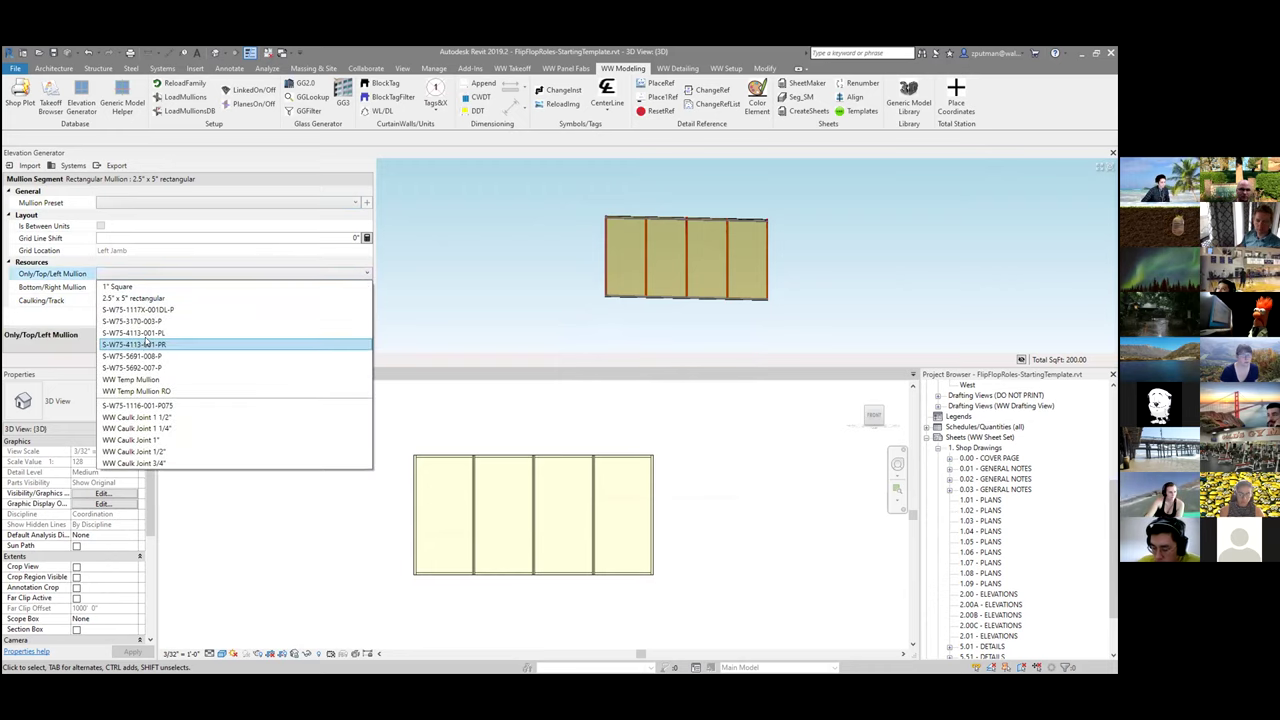
pyautogui.click(148, 334)
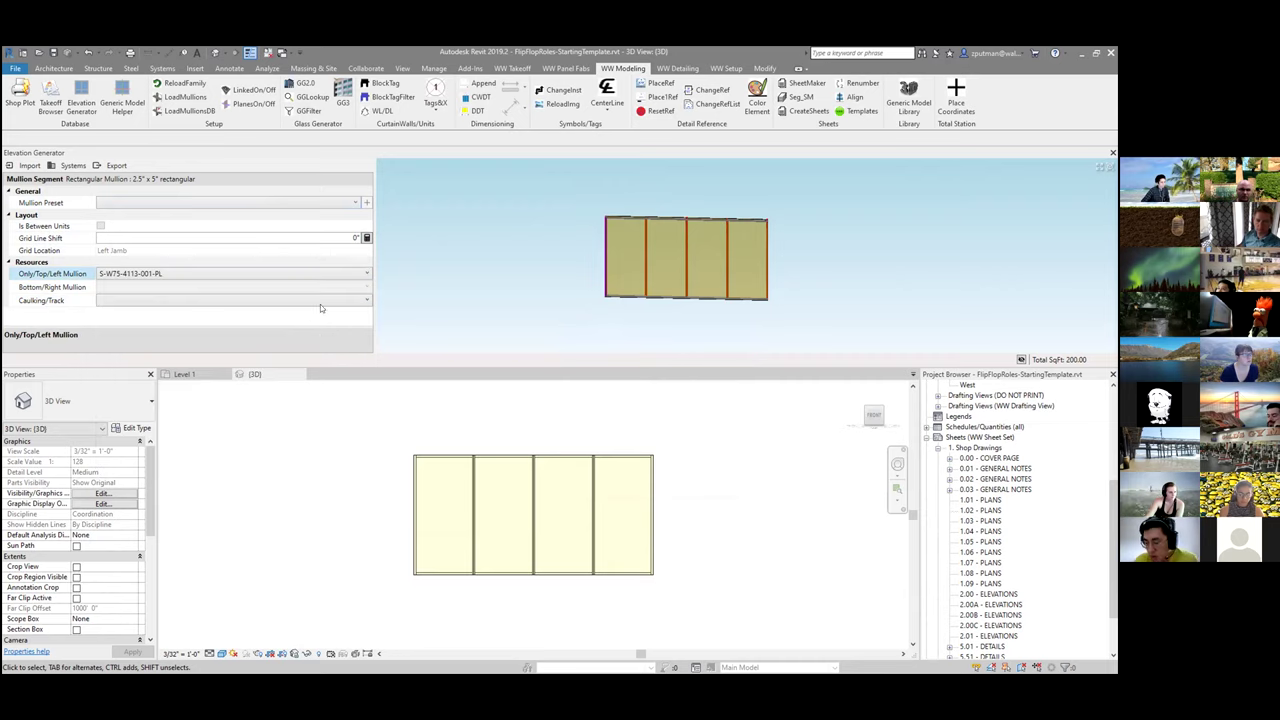
pyautogui.click(250, 300)
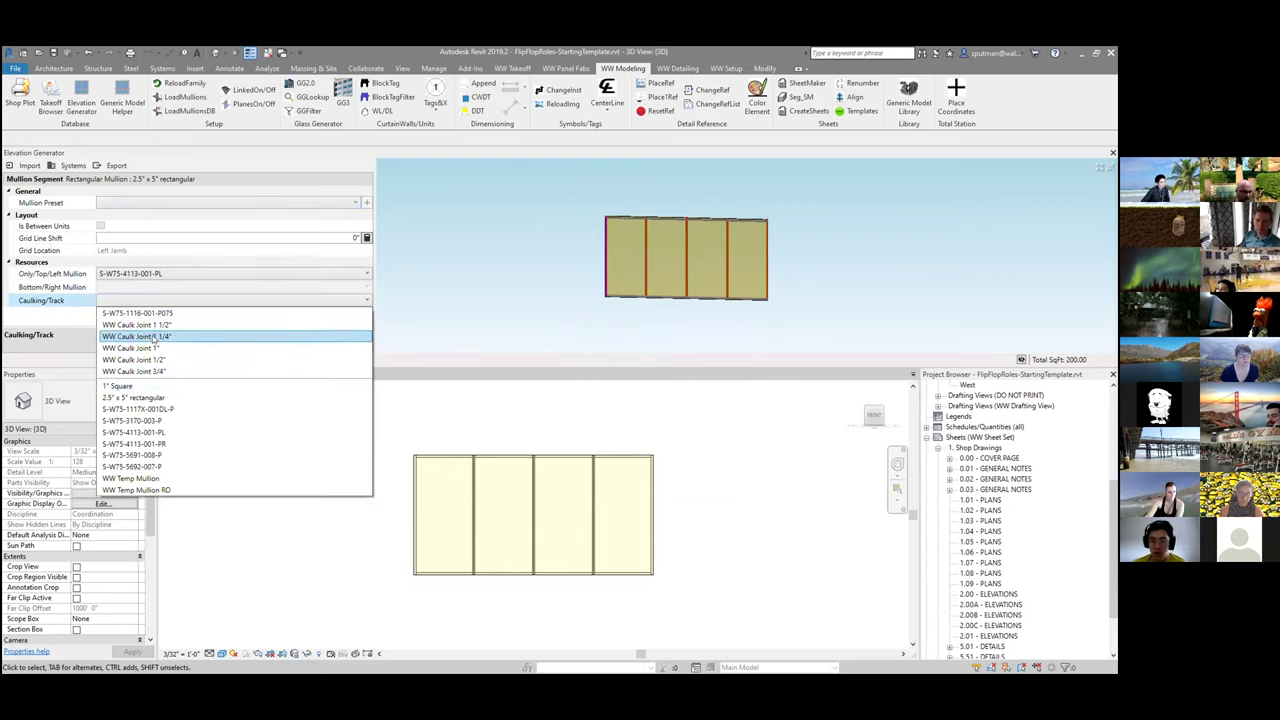
pyautogui.click(152, 337)
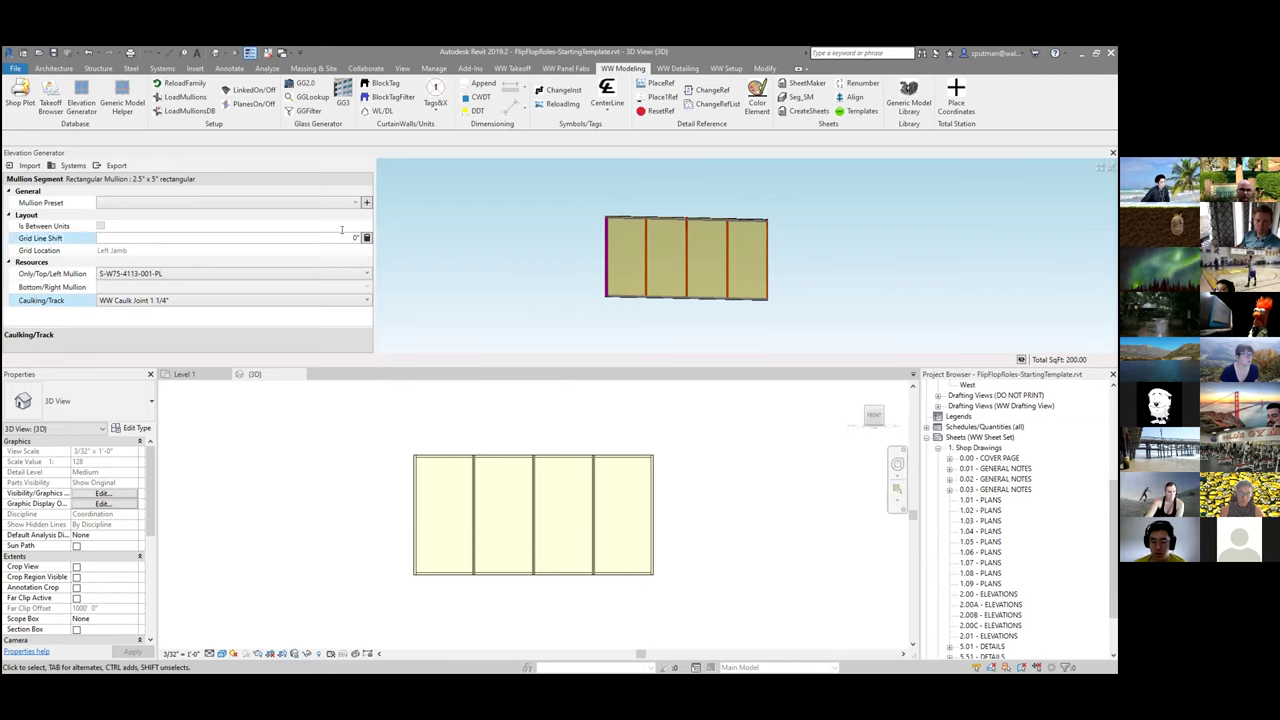
# Step: Save the left jamb settings as a new mullion preset named 'Jamb Left - 1/5.51'
pyautogui.click(366, 202)
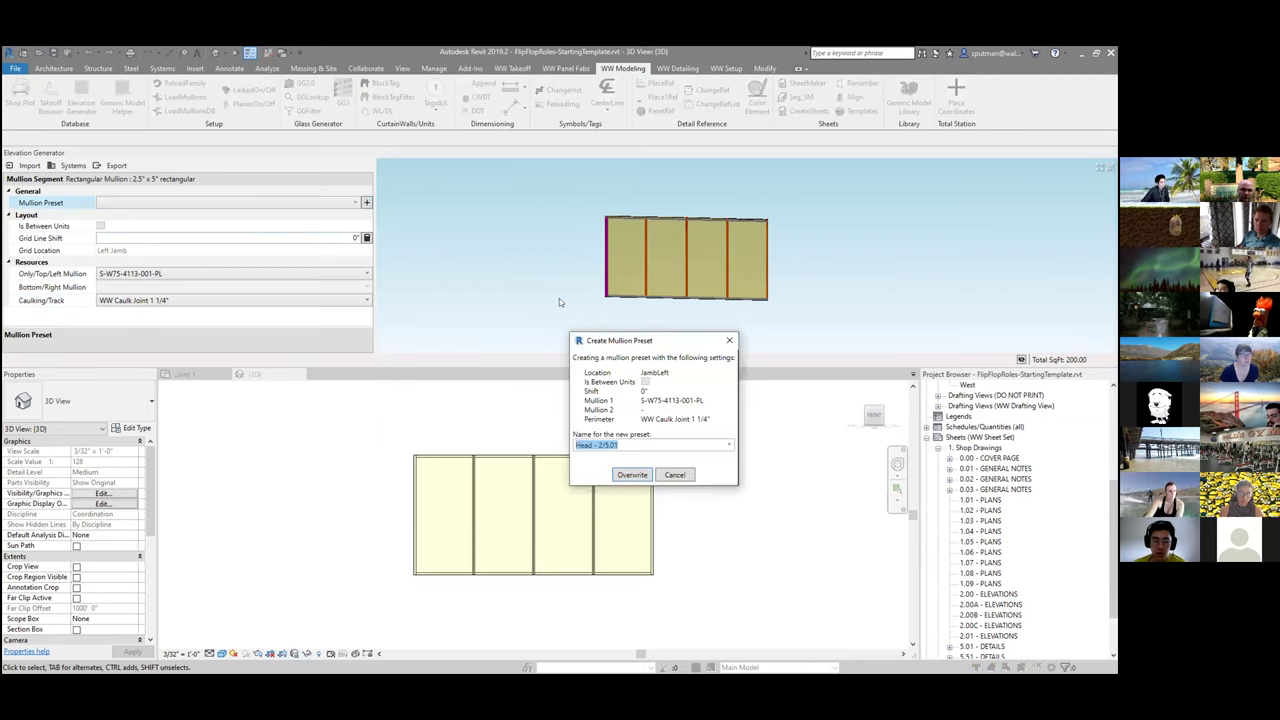
pyautogui.write('Jamb Le')
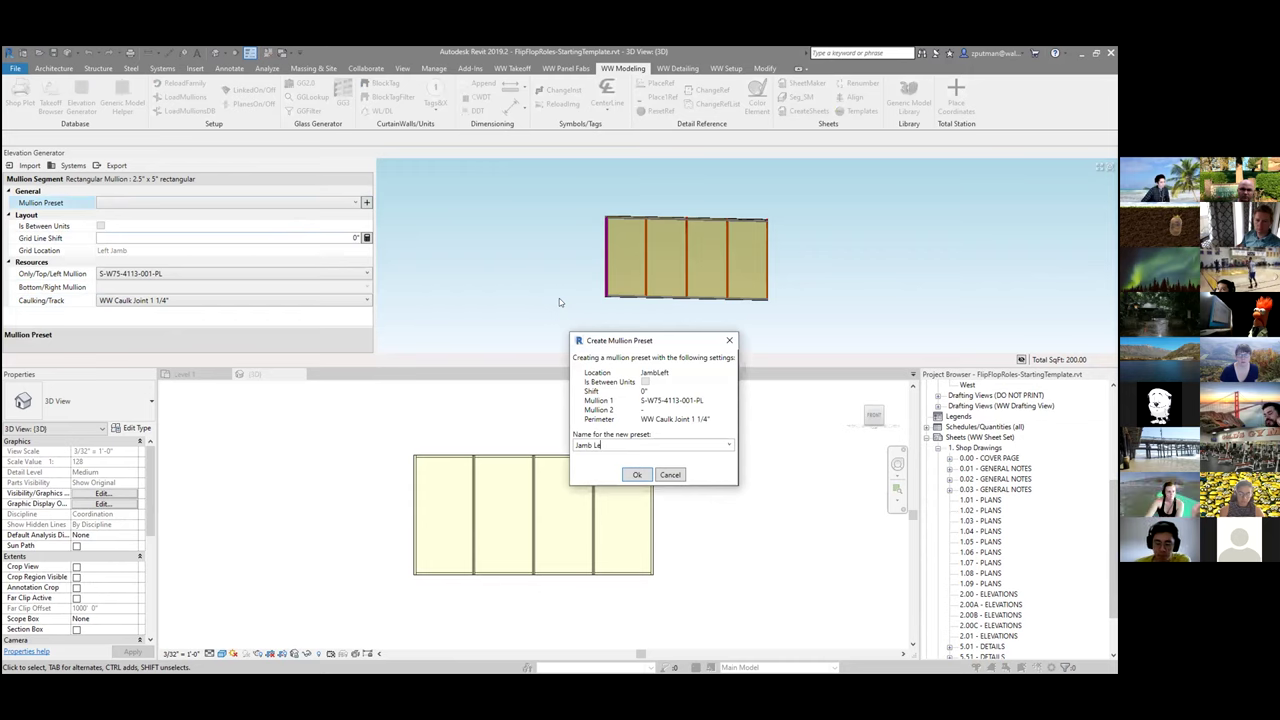
pyautogui.write('ft')
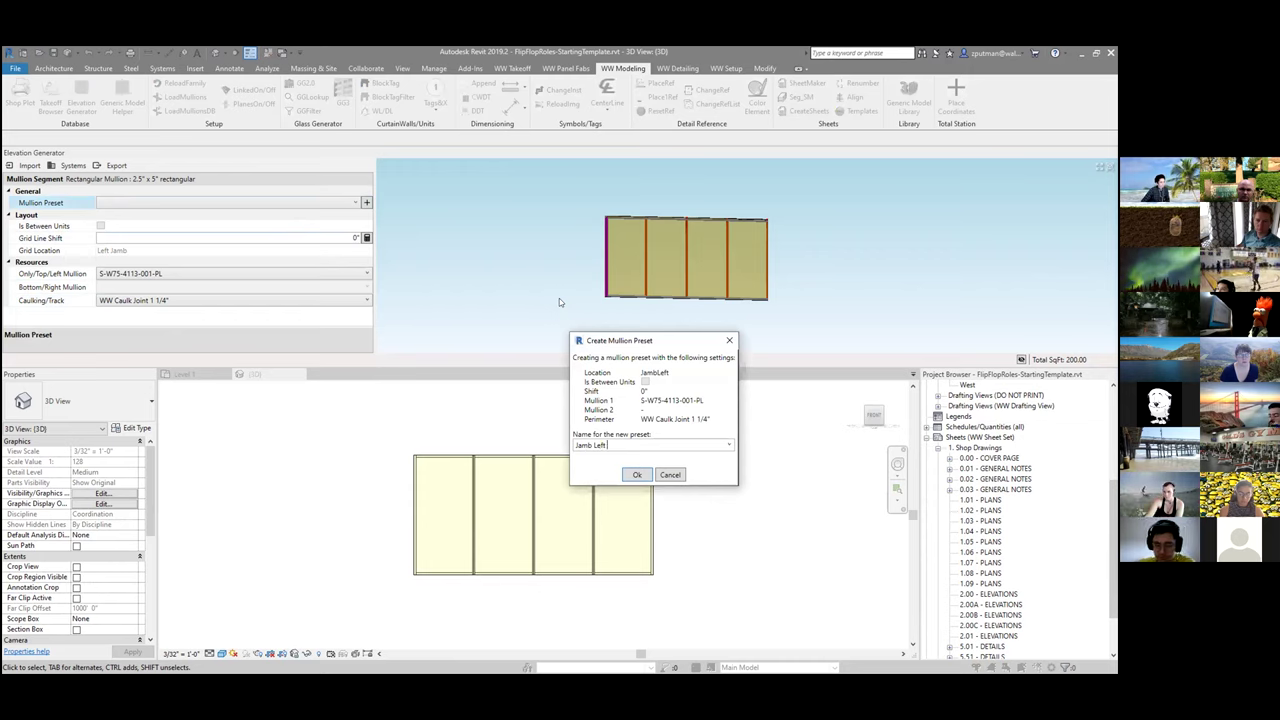
pyautogui.write(' - 1/5.51')
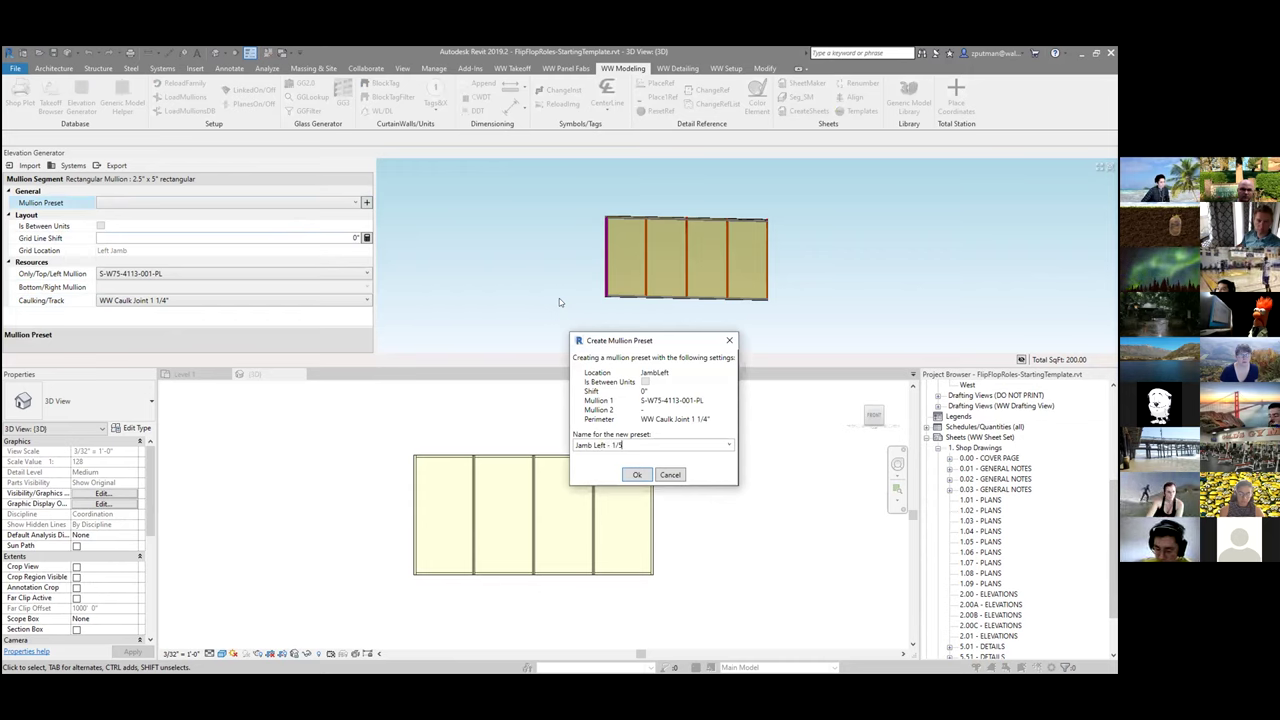
pyautogui.click(637, 474)
# Step: Give the right-end jamb mullion S-W75-4113-001-PR with WW Caulk Joint 1 1/4" caulking
pyautogui.click(480, 255)
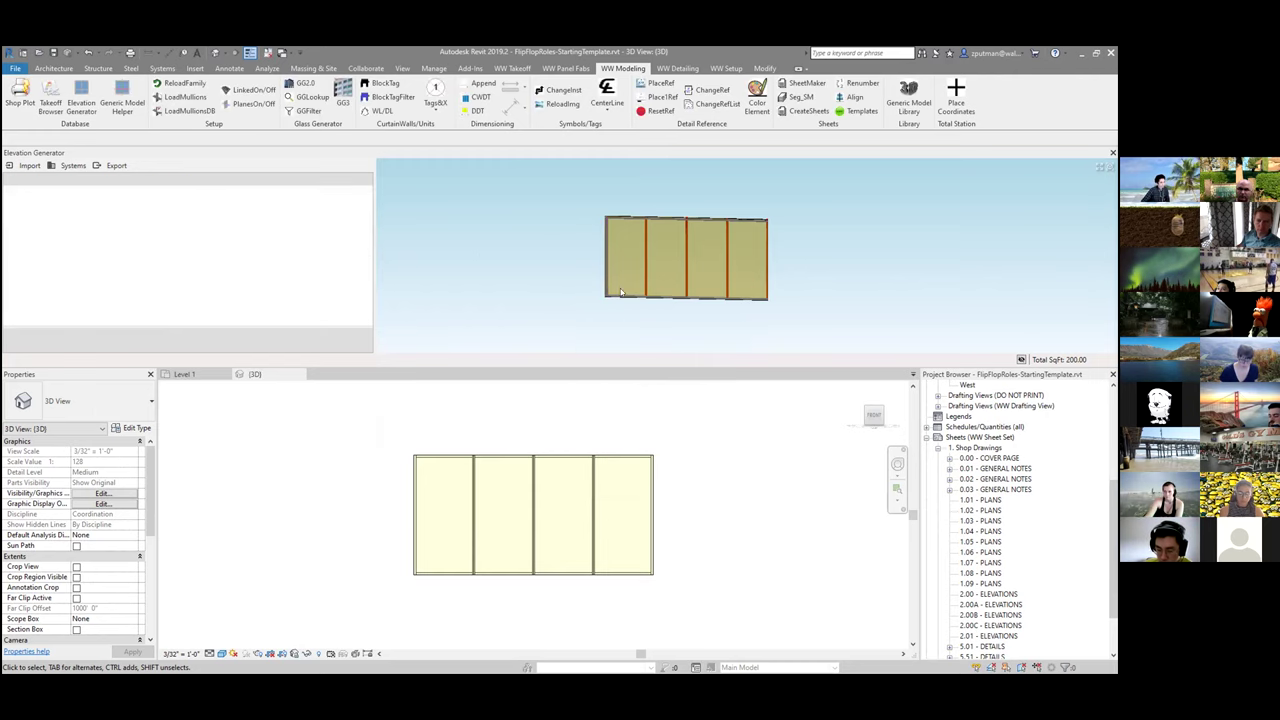
pyautogui.click(795, 195)
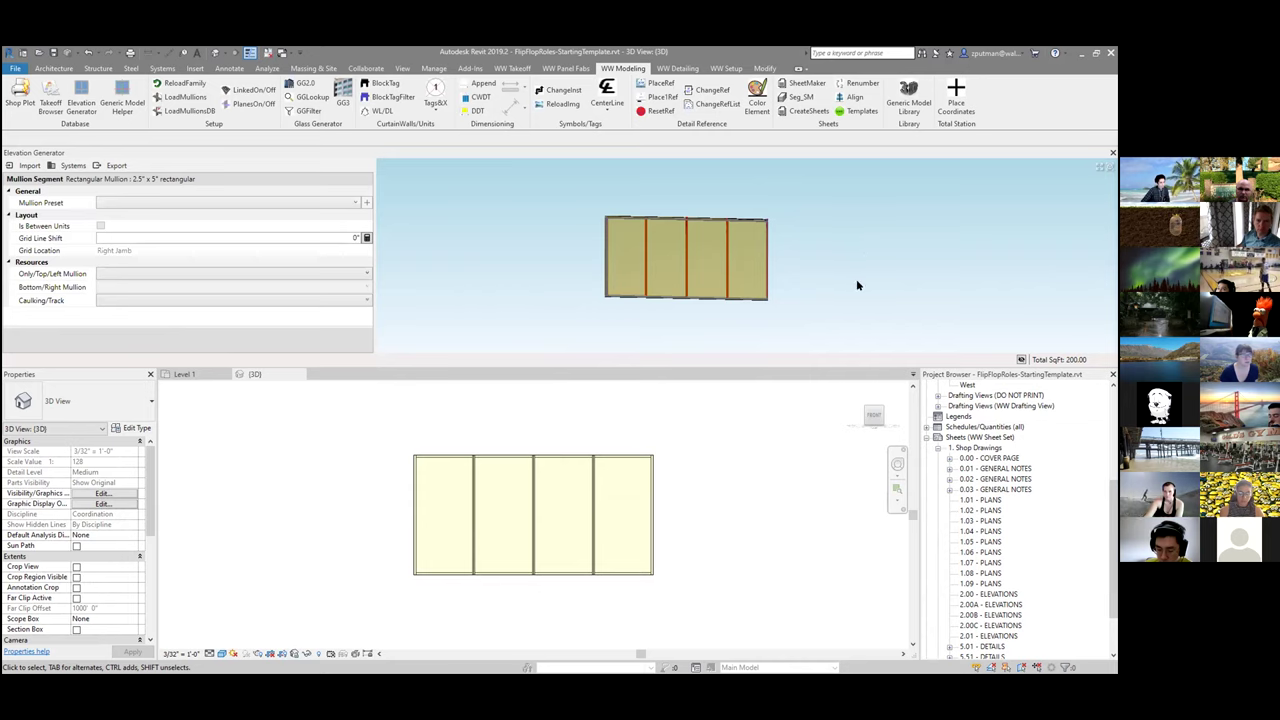
pyautogui.click(244, 271)
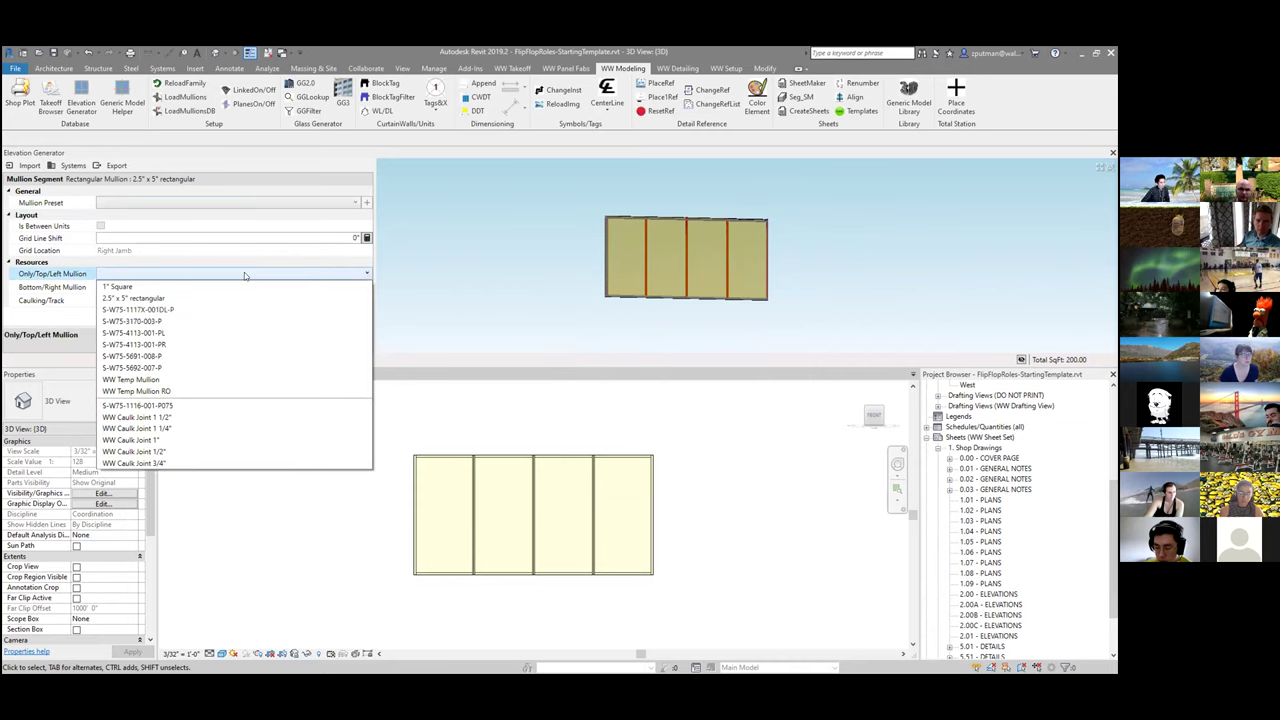
pyautogui.click(150, 344)
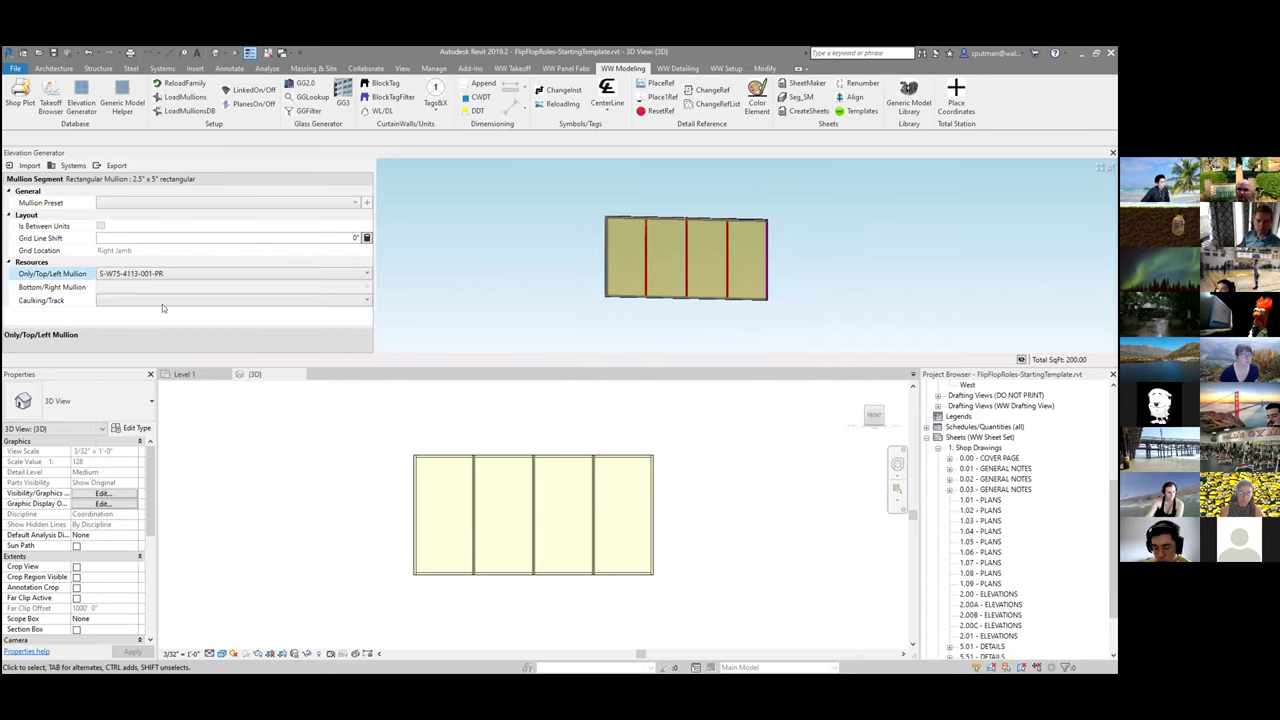
pyautogui.click(162, 300)
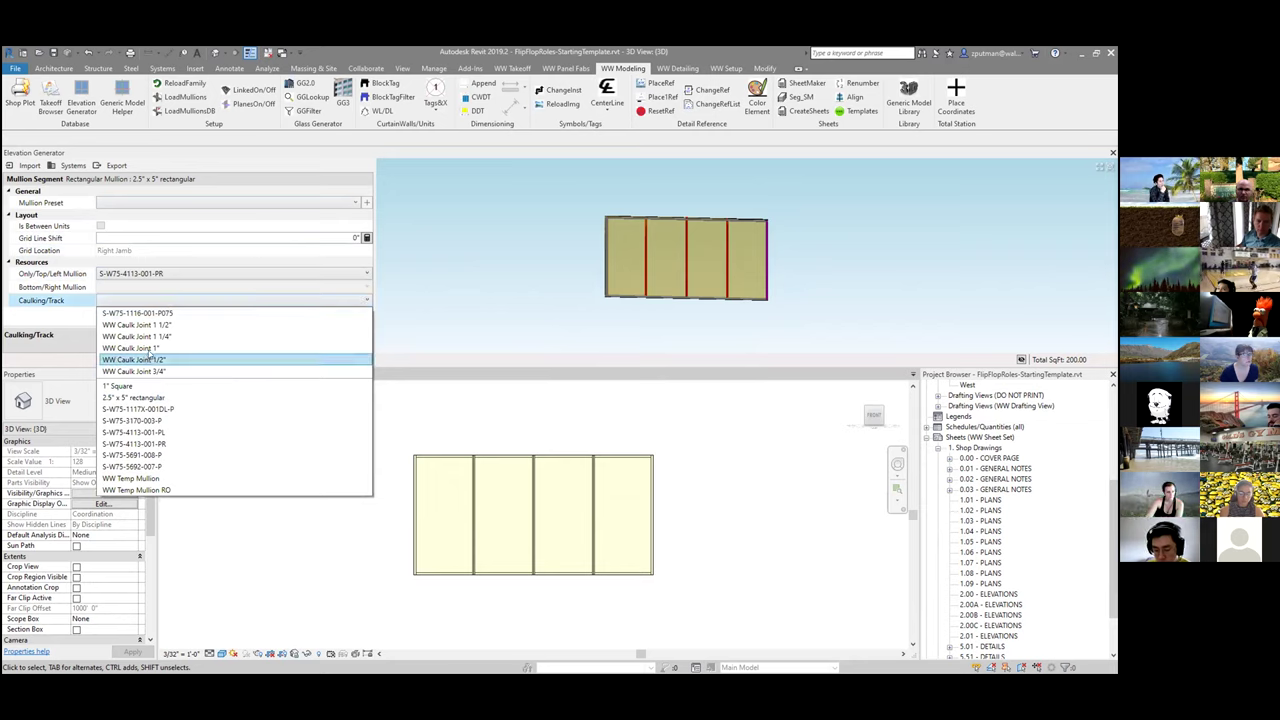
pyautogui.click(153, 337)
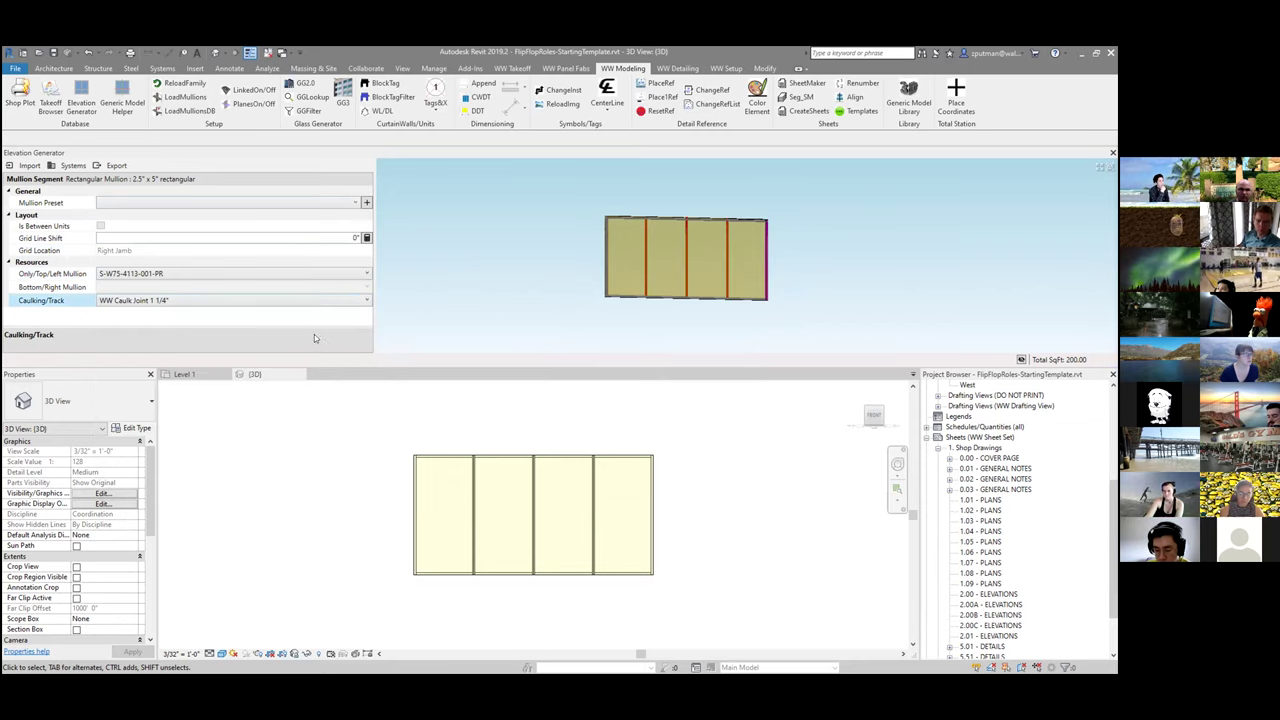
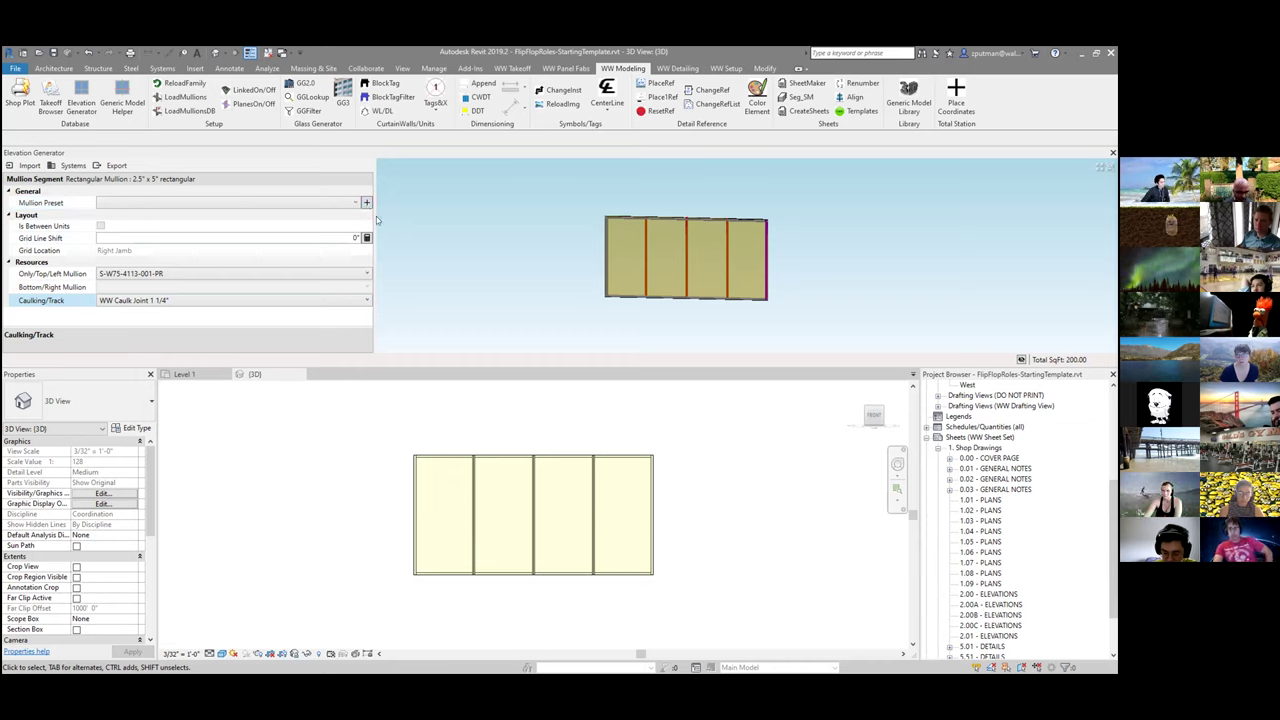
# Step: Save the selected right jamb mullion's settings as a new preset named 'Jamb Right - 3/5.51'
pyautogui.click(367, 203)
pyautogui.write('Jamb Right - ')
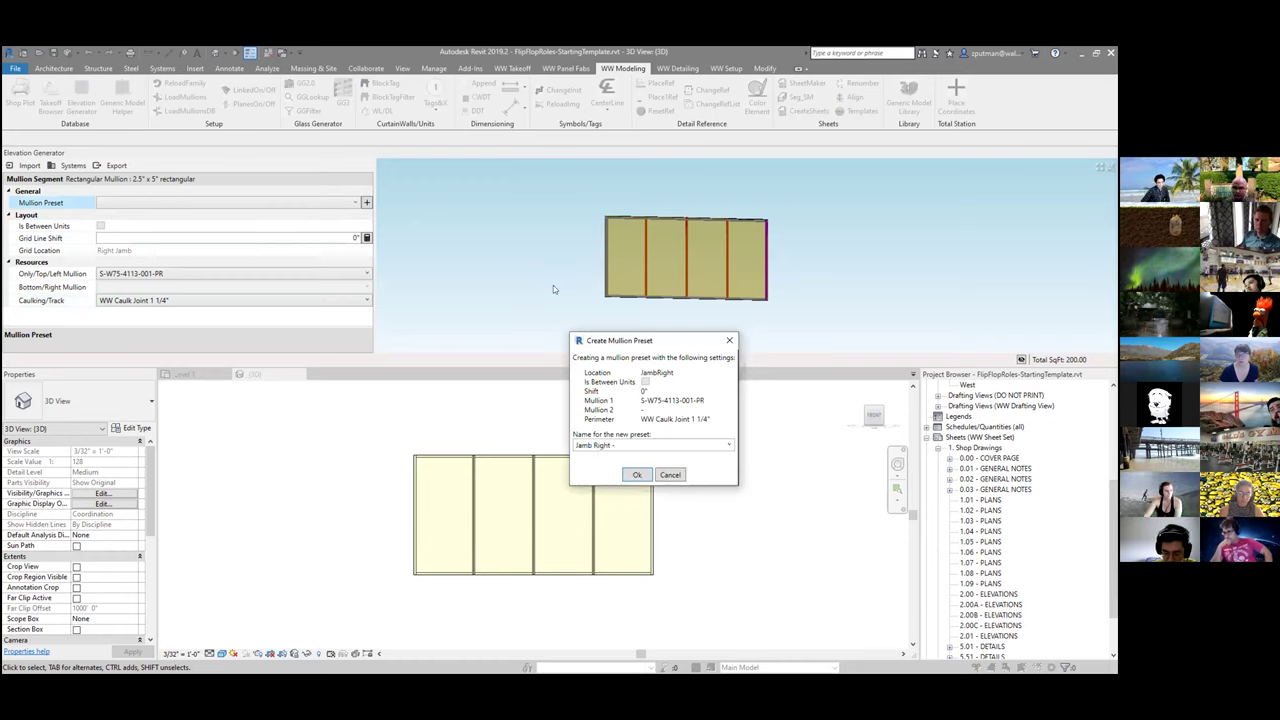
pyautogui.write('3.')
pyautogui.write('5.51')
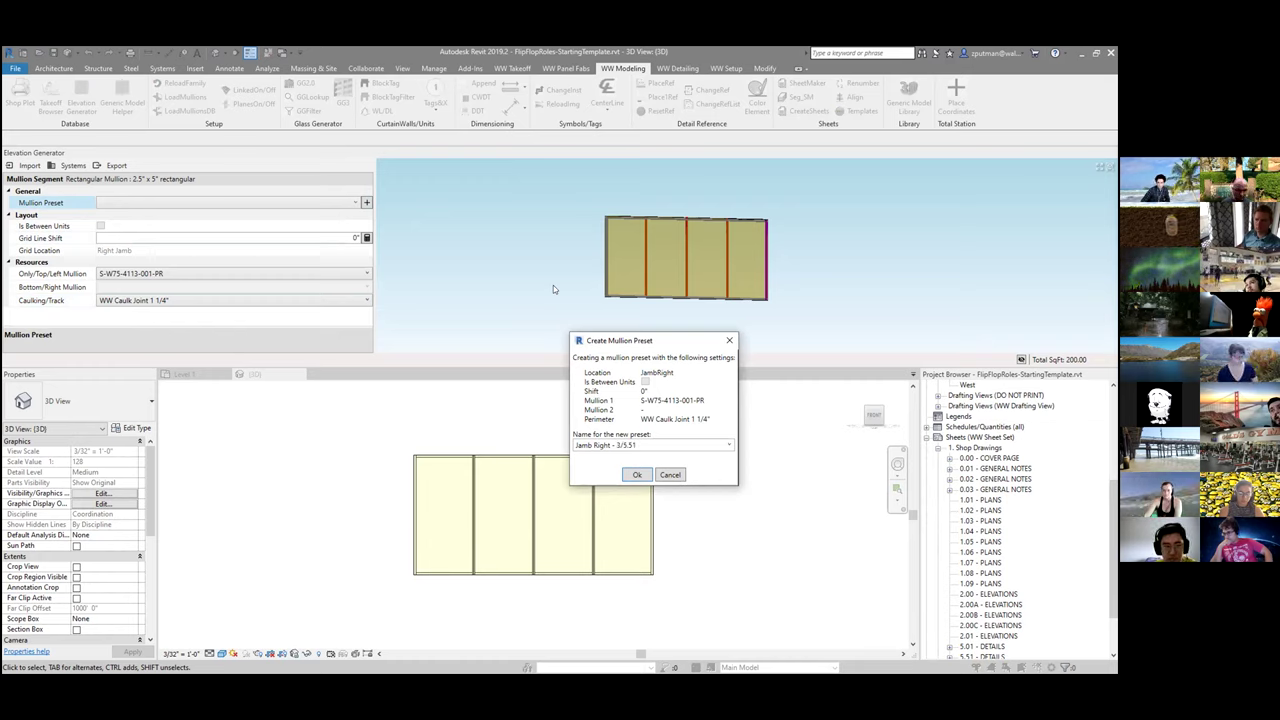
pyautogui.click(634, 475)
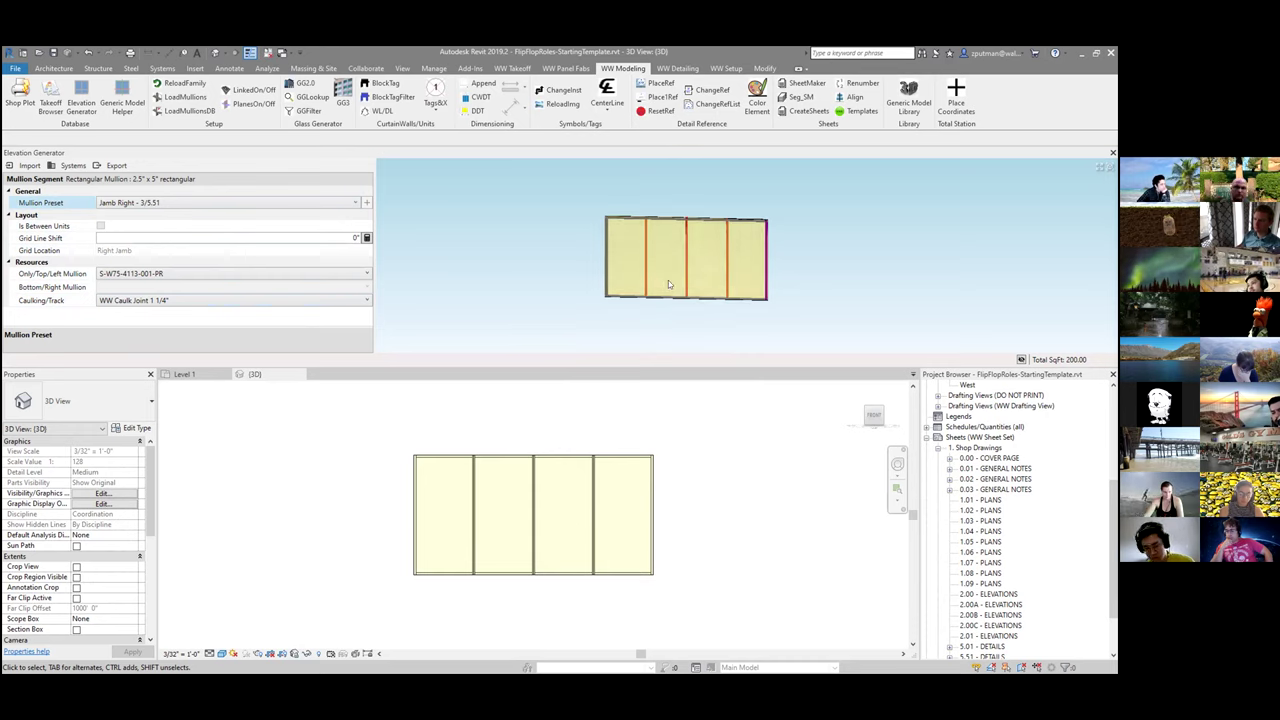
# Step: Window-select the curtain wall and filter it to the three interior vertical mullion segments
pyautogui.click(635, 330)
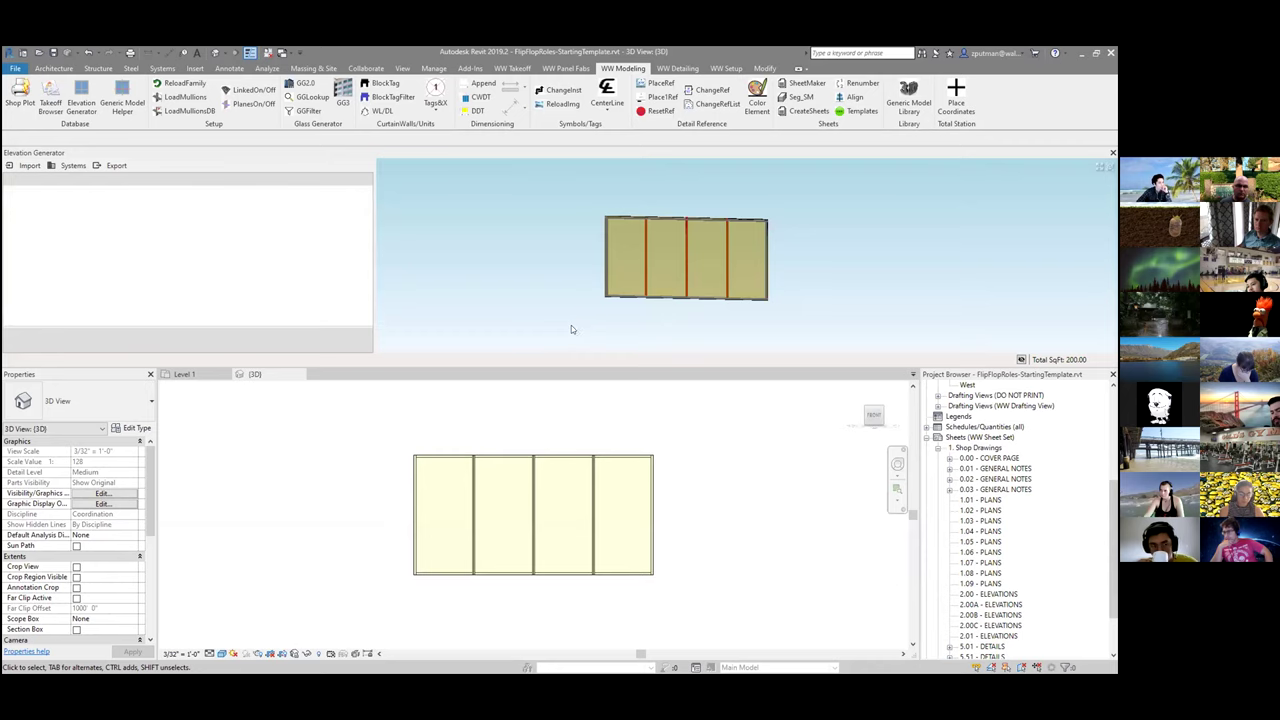
pyautogui.moveTo(563, 326); pyautogui.dragTo(829, 178)
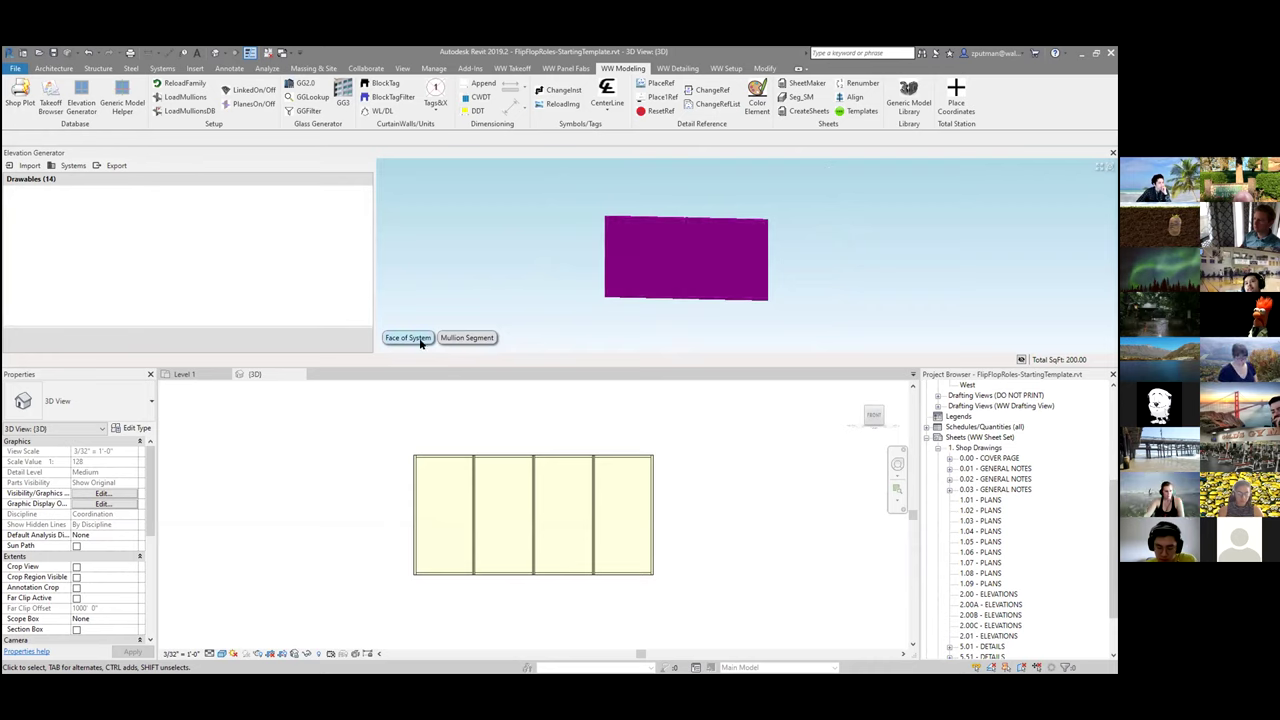
pyautogui.click(465, 338)
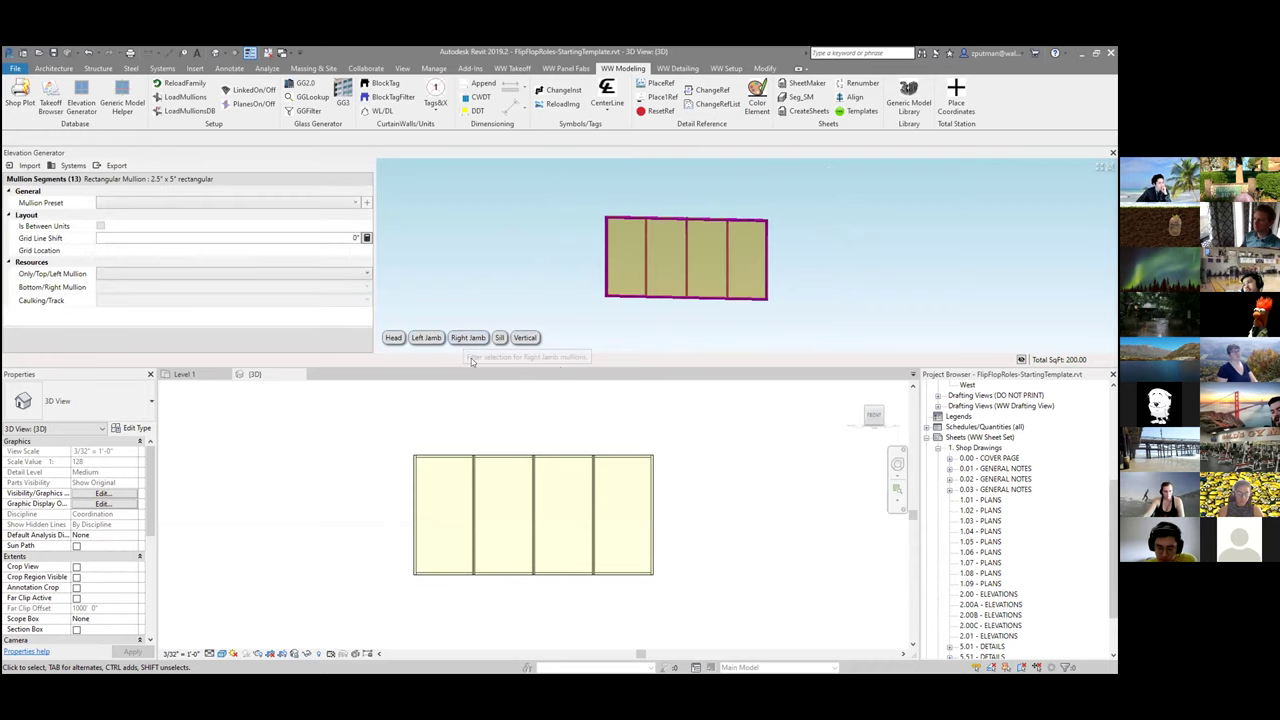
pyautogui.click(525, 338)
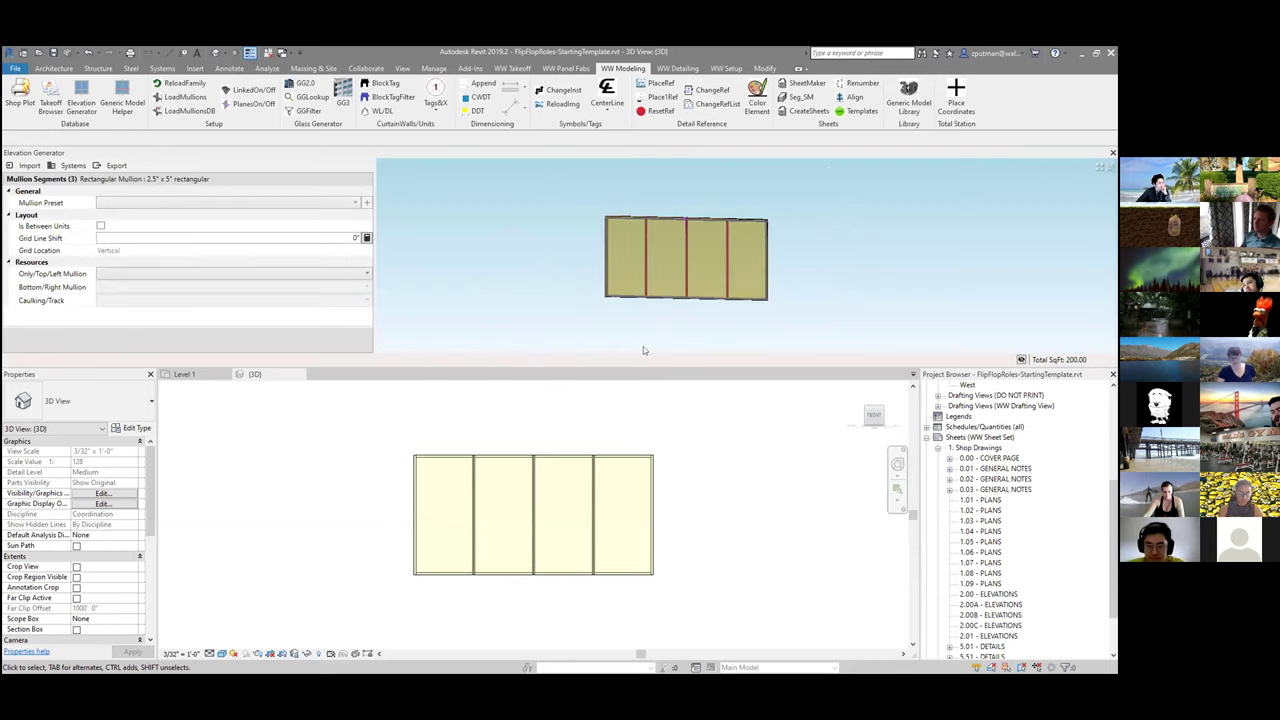
pyautogui.scroll(3, 686, 303)
pyautogui.scroll(2, 684, 296)
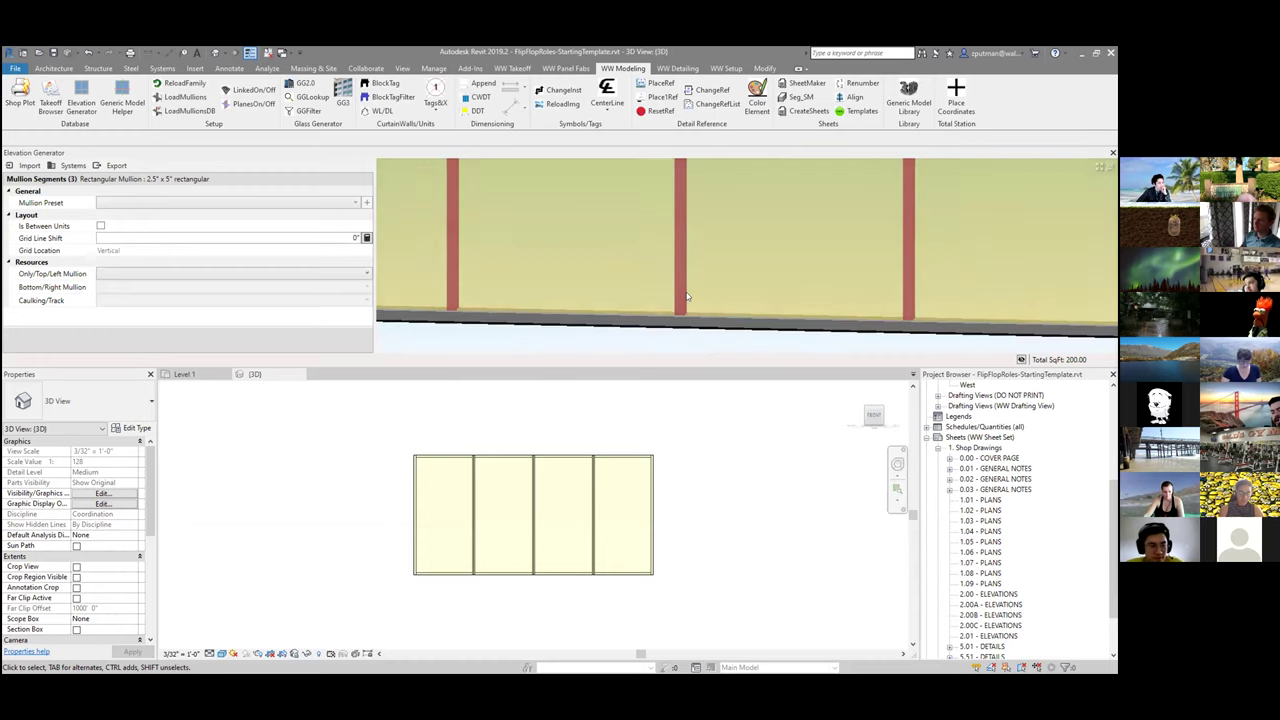
pyautogui.scroll(-2, 690, 308)
pyautogui.scroll(-2, 636, 348)
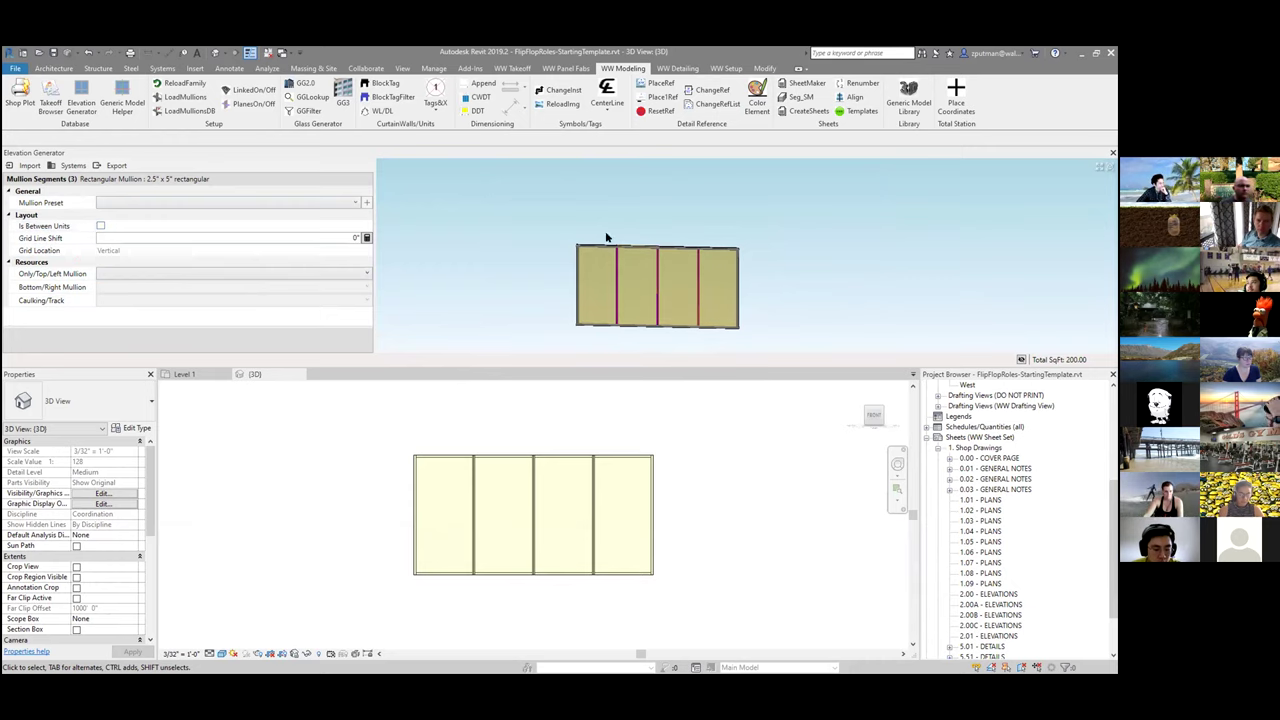
# Step: Mark the vertical mullions as between units: top/left S-W75-5691-008-P, bottom/right S-W75-5692-007-P
pyautogui.click(101, 227)
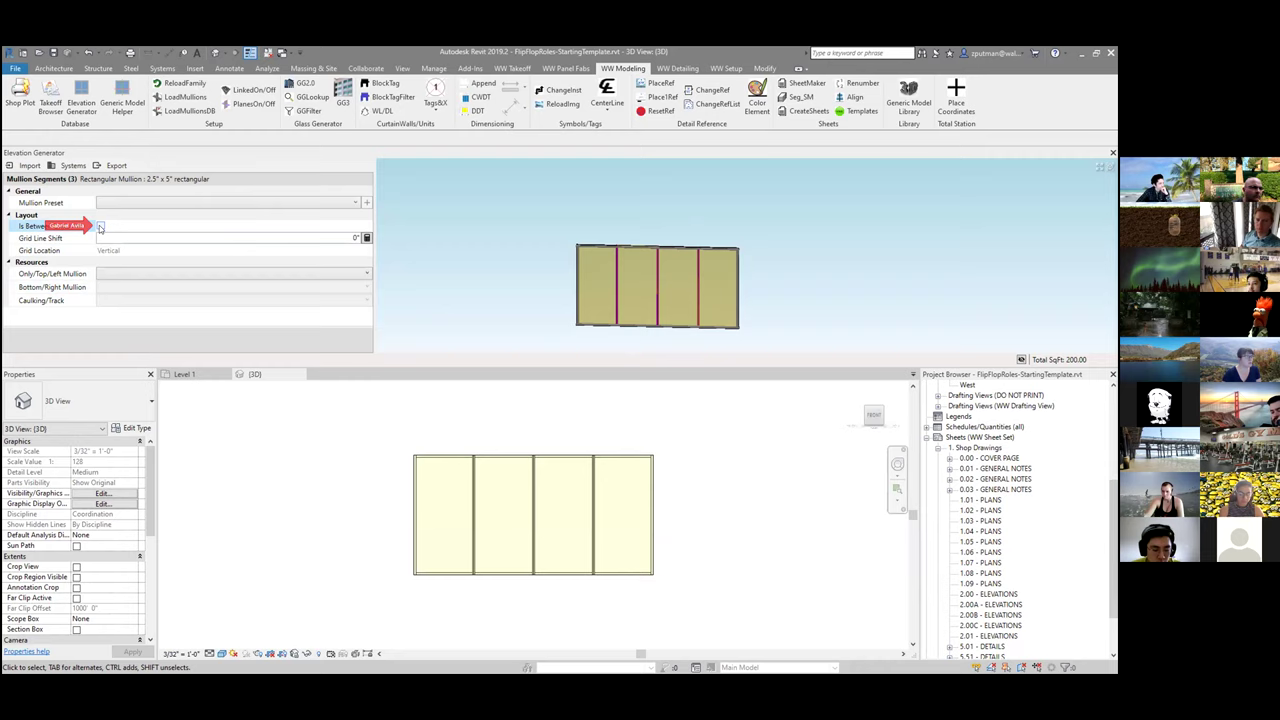
pyautogui.click(100, 226)
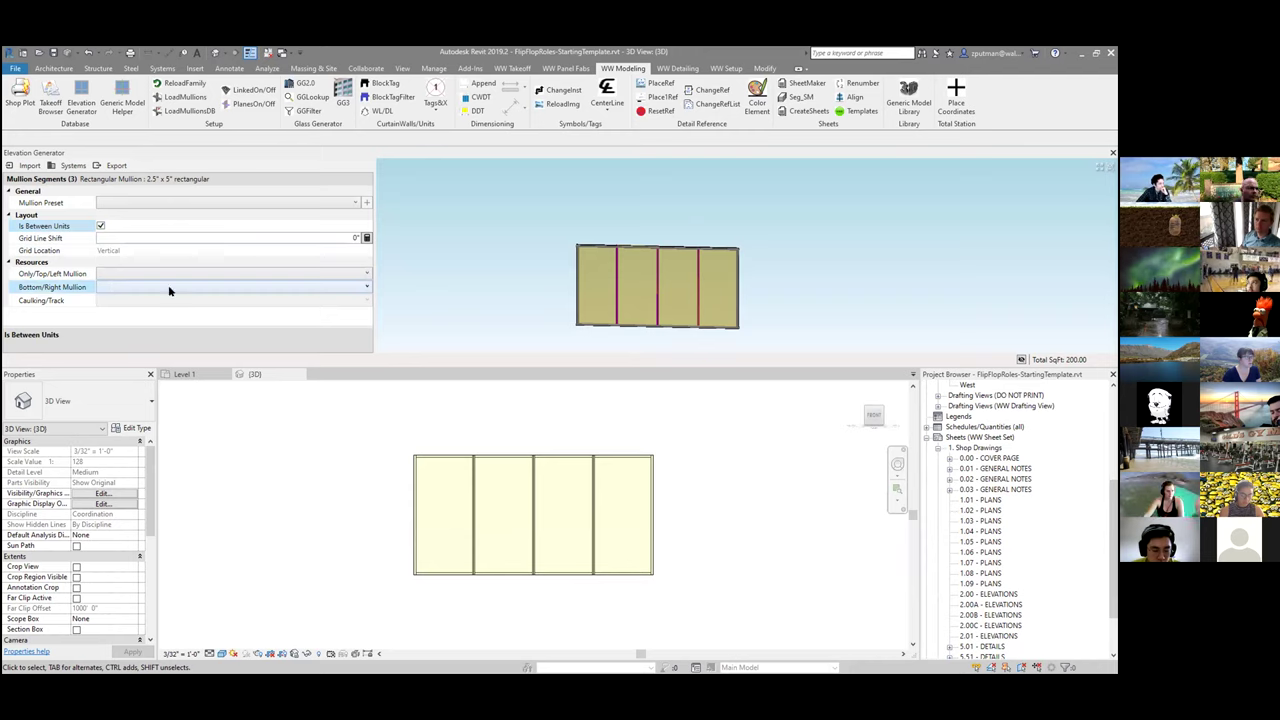
pyautogui.click(306, 273)
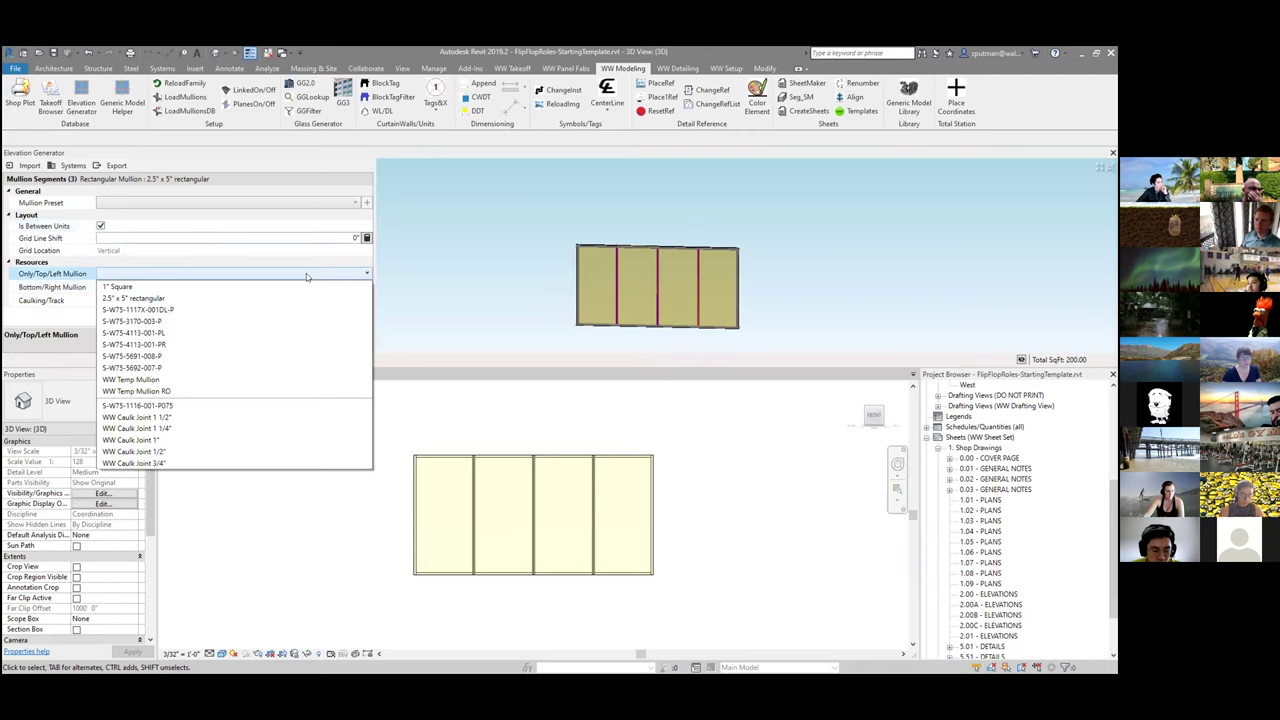
pyautogui.click(84, 277)
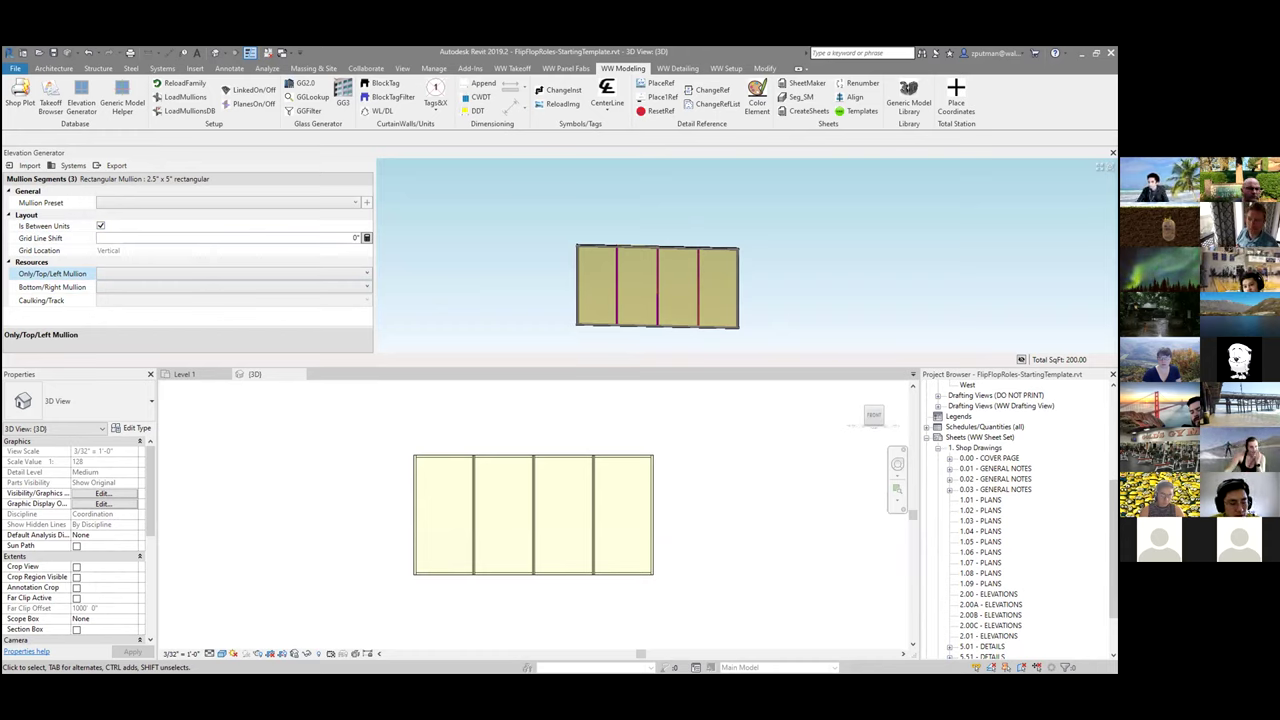
pyautogui.click(326, 274)
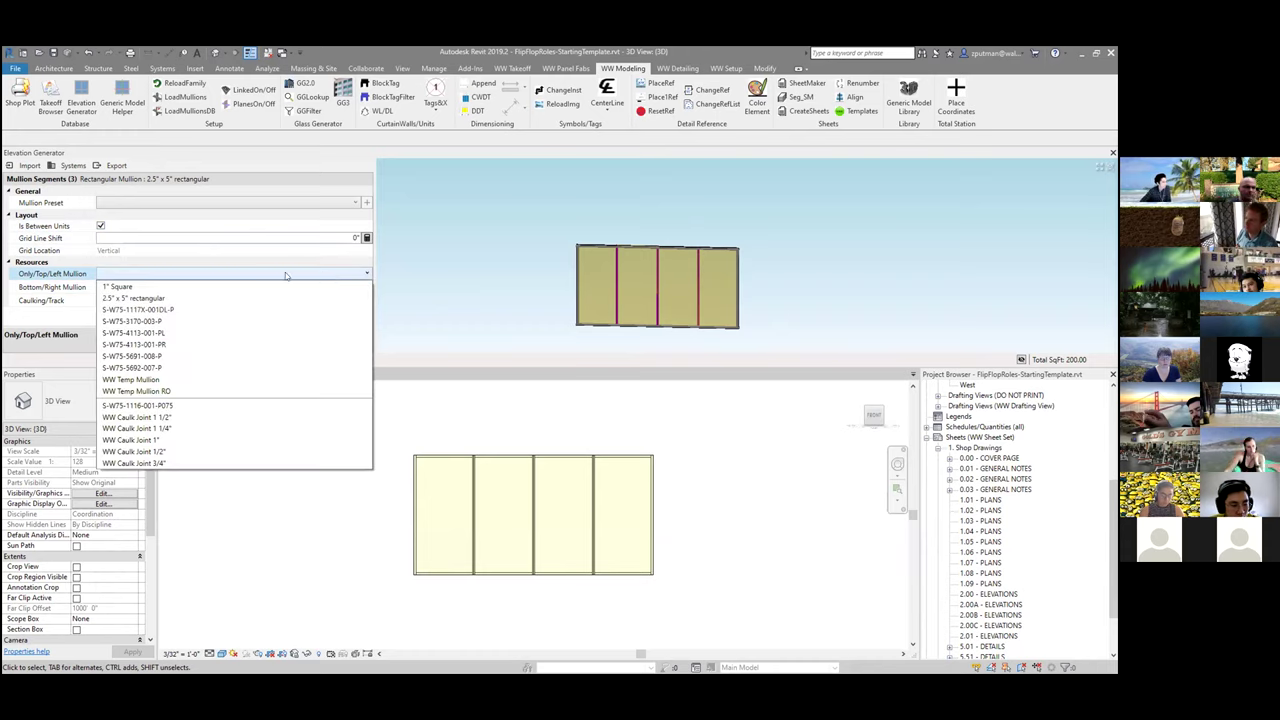
pyautogui.click(135, 356)
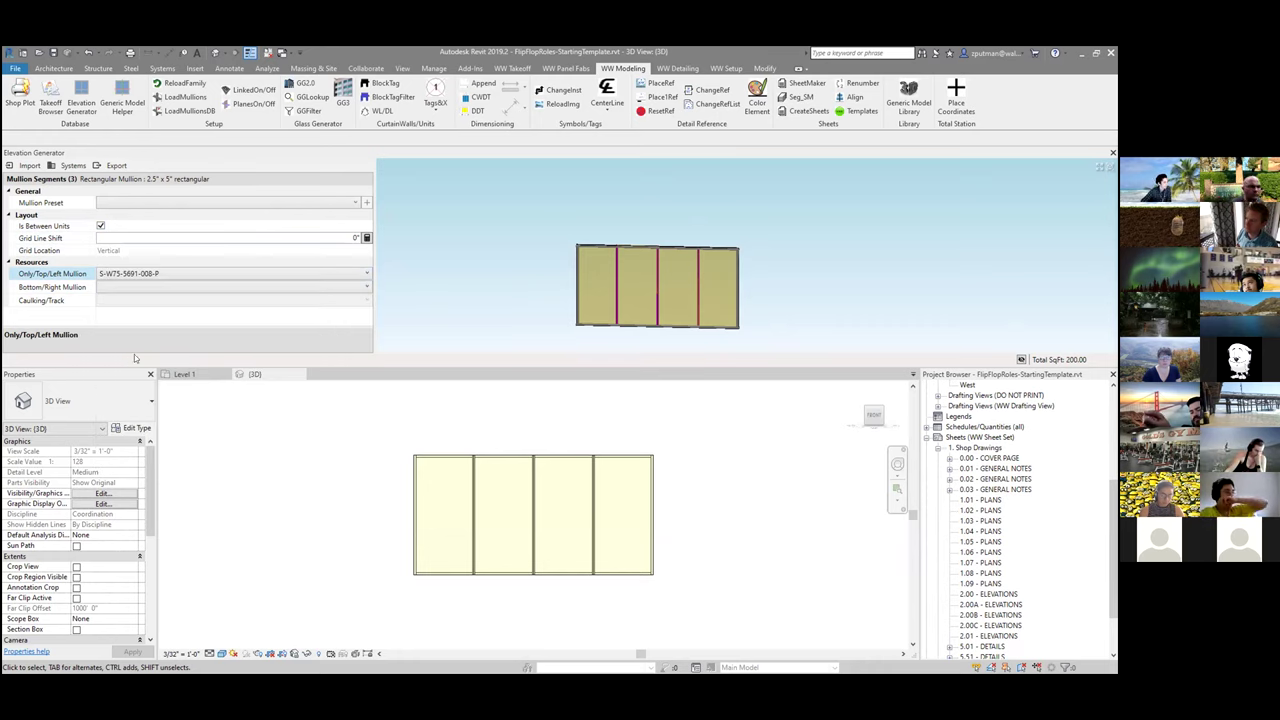
pyautogui.click(144, 288)
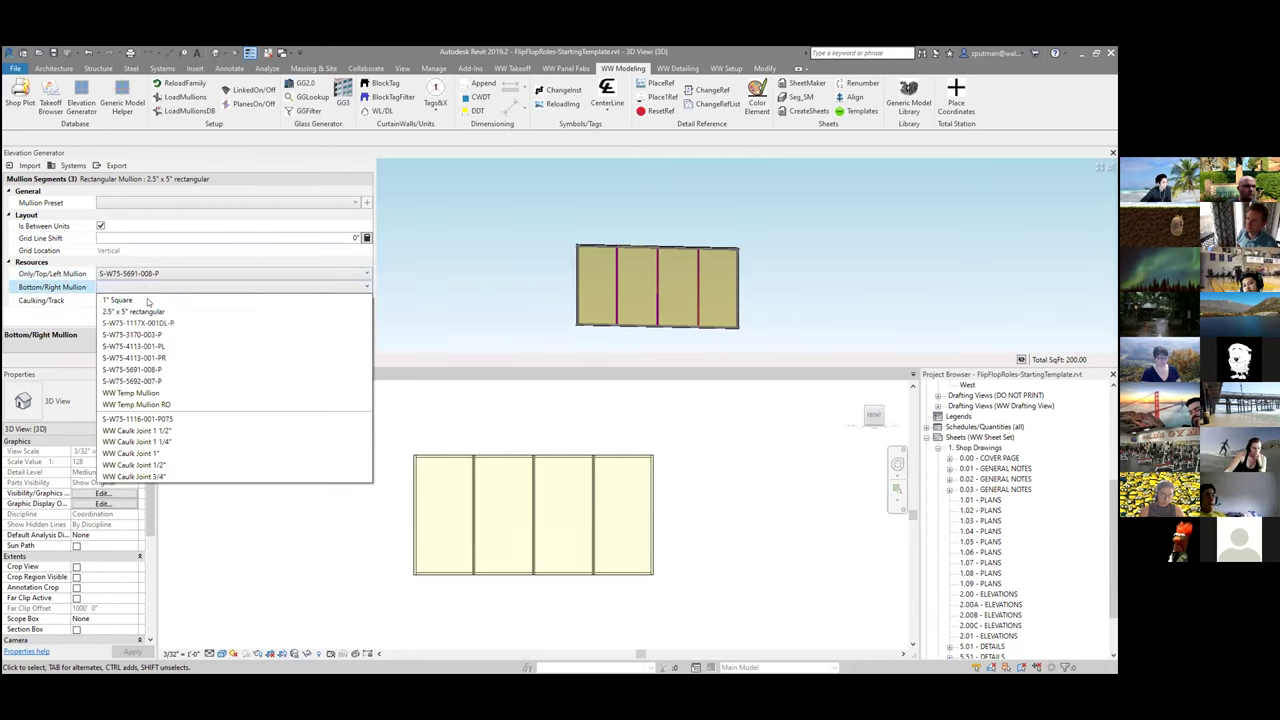
pyautogui.click(145, 381)
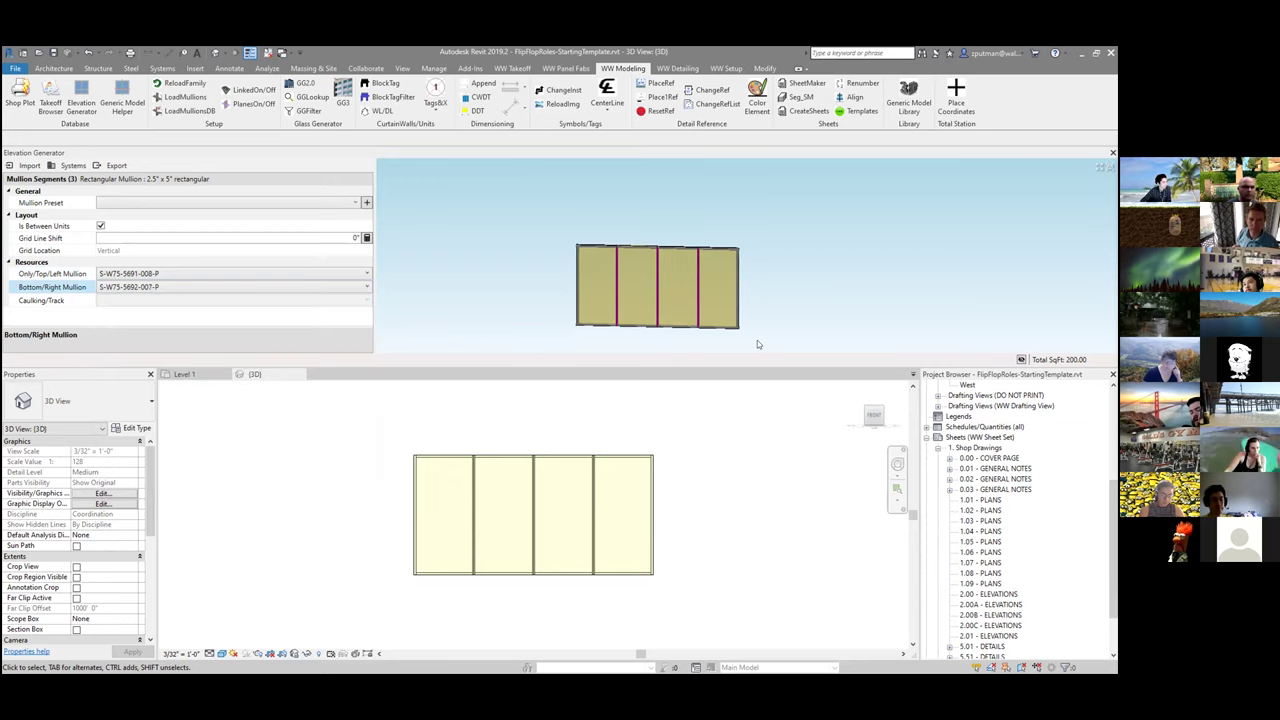
# Step: Save the vertical mullion settings as preset 'Vertical - 2/5.51', then clear the selection
pyautogui.scroll(5, 670, 338)
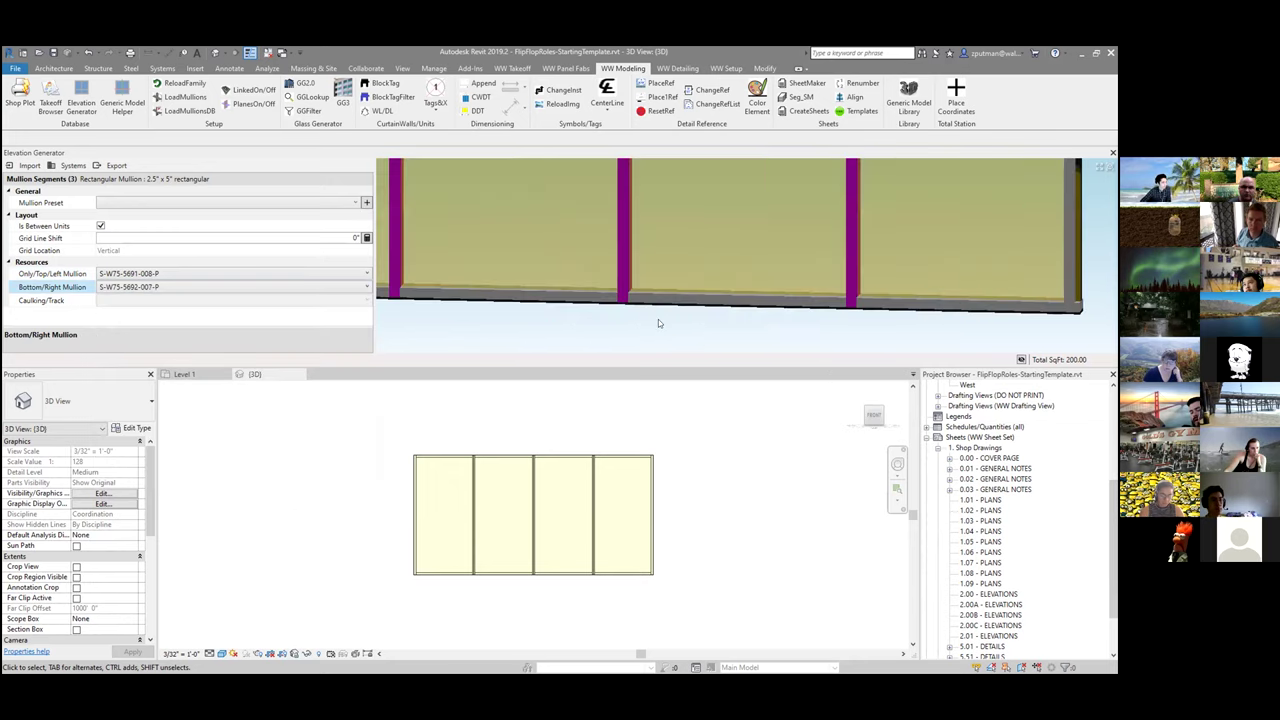
pyautogui.click(609, 342)
pyautogui.scroll(-4, 590, 330)
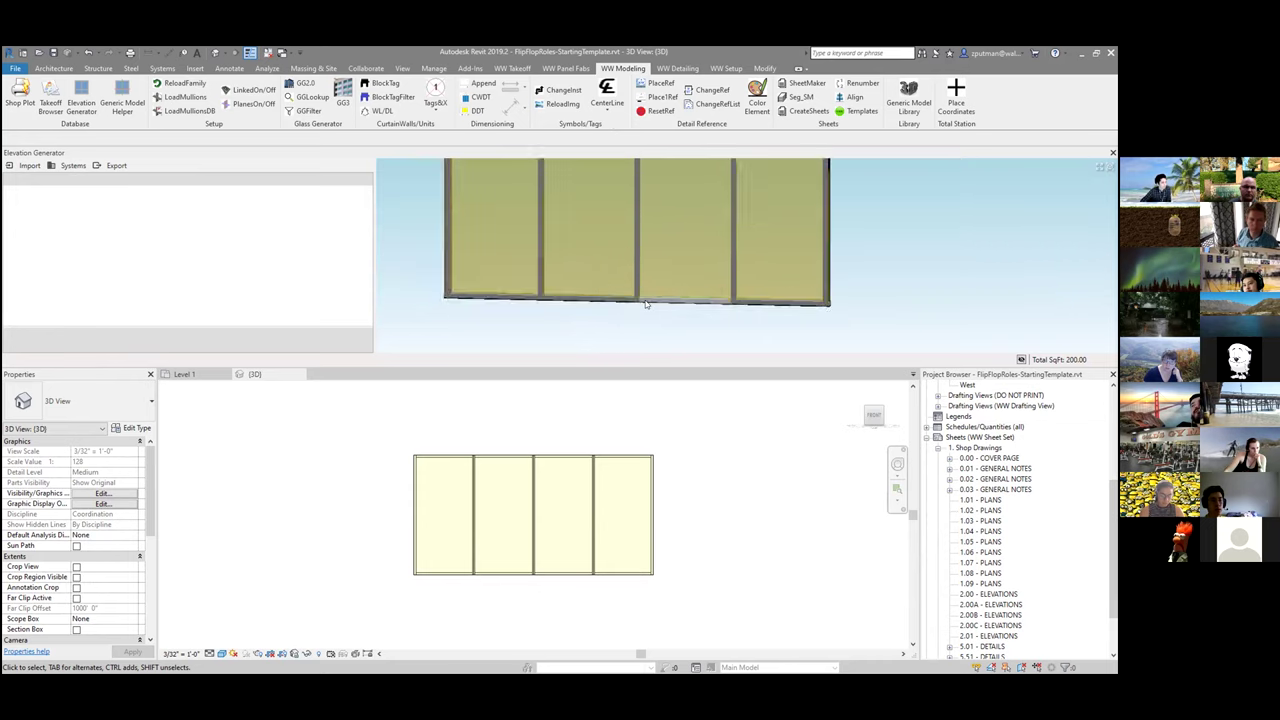
pyautogui.click(602, 260)
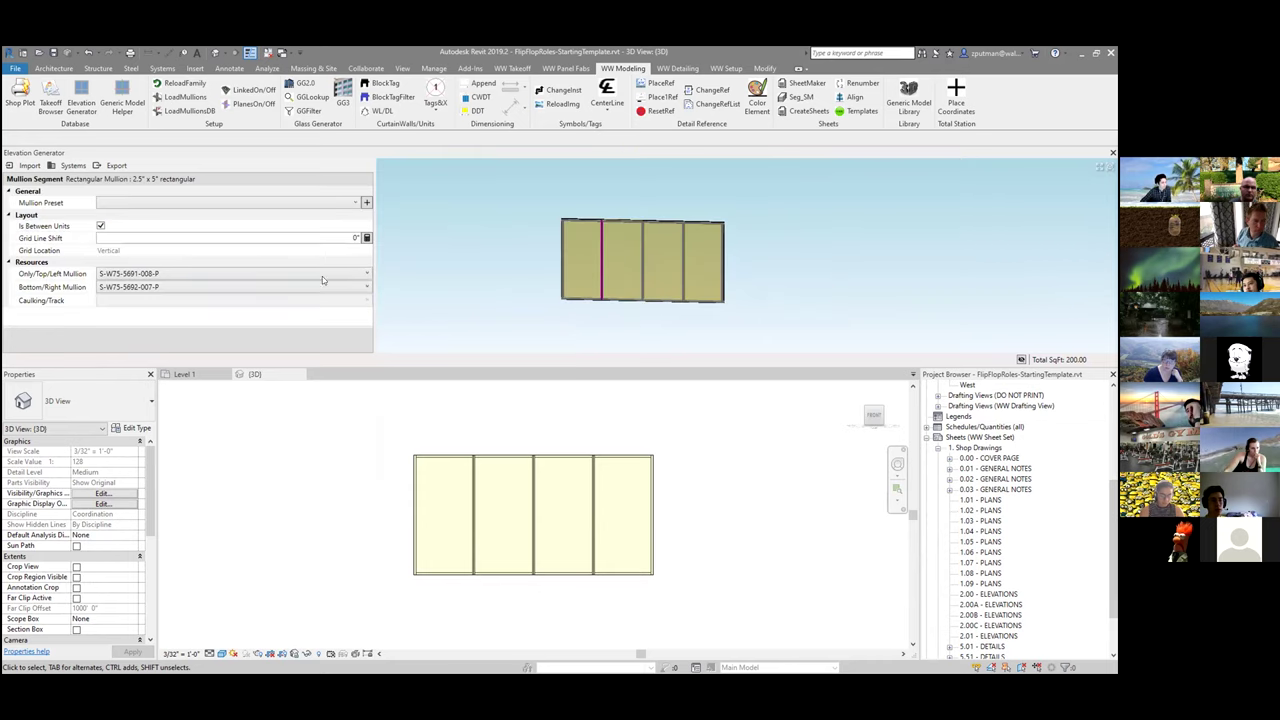
pyautogui.click(366, 202)
pyautogui.write('Vertical - ')
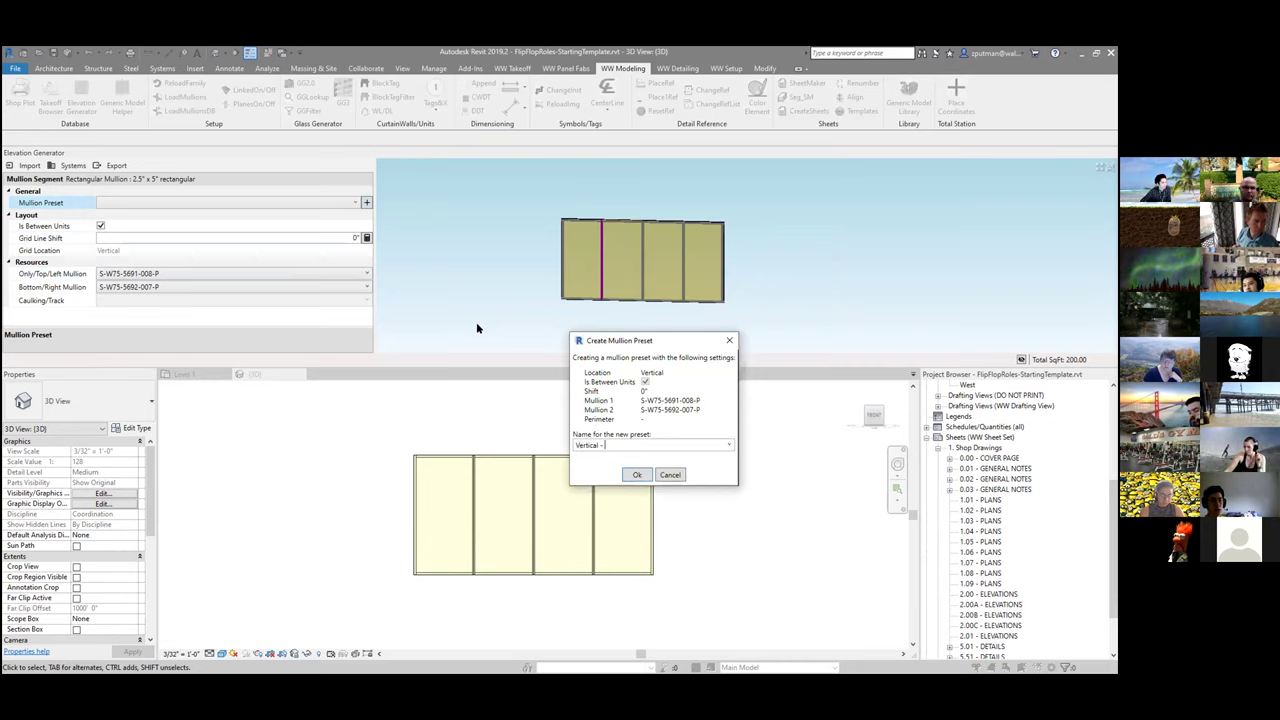
pyautogui.write('2/5')
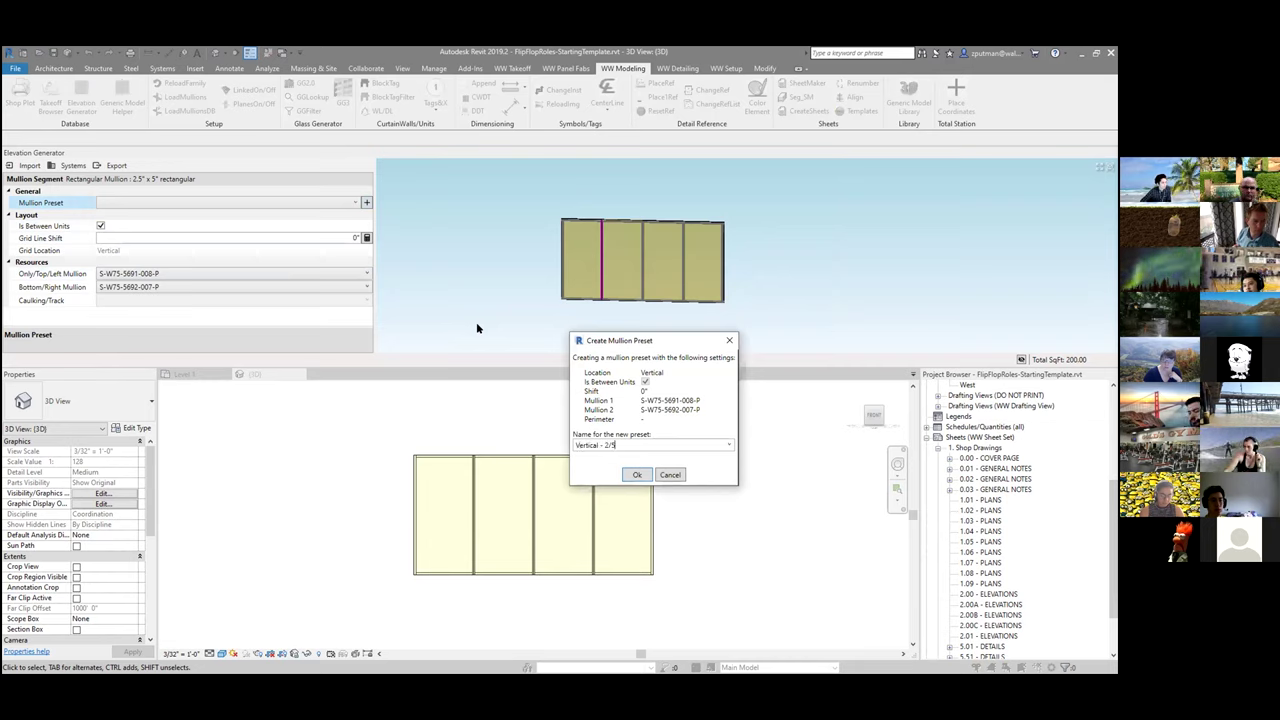
pyautogui.write('.51')
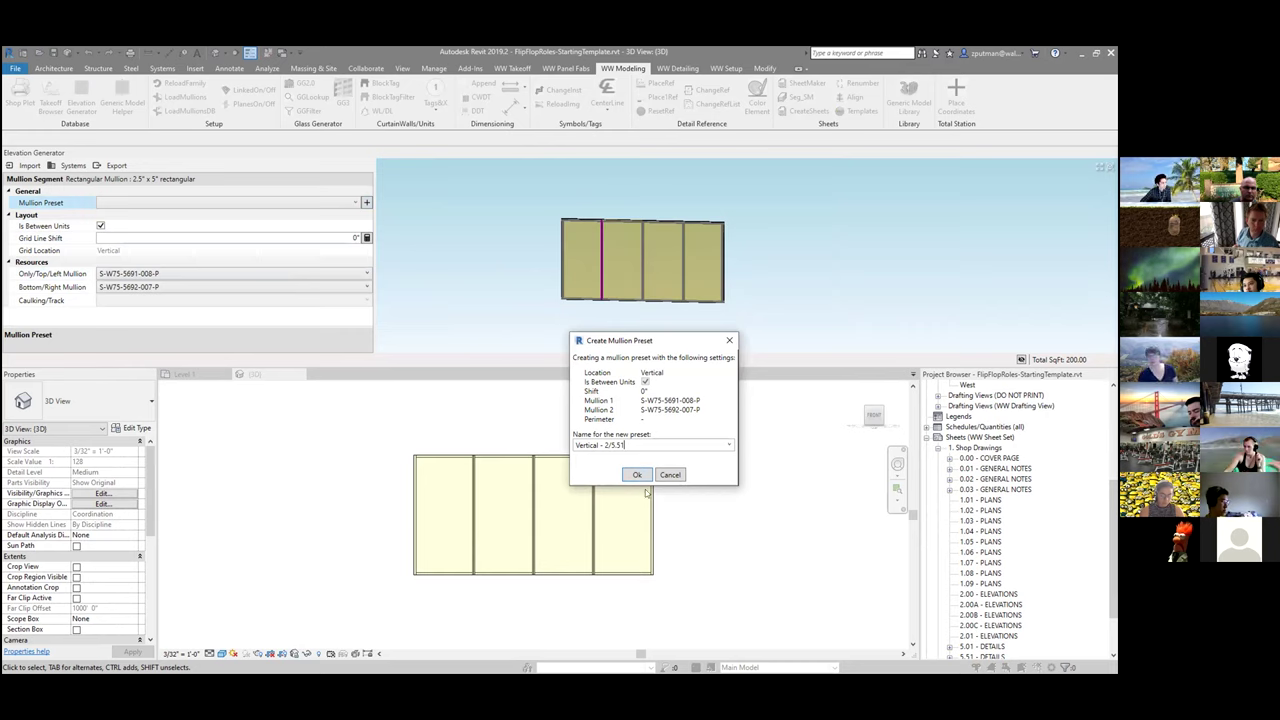
pyautogui.click(638, 475)
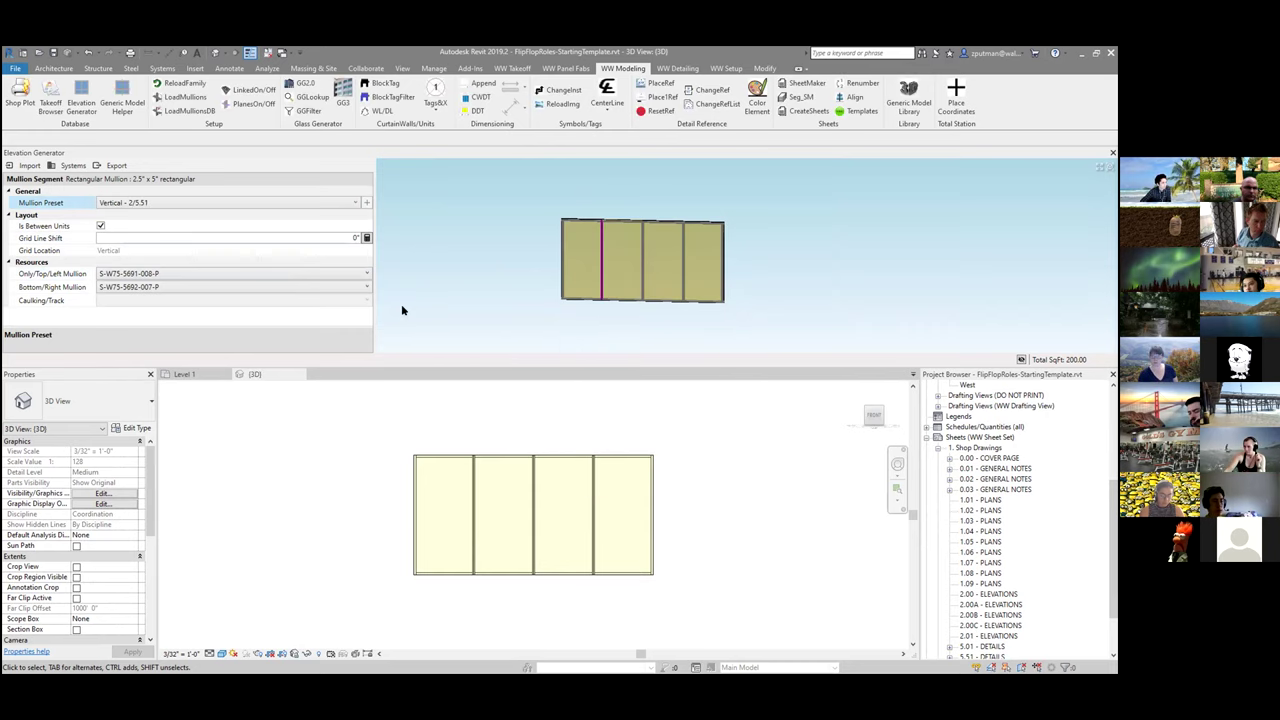
pyautogui.click(575, 322)
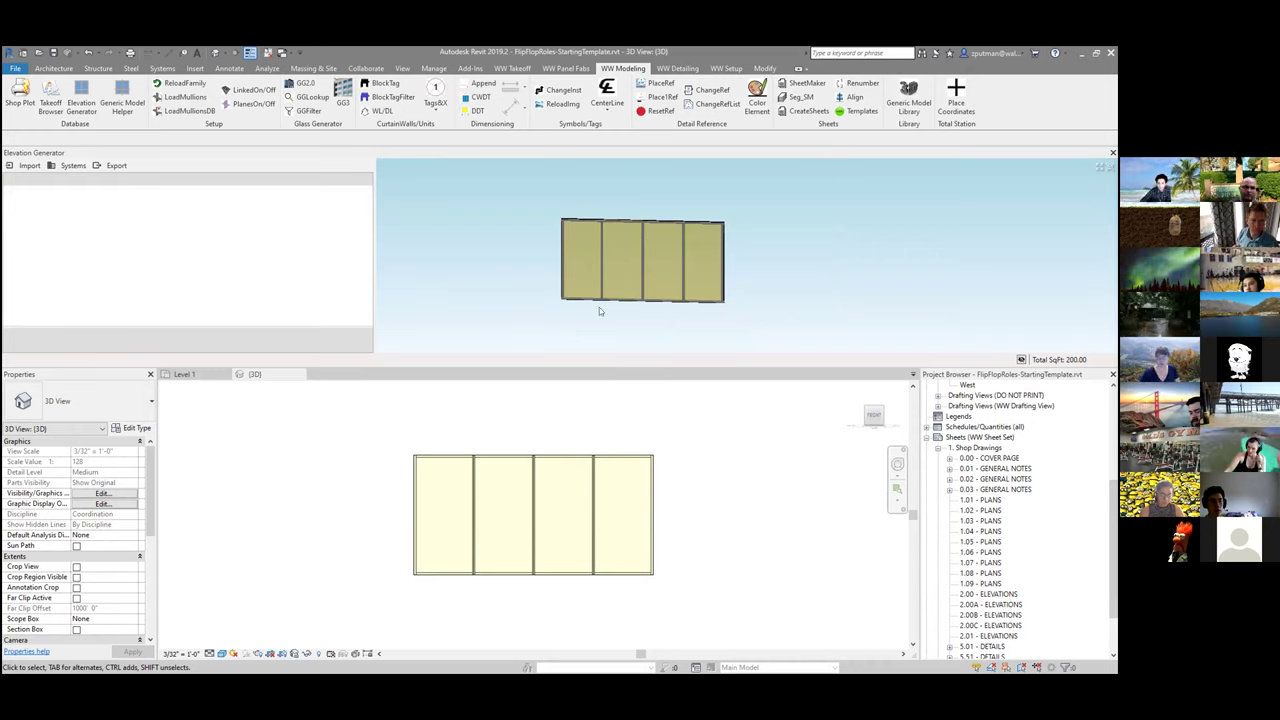
pyautogui.click(628, 250)
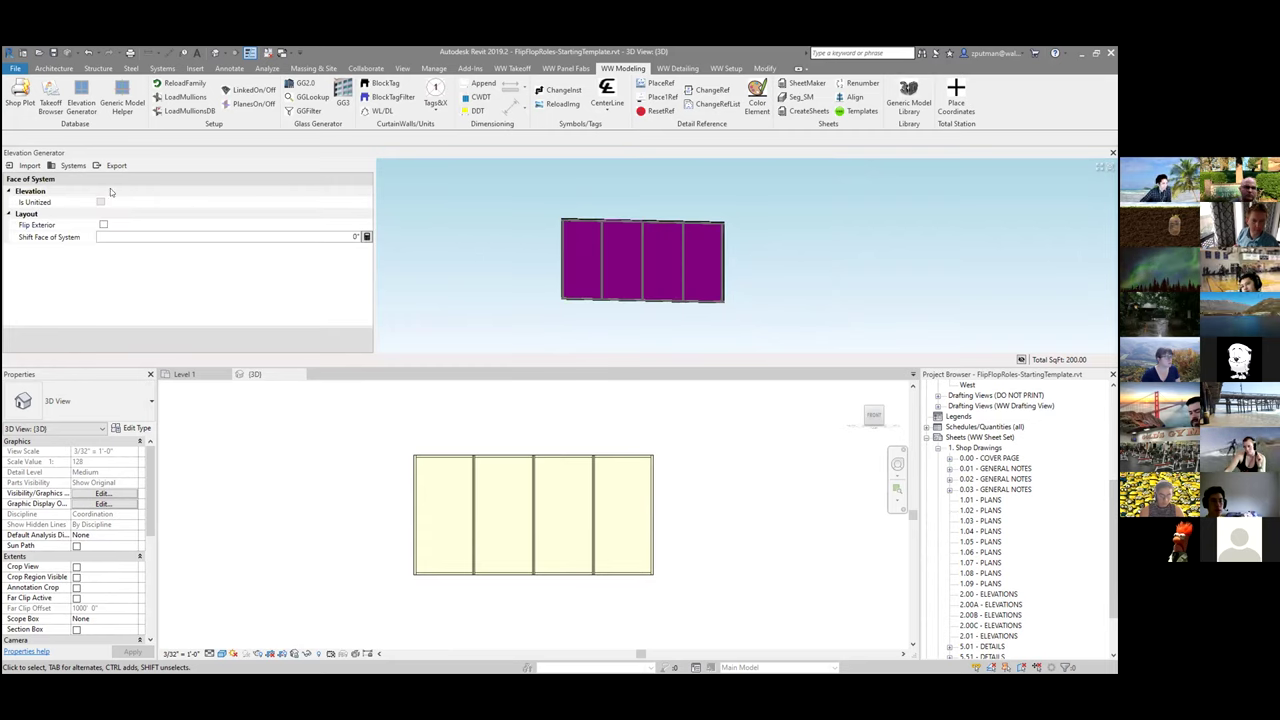
pyautogui.click(104, 226)
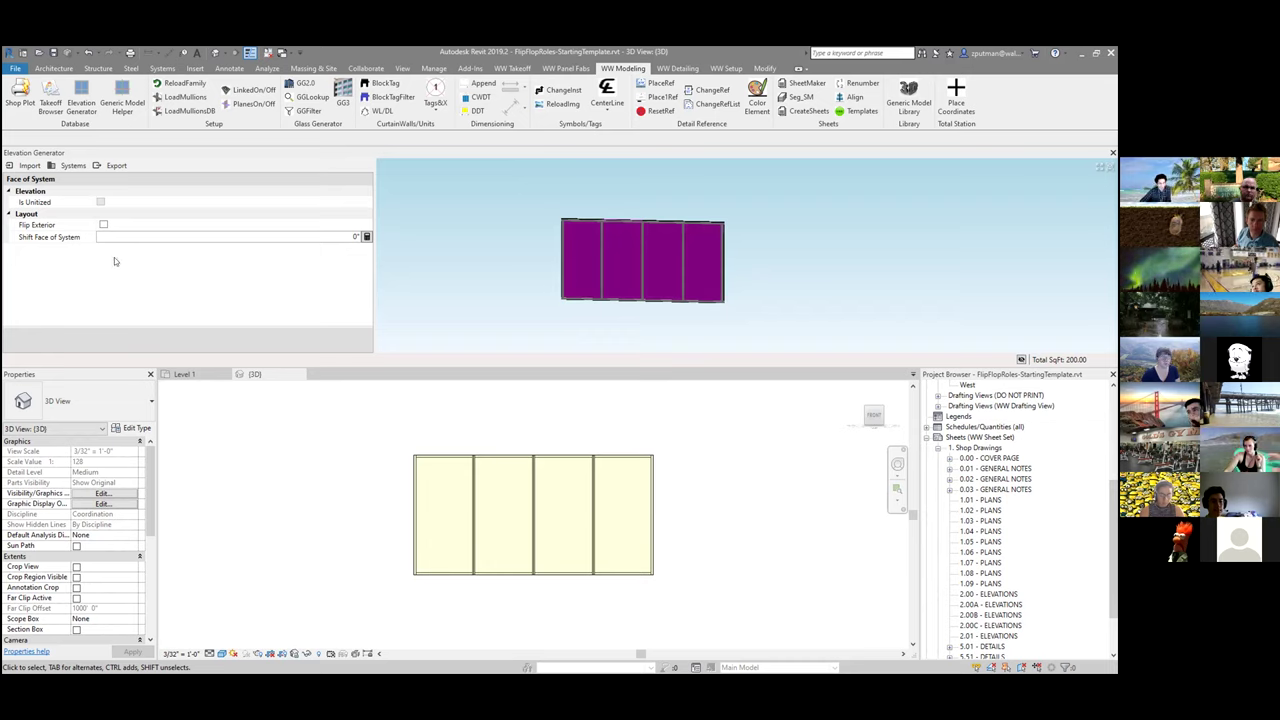
pyautogui.click(339, 237)
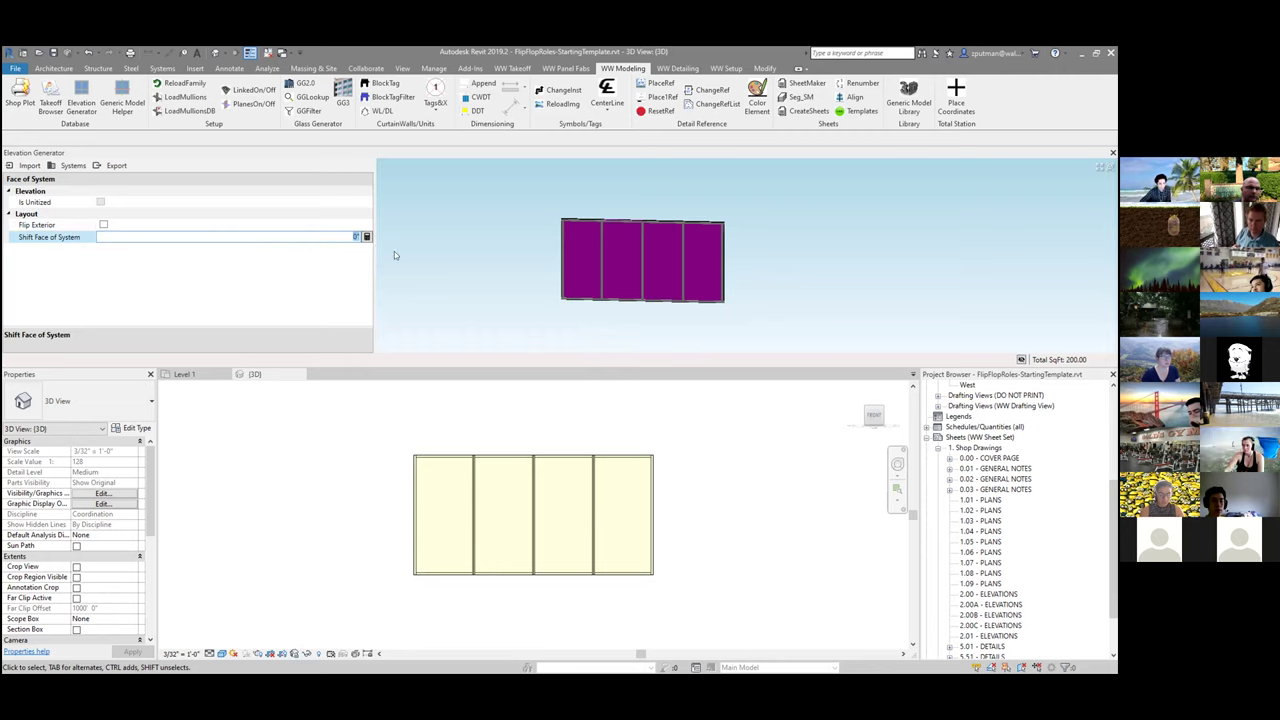
pyautogui.click(570, 336)
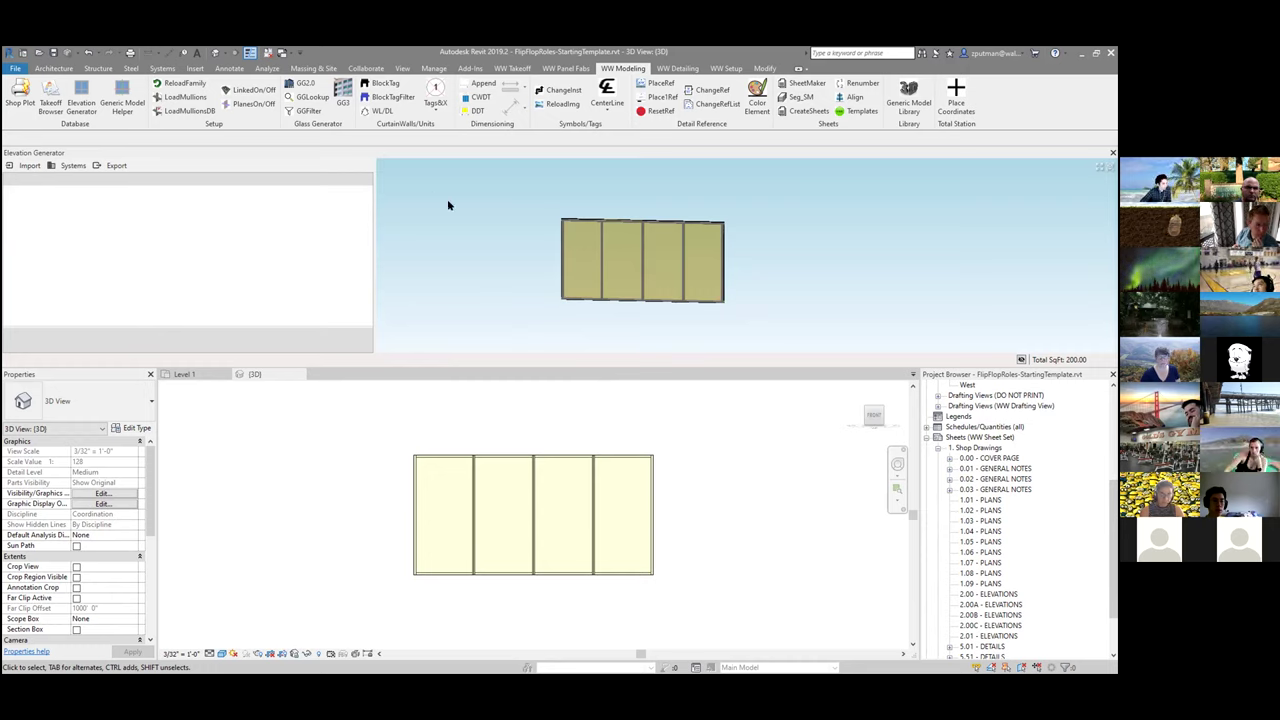
# Step: Save the Elevation Generator's current settings as a unitized system named 'Strip Window'
pyautogui.click(71, 166)
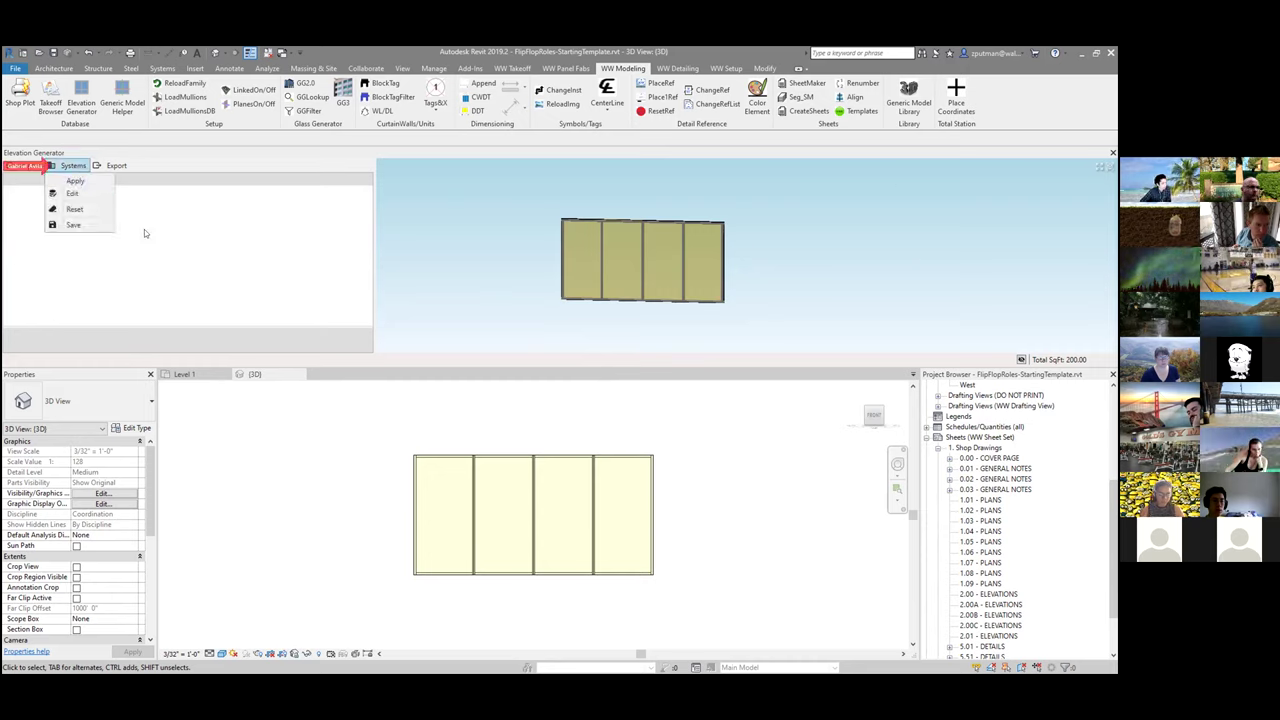
pyautogui.click(65, 166)
pyautogui.click(64, 166)
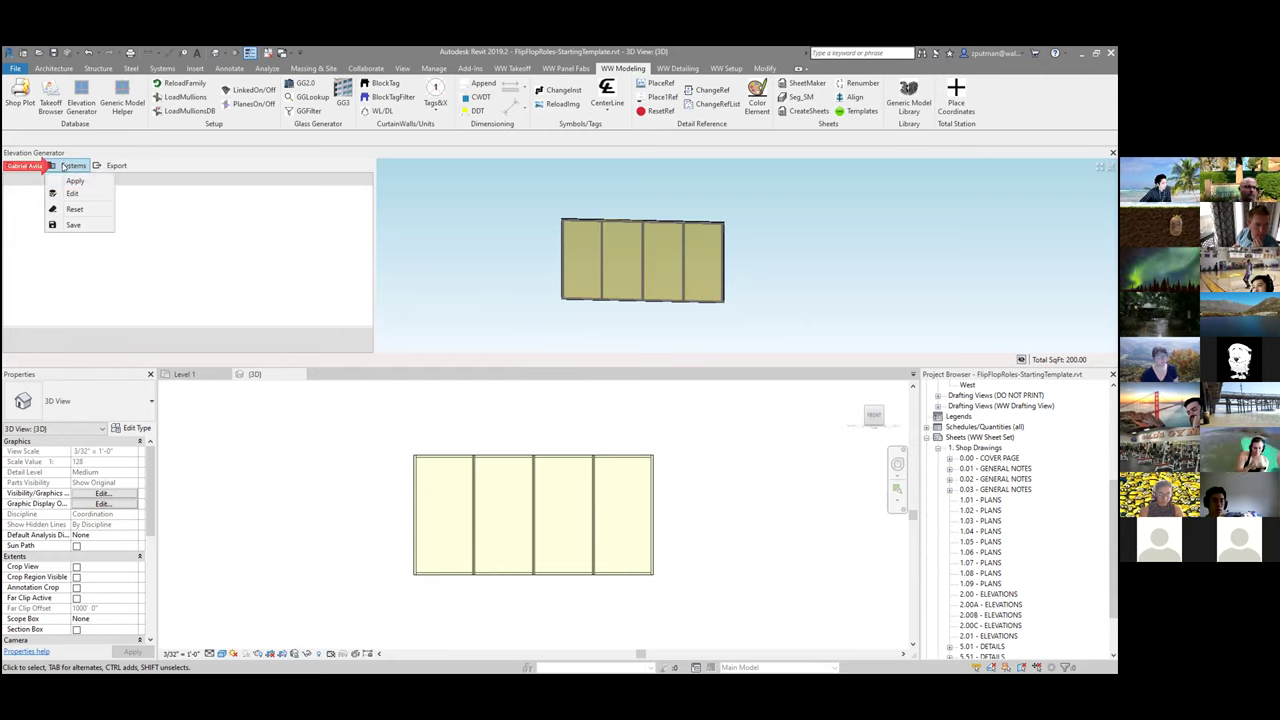
pyautogui.click(75, 225)
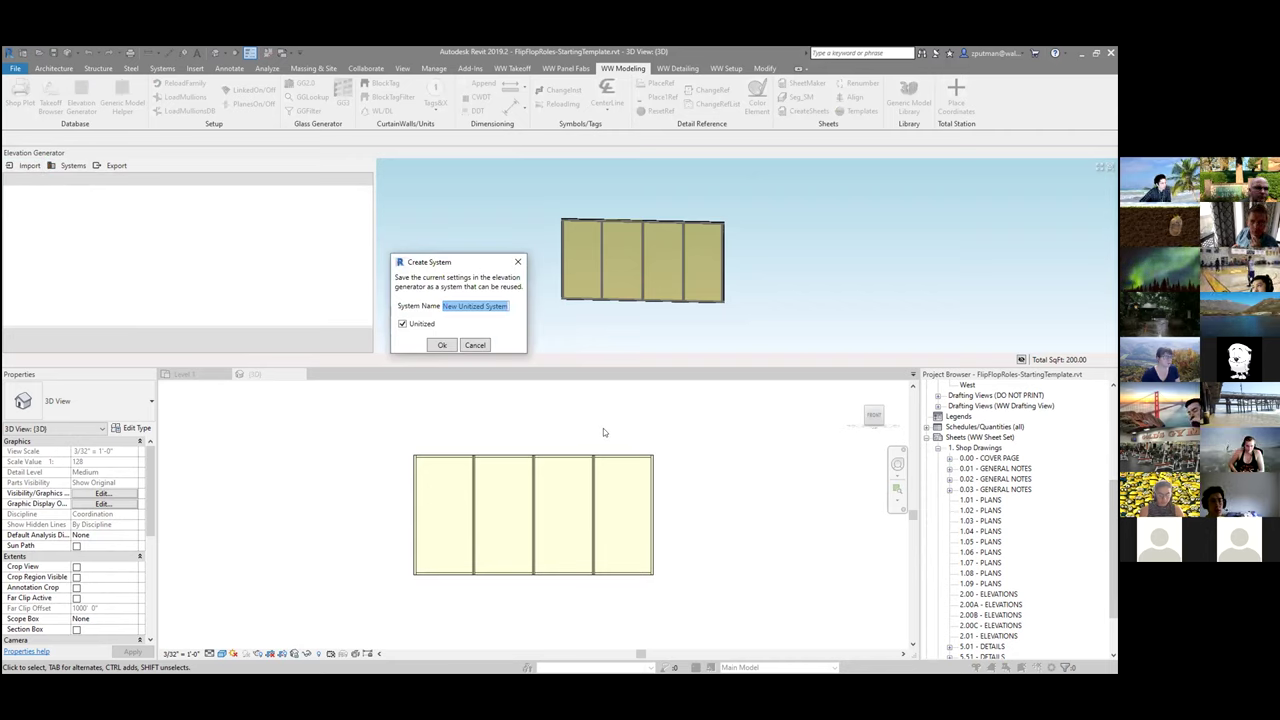
pyautogui.write('Strip')
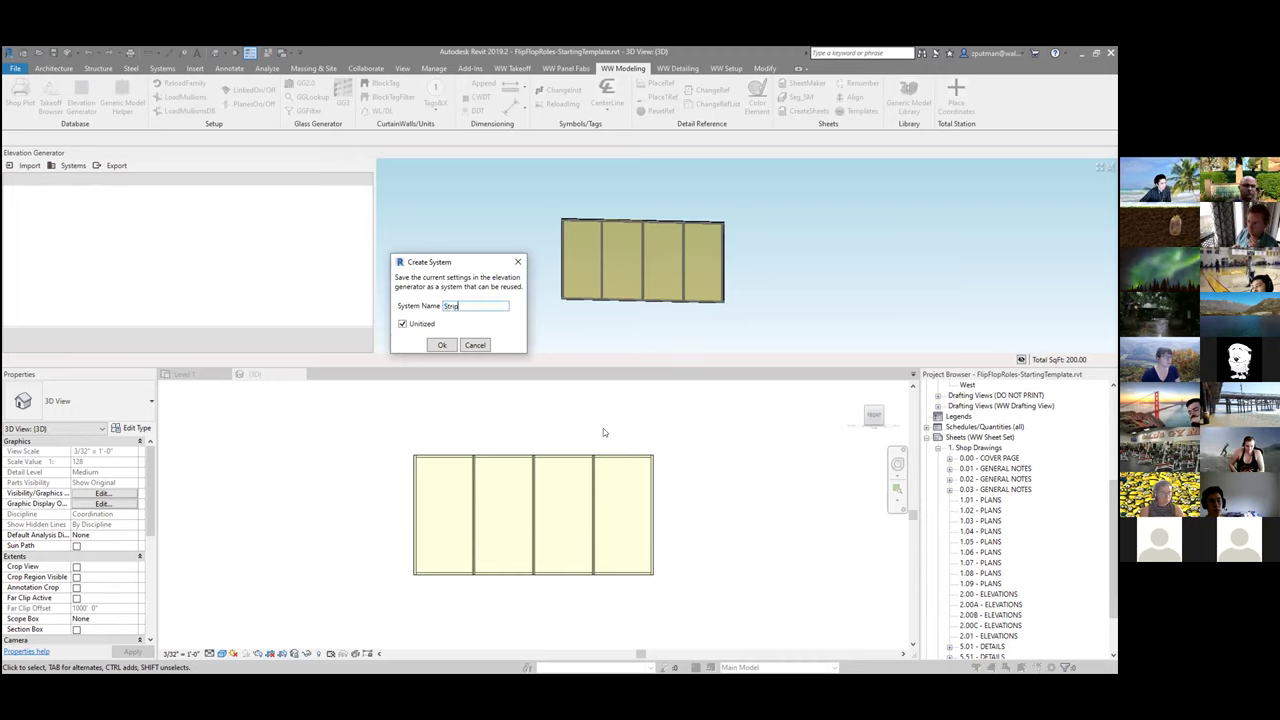
pyautogui.write(' Window')
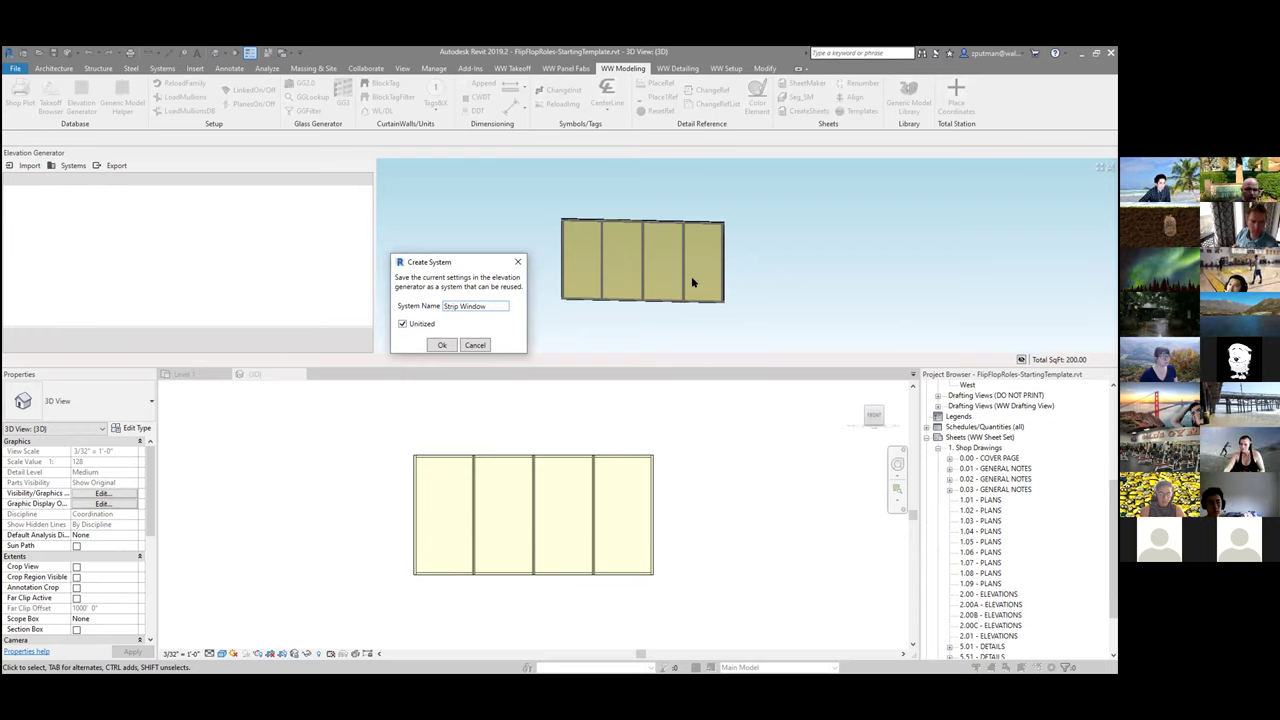
pyautogui.click(441, 344)
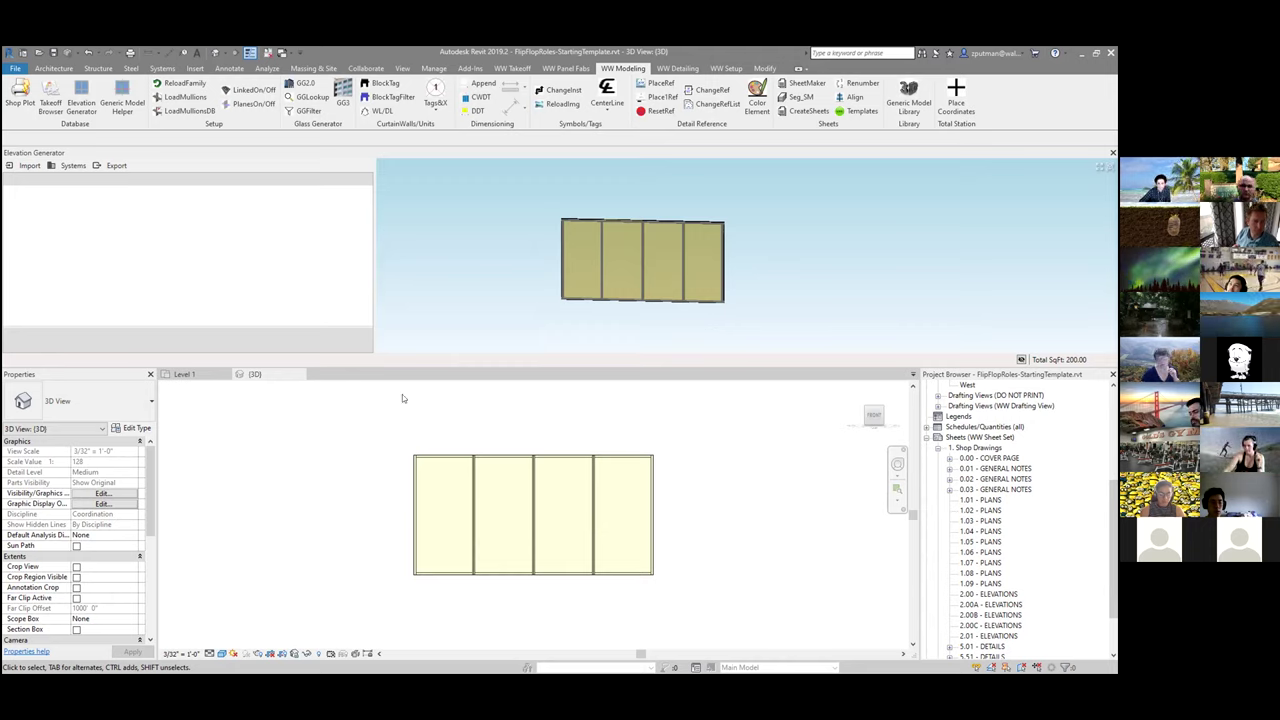
# Step: Review the saved systems available to apply, without applying any
pyautogui.click(70, 165)
pyautogui.moveTo(83, 183)
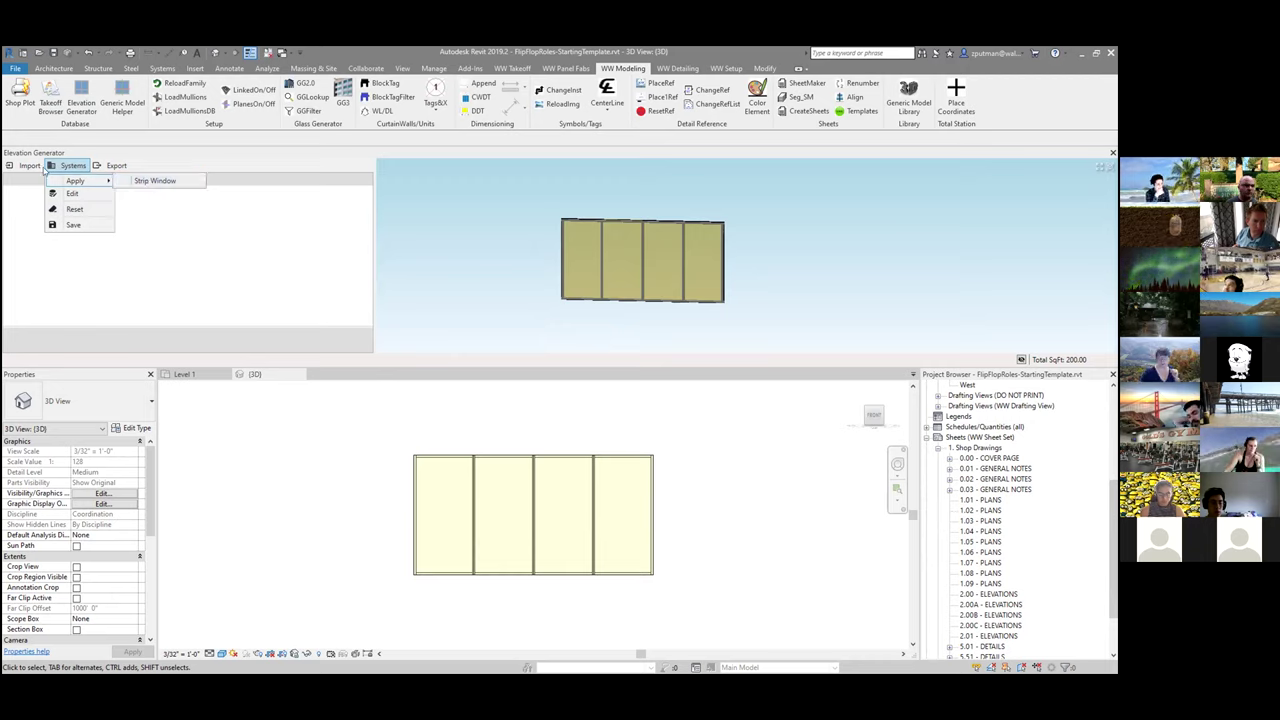
pyautogui.click(63, 165)
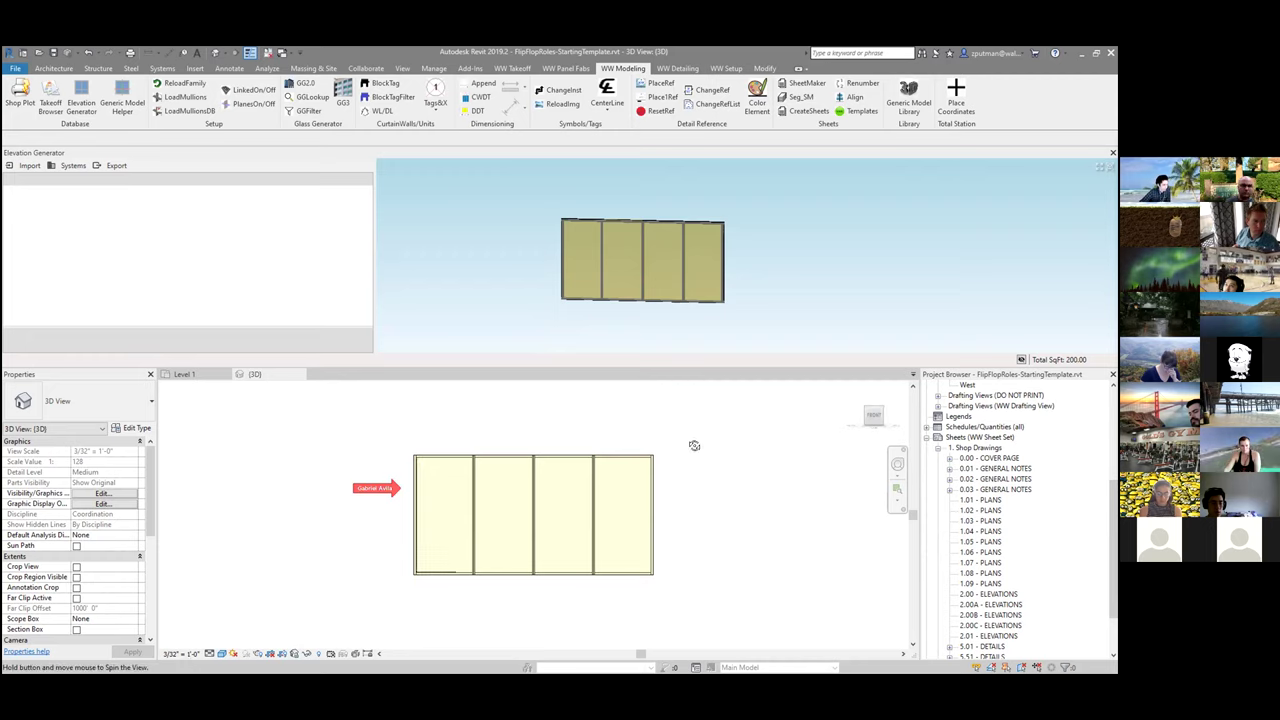
# Step: Check the wall's Shift Face of System value, then delete the original curtain wall
pyautogui.keyDown('shift'); pyautogui.moveTo(692, 440); pyautogui.dragTo(683, 534, button='middle'); pyautogui.keyUp('shift')
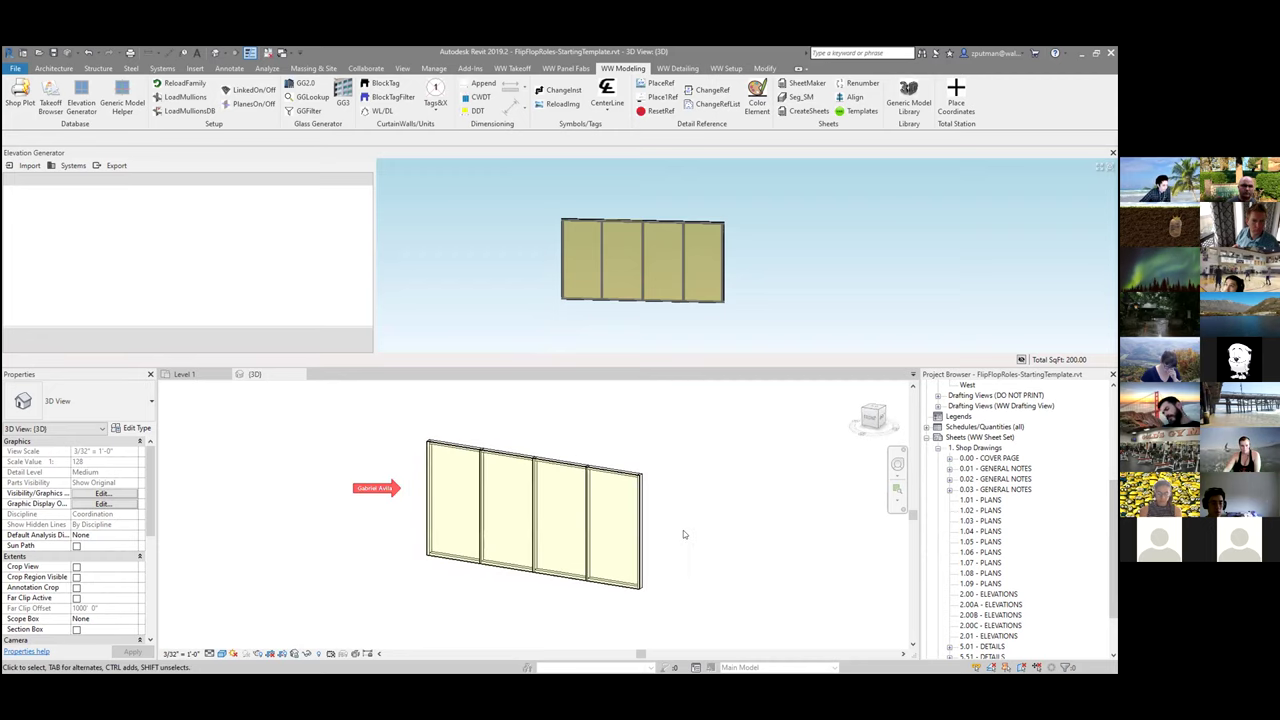
pyautogui.click(607, 475)
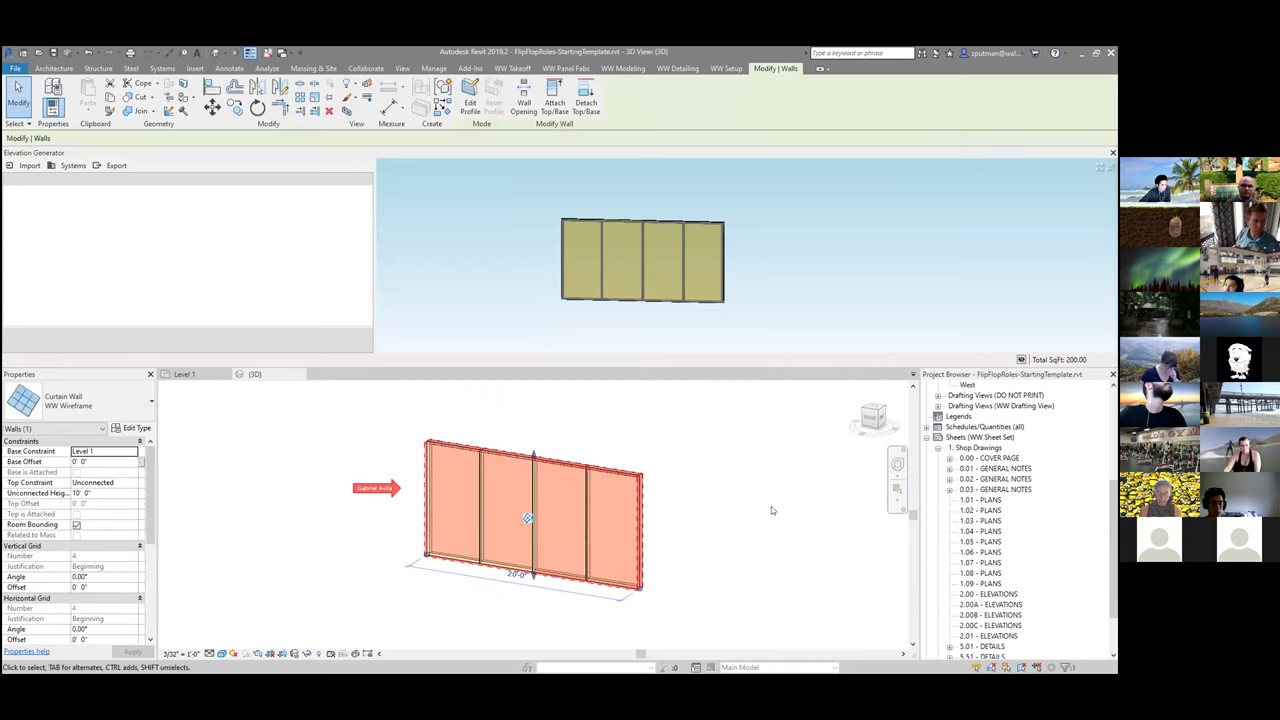
pyautogui.click(769, 503)
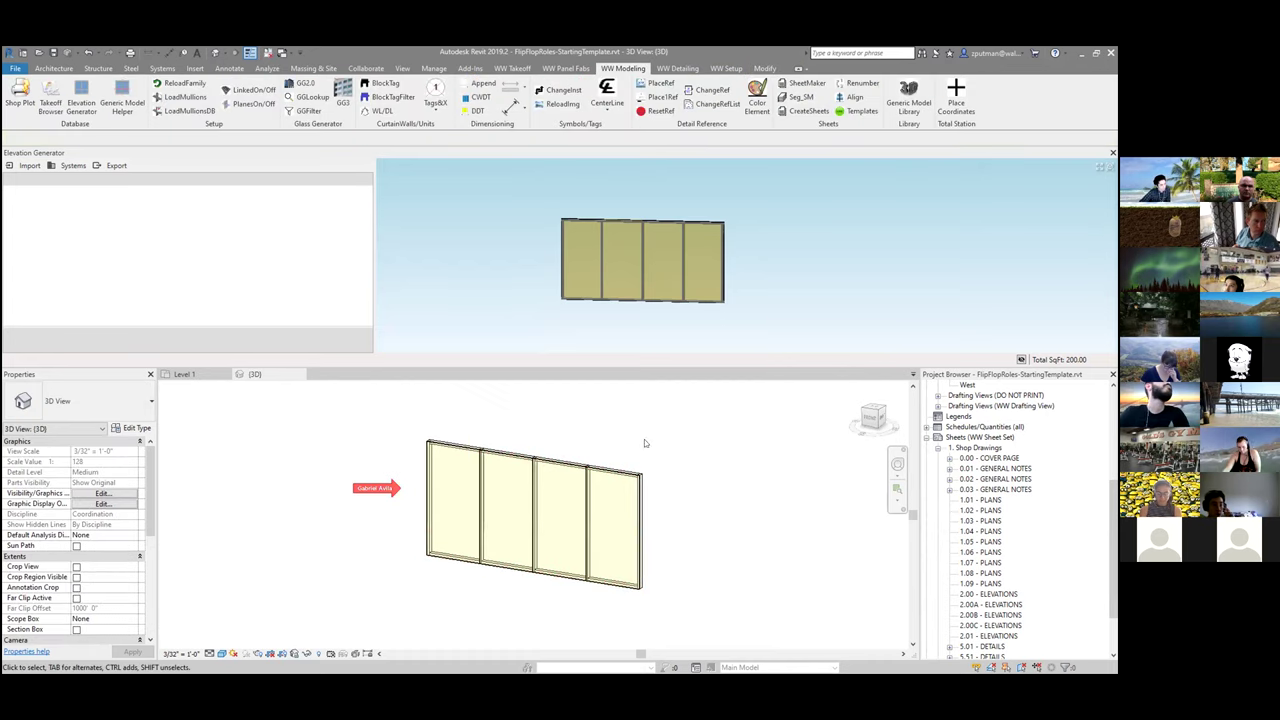
pyautogui.click(645, 265)
pyautogui.click(152, 230)
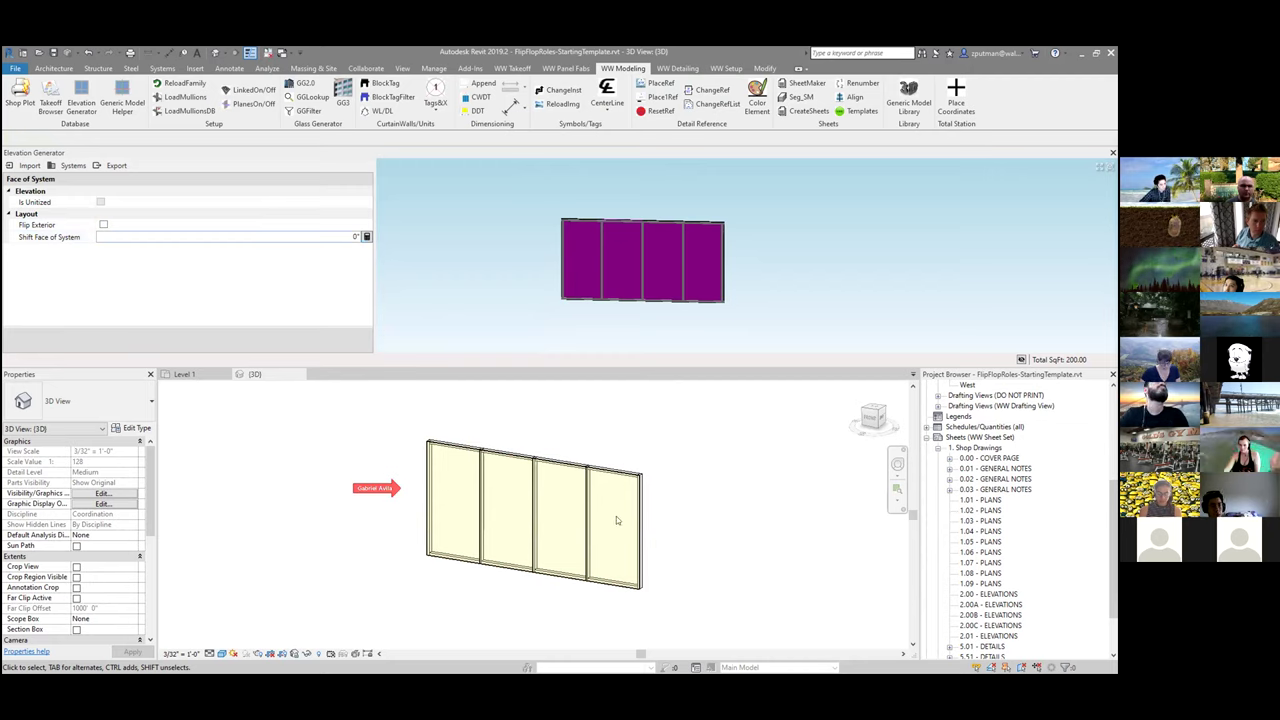
pyautogui.click(643, 515)
pyautogui.press('Delete')
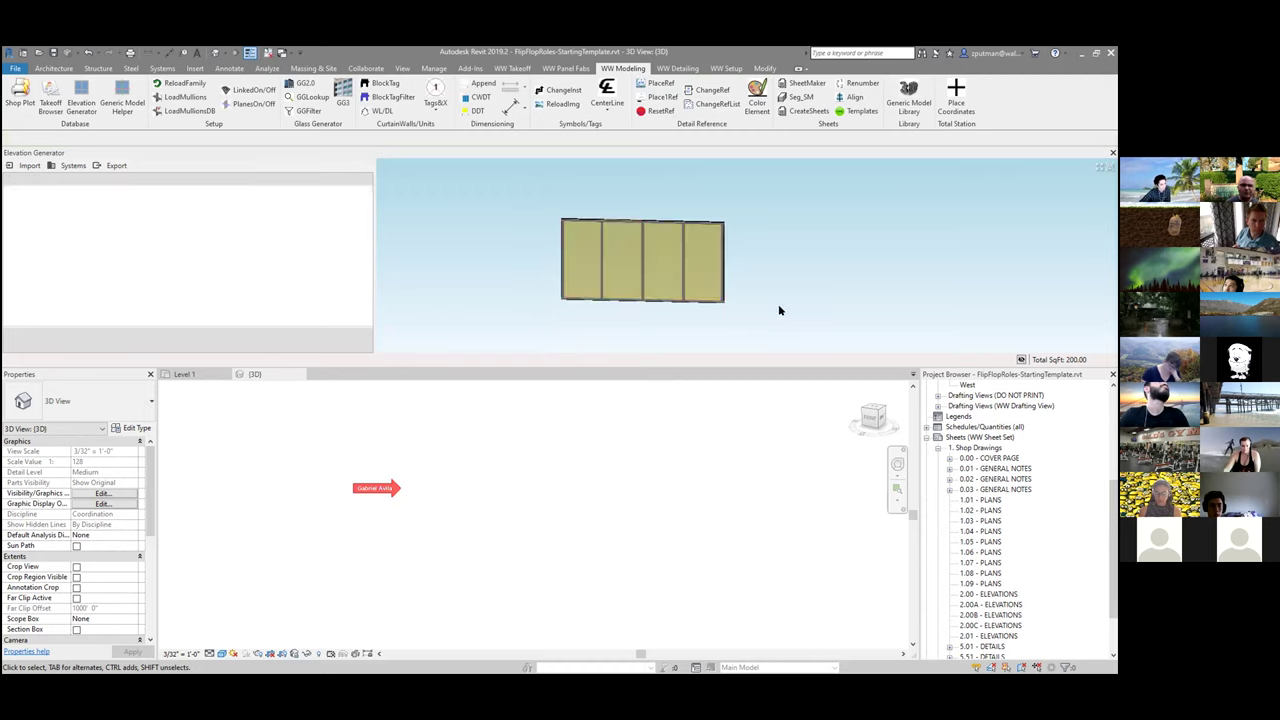
# Step: Export the Elevation Generator design to build a new four-panel WW Unit curtain wall
pyautogui.click(106, 167)
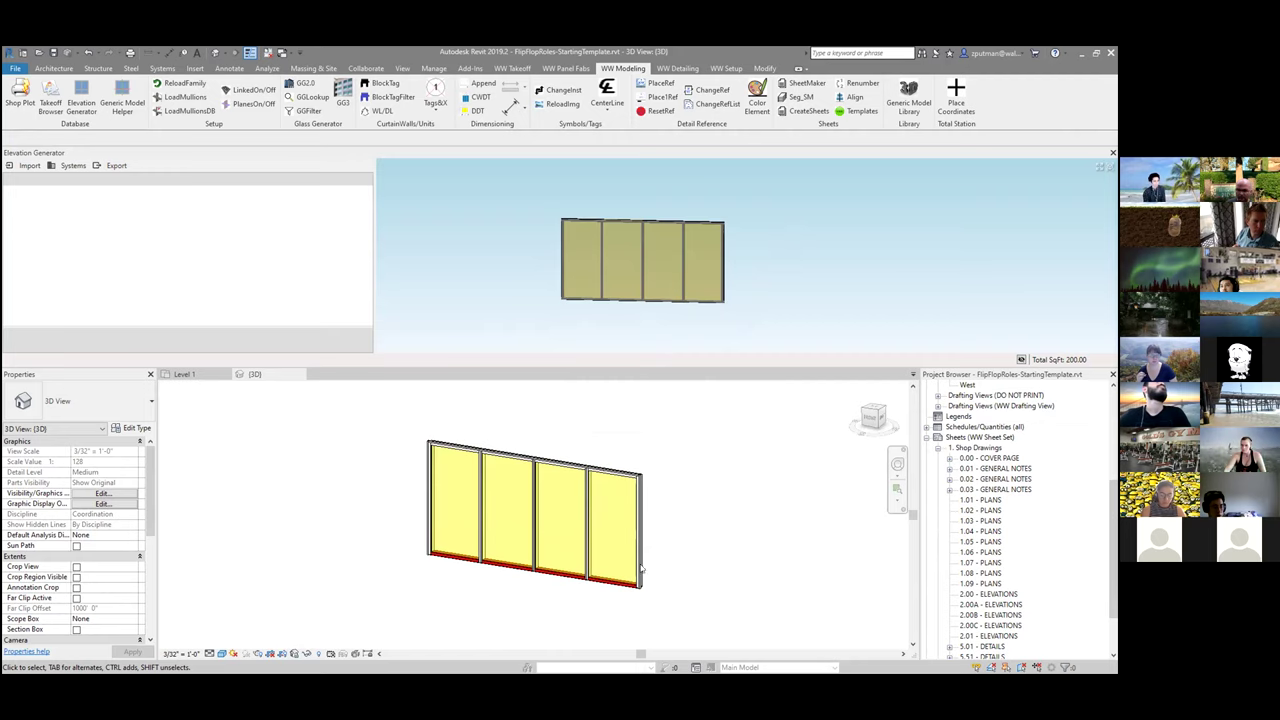
pyautogui.click(593, 585)
pyautogui.scroll(6, 597, 588)
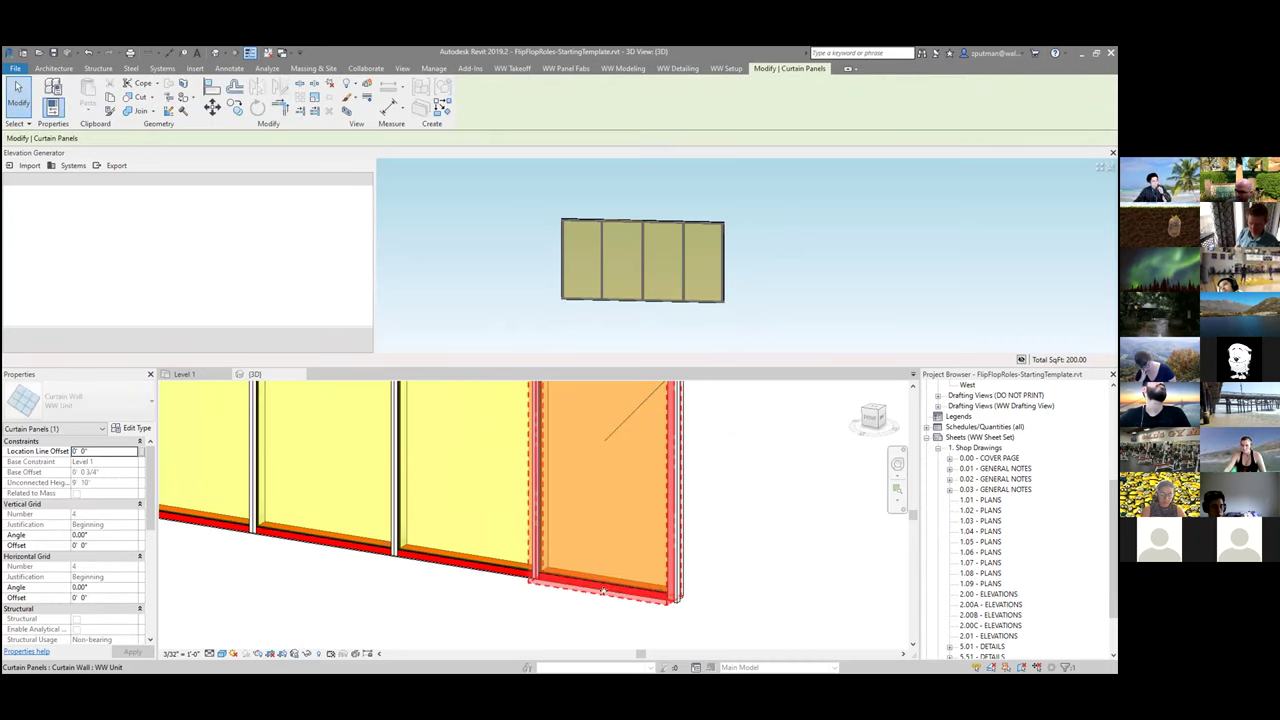
pyautogui.scroll(1, 595, 598)
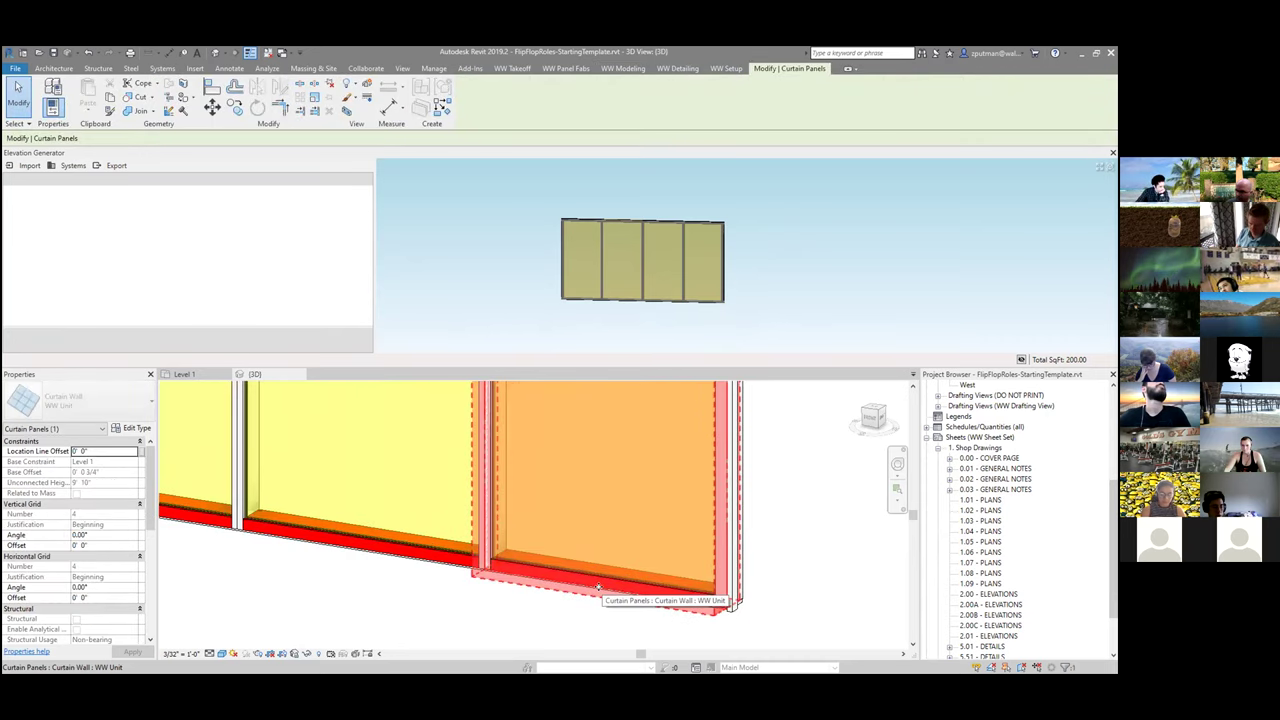
pyautogui.scroll(-1, 580, 612)
pyautogui.click(576, 614)
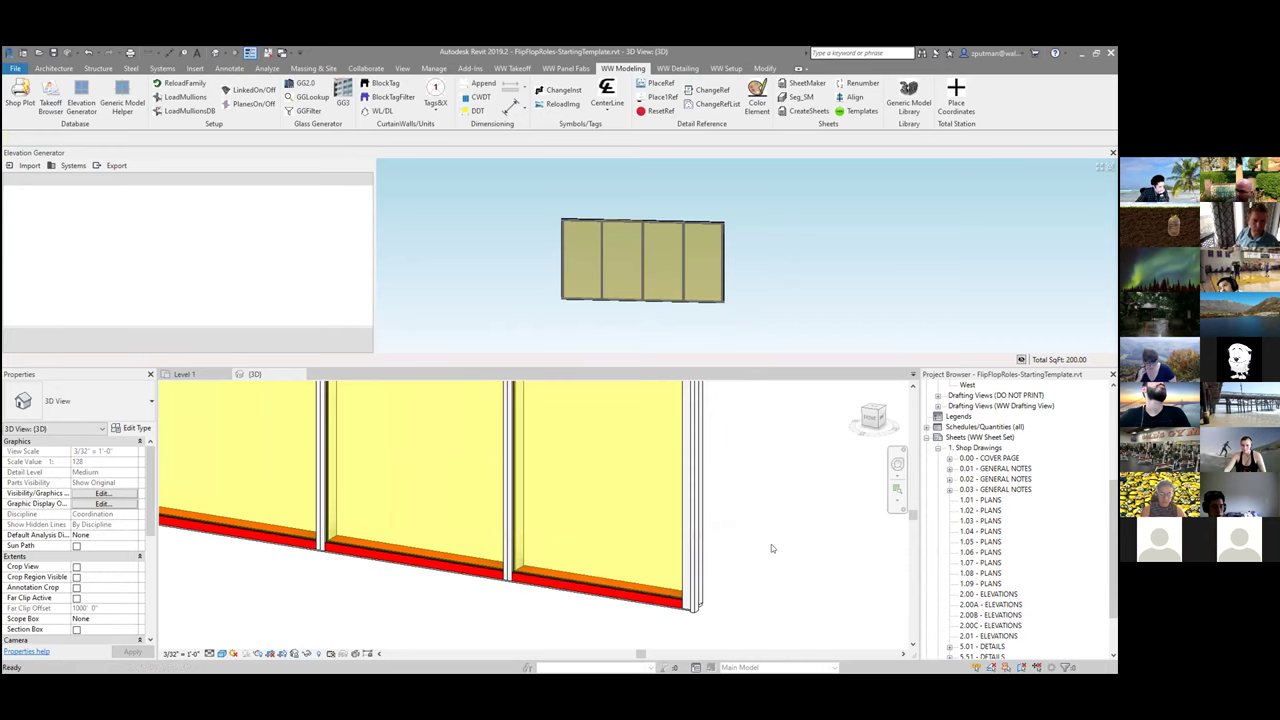
pyautogui.scroll(-1, 771, 544)
pyautogui.scroll(-1, 759, 552)
pyautogui.moveTo(772, 543); pyautogui.dragTo(736, 489, button='middle')
pyautogui.scroll(-1, 771, 489)
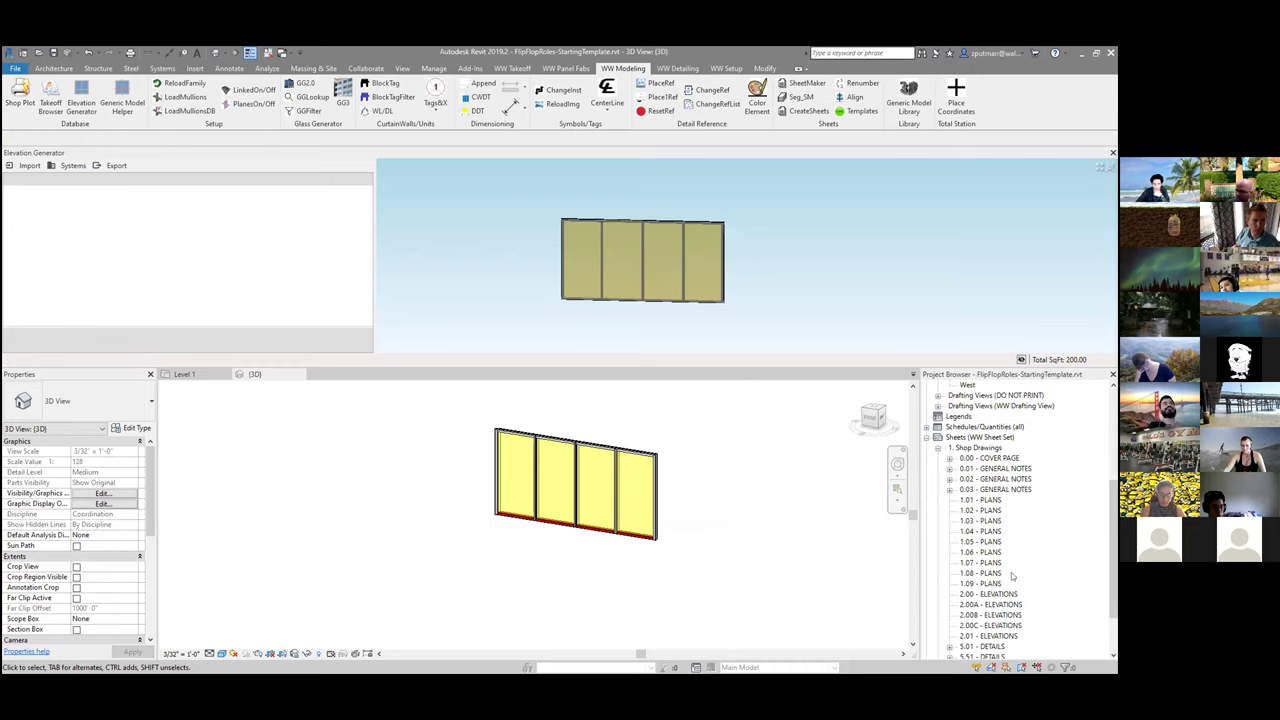
pyautogui.scroll(-1, 993, 606)
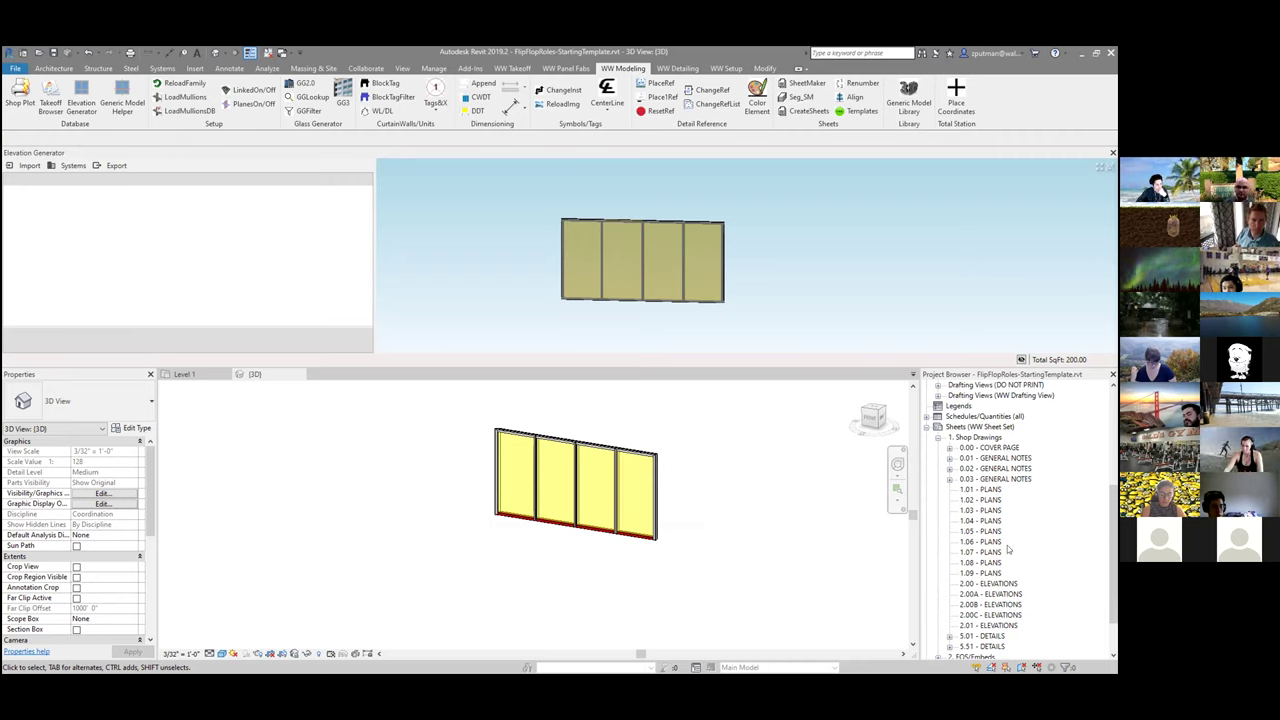
# Step: Open sheet 2.01 - ELEVATIONS from the Sheets list in the Project Browser
pyautogui.scroll(-1, 1007, 549)
pyautogui.click(975, 595)
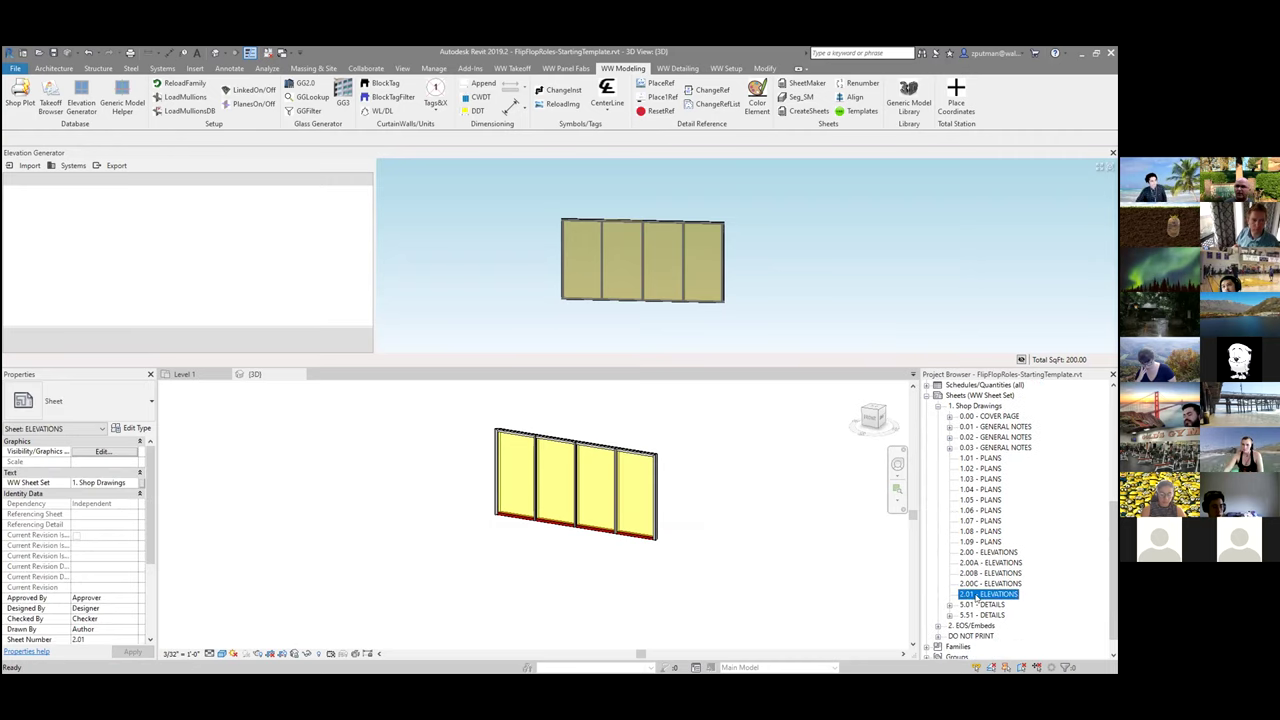
pyautogui.doubleClick(975, 595)
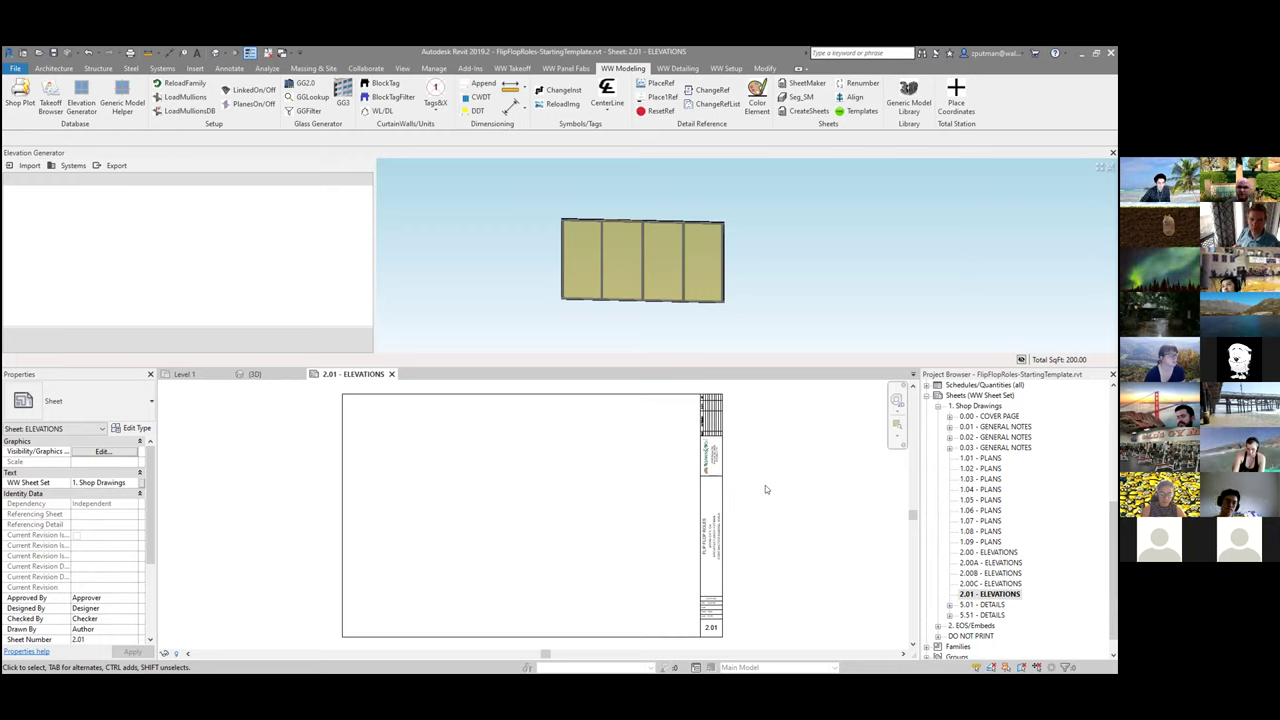
# Step: Check the generator wall's Shift Face of System value, then close the Elevation Generator
pyautogui.click(666, 265)
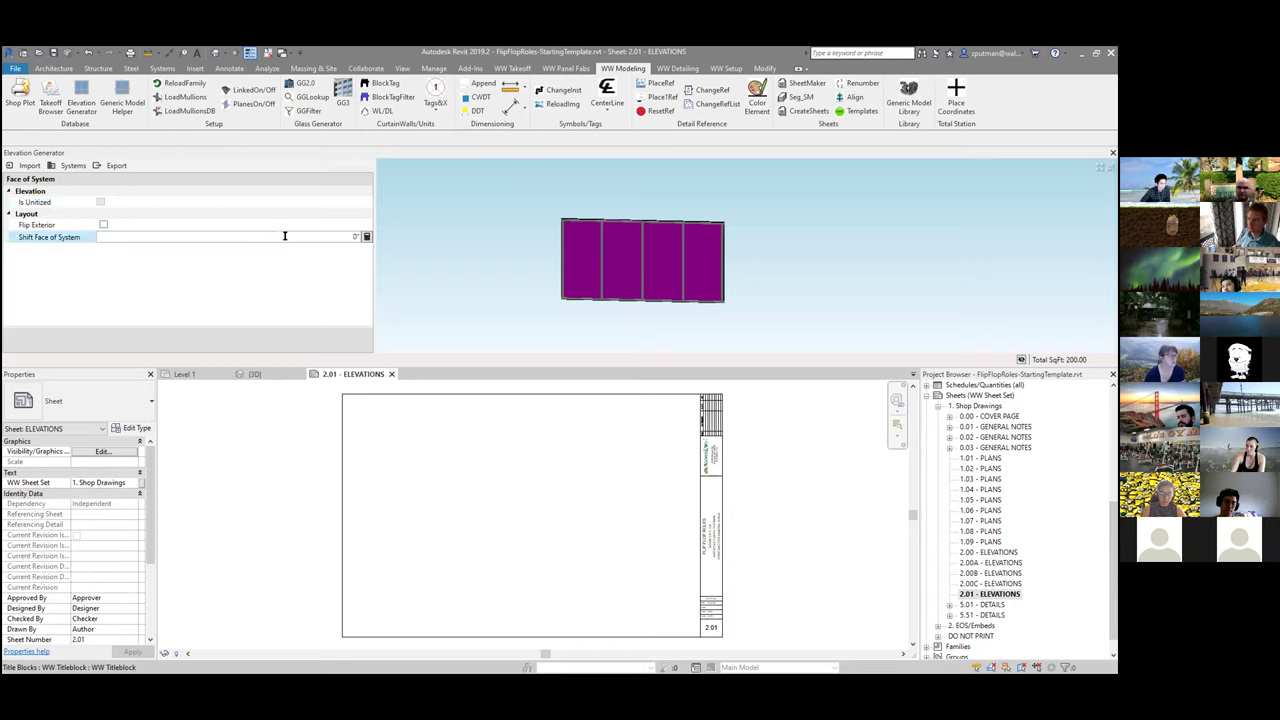
pyautogui.click(322, 237)
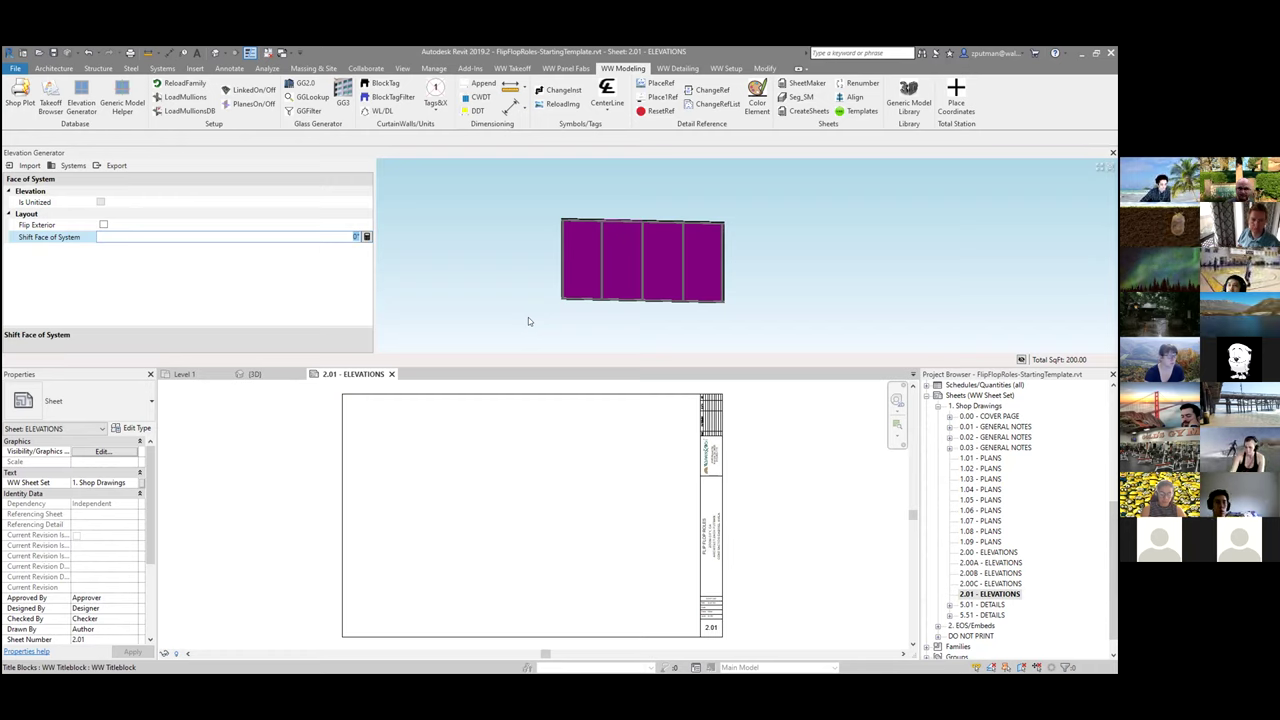
pyautogui.click(490, 312)
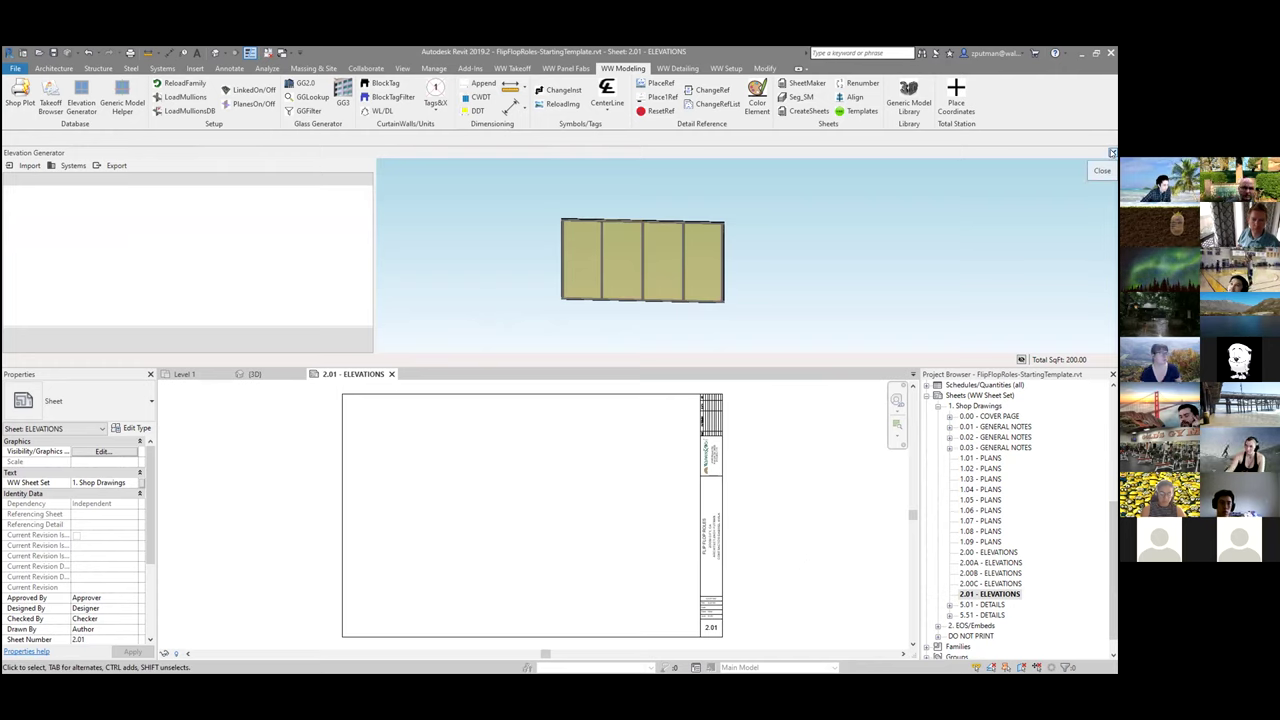
pyautogui.click(1112, 153)
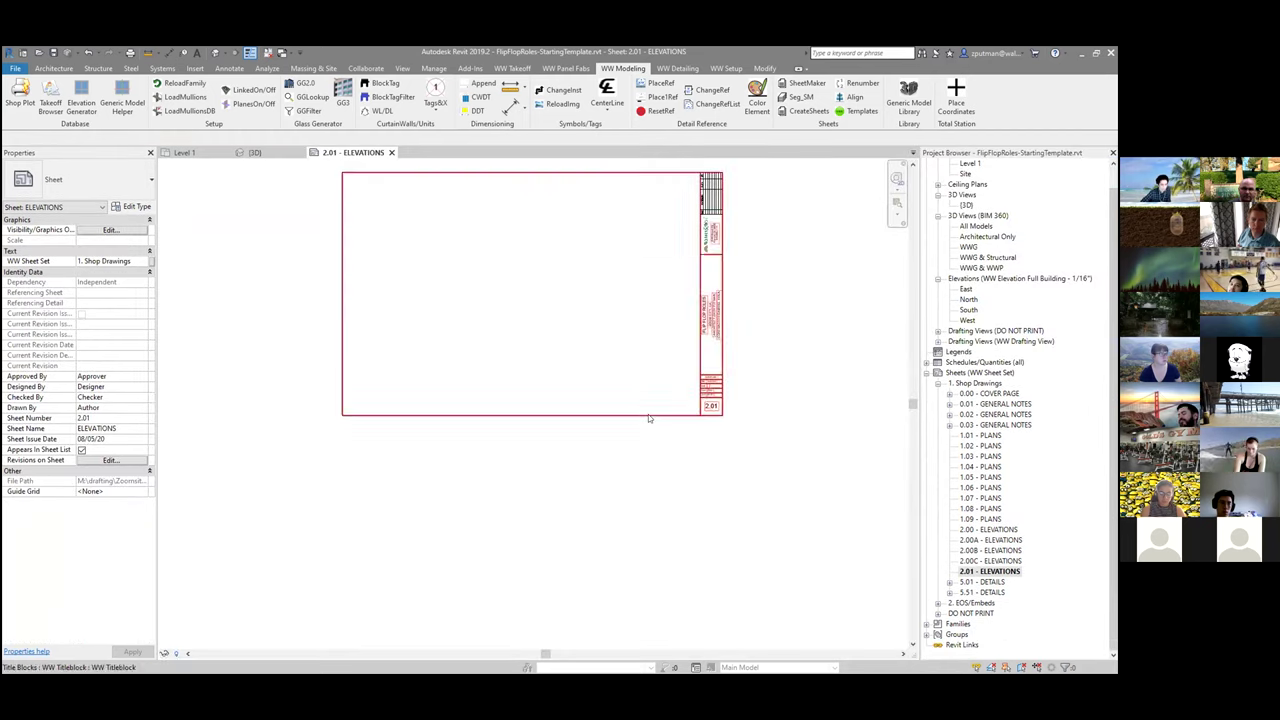
# Step: Open the Level 1 floor plan and center the curtain wall in the view
pyautogui.scroll(1, 990, 240)
pyautogui.doubleClick(966, 185)
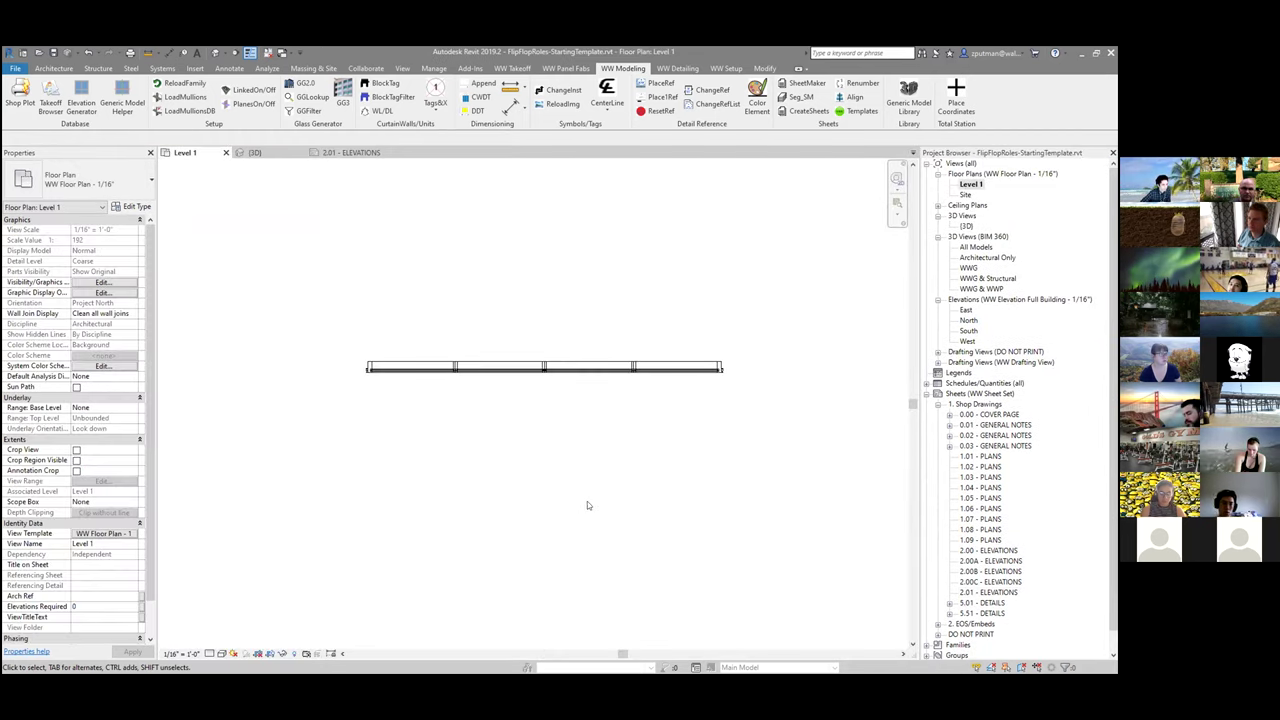
pyautogui.scroll(-2, 606, 483)
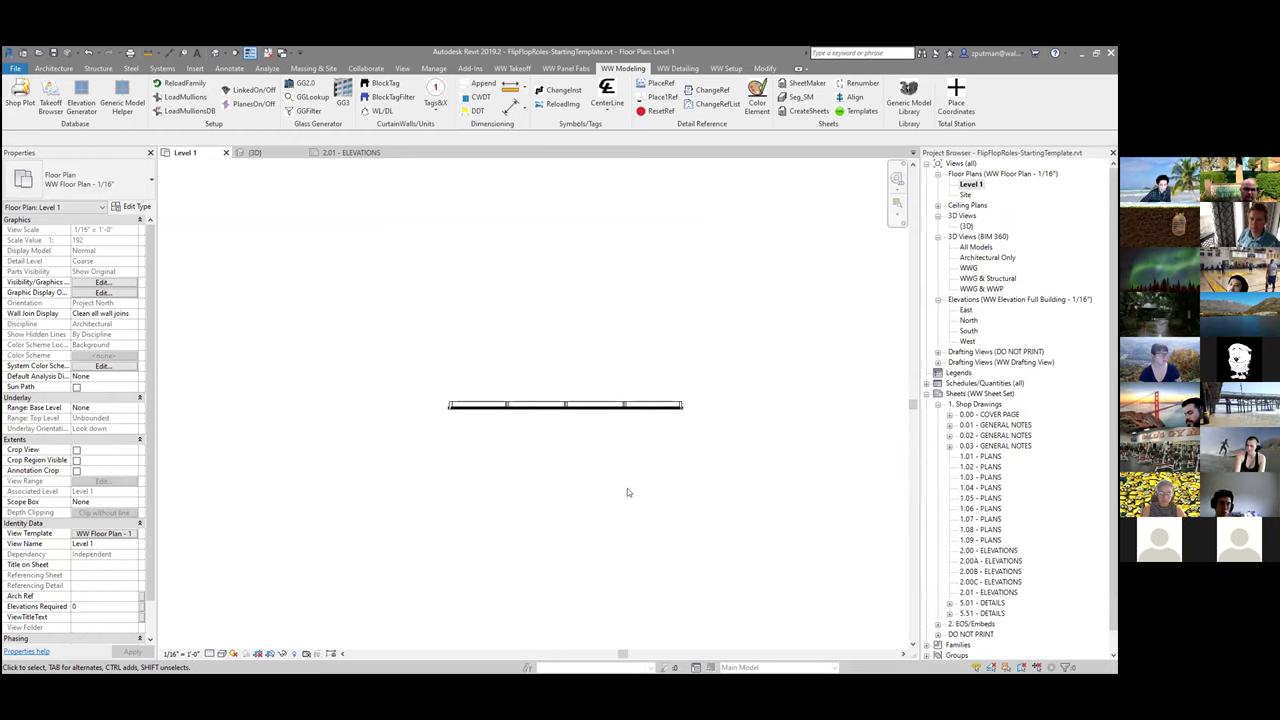
pyautogui.moveTo(651, 534); pyautogui.dragTo(609, 459, button='middle')
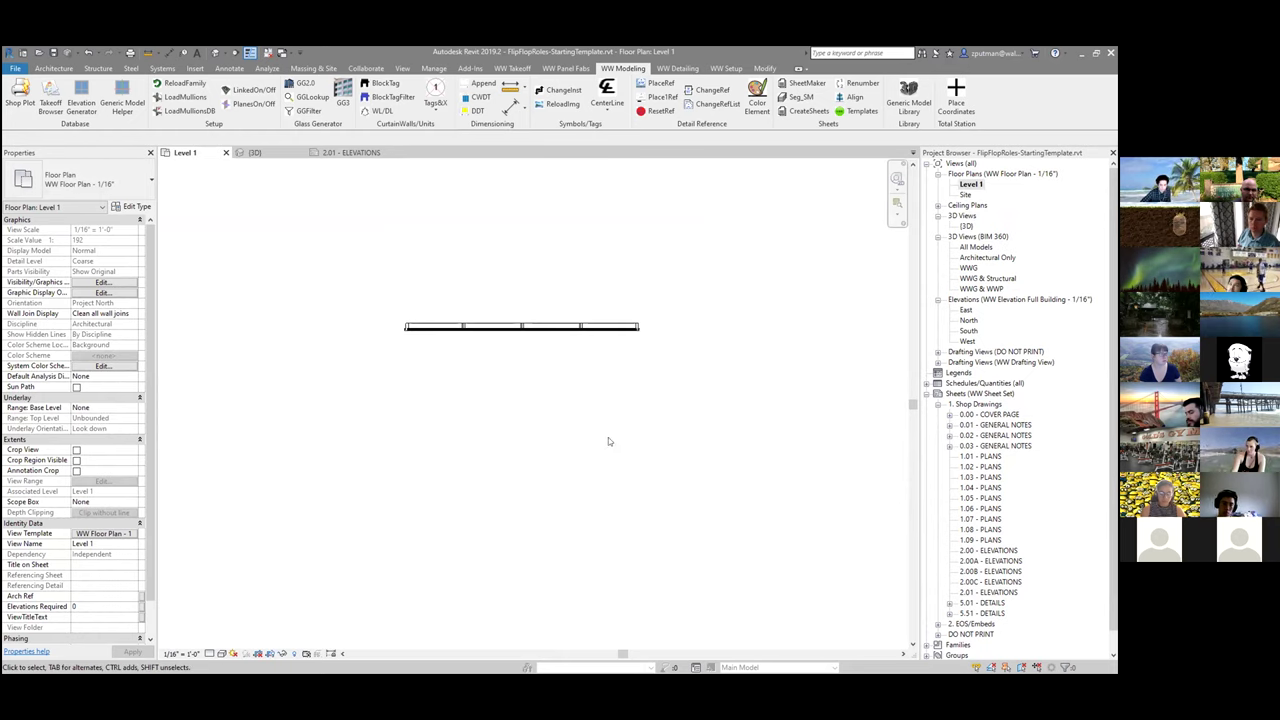
pyautogui.scroll(-1, 590, 424)
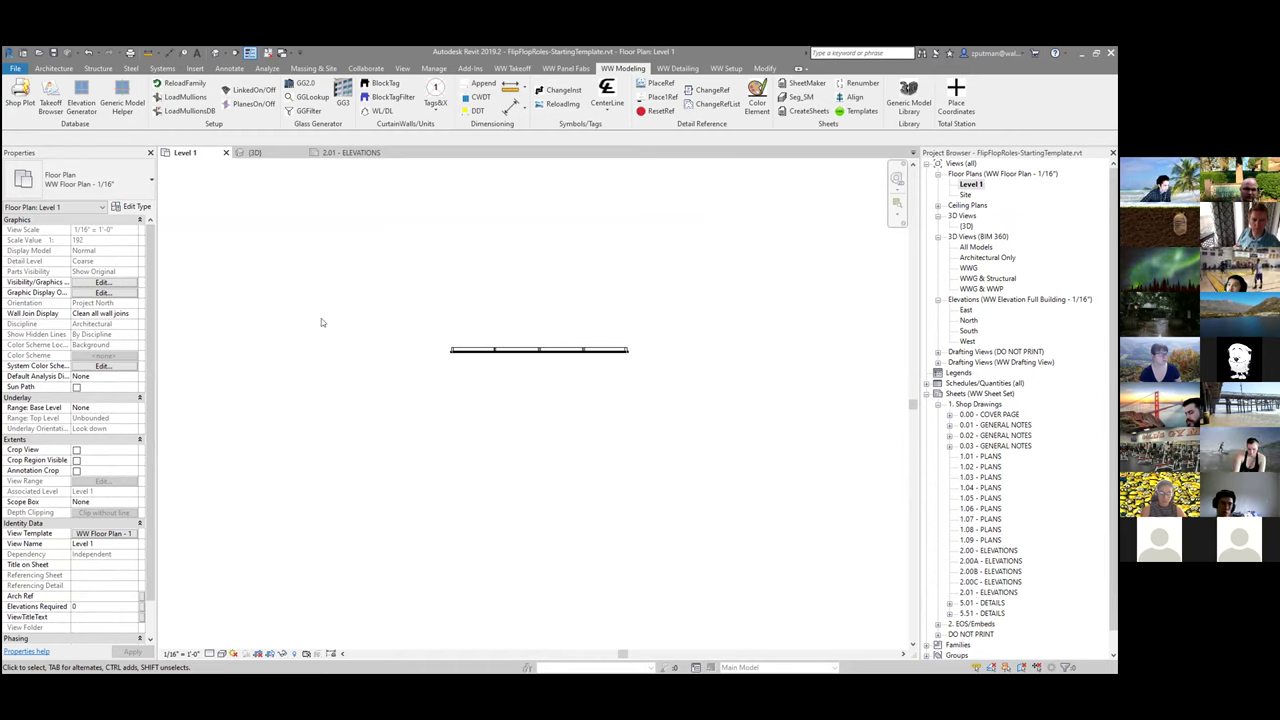
pyautogui.click(402, 68)
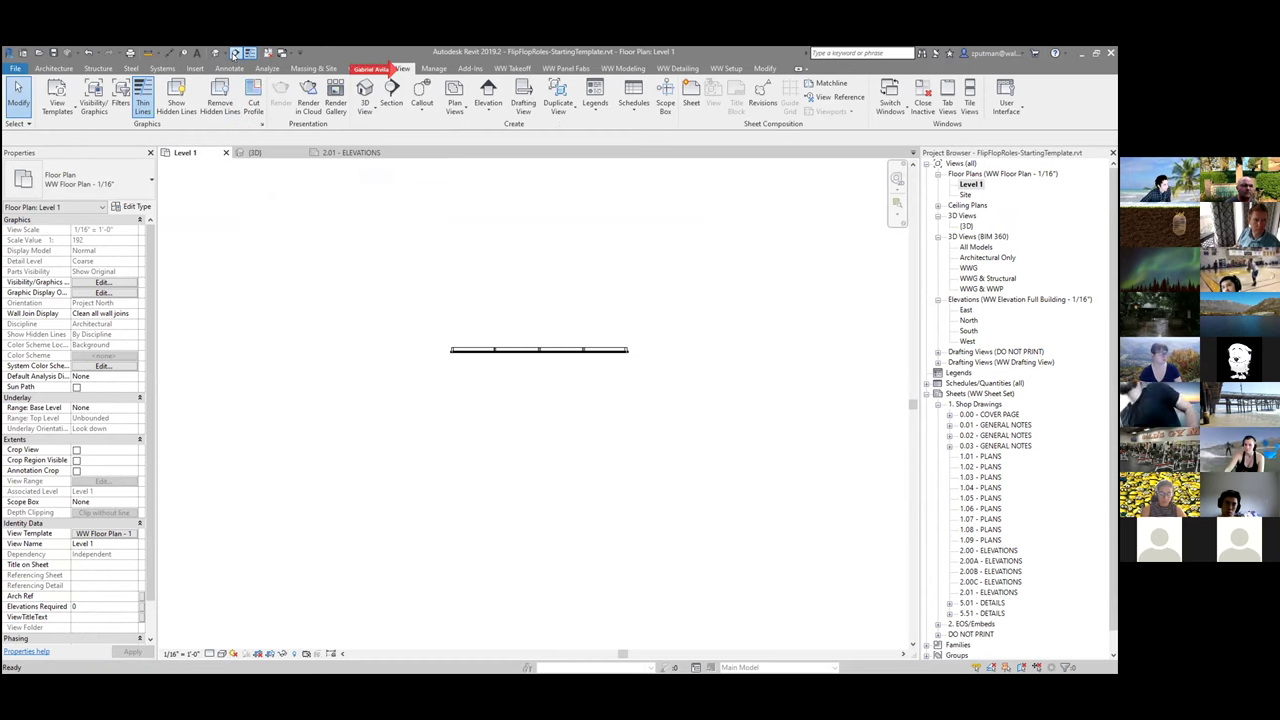
# Step: Start a section in the Level 1 plan, then cancel it unfinished
pyautogui.click(235, 52)
pyautogui.click(80, 183)
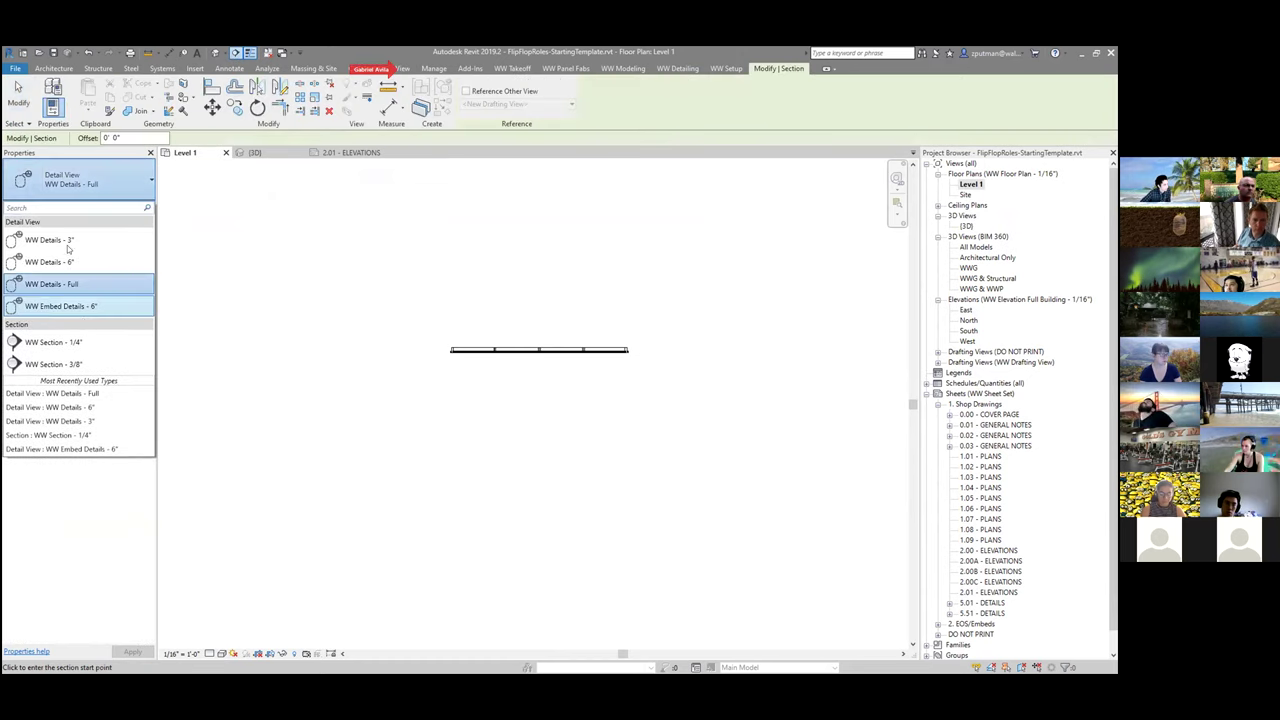
pyautogui.click(337, 232)
pyautogui.click(337, 233)
pyautogui.press('Escape')
pyautogui.press('Escape')
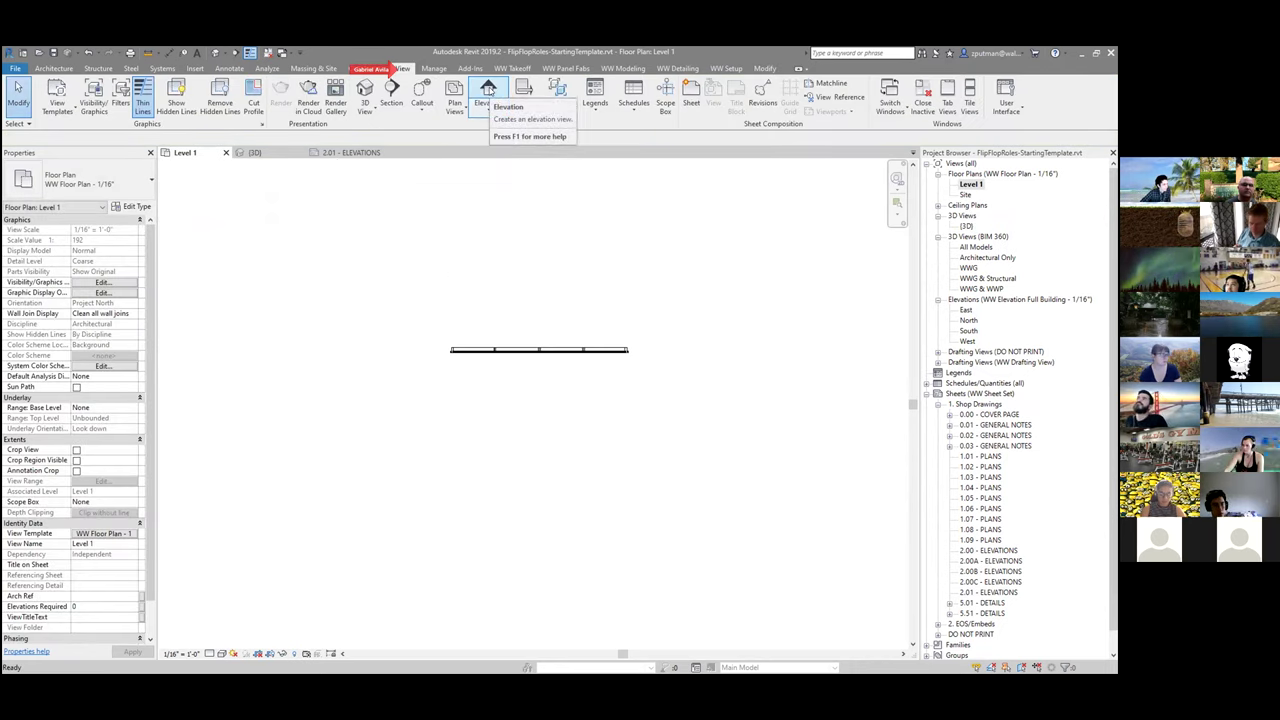
# Step: Place a WW Elevation - 3/8" marker below the curtain wall, facing it
pyautogui.click(487, 90)
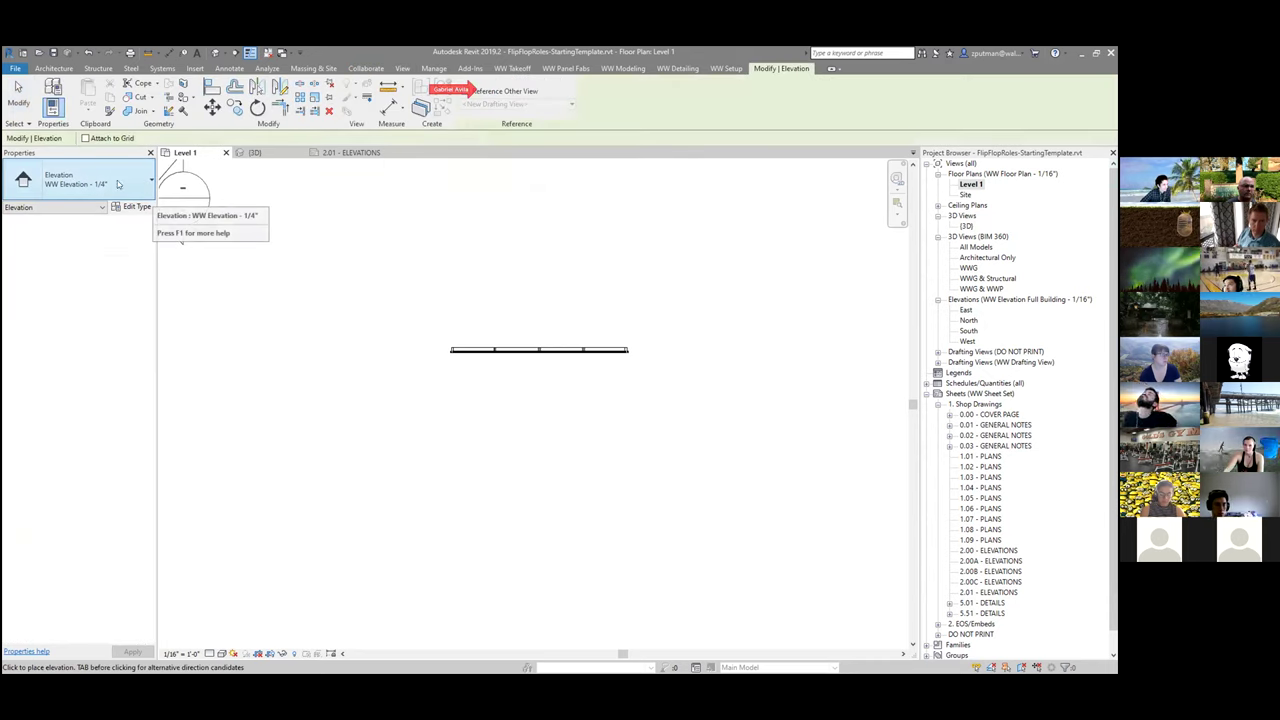
pyautogui.click(147, 184)
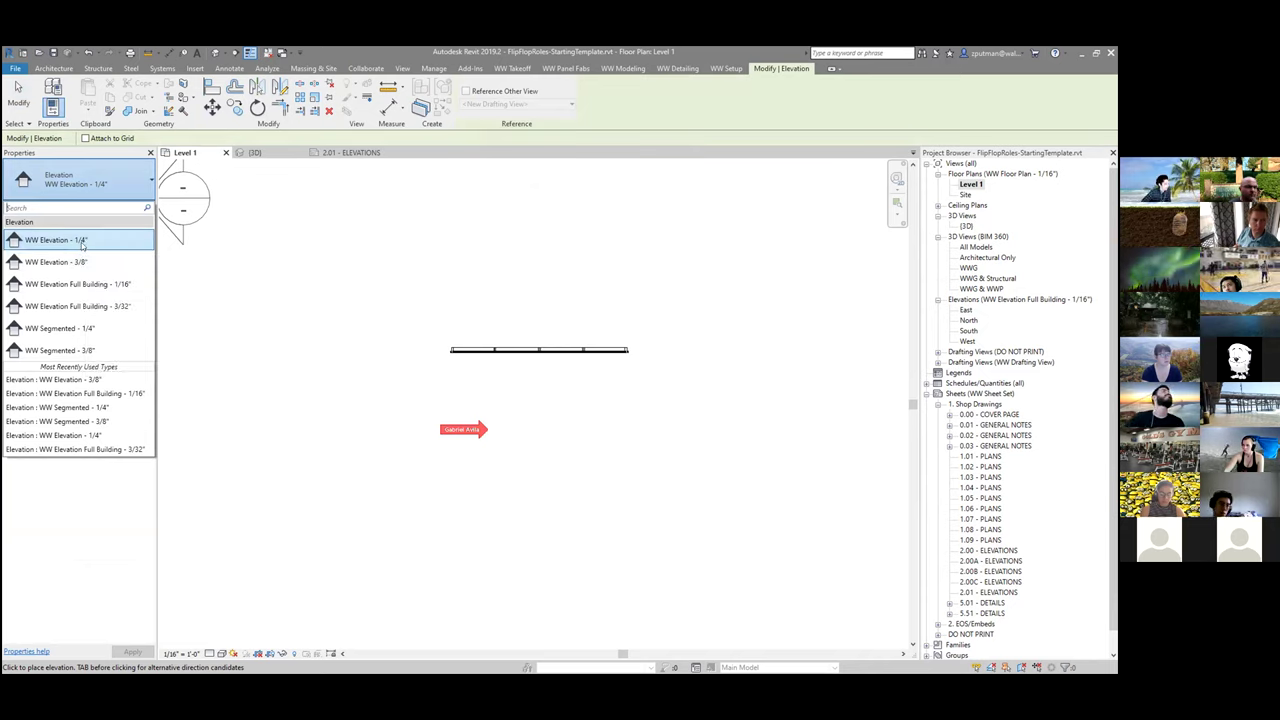
pyautogui.click(83, 244)
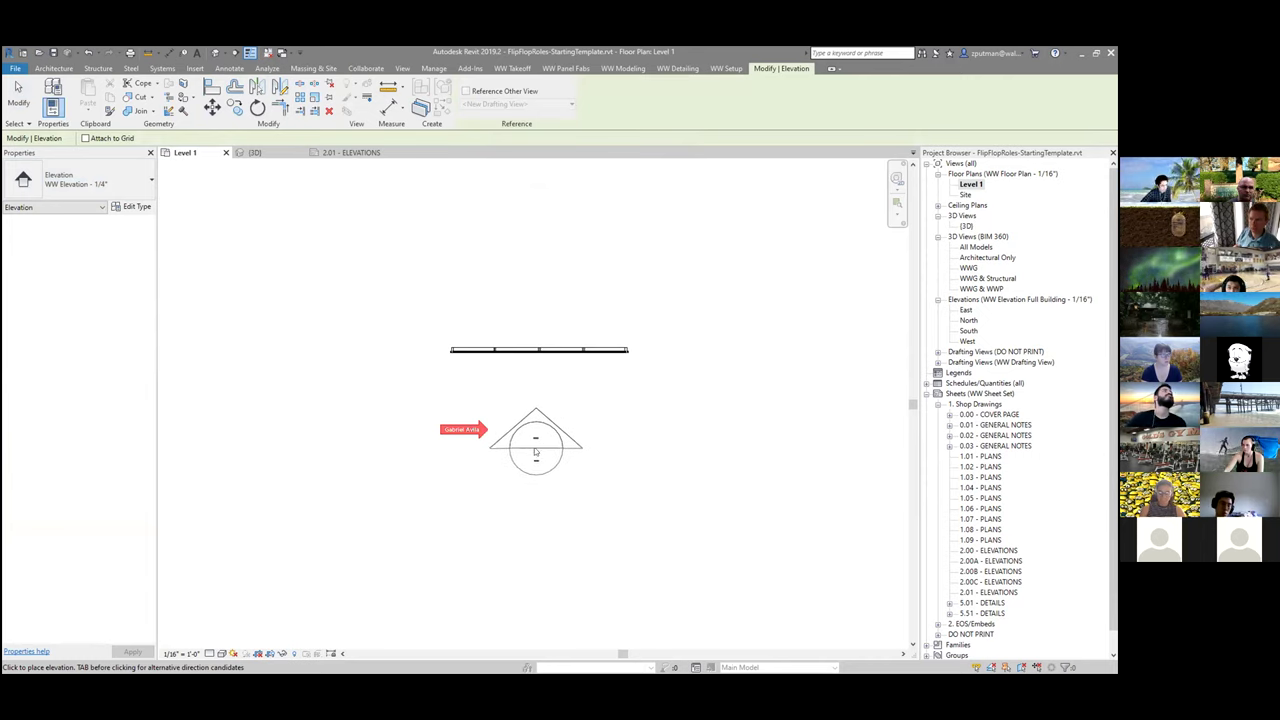
pyautogui.click(90, 180)
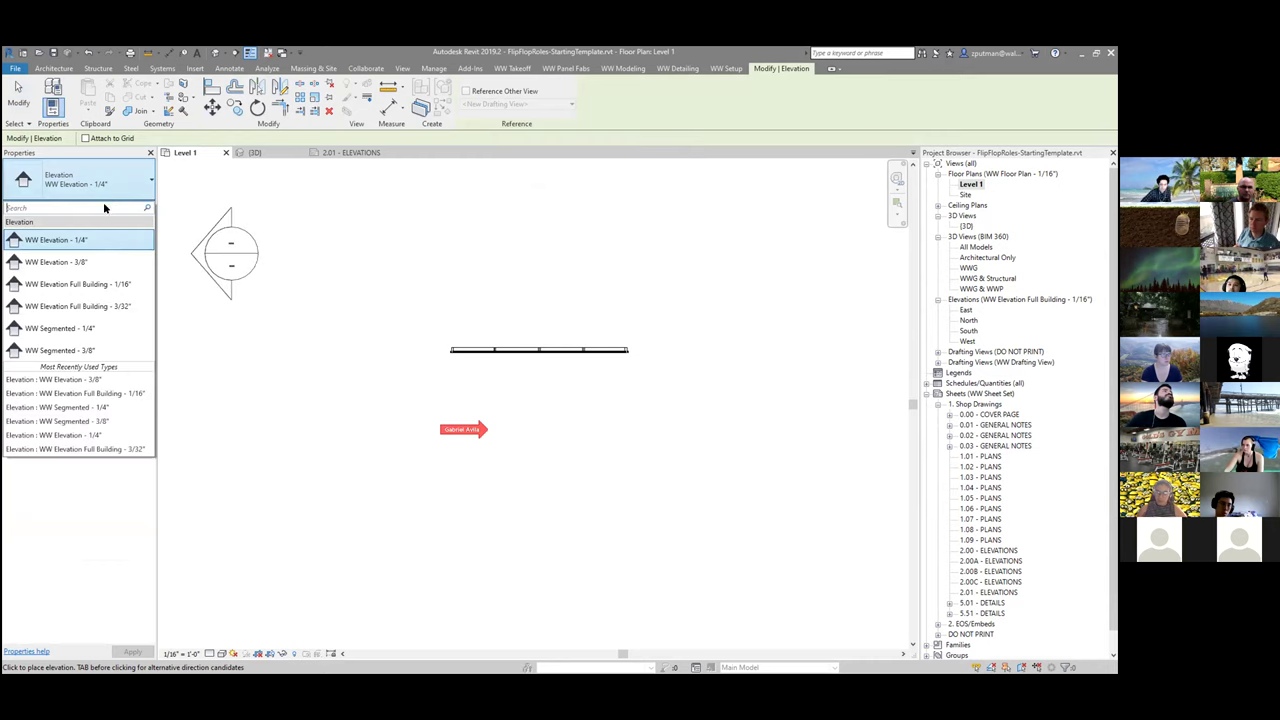
pyautogui.click(83, 261)
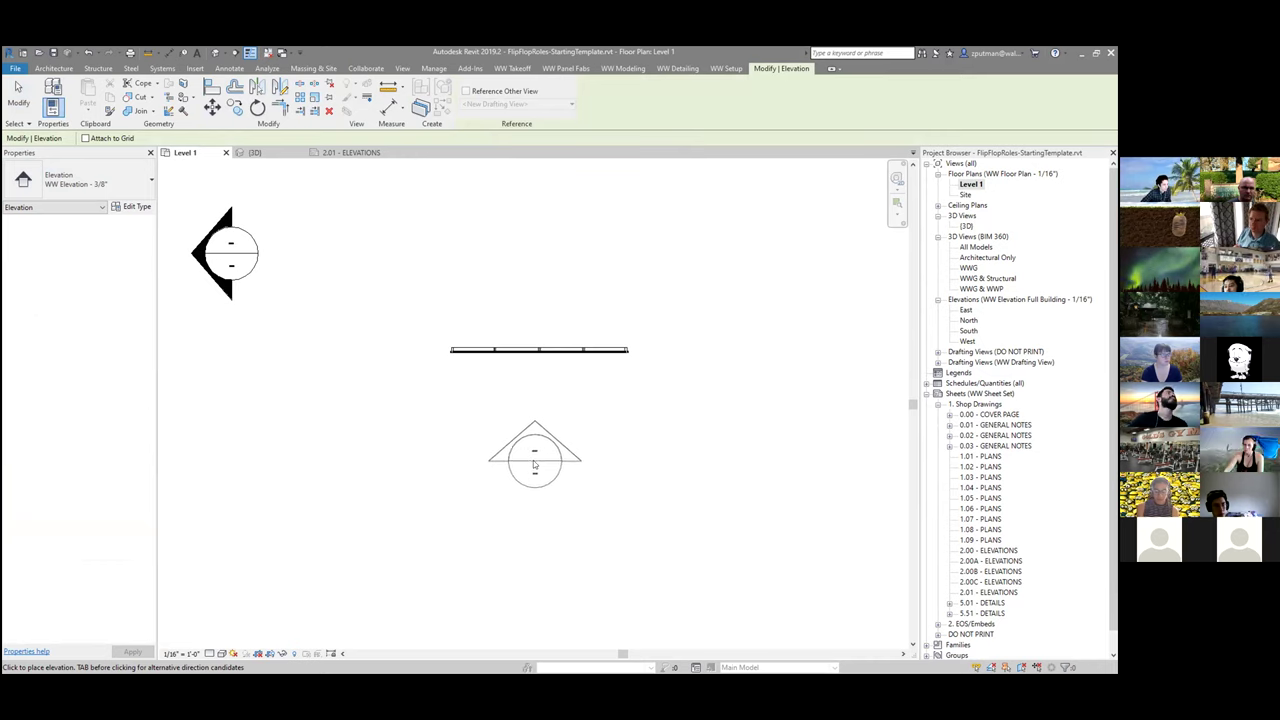
pyautogui.click(535, 463)
pyautogui.press('Escape')
pyautogui.press('Escape')
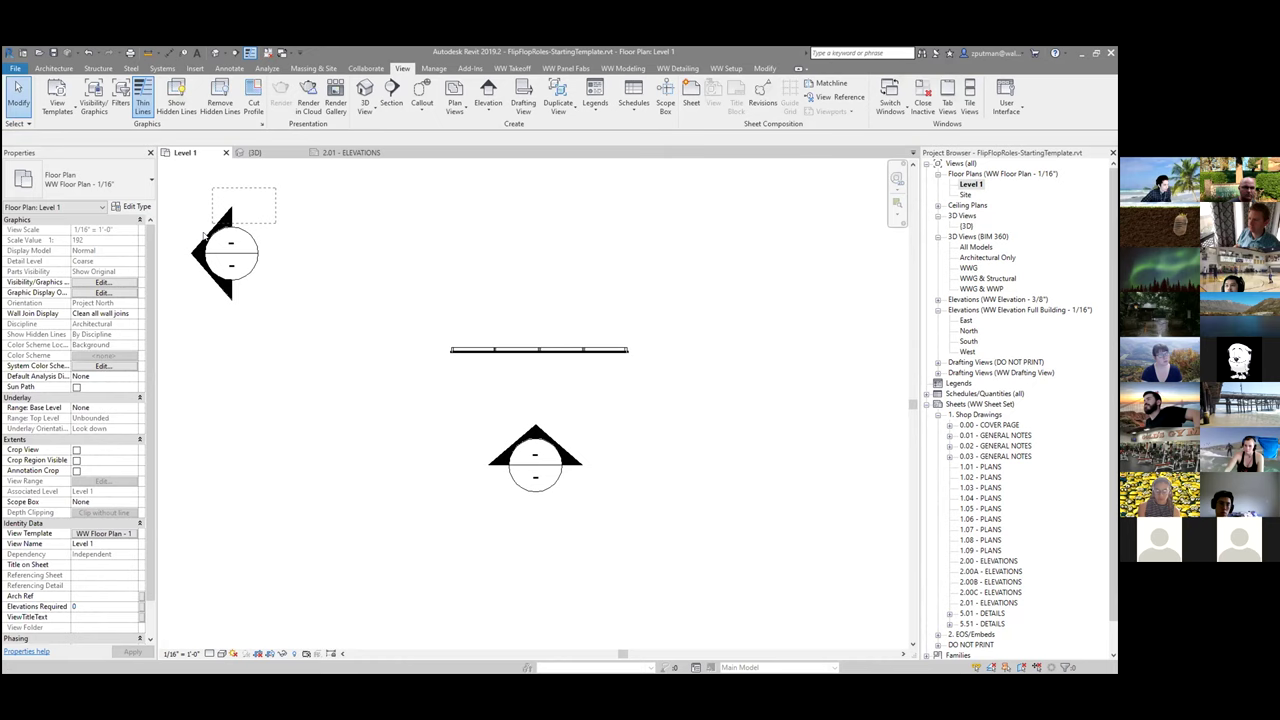
# Step: Shorten the elevation marker's line at both ends to the wall's width
pyautogui.scroll(-2, 240, 330)
pyautogui.scroll(3, 295, 347)
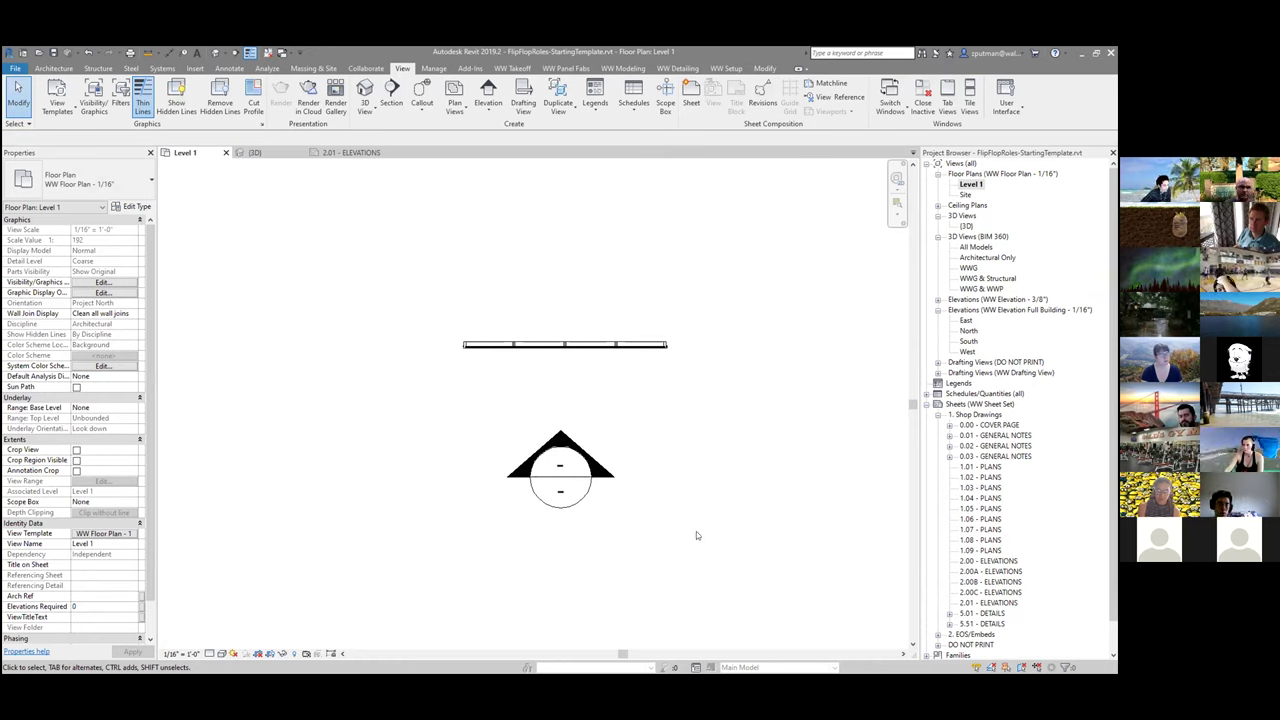
pyautogui.click(578, 446)
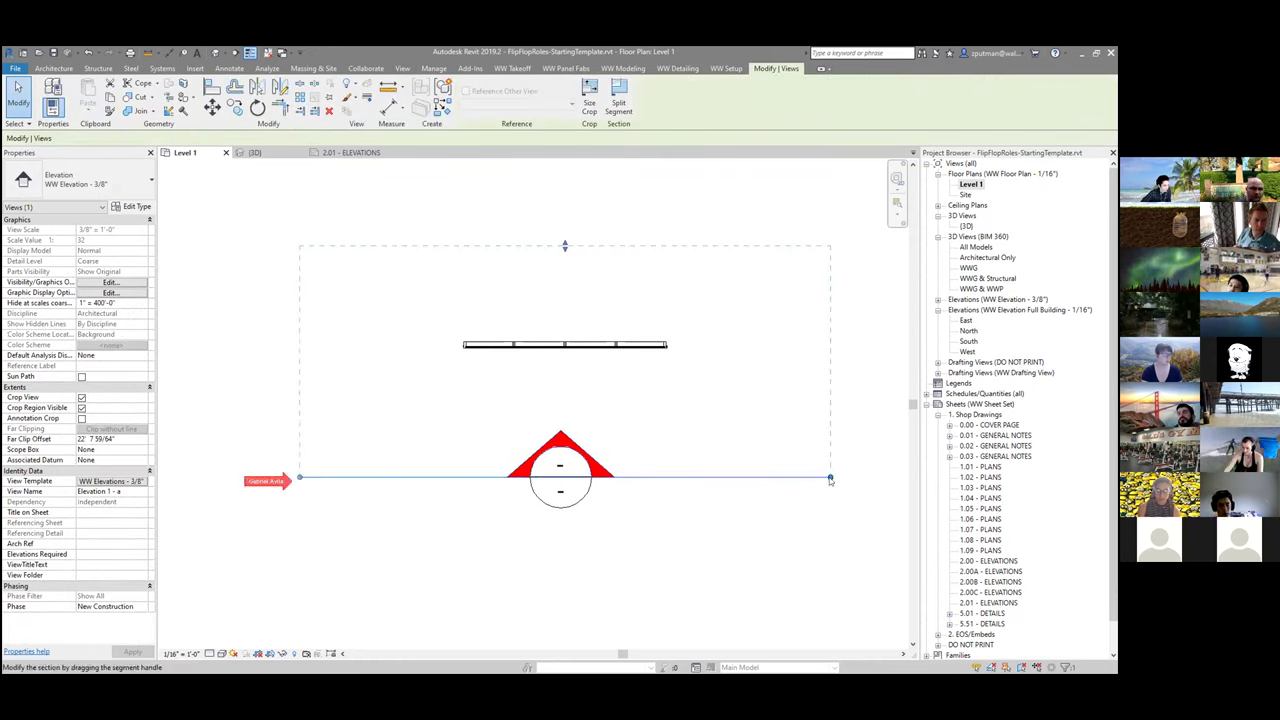
pyautogui.moveTo(831, 481); pyautogui.dragTo(691, 476)
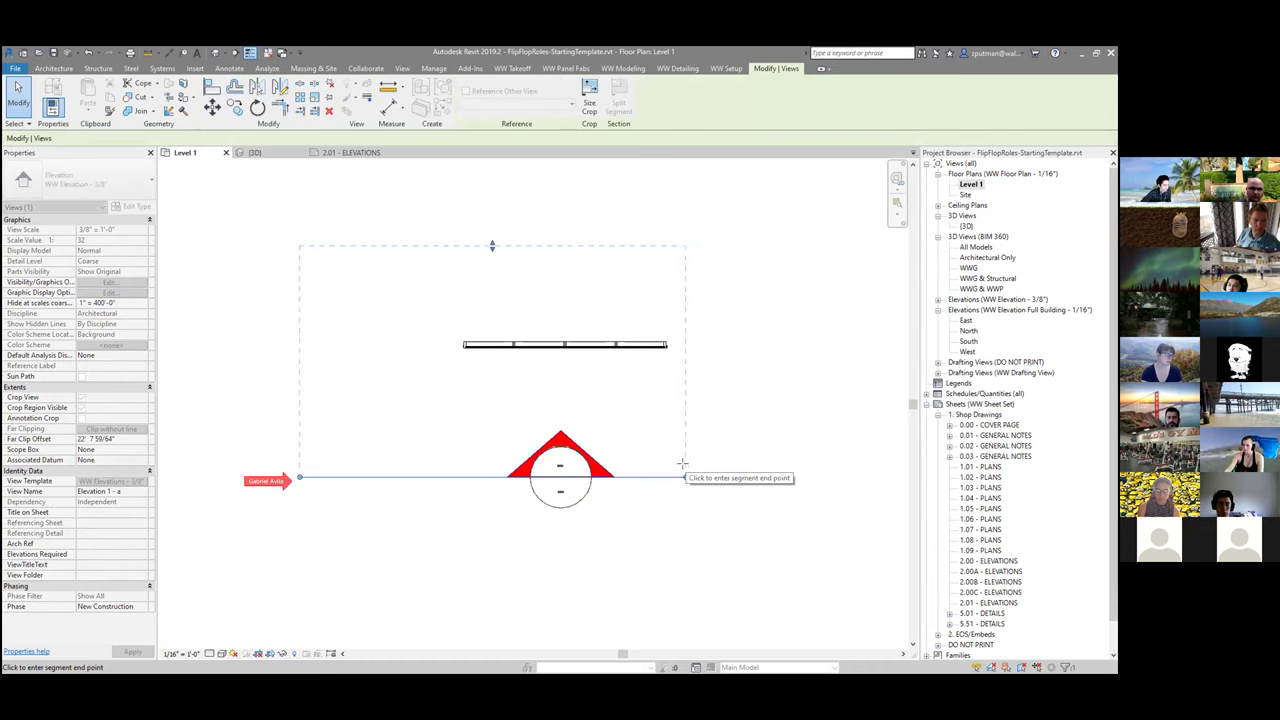
pyautogui.moveTo(298, 478); pyautogui.dragTo(448, 476)
# Step: Pull the elevation's cut line and far crop edge in close to the wall, then open Elevation 1 - a
pyautogui.click(664, 477)
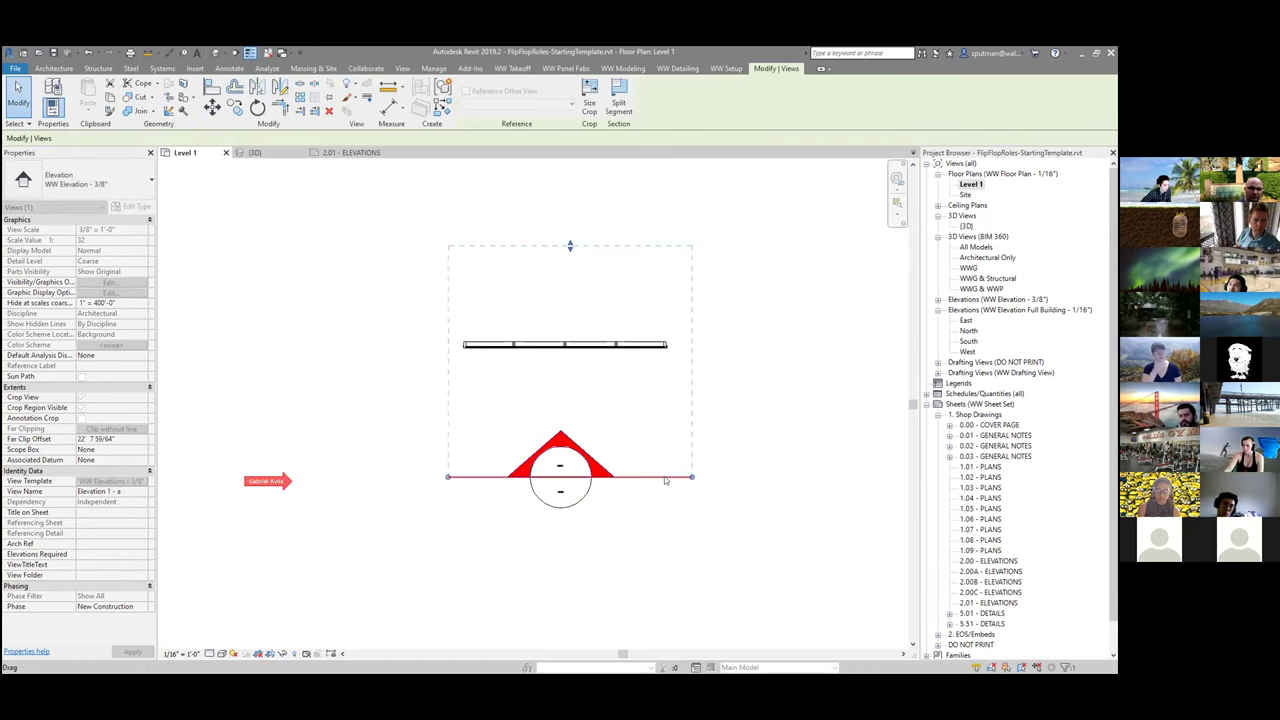
pyautogui.moveTo(664, 477); pyautogui.dragTo(657, 372)
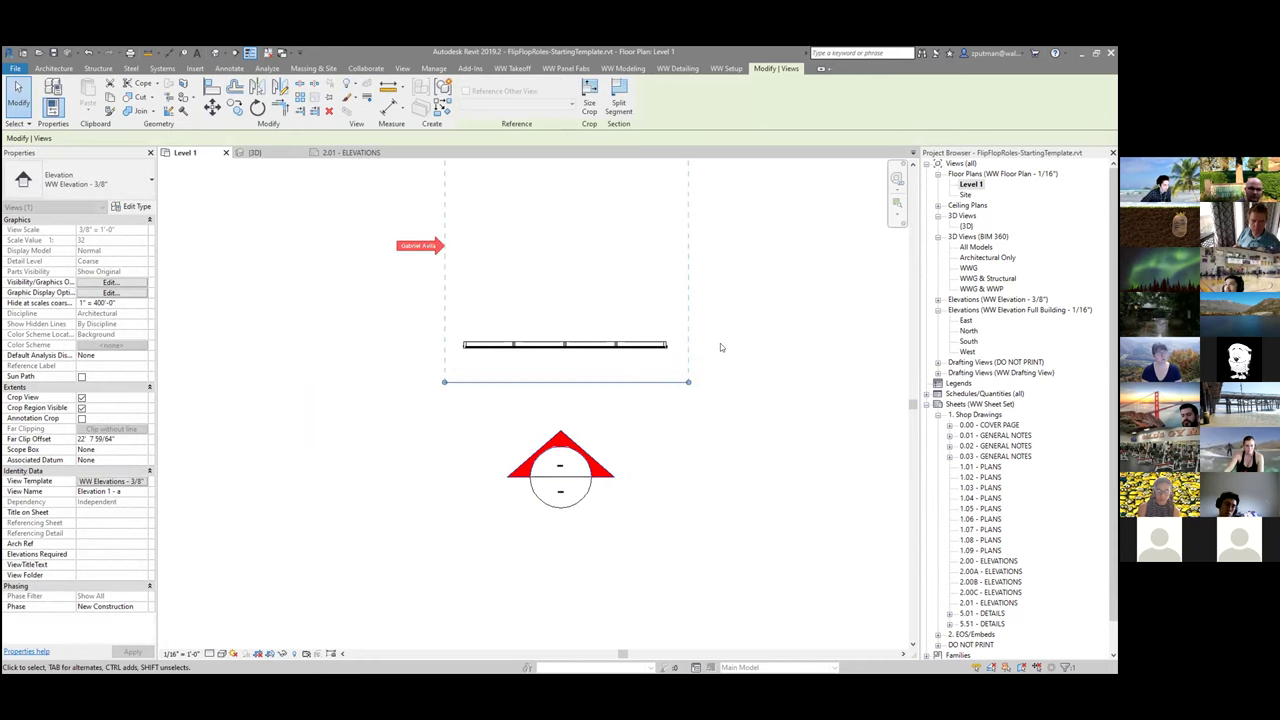
pyautogui.moveTo(603, 198); pyautogui.dragTo(617, 330)
pyautogui.scroll(2, 616, 356)
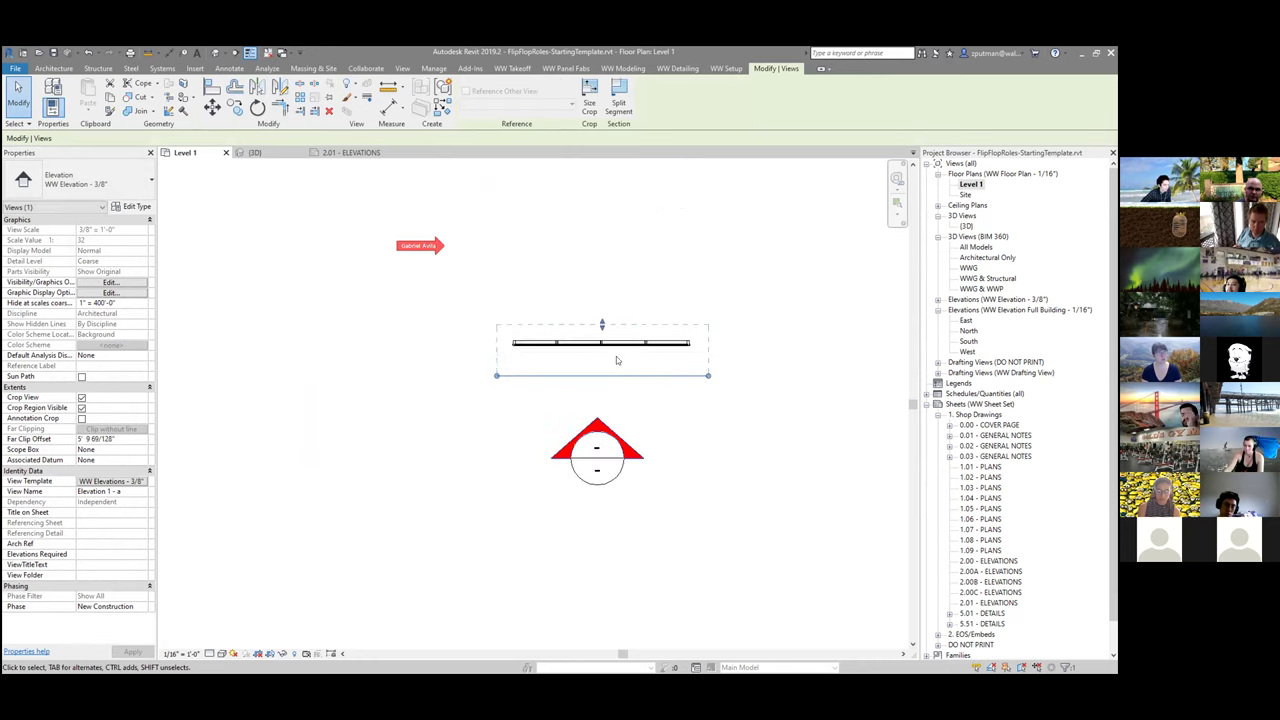
pyautogui.click(700, 434)
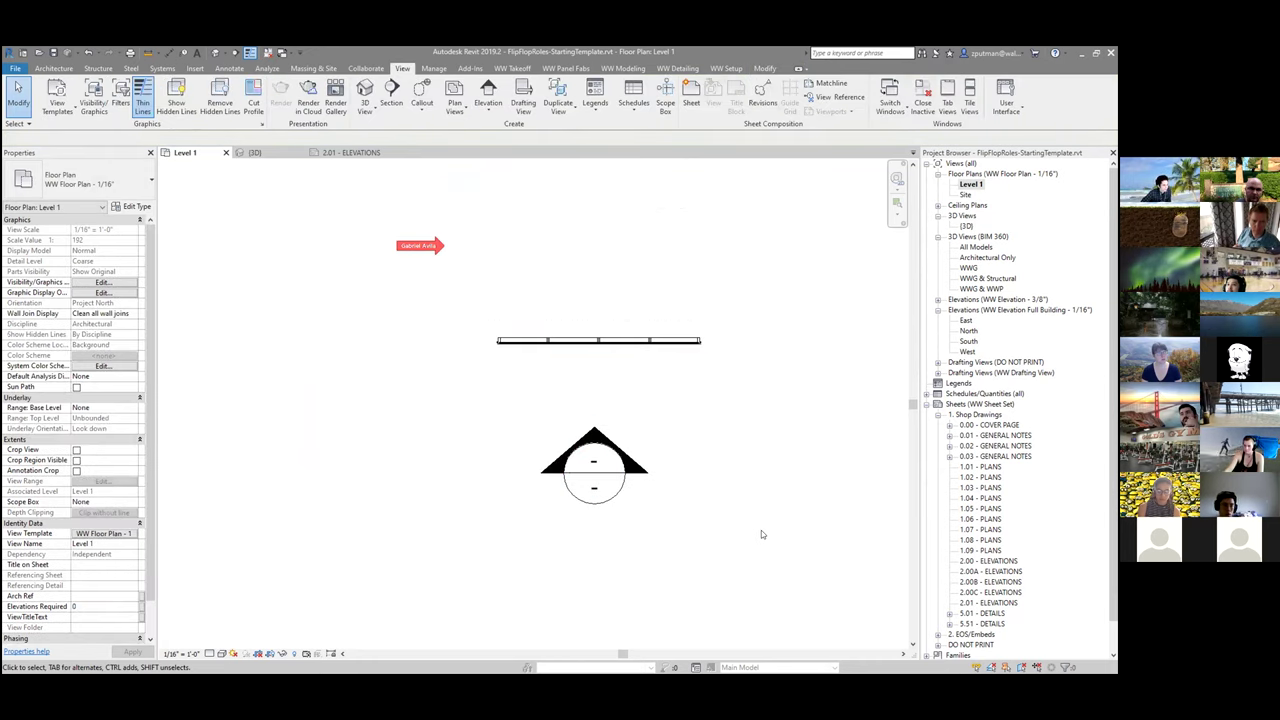
pyautogui.click(600, 440)
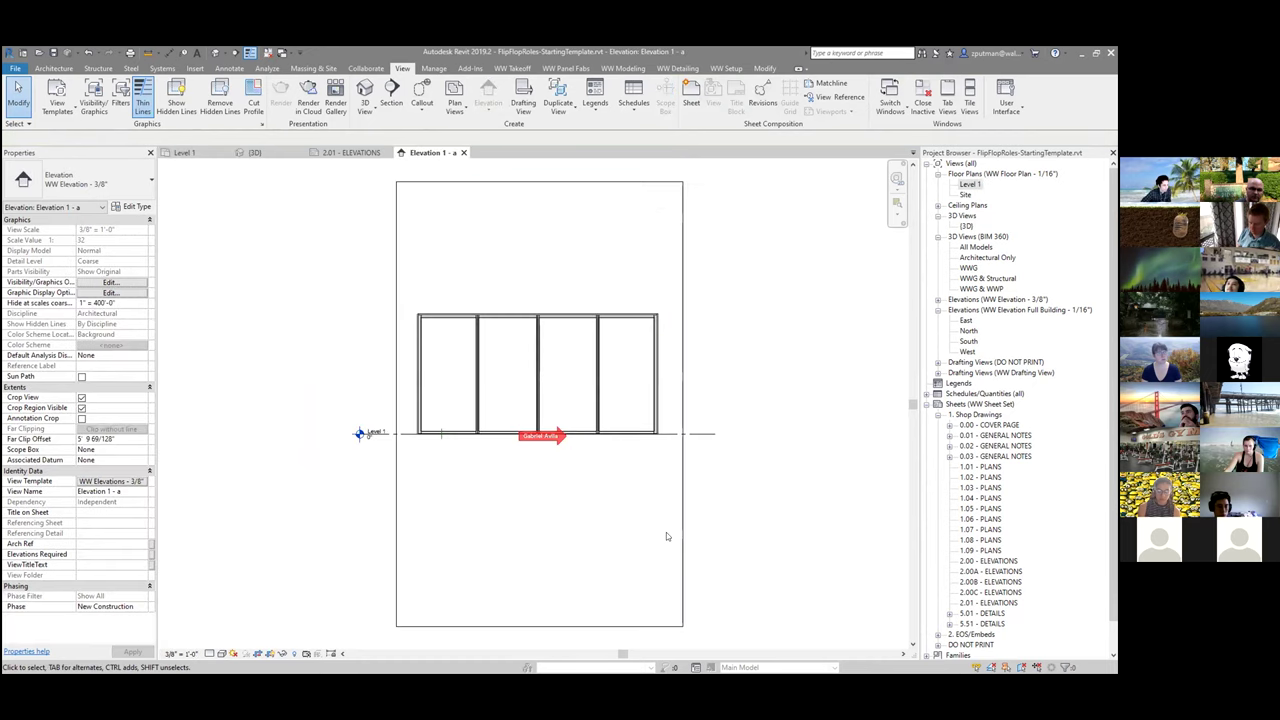
# Step: Check the crop region, then bring up the WW Takeoff and WW Modeling ribbon tabs
pyautogui.click(683, 591)
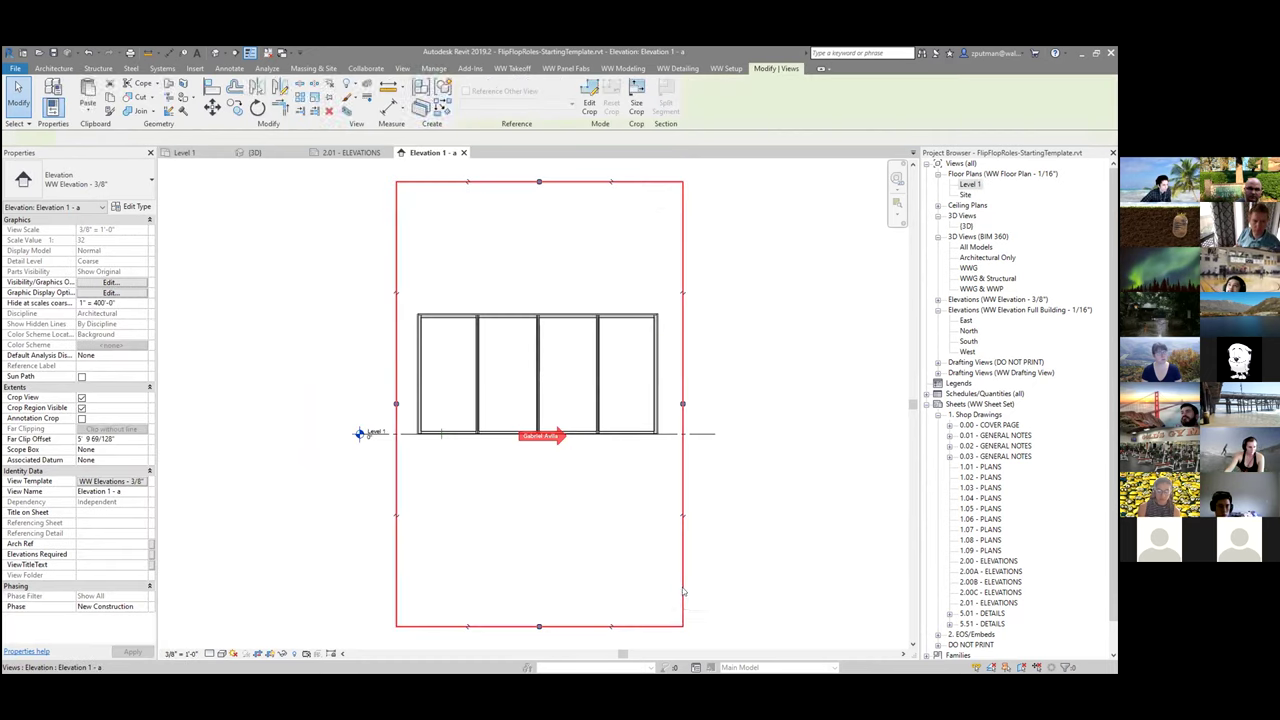
pyautogui.click(794, 540)
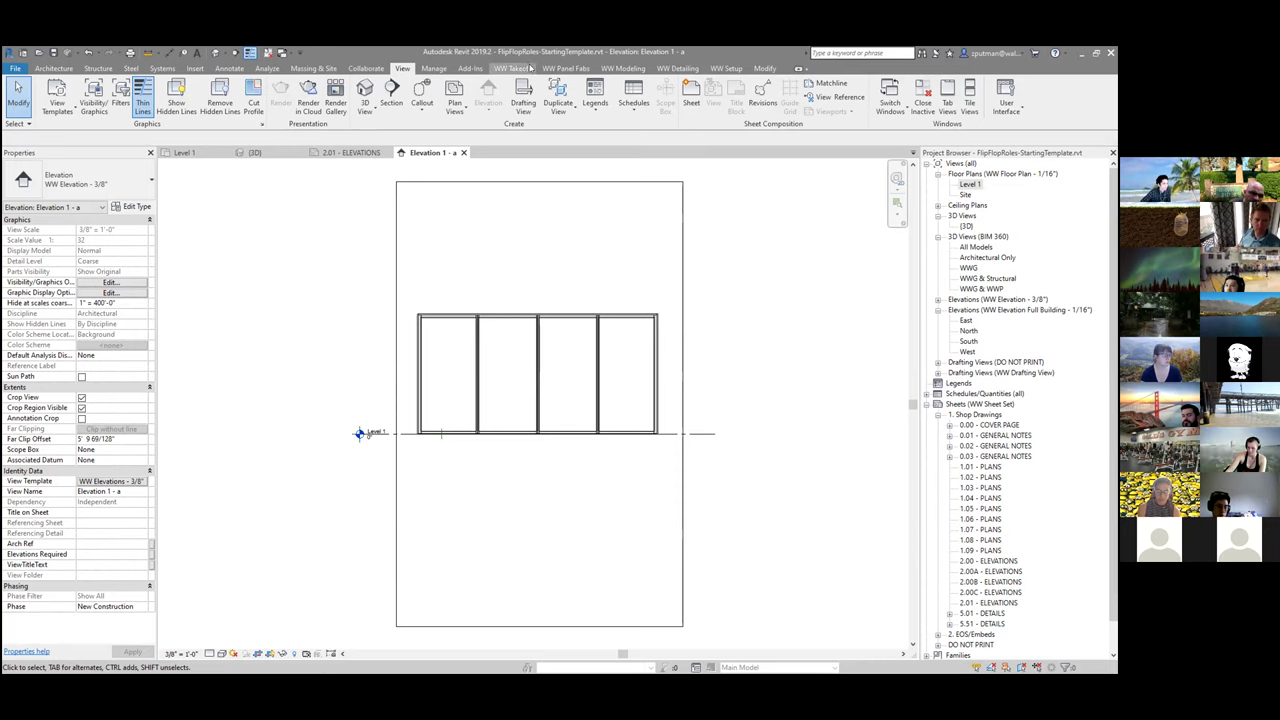
pyautogui.click(525, 68)
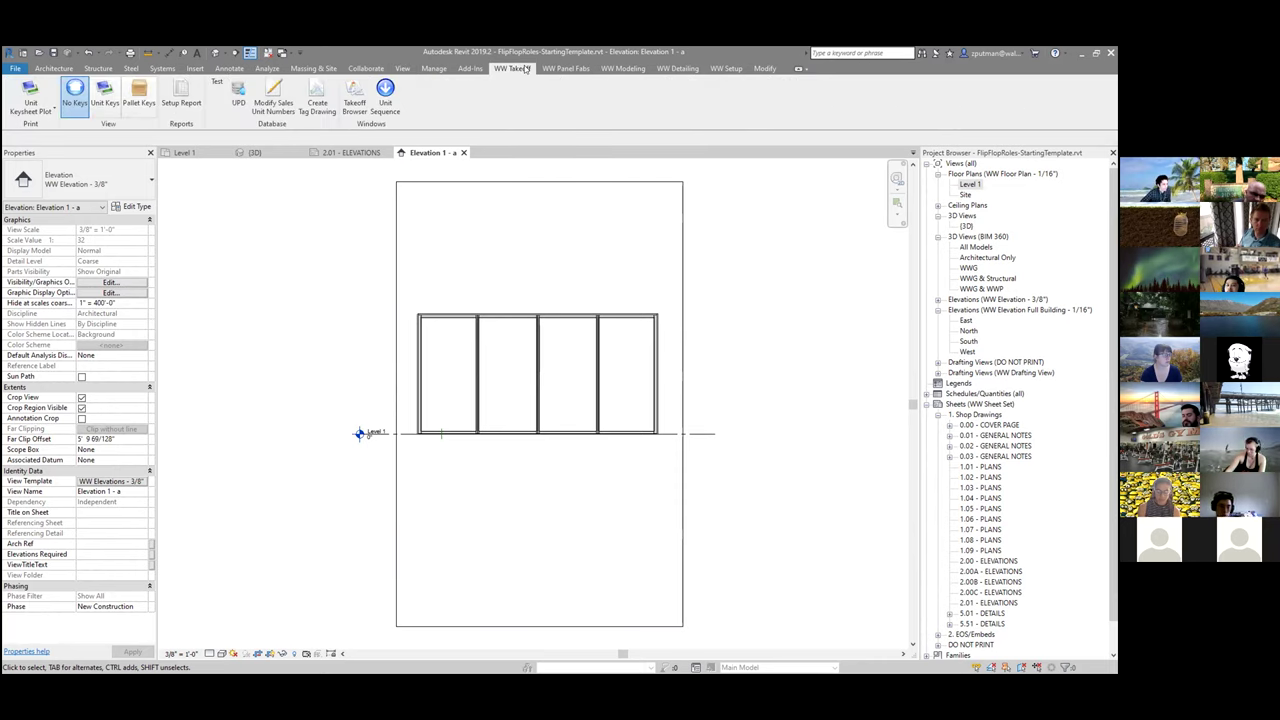
pyautogui.click(627, 68)
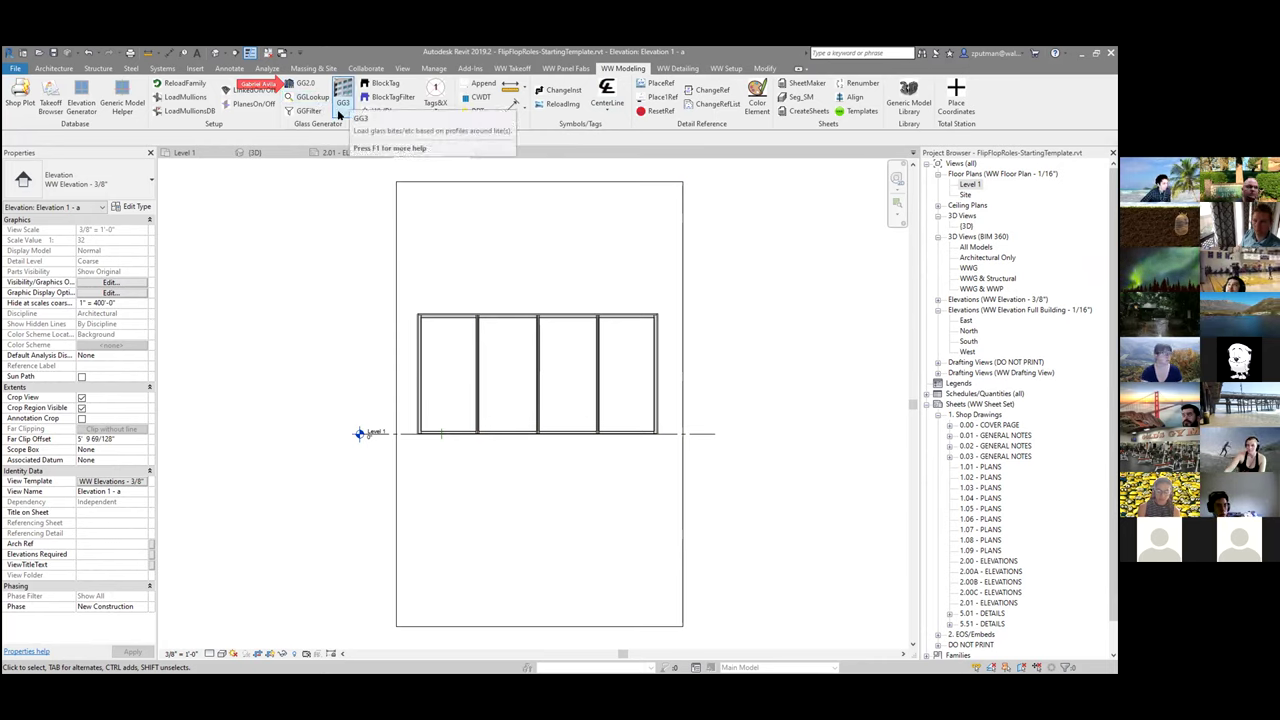
# Step: Run the GG3 glass generator on the WW Unitized RO curtain wall
pyautogui.click(299, 88)
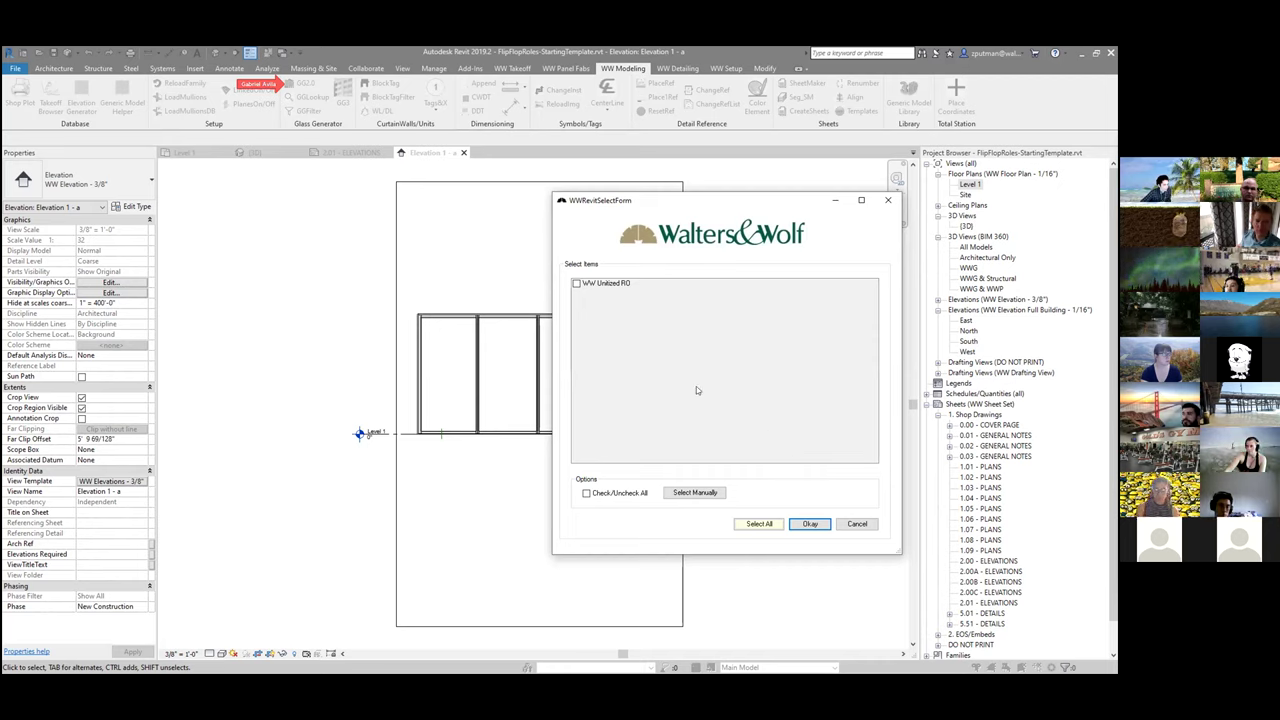
pyautogui.click(577, 283)
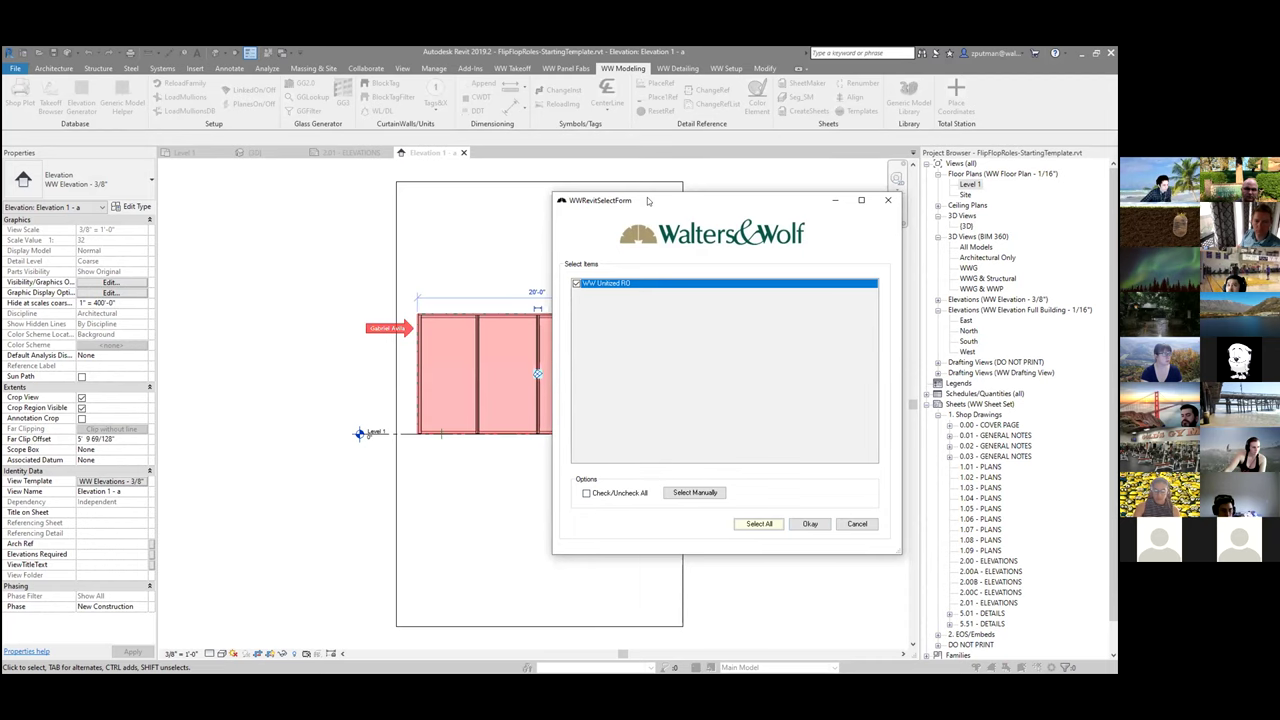
pyautogui.moveTo(650, 200); pyautogui.dragTo(790, 194)
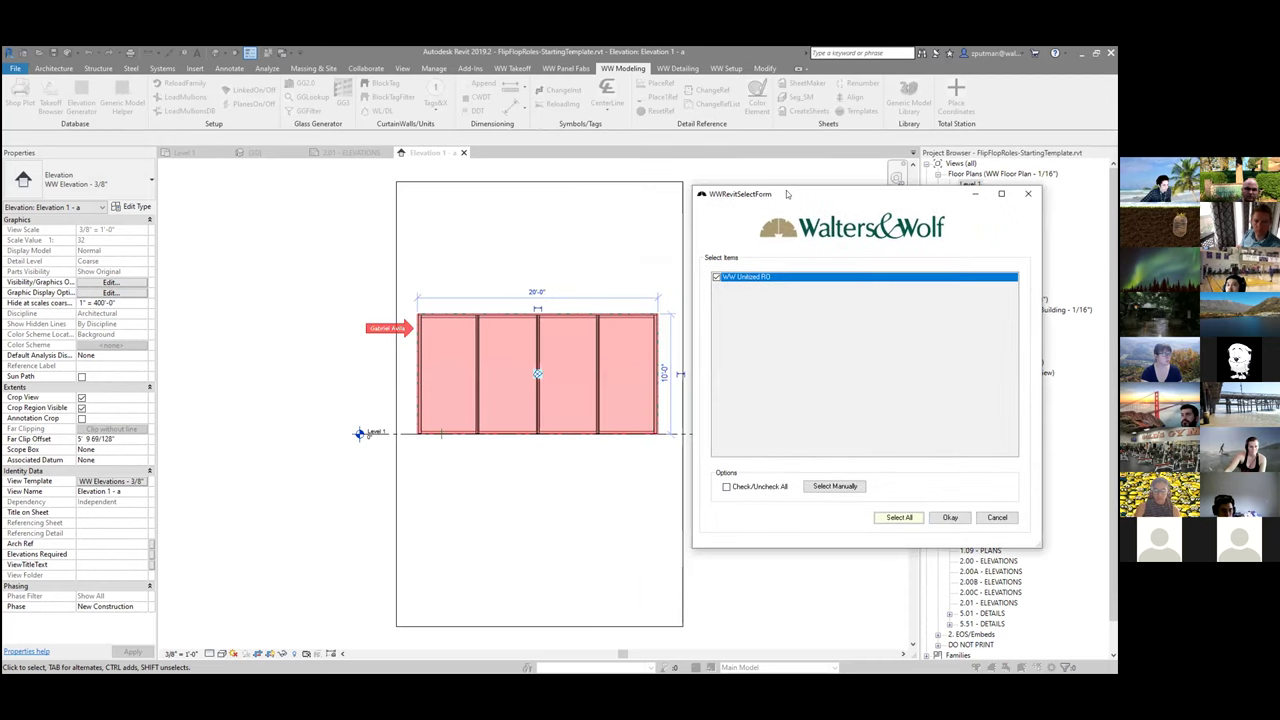
pyautogui.click(950, 517)
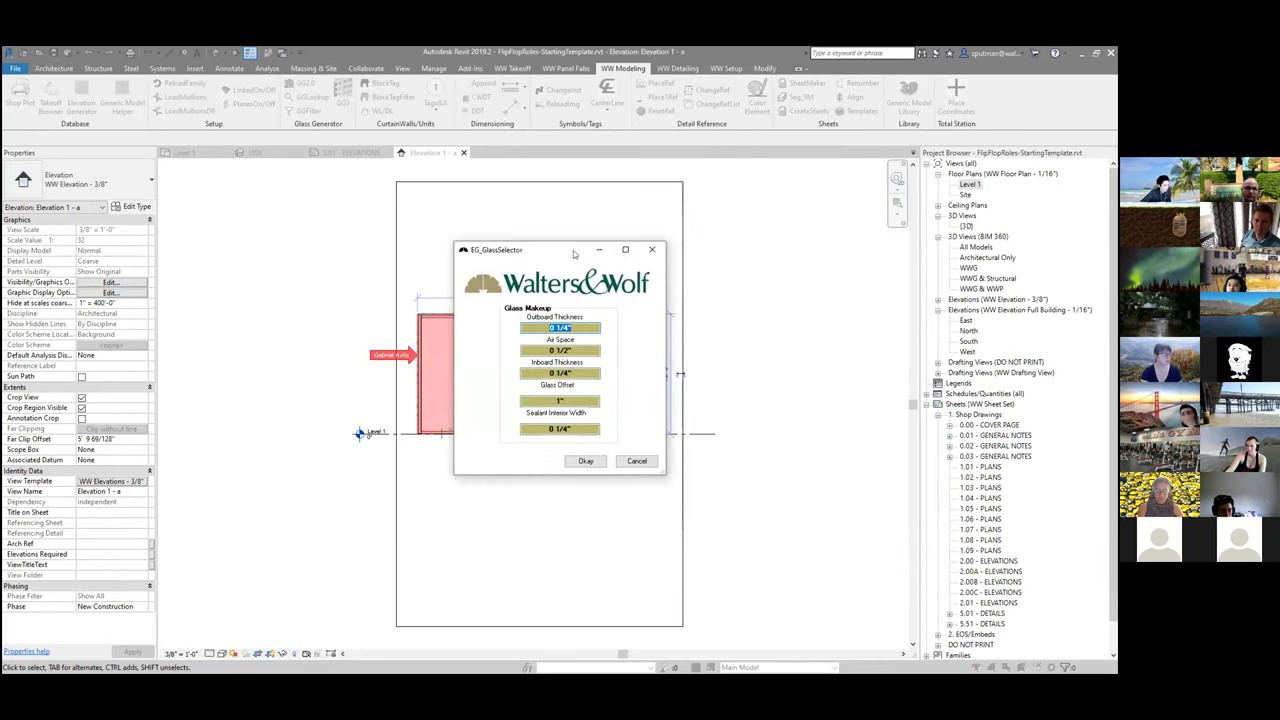
# Step: Accept the 3/4" outboard, 1/2" air space, 1/4" inboard glass makeup, loading four lites
pyautogui.moveTo(574, 254); pyautogui.dragTo(825, 255)
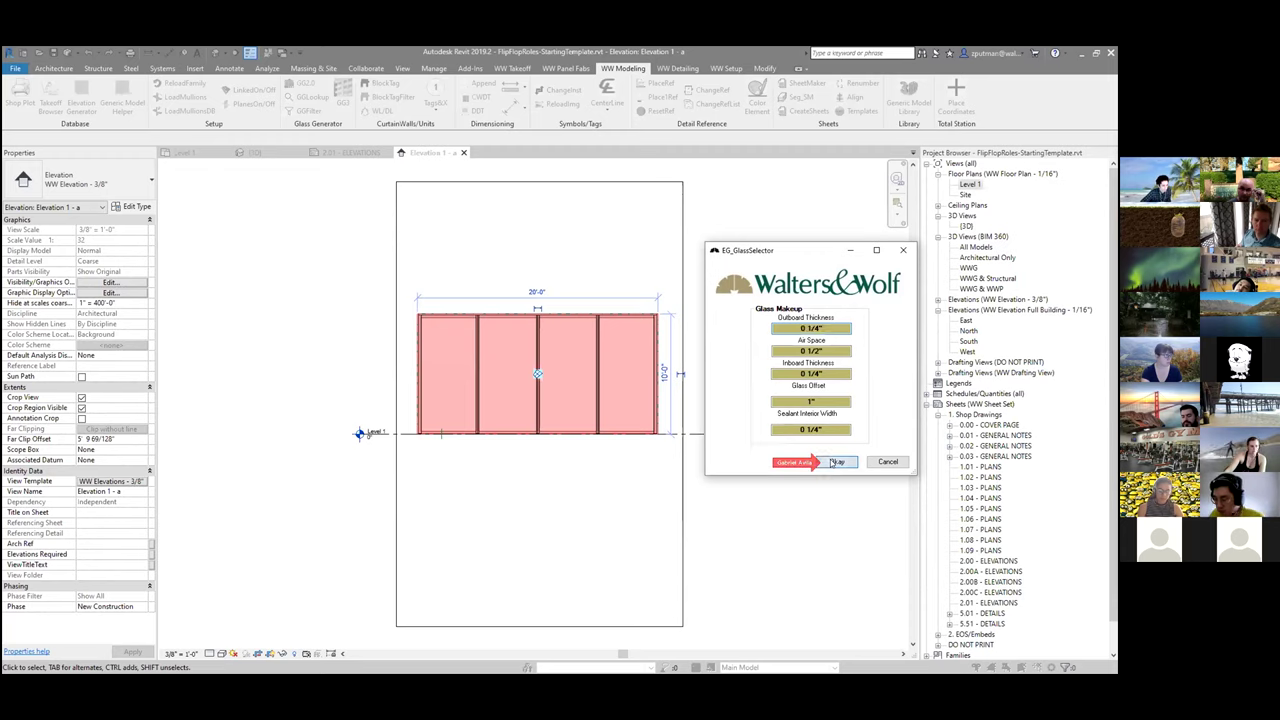
pyautogui.click(836, 462)
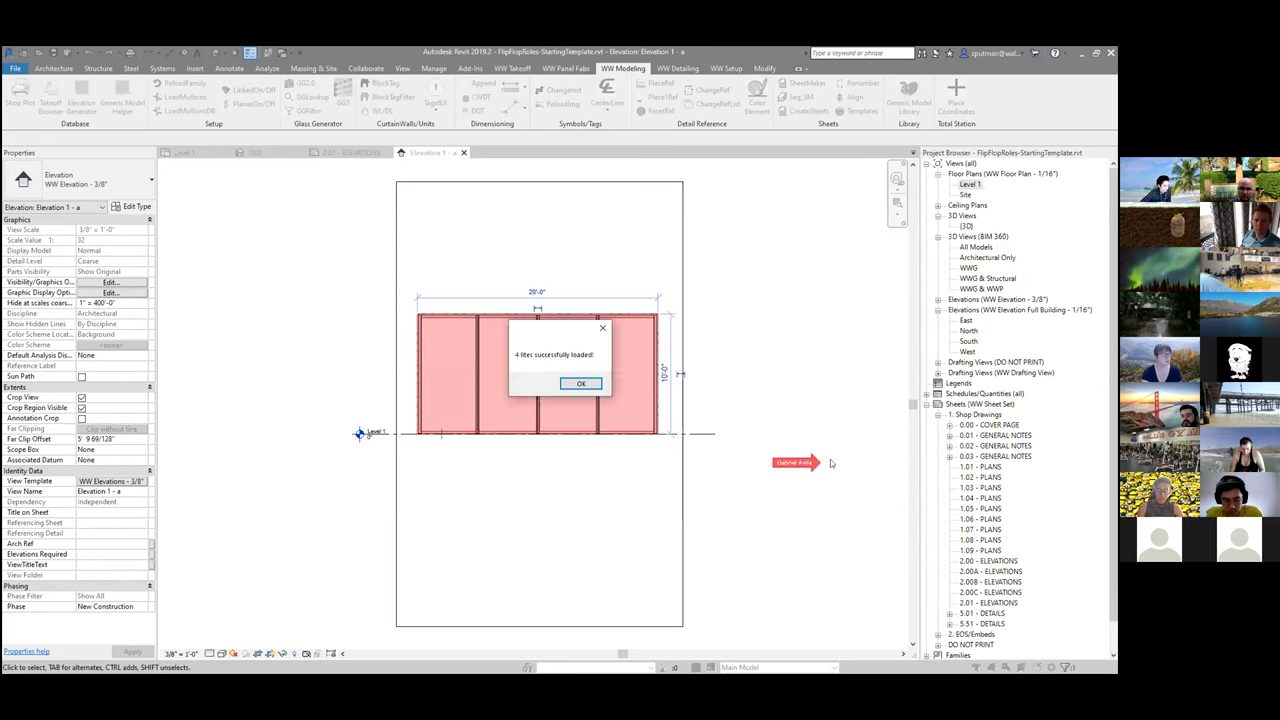
pyautogui.click(578, 384)
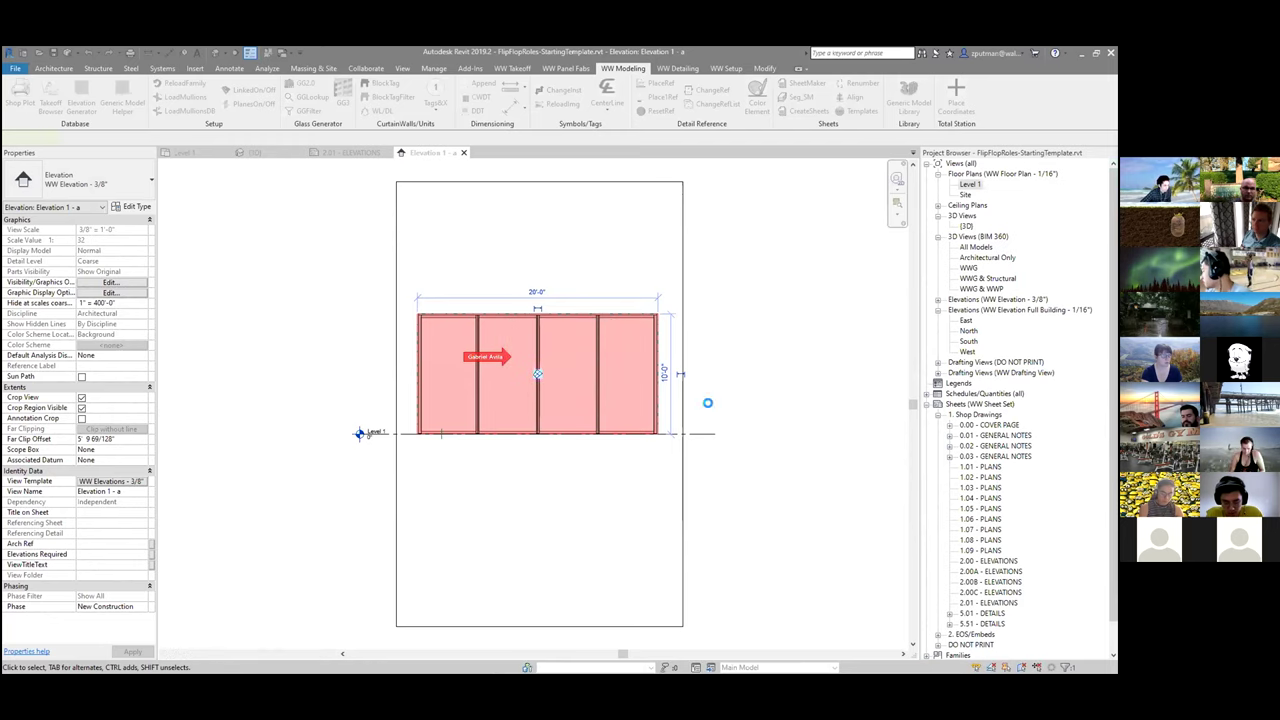
pyautogui.click(781, 460)
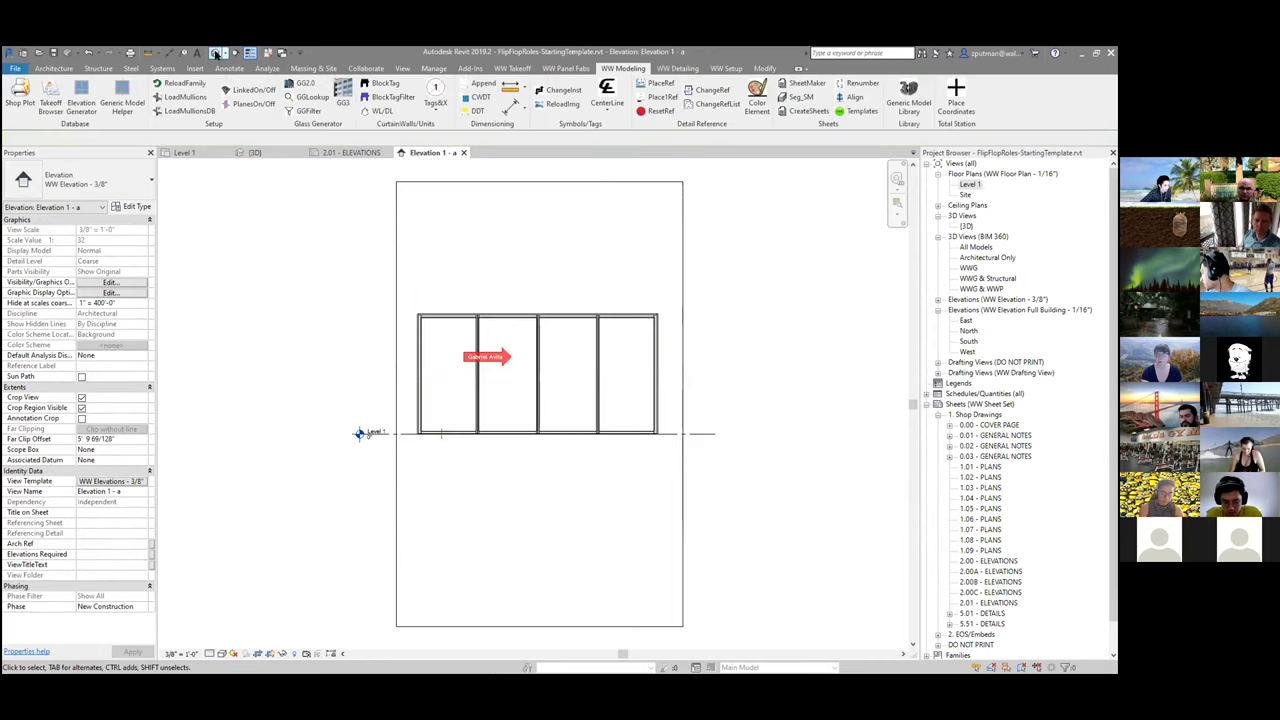
pyautogui.click(249, 52)
pyautogui.moveTo(694, 329); pyautogui.dragTo(619, 392, button='middle')
pyautogui.scroll(3, 619, 392)
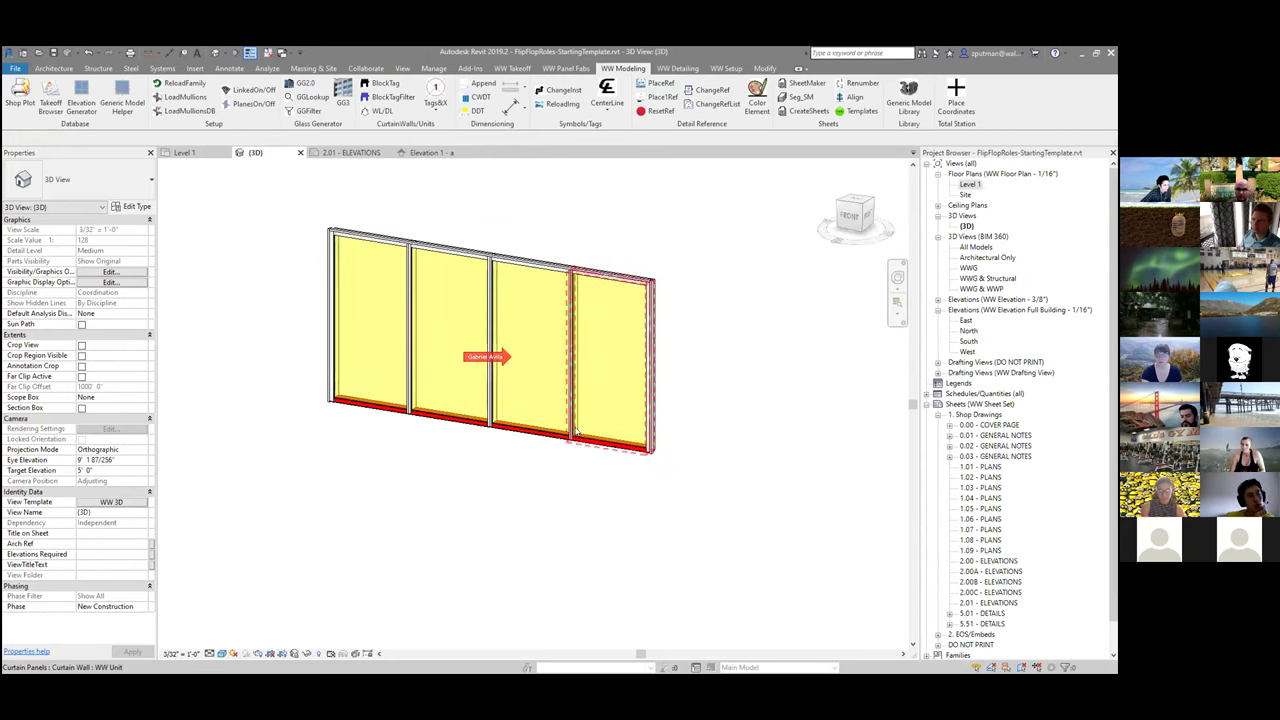
pyautogui.scroll(5, 629, 404)
pyautogui.scroll(-8, 537, 427)
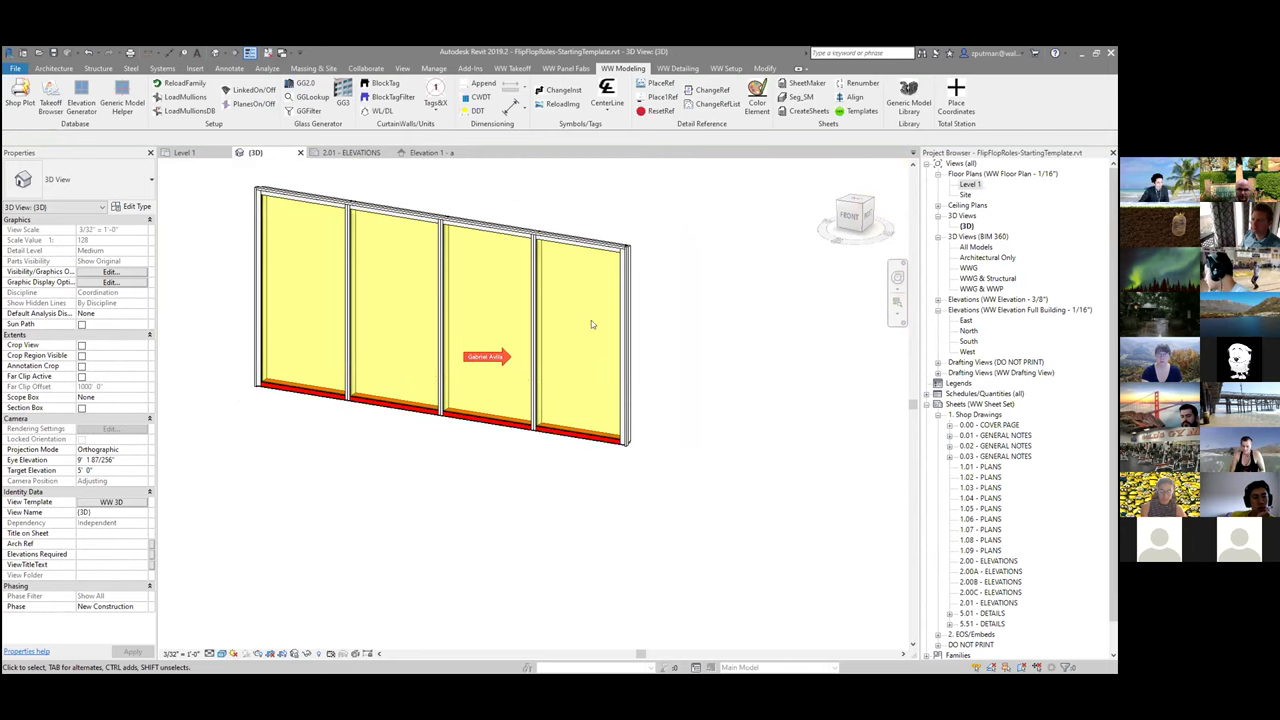
pyautogui.click(425, 153)
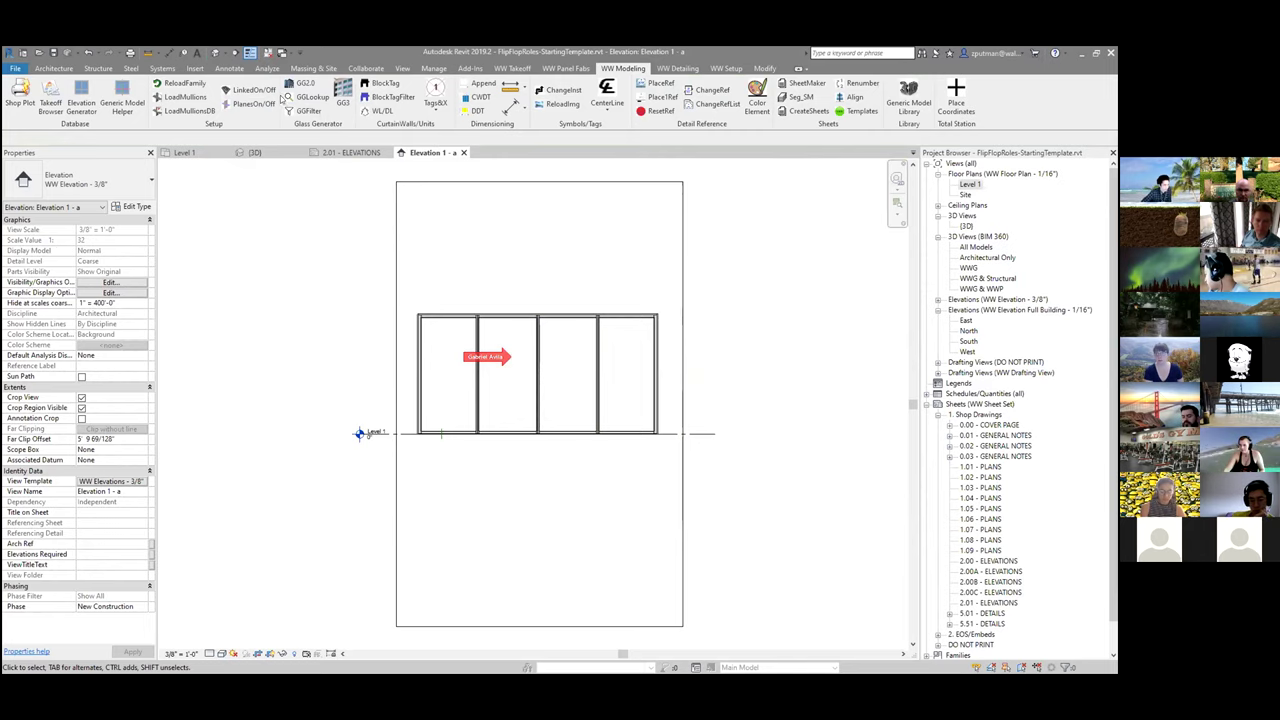
# Step: Start a section using the WW Details - Full type
pyautogui.click(401, 68)
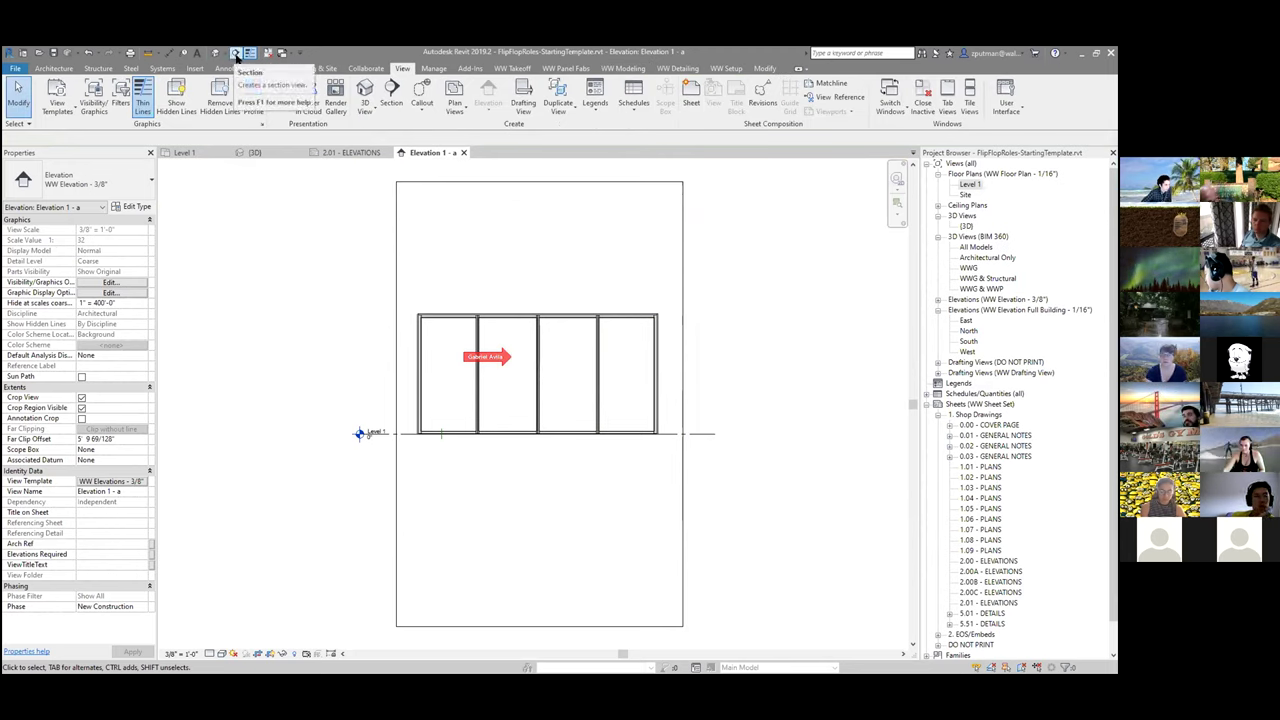
pyautogui.click(236, 54)
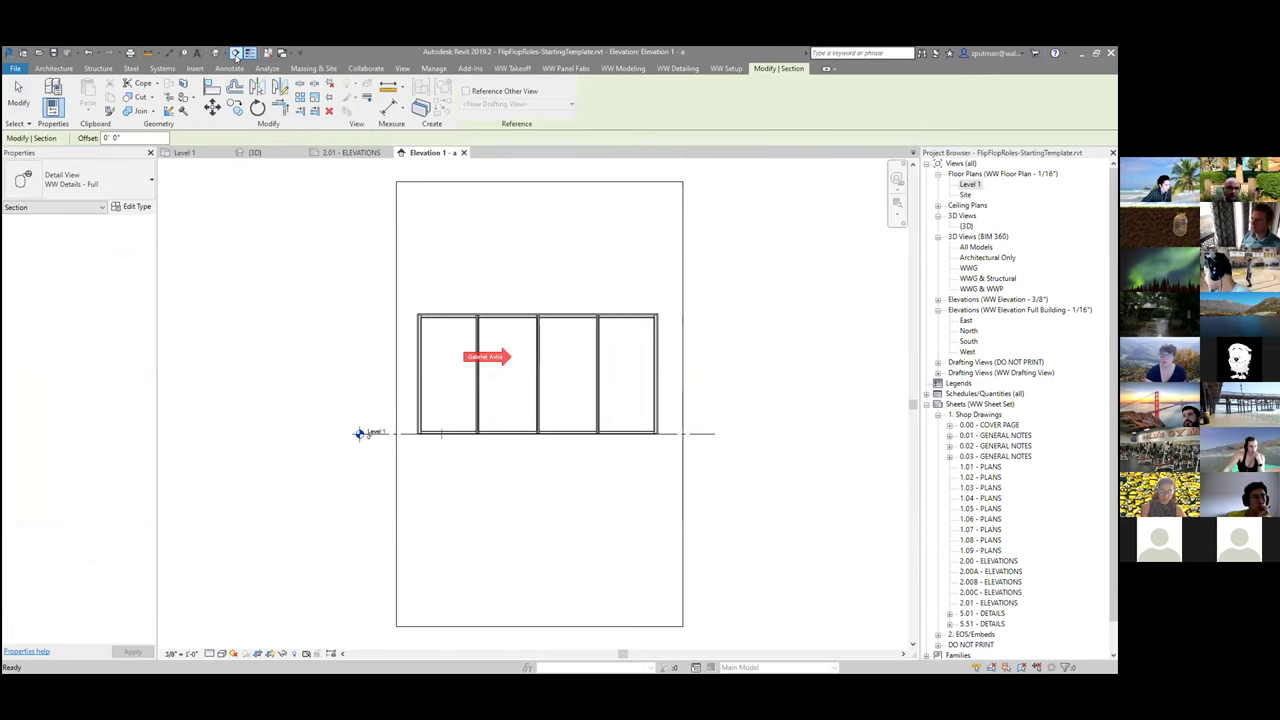
pyautogui.click(148, 181)
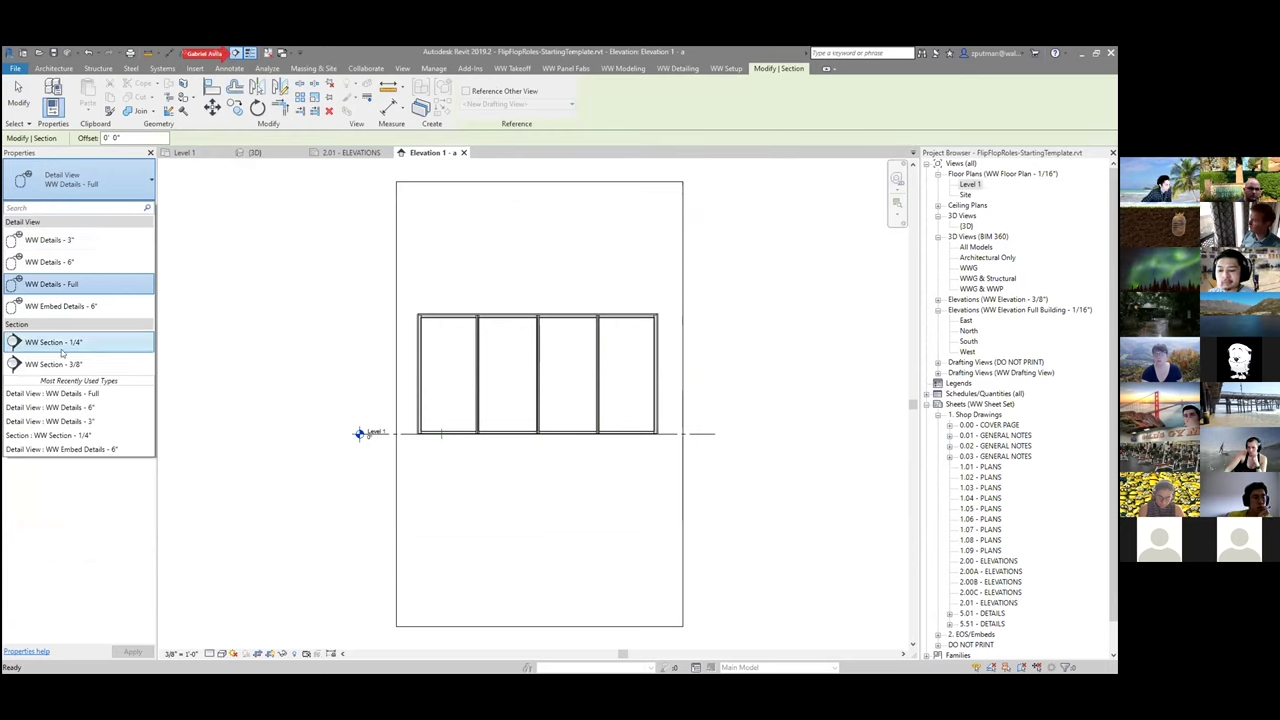
pyautogui.click(72, 285)
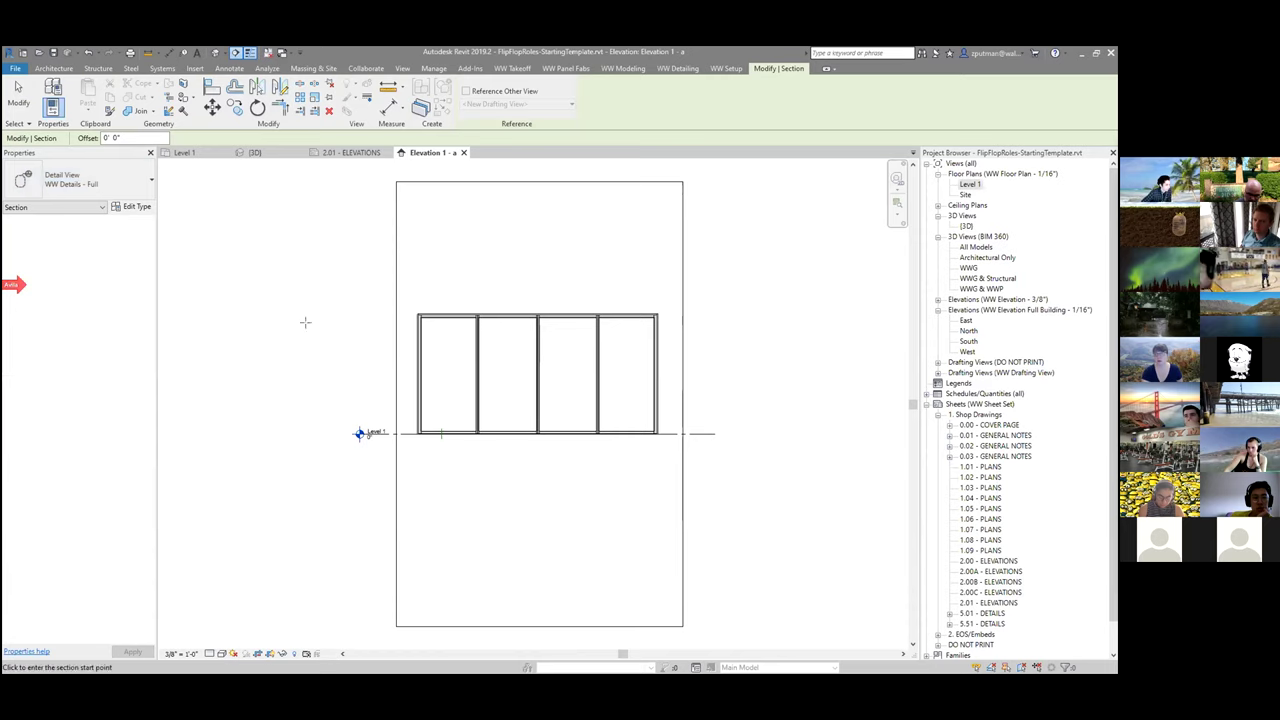
# Step: Draw a vertical section through the third panel and narrow its depth
pyautogui.click(570, 463)
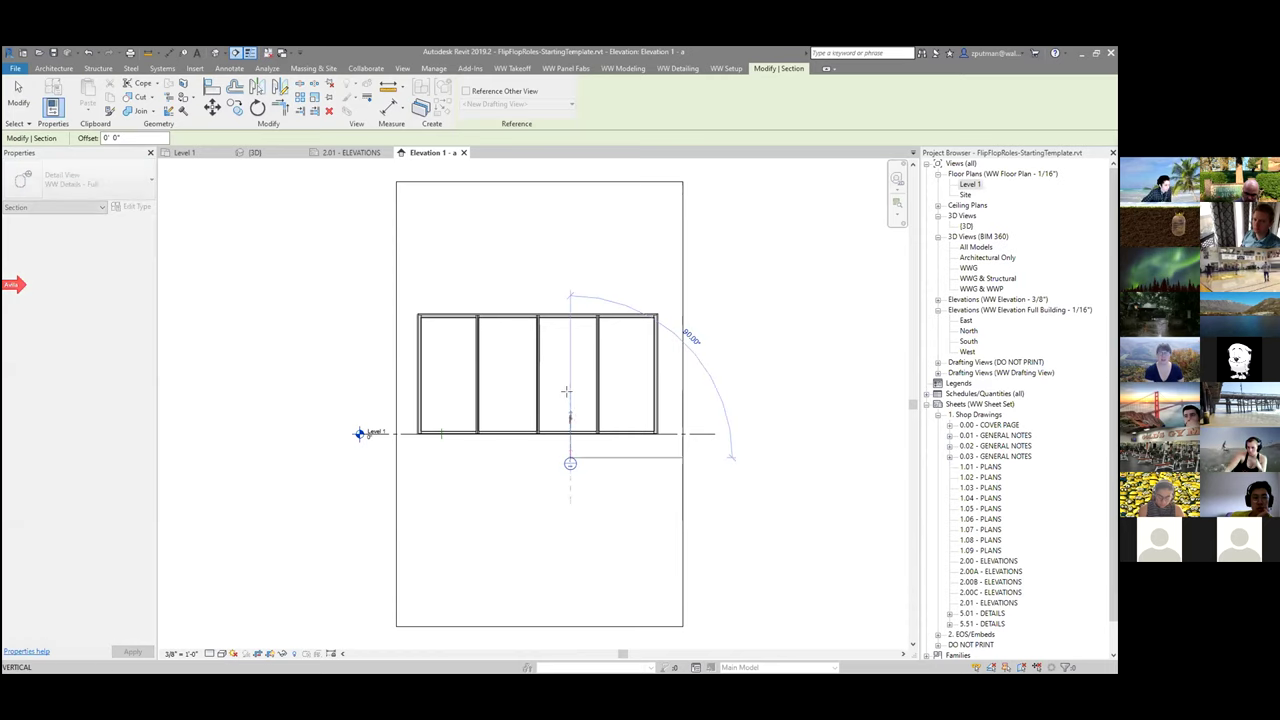
pyautogui.click(570, 300)
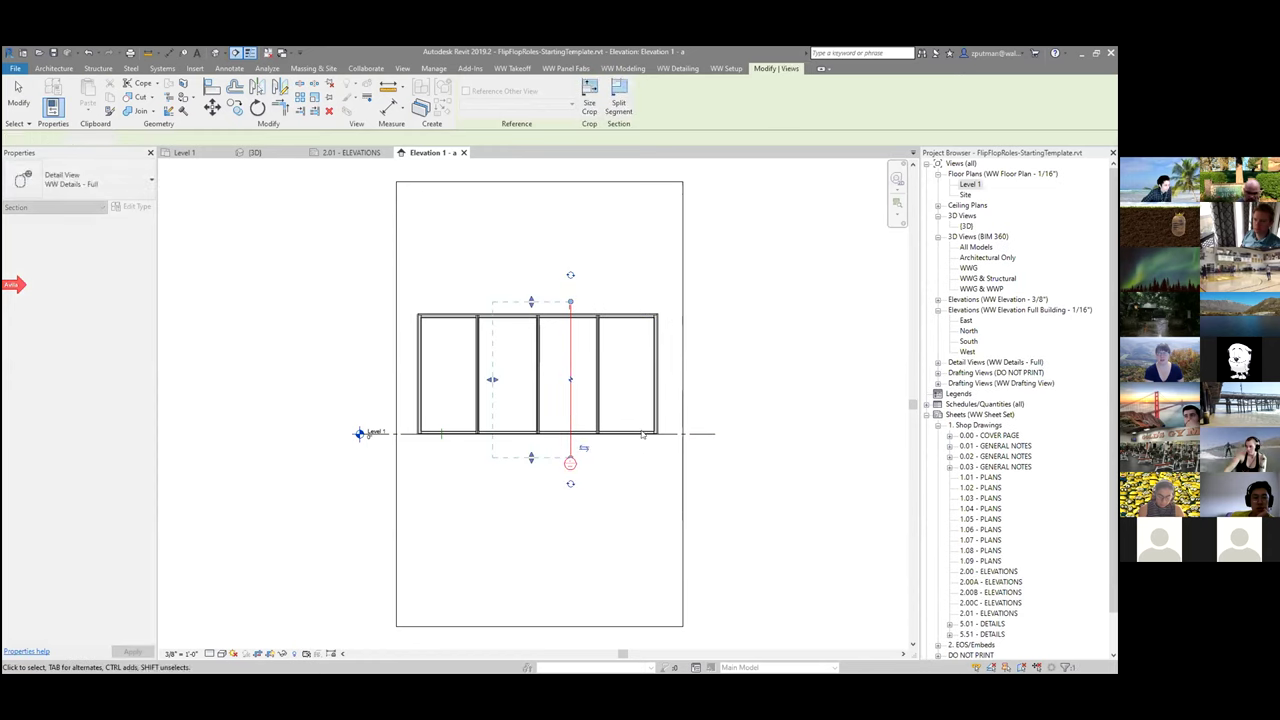
pyautogui.press('Escape')
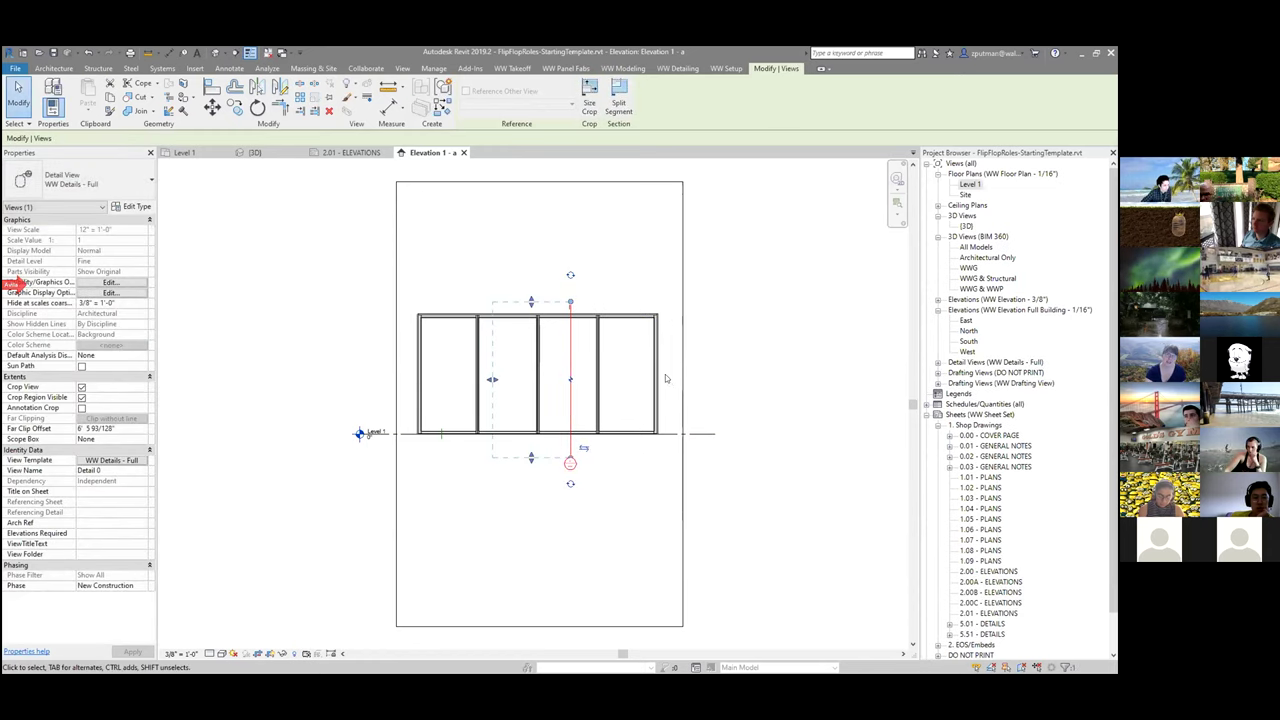
pyautogui.moveTo(492, 379); pyautogui.dragTo(556, 376)
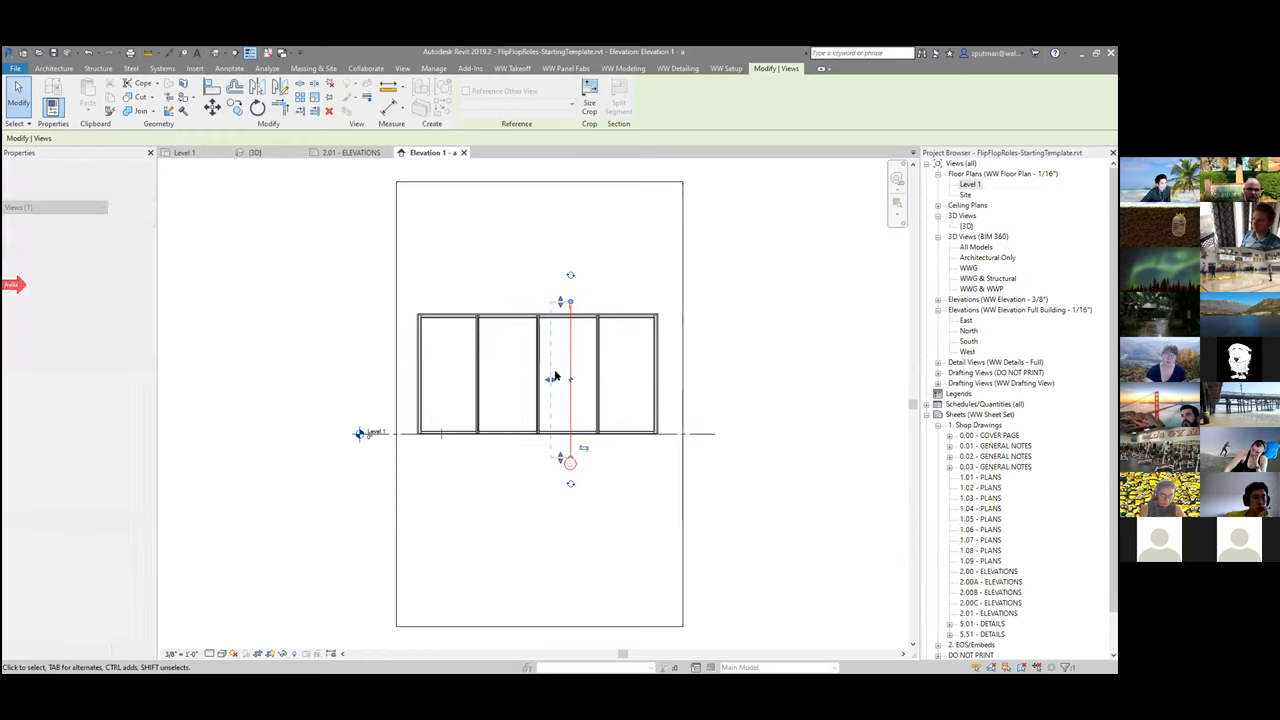
pyautogui.click(597, 480)
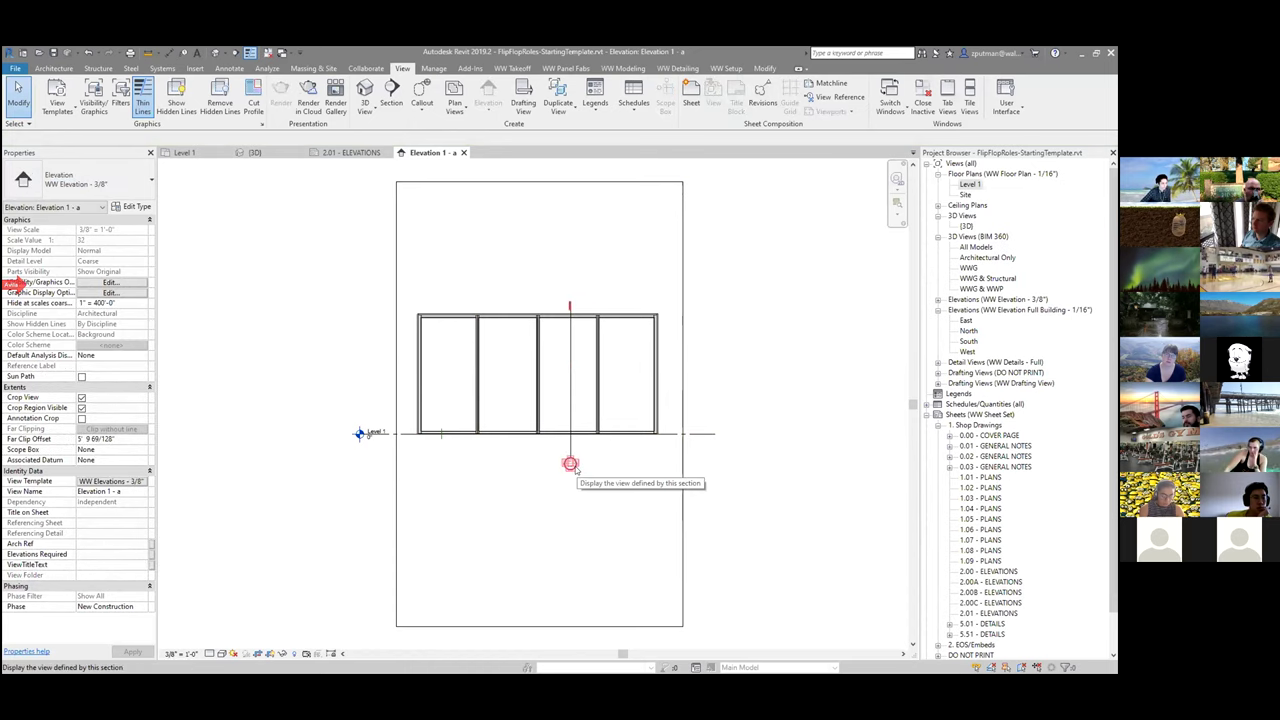
pyautogui.doubleClick(570, 464)
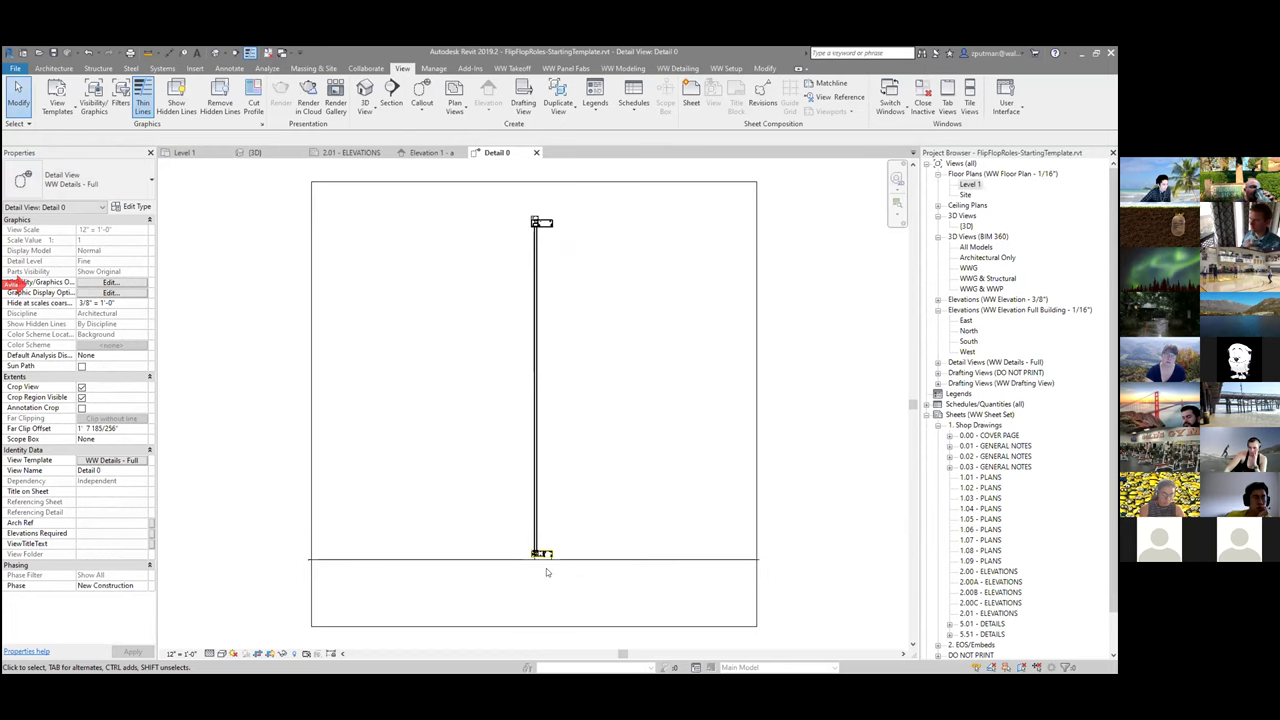
pyautogui.scroll(3, 543, 564)
pyautogui.scroll(5, 543, 560)
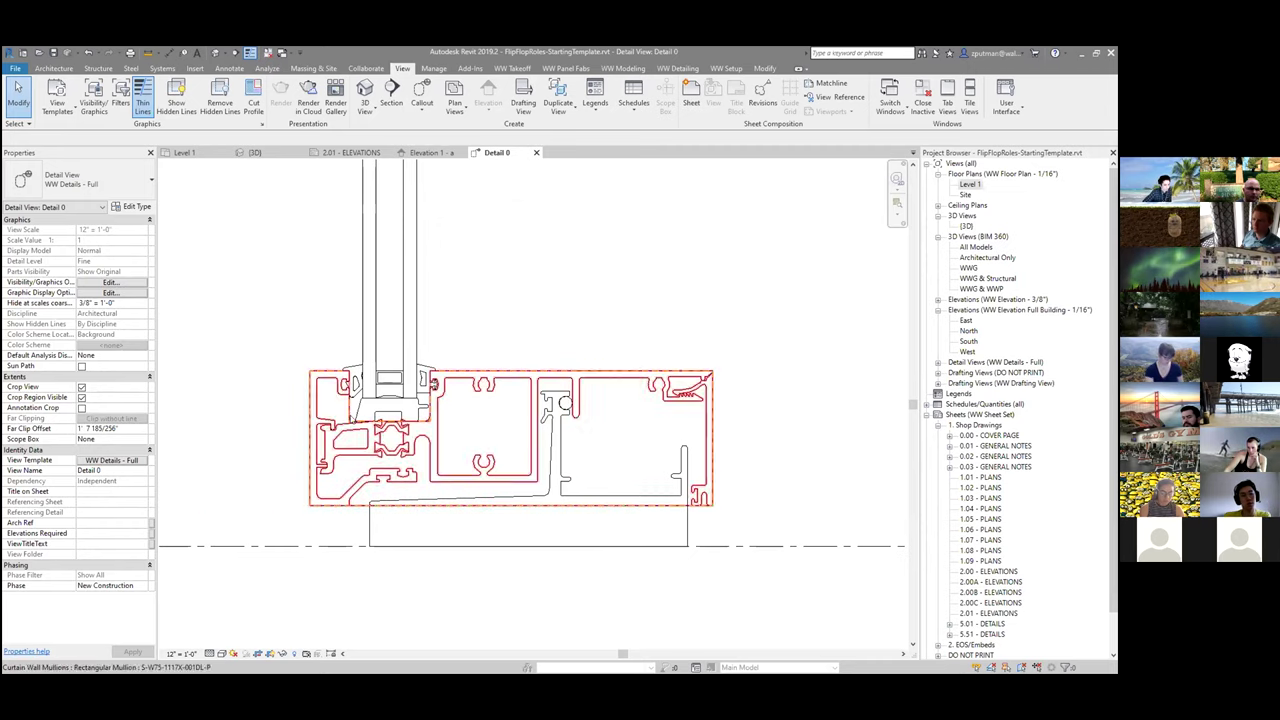
pyautogui.scroll(-2, 538, 400)
pyautogui.scroll(-4, 538, 400)
pyautogui.moveTo(566, 346); pyautogui.dragTo(579, 504, button='middle')
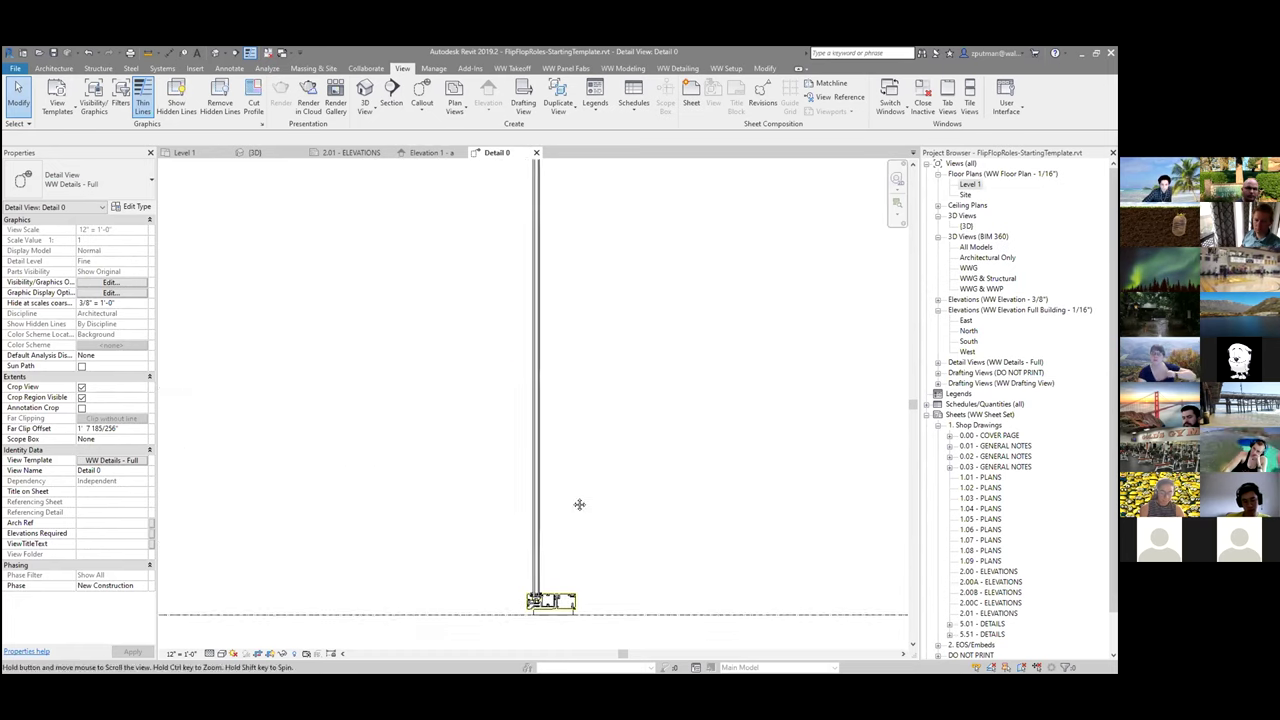
pyautogui.scroll(-3, 566, 270)
pyautogui.moveTo(594, 246); pyautogui.dragTo(578, 364, button='middle')
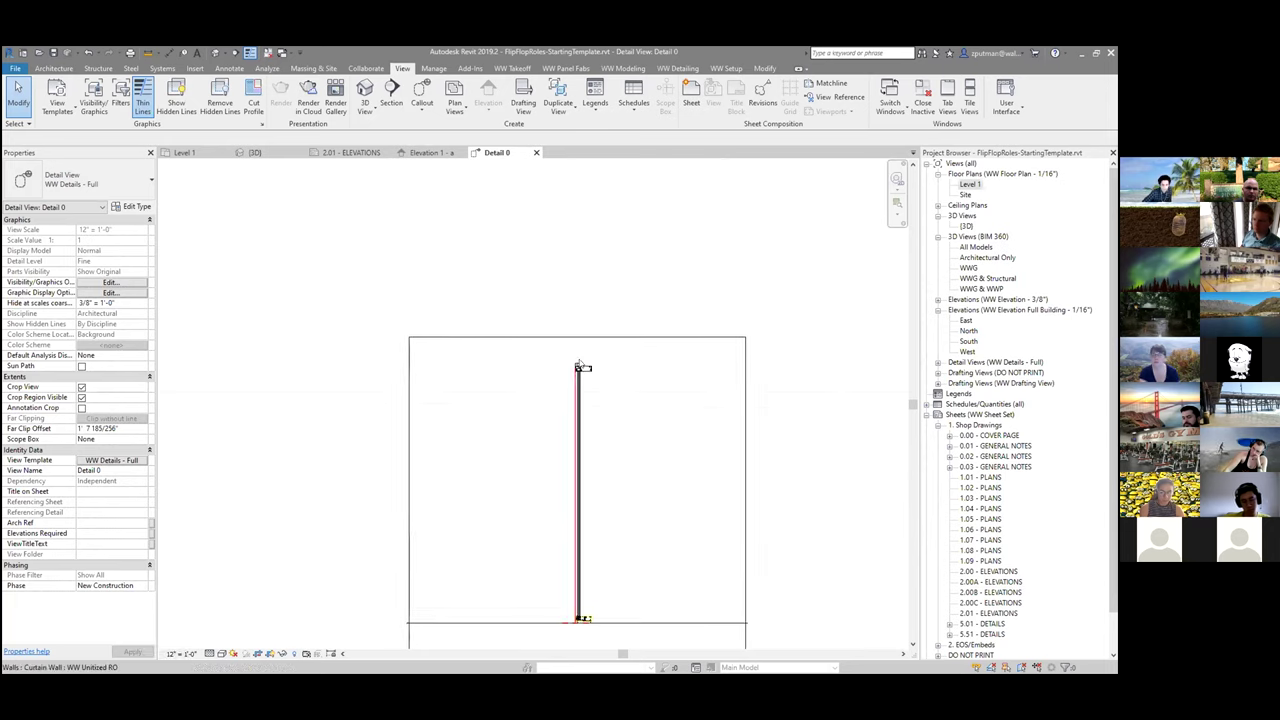
pyautogui.scroll(5, 578, 364)
pyautogui.scroll(1, 628, 402)
pyautogui.moveTo(665, 411)
pyautogui.mouseDown(button='middle')
pyautogui.moveTo(614, 400)
pyautogui.moveTo(584, 373)
pyautogui.mouseUp(button='middle')
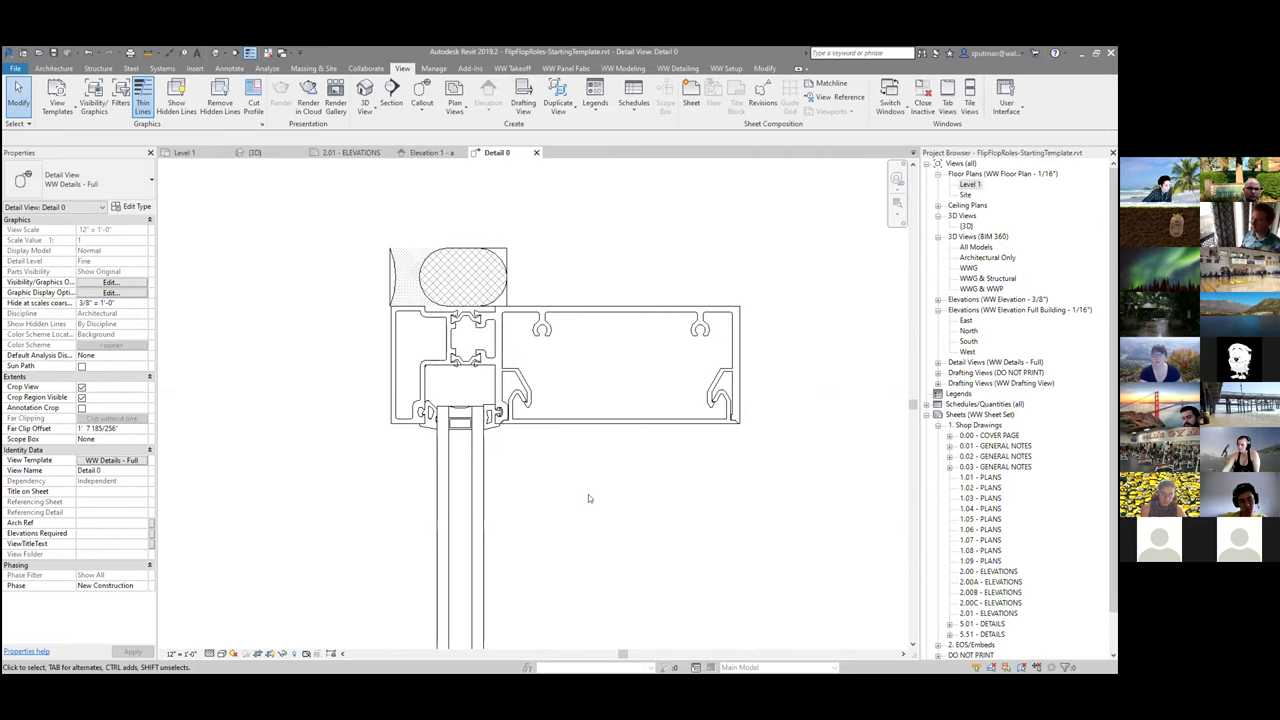
pyautogui.scroll(-3, 588, 494)
pyautogui.moveTo(589, 506); pyautogui.dragTo(525, 152, button='middle')
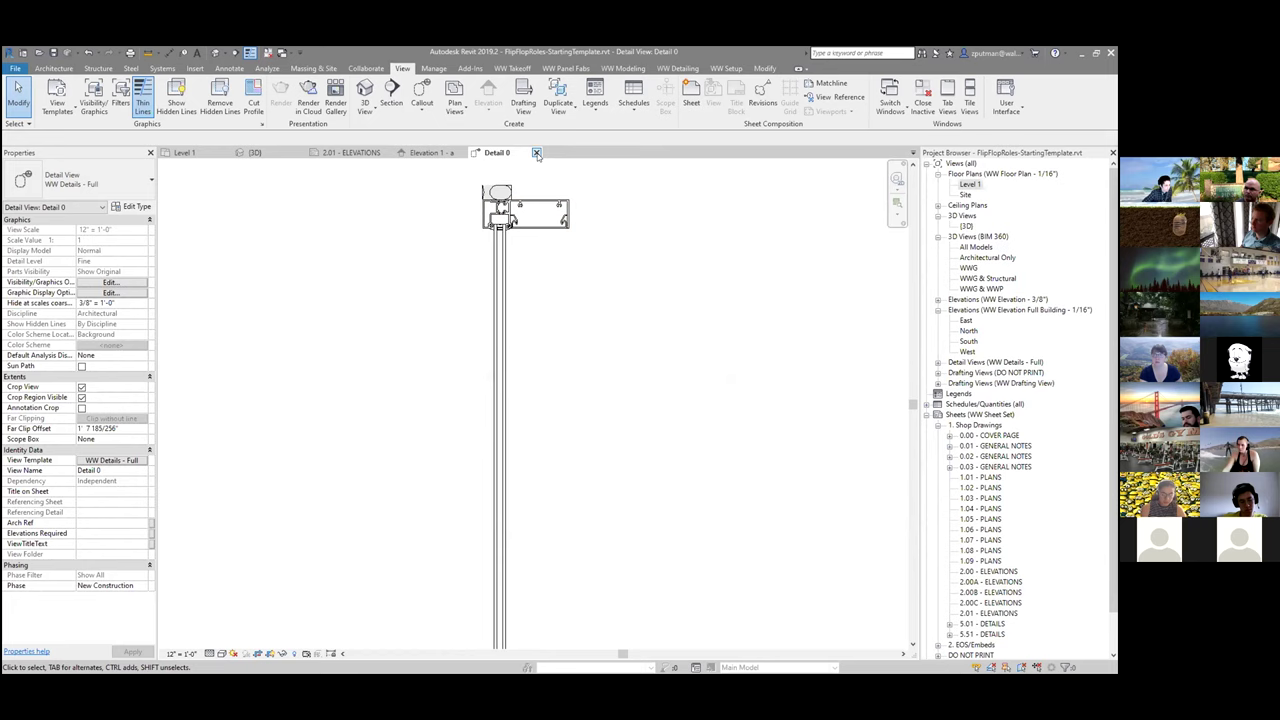
pyautogui.click(536, 153)
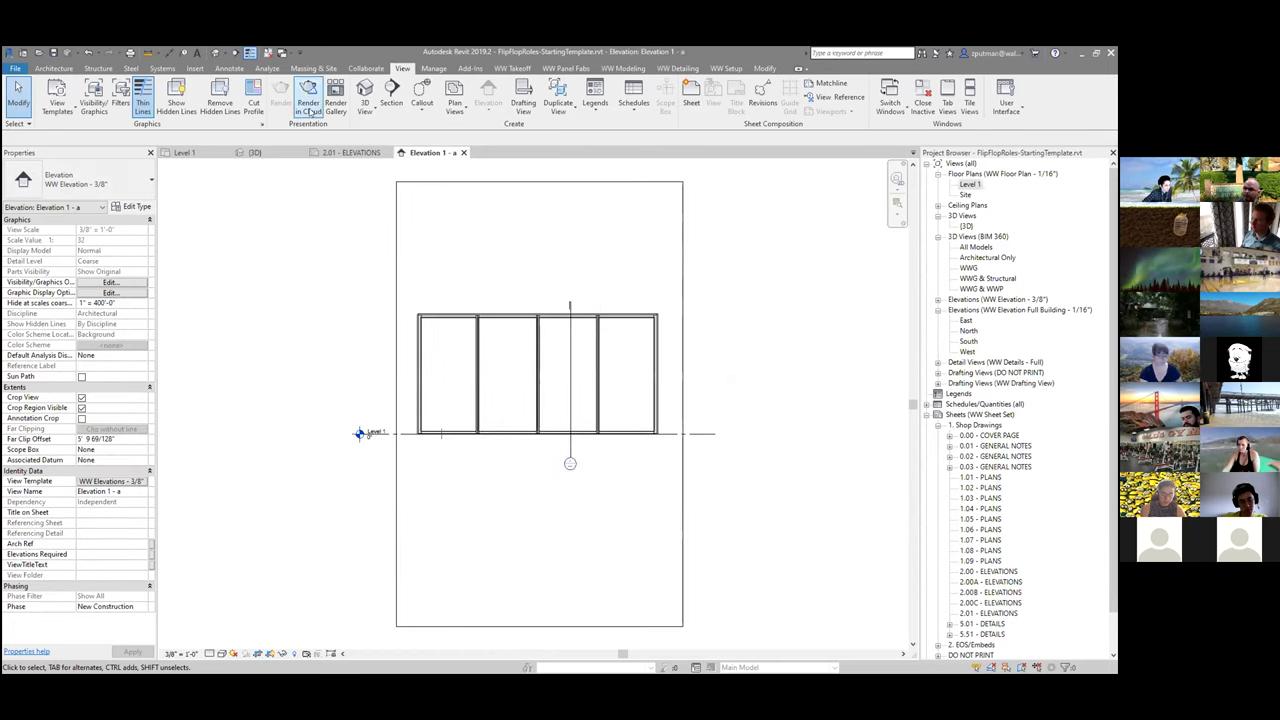
# Step: Draw a horizontal section across the wall from right to left
pyautogui.click(235, 52)
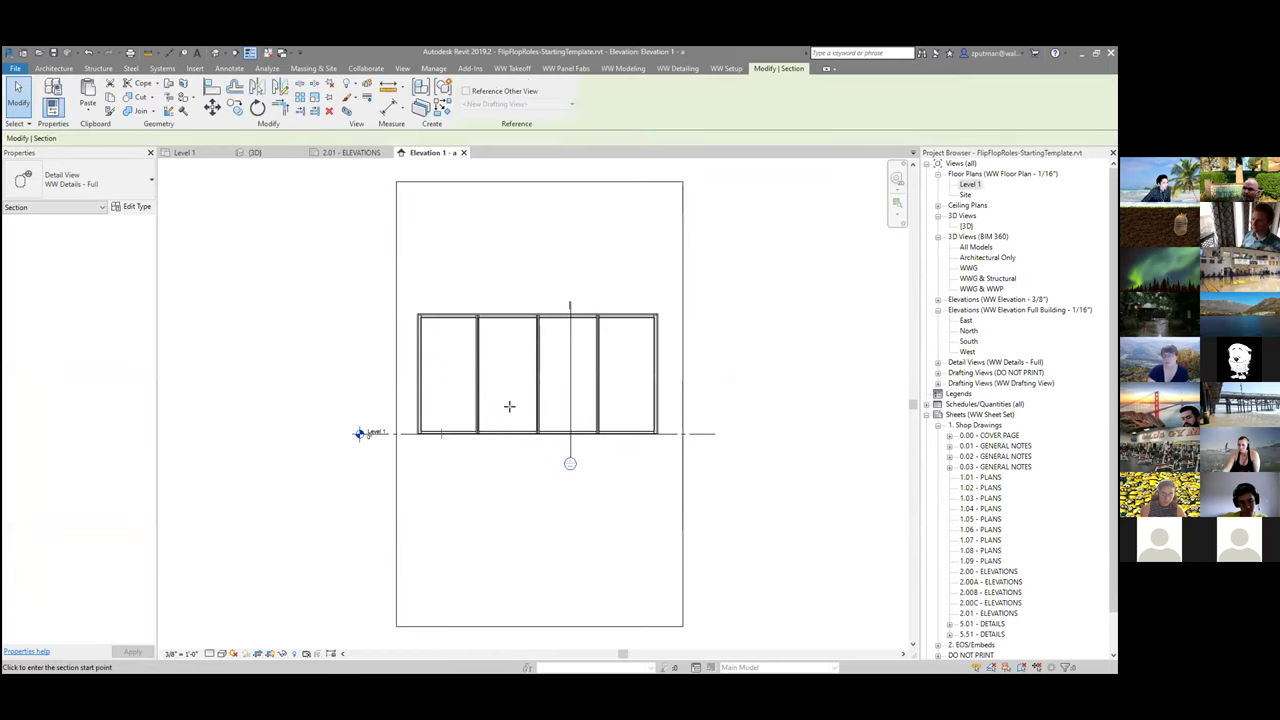
pyautogui.click(670, 369)
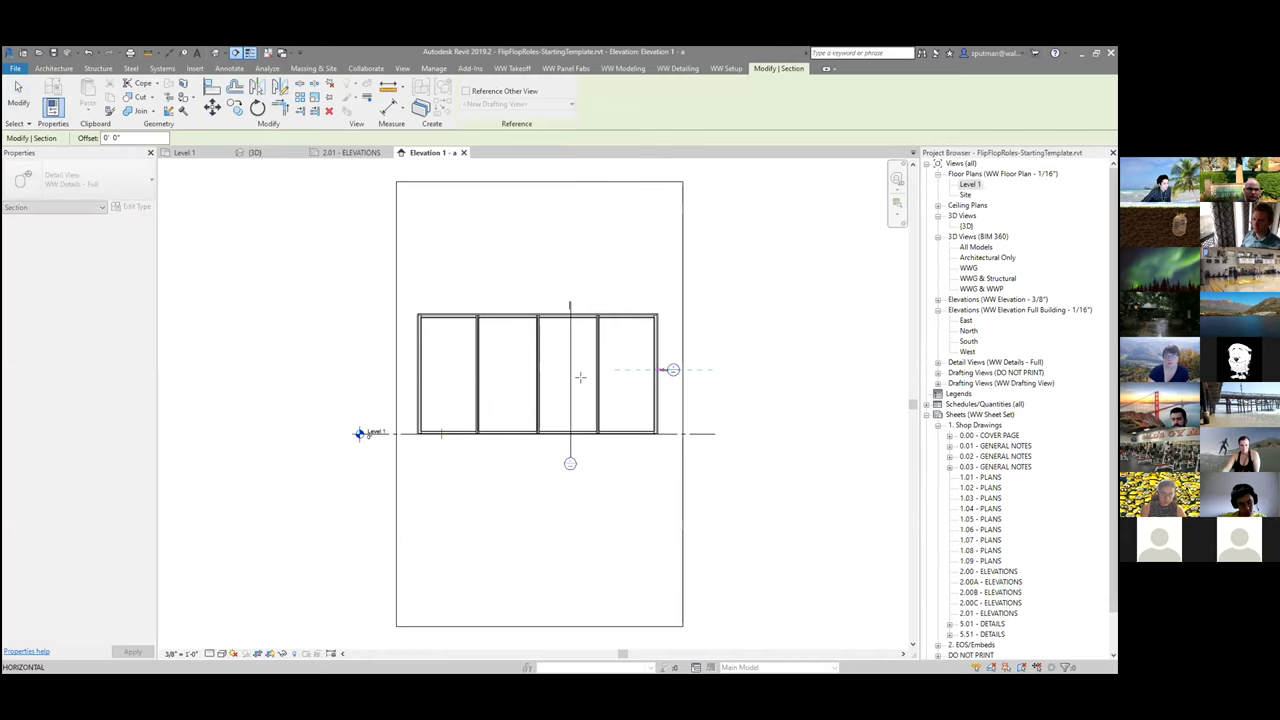
pyautogui.click(404, 369)
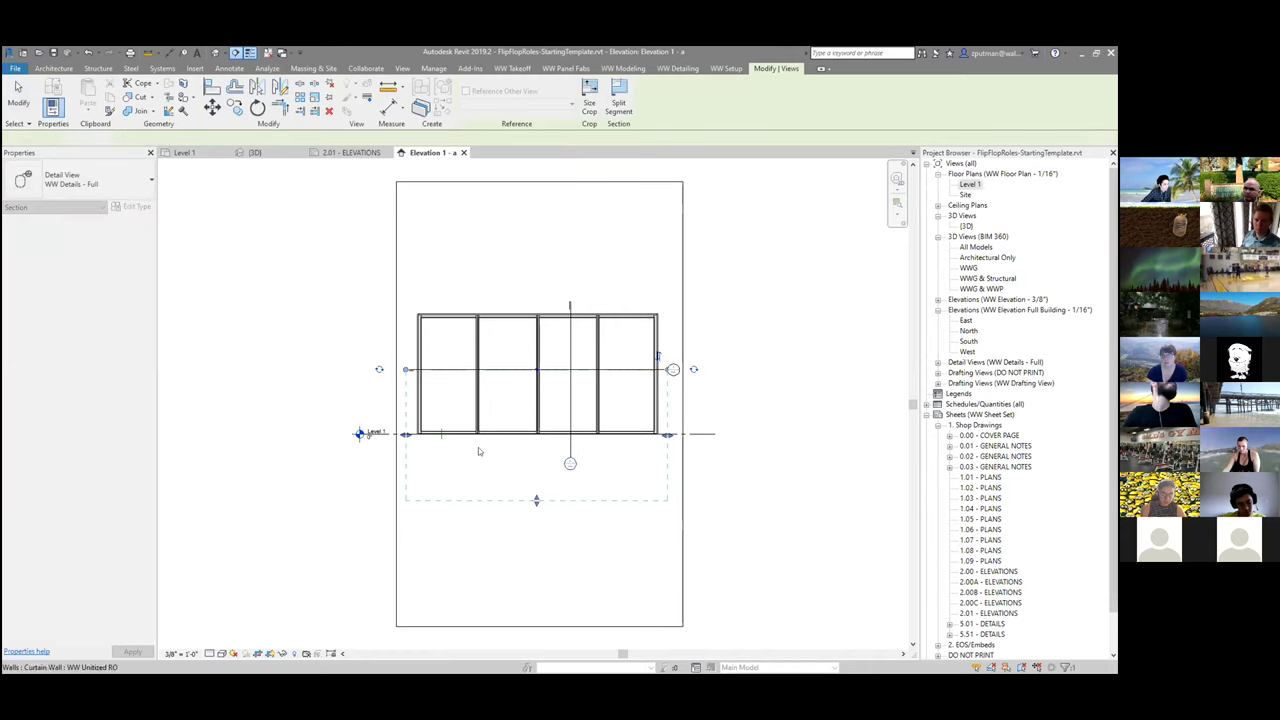
pyautogui.press('Escape')
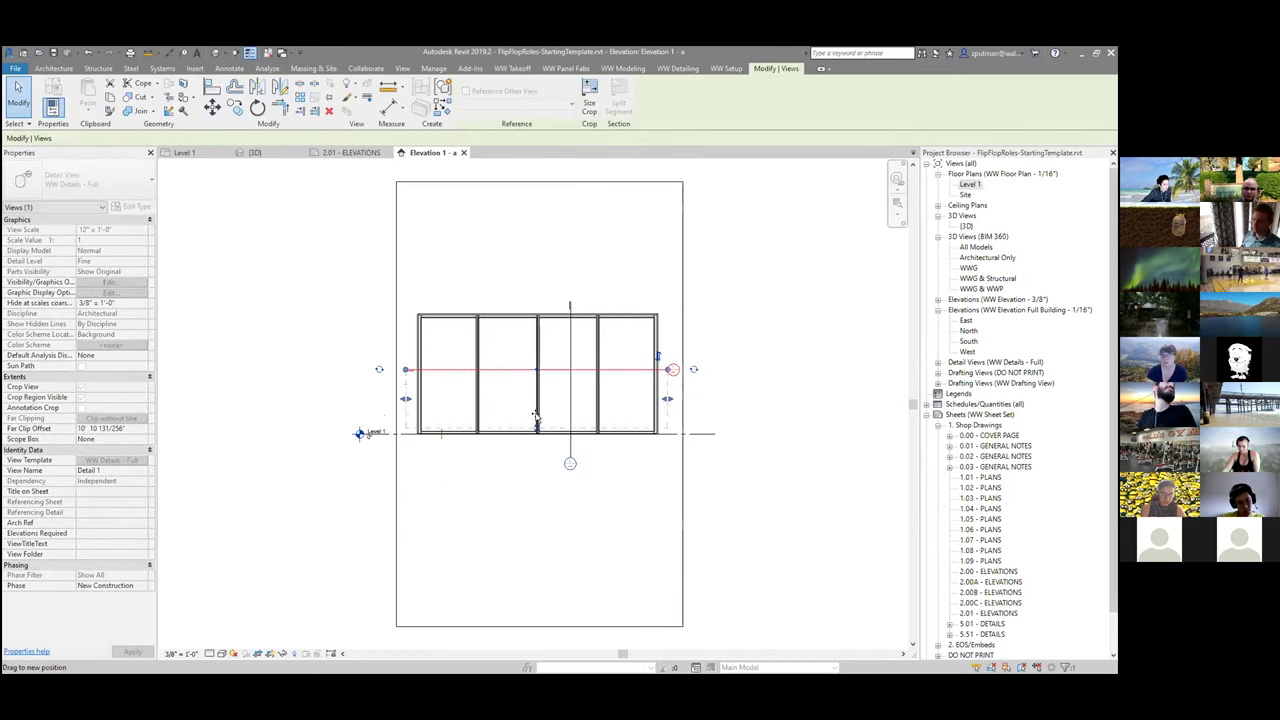
pyautogui.press('Escape')
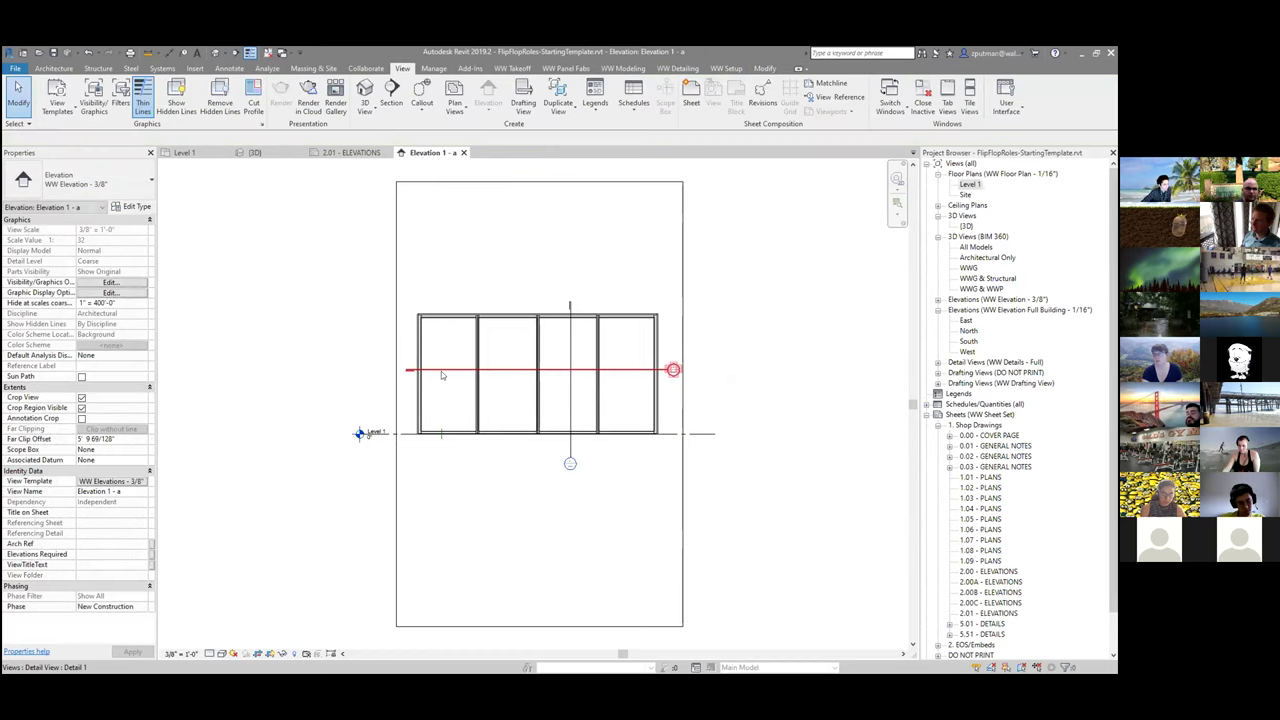
# Step: Flip the Detail 1 section's viewing direction and flip it back
pyautogui.click(630, 372)
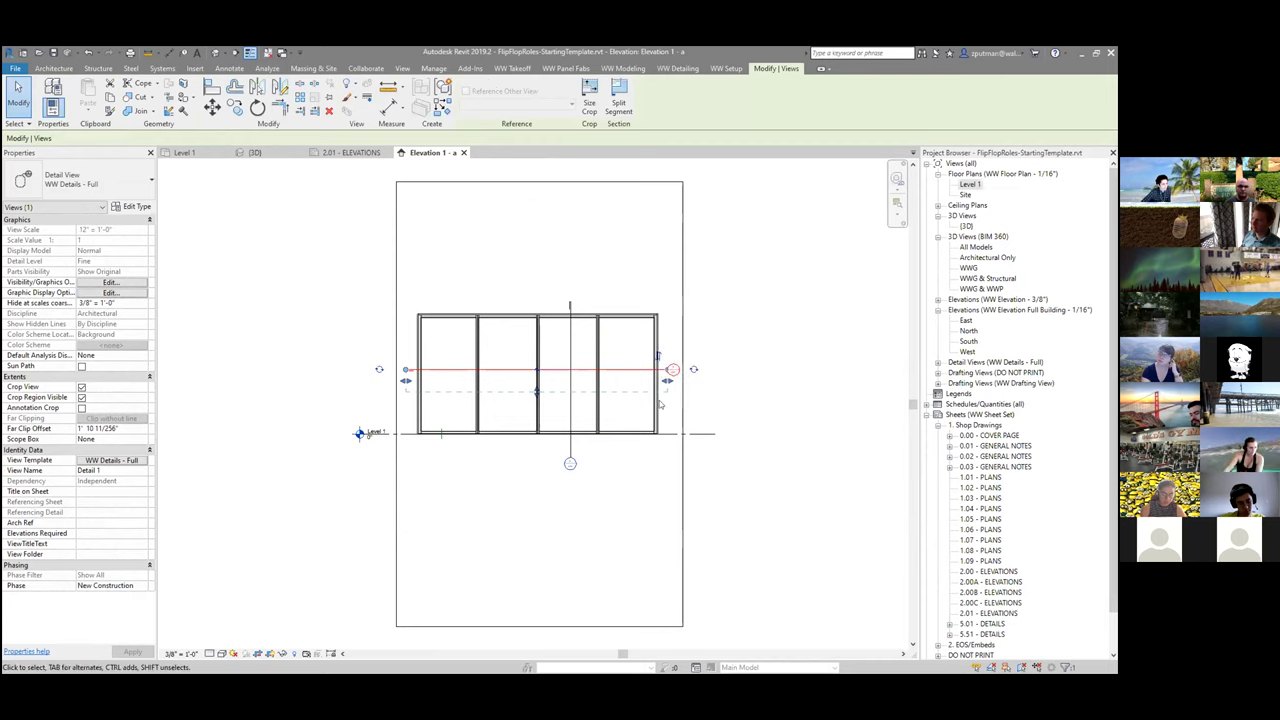
pyautogui.scroll(2, 662, 348)
pyautogui.click(665, 339)
pyautogui.click(660, 376)
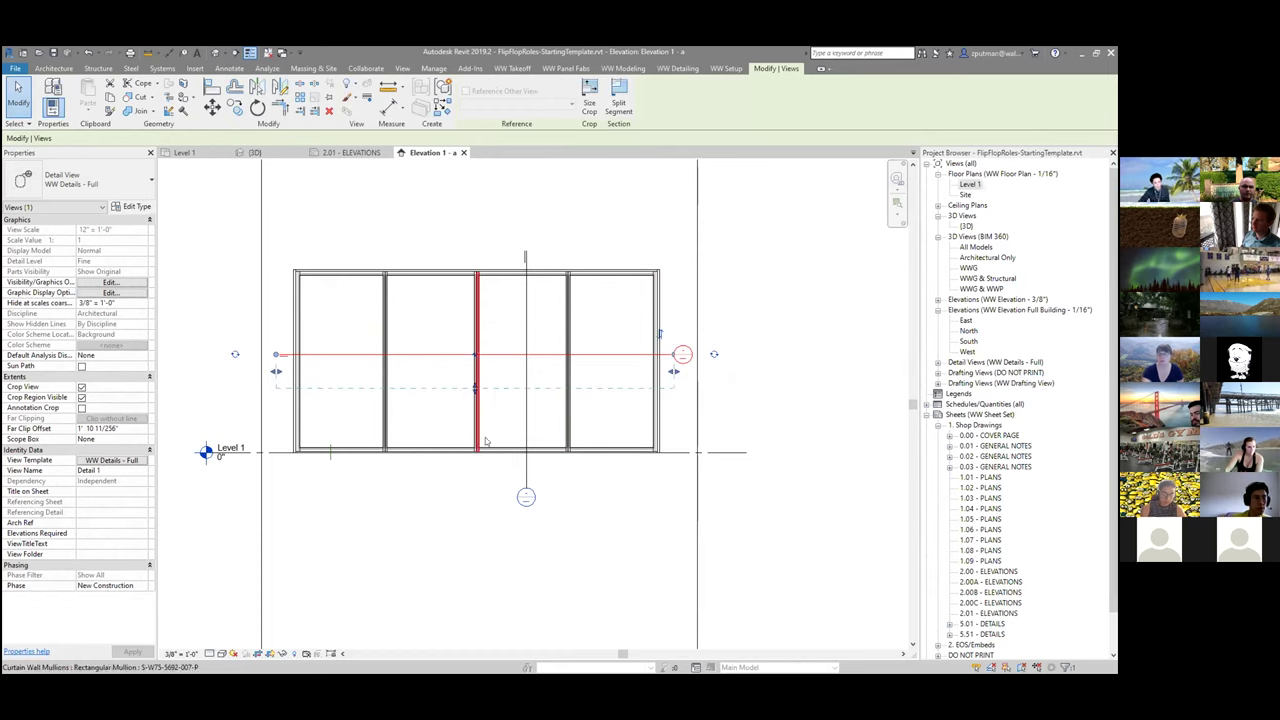
pyautogui.click(381, 515)
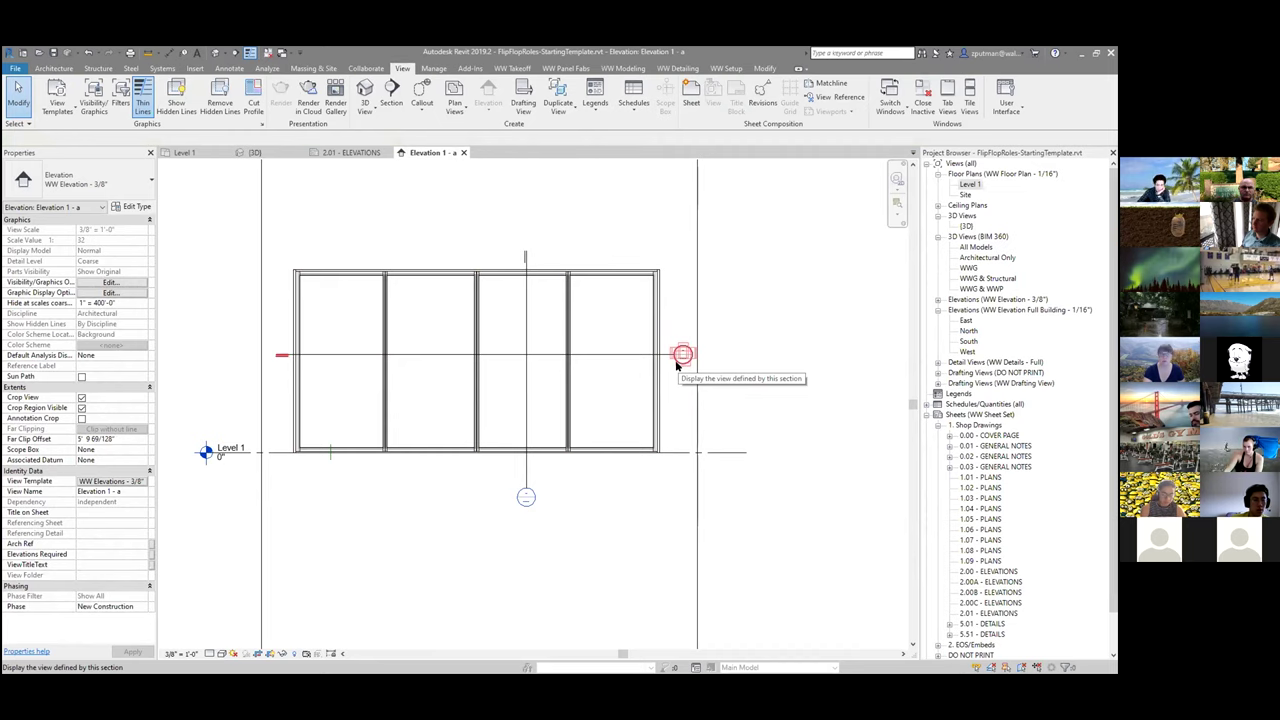
# Step: Open the Detail 1 view and zoom in on the mullion plan cut
pyautogui.doubleClick(677, 362)
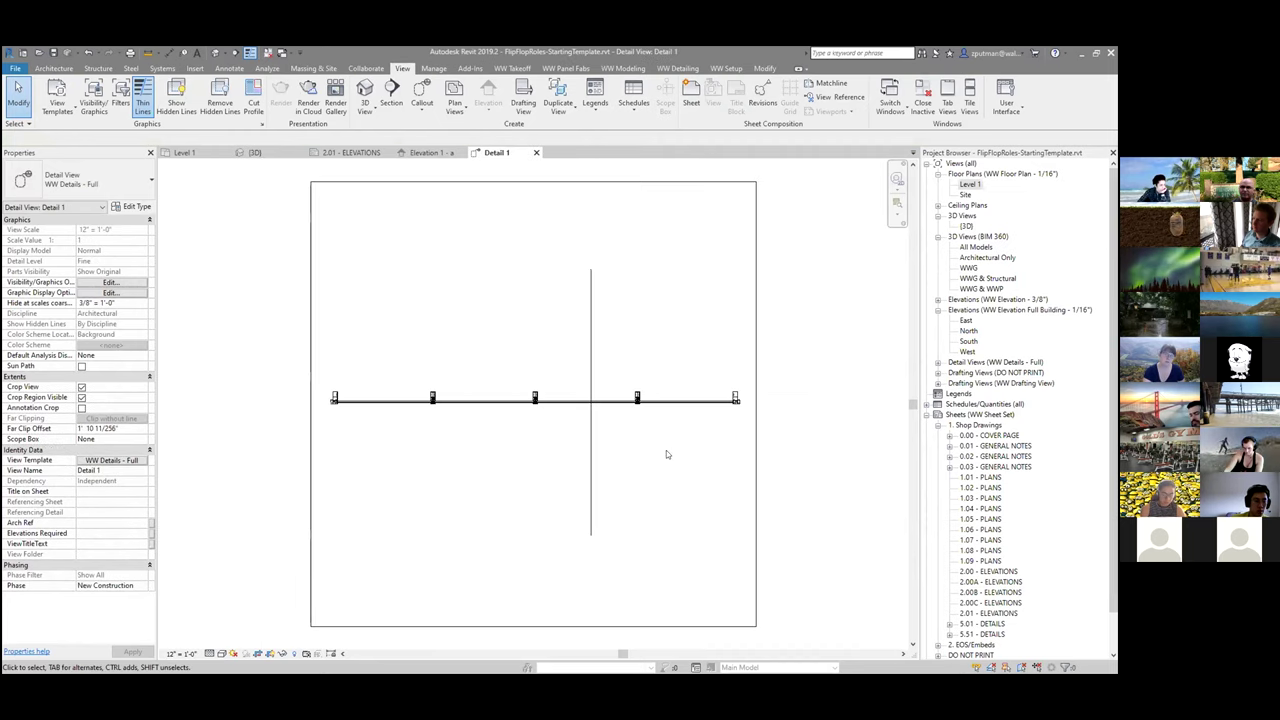
pyautogui.scroll(4, 732, 404)
pyautogui.scroll(4, 735, 401)
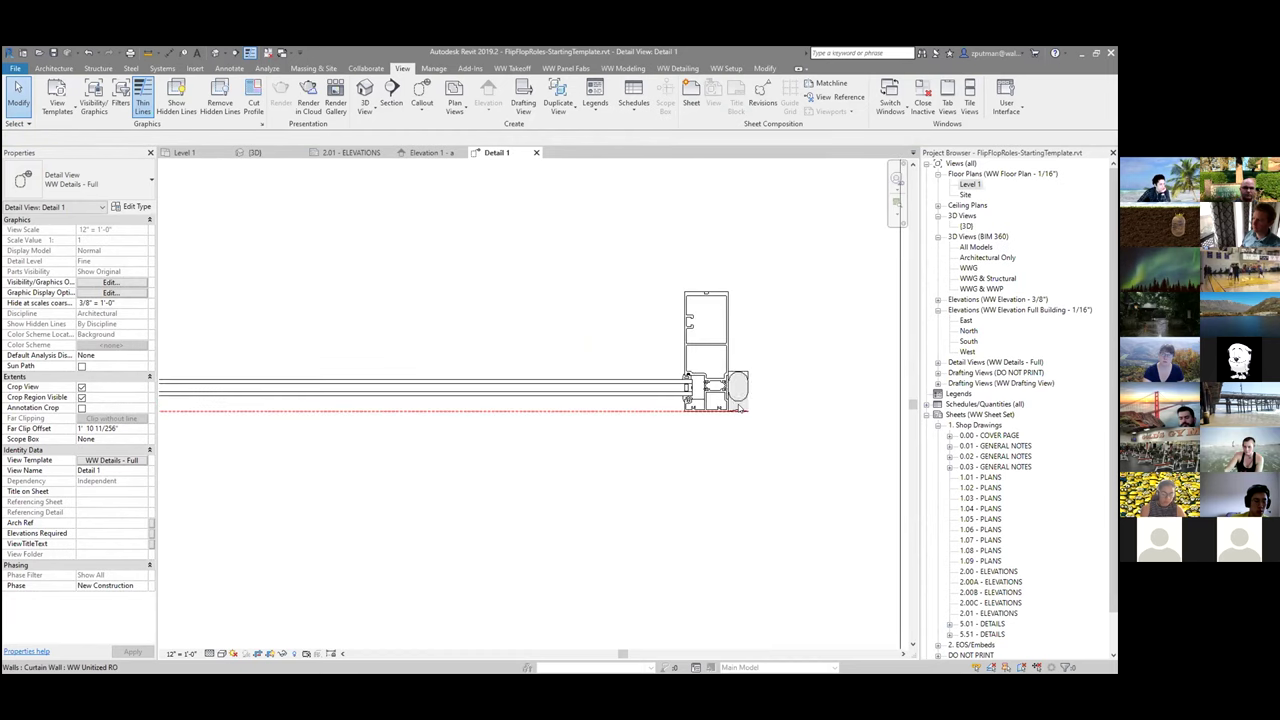
pyautogui.moveTo(421, 477); pyautogui.dragTo(469, 489, button='middle')
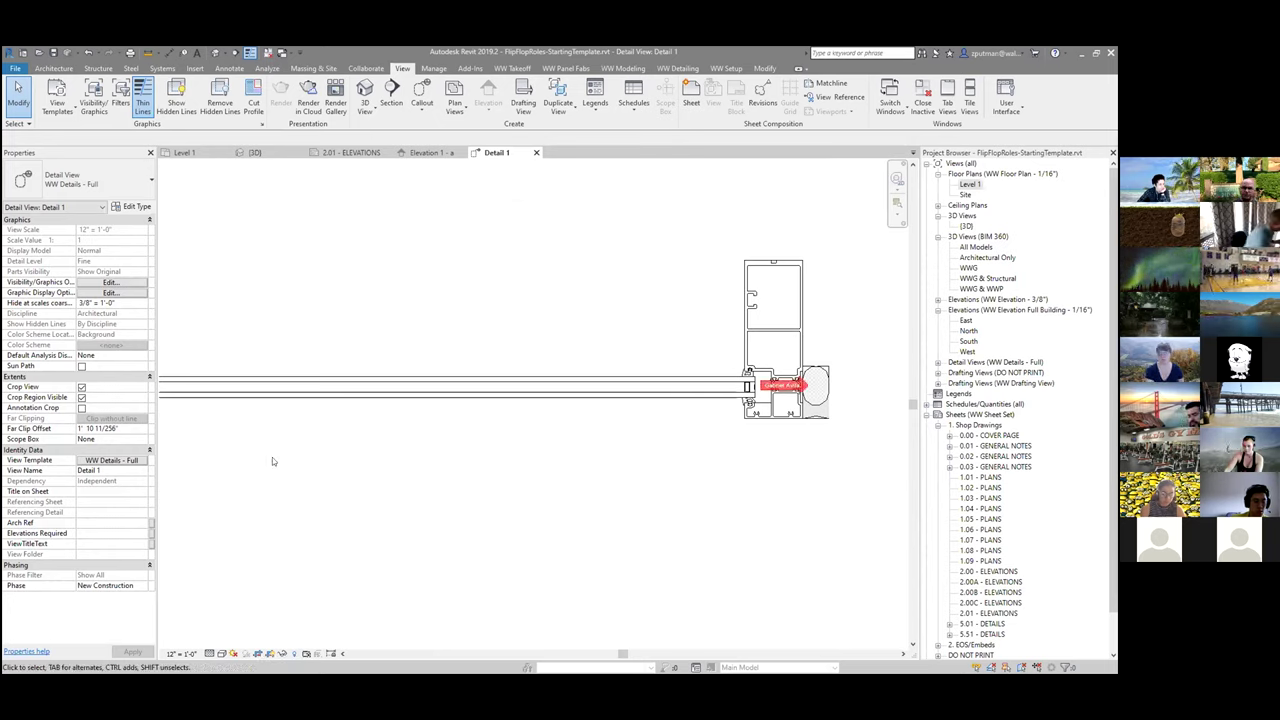
pyautogui.moveTo(272, 457); pyautogui.dragTo(491, 466, button='middle')
pyautogui.scroll(5, 510, 440)
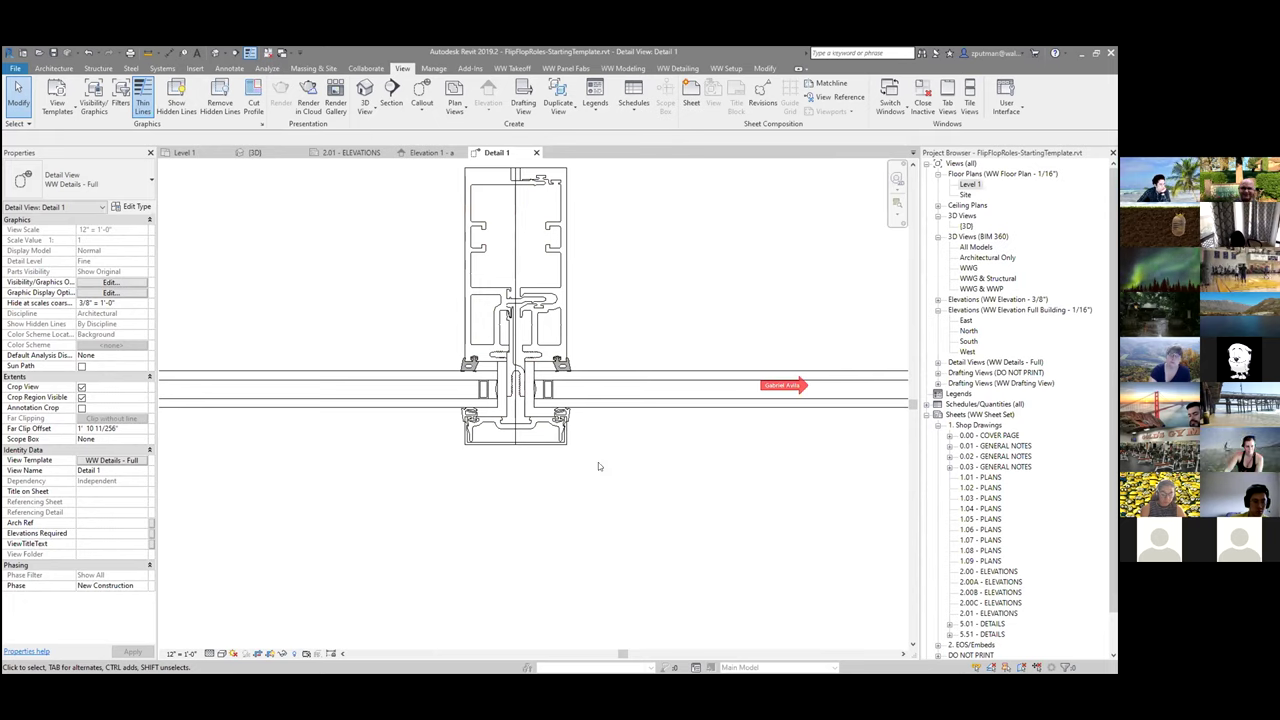
pyautogui.scroll(-1, 480, 459)
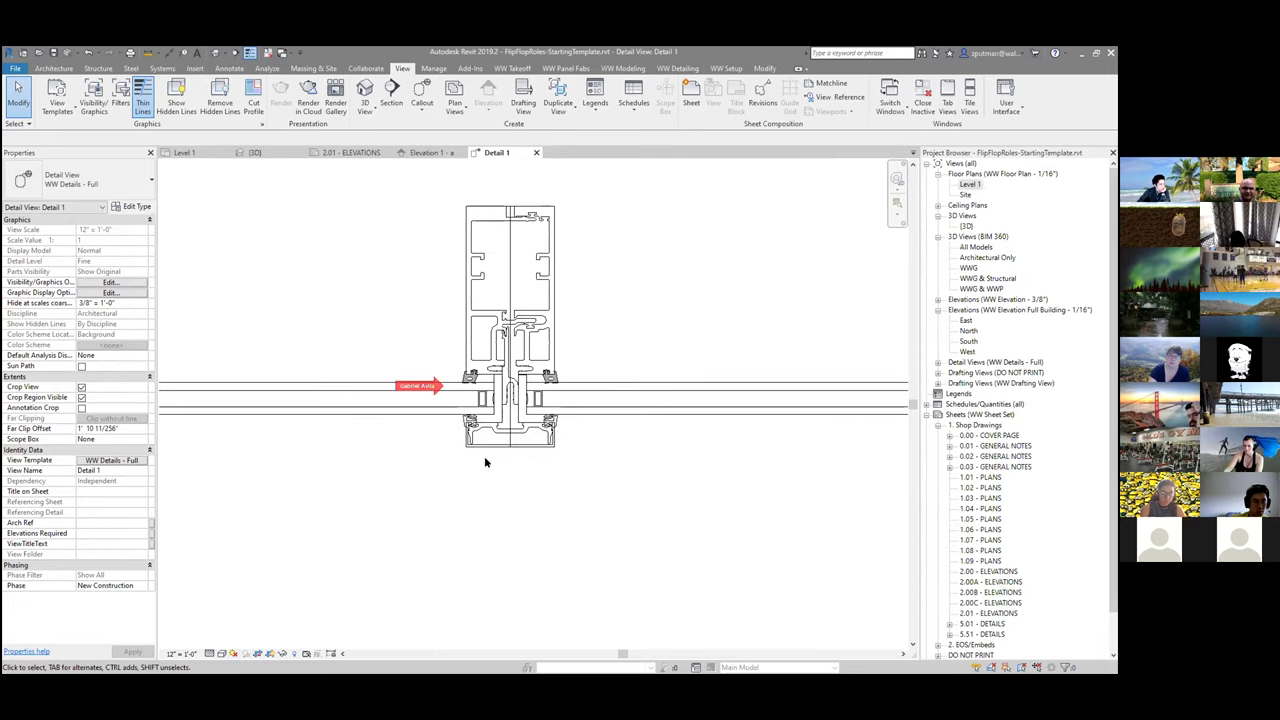
pyautogui.moveTo(592, 499); pyautogui.dragTo(570, 483, button='middle')
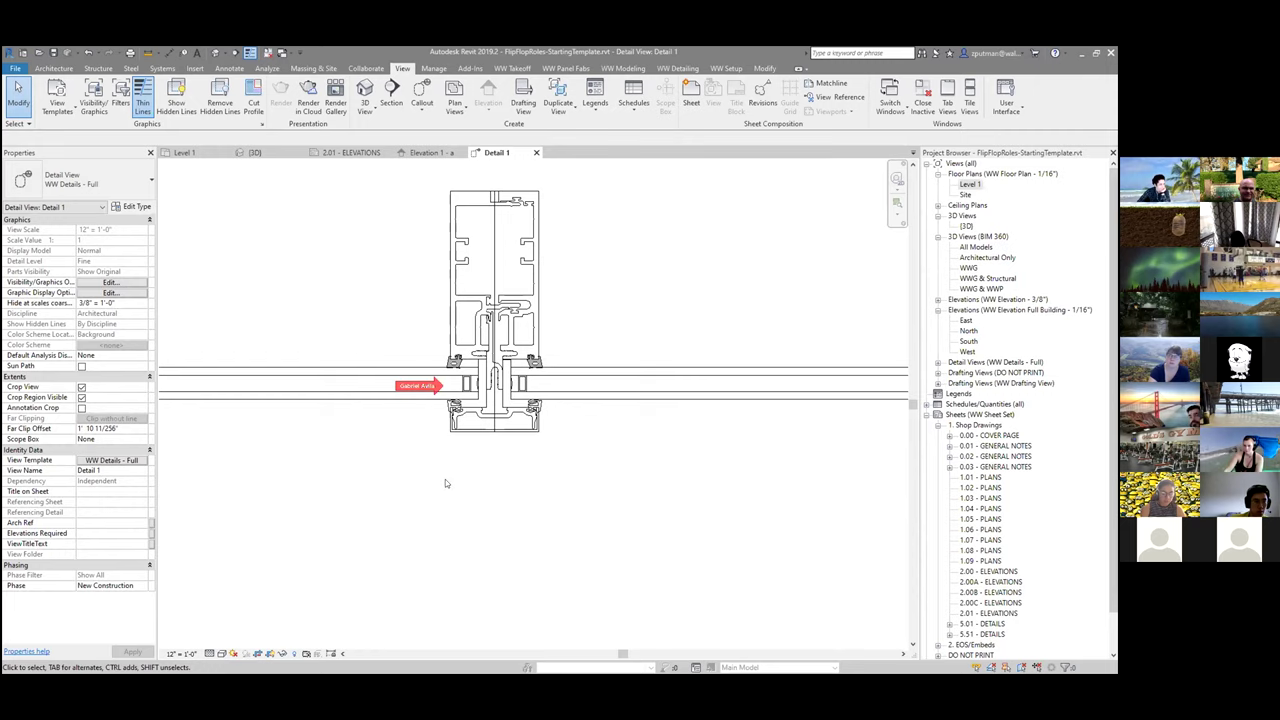
pyautogui.scroll(-2, 449, 477)
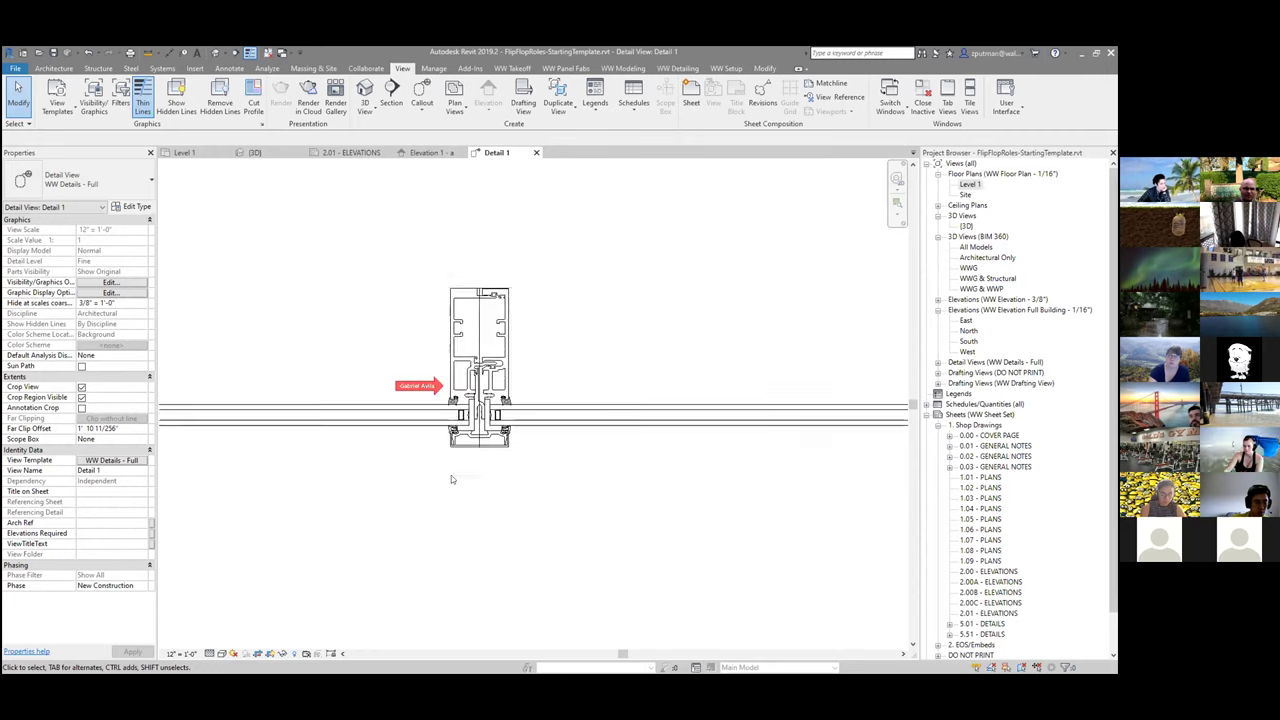
# Step: Pan around the mullion detail, then close Detail 1 to return to Elevation 1 - a
pyautogui.moveTo(291, 494); pyautogui.dragTo(603, 434, button='middle')
pyautogui.scroll(2, 603, 434)
pyautogui.moveTo(295, 491); pyautogui.dragTo(788, 476, button='middle')
pyautogui.moveTo(286, 486); pyautogui.dragTo(718, 495, button='middle')
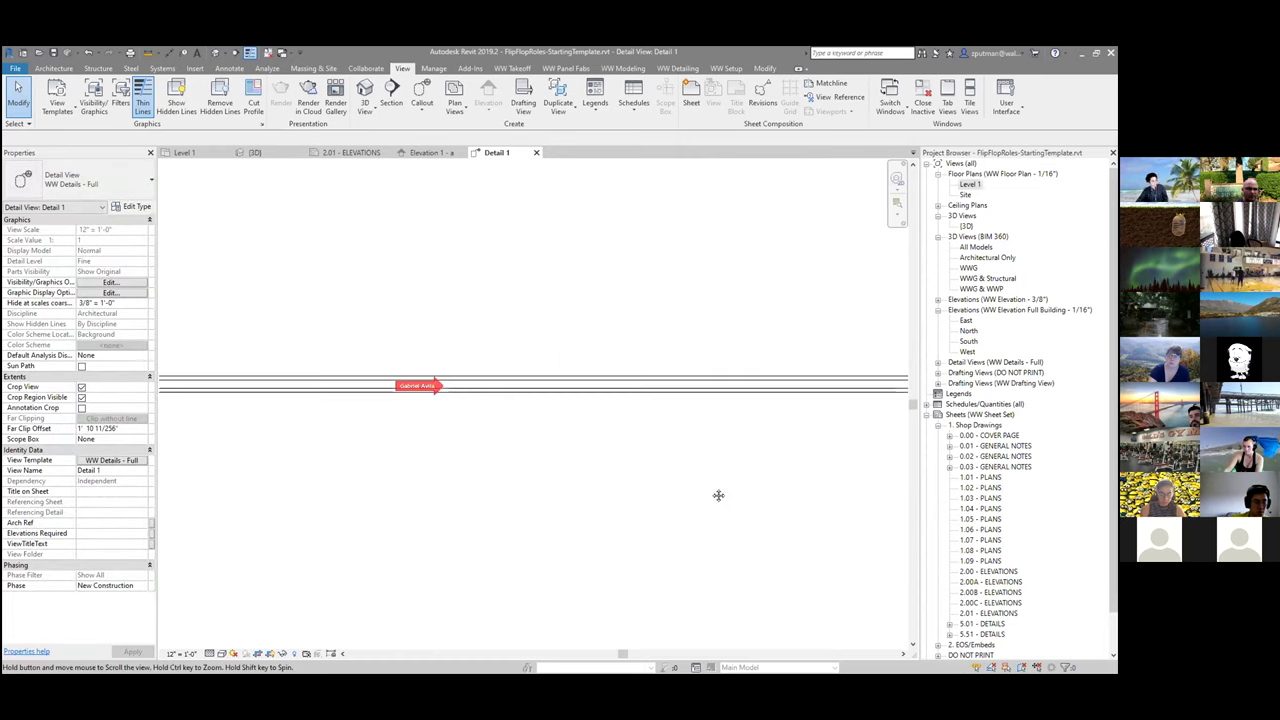
pyautogui.moveTo(306, 480); pyautogui.dragTo(600, 457, button='middle')
pyautogui.scroll(3, 560, 440)
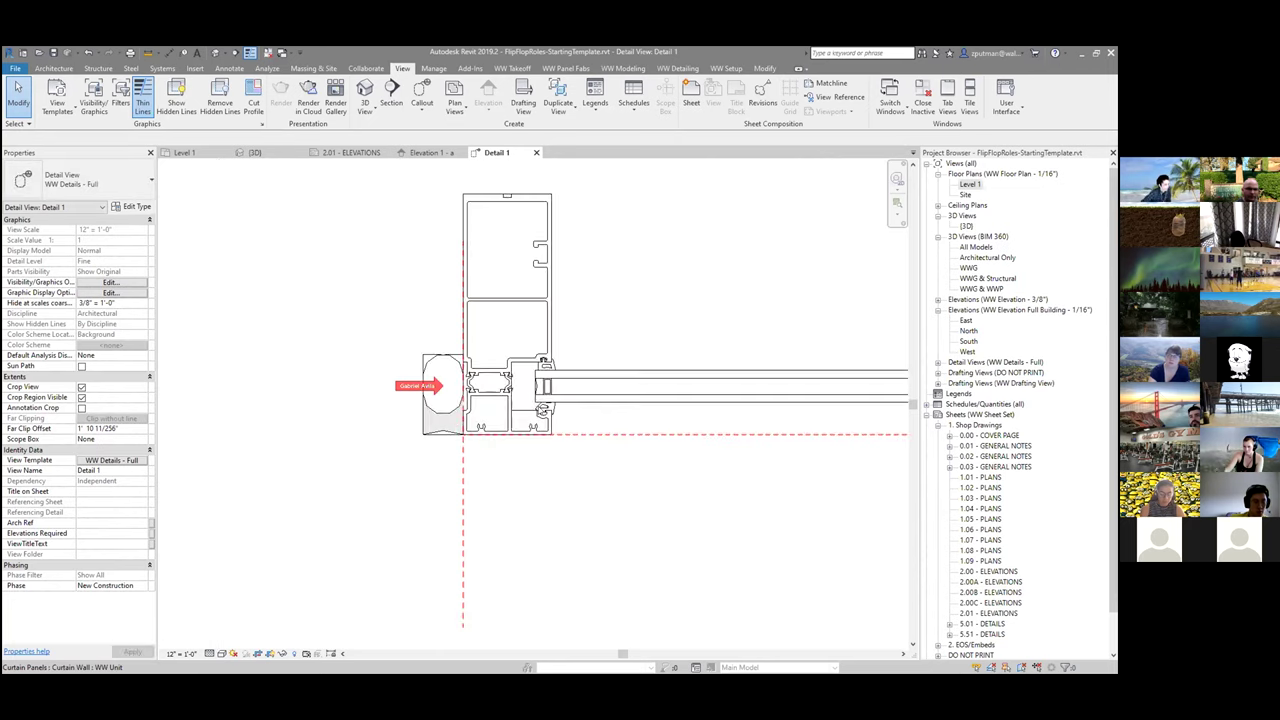
pyautogui.scroll(2, 515, 407)
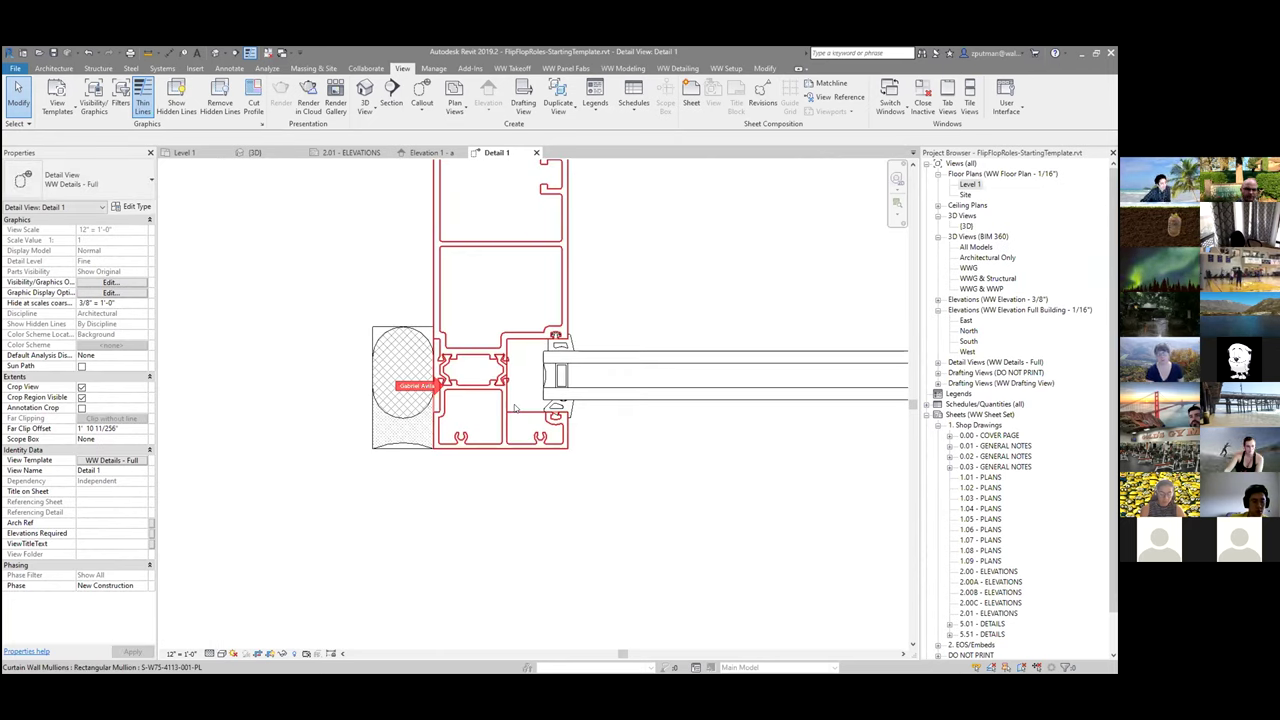
pyautogui.scroll(-3, 515, 407)
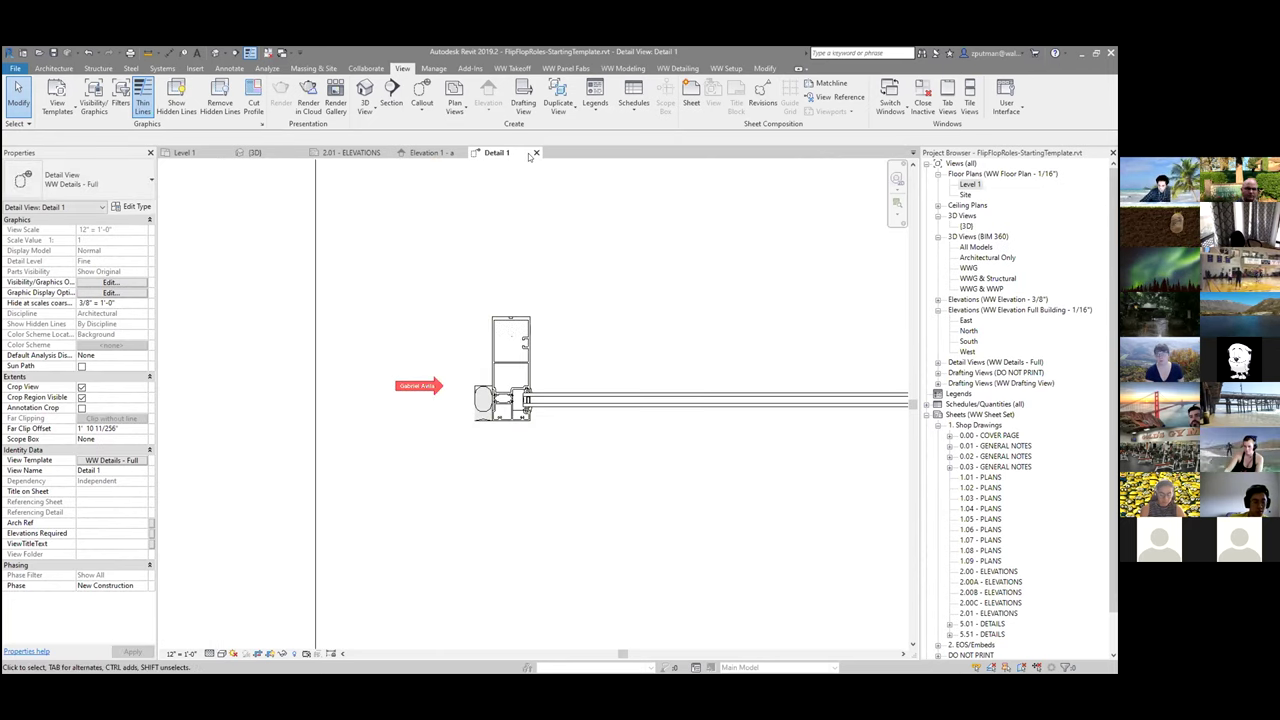
pyautogui.click(536, 152)
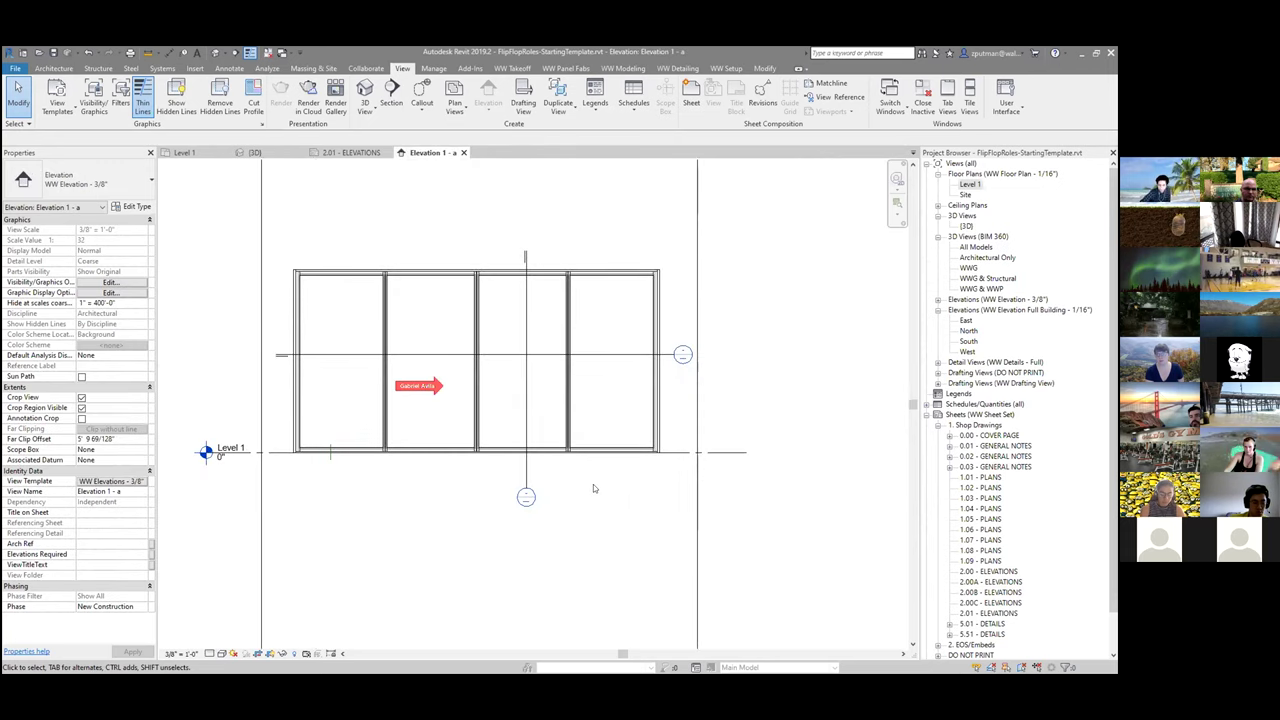
# Step: Delete the Detail 0 and Detail 1 sections, confirming each deletion warning
pyautogui.click(524, 472)
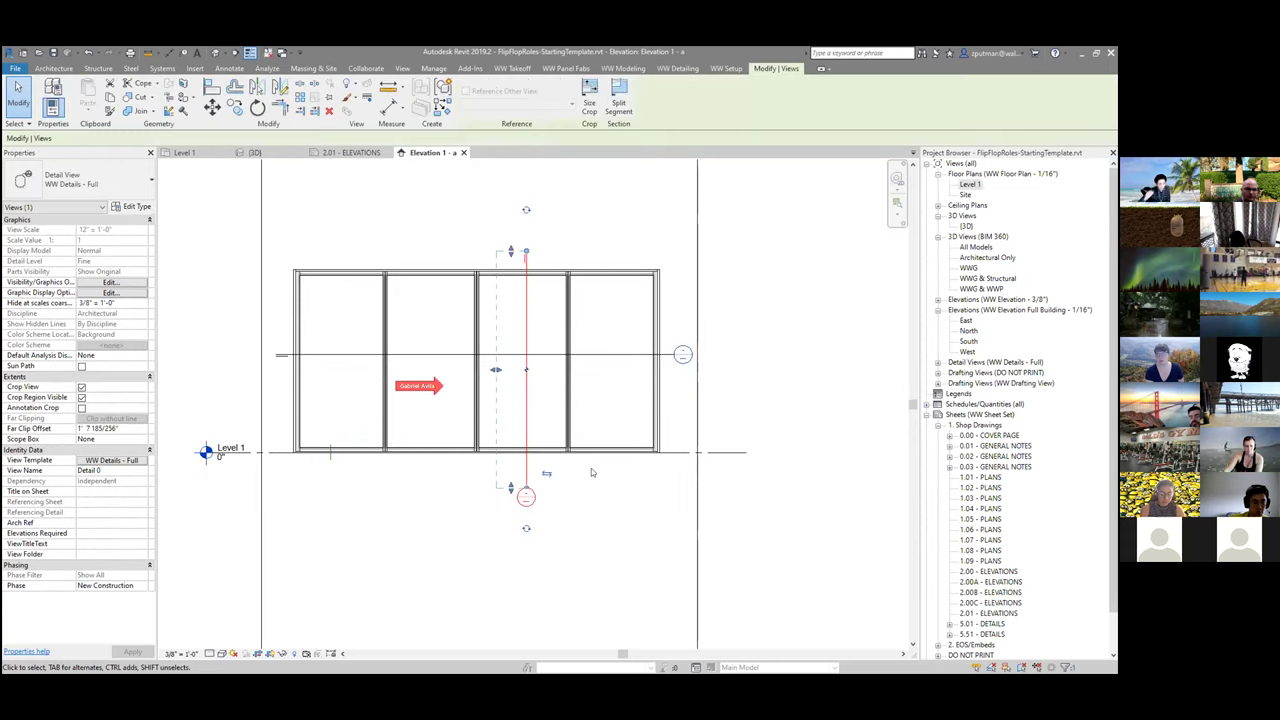
pyautogui.press('Delete')
pyautogui.click(602, 404)
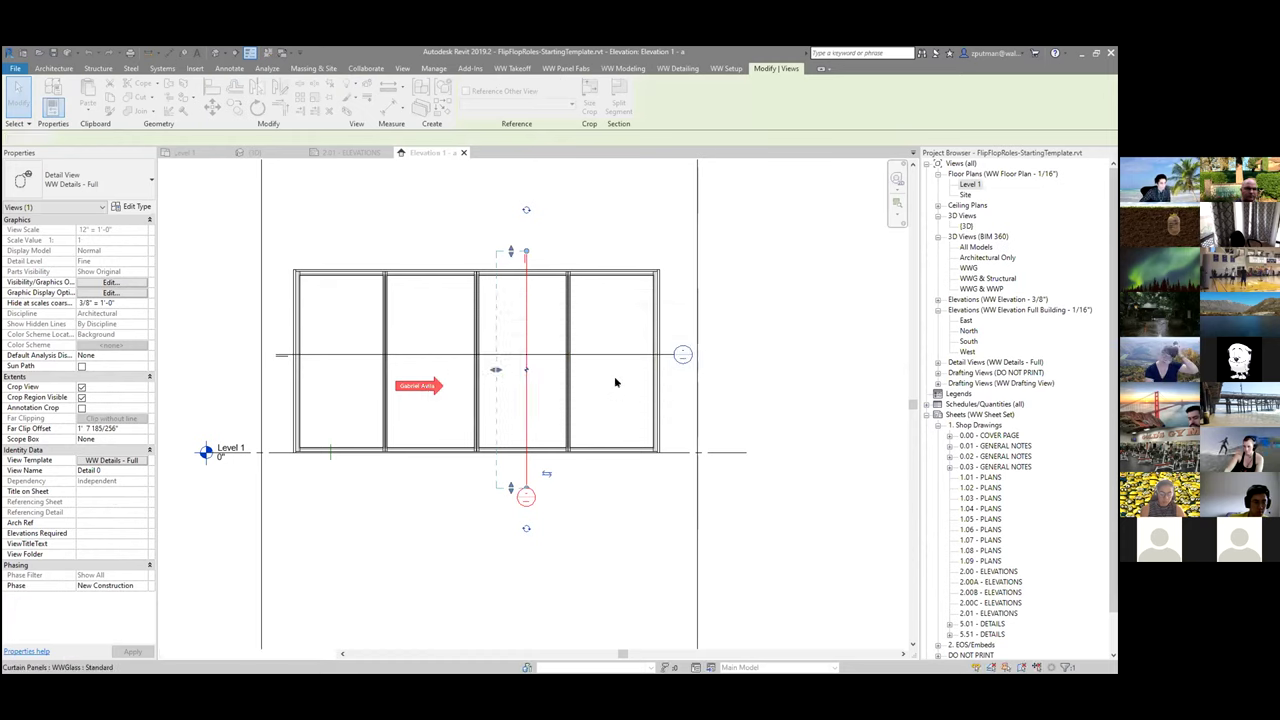
pyautogui.click(613, 358)
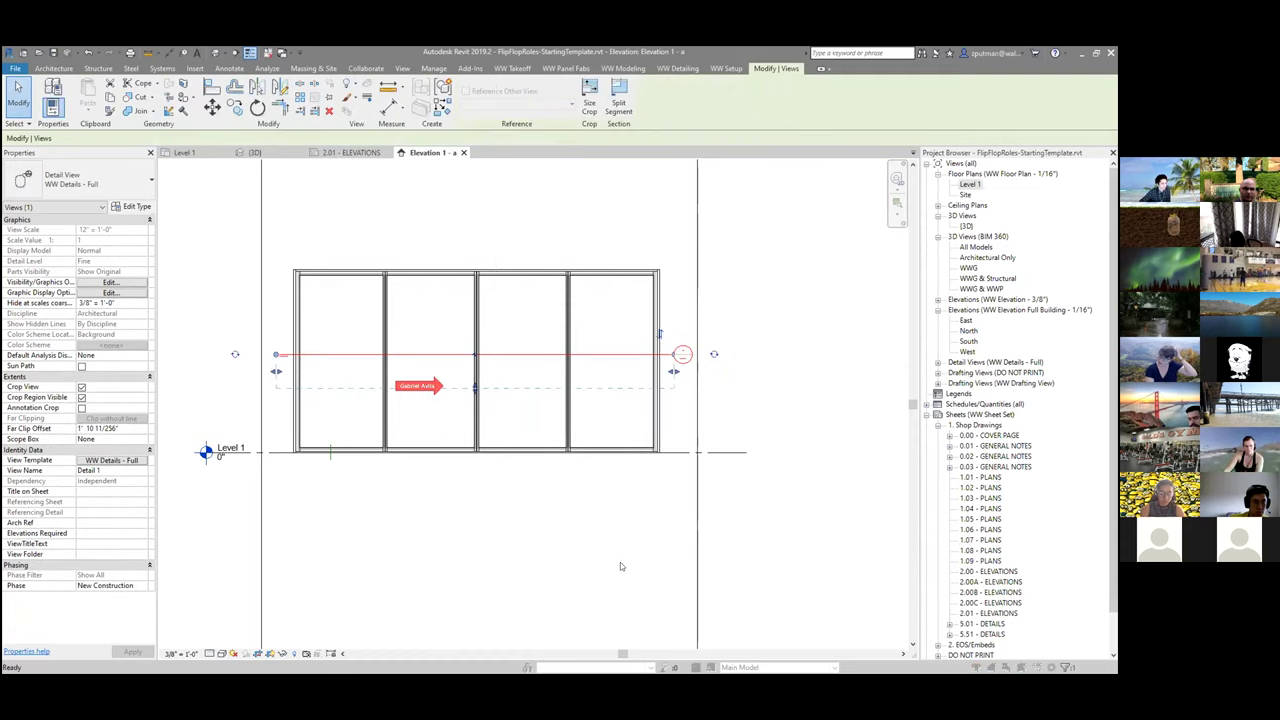
pyautogui.press('Delete')
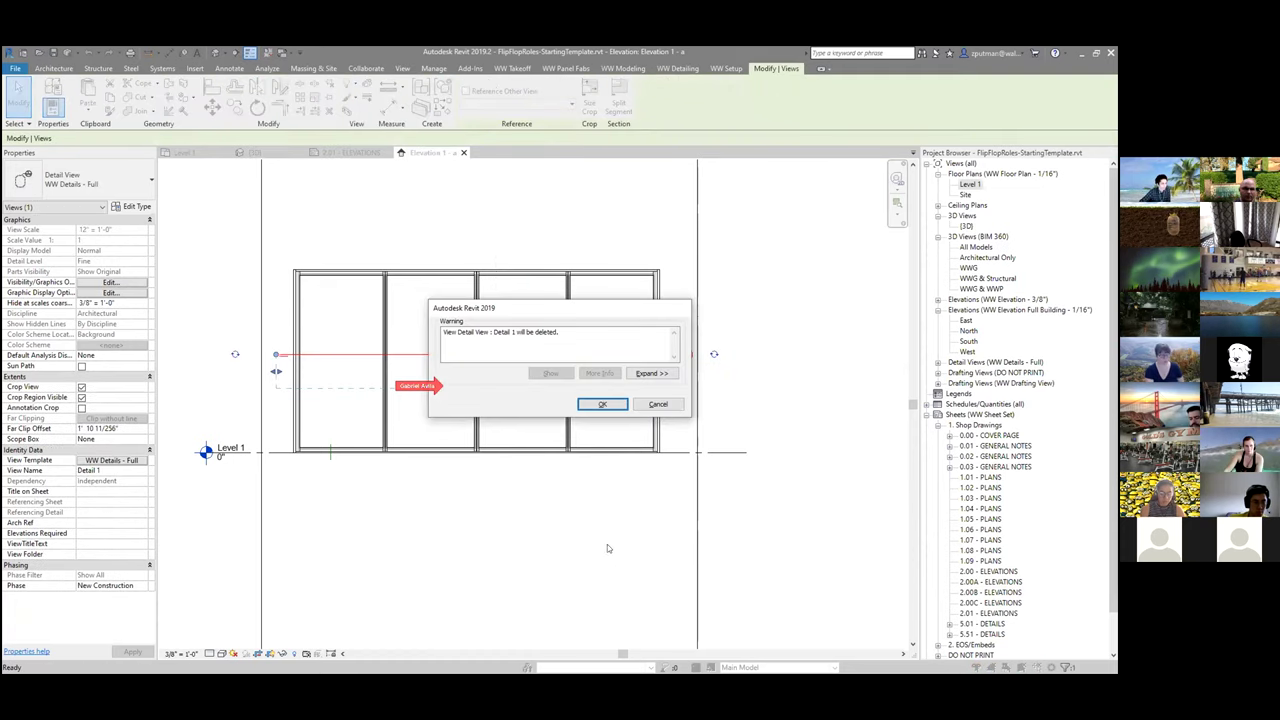
pyautogui.click(603, 405)
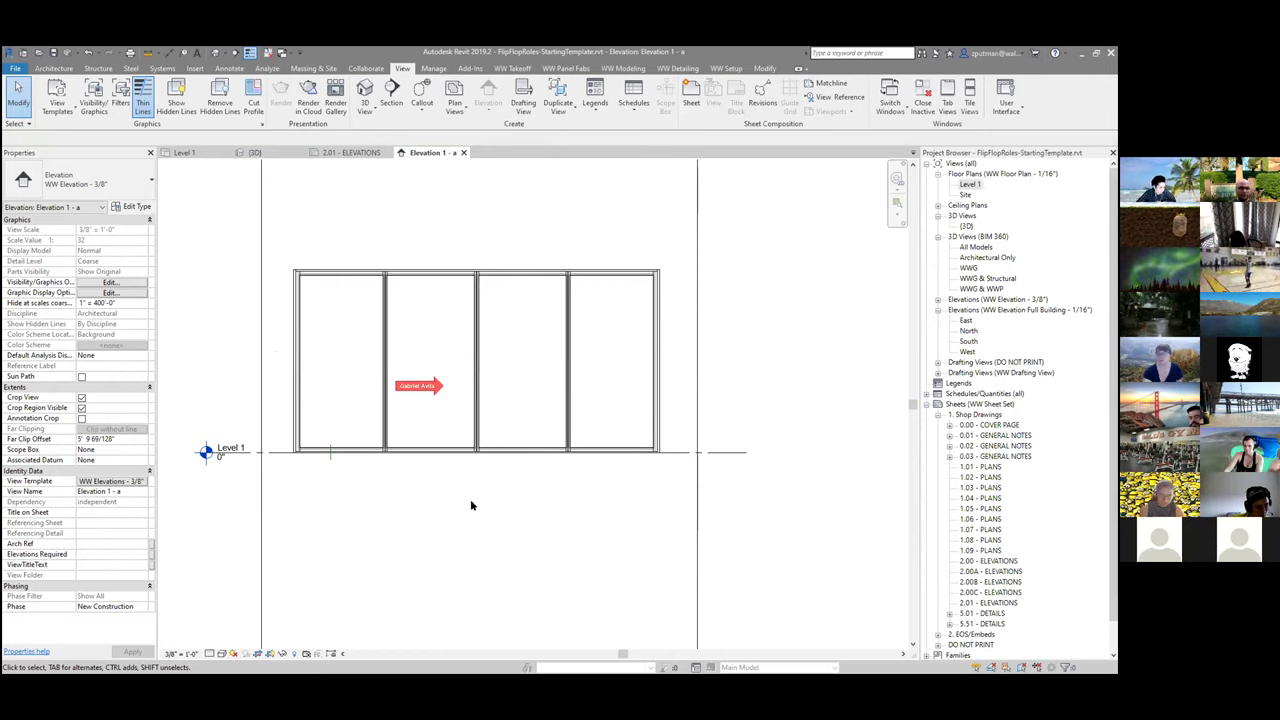
# Step: Zoom into the elevation and Tab-select the leftmost glass curtain panel
pyautogui.scroll(-2, 470, 499)
pyautogui.scroll(1, 466, 537)
pyautogui.moveTo(466, 537); pyautogui.dragTo(530, 511, button='middle')
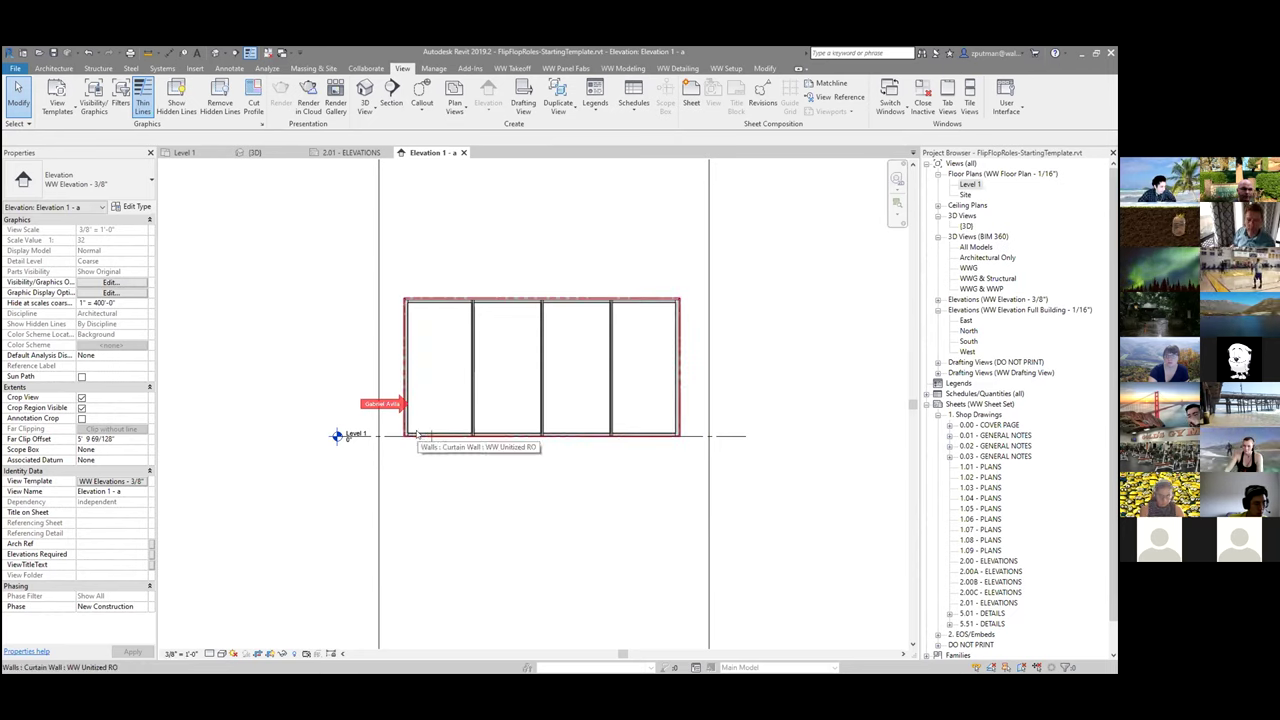
pyautogui.scroll(2, 418, 434)
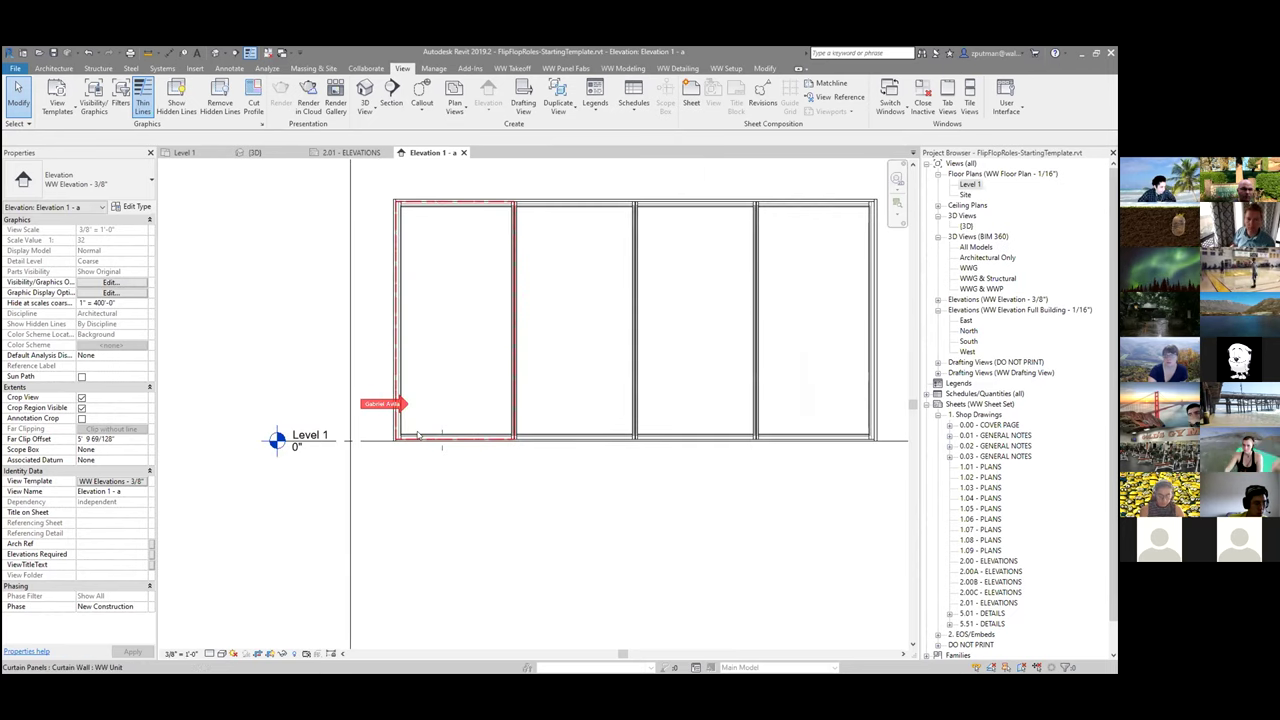
pyautogui.press('Tab')
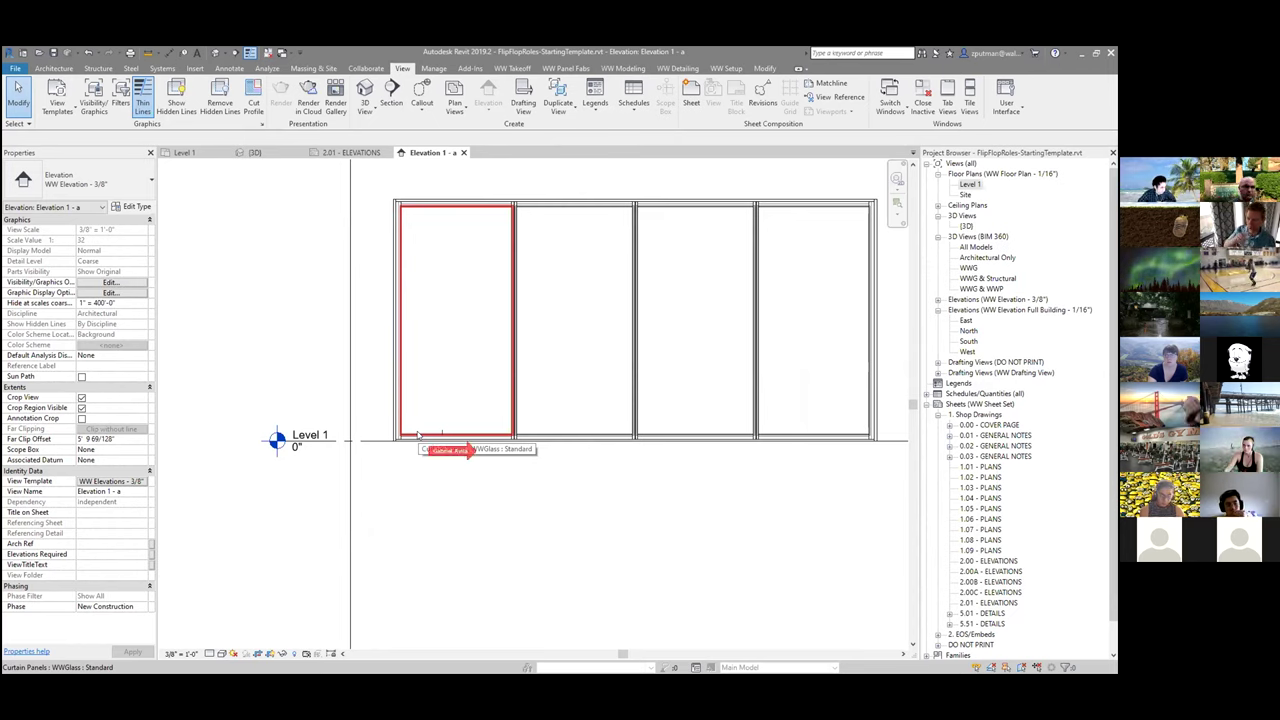
pyautogui.click(418, 434)
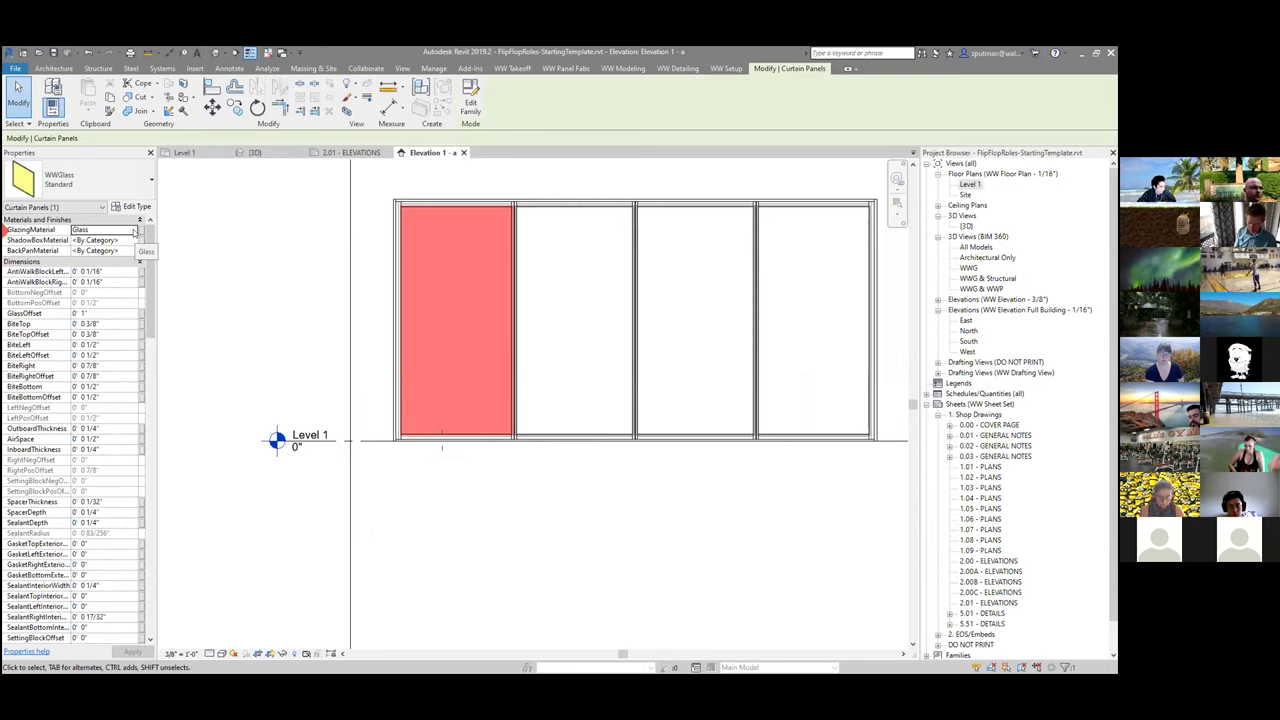
# Step: Change the left panel's GlazingMaterial from Glass to WW Vision (1) in the Material Browser
pyautogui.click(134, 231)
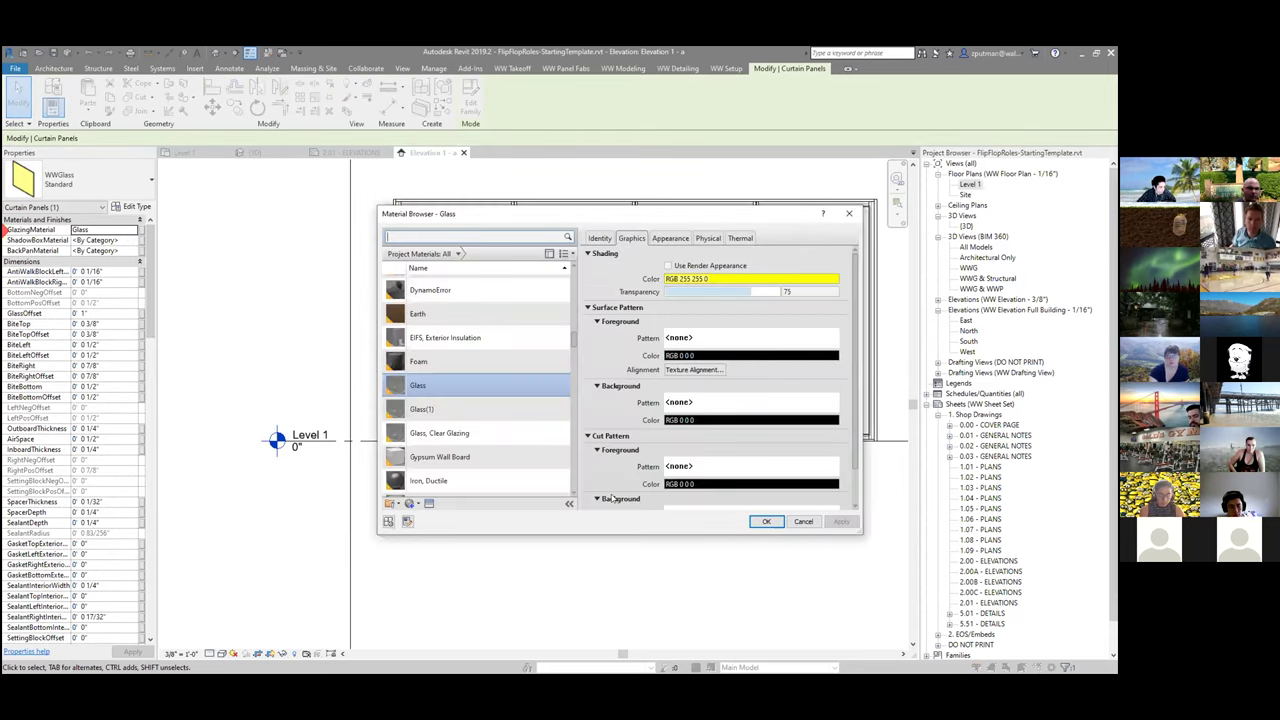
pyautogui.scroll(-1, 573, 343)
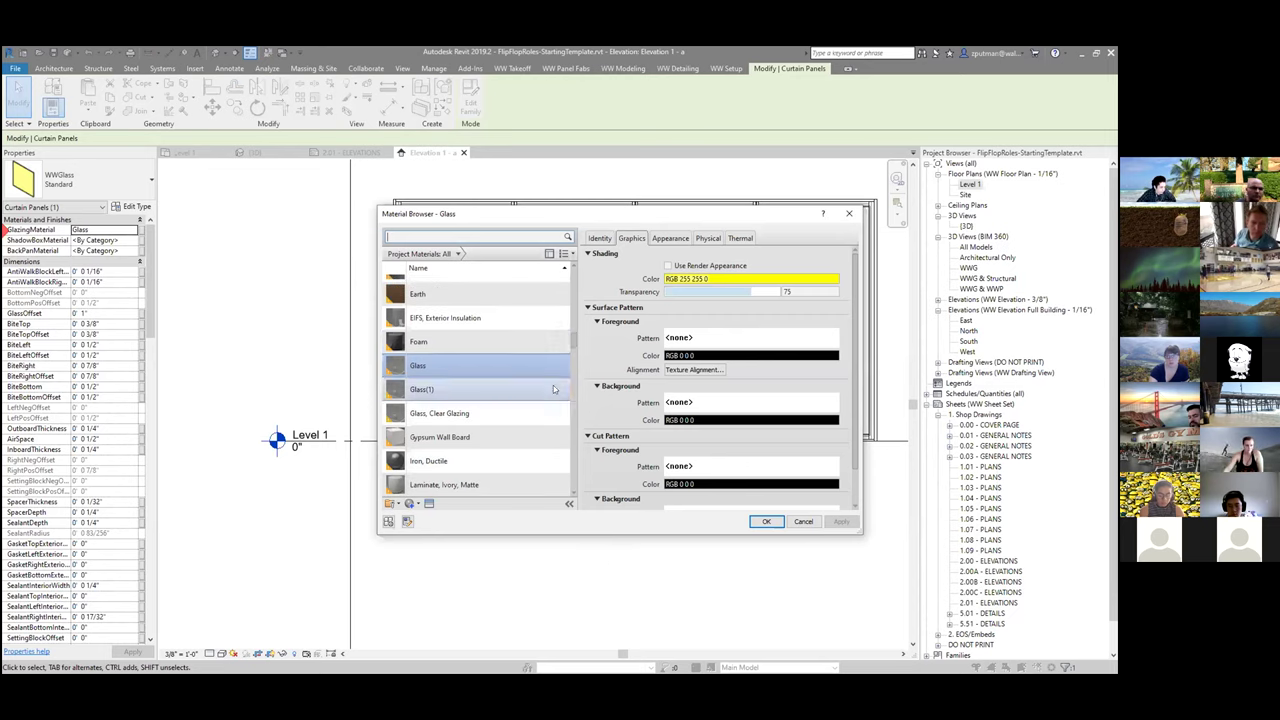
pyautogui.moveTo(573, 343); pyautogui.dragTo(574, 490)
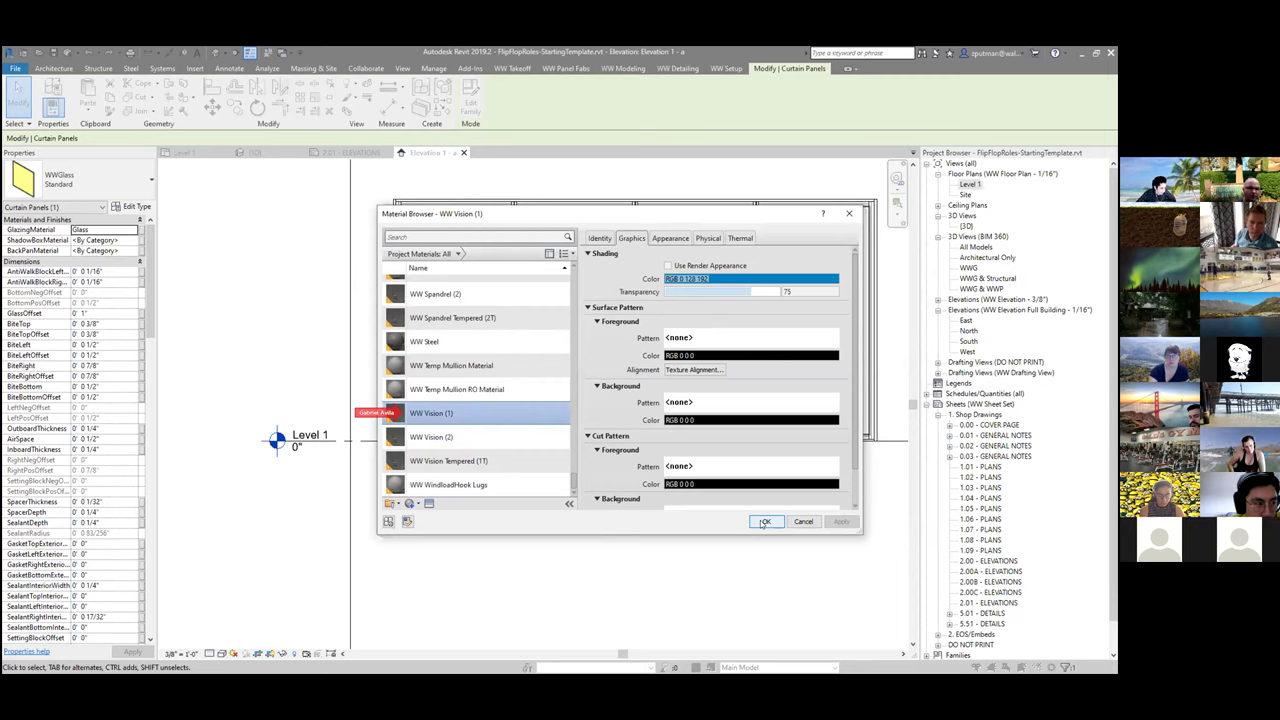
pyautogui.click(408, 522)
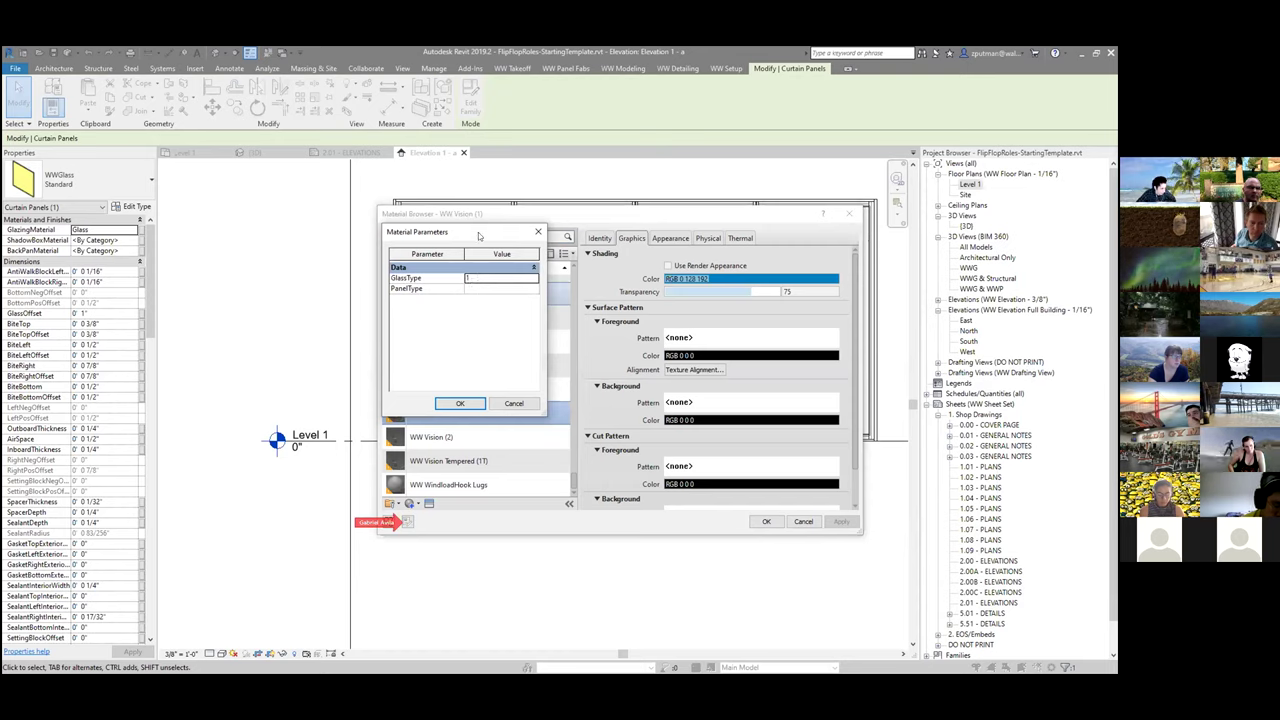
pyautogui.click(470, 404)
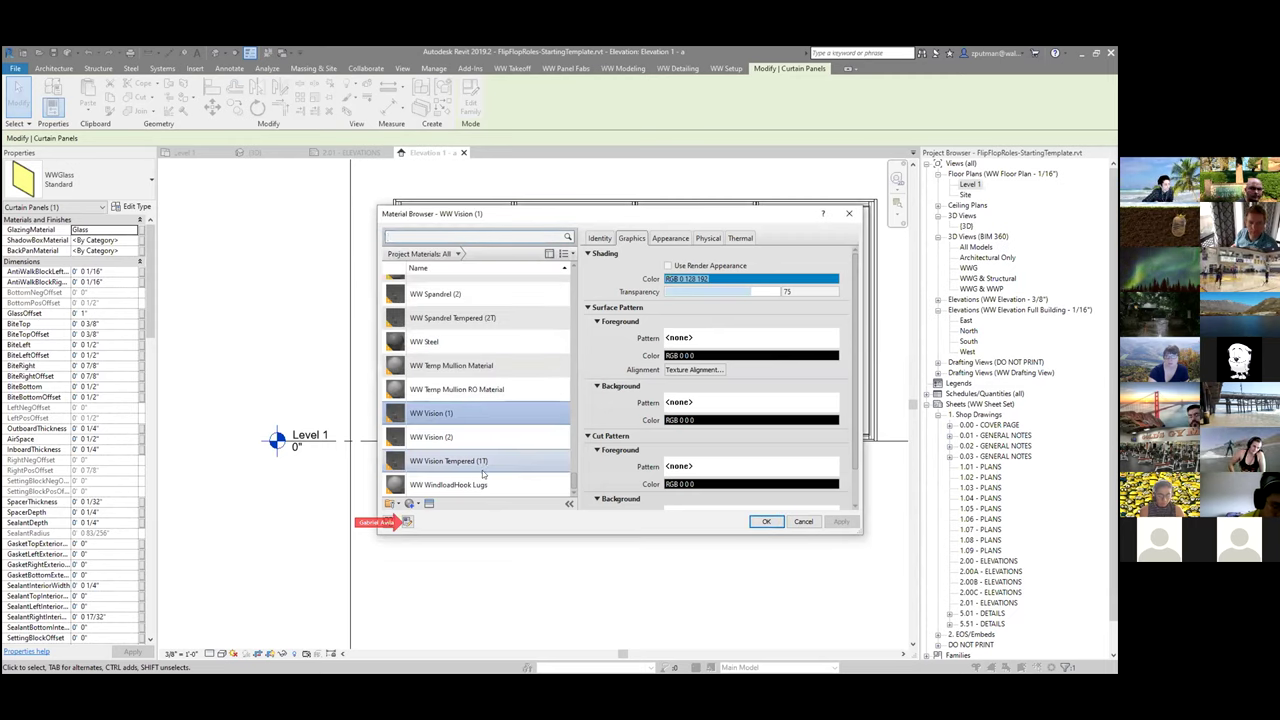
pyautogui.click(767, 523)
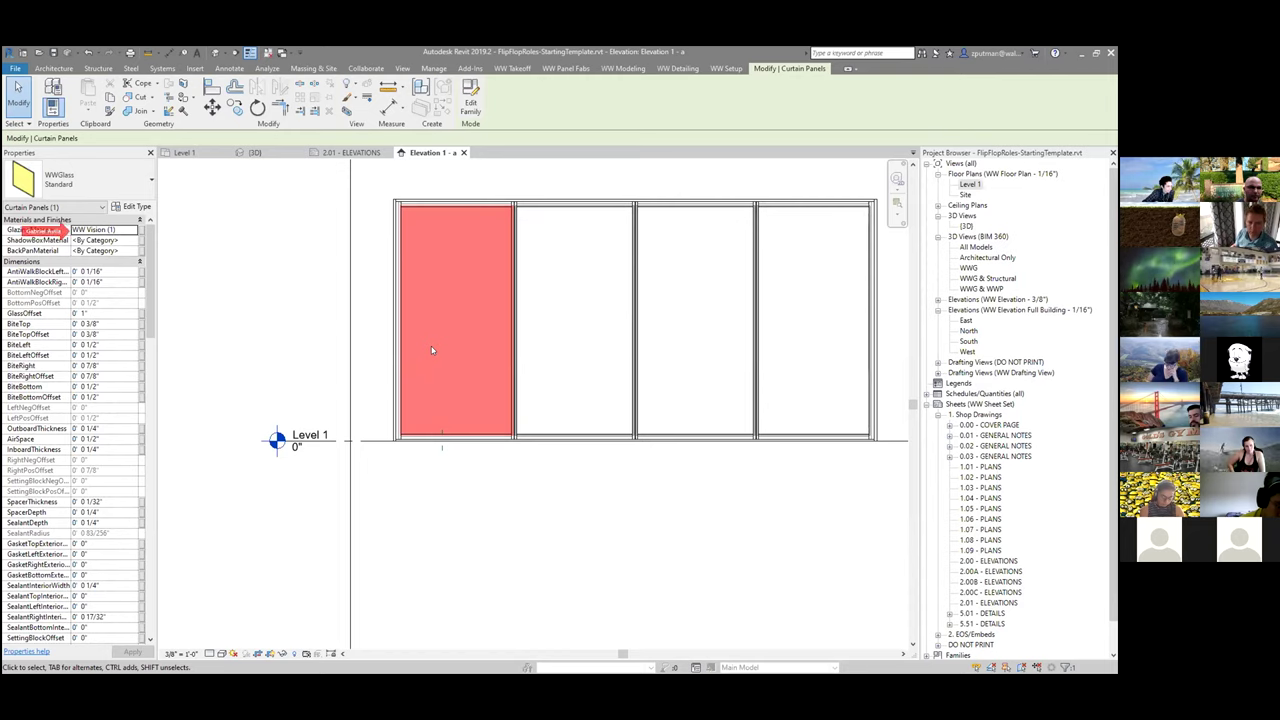
# Step: Switch to the default 3D view, zoom to the curtain wall, and select its left glass panel
pyautogui.click(519, 506)
pyautogui.click(216, 52)
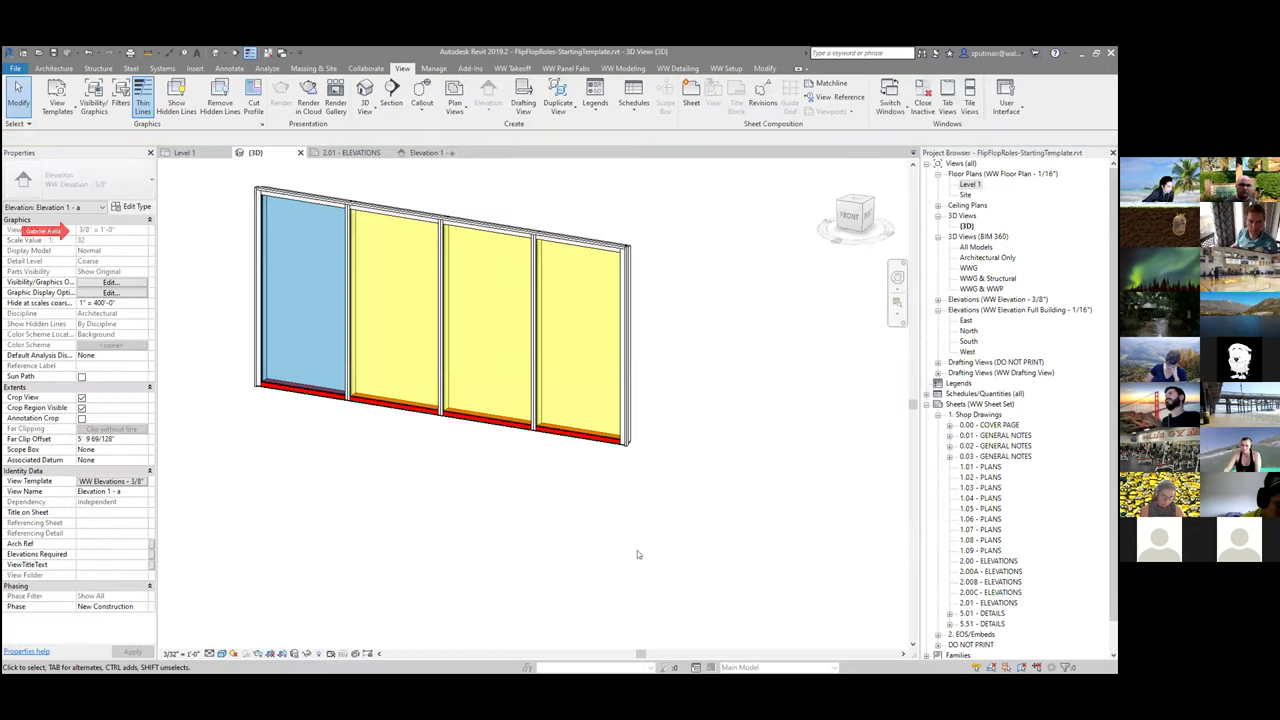
pyautogui.moveTo(418, 471); pyautogui.dragTo(527, 503, button='middle')
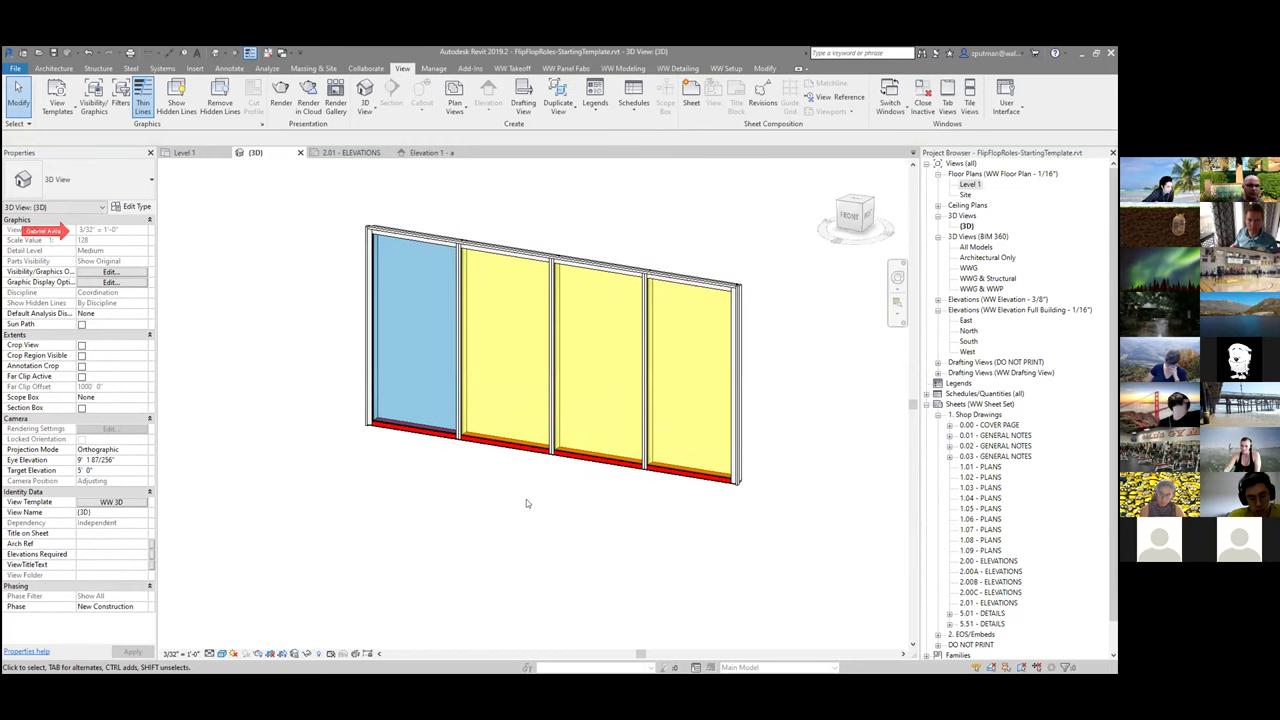
pyautogui.scroll(1, 438, 434)
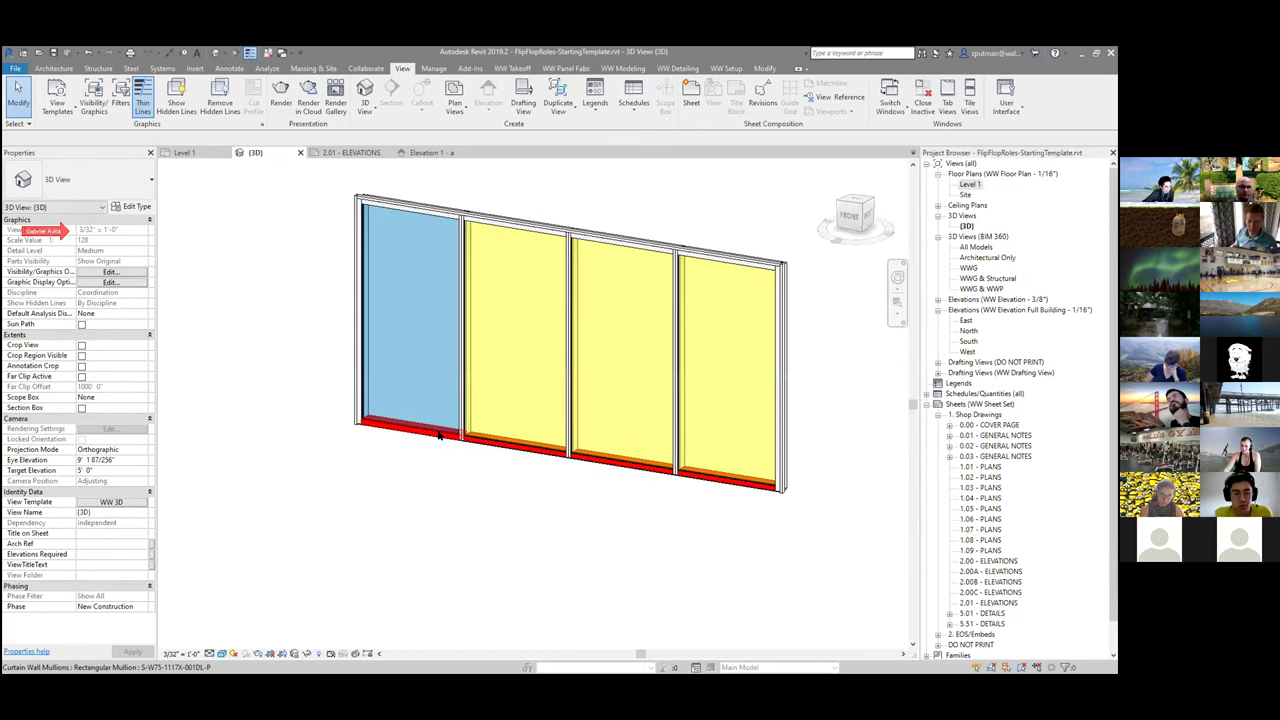
pyautogui.scroll(1, 438, 434)
pyautogui.moveTo(438, 434); pyautogui.dragTo(402, 496, button='middle')
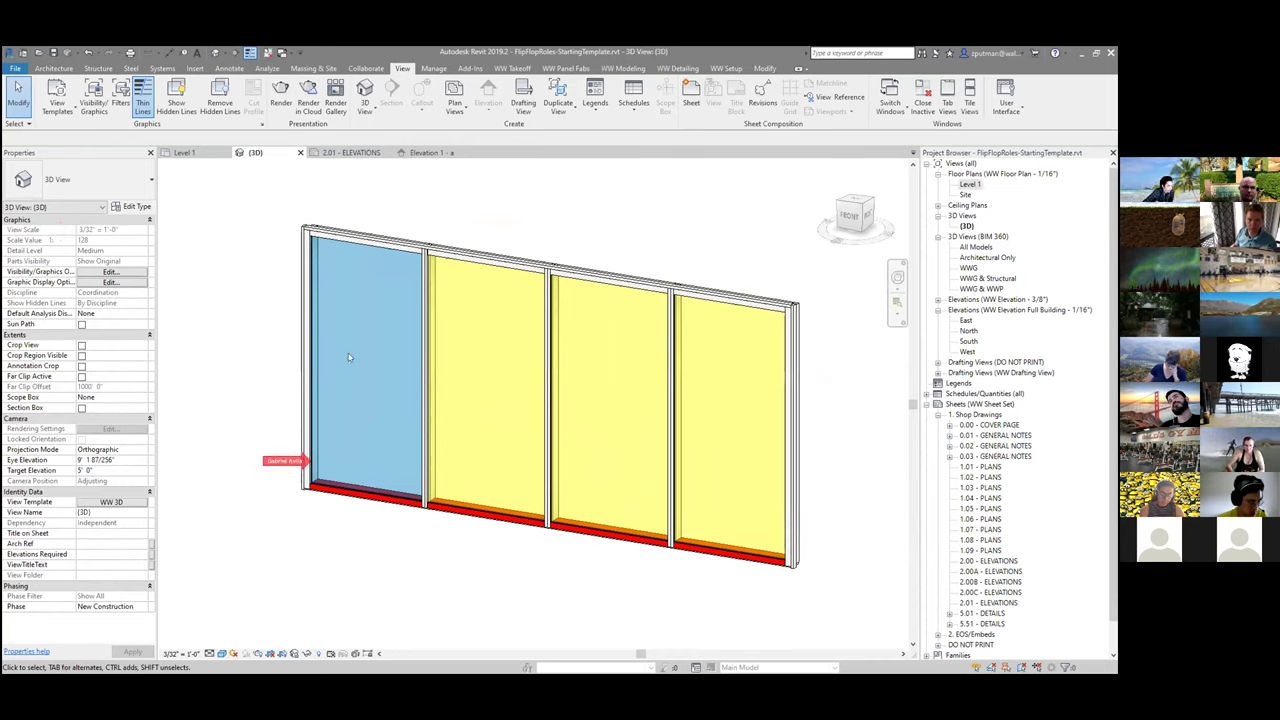
pyautogui.press('Tab')
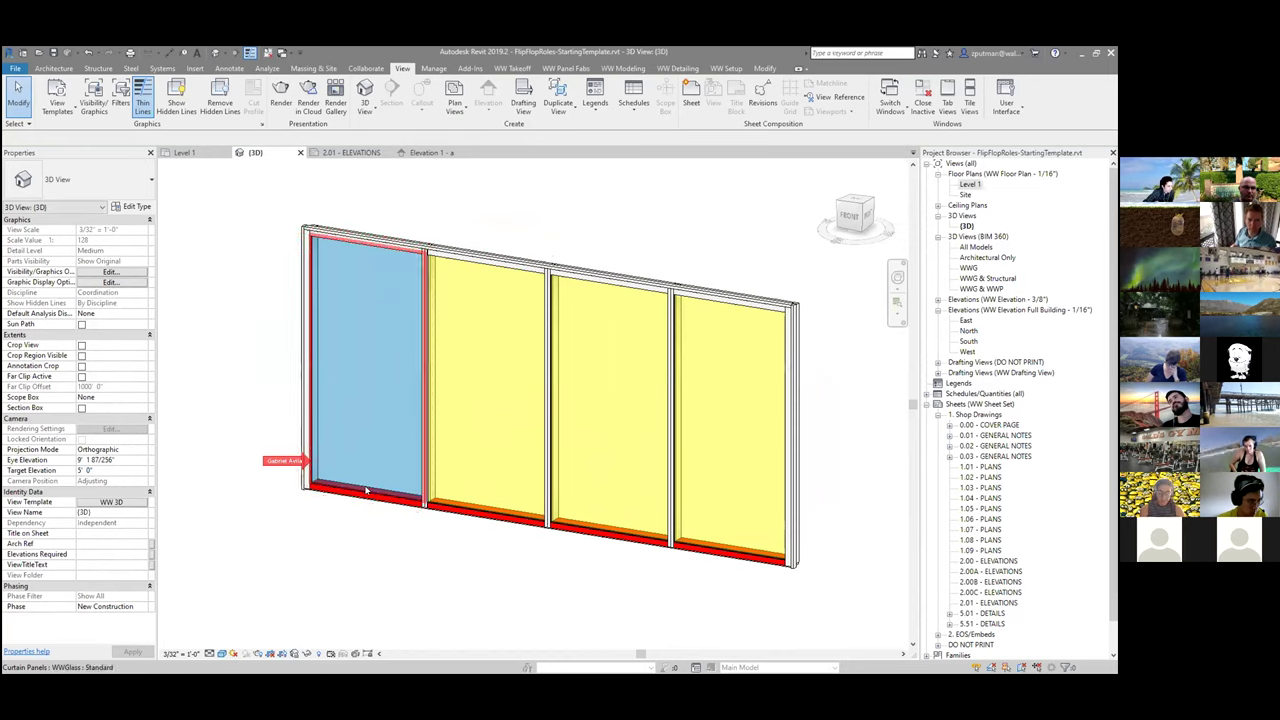
pyautogui.click(367, 490)
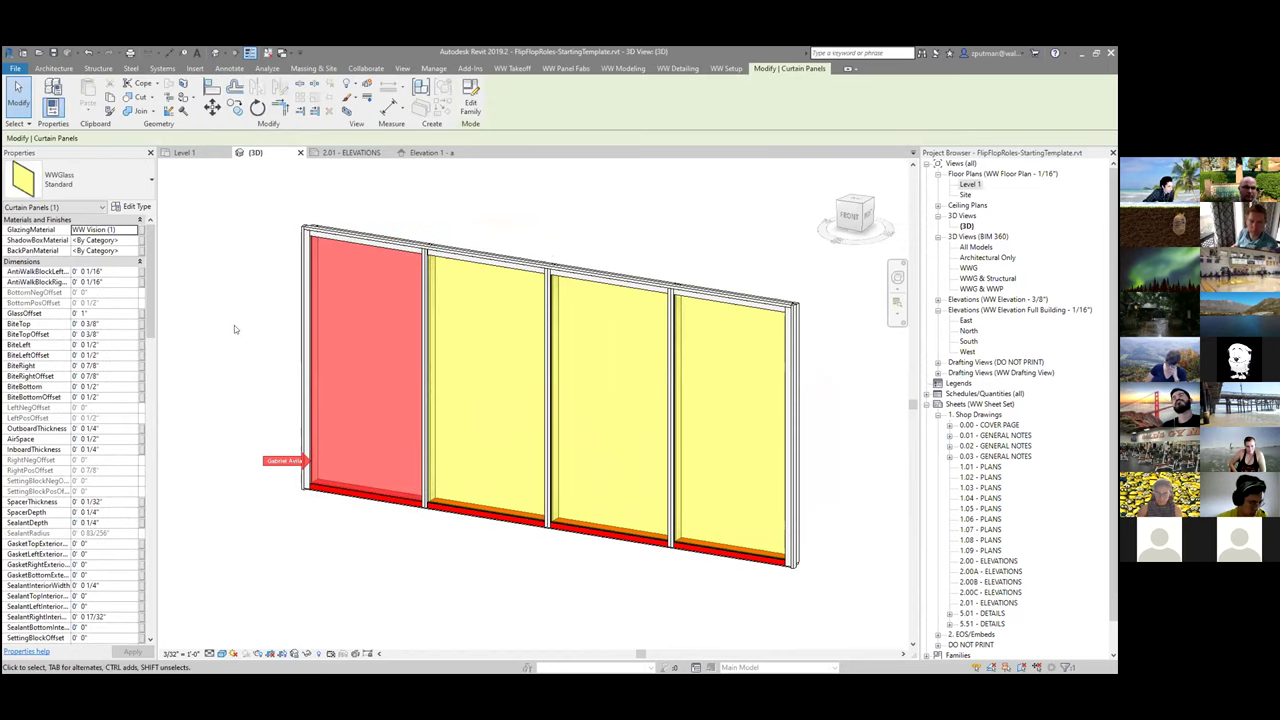
# Step: Link the first panel's glazing material to the Vision global parameter and check the blue glass
pyautogui.click(143, 231)
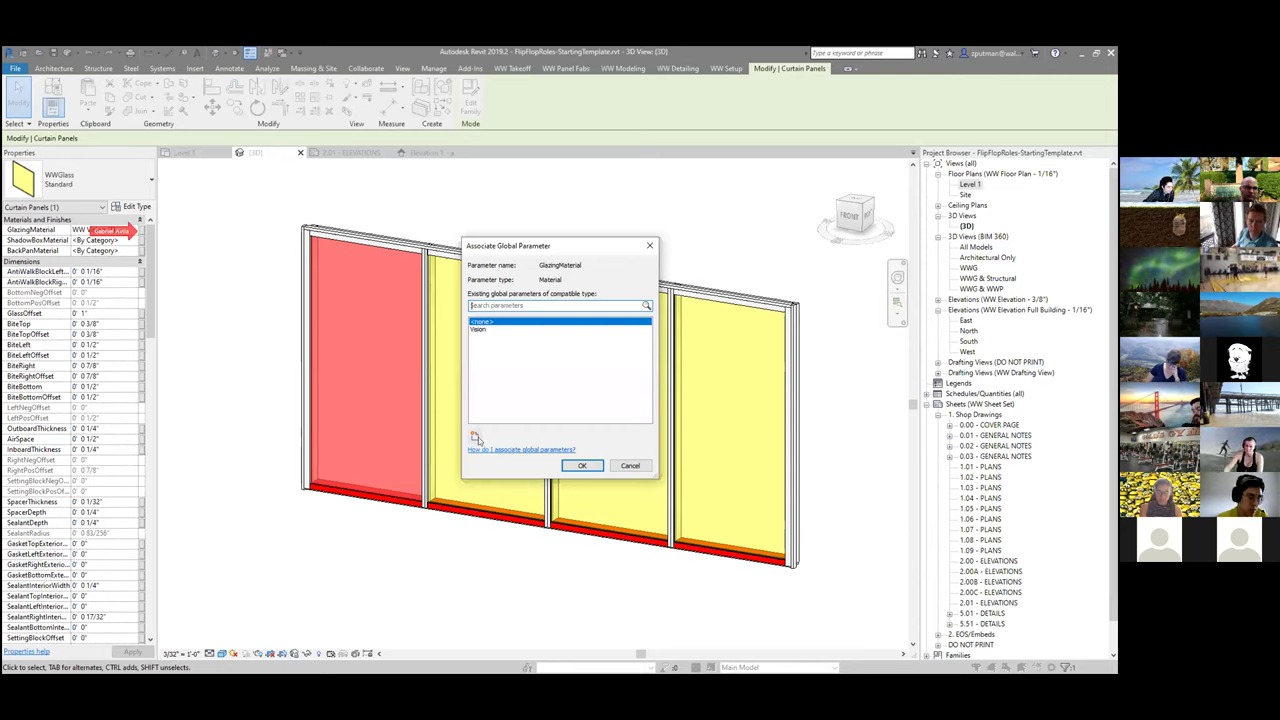
pyautogui.click(479, 330)
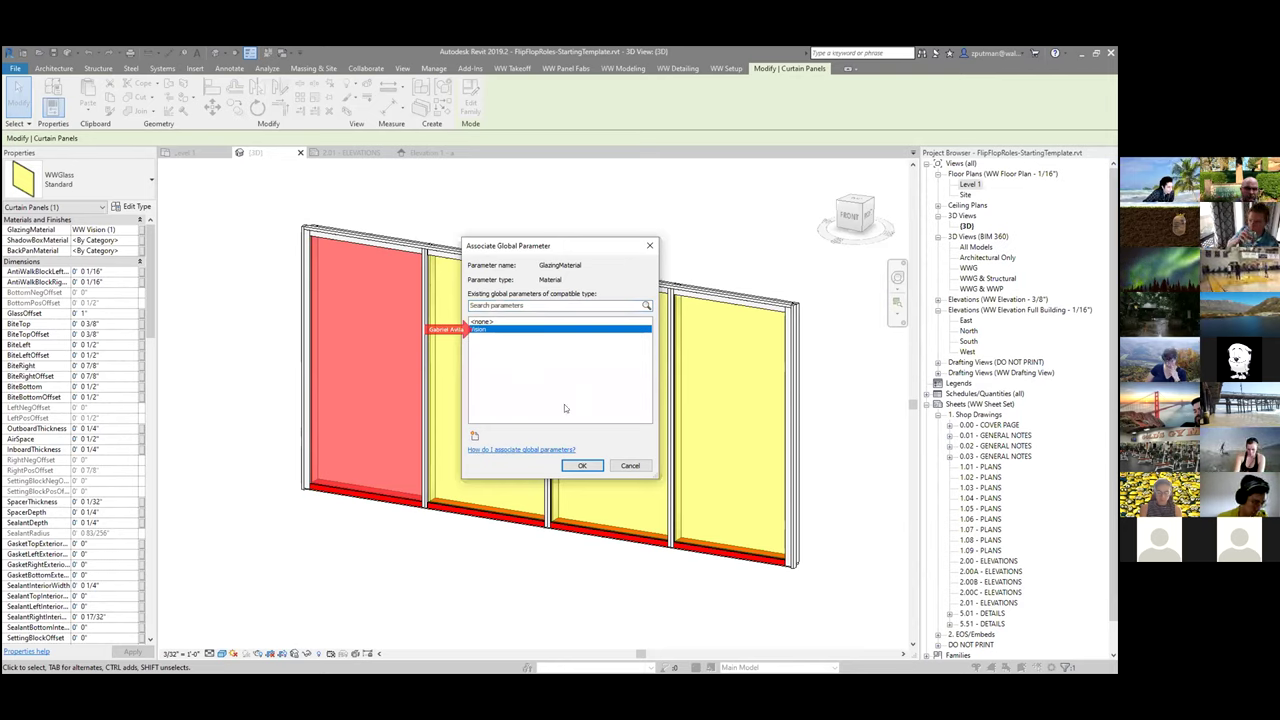
pyautogui.click(582, 466)
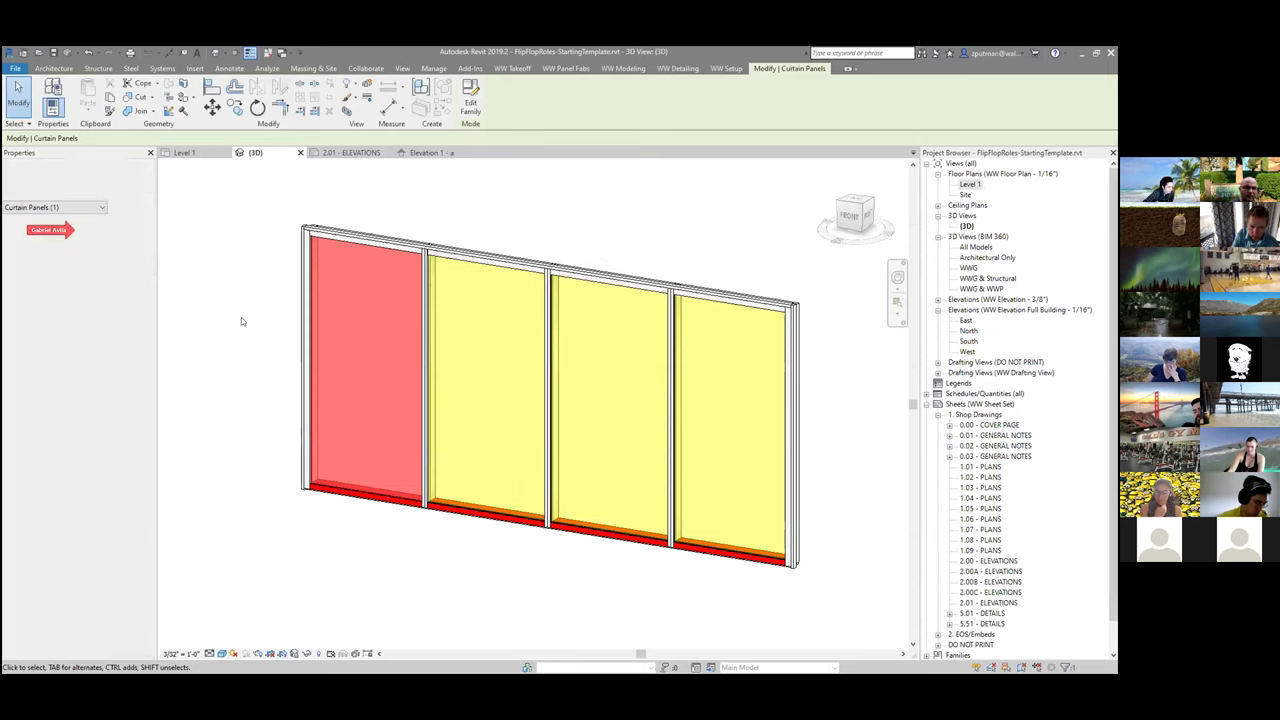
pyautogui.click(480, 562)
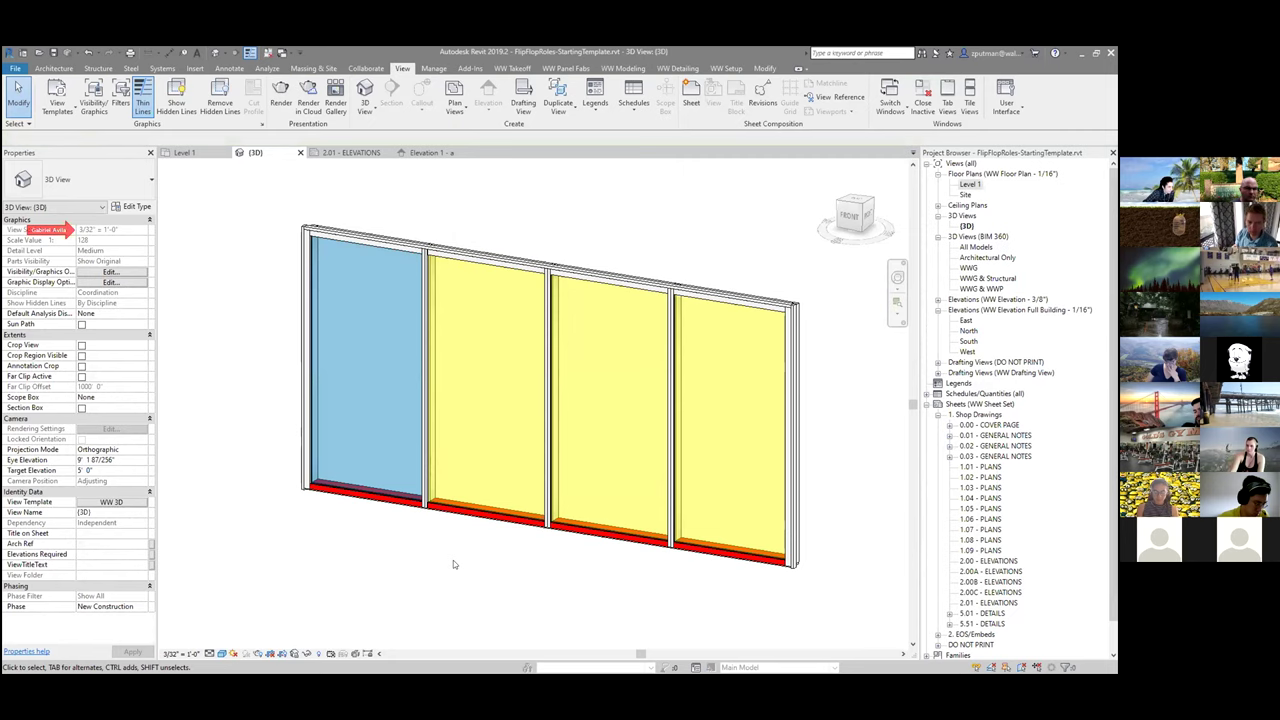
# Step: Reselect the first panel and Tab-cycle to the second panel's glass element
pyautogui.click(395, 497)
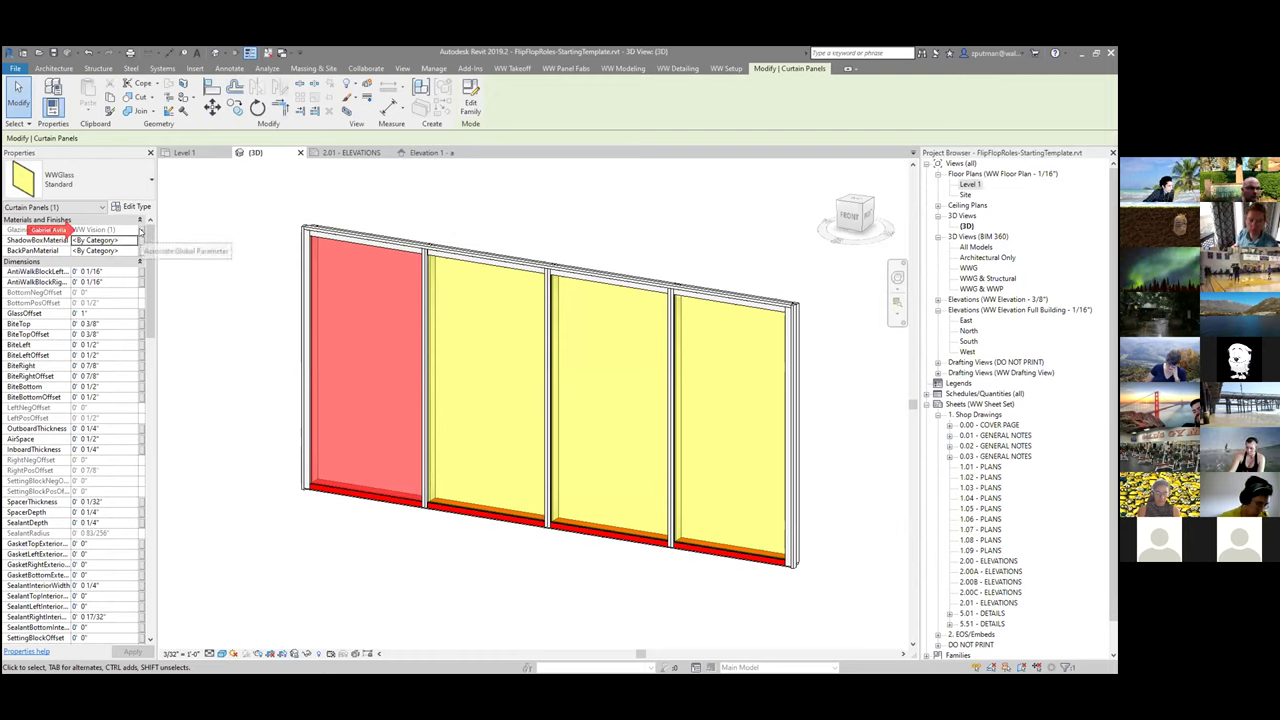
pyautogui.click(534, 601)
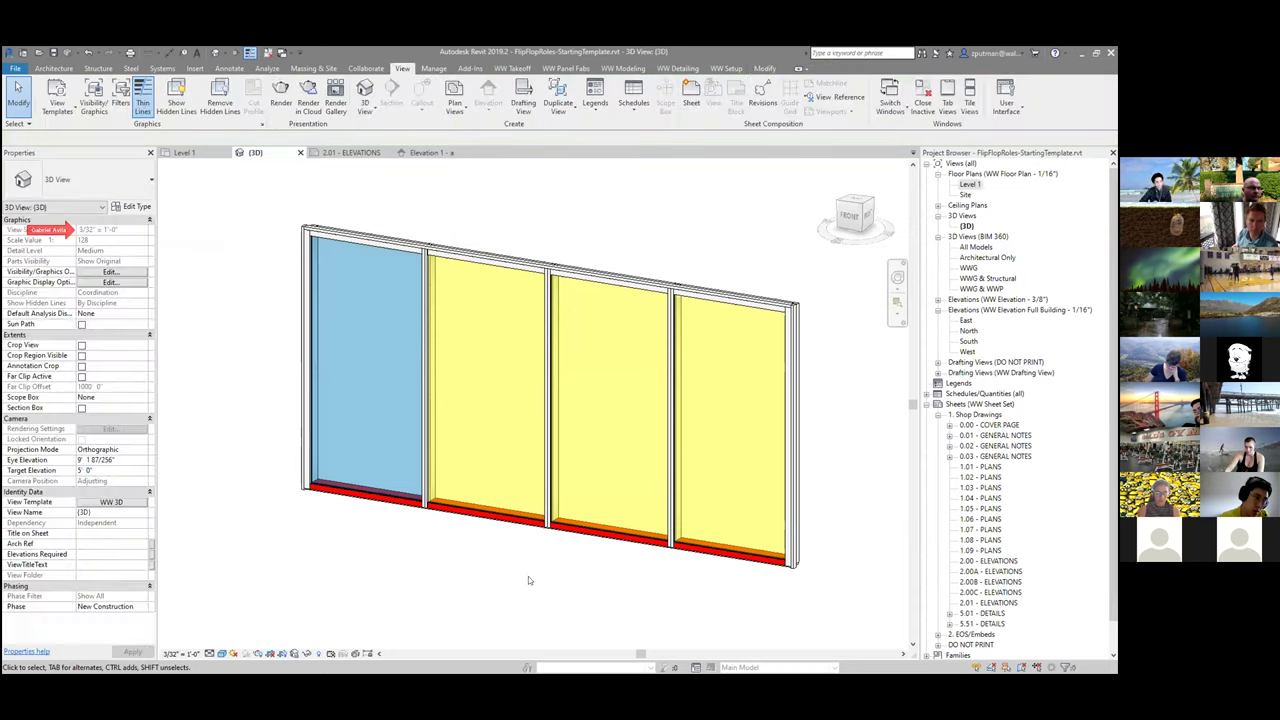
pyautogui.press('Tab')
# Step: Select all instances of the panel glass visible in the view
pyautogui.click(534, 520)
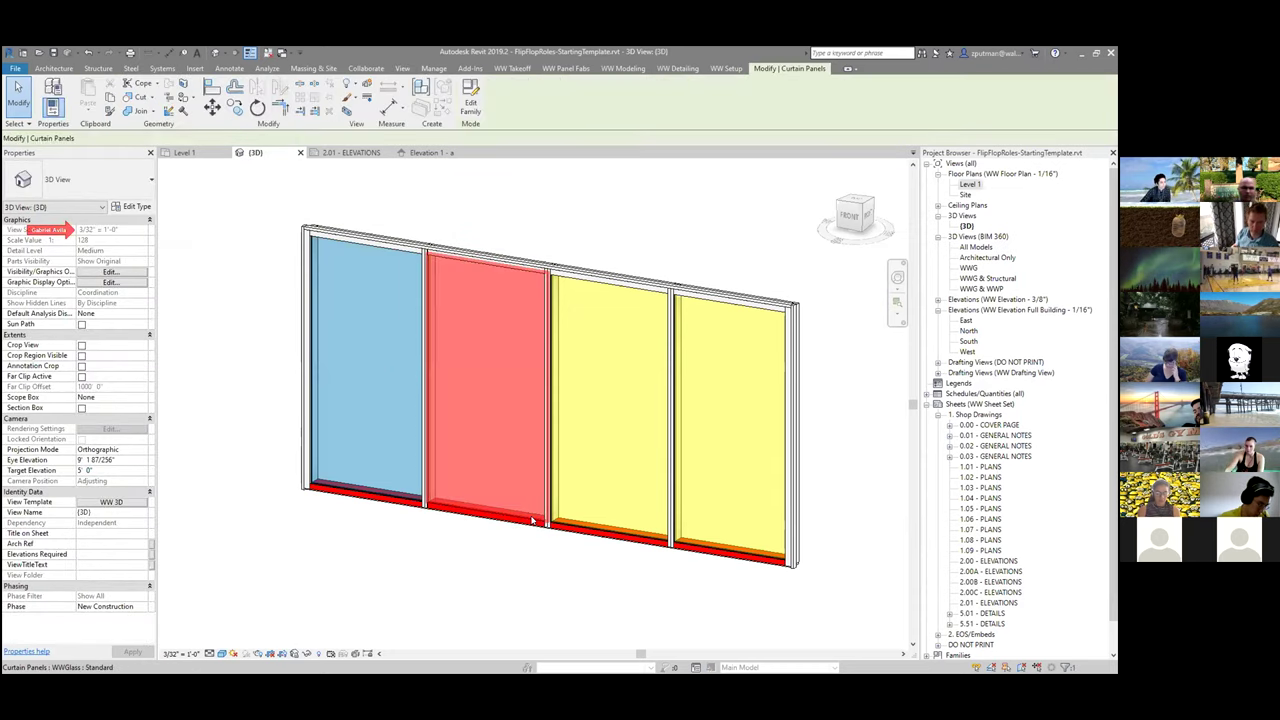
pyautogui.rightClick(534, 520)
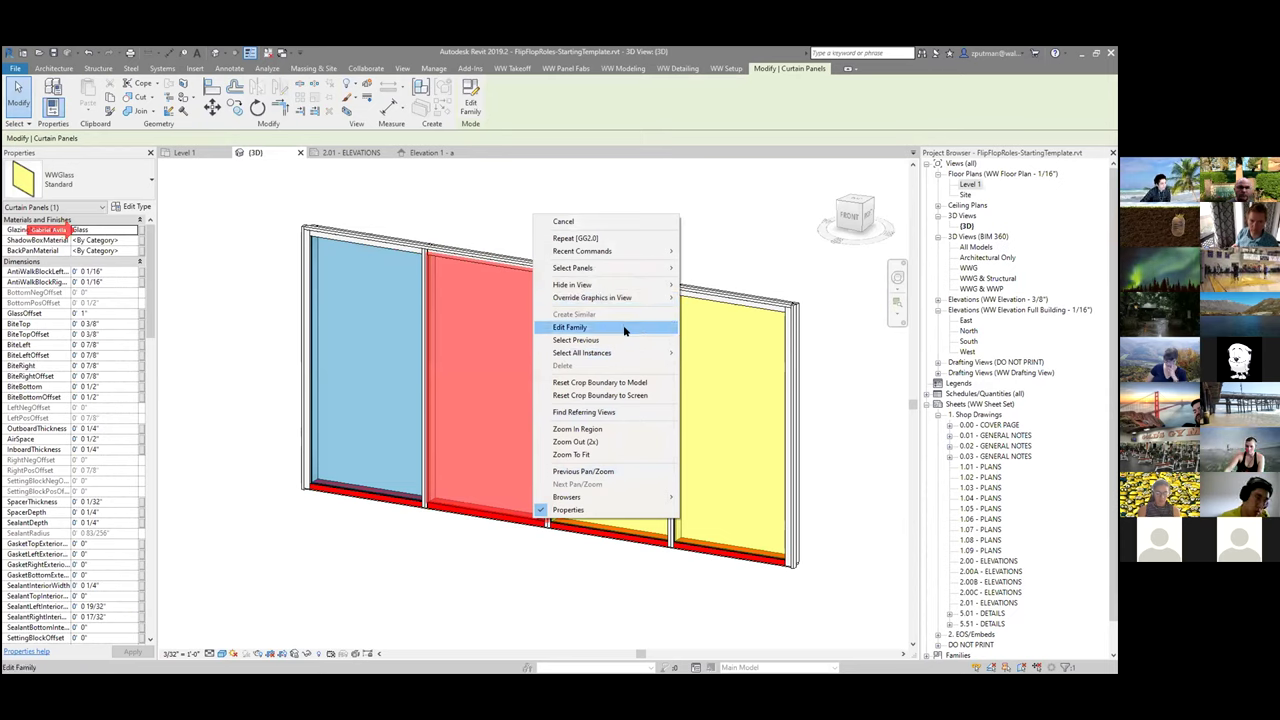
pyautogui.moveTo(625, 355)
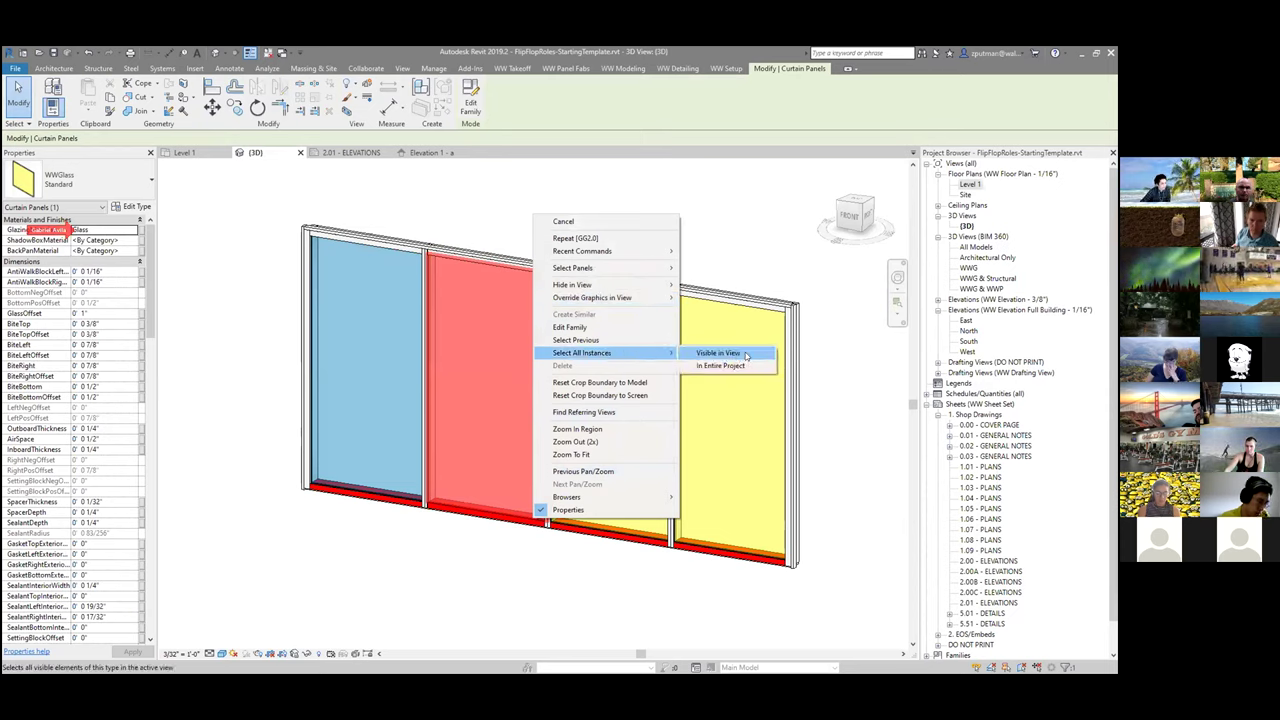
pyautogui.click(745, 355)
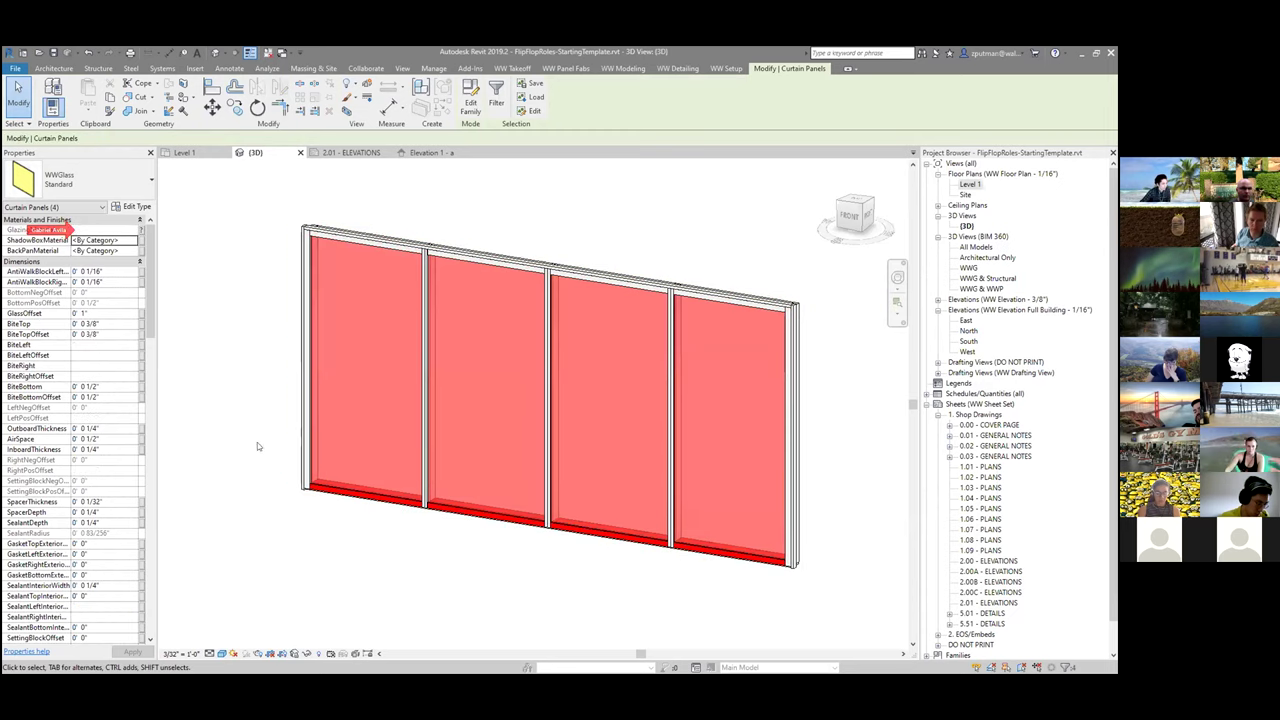
# Step: Associate the selected glass's Glazing Material with the Vision global parameter, turning all panels blue
pyautogui.click(142, 231)
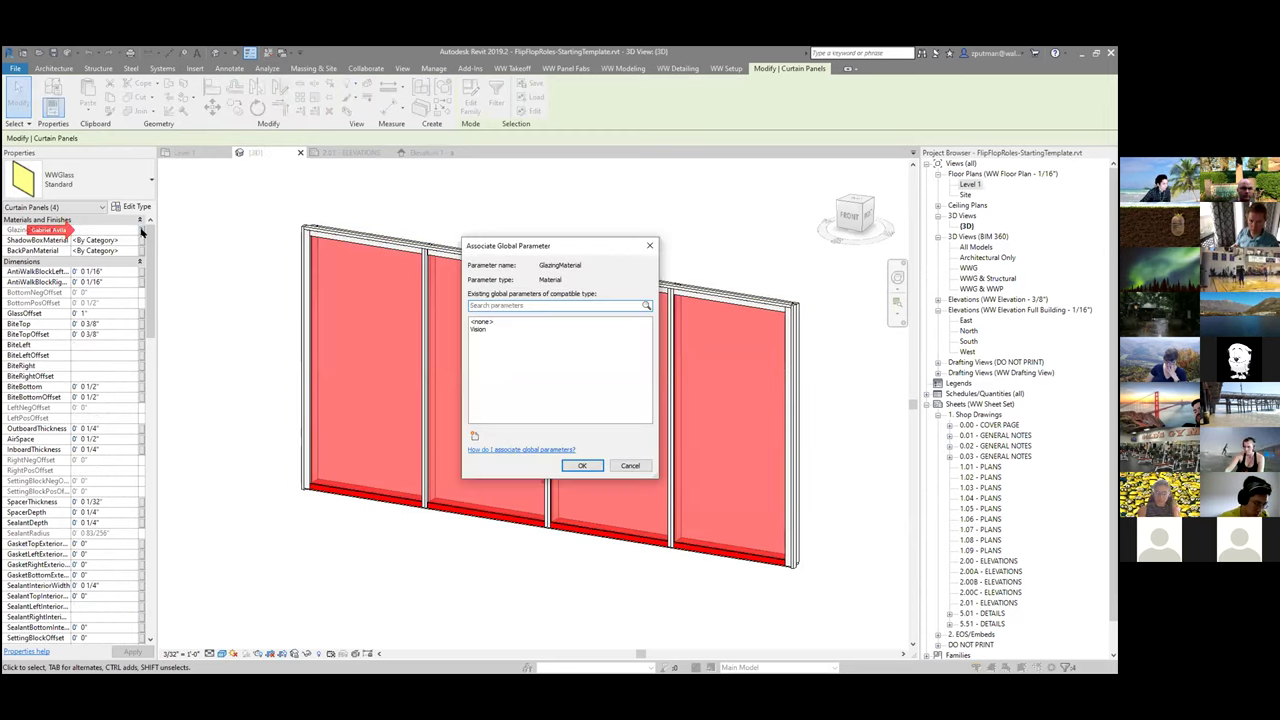
pyautogui.click(479, 329)
pyautogui.click(585, 467)
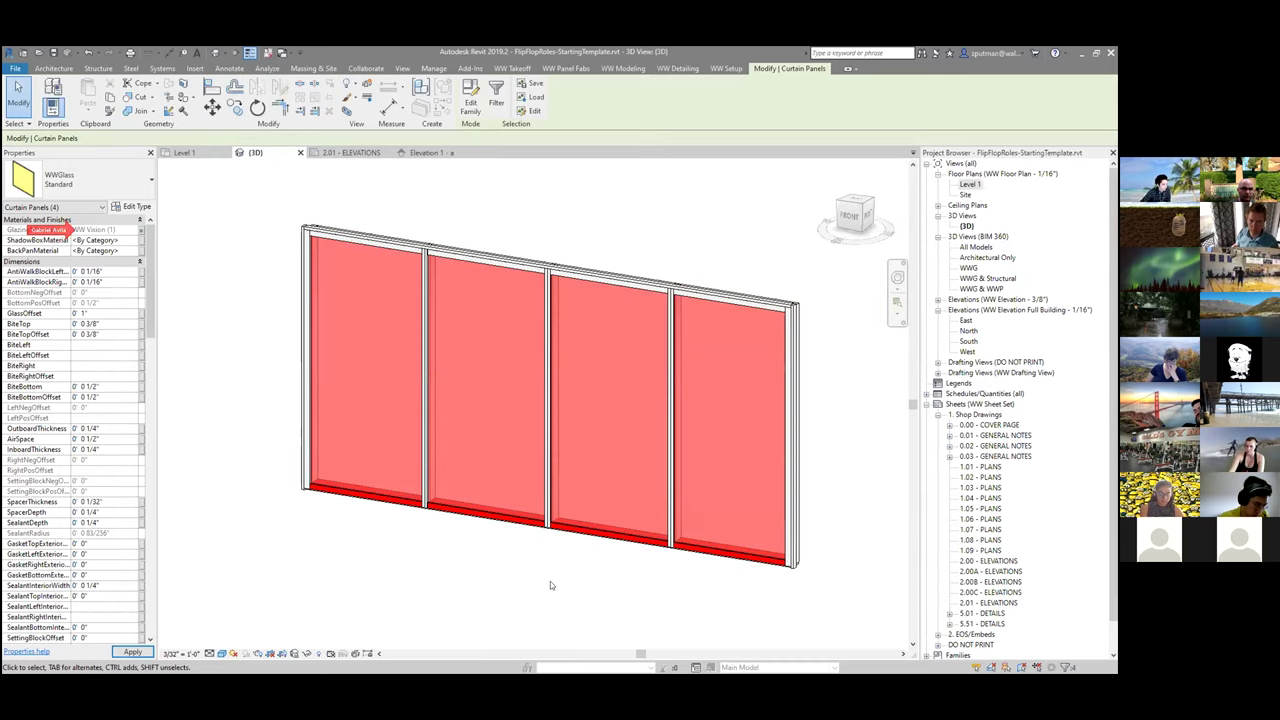
pyautogui.click(530, 566)
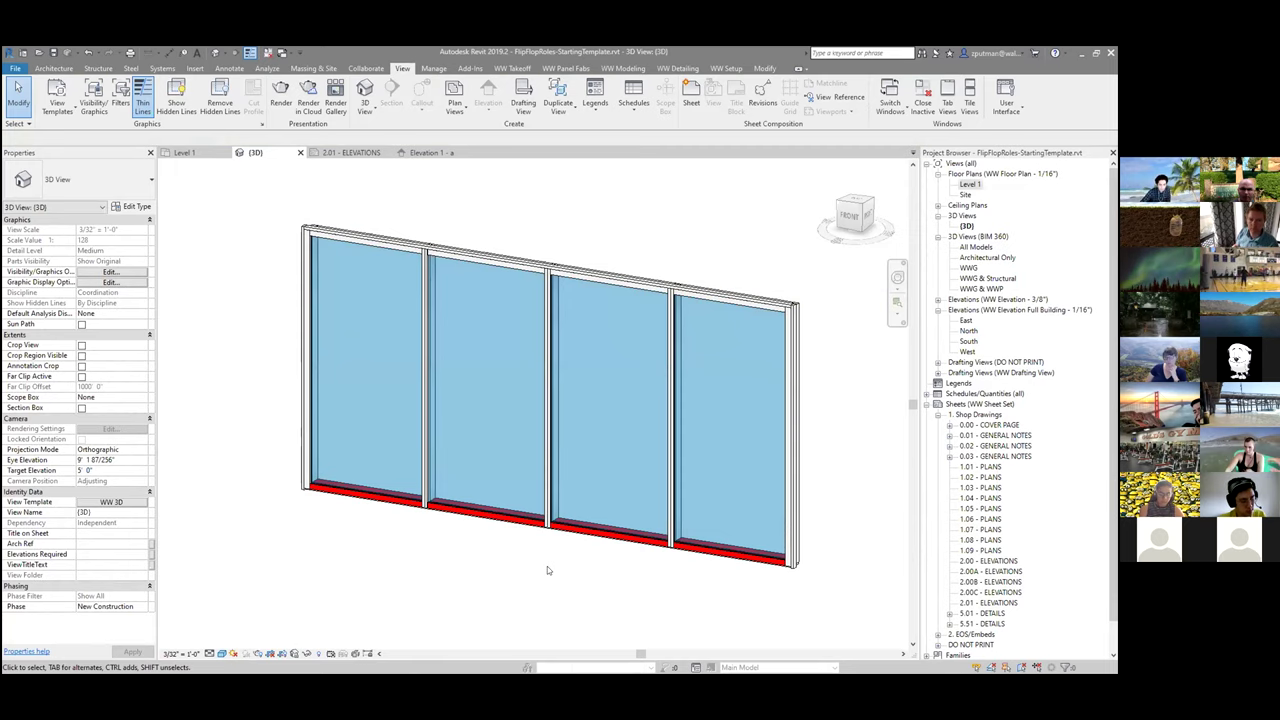
# Step: Switch to the Elevation 1 - a view and frame the whole curtain wall on Level 1
pyautogui.click(427, 152)
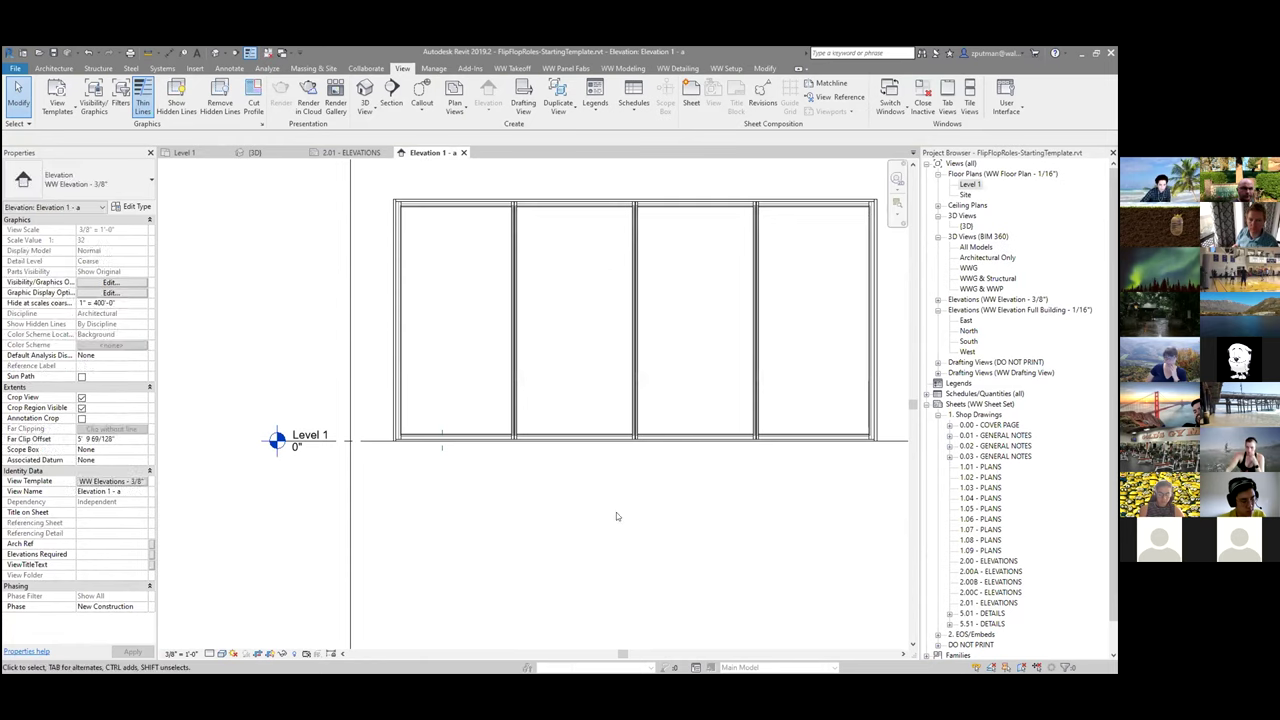
pyautogui.scroll(-1, 691, 494)
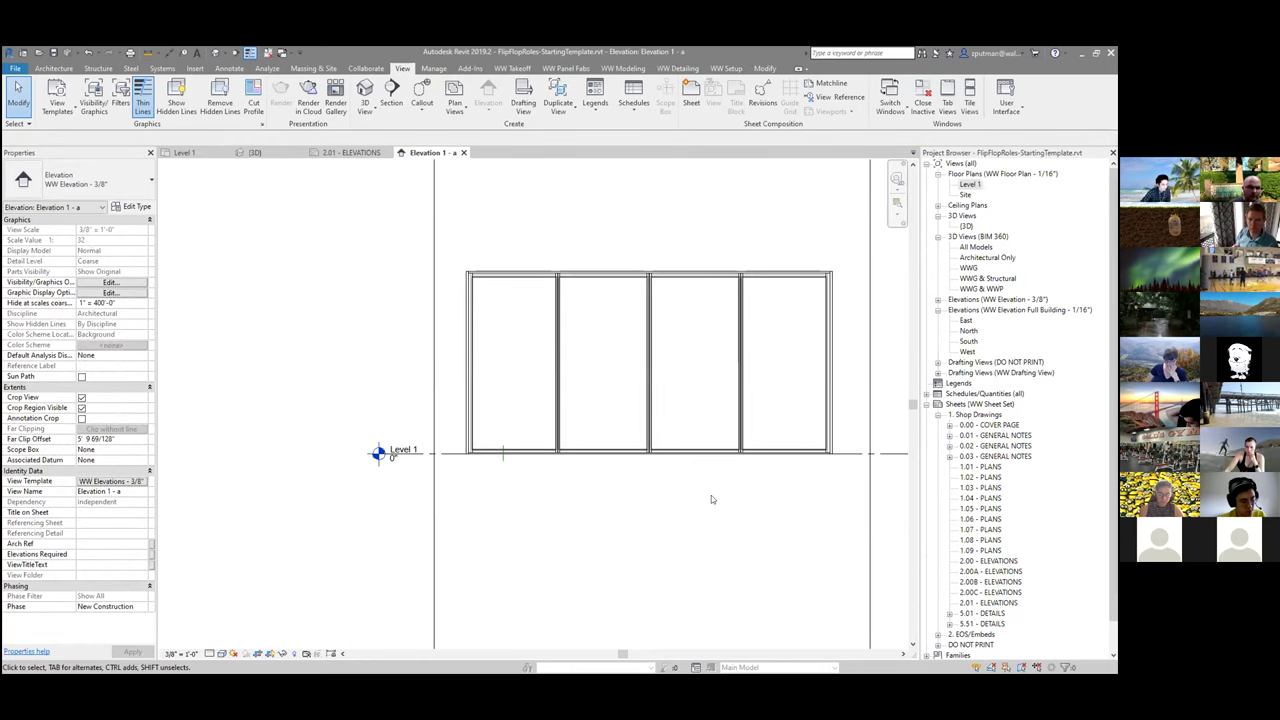
pyautogui.moveTo(590, 480); pyautogui.dragTo(560, 520, button='middle')
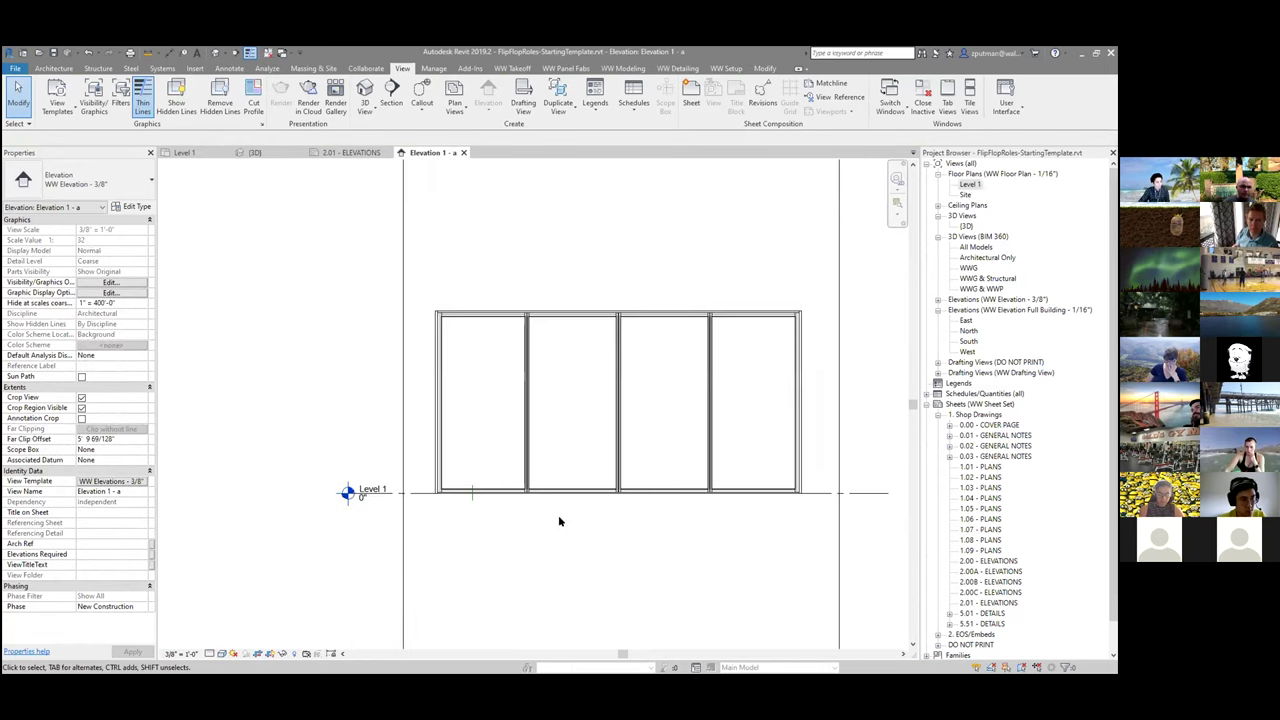
pyautogui.scroll(-1, 589, 527)
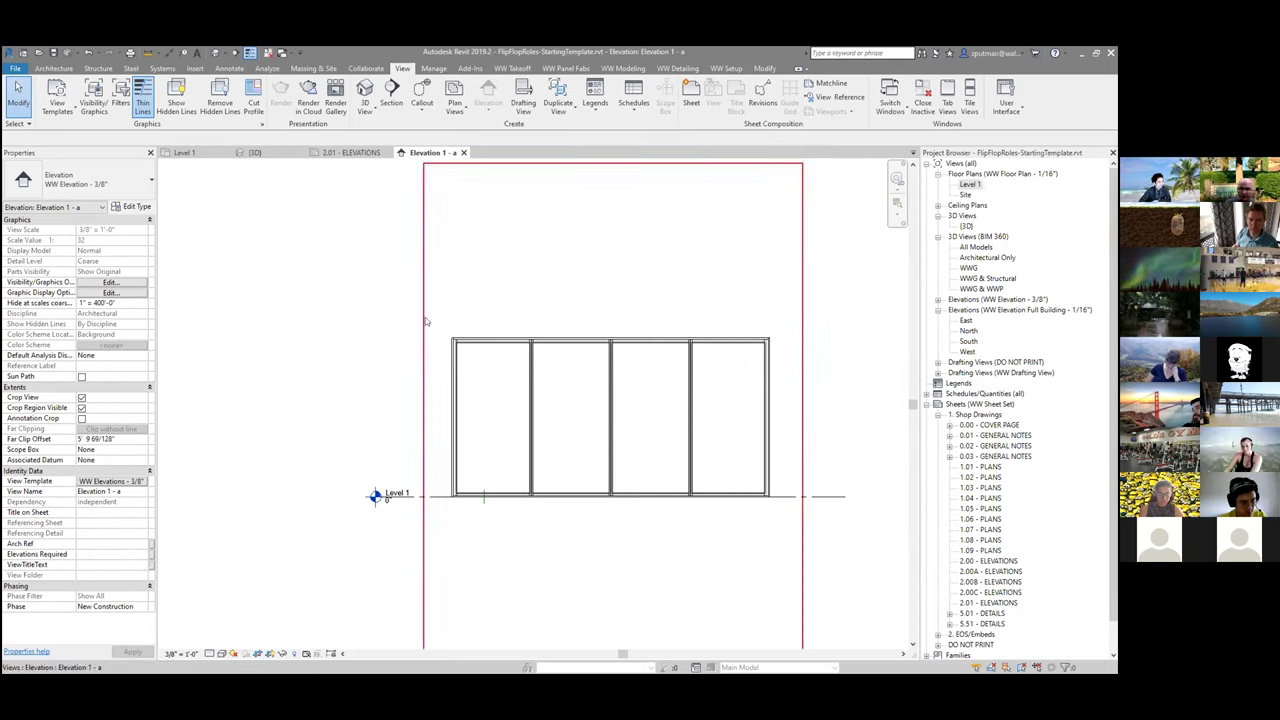
pyautogui.hotkey('alt', 'a')
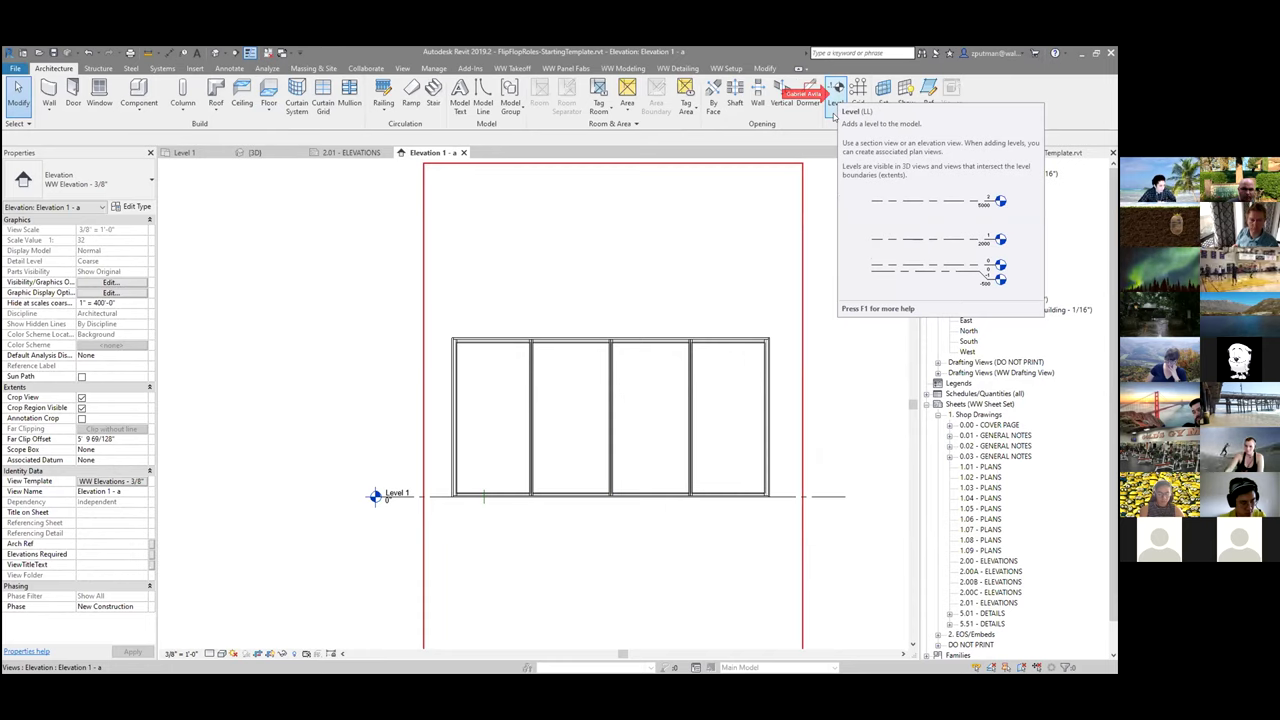
# Step: Select the Level 1 datum and start copying it
pyautogui.click(433, 497)
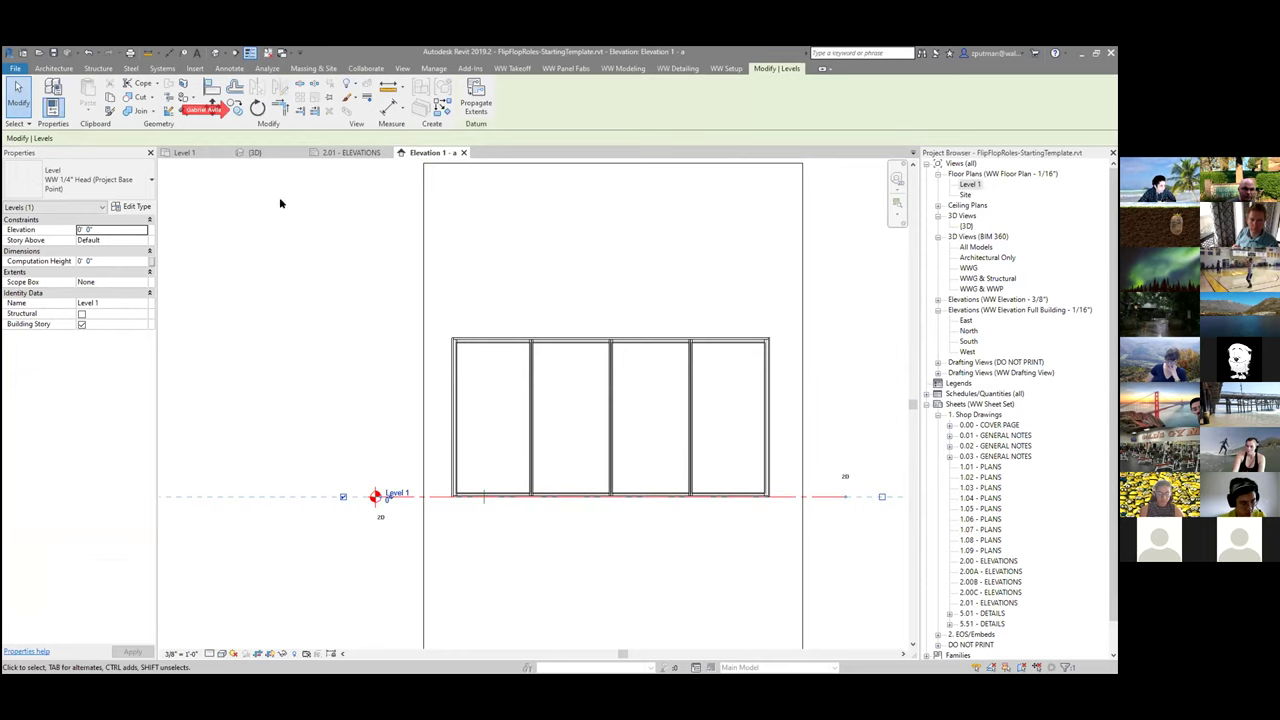
pyautogui.click(233, 107)
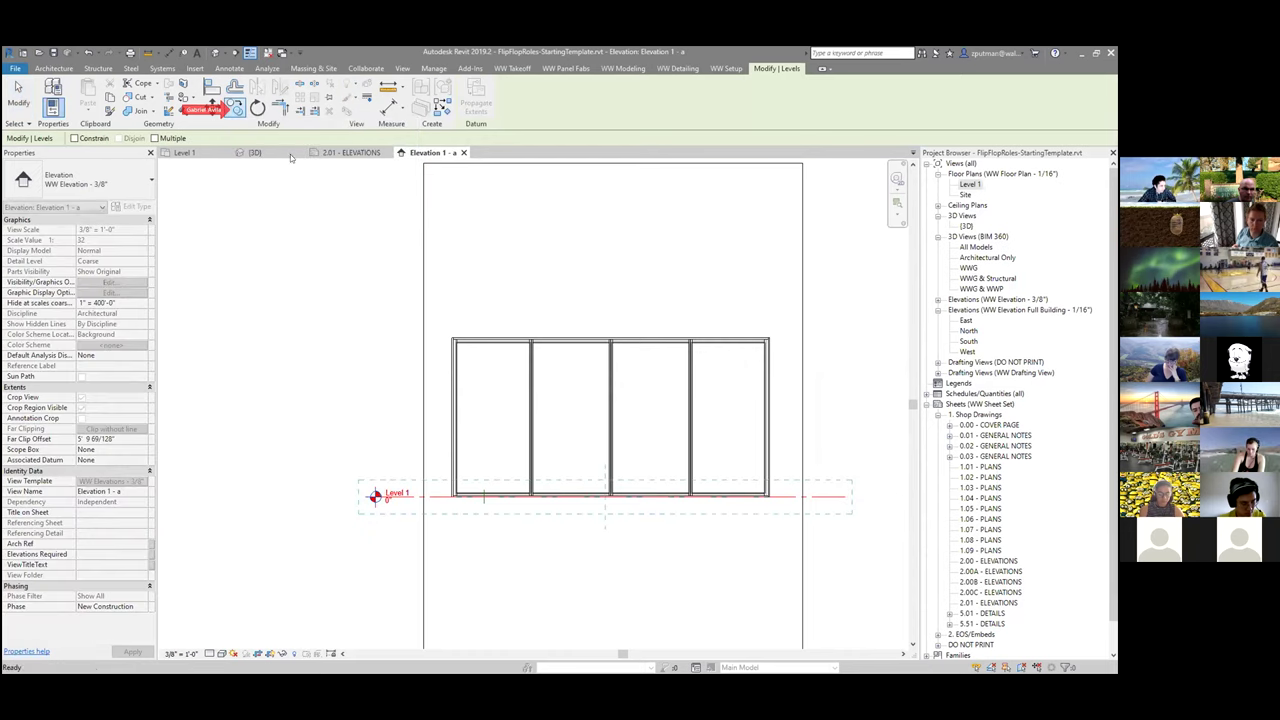
# Step: Place a copy of Level 1 15 feet above it
pyautogui.click(441, 496)
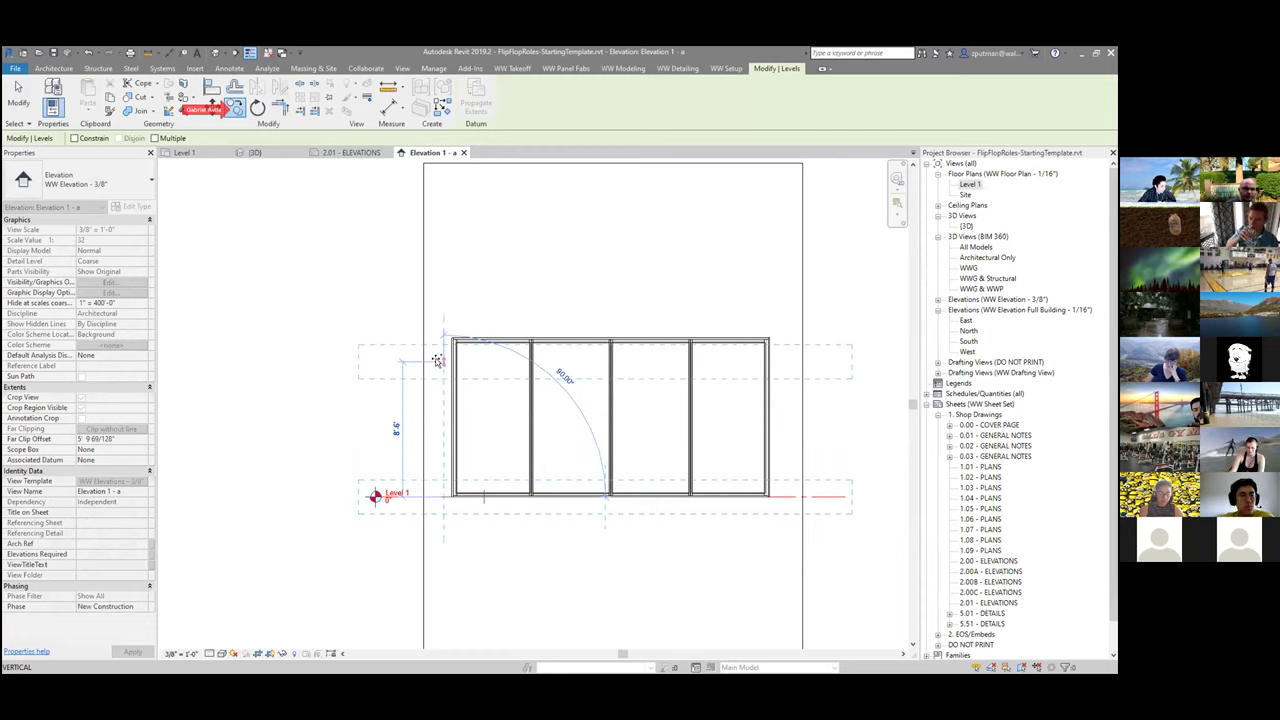
pyautogui.write('15')
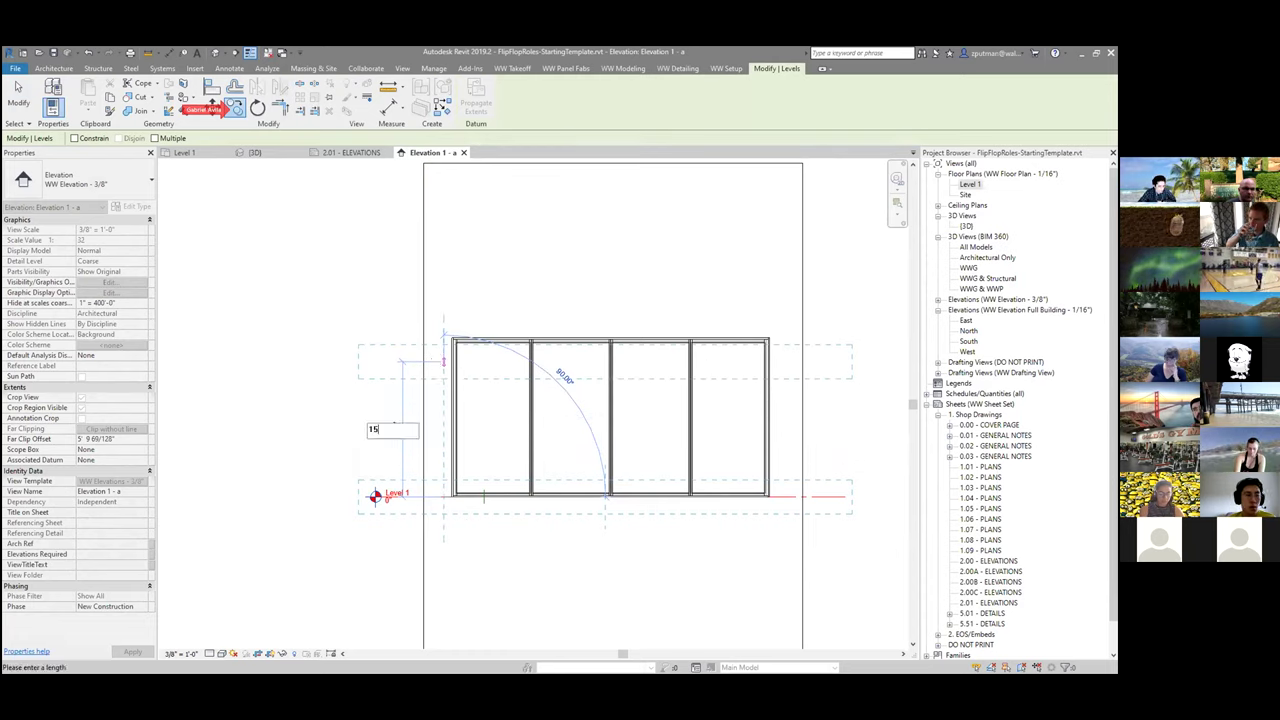
pyautogui.press('Return')
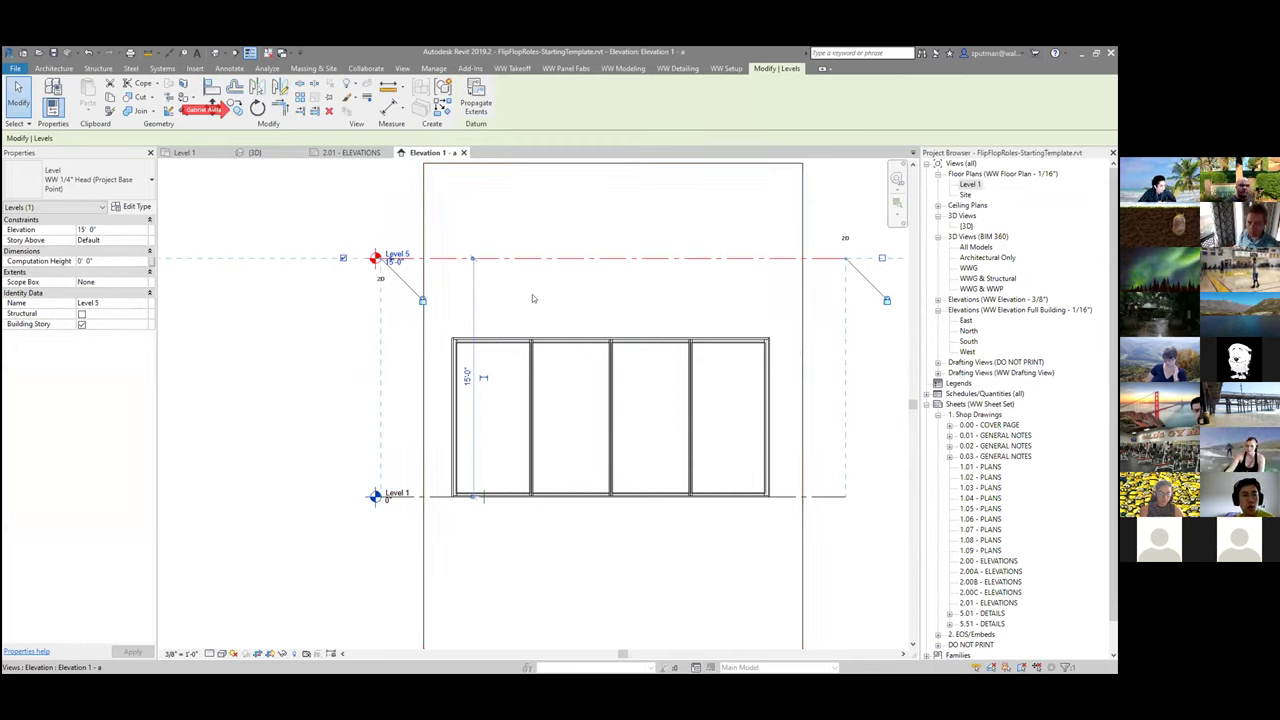
# Step: Rename the new level to Level 2
pyautogui.click(397, 254)
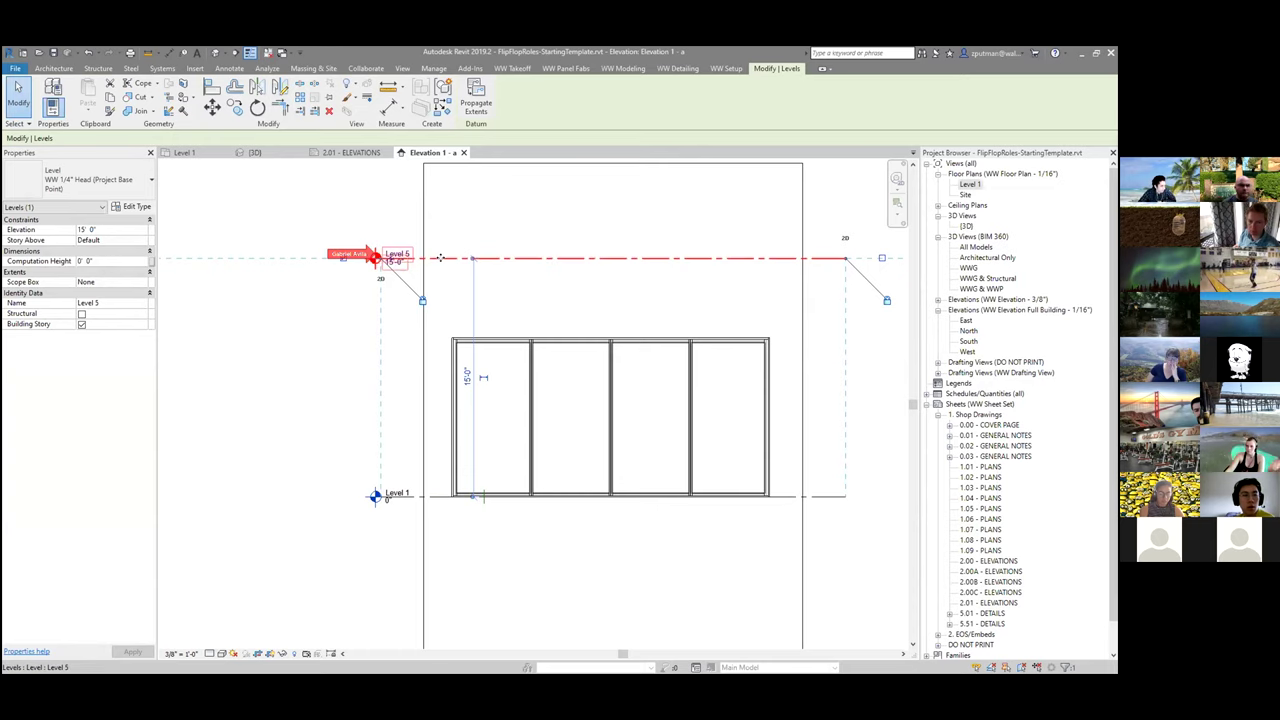
pyautogui.click(404, 254)
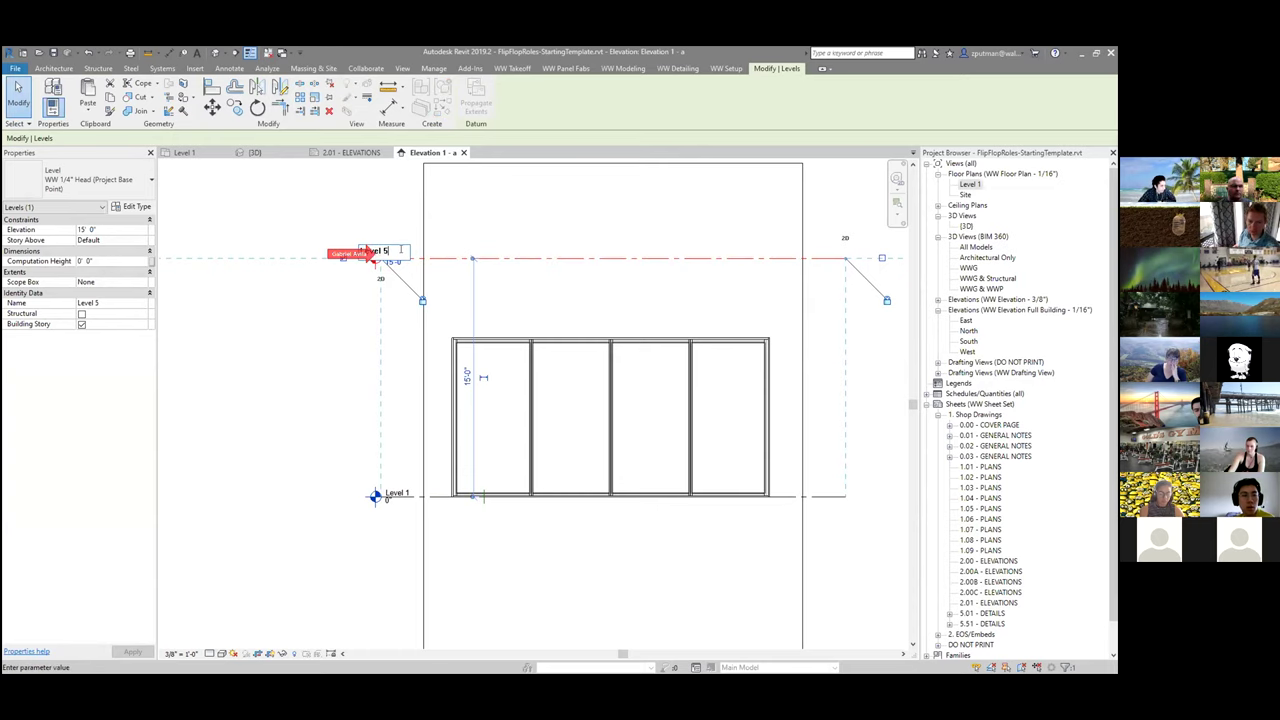
pyautogui.press('BackSpace')
pyautogui.write('2')
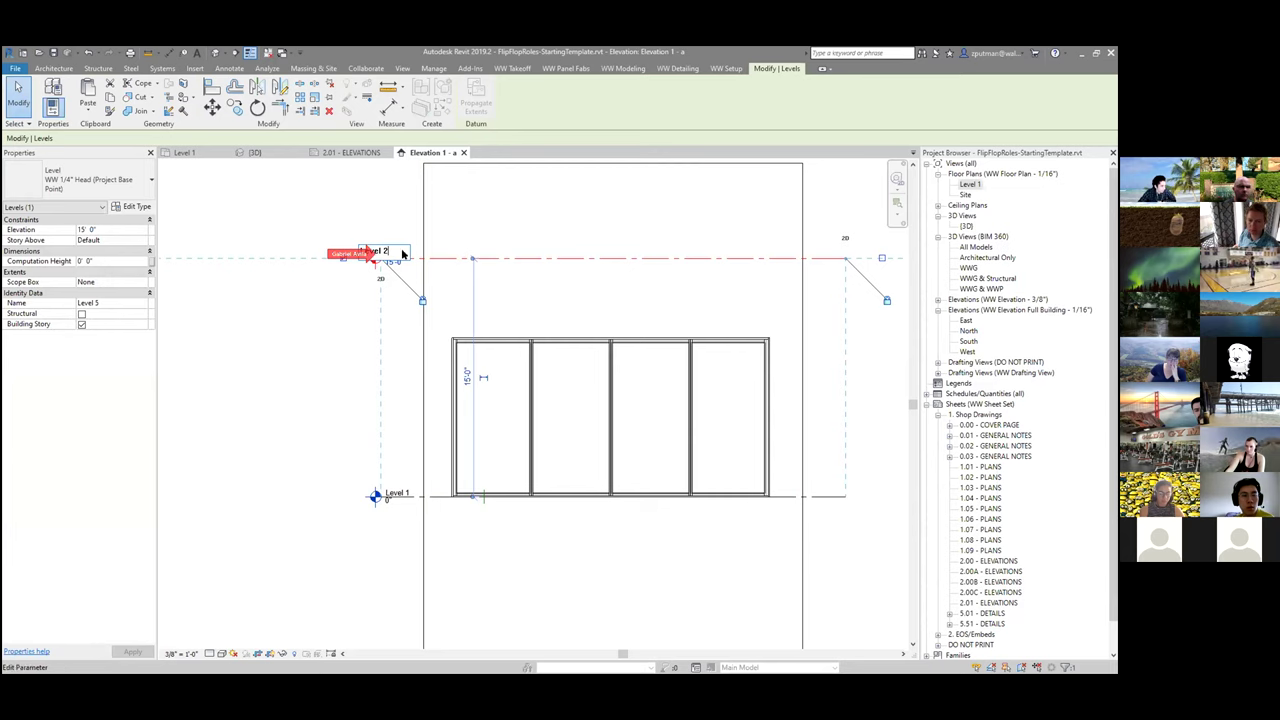
pyautogui.press('Return')
pyautogui.click(306, 357)
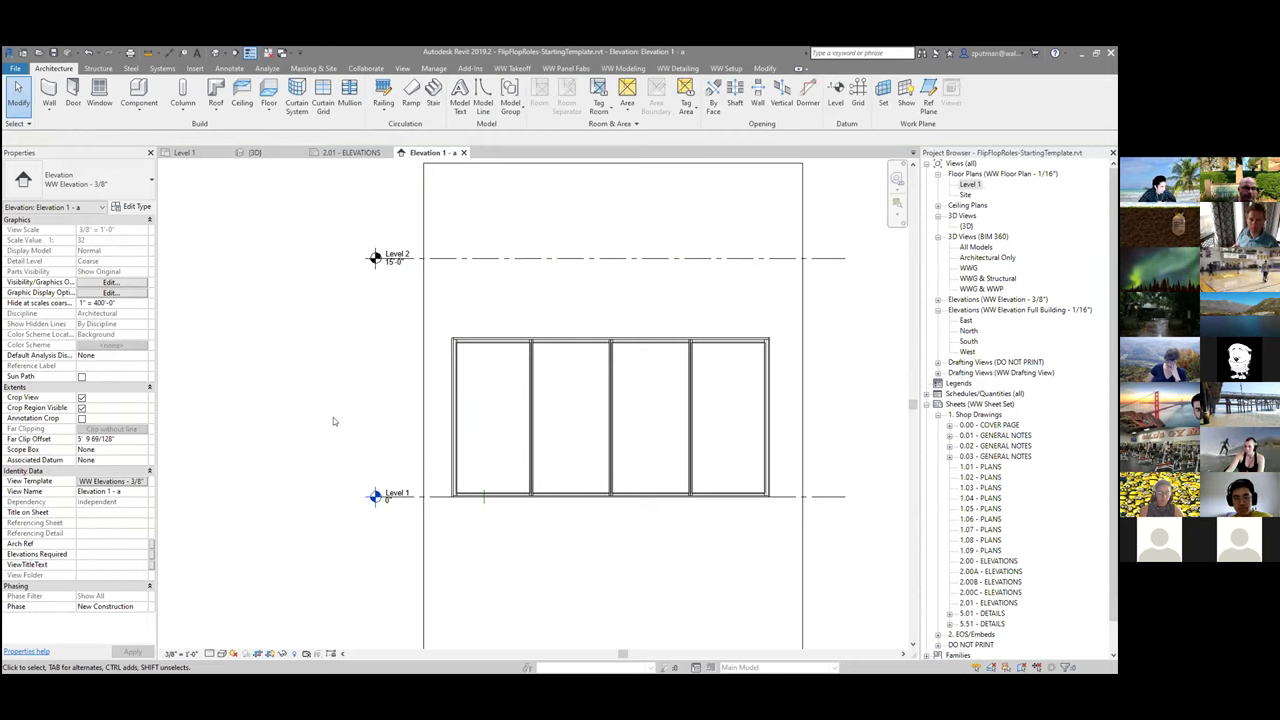
pyautogui.click(620, 68)
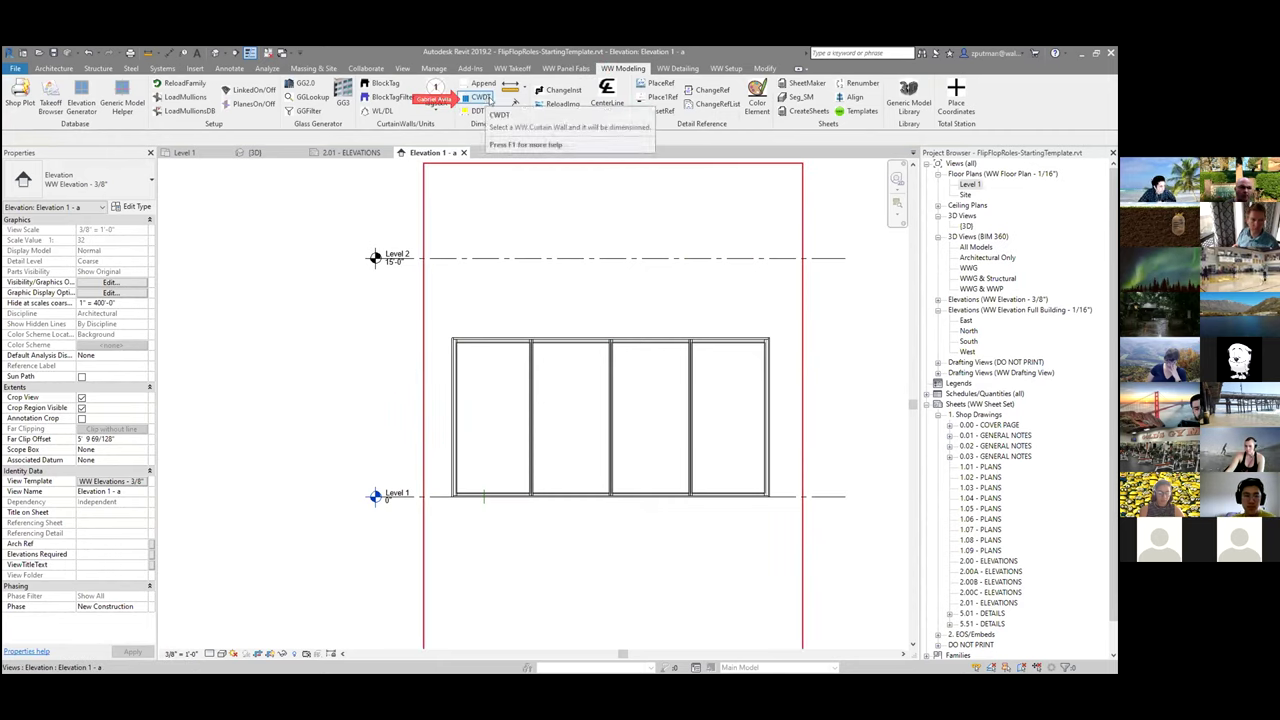
# Step: Auto-dimension the WW Unitized R0 wall: 5'-0" panels, 20'-0" overall, 10'-0" DP-DP height
pyautogui.click(482, 98)
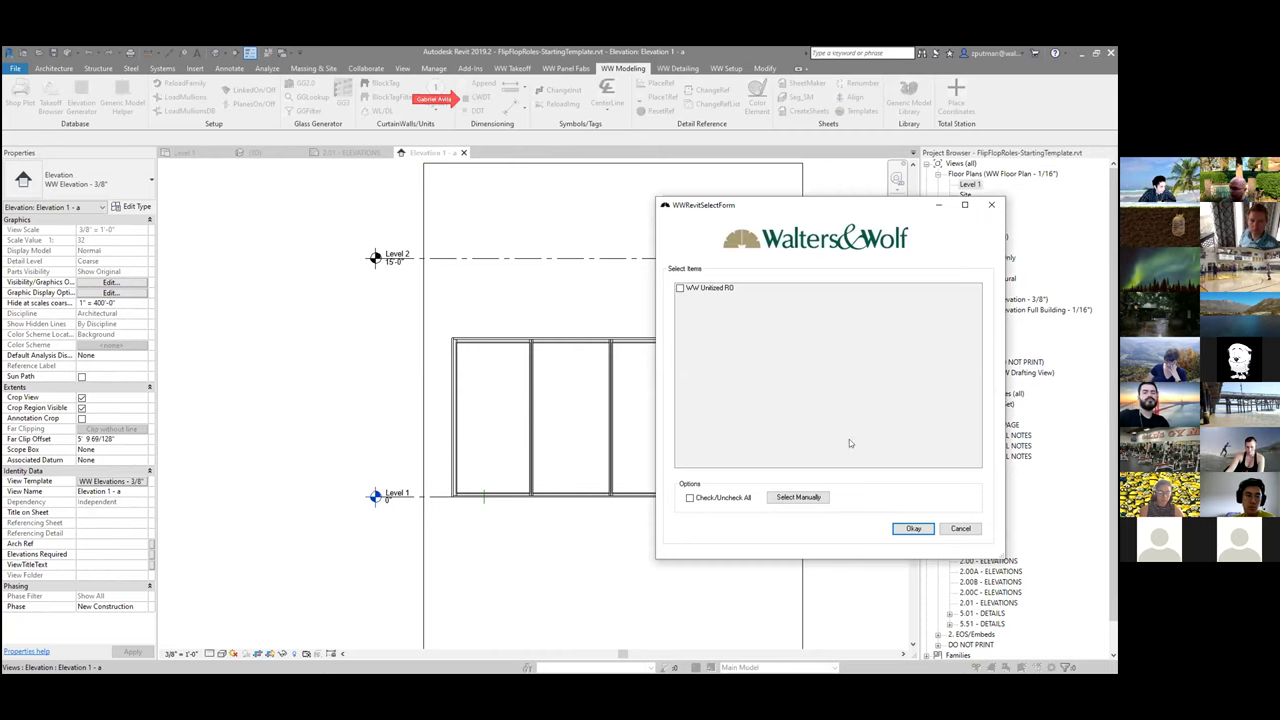
pyautogui.click(680, 288)
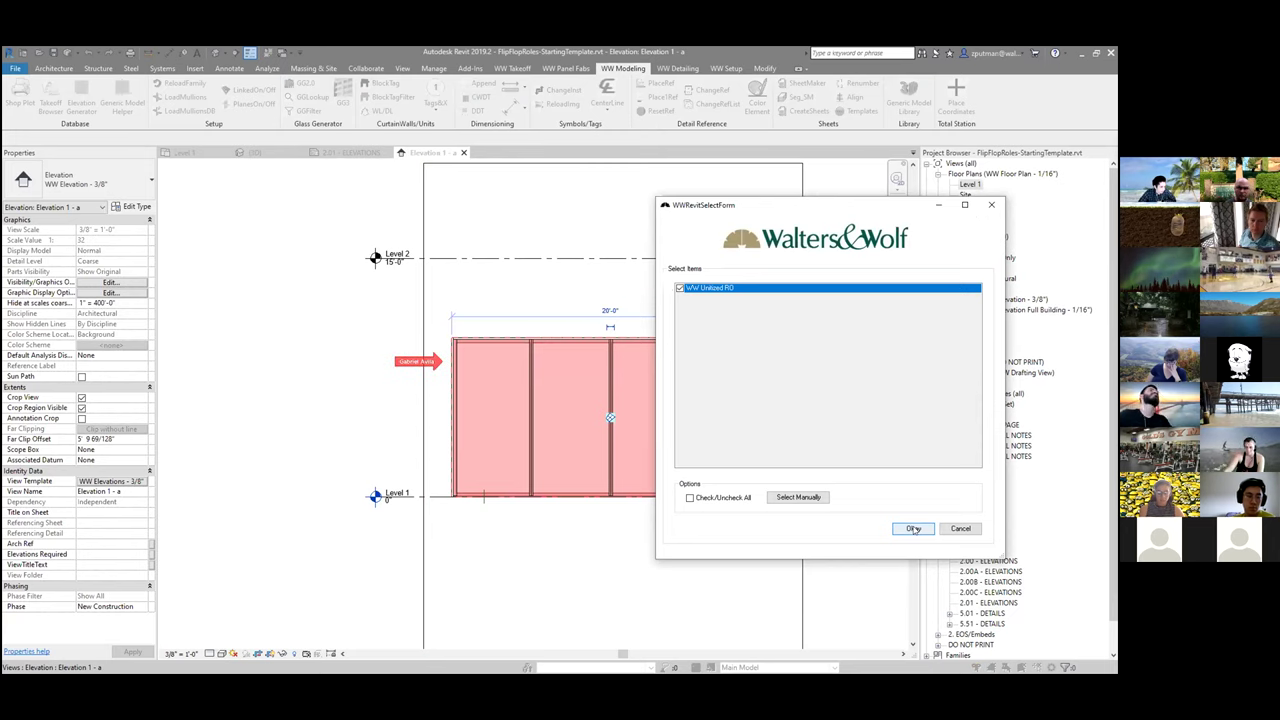
pyautogui.click(913, 529)
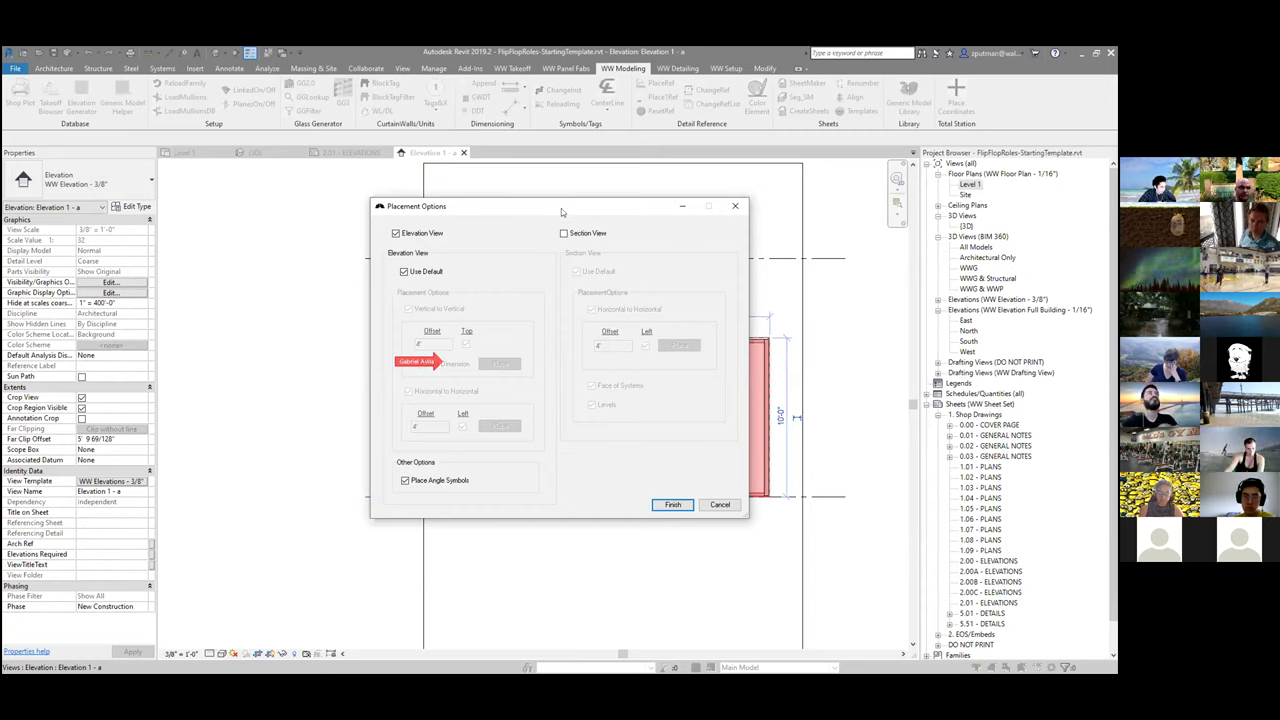
pyautogui.moveTo(561, 208); pyautogui.dragTo(897, 143)
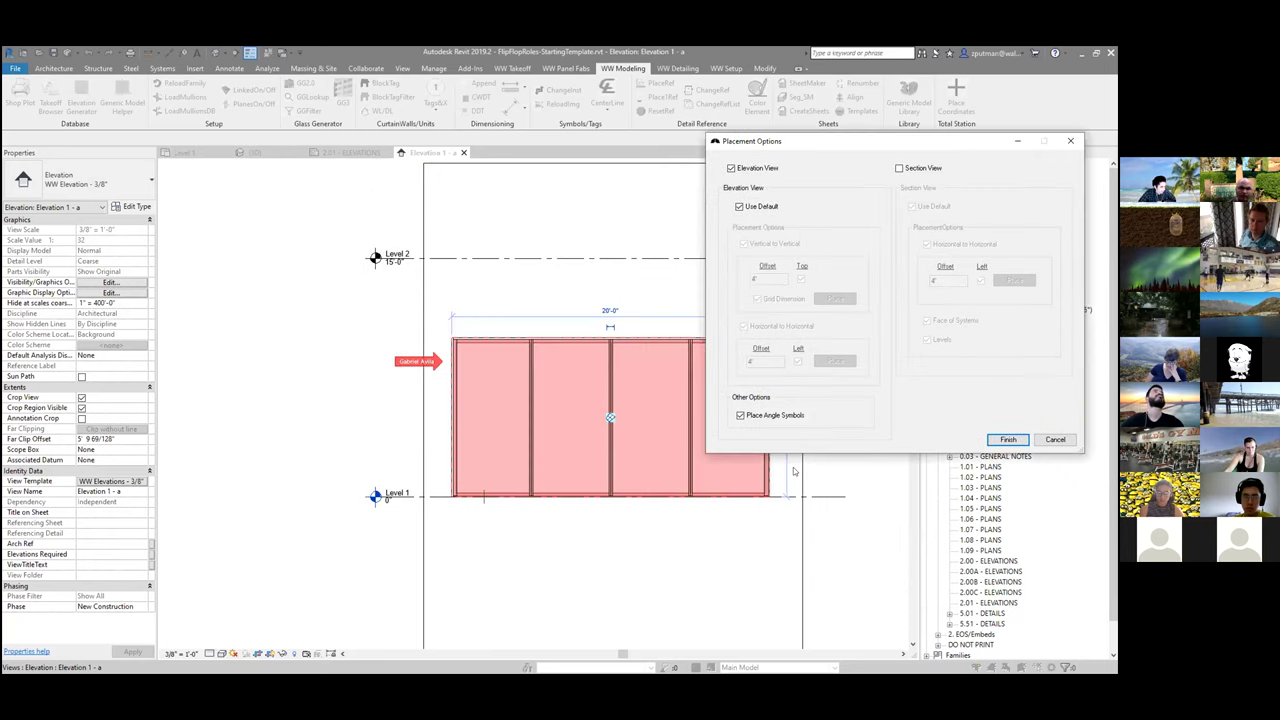
pyautogui.click(996, 443)
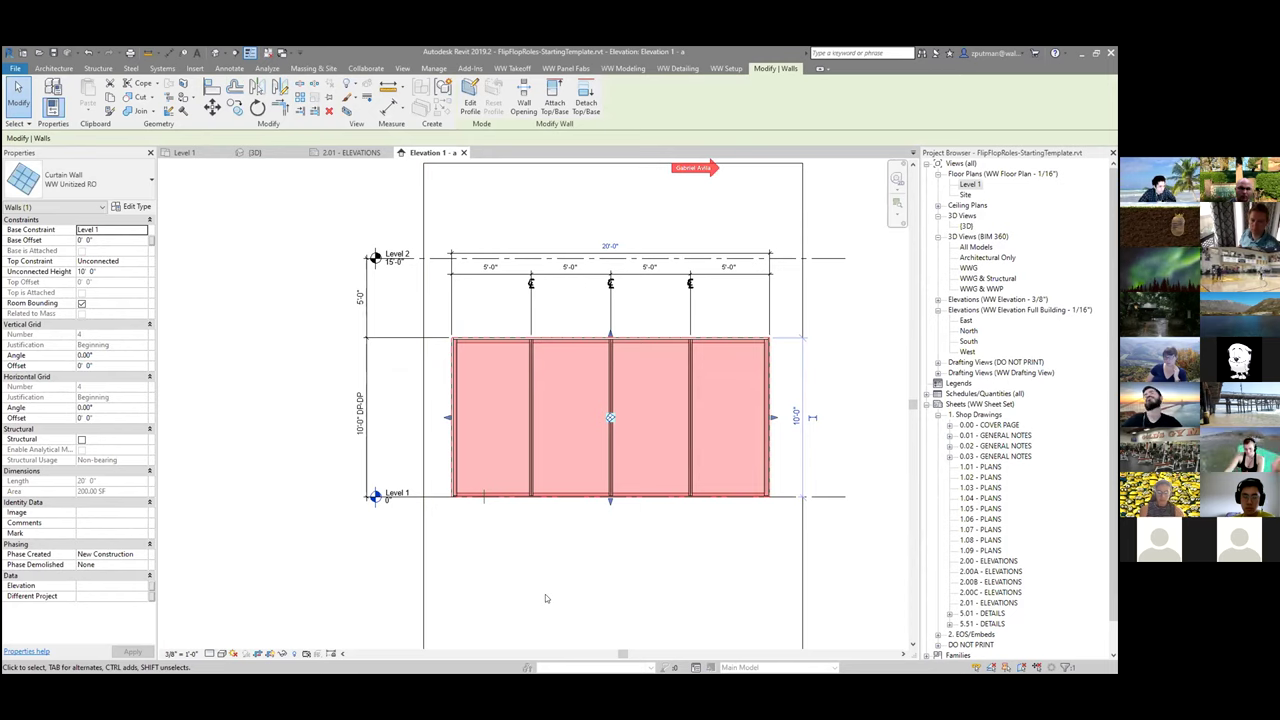
# Step: Move the Level 1 head further left, clear of the dimensions
pyautogui.click(513, 584)
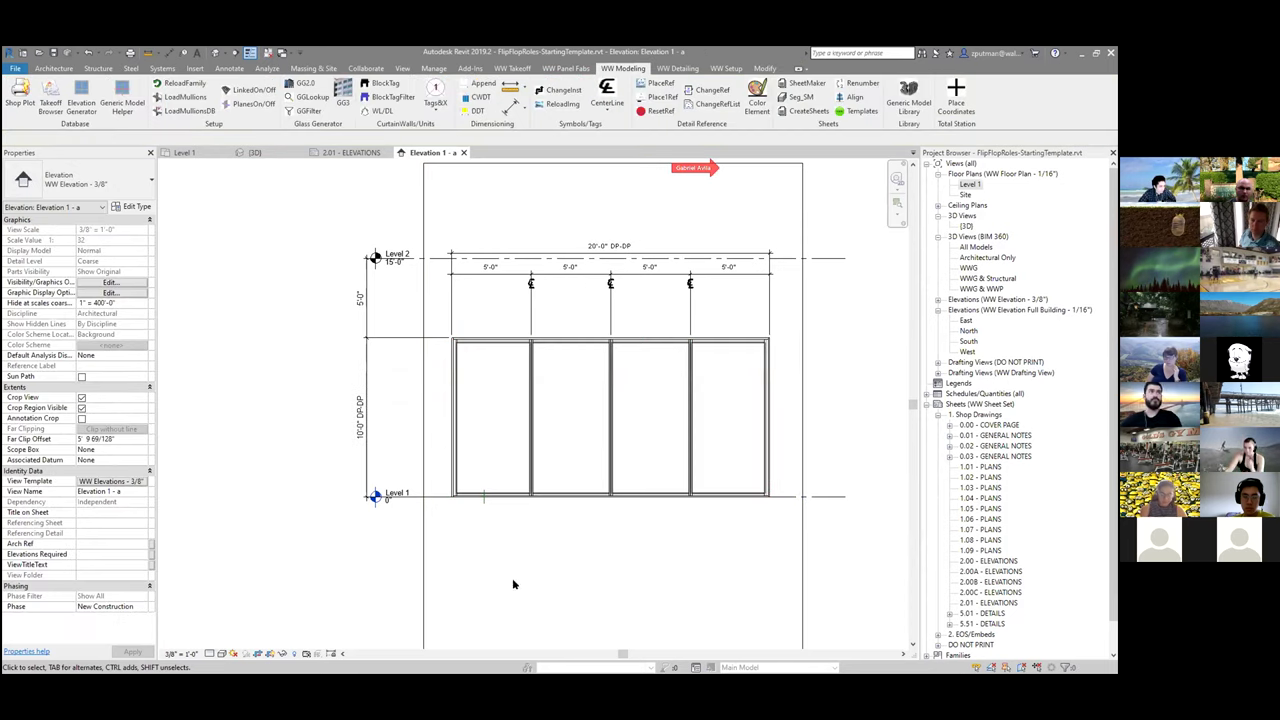
pyautogui.click(398, 491)
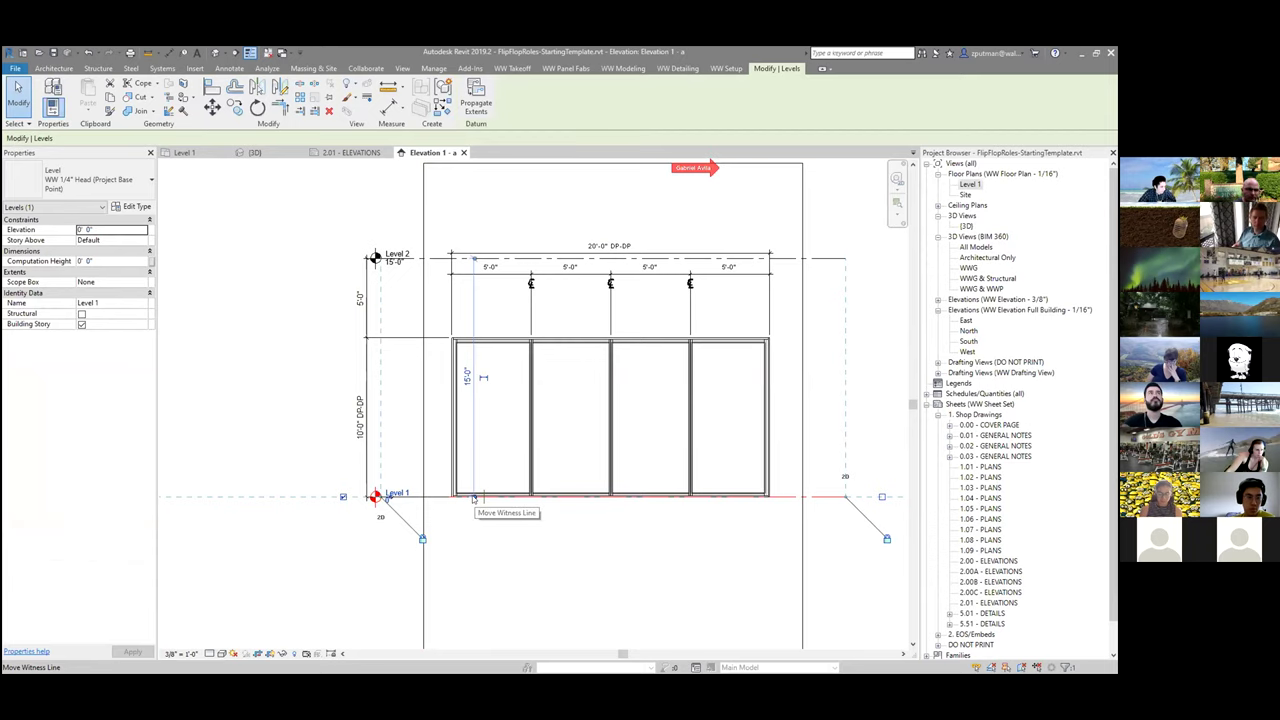
pyautogui.scroll(3, 388, 505)
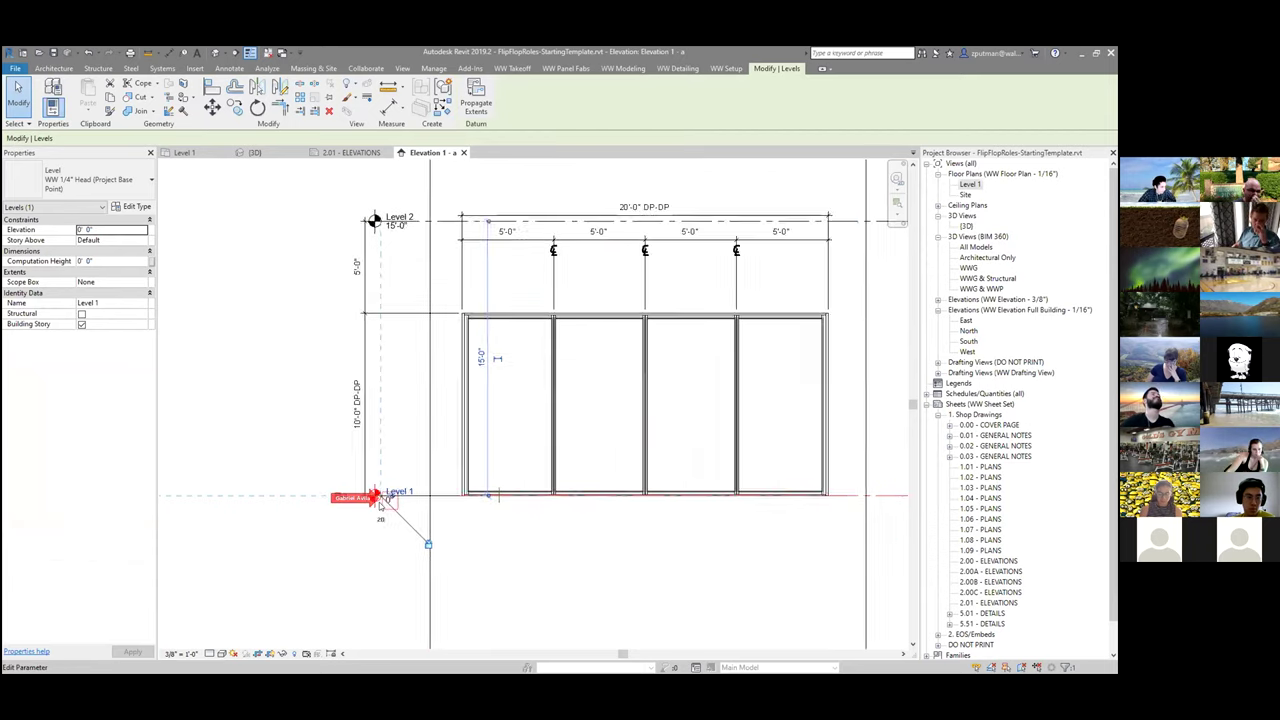
pyautogui.scroll(1, 383, 504)
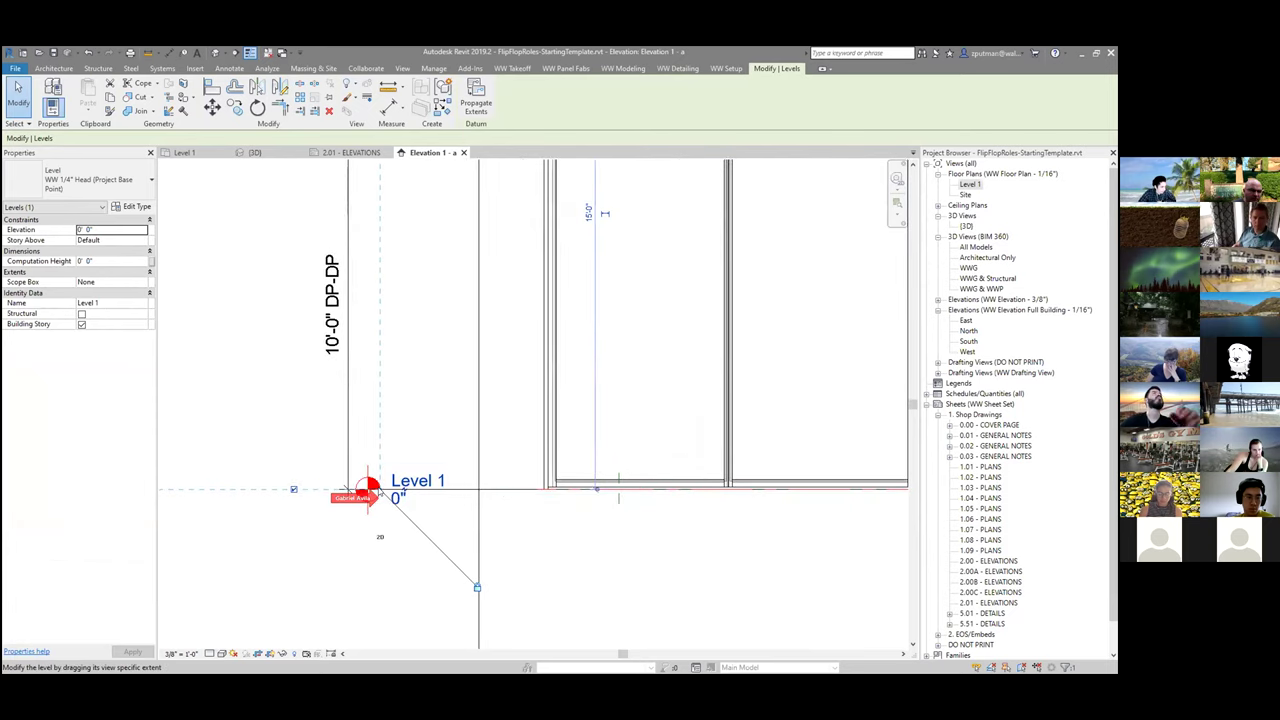
pyautogui.moveTo(363, 506); pyautogui.dragTo(255, 508)
pyautogui.scroll(-3, 358, 552)
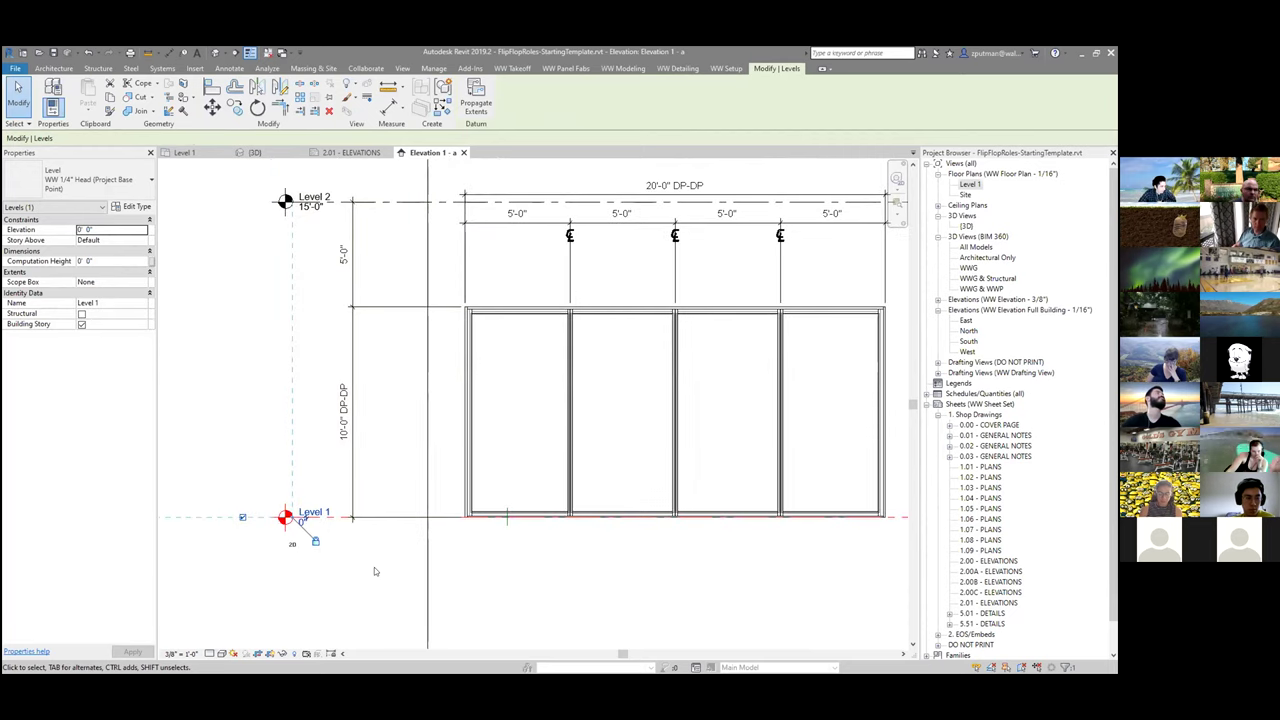
pyautogui.click(505, 620)
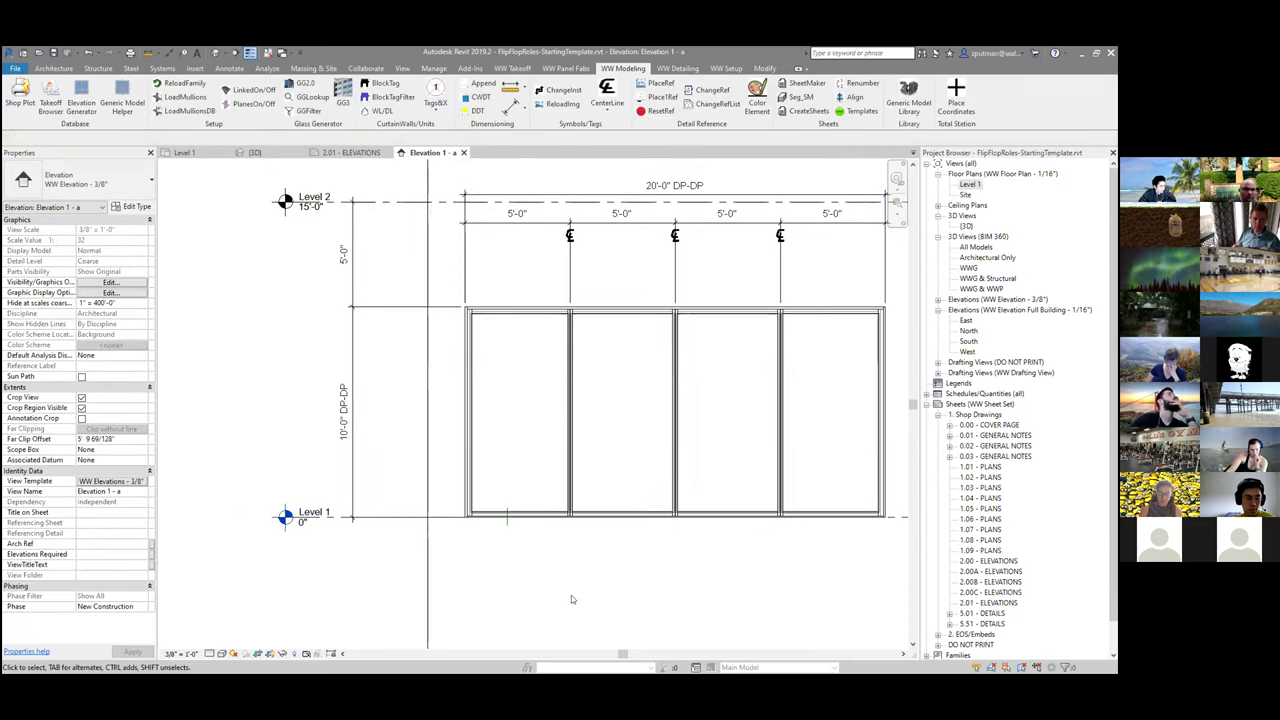
# Step: Unpin and delete the stray reference plane at the first panel's base
pyautogui.scroll(-2, 571, 596)
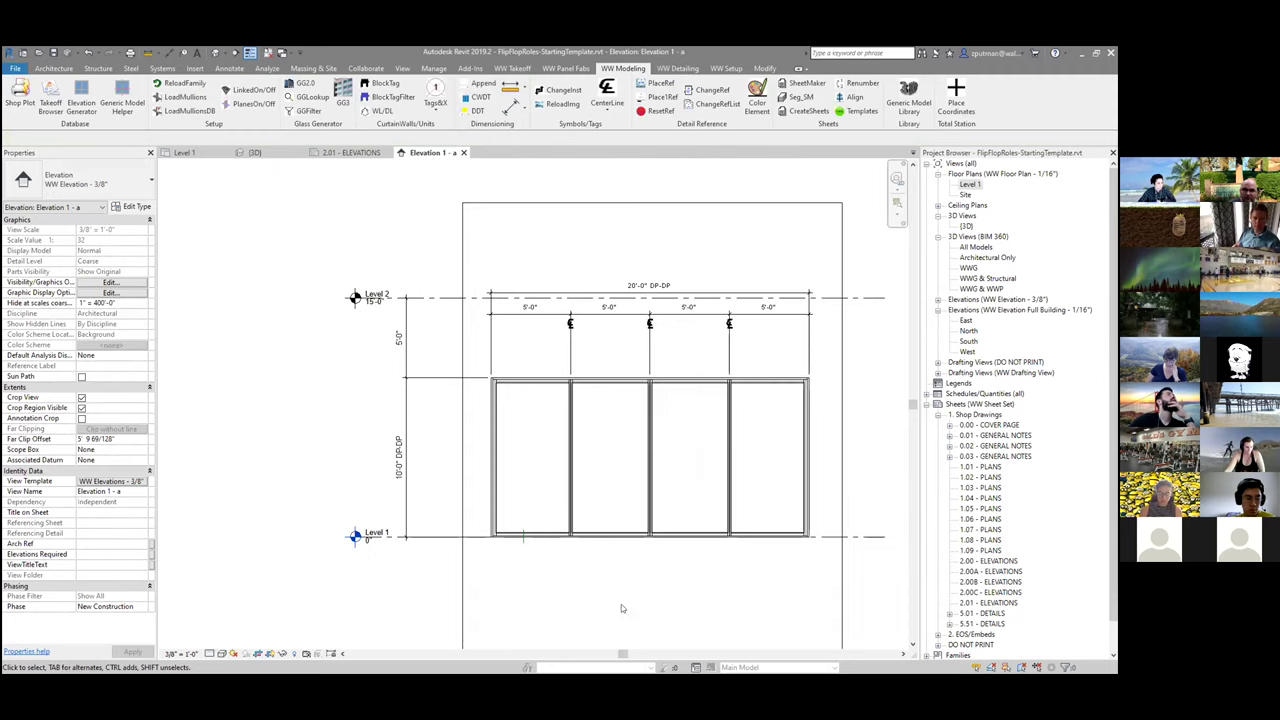
pyautogui.moveTo(686, 606); pyautogui.dragTo(659, 586, button='middle')
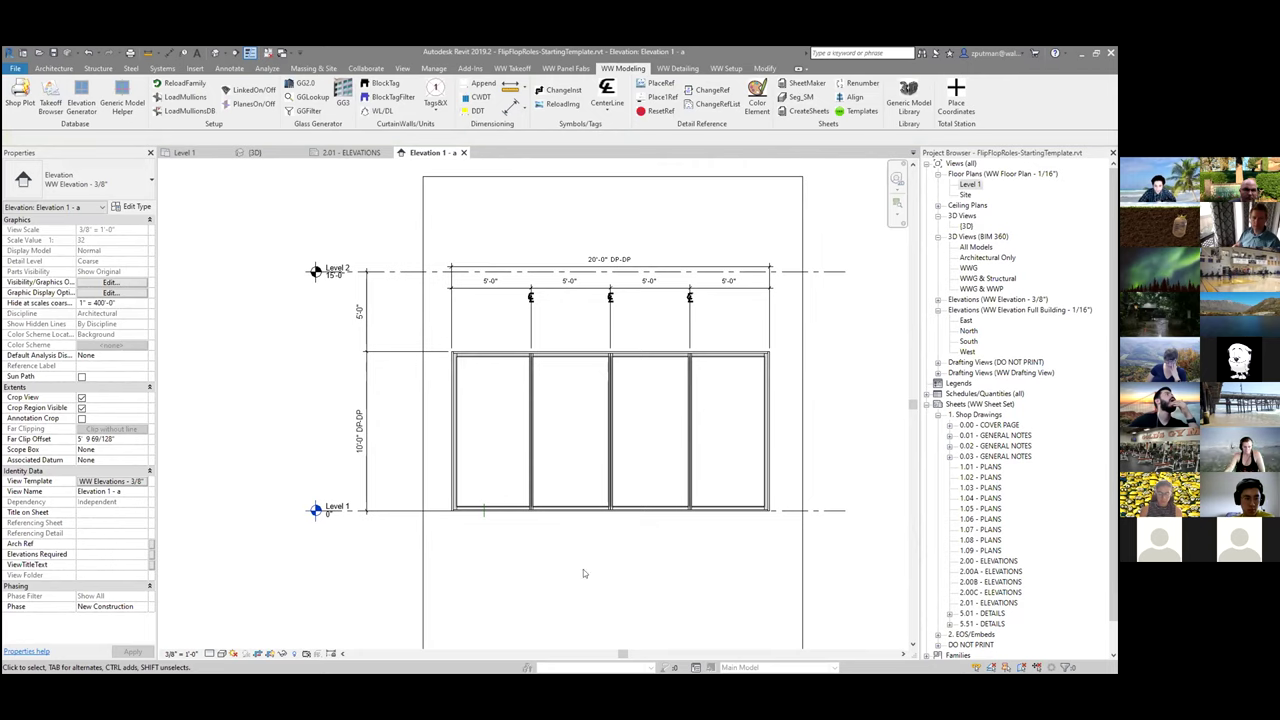
pyautogui.click(483, 516)
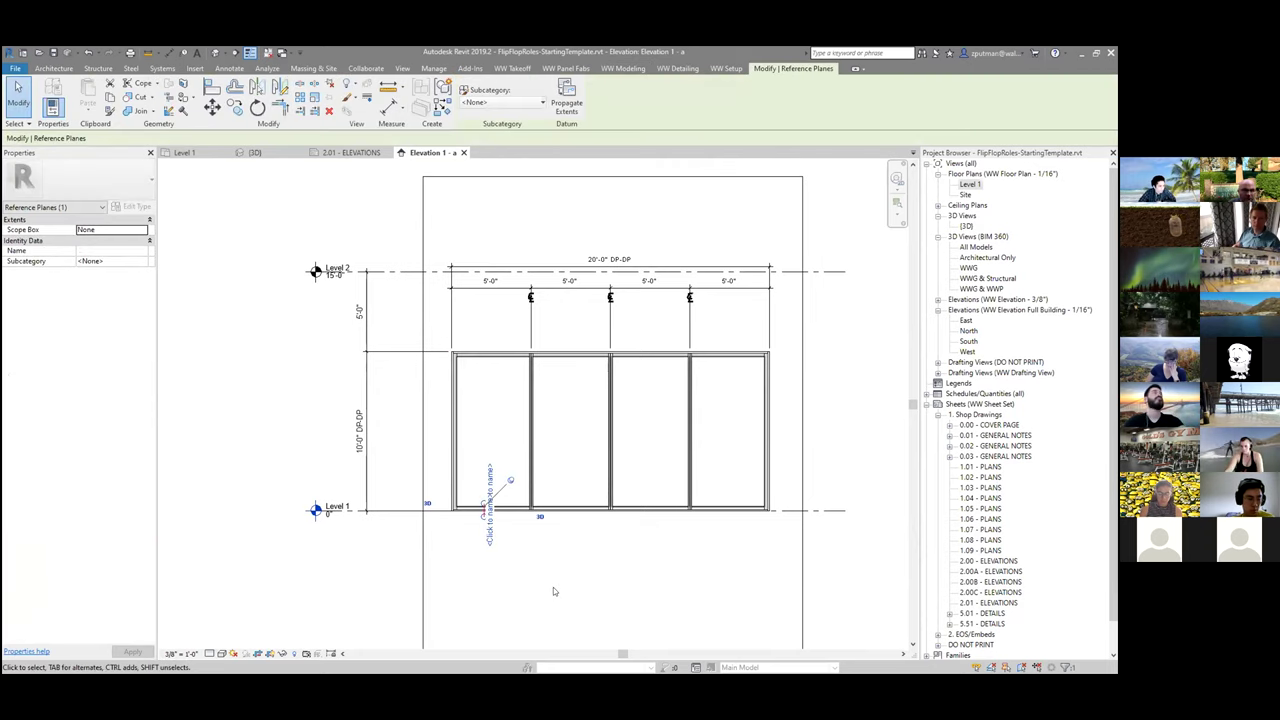
pyautogui.press('Delete')
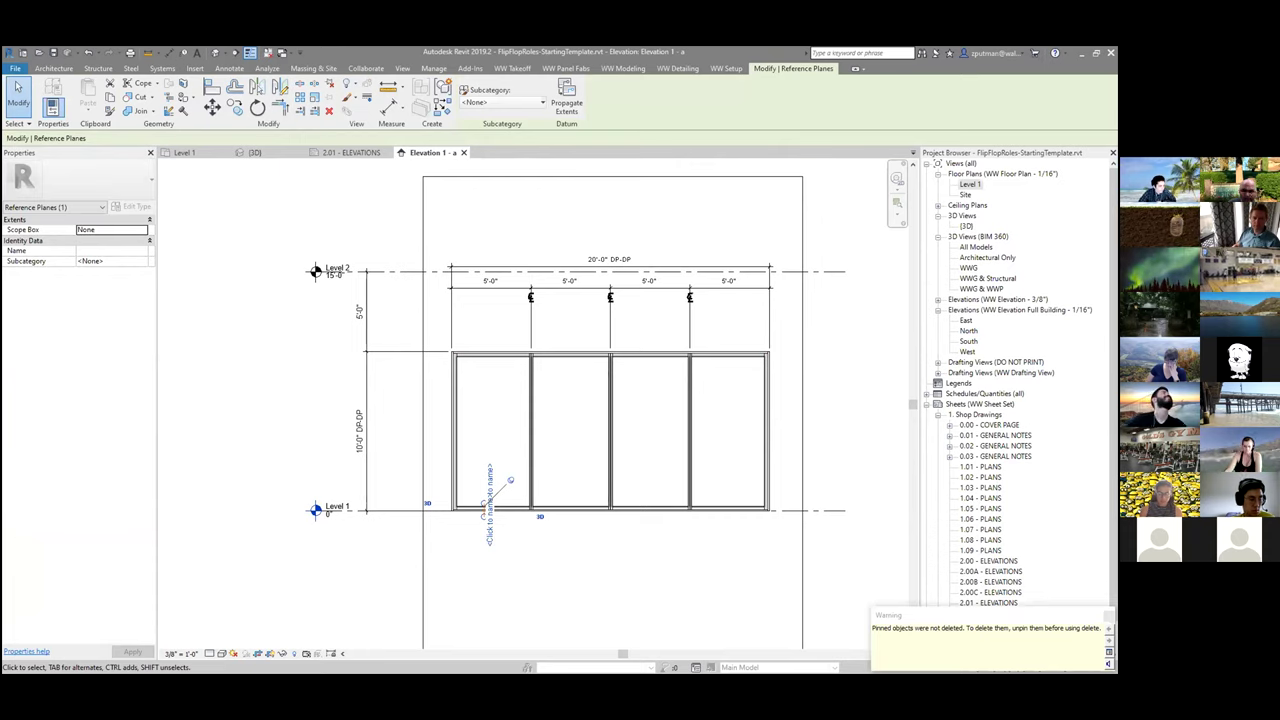
pyautogui.click(510, 481)
pyautogui.press('Delete')
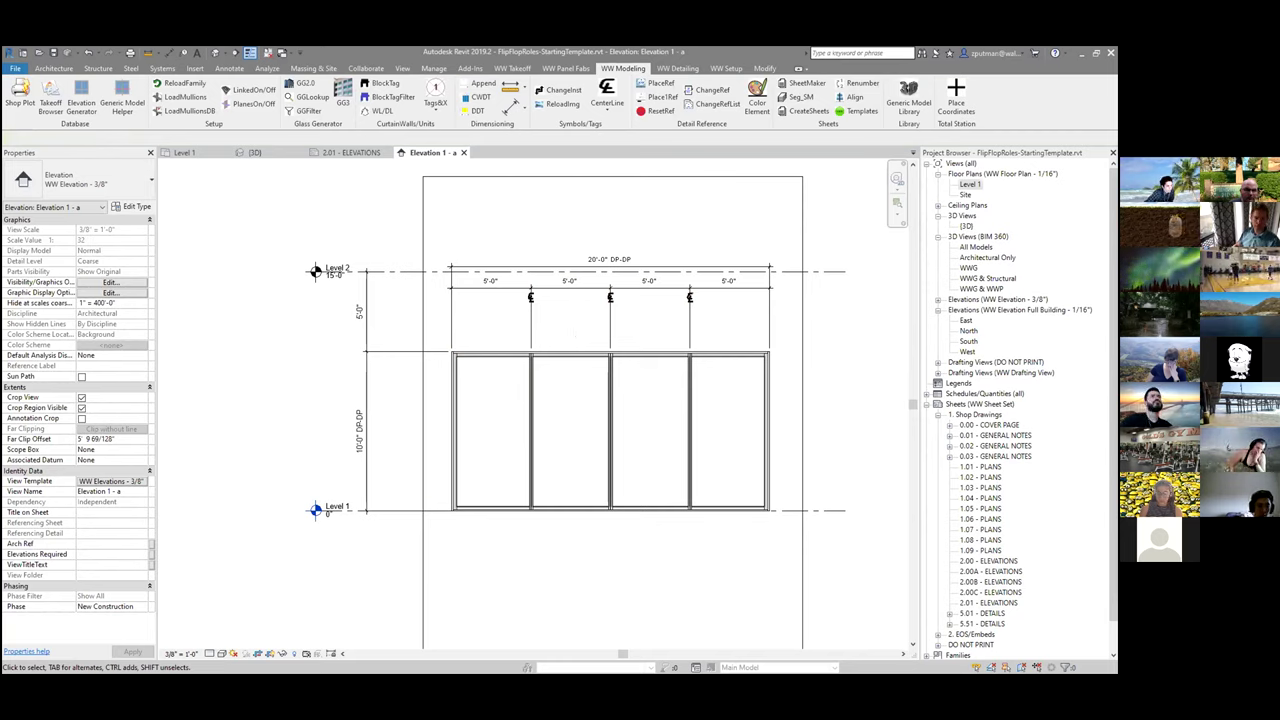
# Step: Run PlaceRef on the WW Unitized RO wall to open the Choose Reference dialog
pyautogui.click(672, 87)
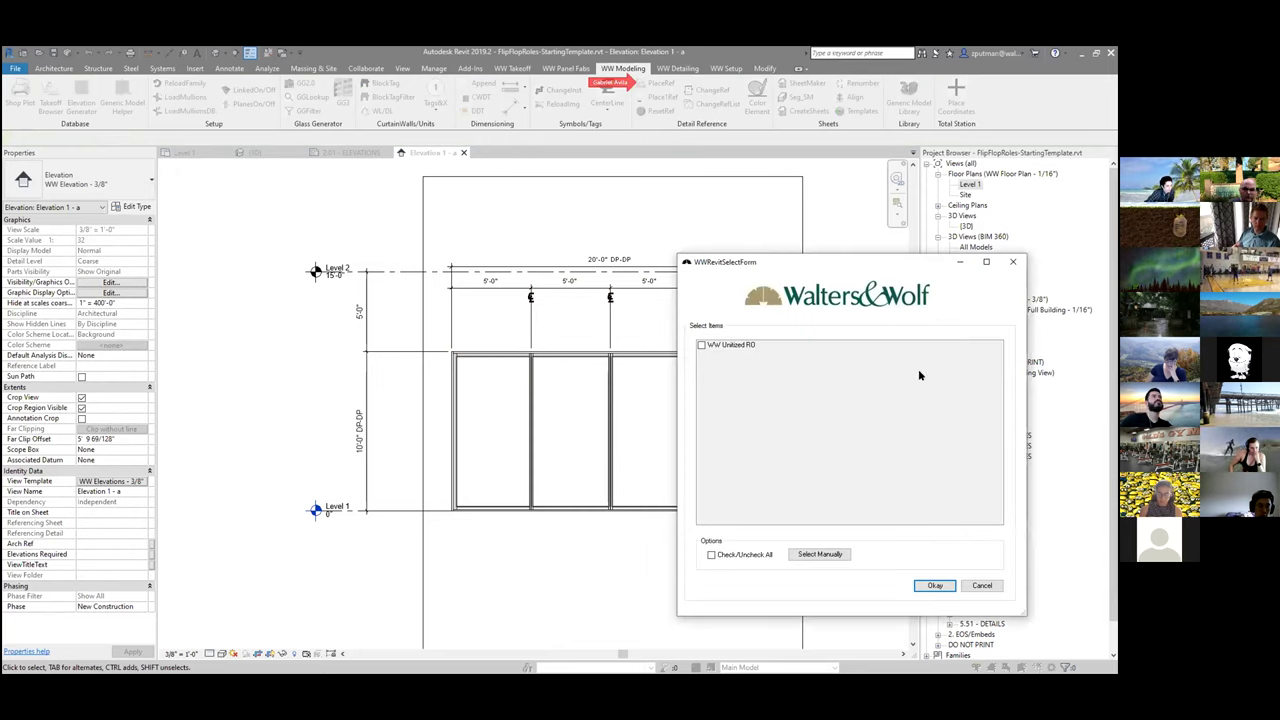
pyautogui.click(702, 345)
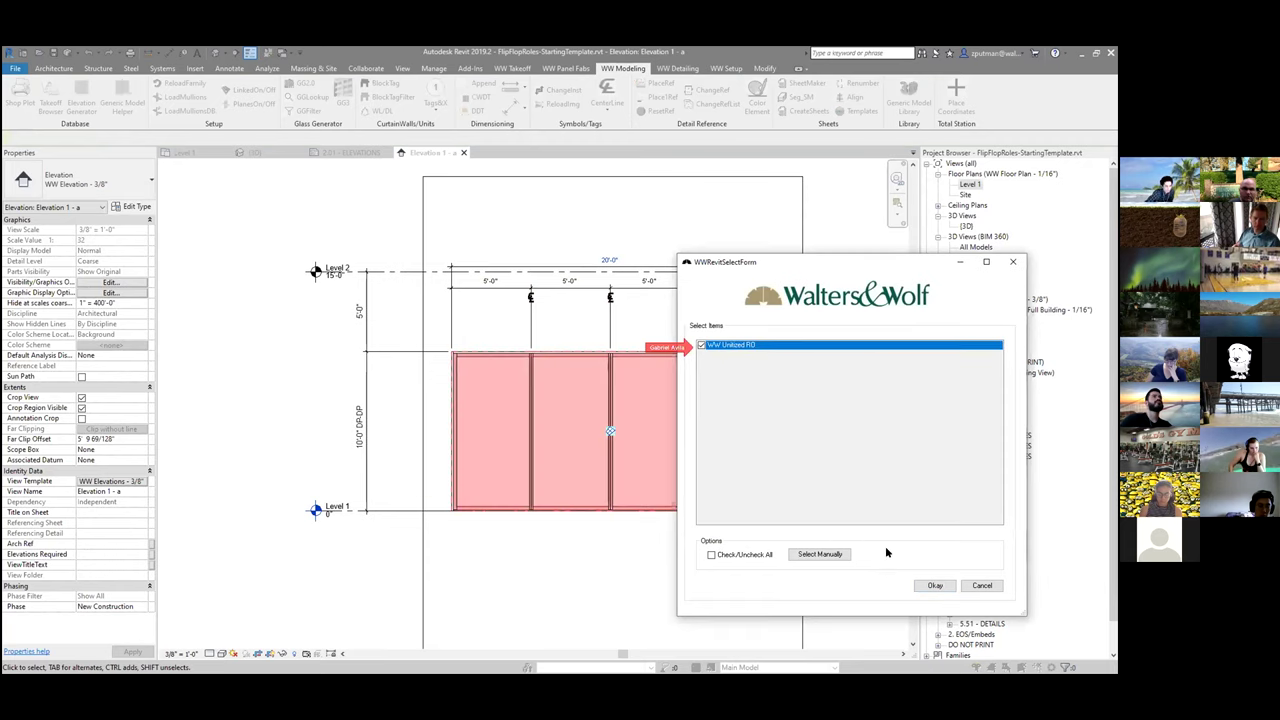
pyautogui.click(934, 586)
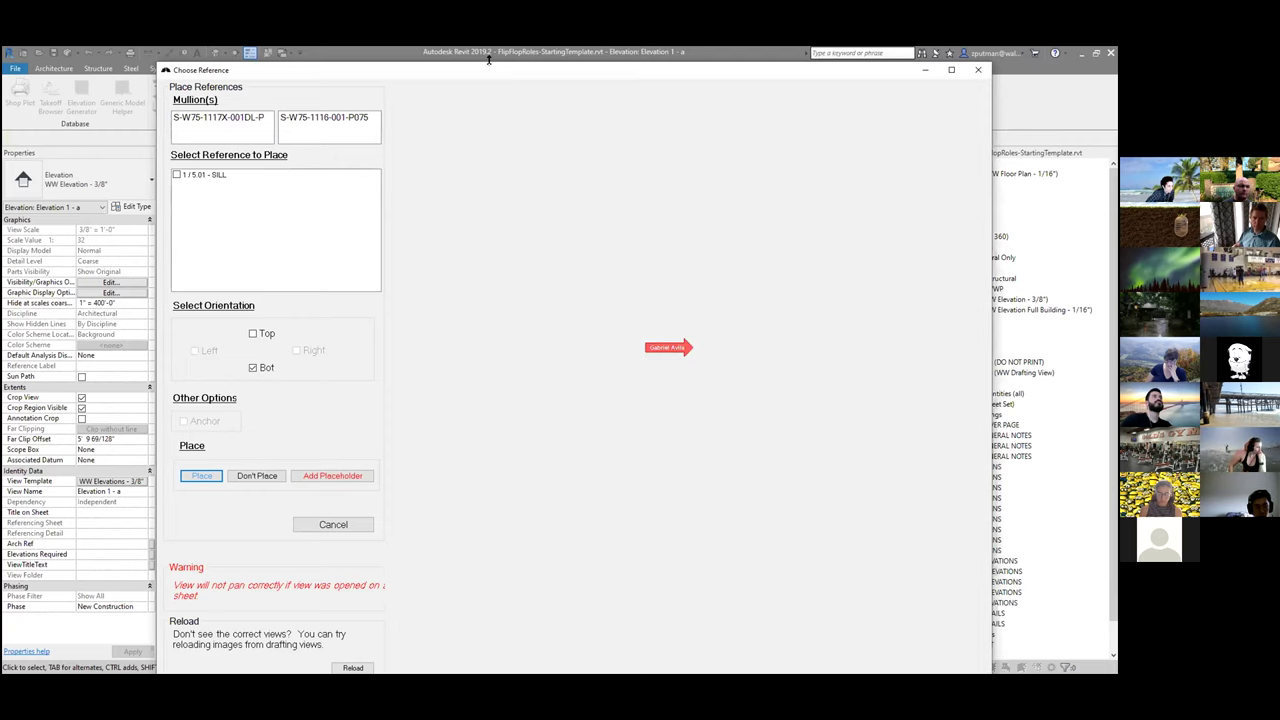
pyautogui.moveTo(489, 59); pyautogui.dragTo(463, 88)
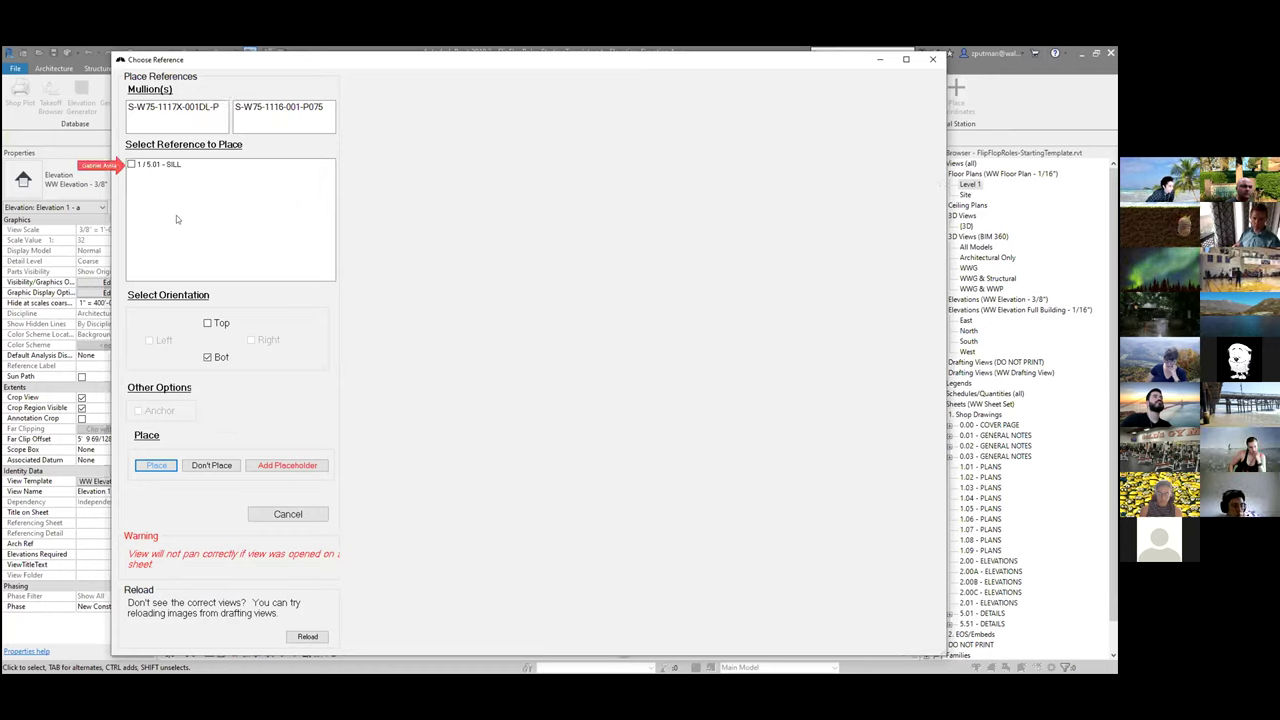
# Step: Place the 1/5.01 SILL and 2/5.01 HEAD detail references on the mullions
pyautogui.click(130, 165)
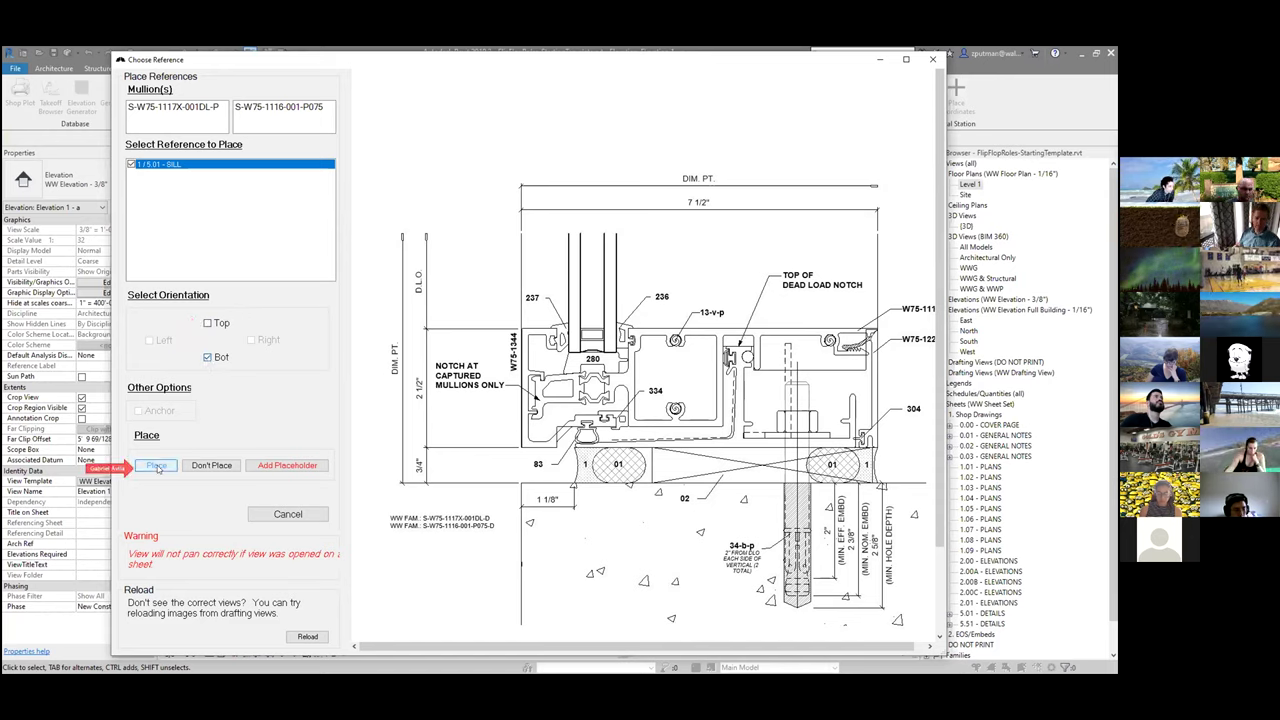
pyautogui.click(157, 466)
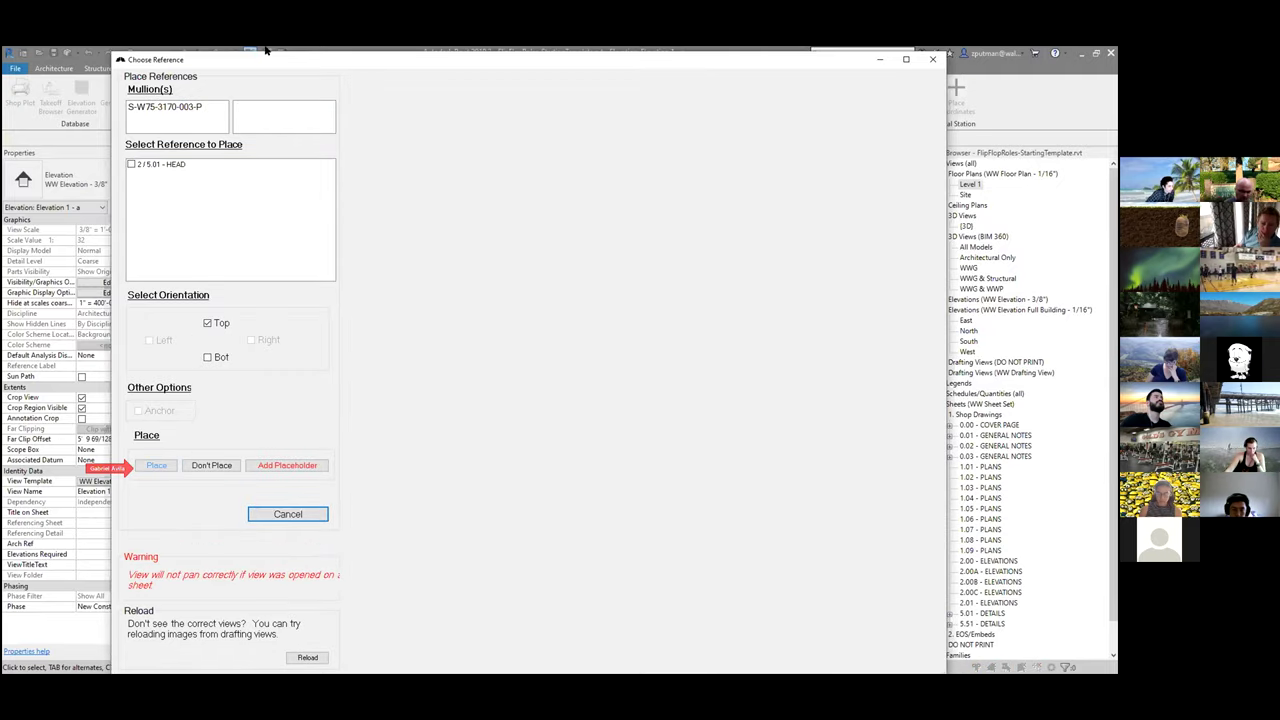
pyautogui.moveTo(231, 62); pyautogui.dragTo(358, 98)
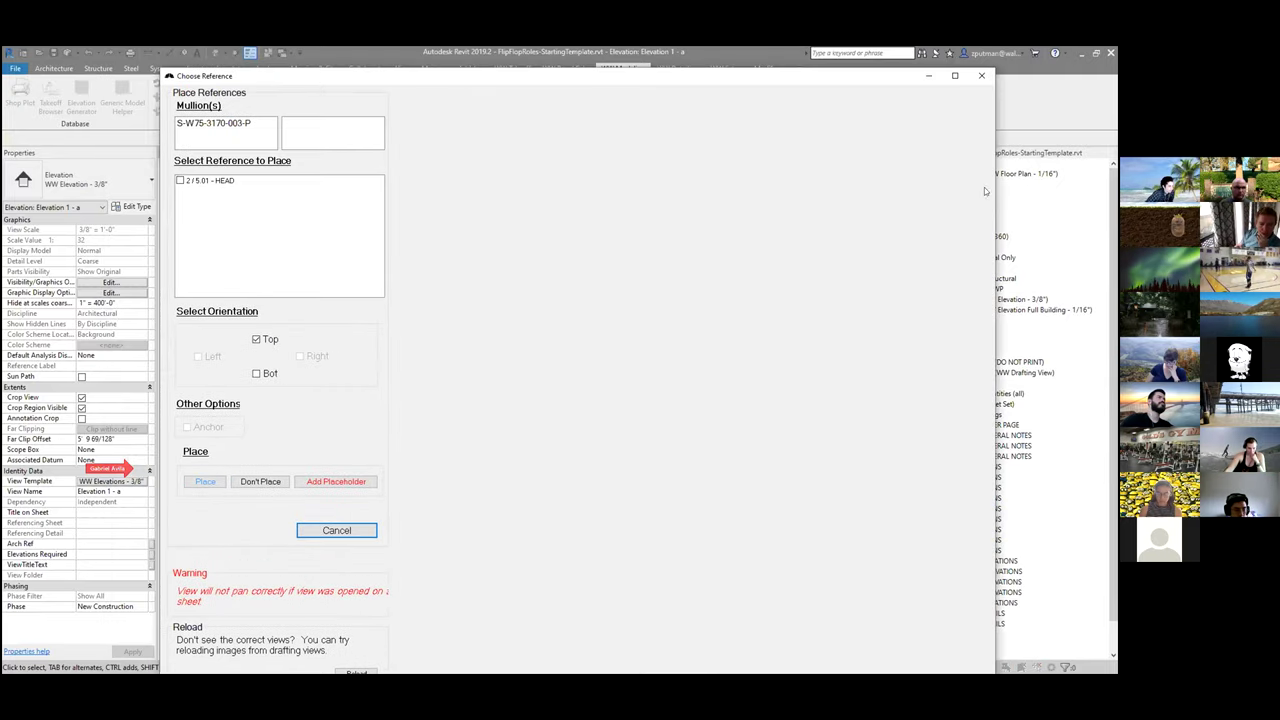
pyautogui.press('Escape')
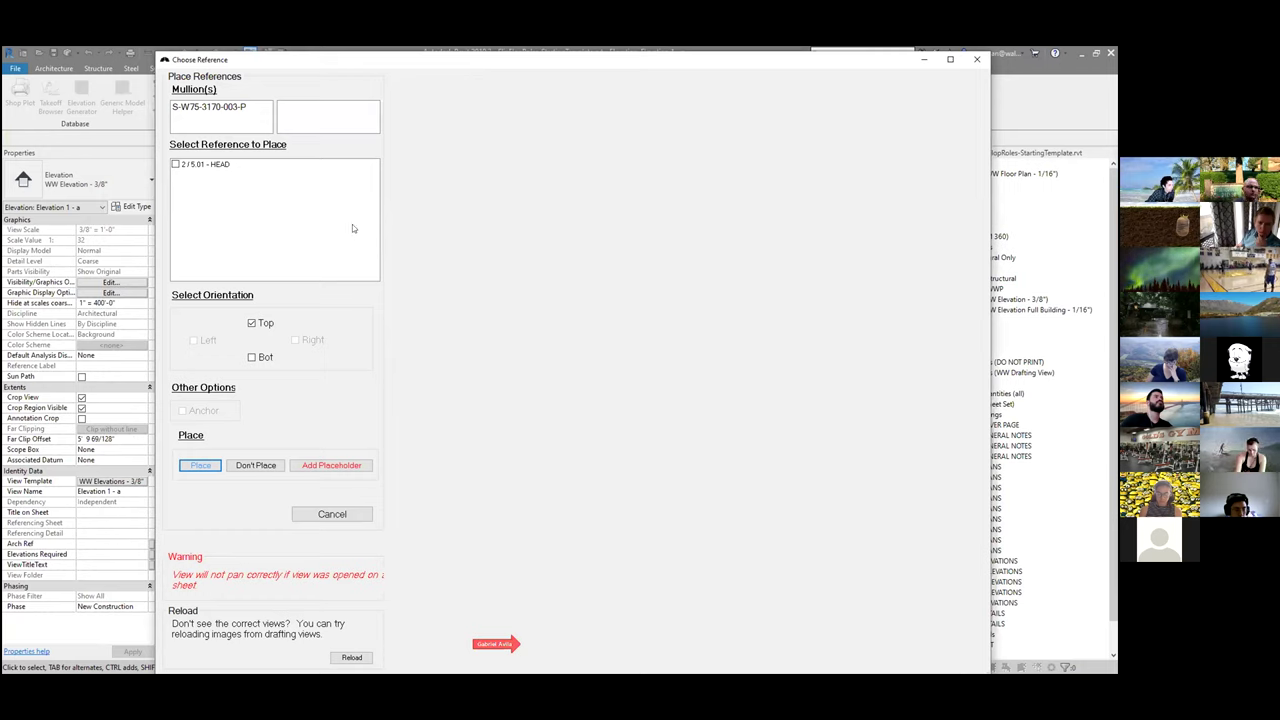
pyautogui.click(176, 166)
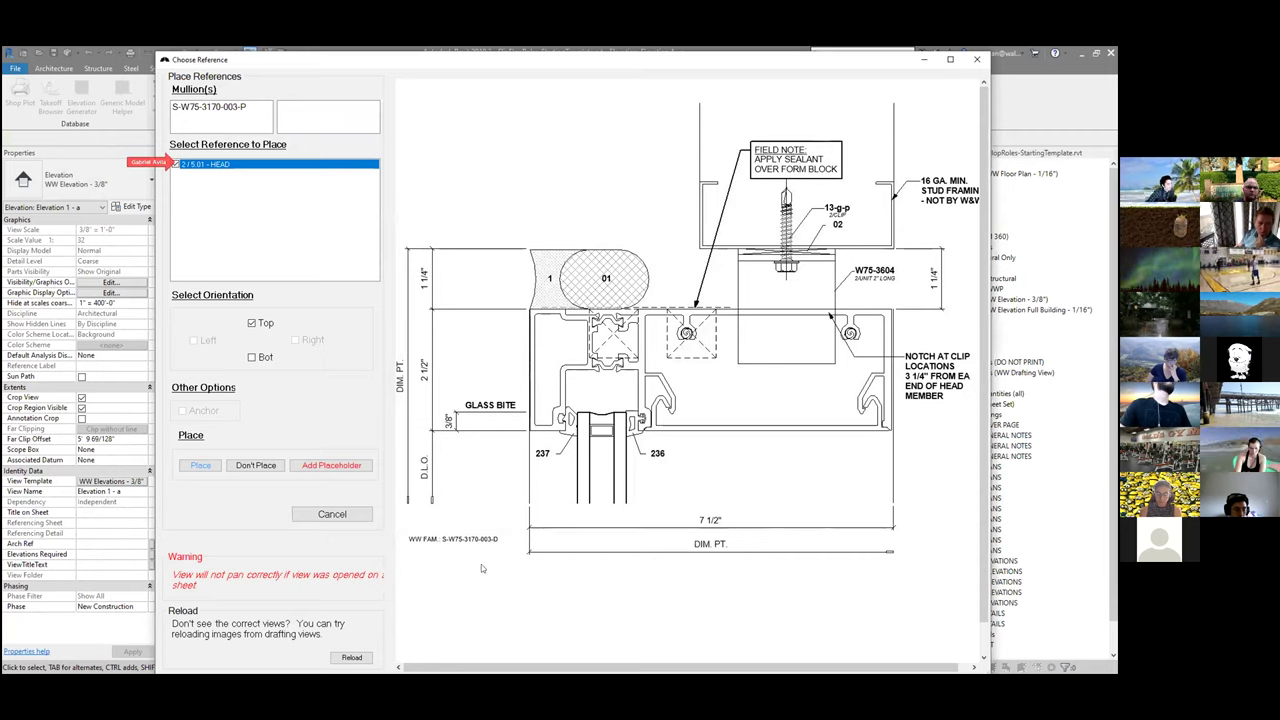
pyautogui.click(228, 167)
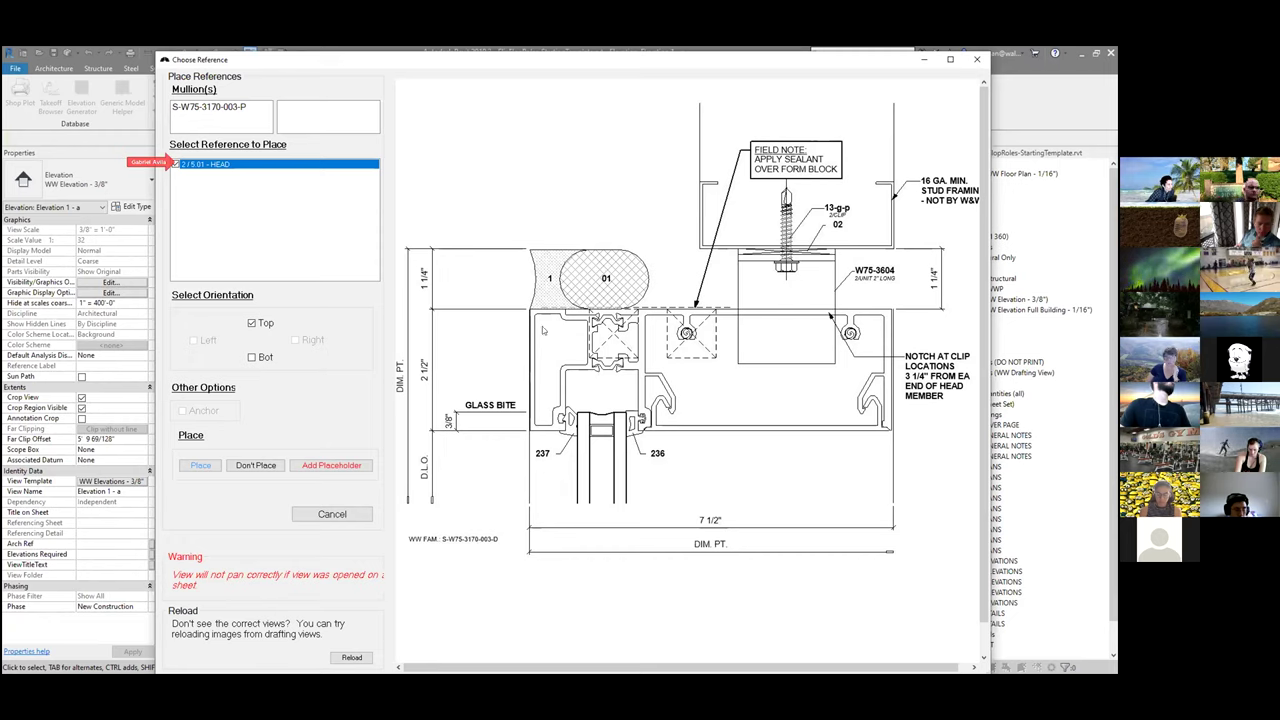
pyautogui.click(200, 465)
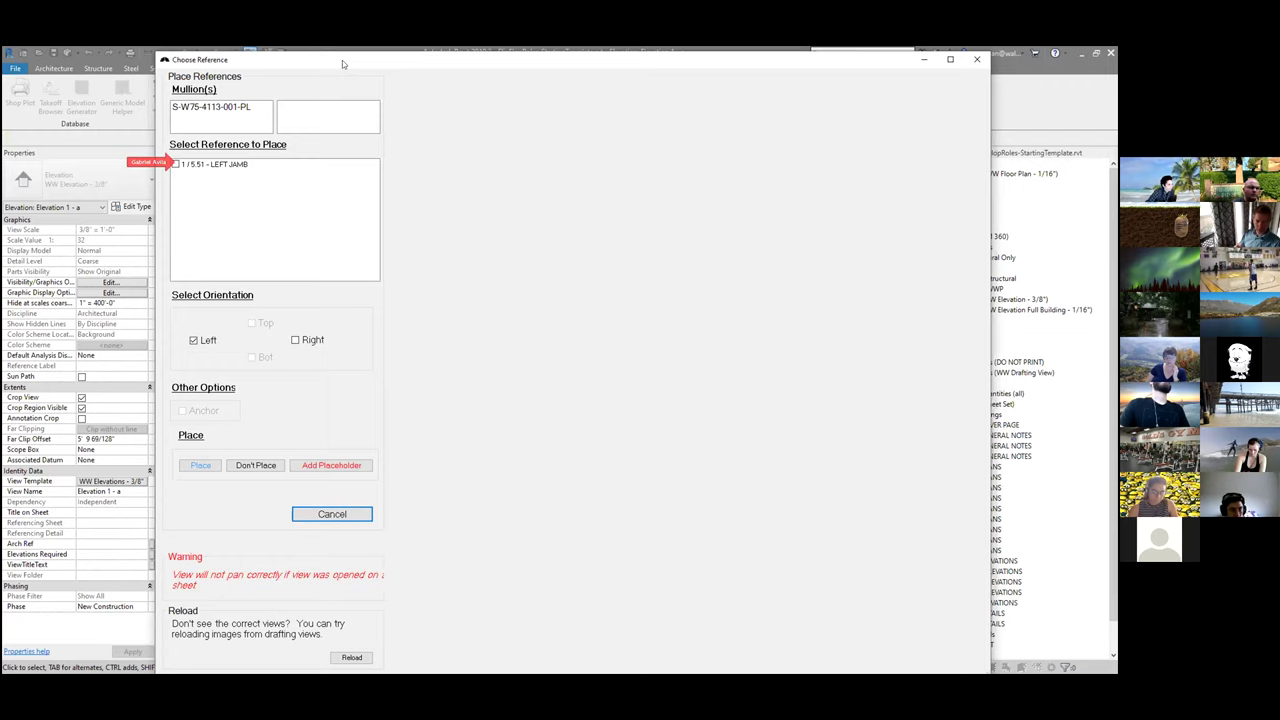
pyautogui.moveTo(342, 60); pyautogui.dragTo(335, 55)
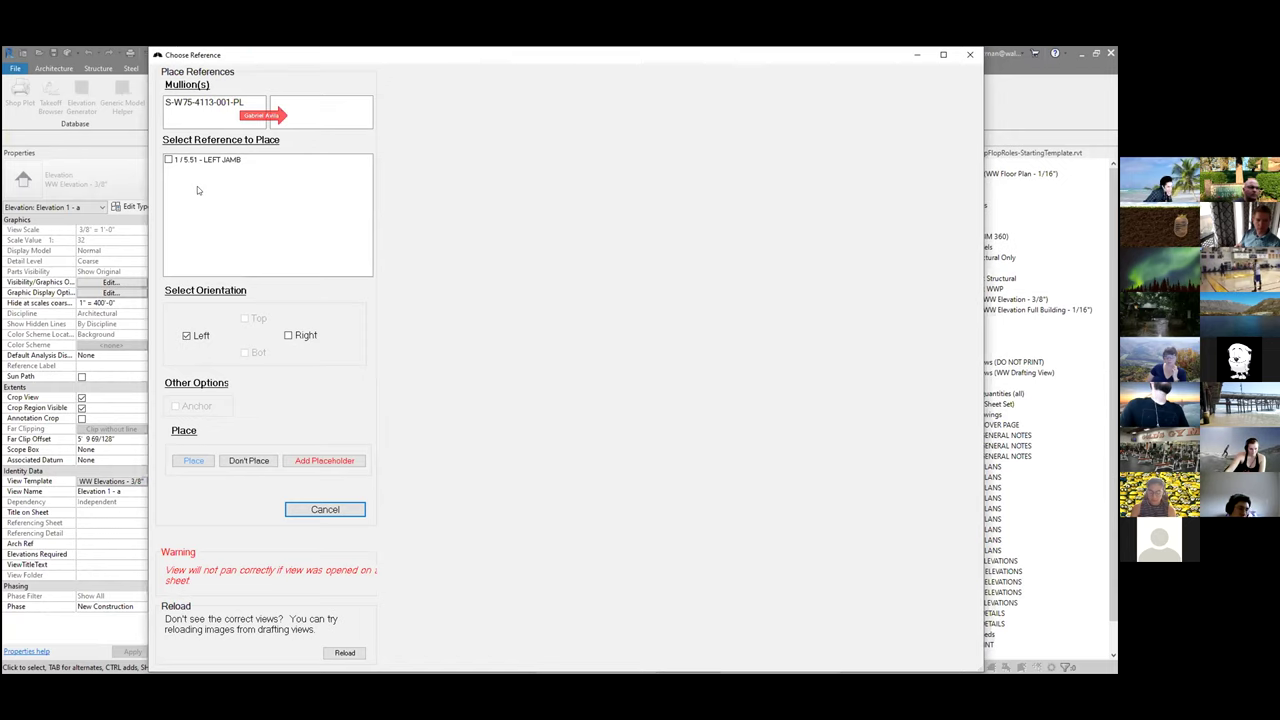
pyautogui.press('Tab')
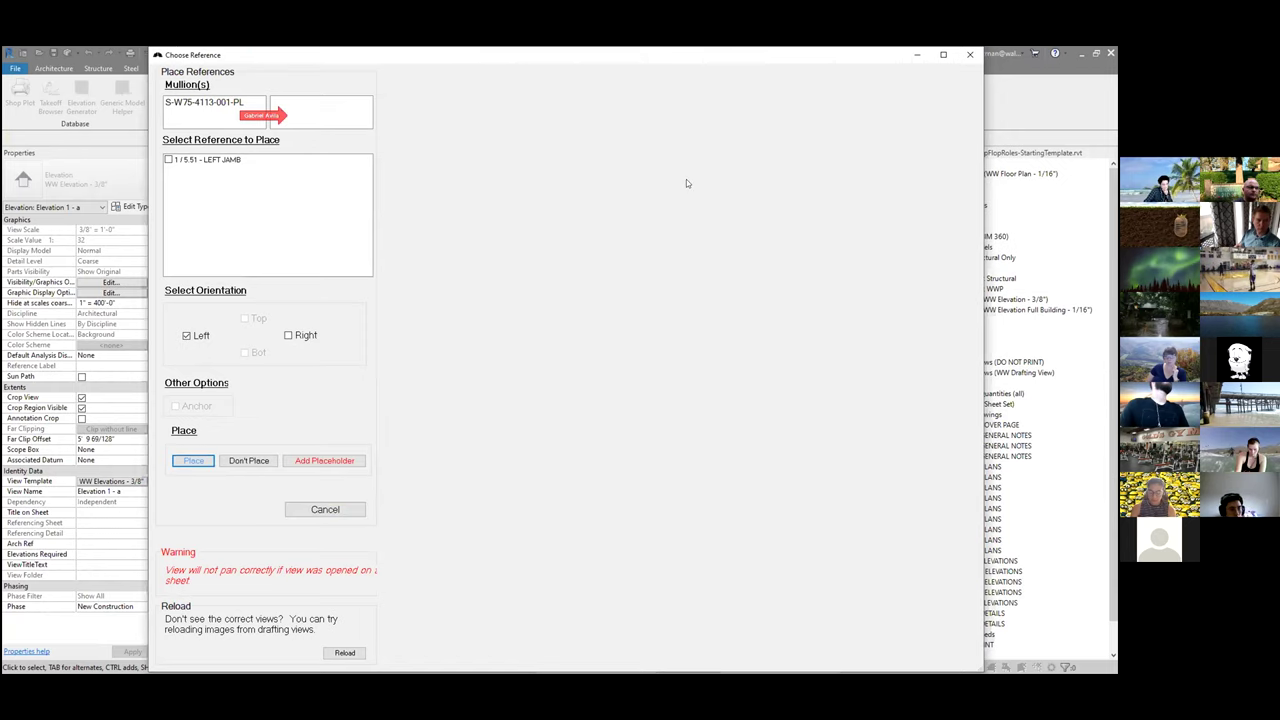
# Step: Place the LEFT JAMB, VERTICAL and 3/5.51 RIGHT JAMB references, dismissing the missing-image error
pyautogui.click(169, 161)
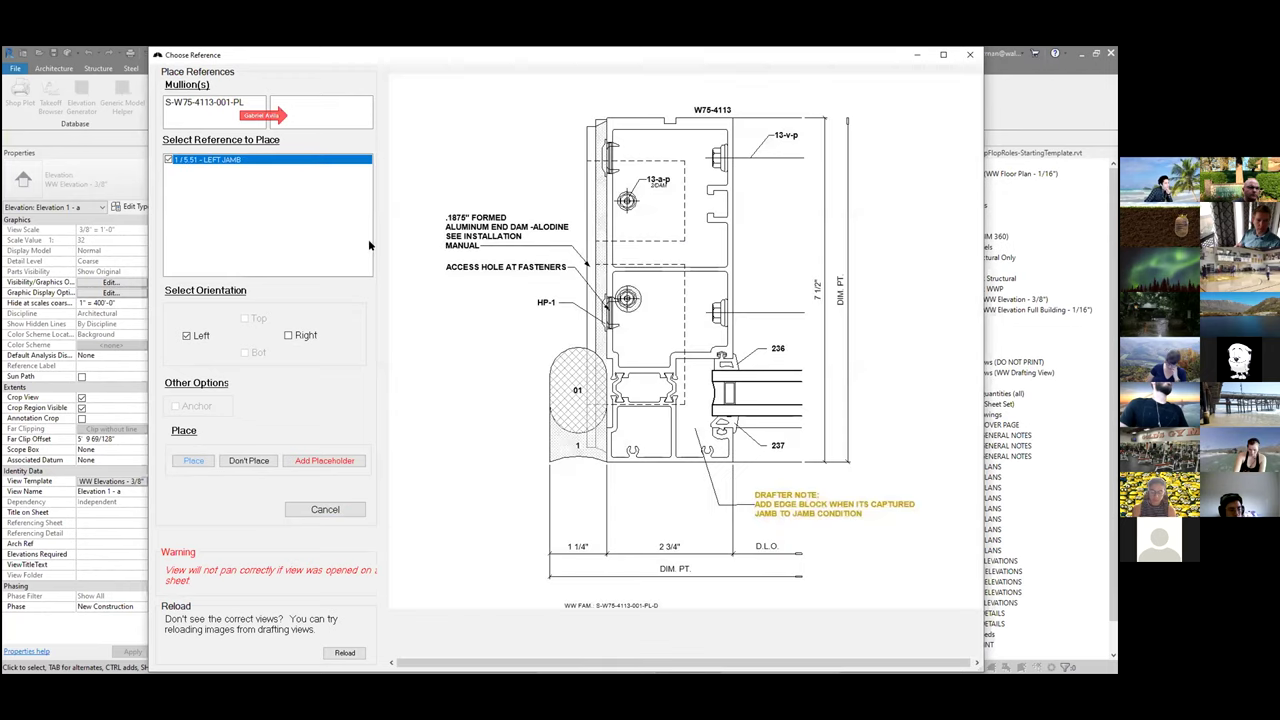
pyautogui.click(186, 463)
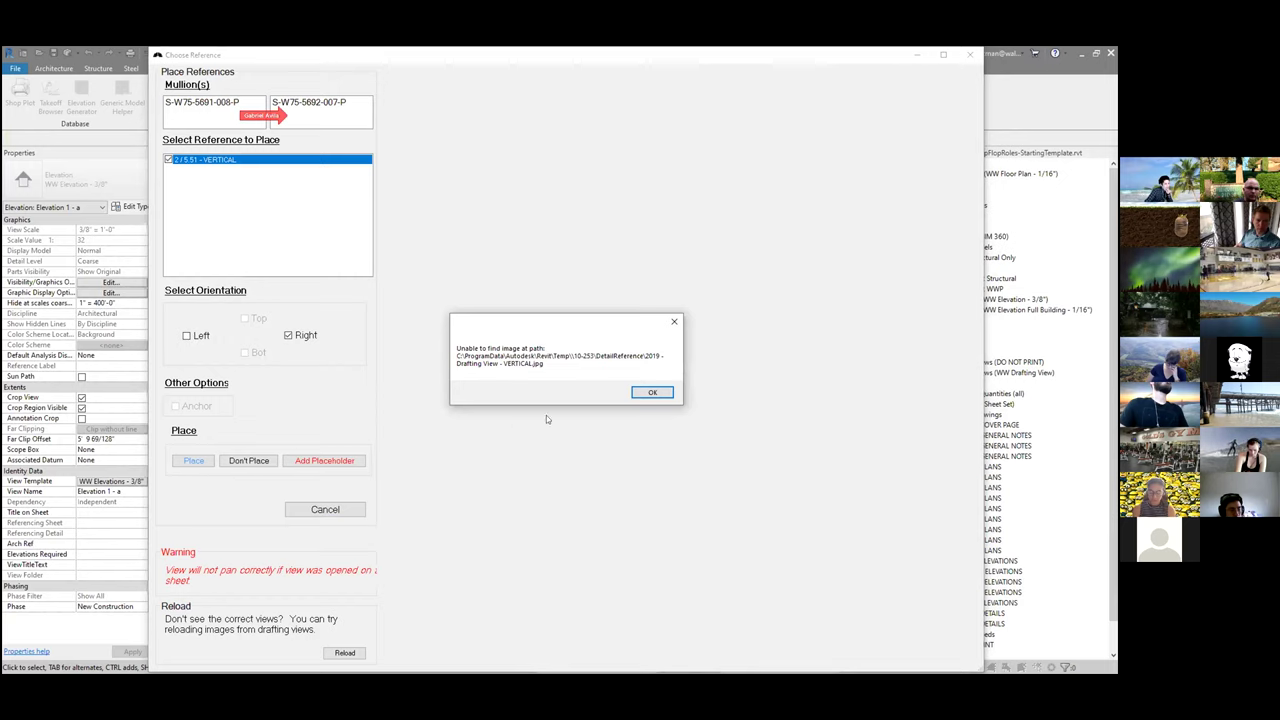
pyautogui.click(654, 393)
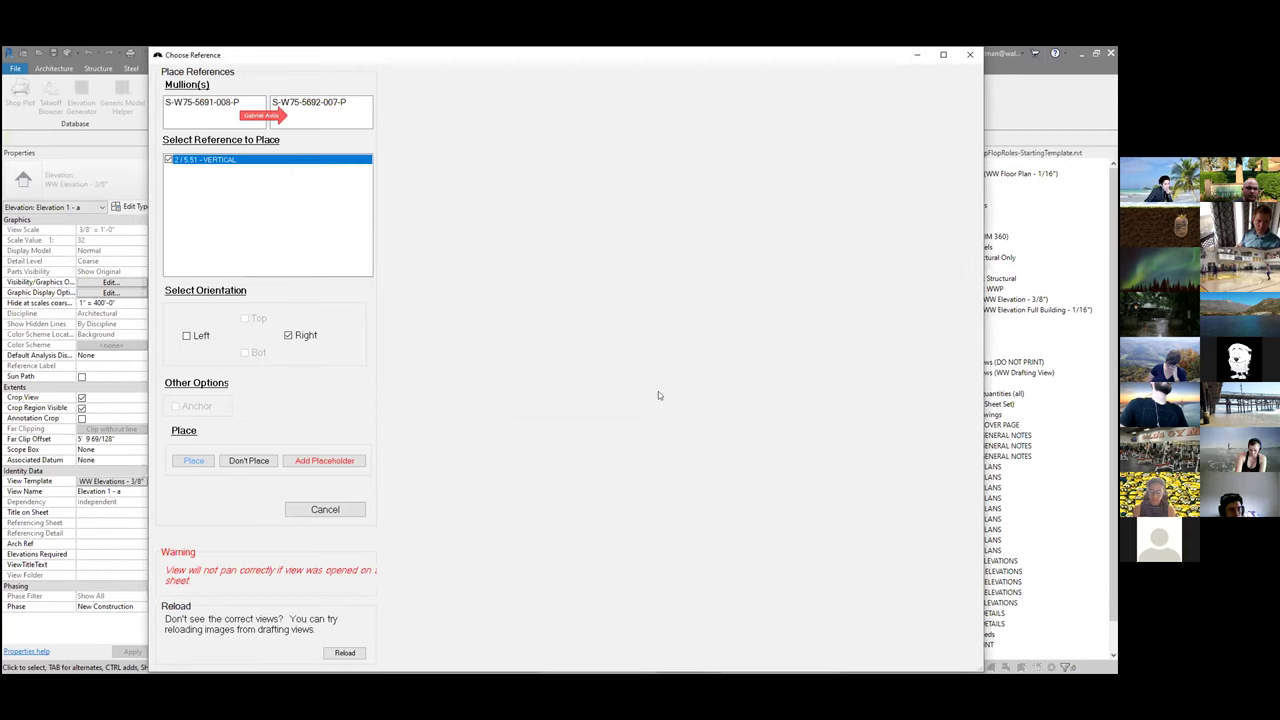
pyautogui.click(191, 461)
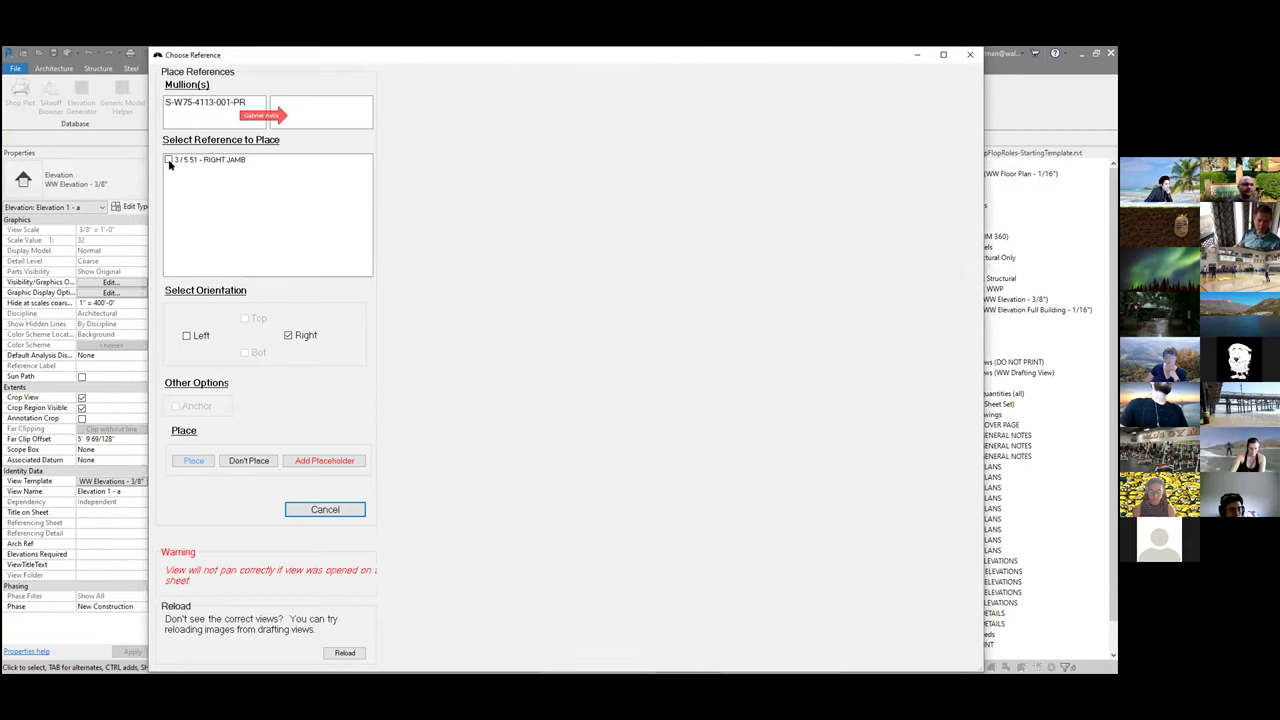
pyautogui.click(170, 163)
pyautogui.click(191, 461)
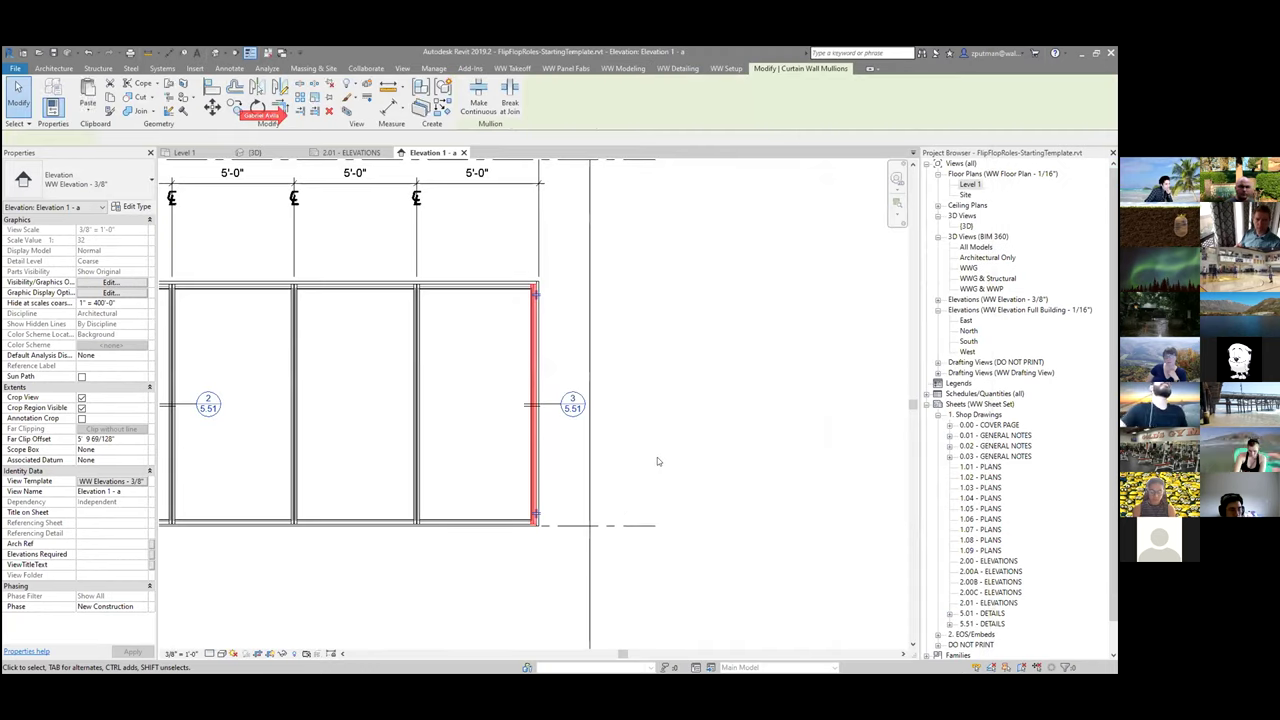
pyautogui.scroll(-2, 442, 389)
# Step: Raise the 2/5.01 head section marker above the wall and end its line at the wall top
pyautogui.moveTo(394, 401); pyautogui.dragTo(620, 392, button='middle')
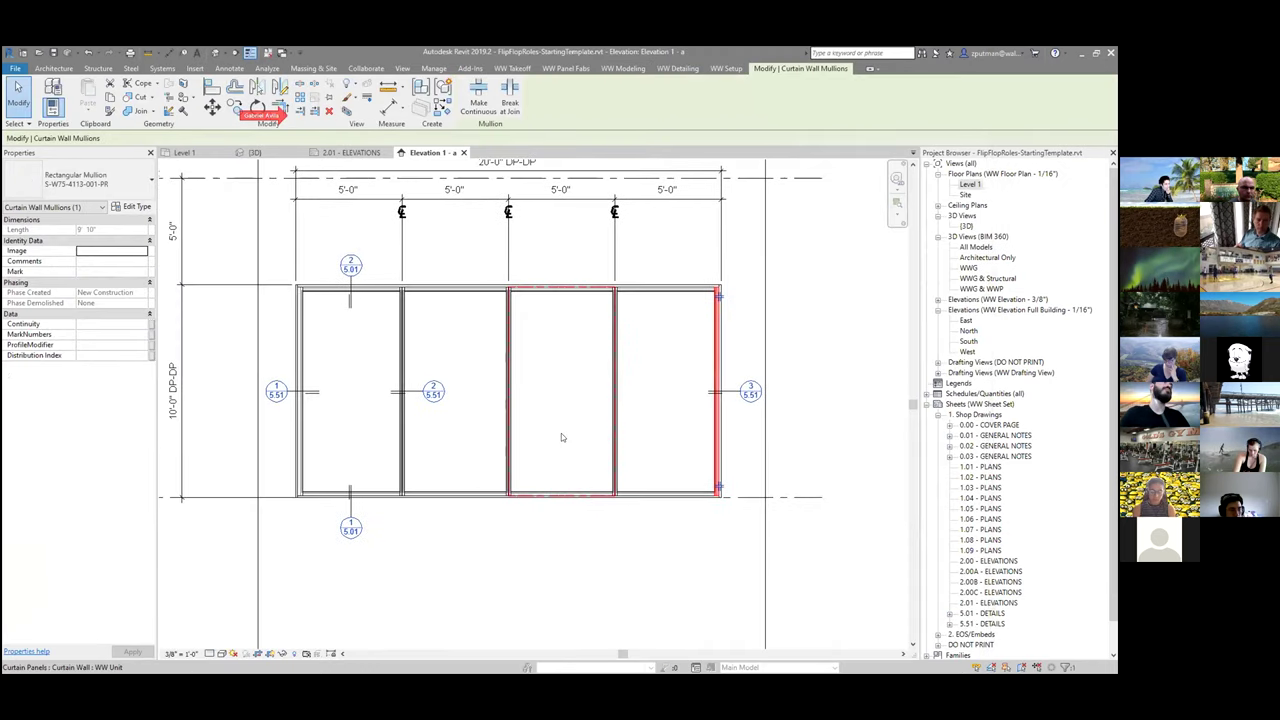
pyautogui.click(570, 568)
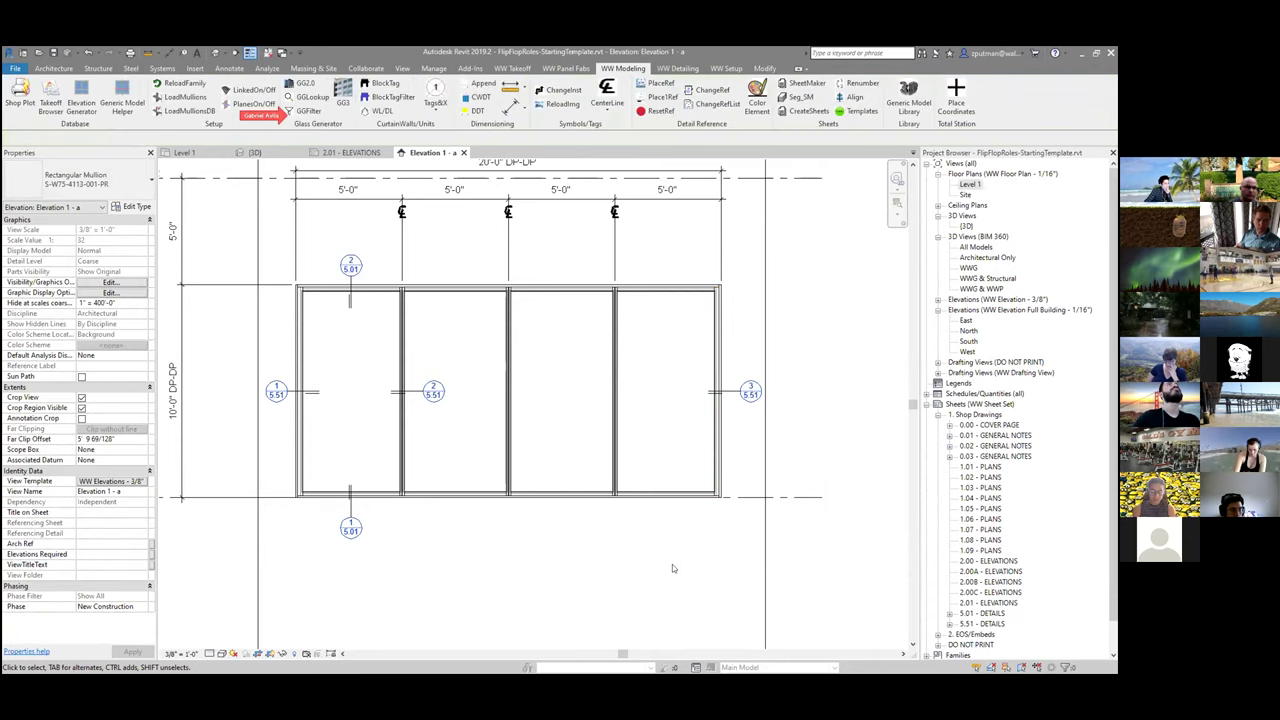
pyautogui.click(350, 268)
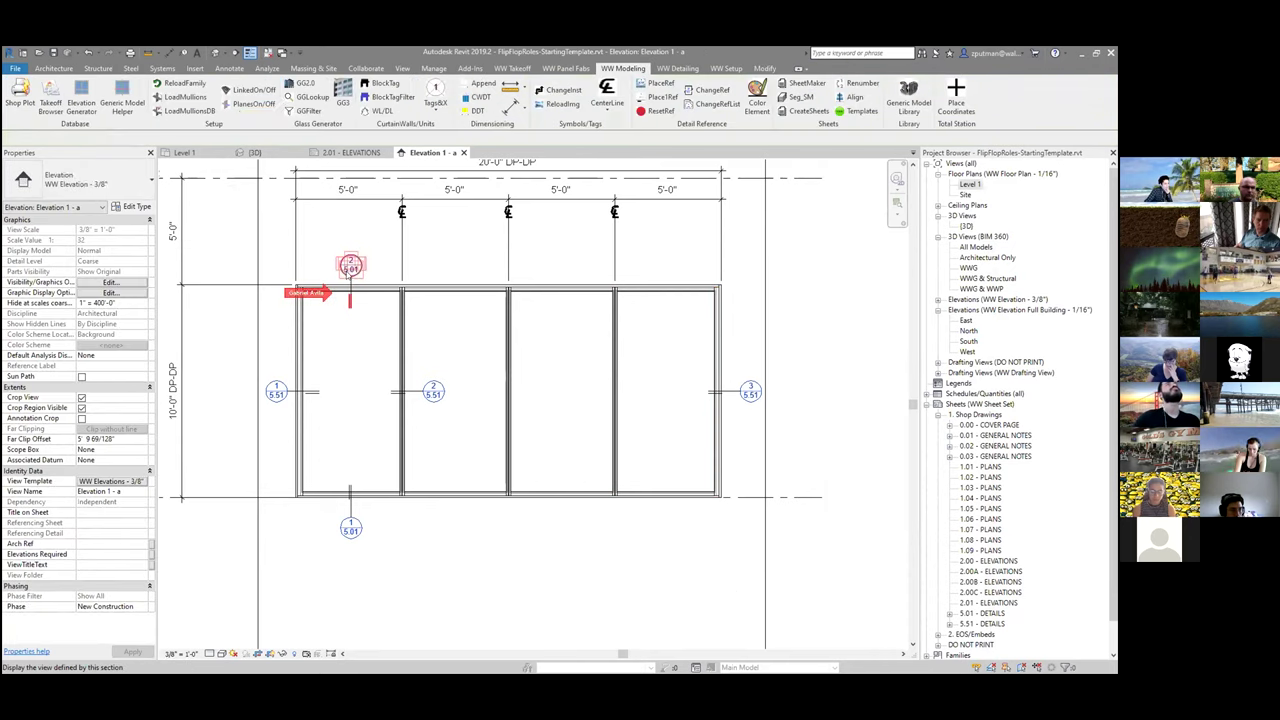
pyautogui.click(350, 301)
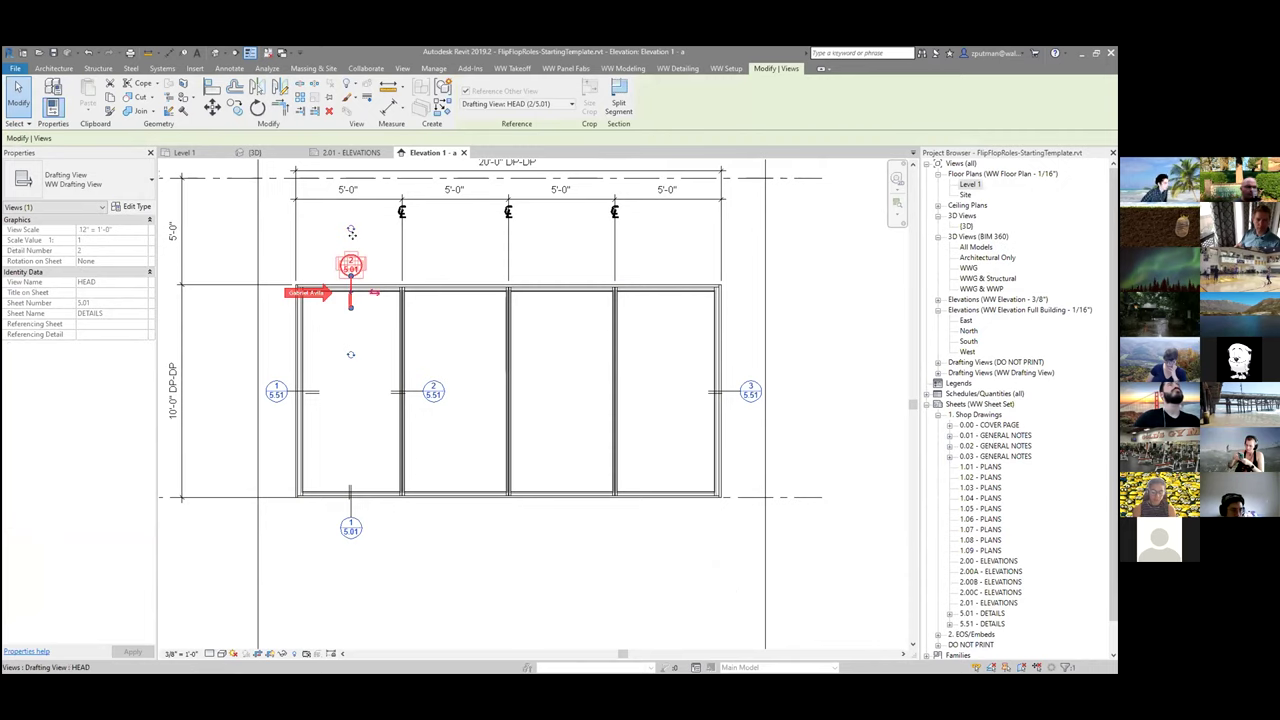
pyautogui.scroll(3, 343, 279)
pyautogui.moveTo(356, 279); pyautogui.dragTo(353, 232)
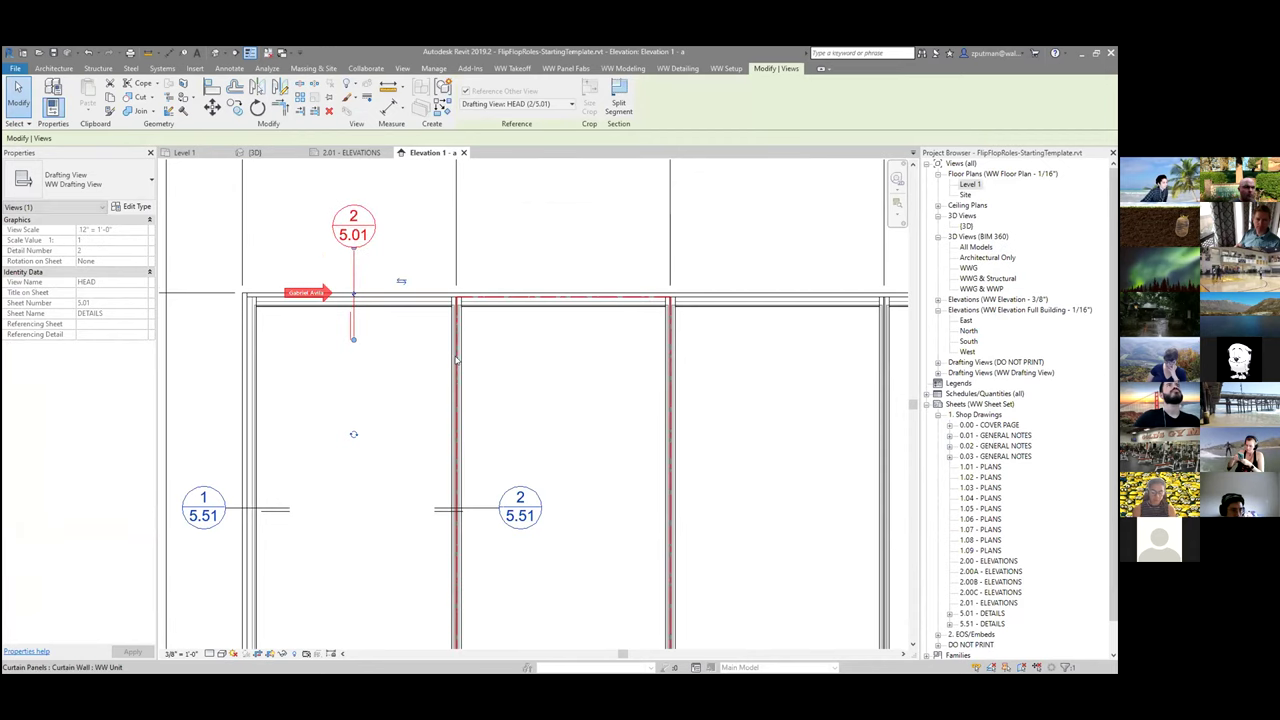
pyautogui.scroll(-1, 408, 367)
pyautogui.scroll(-1, 408, 367)
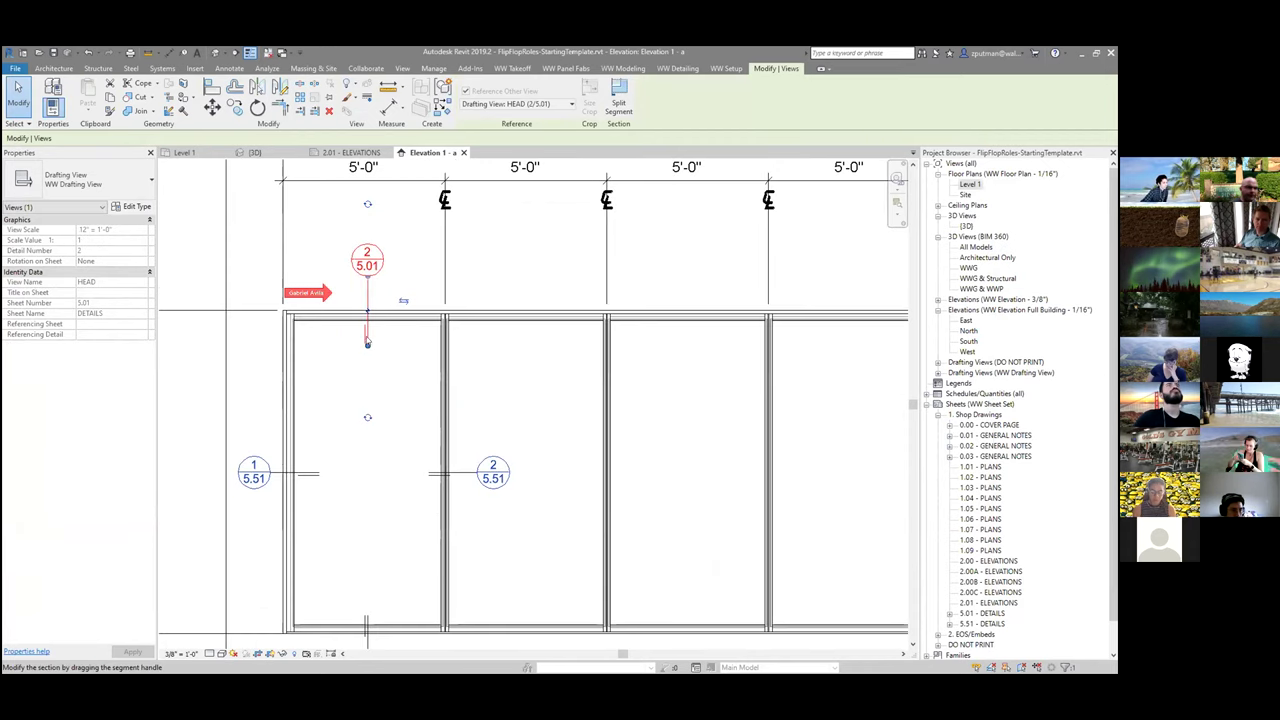
pyautogui.click(366, 322)
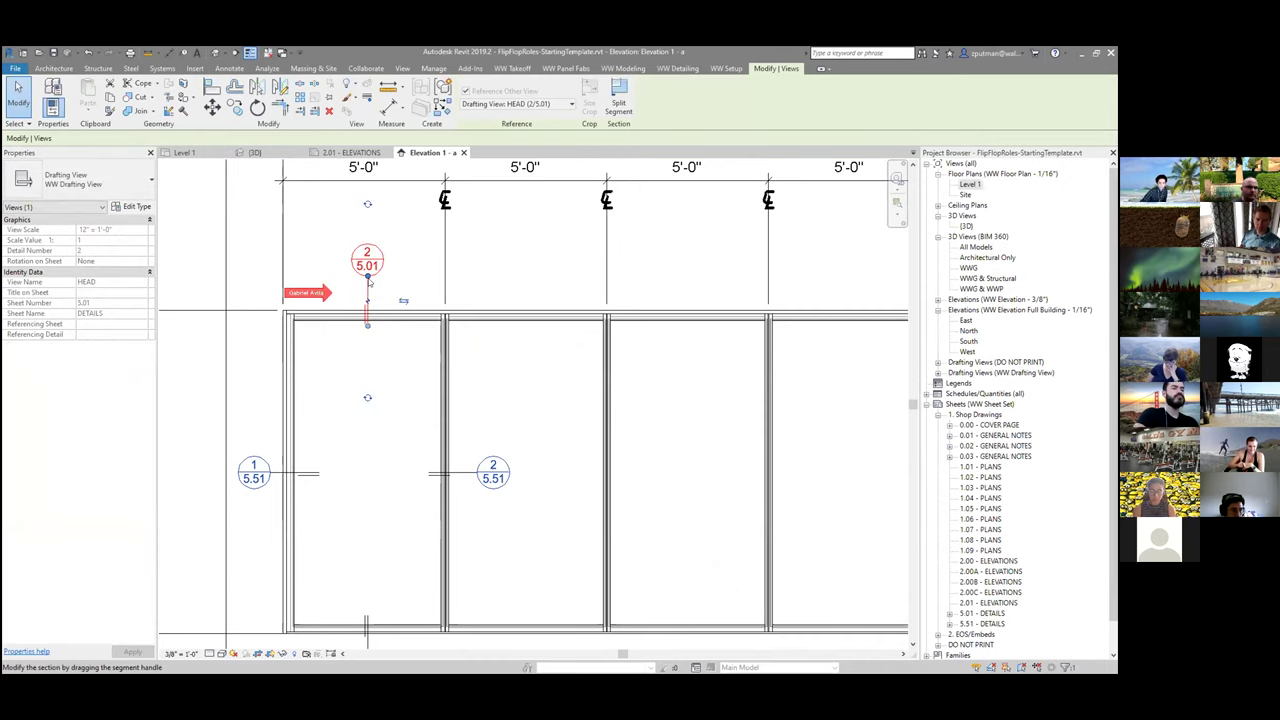
pyautogui.moveTo(367, 278); pyautogui.dragTo(367, 261)
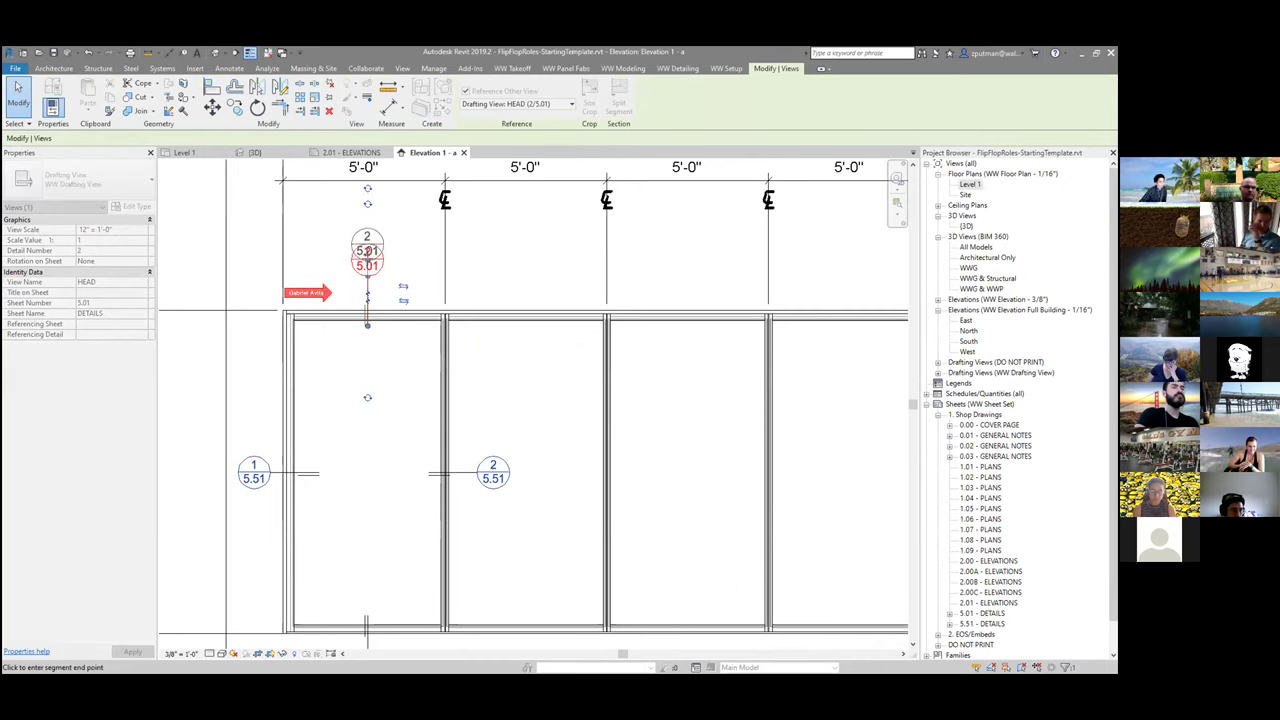
pyautogui.click(403, 390)
# Step: Shift the 1/5.51 left jamb section head slightly further left
pyautogui.scroll(-2, 407, 391)
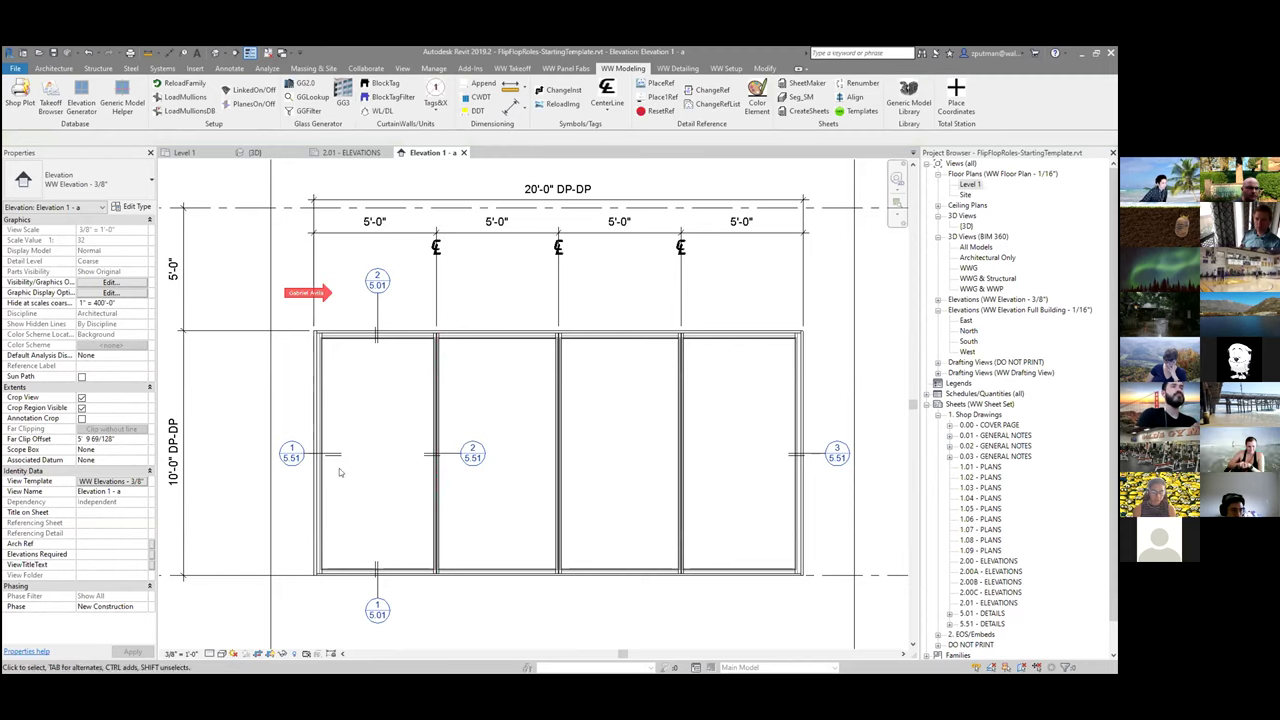
pyautogui.click(295, 462)
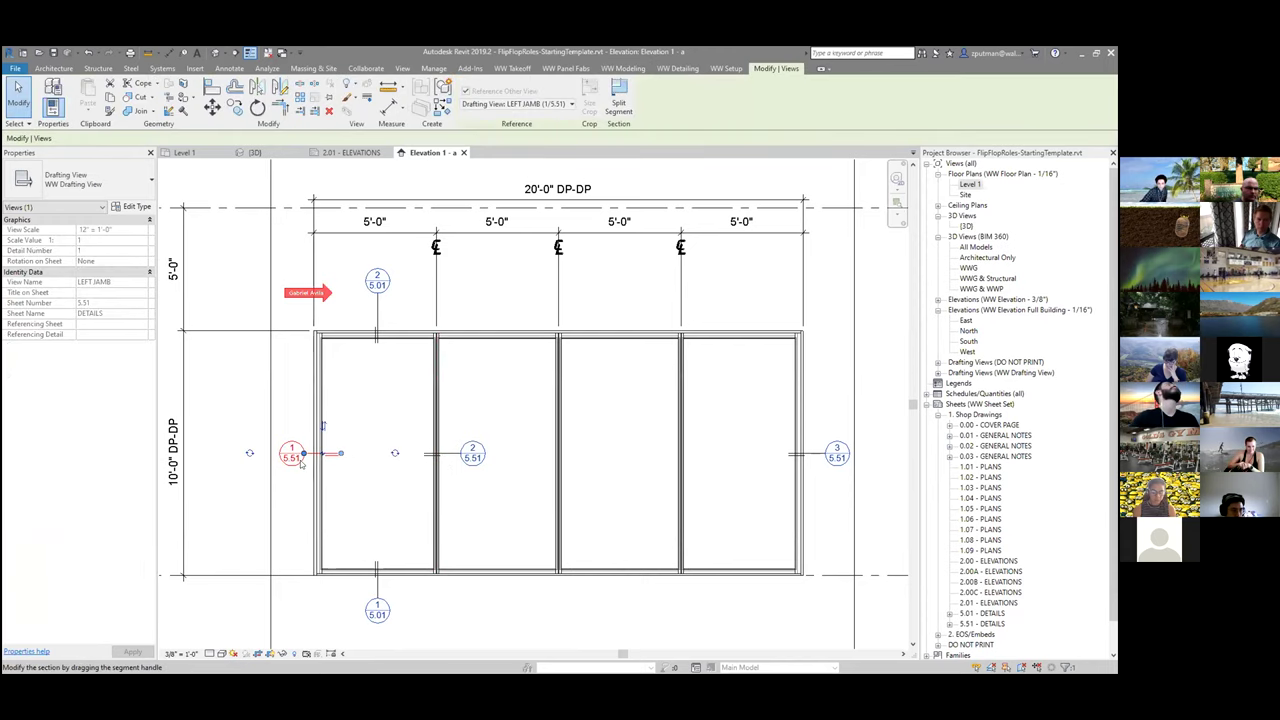
pyautogui.moveTo(293, 464)
pyautogui.mouseDown()
pyautogui.moveTo(266, 468)
pyautogui.moveTo(285, 468)
pyautogui.mouseUp()
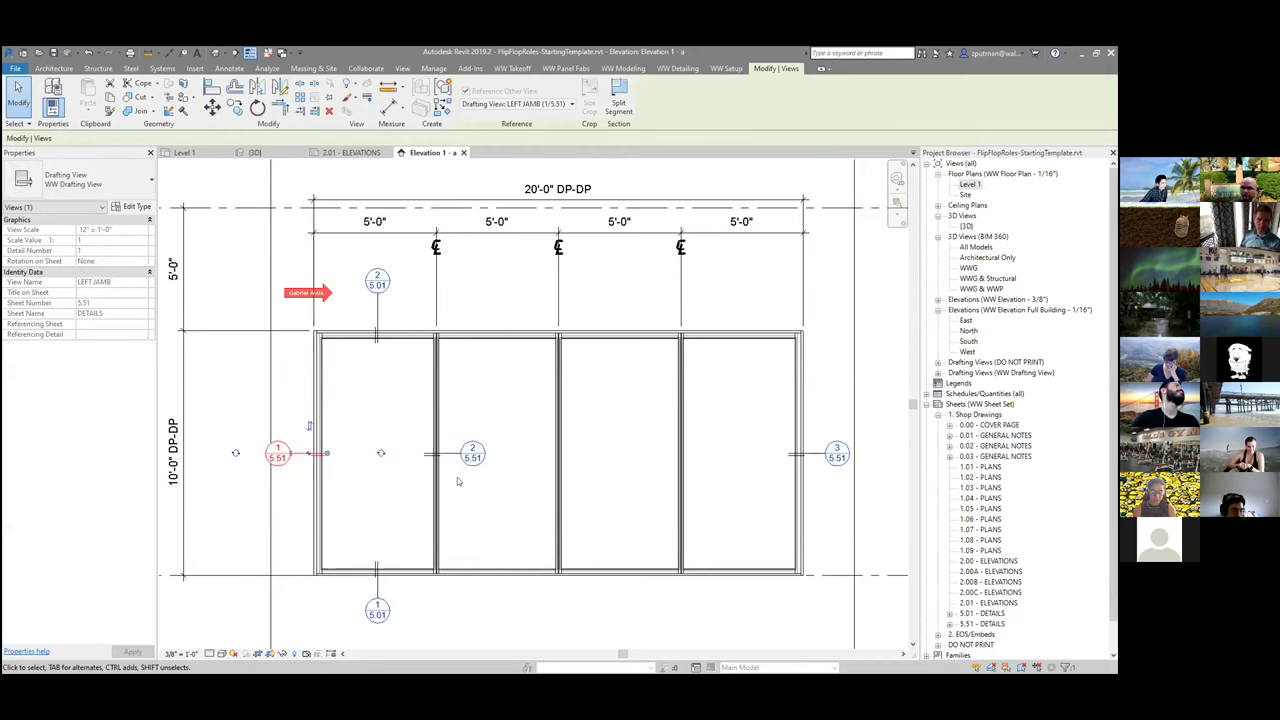
pyautogui.click(462, 518)
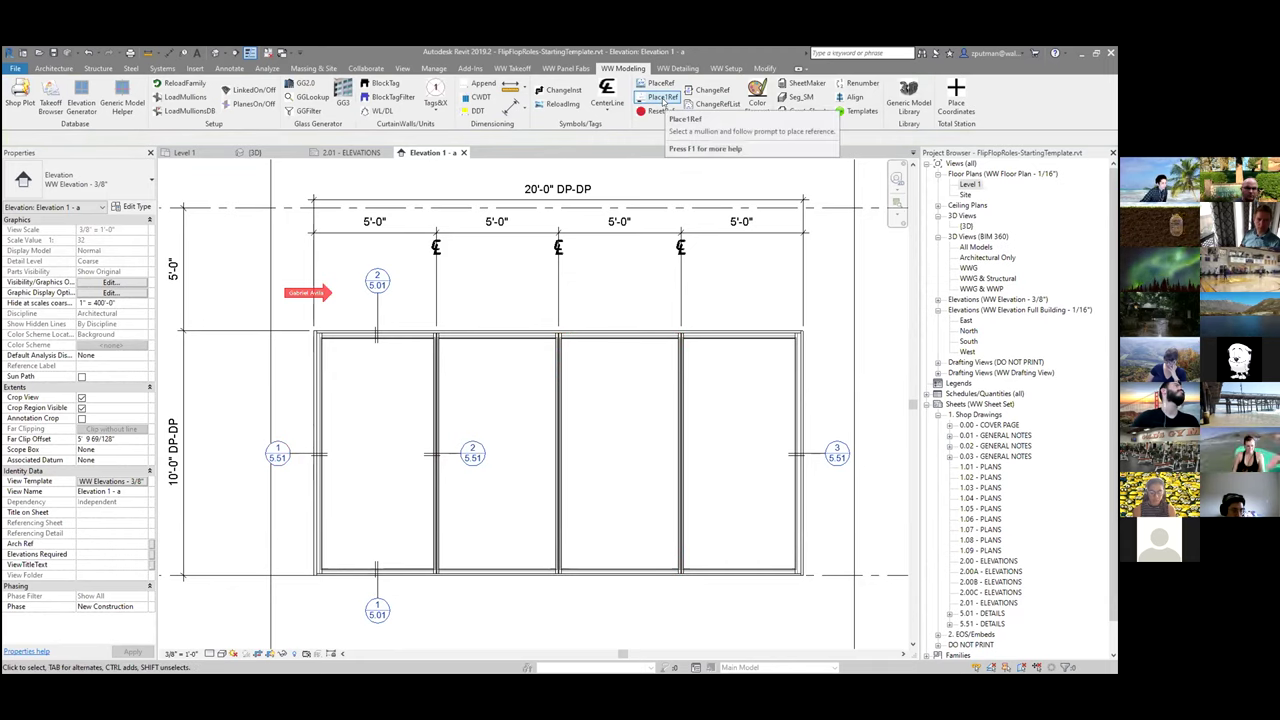
pyautogui.click(663, 101)
pyautogui.click(566, 440)
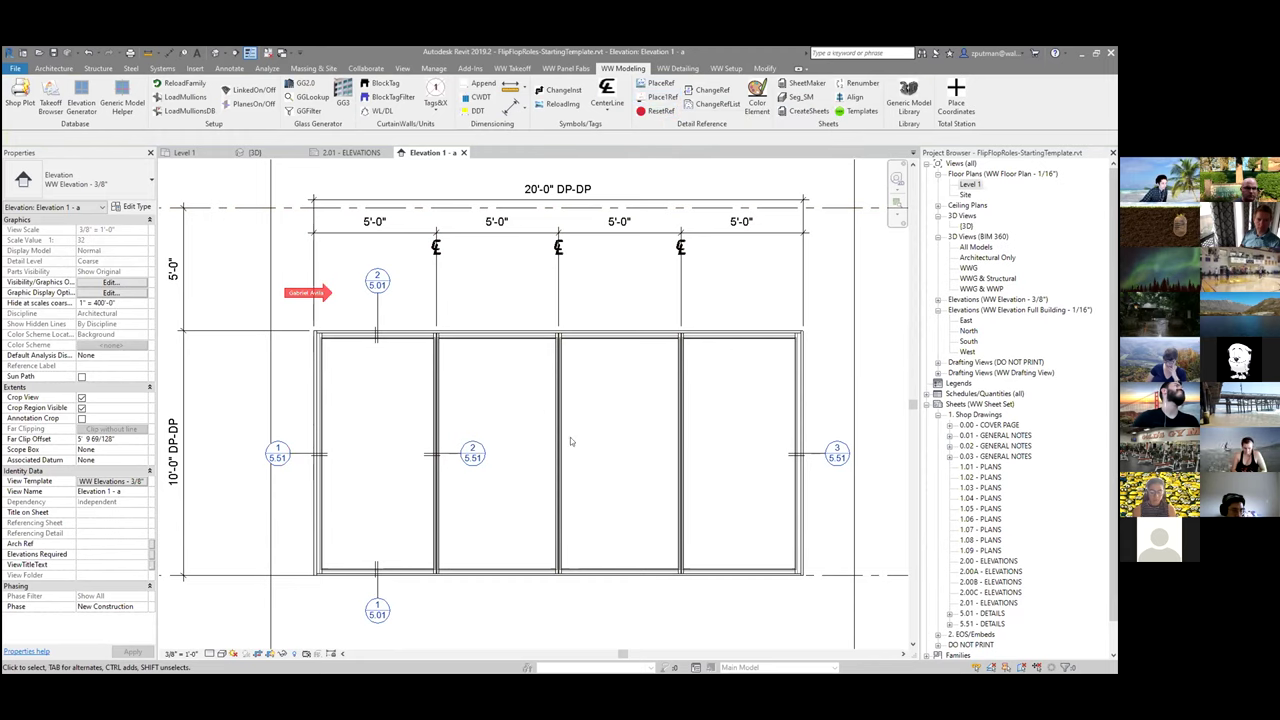
pyautogui.click(656, 88)
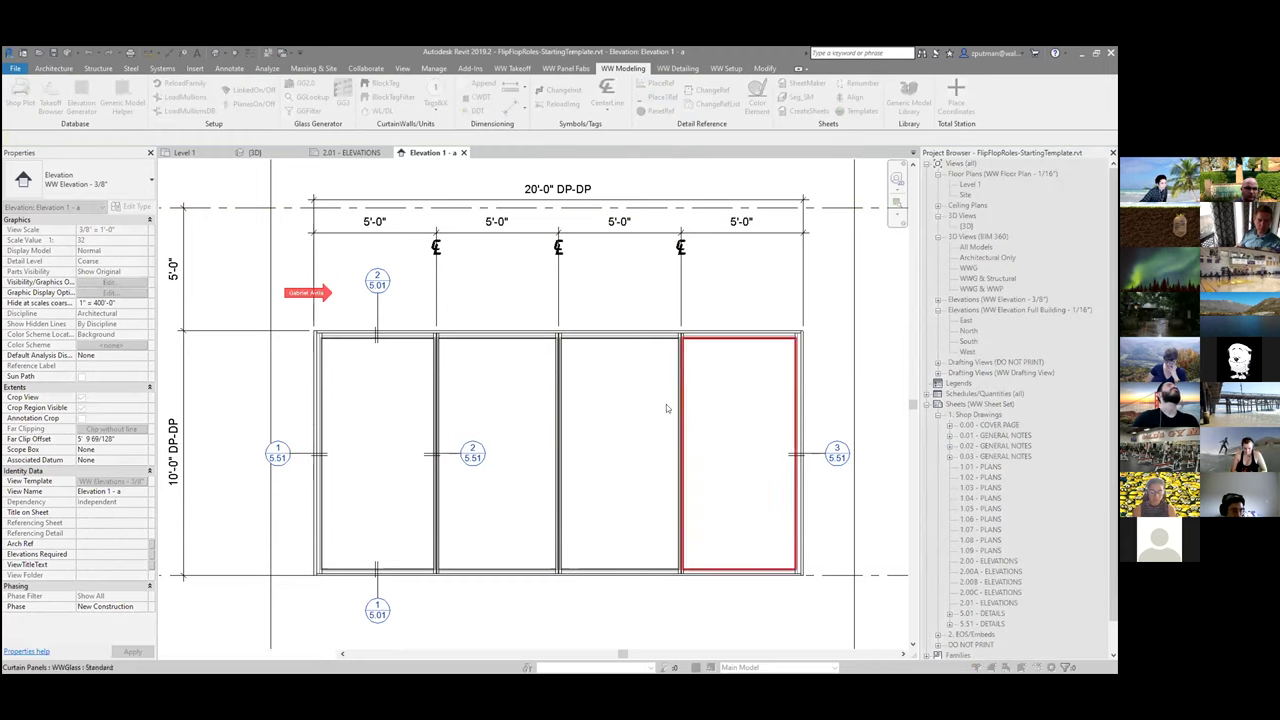
pyautogui.click(557, 468)
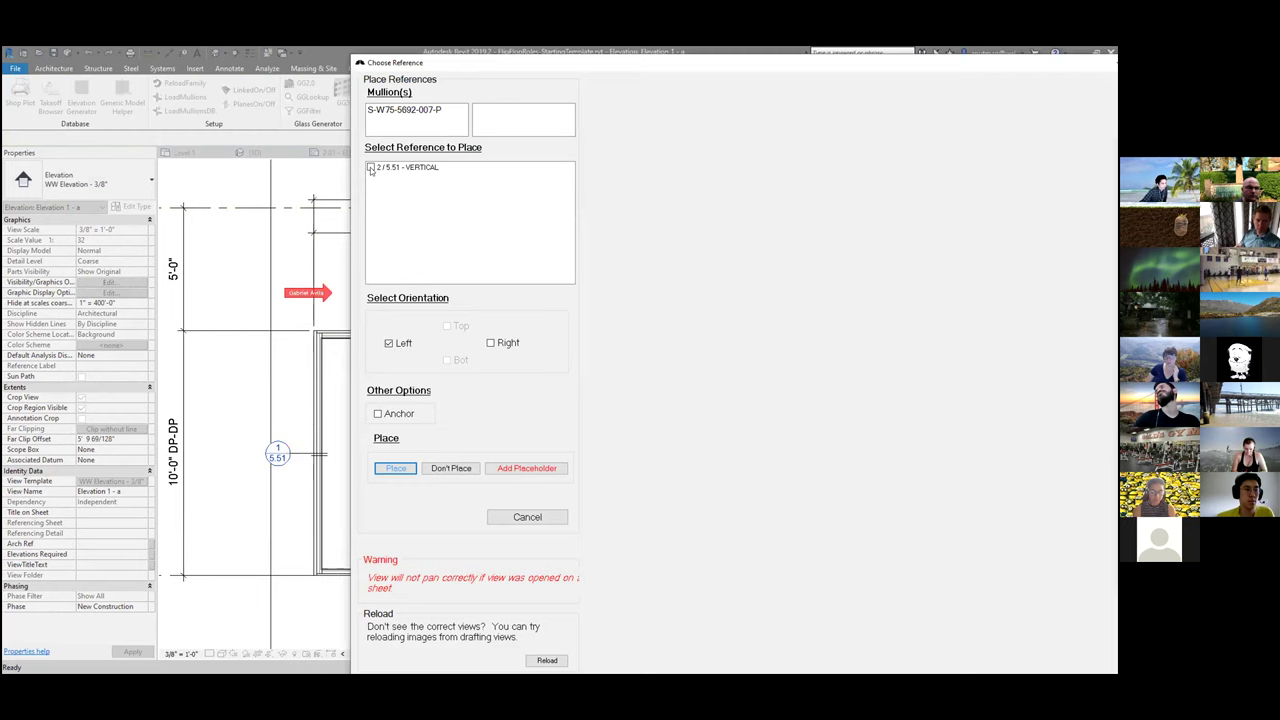
pyautogui.click(371, 168)
pyautogui.click(852, 400)
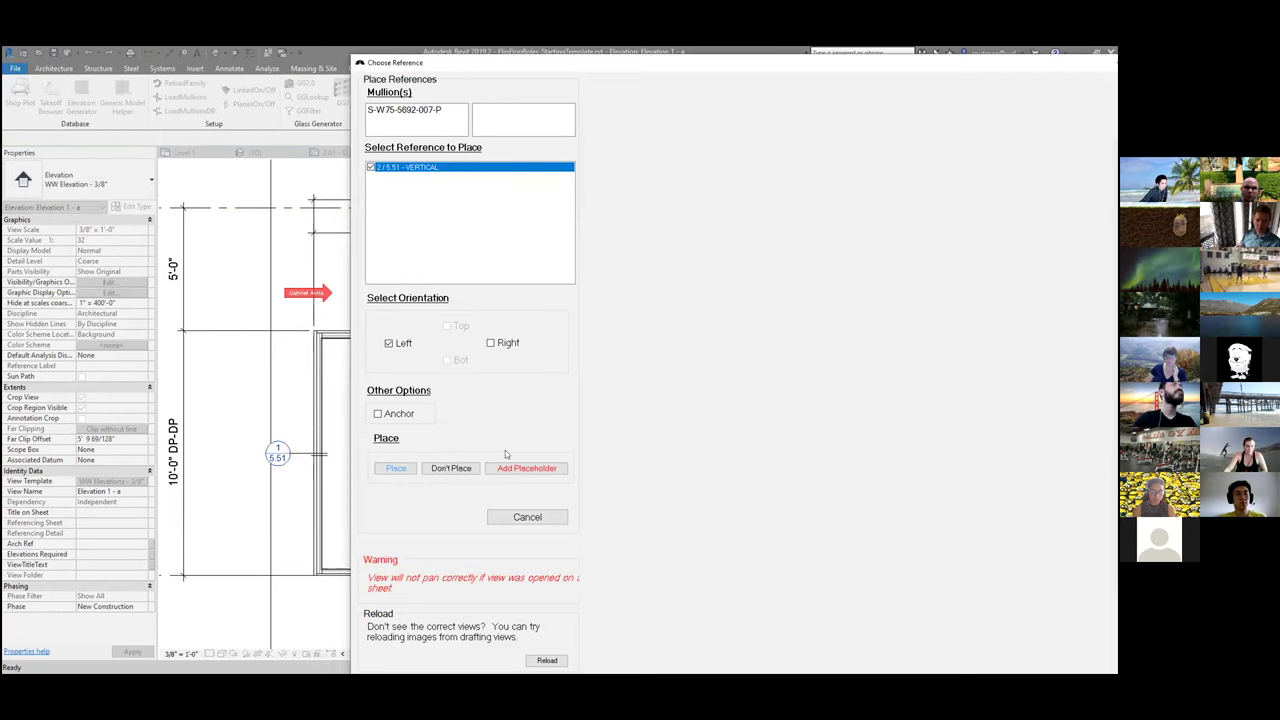
pyautogui.click(394, 468)
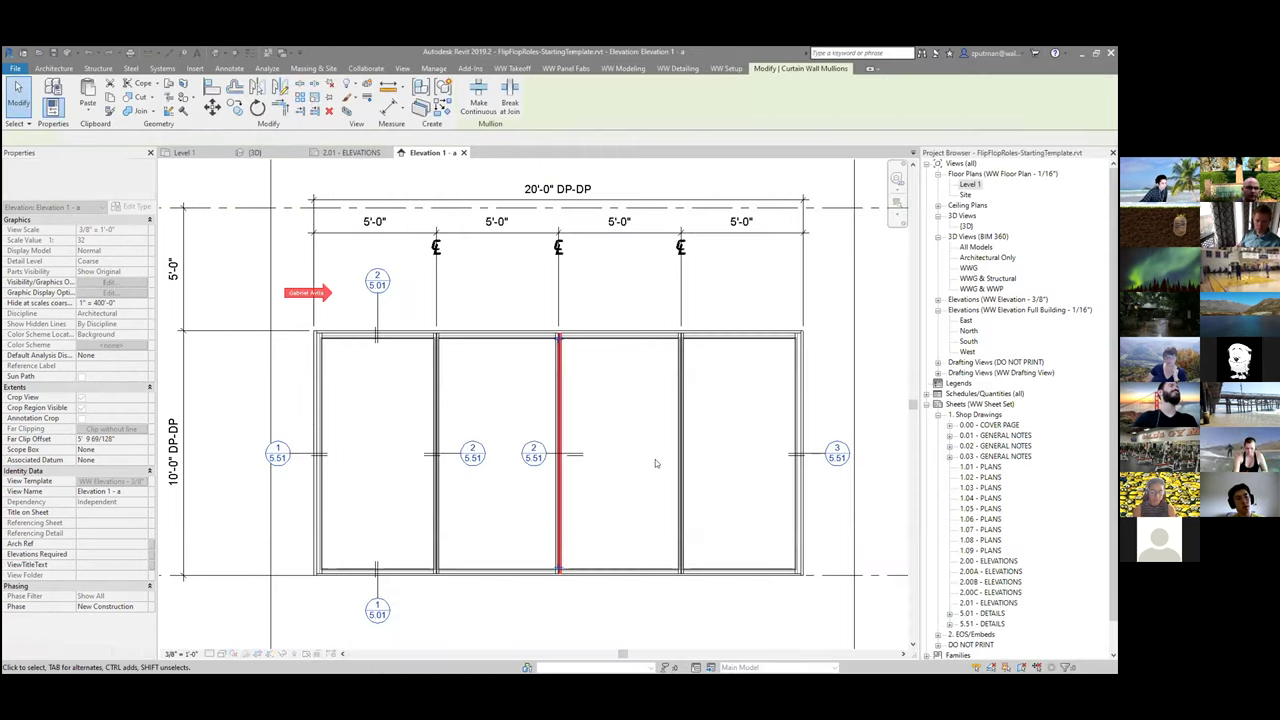
pyautogui.press('Escape')
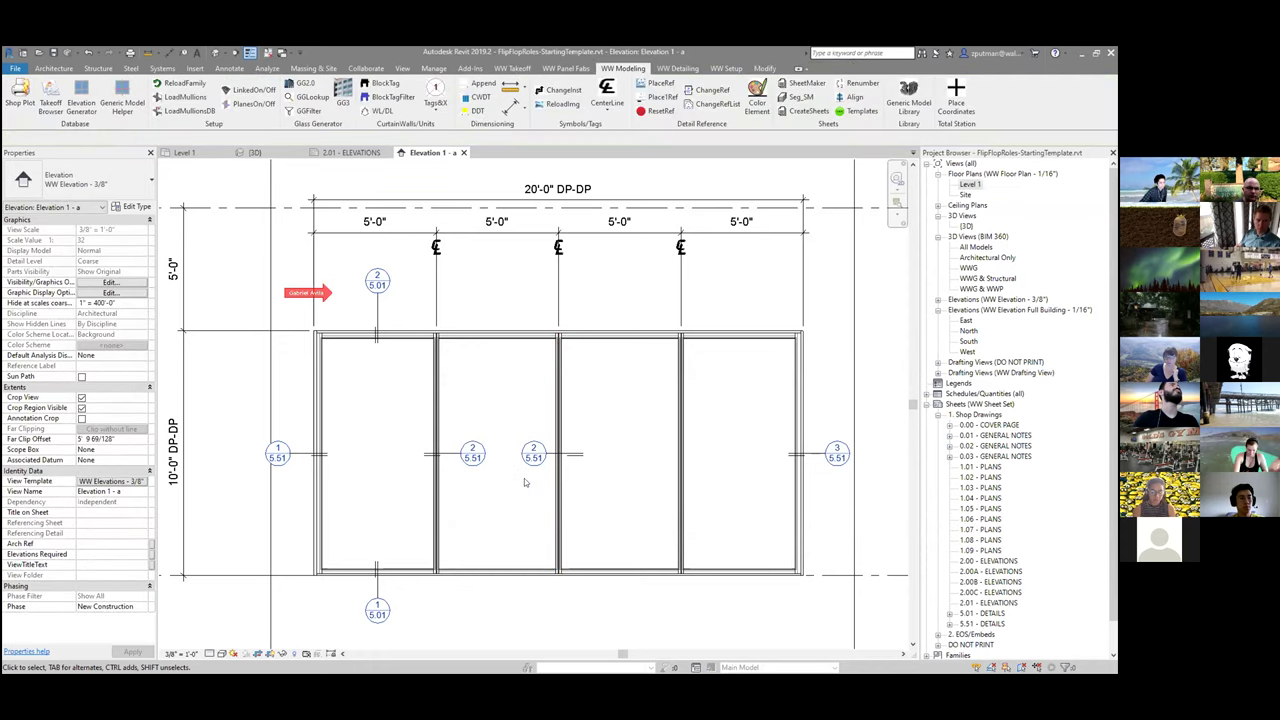
pyautogui.click(578, 454)
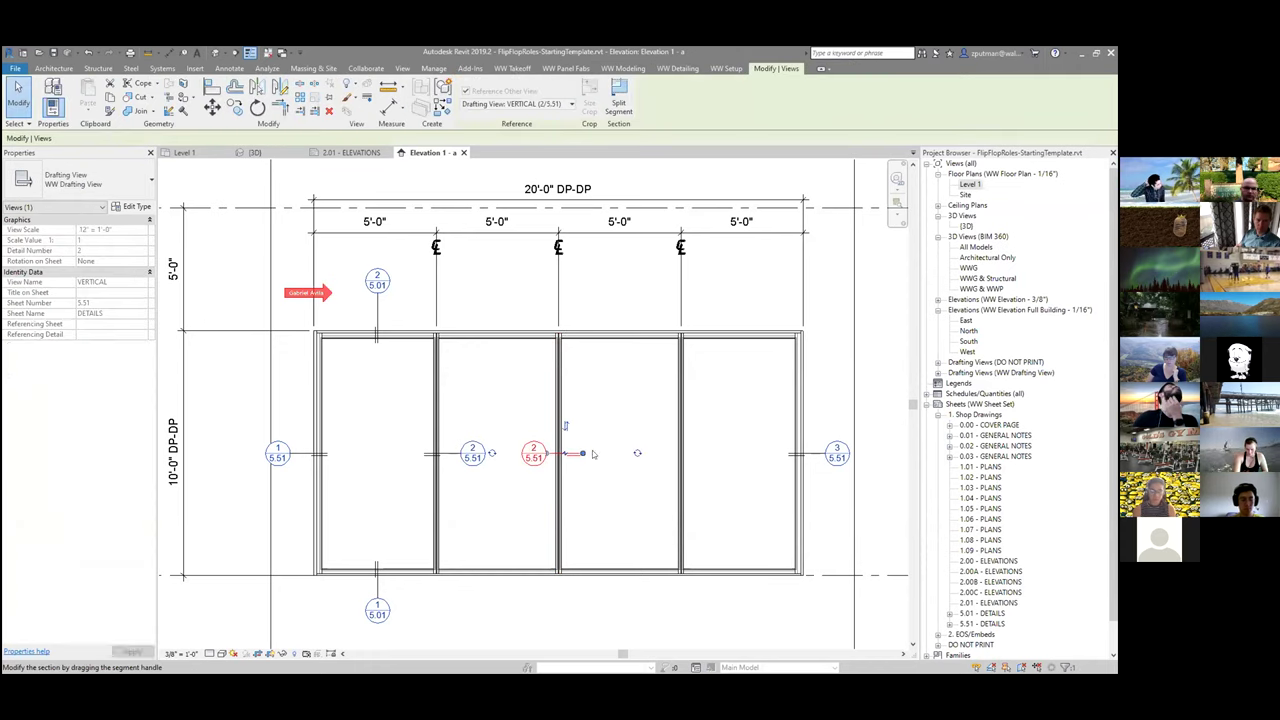
pyautogui.press('Delete')
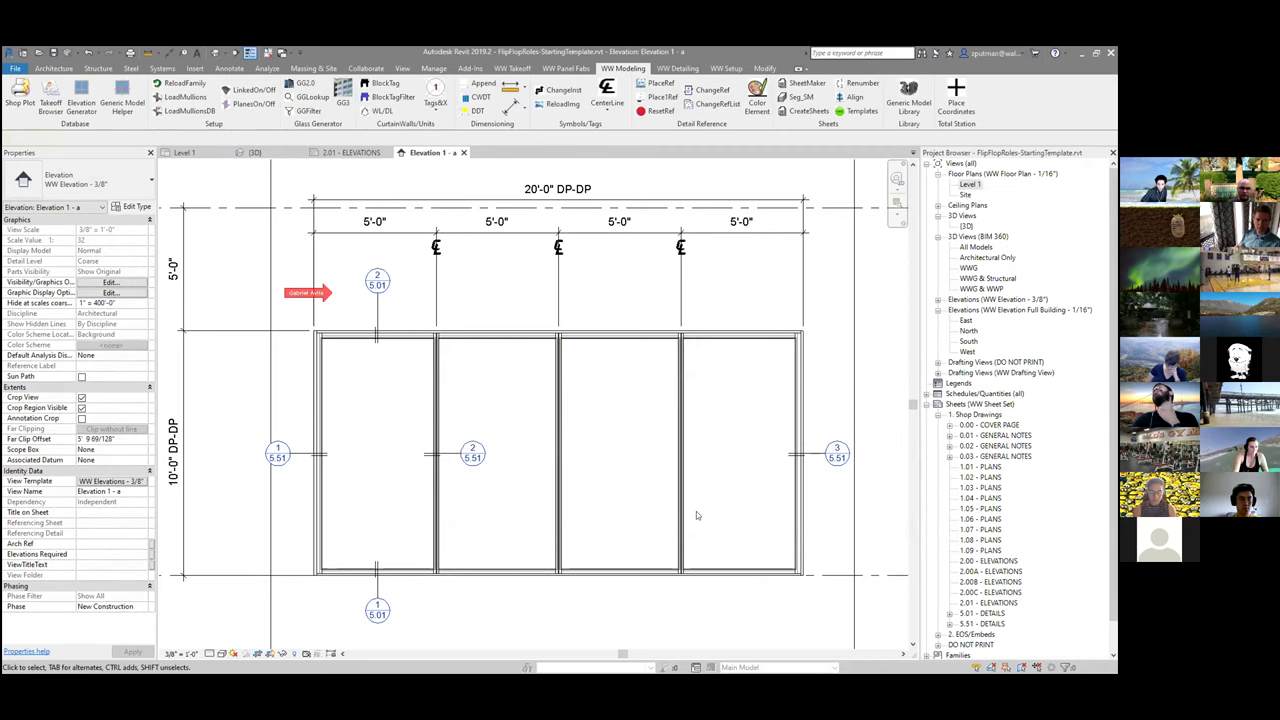
# Step: Use Tags&X to put a dashed X and panel tag 1 on the leftmost curtain panel
pyautogui.scroll(-2, 635, 466)
pyautogui.moveTo(635, 466)
pyautogui.mouseDown(button='middle')
pyautogui.moveTo(634, 482)
pyautogui.moveTo(625, 471)
pyautogui.mouseUp(button='middle')
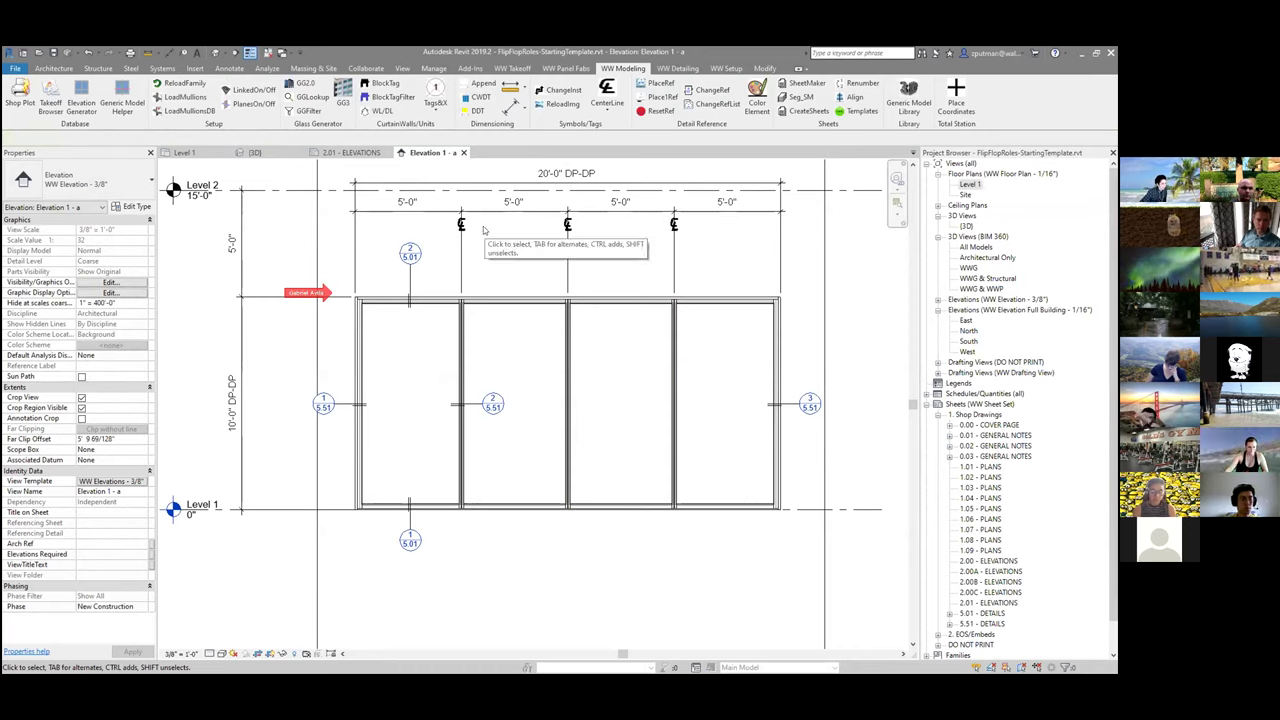
pyautogui.click(441, 92)
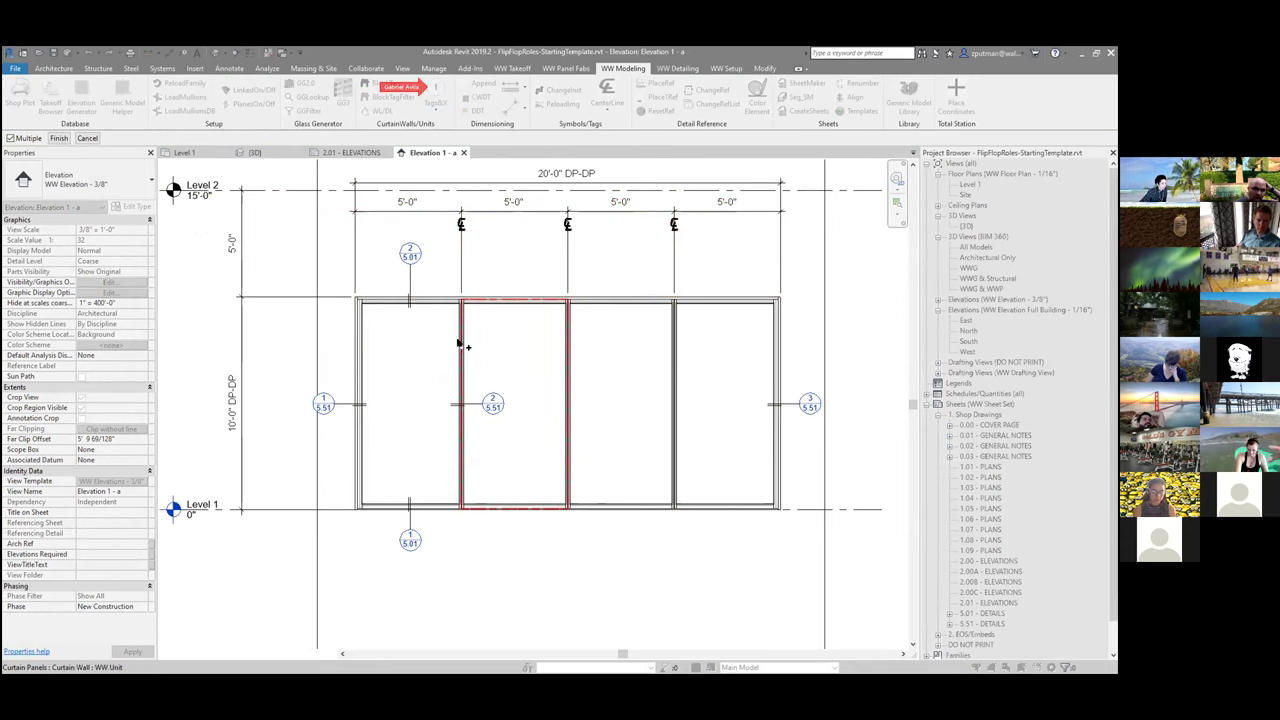
pyautogui.click(437, 494)
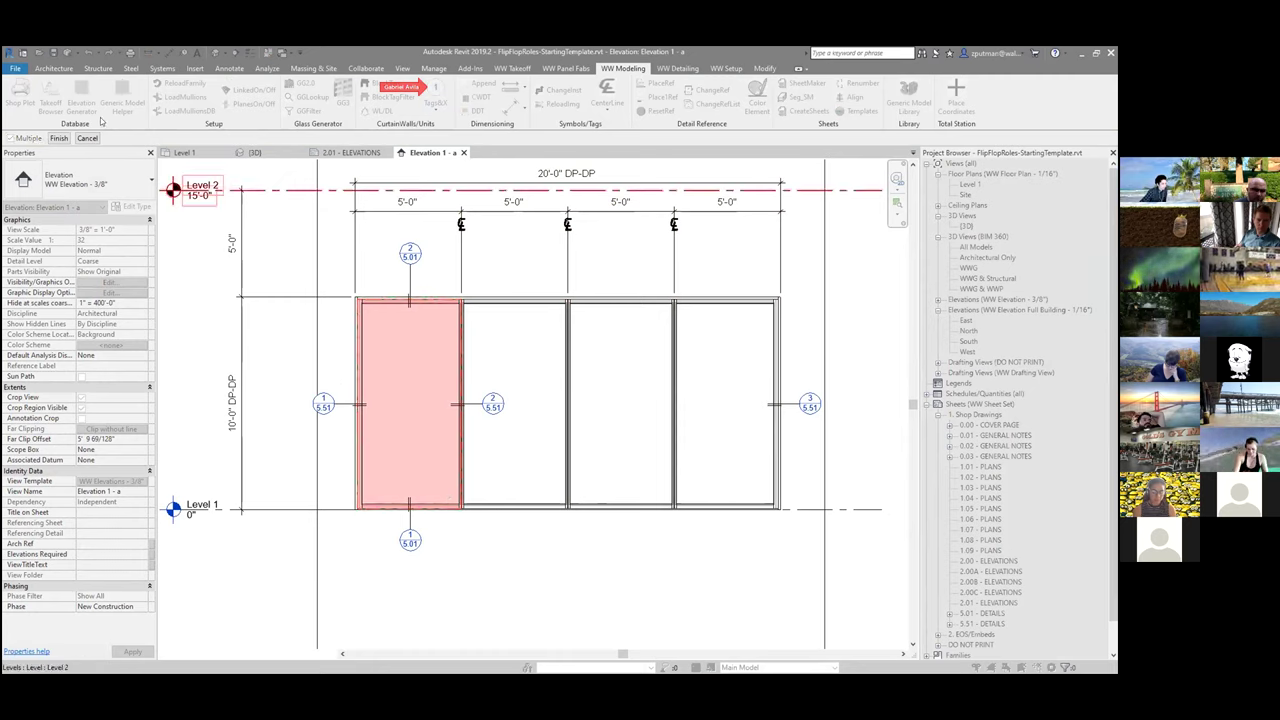
pyautogui.click(58, 138)
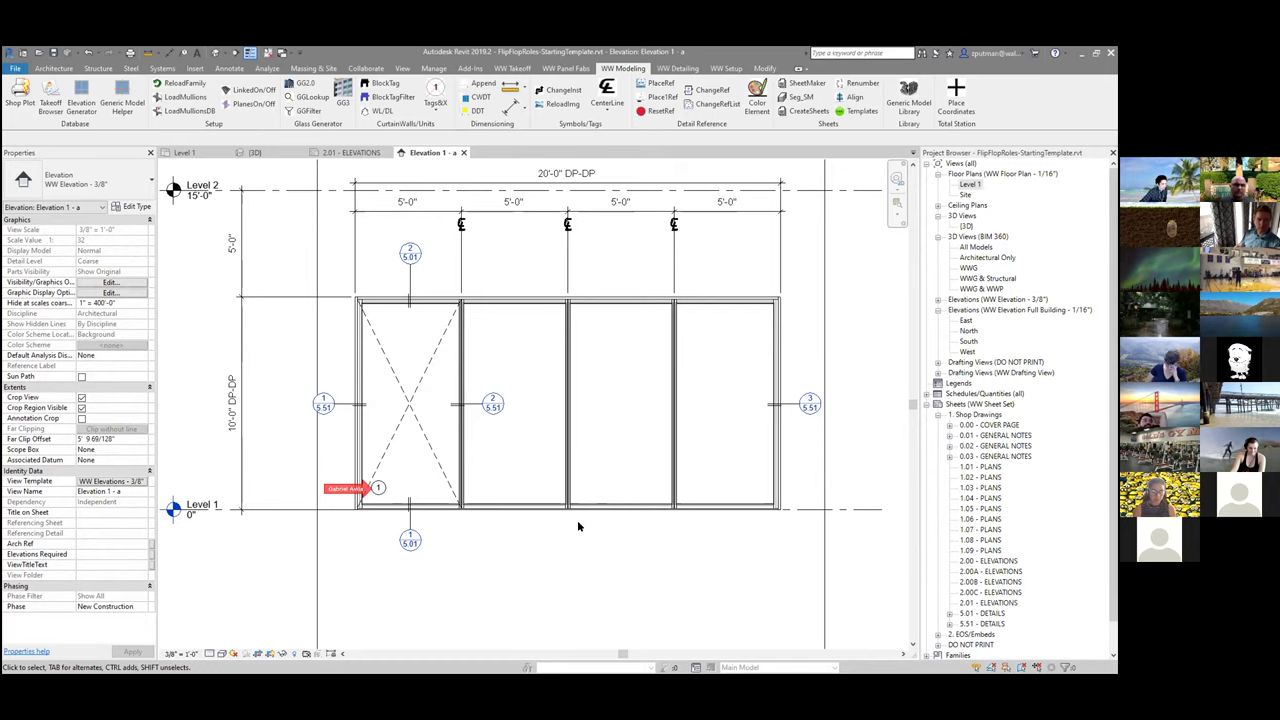
pyautogui.scroll(-4, 530, 535)
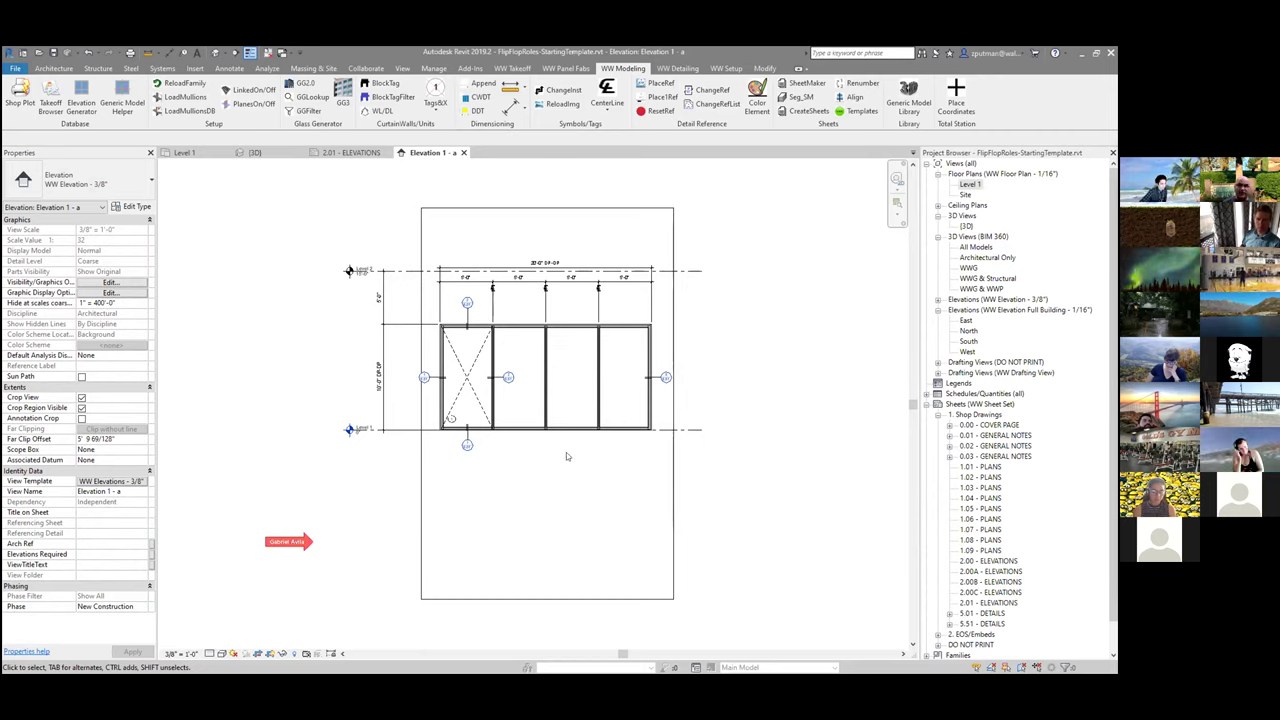
pyautogui.click(441, 110)
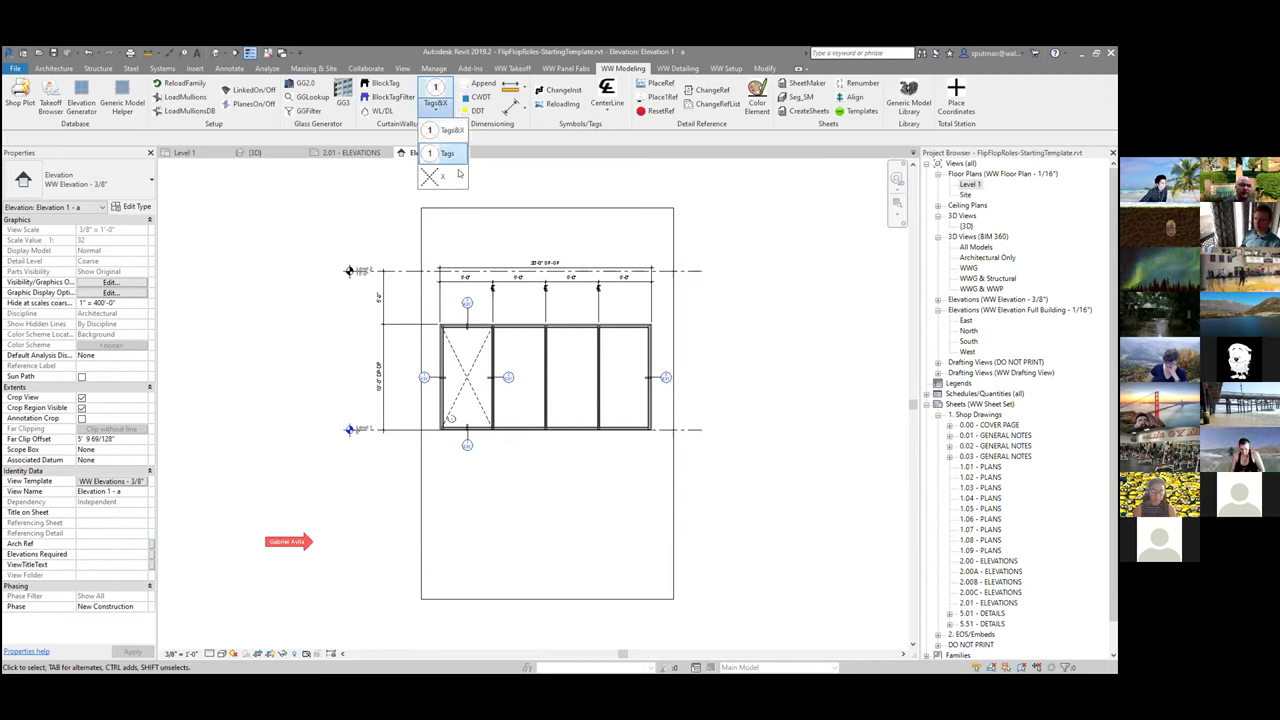
pyautogui.click(438, 108)
pyautogui.click(438, 110)
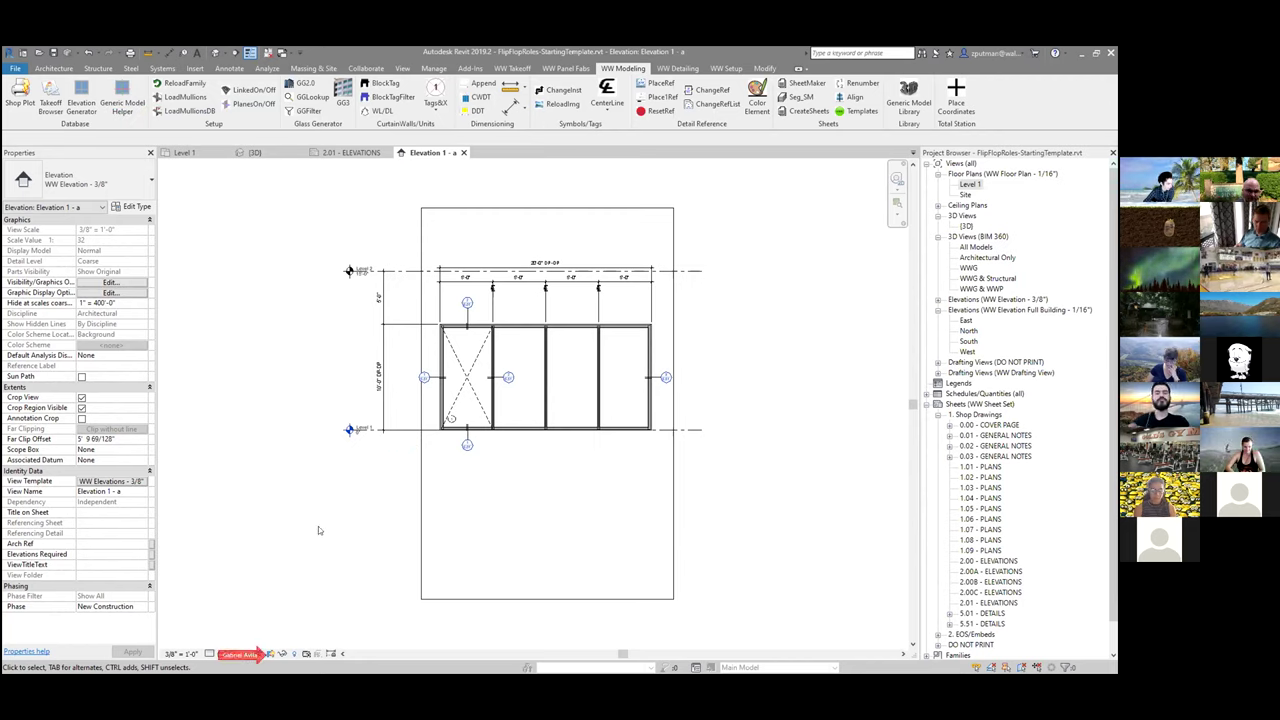
# Step: Toggle Hide Crop Region so Elevation 1 - a ends with no crop frame shown
pyautogui.click(269, 655)
pyautogui.click(269, 655)
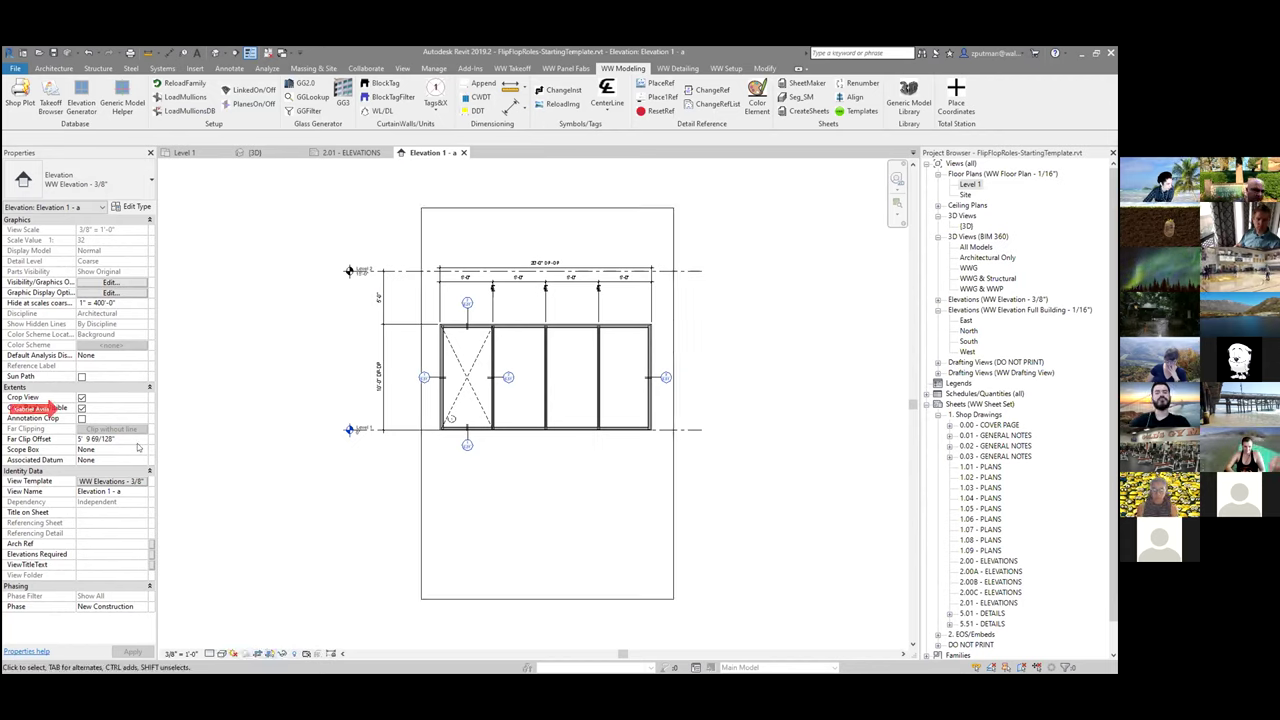
pyautogui.click(269, 655)
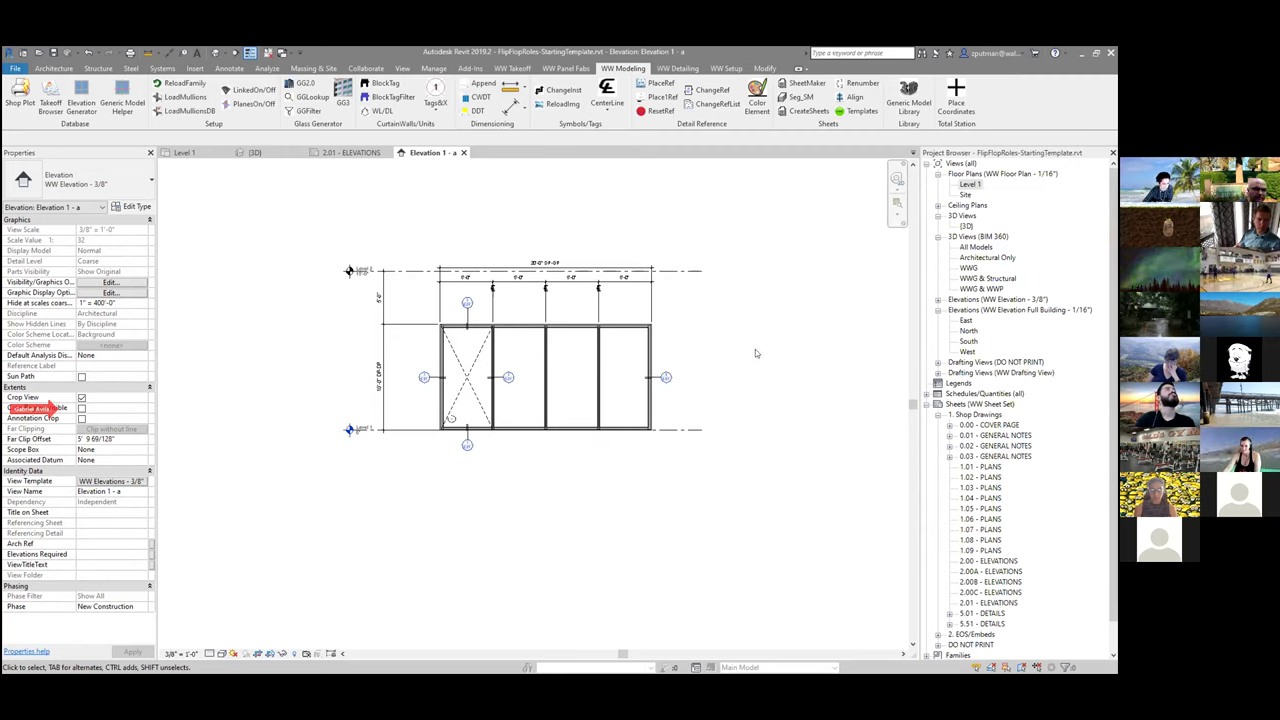
# Step: Open sheet 2.01 - ELEVATIONS and place the Elevation 1 - a view on it as a viewport
pyautogui.click(985, 603)
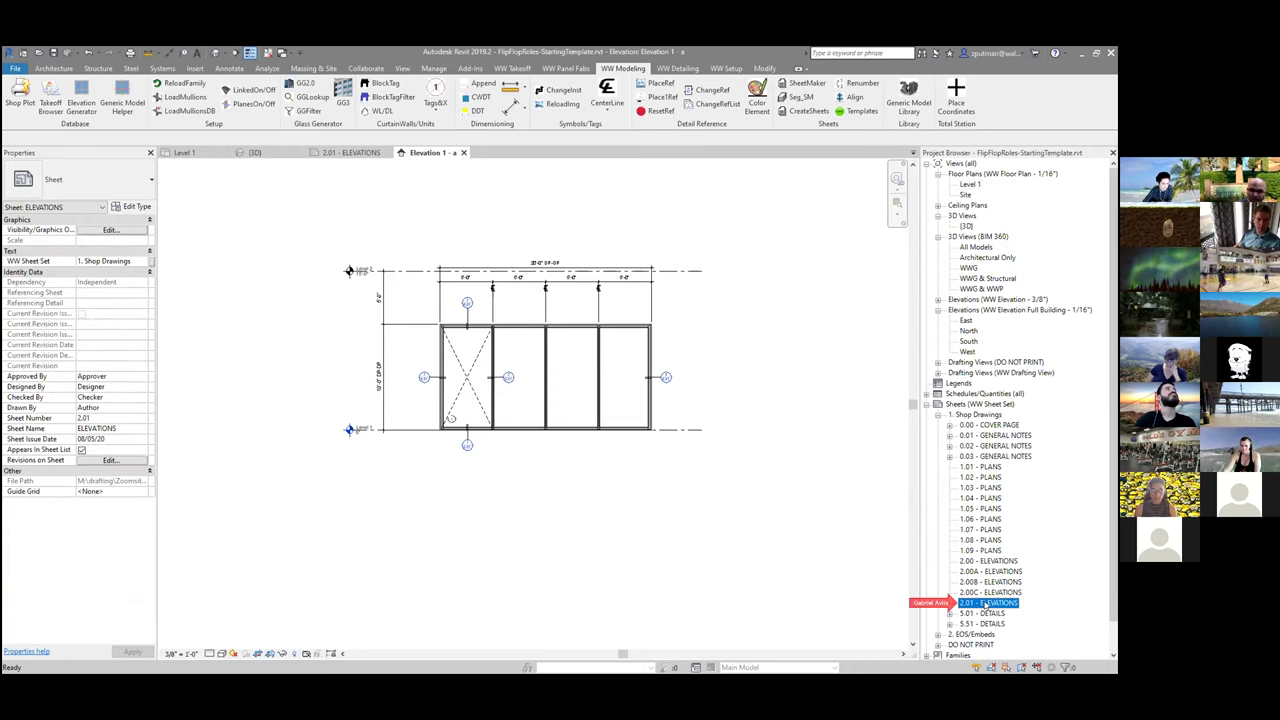
pyautogui.doubleClick(985, 604)
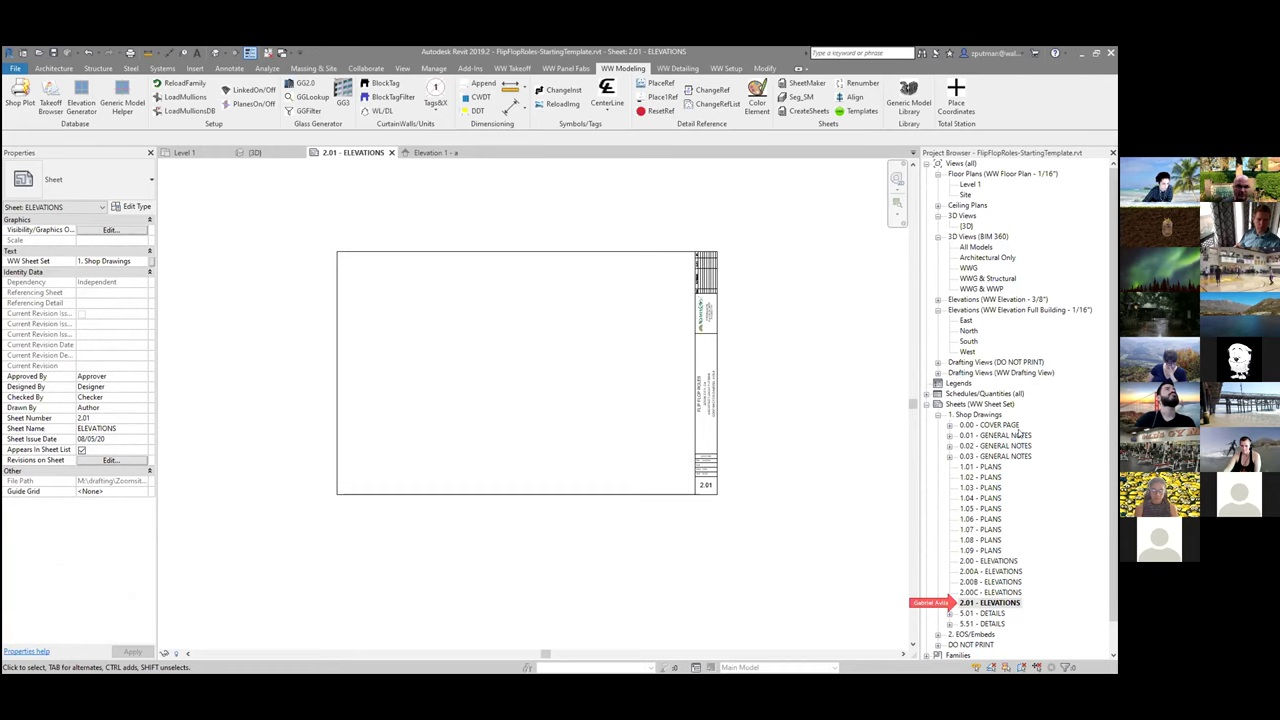
pyautogui.click(938, 300)
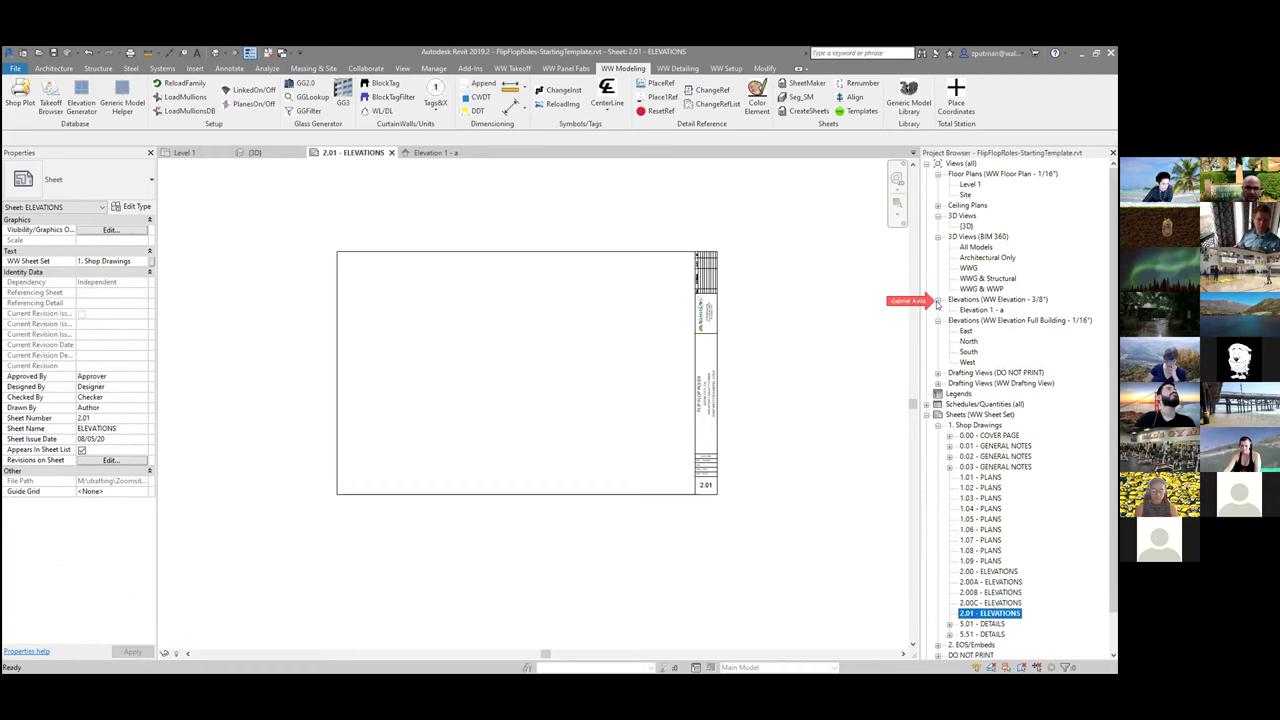
pyautogui.click(980, 311)
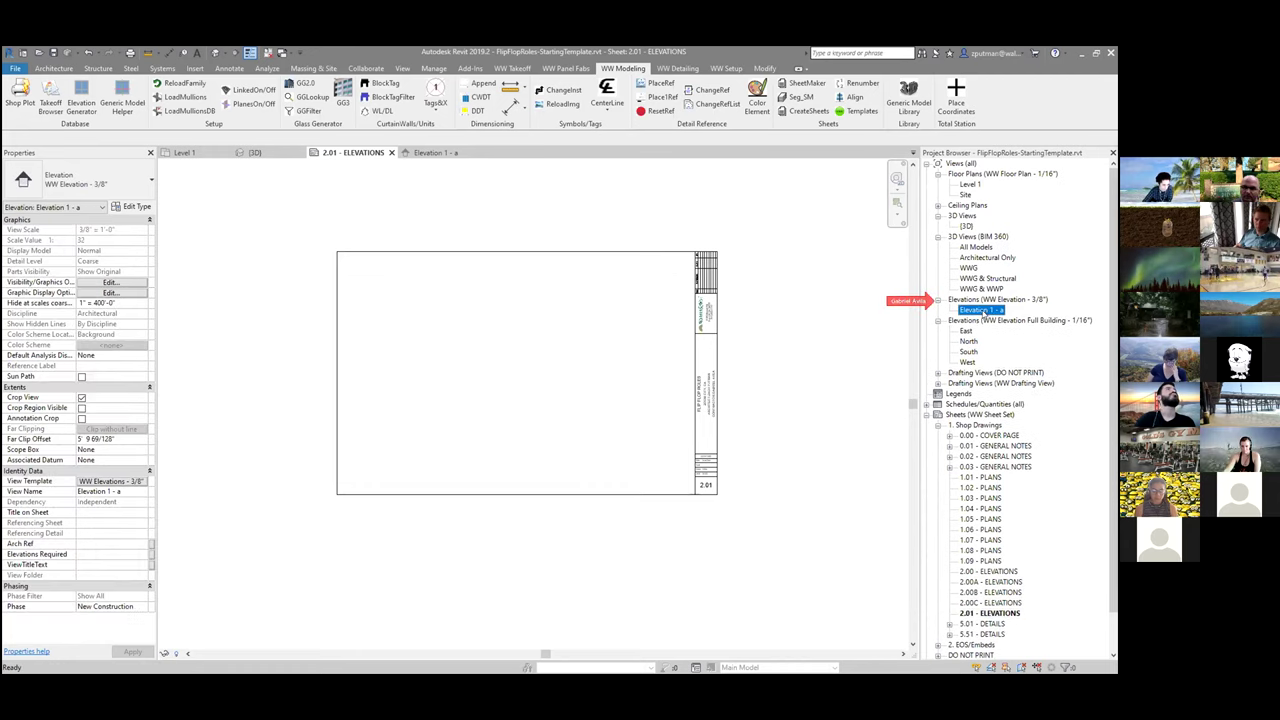
pyautogui.moveTo(985, 315); pyautogui.dragTo(480, 366)
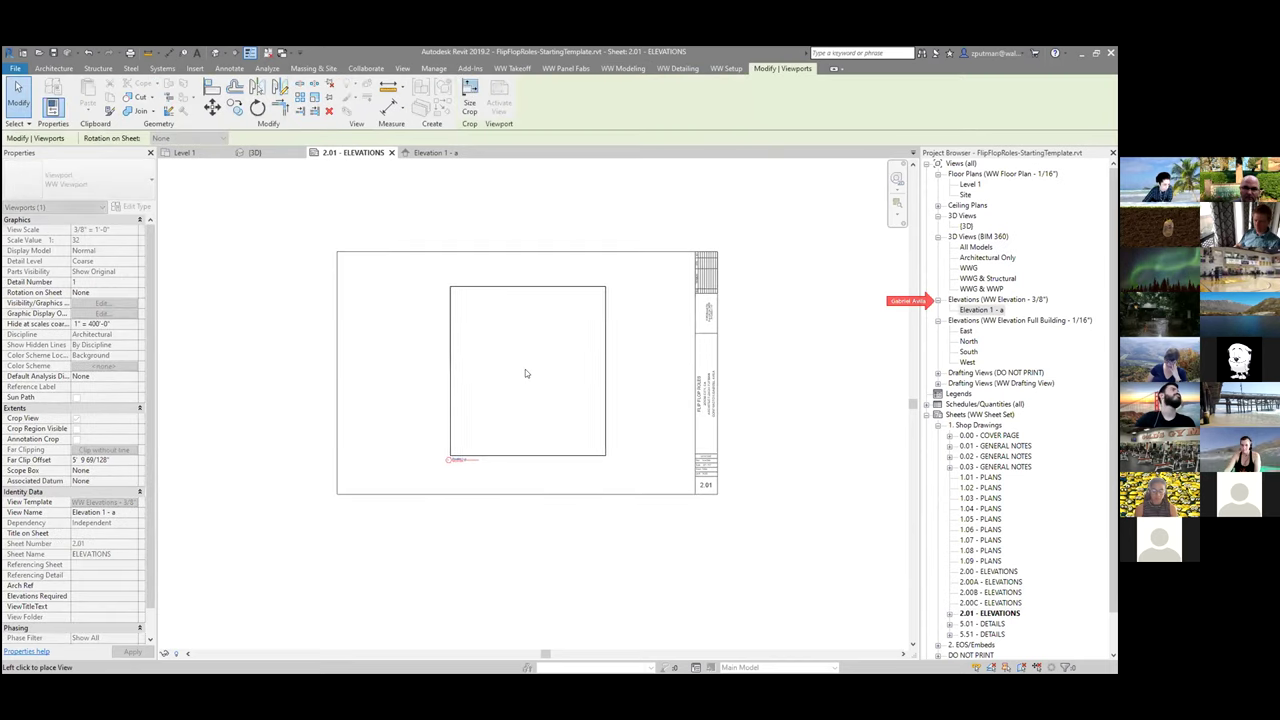
pyautogui.click(525, 369)
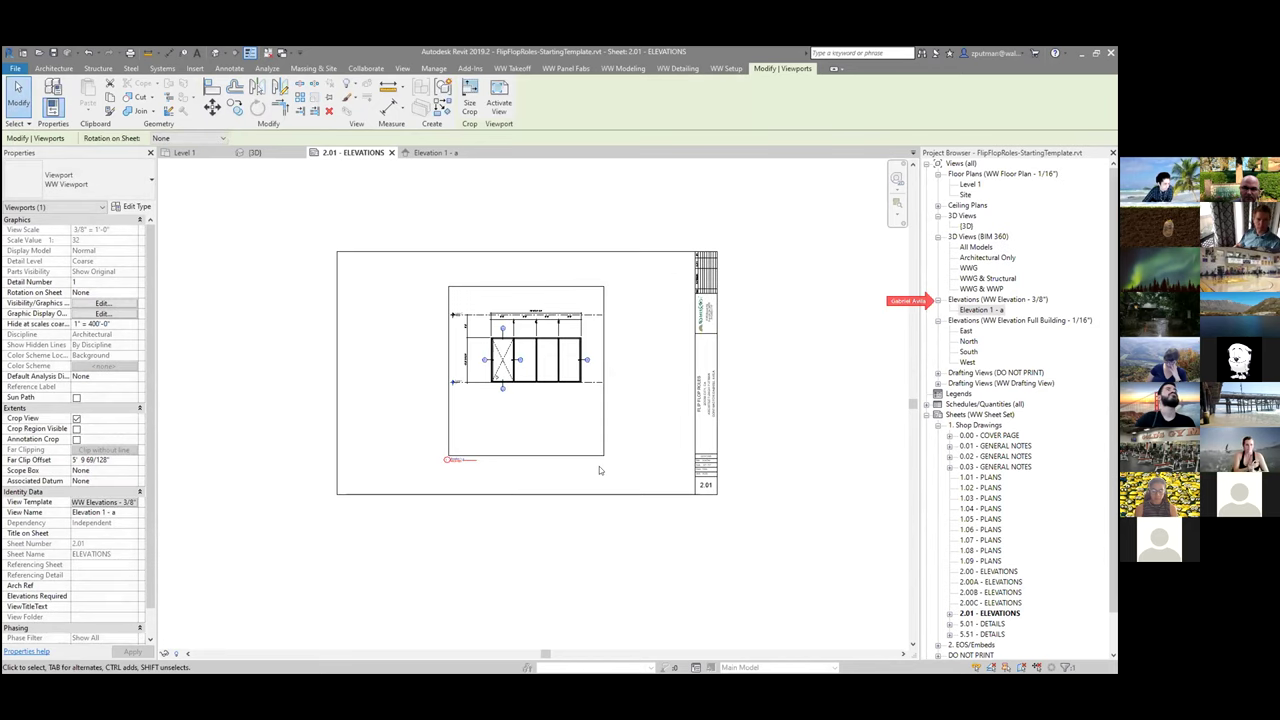
pyautogui.scroll(3, 580, 440)
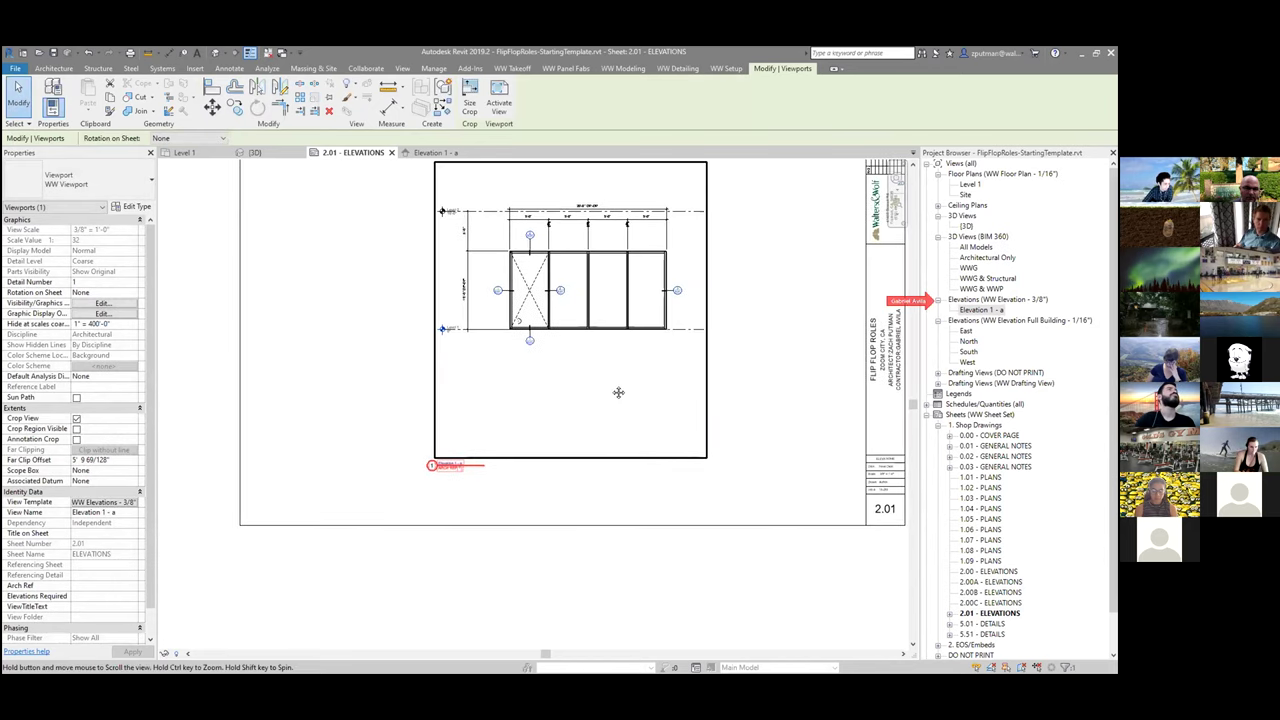
pyautogui.moveTo(623, 358); pyautogui.dragTo(607, 388, button='middle')
pyautogui.moveTo(455, 493)
pyautogui.mouseDown()
pyautogui.moveTo(400, 480)
pyautogui.moveTo(400, 510)
pyautogui.moveTo(405, 495)
pyautogui.moveTo(455, 493)
pyautogui.mouseUp()
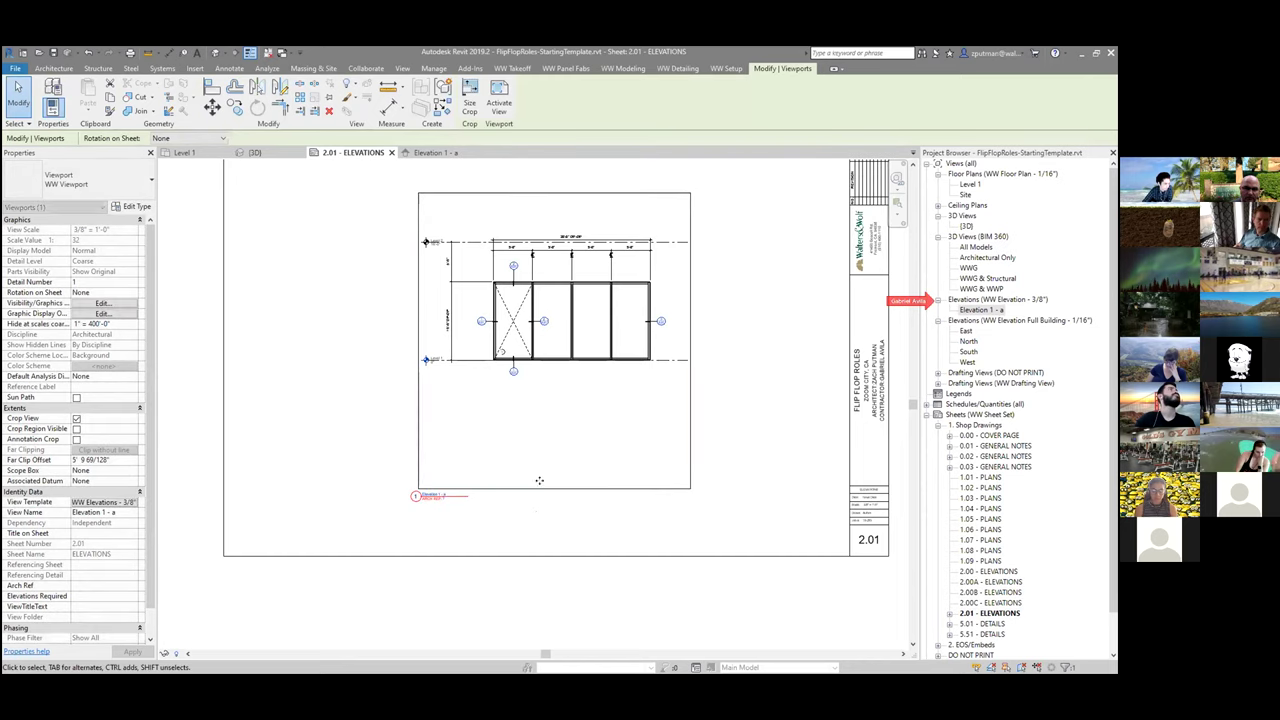
pyautogui.click(560, 491)
pyautogui.click(560, 490)
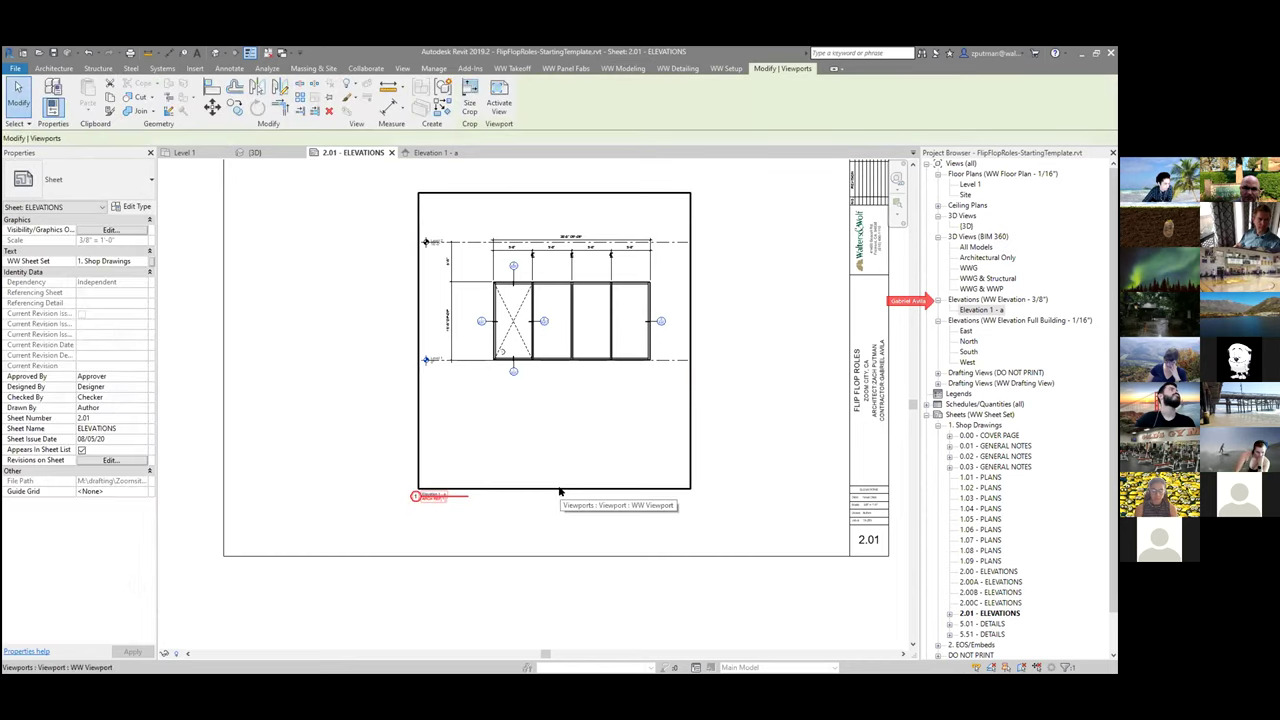
# Step: Tighten the viewport's crop region around the wall by raising its bottom edge and lowering its top edge
pyautogui.doubleClick(585, 442)
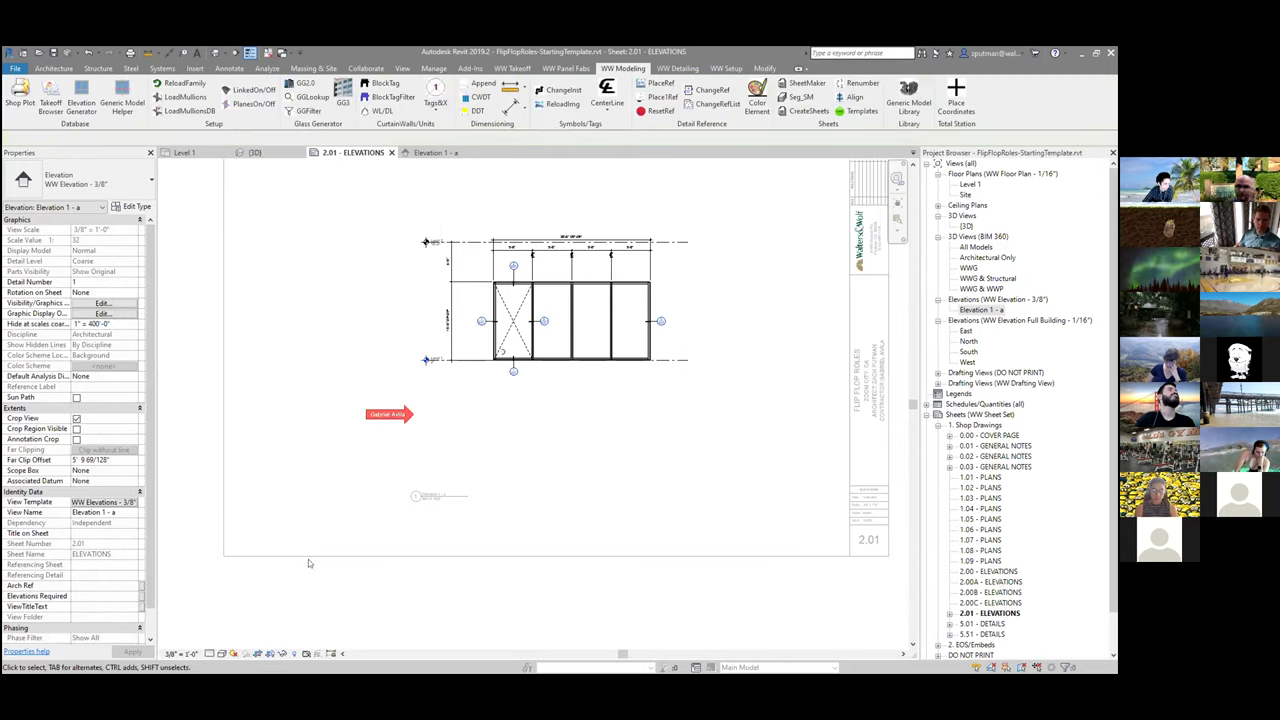
pyautogui.click(270, 654)
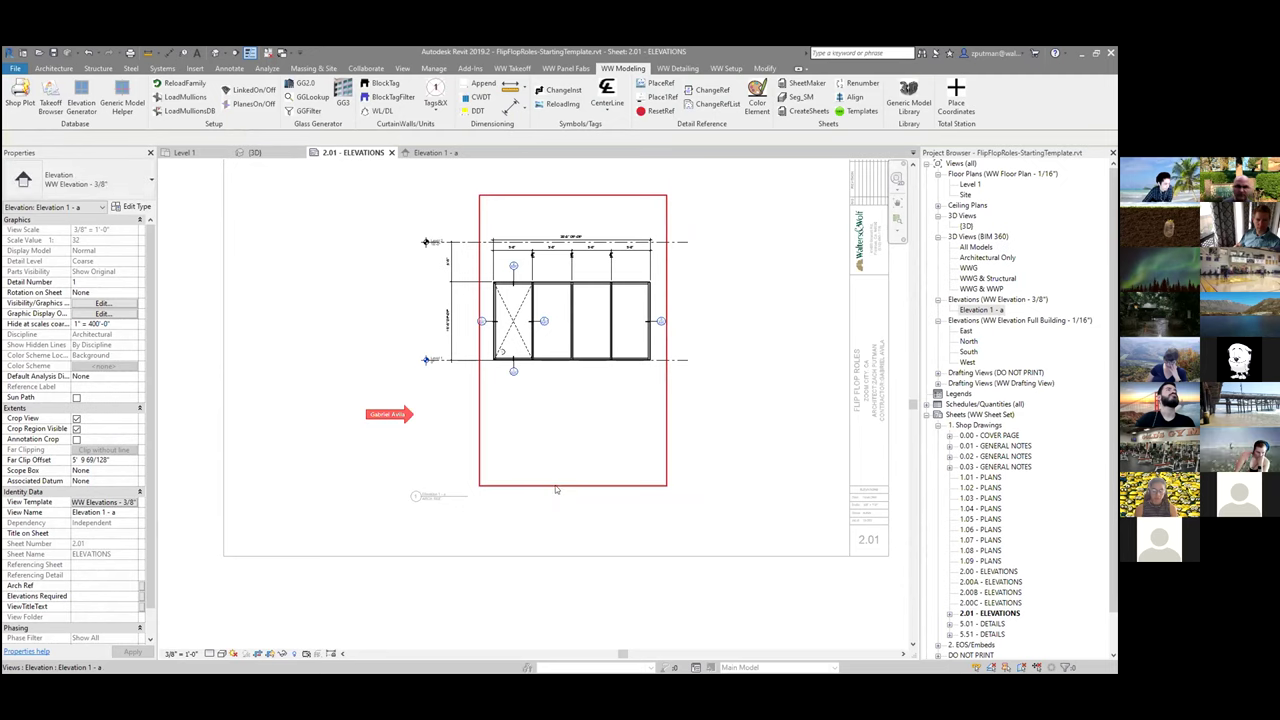
pyautogui.click(572, 485)
pyautogui.moveTo(571, 427); pyautogui.dragTo(572, 384)
pyautogui.click(574, 200)
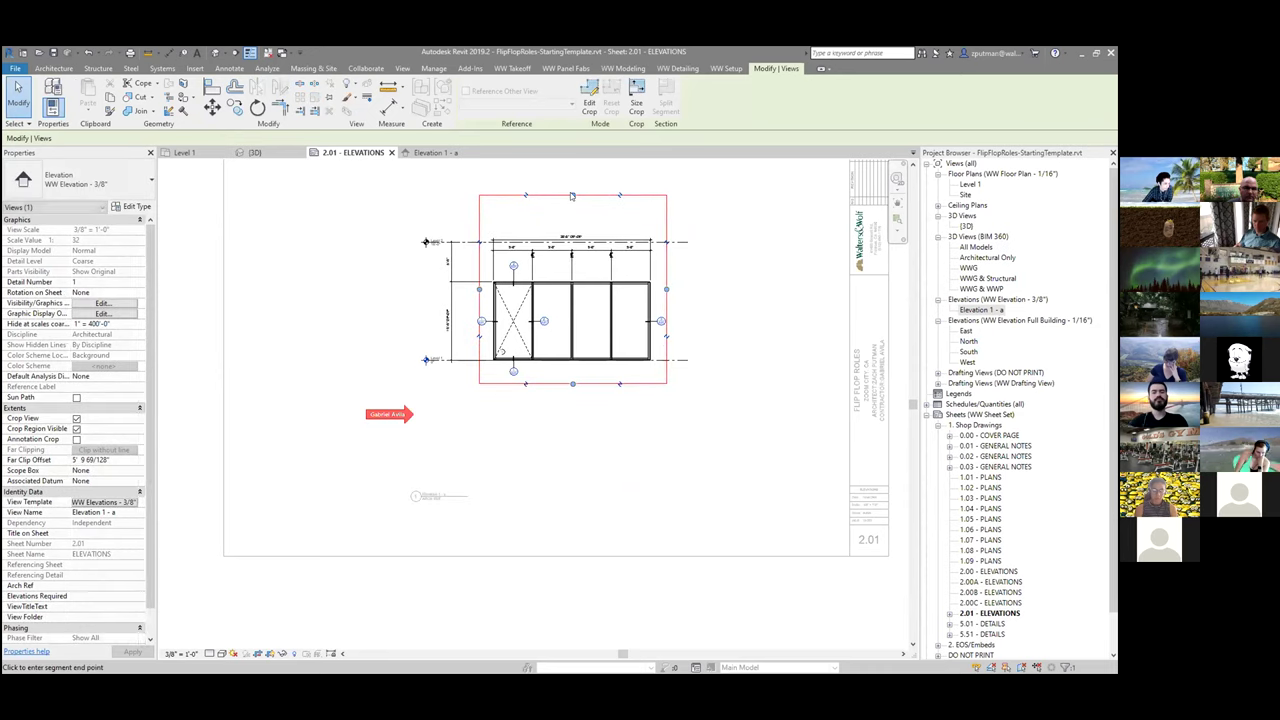
pyautogui.click(573, 228)
pyautogui.click(654, 514)
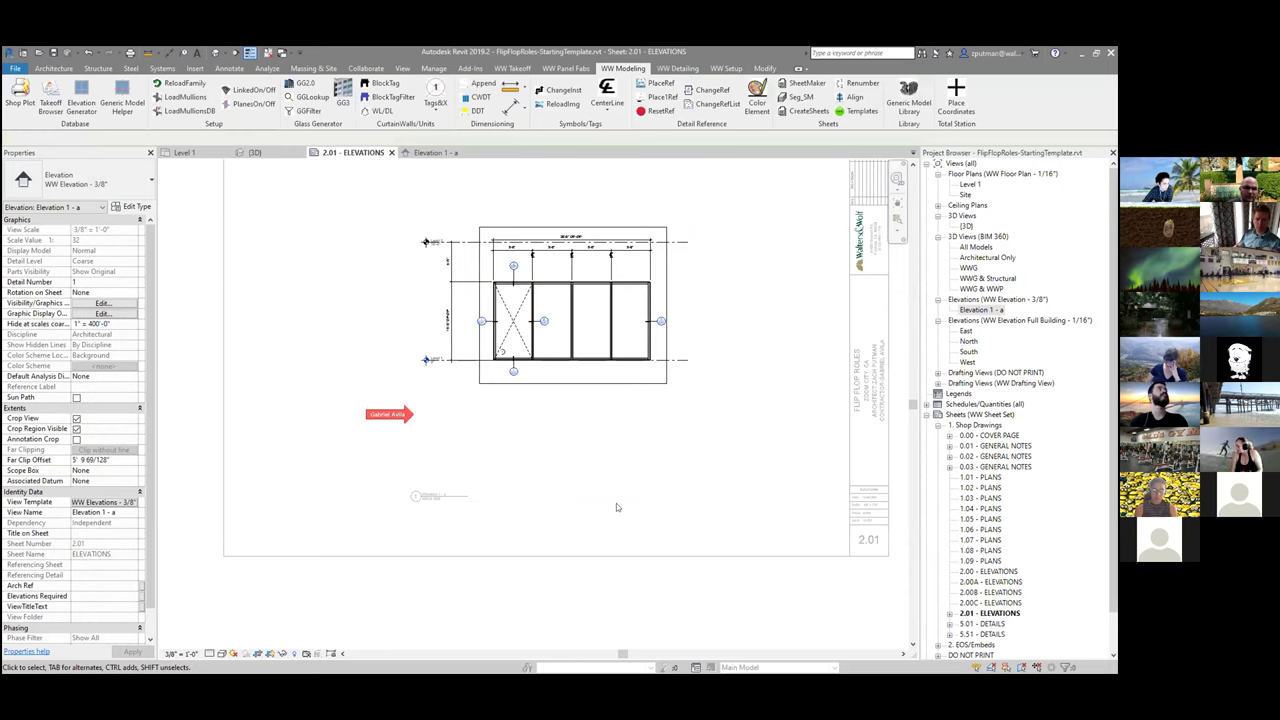
# Step: Hide the crop region boundary inside the Elevation 1 - a viewport
pyautogui.doubleClick(616, 503)
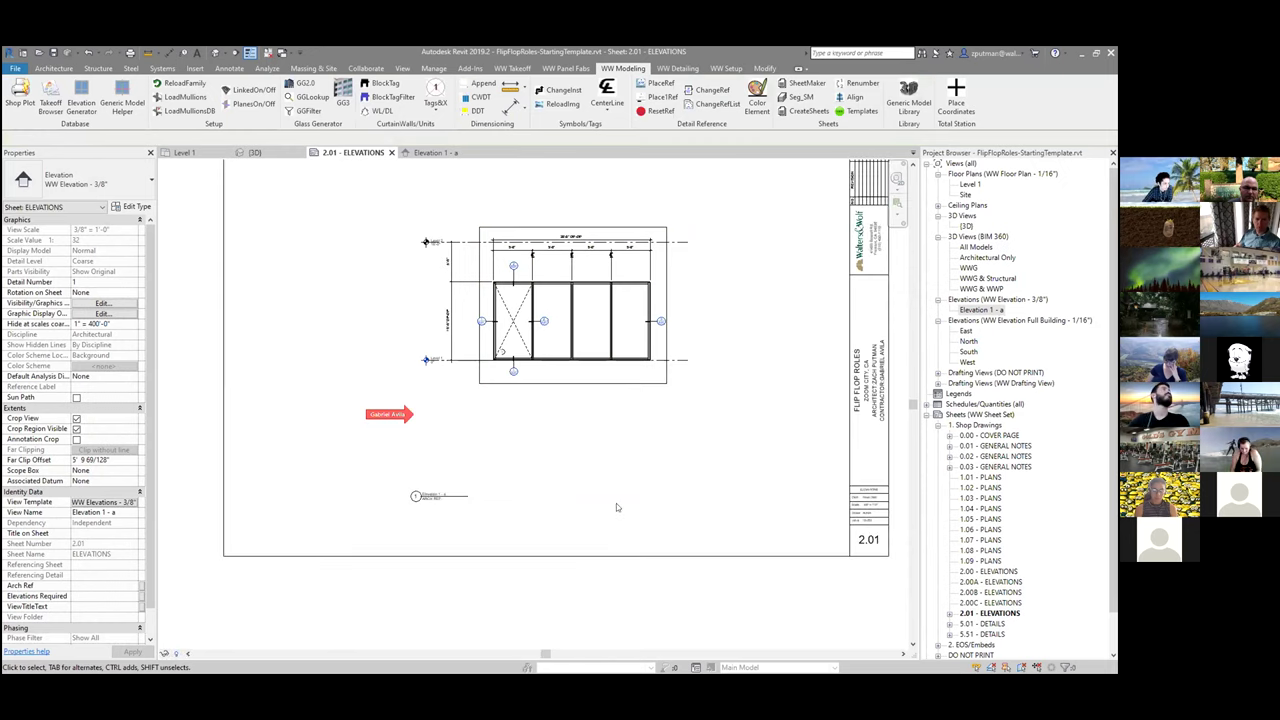
pyautogui.doubleClick(629, 302)
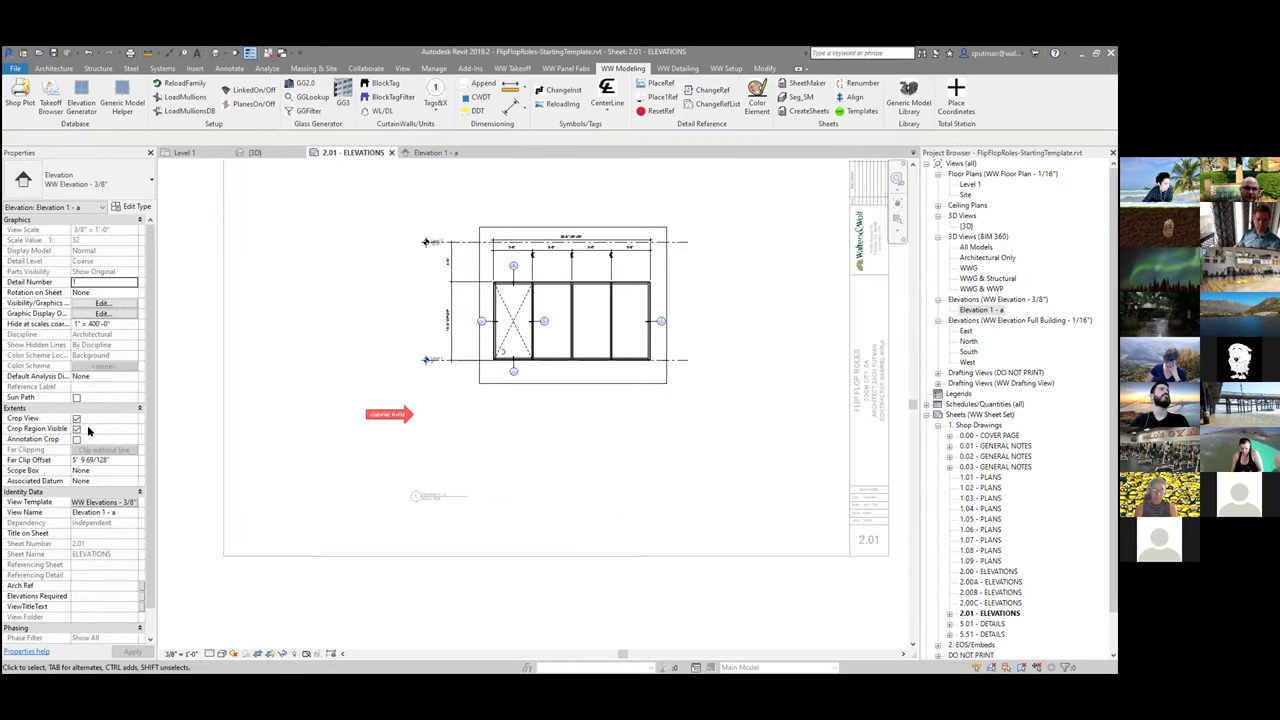
pyautogui.click(271, 654)
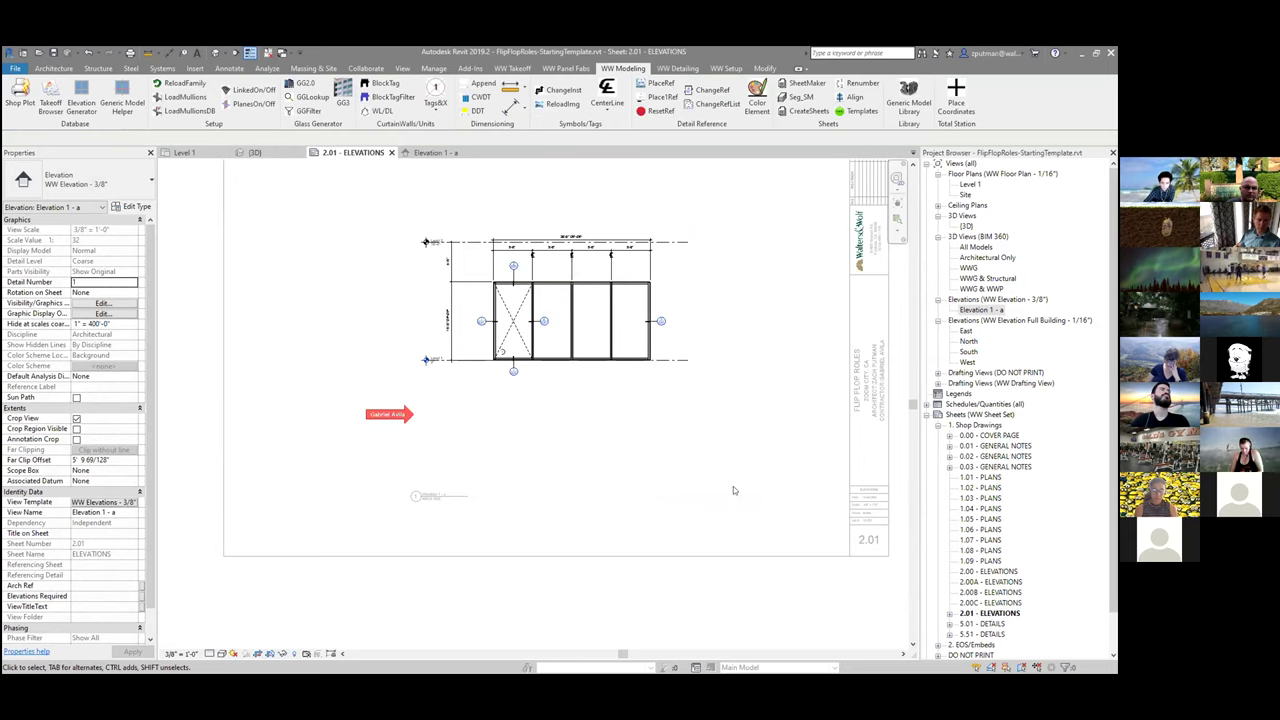
pyautogui.doubleClick(808, 515)
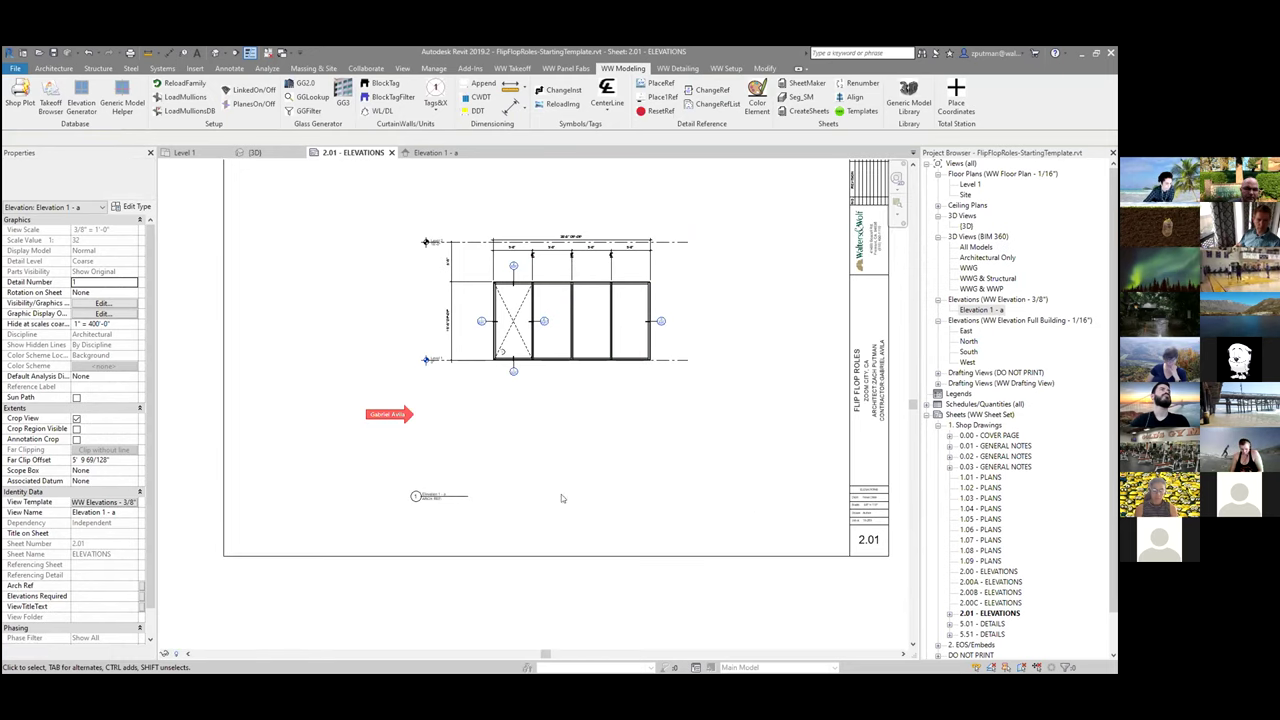
# Step: Move the viewport title up to sit just below the curtain wall drawing
pyautogui.click(453, 499)
pyautogui.moveTo(455, 498); pyautogui.dragTo(578, 401)
pyautogui.click(675, 447)
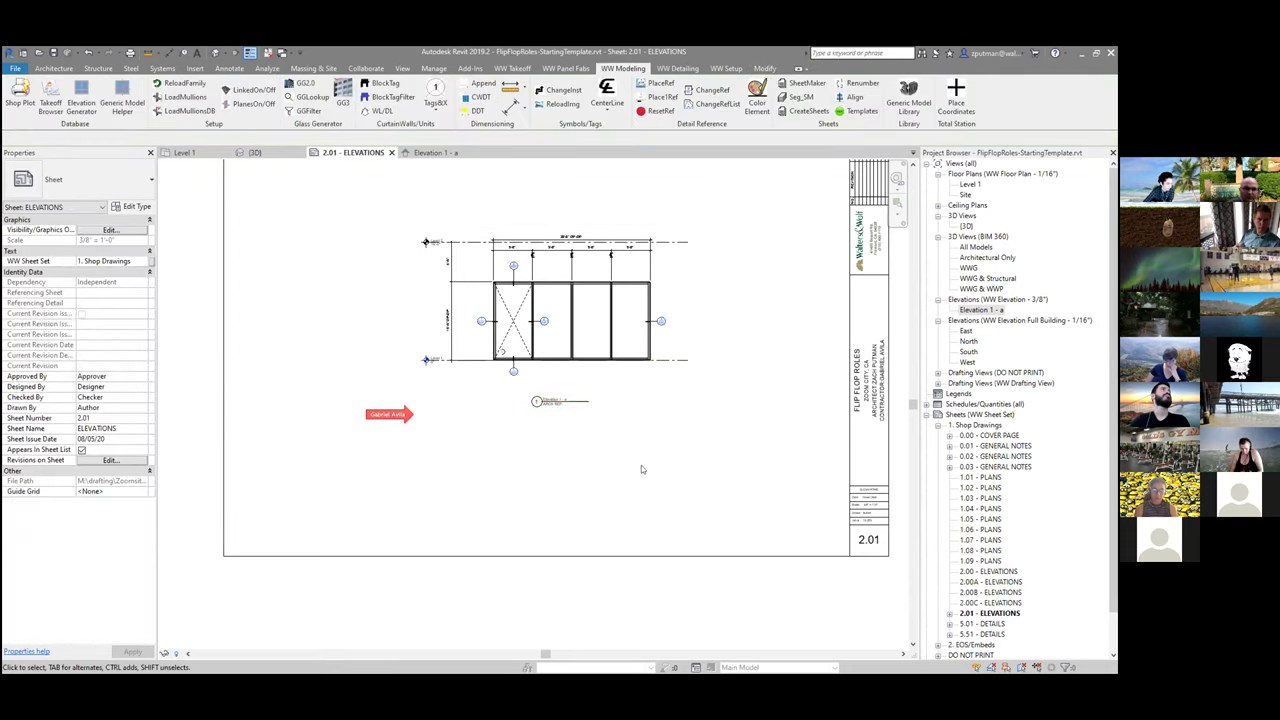
pyautogui.scroll(1, 641, 371)
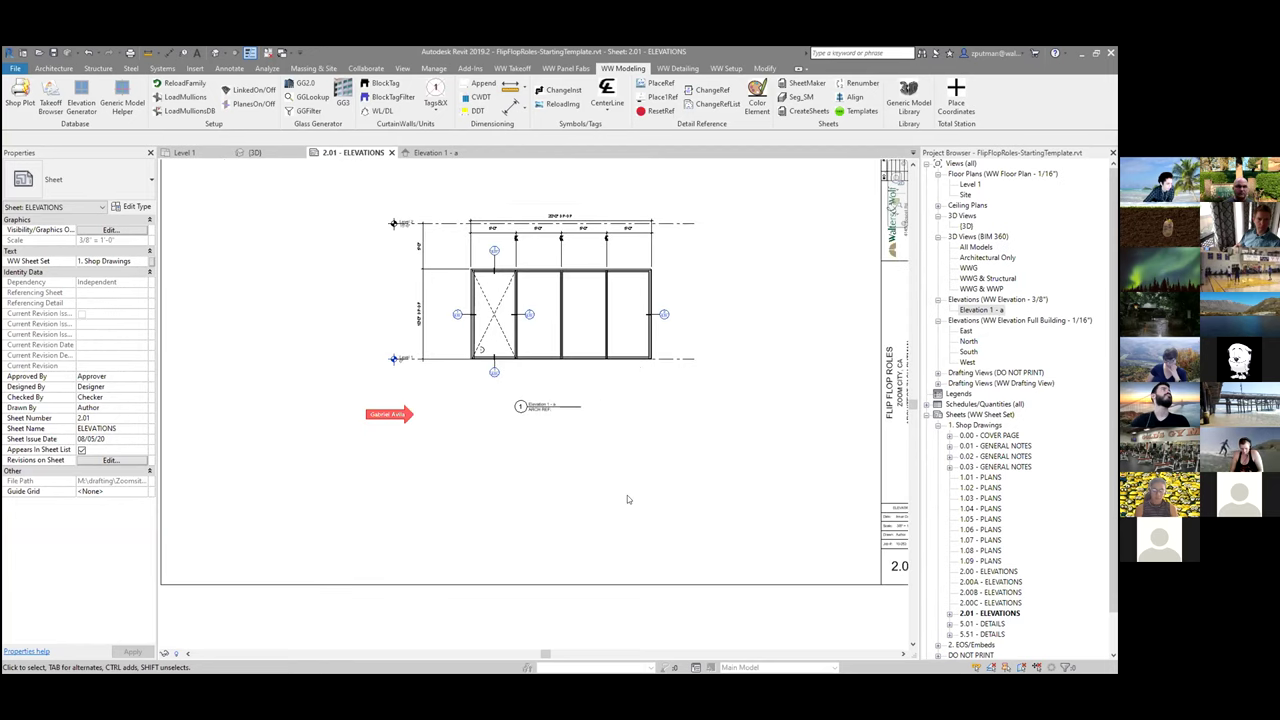
pyautogui.click(592, 409)
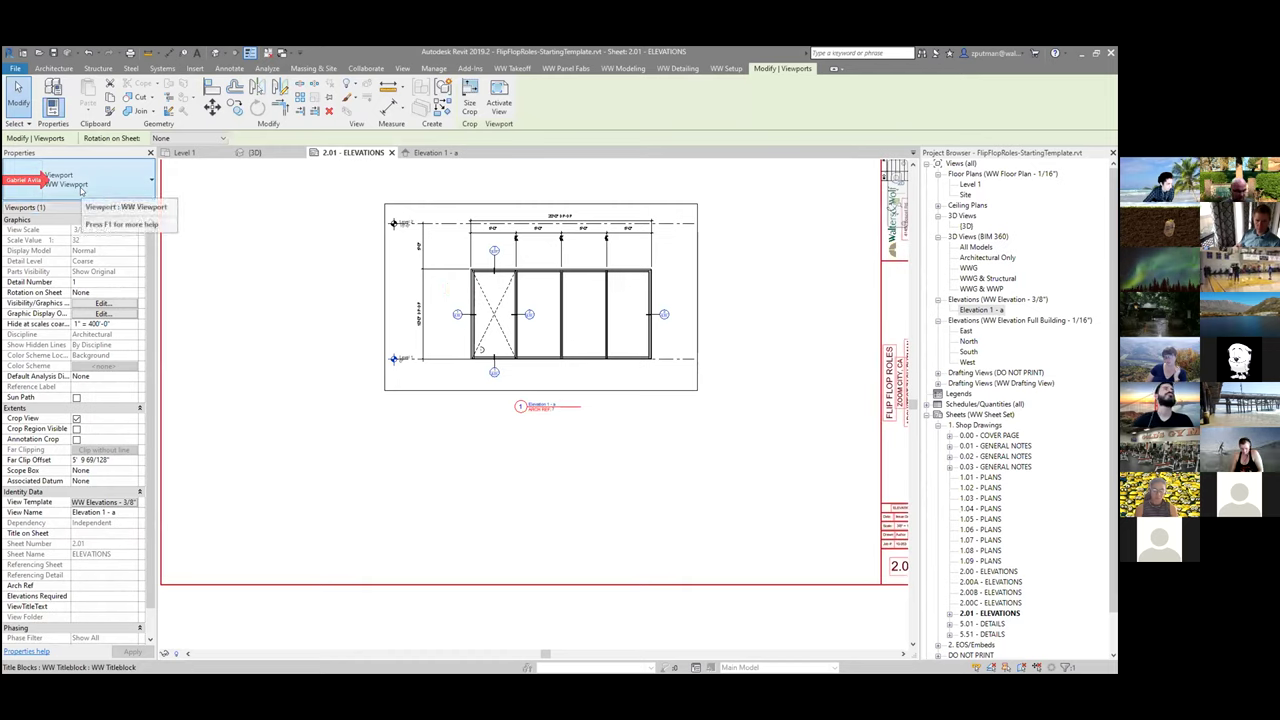
# Step: Change the viewport type to WW Viewport (Elevations), adding ARCH REF and REQUIRED title lines
pyautogui.click(81, 185)
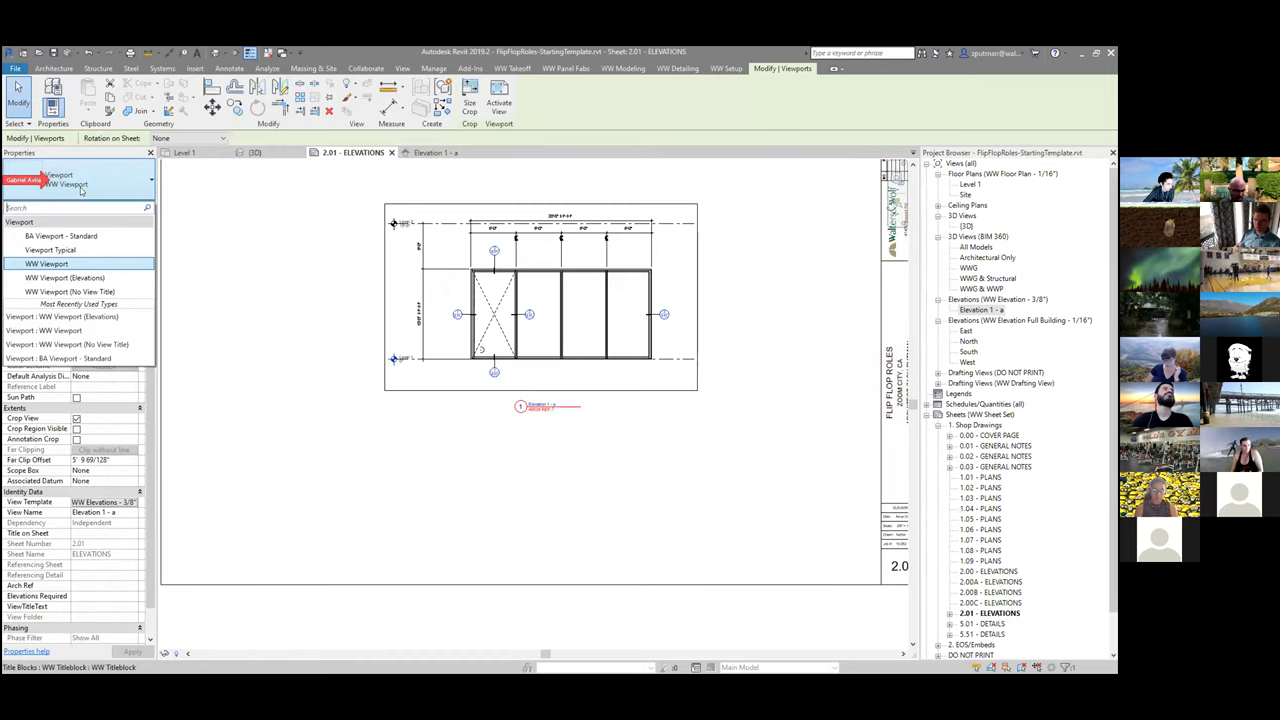
pyautogui.click(62, 278)
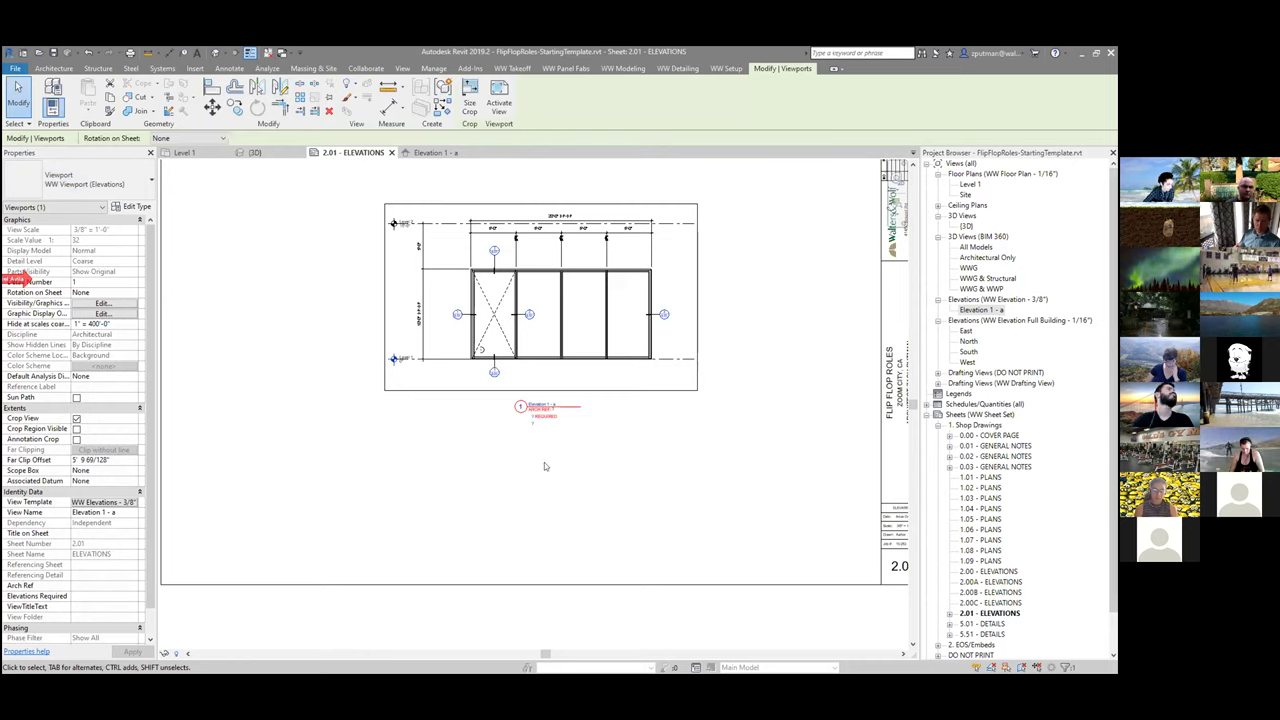
pyautogui.click(97, 186)
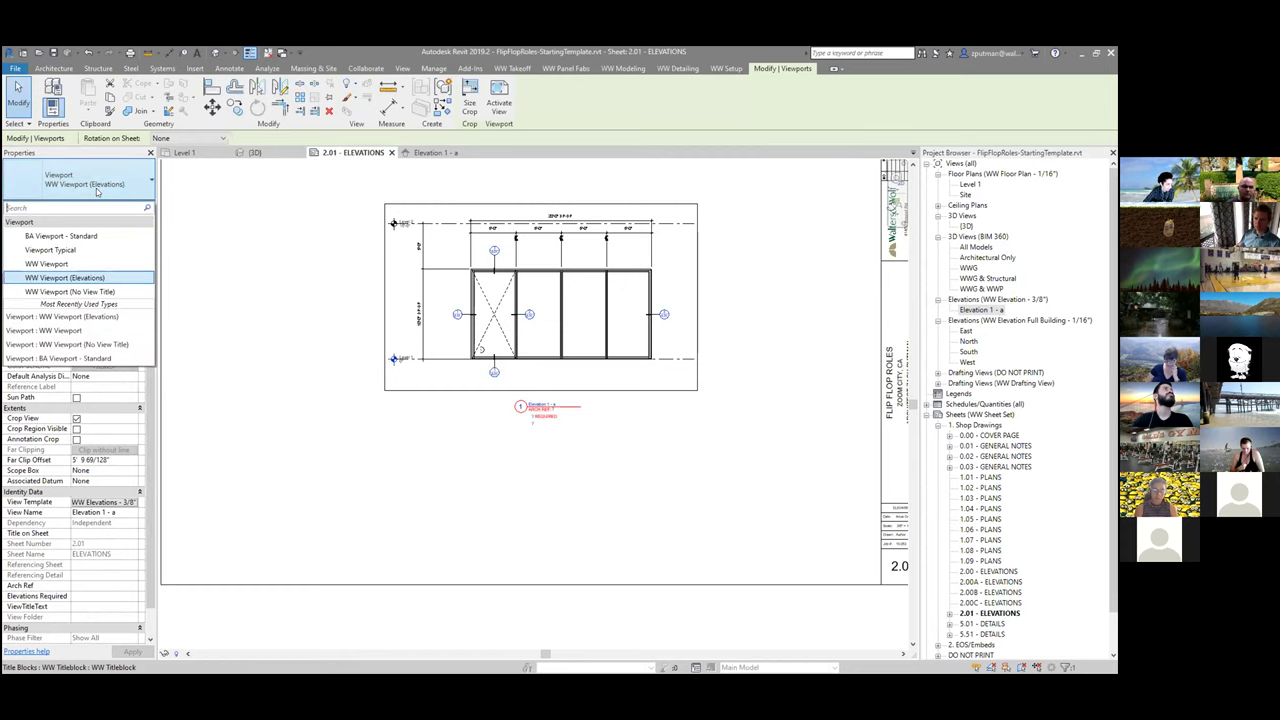
pyautogui.click(347, 152)
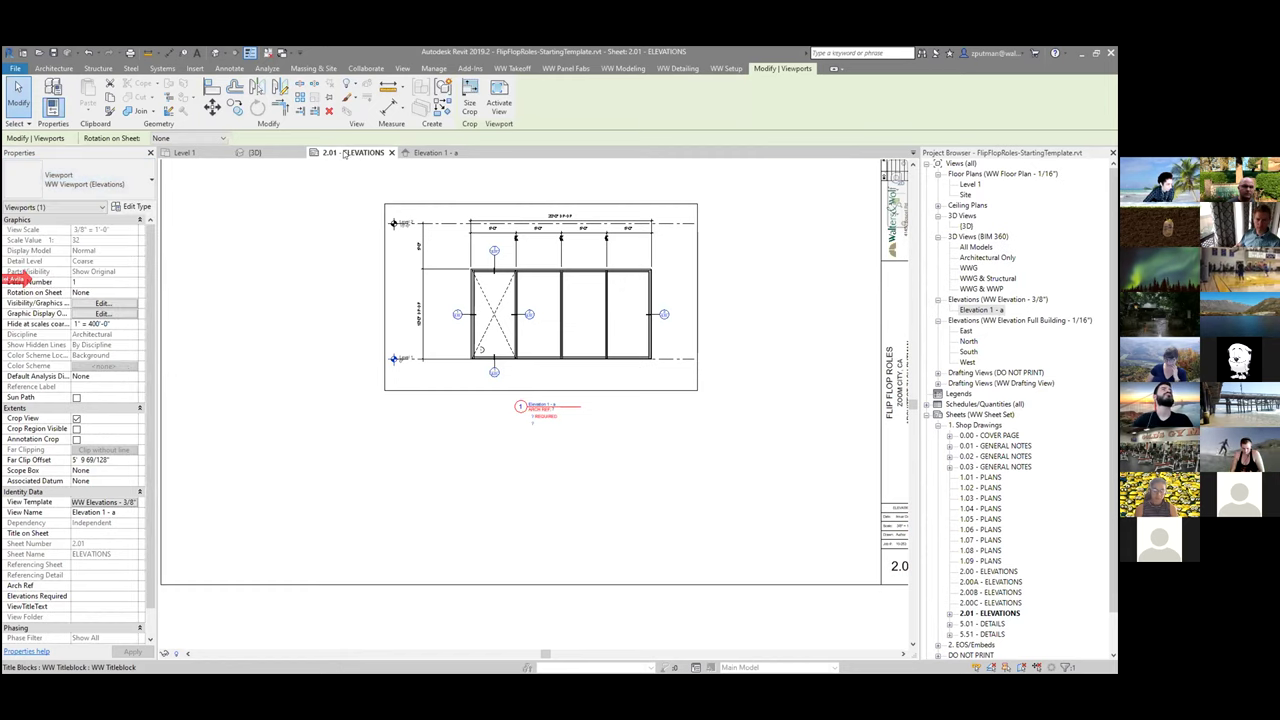
pyautogui.scroll(2, 545, 410)
pyautogui.scroll(2, 545, 410)
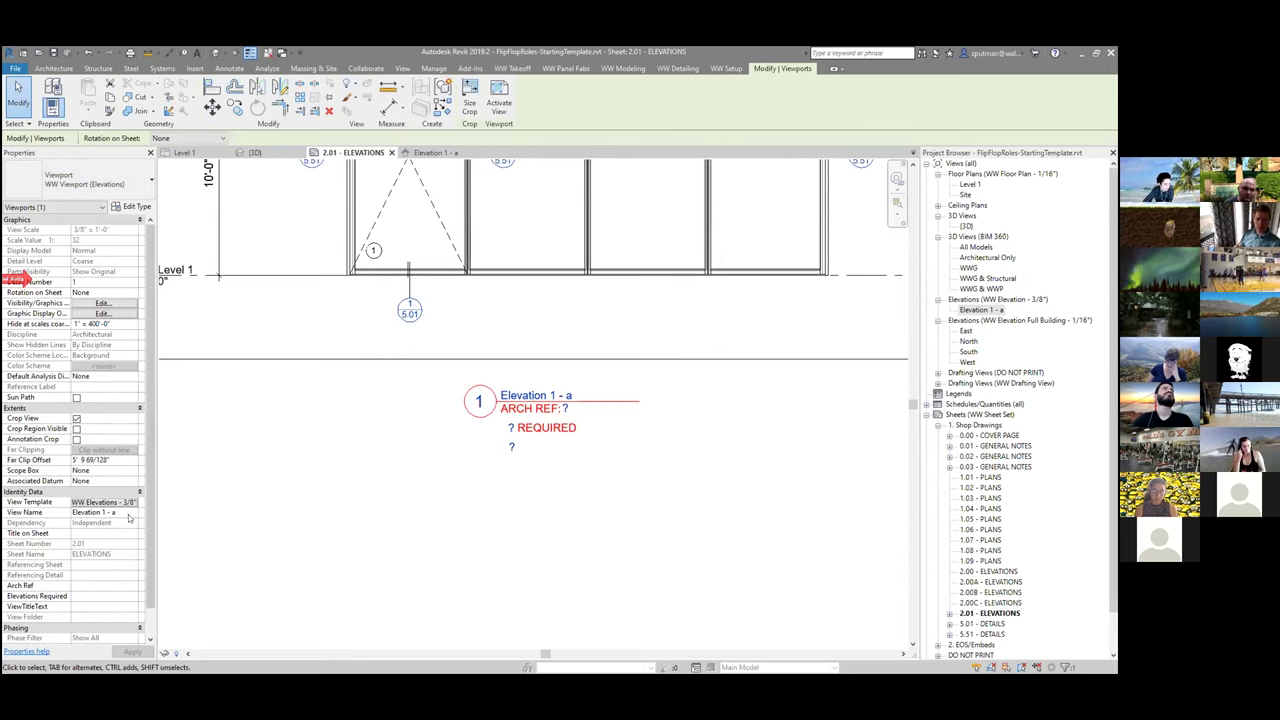
# Step: Set Elevation 1 - a's Title on Sheet to STRIP WINDOW
pyautogui.click(990, 310)
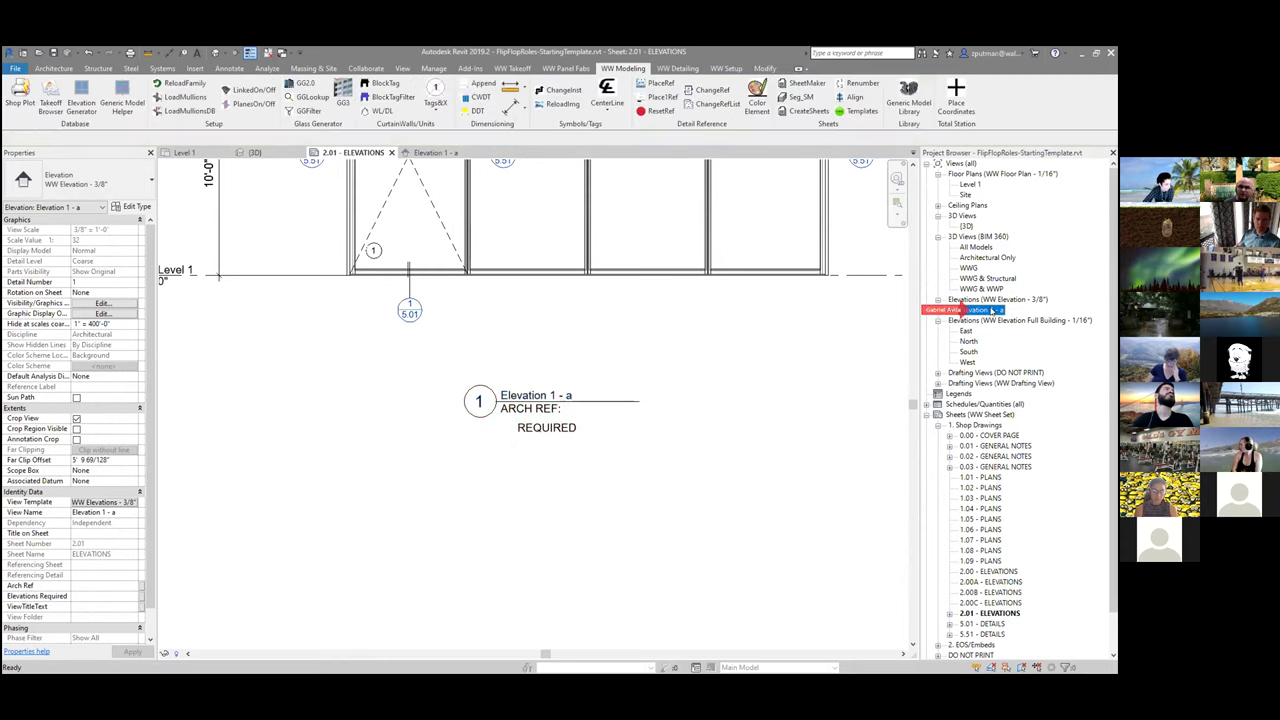
pyautogui.rightClick(992, 311)
pyautogui.click(116, 512)
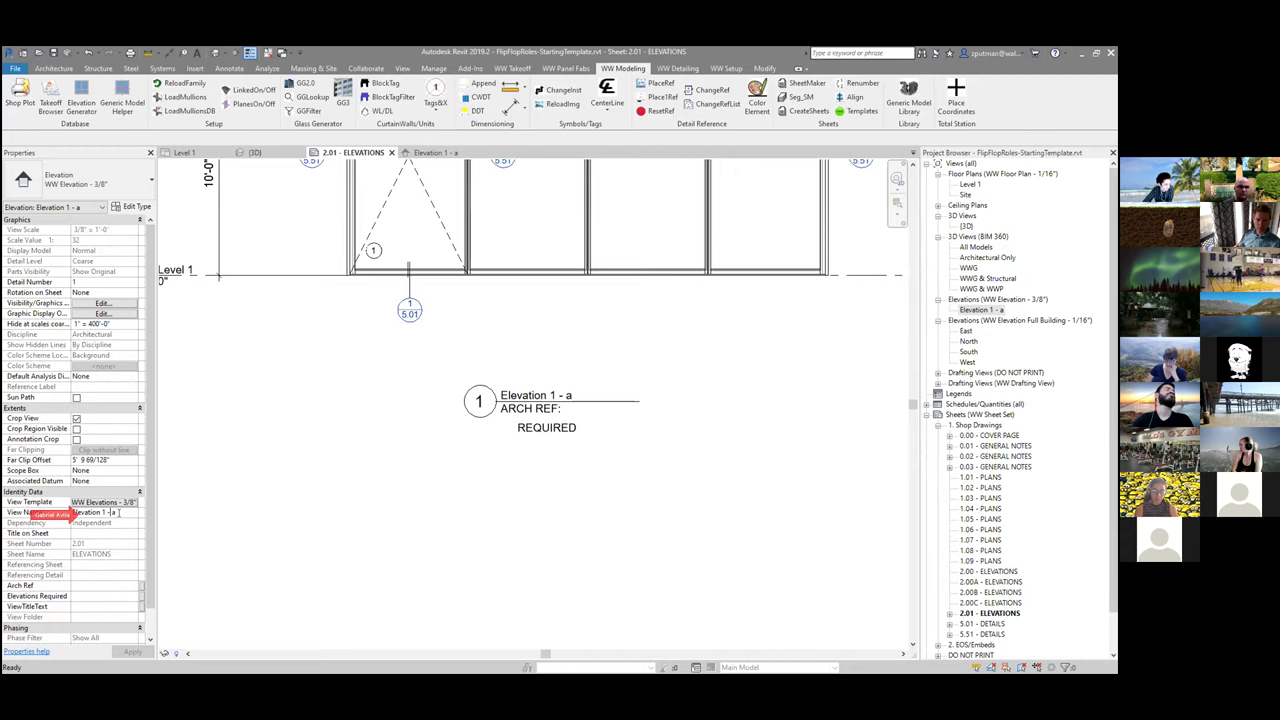
pyautogui.moveTo(126, 512); pyautogui.dragTo(70, 512)
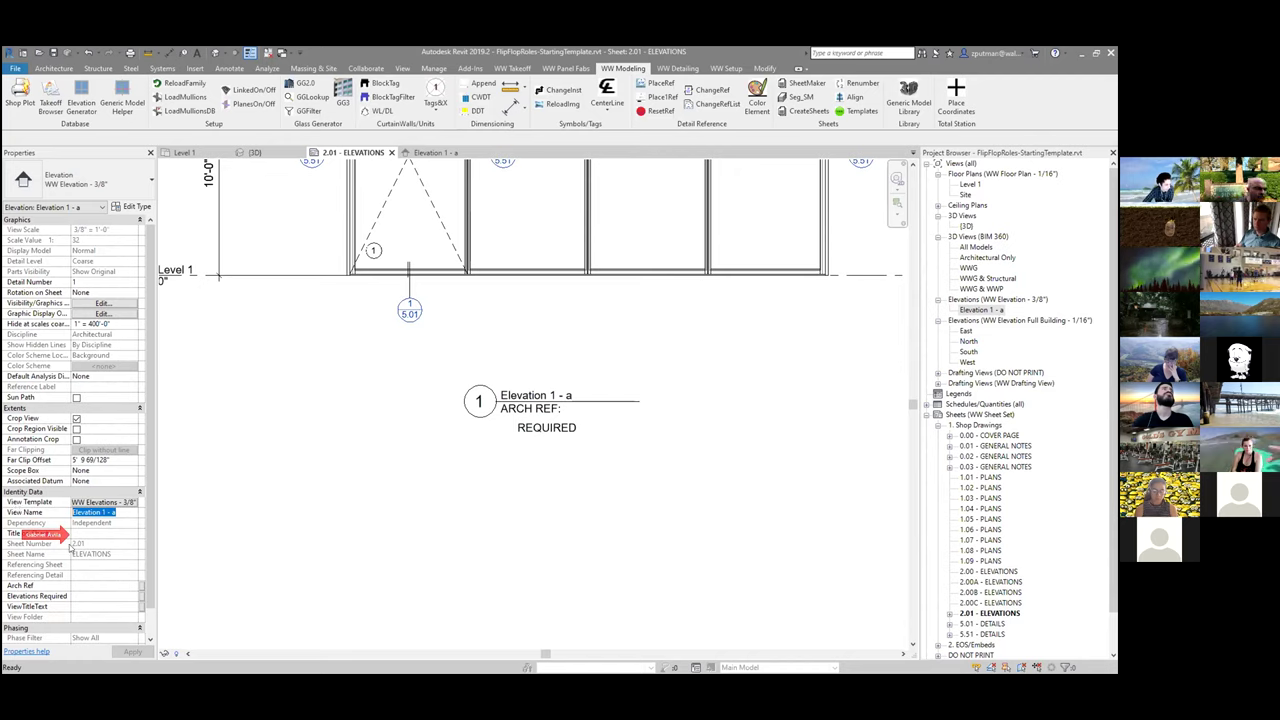
pyautogui.click(100, 536)
pyautogui.click(117, 512)
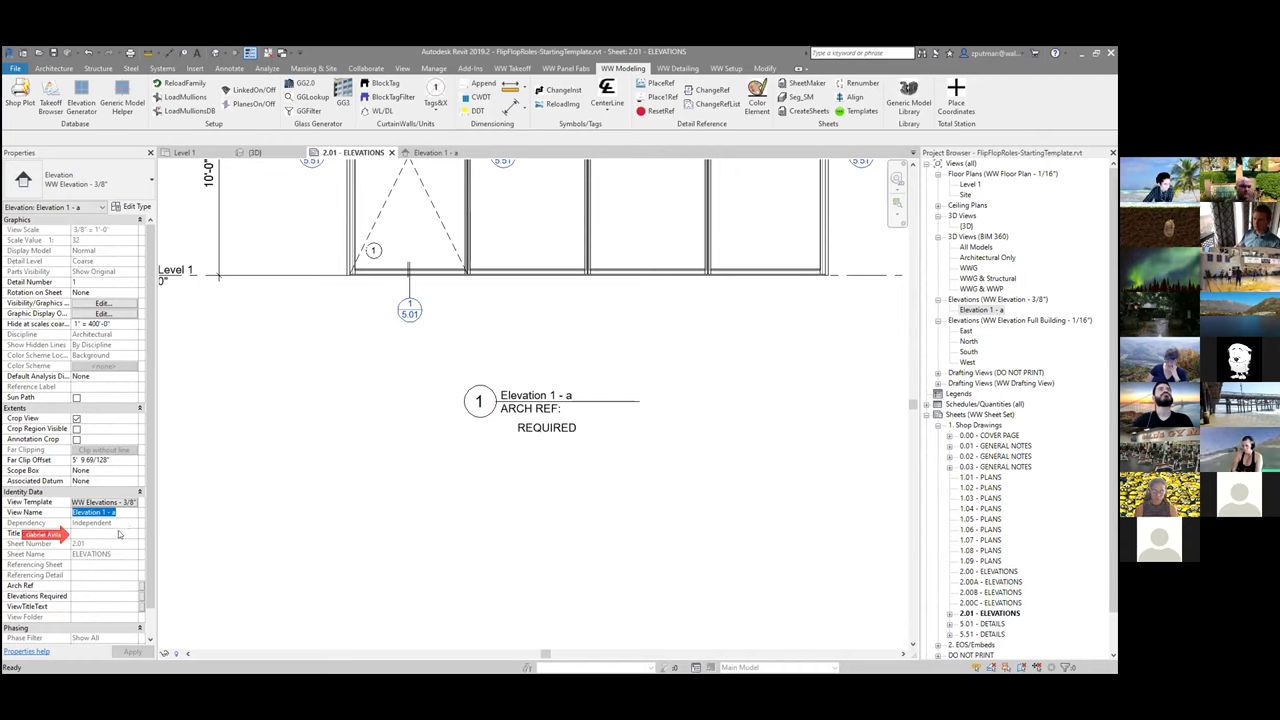
pyautogui.click(108, 533)
pyautogui.write('S')
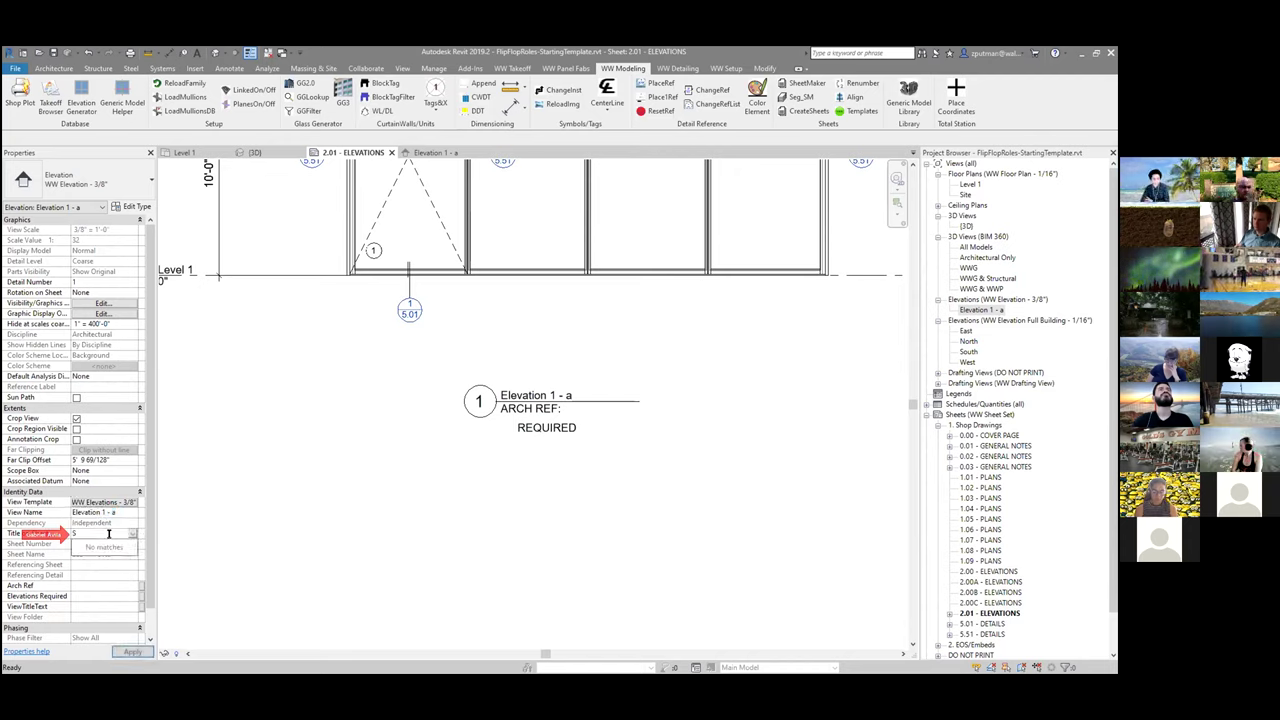
pyautogui.write('TRI')
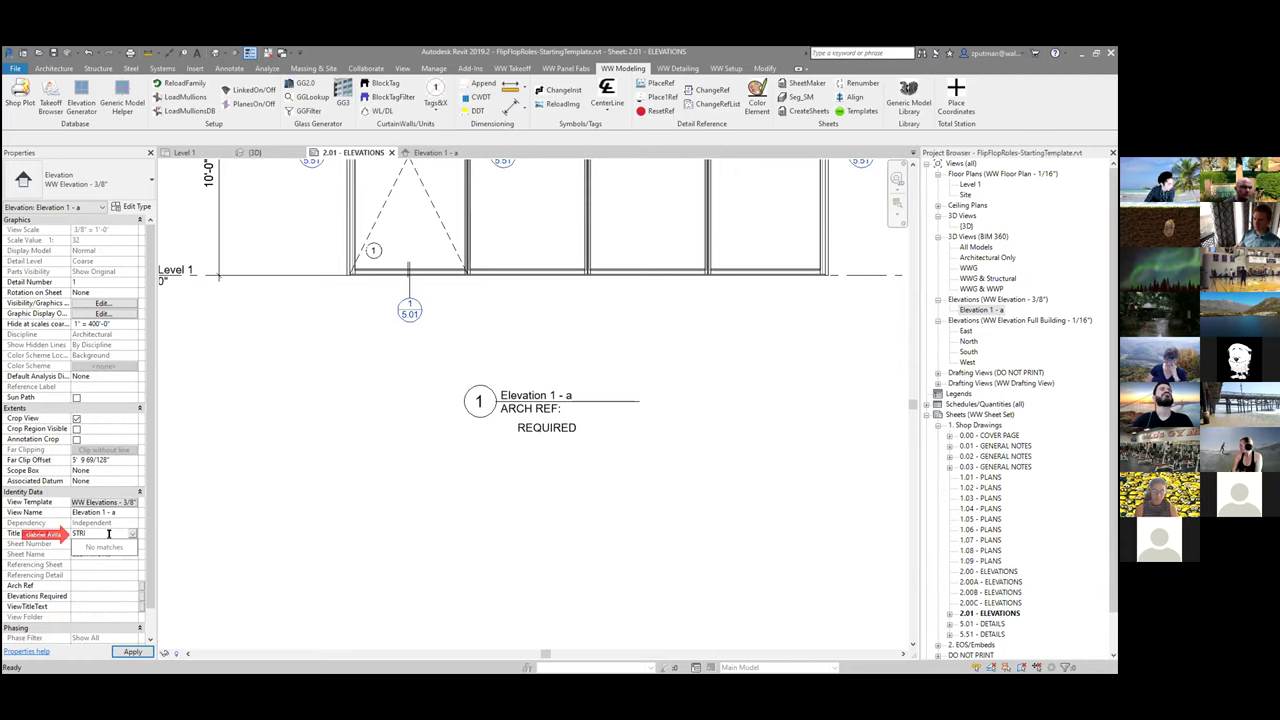
pyautogui.write('P WINDOW')
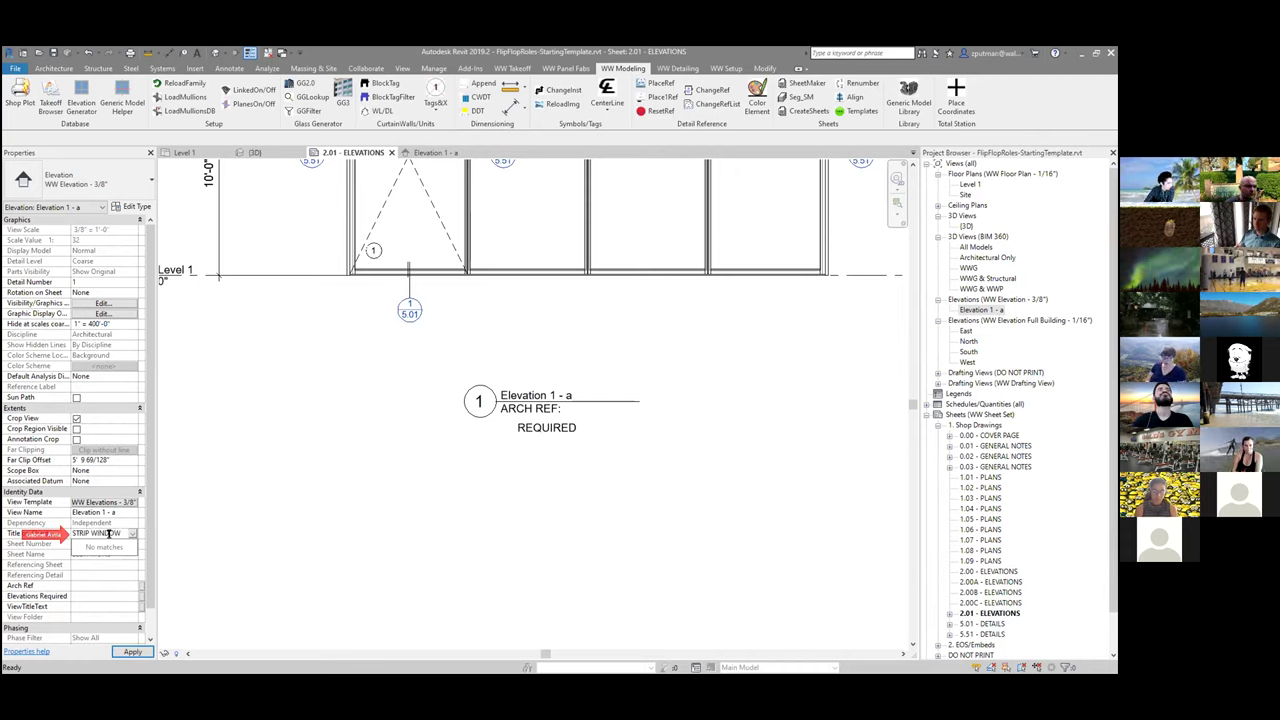
pyautogui.press('Return')
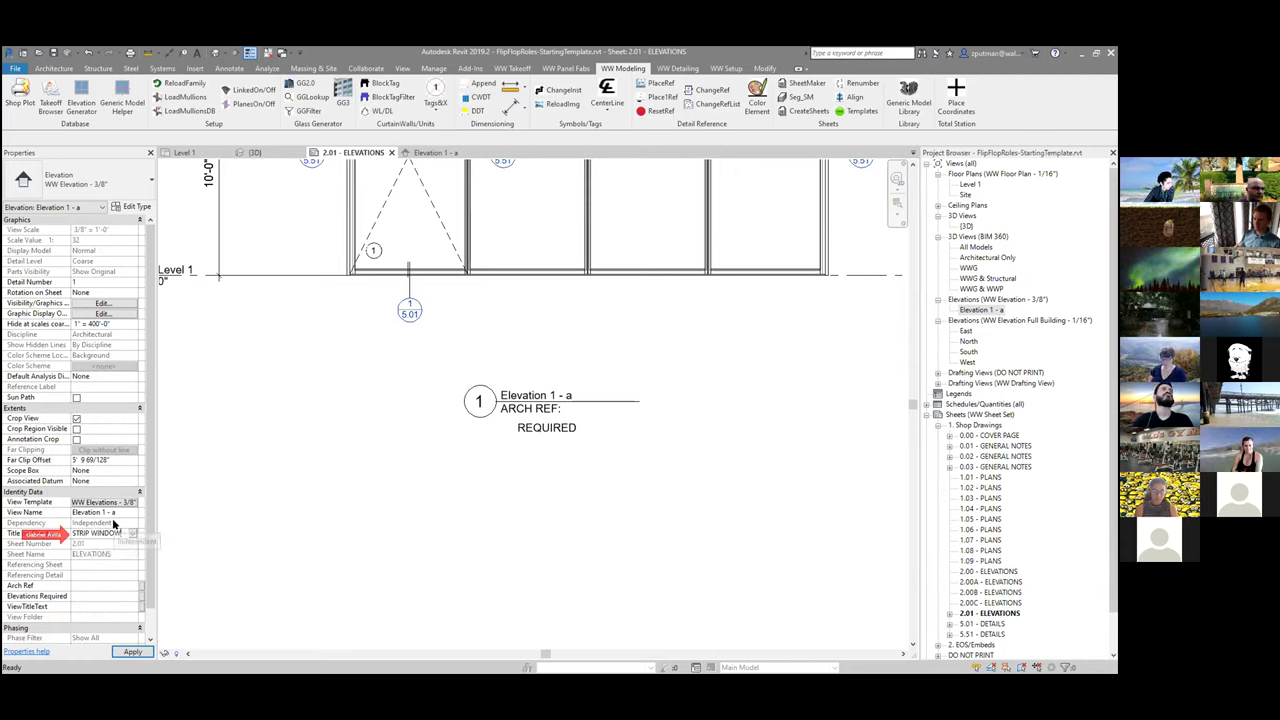
pyautogui.click(122, 512)
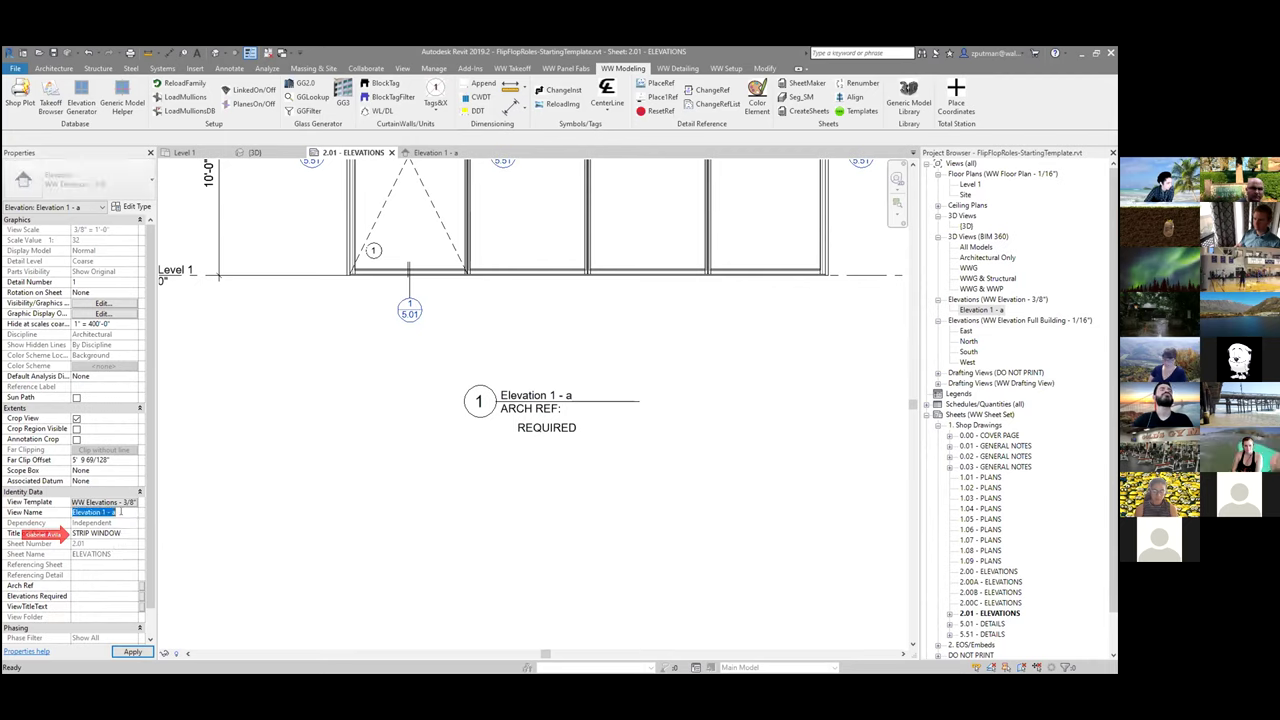
pyautogui.click(110, 538)
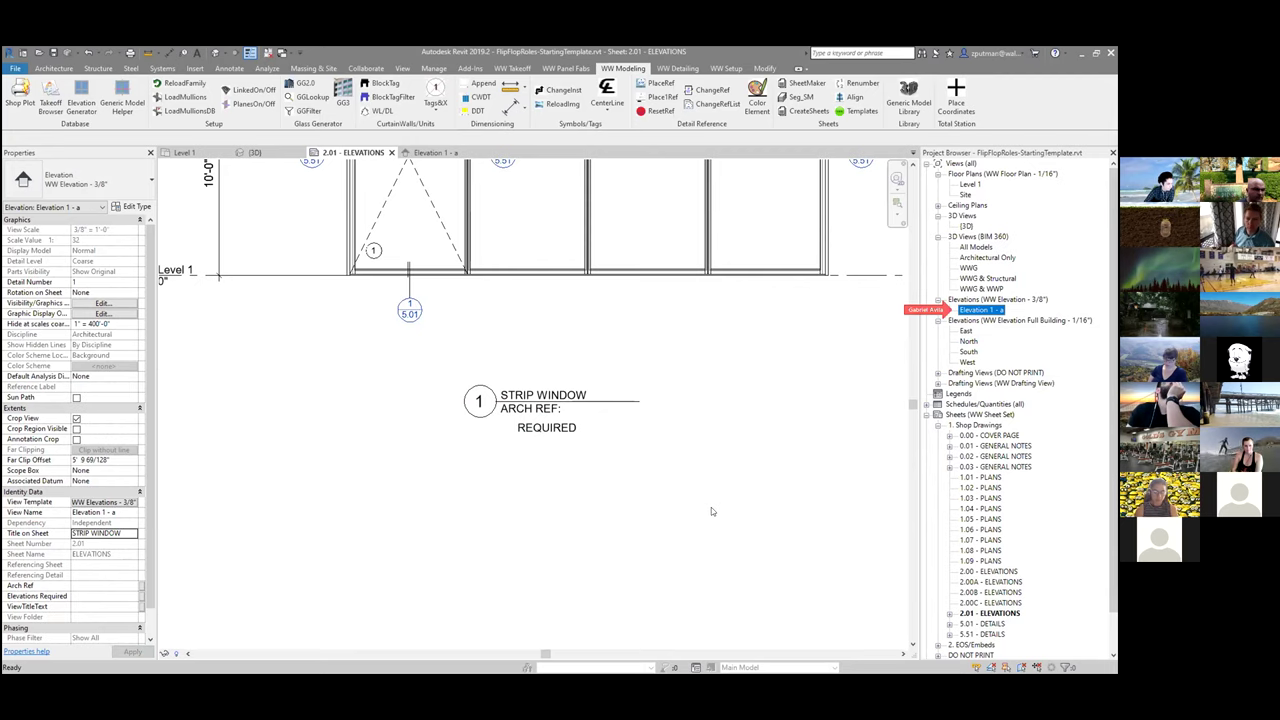
# Step: Give the viewport Elevations Required 1 and Arch Ref SOME ARCH
pyautogui.click(548, 415)
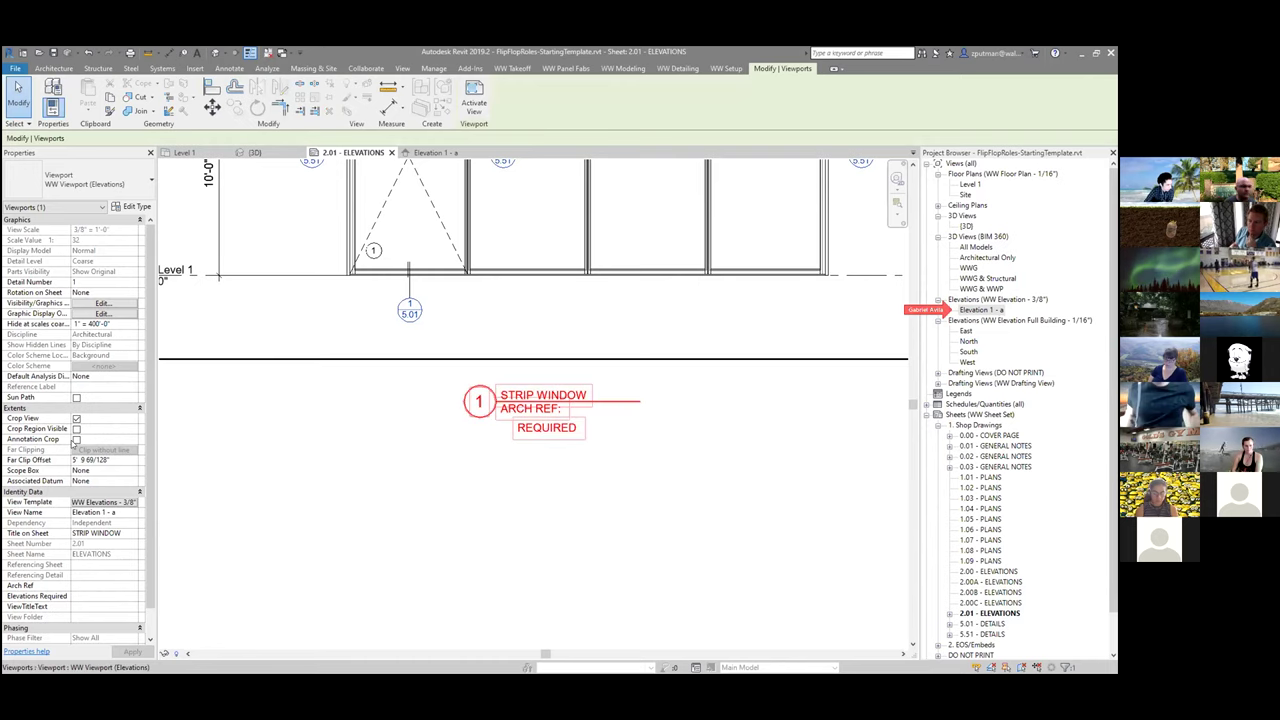
pyautogui.click(97, 595)
pyautogui.write('1')
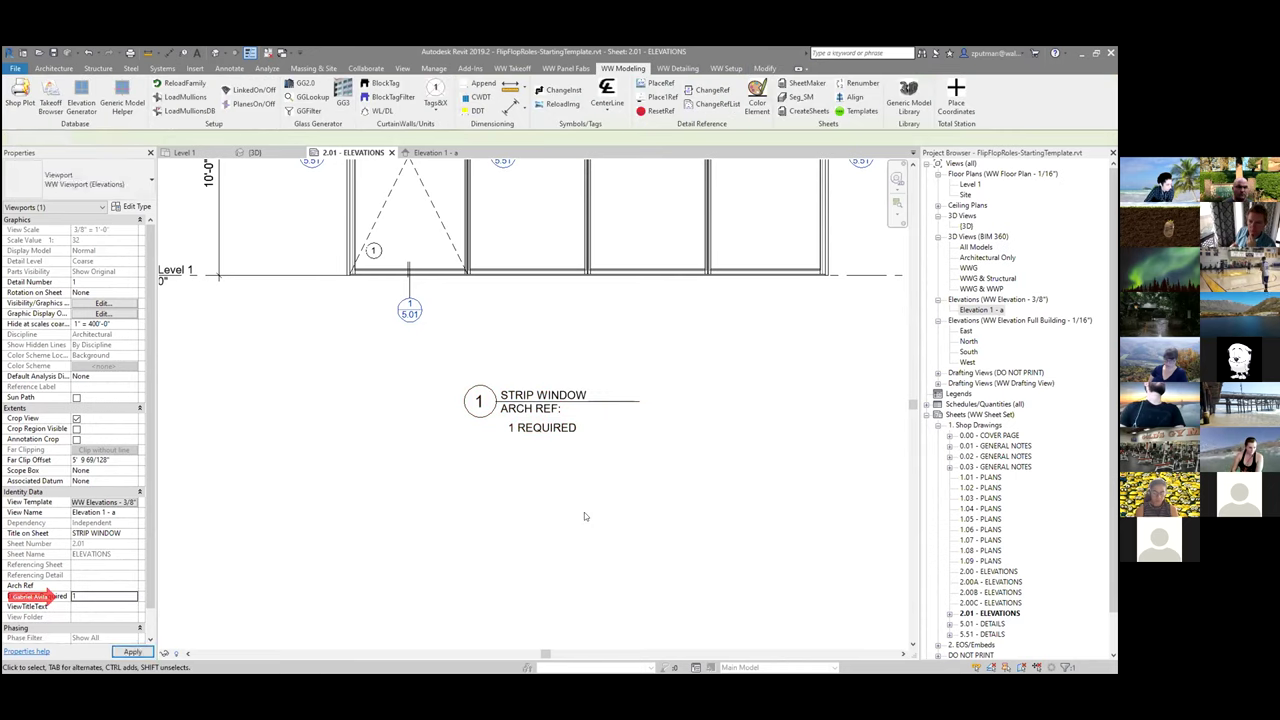
pyautogui.click(583, 517)
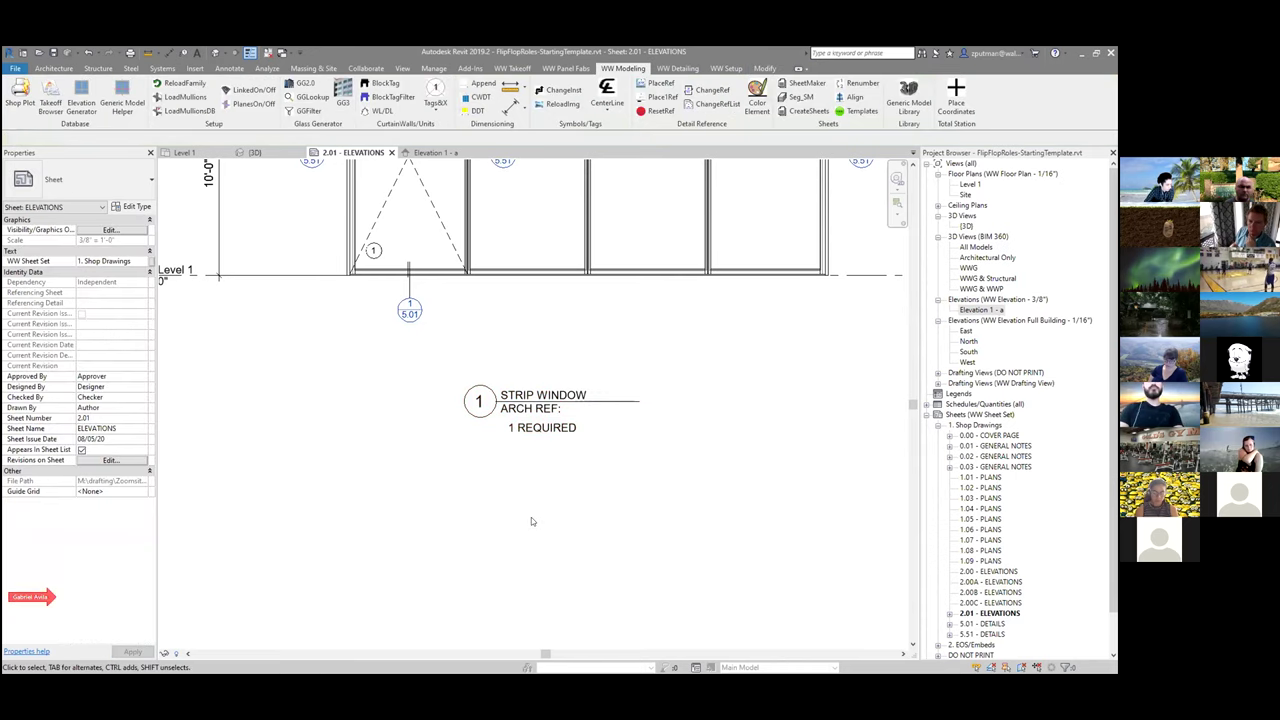
pyautogui.click(531, 517)
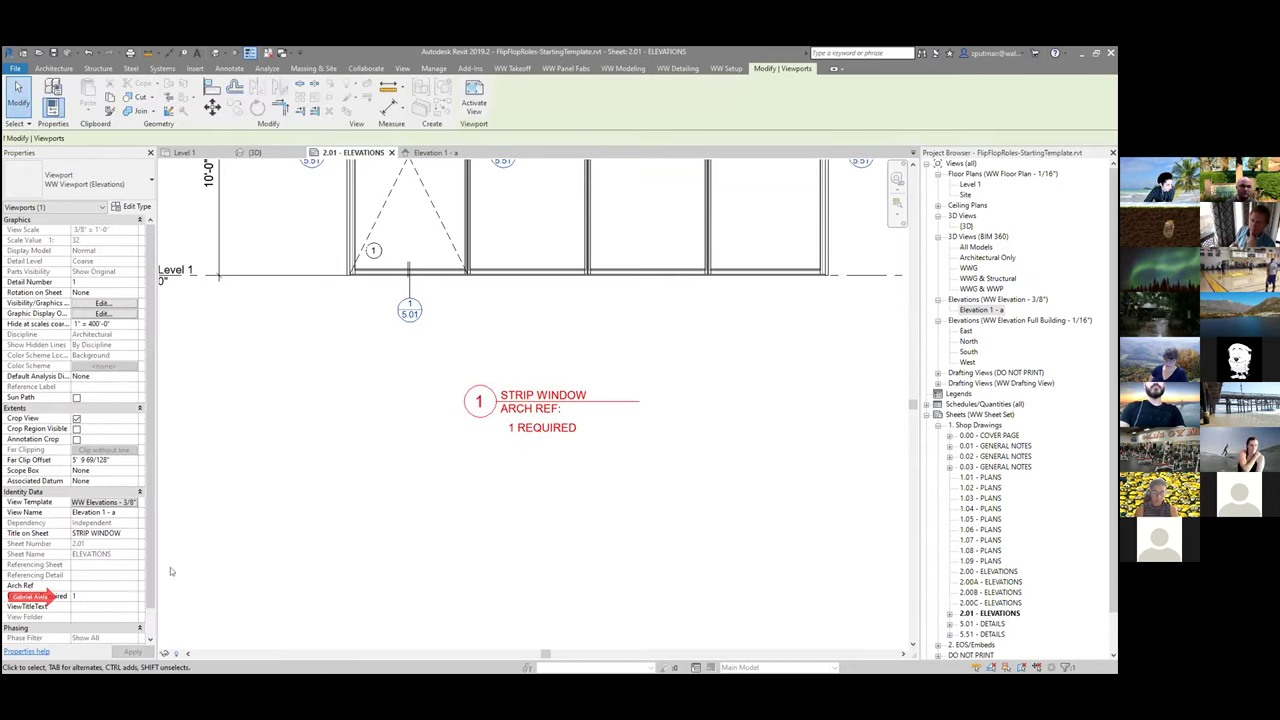
pyautogui.click(97, 584)
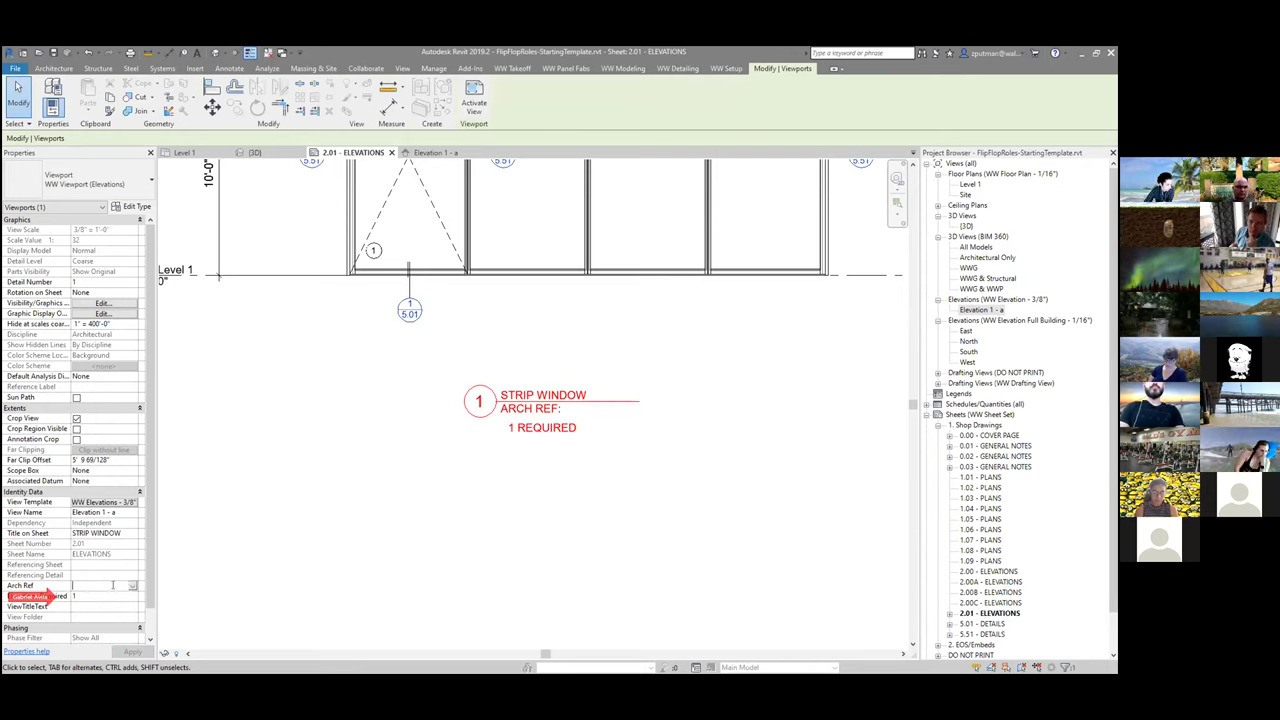
pyautogui.write('SOME ARCH')
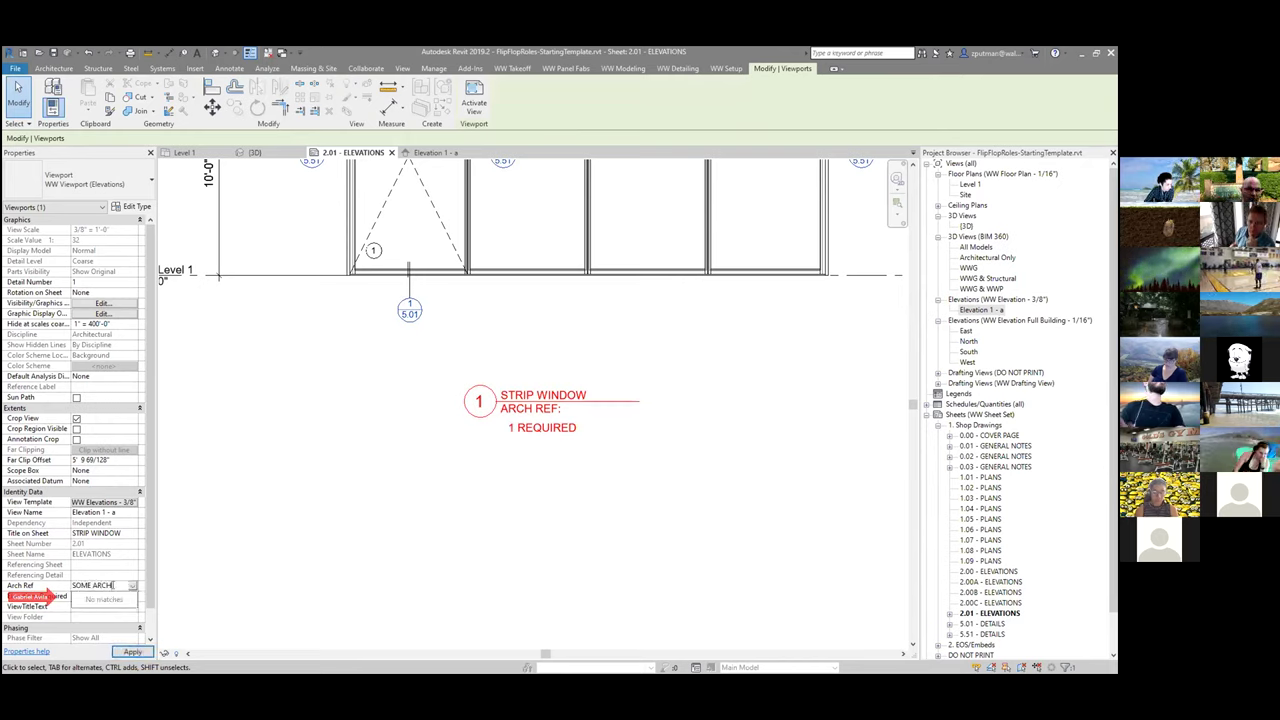
pyautogui.press('Return')
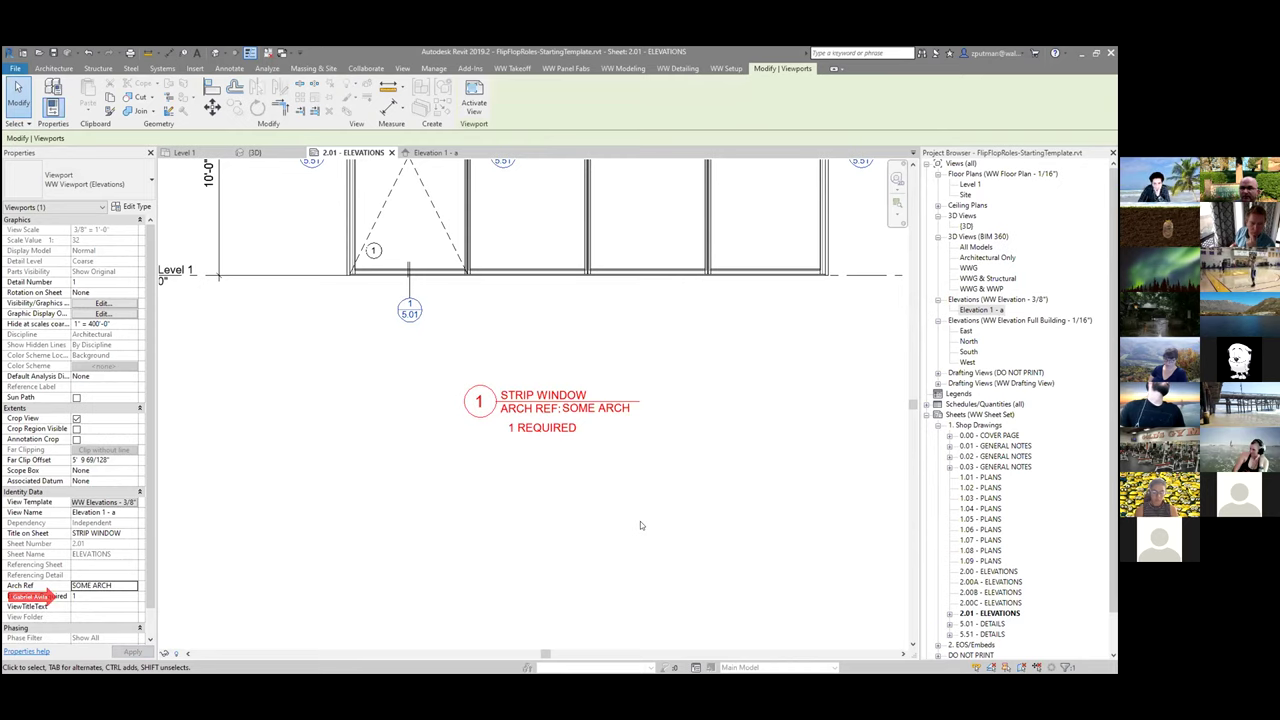
pyautogui.scroll(-3, 641, 525)
pyautogui.moveTo(641, 525); pyautogui.dragTo(672, 492, button='middle')
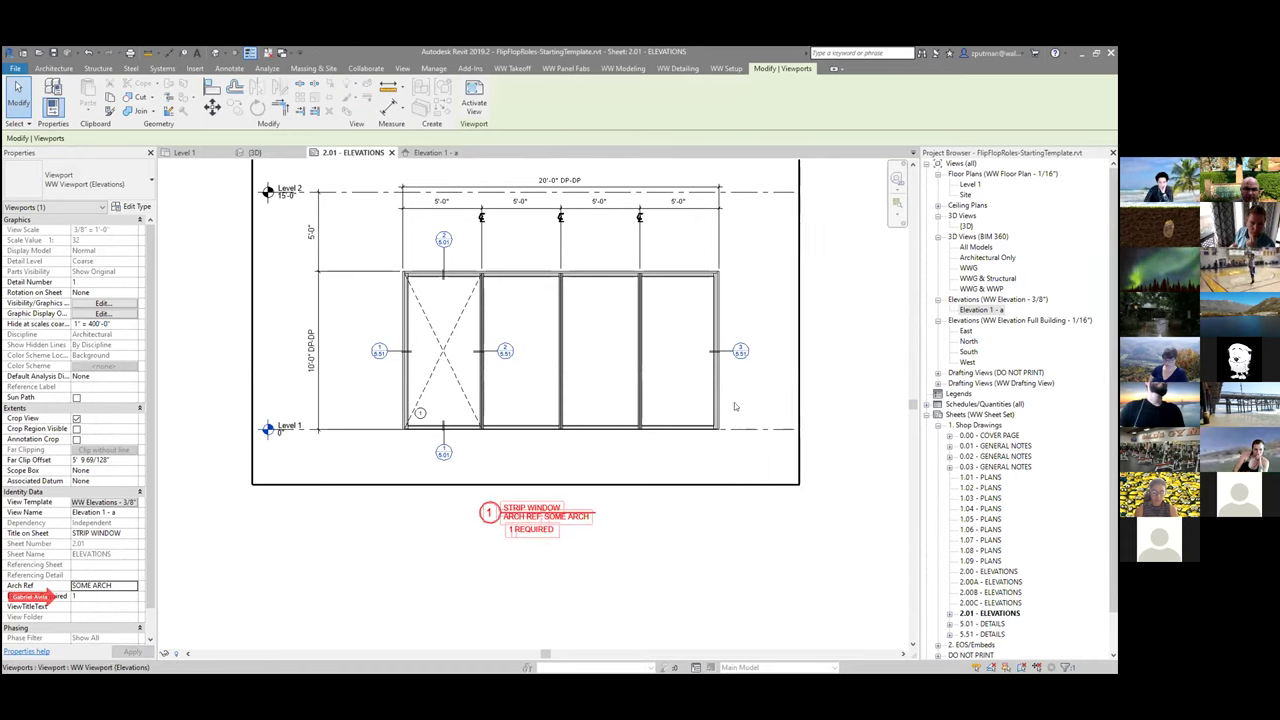
# Step: Leave the sheet viewport and open the default {3D} view of the curtain wall
pyautogui.click(745, 536)
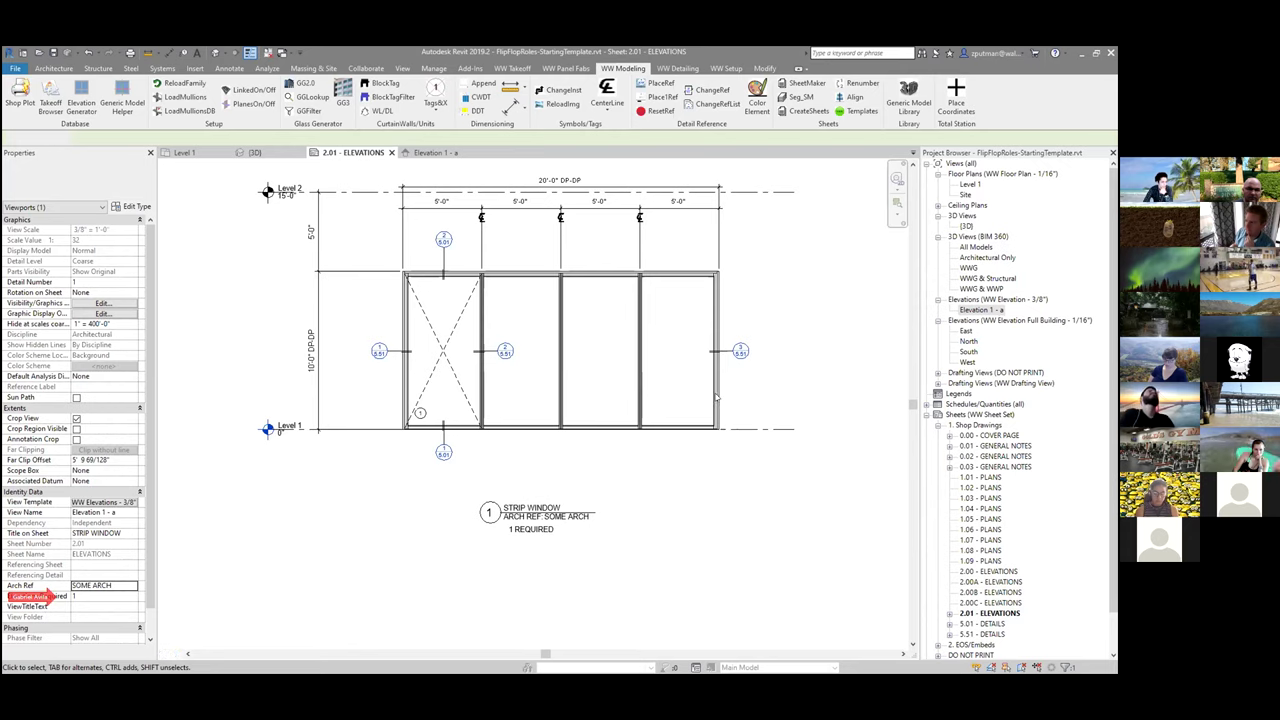
pyautogui.doubleClick(613, 396)
pyautogui.scroll(-3, 731, 479)
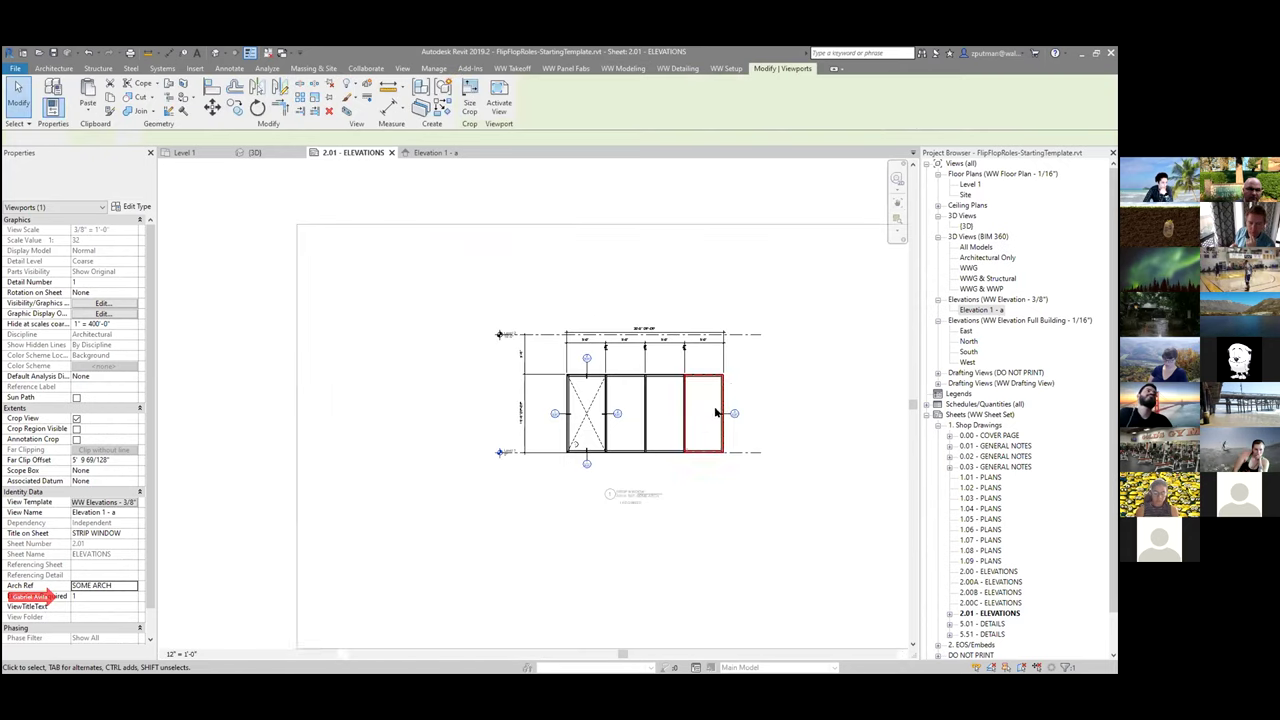
pyautogui.click(714, 413)
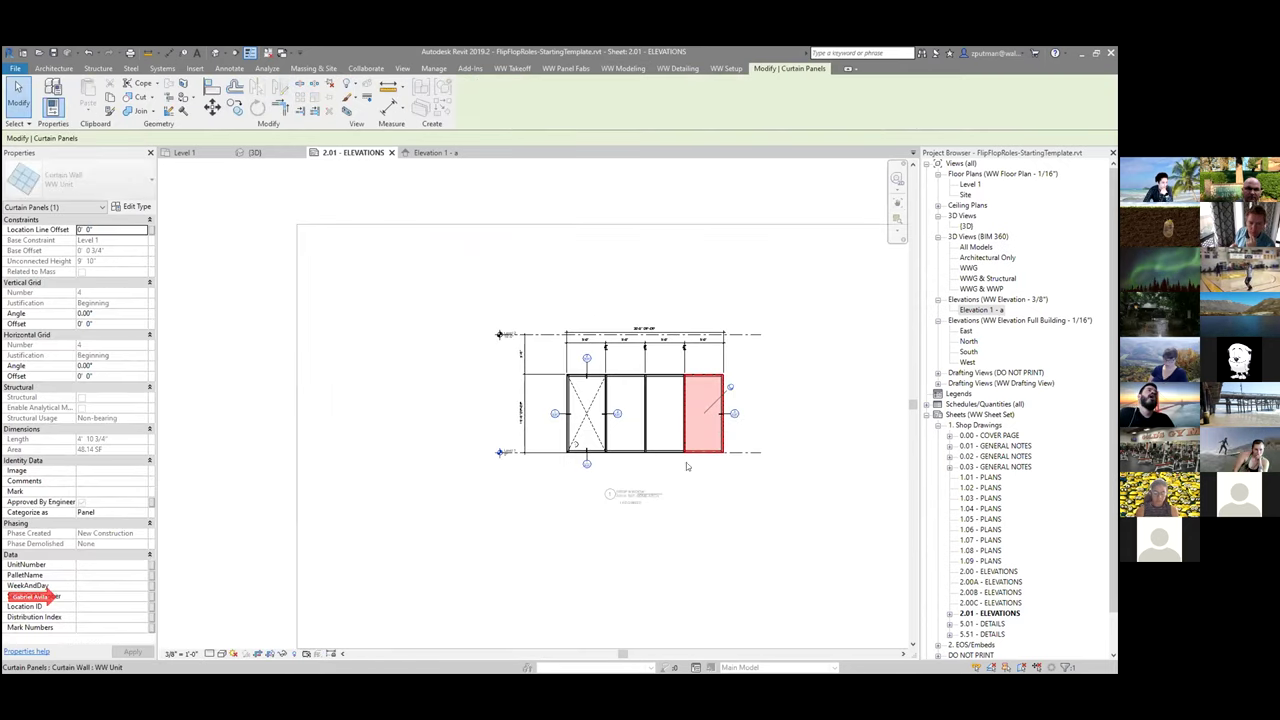
pyautogui.click(743, 502)
pyautogui.click(214, 52)
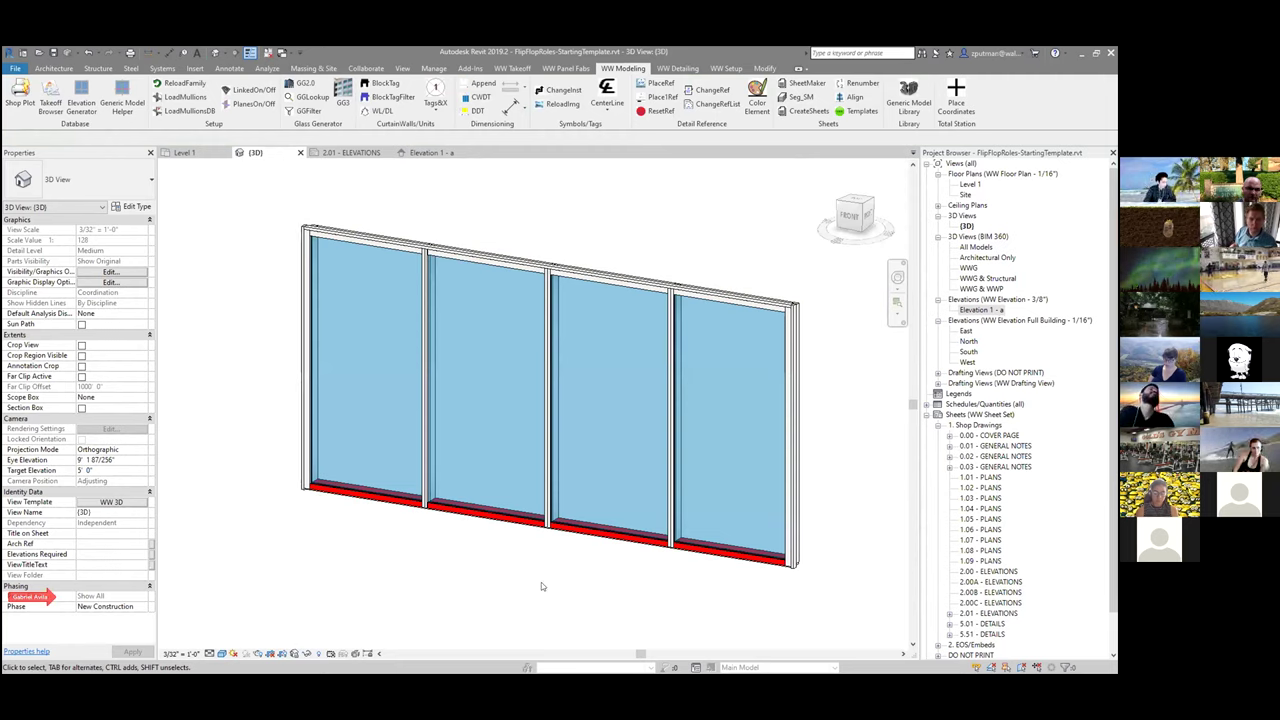
# Step: Enter 01 as the curtain wall's Elevation parameter, apply it, and save the project
pyautogui.click(433, 517)
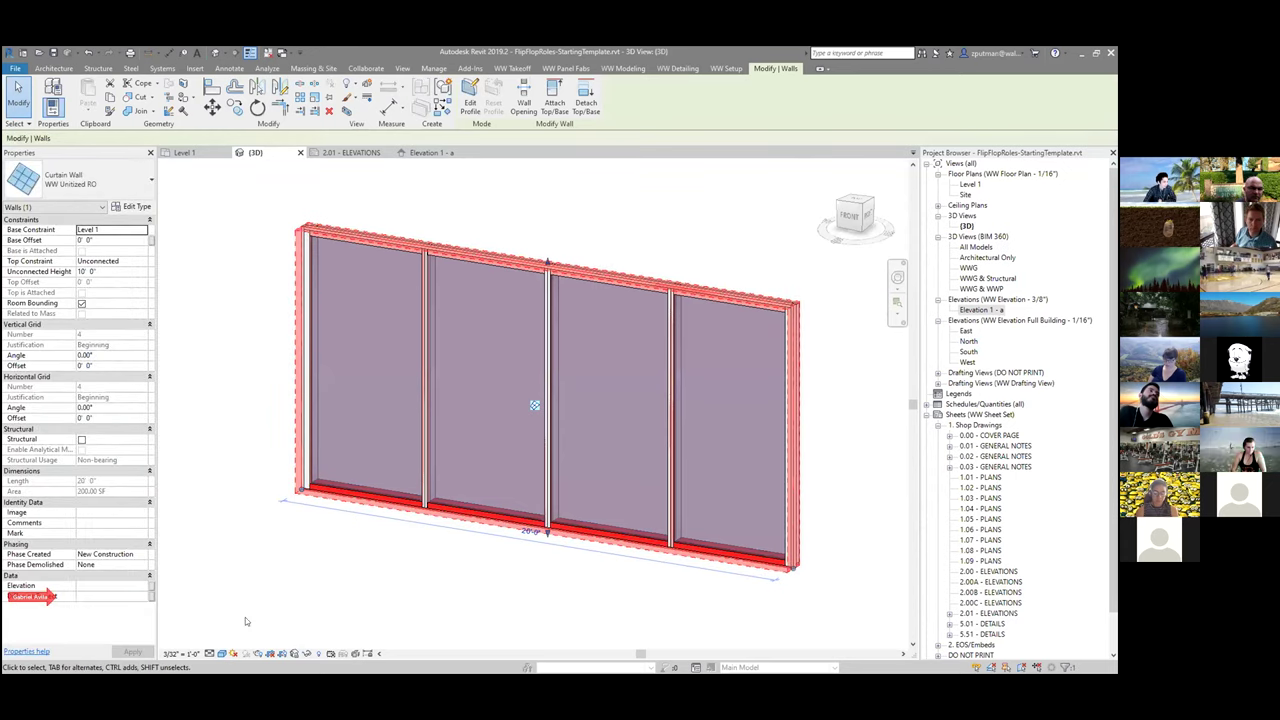
pyautogui.click(116, 586)
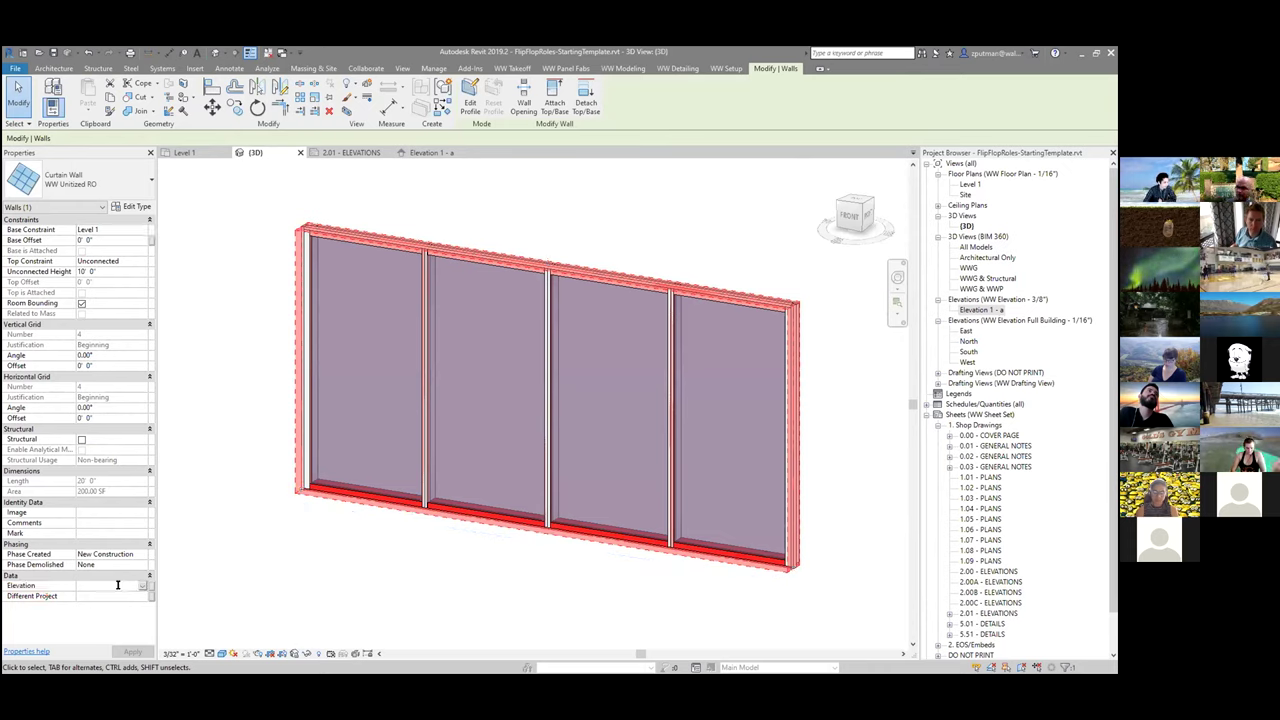
pyautogui.write('01')
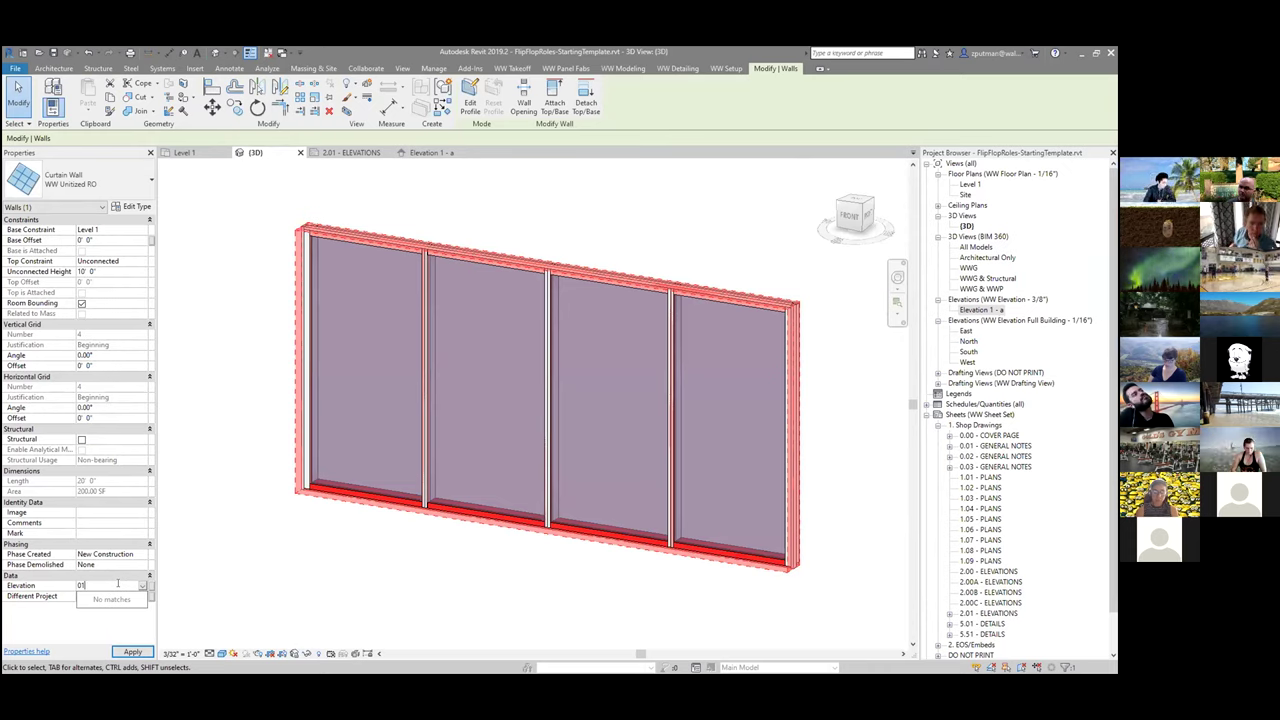
pyautogui.click(103, 582)
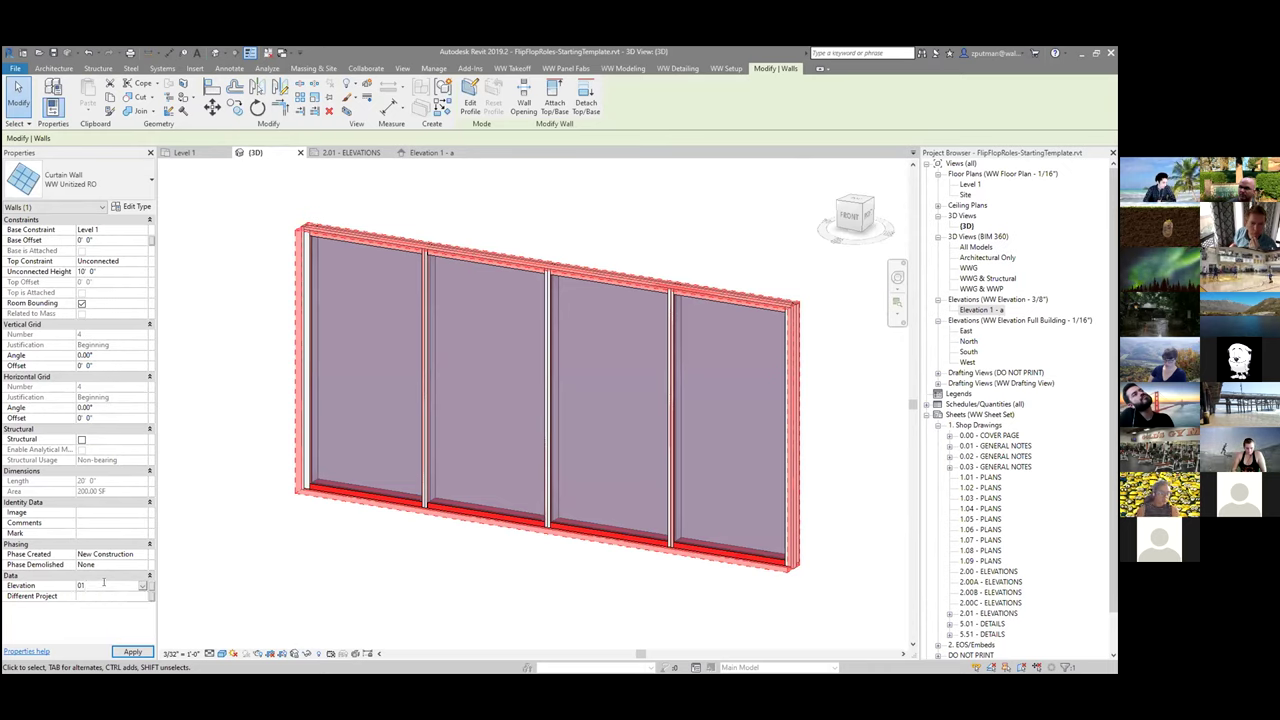
pyautogui.press('Tab')
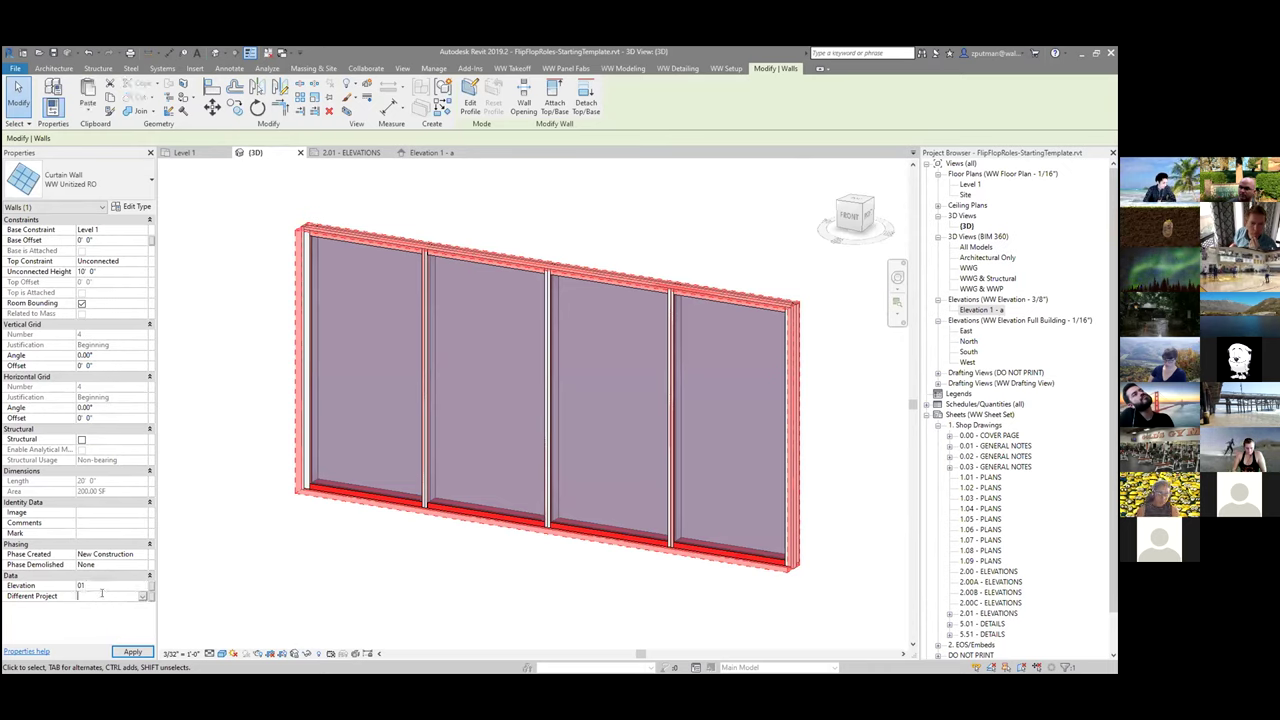
pyautogui.click(132, 652)
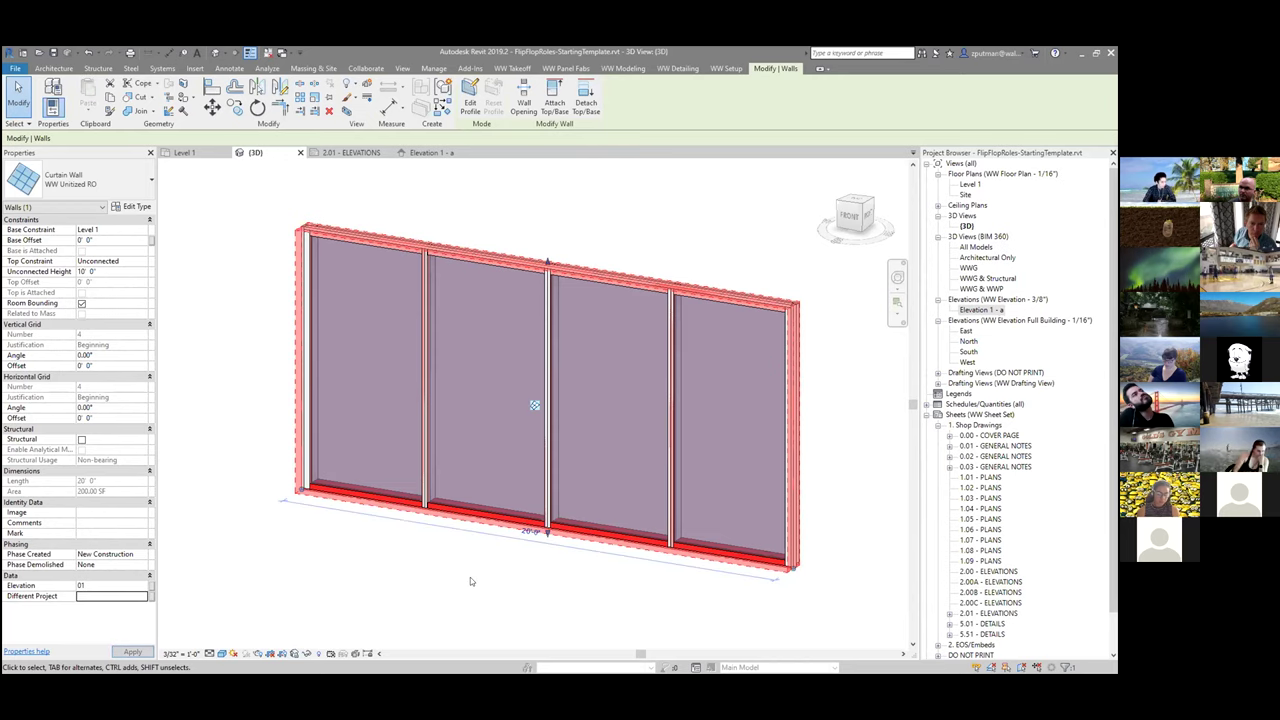
pyautogui.click(459, 591)
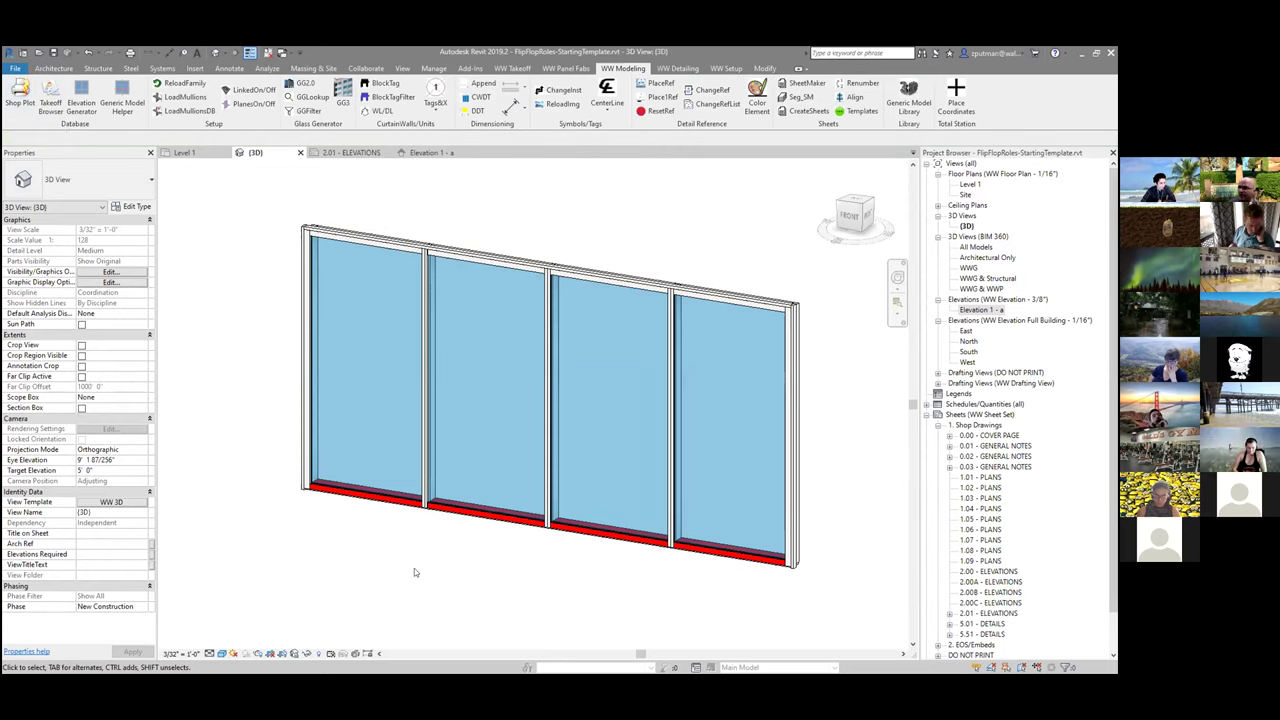
pyautogui.click(53, 53)
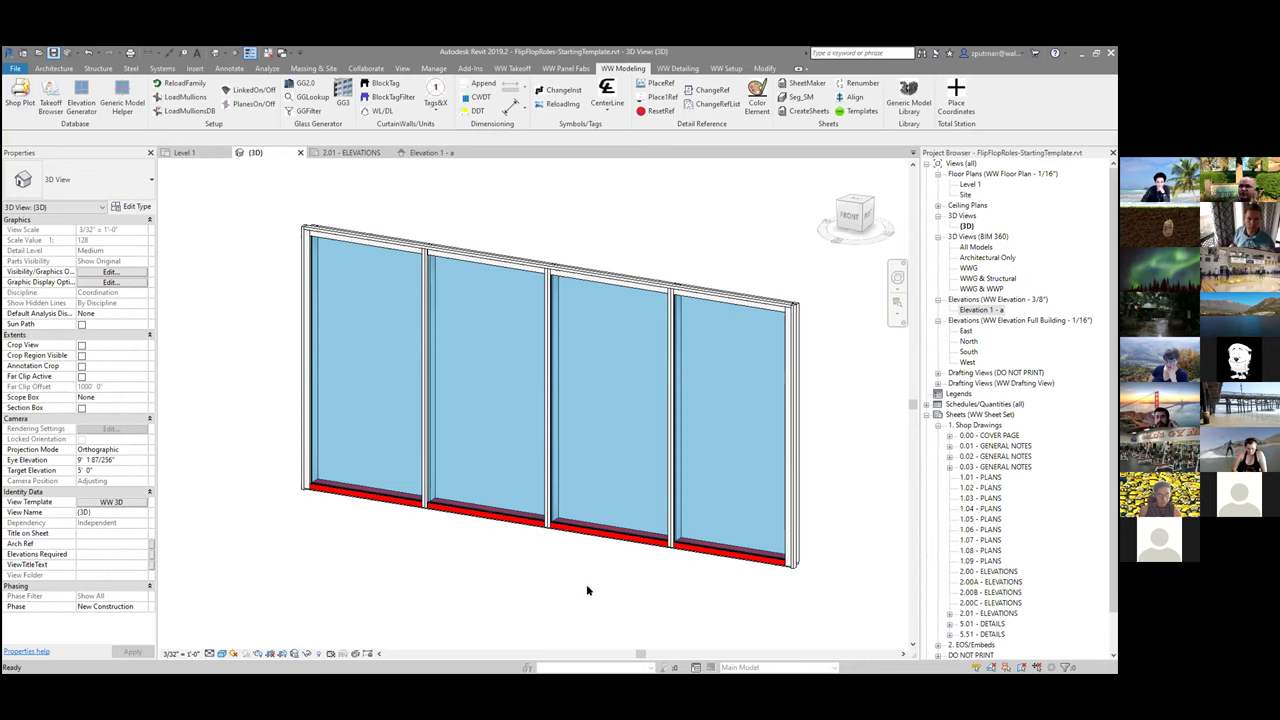
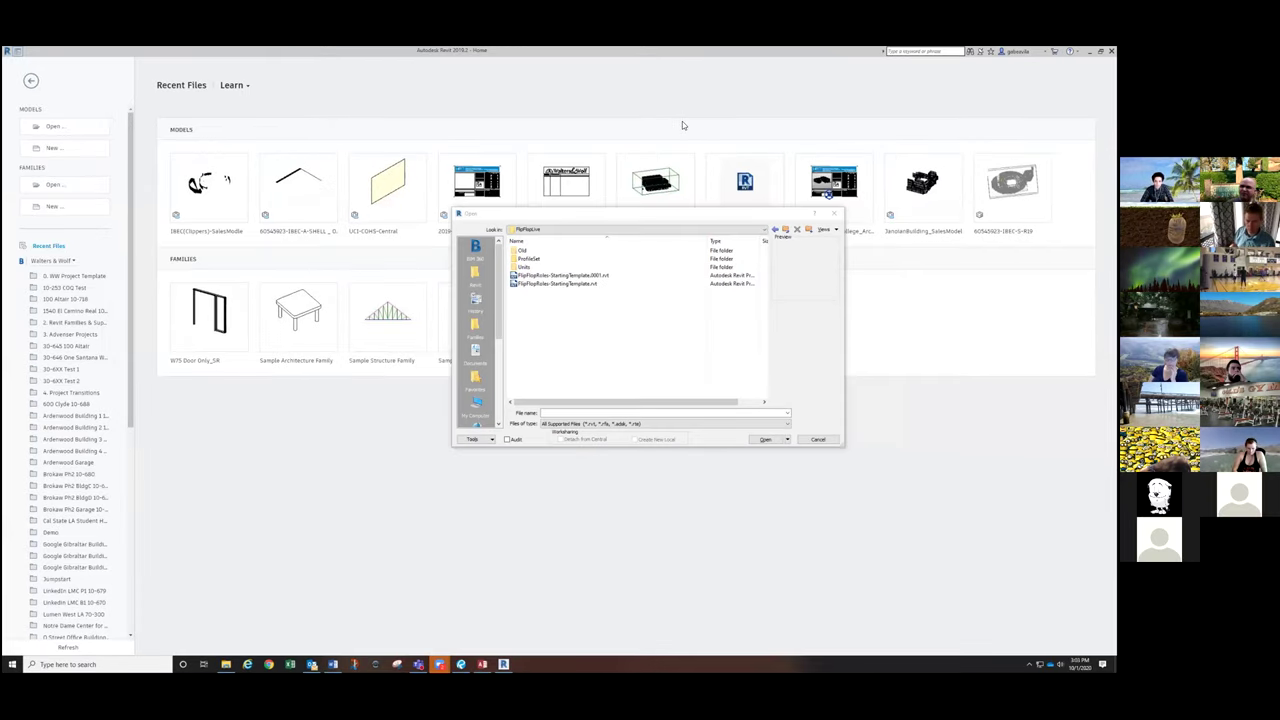
# Step: Open FlipFlopRoles-StartingTemplate.rvt from the FlipFlopLive folder
pyautogui.click(557, 287)
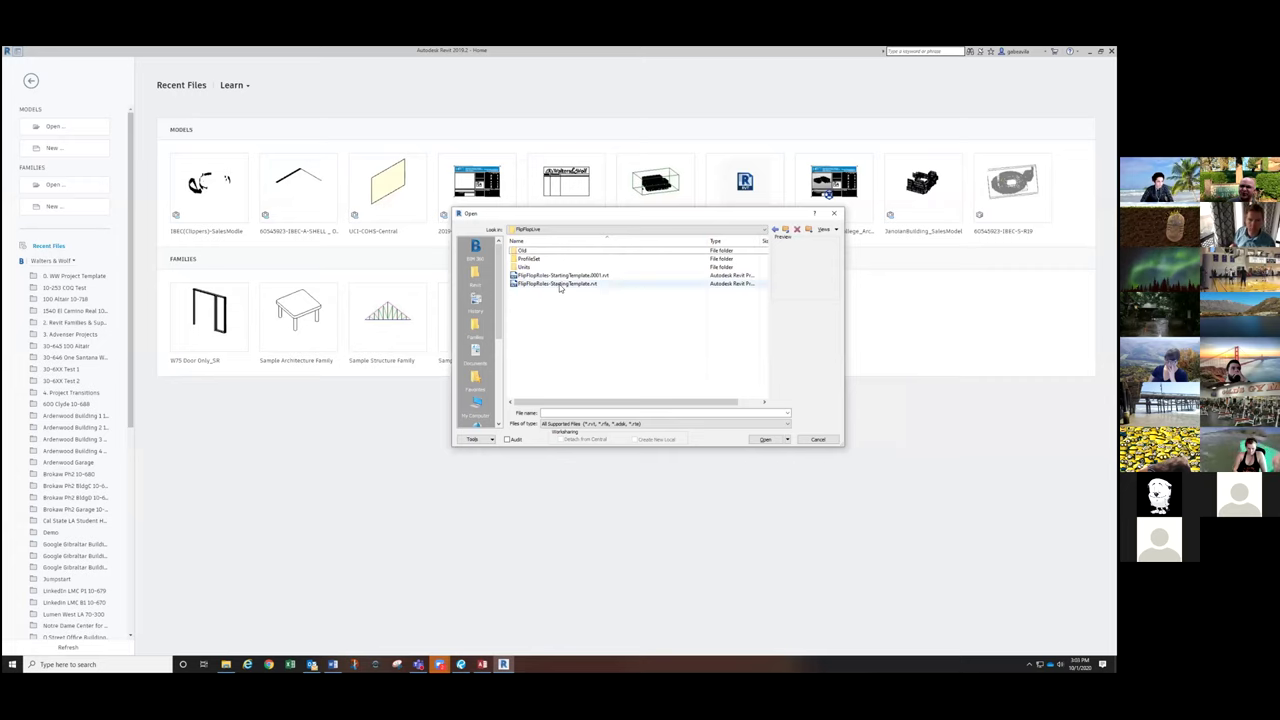
pyautogui.click(560, 288)
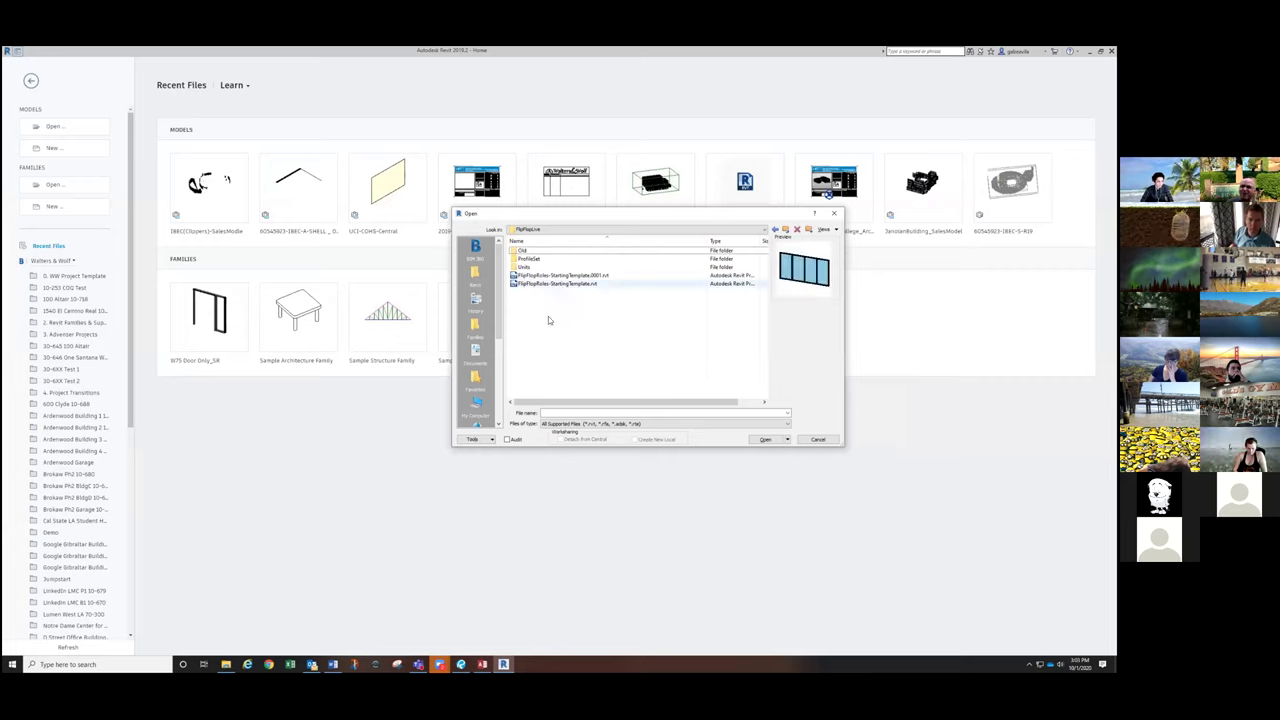
pyautogui.click(766, 440)
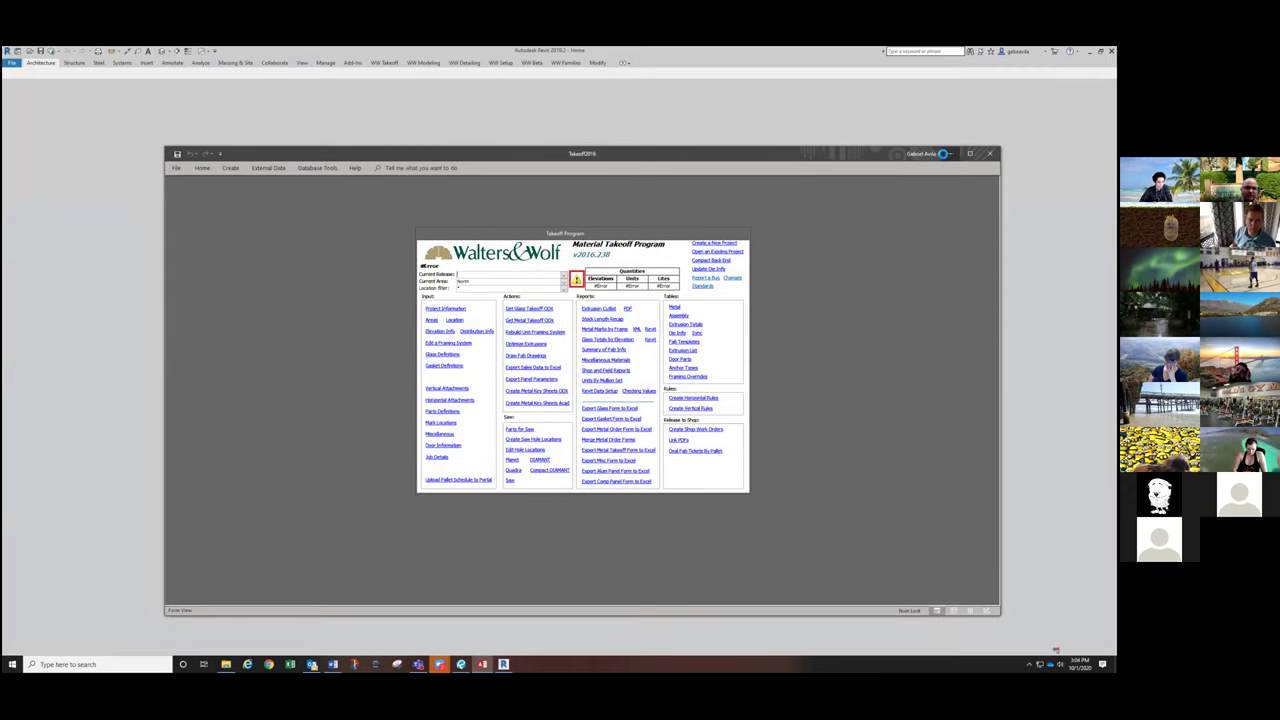
# Step: Close the leftover Open dialog, view the curtain wall in {3D} zoomed out, then minimize Revit
pyautogui.click(940, 143)
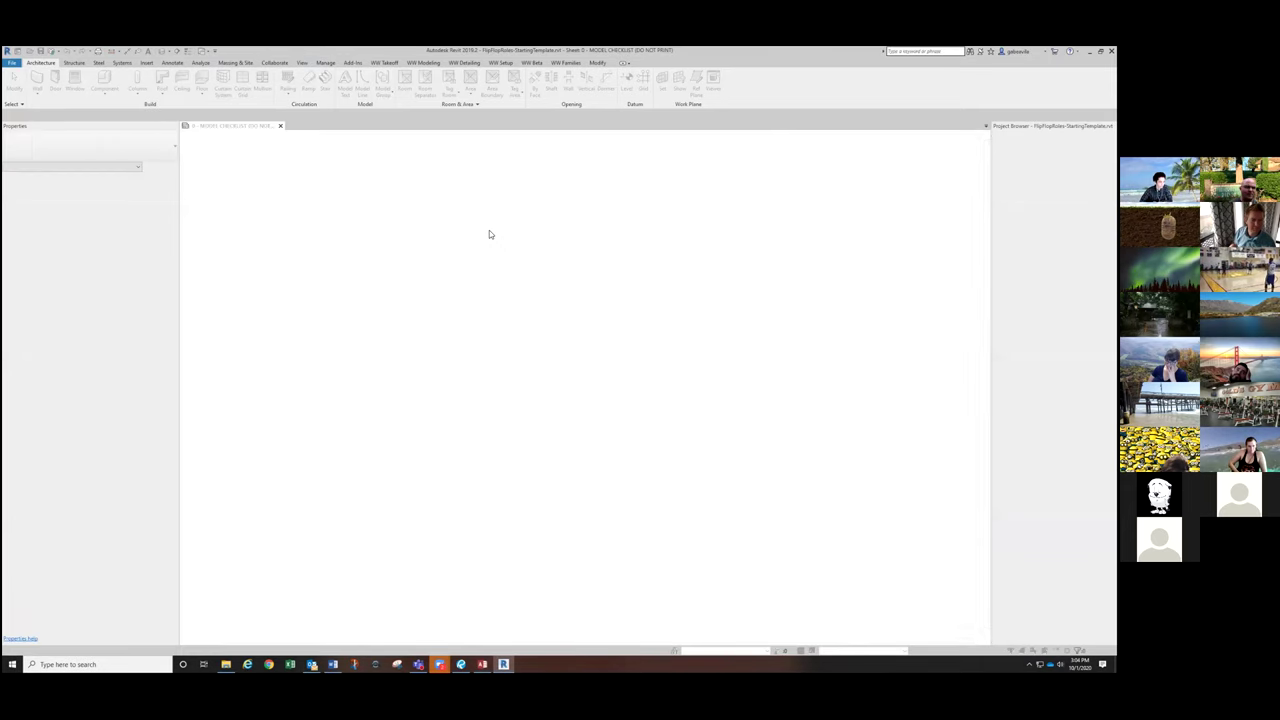
pyautogui.click(834, 213)
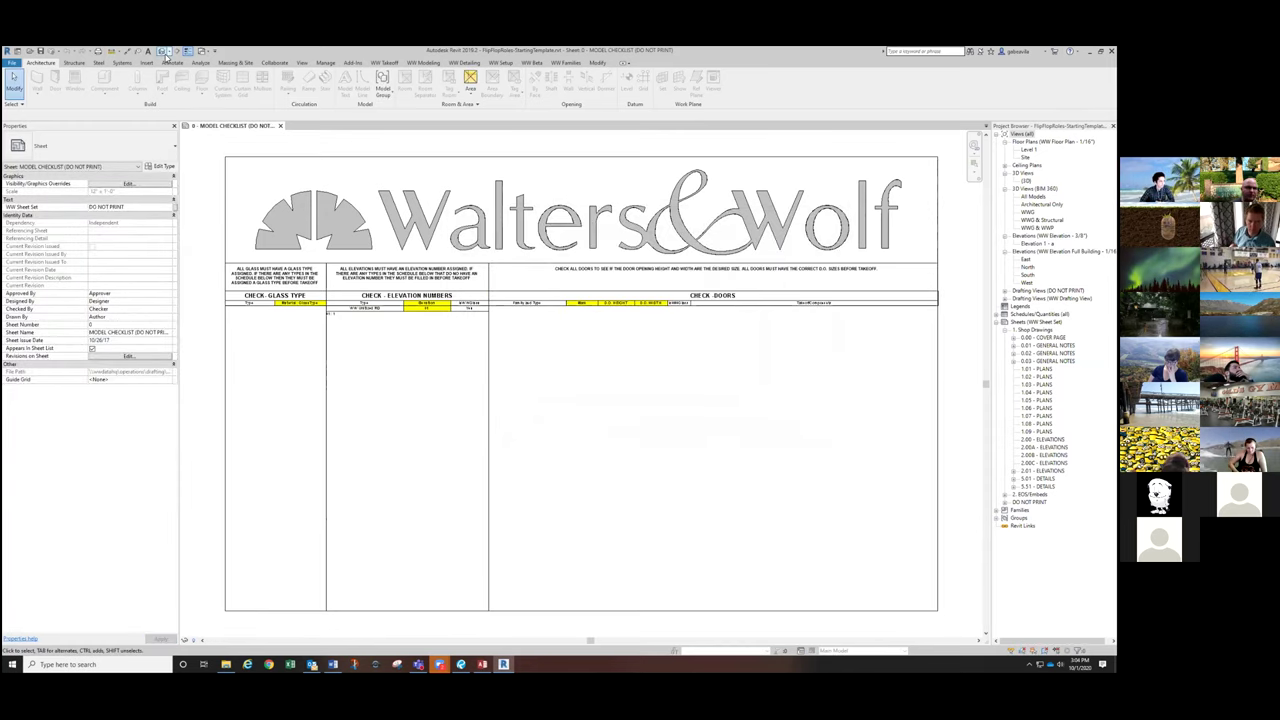
pyautogui.click(166, 50)
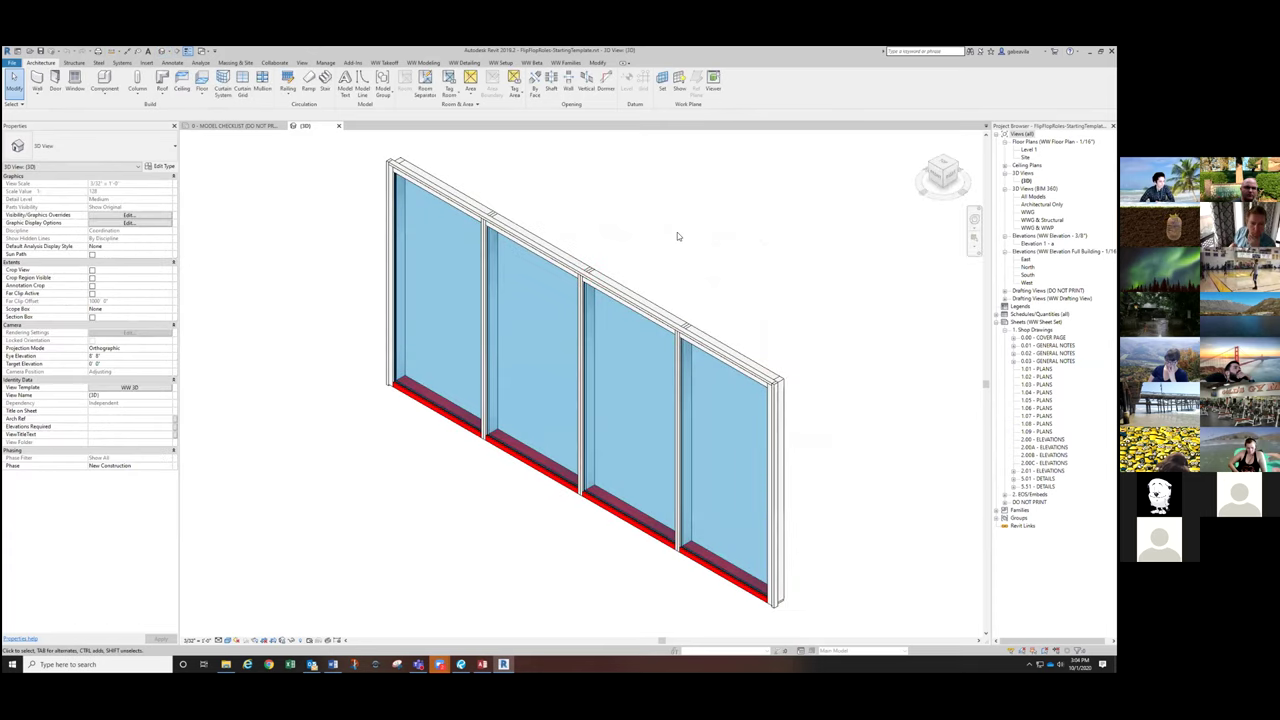
pyautogui.moveTo(683, 229)
pyautogui.keyDown('shift'); pyautogui.mouseDown(button='middle')
pyautogui.moveTo(680, 200)
pyautogui.moveTo(694, 243)
pyautogui.moveTo(666, 231)
pyautogui.mouseUp(button='middle'); pyautogui.keyUp('shift')
pyautogui.scroll(-2, 666, 231)
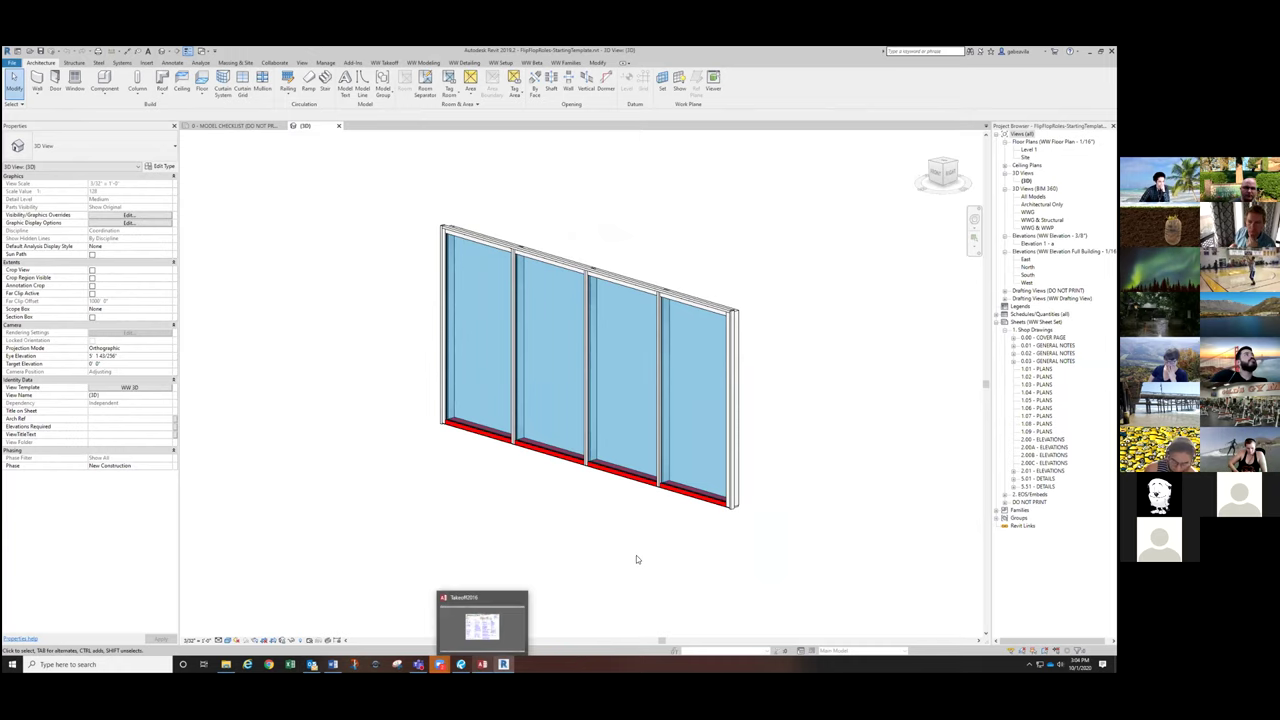
pyautogui.click(1090, 52)
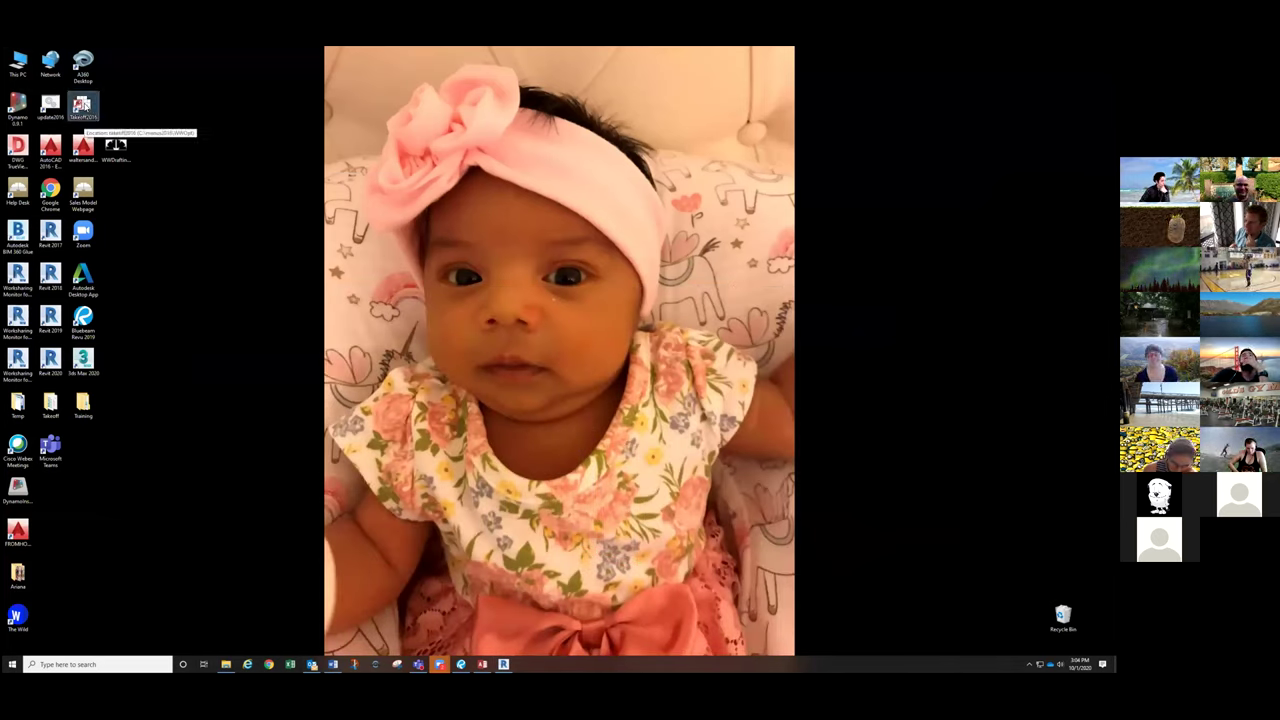
# Step: Launch Takeoff2016 and snap Revit to the left half, Takeoff Program to the right
pyautogui.doubleClick(83, 107)
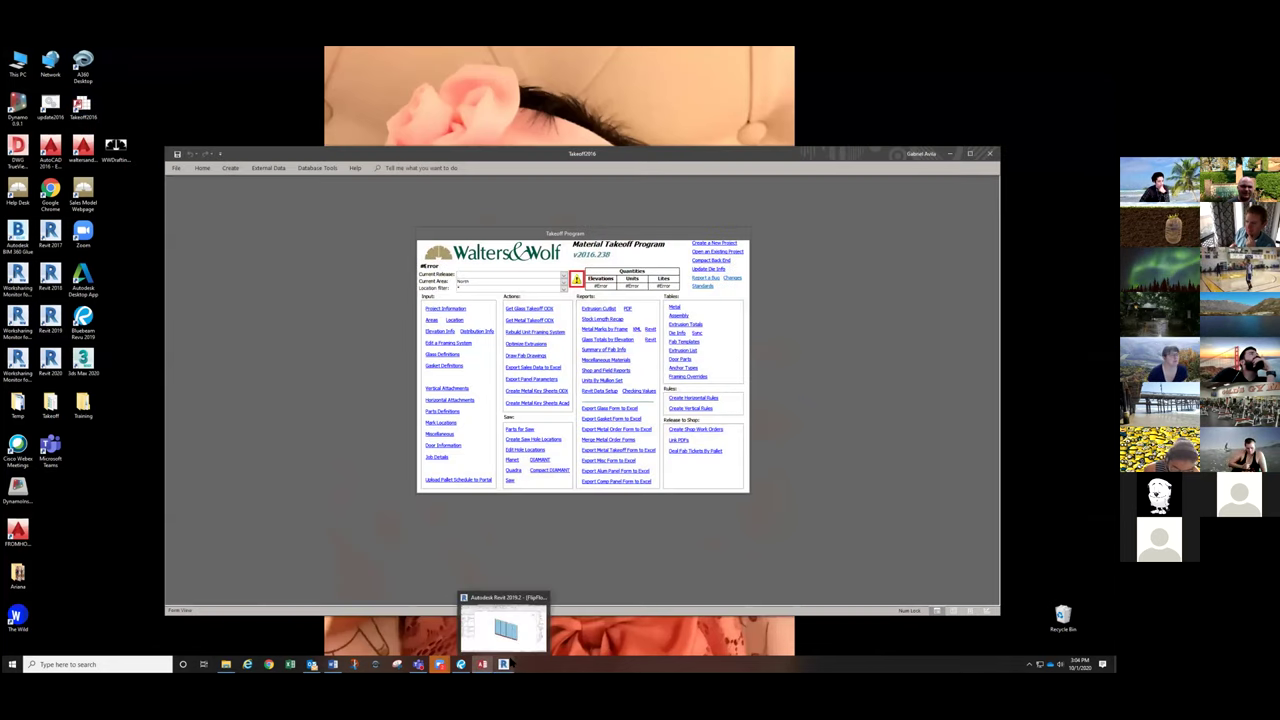
pyautogui.click(505, 664)
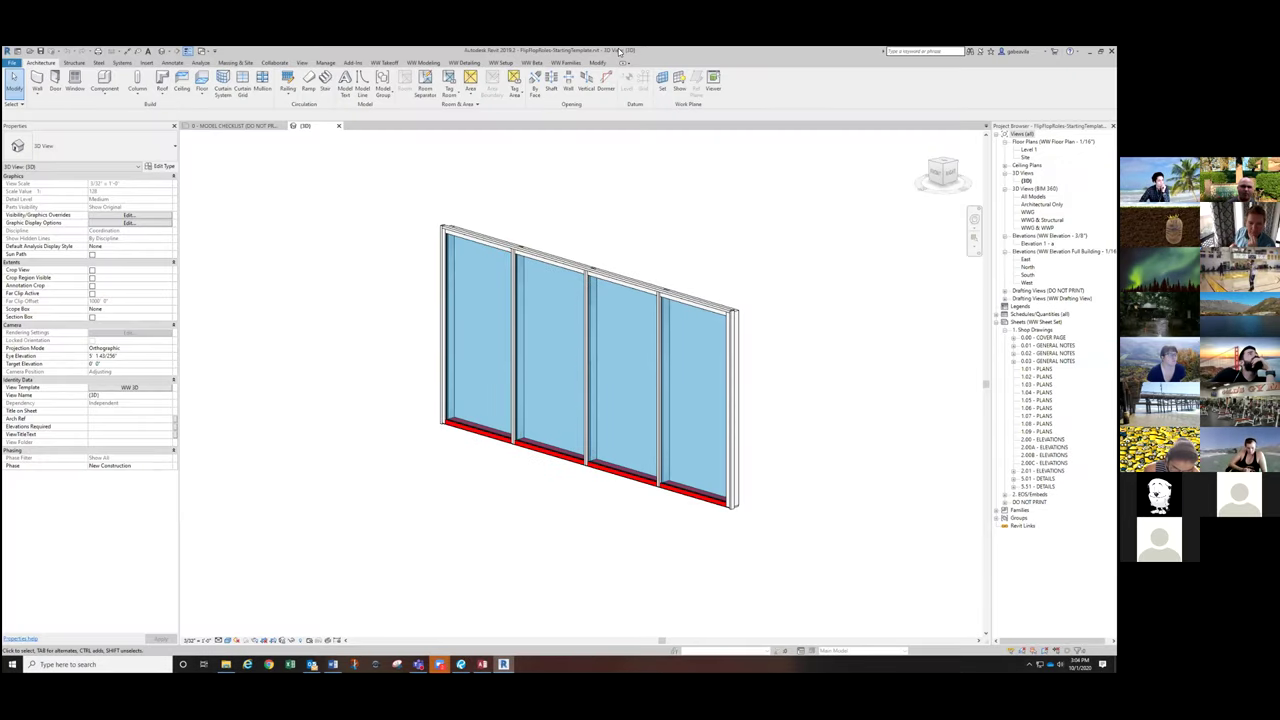
pyautogui.press('super+Left')
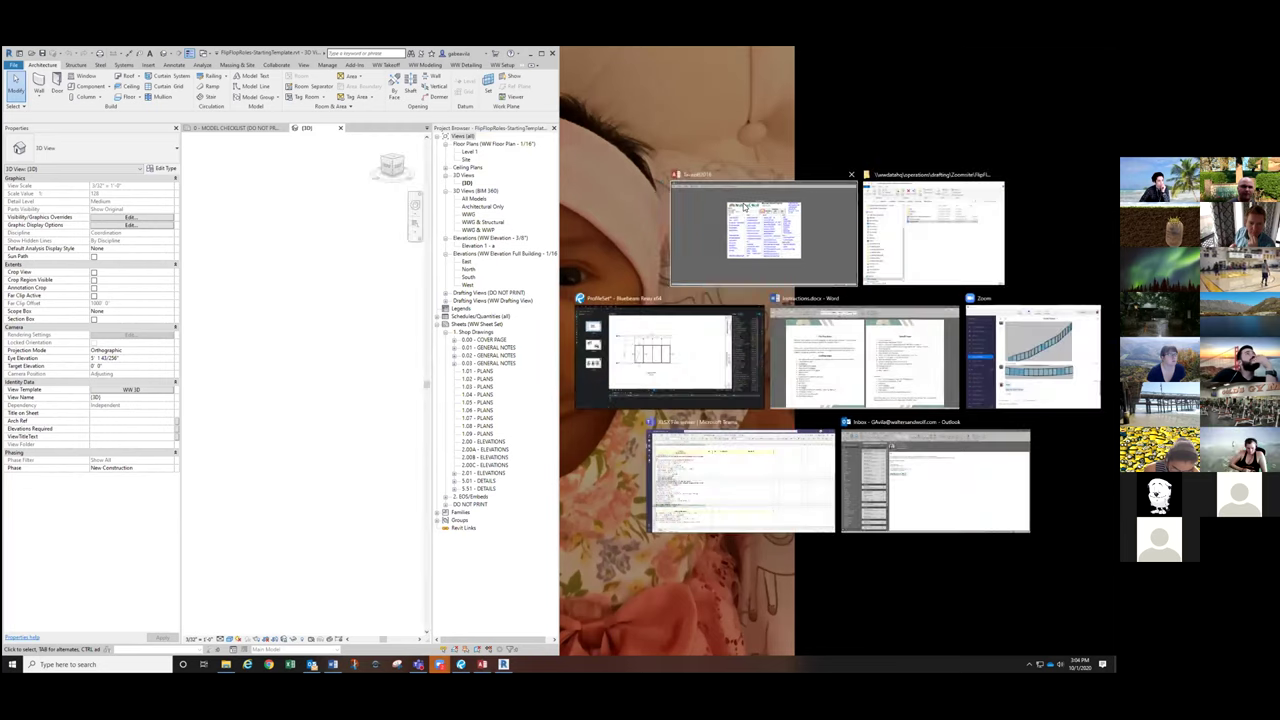
pyautogui.click(700, 195)
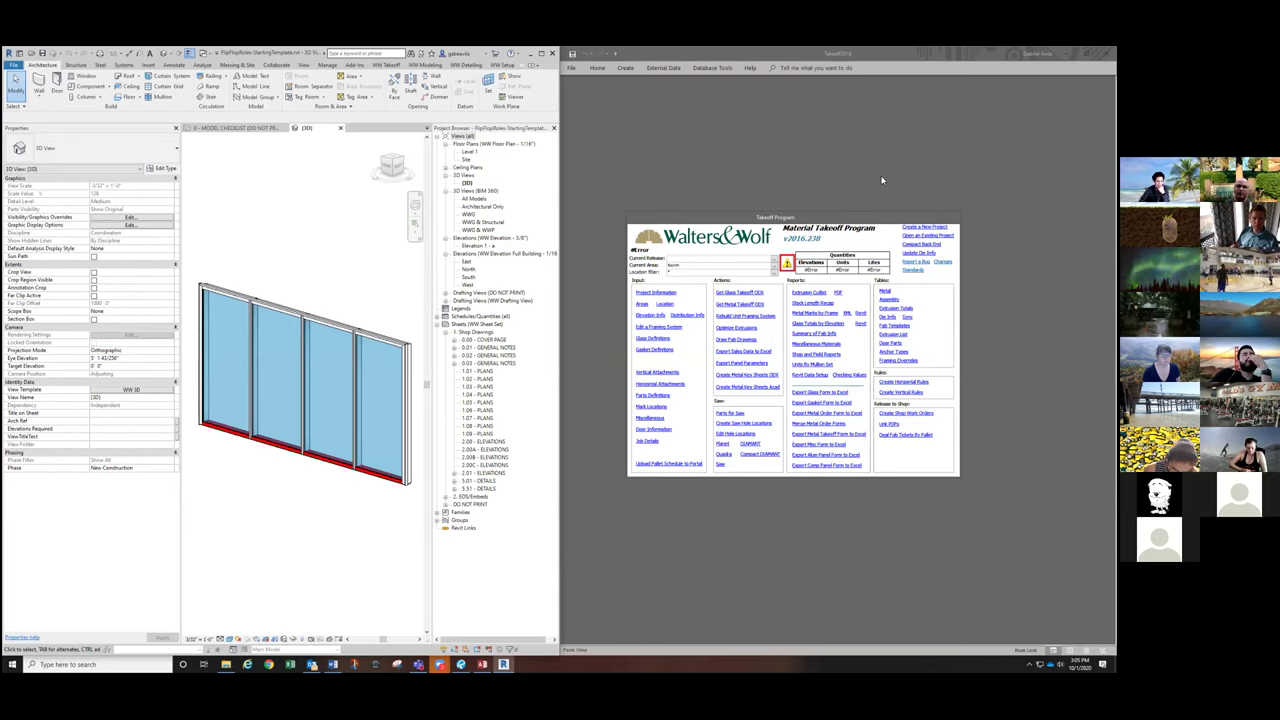
# Step: Start a new takeoff project and browse to operations > drafting > Zoomsite > FlipFlopLive
pyautogui.click(940, 229)
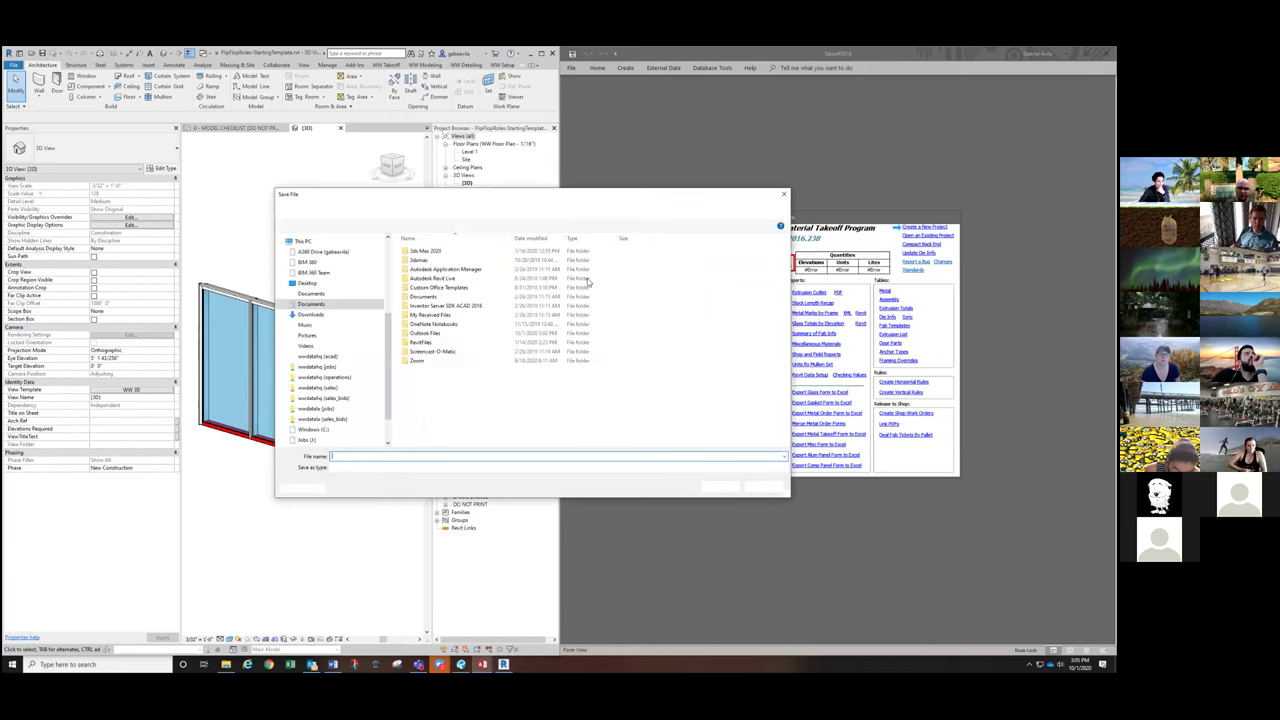
pyautogui.scroll(1, 452, 296)
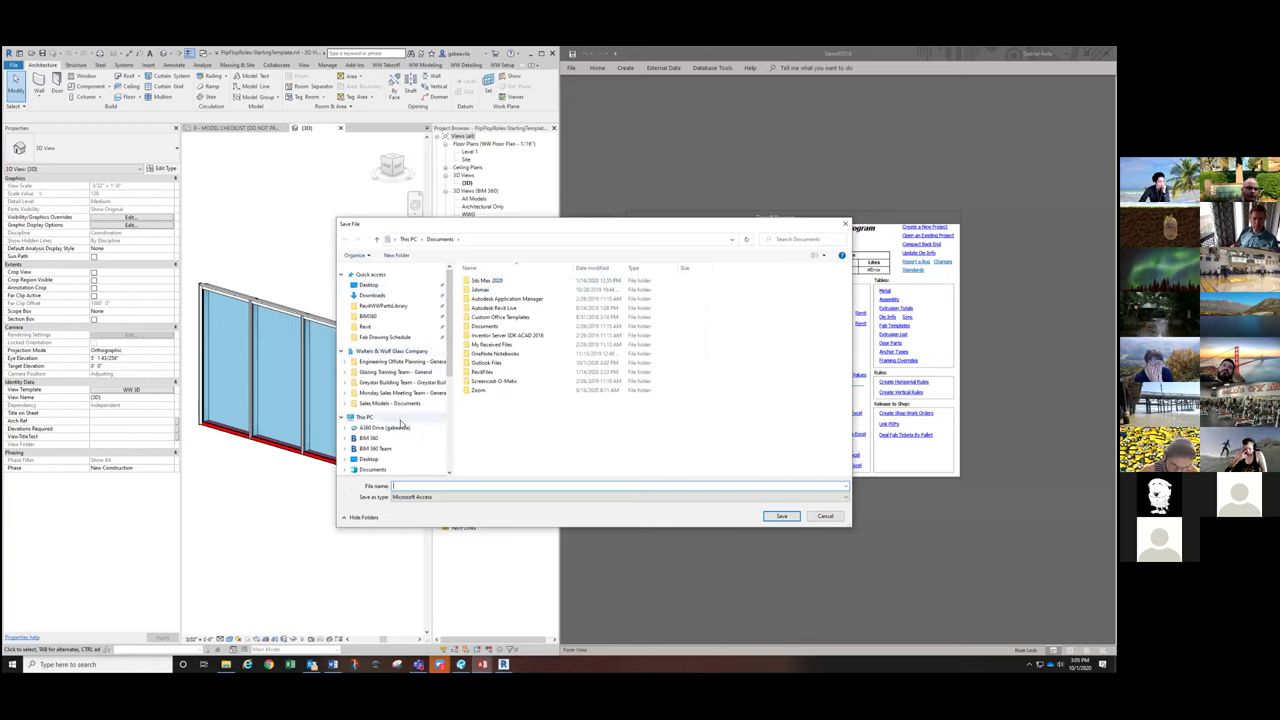
pyautogui.scroll(-1, 401, 424)
pyautogui.scroll(-2, 394, 336)
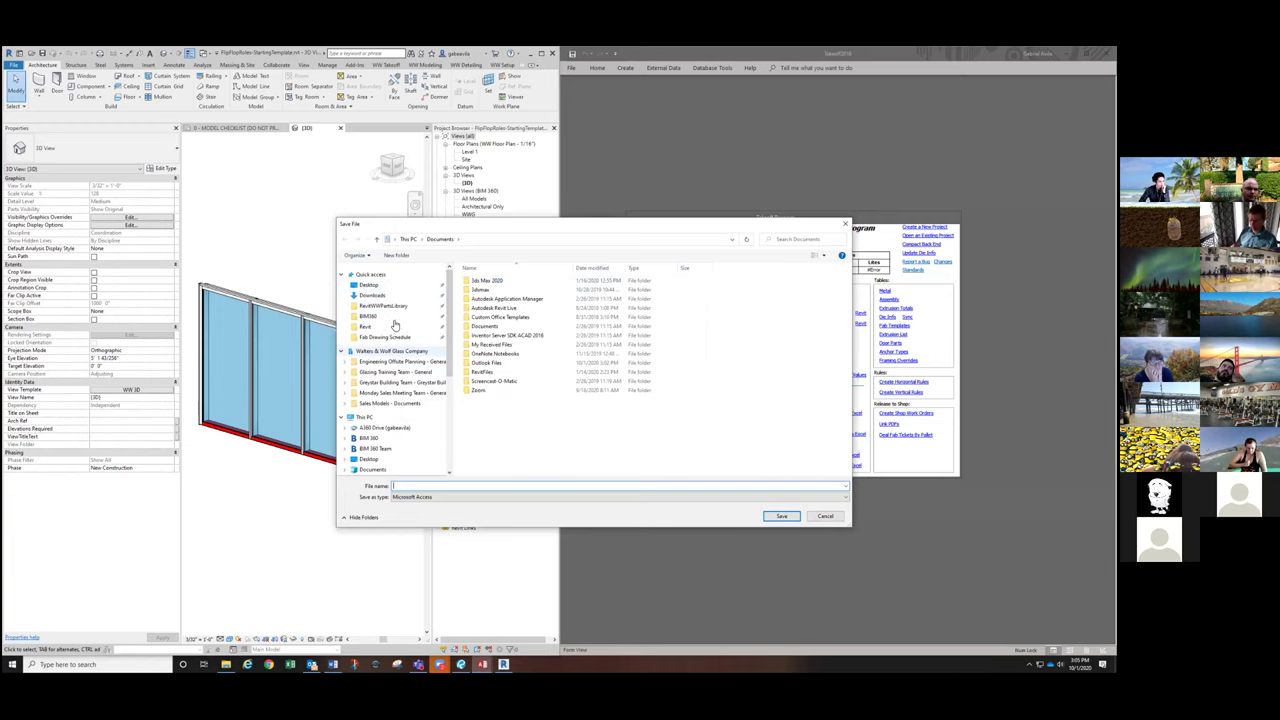
pyautogui.click(386, 438)
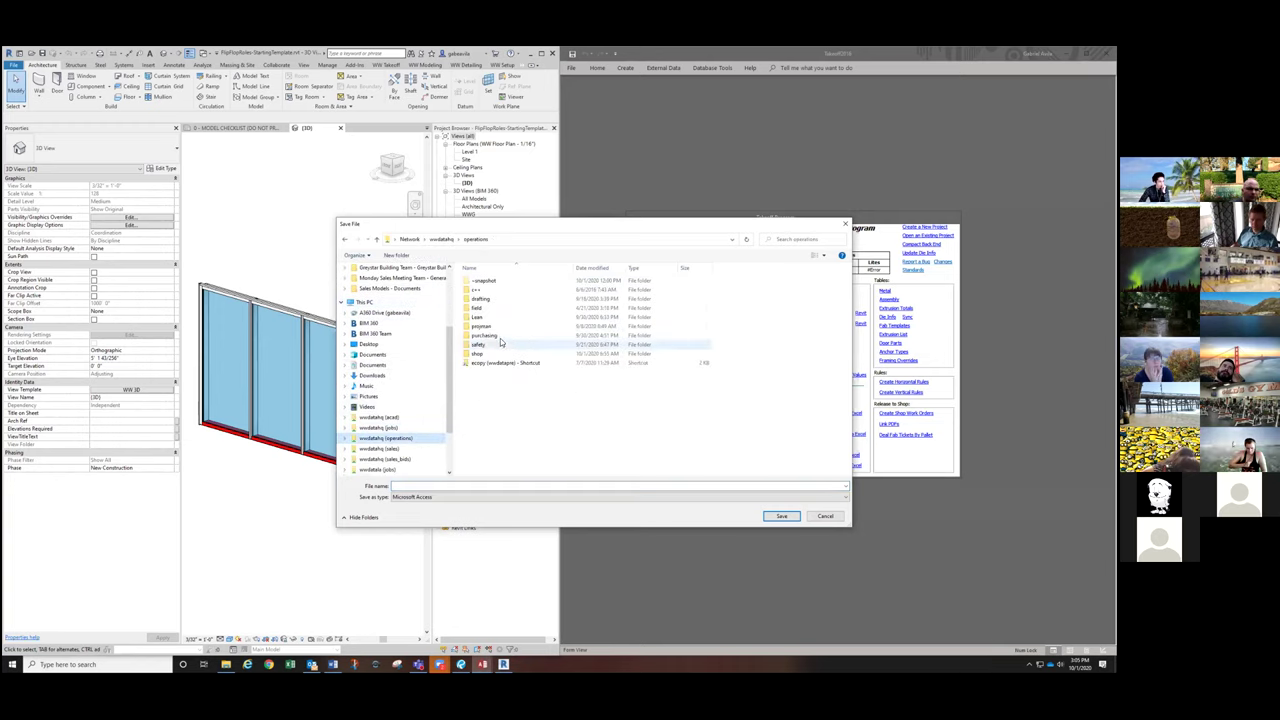
pyautogui.doubleClick(479, 299)
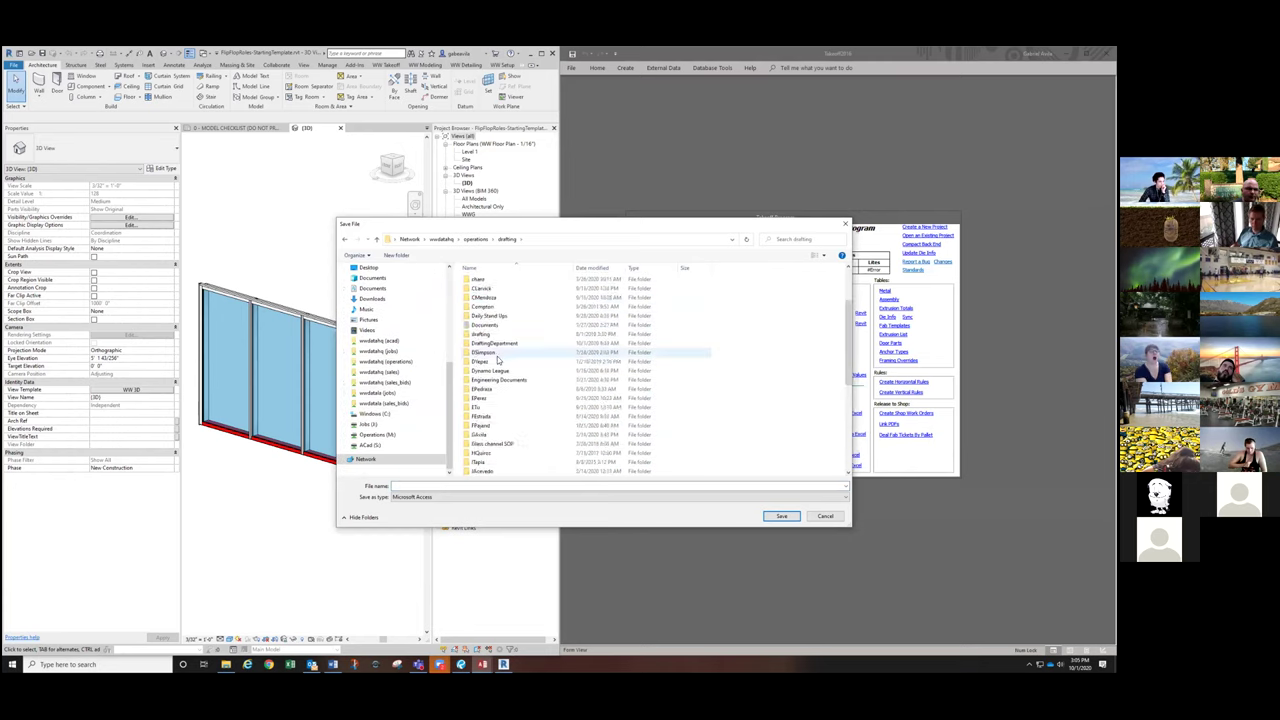
pyautogui.scroll(-8, 495, 380)
pyautogui.click(494, 436)
pyautogui.doubleClick(494, 436)
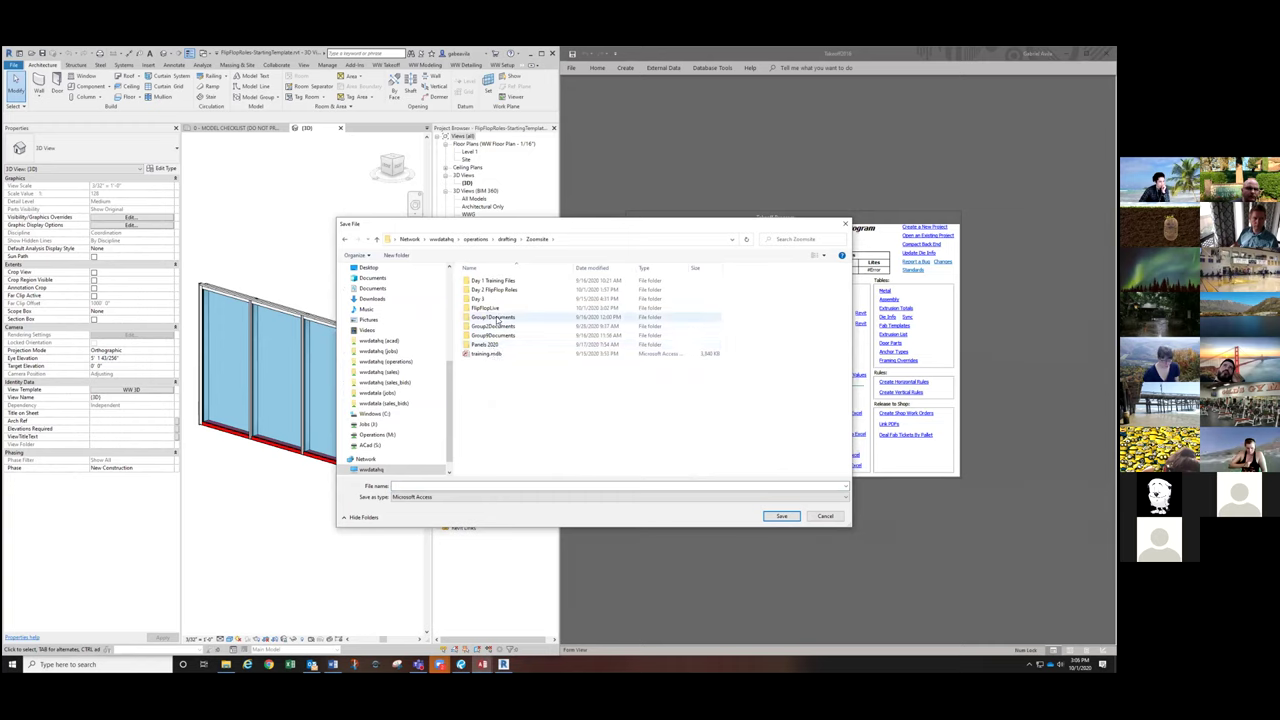
pyautogui.doubleClick(496, 310)
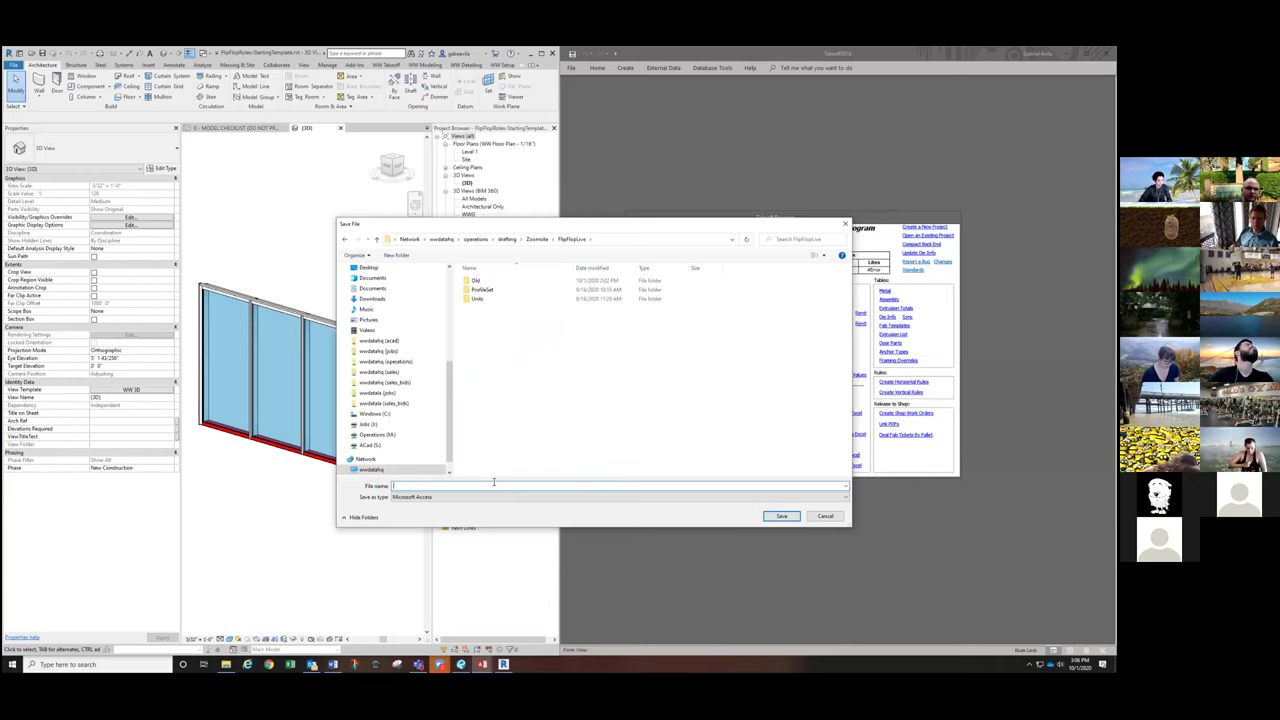
# Step: Create a Takeoff folder there and save the new project database inside it
pyautogui.click(396, 255)
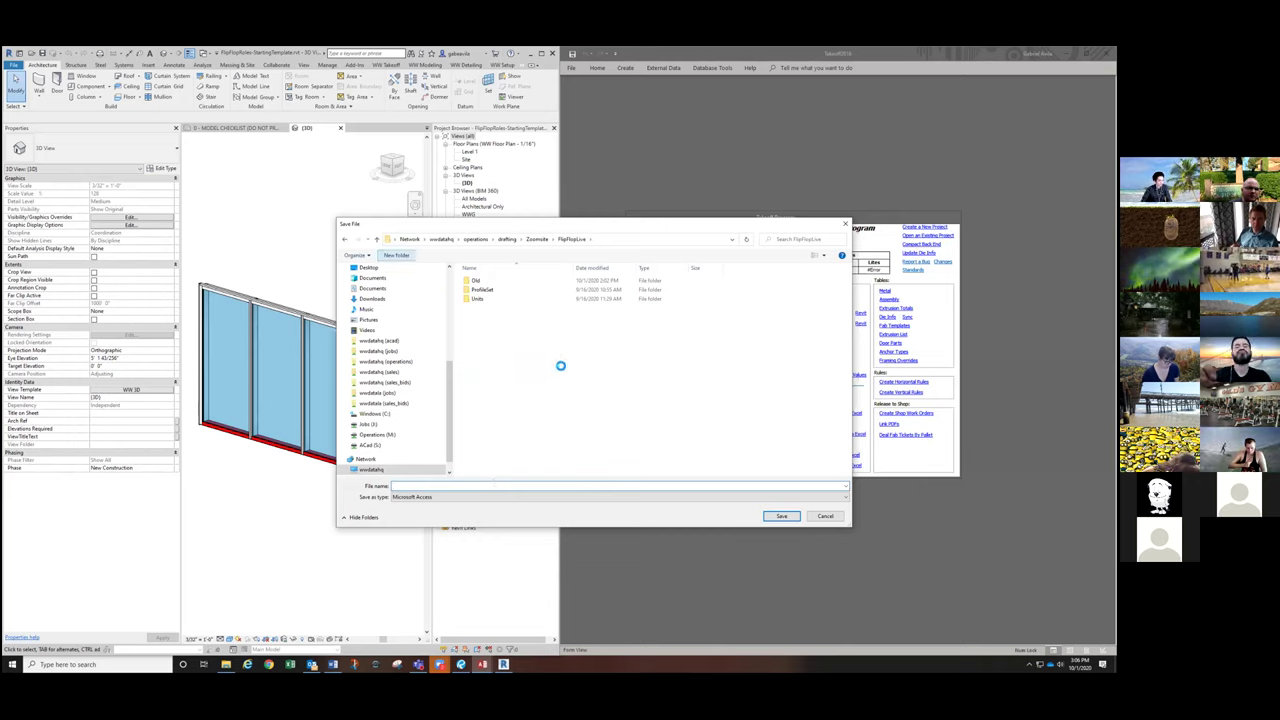
pyautogui.write('Takeoff')
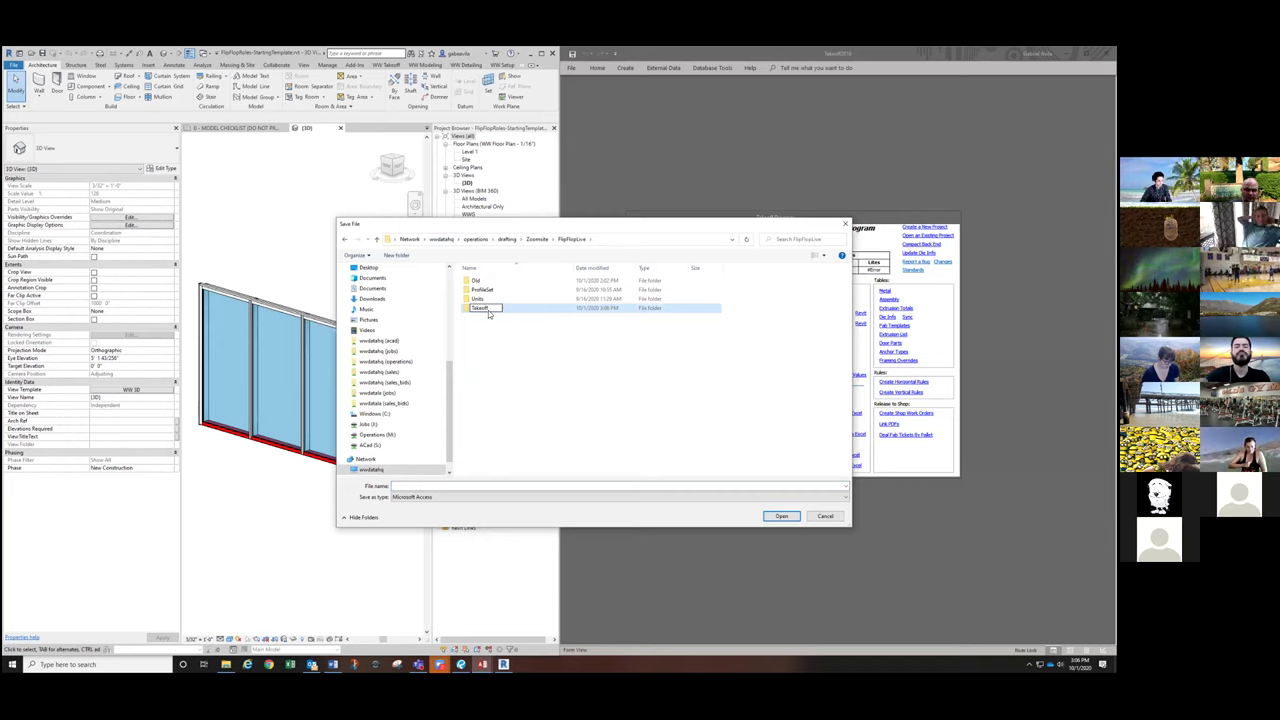
pyautogui.press('Return')
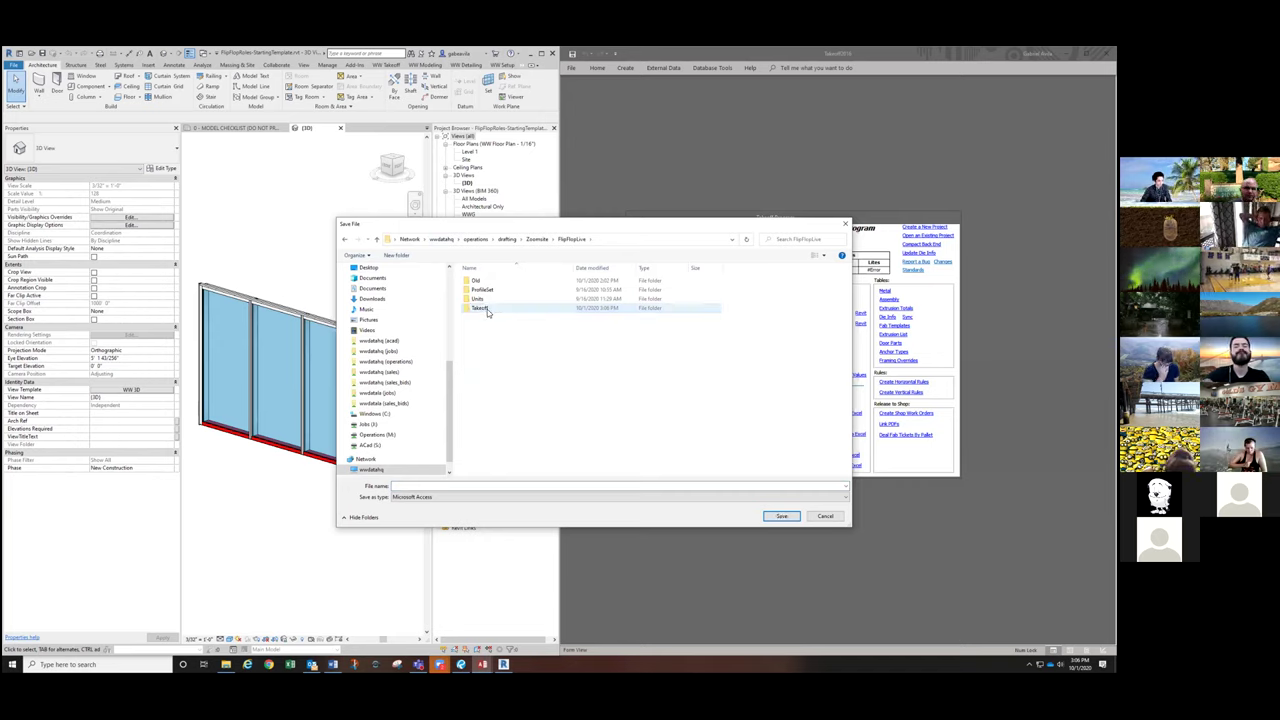
pyautogui.doubleClick(487, 309)
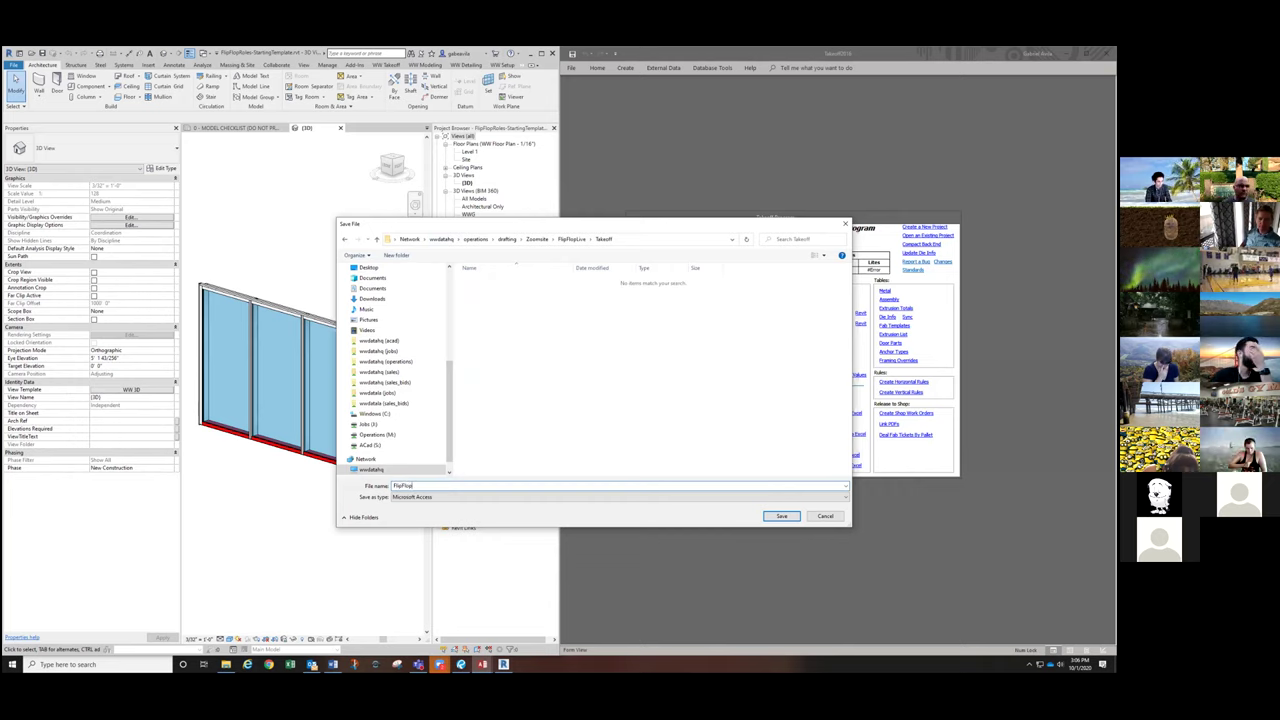
pyautogui.click(783, 517)
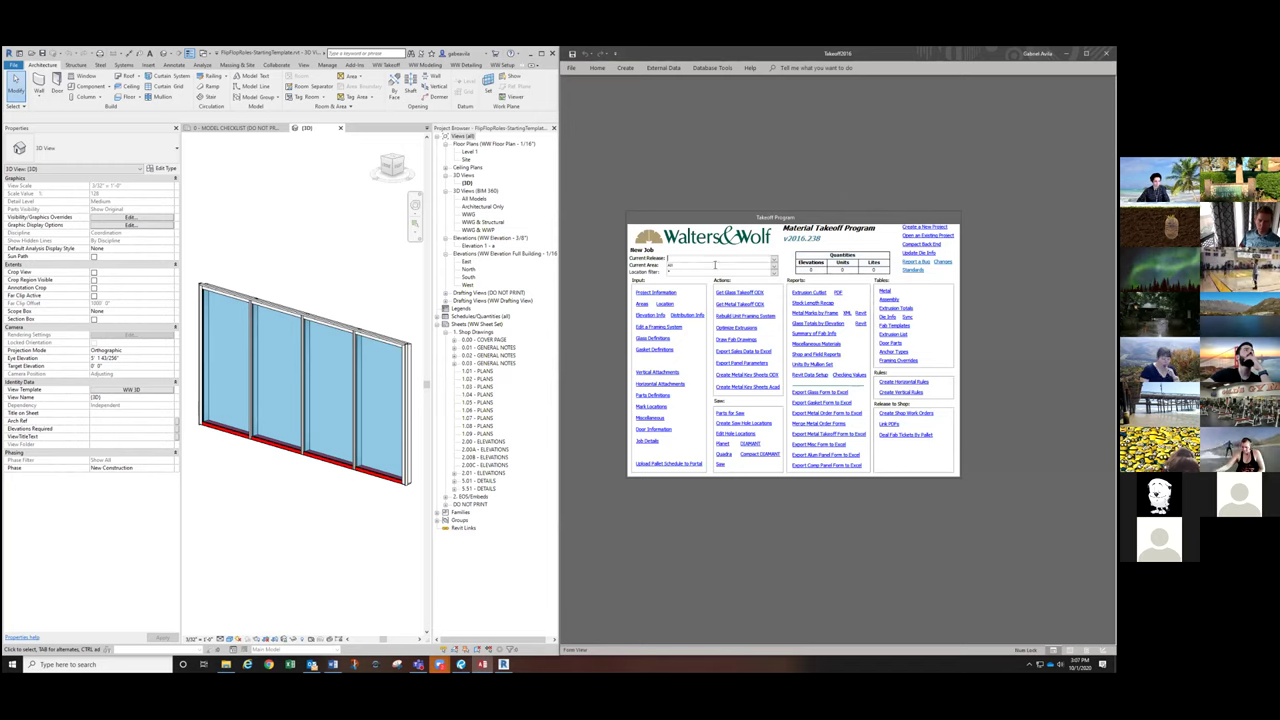
# Step: Fill in Takeoff's Project Information with job name FlipFlop and a job number
pyautogui.click(657, 293)
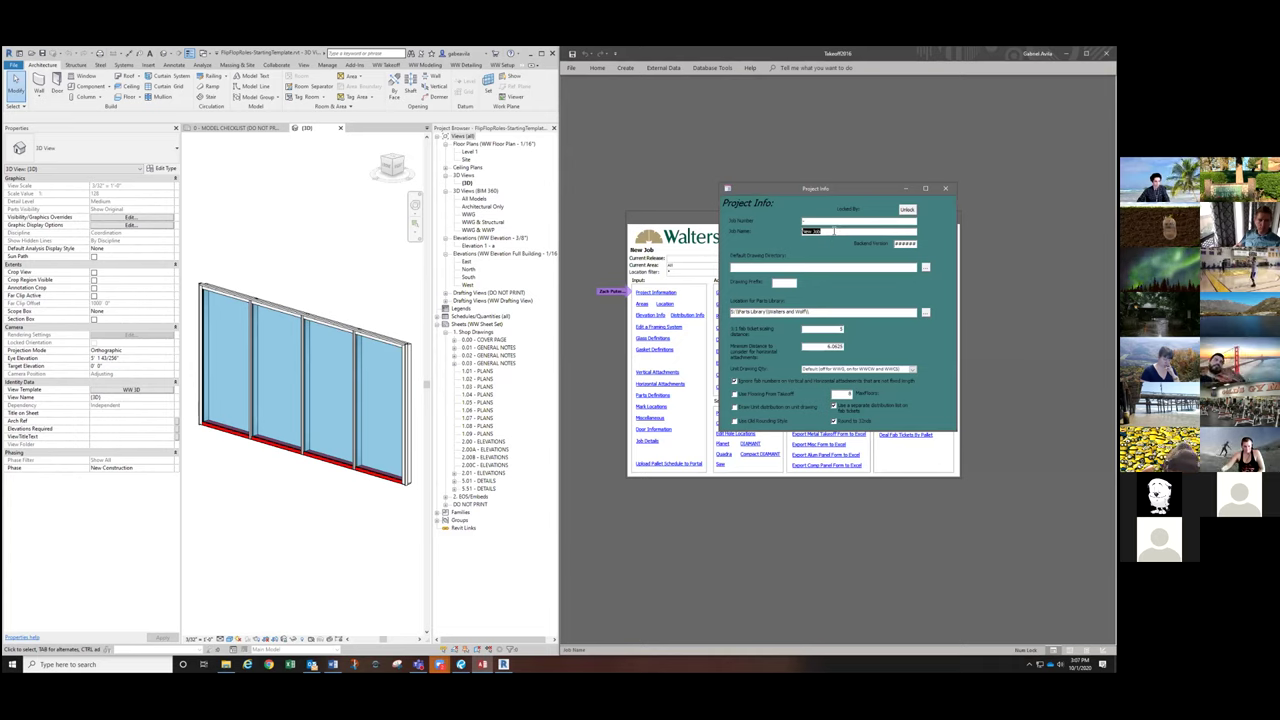
pyautogui.write('s')
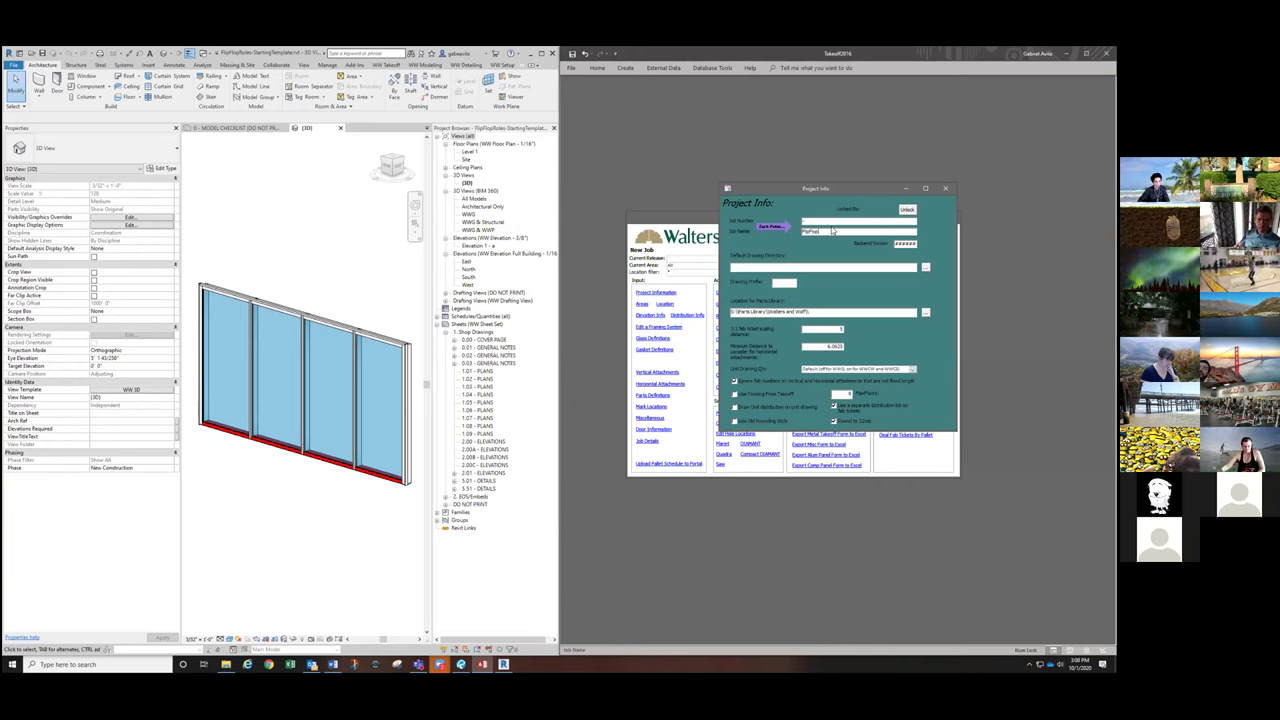
pyautogui.write('10-203')
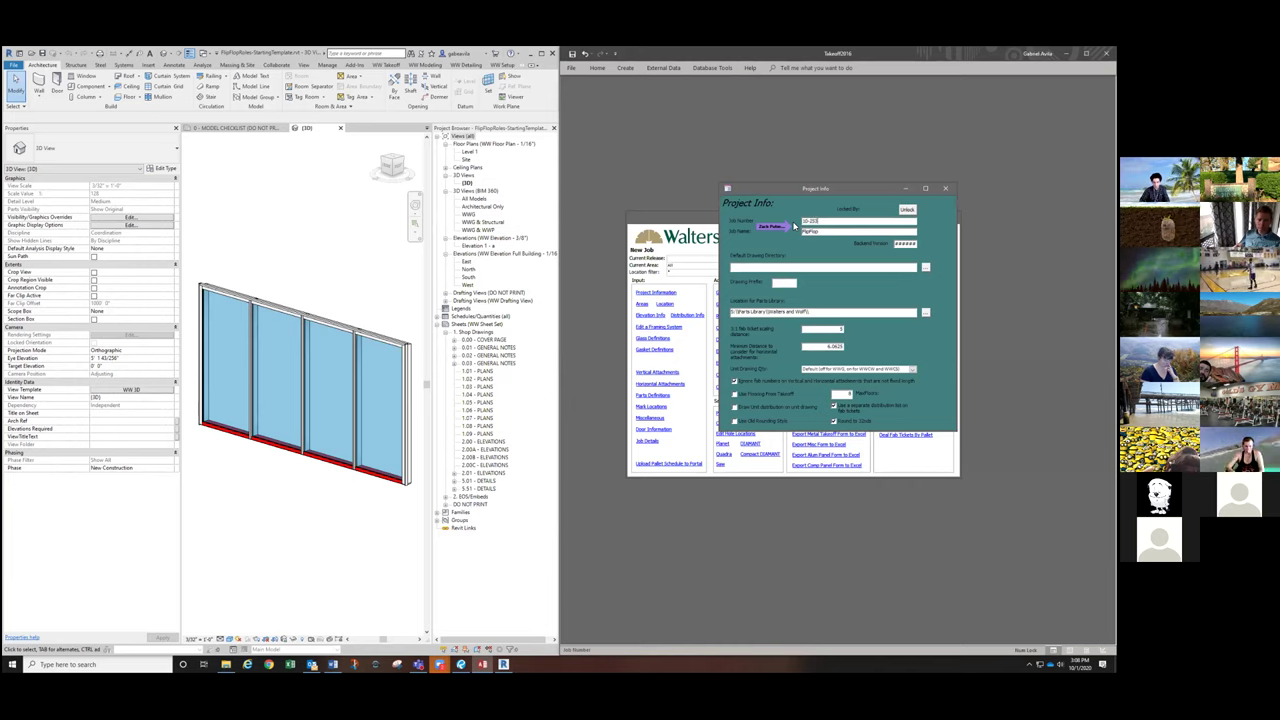
pyautogui.doubleClick(824, 222)
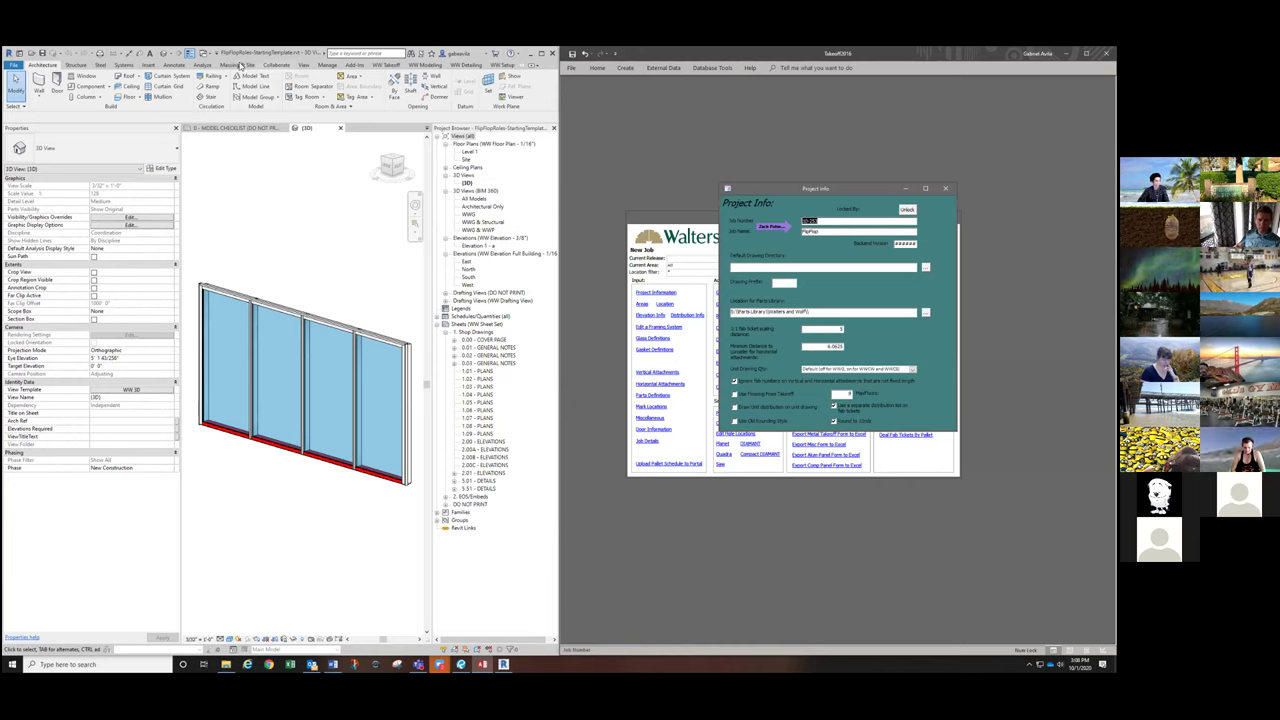
pyautogui.click(325, 66)
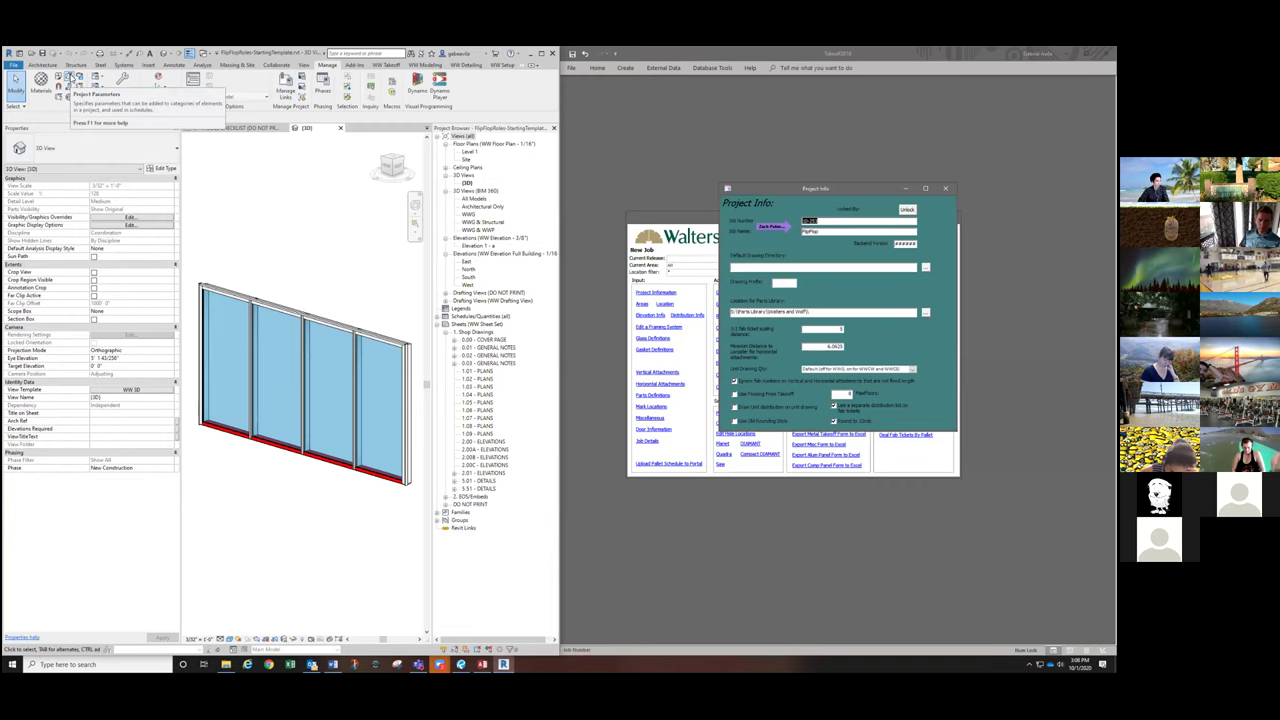
# Step: Check the Project Number in Revit's Project Information, close it, and snap Revit left
pyautogui.click(541, 54)
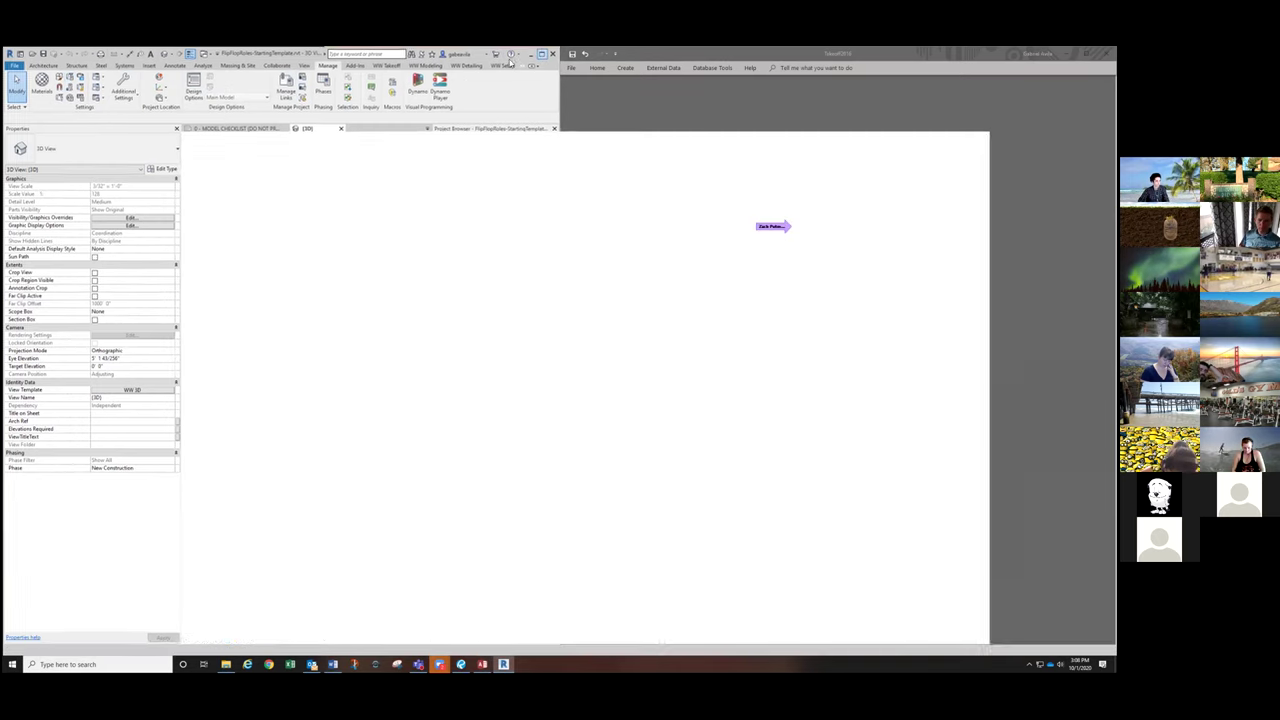
pyautogui.click(102, 84)
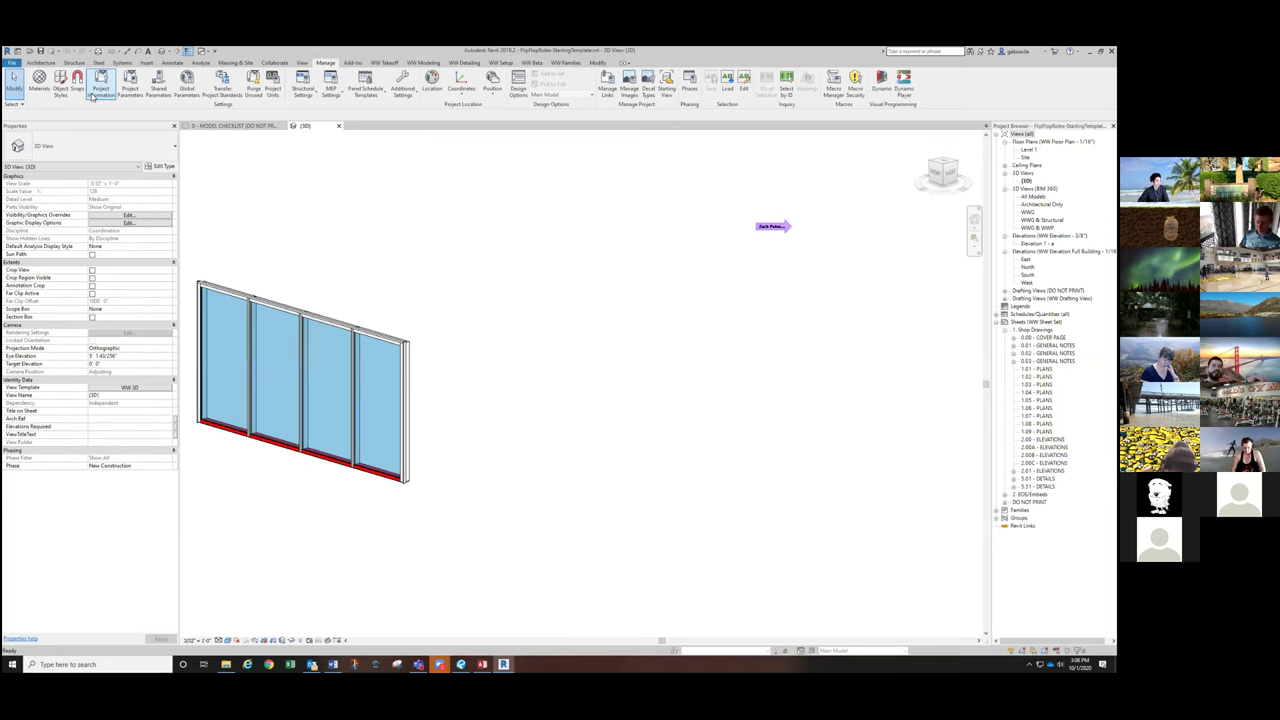
pyautogui.moveTo(728, 251); pyautogui.dragTo(546, 211)
pyautogui.click(668, 397)
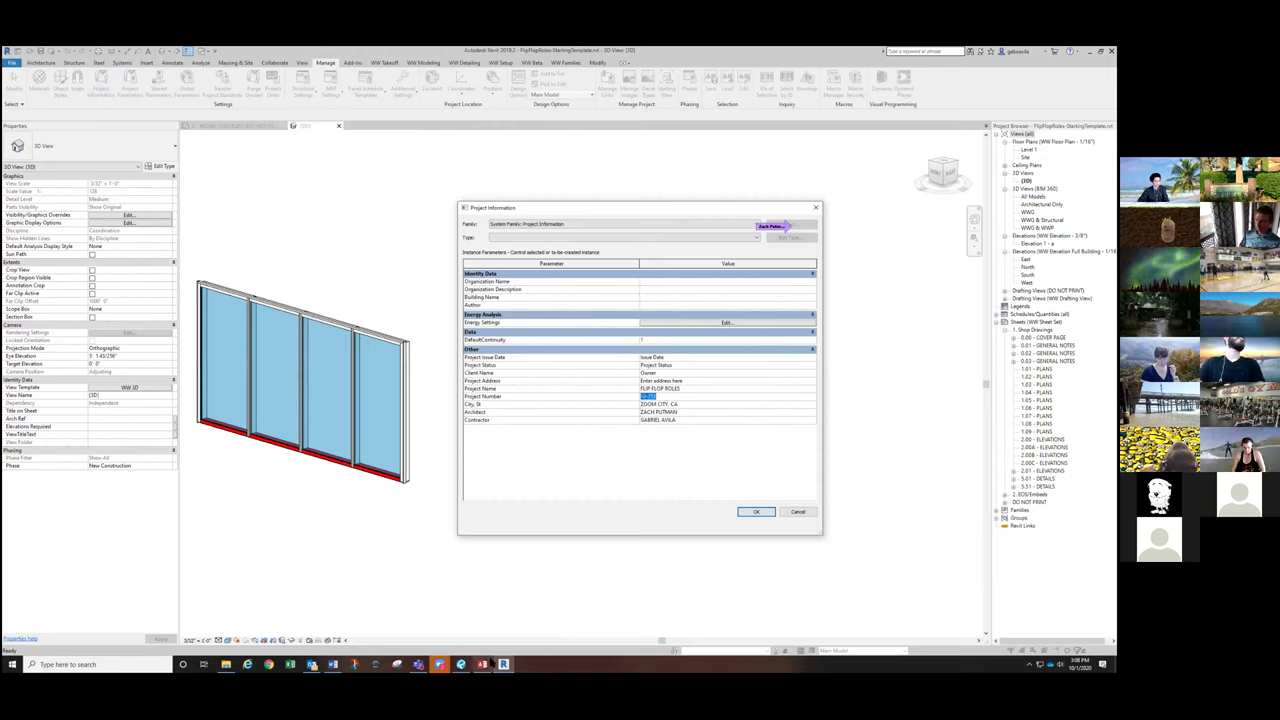
pyautogui.click(756, 512)
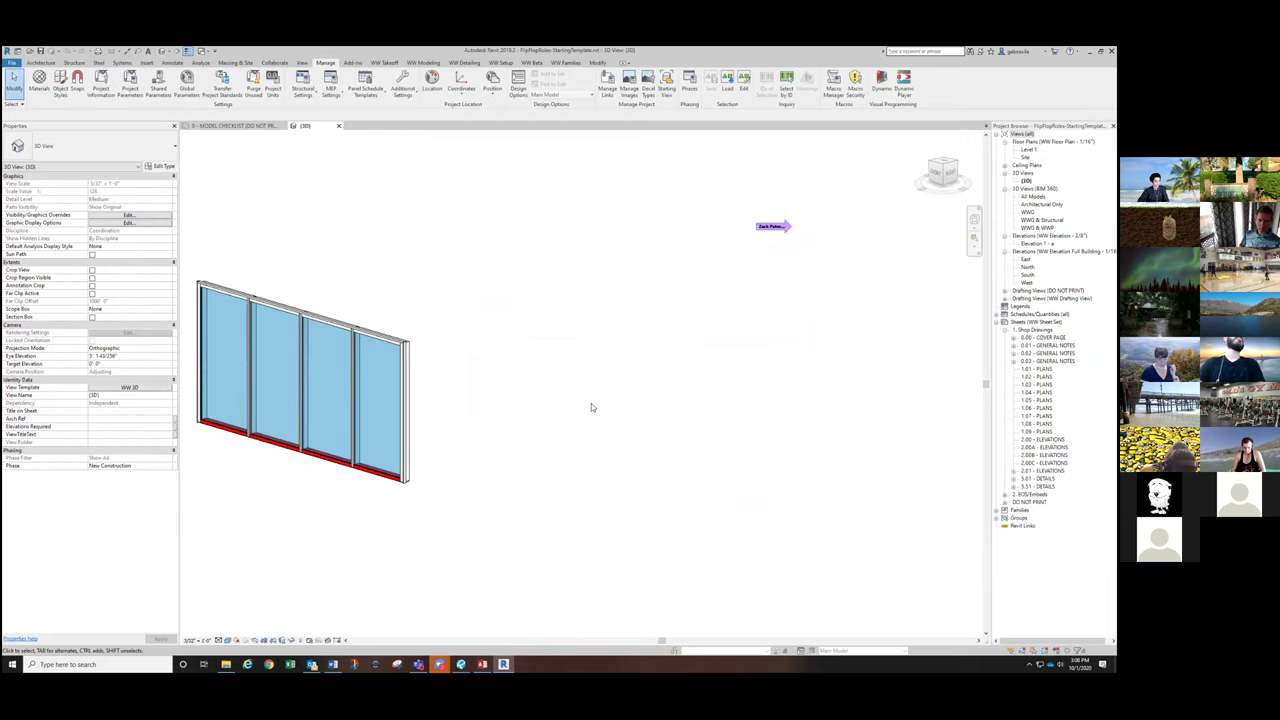
pyautogui.press('super+Left')
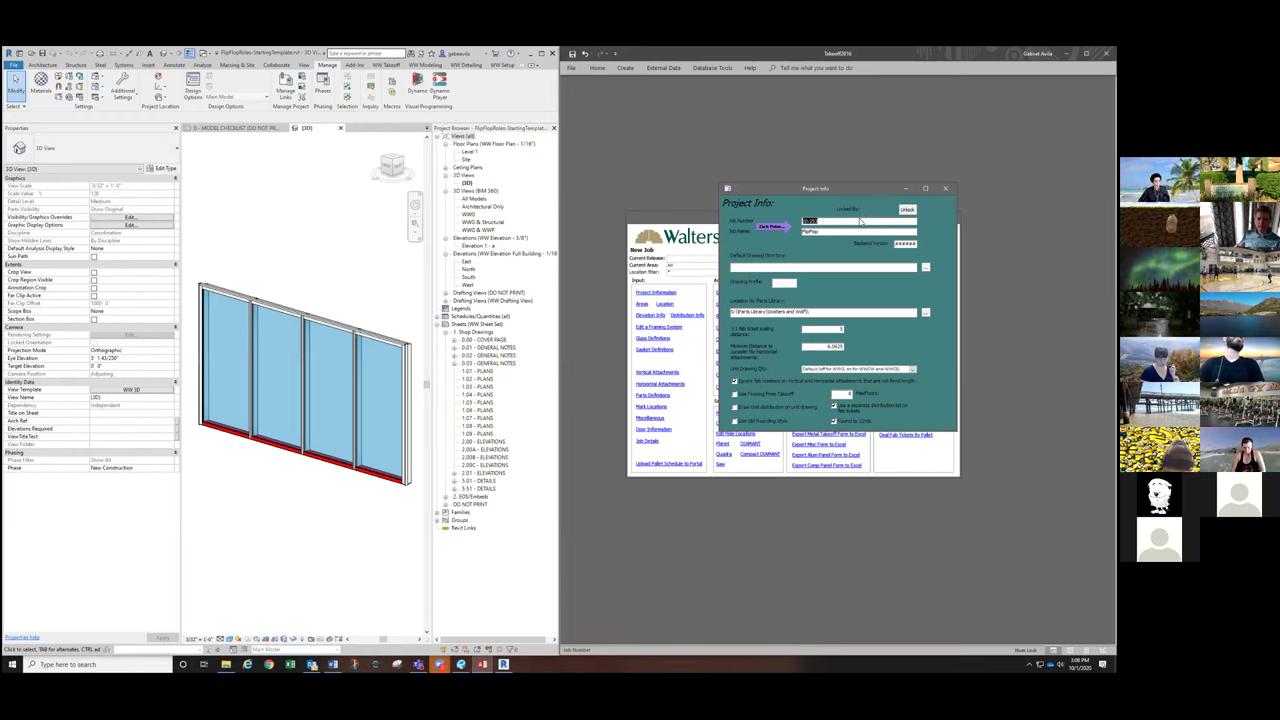
# Step: Close Takeoff's Project Info form and minimize the Takeoff Program window
pyautogui.click(943, 190)
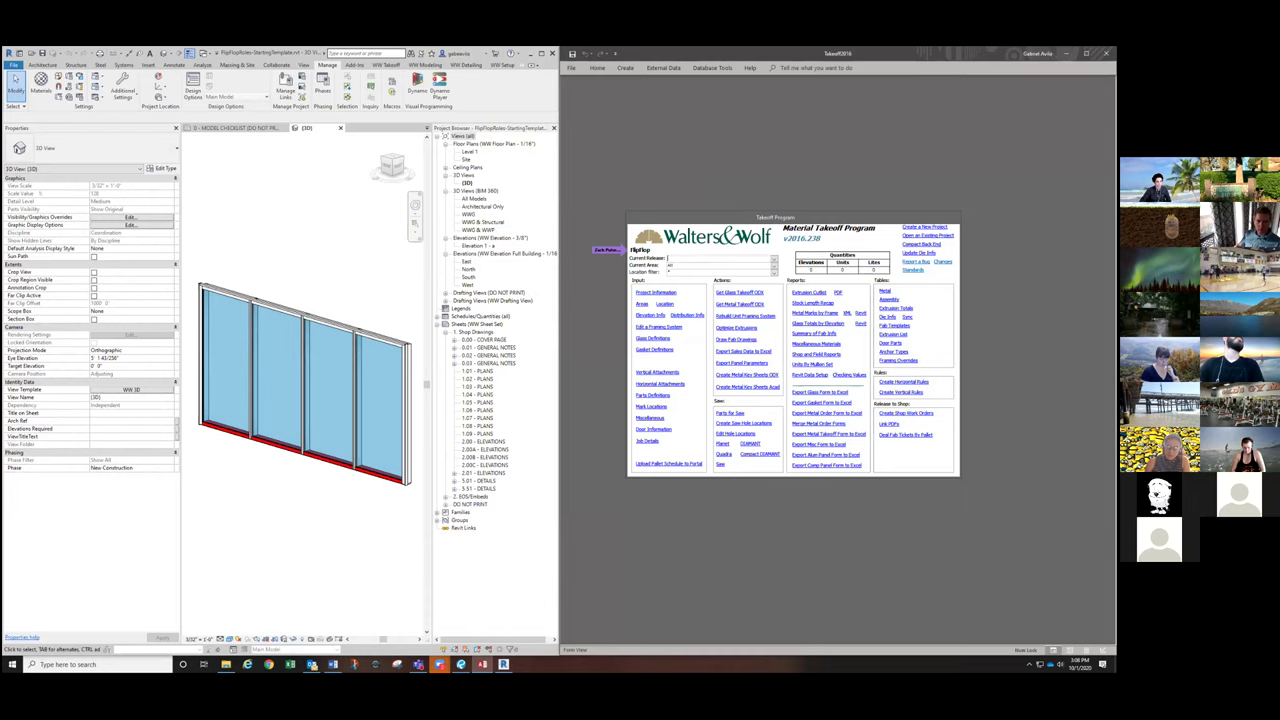
pyautogui.click(1067, 53)
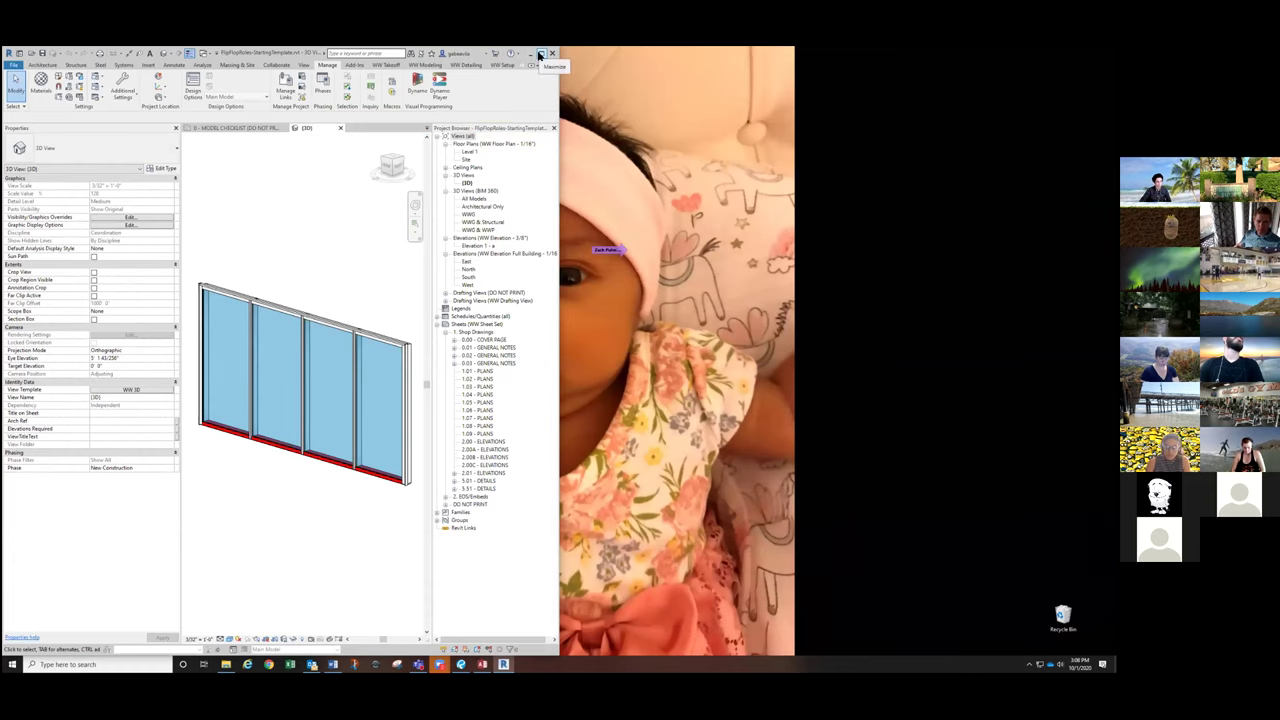
# Step: Maximize Revit, zoom to fit with ZF, reframe the curtain wall, and show the WW Takeoff tab
pyautogui.click(540, 55)
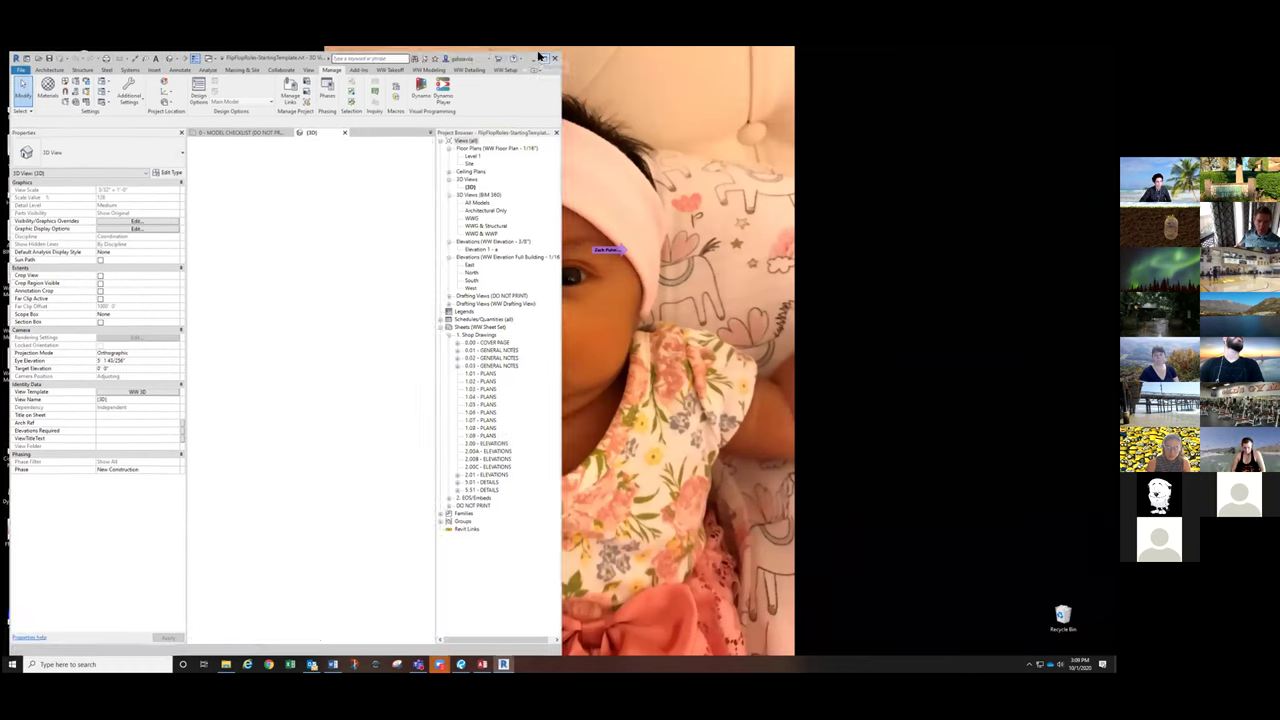
pyautogui.press('z')
pyautogui.press('f')
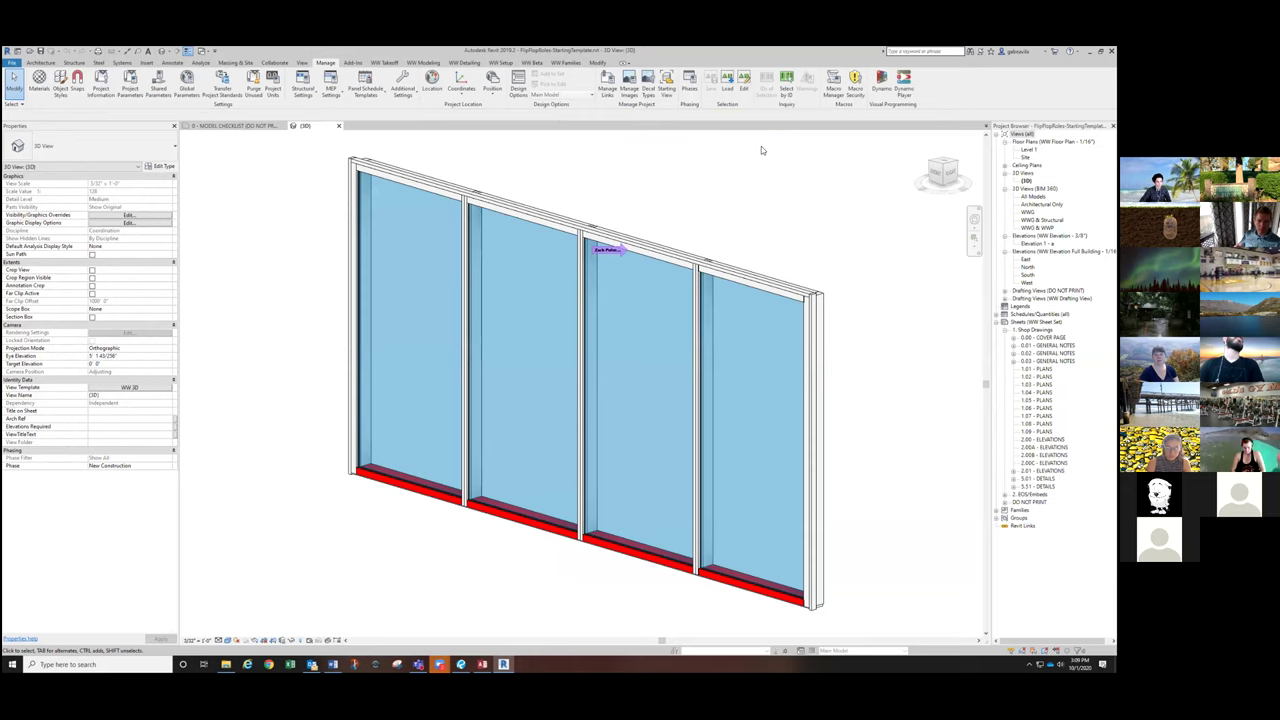
pyautogui.keyDown('shift'); pyautogui.moveTo(761, 146); pyautogui.dragTo(662, 198, button='middle'); pyautogui.keyUp('shift')
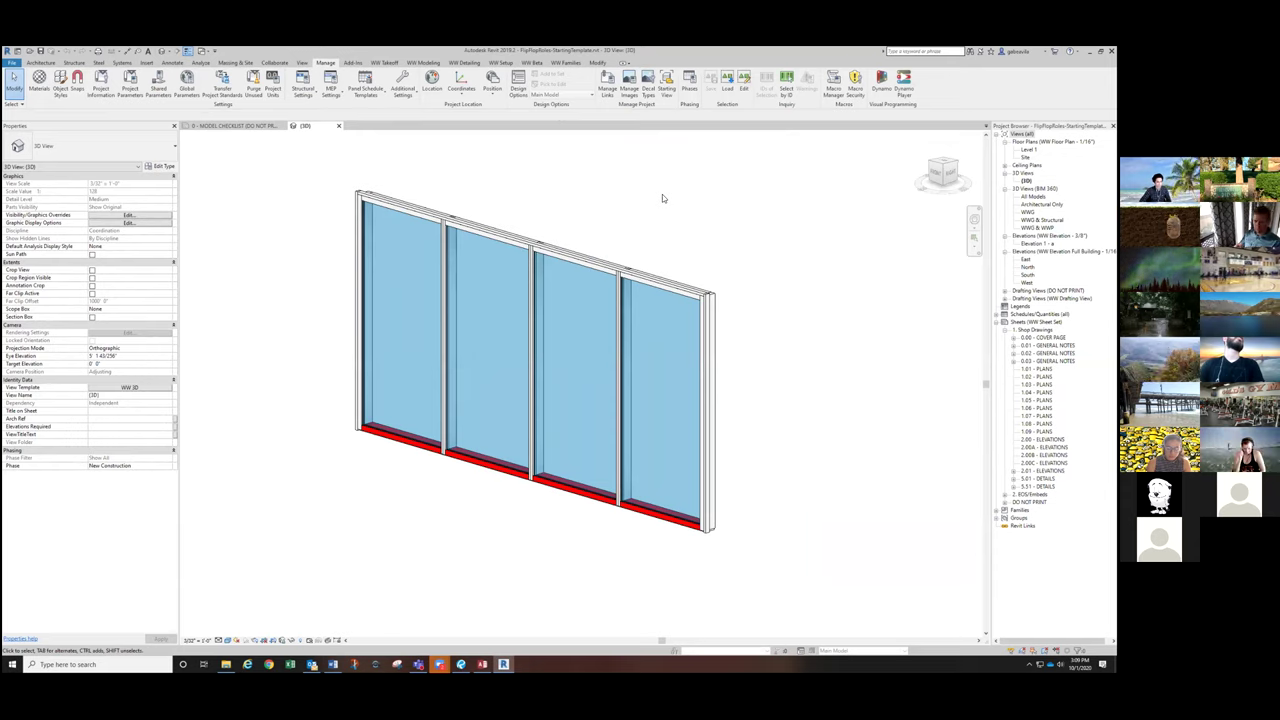
pyautogui.moveTo(662, 198); pyautogui.dragTo(640, 220, button='middle')
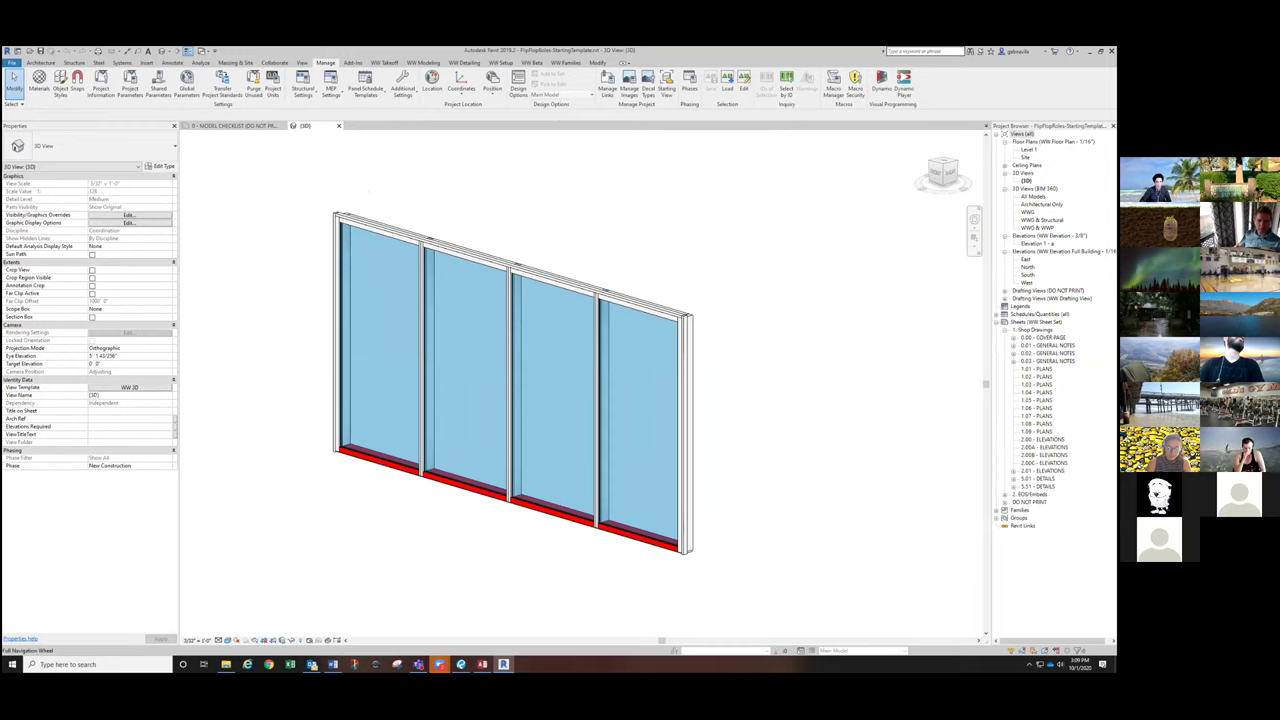
pyautogui.click(385, 63)
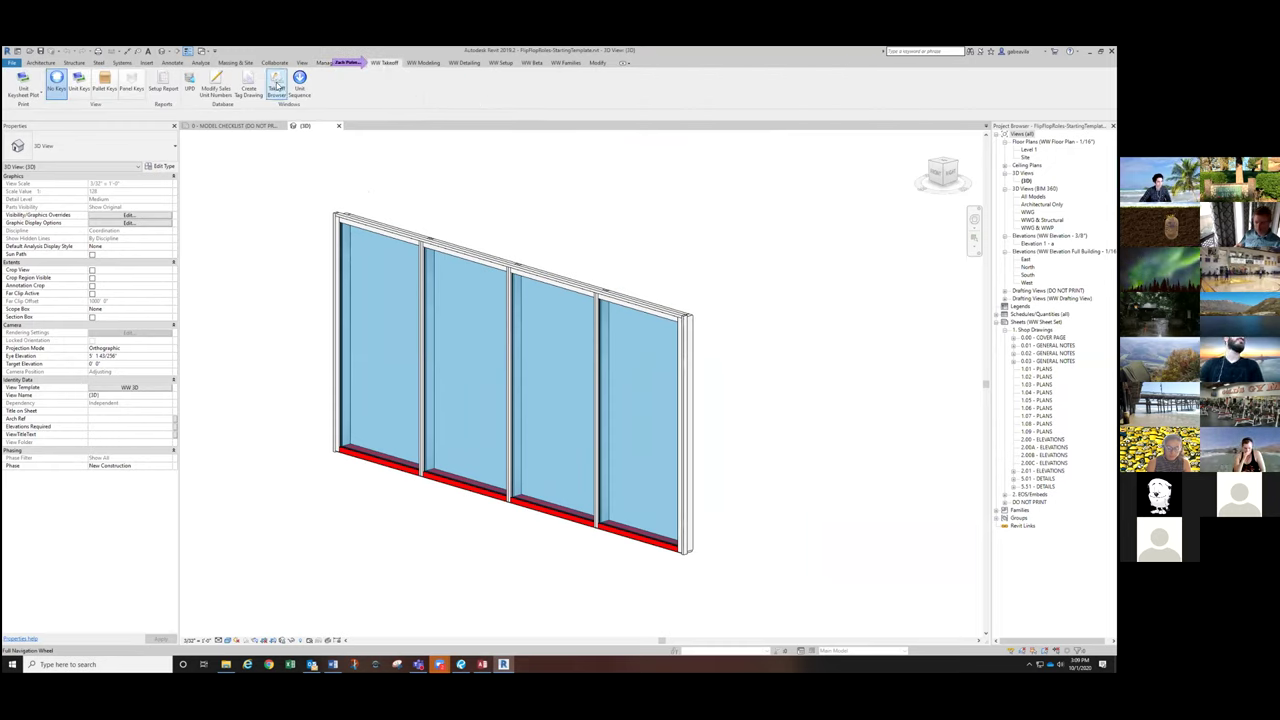
# Step: Update the model from the Takeoff database with UPD and select the leftmost curtain panel
pyautogui.click(191, 80)
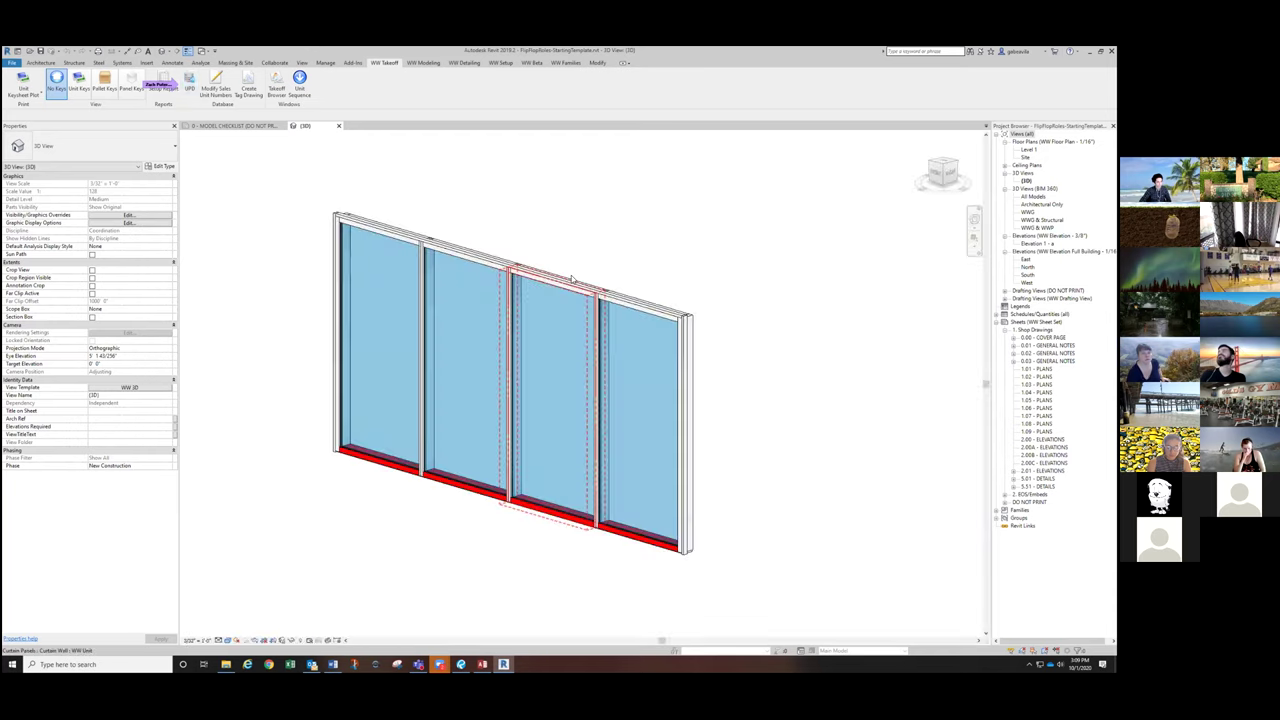
pyautogui.moveTo(647, 263); pyautogui.dragTo(628, 275, button='middle')
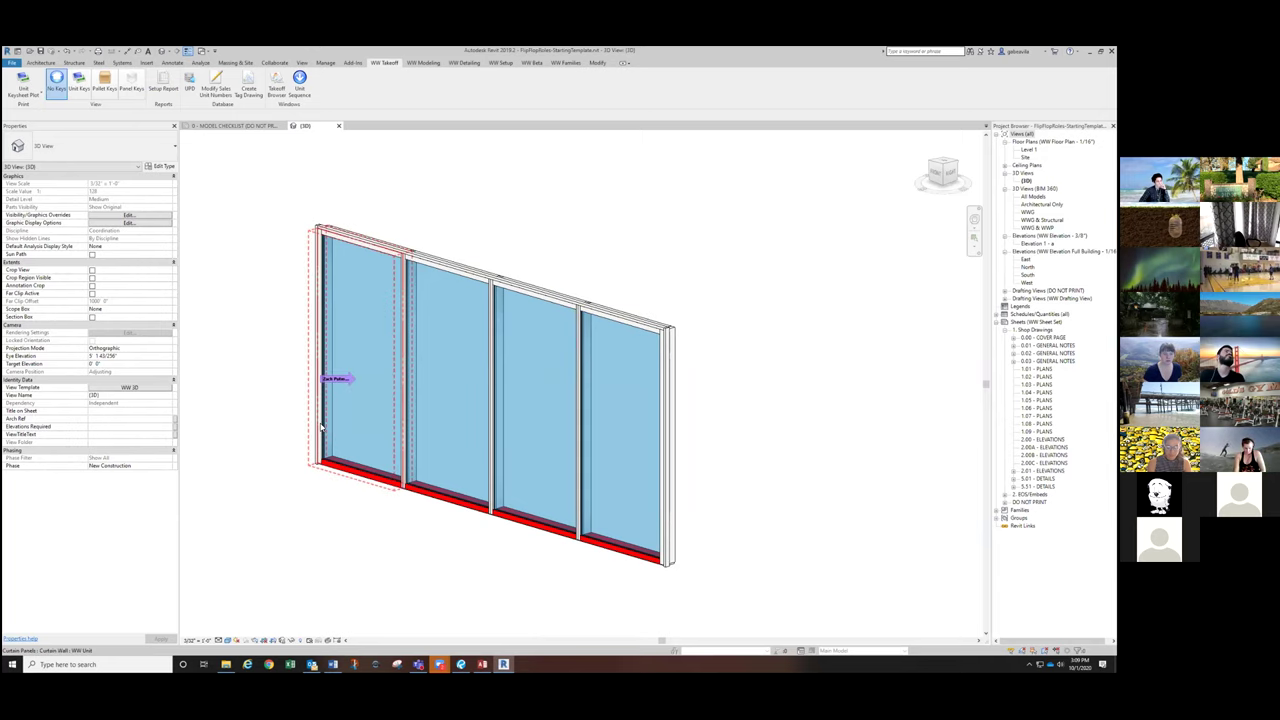
pyautogui.click(345, 471)
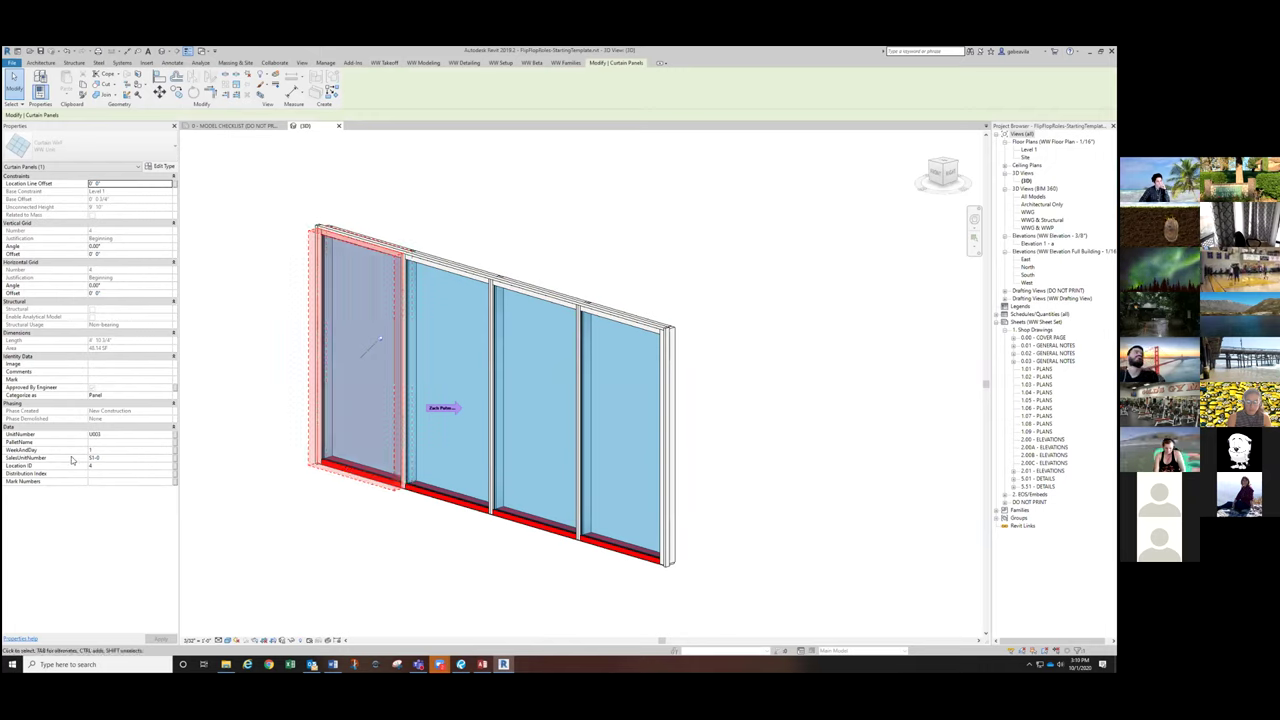
pyautogui.click(119, 435)
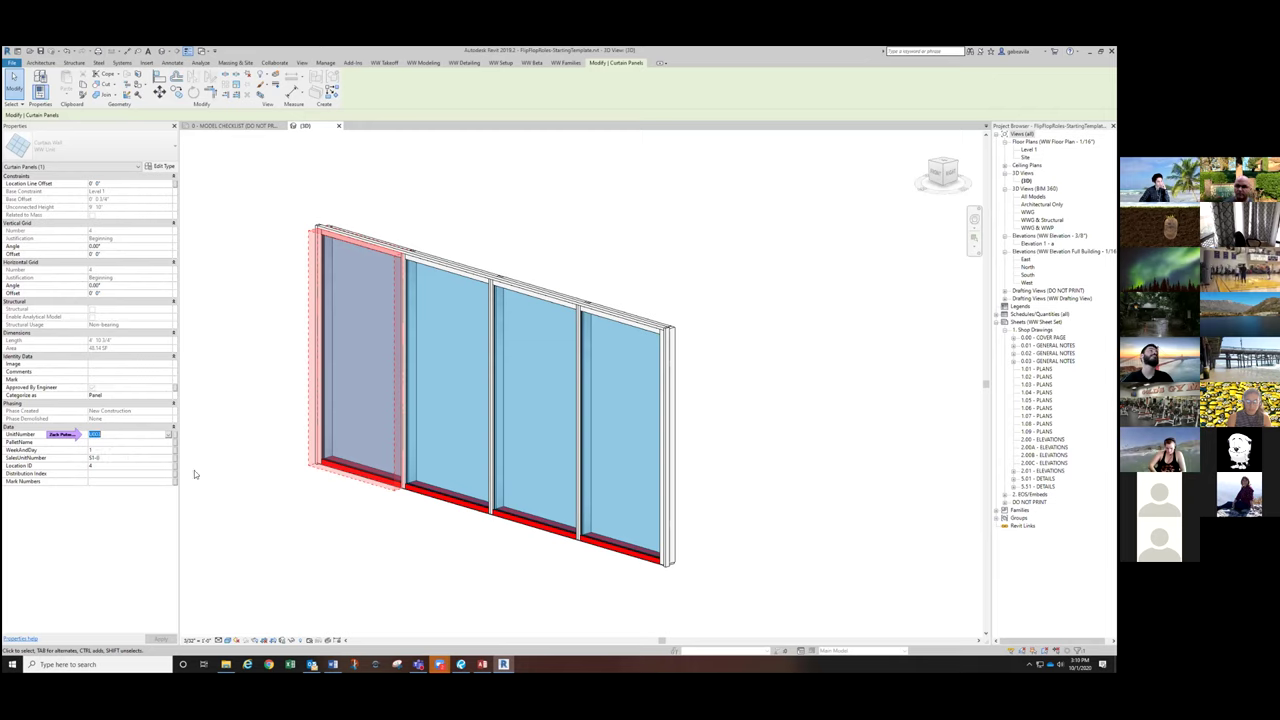
pyautogui.click(455, 494)
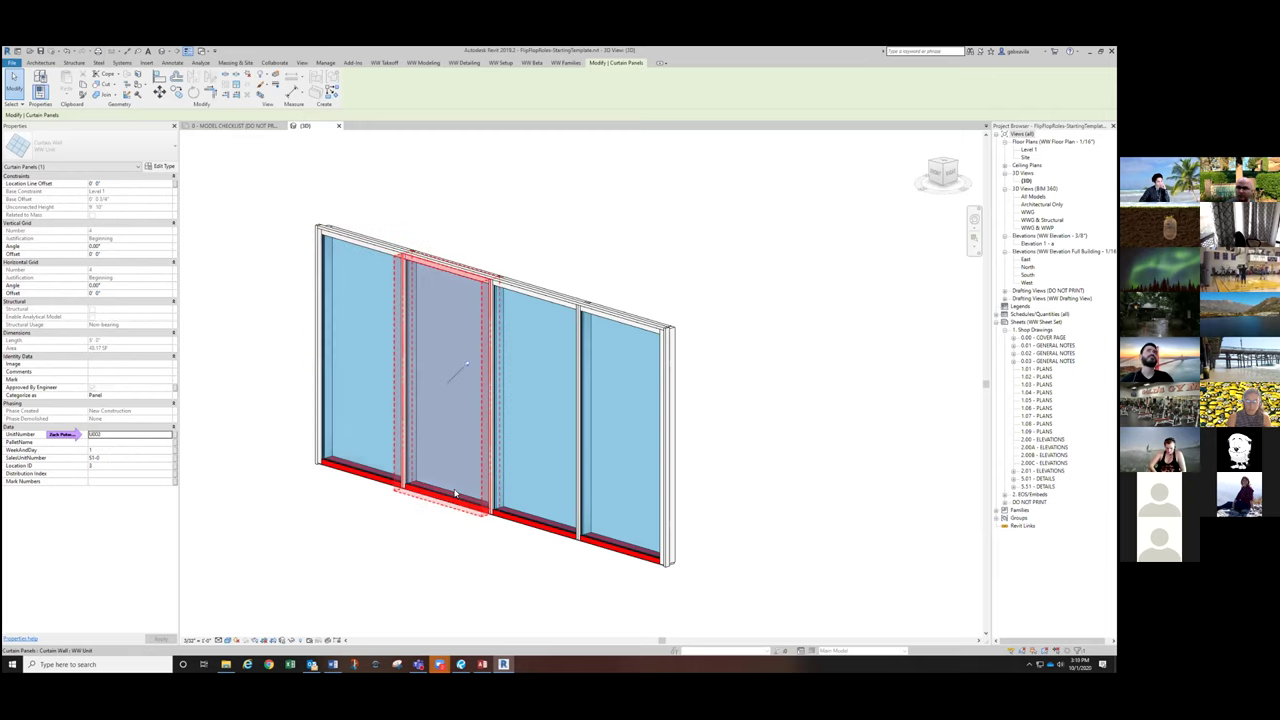
pyautogui.click(507, 515)
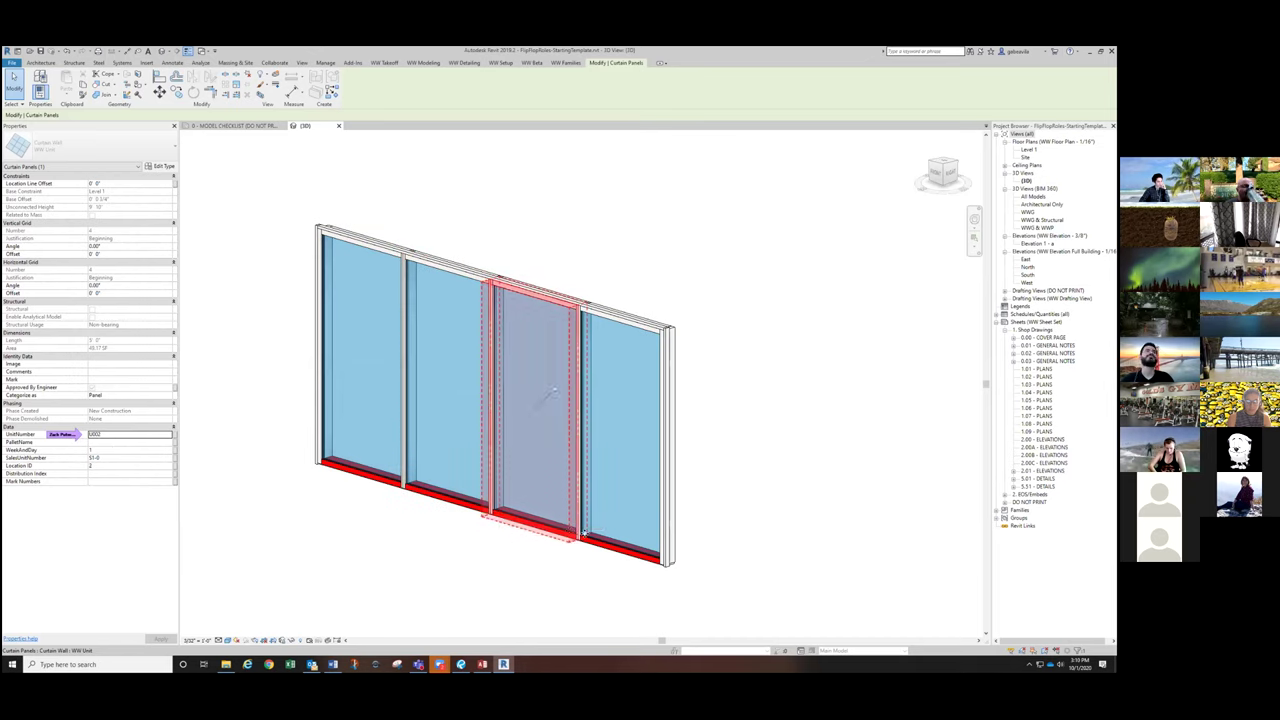
pyautogui.click(601, 548)
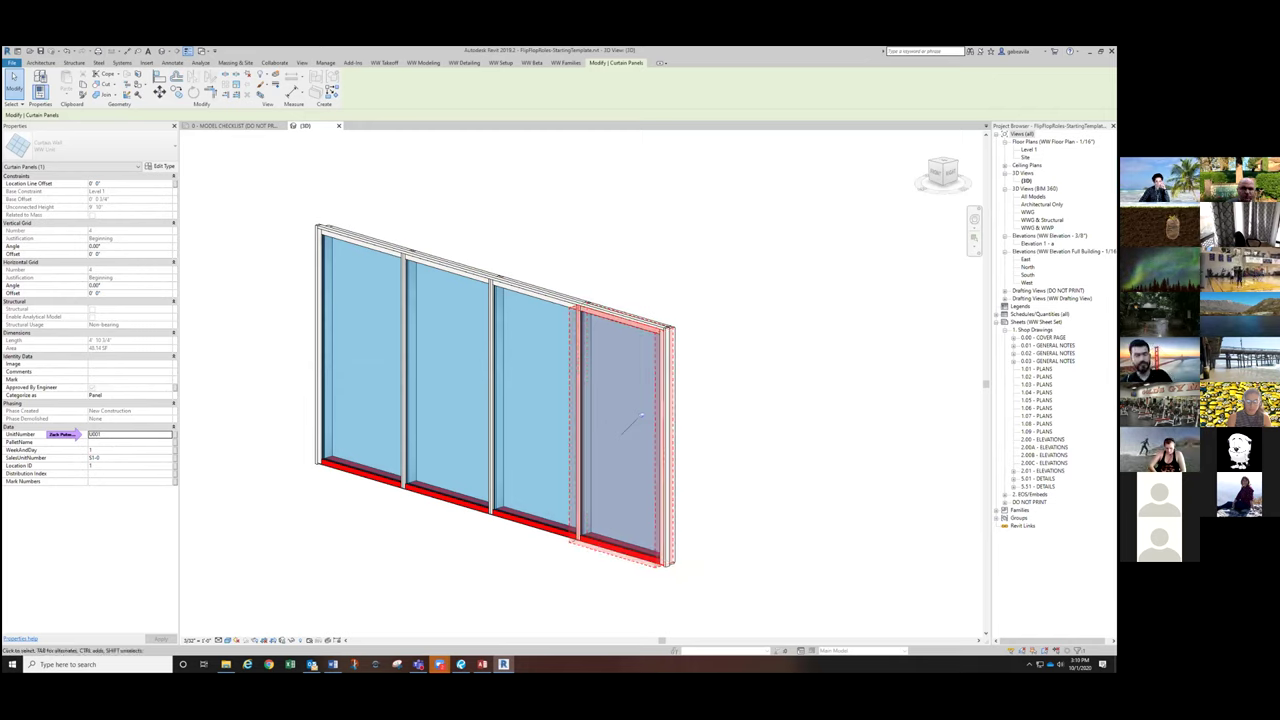
pyautogui.click(680, 269)
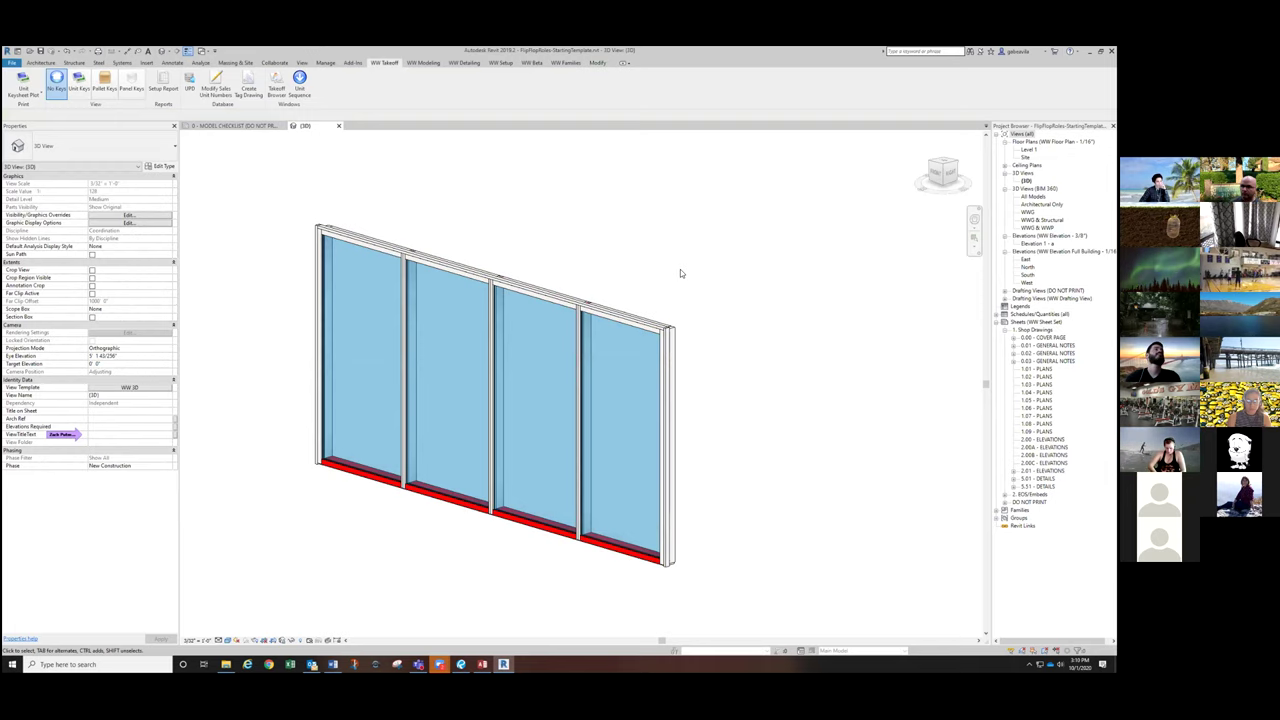
pyautogui.moveTo(691, 277); pyautogui.dragTo(639, 268, button='middle')
# Step: Select the left curtain panel and open the WW Takeoff Unit Sequence pane
pyautogui.scroll(-2, 640, 265)
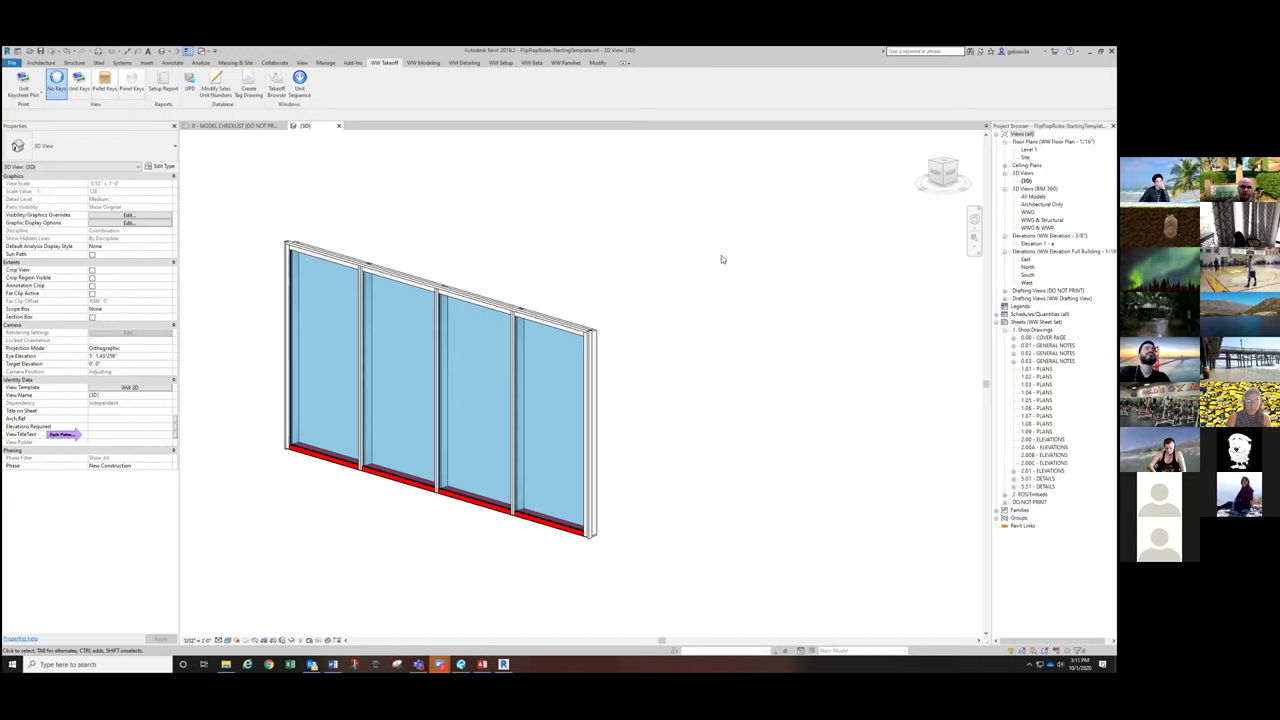
pyautogui.click(324, 450)
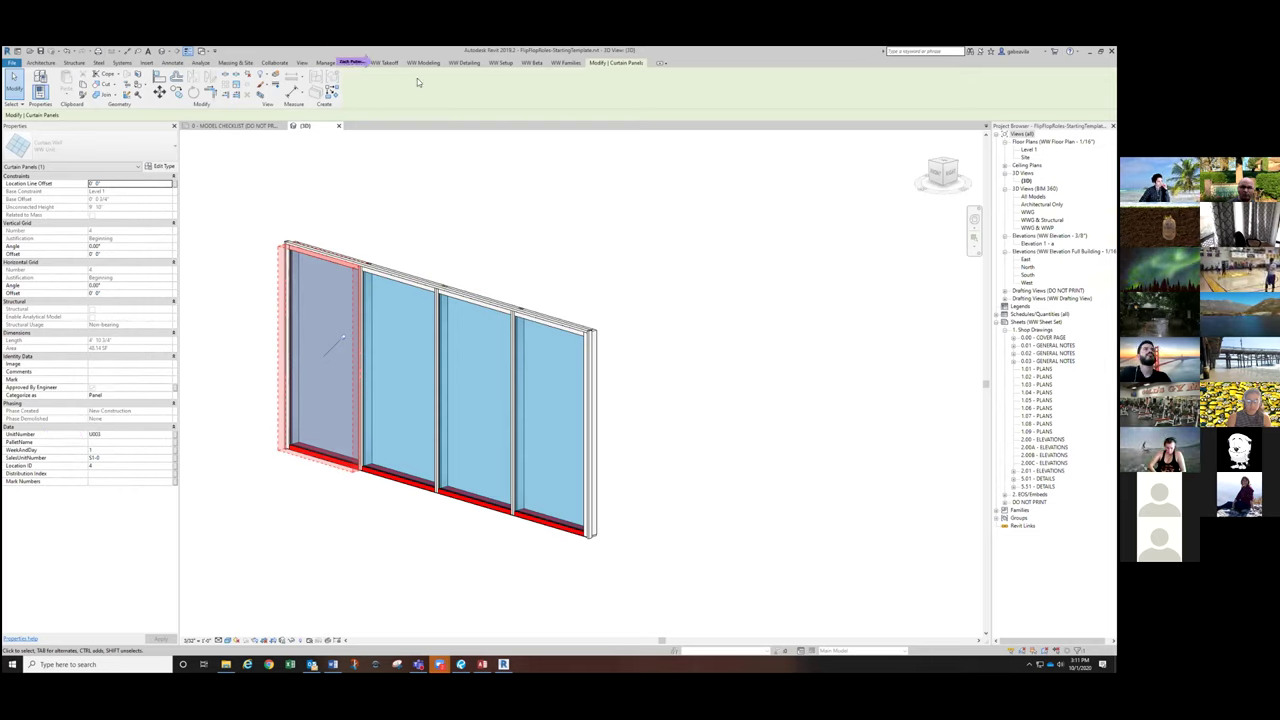
pyautogui.click(390, 62)
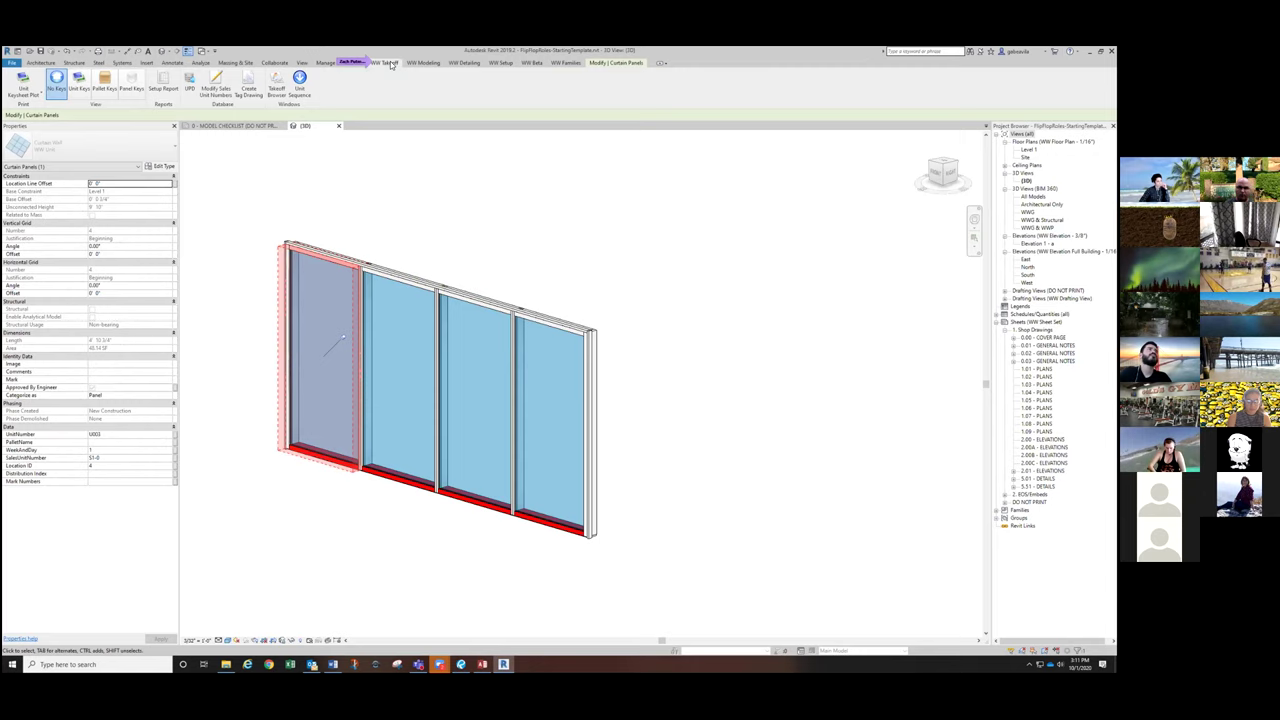
pyautogui.click(304, 88)
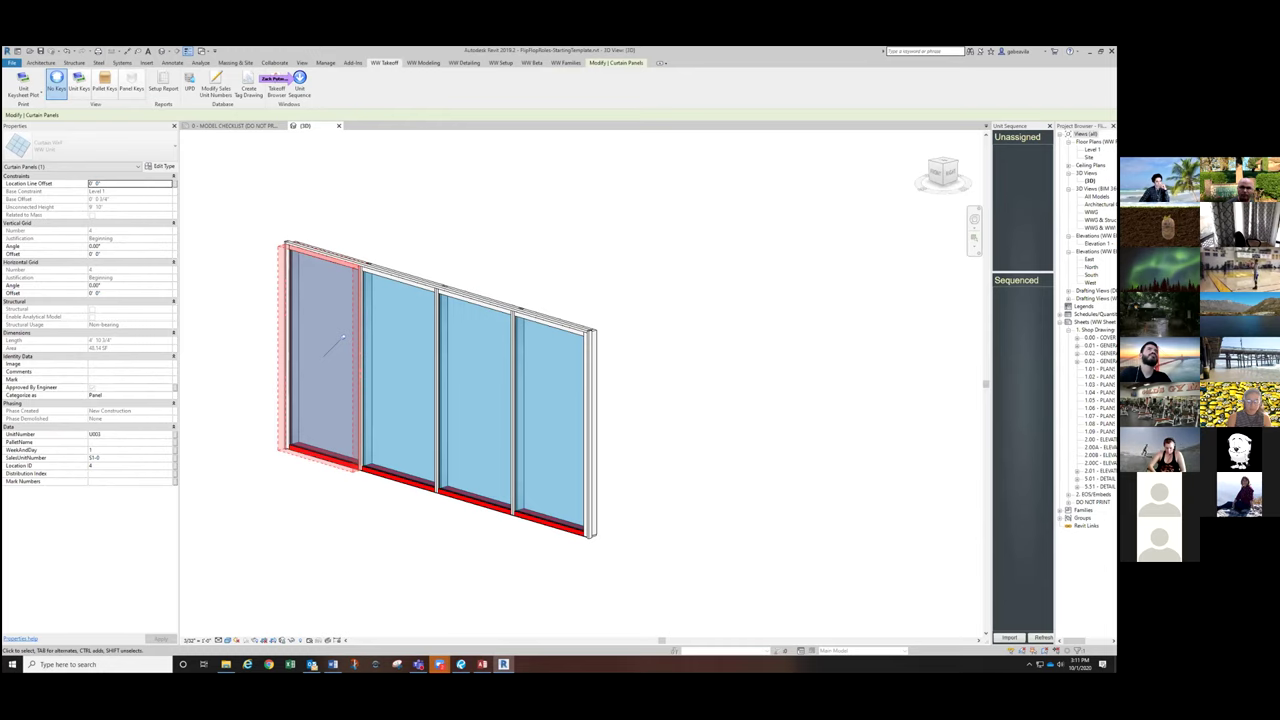
# Step: Widen the Unit Sequence pane, reload units U001–U004, and add a Week 1, Day 1 release
pyautogui.moveTo(989, 228); pyautogui.dragTo(786, 228)
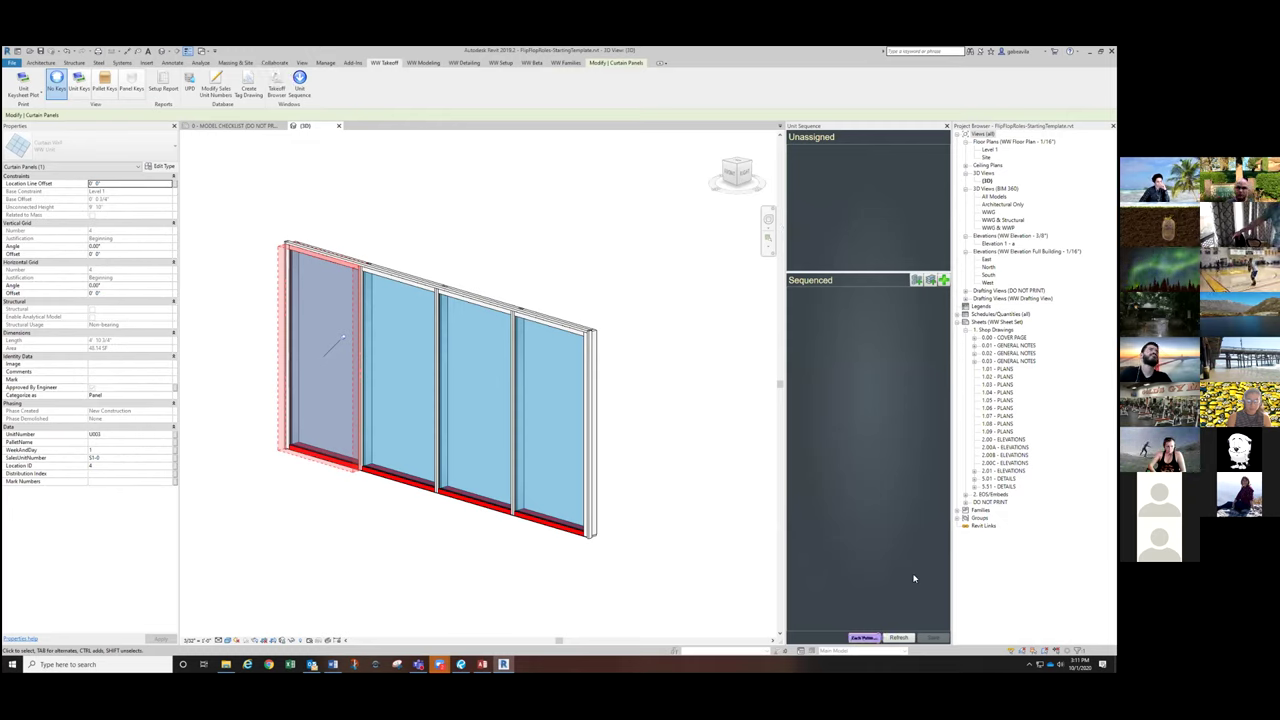
pyautogui.click(900, 638)
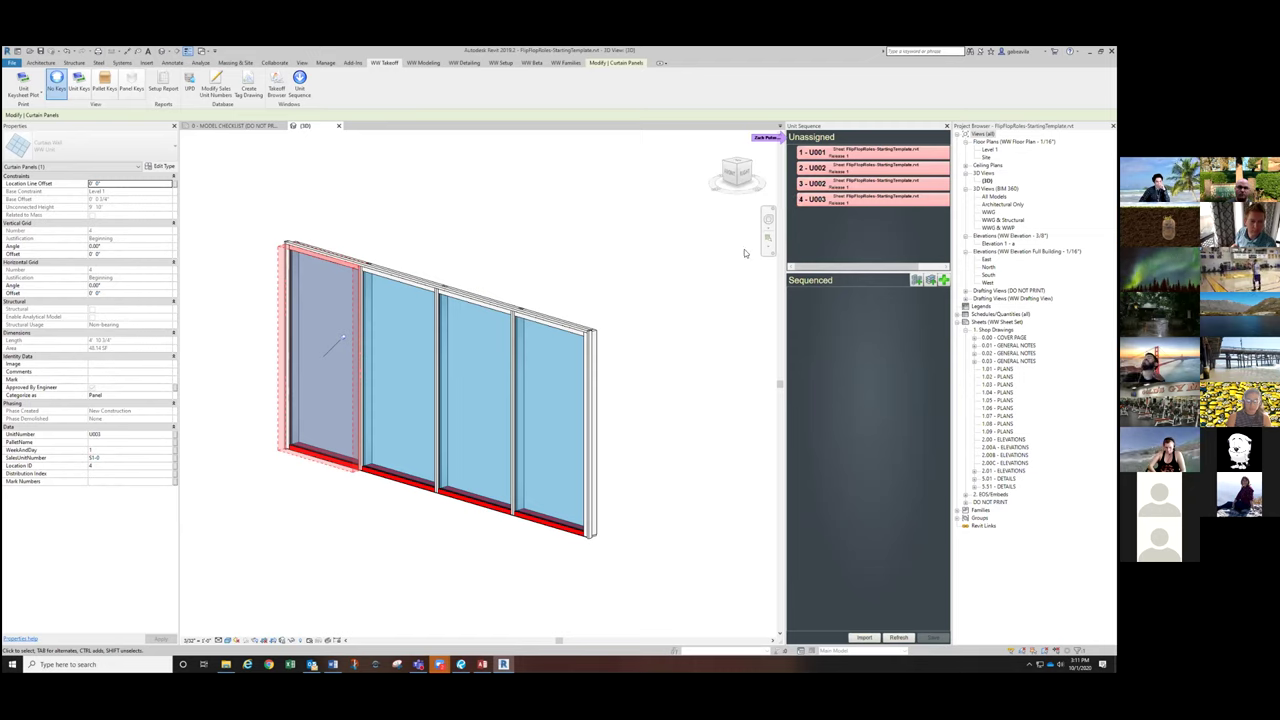
pyautogui.click(917, 281)
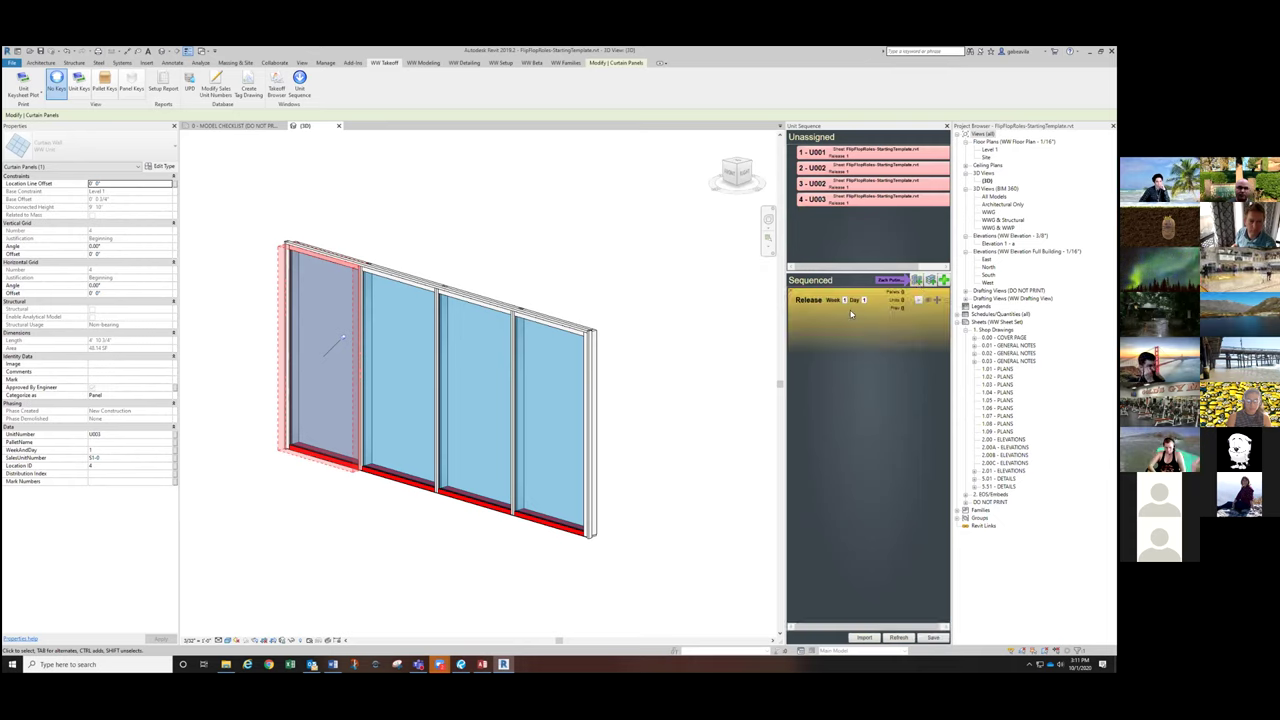
# Step: Add pallet P# 1 under the Week 1, Day 1 release and pan the curtain wall view
pyautogui.click(931, 284)
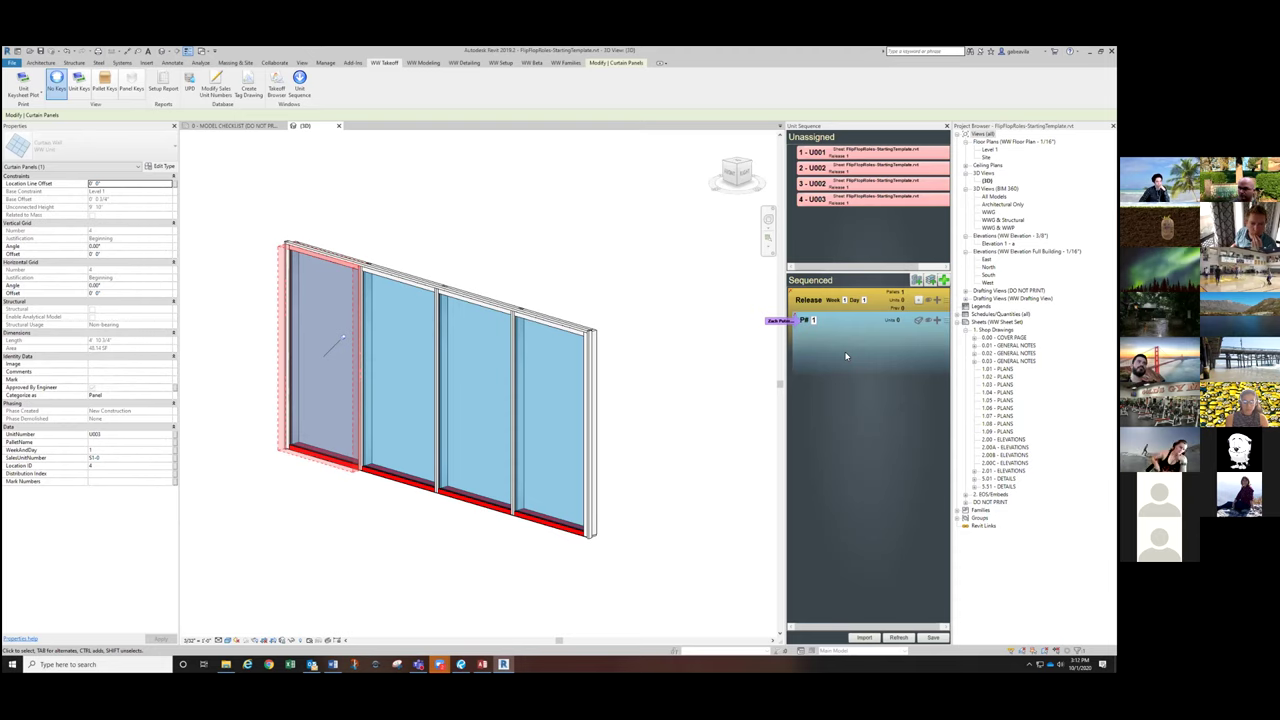
pyautogui.moveTo(845, 356); pyautogui.dragTo(931, 320)
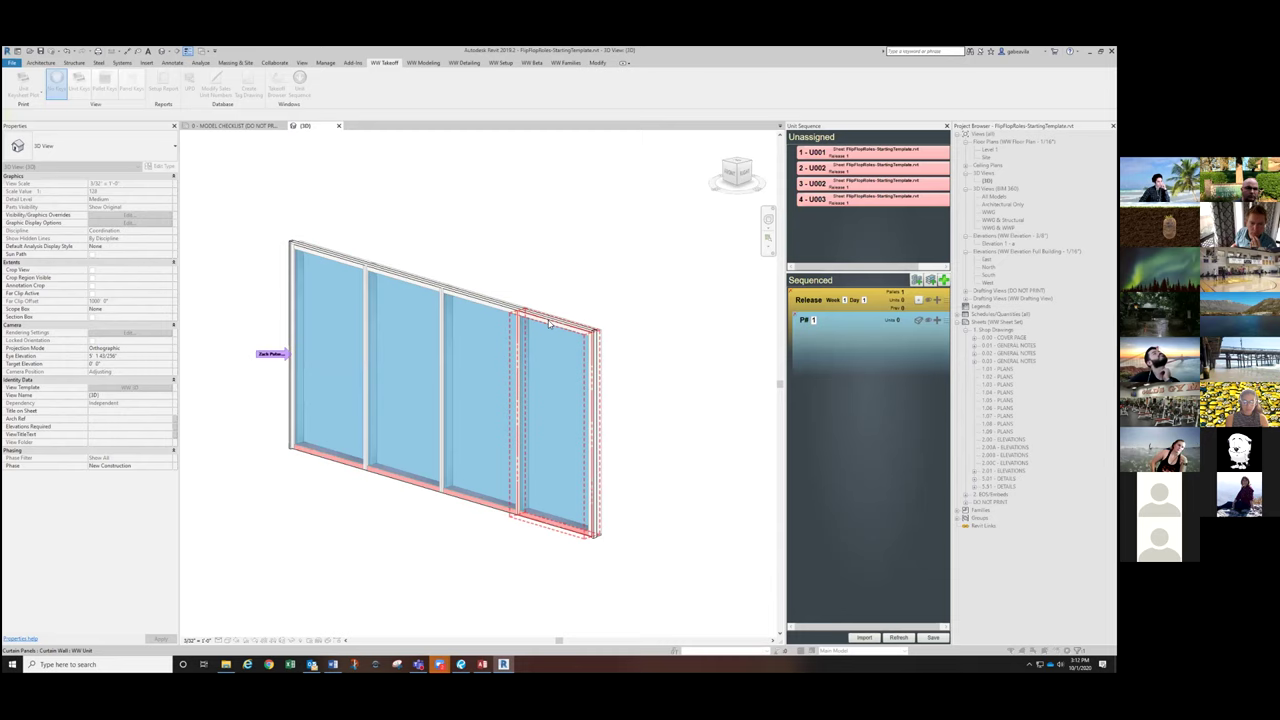
pyautogui.moveTo(628, 239); pyautogui.dragTo(446, 220, button='middle')
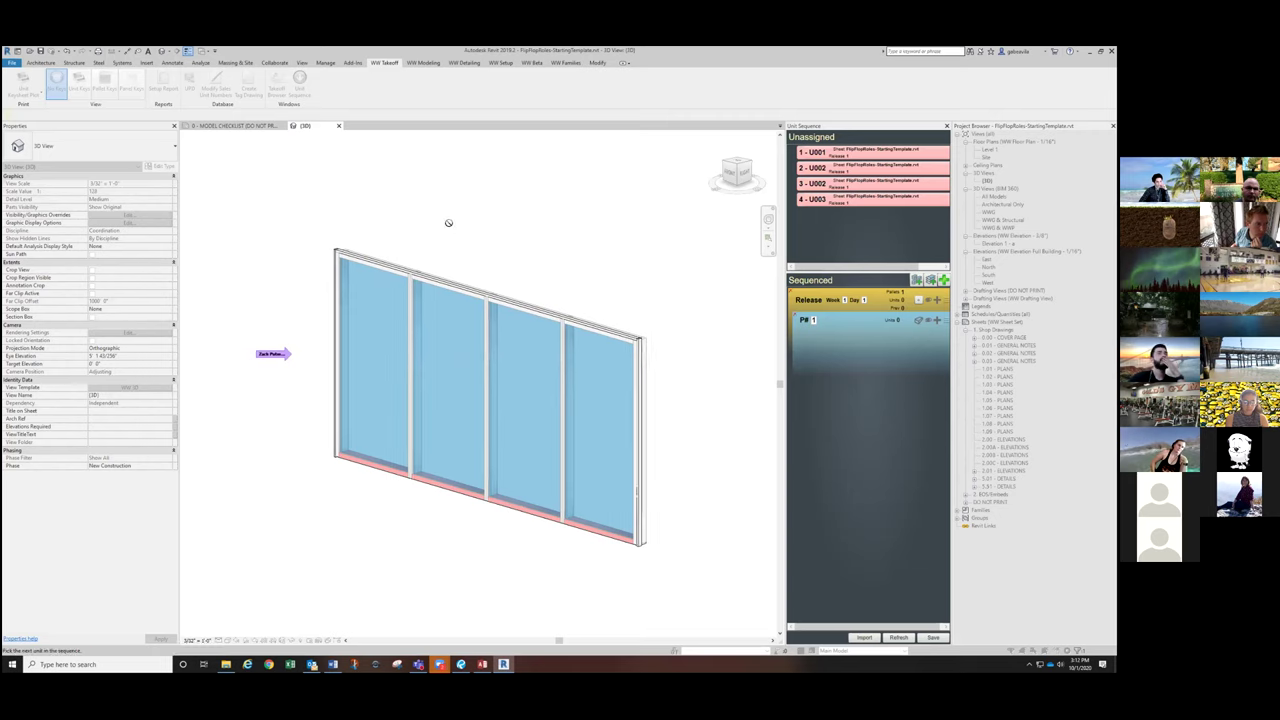
# Step: Sequence the curtain panels for units U003, U002 and U001 onto pallet P# 1, then end picking
pyautogui.click(372, 268)
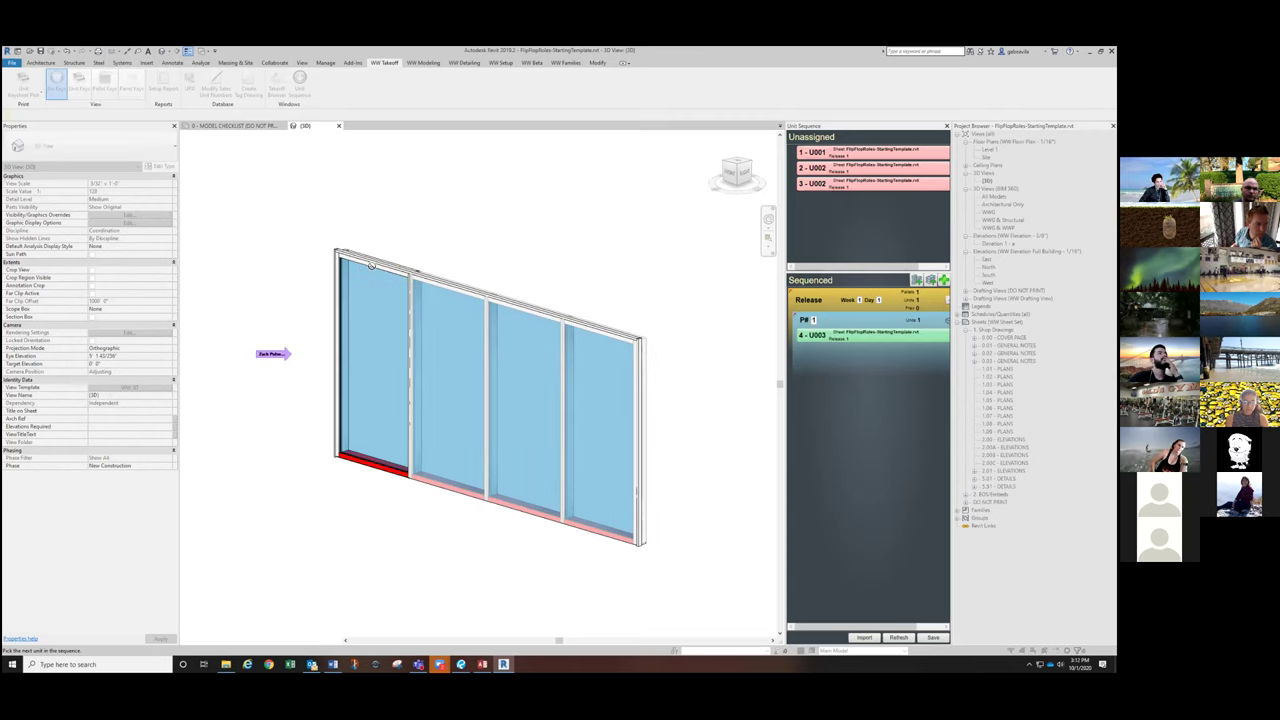
pyautogui.moveTo(787, 341); pyautogui.dragTo(740, 338)
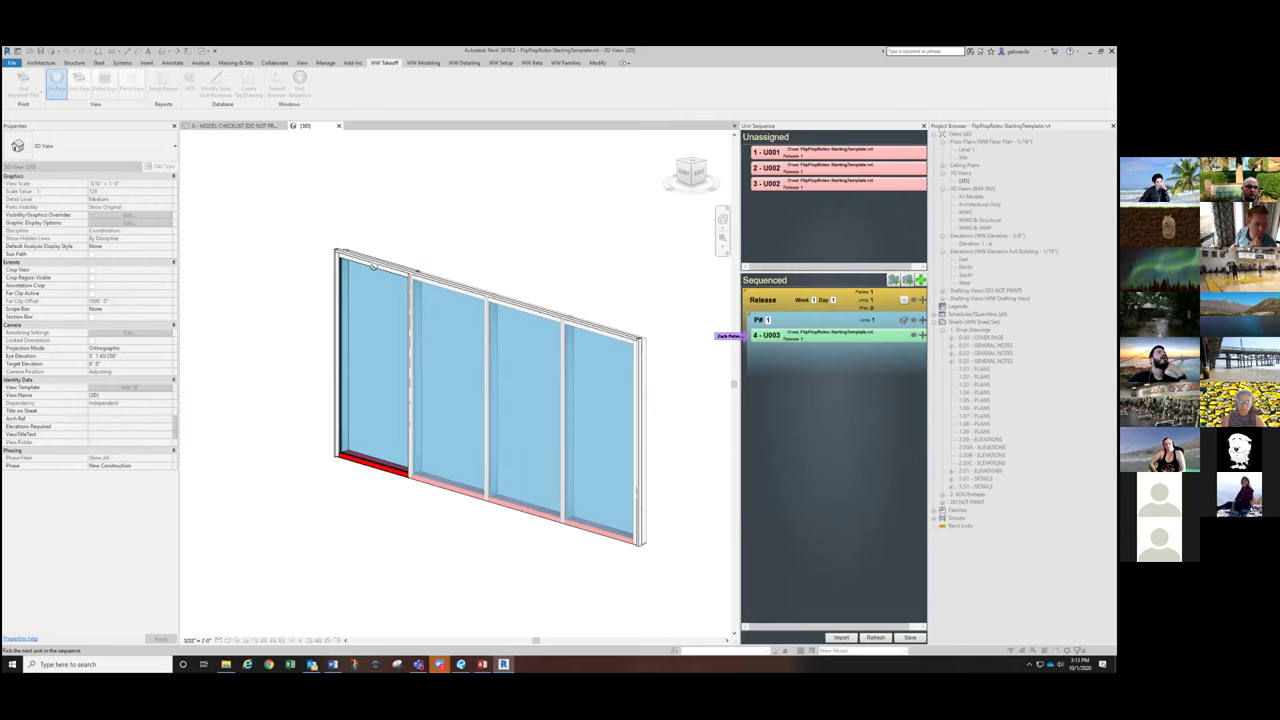
pyautogui.click(433, 290)
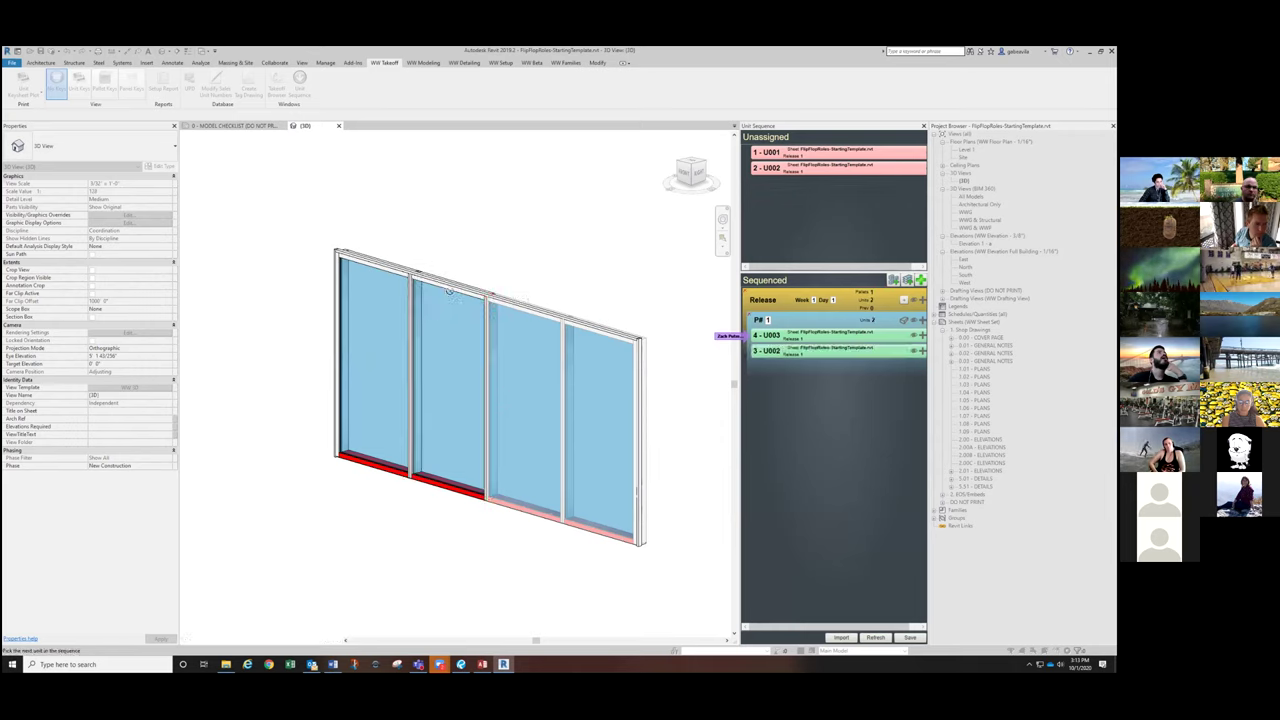
pyautogui.click(496, 305)
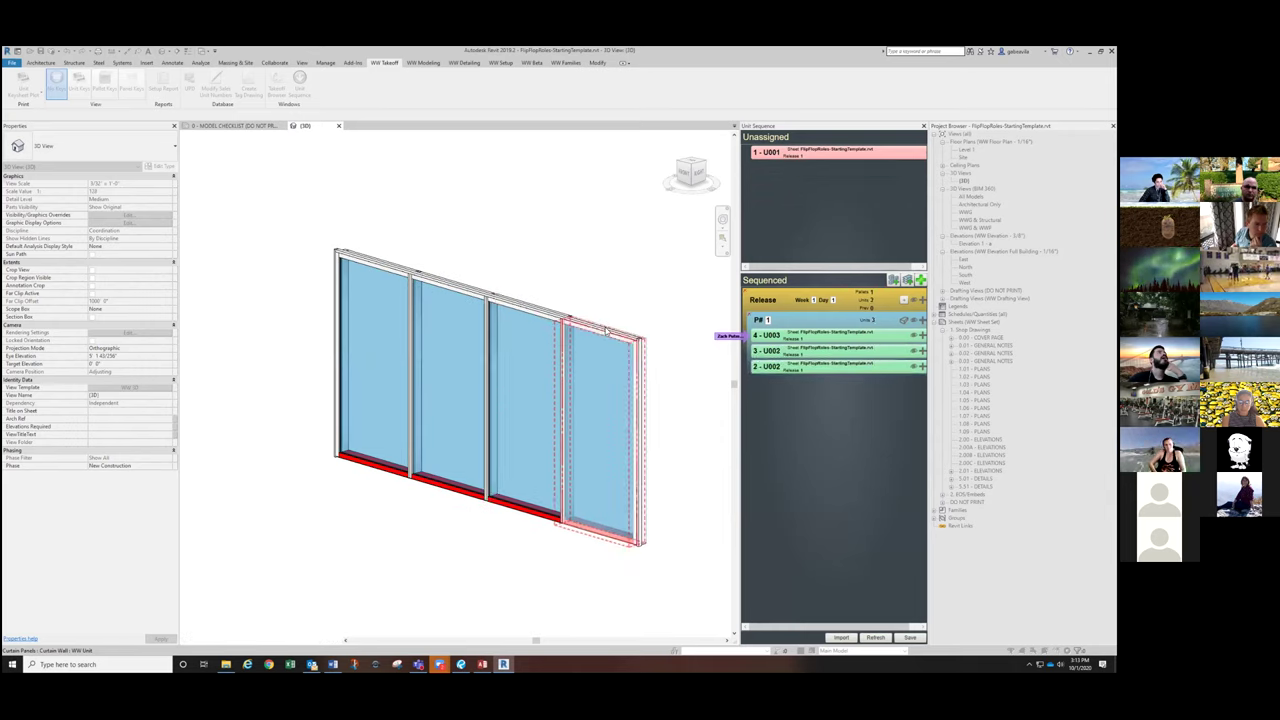
pyautogui.click(606, 330)
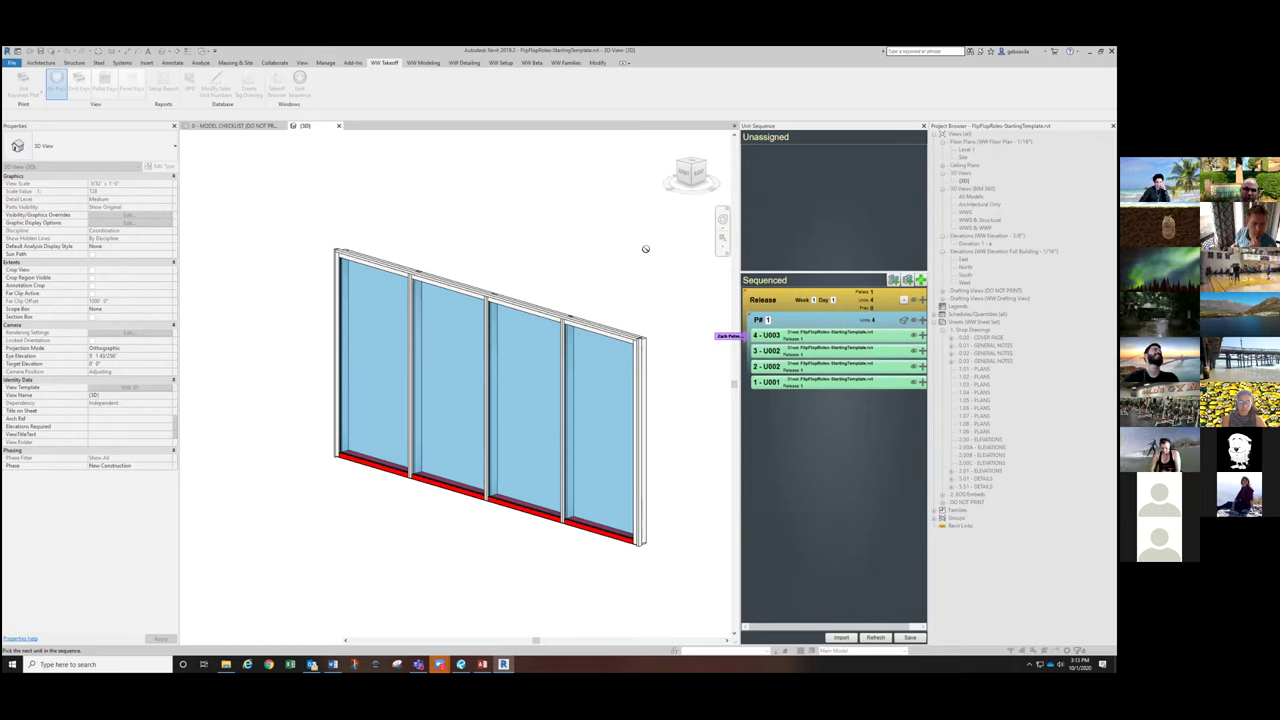
pyautogui.press('Escape')
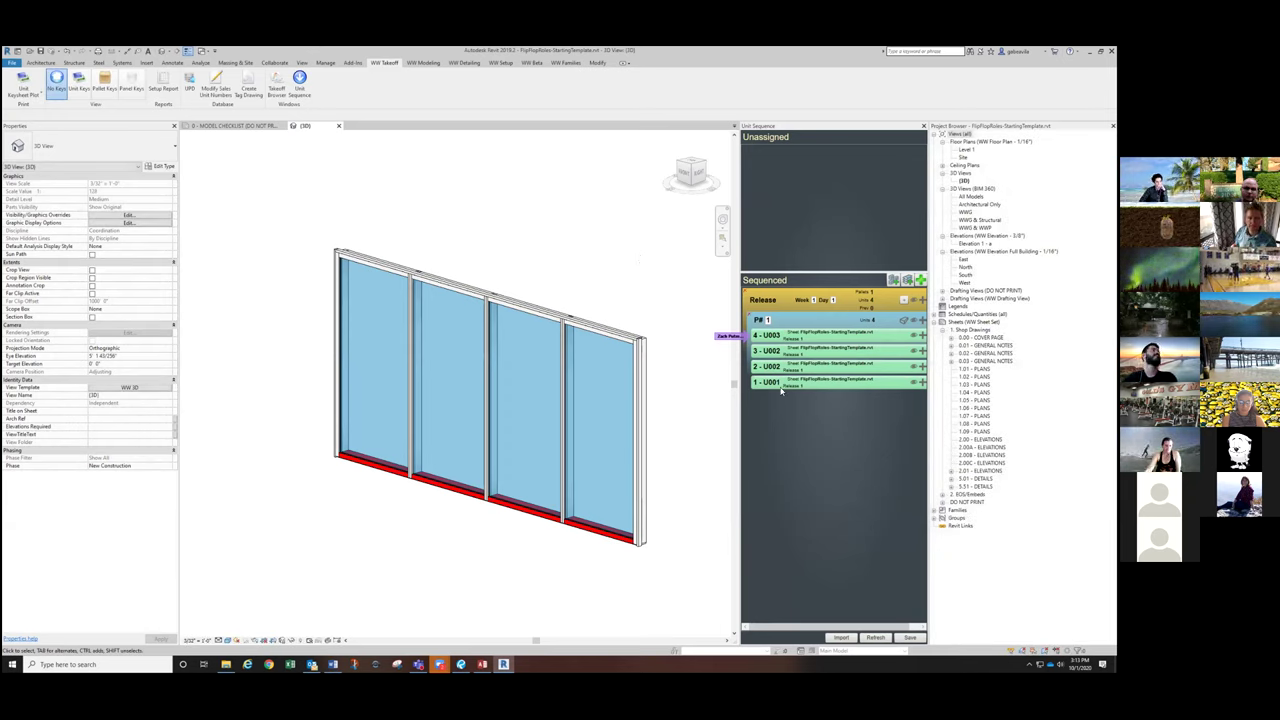
# Step: Save the unit sequence, check a curtain panel's properties, and run Update Database from WW Takeoff
pyautogui.click(909, 638)
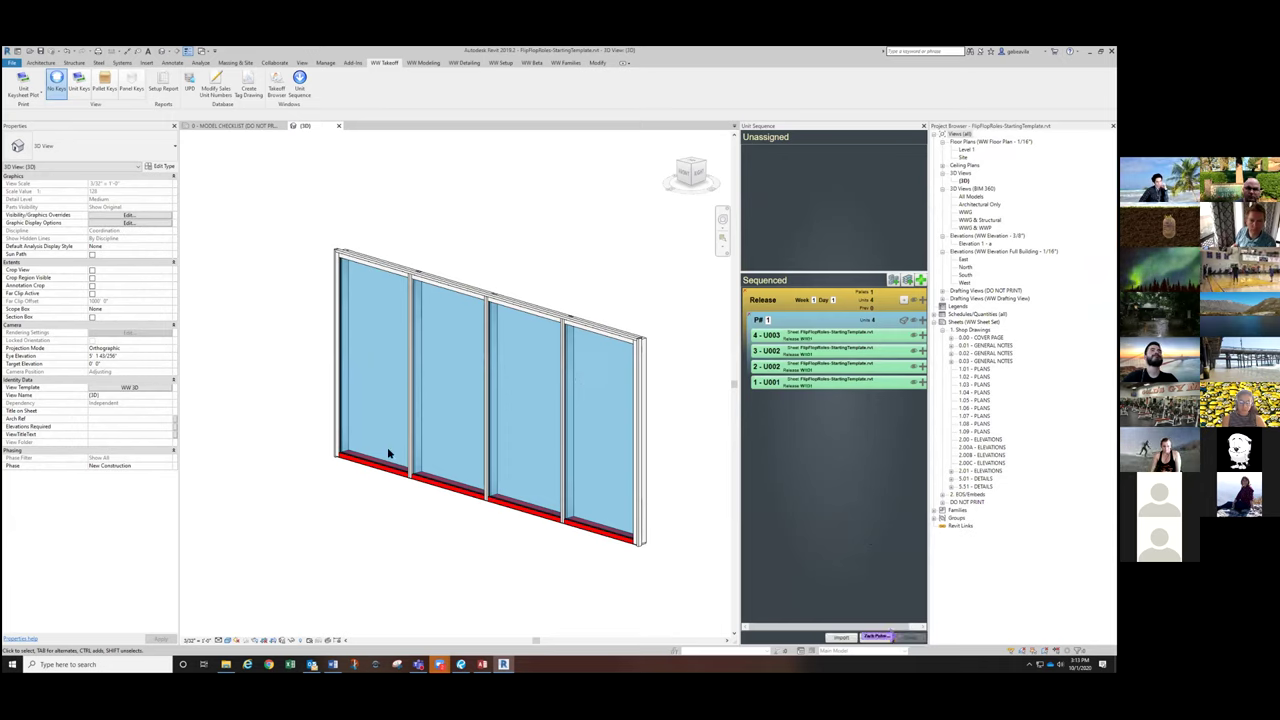
pyautogui.press('Tab')
pyautogui.click(366, 461)
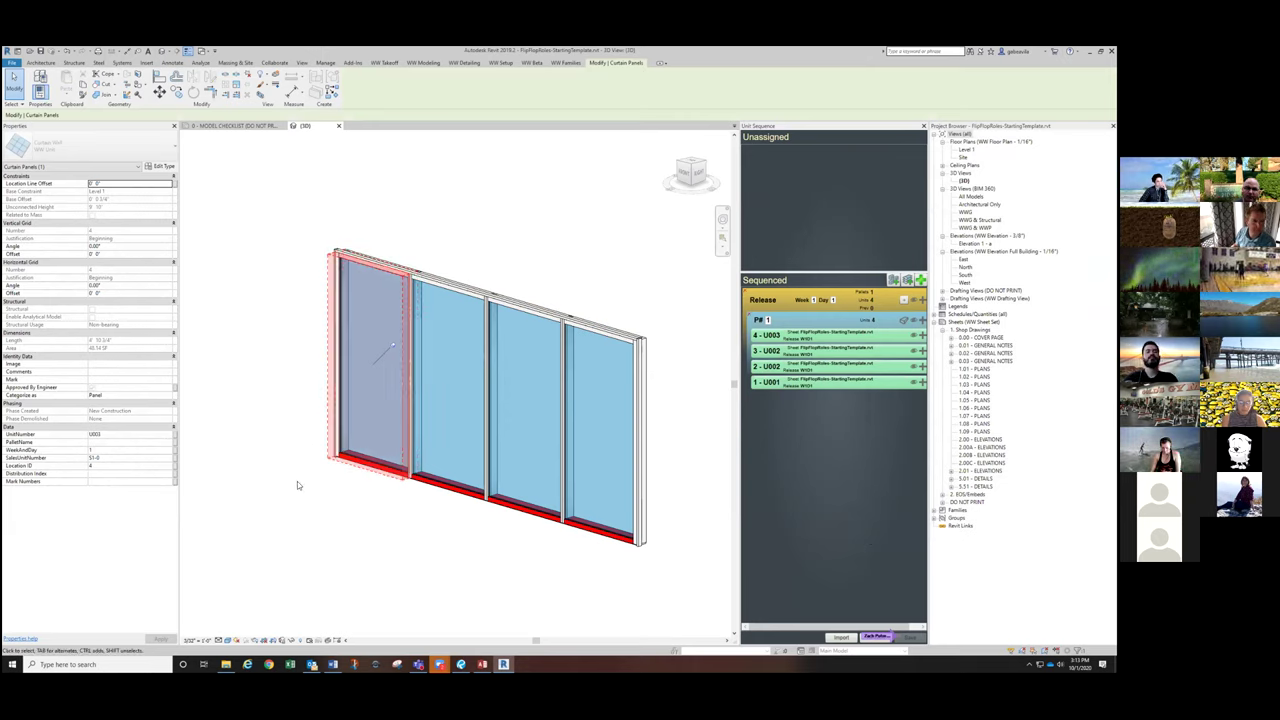
pyautogui.click(381, 503)
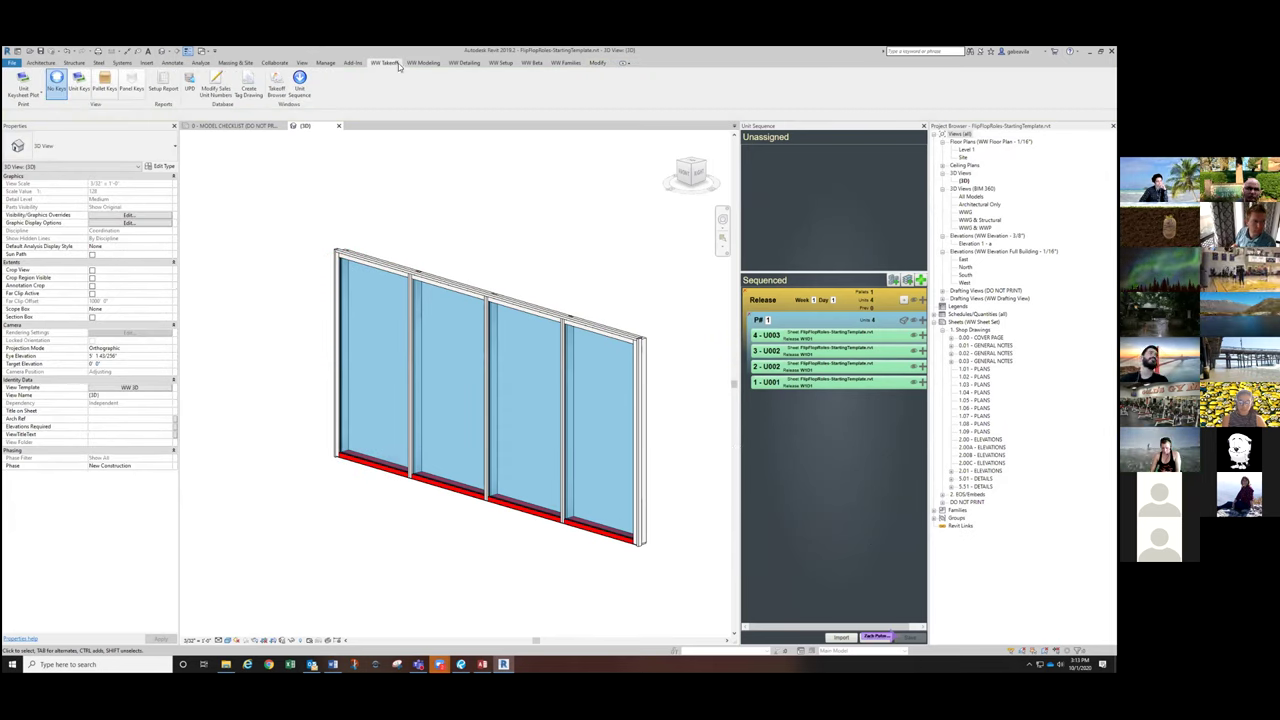
pyautogui.click(190, 81)
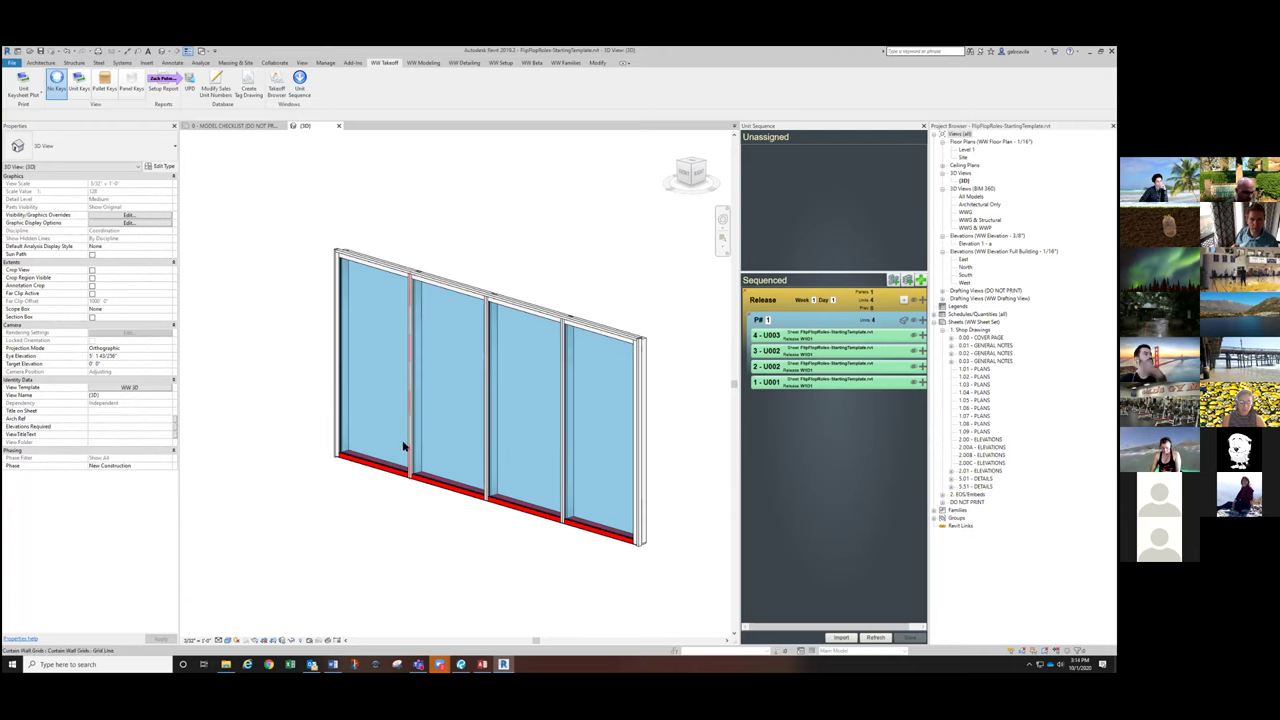
# Step: Inspect the unit data of the individual curtain panels and the whole curtain wall
pyautogui.click(384, 466)
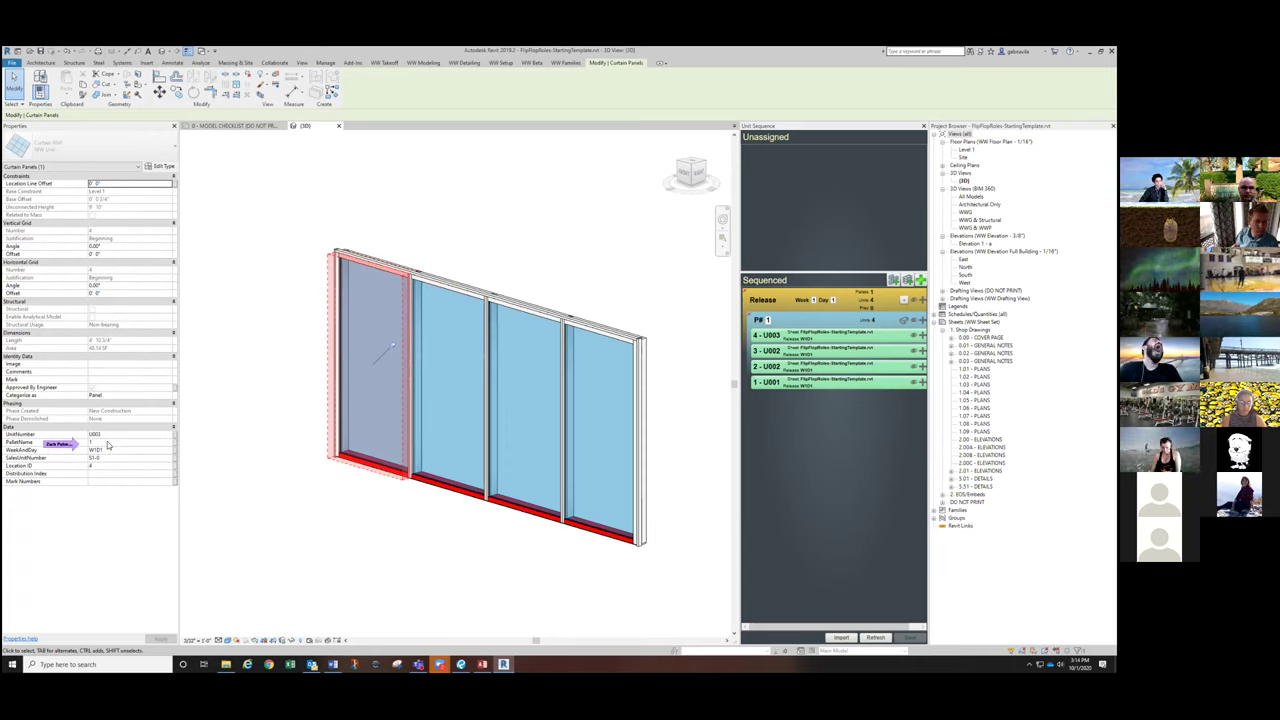
pyautogui.click(588, 535)
pyautogui.click(535, 515)
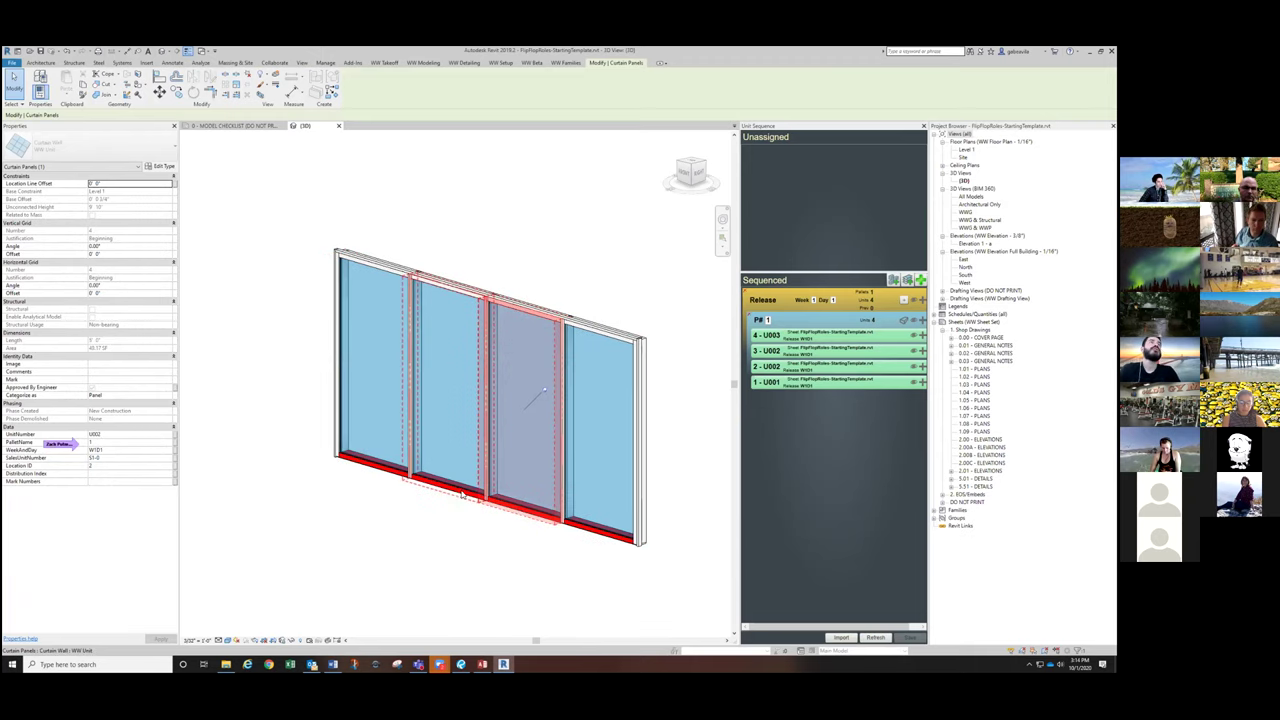
pyautogui.click(405, 480)
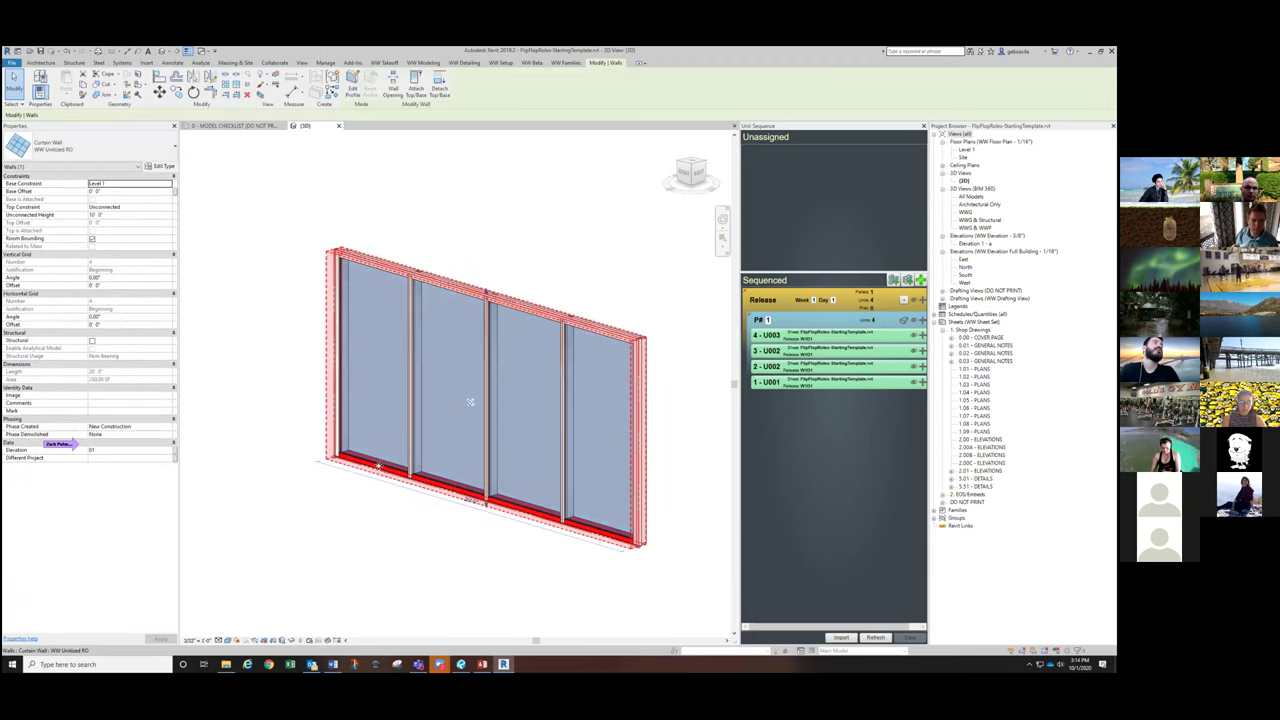
pyautogui.click(333, 508)
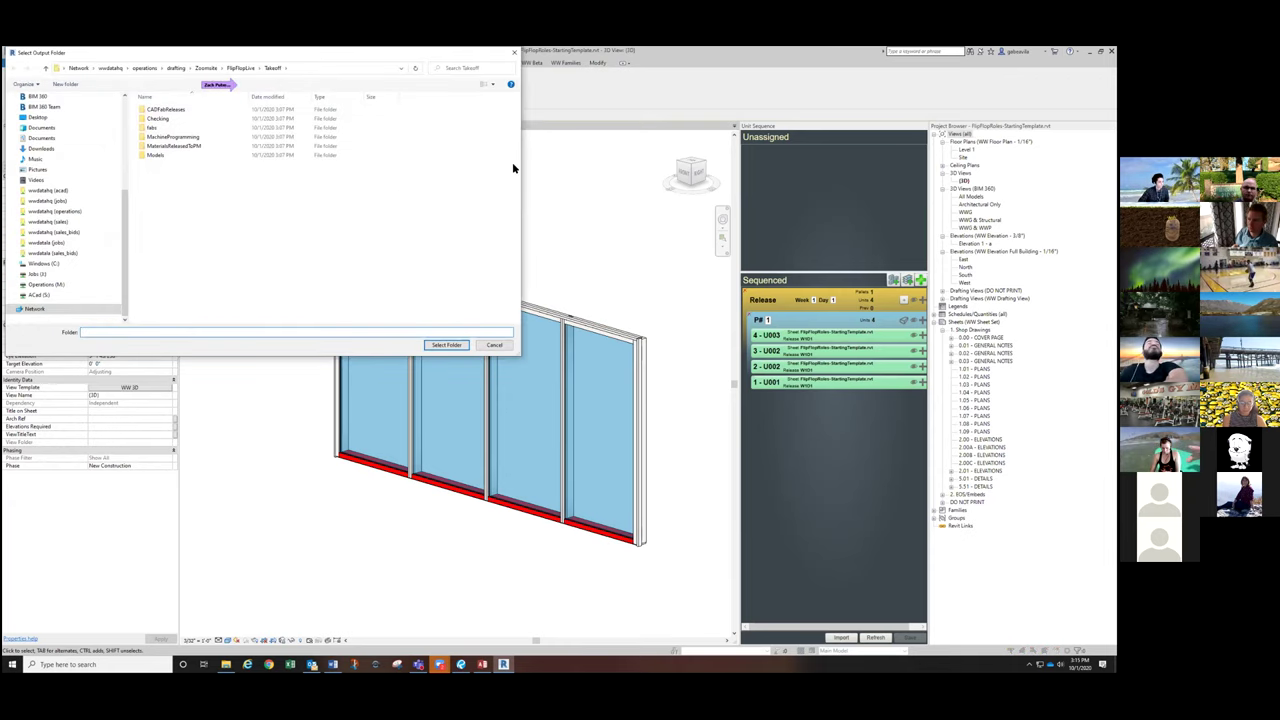
# Step: Create a Units folder inside Takeoff and select it as the tag drawing output folder
pyautogui.moveTo(512, 162); pyautogui.dragTo(520, 166)
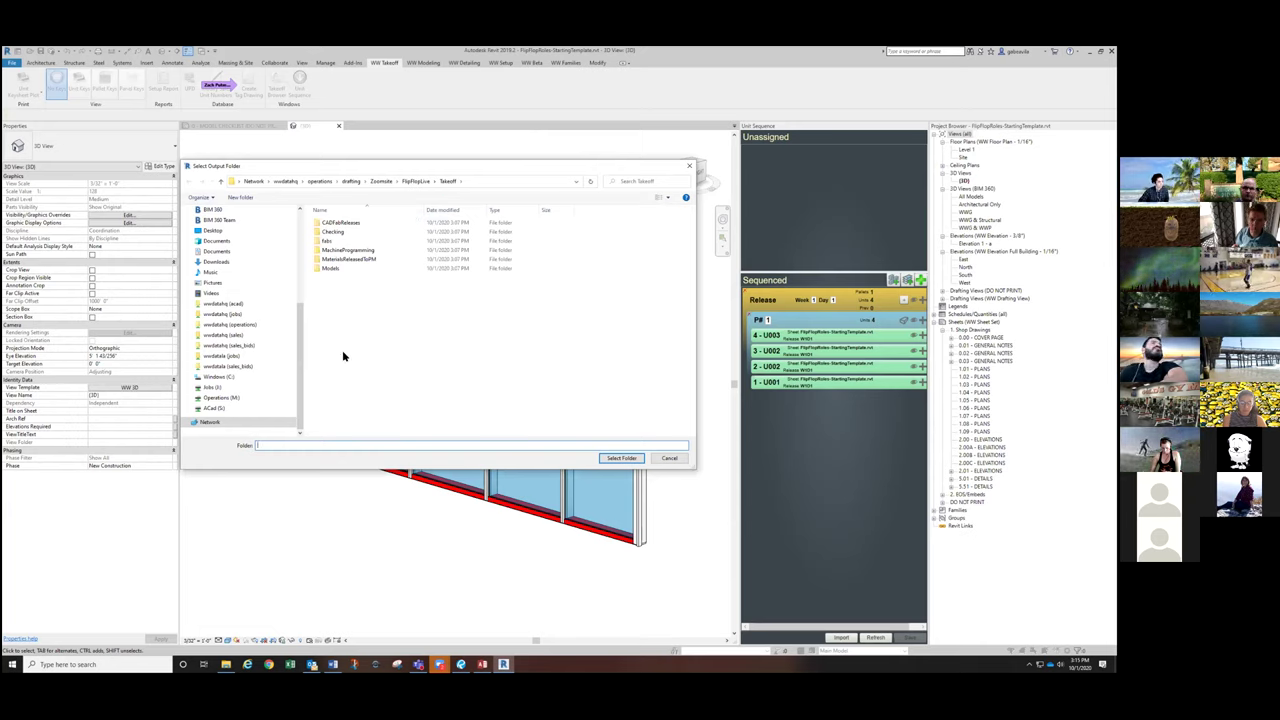
pyautogui.click(241, 198)
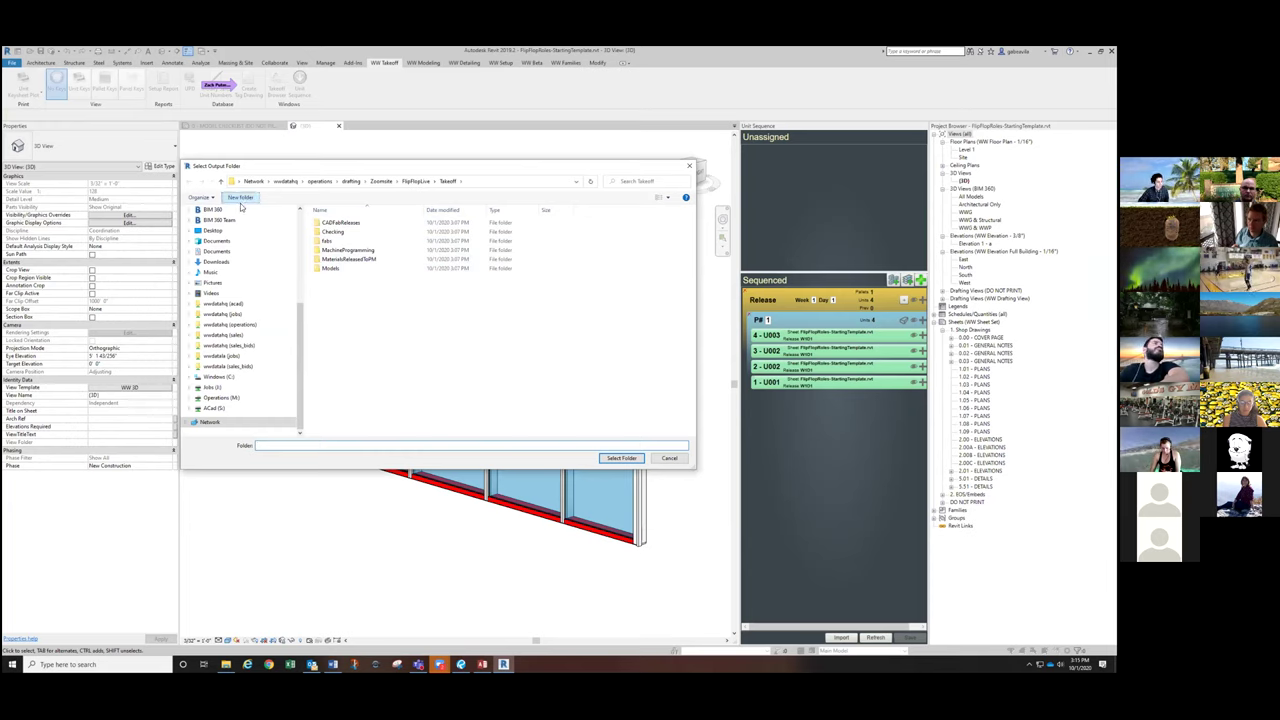
pyautogui.click(350, 295)
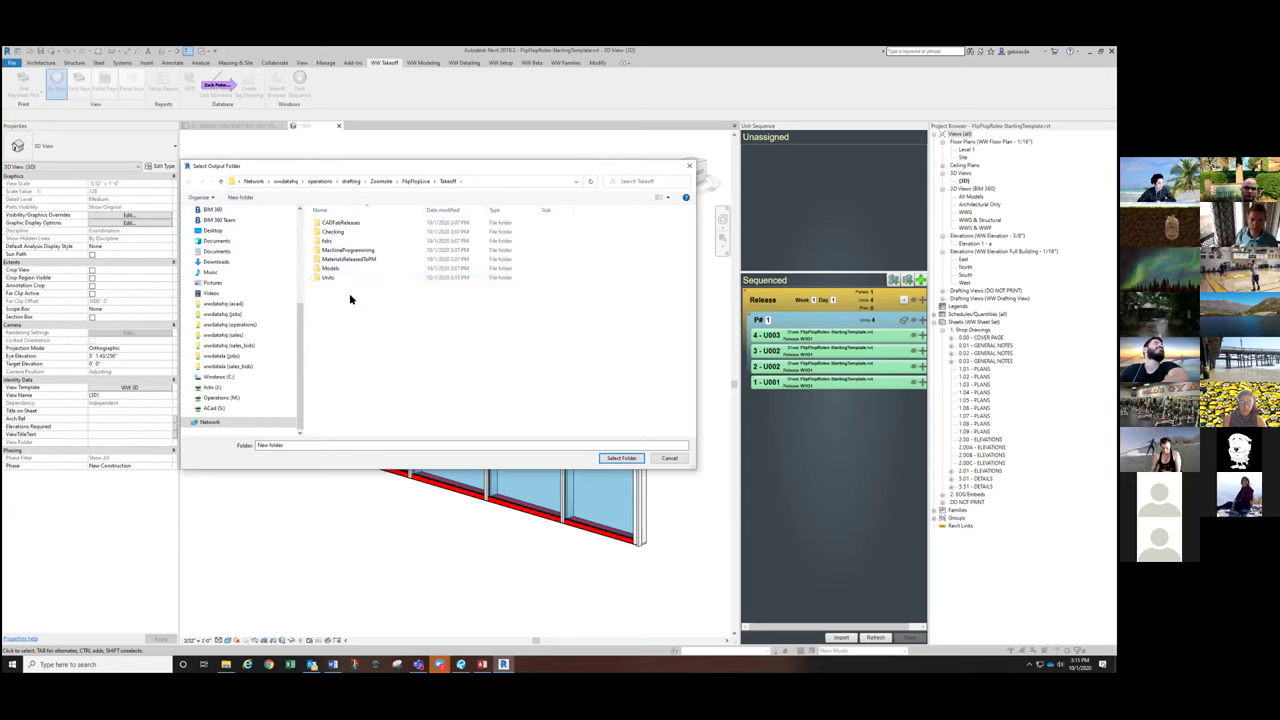
pyautogui.doubleClick(334, 277)
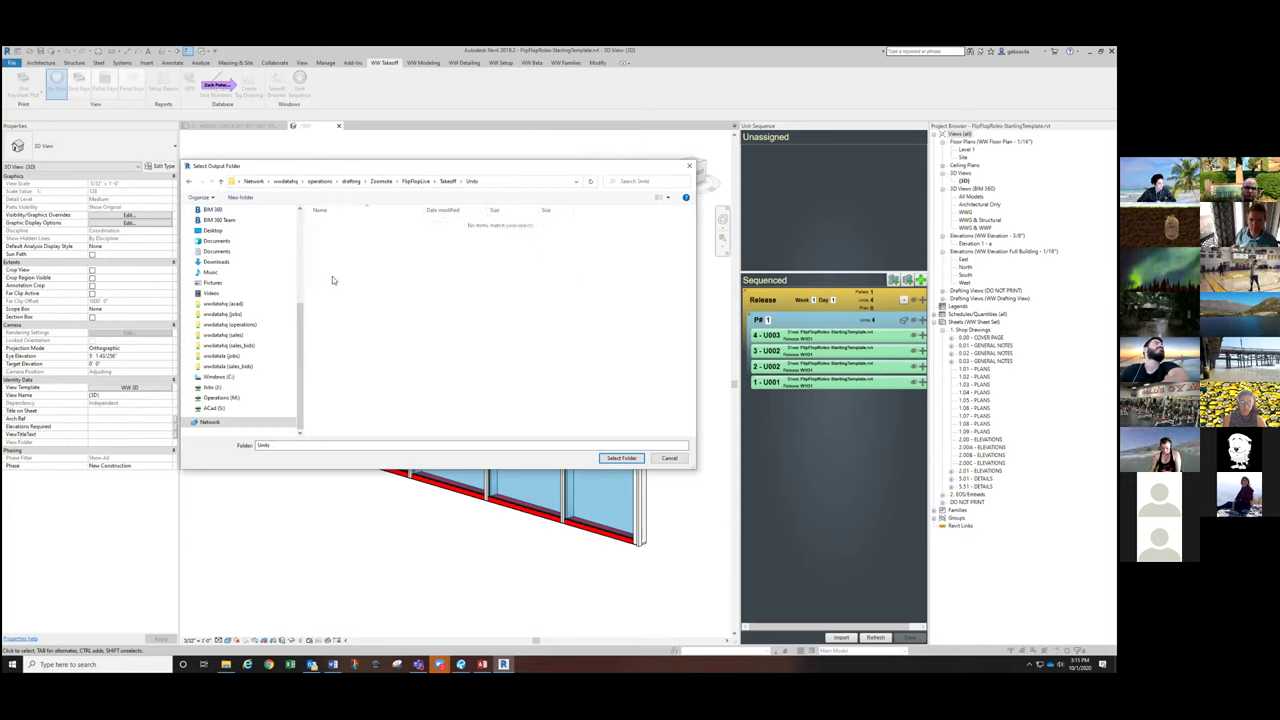
pyautogui.click(621, 458)
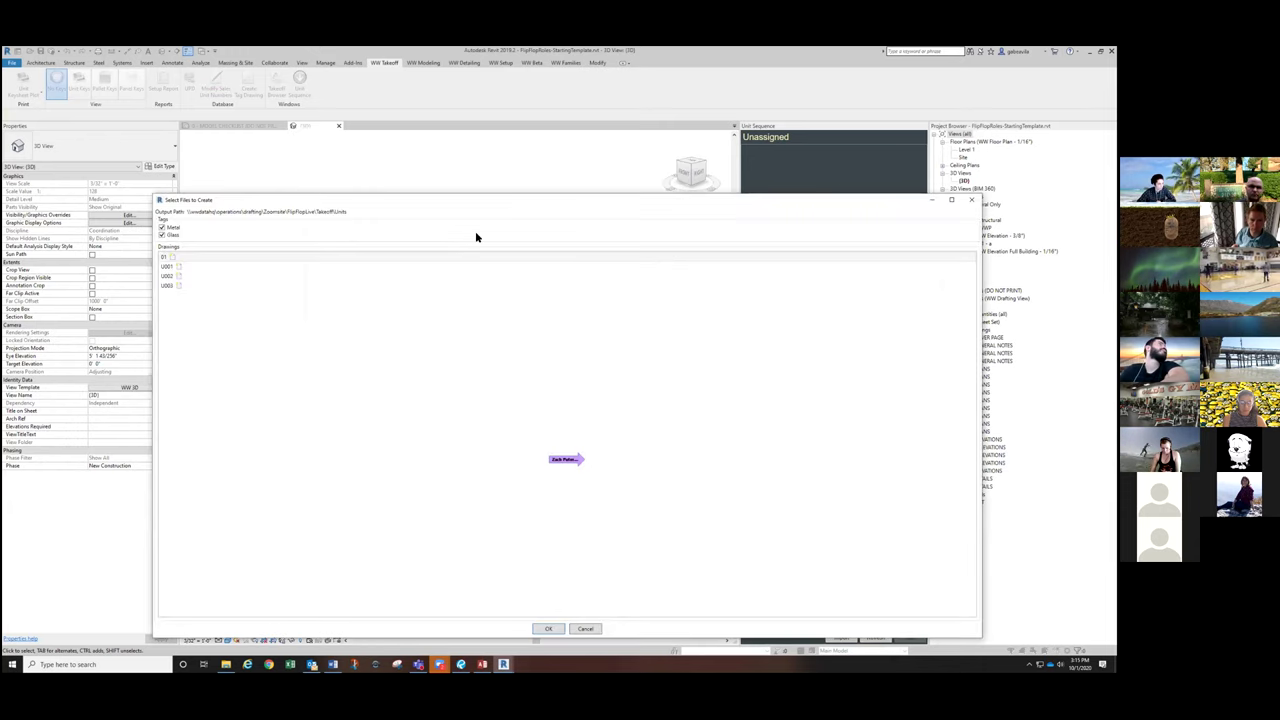
# Step: Select drawings U001 through U003 and start creating their tag drawings
pyautogui.moveTo(433, 200); pyautogui.dragTo(429, 161)
pyautogui.click(224, 235)
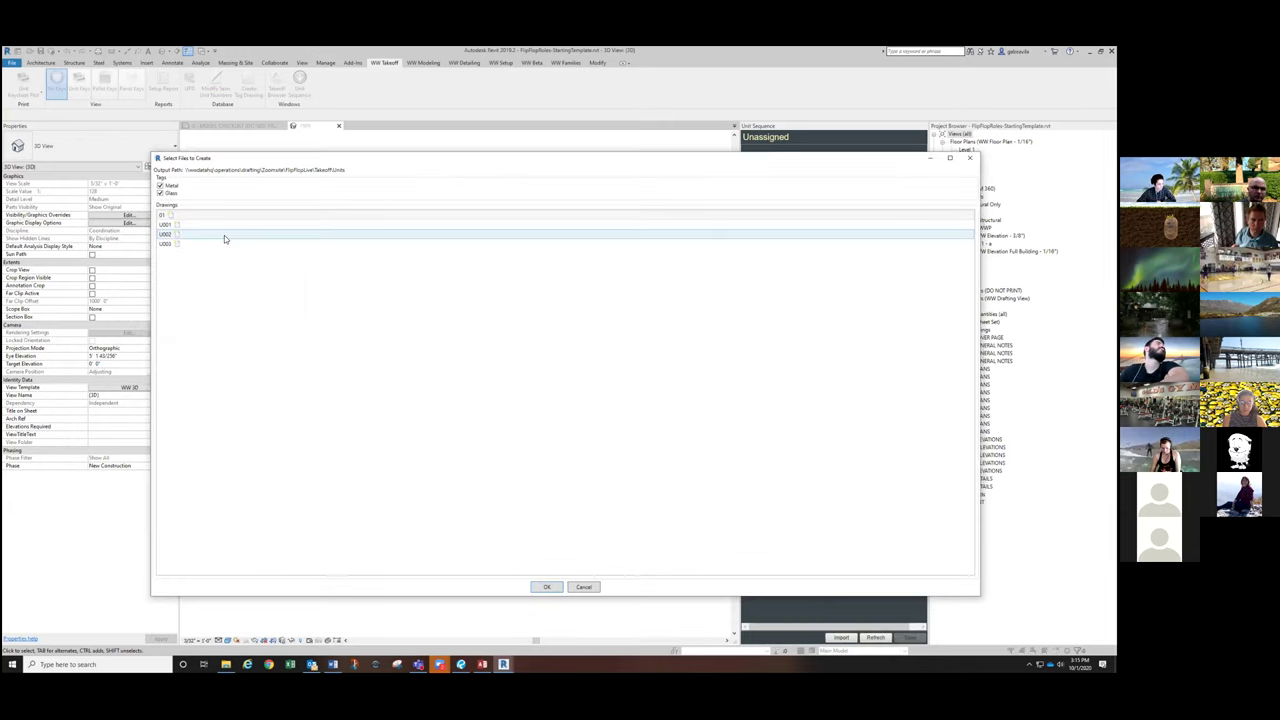
pyautogui.click(169, 226)
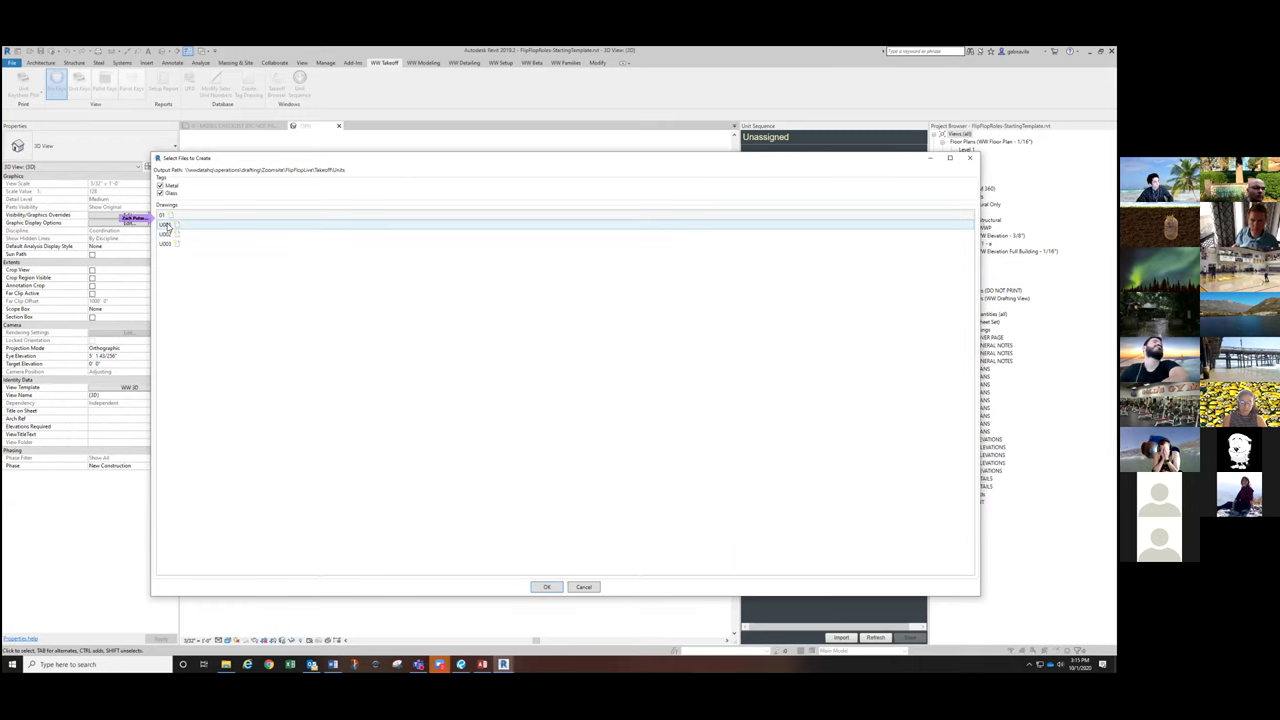
pyautogui.keyDown('shift'); pyautogui.click(167, 243); pyautogui.keyUp('shift')
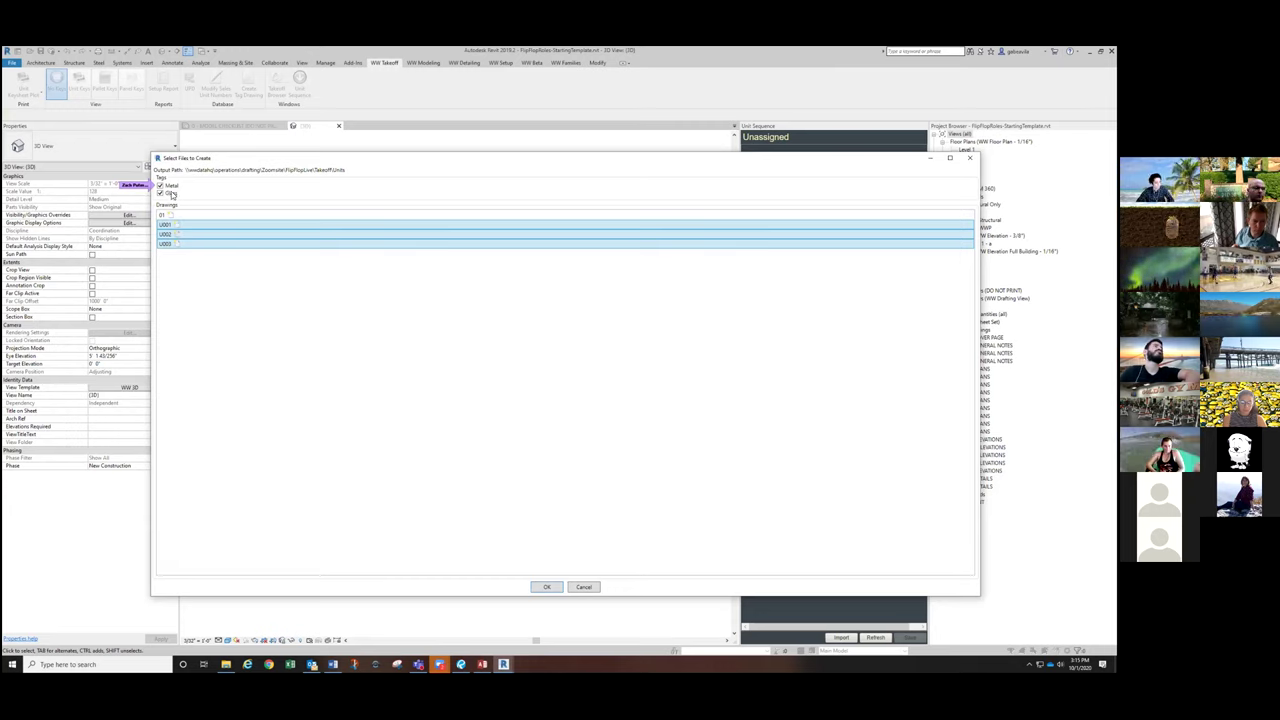
pyautogui.click(548, 587)
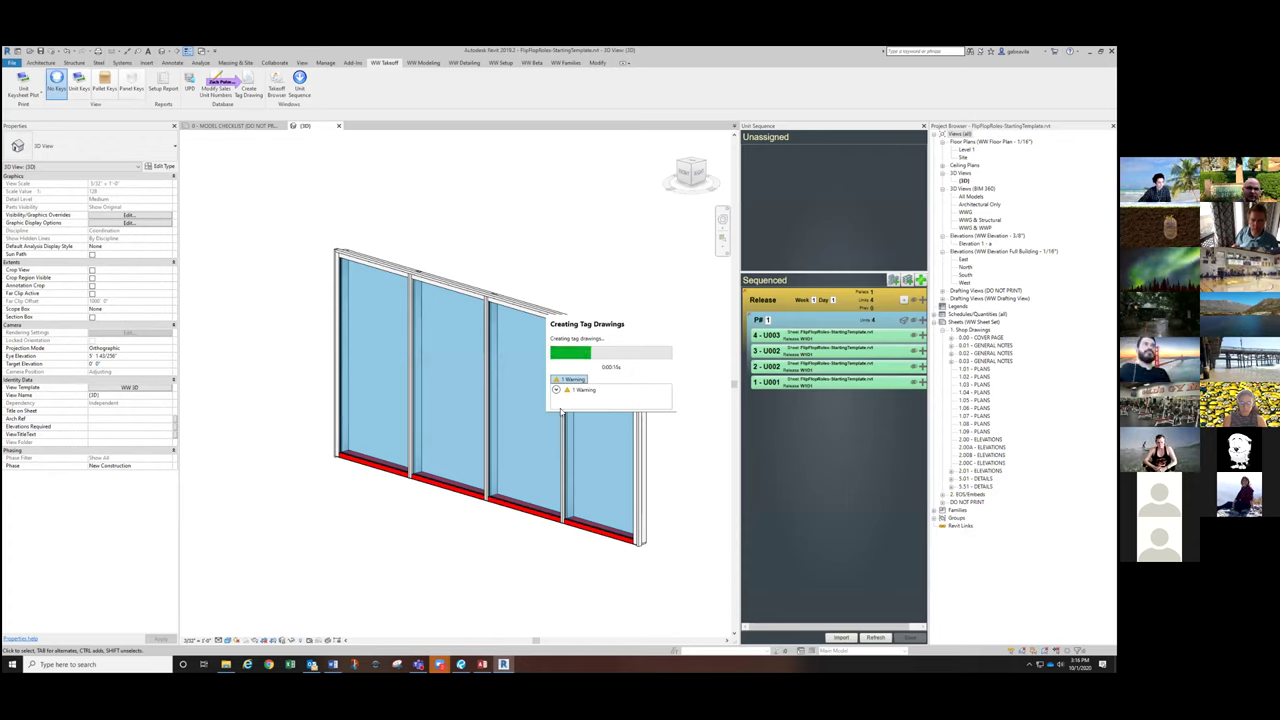
# Step: Review the three plane warnings, close the tag drawing report, and minimize Revit
pyautogui.click(557, 390)
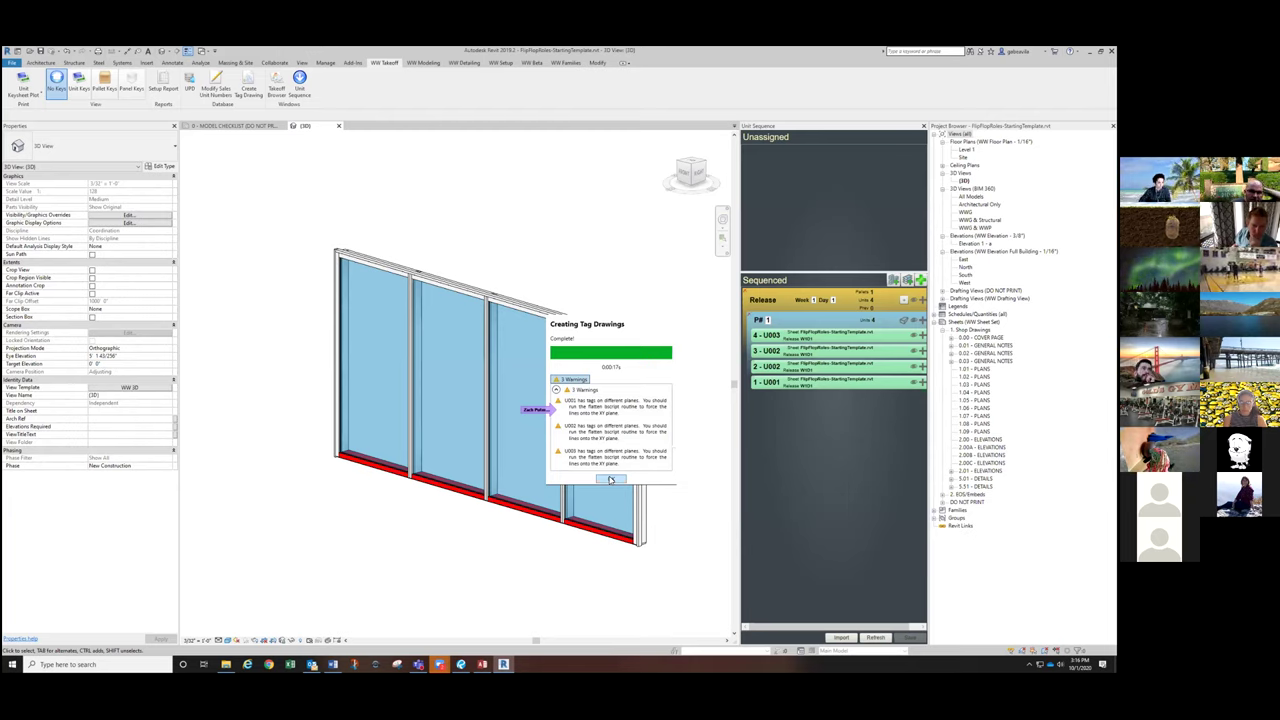
pyautogui.click(610, 480)
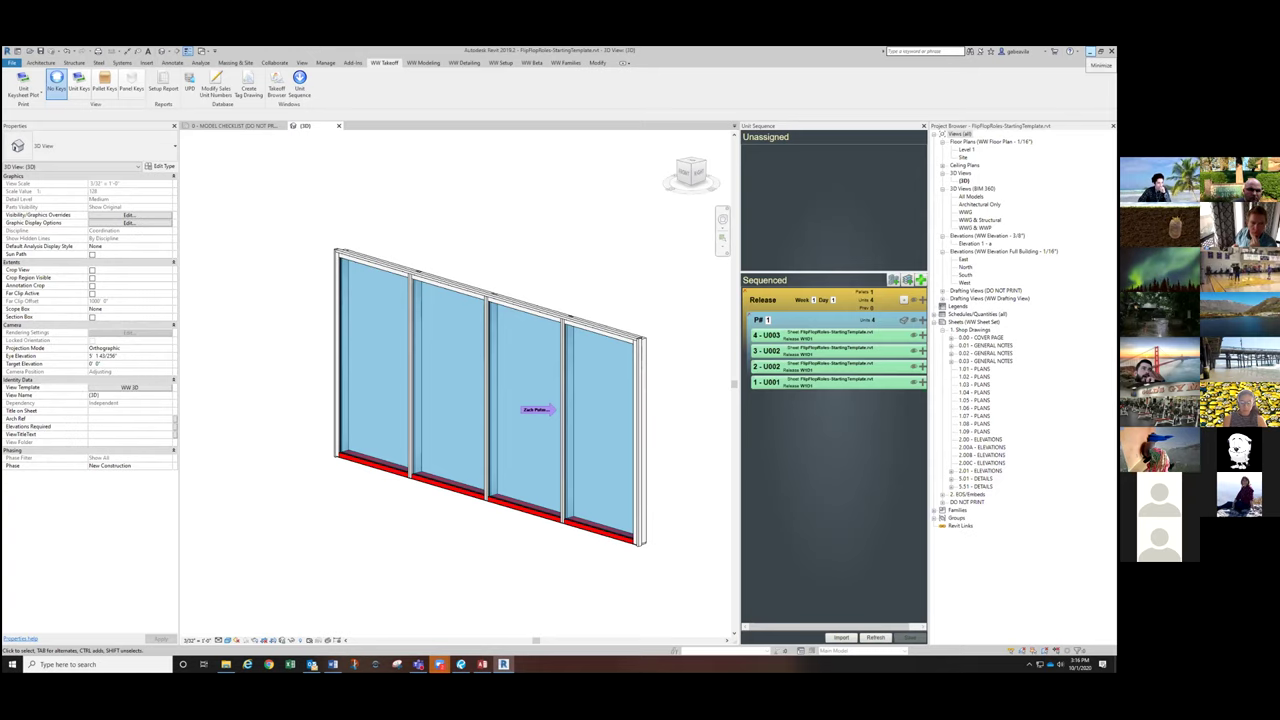
pyautogui.click(1092, 51)
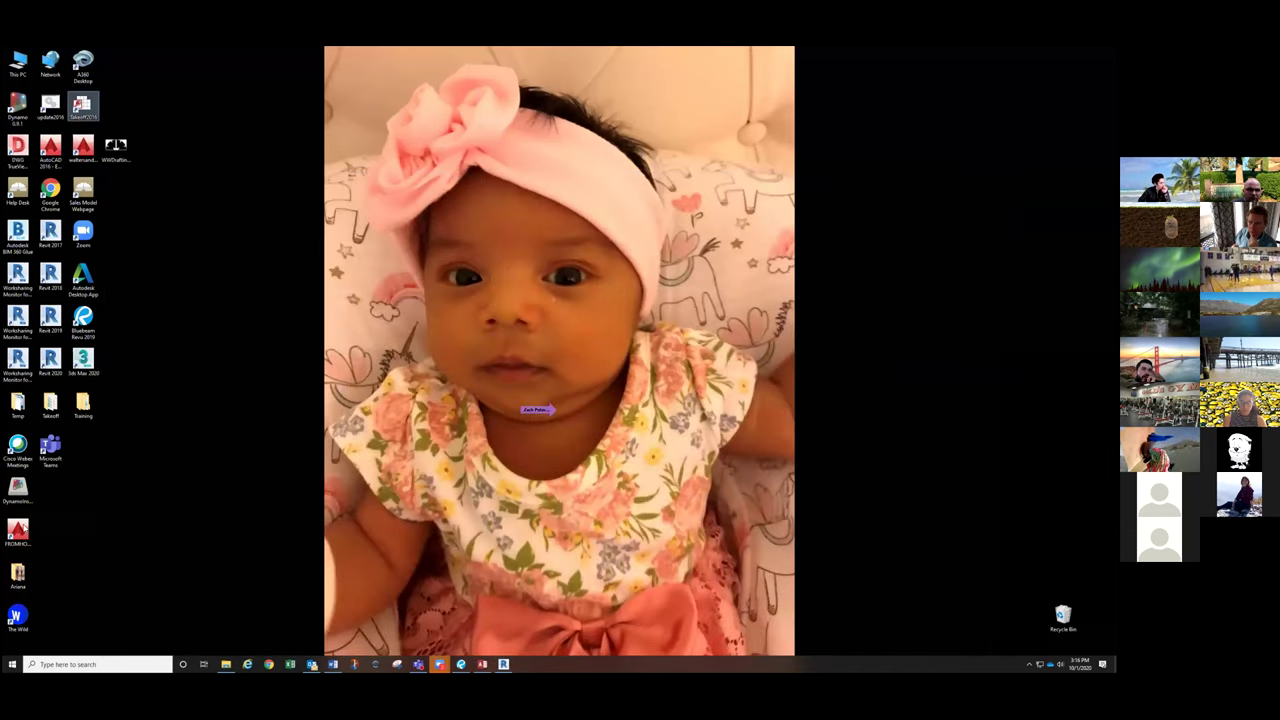
# Step: Launch AutoCAD 2016 from the FROMHOME2016 desktop shortcut and wait for the Start page
pyautogui.doubleClick(17, 532)
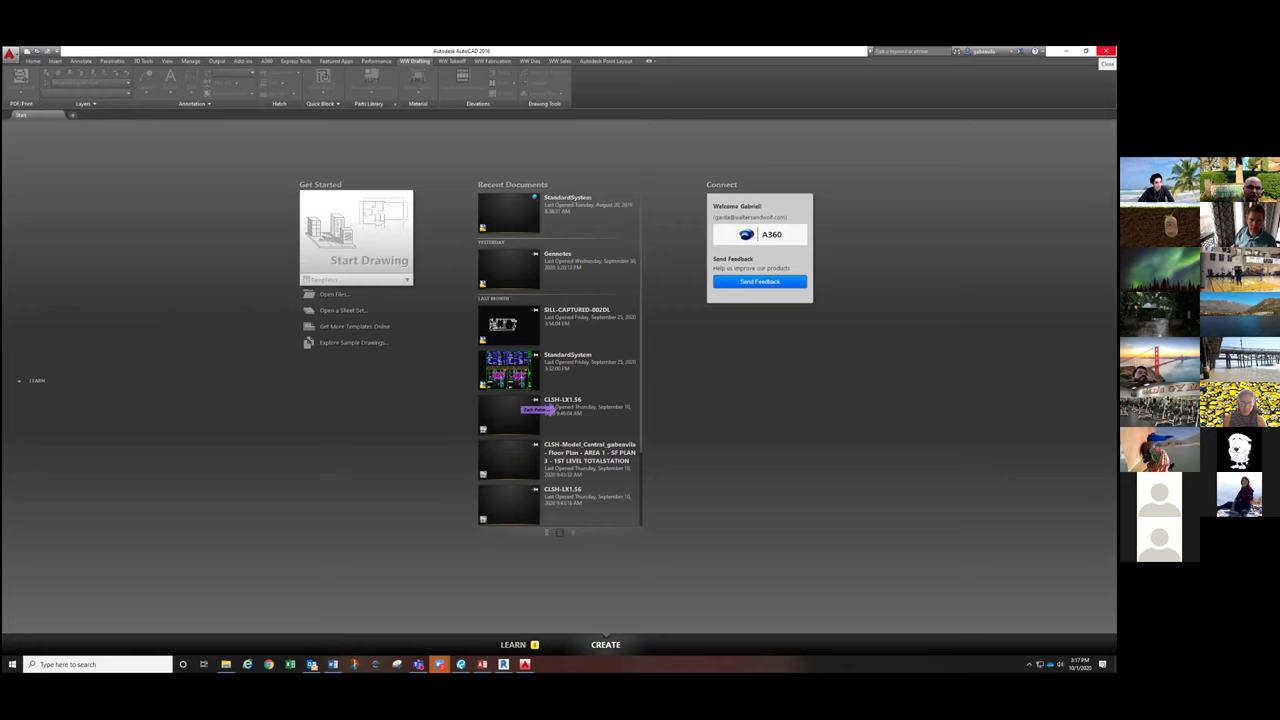
pyautogui.click(1104, 51)
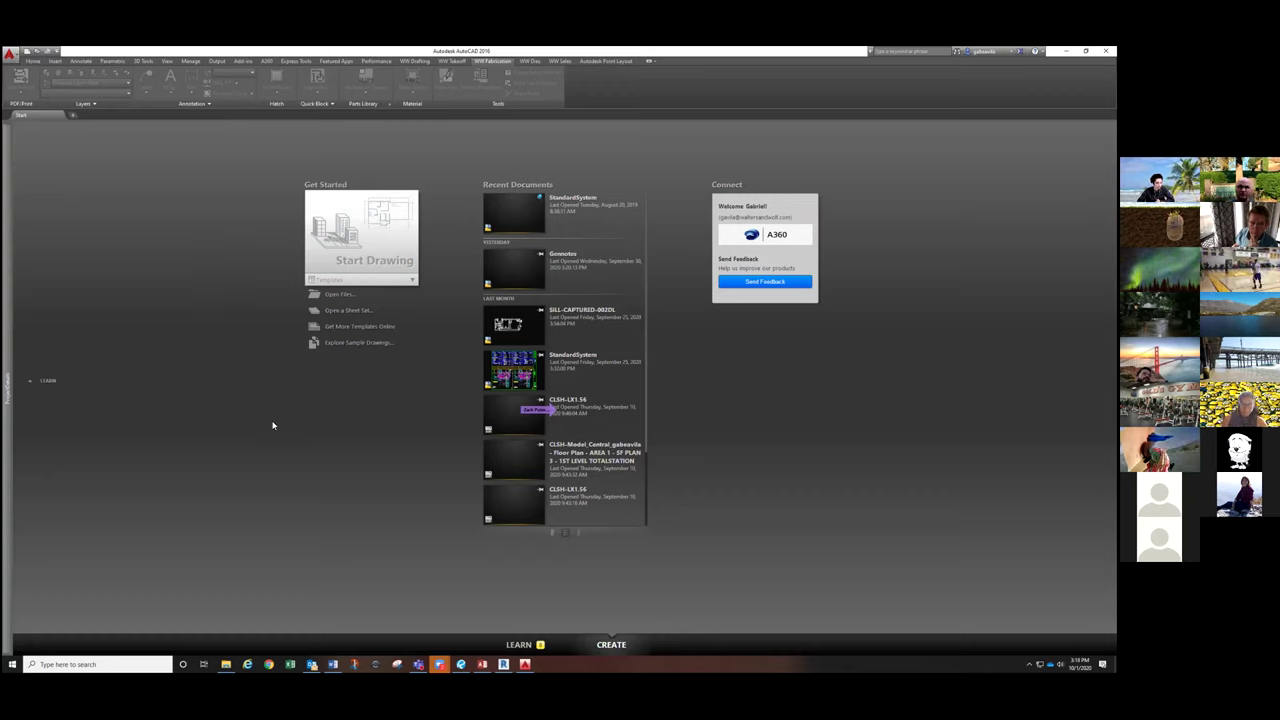
pyautogui.moveTo(226, 664)
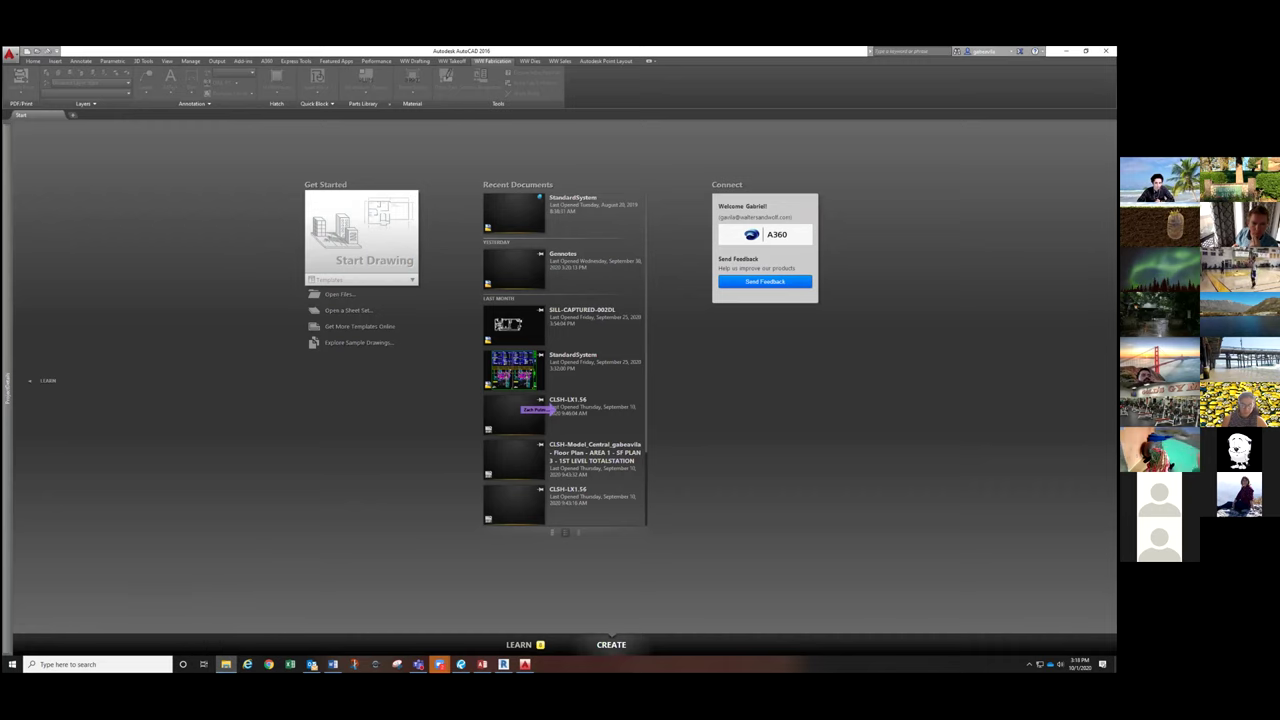
# Step: Browse File Explorer to the WWopt folder on the ACad (S:) drive, then minimize it
pyautogui.click(226, 664)
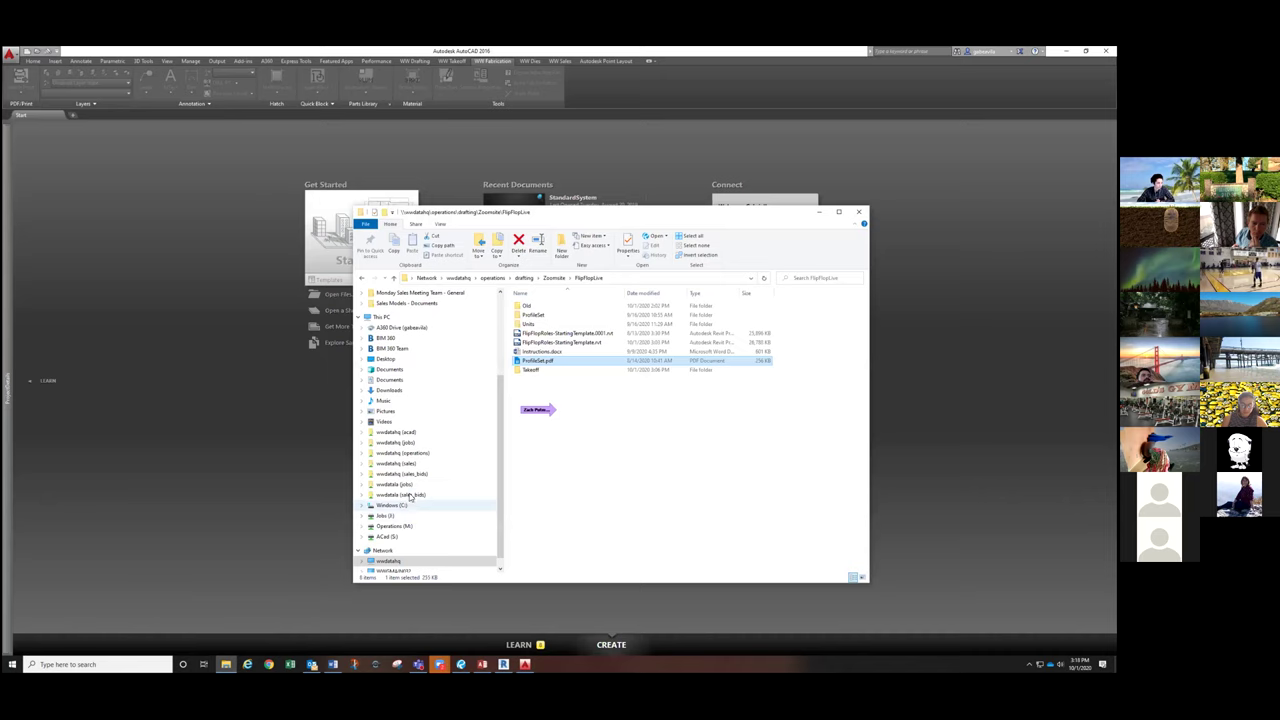
pyautogui.scroll(-1, 439, 487)
pyautogui.click(412, 526)
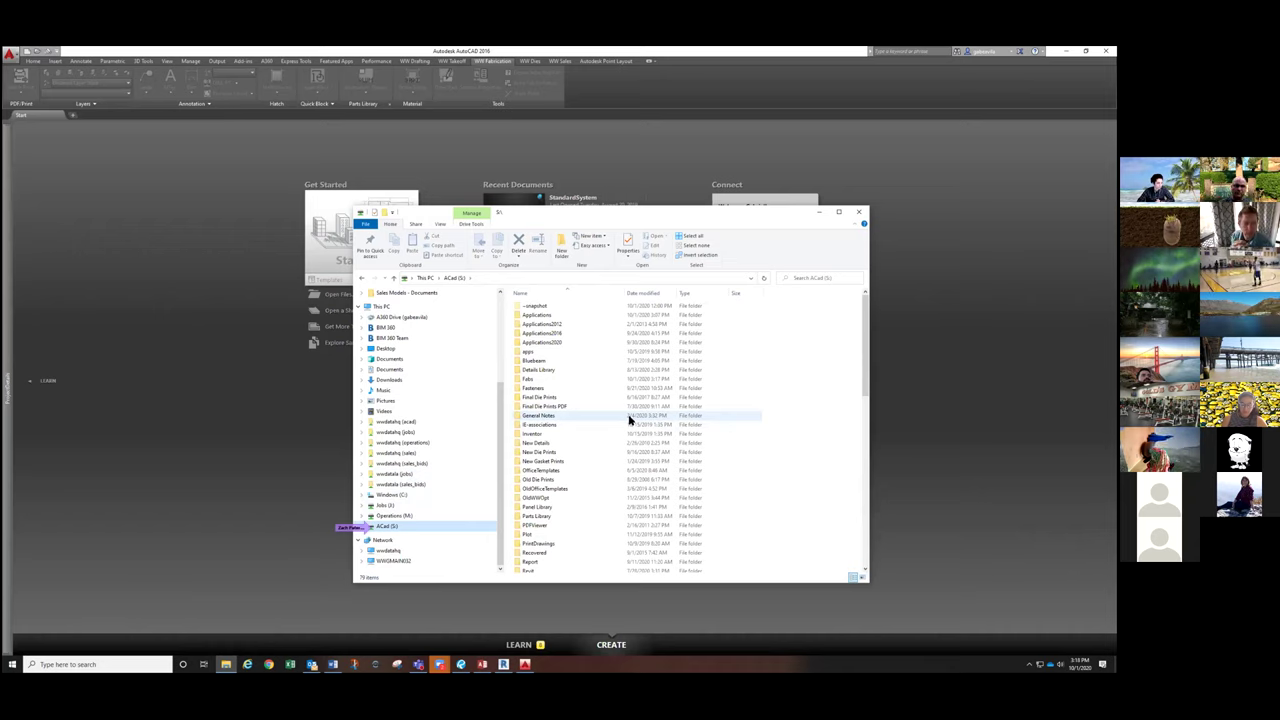
pyautogui.scroll(-7, 582, 432)
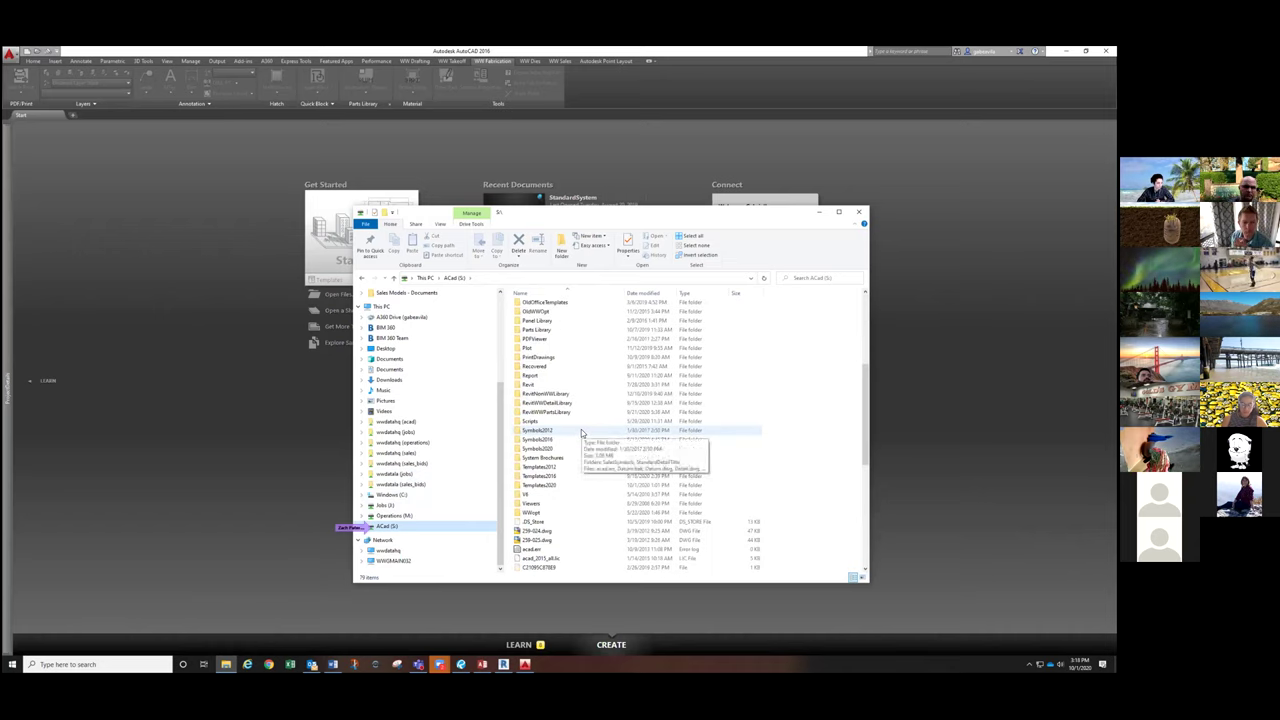
pyautogui.doubleClick(540, 512)
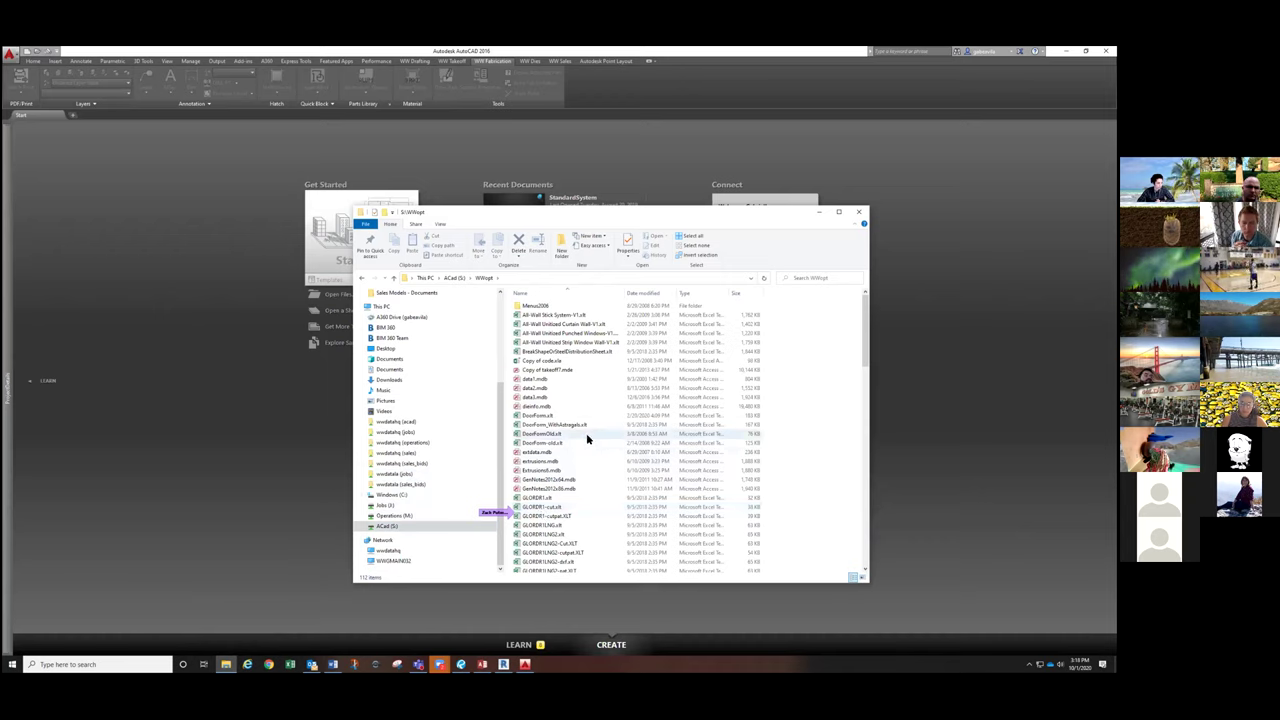
pyautogui.scroll(-6, 586, 437)
pyautogui.scroll(-14, 587, 439)
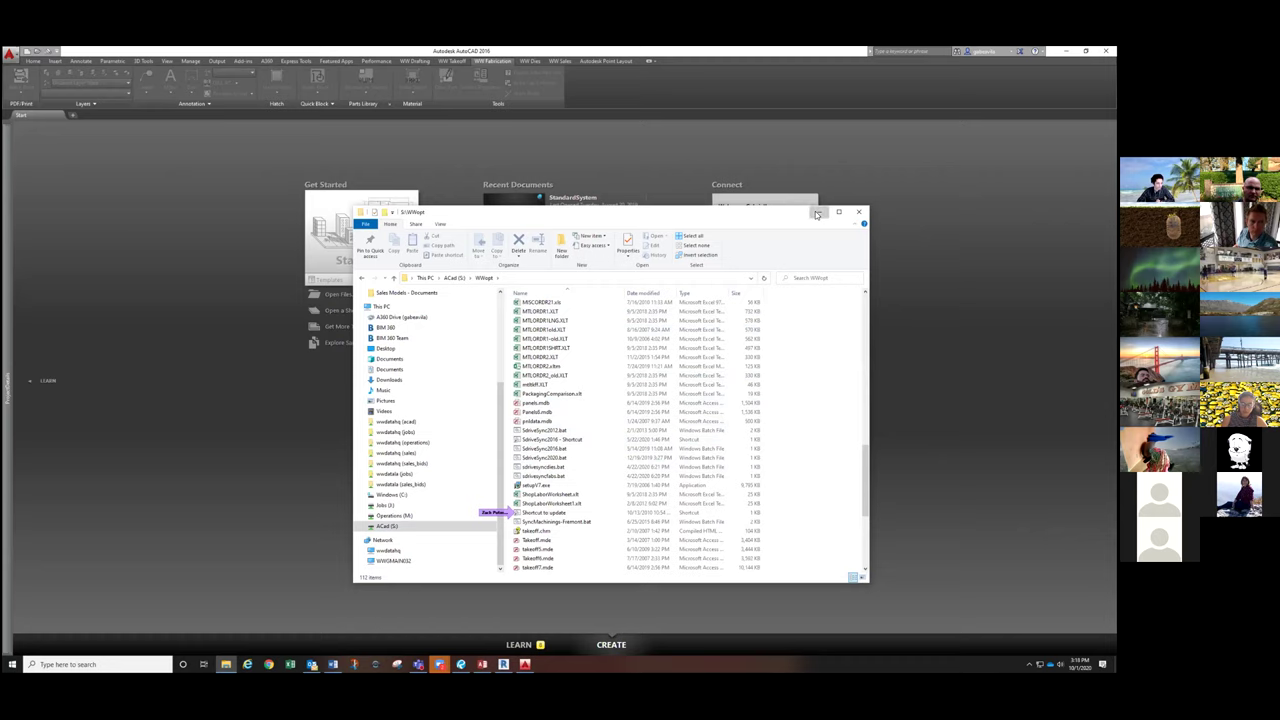
pyautogui.click(816, 214)
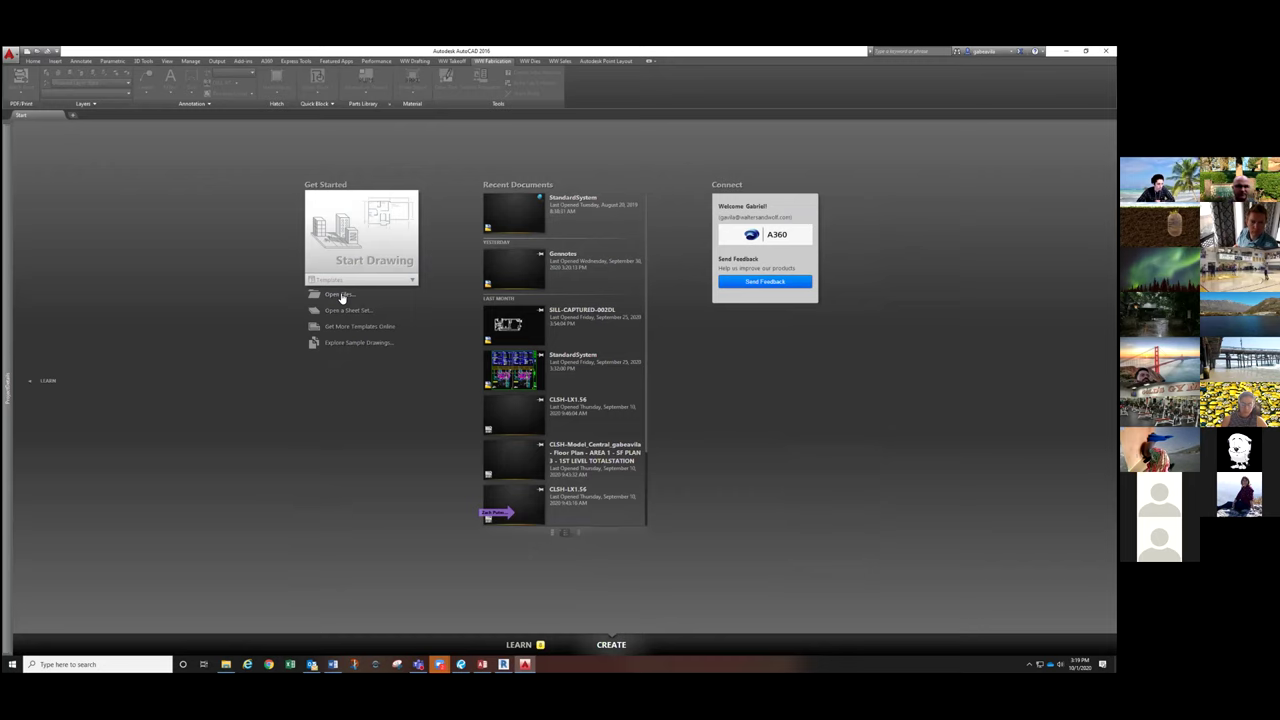
# Step: In AutoCAD's Open dialog, browse to operations > drafting > Zoomsite > FlipFlopLive > Units
pyautogui.click(341, 296)
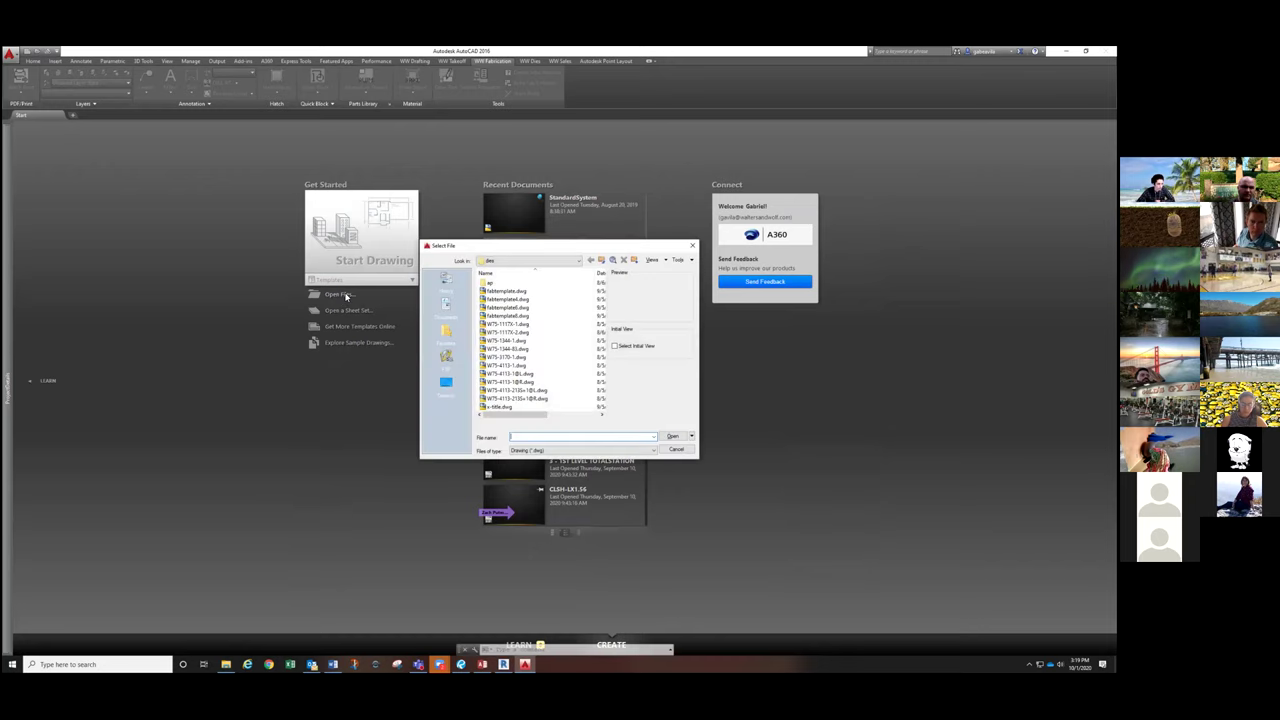
pyautogui.click(446, 384)
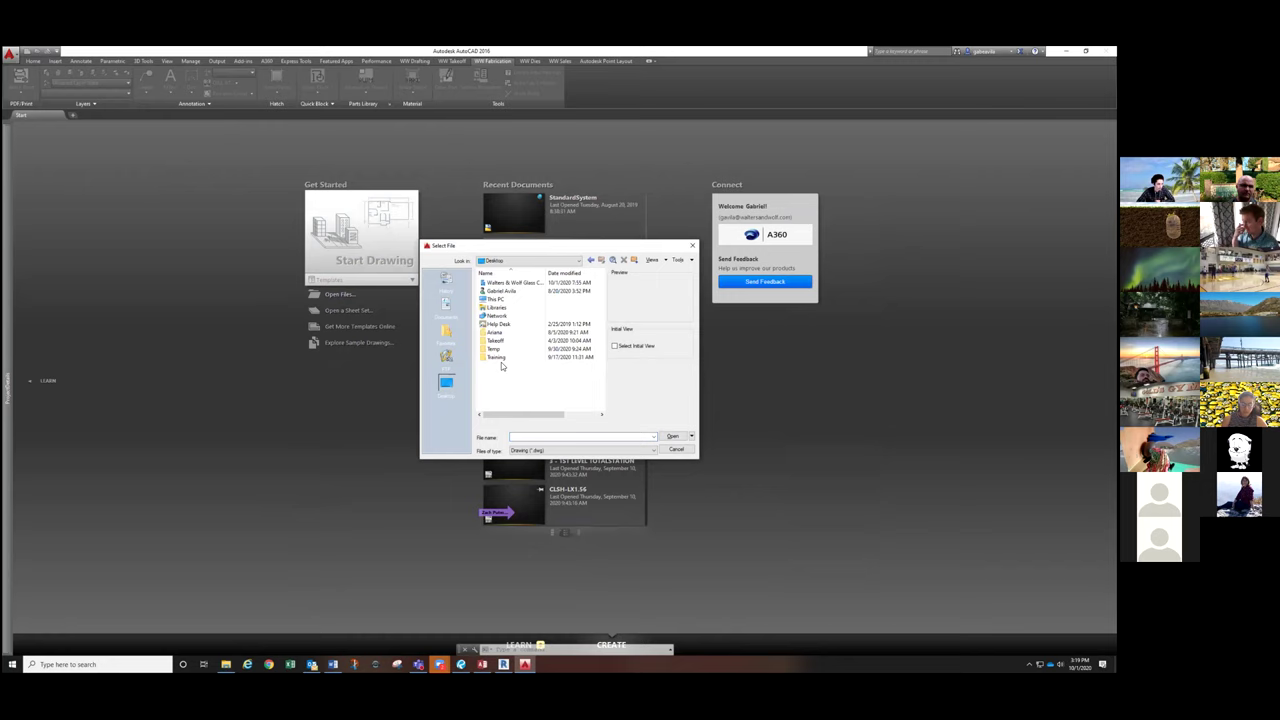
pyautogui.doubleClick(505, 299)
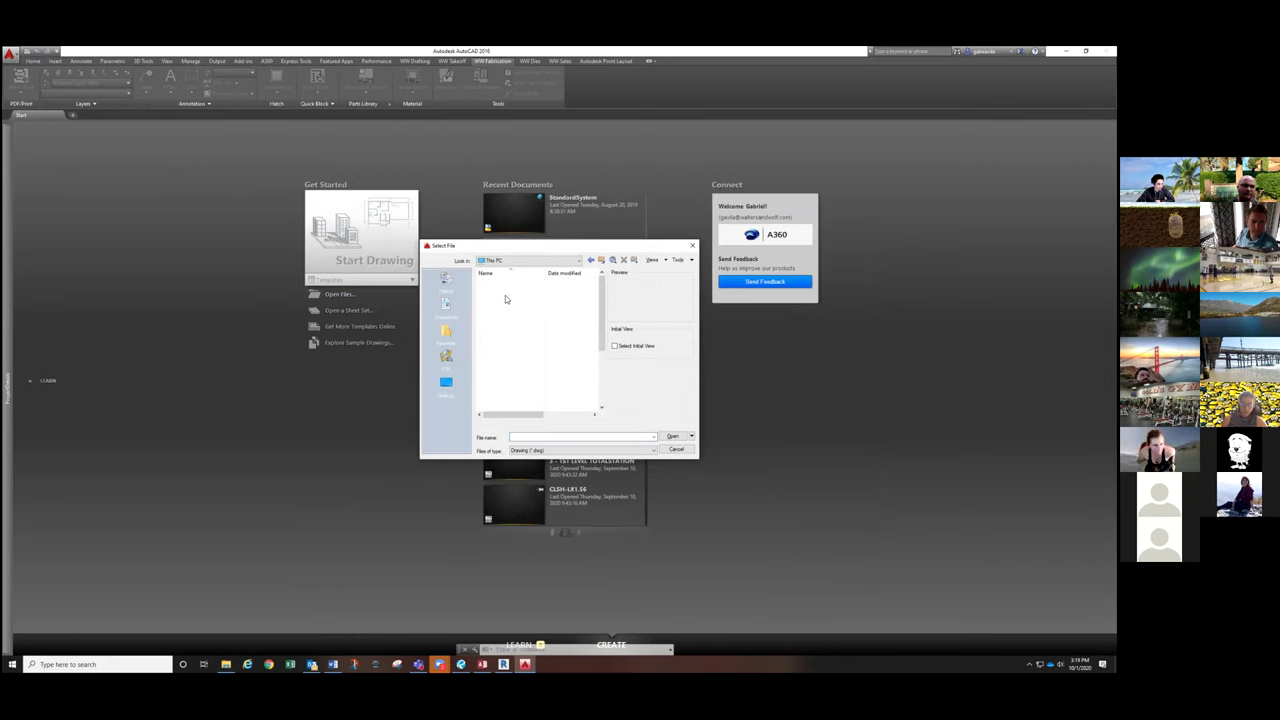
pyautogui.scroll(-4, 515, 345)
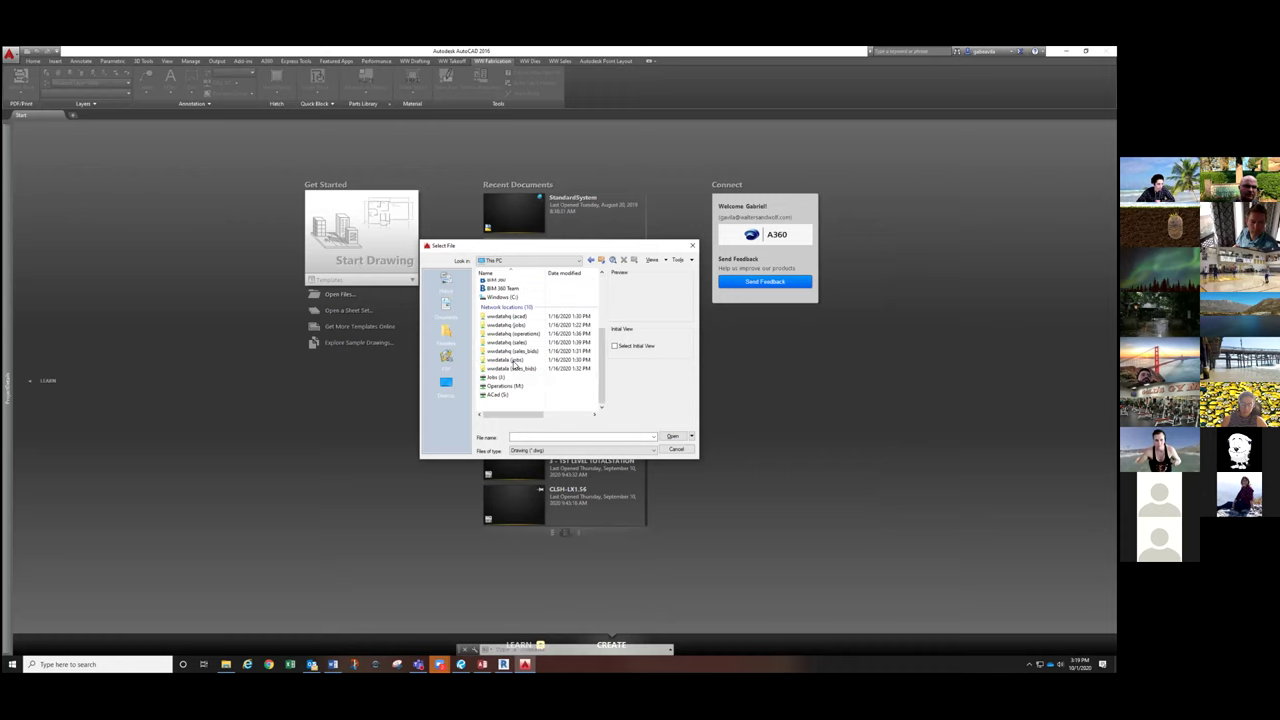
pyautogui.doubleClick(521, 334)
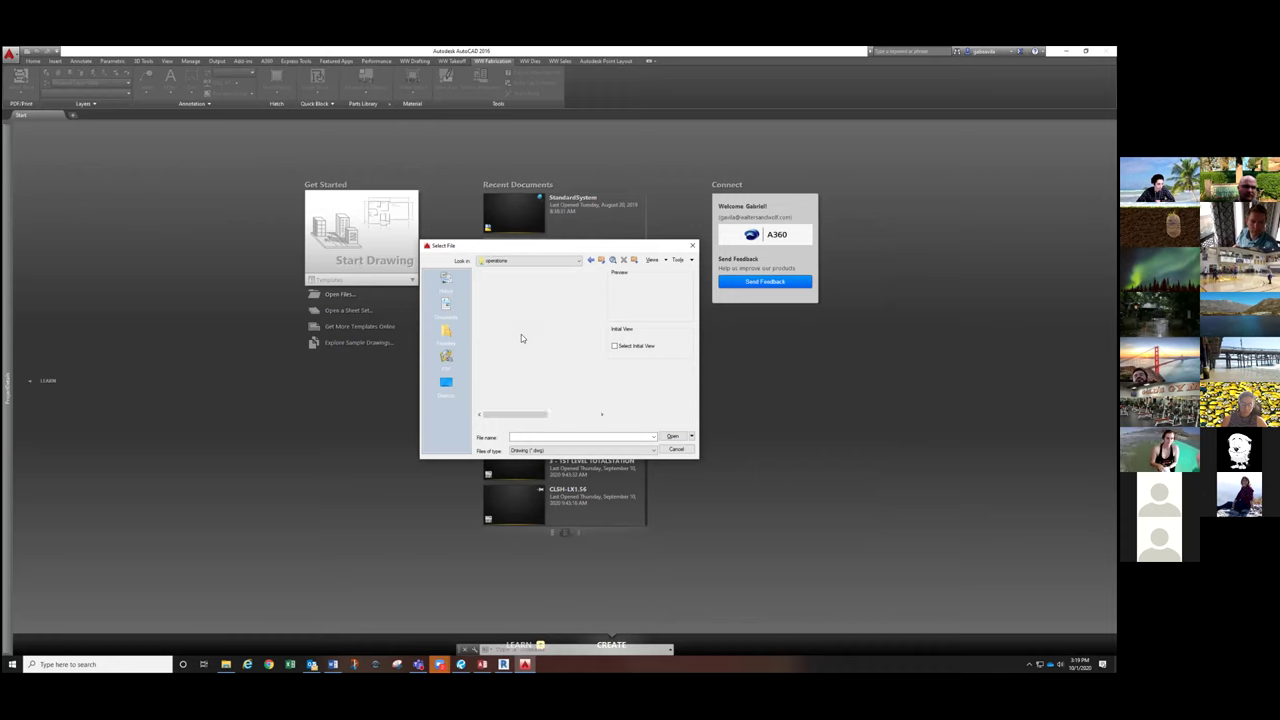
pyautogui.doubleClick(496, 299)
pyautogui.scroll(-3, 511, 336)
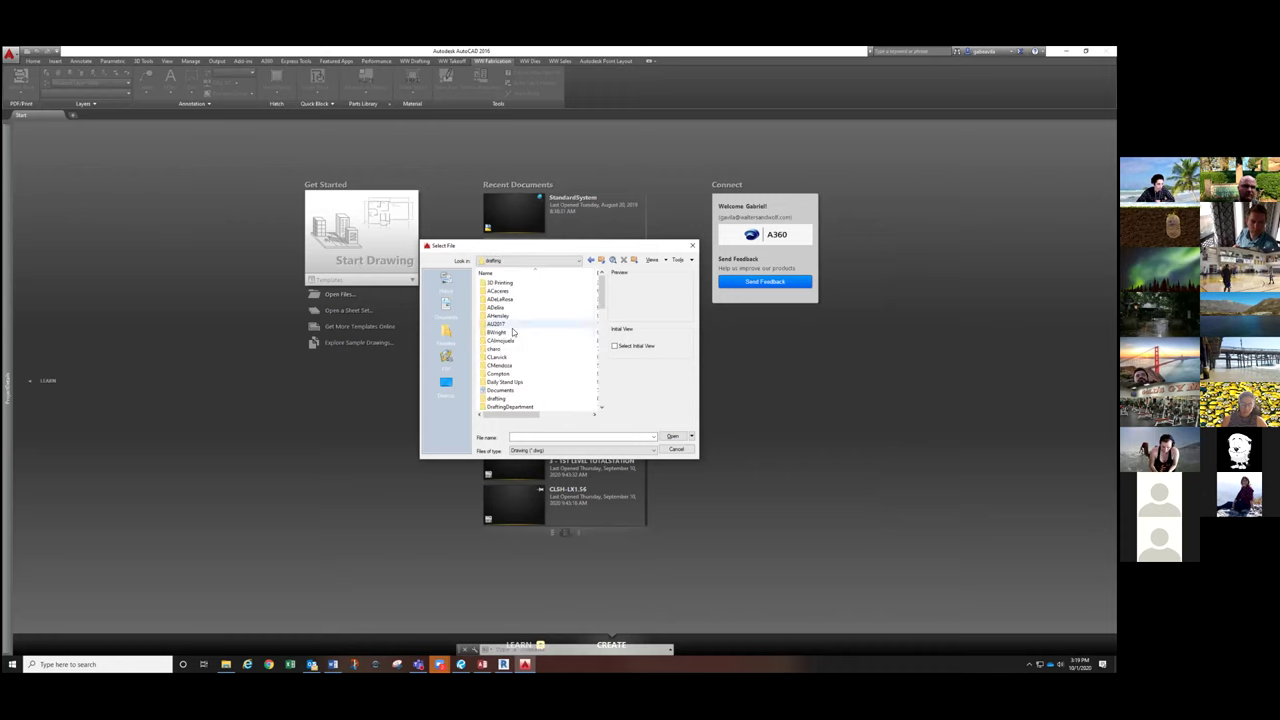
pyautogui.scroll(-10, 511, 337)
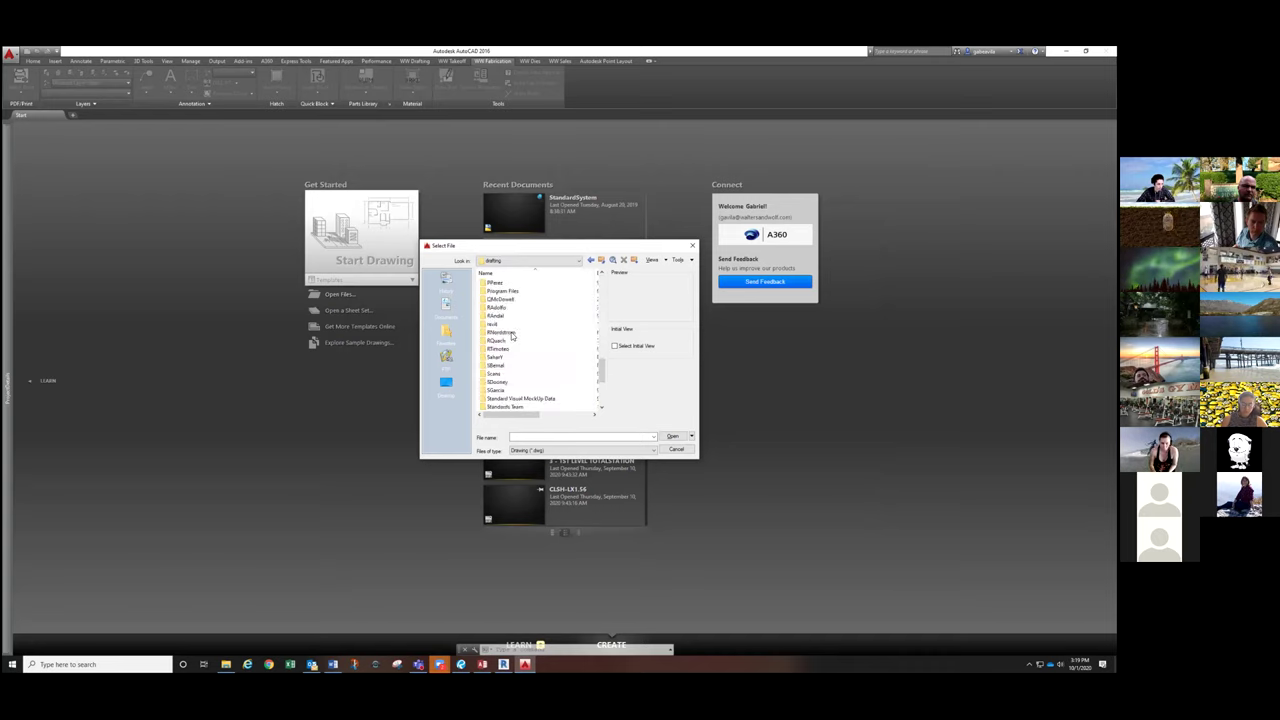
pyautogui.doubleClick(510, 381)
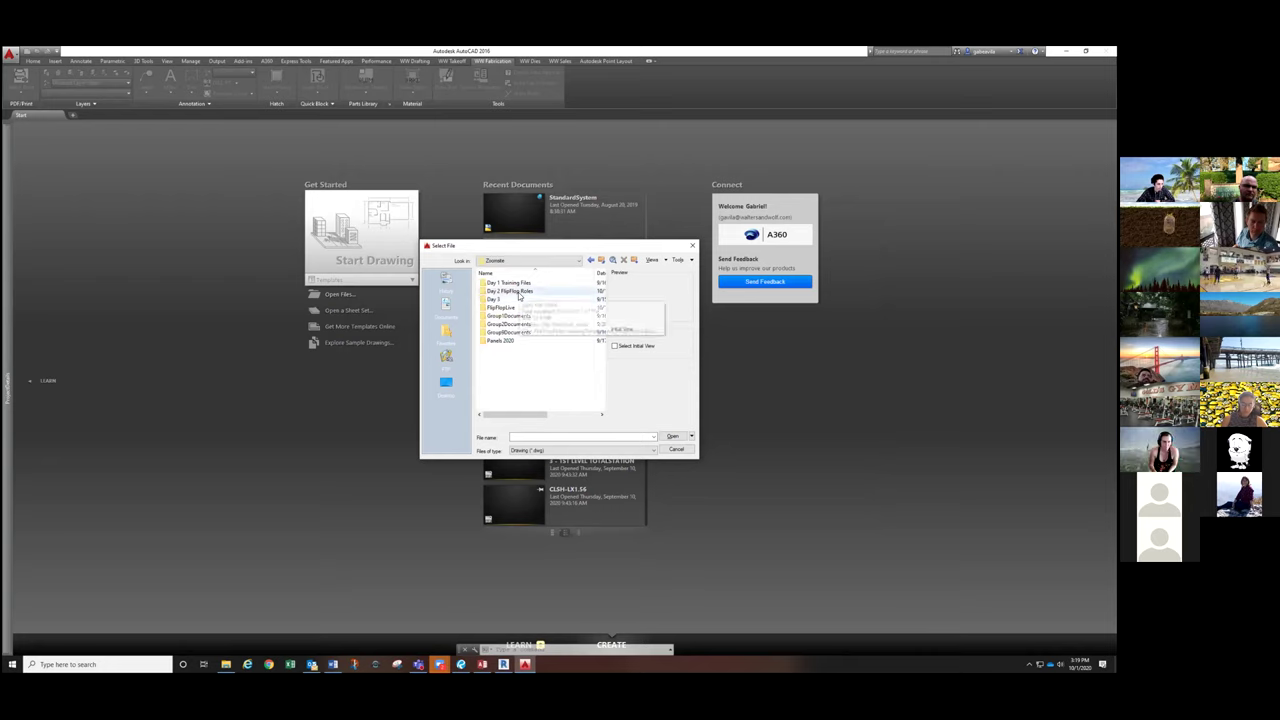
pyautogui.doubleClick(510, 308)
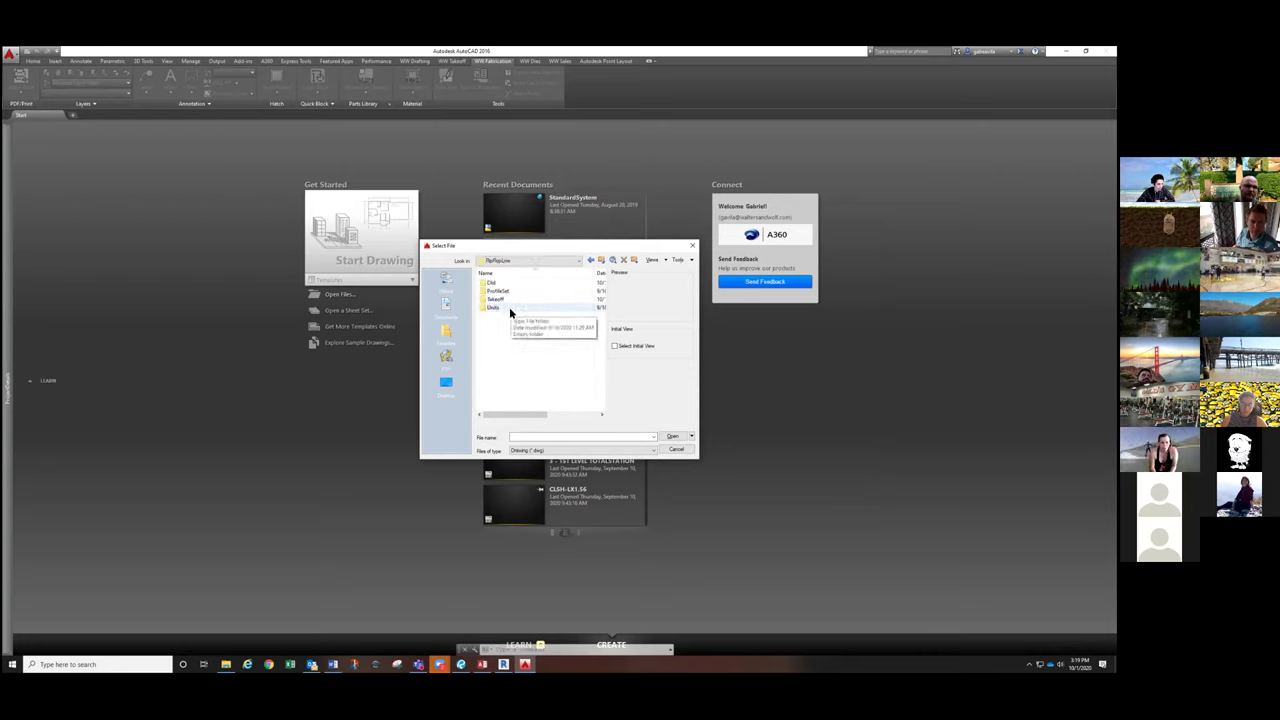
pyautogui.doubleClick(509, 307)
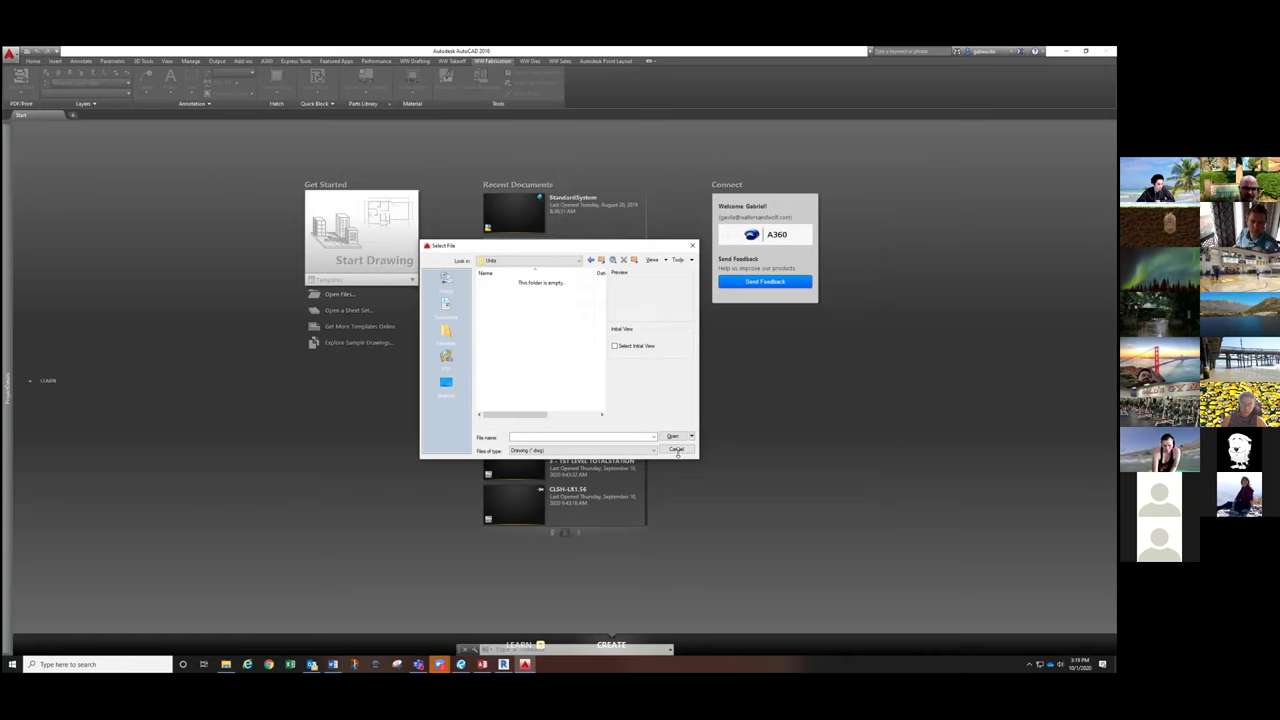
# Step: Enlarge the file dialog, reopen the Units folder, and keep listing only drawing files
pyautogui.moveTo(697, 459); pyautogui.dragTo(807, 504)
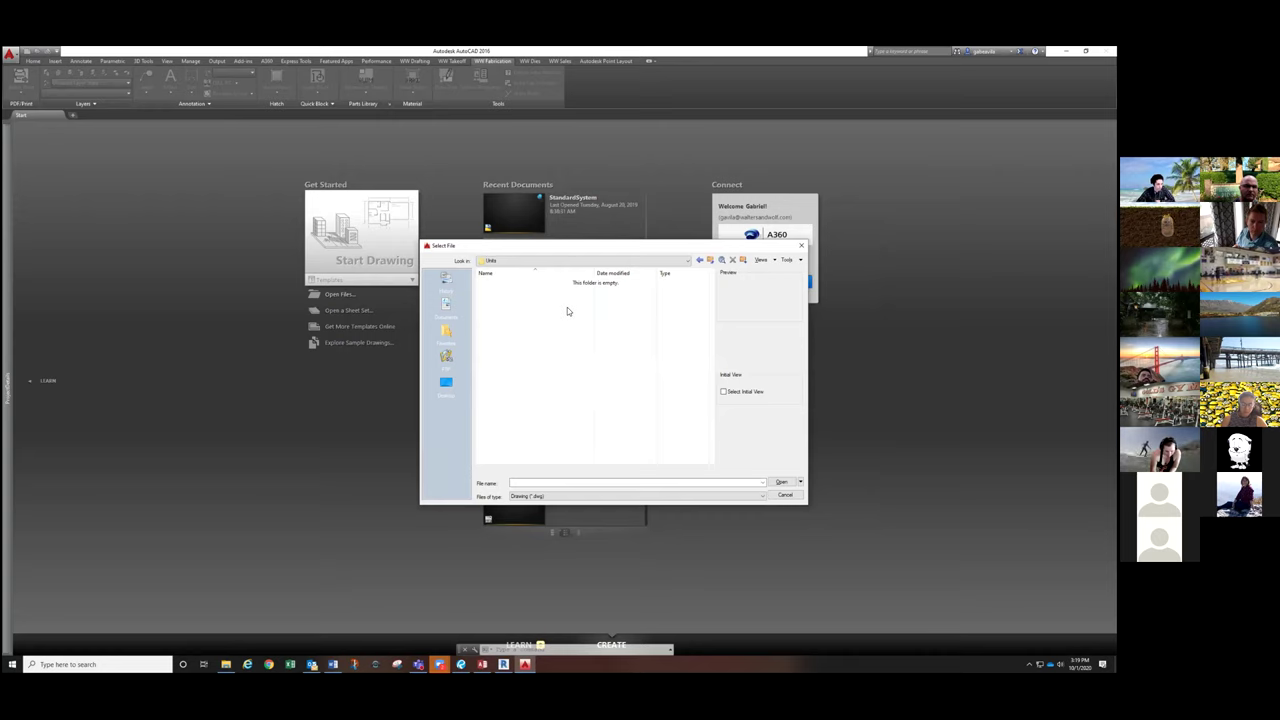
pyautogui.click(701, 260)
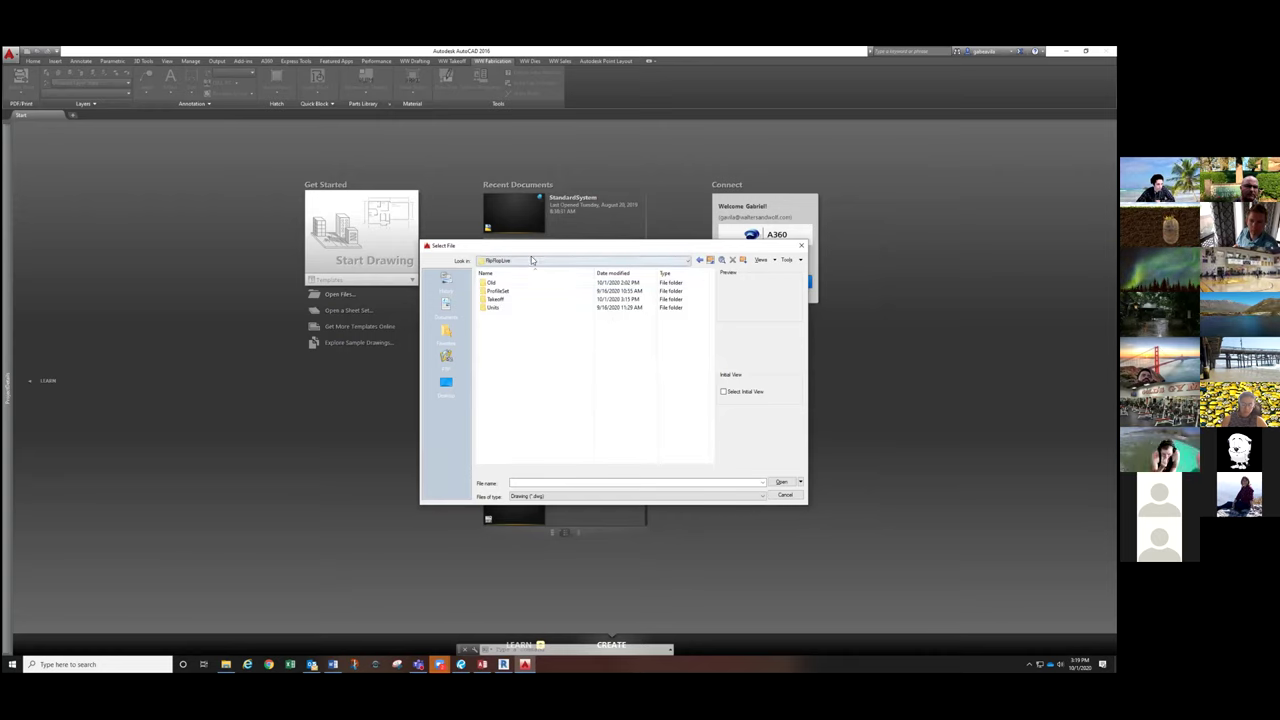
pyautogui.click(507, 309)
pyautogui.doubleClick(507, 309)
pyautogui.click(567, 496)
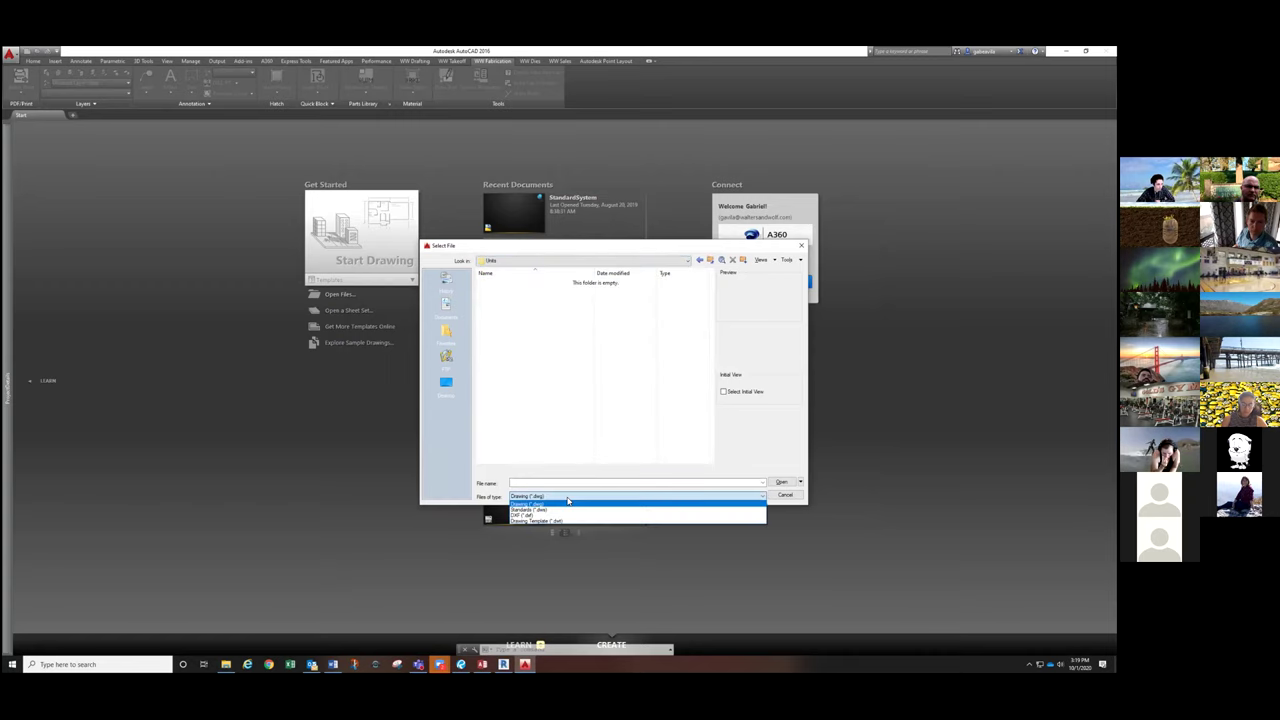
pyautogui.click(567, 500)
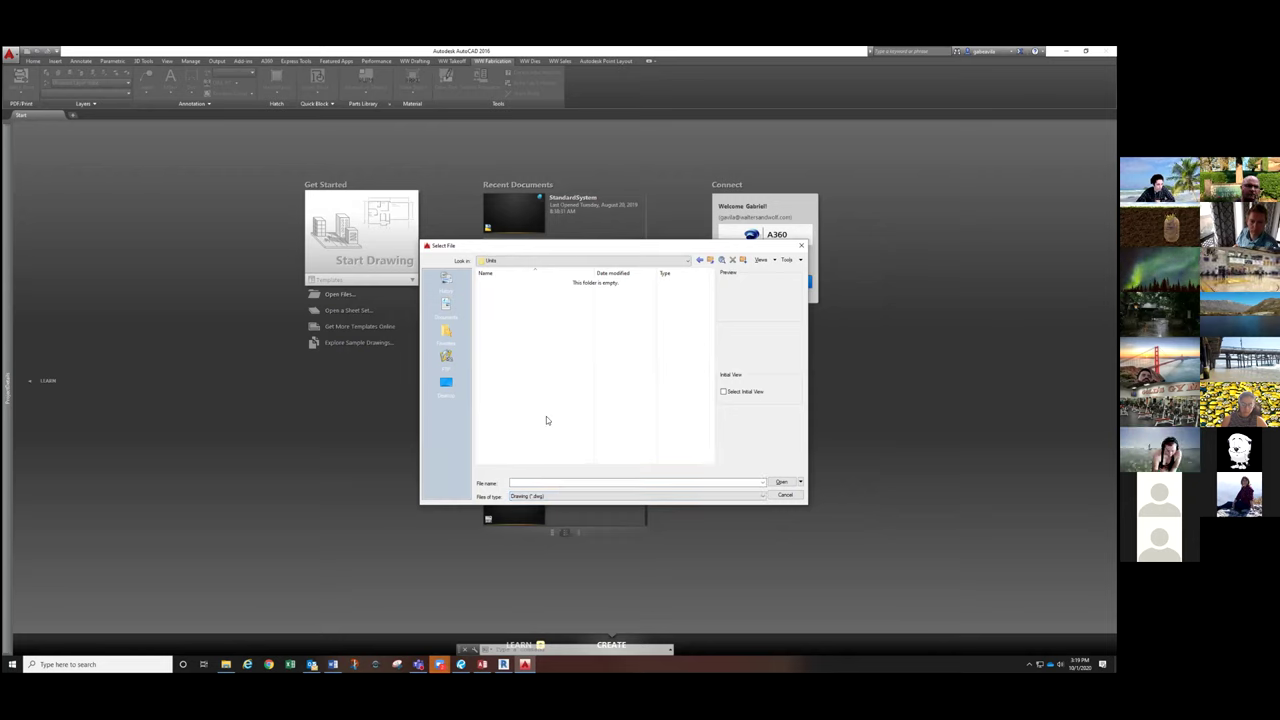
# Step: In File Explorer, open the drafting folder on the operations network share
pyautogui.click(226, 664)
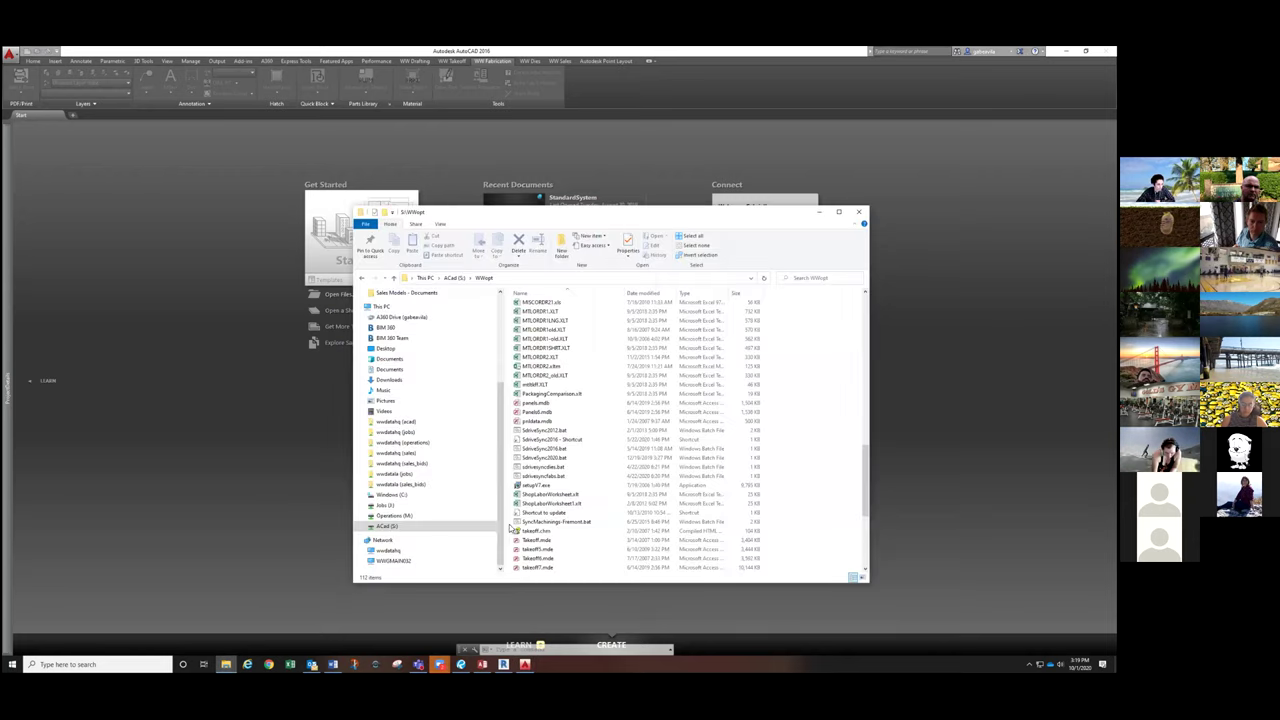
pyautogui.click(402, 442)
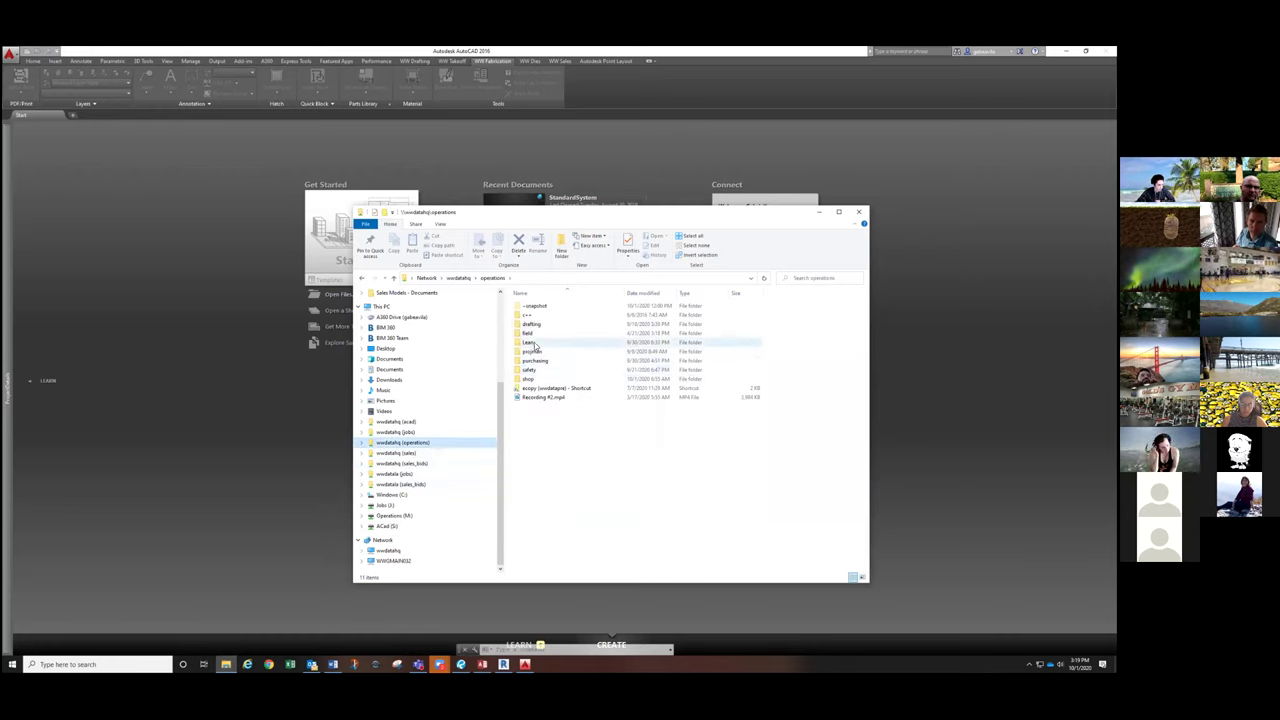
pyautogui.doubleClick(531, 324)
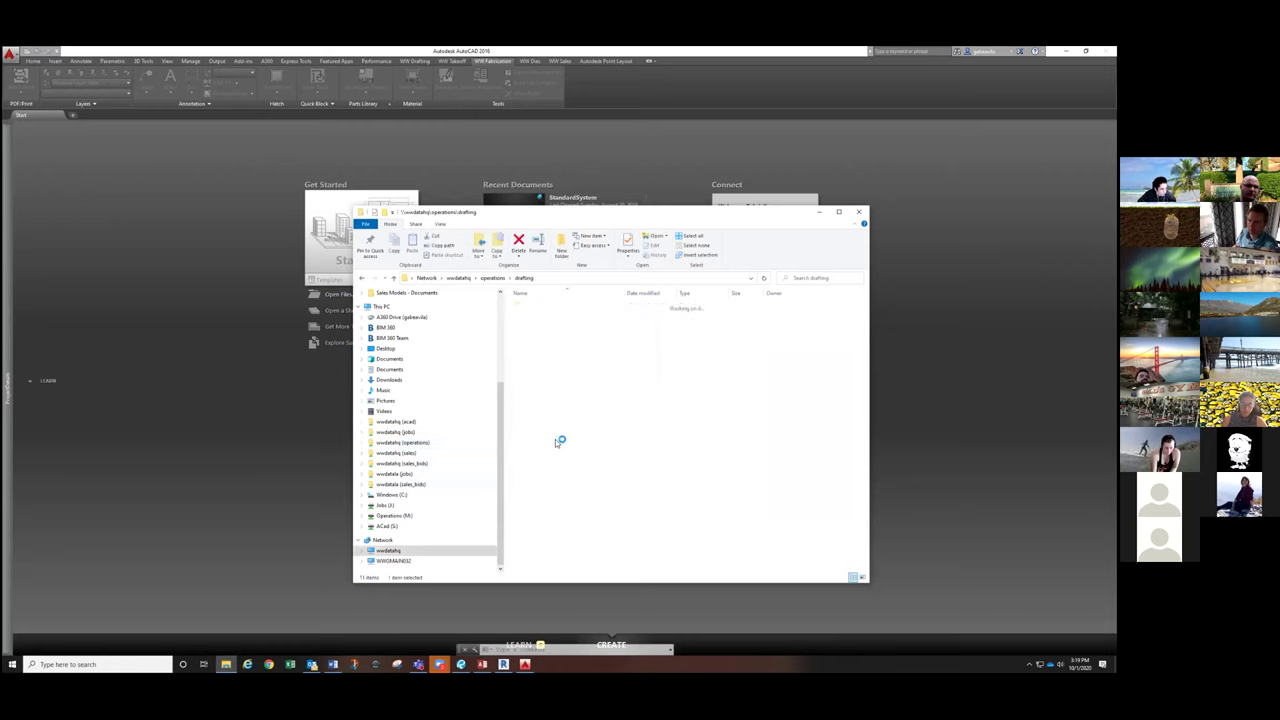
# Step: Browse Zoomsite > FlipFlopLive > Units, find it empty, and return to FlipFlopLive in AutoCAD's open dialog
pyautogui.scroll(-12, 546, 455)
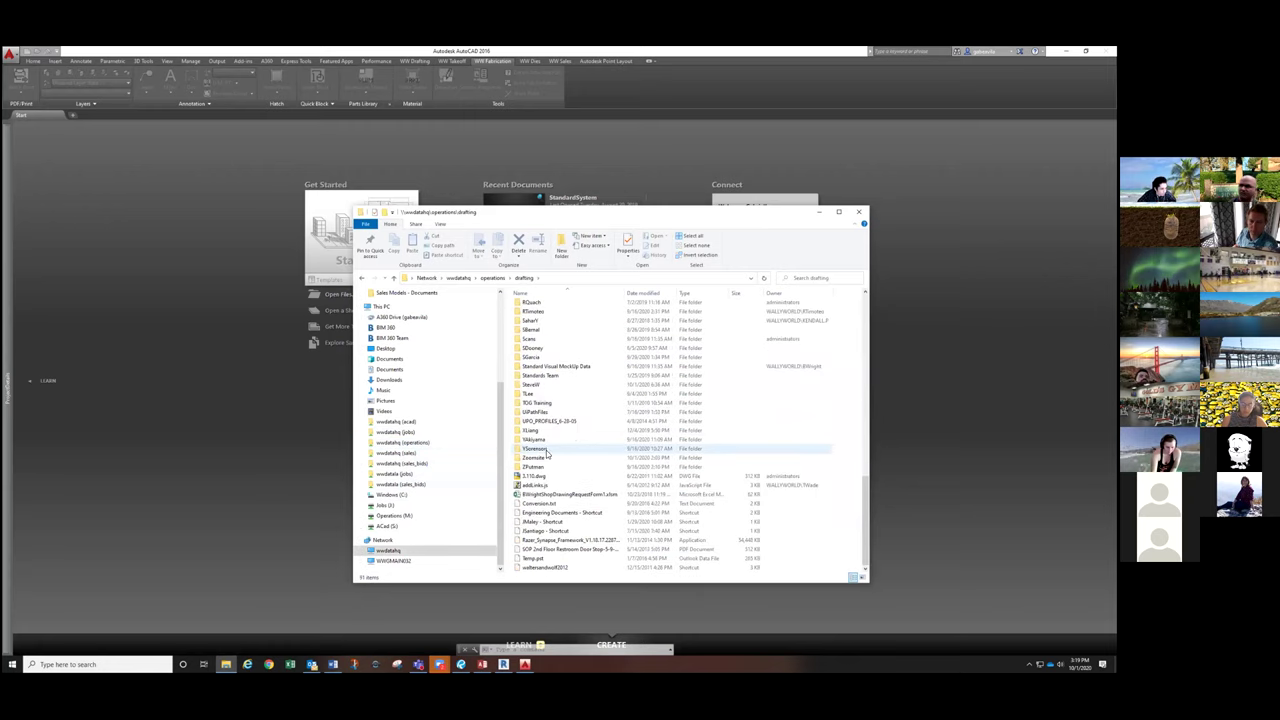
pyautogui.doubleClick(535, 457)
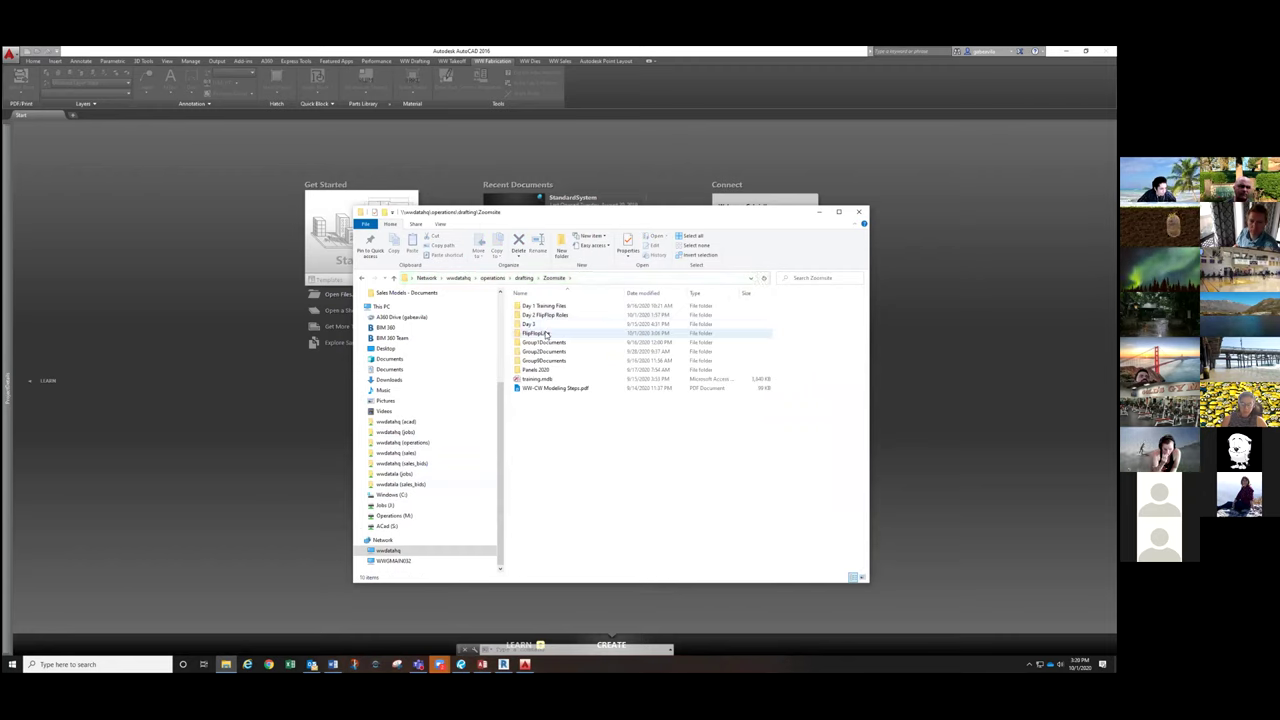
pyautogui.doubleClick(545, 333)
pyautogui.doubleClick(545, 333)
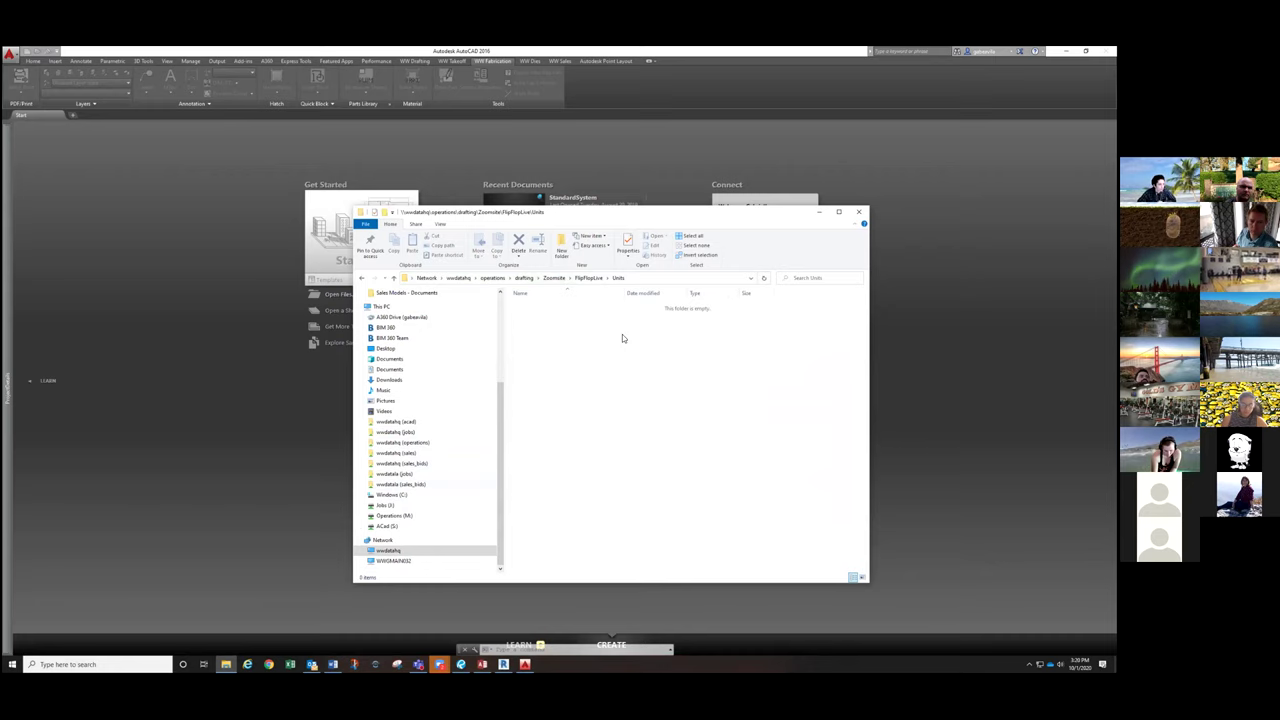
pyautogui.click(588, 277)
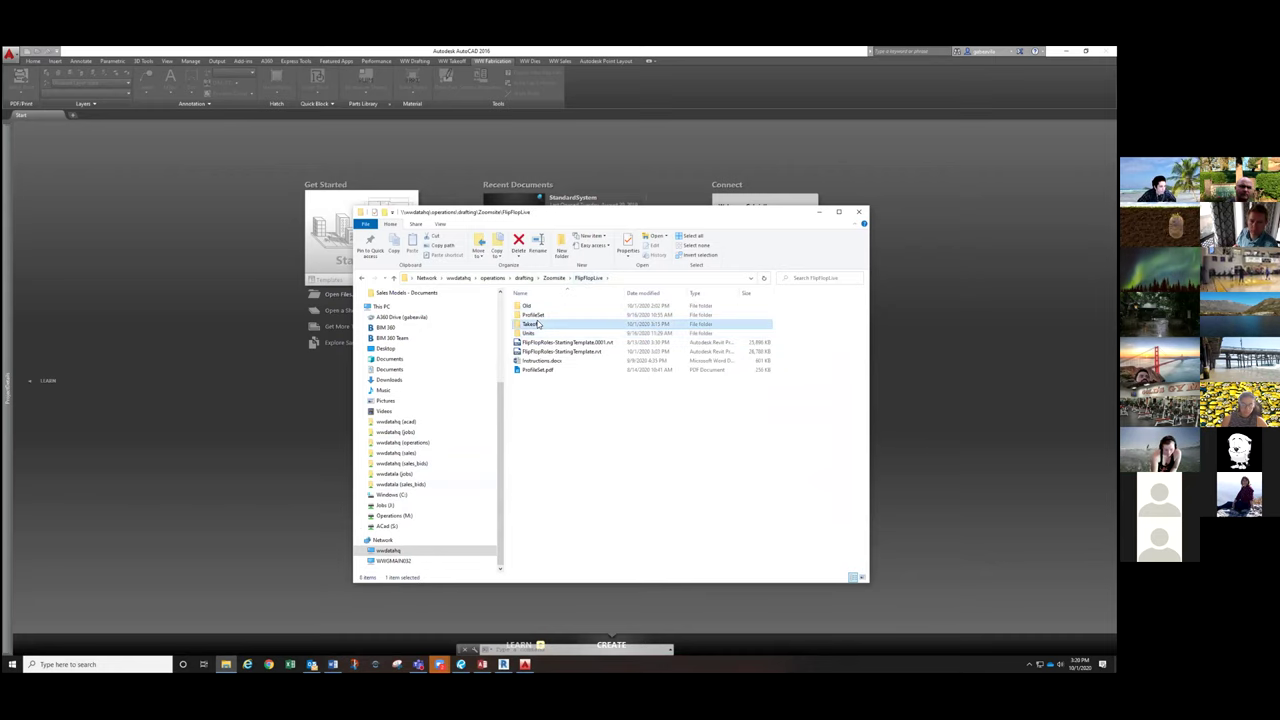
pyautogui.click(277, 497)
# Step: Open U003.dwg from the FlipFlopLive\Takeoff\Units folder
pyautogui.click(710, 260)
pyautogui.doubleClick(495, 299)
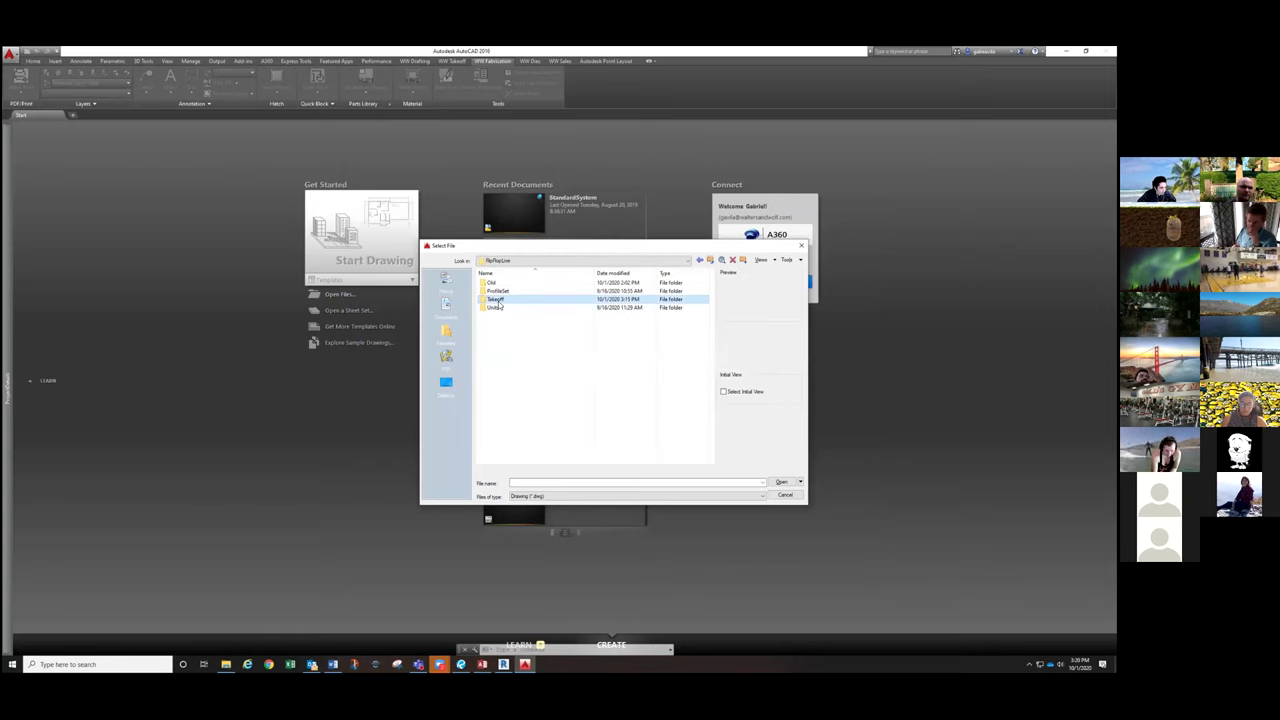
pyautogui.doubleClick(496, 331)
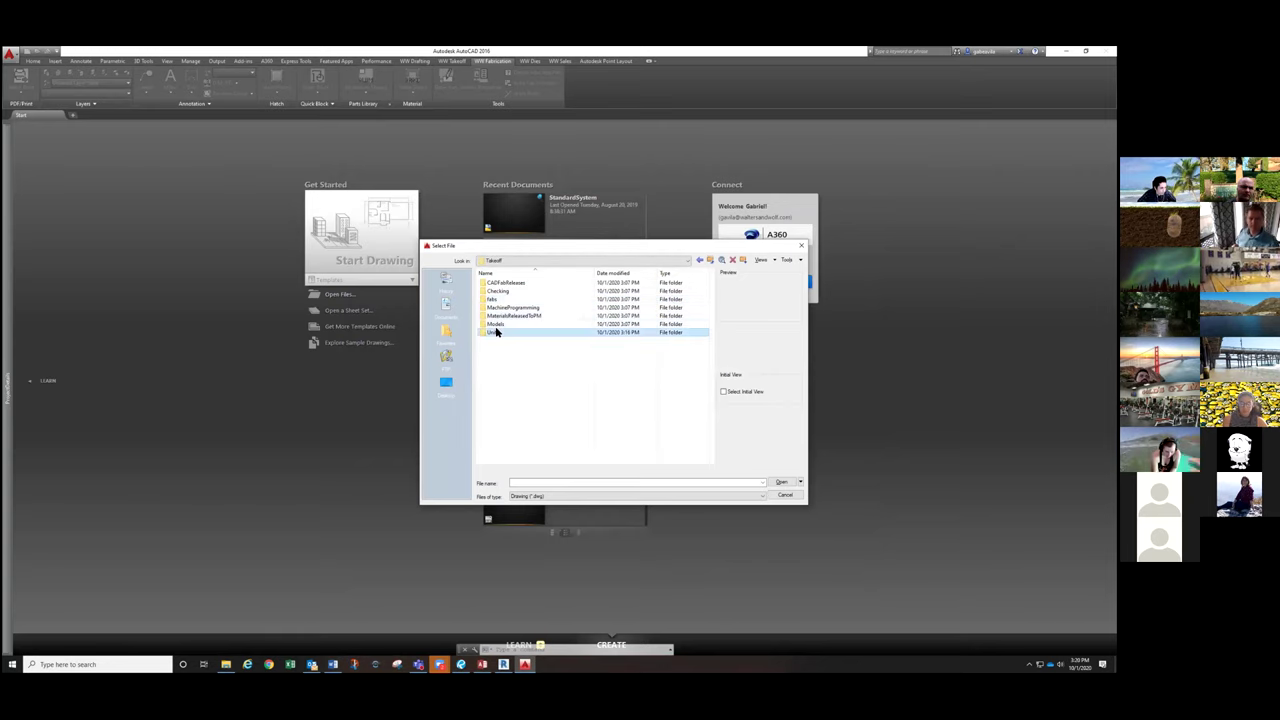
pyautogui.click(495, 299)
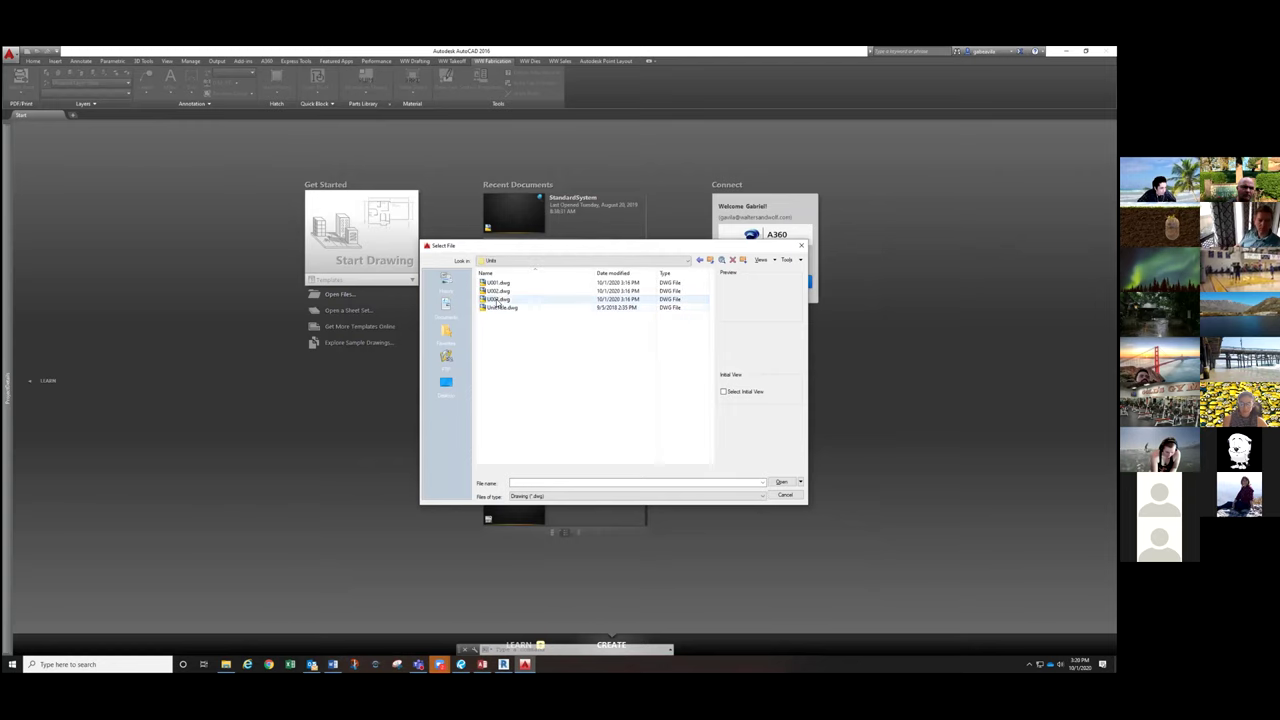
pyautogui.click(782, 483)
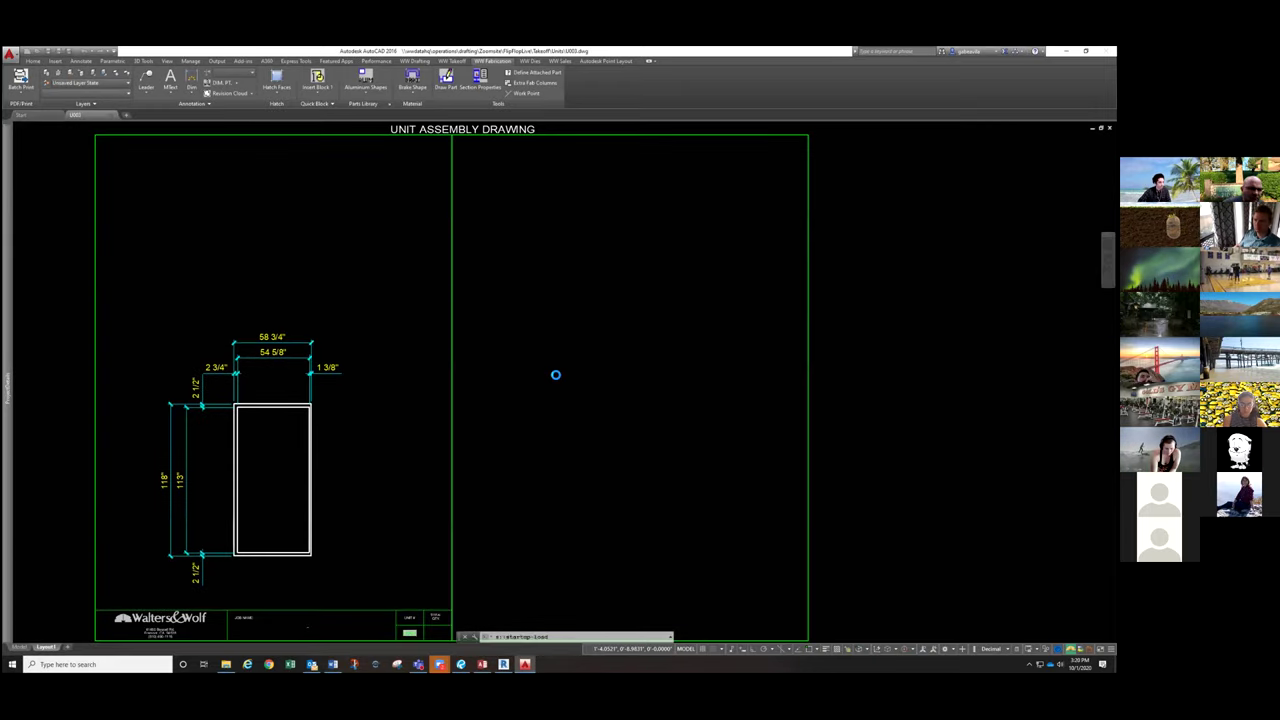
# Step: View the unit's FlipFlop data, then open the Takeoff Properties palette with TAKEOFF
pyautogui.moveTo(474, 449); pyautogui.dragTo(494, 389, button='middle')
pyautogui.moveTo(636, 532); pyautogui.dragTo(642, 522, button='middle')
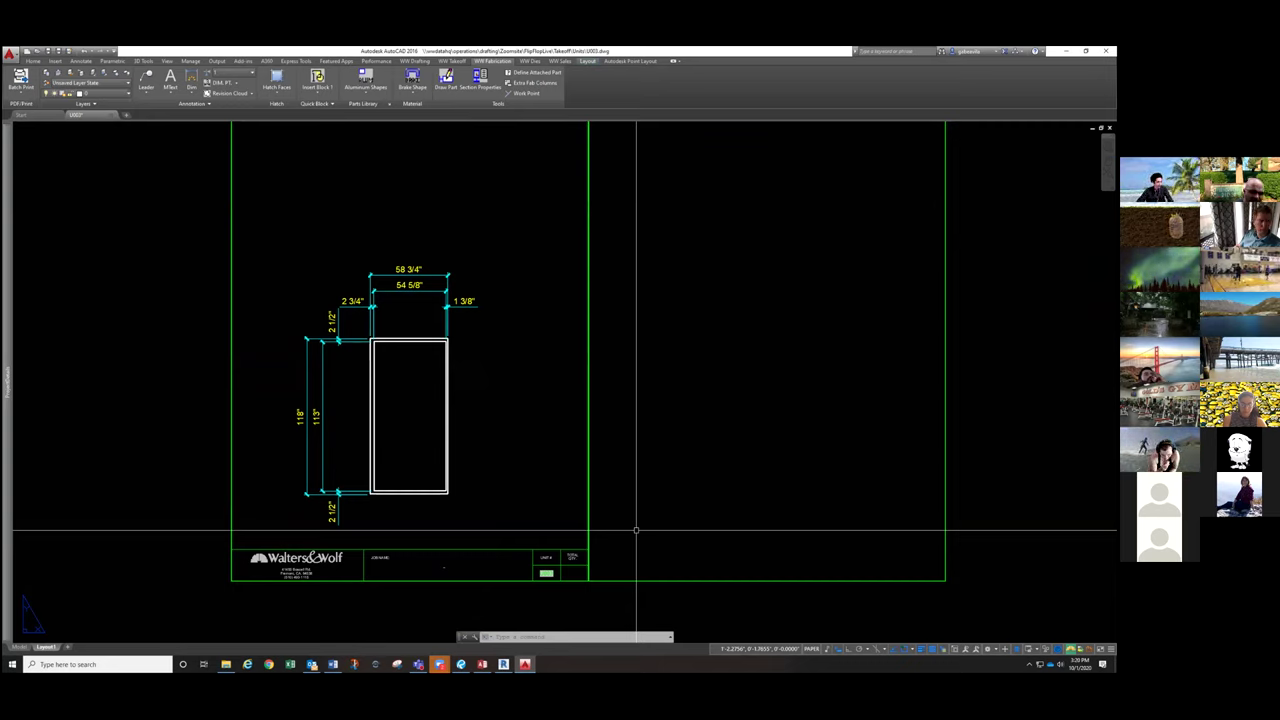
pyautogui.doubleClick(409, 349)
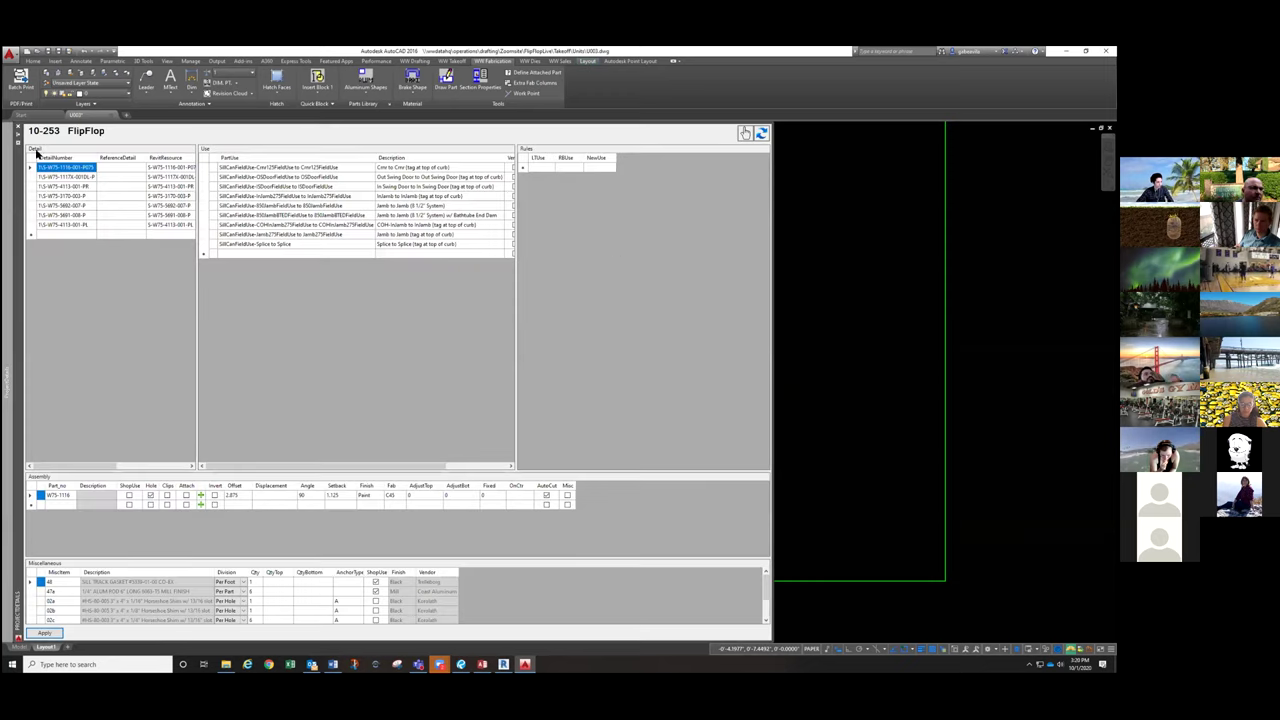
pyautogui.click(17, 130)
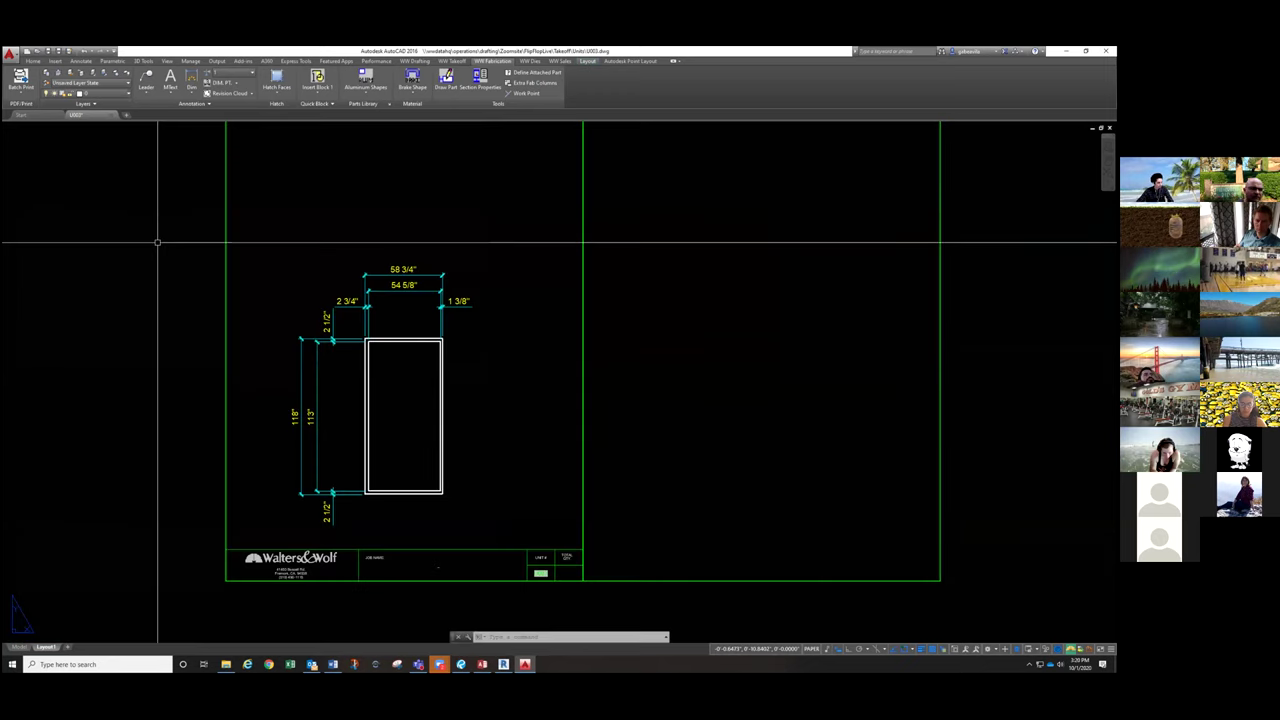
pyautogui.write('takeoff')
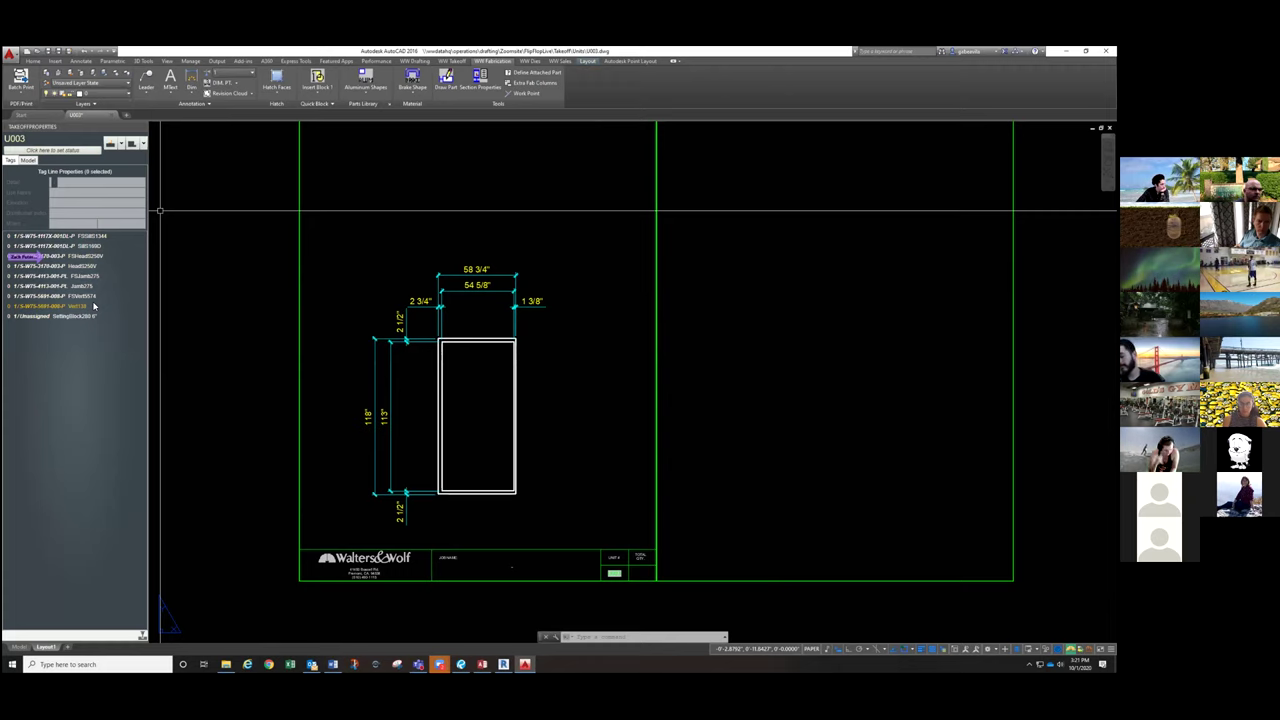
# Step: Switch to model space and inspect the rectangle's outline and edges in Quick Properties
pyautogui.click(19, 647)
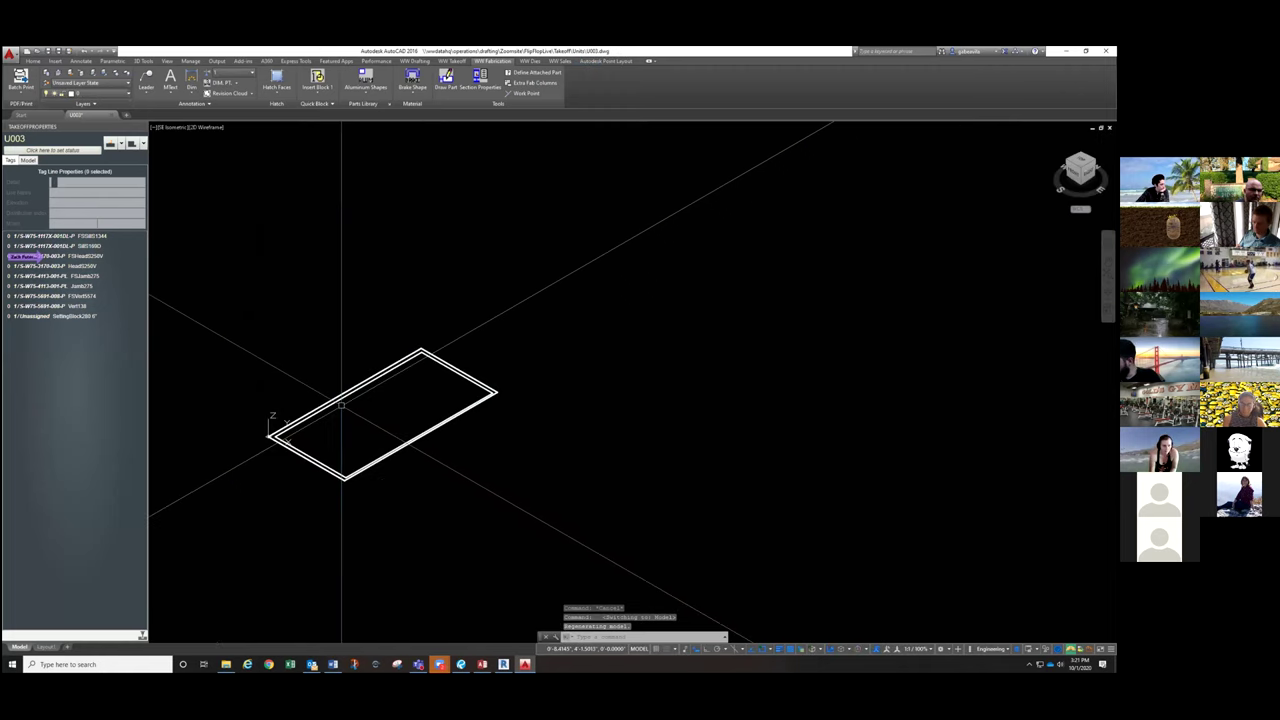
pyautogui.scroll(5, 341, 405)
pyautogui.click(345, 402)
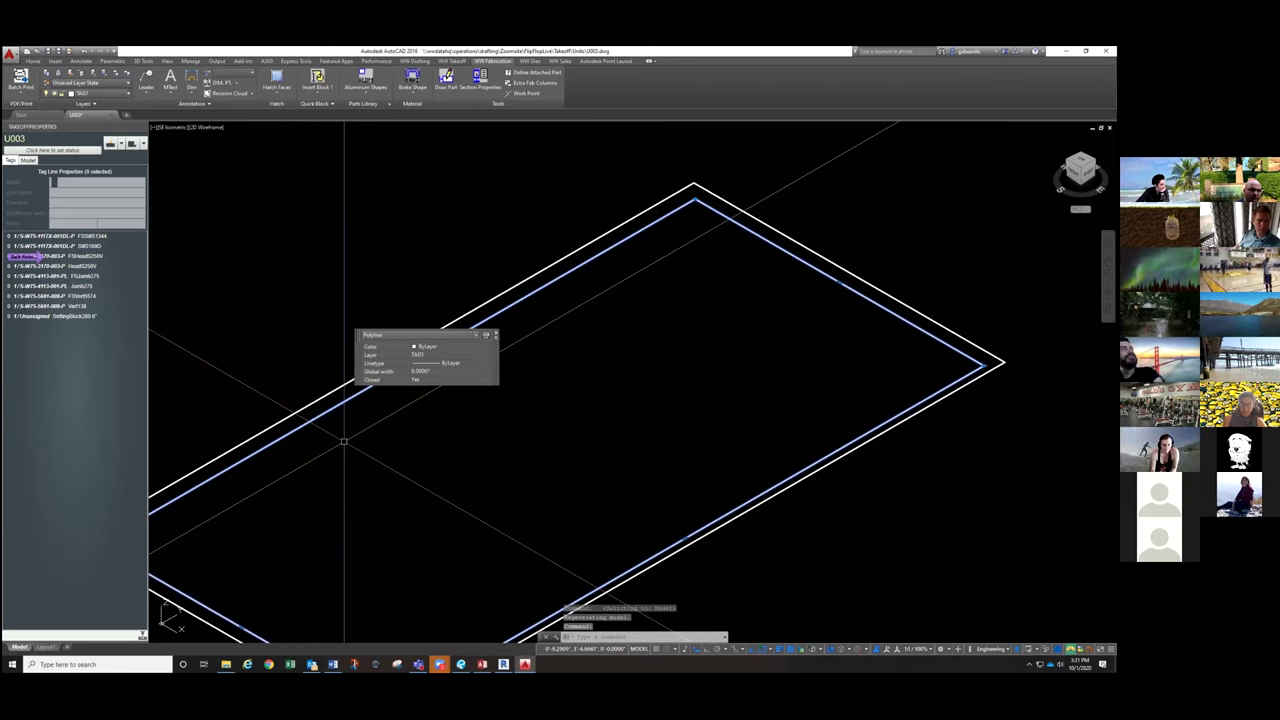
pyautogui.scroll(-3, 344, 441)
pyautogui.click(311, 424)
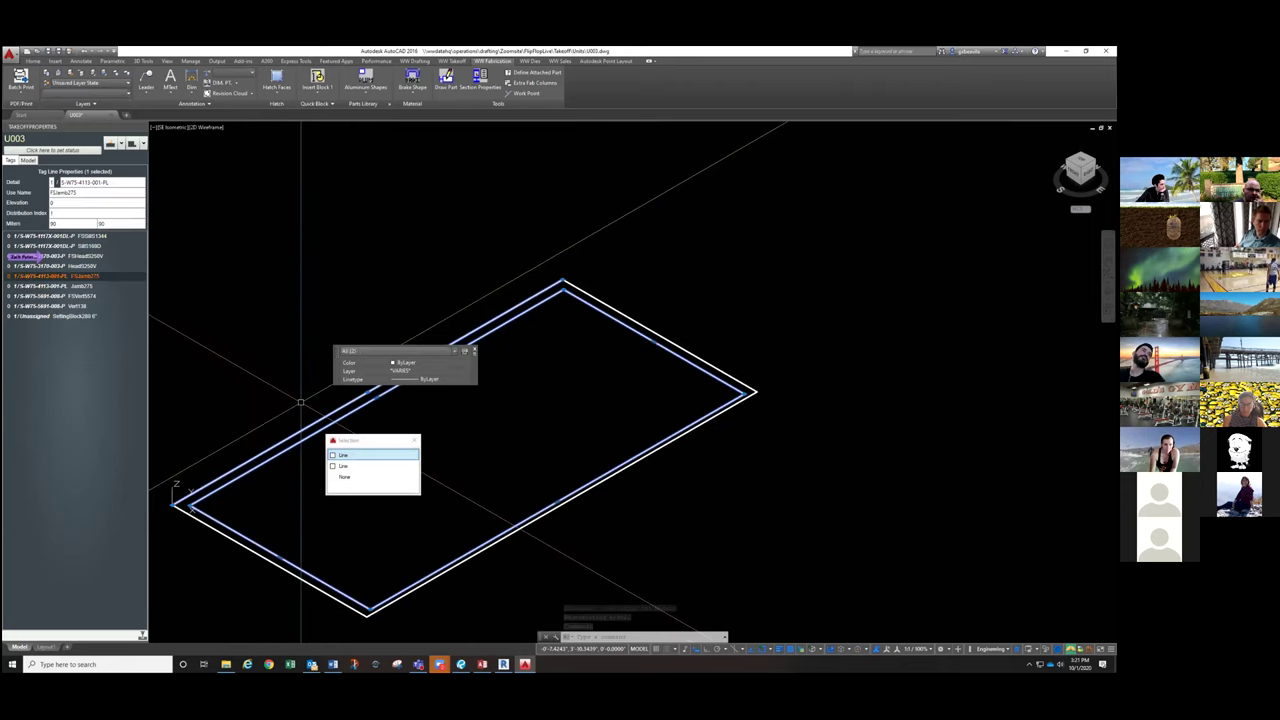
pyautogui.press('Escape')
pyautogui.press('Escape')
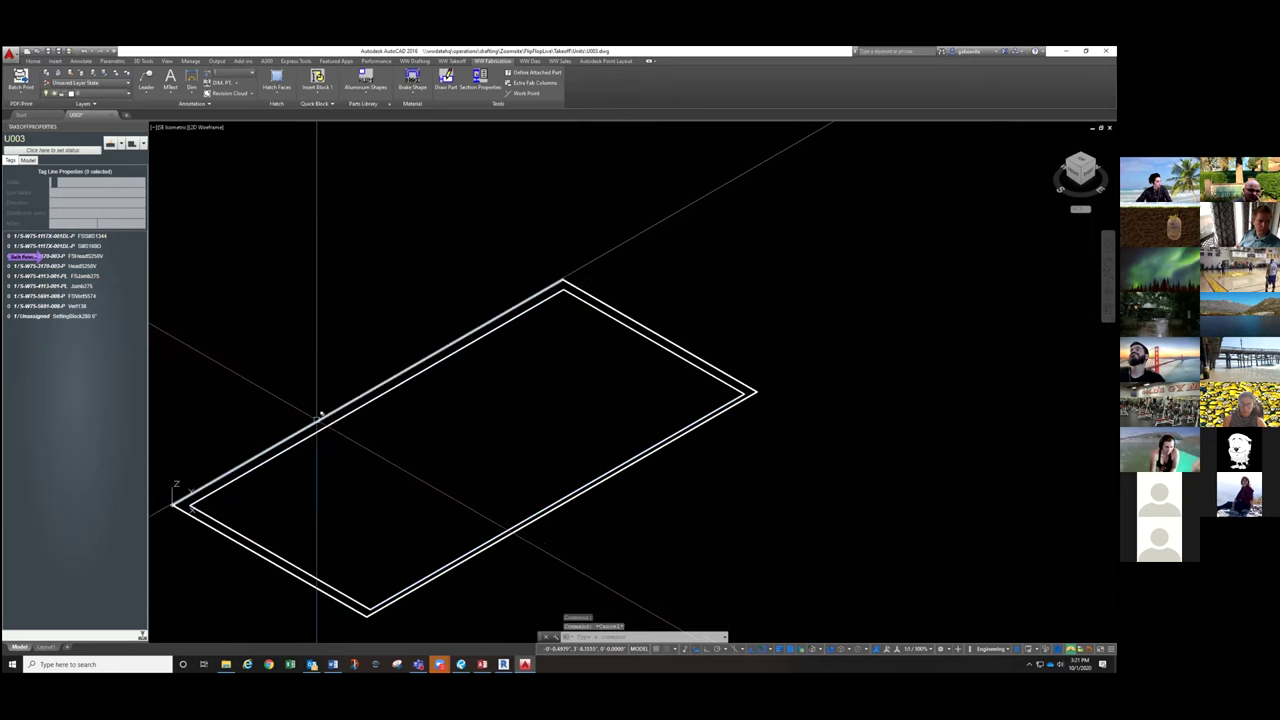
pyautogui.click(318, 414)
pyautogui.press('Escape')
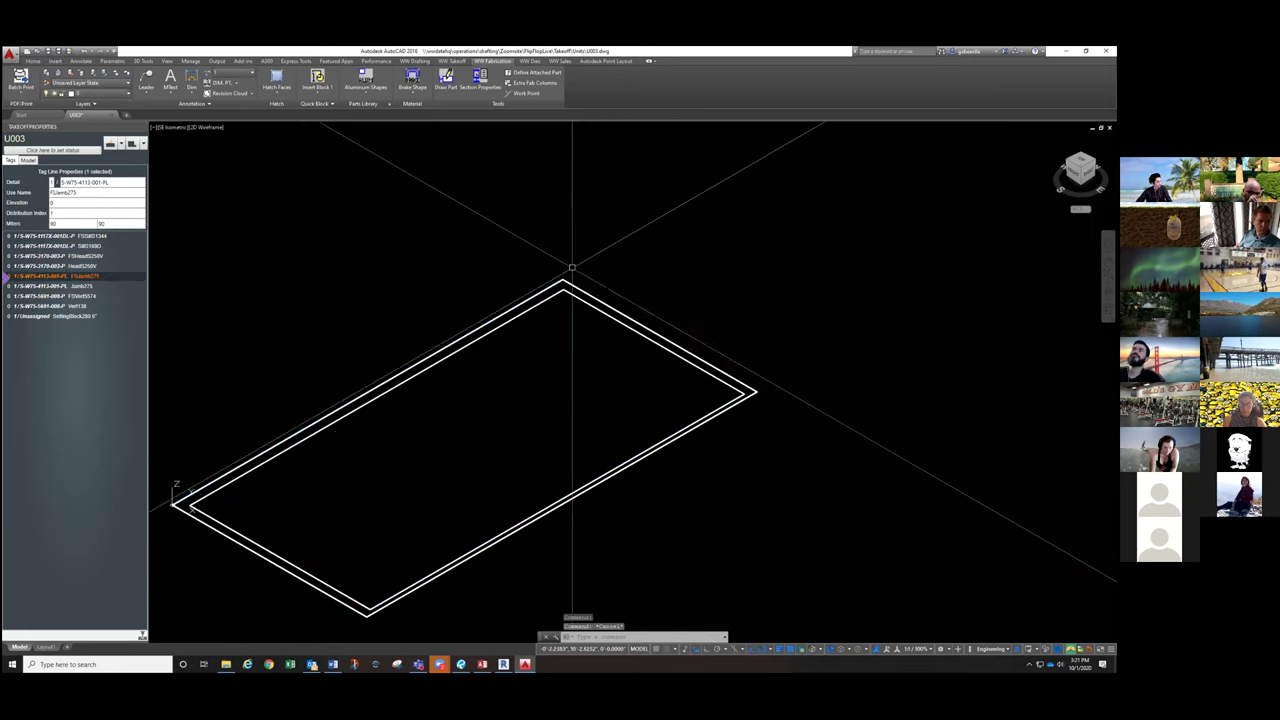
# Step: Check the upper-right and upper-left edges and the FSVert5574 and Vert138 tag lines
pyautogui.click(592, 290)
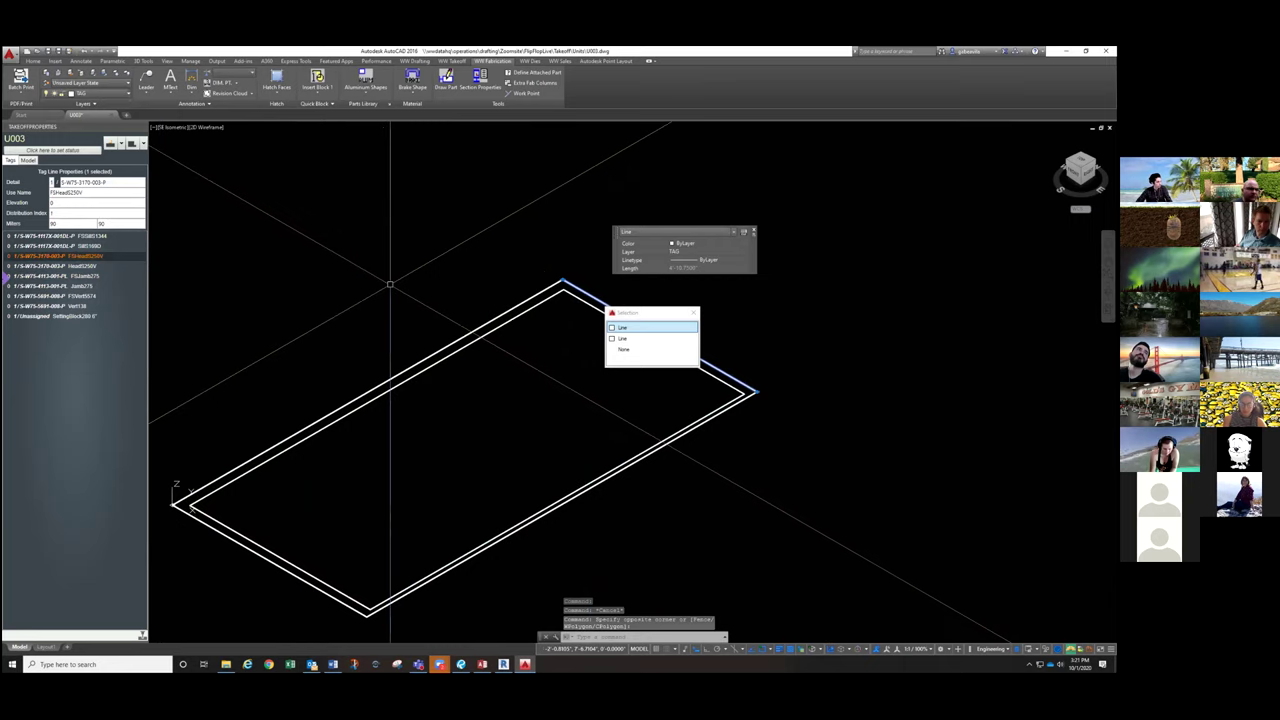
pyautogui.press('Escape')
pyautogui.click(62, 296)
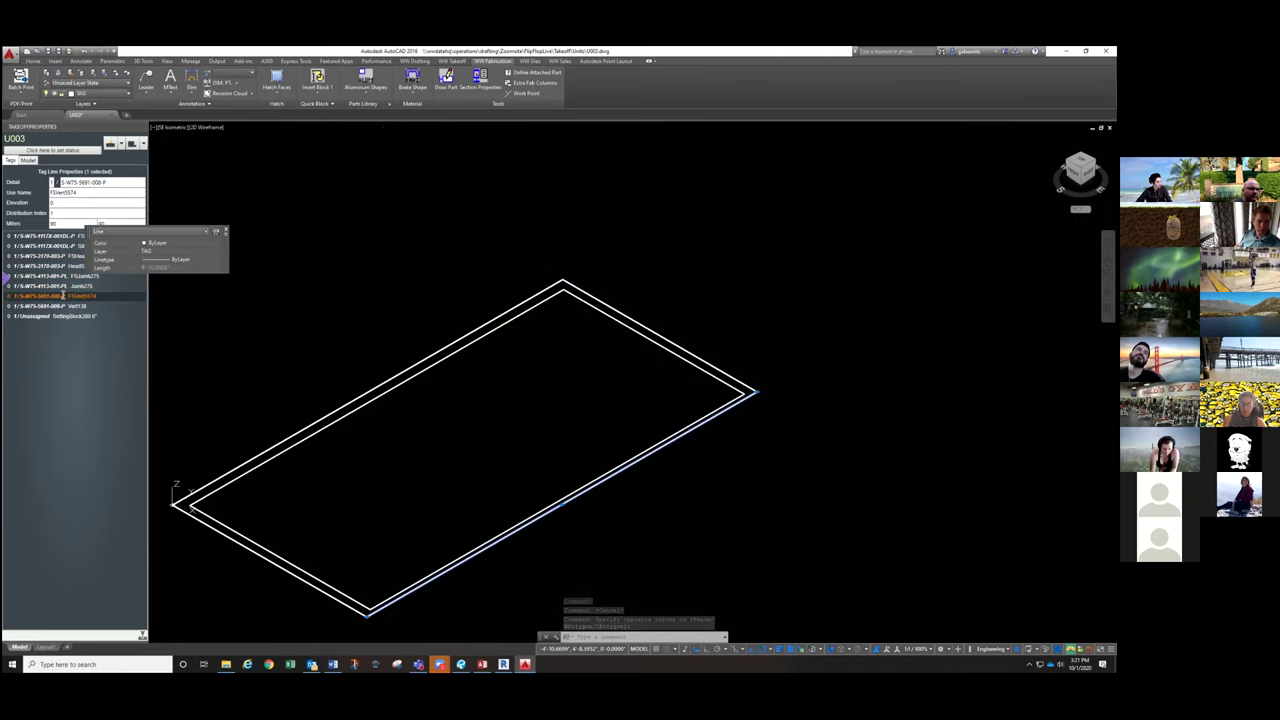
pyautogui.press('Escape')
pyautogui.moveTo(306, 380); pyautogui.dragTo(363, 329, button='middle')
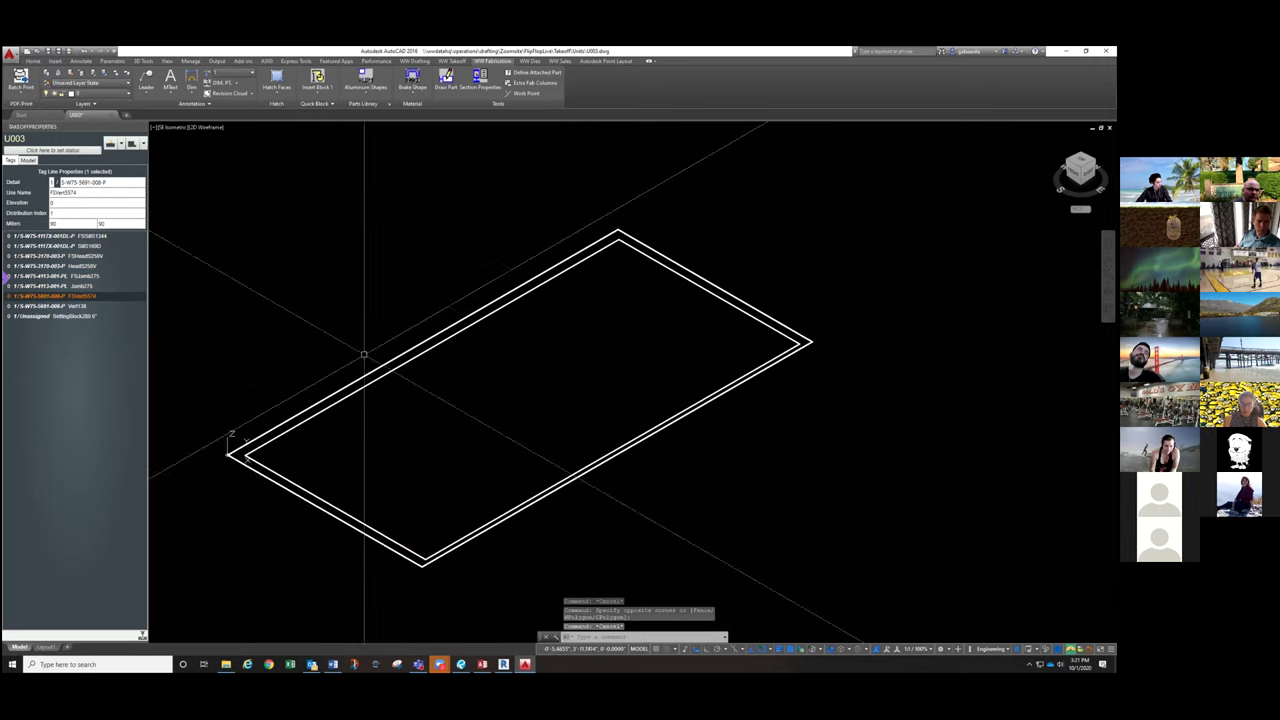
pyautogui.click(70, 305)
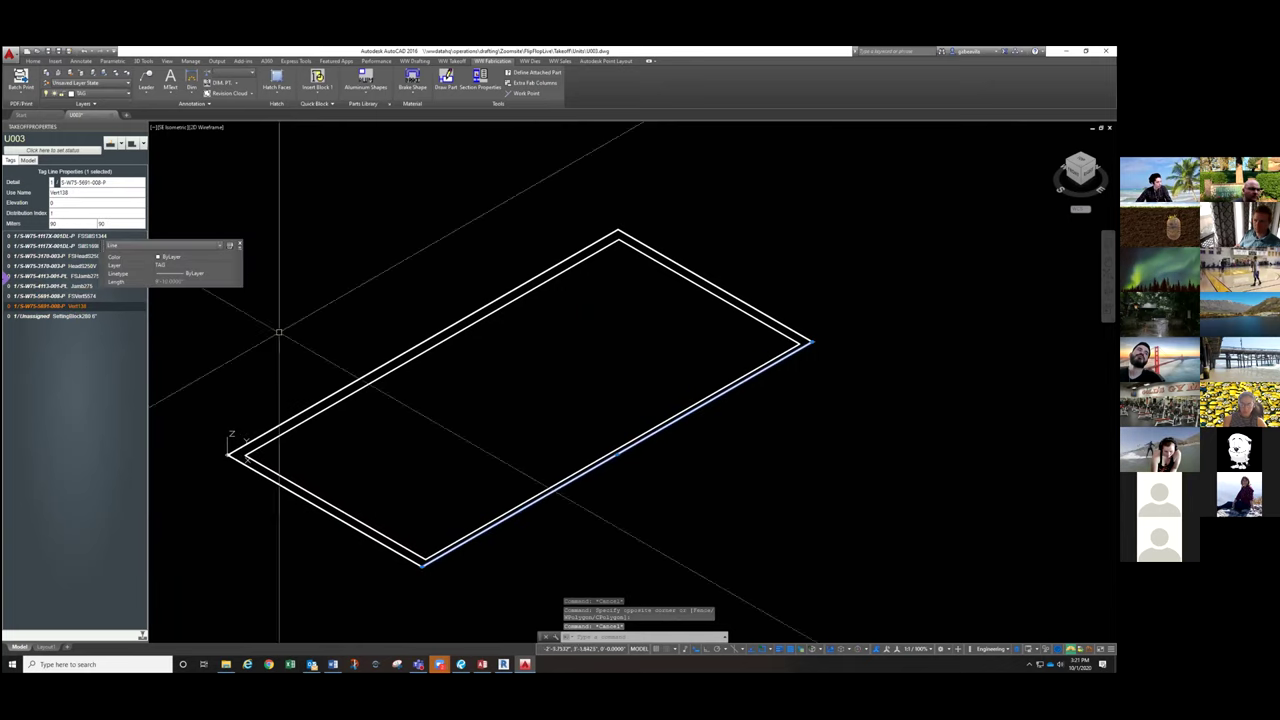
pyautogui.press('Escape')
pyautogui.press('Escape')
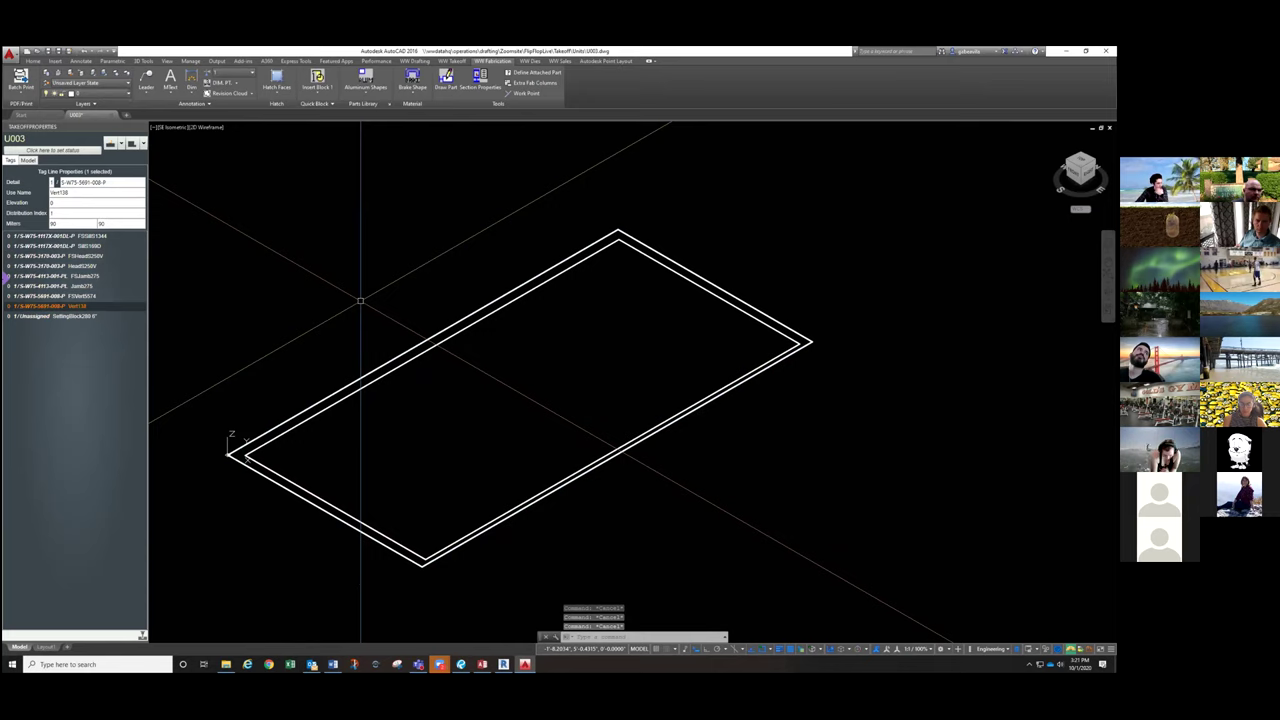
pyautogui.moveTo(360, 300); pyautogui.dragTo(364, 298, button='middle')
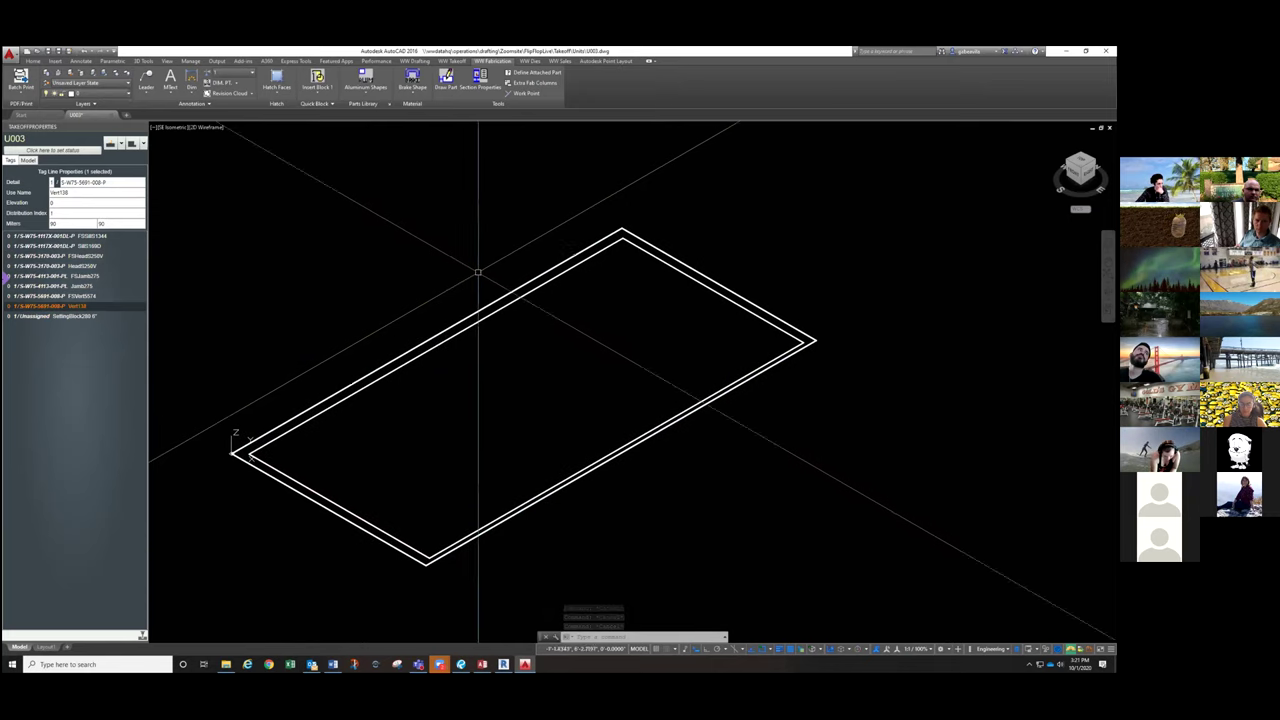
pyautogui.click(567, 262)
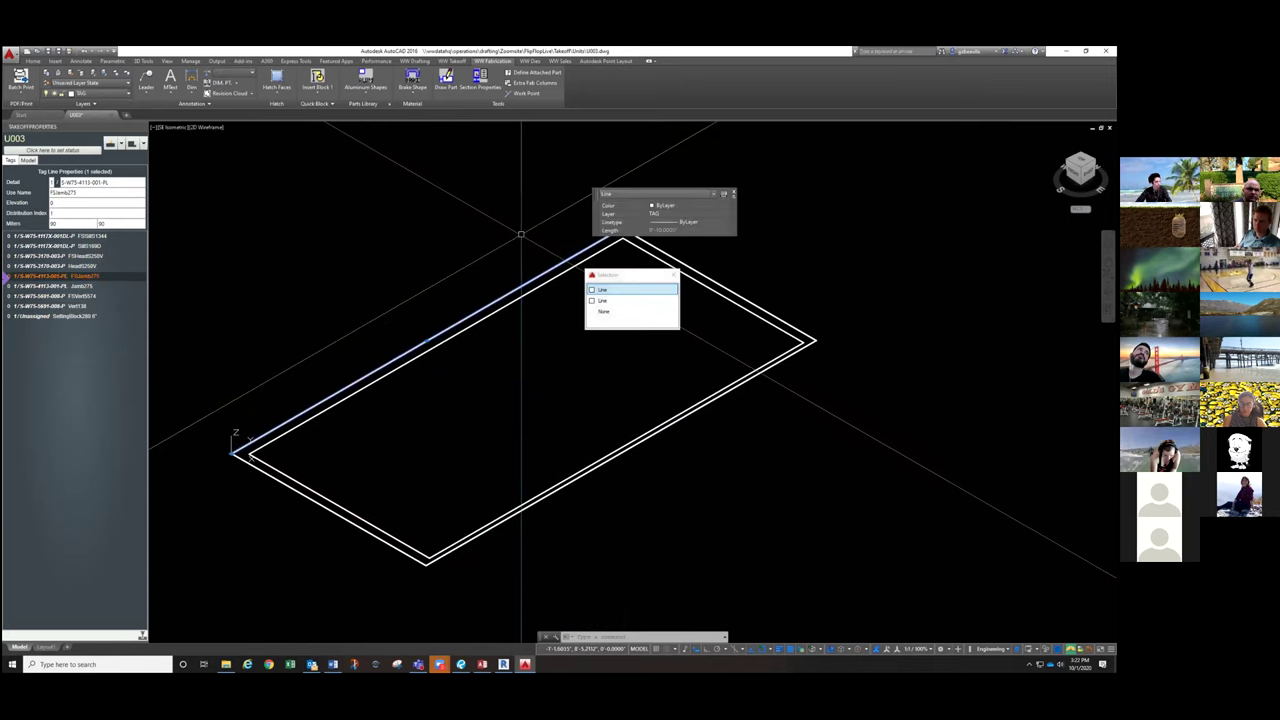
pyautogui.press('Escape')
pyautogui.press('Escape')
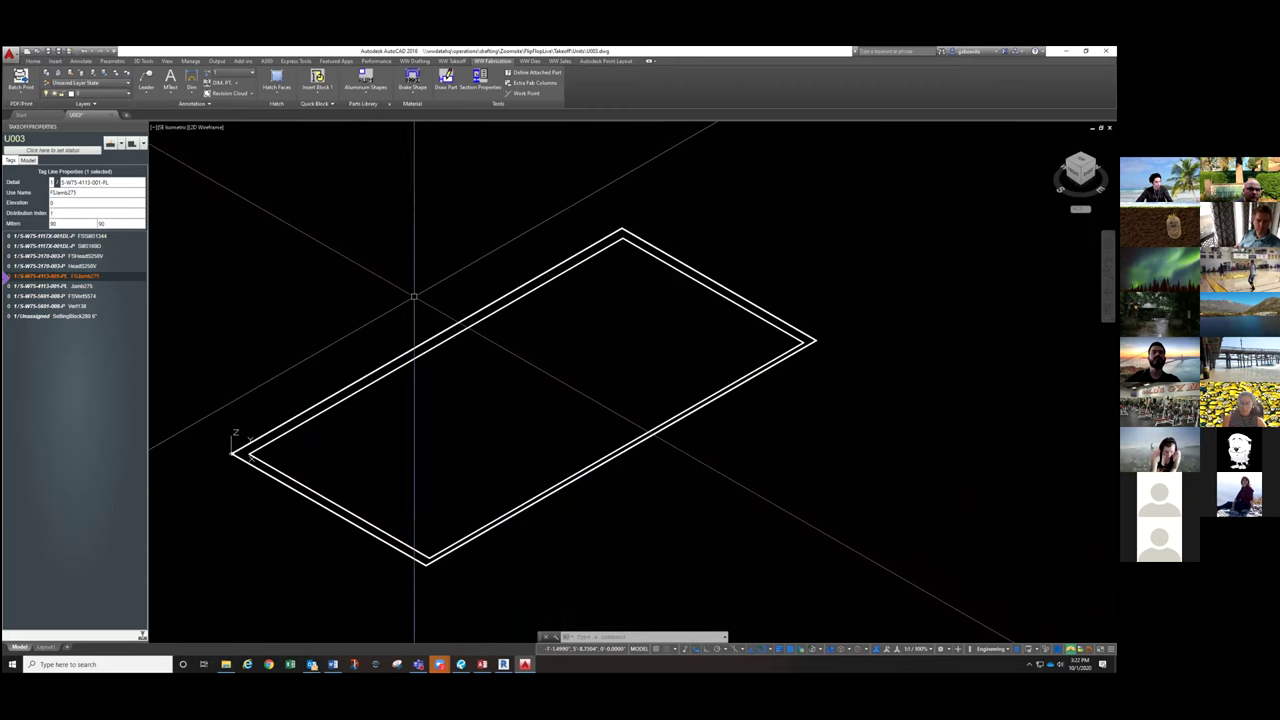
# Step: Cancel the selection and start the UD detail update command
pyautogui.press('Escape')
pyautogui.press('Escape')
pyautogui.press('Escape')
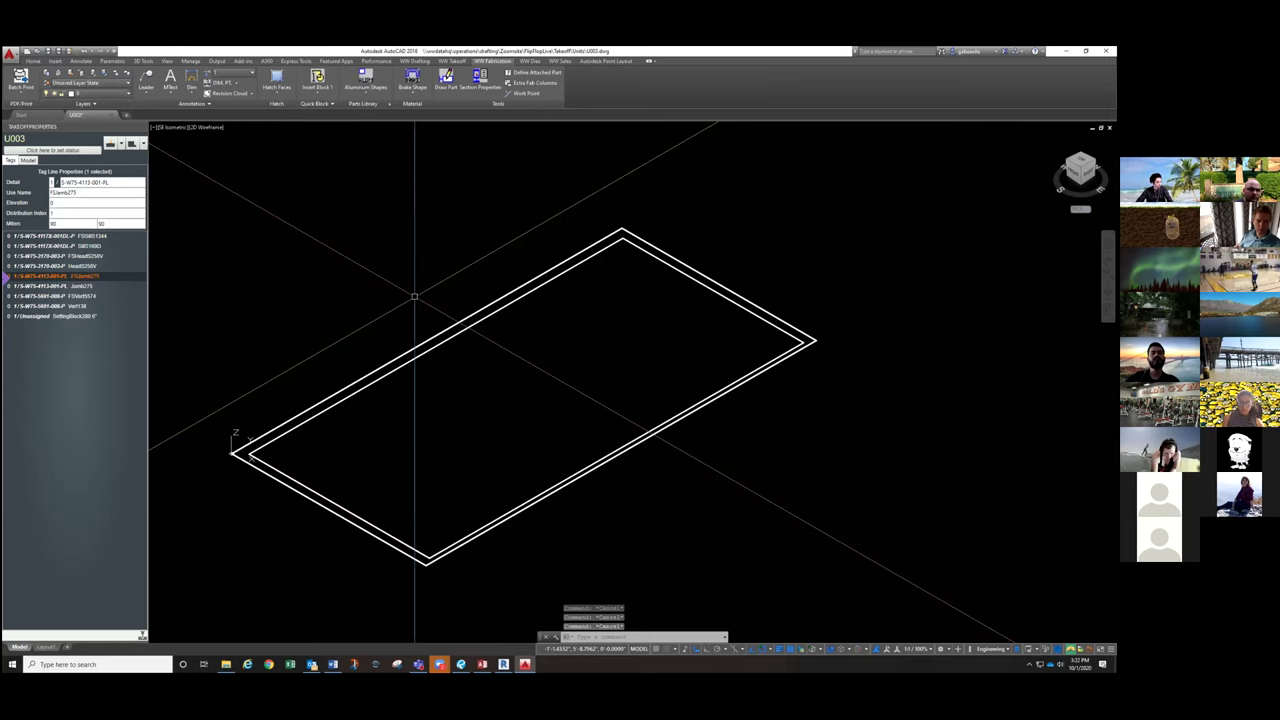
pyautogui.write('ucs')
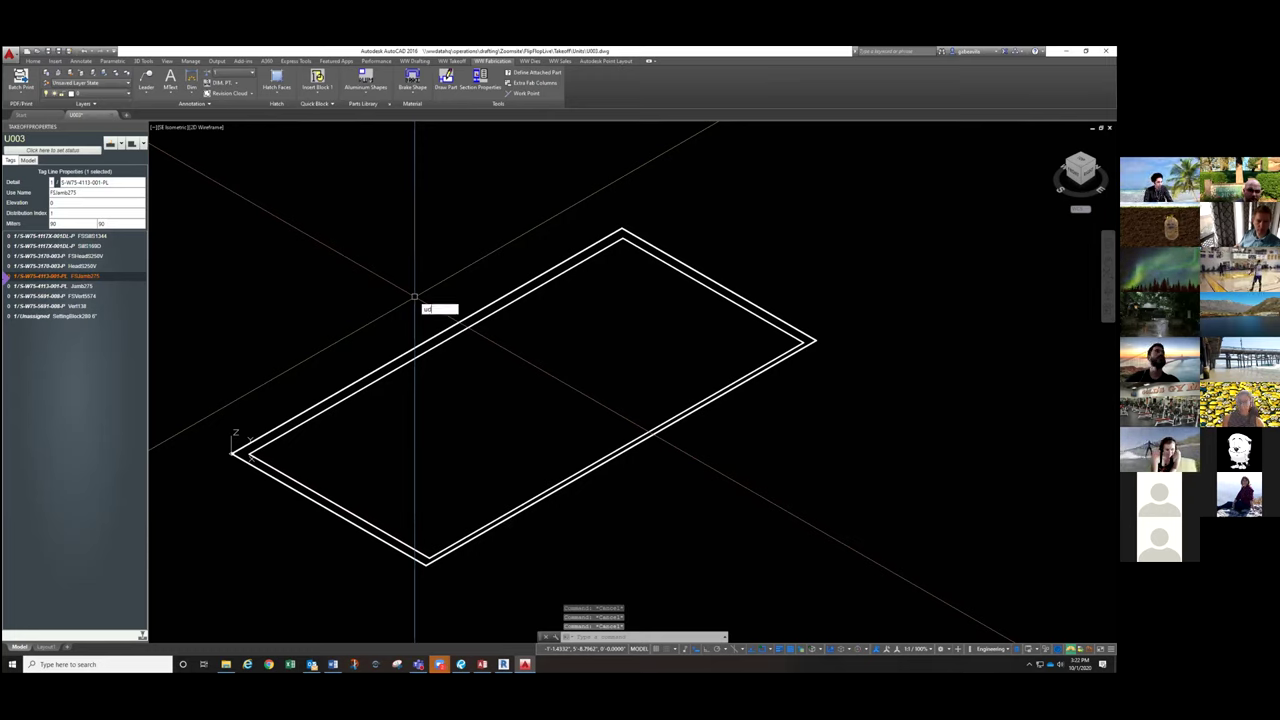
pyautogui.press('Return')
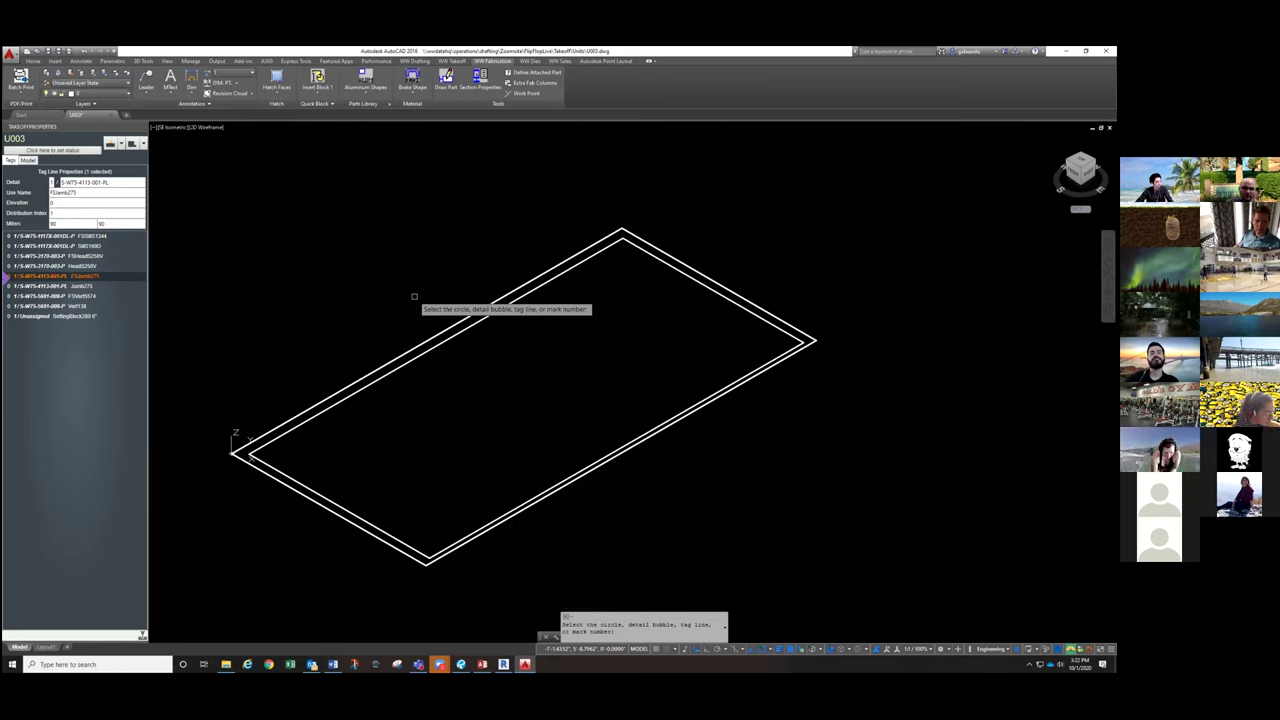
# Step: Abort the UD prompt and expand the 10-253 FlipFlop detail palette
pyautogui.click(414, 296)
pyautogui.press('Escape')
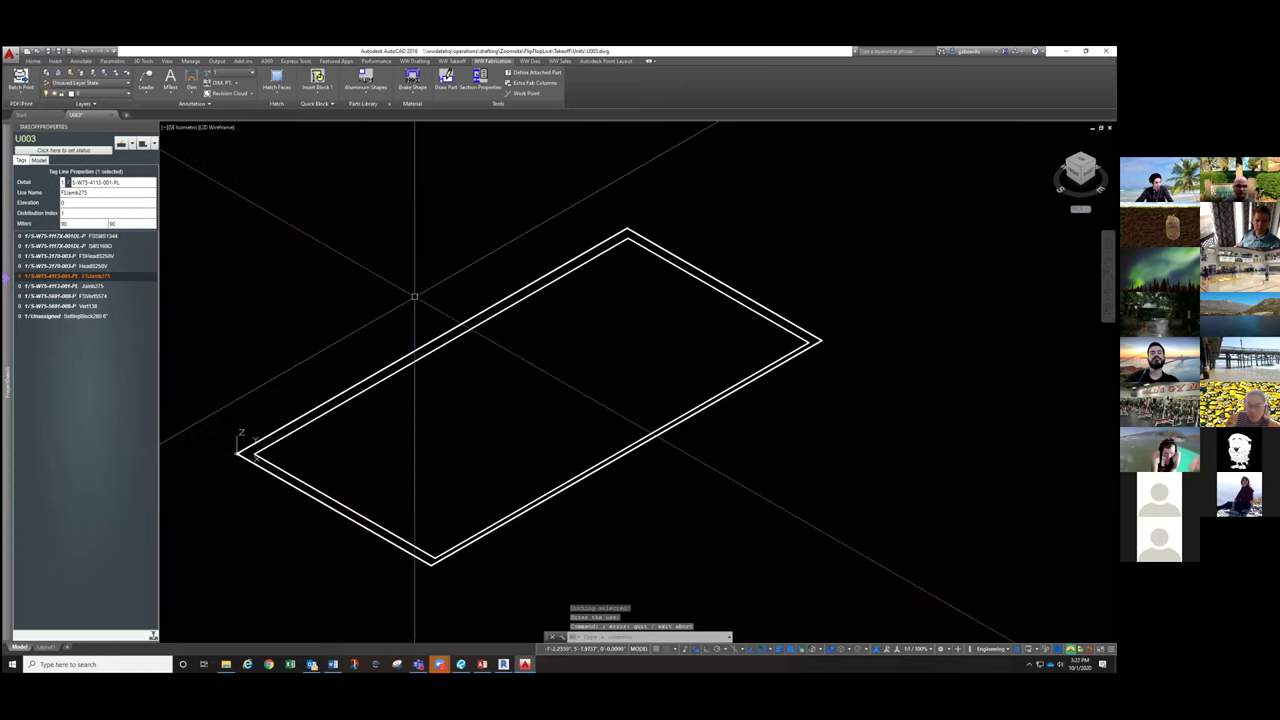
pyautogui.moveTo(8, 270)
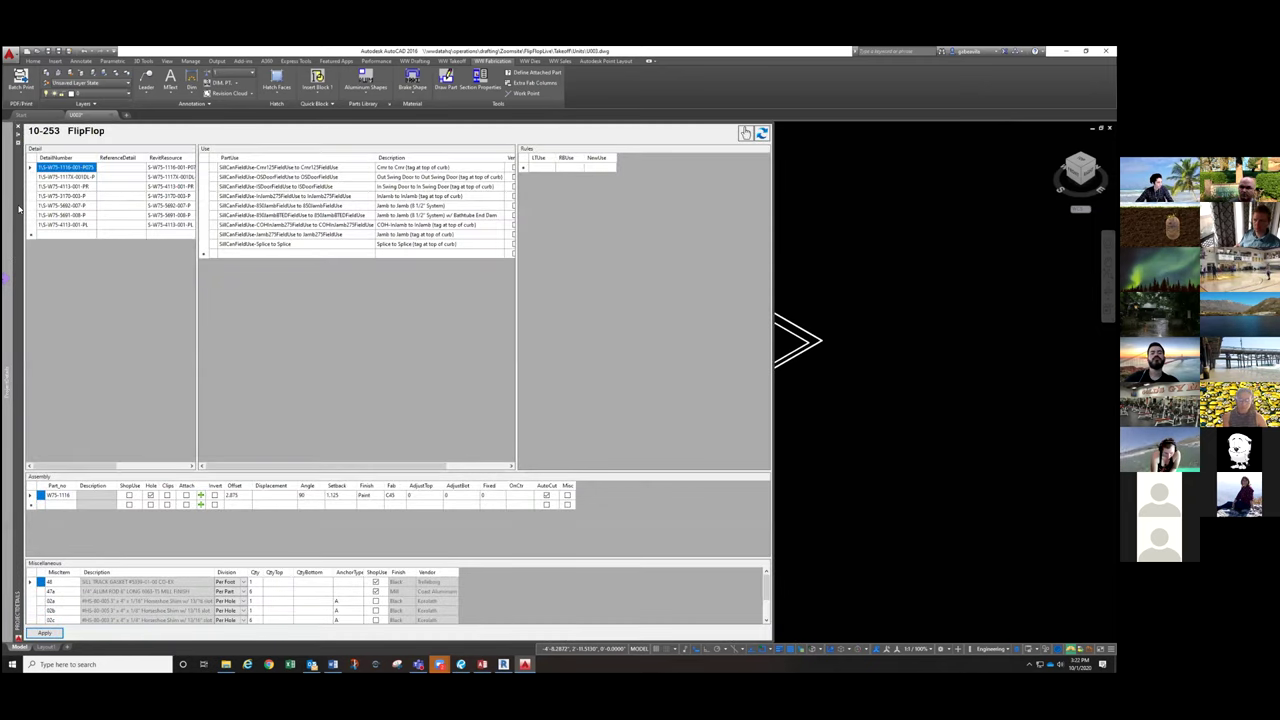
pyautogui.click(762, 133)
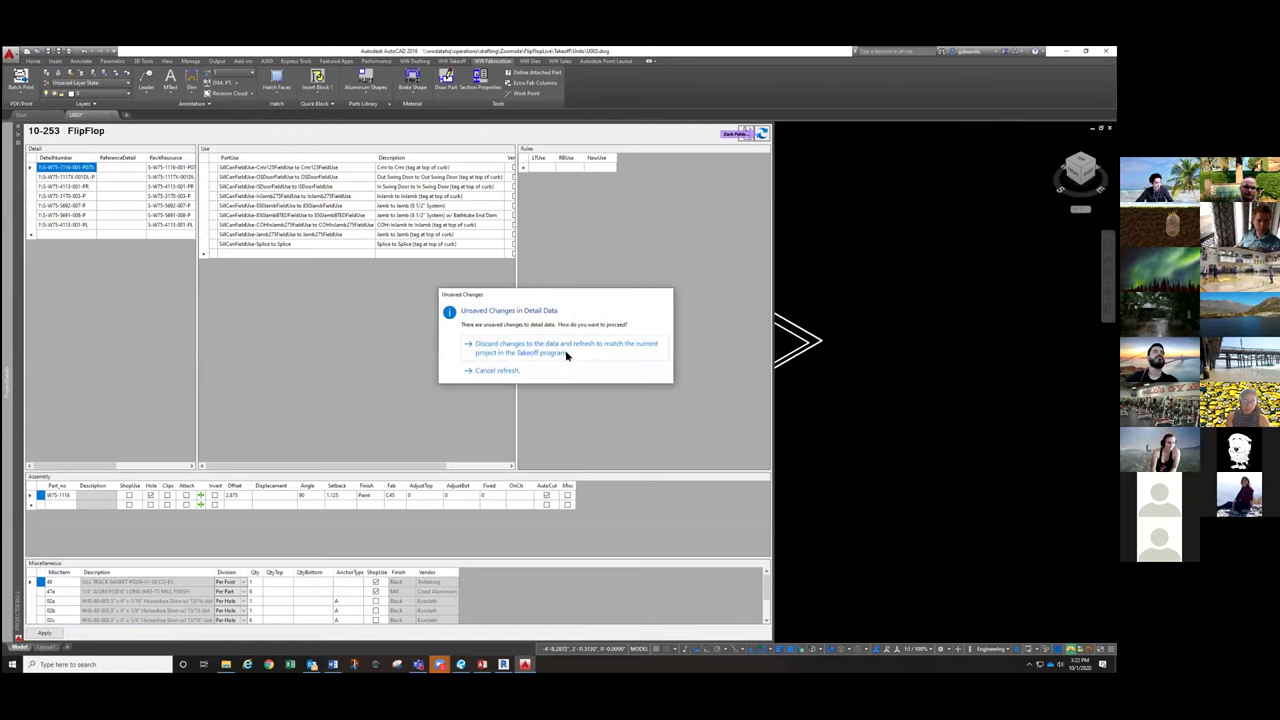
pyautogui.click(566, 352)
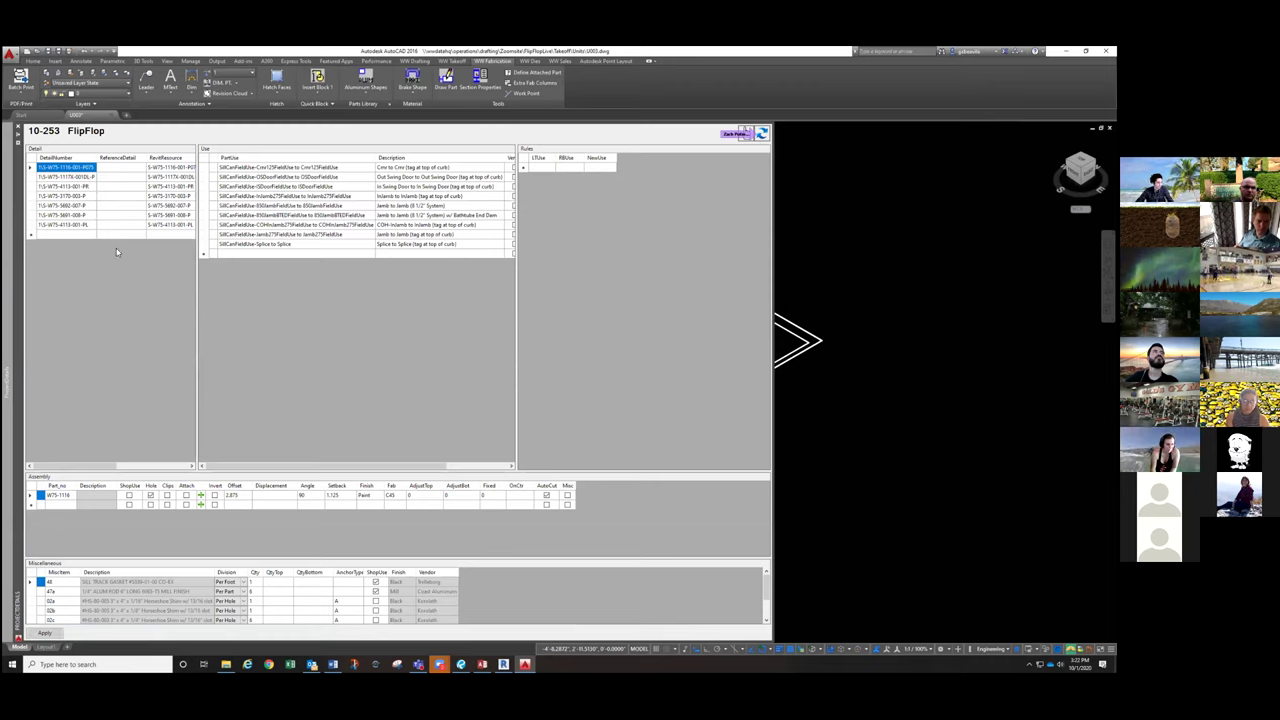
pyautogui.click(93, 168)
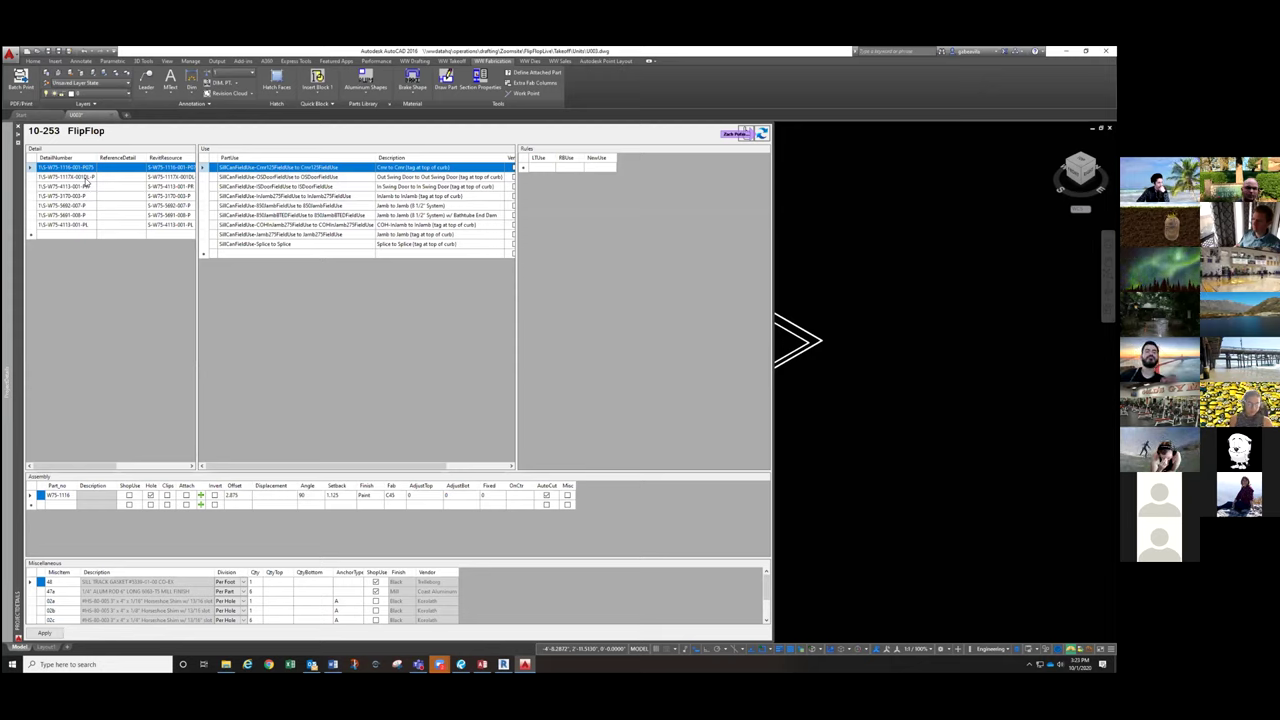
pyautogui.click(50, 167)
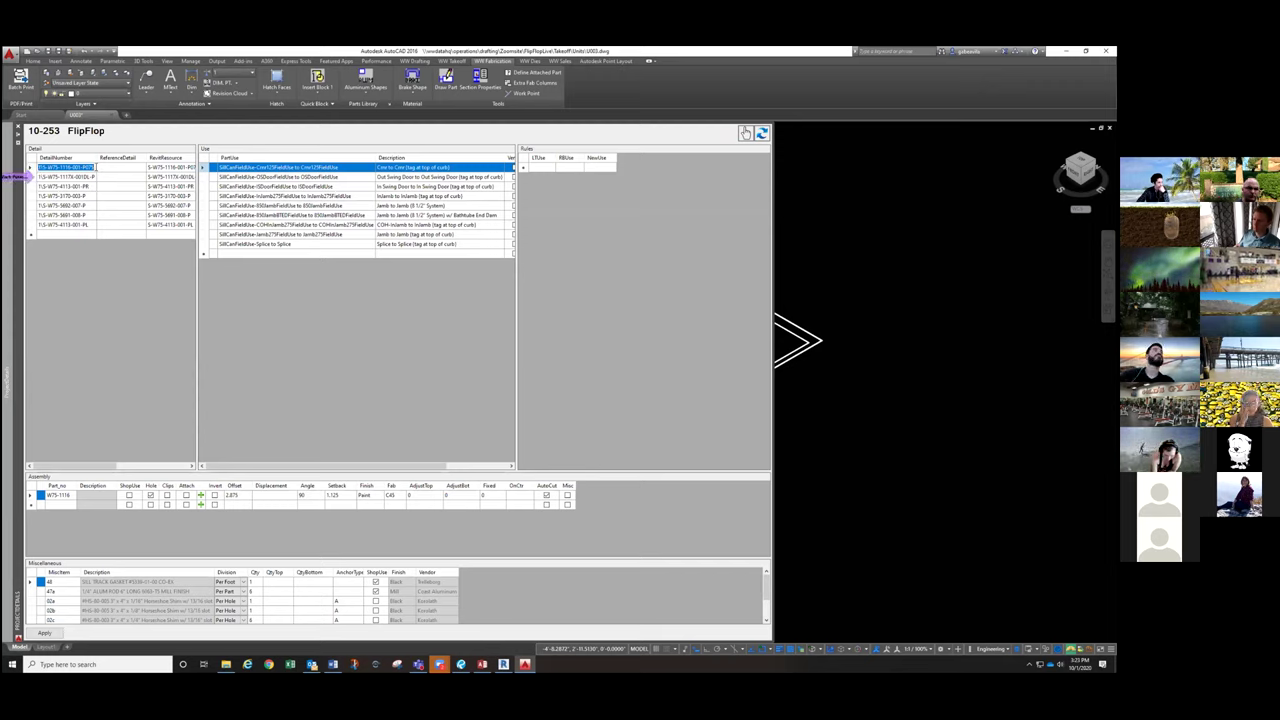
pyautogui.click(86, 178)
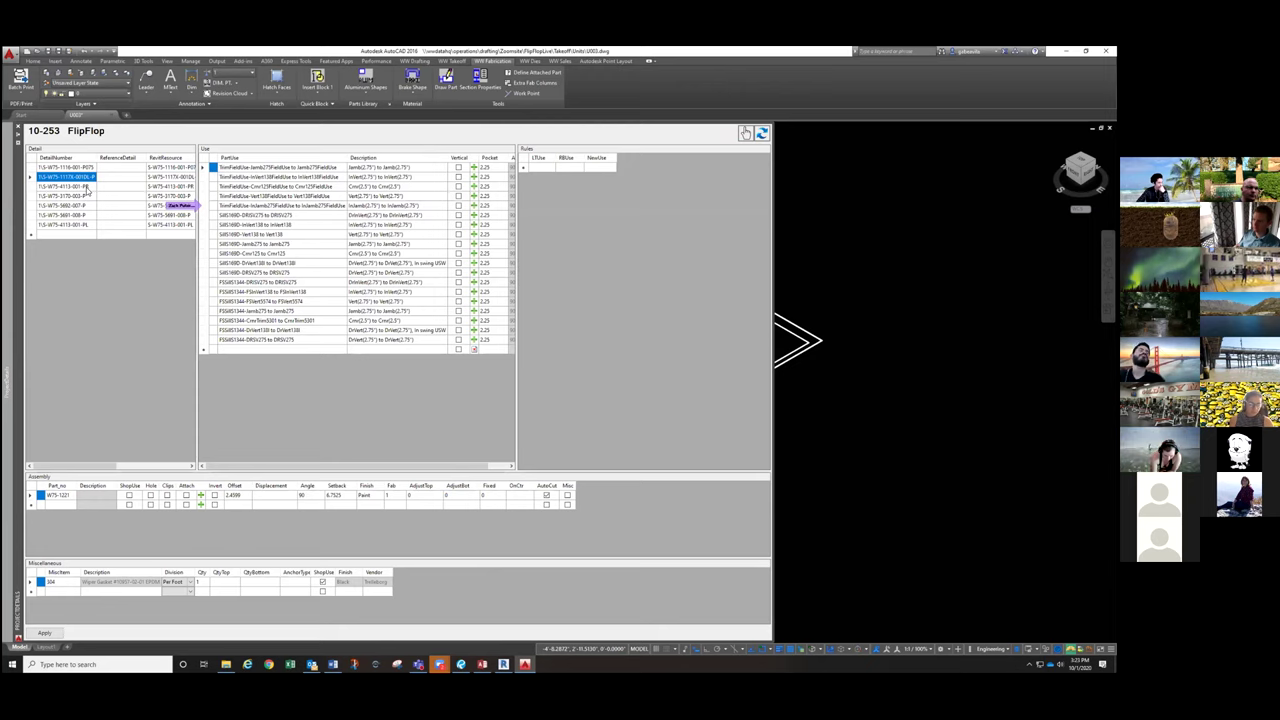
pyautogui.click(87, 187)
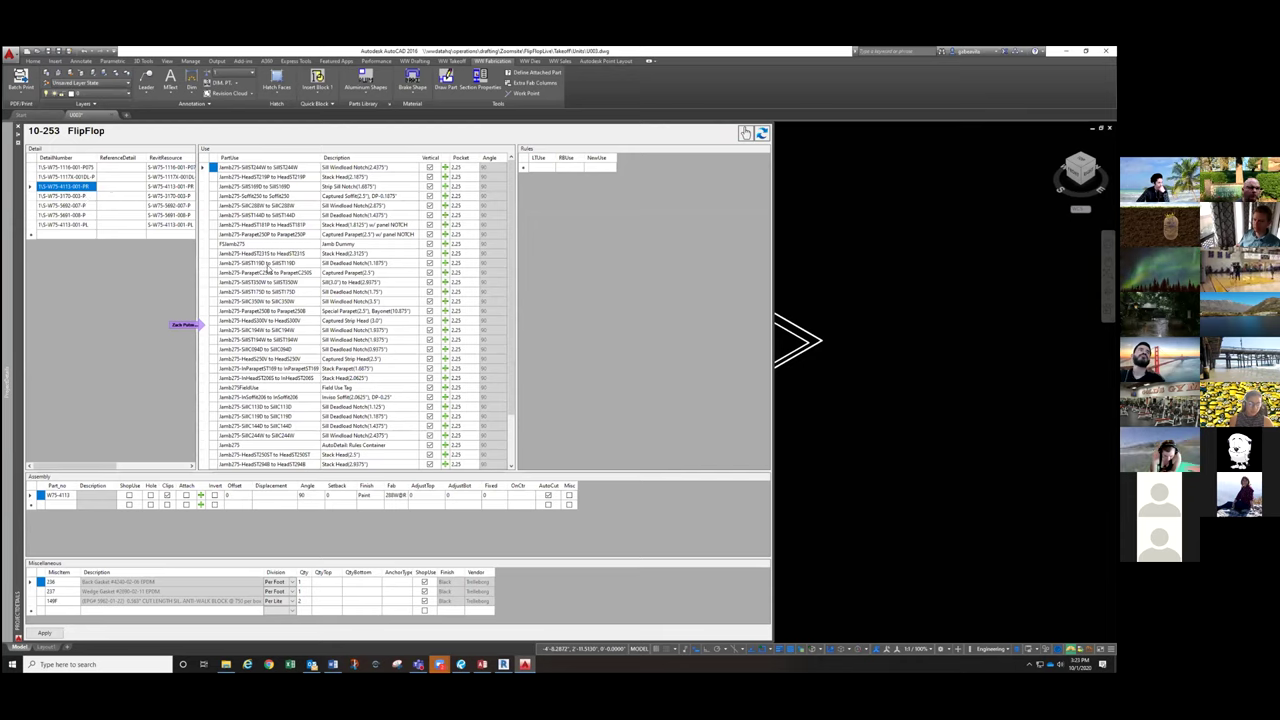
pyautogui.click(267, 294)
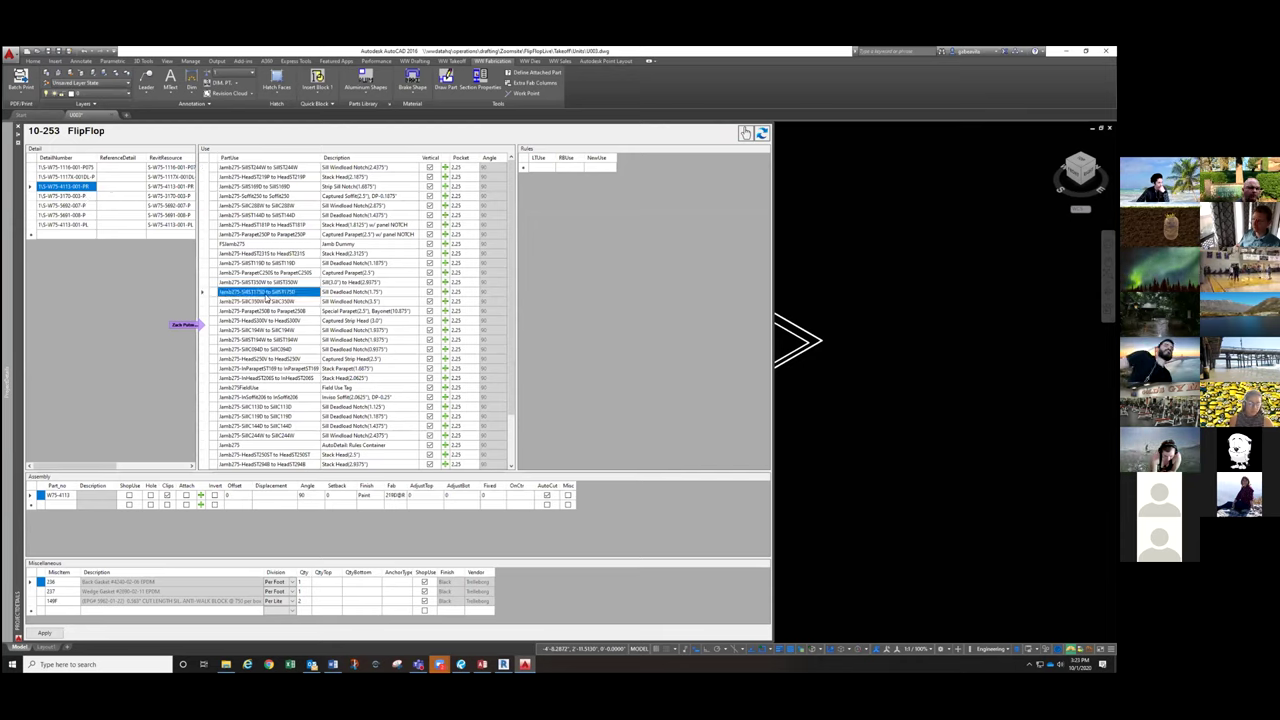
pyautogui.click(68, 496)
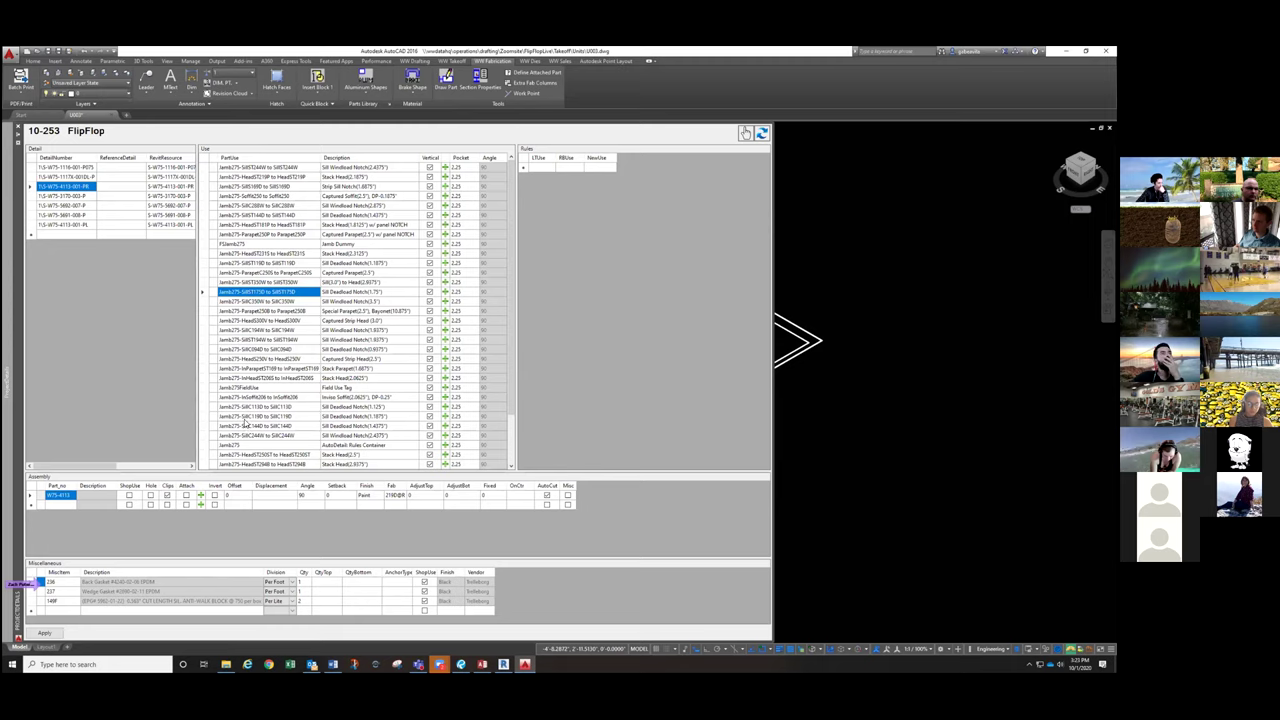
pyautogui.click(248, 188)
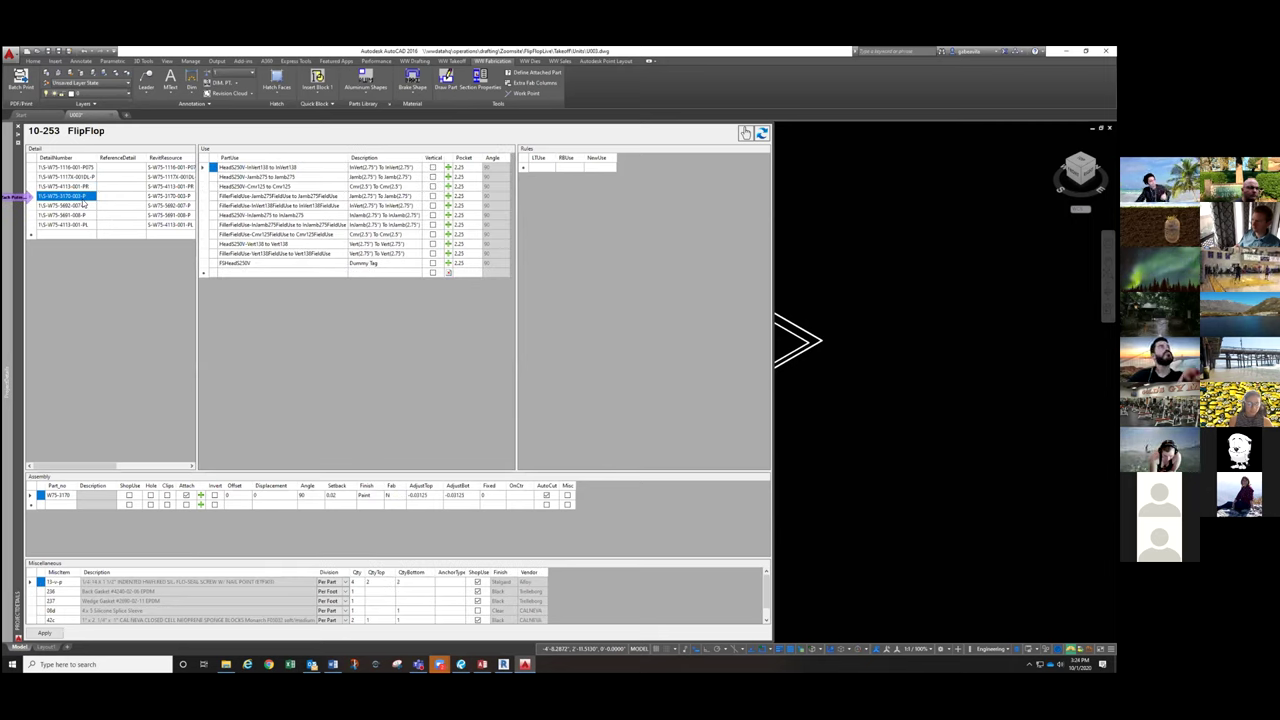
pyautogui.click(252, 178)
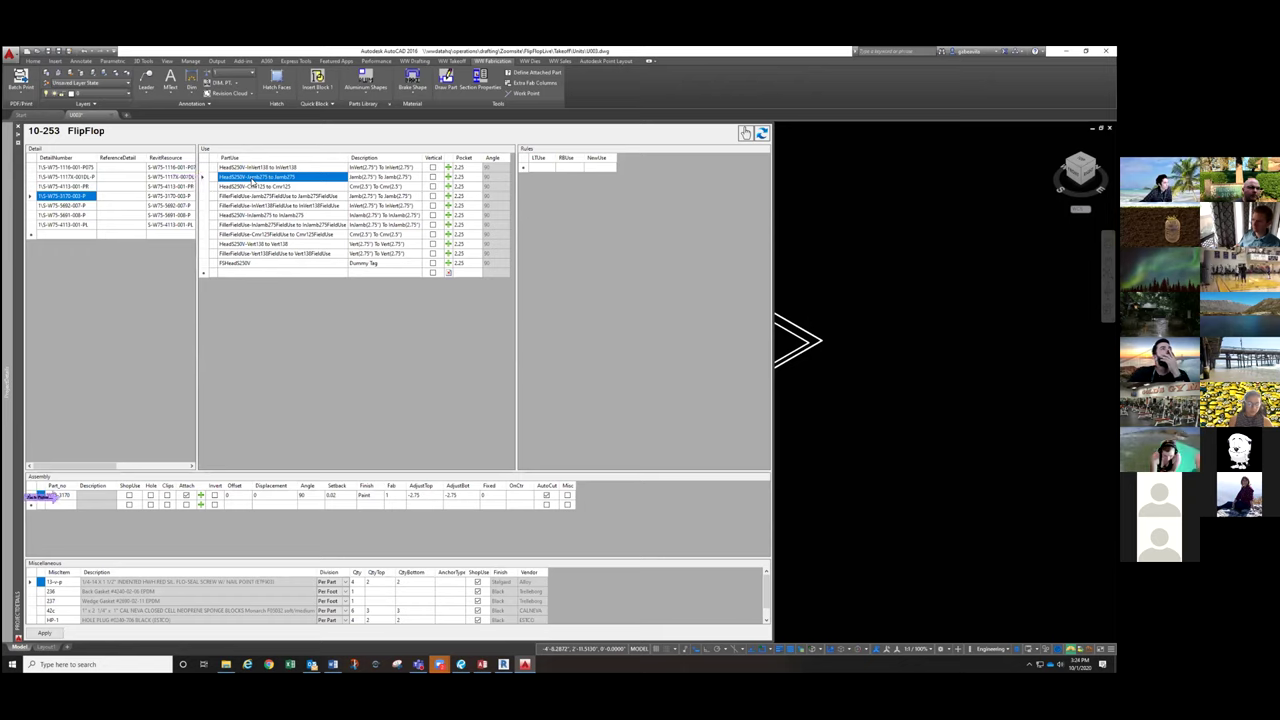
pyautogui.click(257, 188)
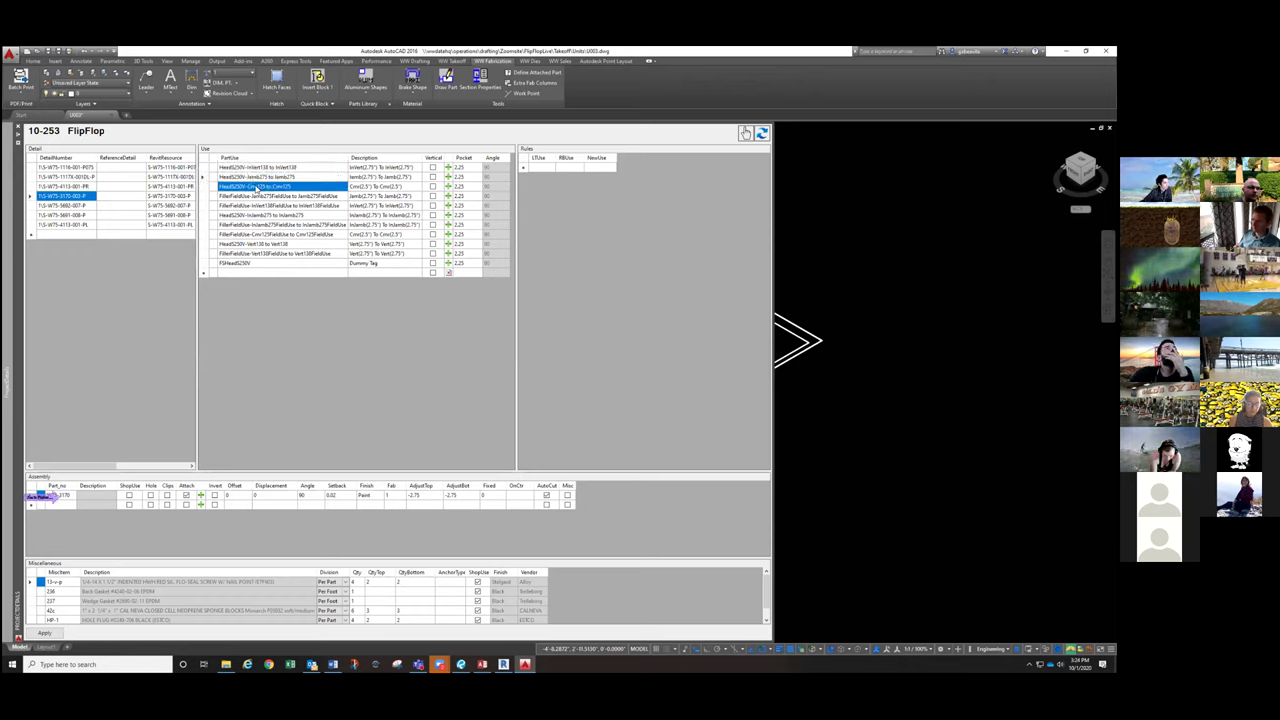
pyautogui.click(260, 178)
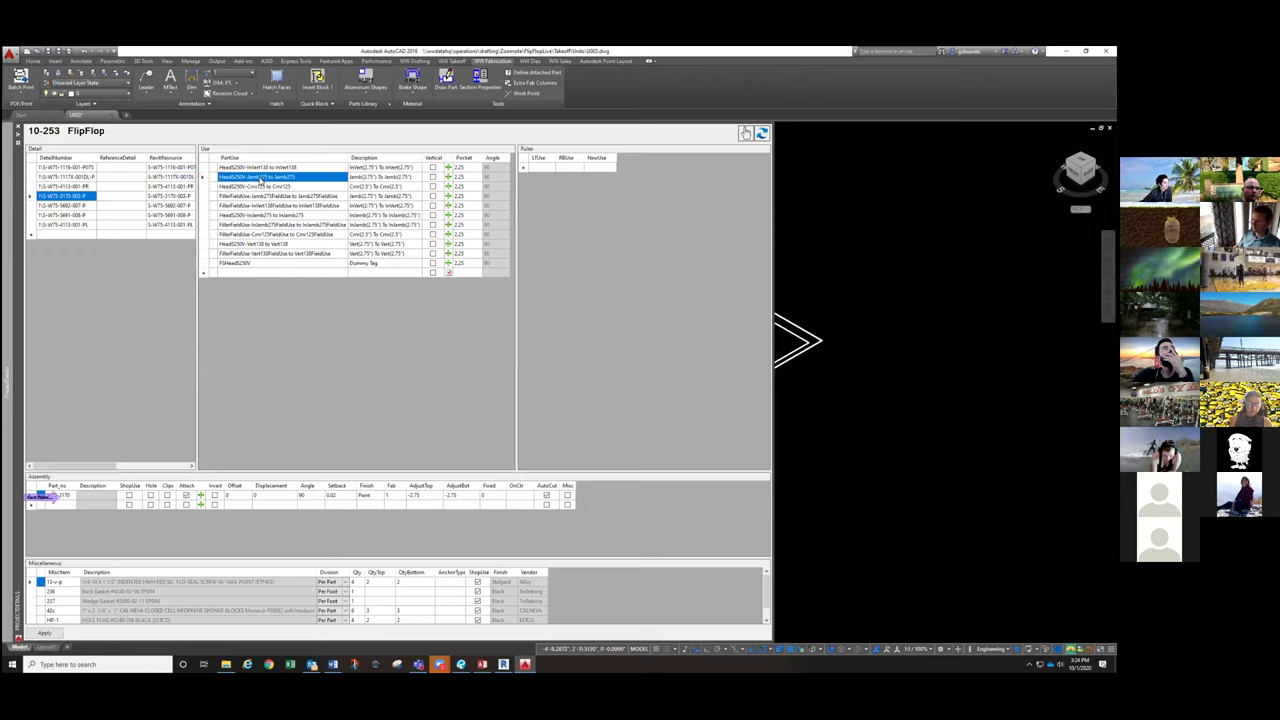
pyautogui.click(256, 206)
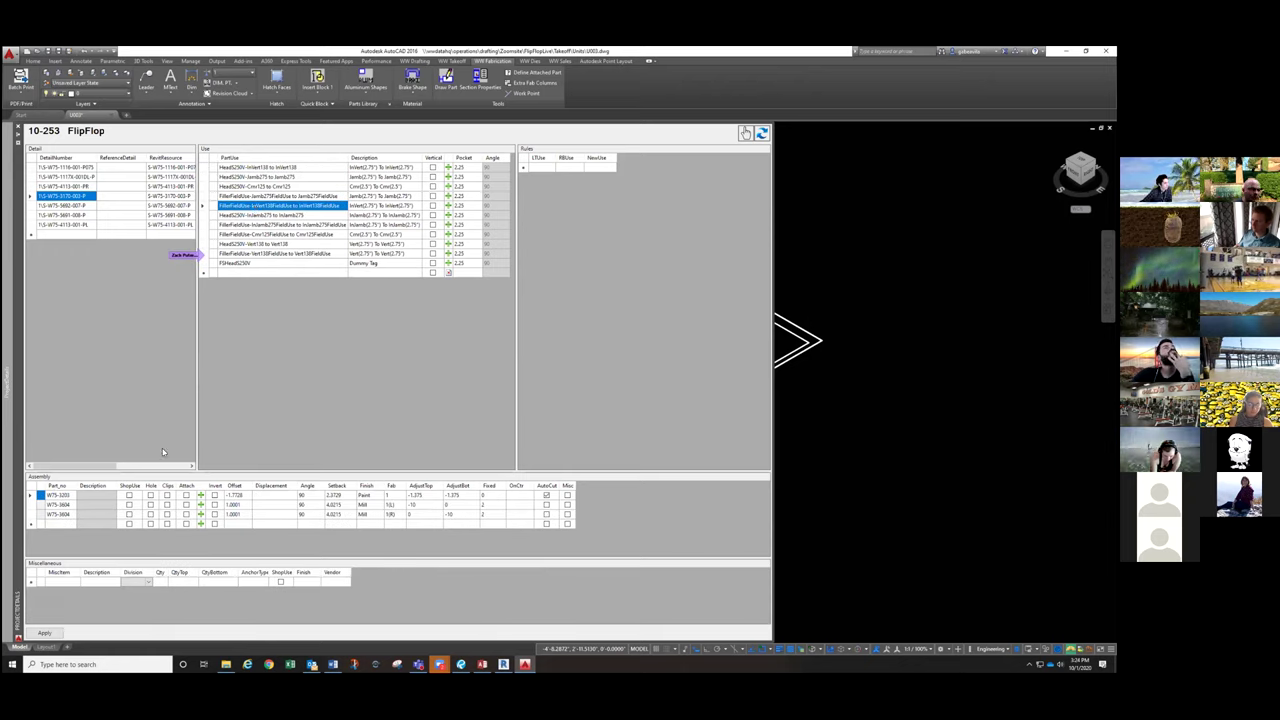
pyautogui.click(64, 509)
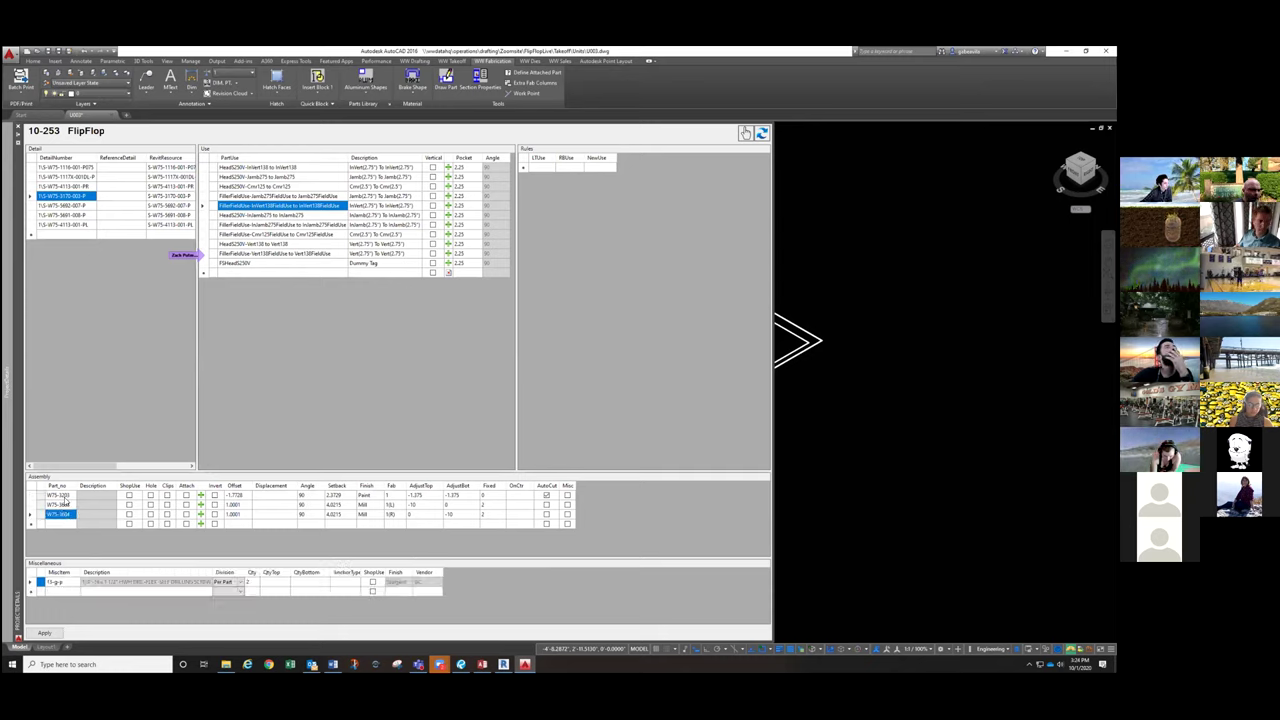
pyautogui.click(64, 496)
pyautogui.click(65, 505)
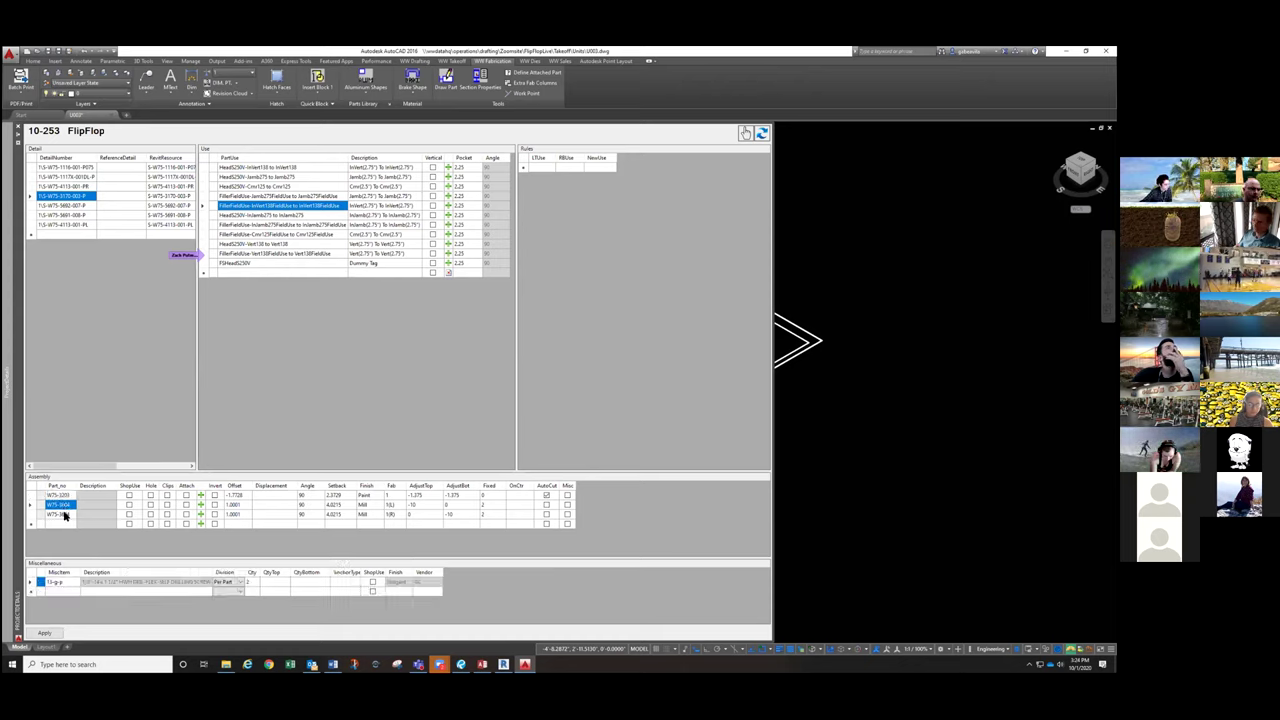
pyautogui.click(64, 514)
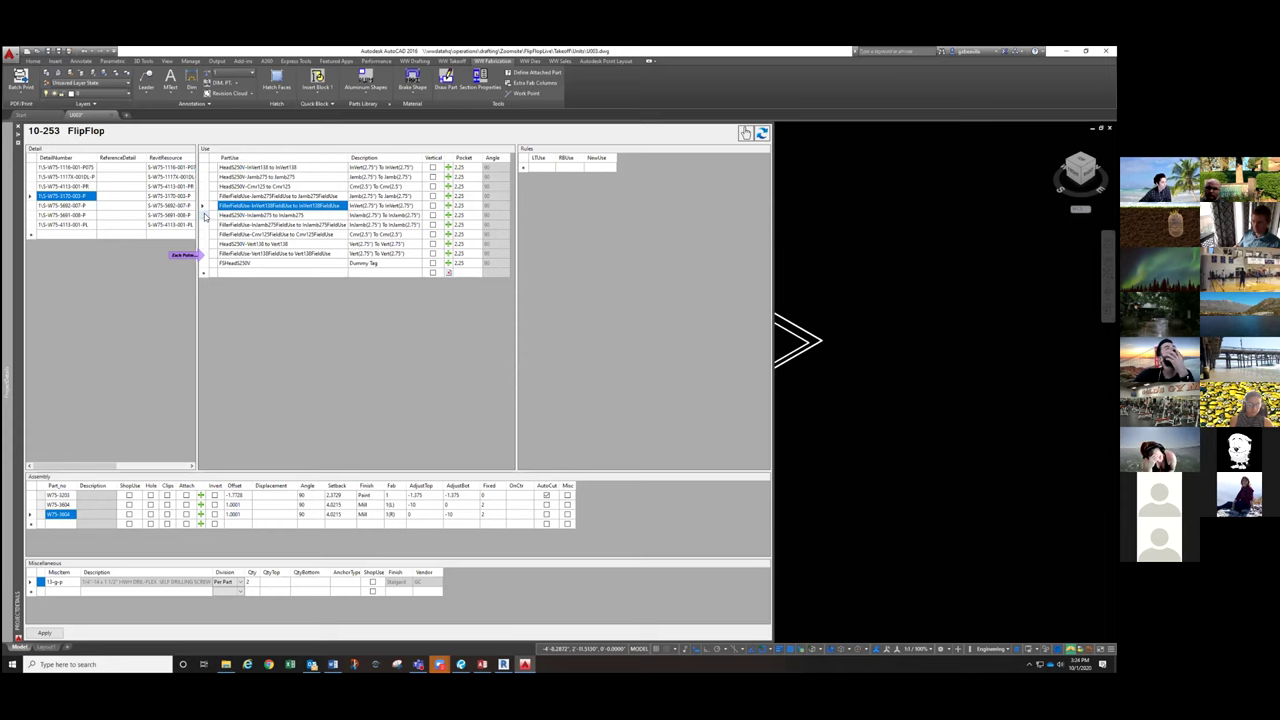
# Step: Replace the W75 codes in the first two detail numbers with the start of 1LS-01 labels
pyautogui.click(95, 168)
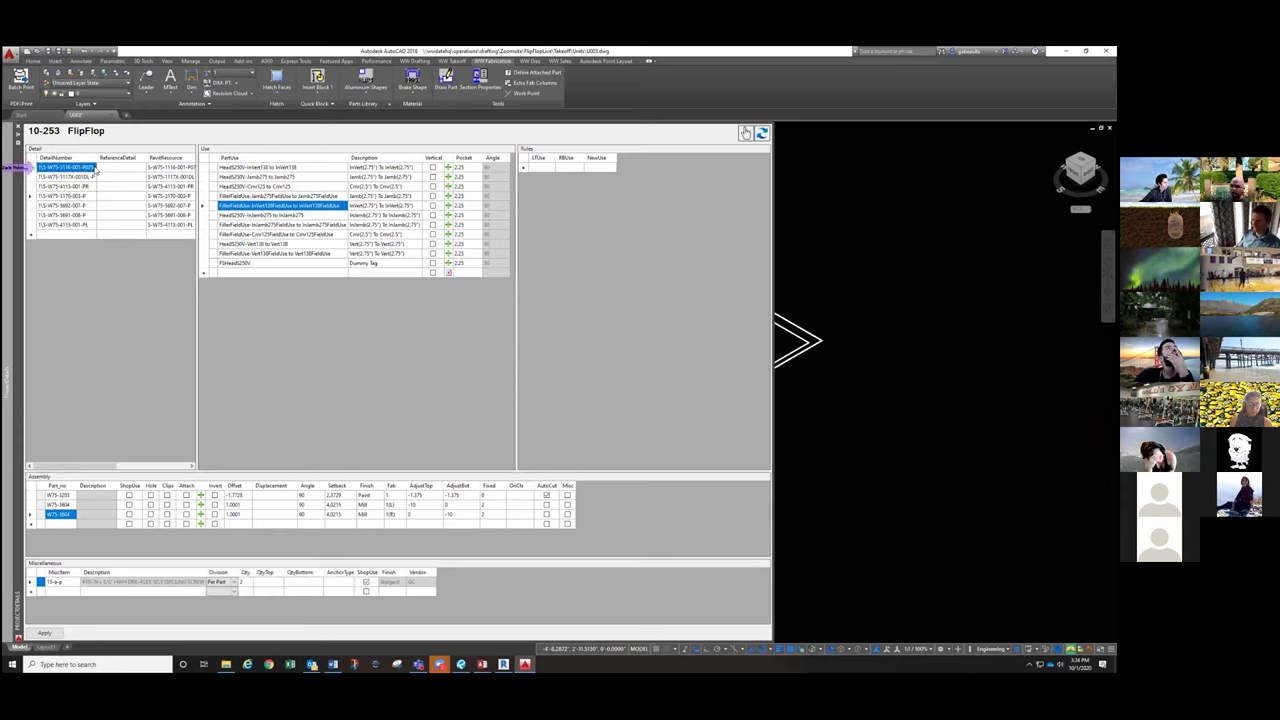
pyautogui.moveTo(93, 168); pyautogui.dragTo(42, 174)
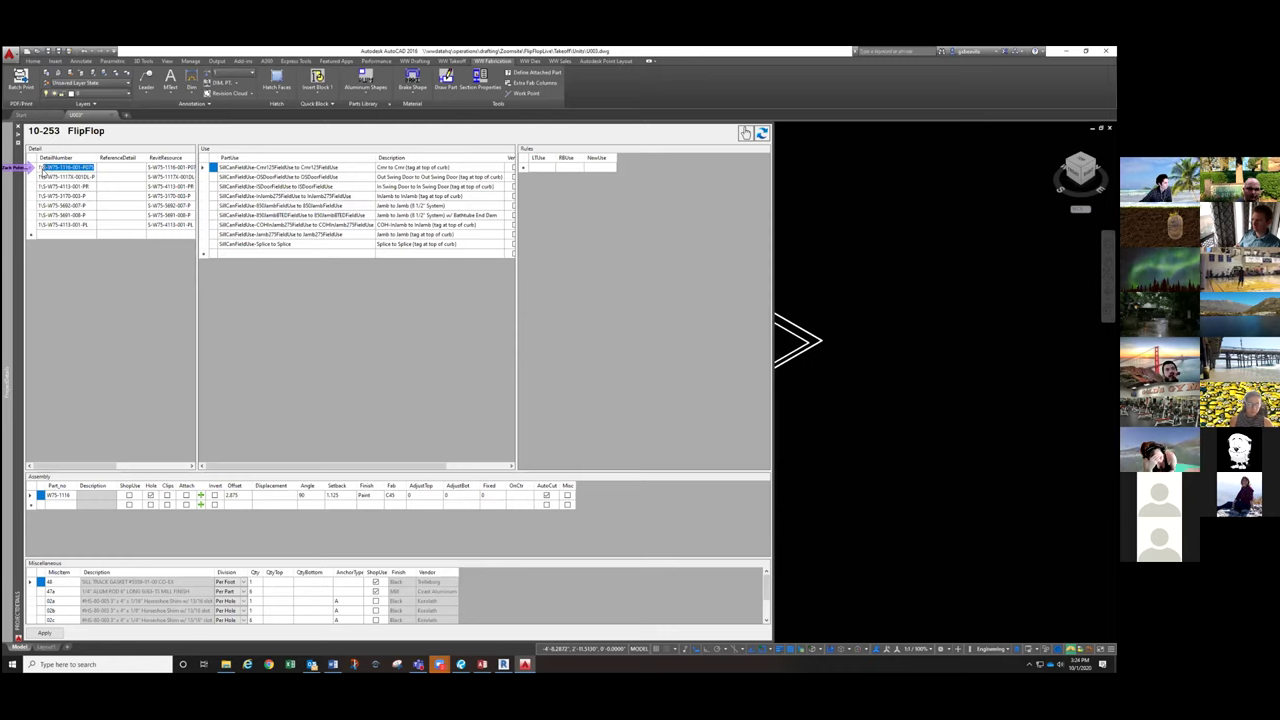
pyautogui.write('1-S01')
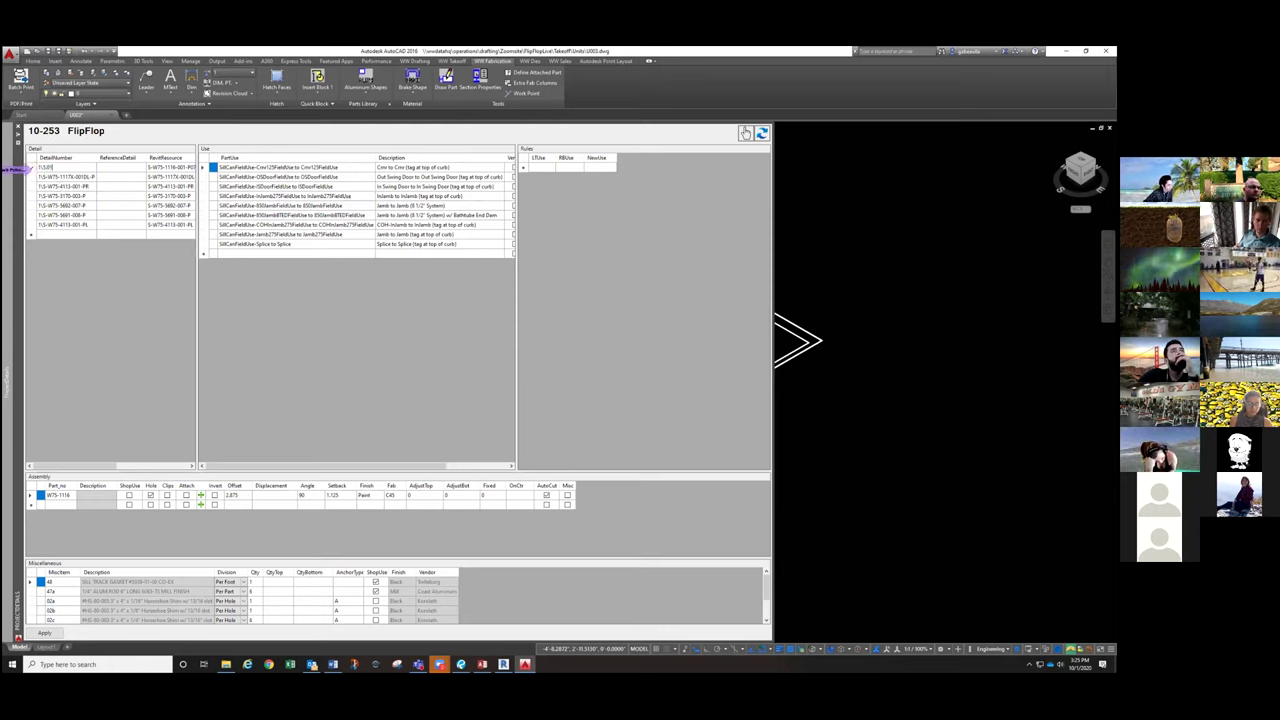
pyautogui.click(95, 178)
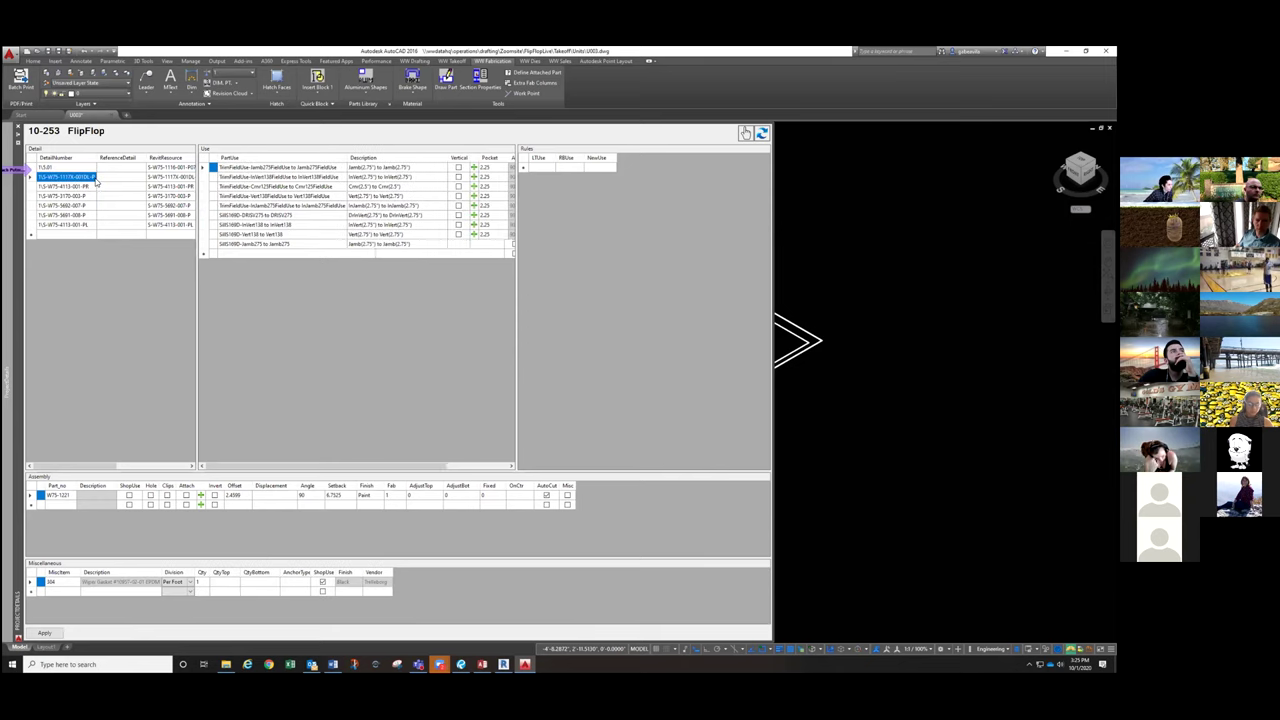
pyautogui.moveTo(97, 177); pyautogui.dragTo(44, 177)
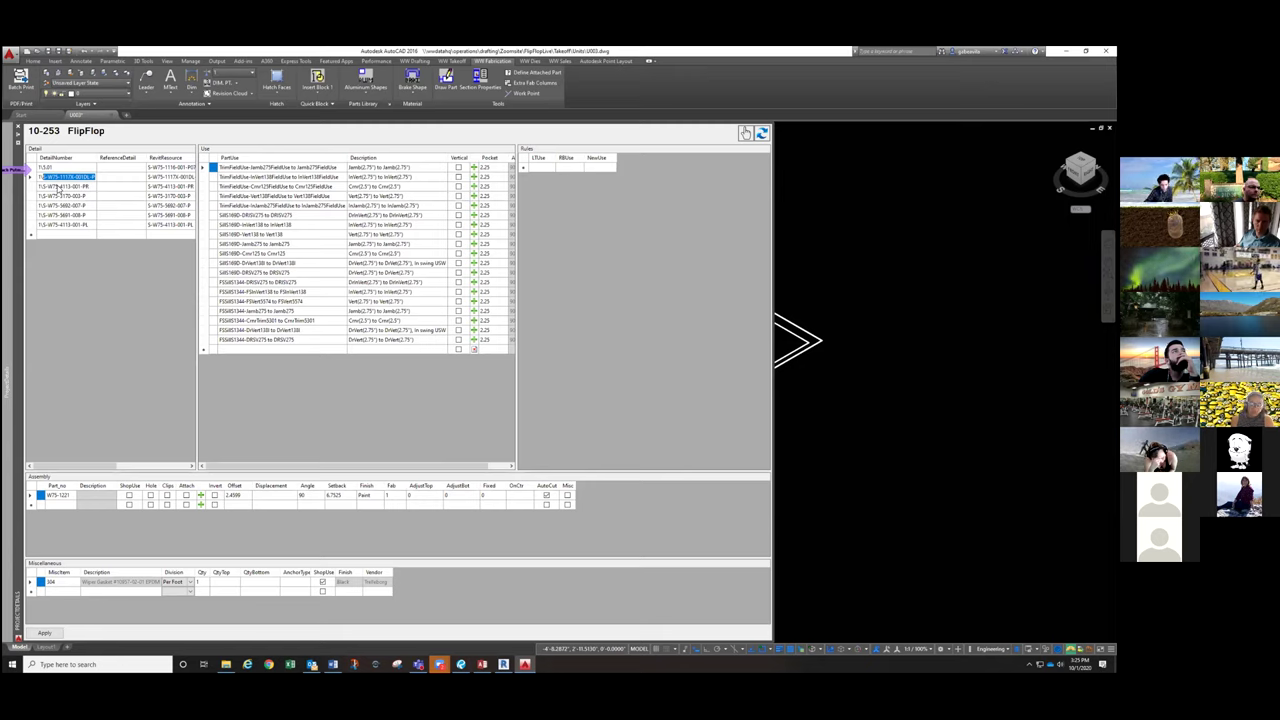
pyautogui.write('F')
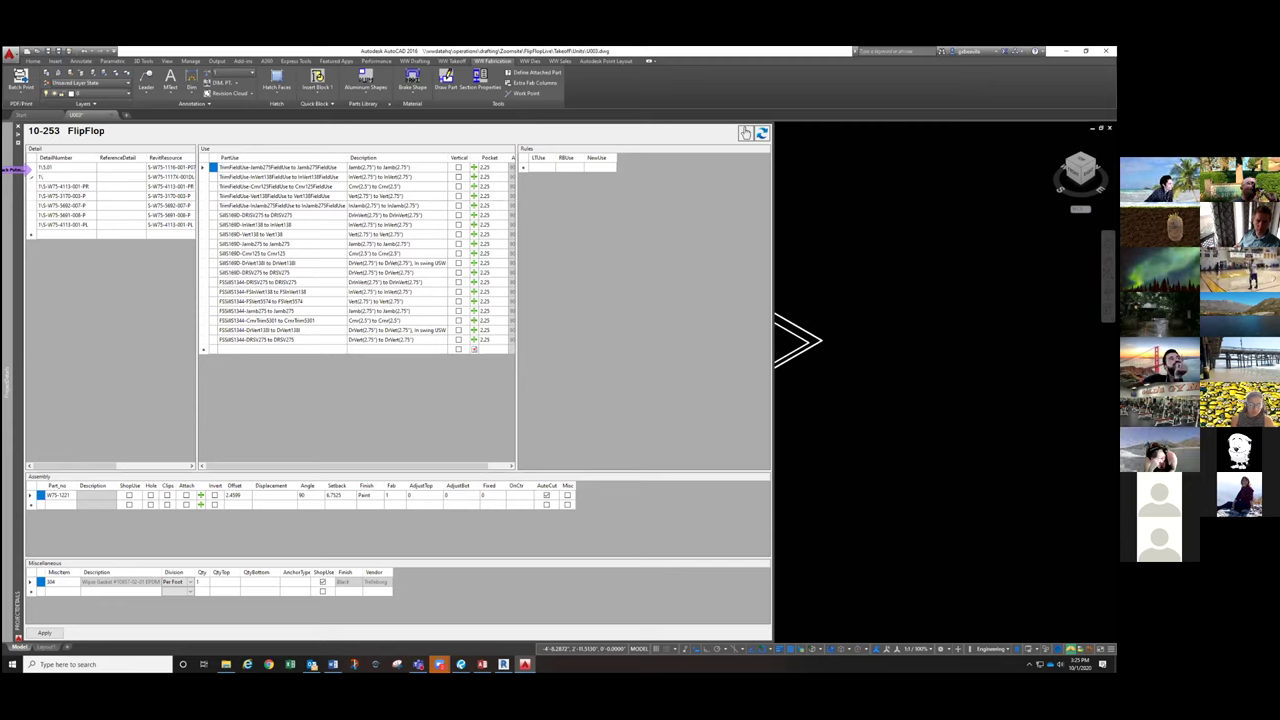
# Step: Compare both details' parts and finish the labels as 1LS-01(Stack and 1LS-01(Sill
pyautogui.click(59, 168)
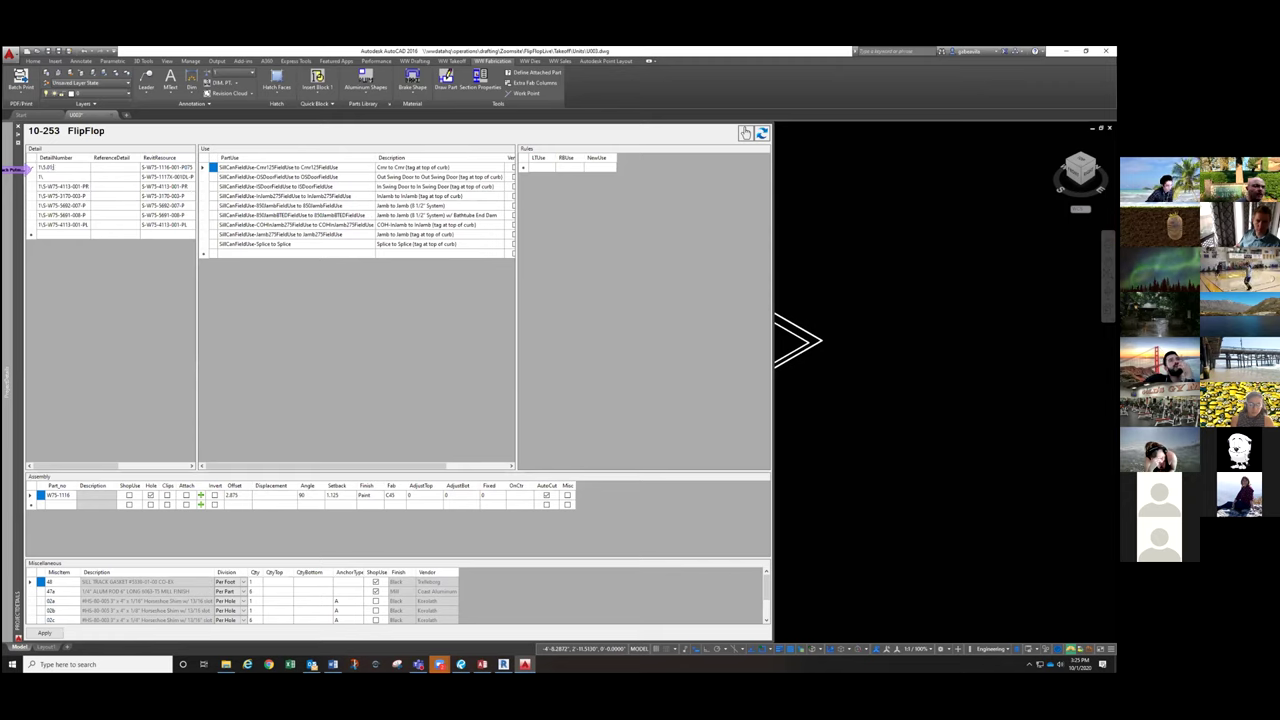
pyautogui.click(62, 176)
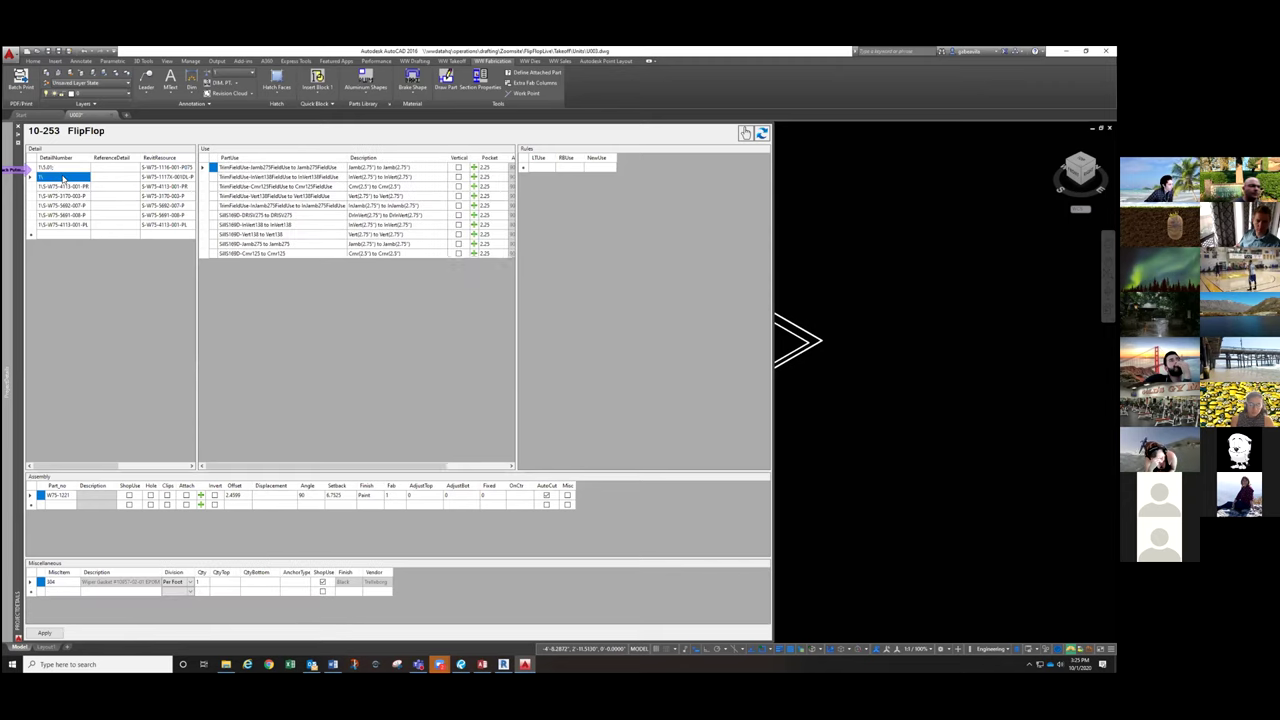
pyautogui.click(64, 167)
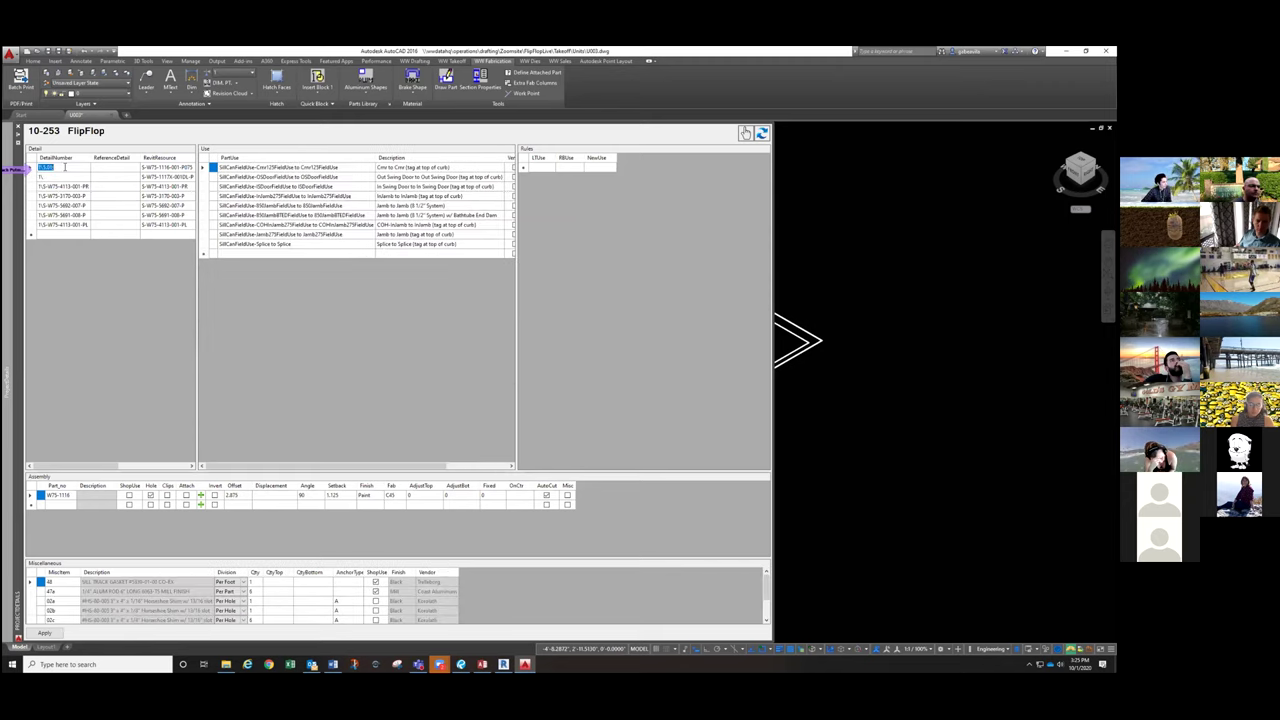
pyautogui.write('Test')
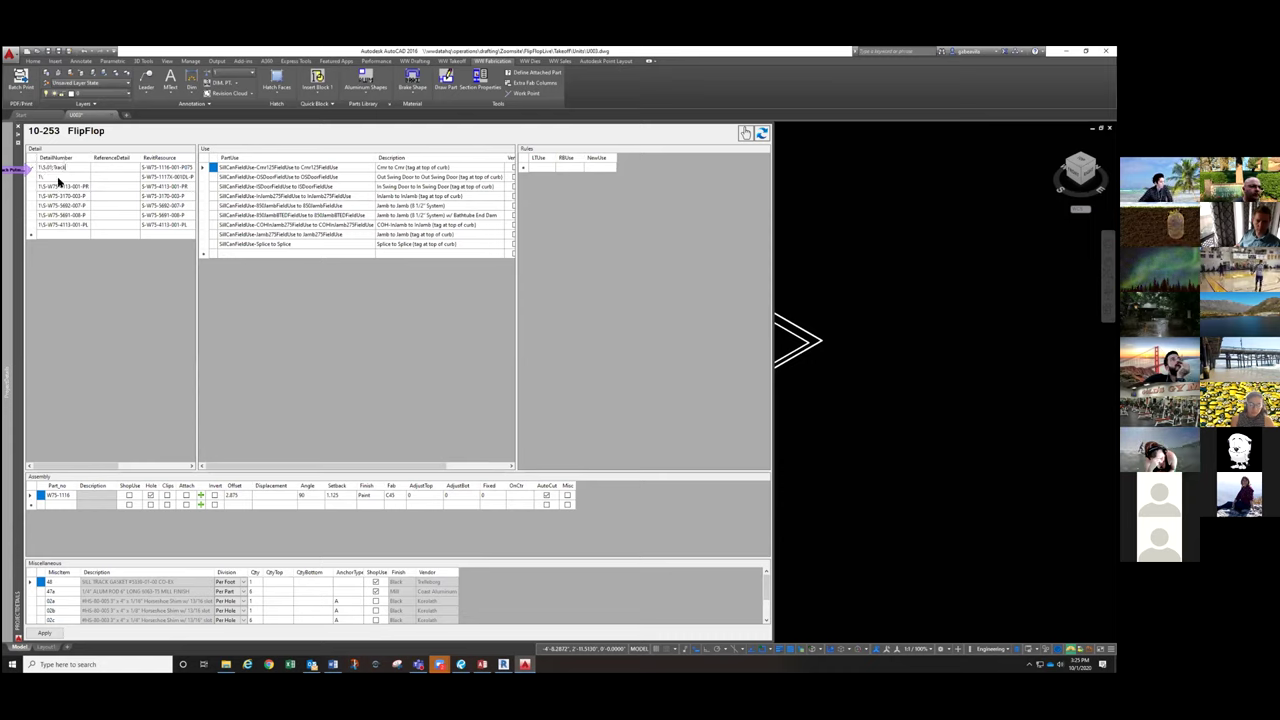
pyautogui.click(60, 177)
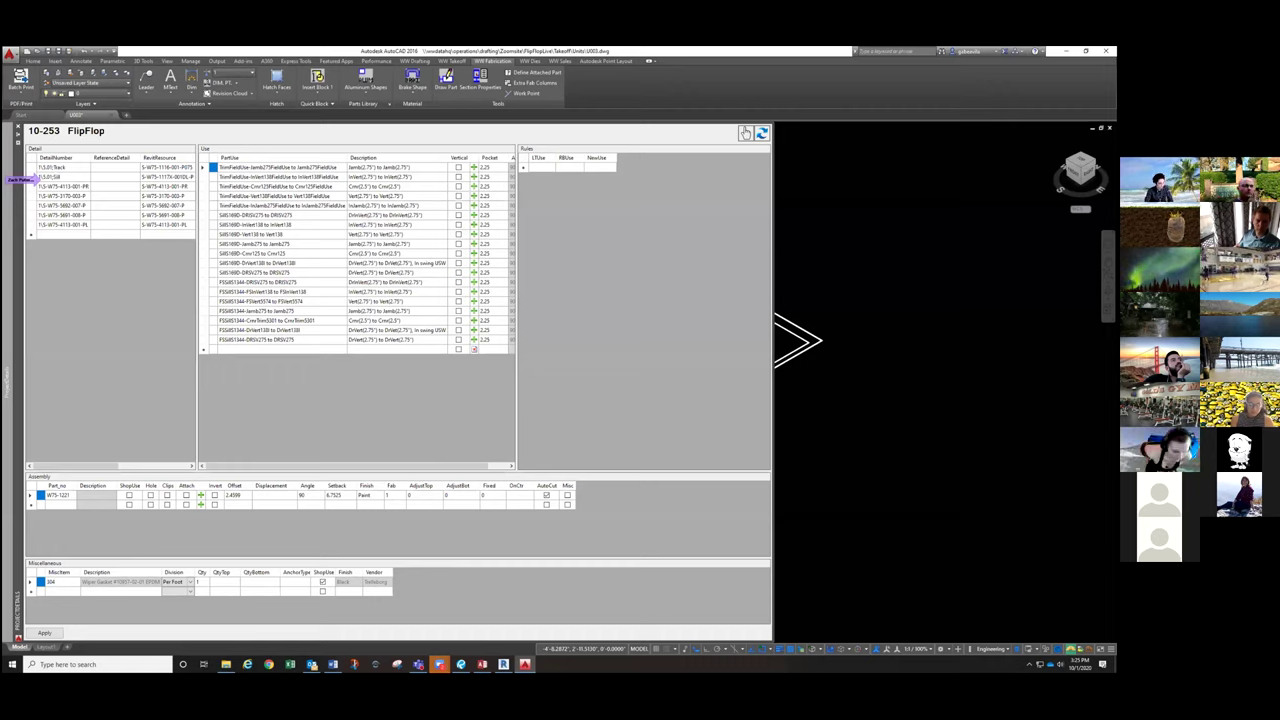
pyautogui.click(84, 187)
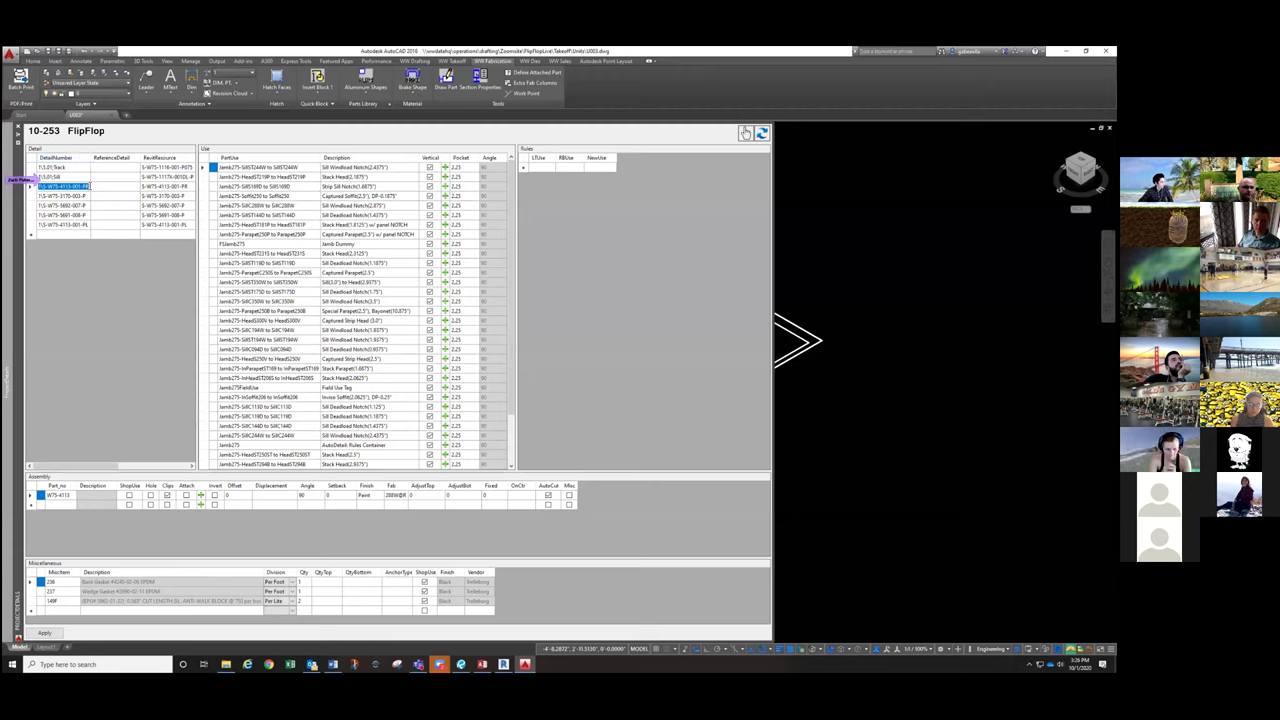
# Step: Strip the W75 codes from the 4113-001-PR, 3170-003-P and 5692-007-P detail numbers
pyautogui.click(50, 186)
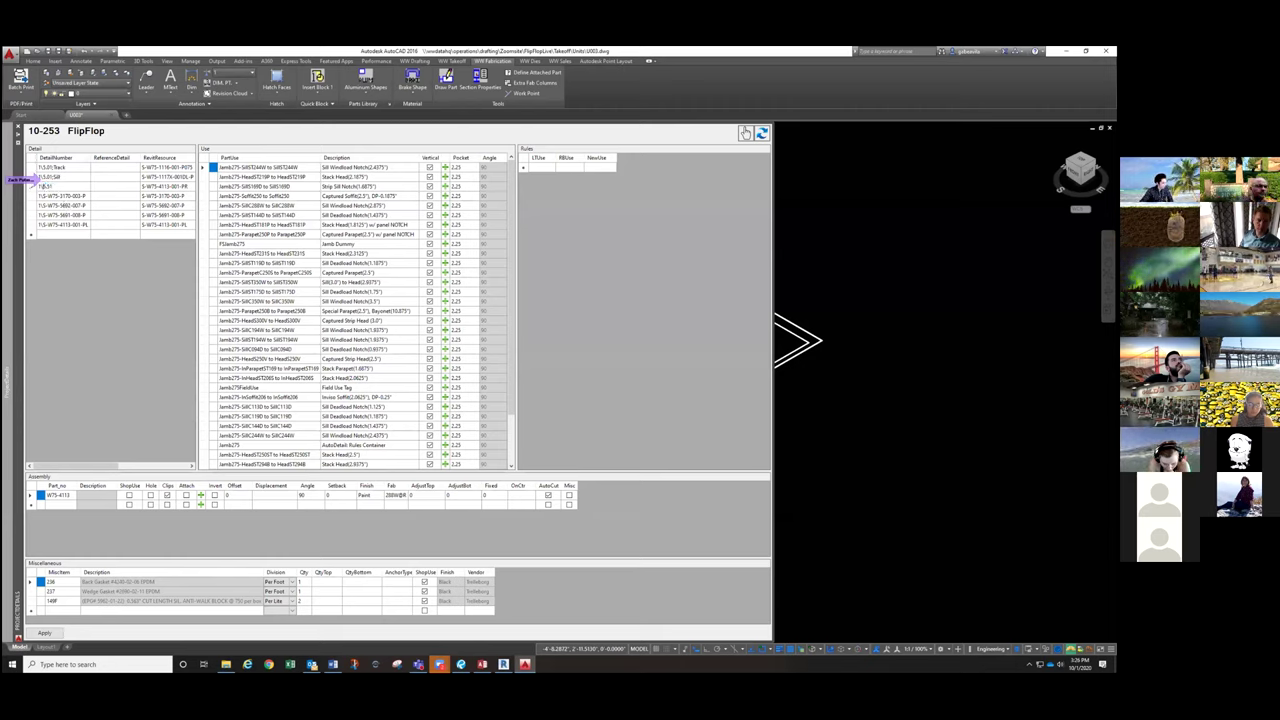
pyautogui.click(84, 196)
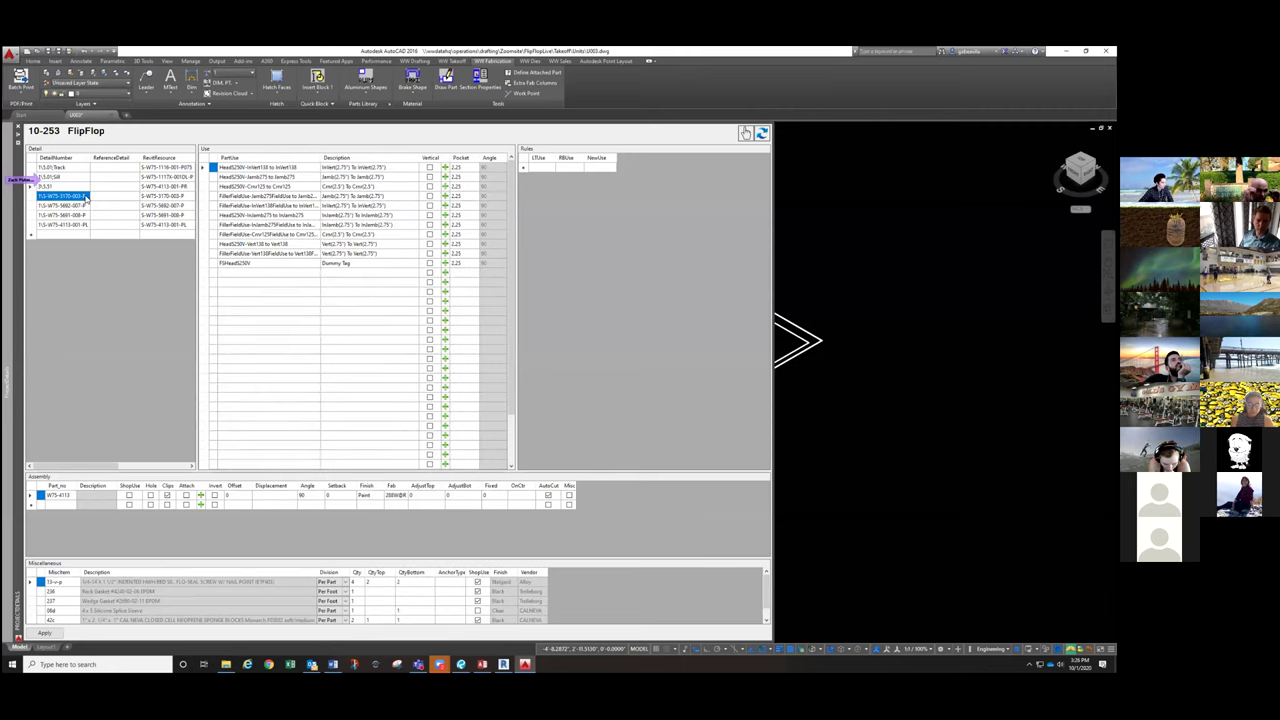
pyautogui.click(84, 197)
pyautogui.moveTo(82, 197); pyautogui.dragTo(41, 197)
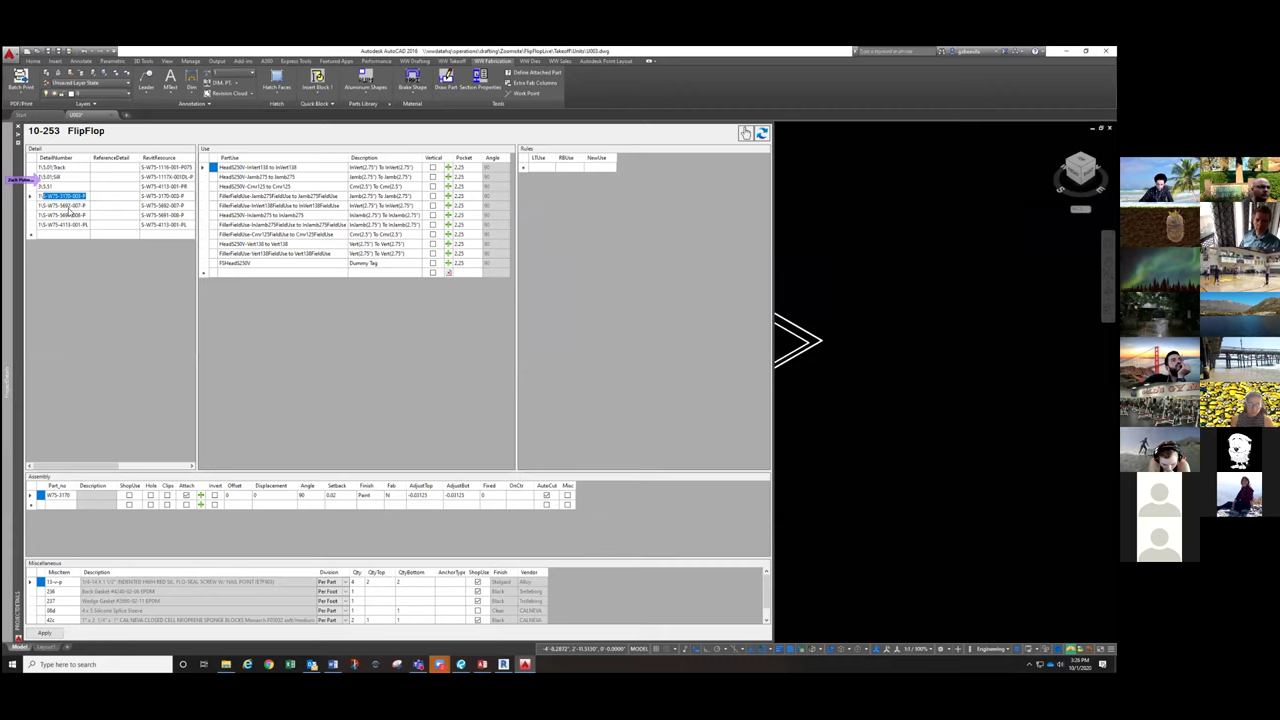
pyautogui.press('BackSpace')
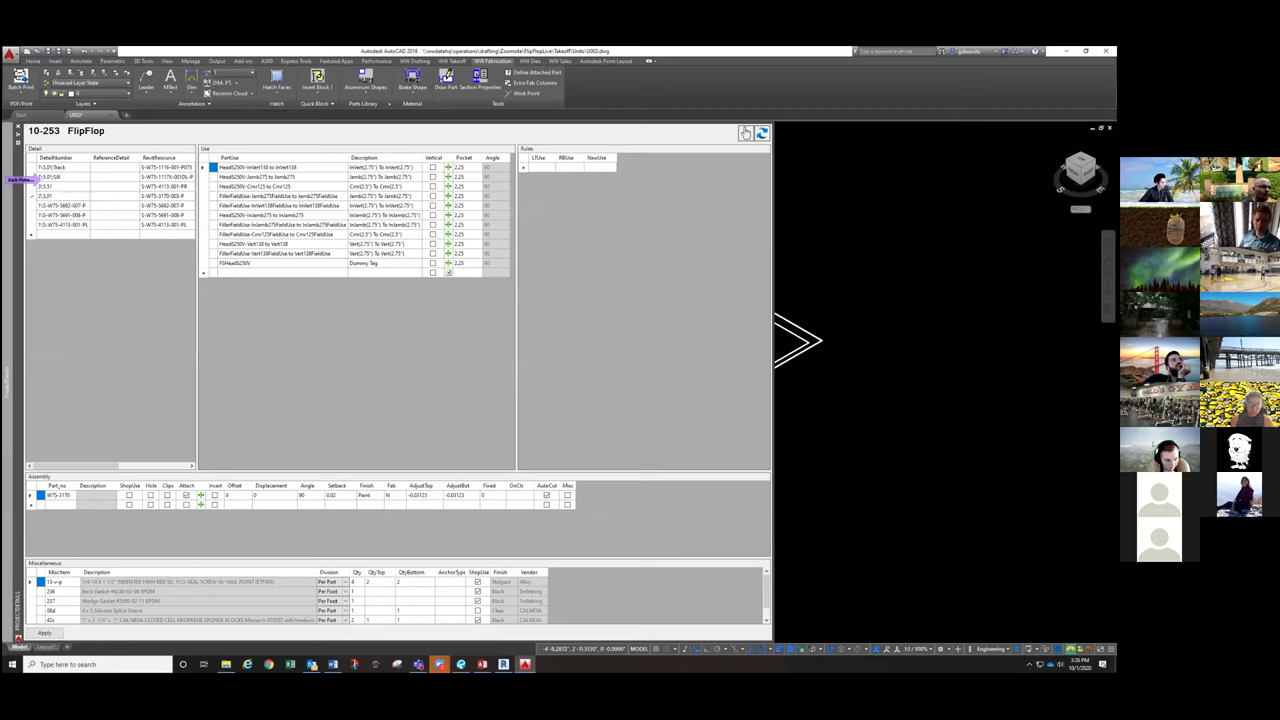
pyautogui.click(86, 205)
pyautogui.press('F2')
pyautogui.hotkey('shift', 'Left')
pyautogui.hotkey('shift', 'Left')
pyautogui.hotkey('shift', 'Left')
pyautogui.hotkey('shift', 'Left')
pyautogui.hotkey('shift', 'Left')
pyautogui.hotkey('shift', 'Left')
pyautogui.hotkey('shift', 'Left')
pyautogui.hotkey('shift', 'Left')
pyautogui.hotkey('shift', 'Left')
pyautogui.hotkey('shift', 'Left')
pyautogui.hotkey('shift', 'Left')
pyautogui.hotkey('shift', 'Left')
pyautogui.hotkey('shift', 'Left')
pyautogui.hotkey('shift', 'Left')
pyautogui.hotkey('shift', 'Left')
pyautogui.hotkey('shift', 'Left')
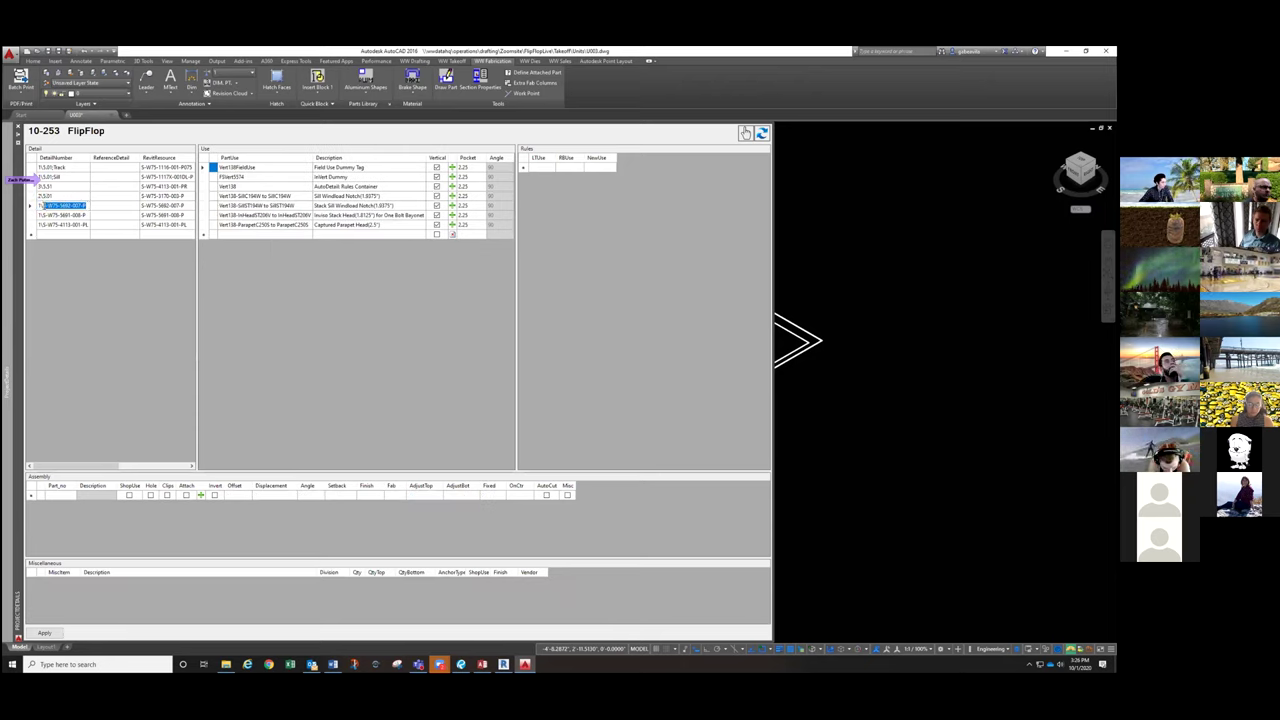
pyautogui.write('5')
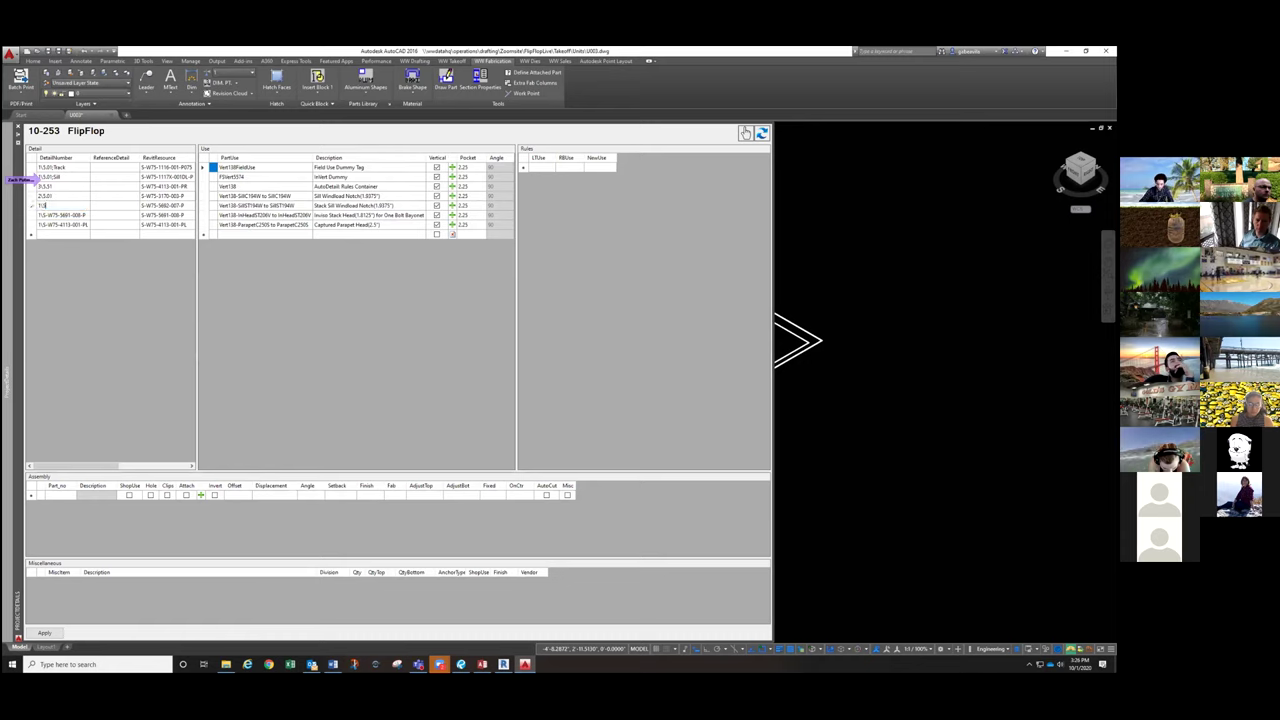
pyautogui.write('.01')
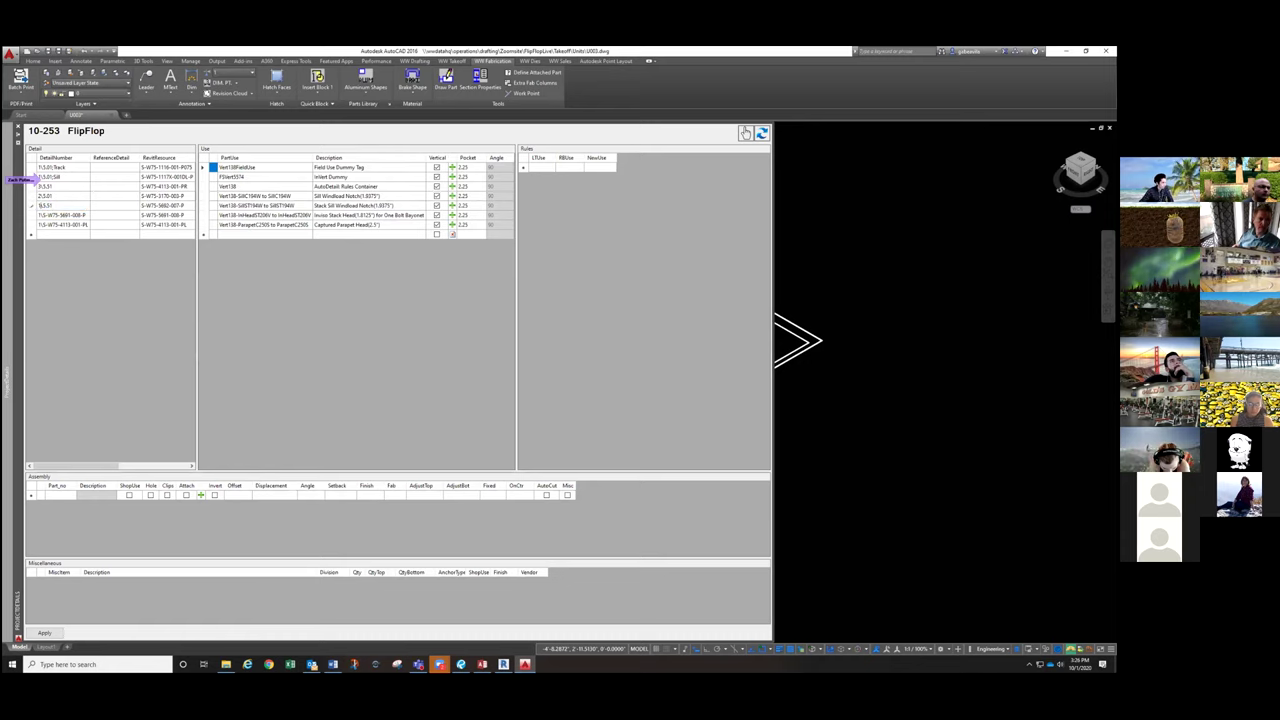
# Step: Label the 5691-008-P detail Male and the 5692-007-P detail Female
pyautogui.click(74, 215)
pyautogui.click(74, 215)
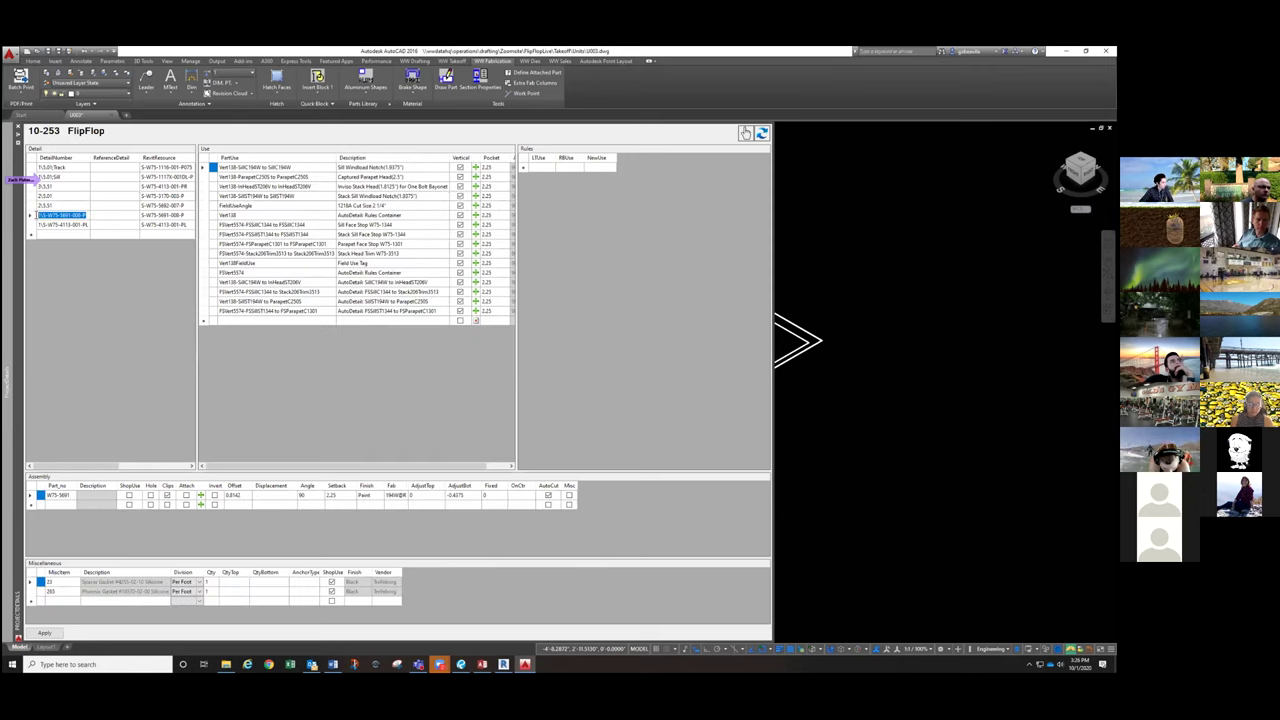
pyautogui.write('2.5.51')
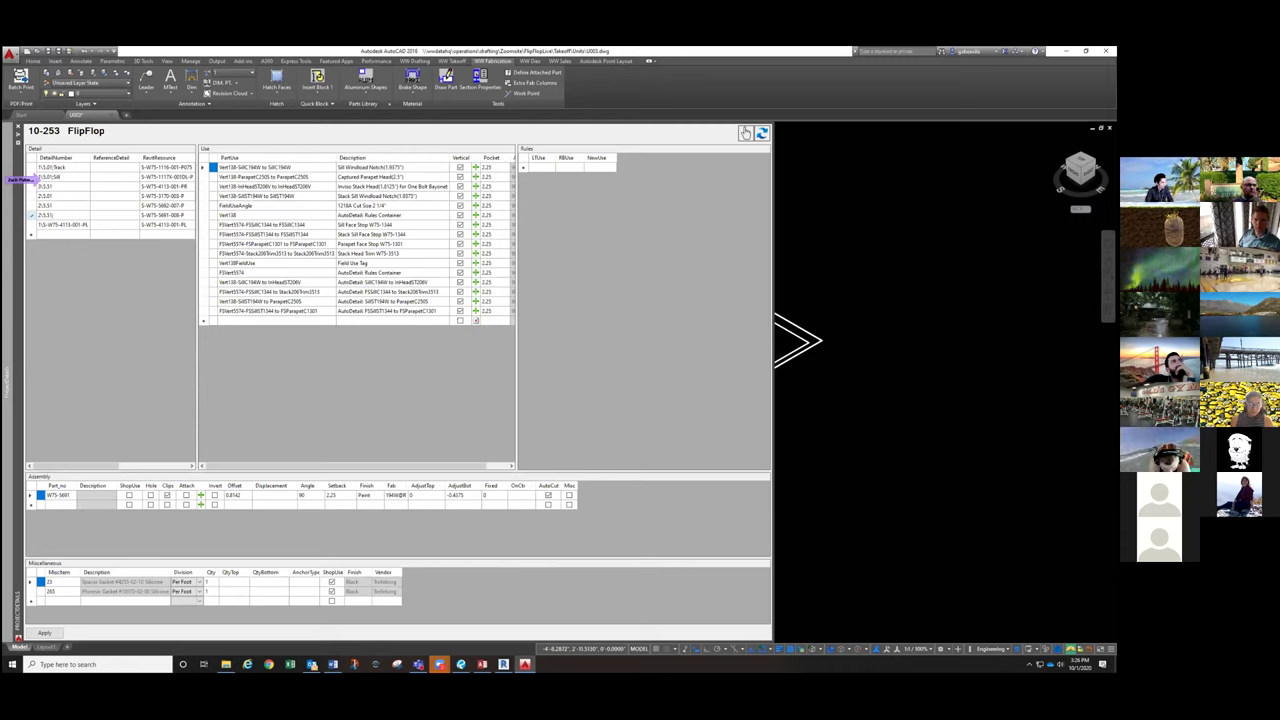
pyautogui.write('Ma')
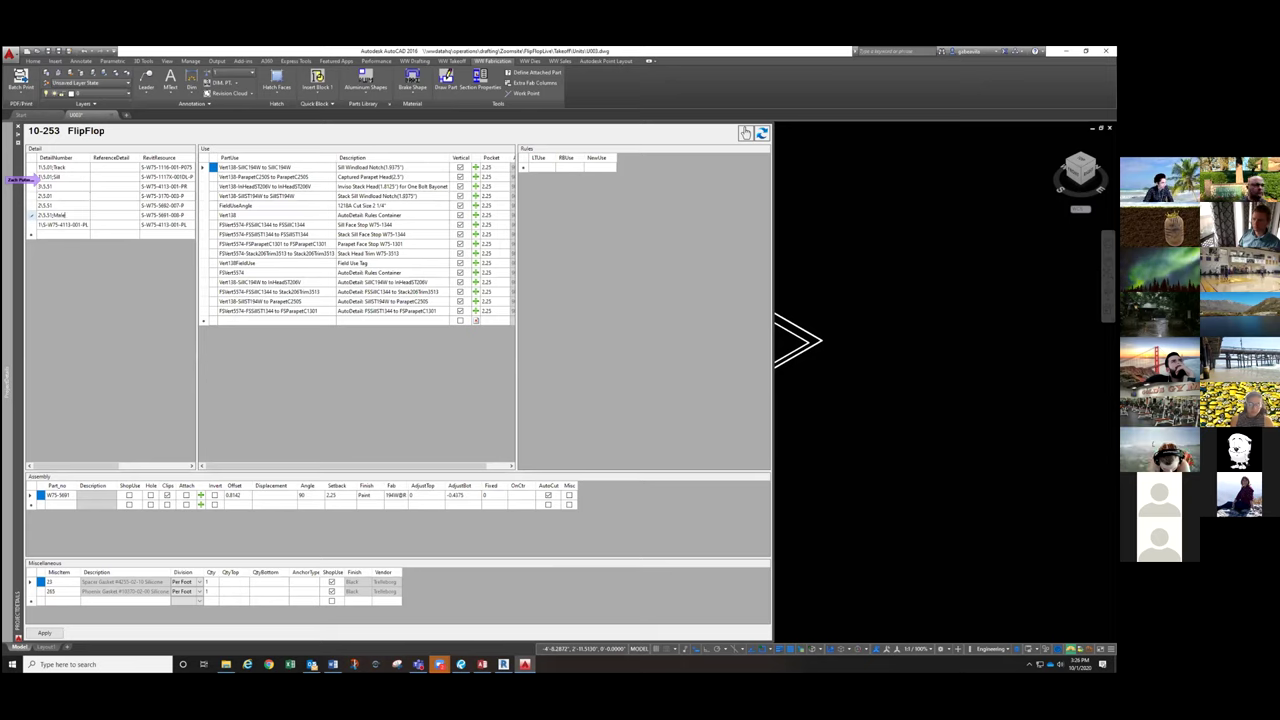
pyautogui.click(60, 205)
pyautogui.click(60, 205)
pyautogui.write('Female')
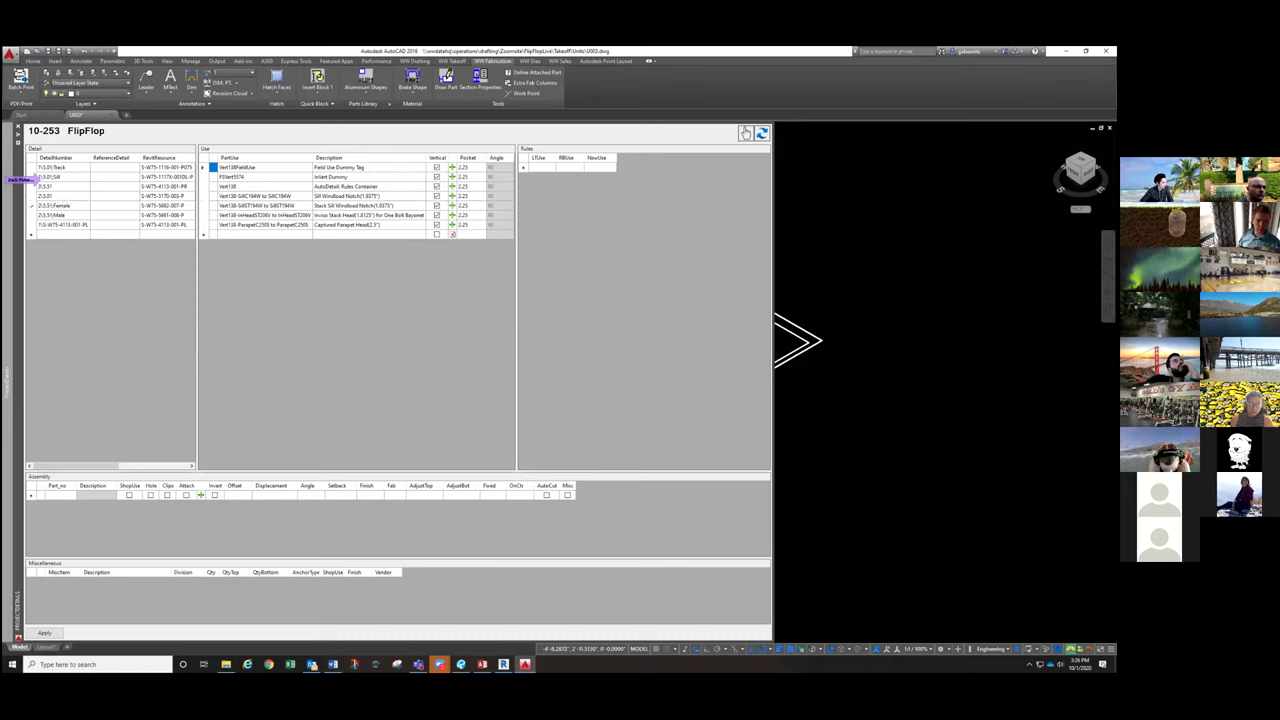
# Step: Relabel the 4113-001-PL detail number with a 1LS-01 label and review the Sill detail
pyautogui.click(87, 227)
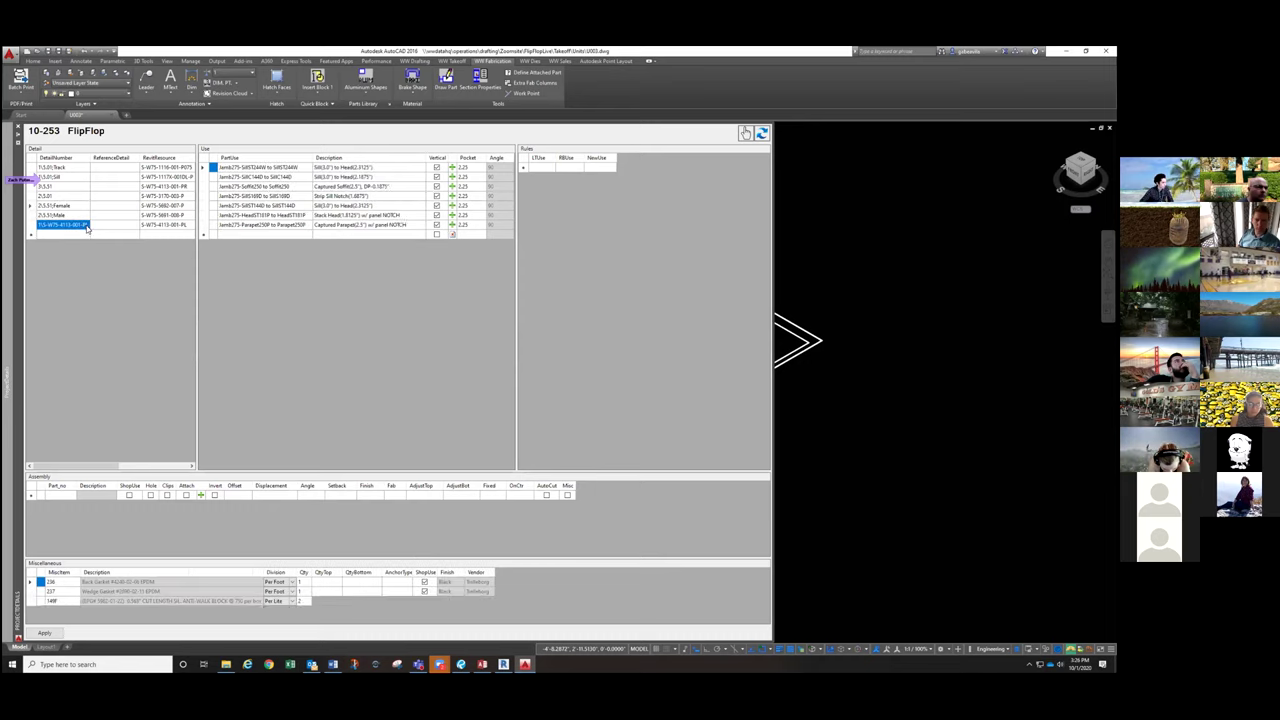
pyautogui.click(87, 226)
pyautogui.moveTo(89, 225); pyautogui.dragTo(42, 226)
pyautogui.write('1.5.5')
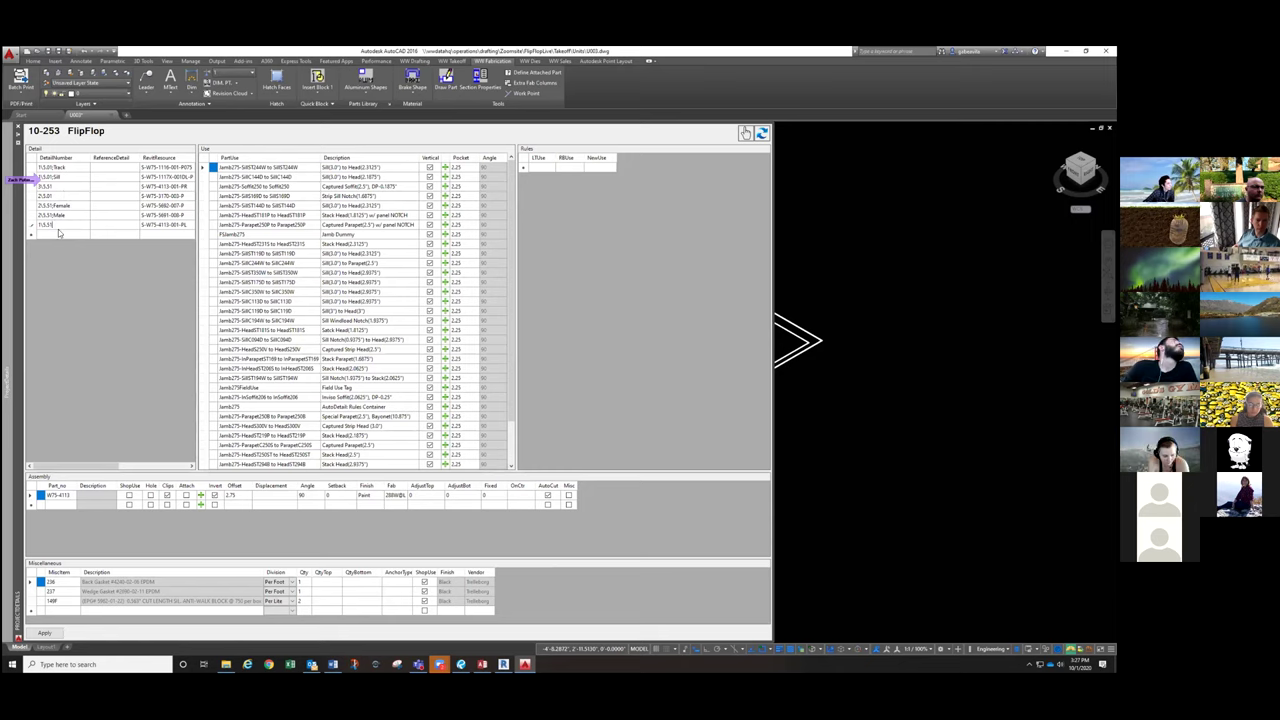
pyautogui.click(66, 177)
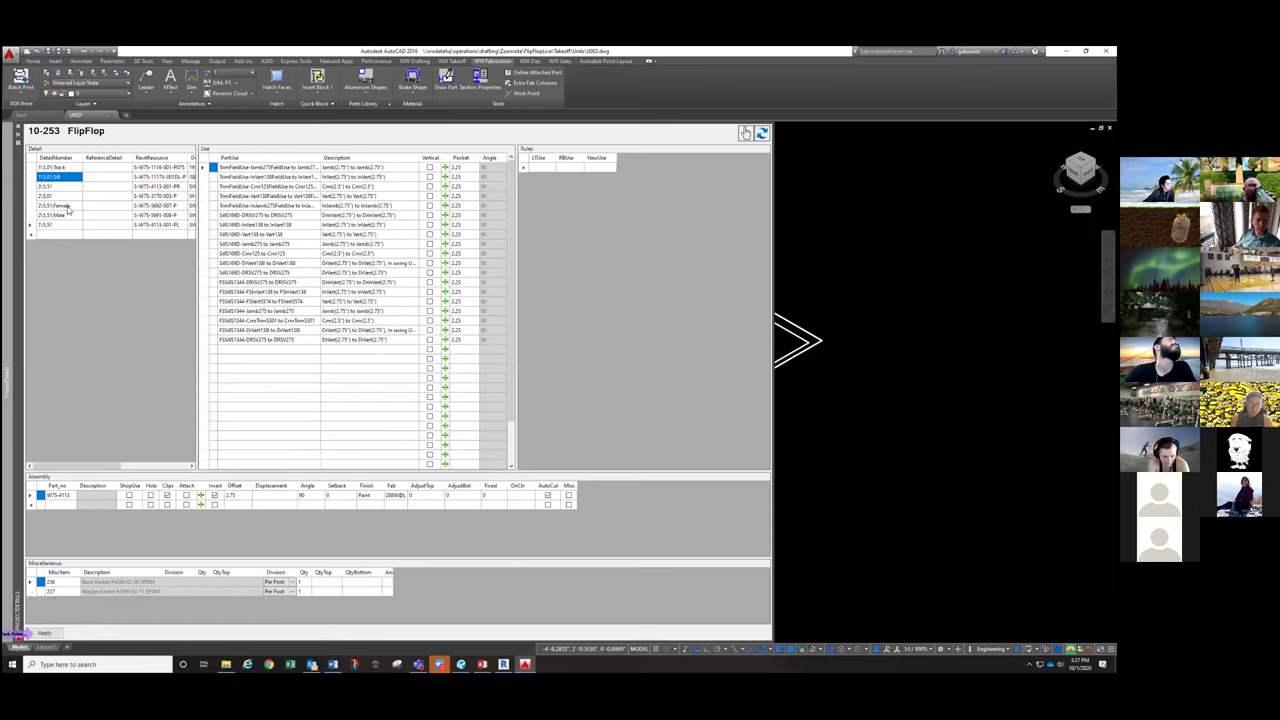
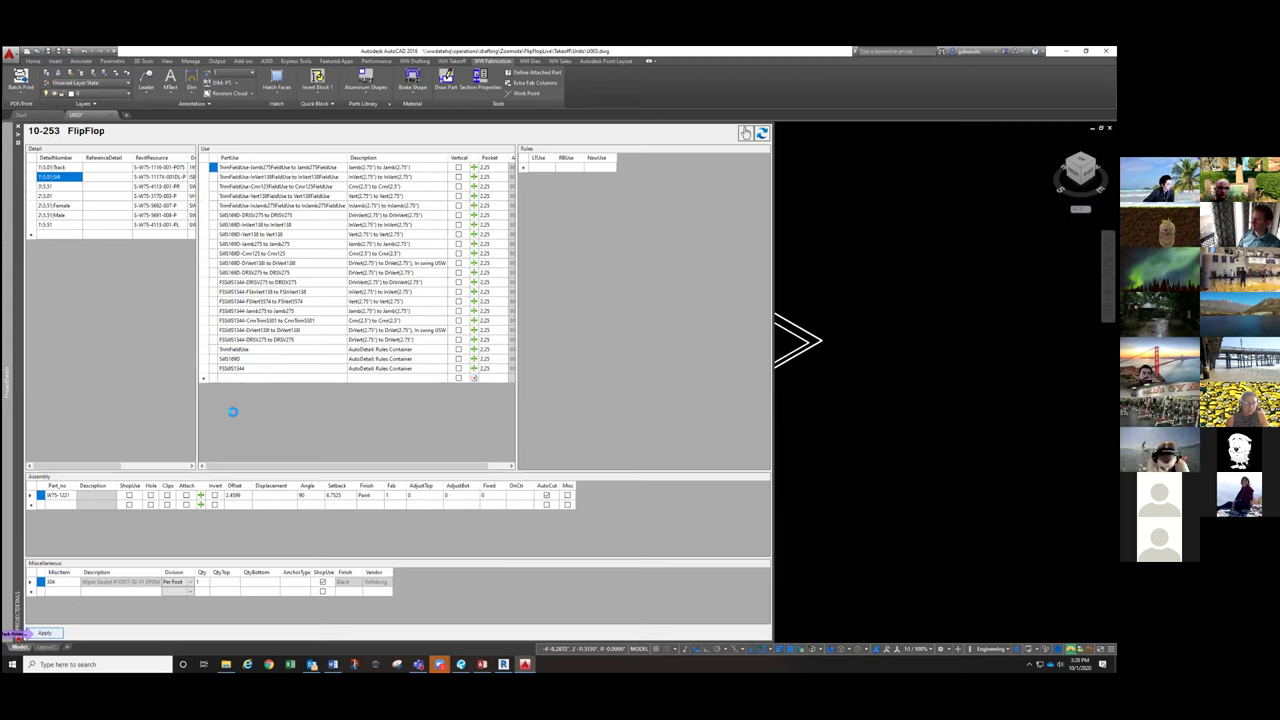
# Step: Review the Back and Sill rows of FlipFlop detail 10-253, then close the editor
pyautogui.press('Up')
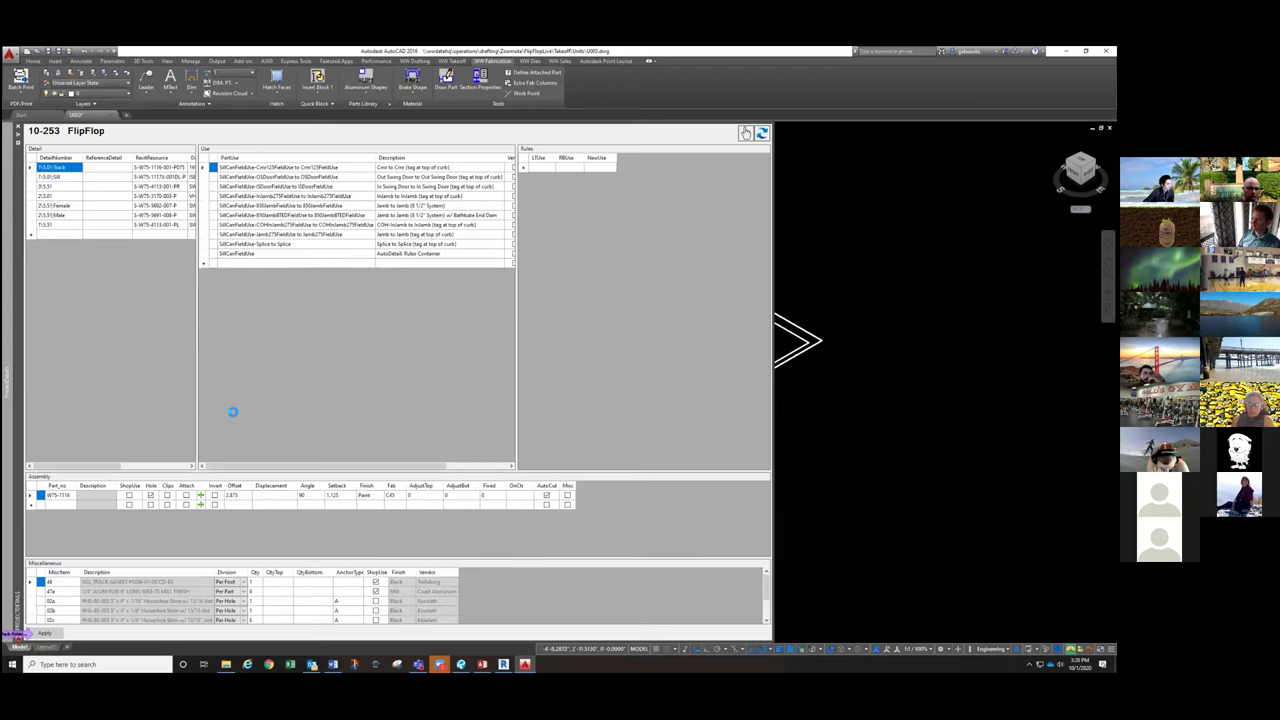
pyautogui.press('Down')
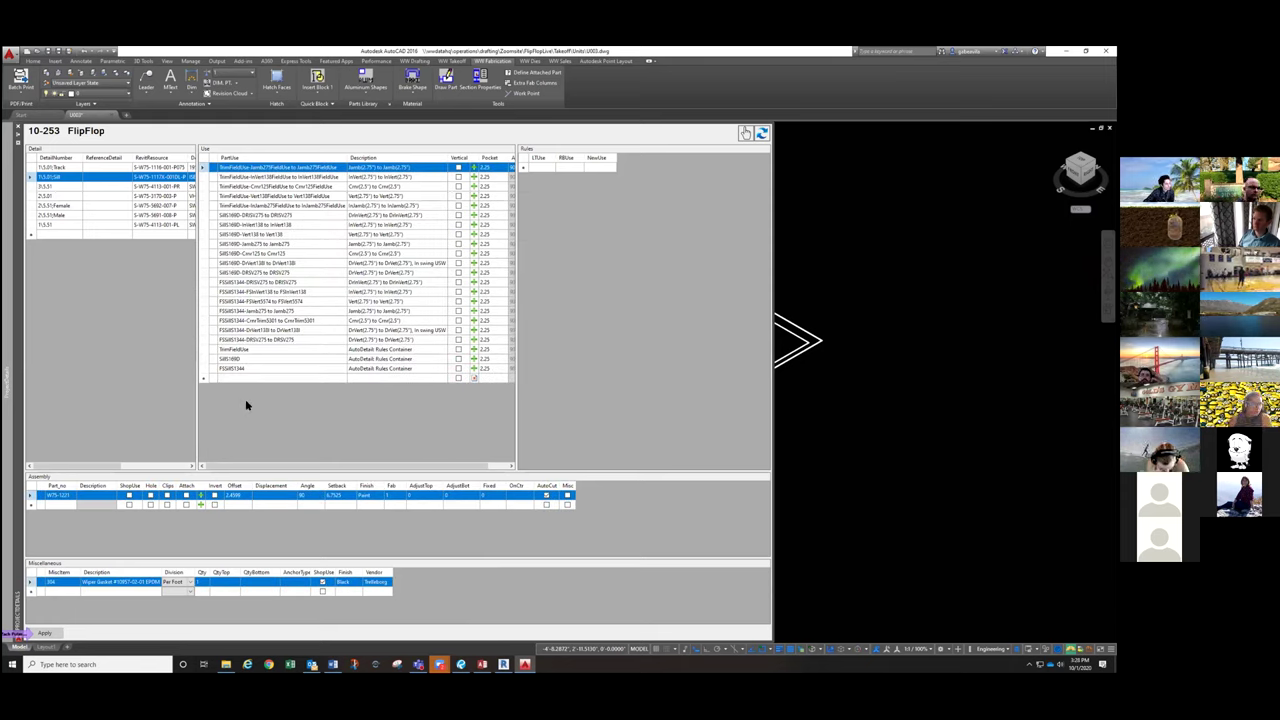
pyautogui.press('Escape')
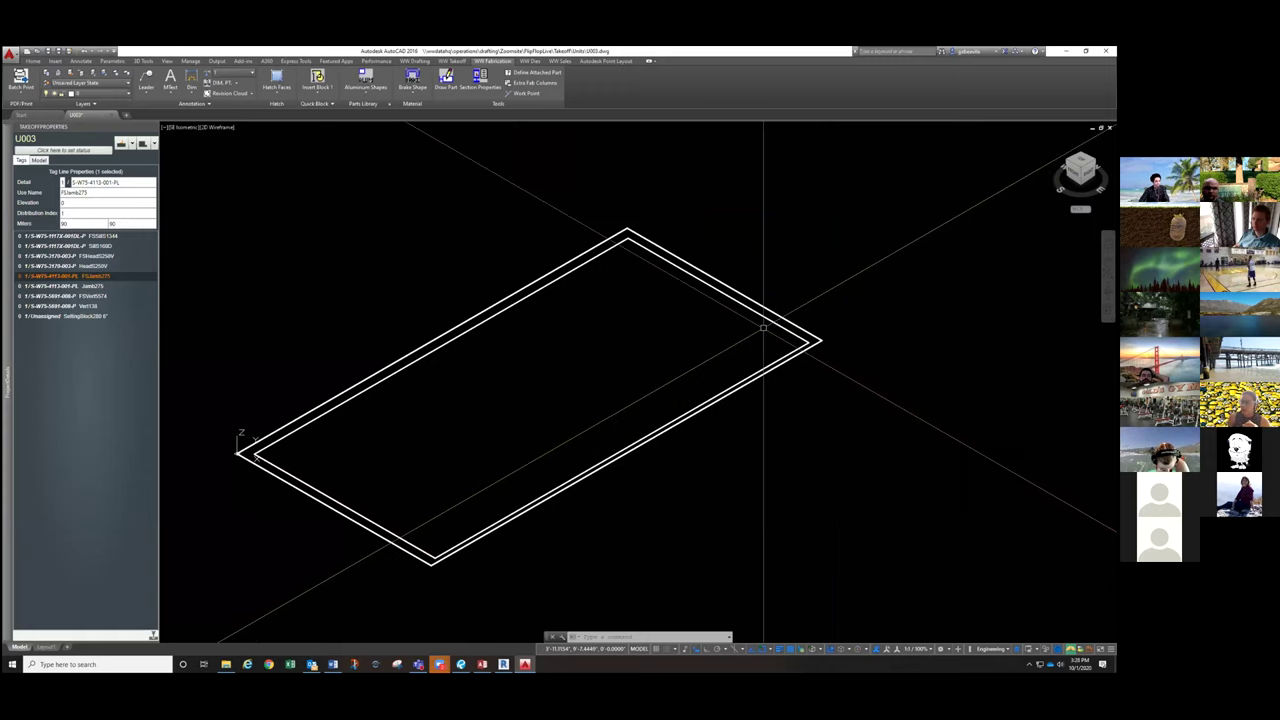
# Step: Switch to the Layout1 paper sheet and bring up the WW Takeoff tools
pyautogui.click(45, 647)
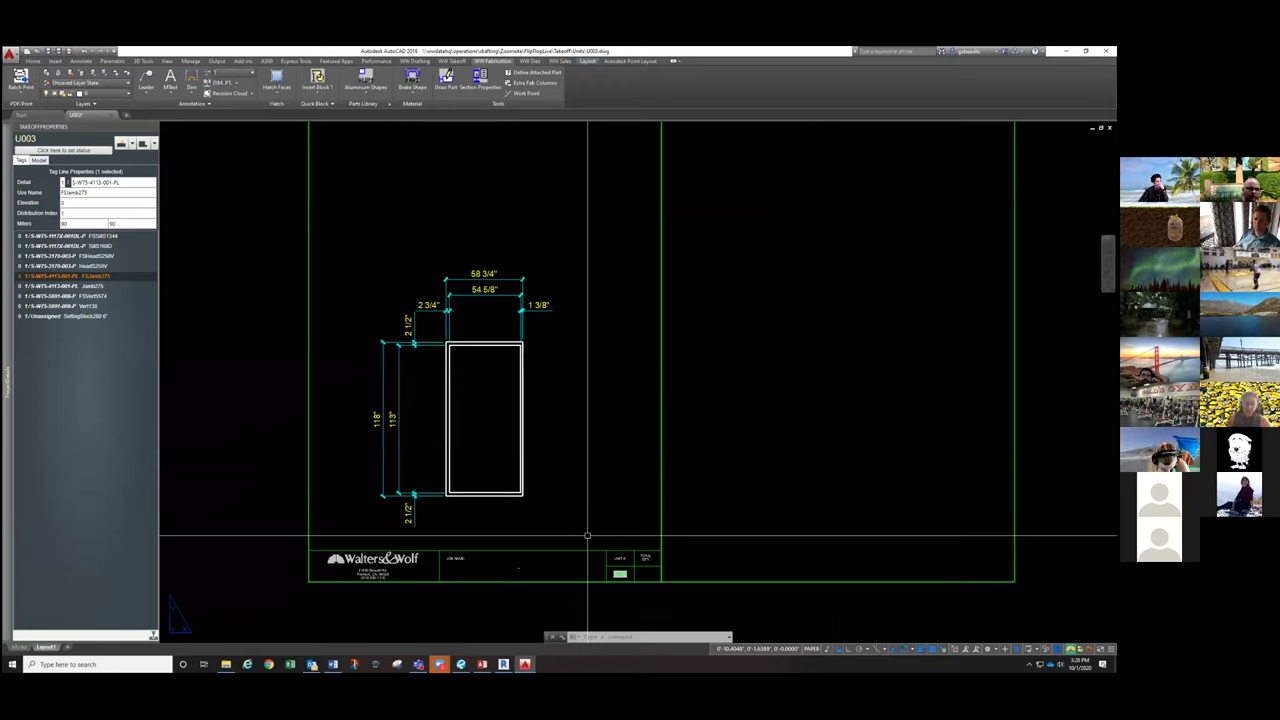
pyautogui.click(451, 61)
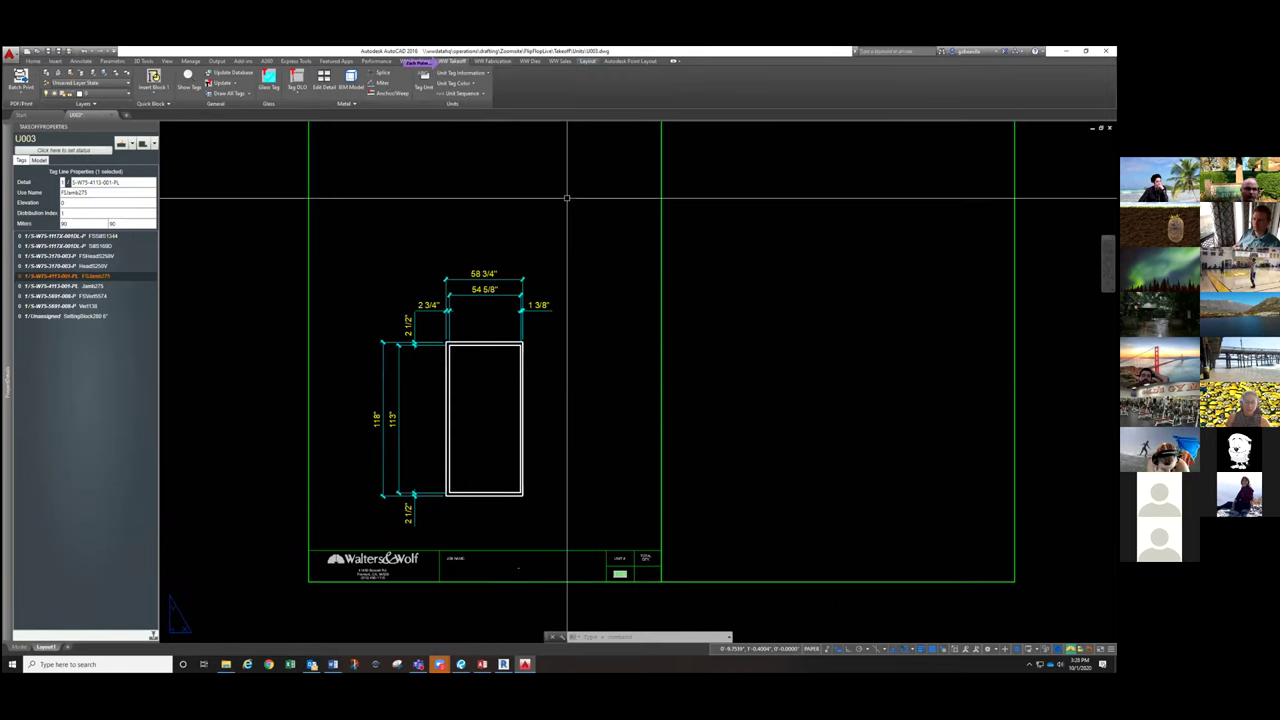
# Step: Redraw all U003 metal and glass tags, deleting and replacing the existing ones
pyautogui.click(230, 95)
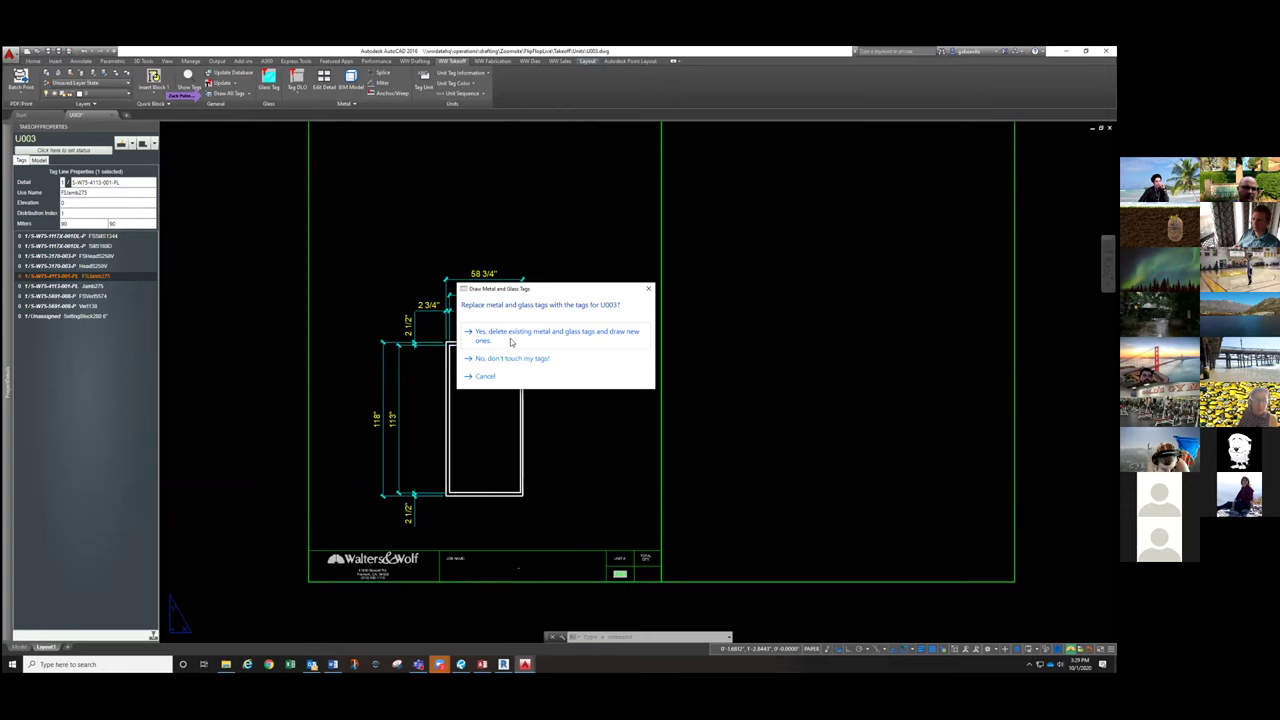
pyautogui.click(510, 338)
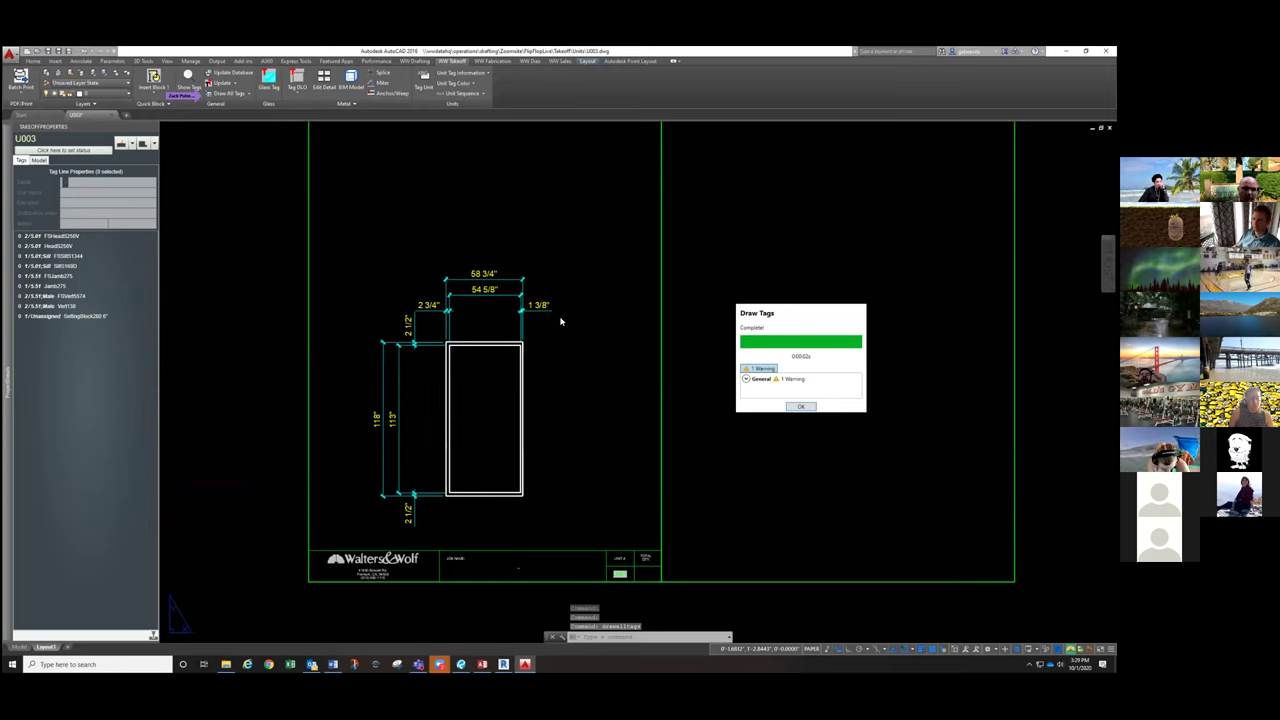
pyautogui.click(790, 406)
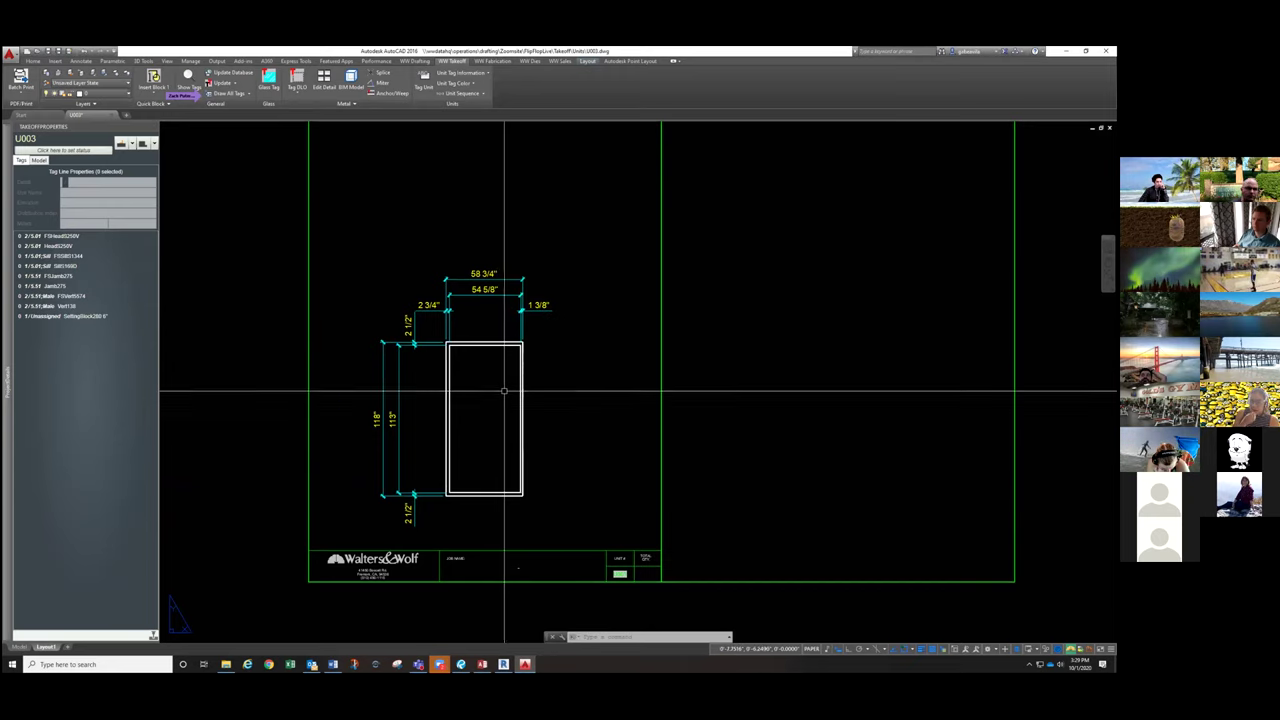
# Step: Fit the whole Layout1 sheet in view and select the unassigned SettingBlock280 tag
pyautogui.middleClick(547, 513)
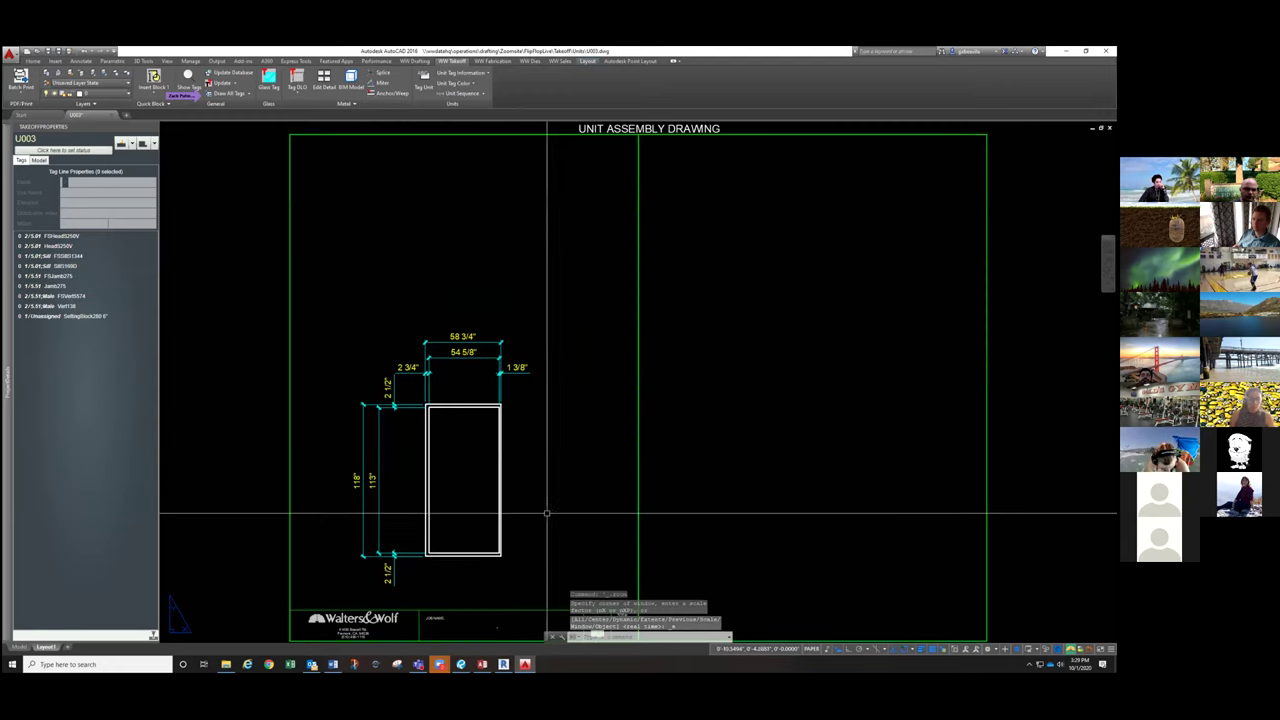
pyautogui.moveTo(547, 513); pyautogui.dragTo(550, 491, button='middle')
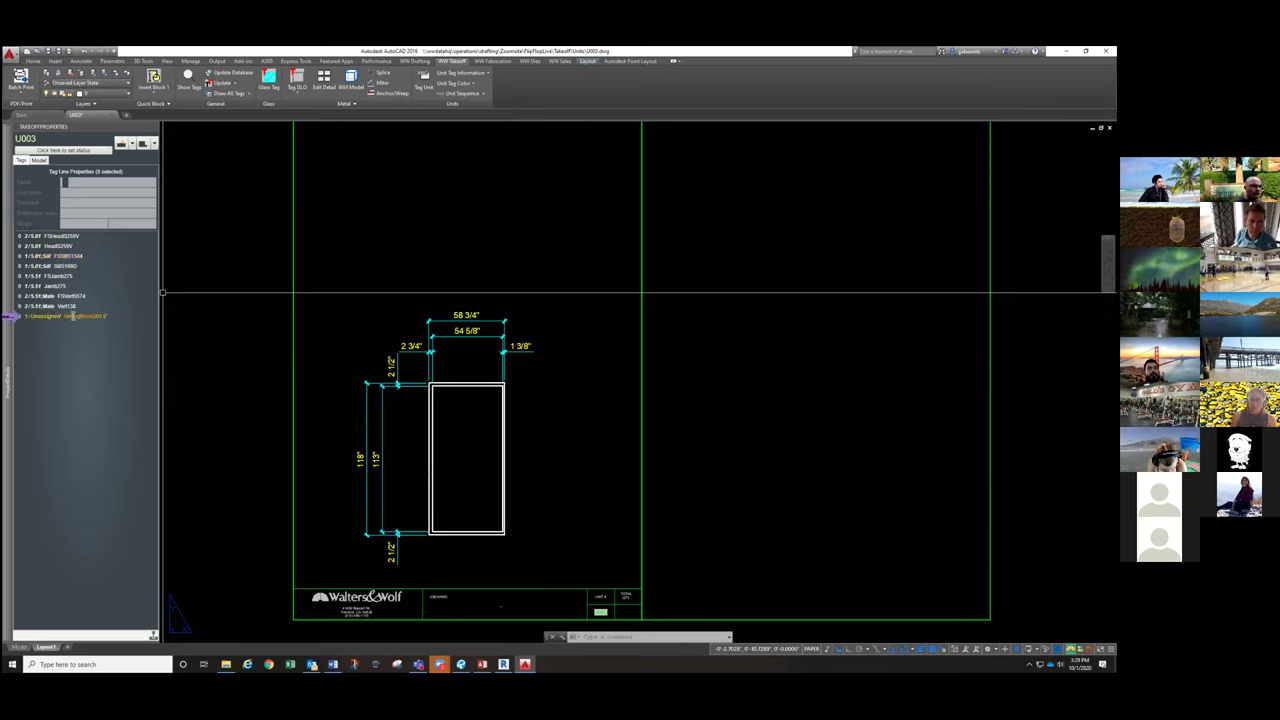
pyautogui.click(72, 316)
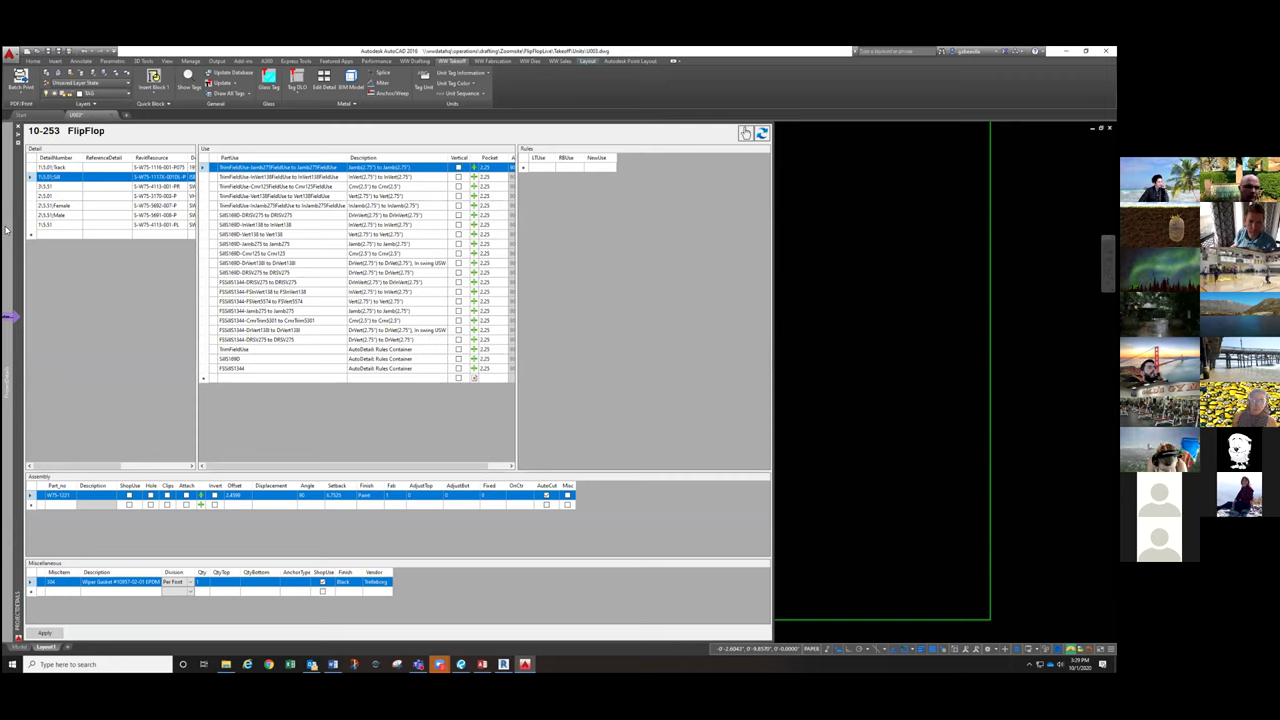
# Step: Add an empty Detail row in FlipFlop, then return to the drawing and cancel the selection
pyautogui.click(153, 234)
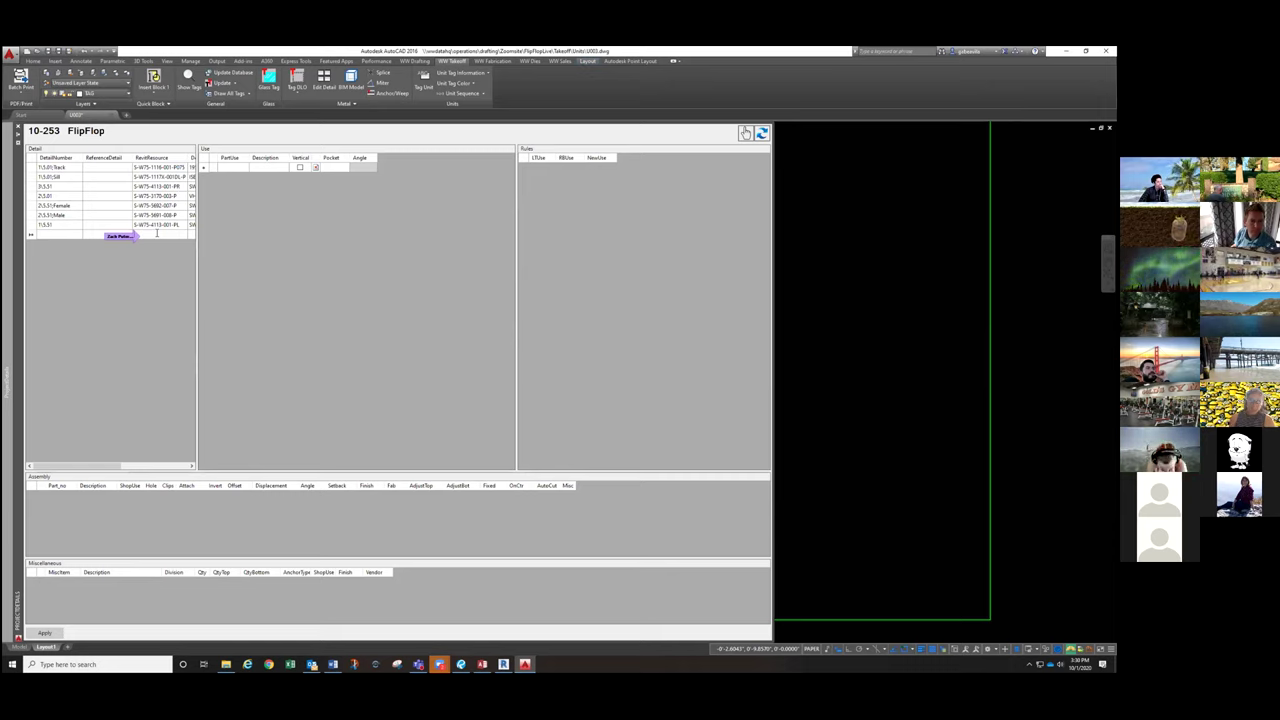
pyautogui.click(846, 280)
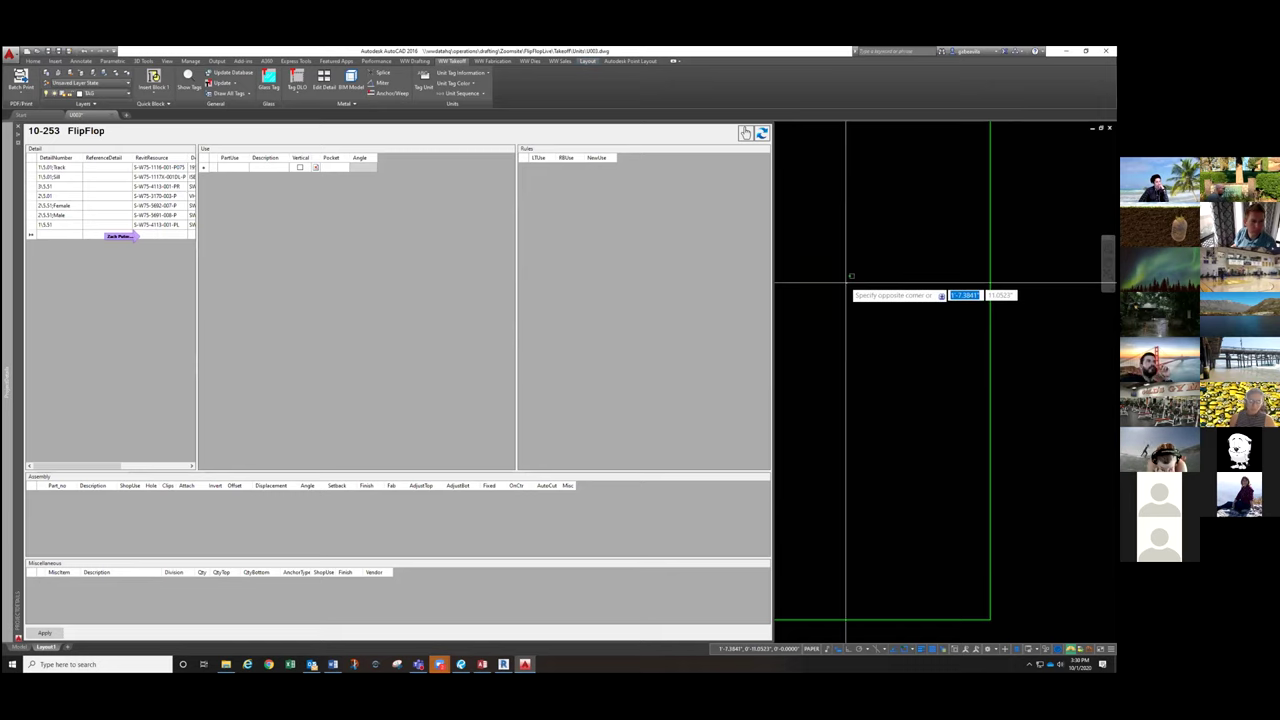
pyautogui.press('Escape')
# Step: Open the Server Standard Details library from the command line
pyautogui.write('a')
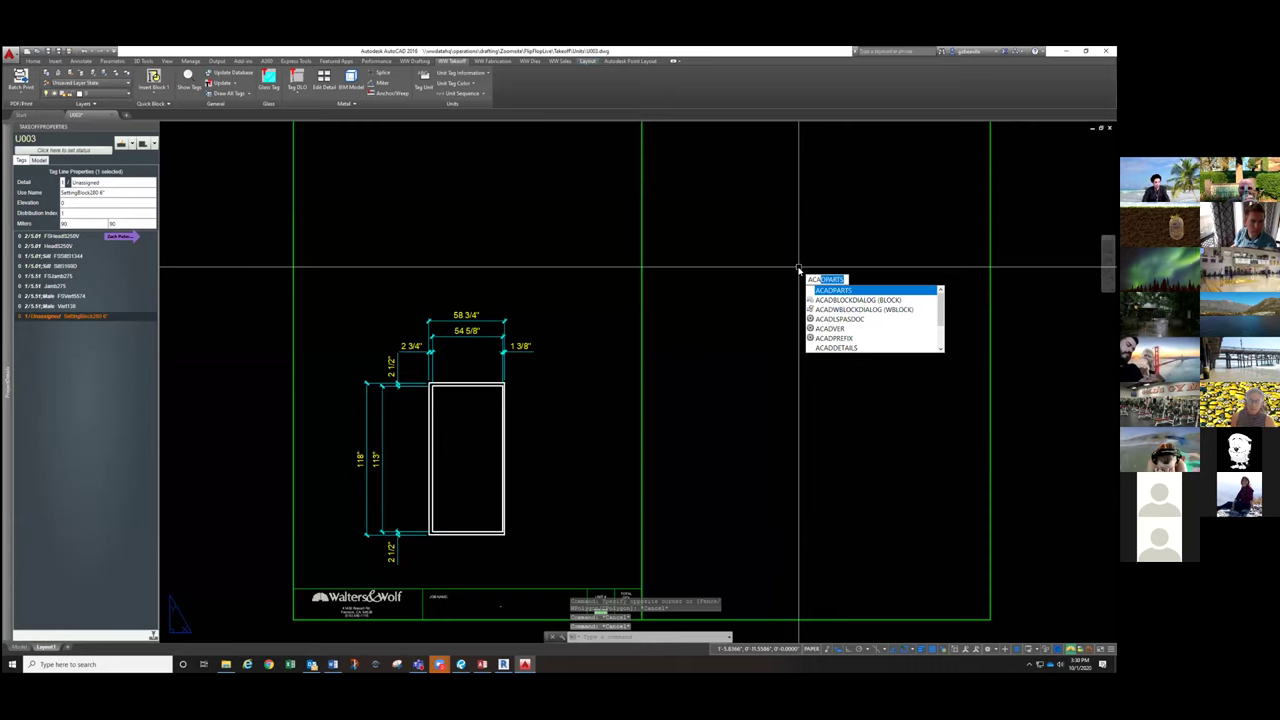
pyautogui.press('Escape')
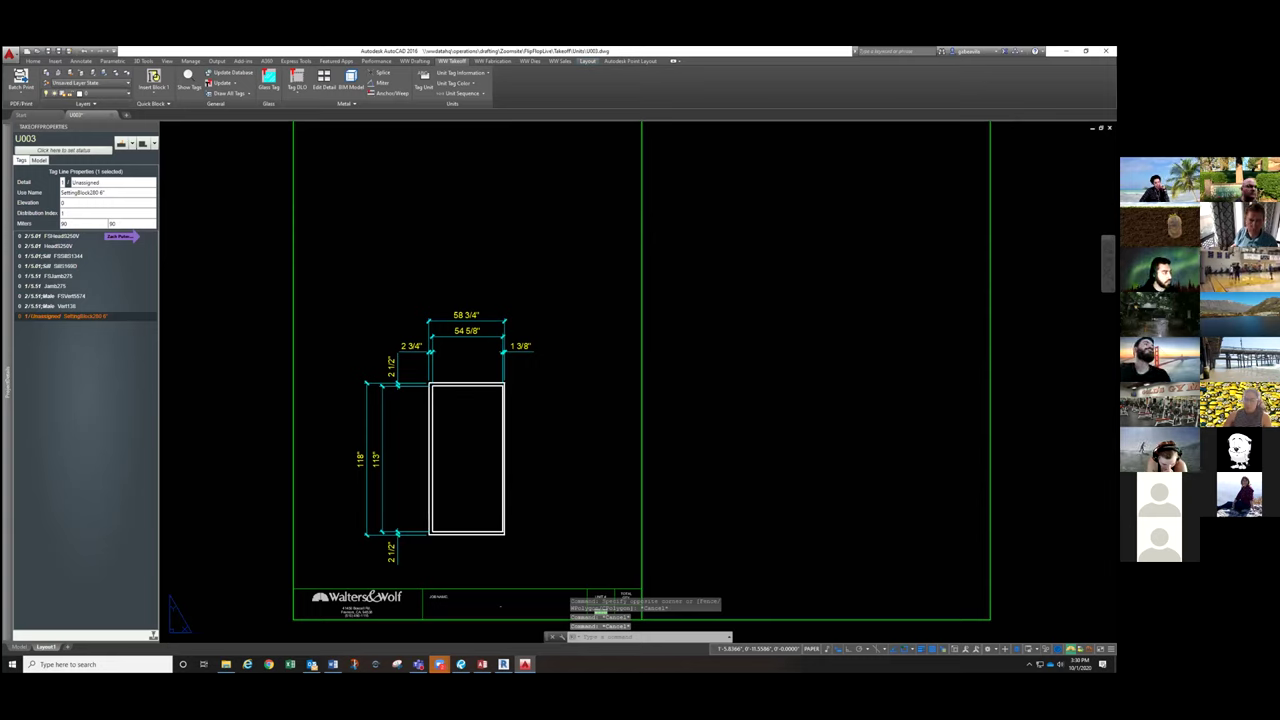
pyautogui.click(97, 284)
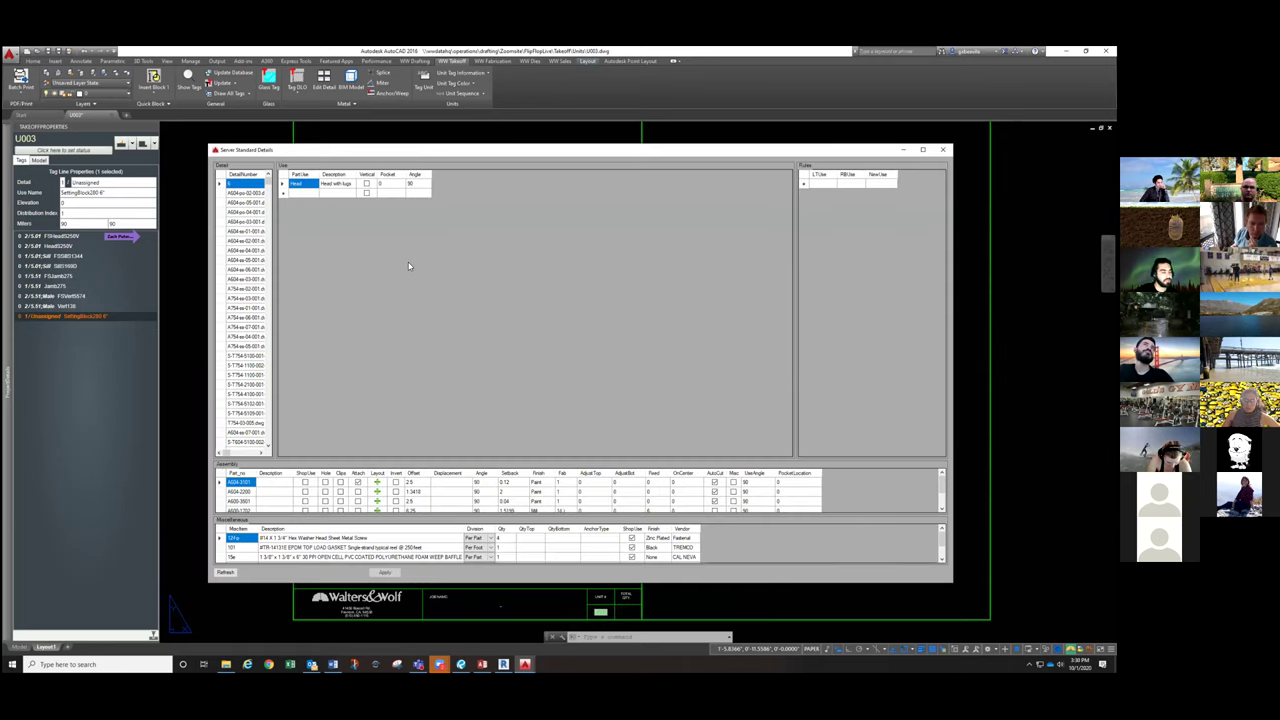
# Step: Sort the server details by RevitResource and copy the SettingBlock280 detail row
pyautogui.moveTo(273, 268); pyautogui.dragTo(408, 268)
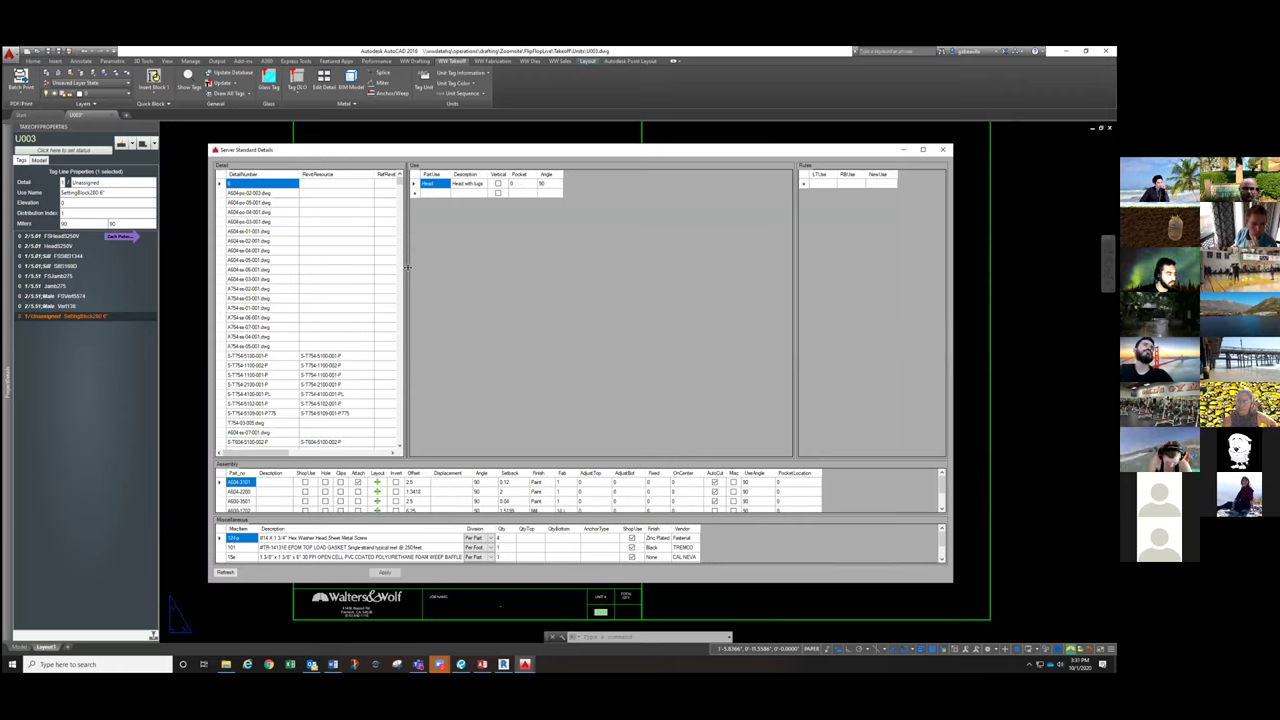
pyautogui.click(342, 178)
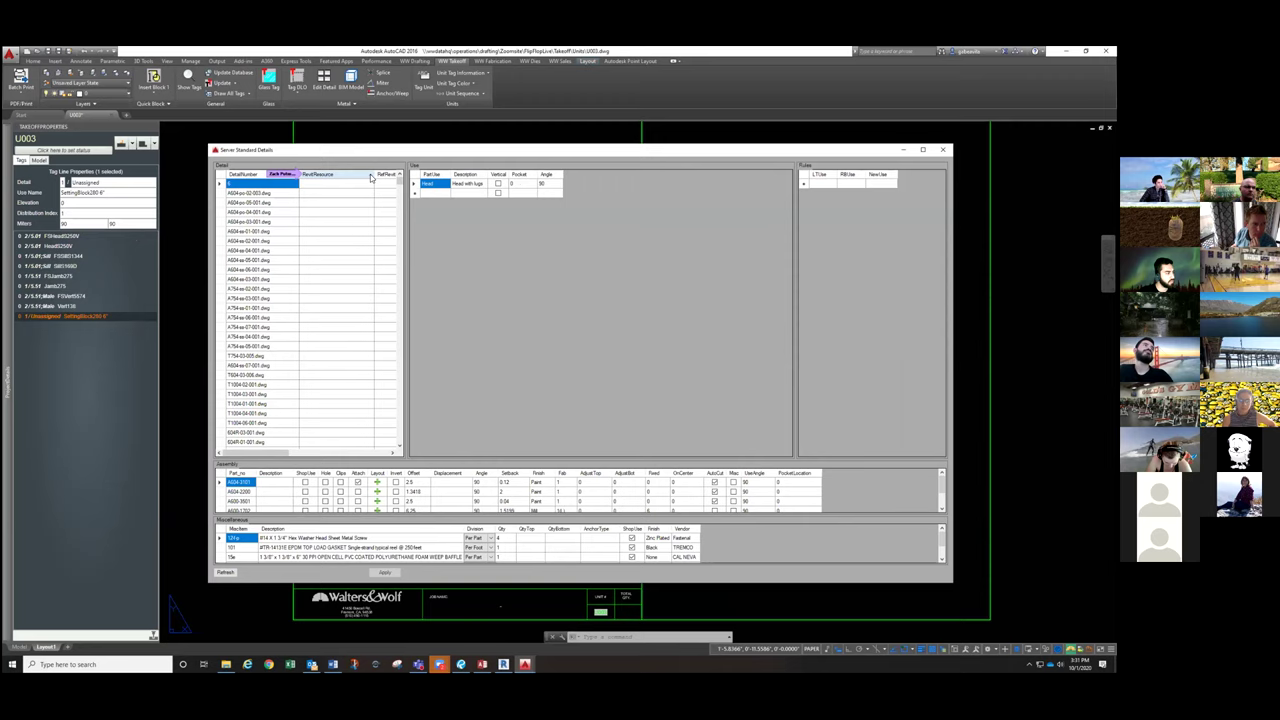
pyautogui.moveTo(398, 181); pyautogui.dragTo(398, 212)
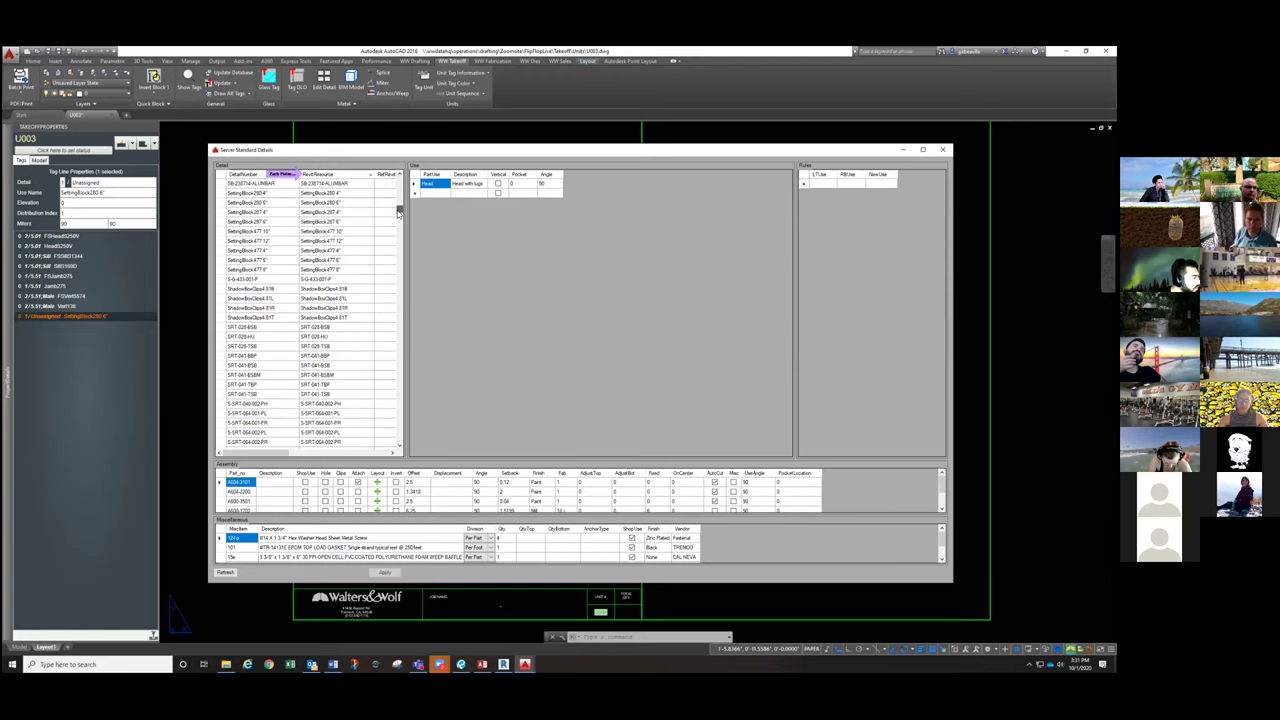
pyautogui.click(347, 203)
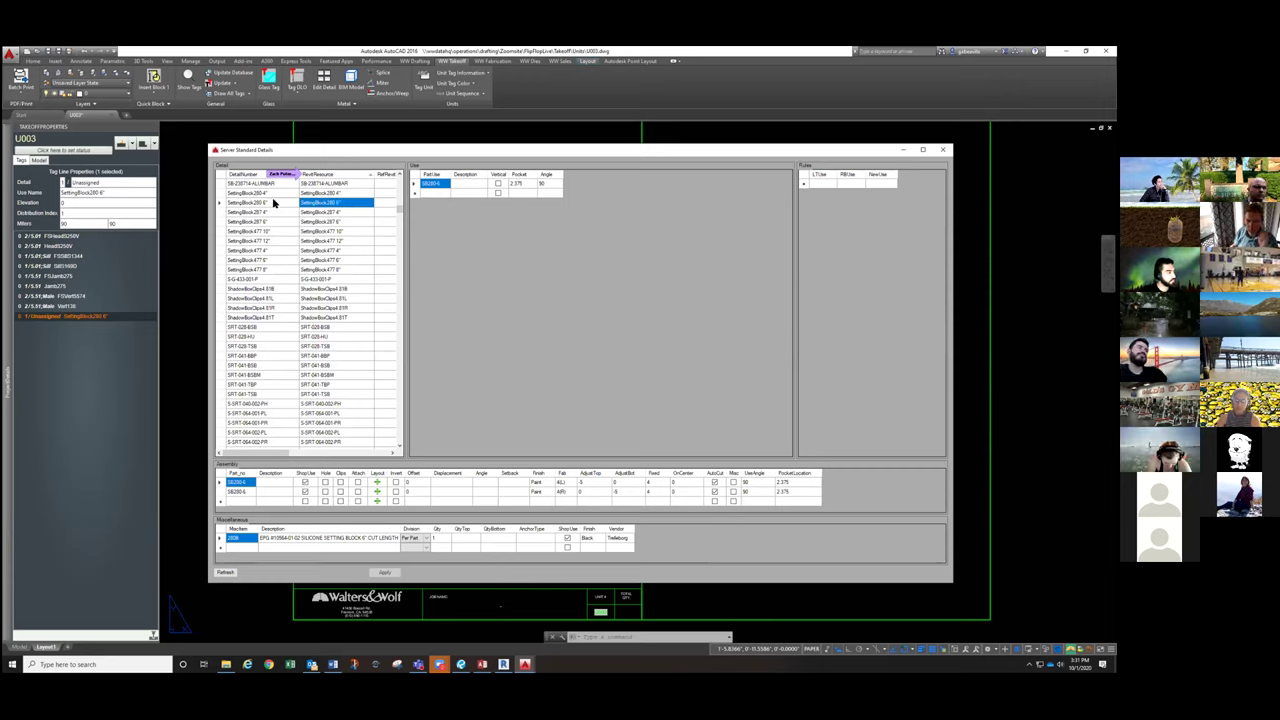
pyautogui.click(221, 203)
pyautogui.rightClick(221, 205)
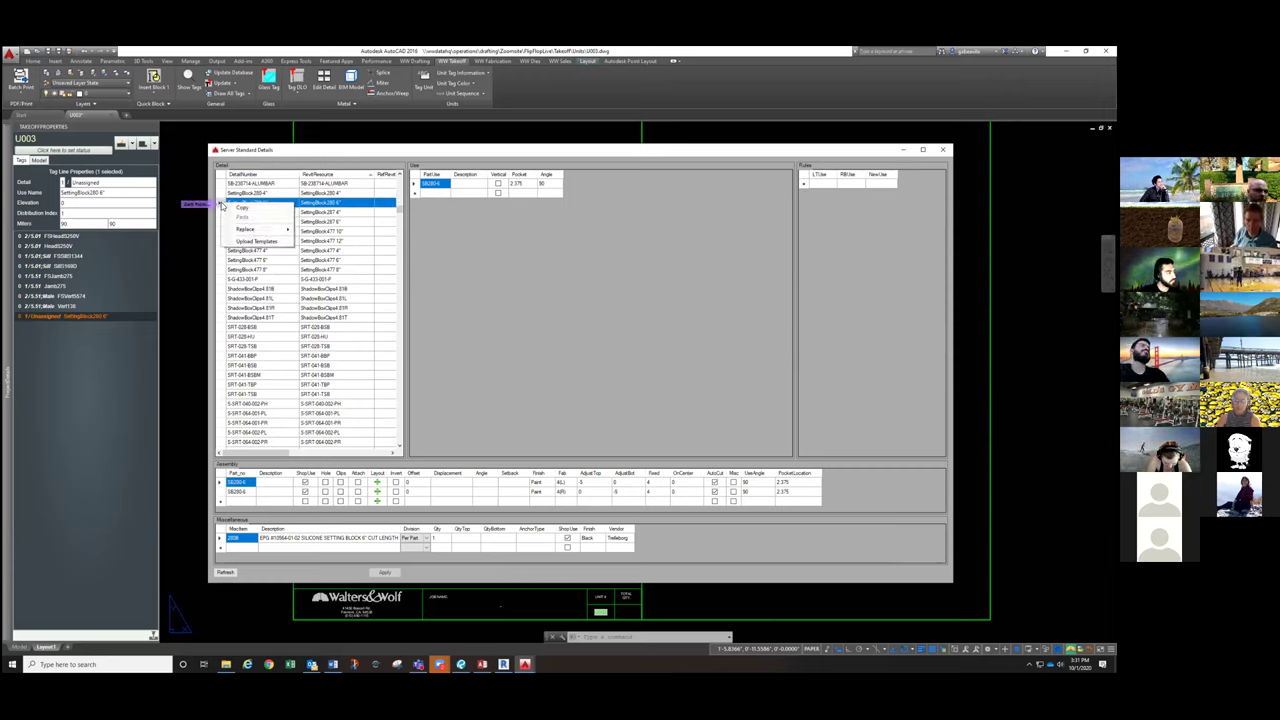
pyautogui.click(229, 209)
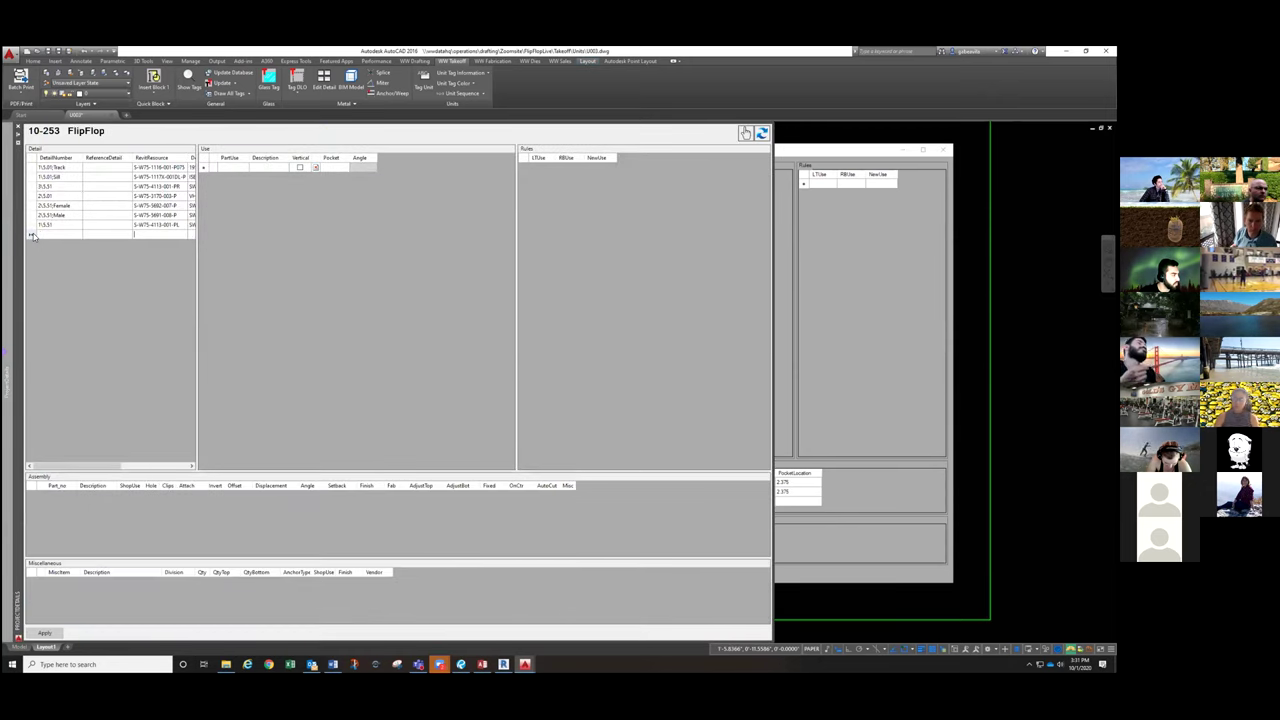
# Step: Paste SettingBlock280 into FlipFlop's new detail row, apply it, and close both dialogs
pyautogui.click(32, 236)
pyautogui.rightClick(32, 236)
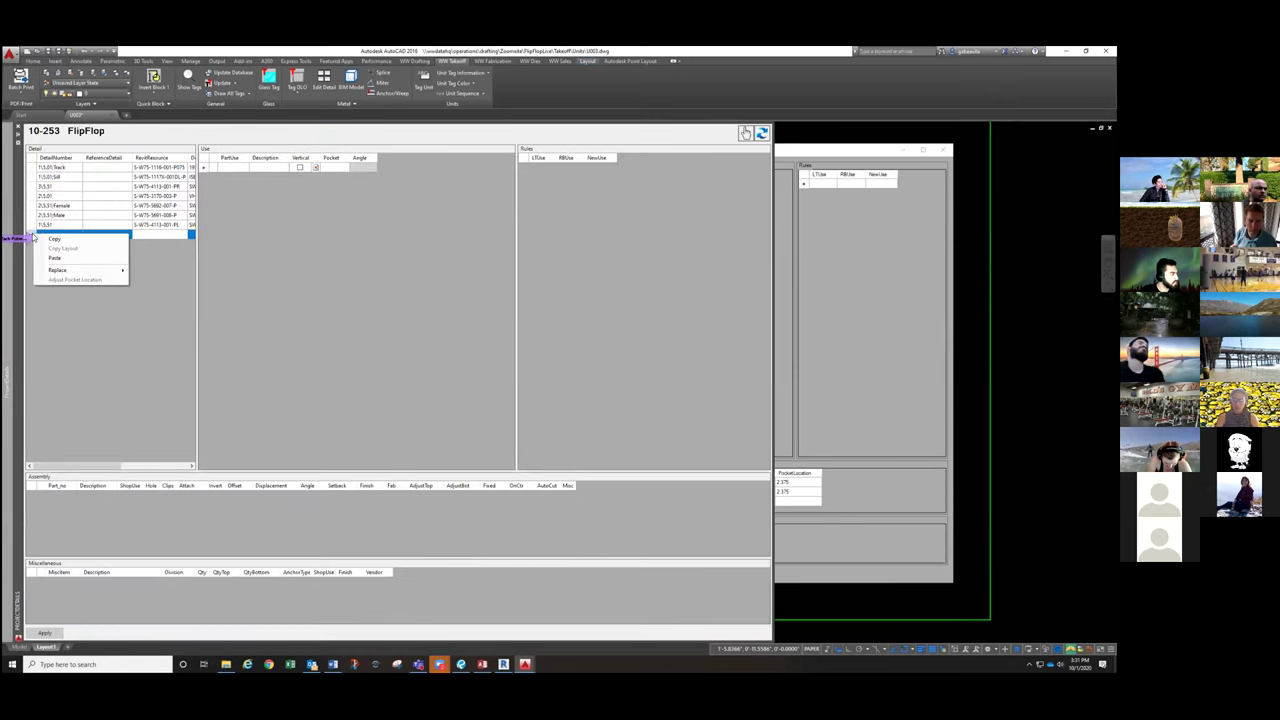
pyautogui.click(56, 258)
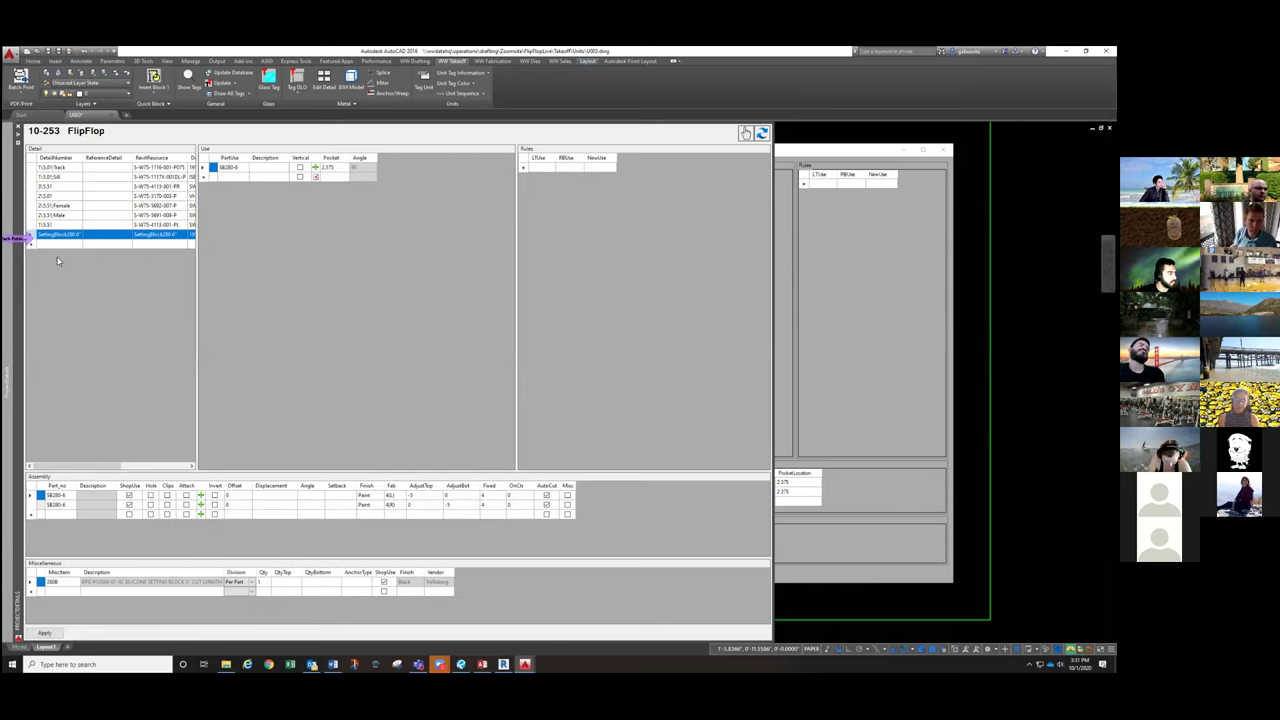
pyautogui.click(48, 633)
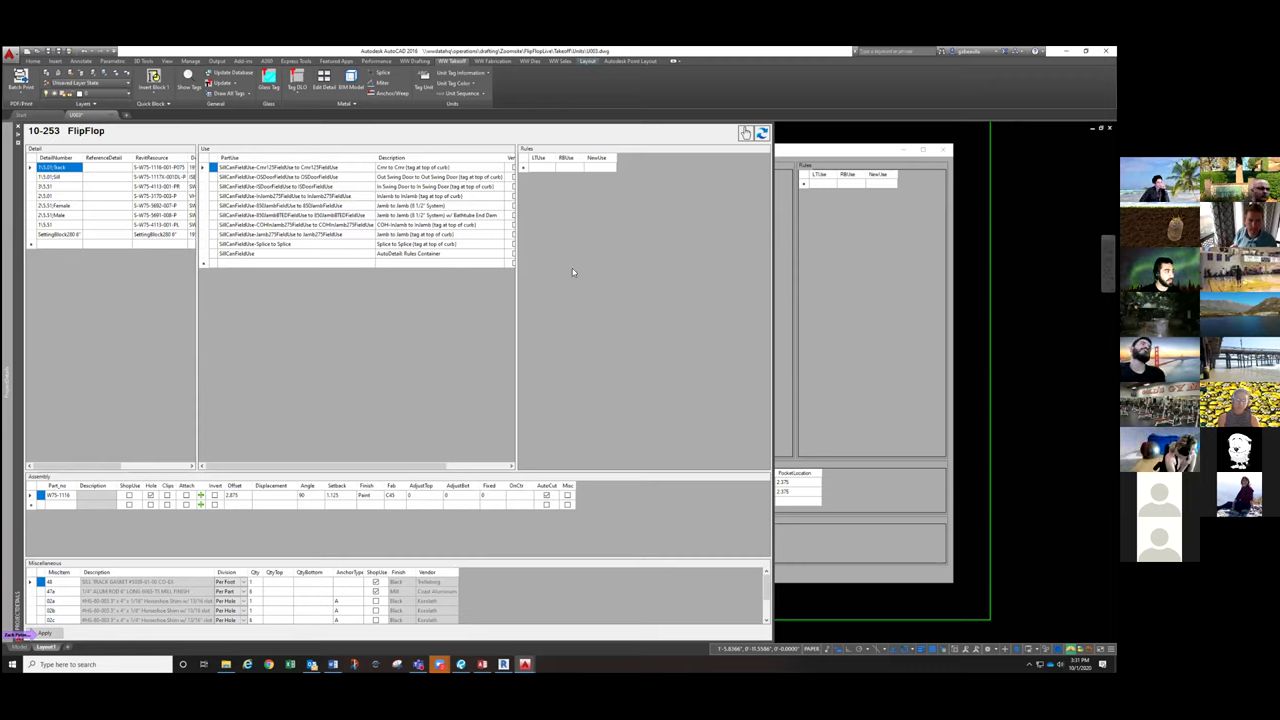
pyautogui.click(824, 156)
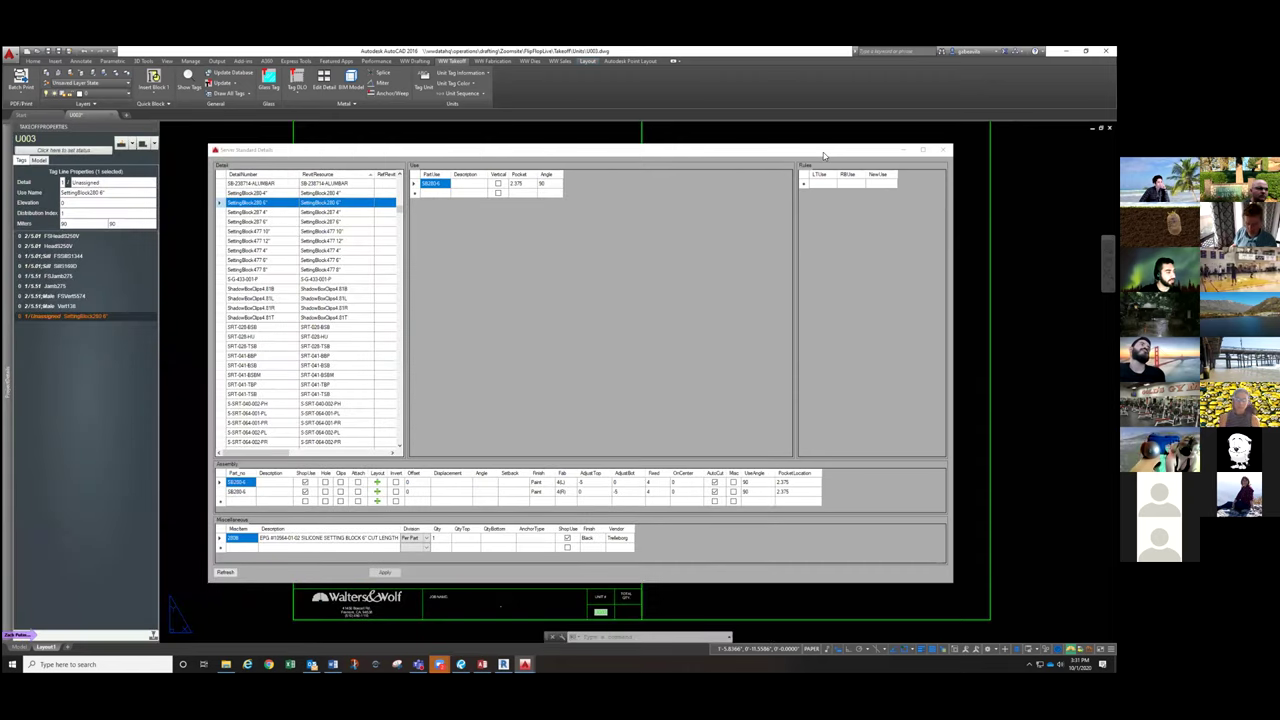
pyautogui.click(945, 150)
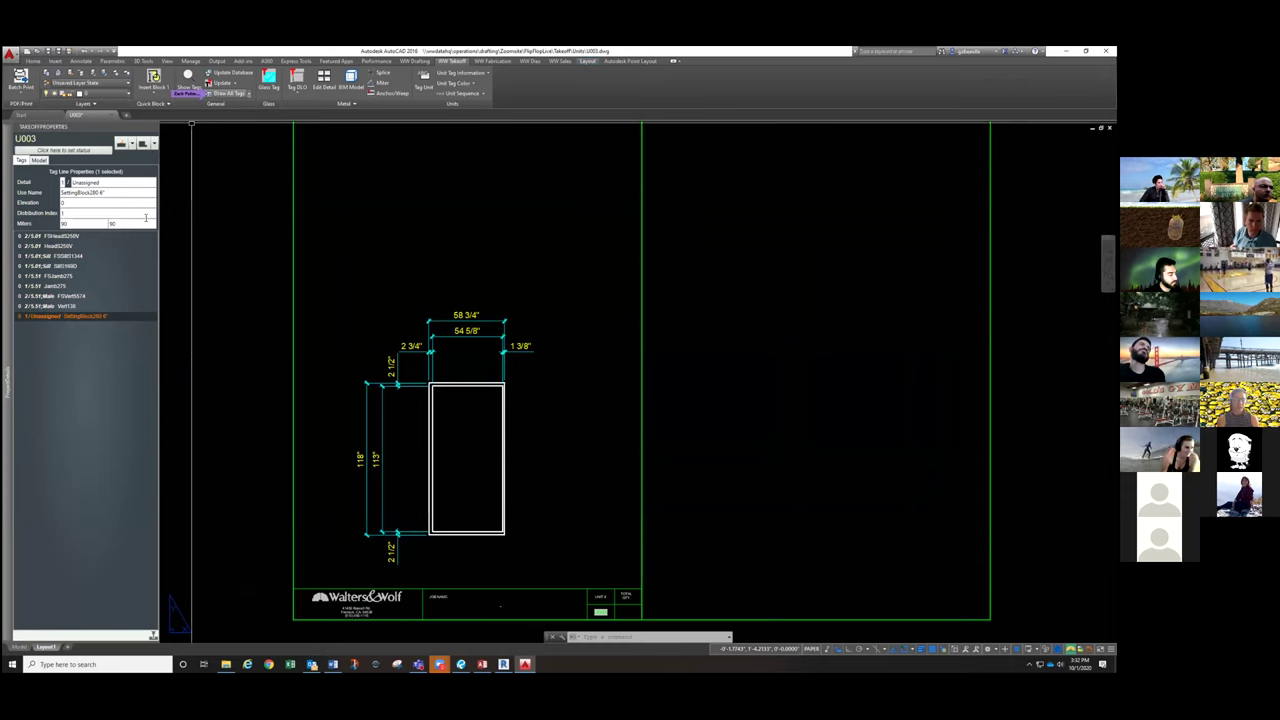
# Step: Renumber the SettingBlock280 detail to 1\5.01\SB and apply the change
pyautogui.doubleClick(48, 317)
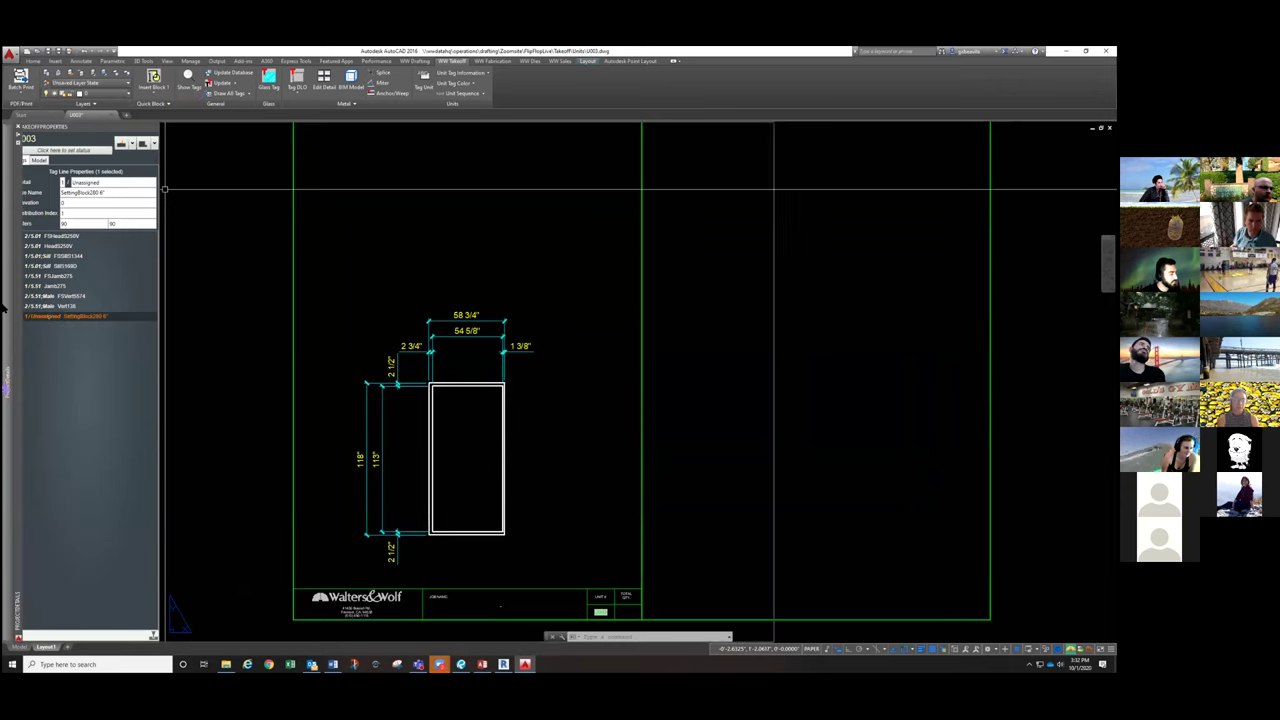
pyautogui.click(79, 234)
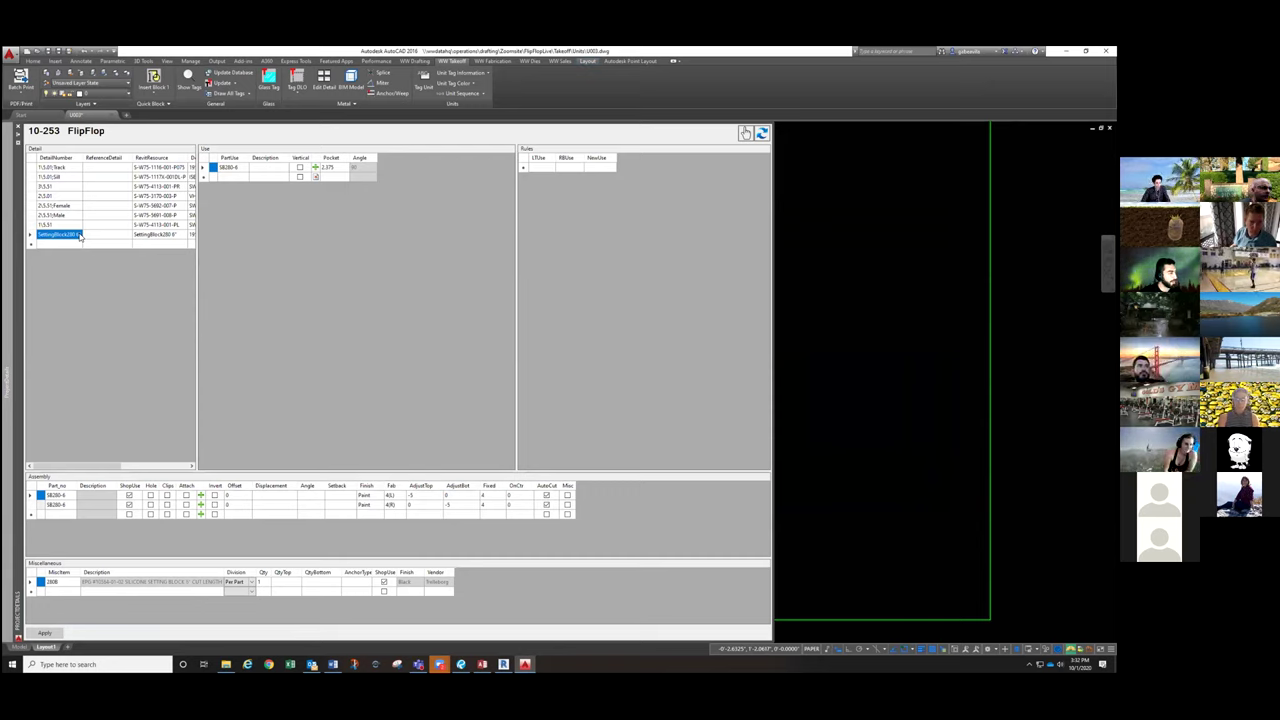
pyautogui.write('1/5')
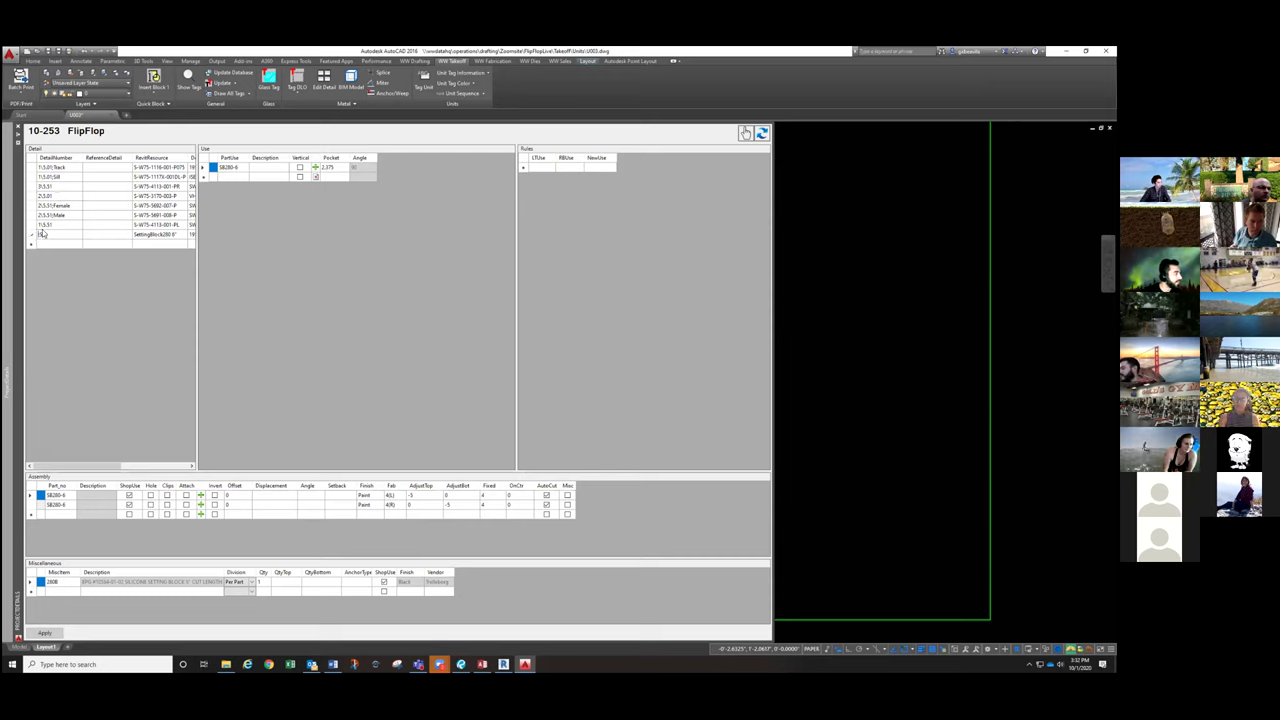
pyautogui.write('5.0\\SB')
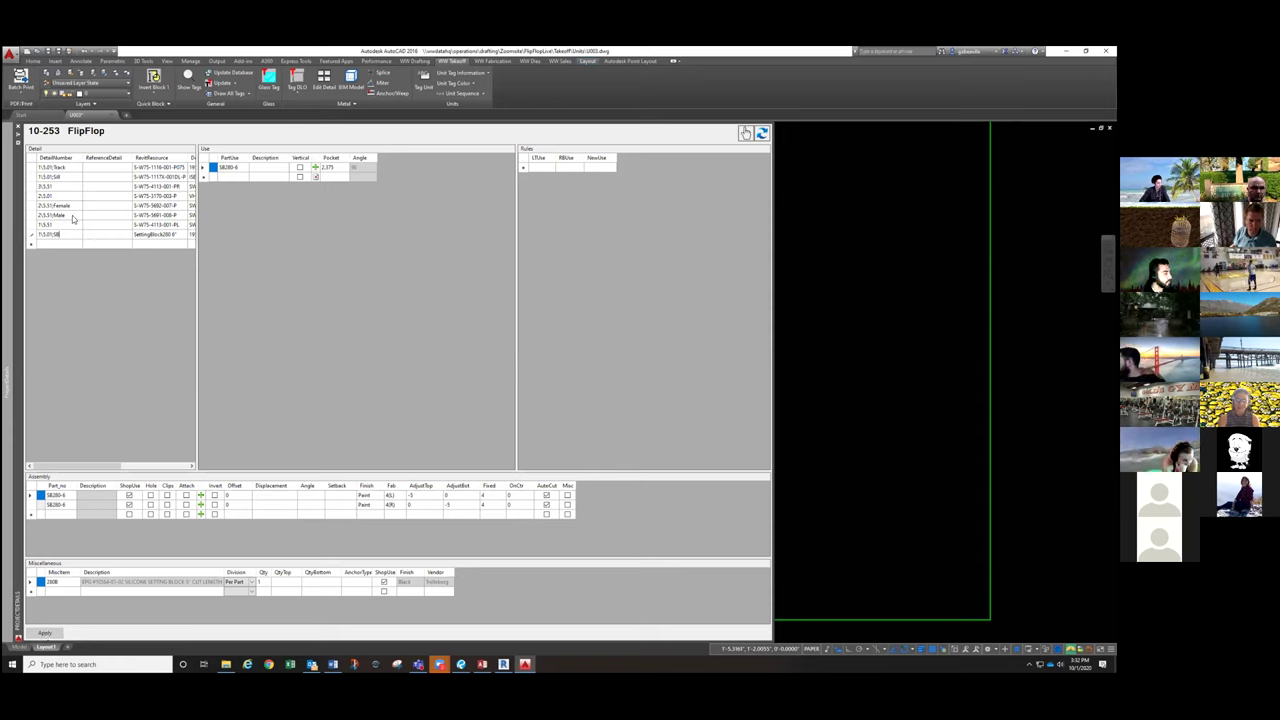
pyautogui.click(74, 216)
pyautogui.click(44, 633)
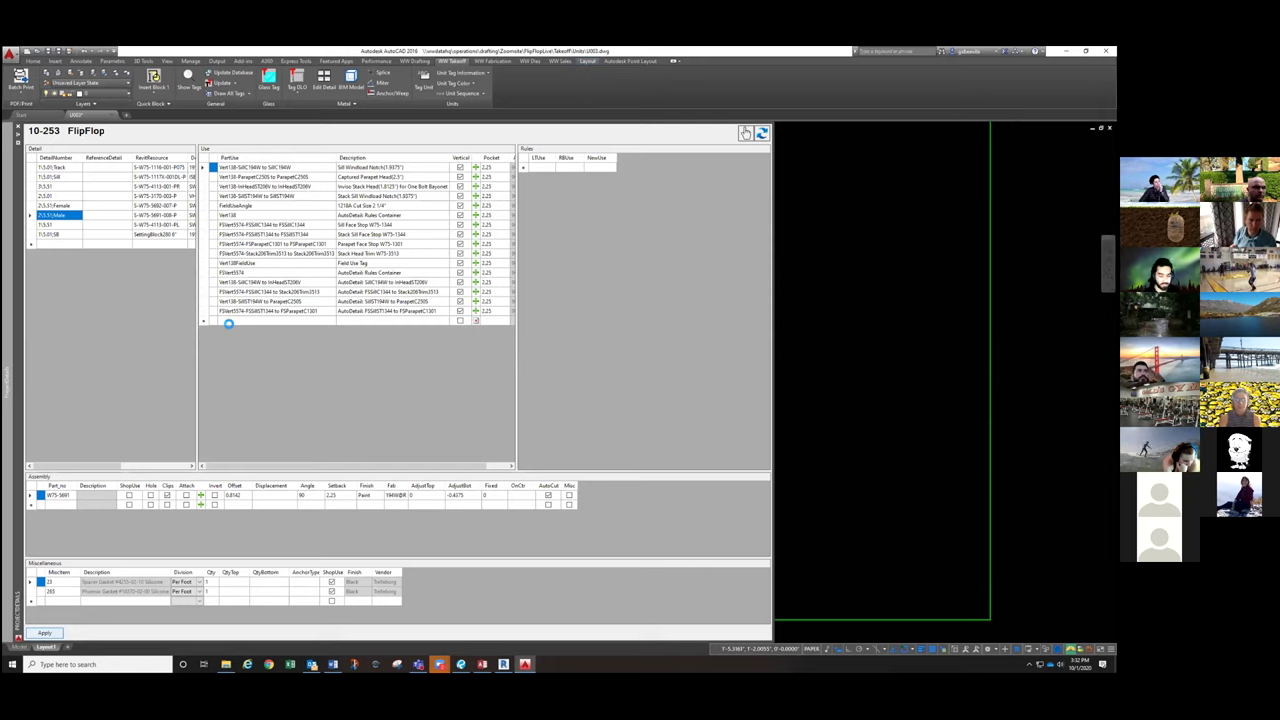
pyautogui.click(745, 134)
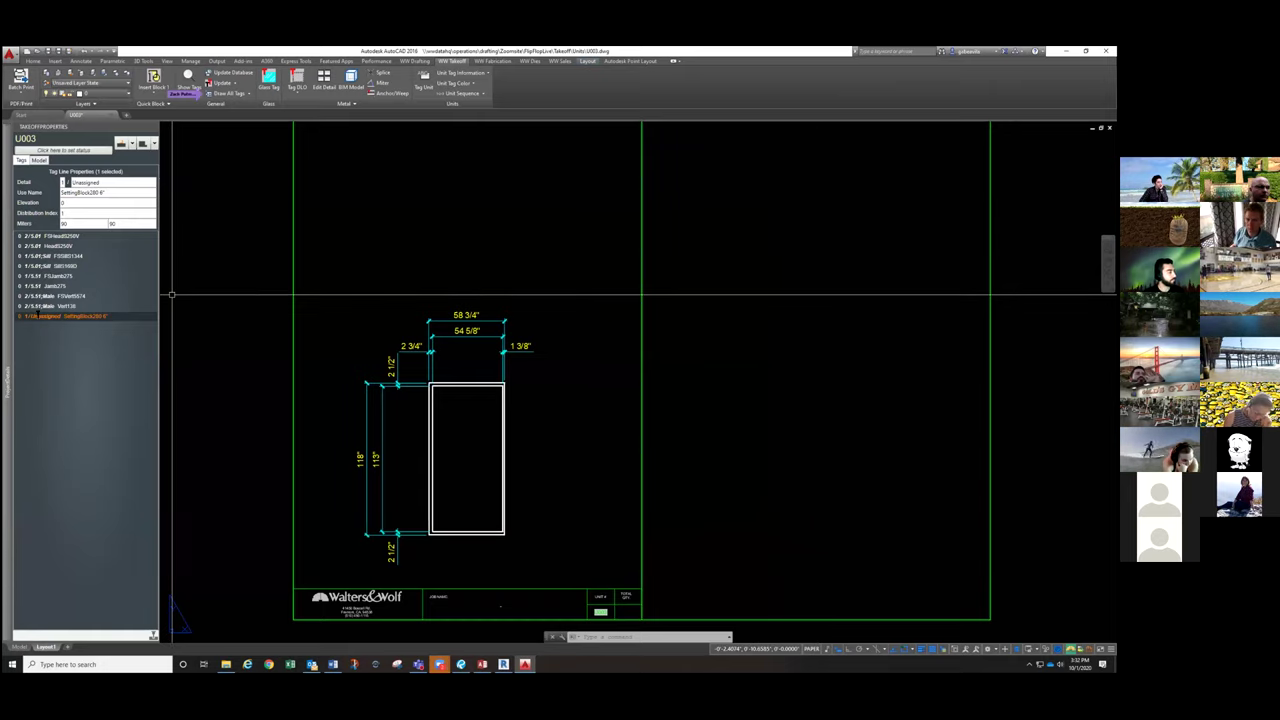
# Step: Redraw all tags on the U003 sheet, replacing the existing ones
pyautogui.click(236, 97)
pyautogui.click(524, 337)
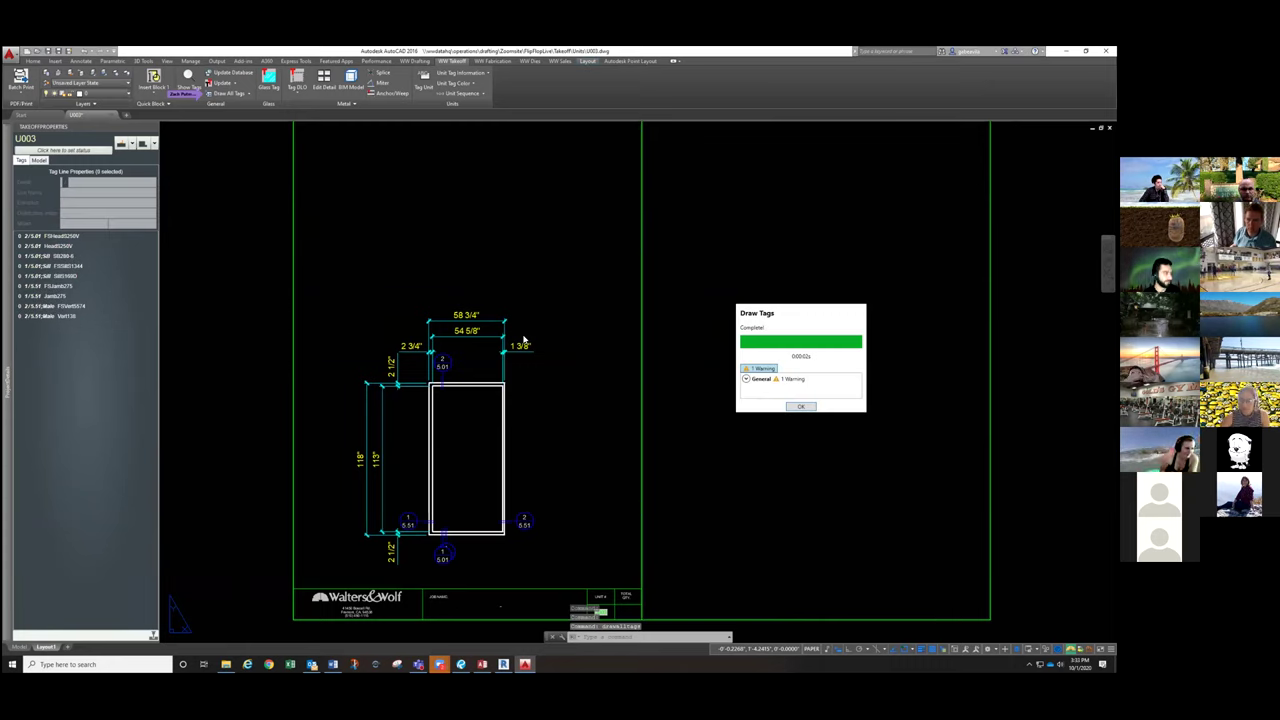
pyautogui.click(800, 406)
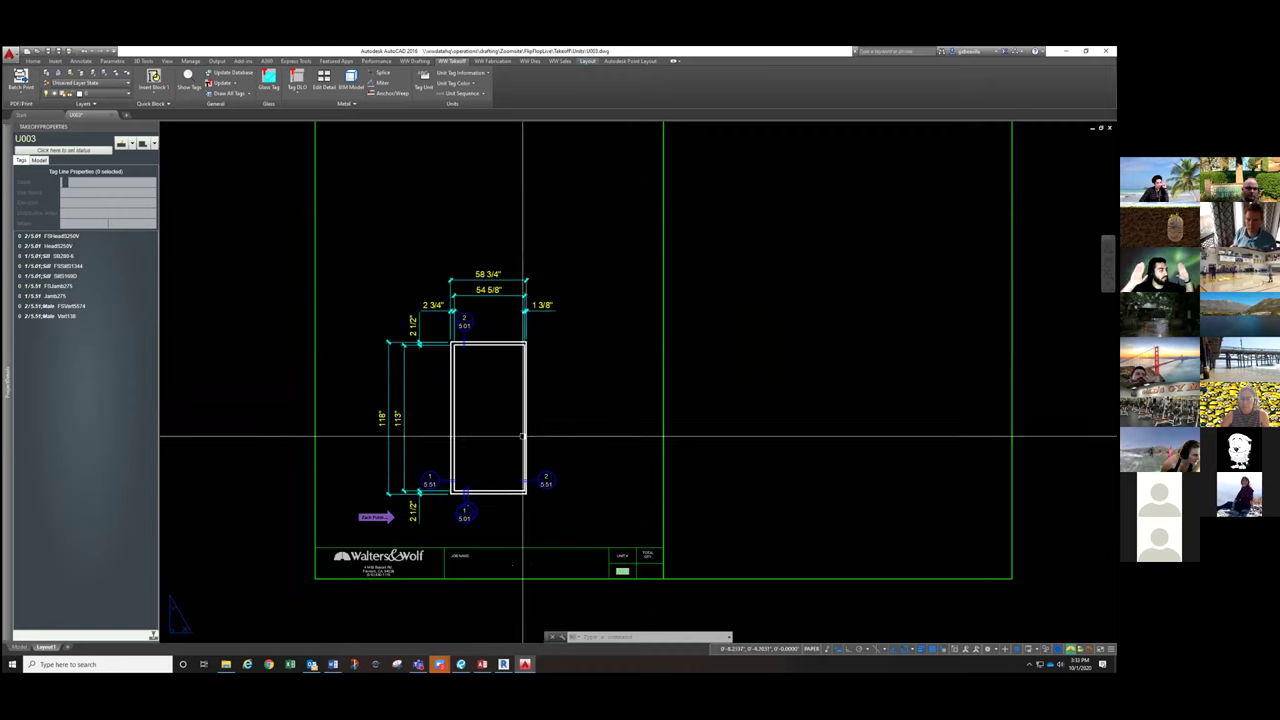
pyautogui.scroll(2, 505, 460)
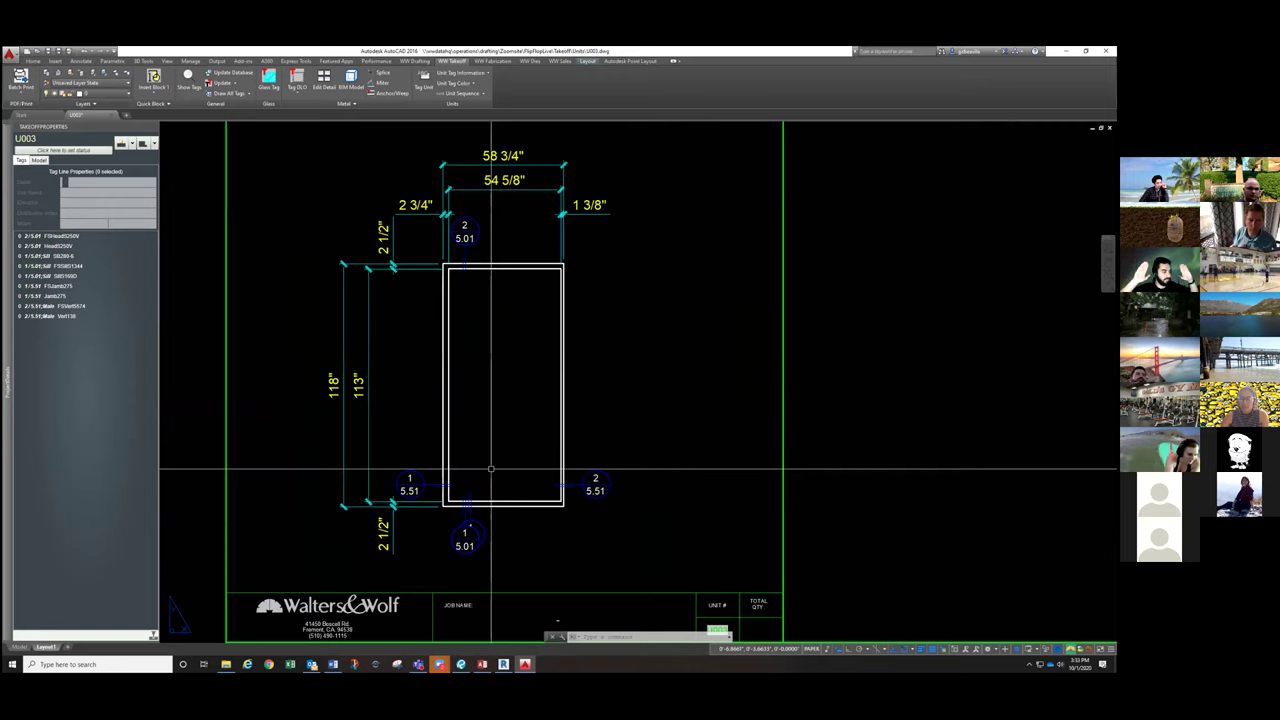
pyautogui.moveTo(505, 460); pyautogui.dragTo(499, 458, button='middle')
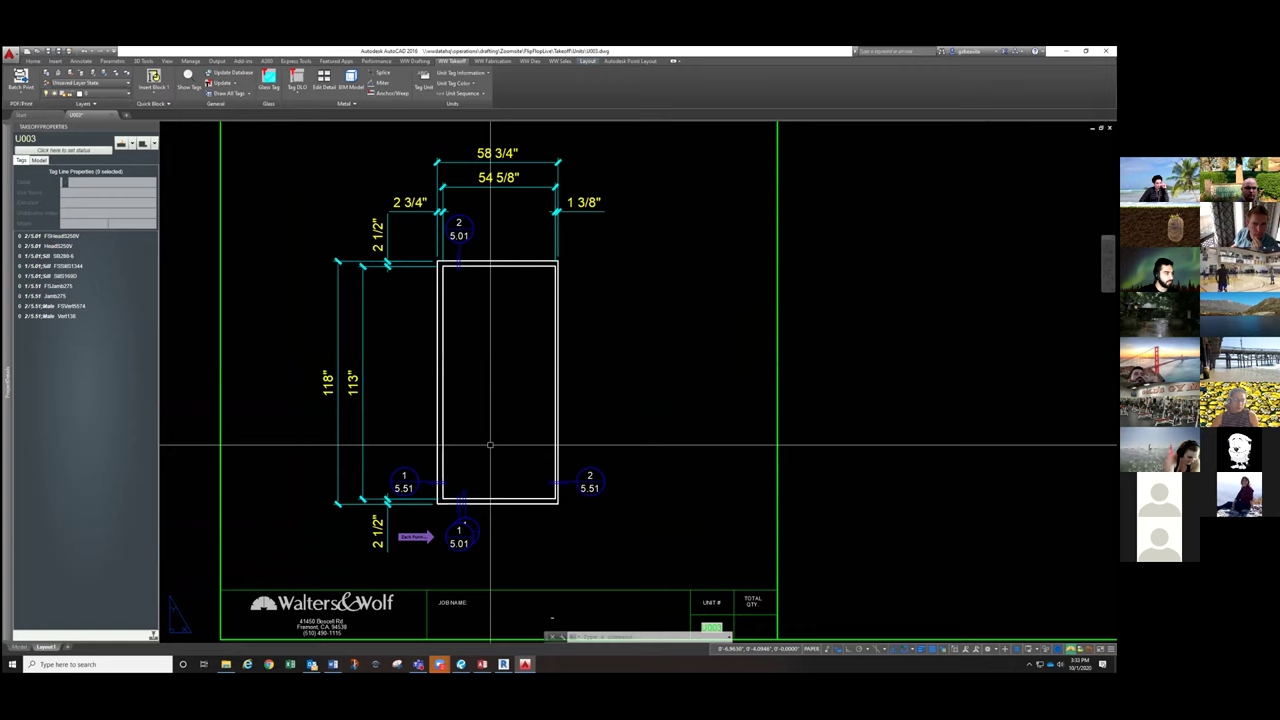
# Step: Erase the duplicate 1/5.01 tag and leader below the frame, then zoom extents
pyautogui.scroll(5, 449, 547)
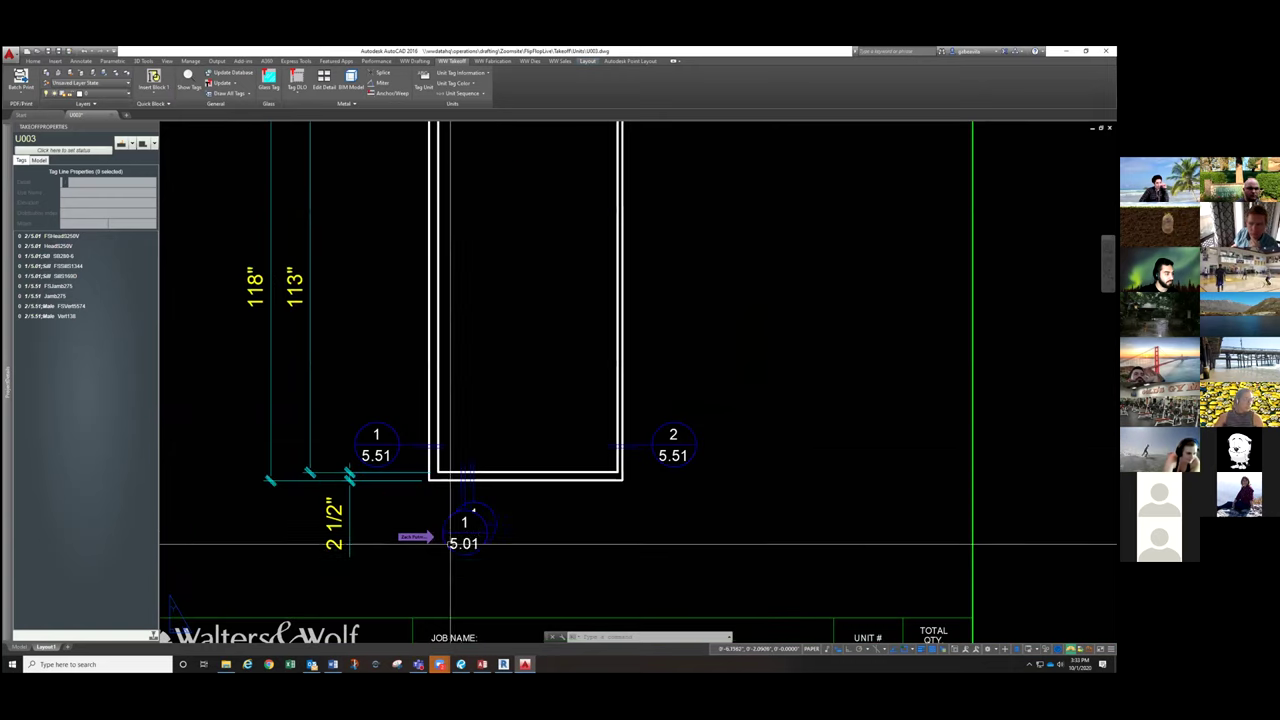
pyautogui.scroll(2, 471, 510)
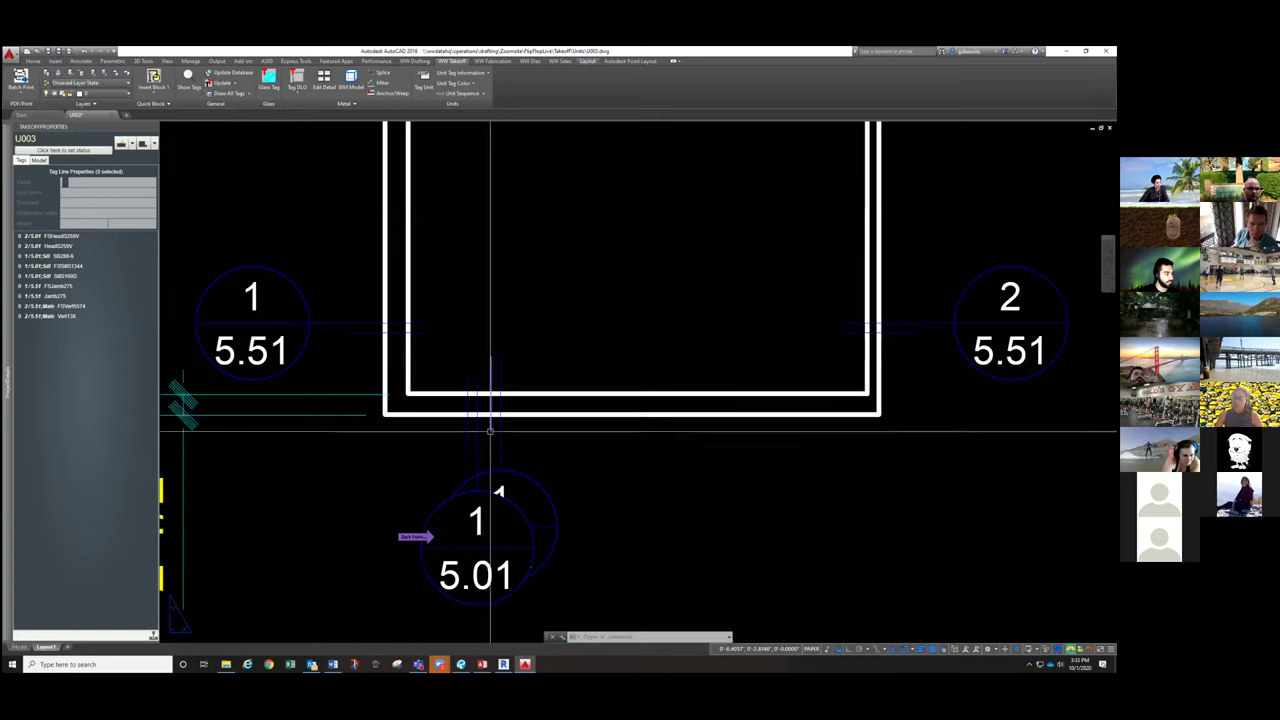
pyautogui.click(470, 432)
pyautogui.click(458, 458)
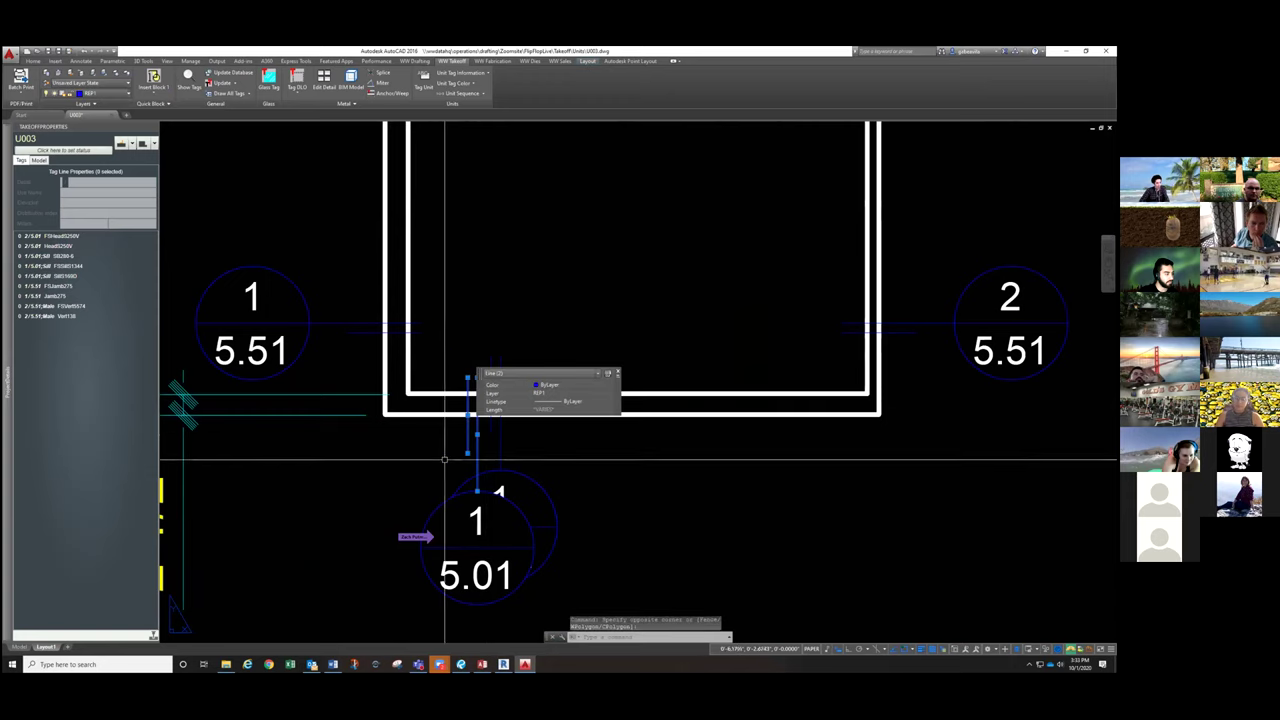
pyautogui.press('Delete')
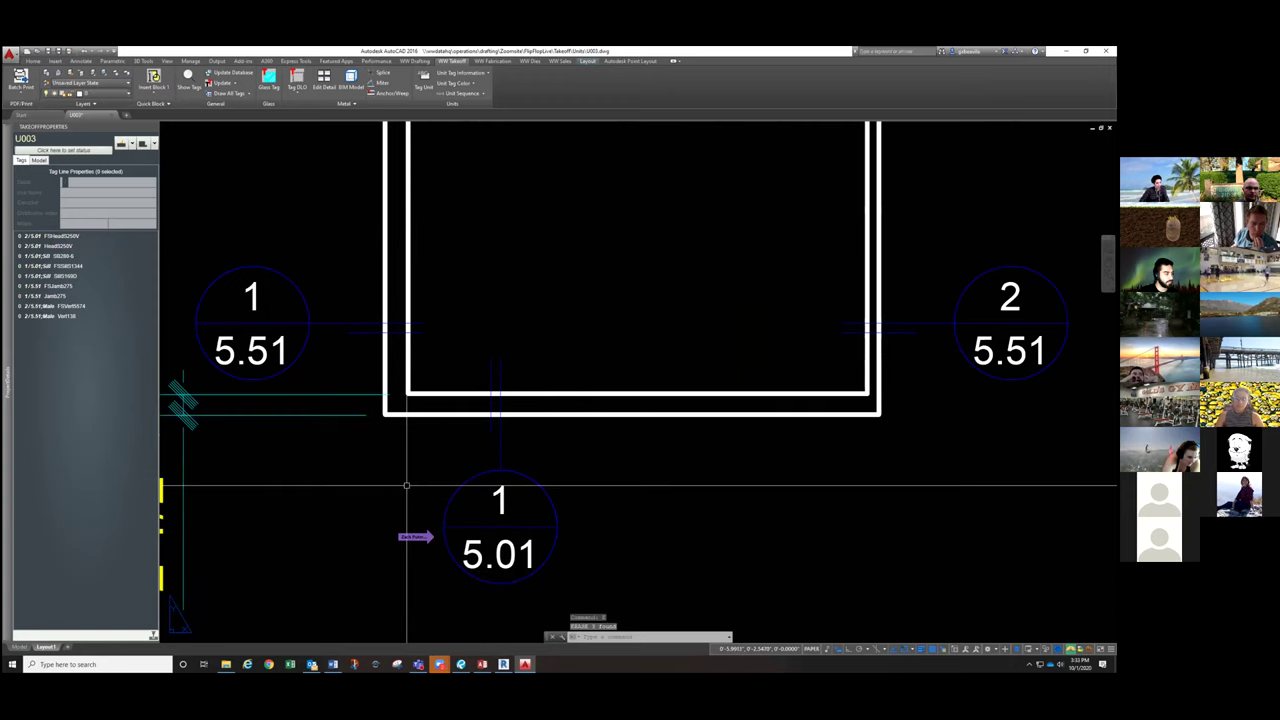
pyautogui.scroll(-3, 406, 485)
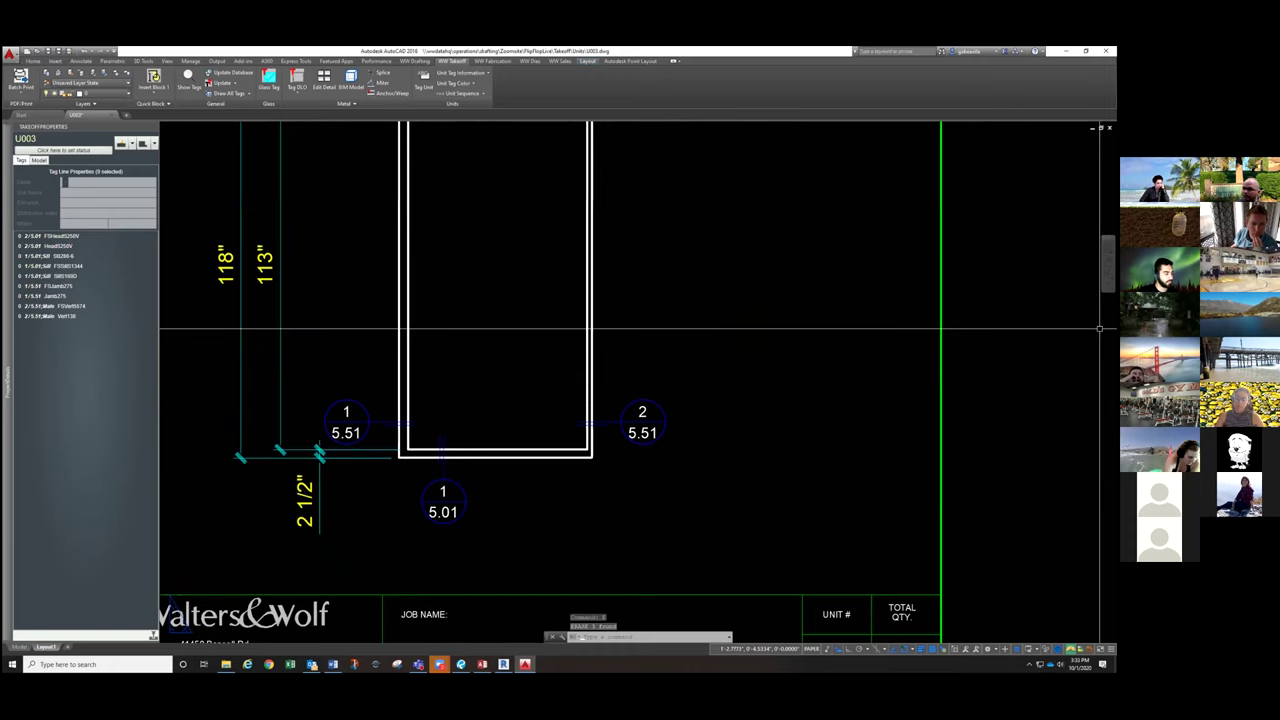
pyautogui.middleClick(611, 371)
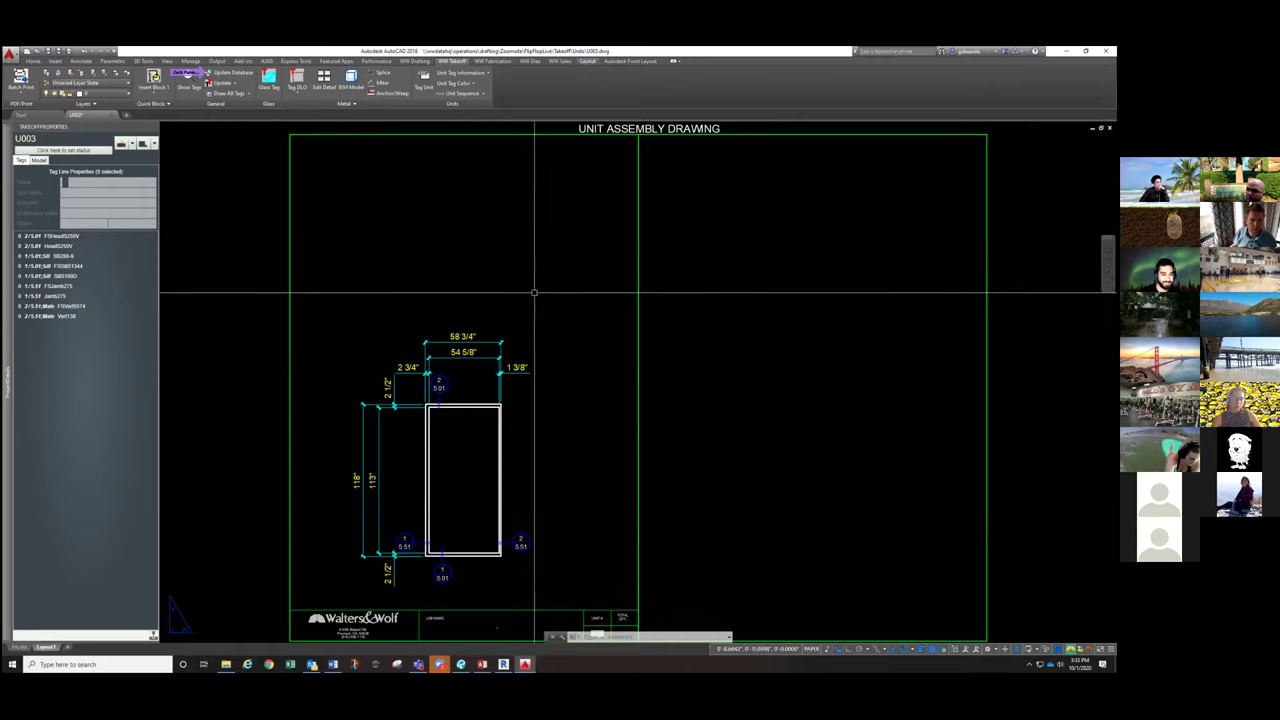
# Step: Run the UPD command to start Update Database and BIM
pyautogui.write('UPD')
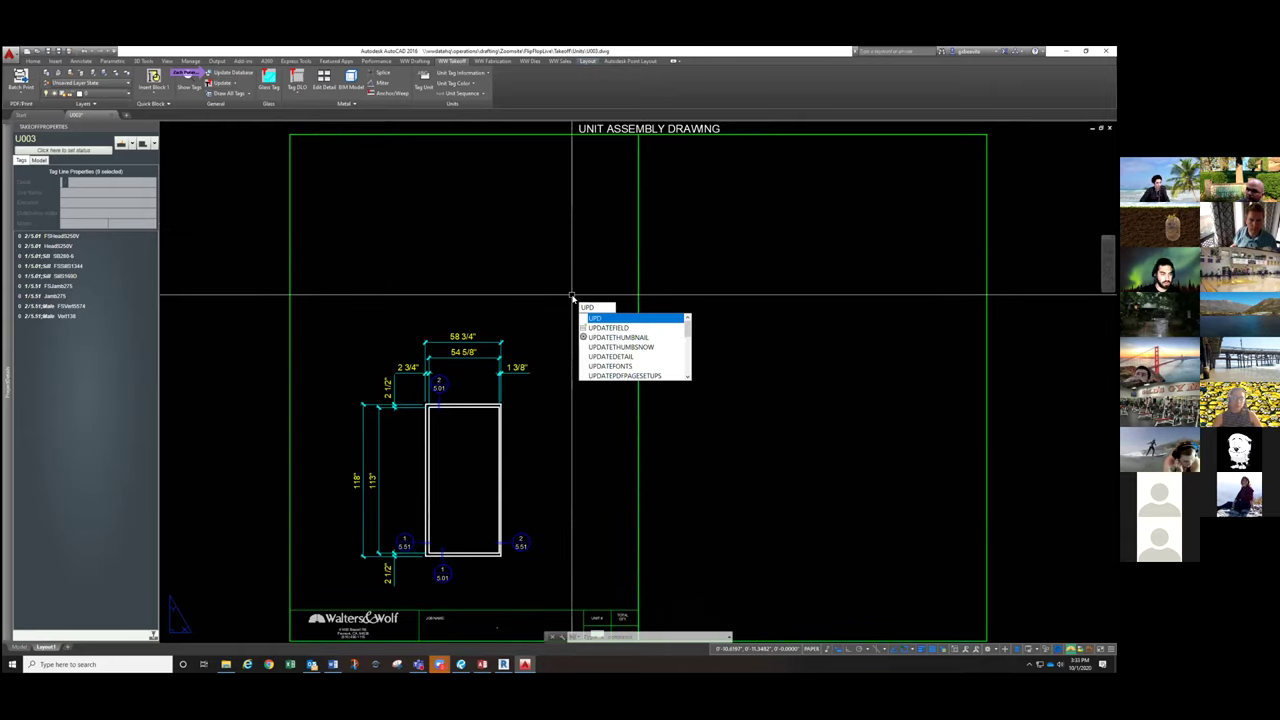
pyautogui.press('Return')
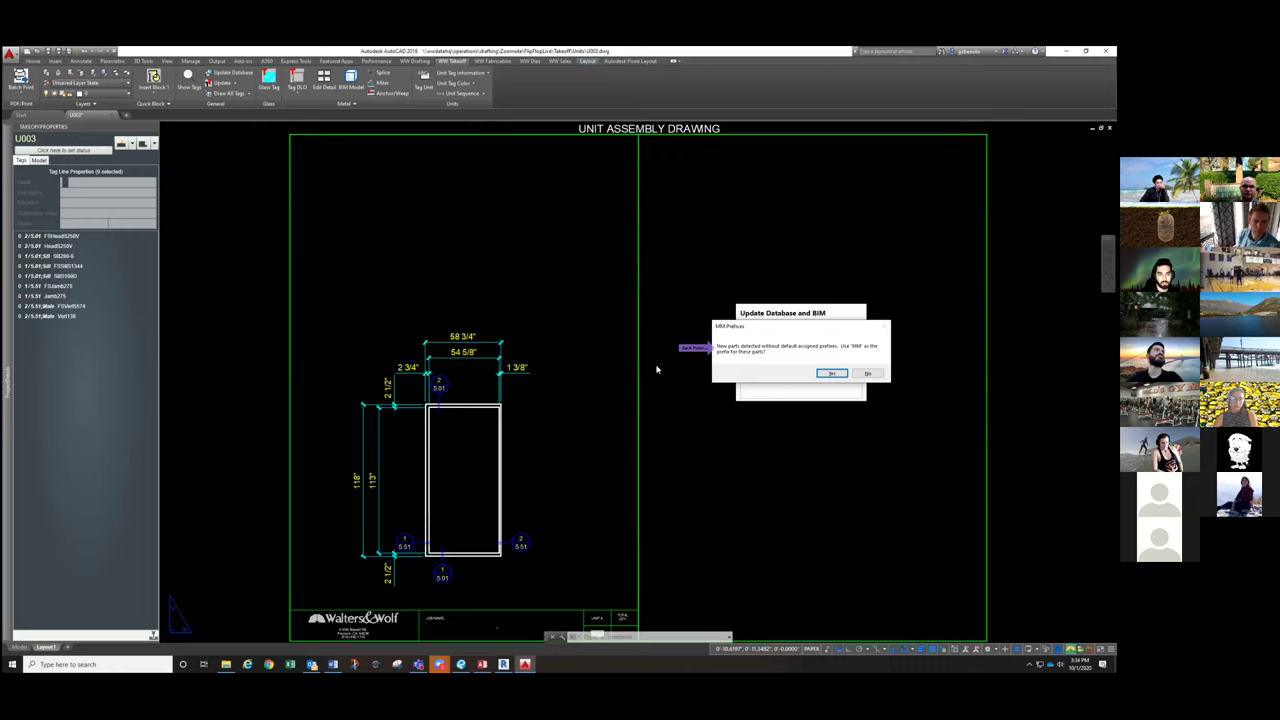
# Step: Accept the MM prefix for new parts, then read and close the update report with its tag-plane warning
pyautogui.click(828, 374)
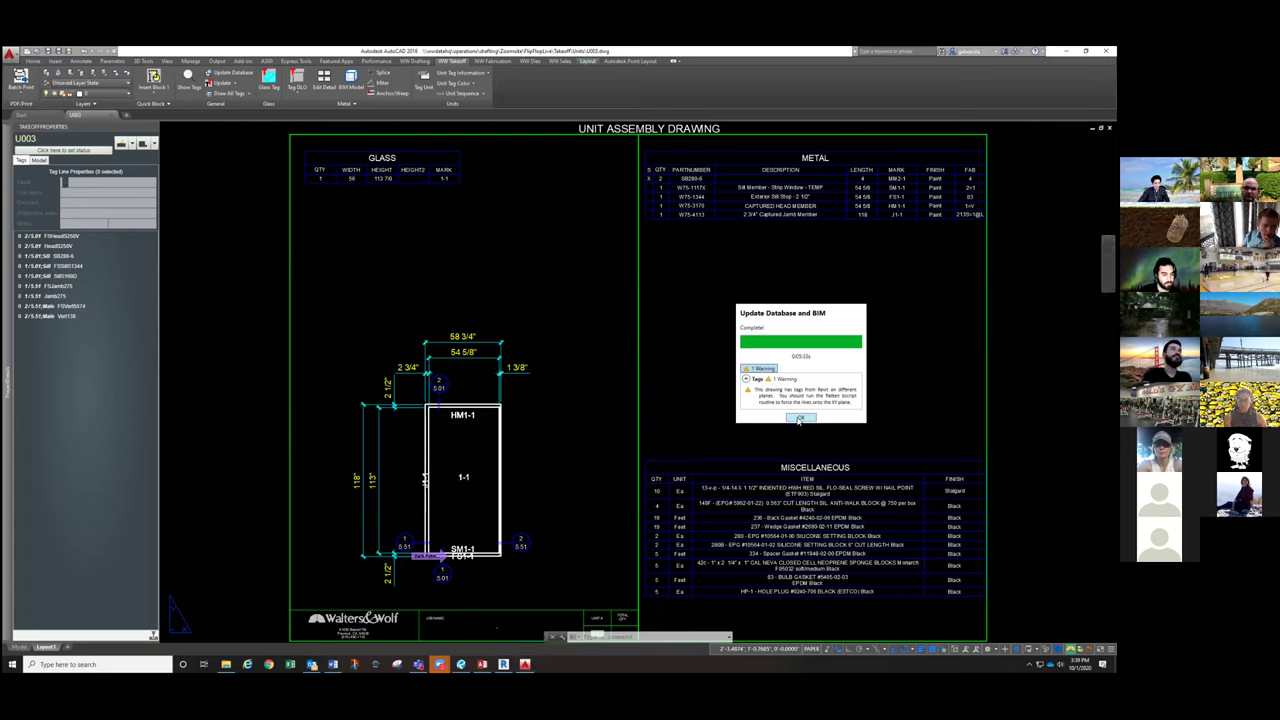
pyautogui.moveTo(802, 315); pyautogui.dragTo(744, 315)
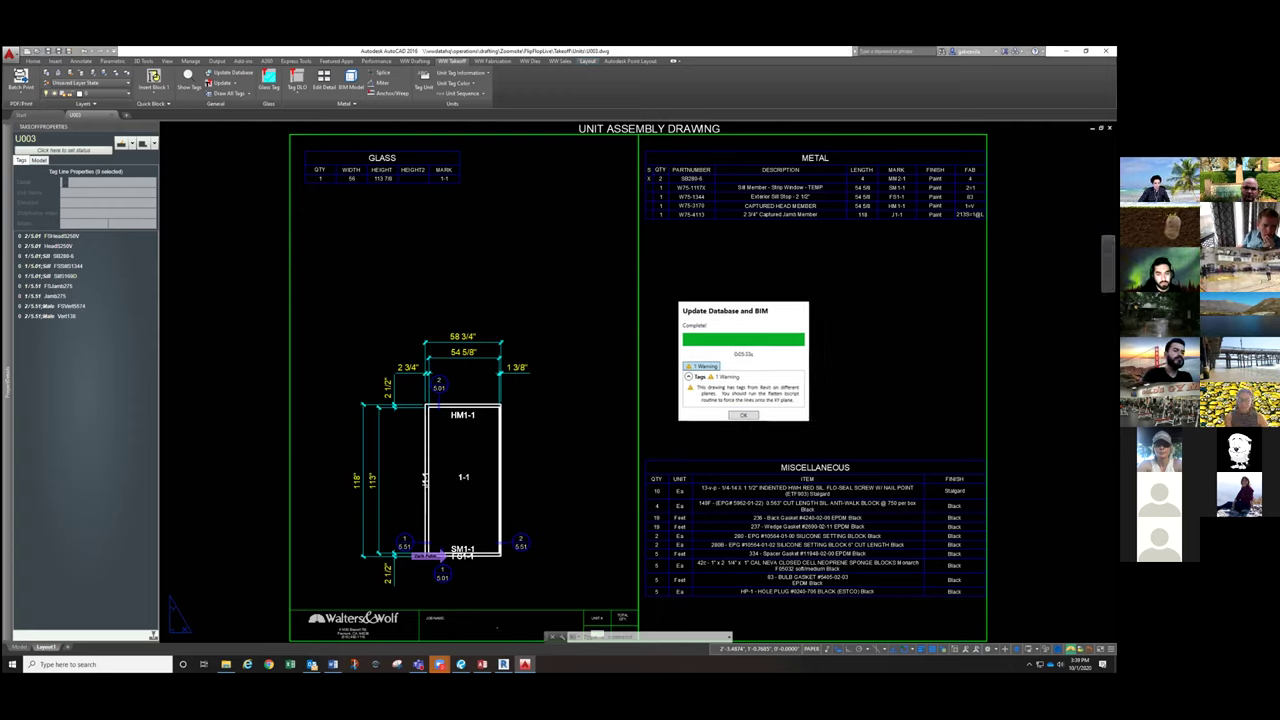
pyautogui.click(743, 416)
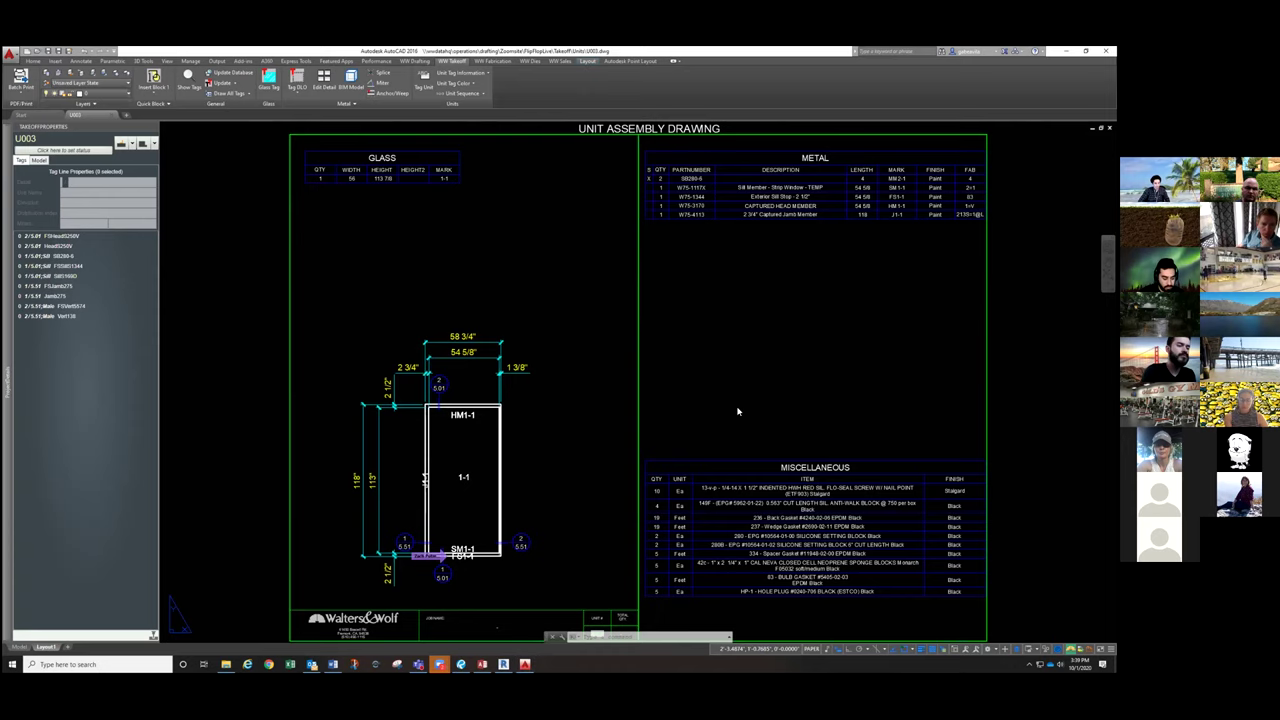
# Step: Switch to the unit's 3D frame model and shade it with the Conceptual visual style
pyautogui.click(20, 647)
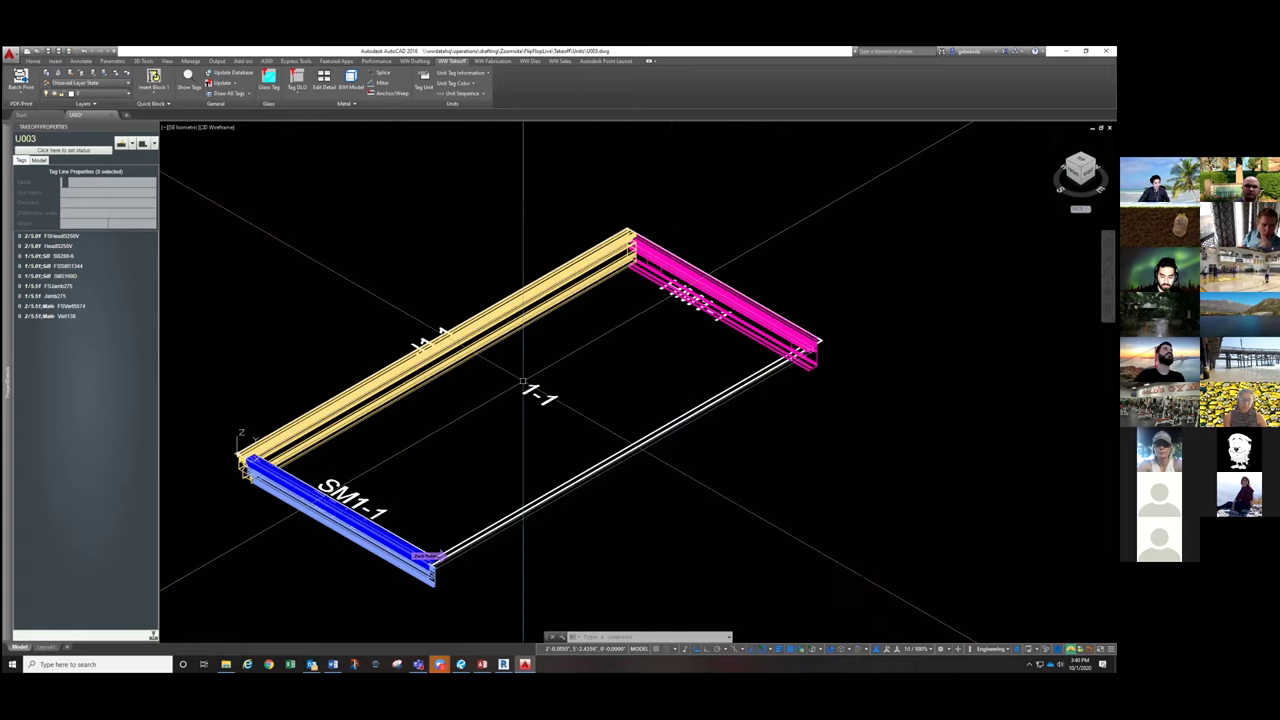
pyautogui.keyDown('shift'); pyautogui.moveTo(545, 390); pyautogui.dragTo(703, 430, button='middle'); pyautogui.keyUp('shift')
pyautogui.scroll(5, 703, 440)
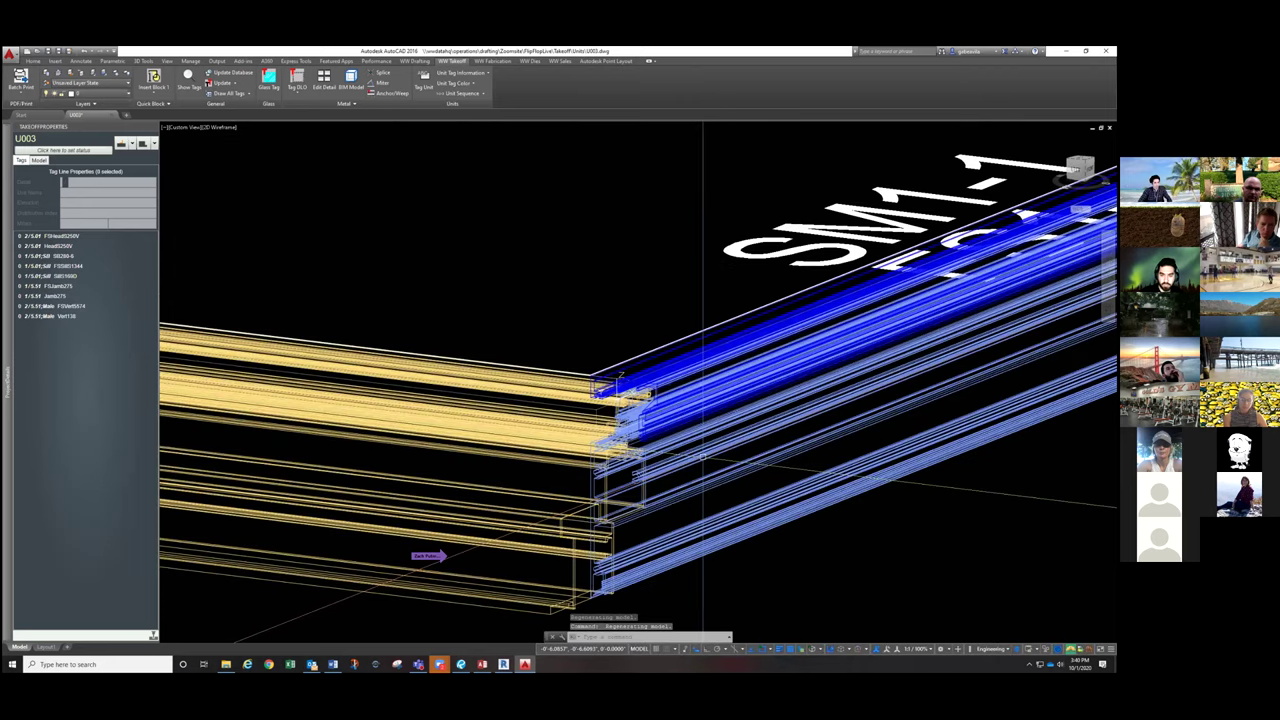
pyautogui.scroll(2, 702, 456)
pyautogui.scroll(-2, 520, 260)
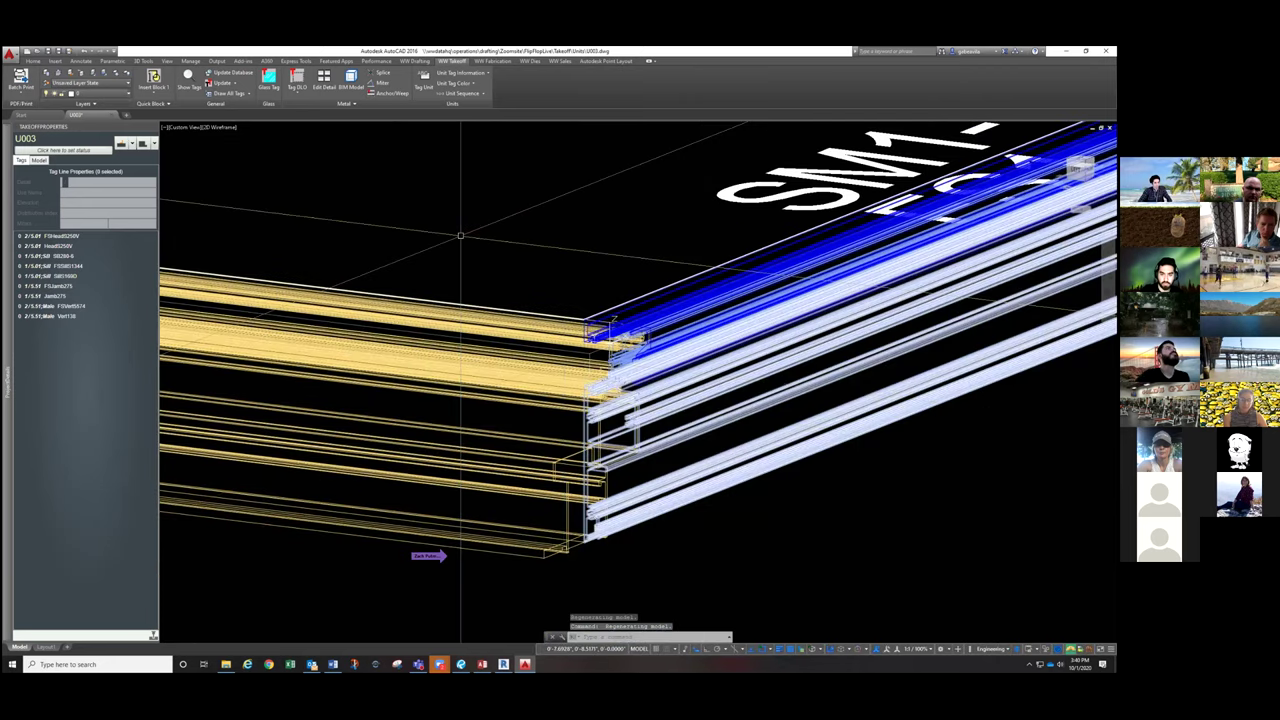
pyautogui.click(225, 128)
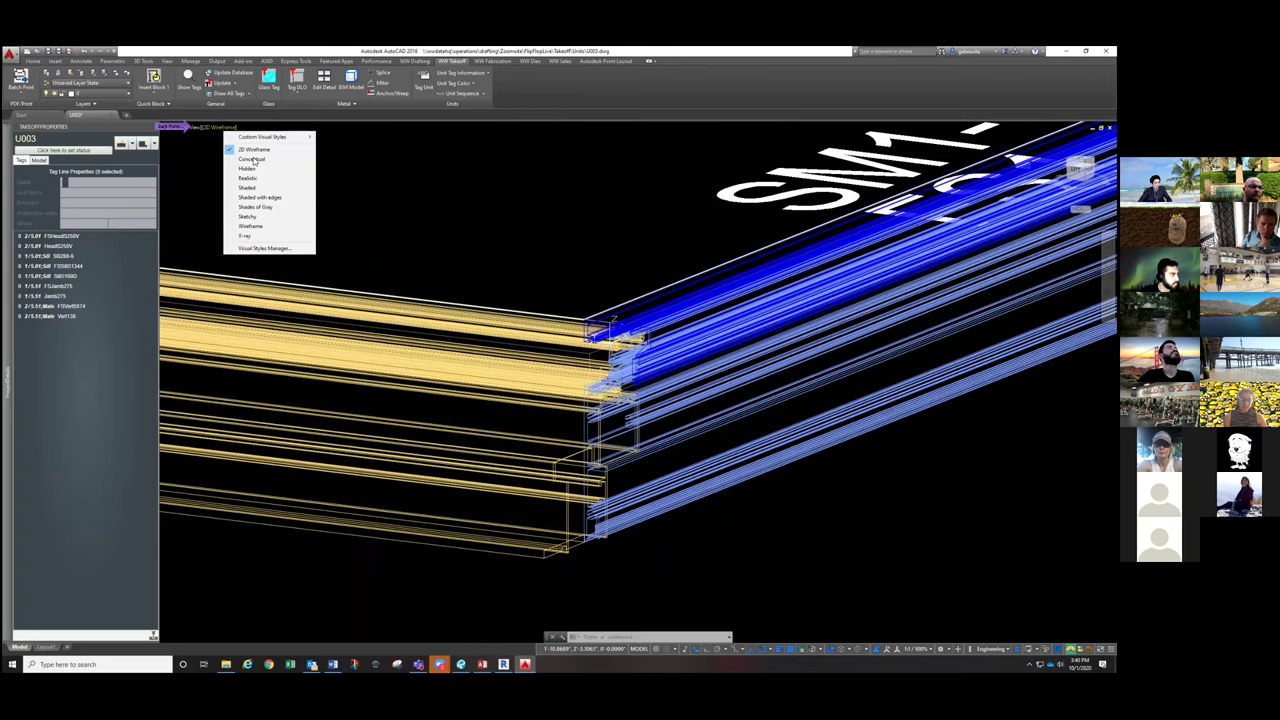
pyautogui.click(252, 159)
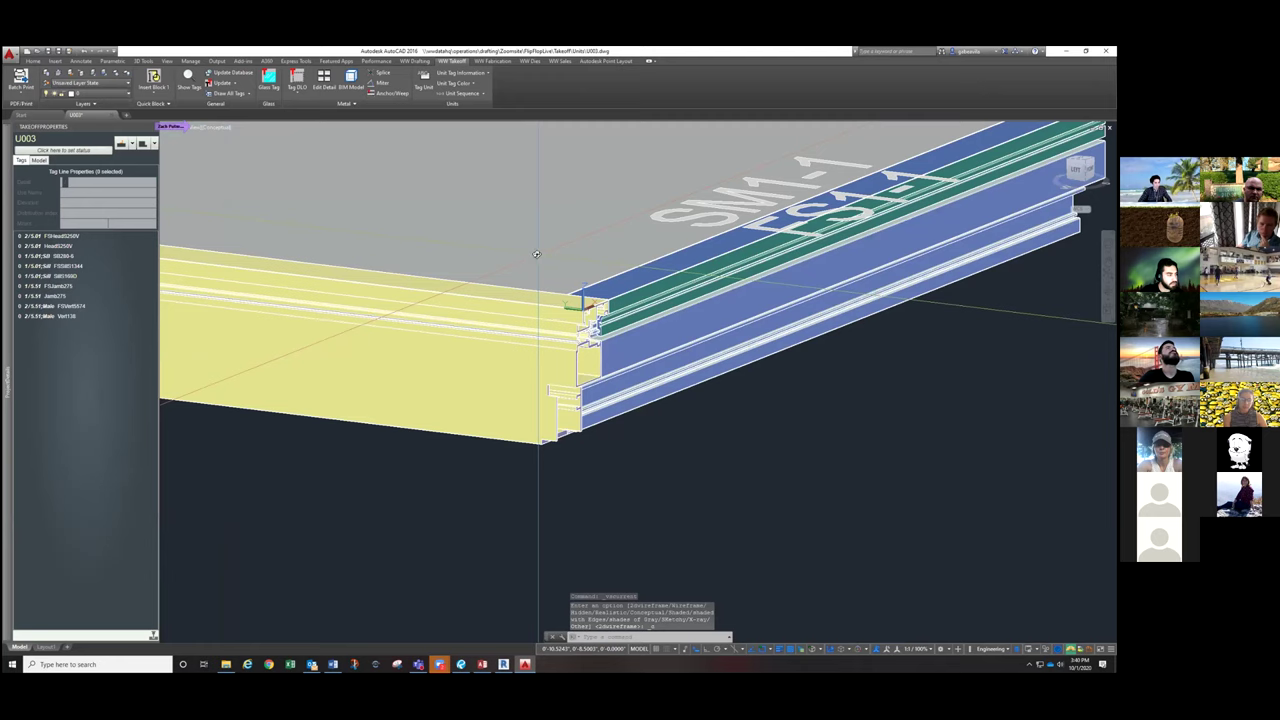
# Step: Orbit to show the SM1-1 and FS1-1 labels and select the yellow mullion
pyautogui.keyDown('shift'); pyautogui.moveTo(536, 254); pyautogui.dragTo(488, 280, button='middle'); pyautogui.keyUp('shift')
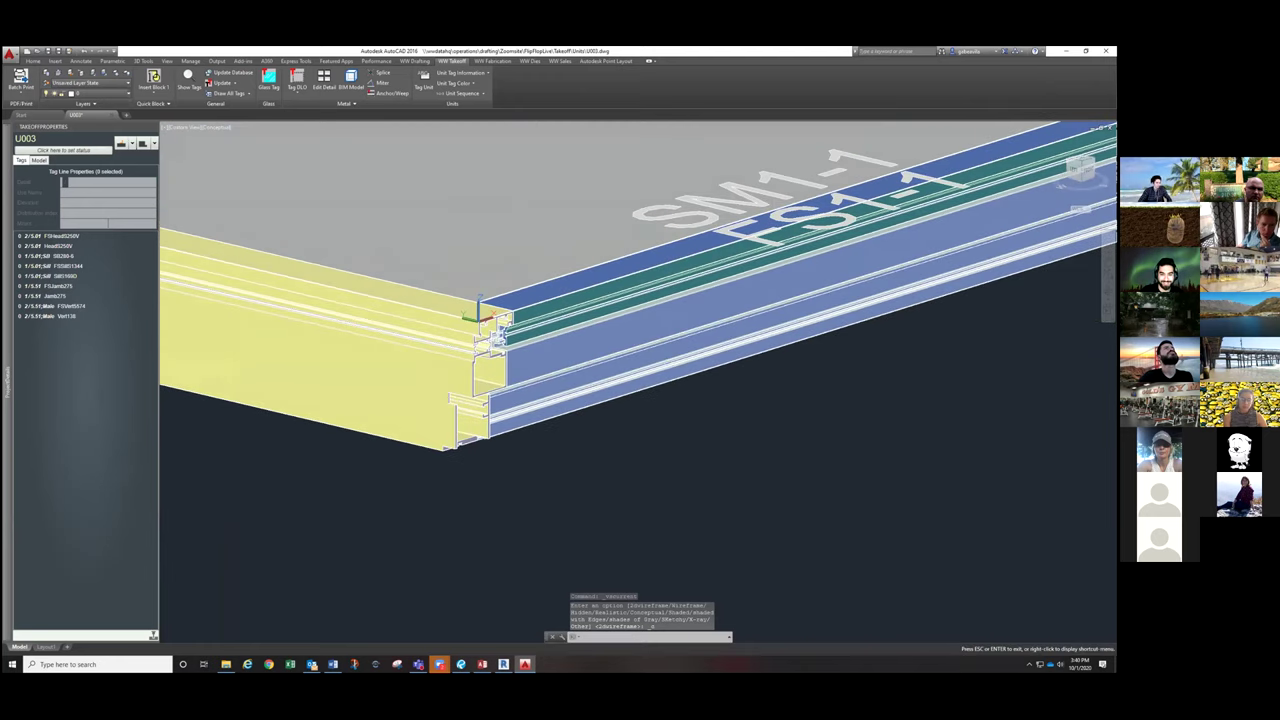
pyautogui.scroll(2, 479, 305)
pyautogui.keyDown('shift'); pyautogui.moveTo(479, 340); pyautogui.dragTo(494, 410, button='middle'); pyautogui.keyUp('shift')
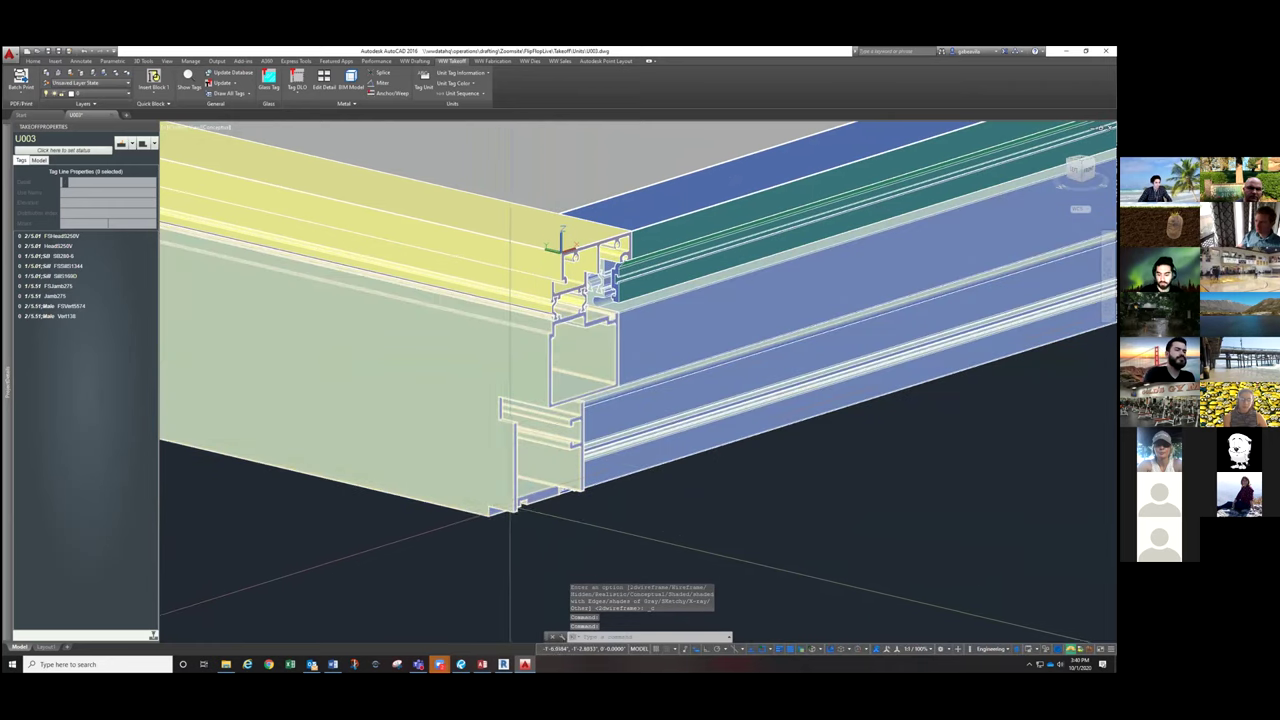
pyautogui.moveTo(495, 430)
pyautogui.keyDown('shift'); pyautogui.mouseDown(button='middle')
pyautogui.moveTo(450, 424)
pyautogui.moveTo(580, 360)
pyautogui.mouseUp(button='middle'); pyautogui.keyUp('shift')
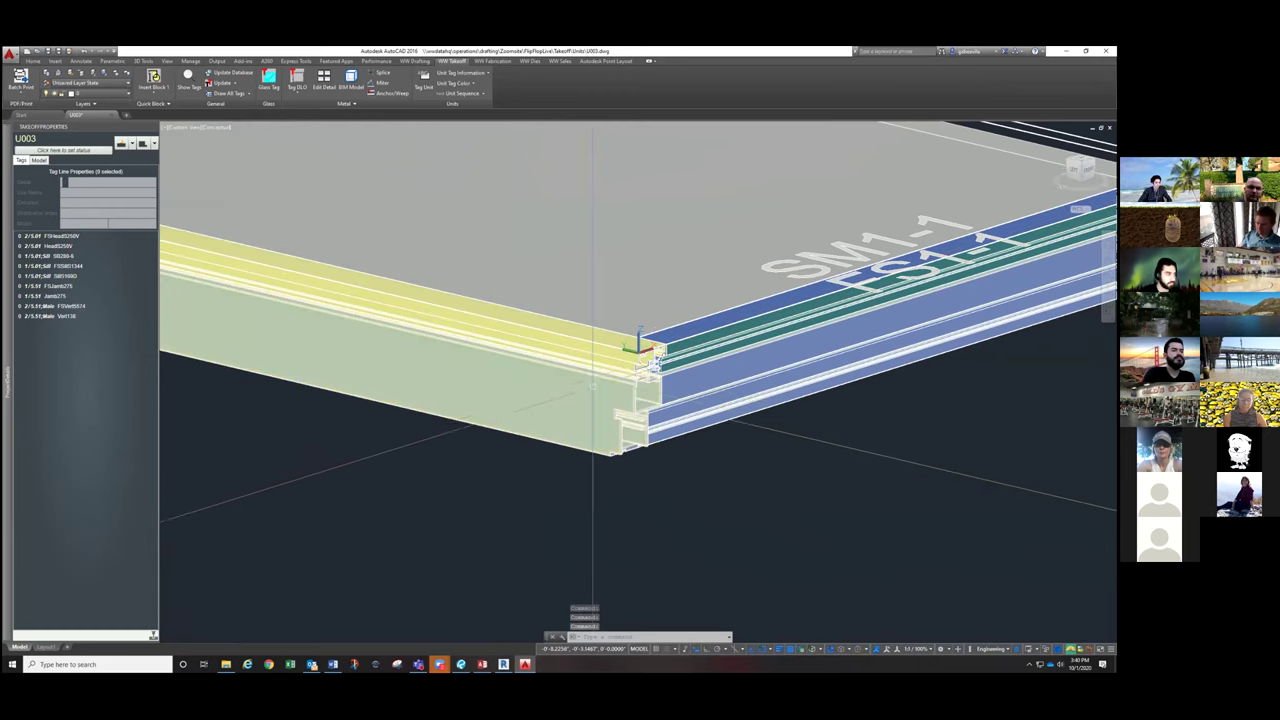
pyautogui.click(580, 432)
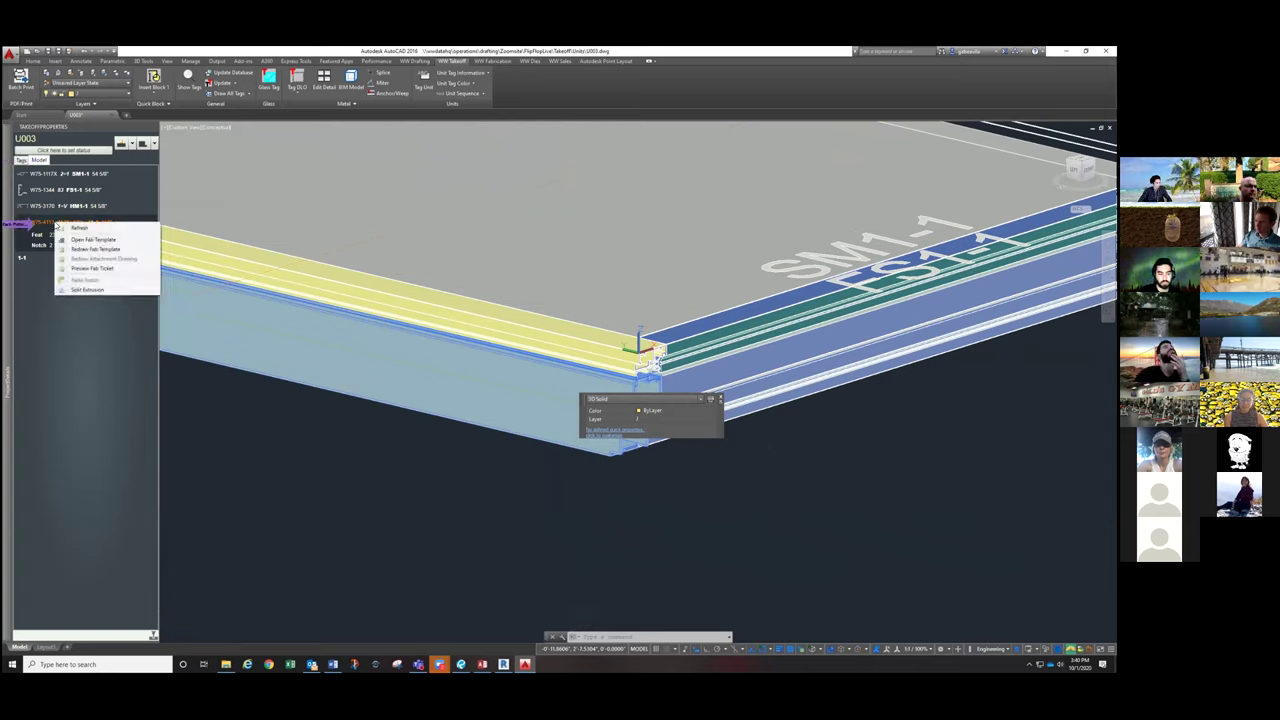
# Step: Open and review the mullion's W75-4113-213S=1@L fab template, then close it
pyautogui.click(80, 240)
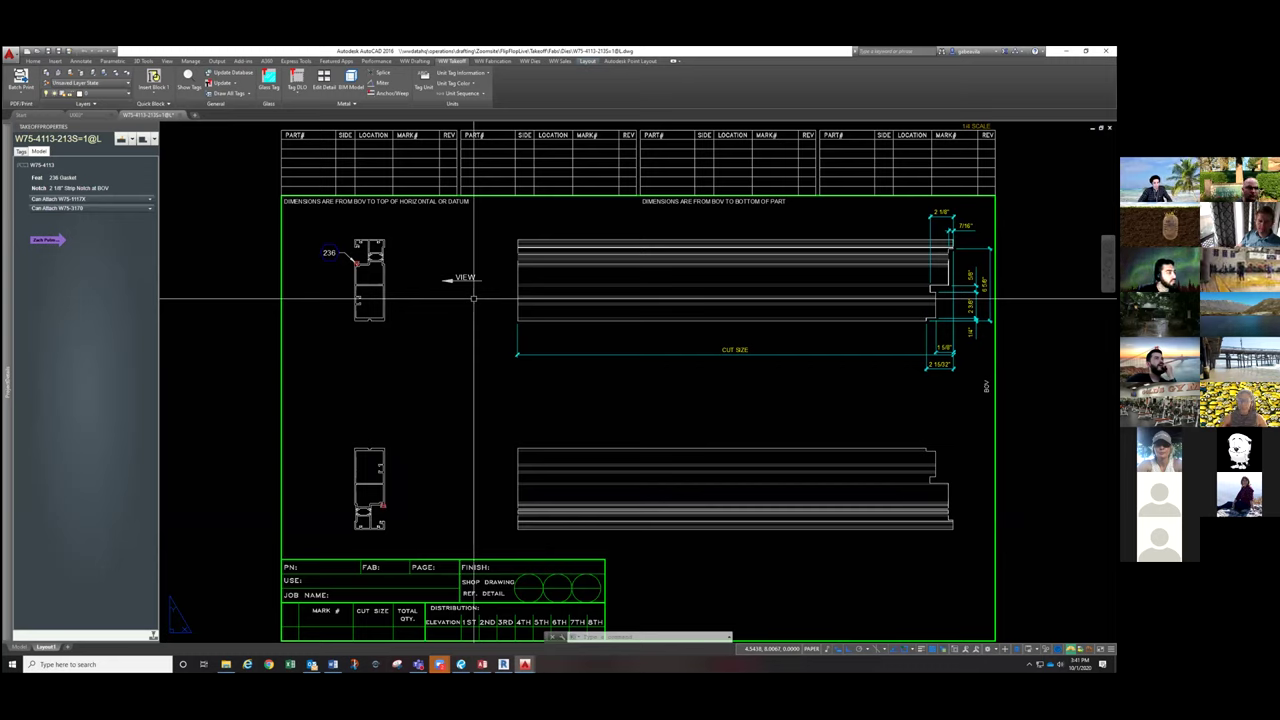
pyautogui.click(180, 115)
# Step: Close the fab drawing without saving and orbit around the full U003 panel model
pyautogui.click(590, 374)
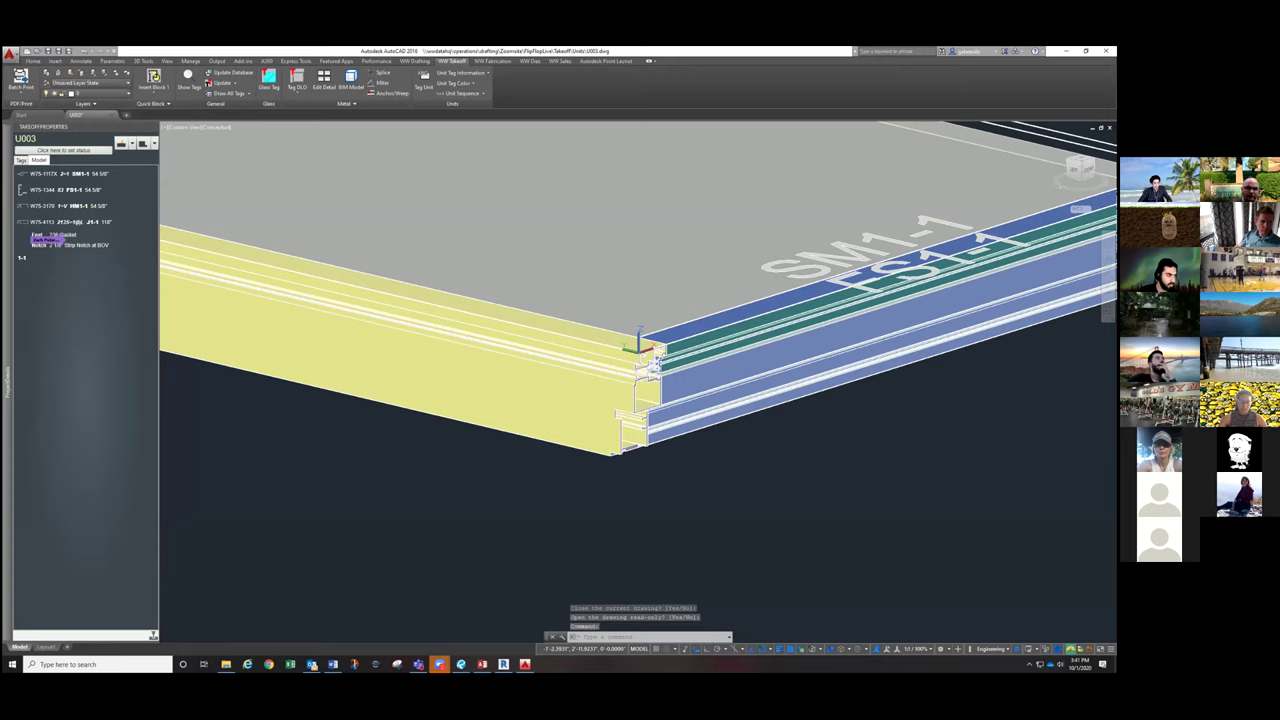
pyautogui.scroll(-5, 611, 470)
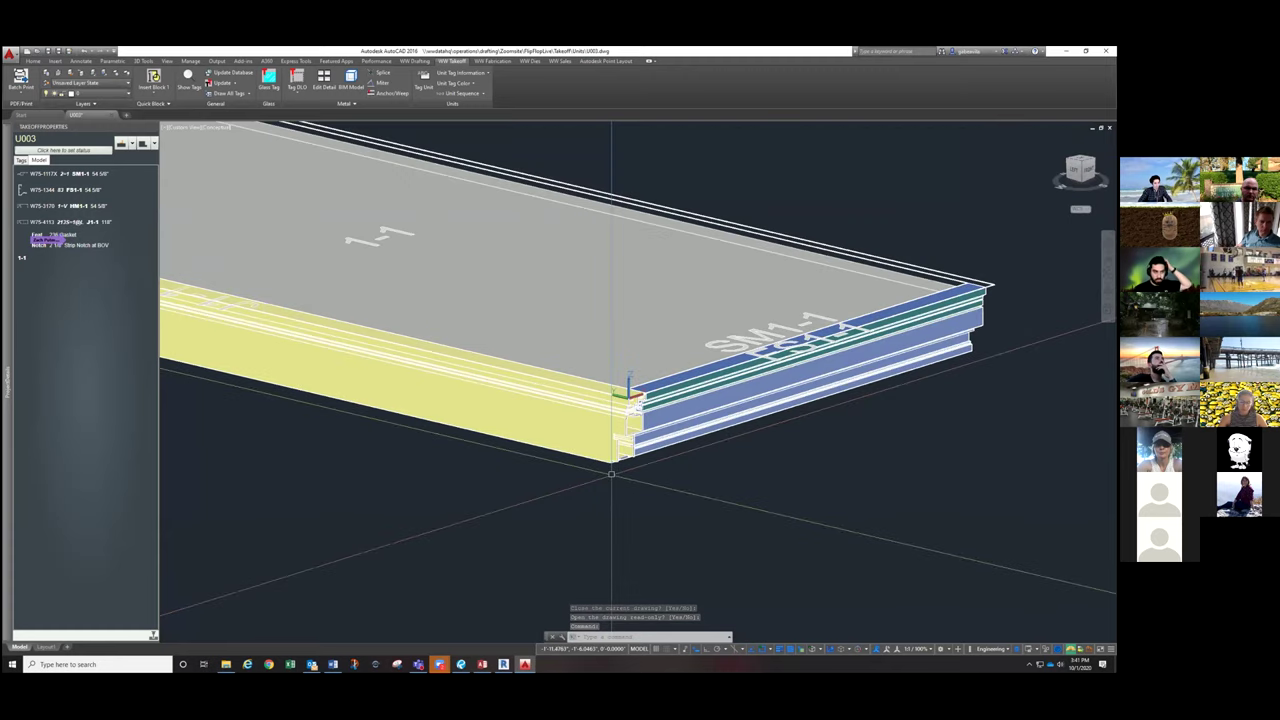
pyautogui.keyDown('shift'); pyautogui.moveTo(611, 470); pyautogui.dragTo(509, 474, button='middle'); pyautogui.keyUp('shift')
pyautogui.keyDown('shift'); pyautogui.moveTo(591, 476); pyautogui.dragTo(651, 480, button='middle'); pyautogui.keyUp('shift')
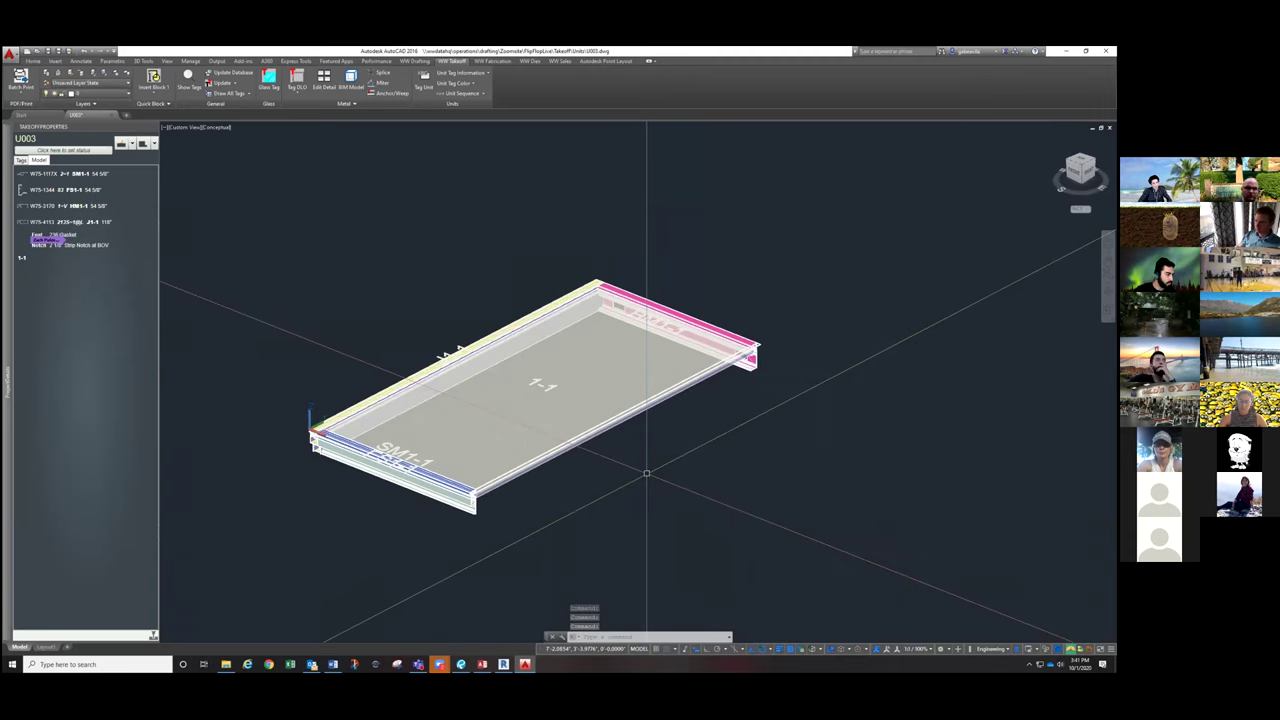
pyautogui.keyDown('shift'); pyautogui.moveTo(634, 466); pyautogui.dragTo(580, 451, button='middle'); pyautogui.keyUp('shift')
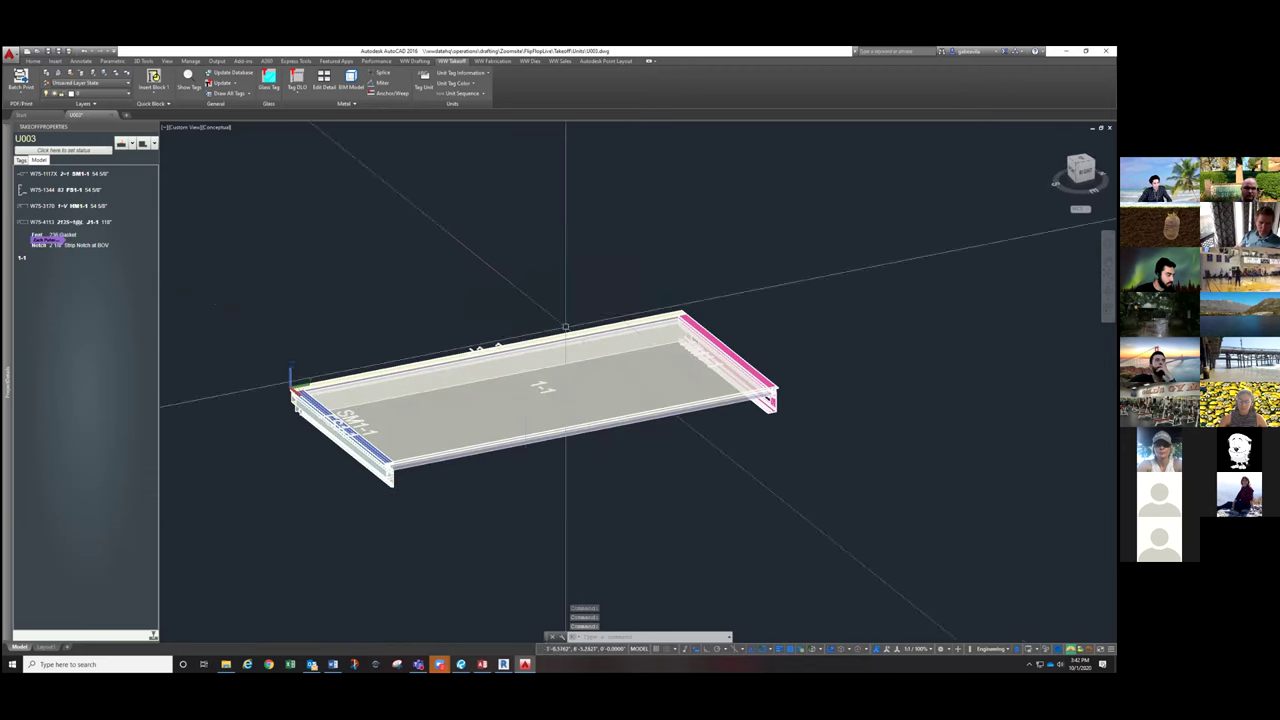
pyautogui.keyDown('shift'); pyautogui.moveTo(557, 240); pyautogui.dragTo(567, 238, button='middle'); pyautogui.keyUp('shift')
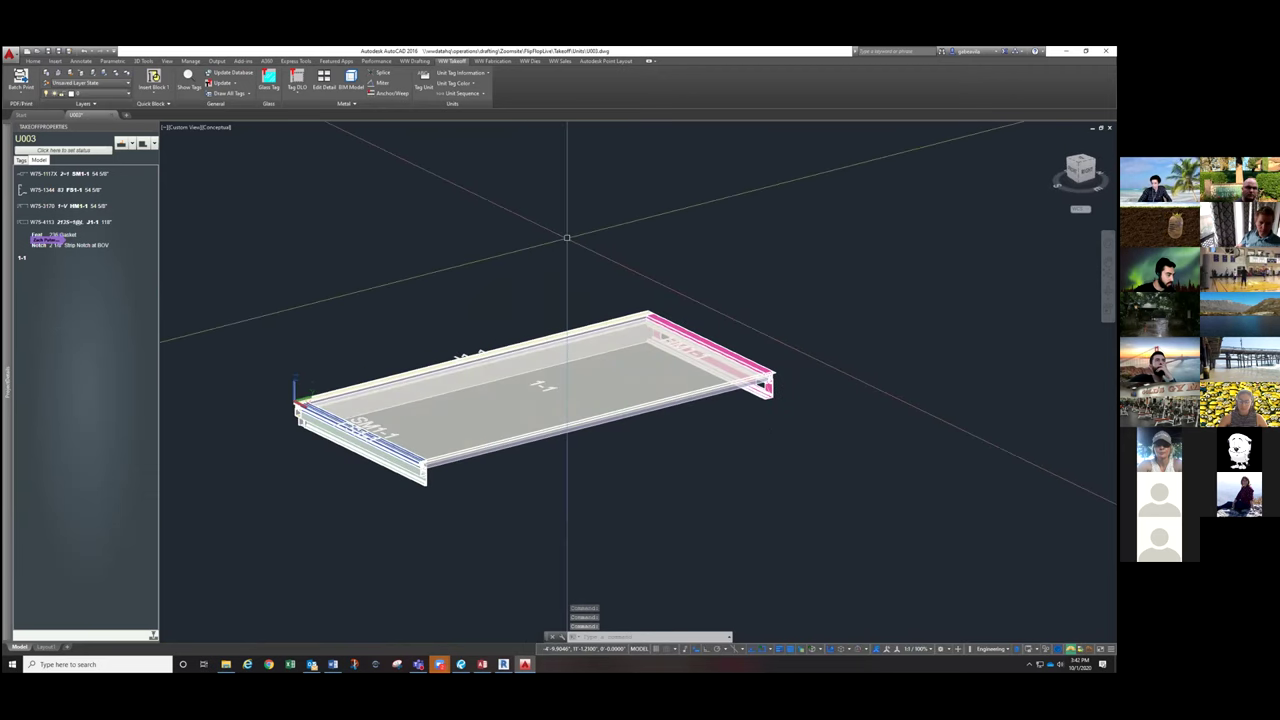
pyautogui.keyDown('shift'); pyautogui.moveTo(567, 238); pyautogui.dragTo(575, 250, button='middle'); pyautogui.keyUp('shift')
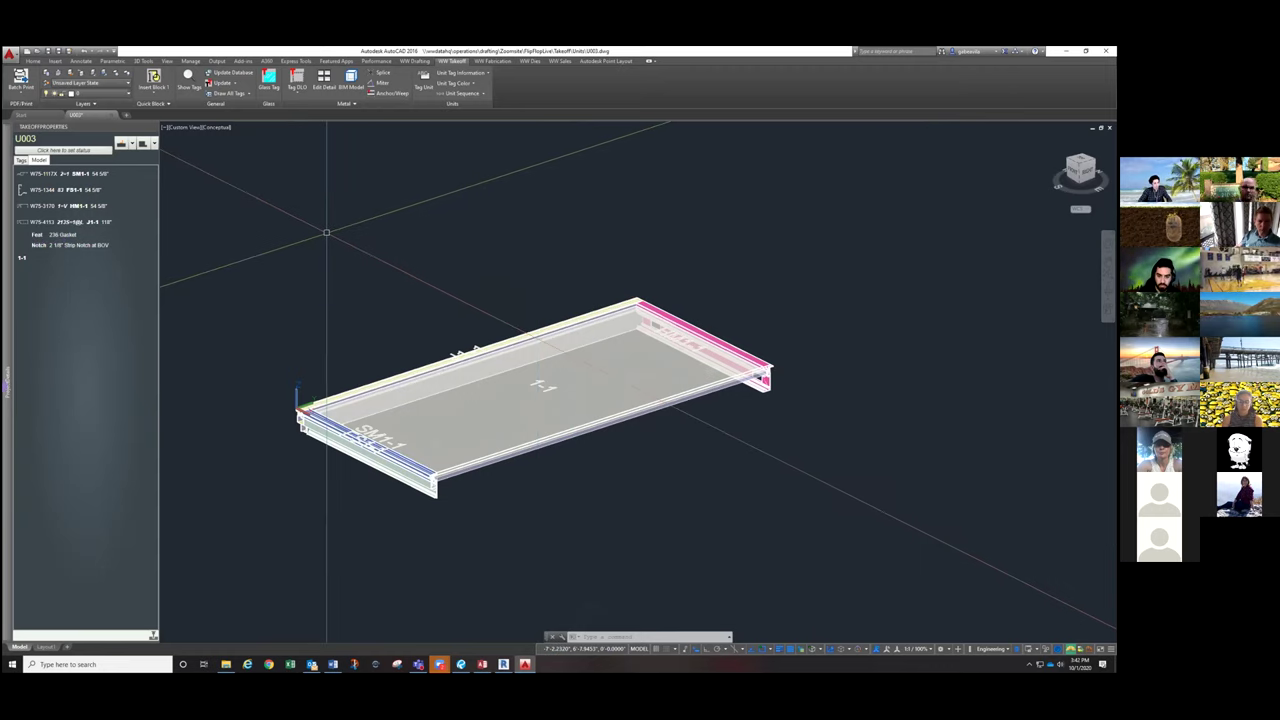
pyautogui.doubleClick(22, 257)
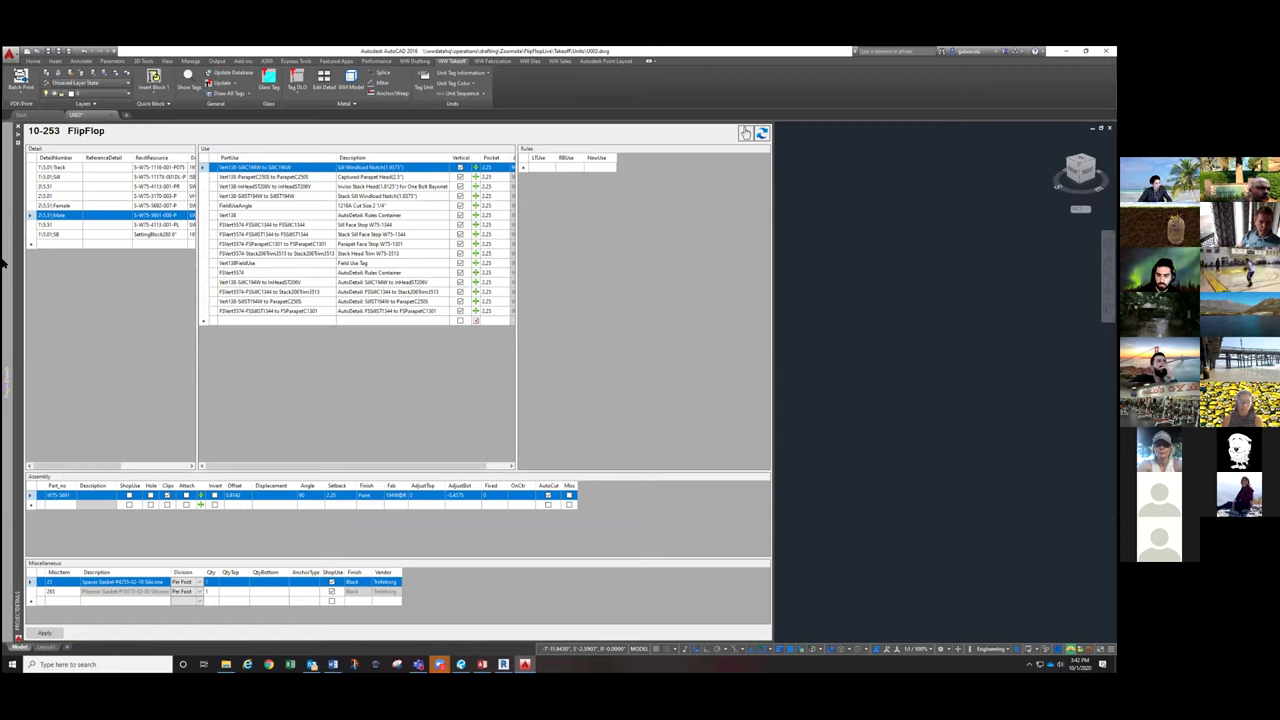
pyautogui.click(72, 207)
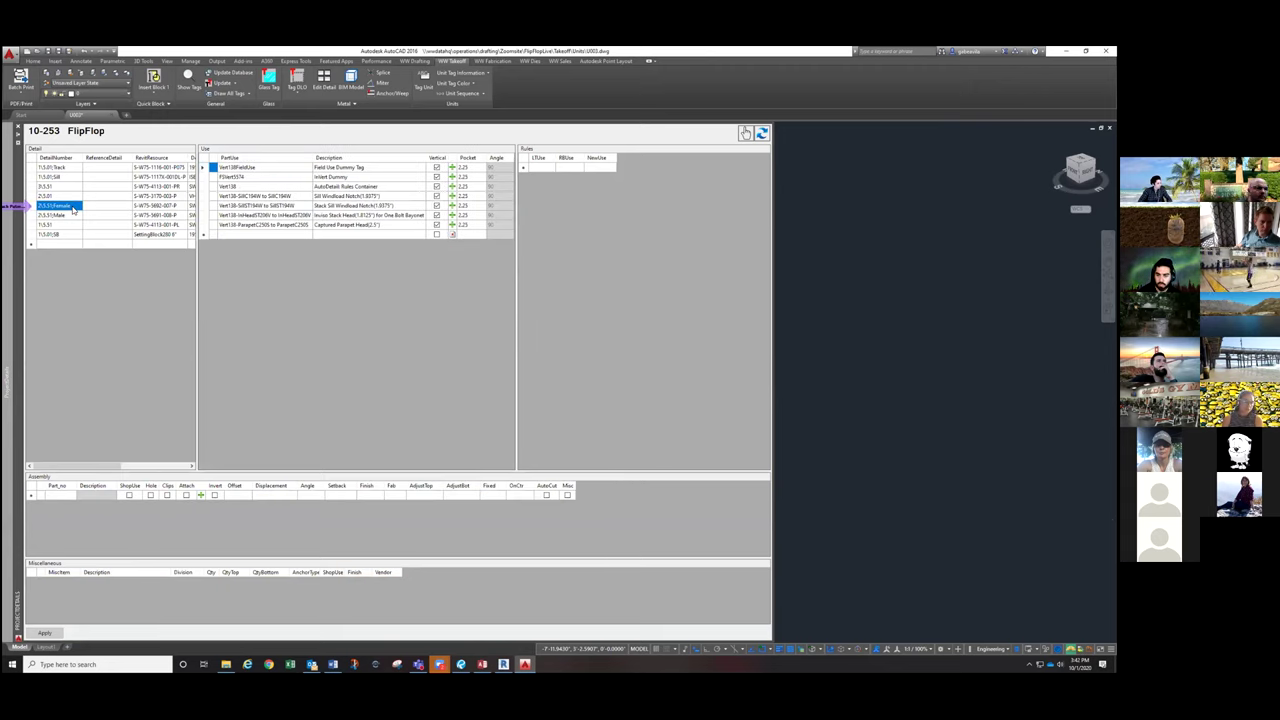
pyautogui.click(72, 215)
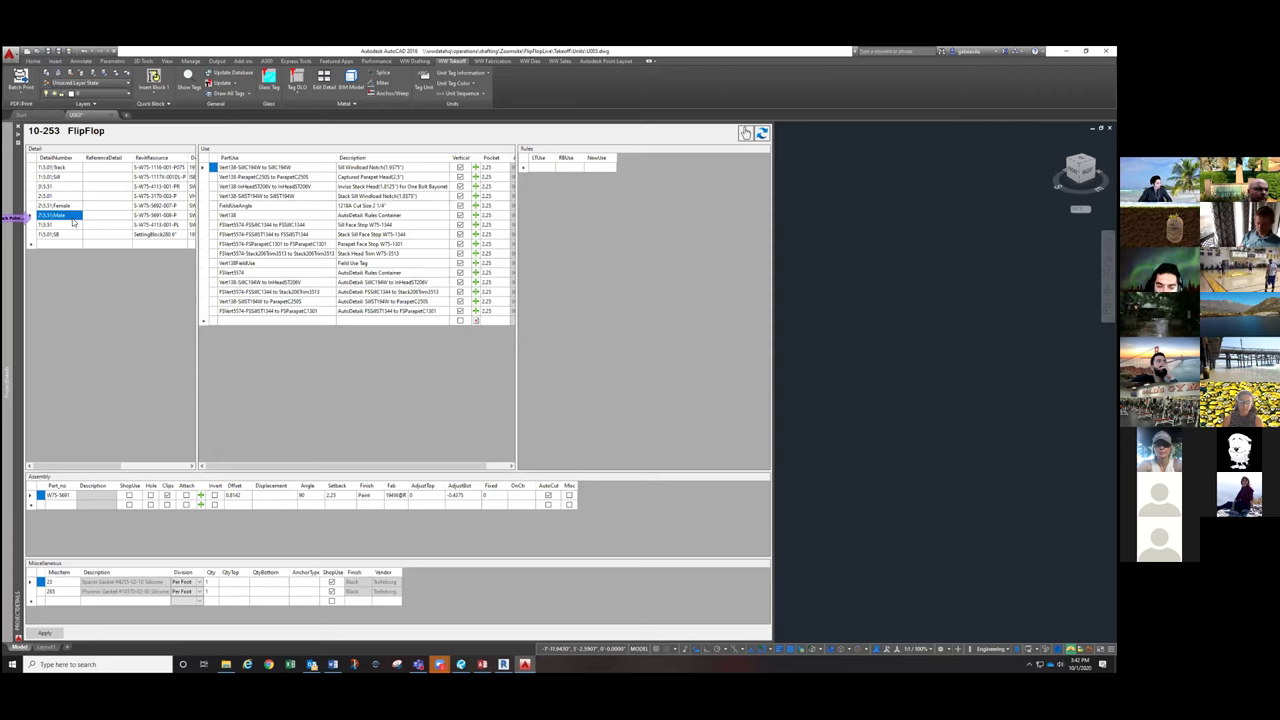
pyautogui.click(253, 160)
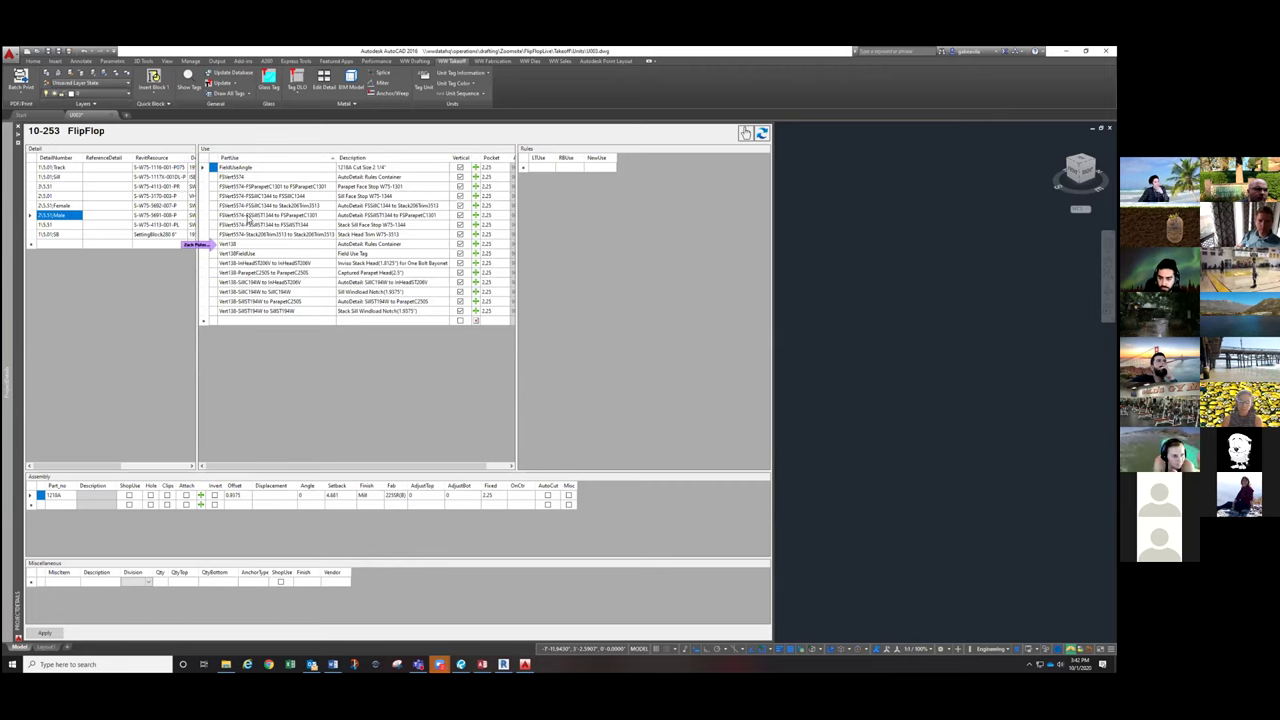
pyautogui.click(248, 244)
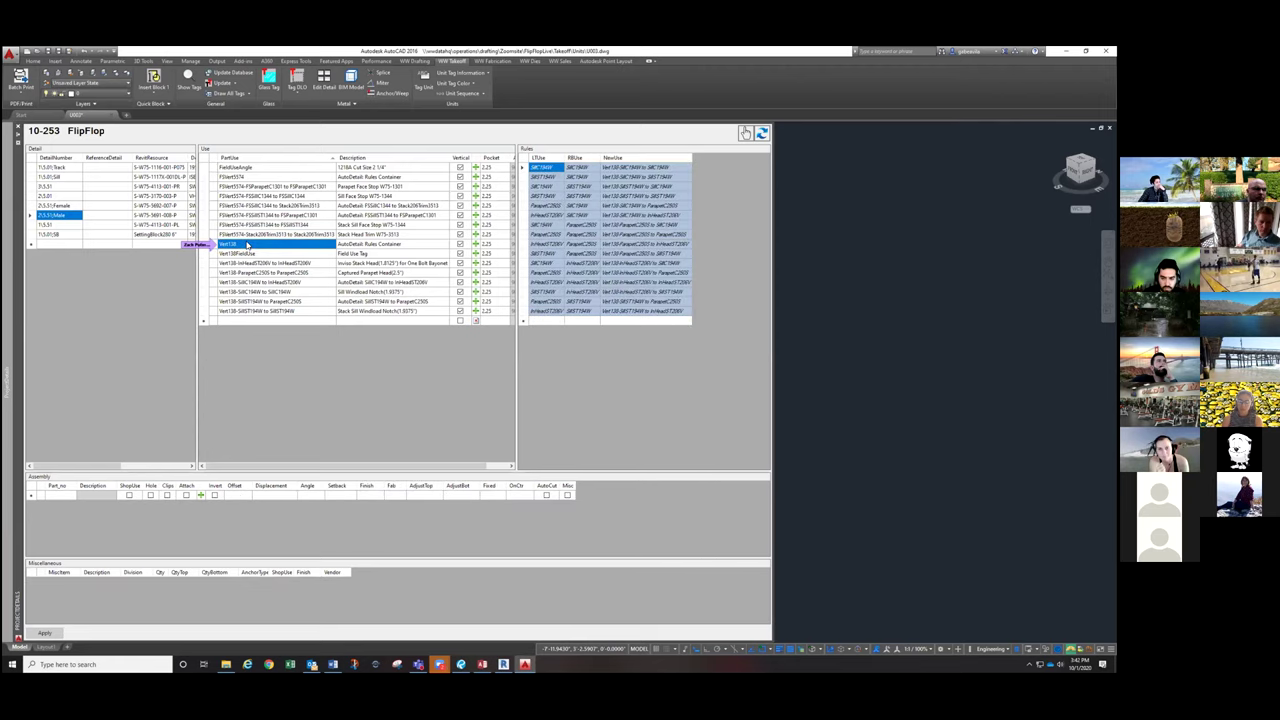
pyautogui.click(863, 324)
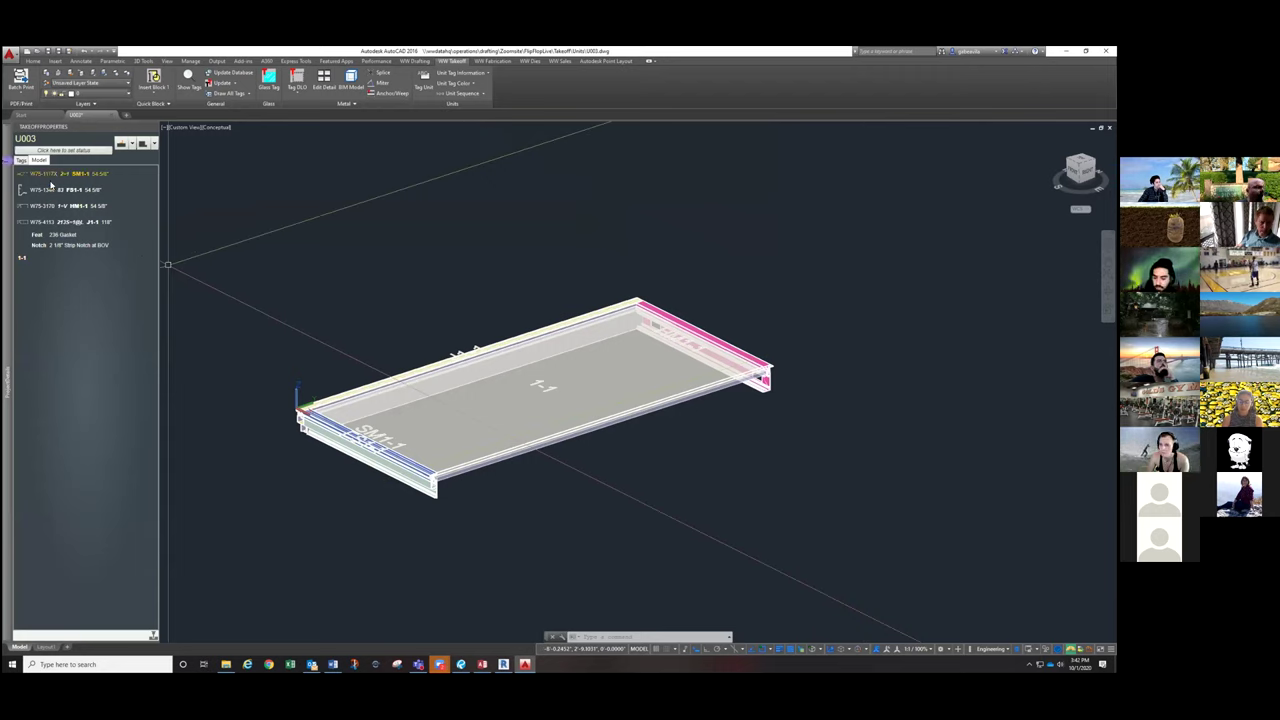
# Step: Open the FlipFlop editor from the 2/5.5f Male Vert138 tag line
pyautogui.click(21, 161)
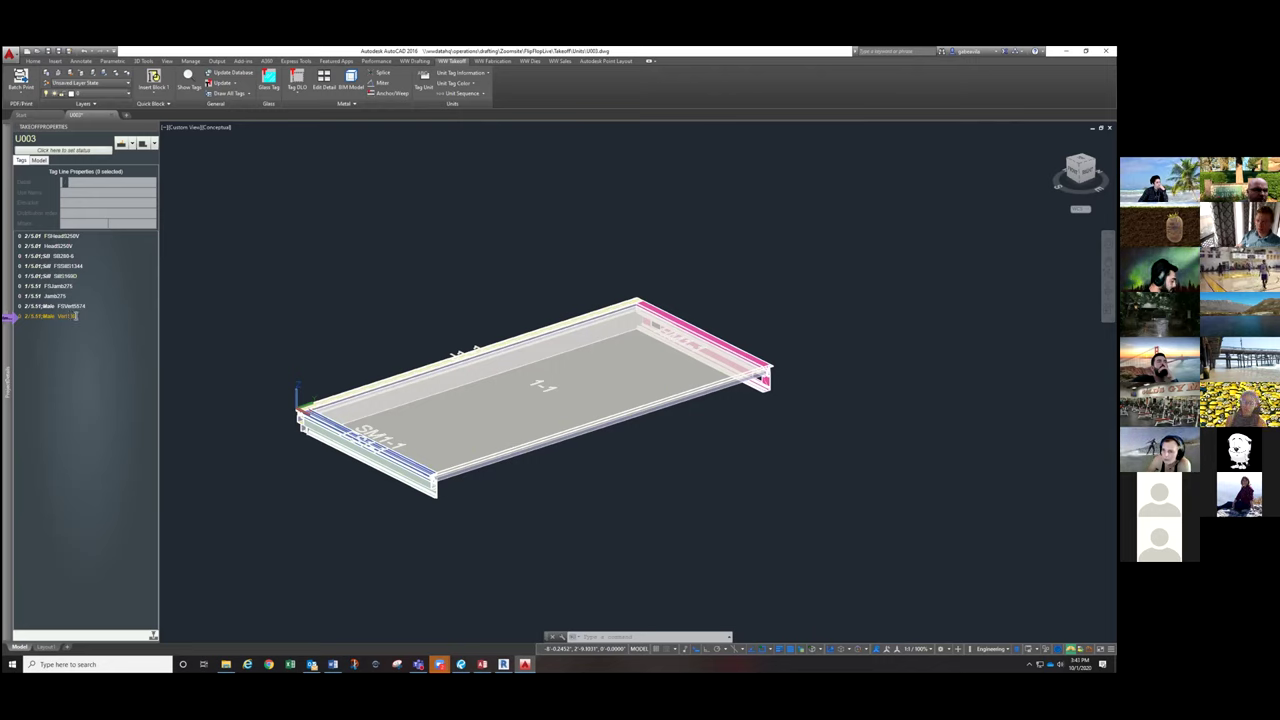
pyautogui.doubleClick(75, 316)
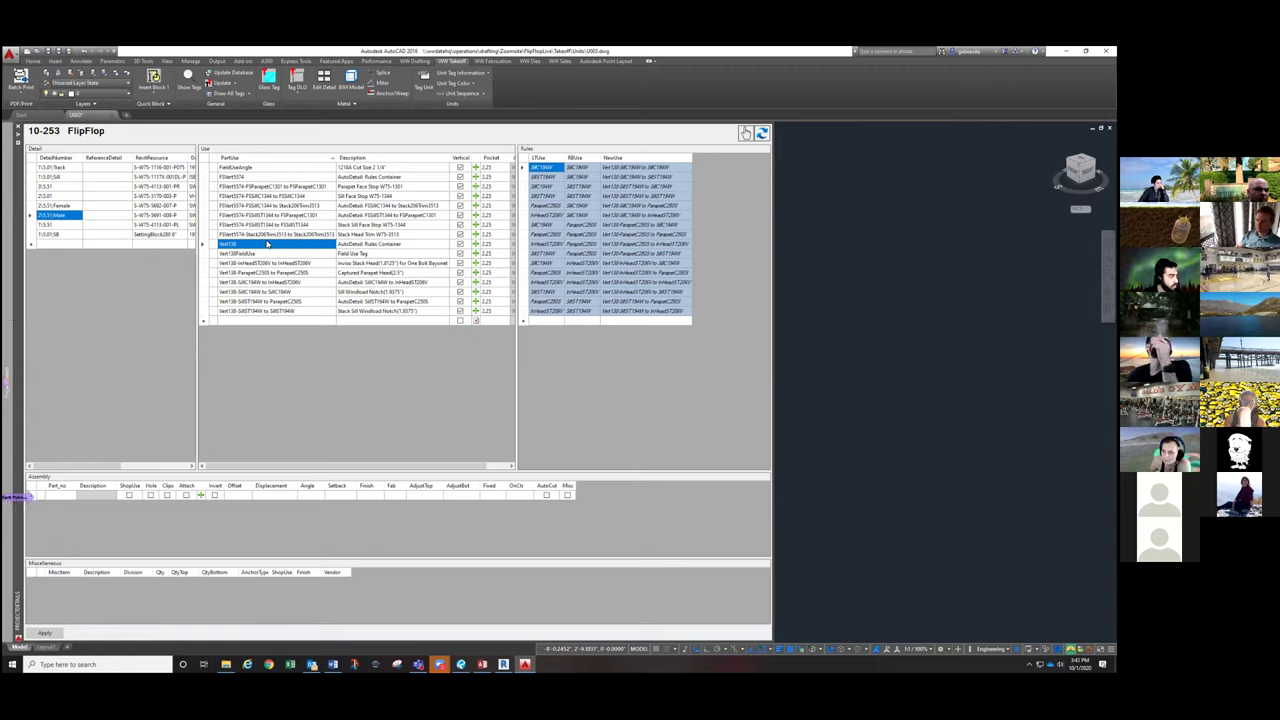
# Step: Start a new Assembly part row and select the Vert138-InHeadST206V to InHeadST206V use
pyautogui.click(62, 496)
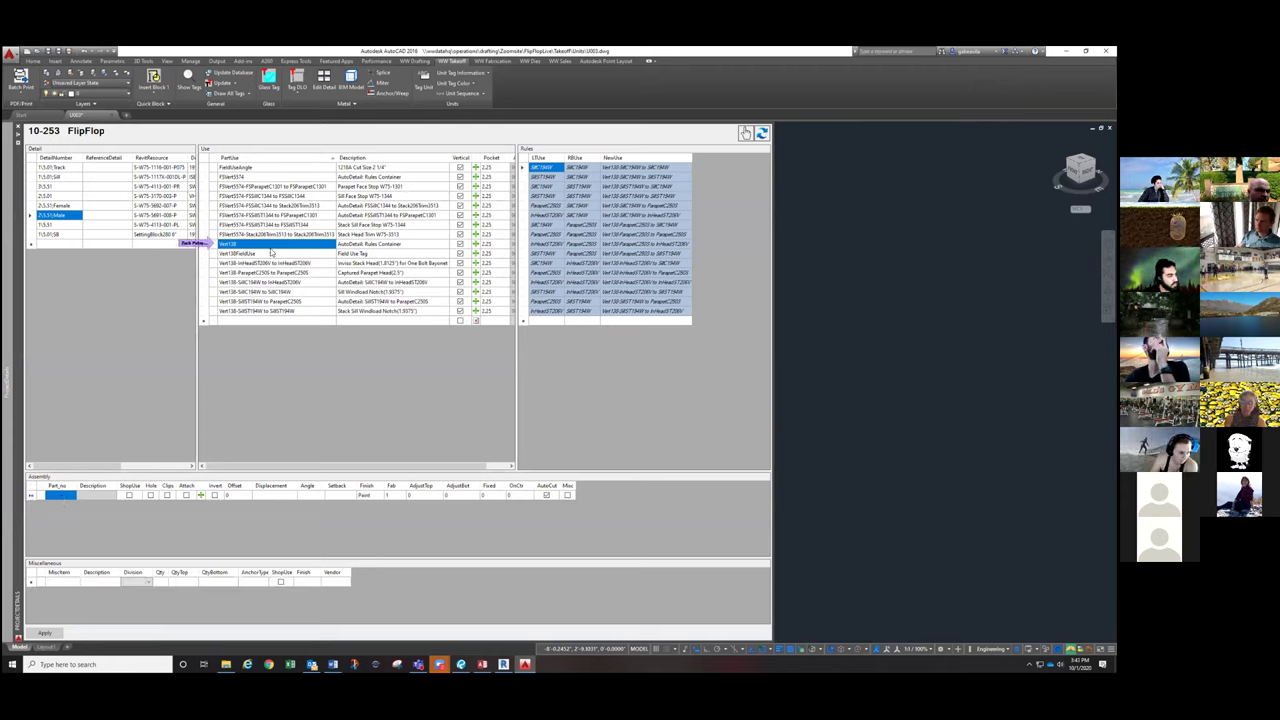
pyautogui.click(555, 168)
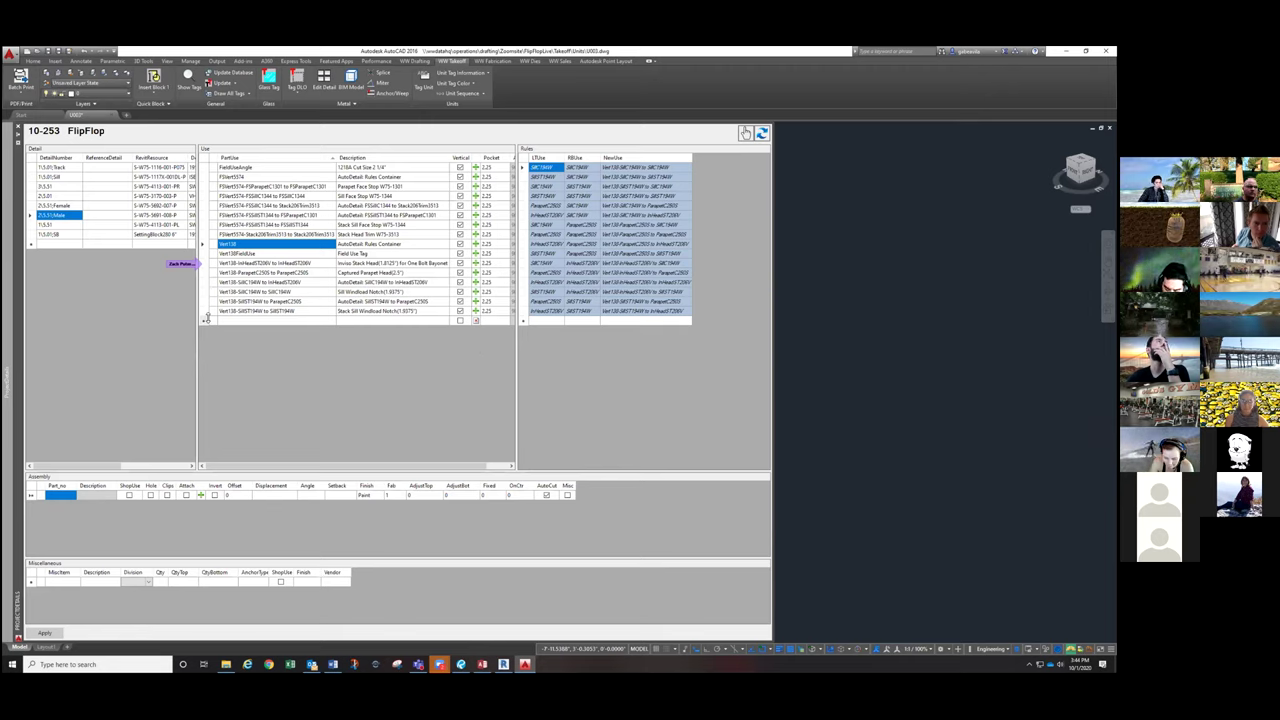
# Step: Duplicate the InHeadST206V part use row into the empty row at the list's end
pyautogui.click(204, 264)
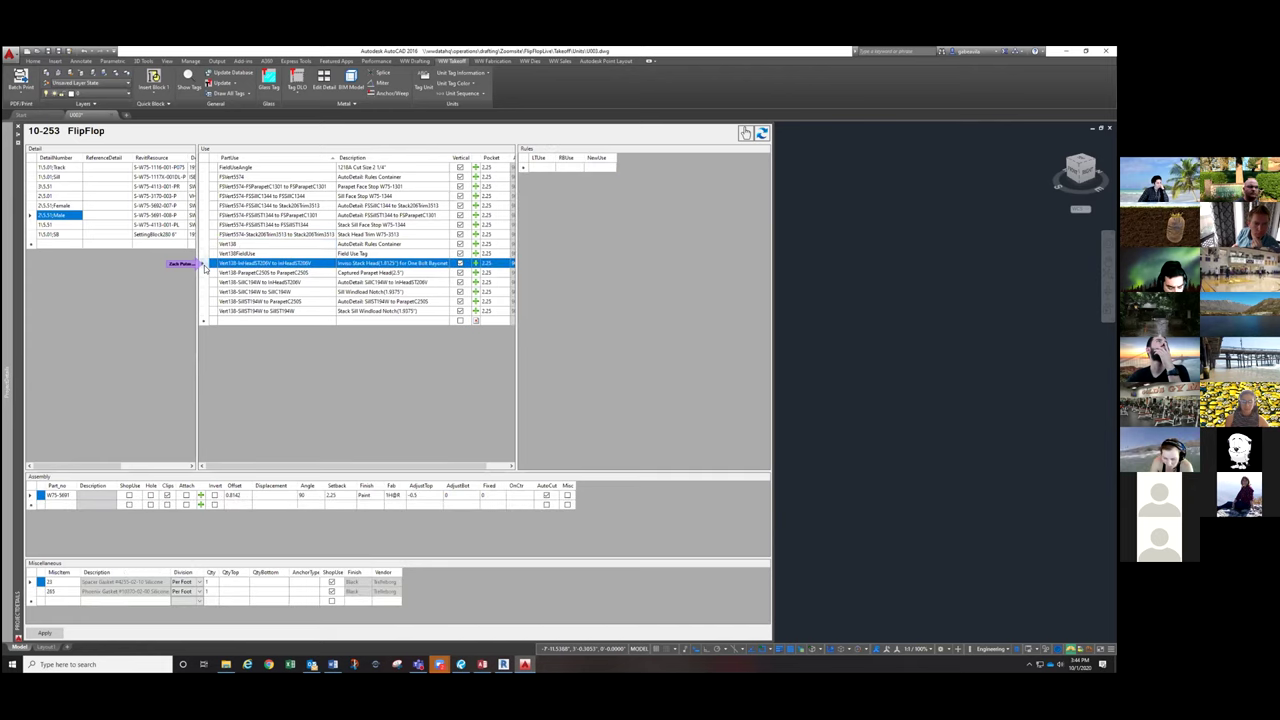
pyautogui.rightClick(204, 266)
pyautogui.click(216, 271)
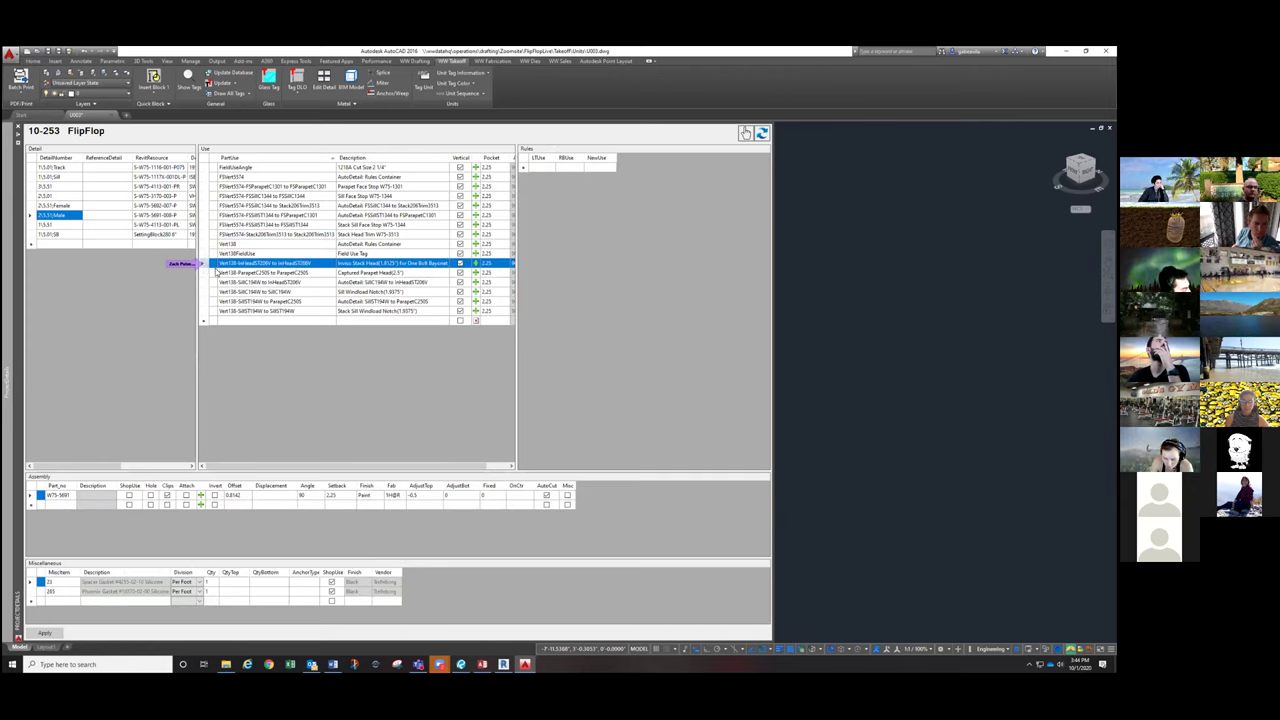
pyautogui.rightClick(206, 321)
pyautogui.click(224, 344)
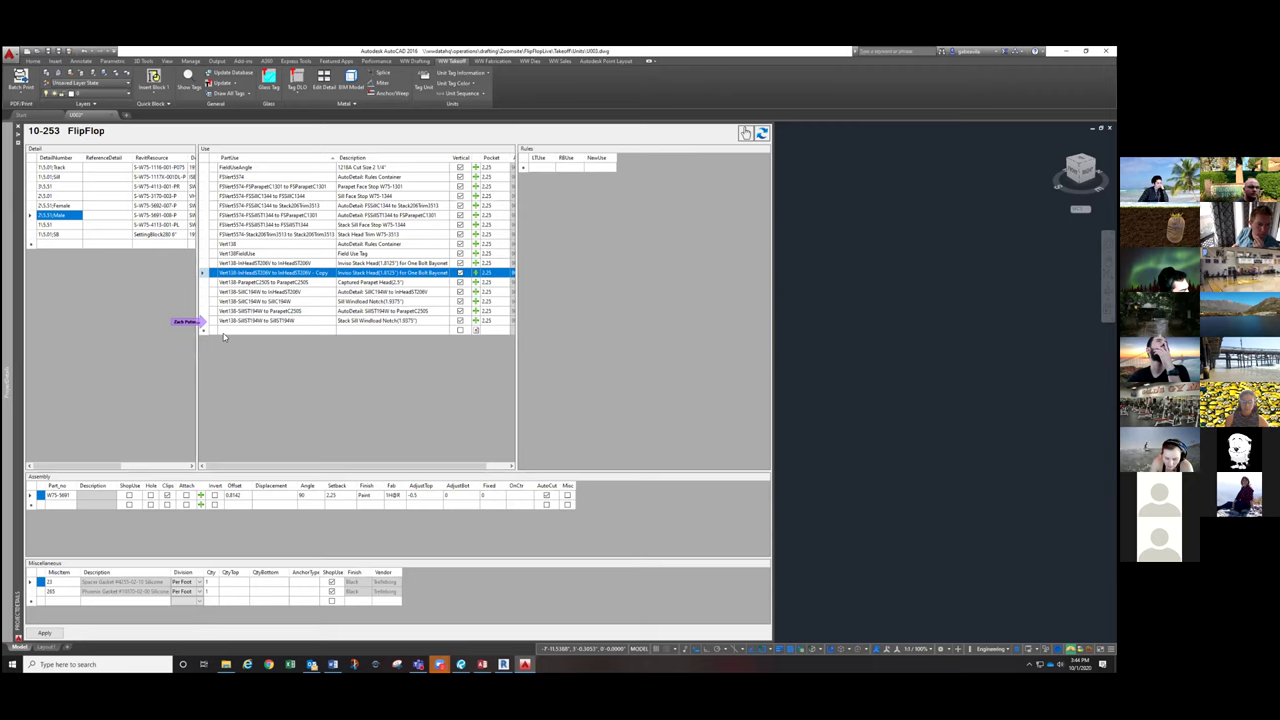
# Step: Duplicate the SillST194W sill row as a new entry at the end of the list
pyautogui.rightClick(208, 320)
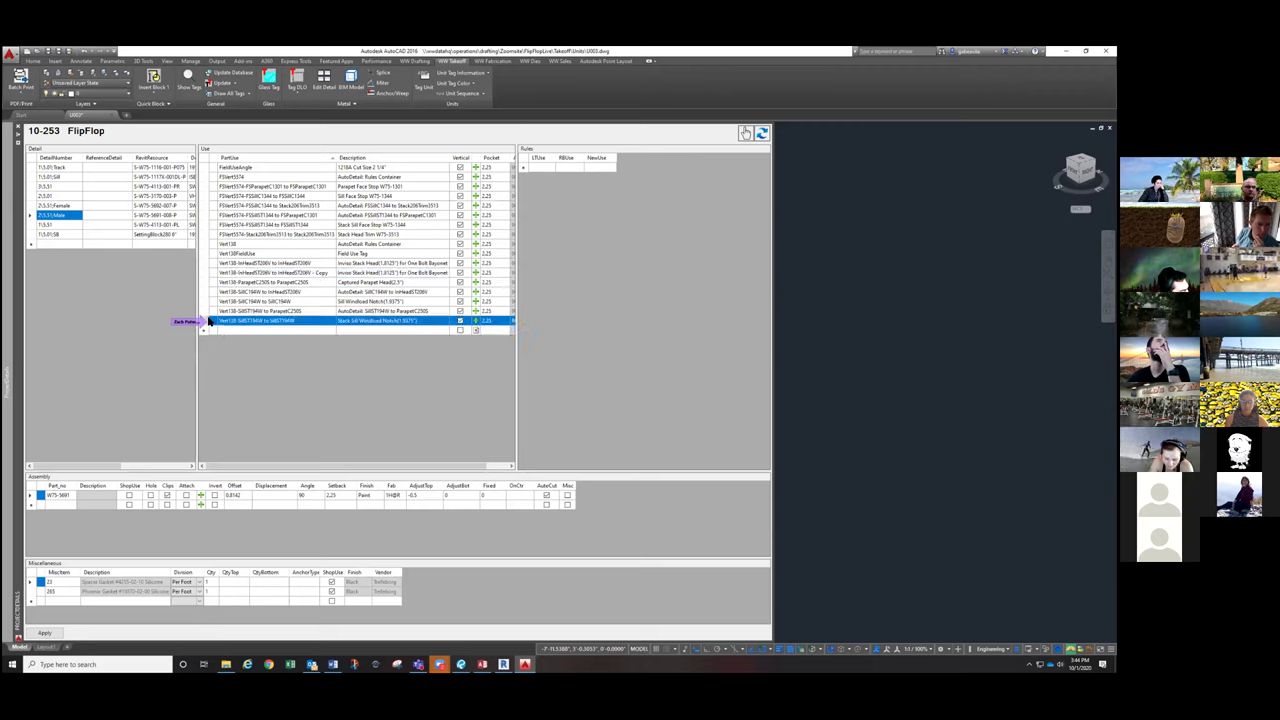
pyautogui.click(216, 327)
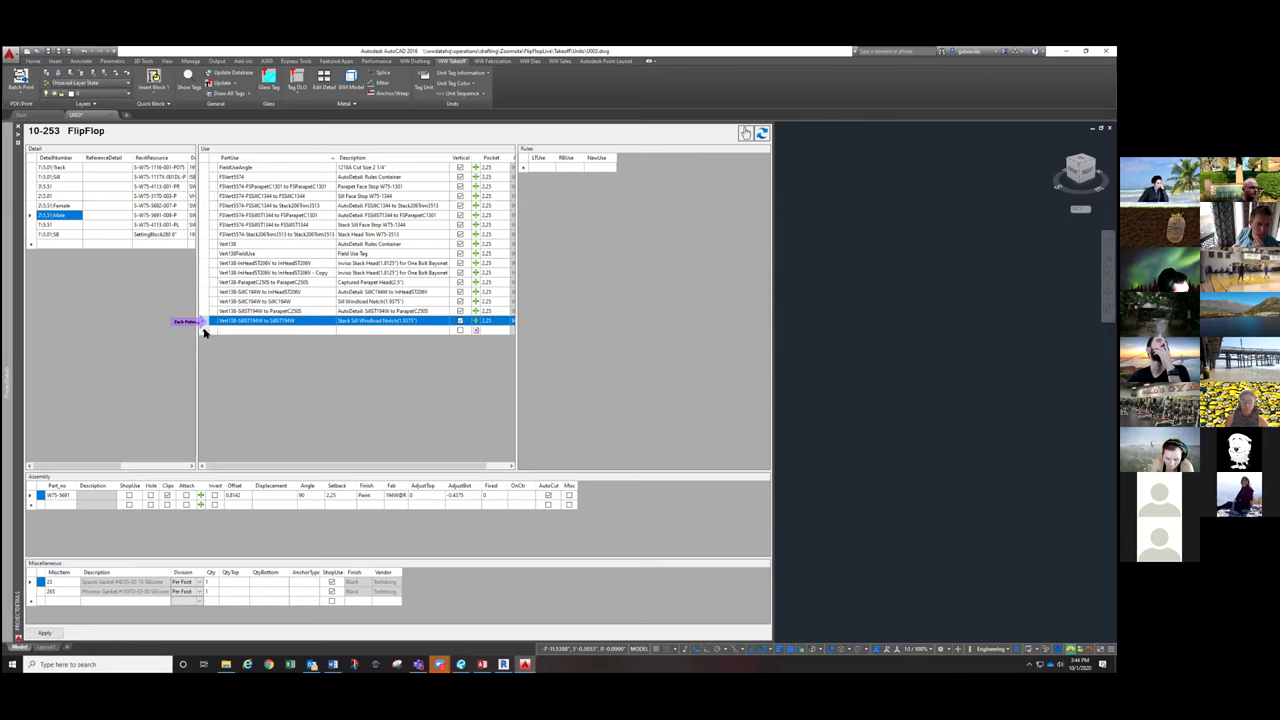
pyautogui.click(206, 330)
pyautogui.rightClick(205, 330)
pyautogui.click(226, 355)
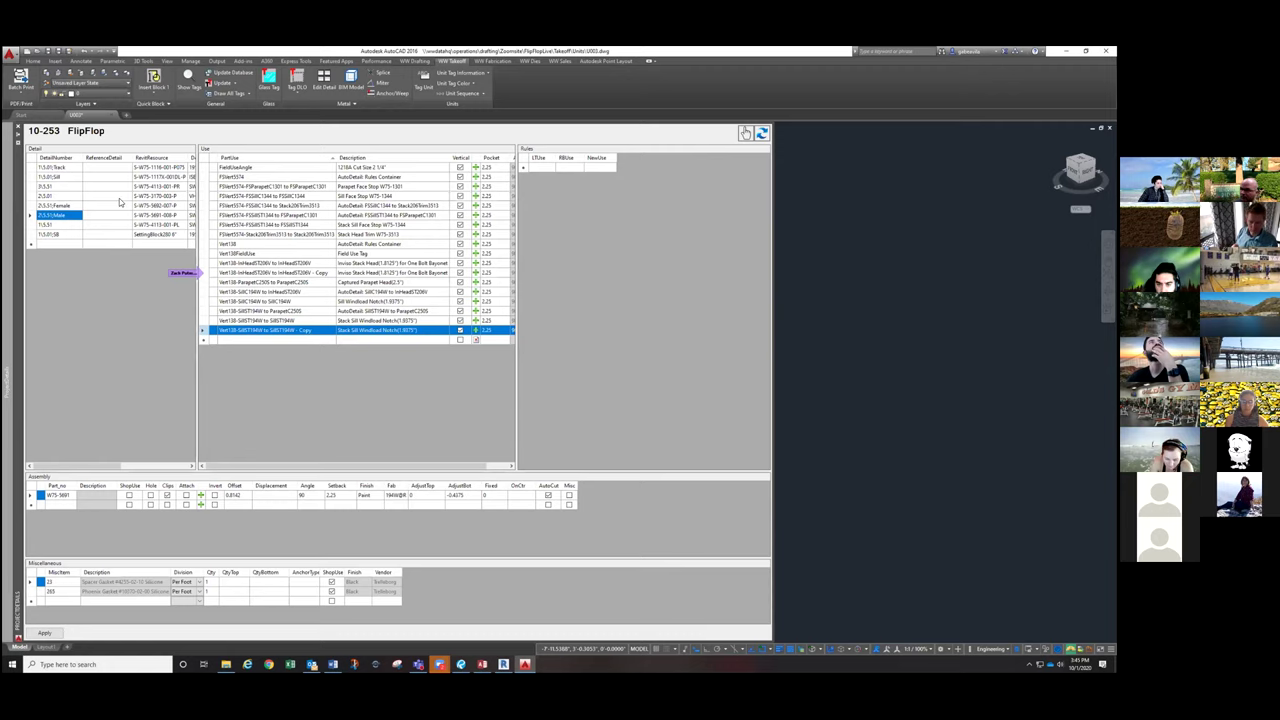
pyautogui.click(794, 263)
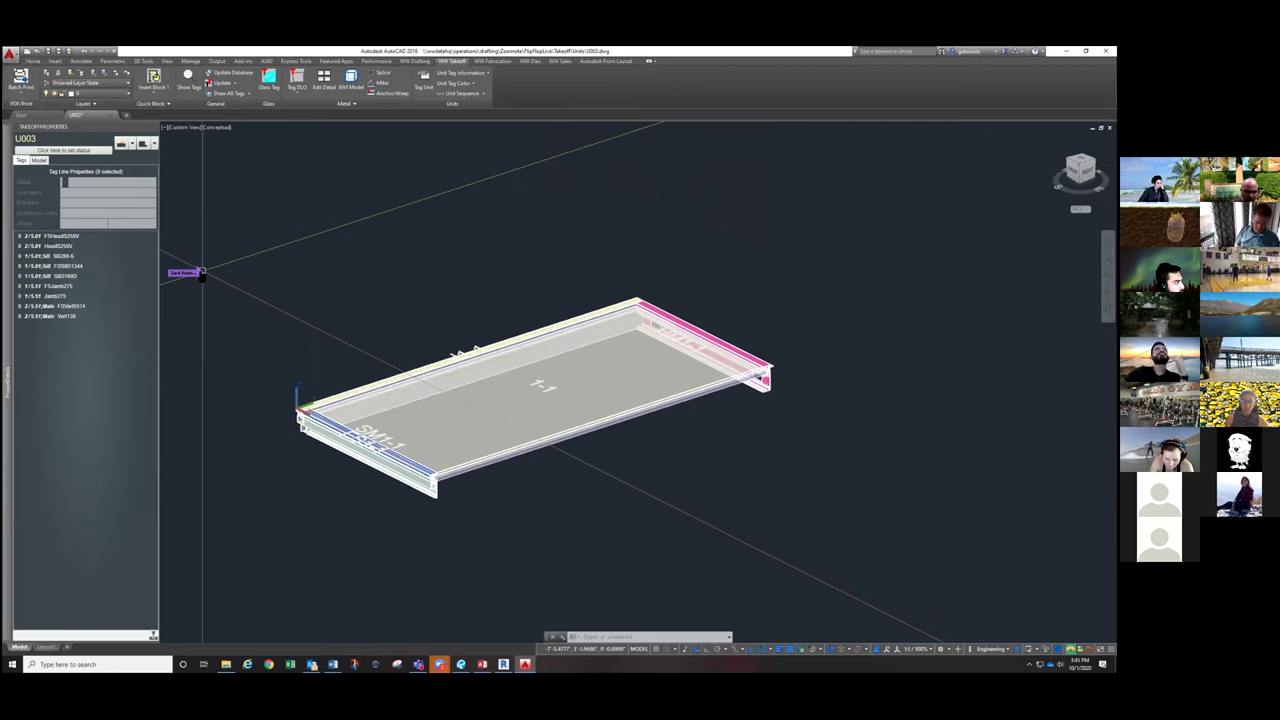
pyautogui.click(67, 245)
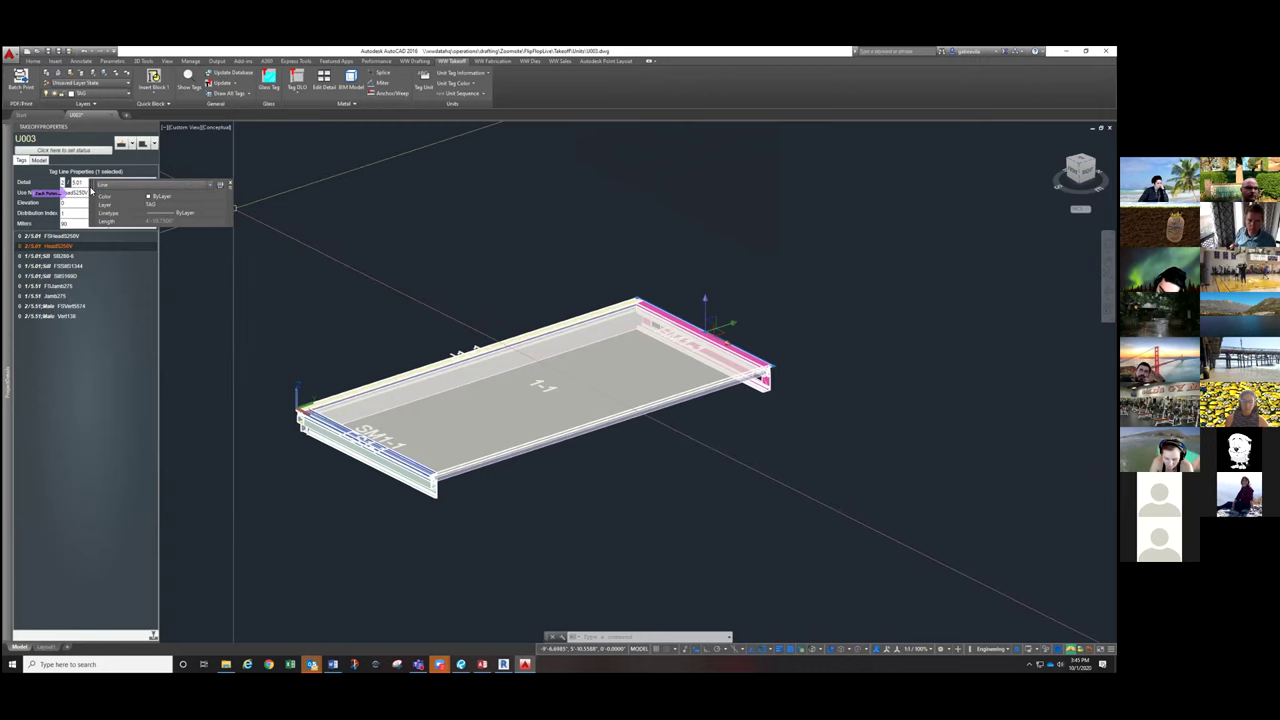
pyautogui.click(61, 193)
pyautogui.click(120, 194)
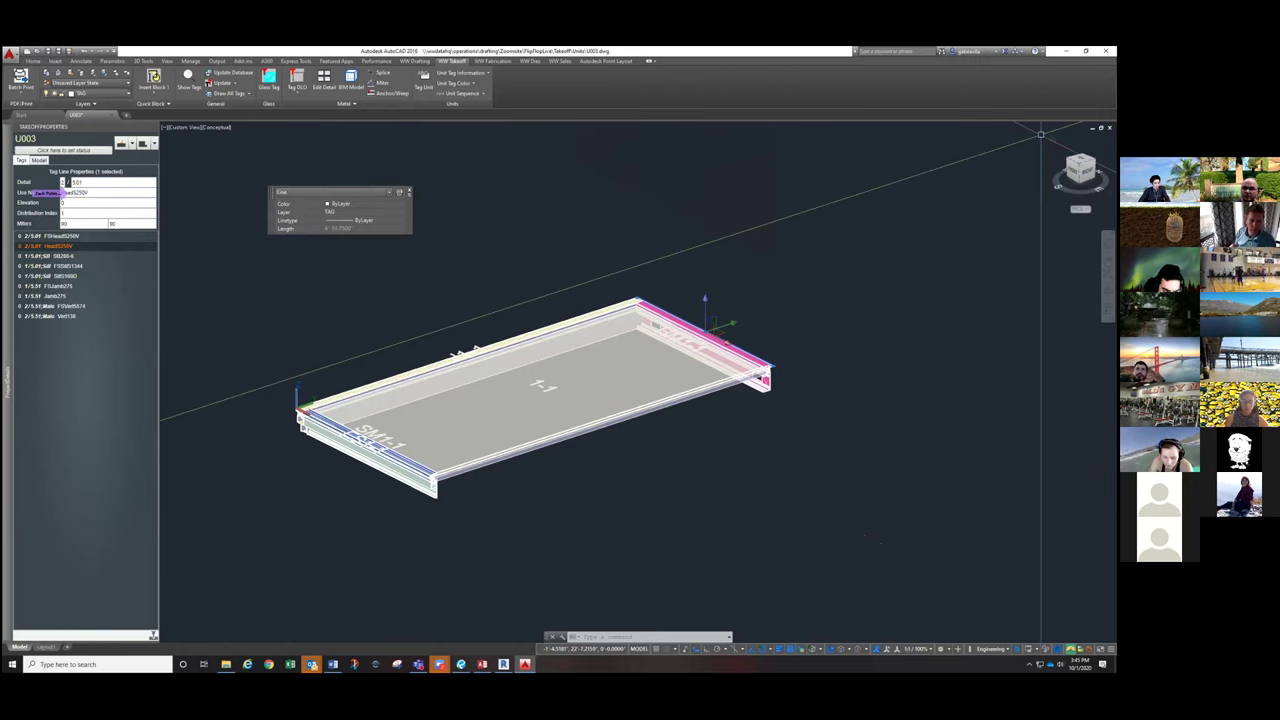
pyautogui.click(103, 192)
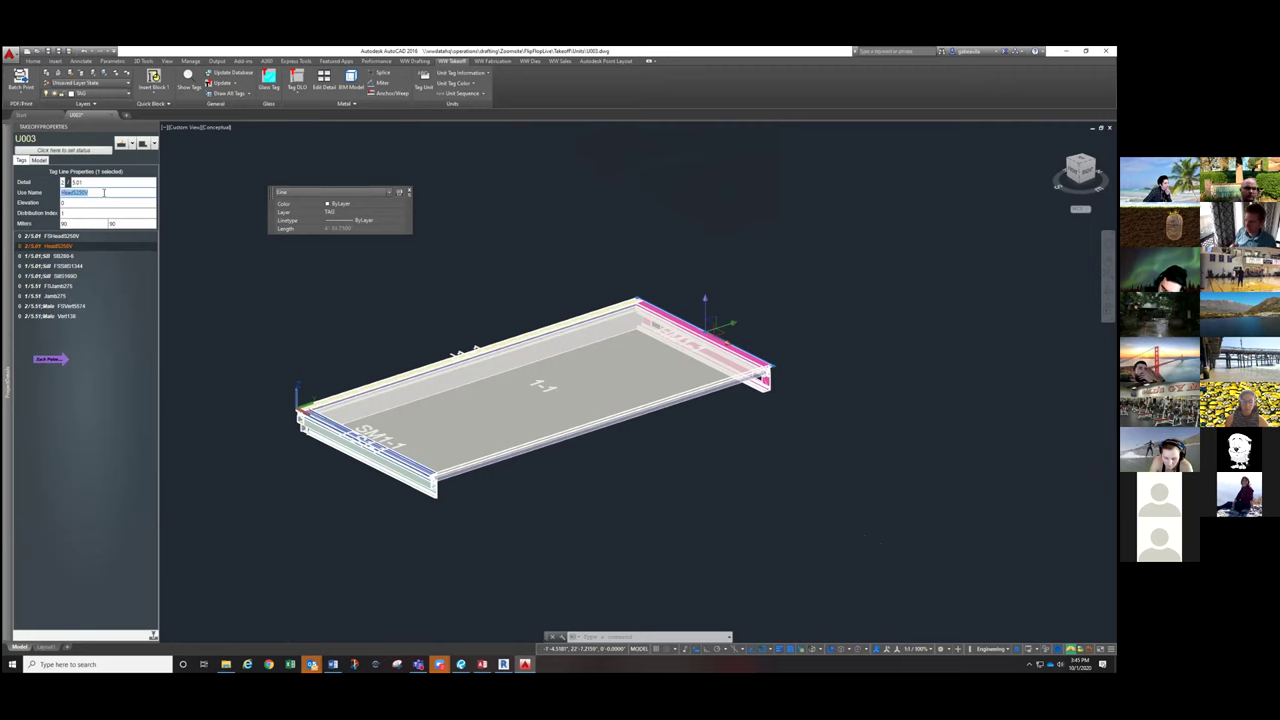
pyautogui.doubleClick(50, 200)
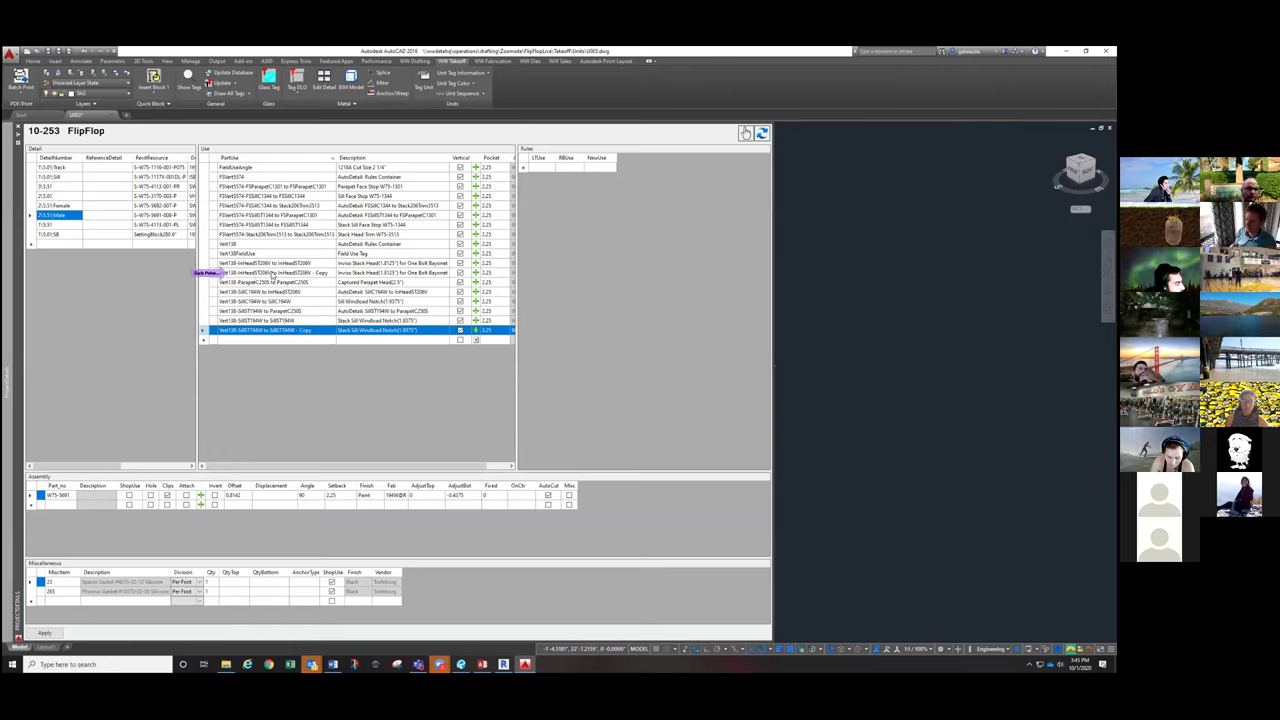
# Step: Rename the copied InHeadST206V row to Vert138-HeadST250V to HeadST250V by pasting over its name
pyautogui.click(272, 273)
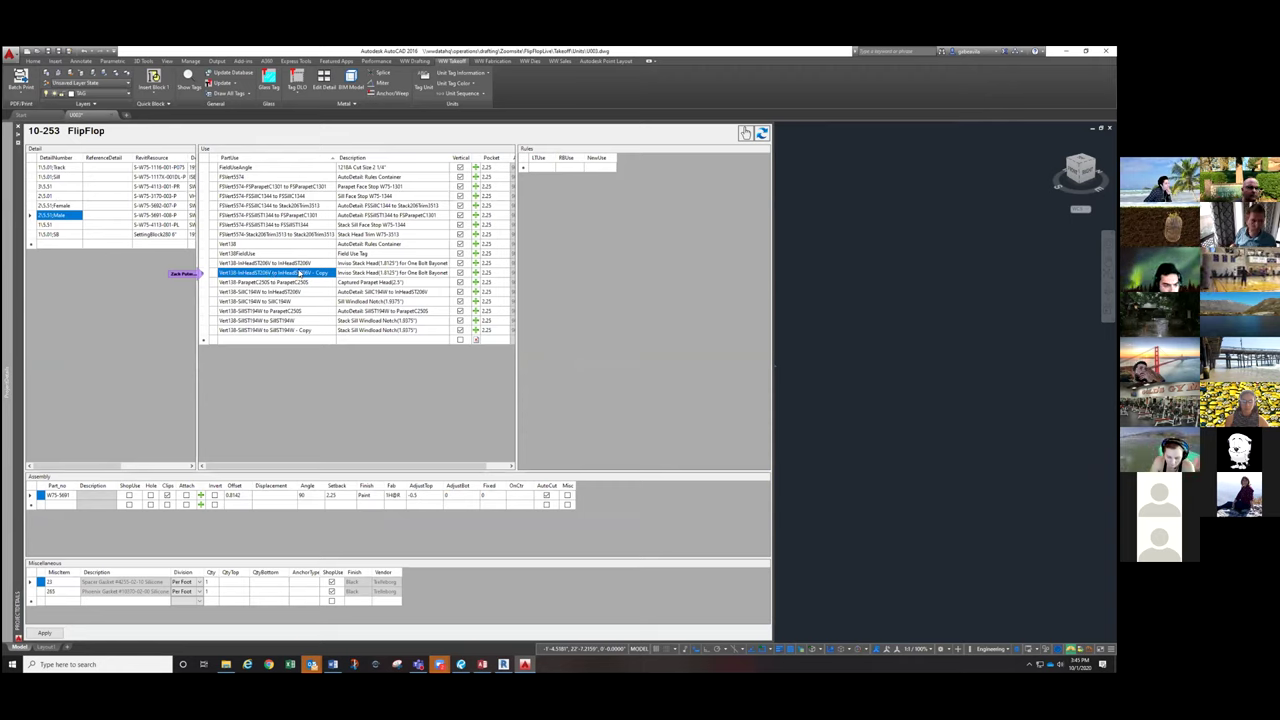
pyautogui.click(302, 273)
pyautogui.moveTo(330, 273); pyautogui.dragTo(278, 272)
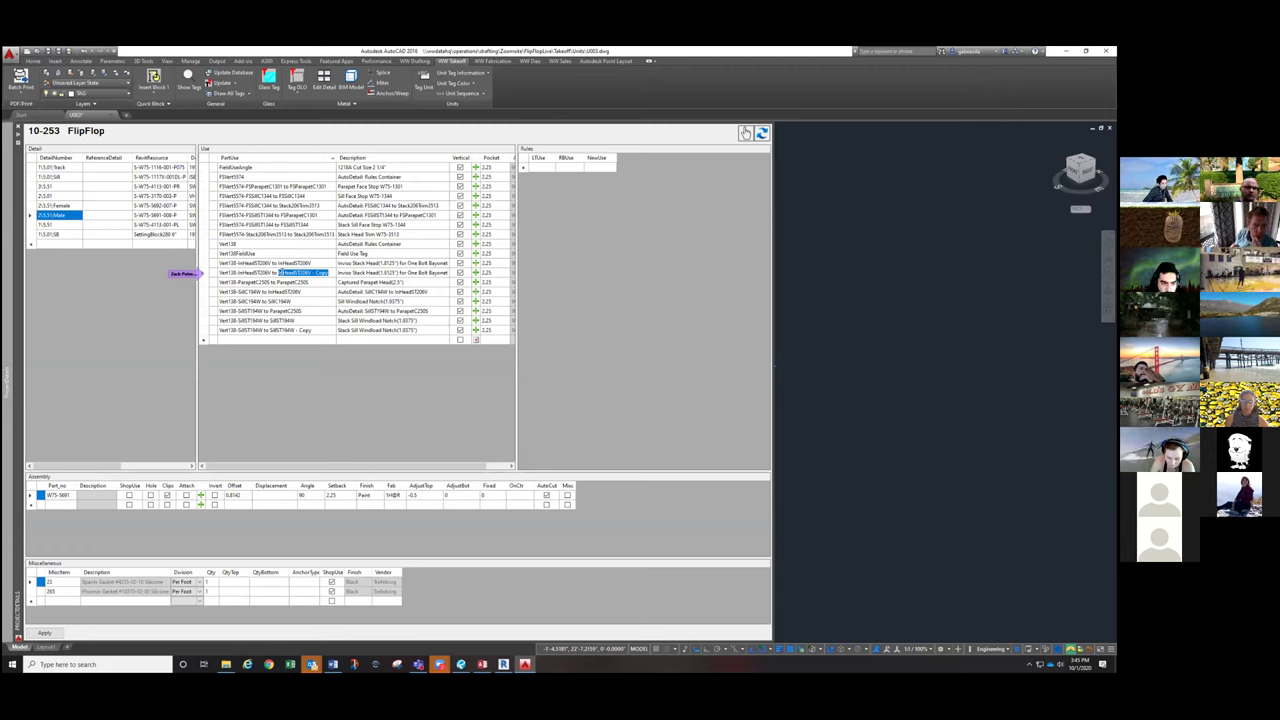
pyautogui.hotkey('ctrl', 'v')
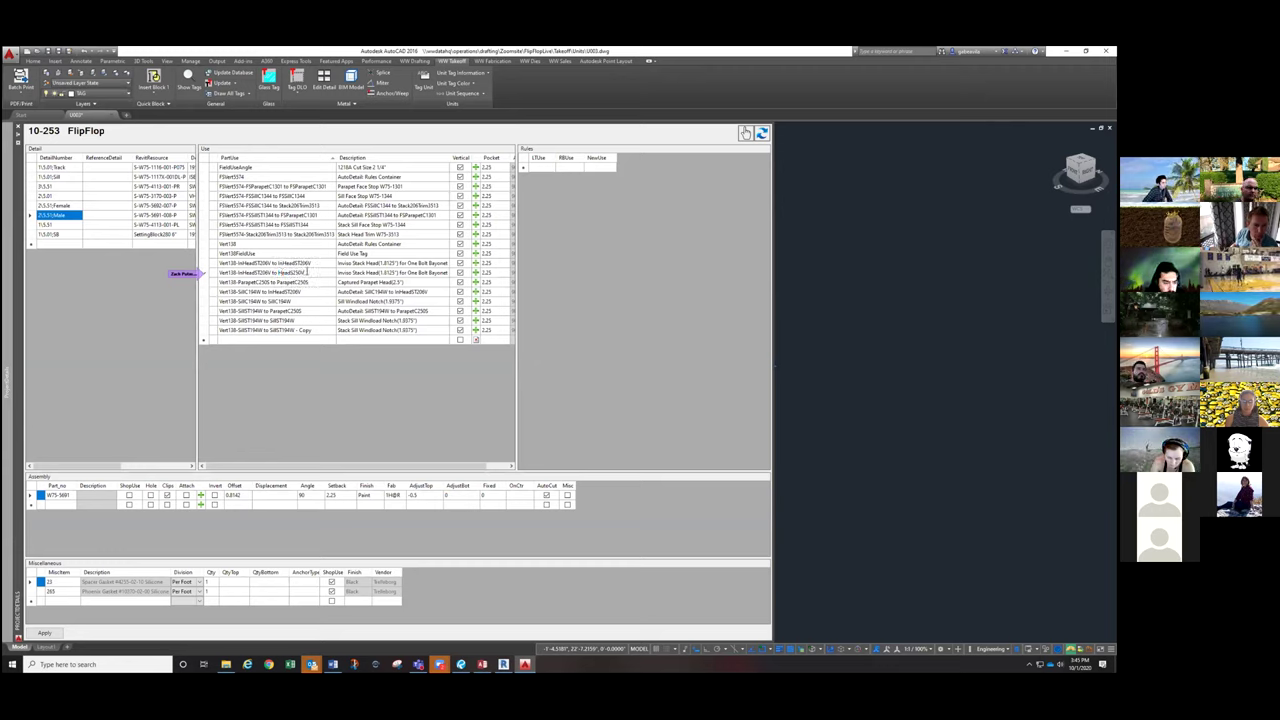
pyautogui.moveTo(272, 273); pyautogui.dragTo(238, 273)
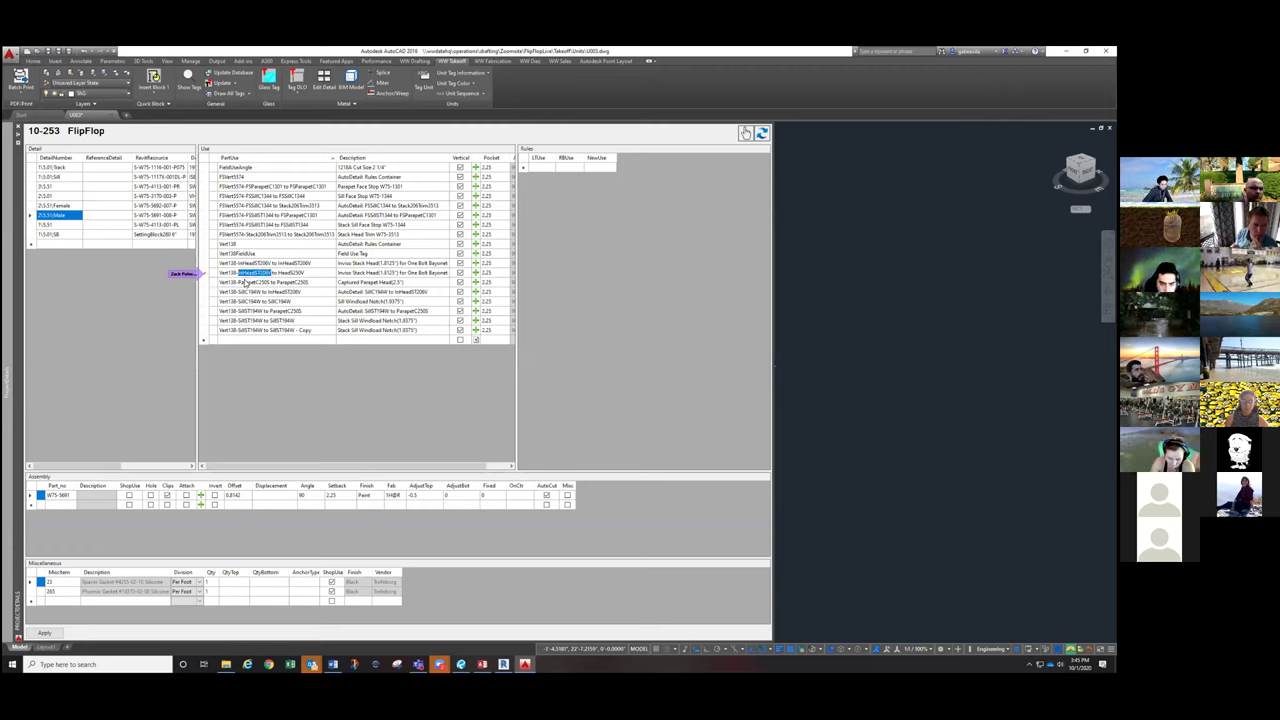
pyautogui.hotkey('ctrl', 'v')
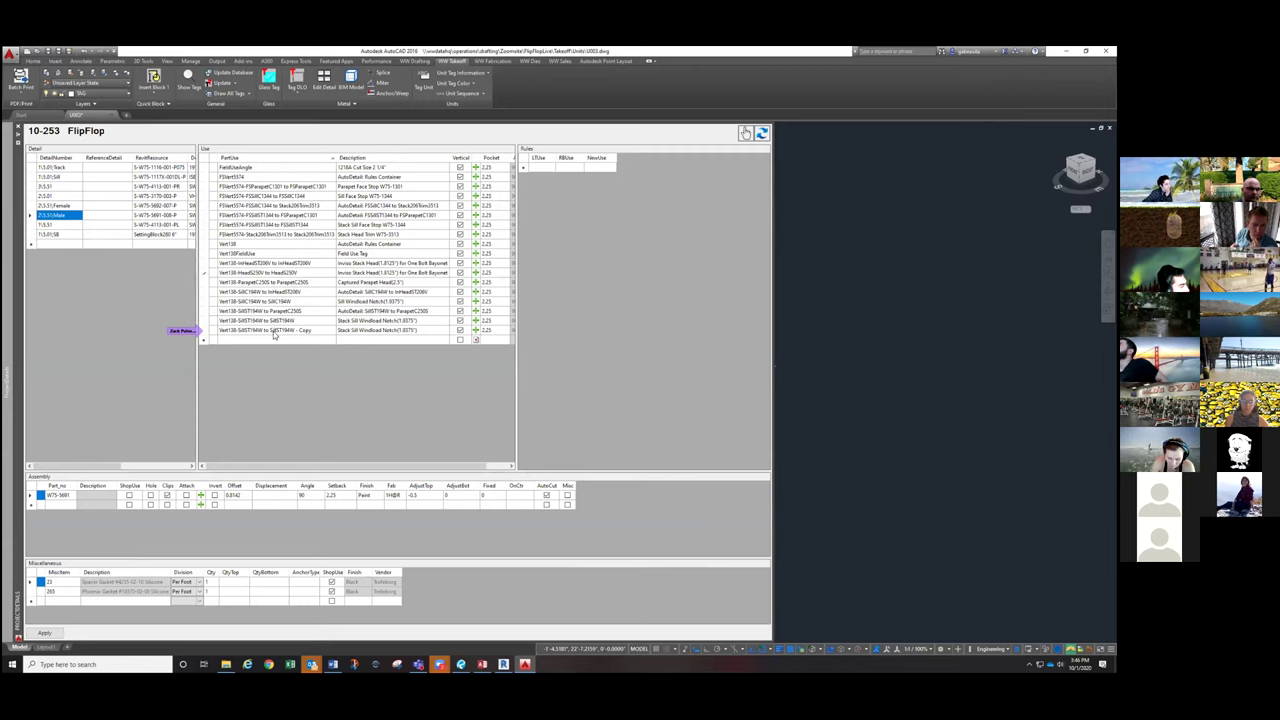
# Step: Return to the model, select the sill tag line and copy its use name
pyautogui.click(826, 316)
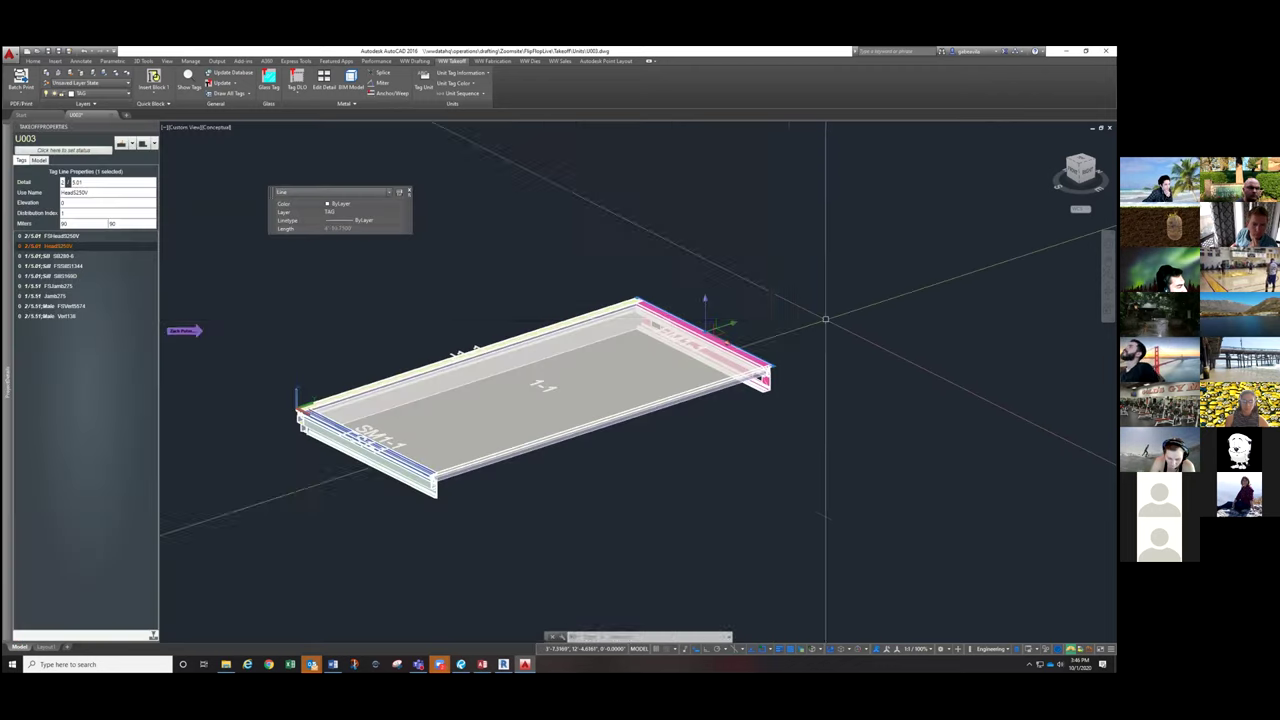
pyautogui.press('Escape')
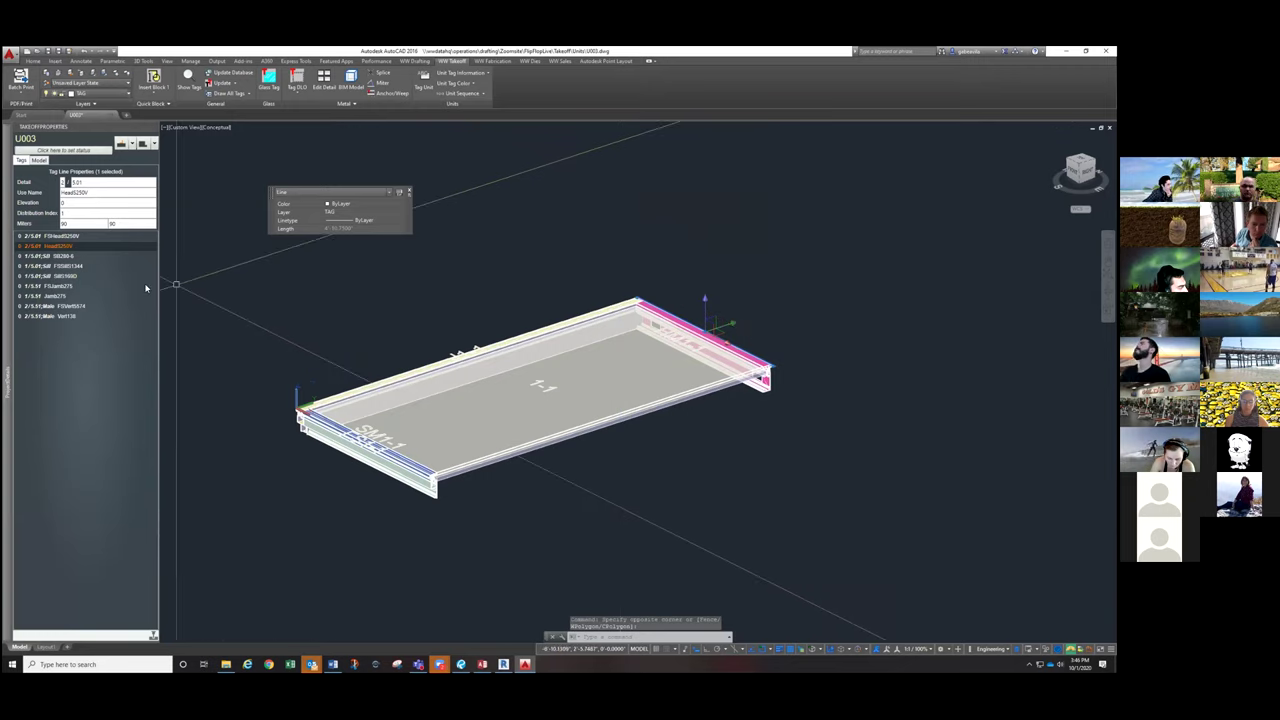
pyautogui.click(88, 277)
pyautogui.moveTo(93, 193); pyautogui.dragTo(44, 194)
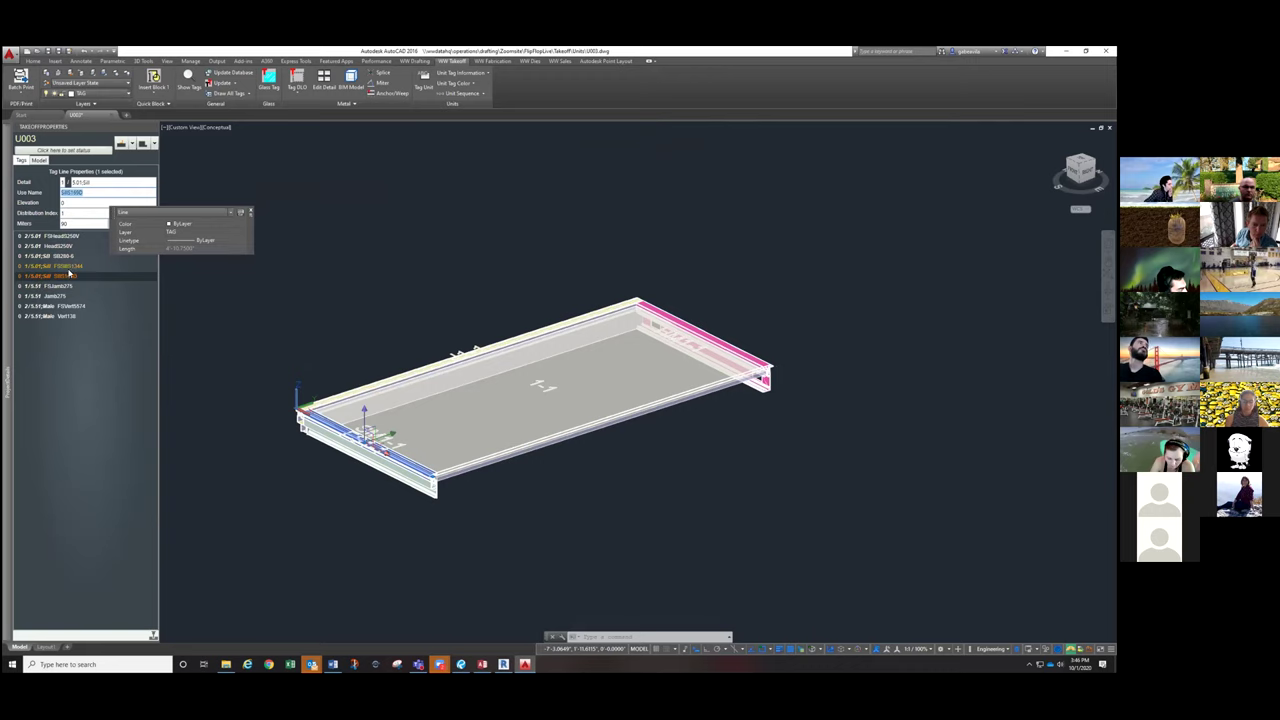
# Step: Reopen the detail editor from the sill tag and mark 'SillST194W - Copy' in the copied row's name
pyautogui.doubleClick(76, 266)
pyautogui.click(308, 332)
pyautogui.click(310, 331)
pyautogui.moveTo(312, 330); pyautogui.dragTo(271, 324)
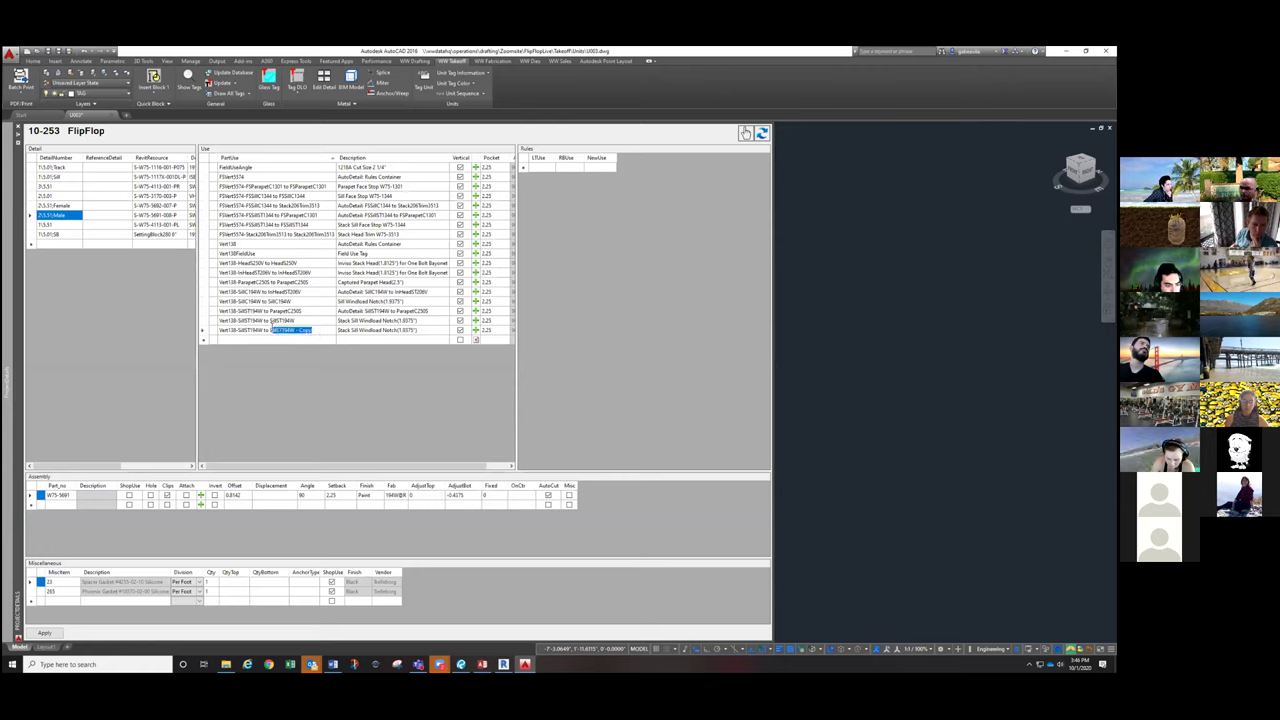
# Step: Rename the copied sill row to 'Vert138-SillS160D to SillS160D' and review its settings
pyautogui.press('BackSpace')
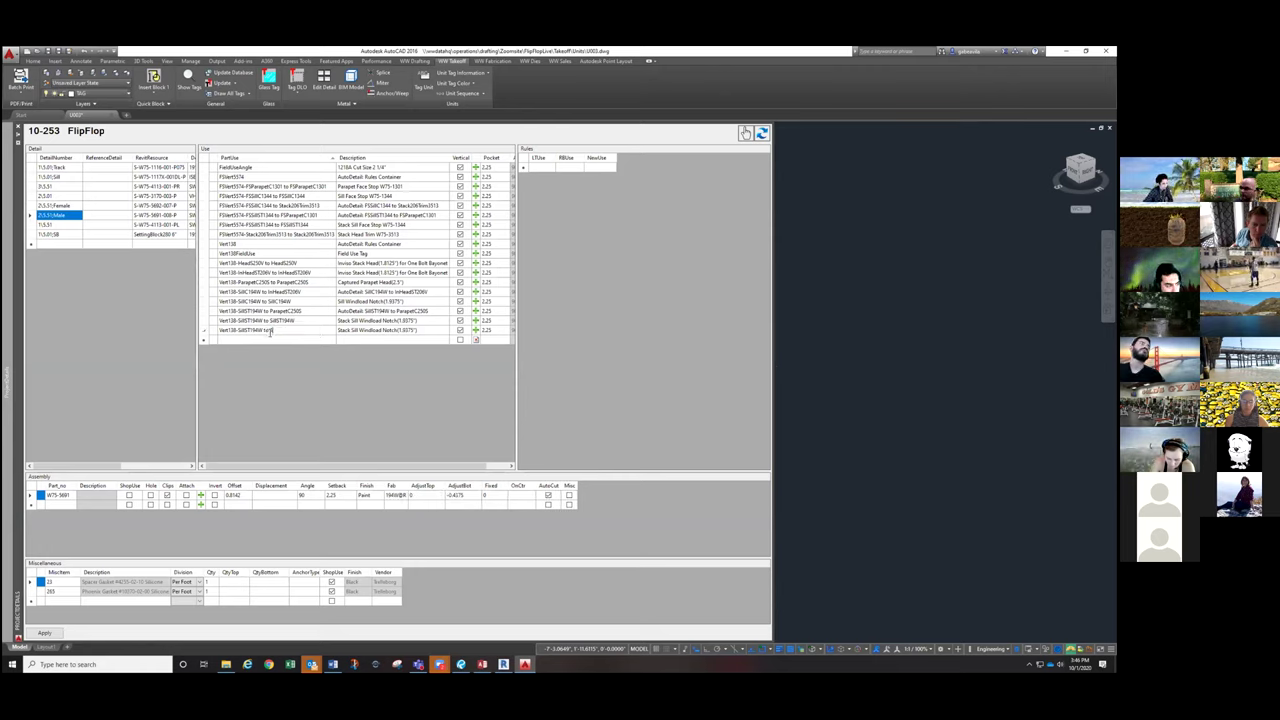
pyautogui.write('SillST600')
pyautogui.moveTo(263, 331); pyautogui.dragTo(238, 331)
pyautogui.write('SillST600')
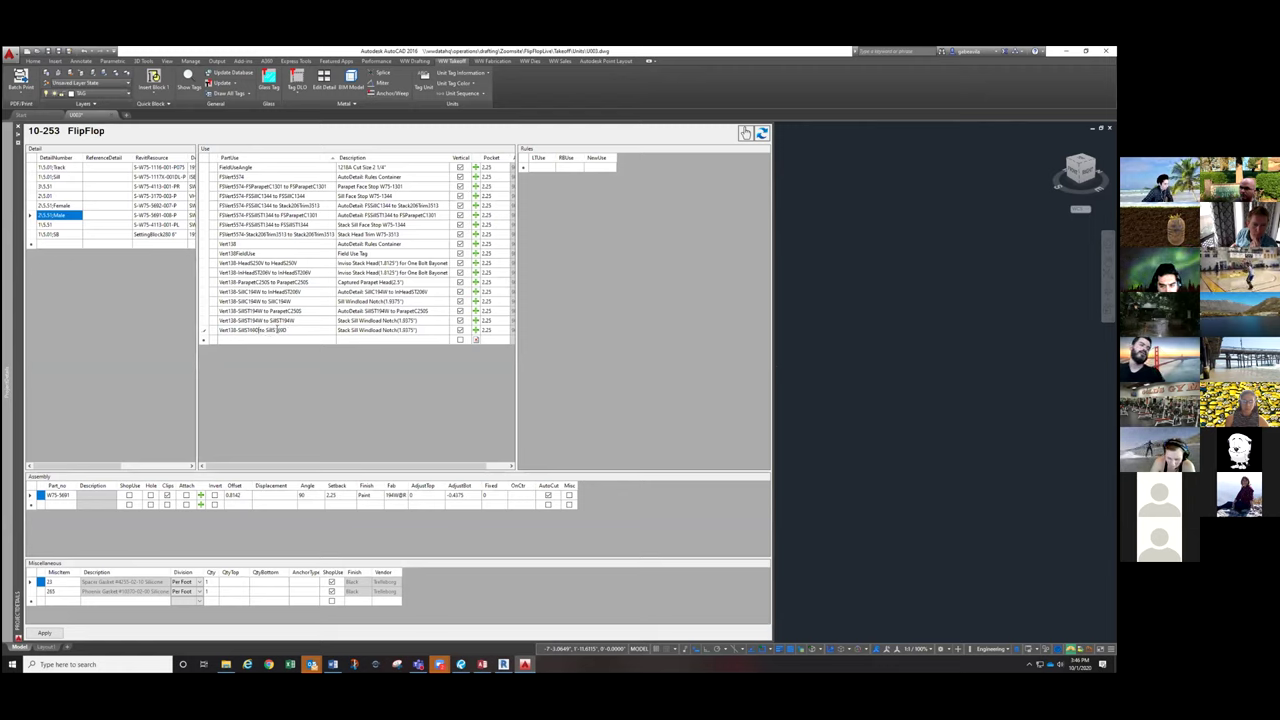
pyautogui.click(315, 321)
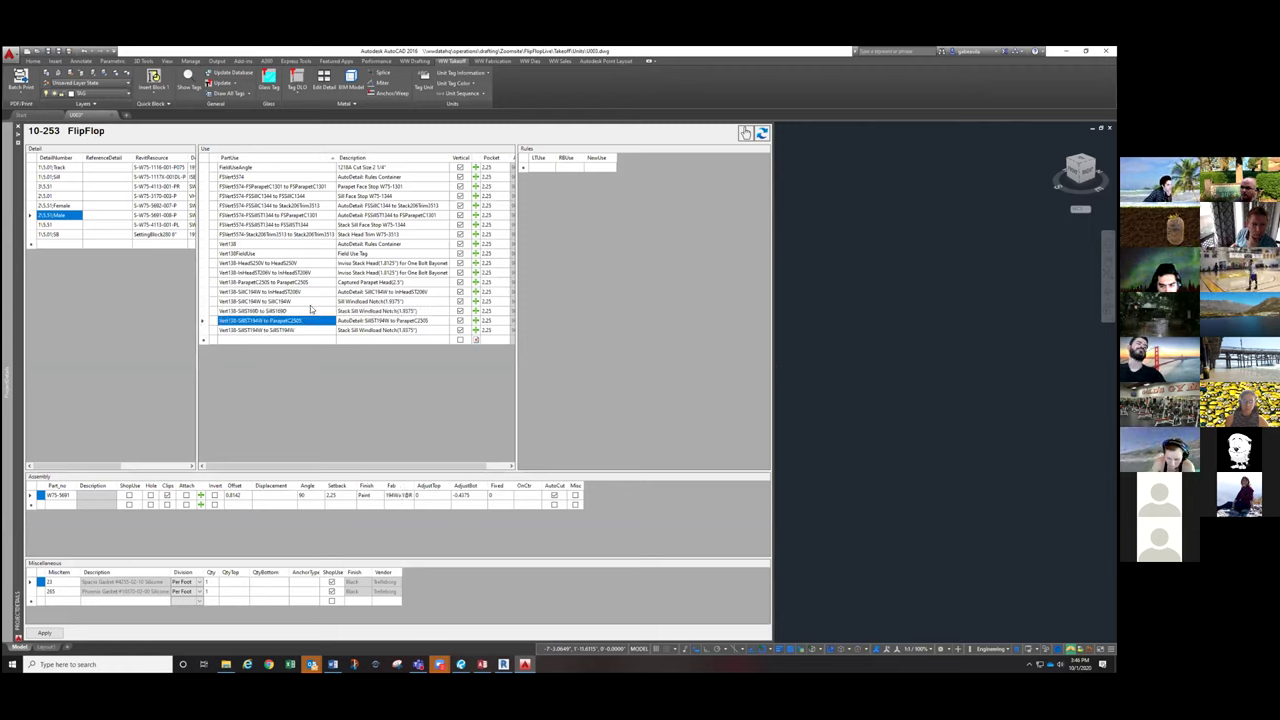
pyautogui.click(300, 312)
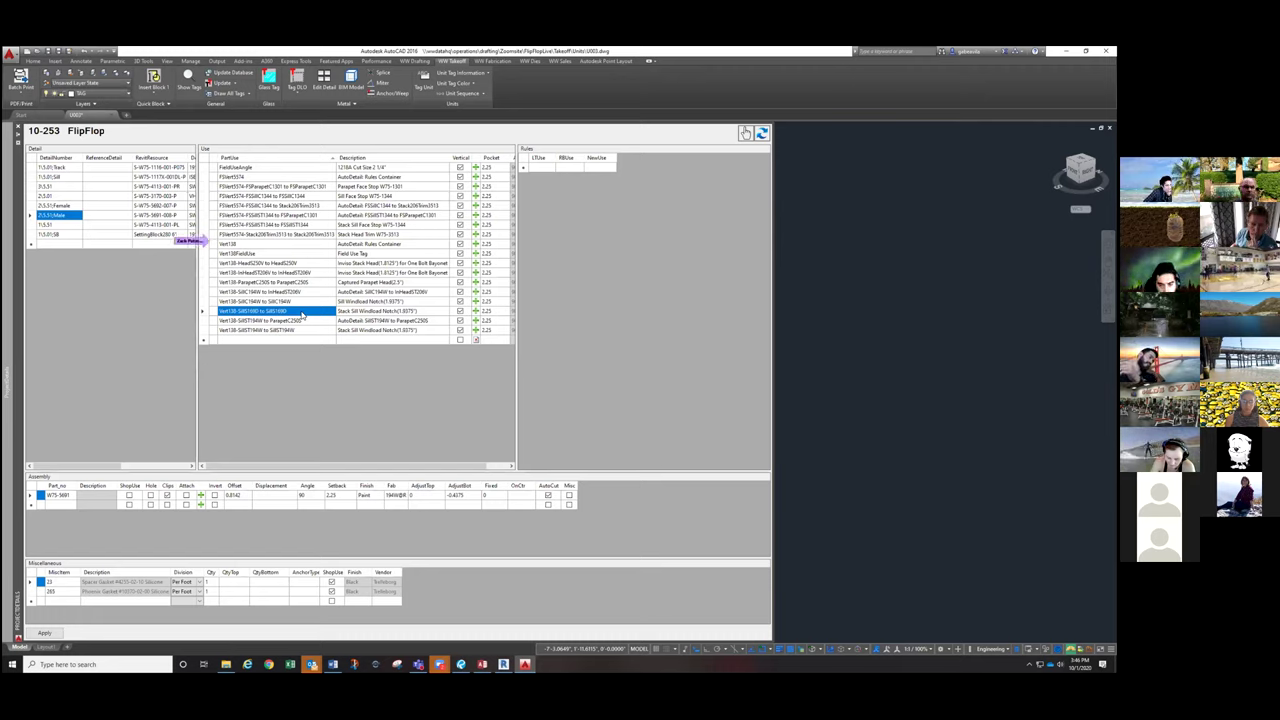
pyautogui.click(268, 246)
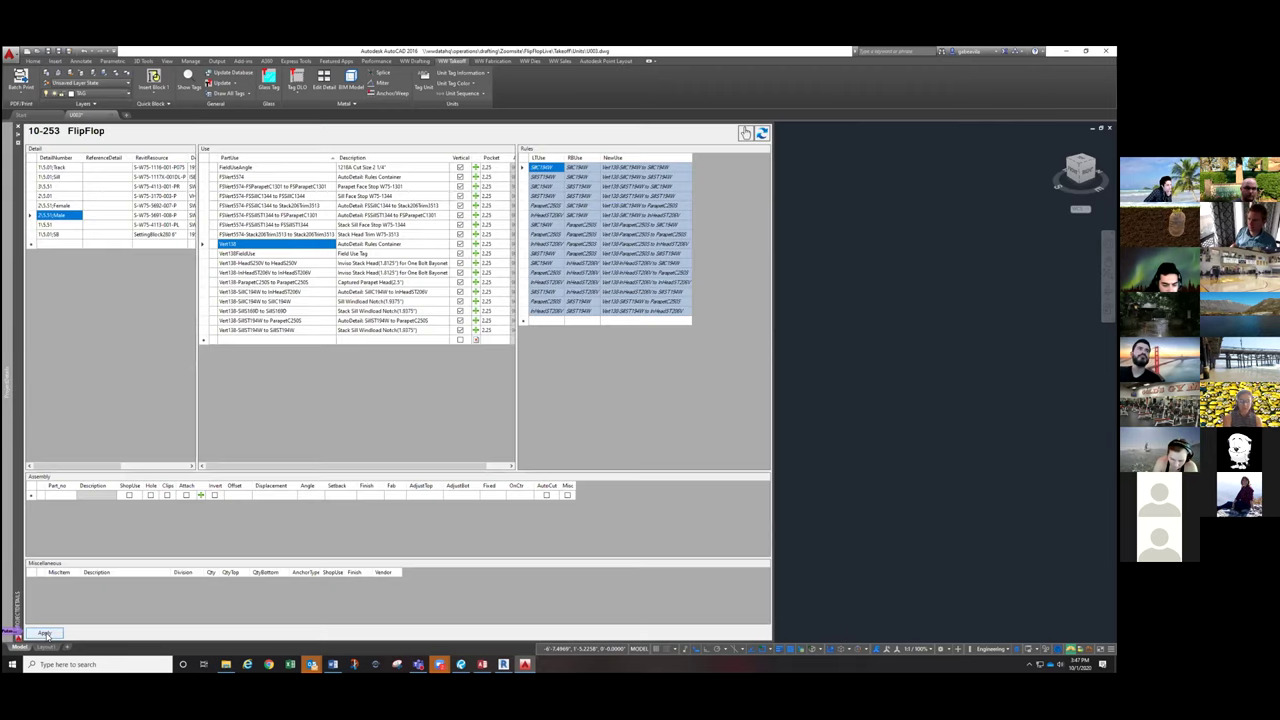
# Step: Apply the FlipFlop detail changes and run Update Database and BIM with UP
pyautogui.click(45, 634)
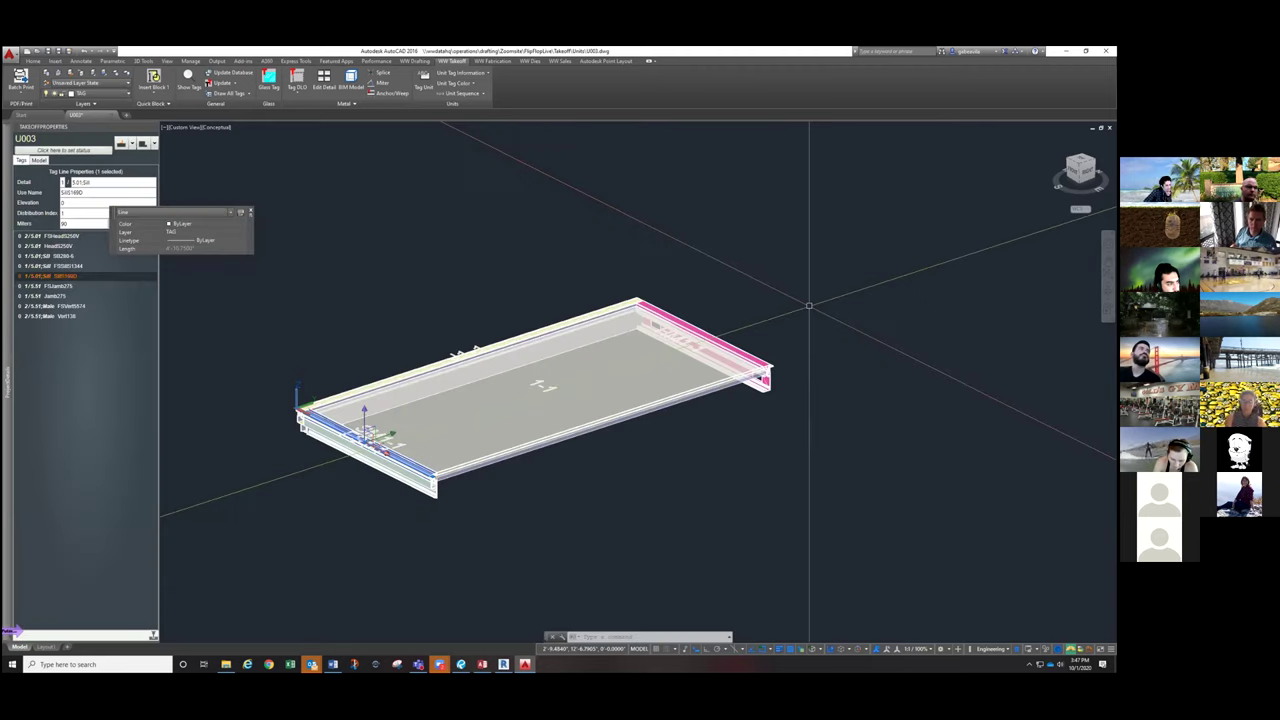
pyautogui.write('upd')
pyautogui.press('Return')
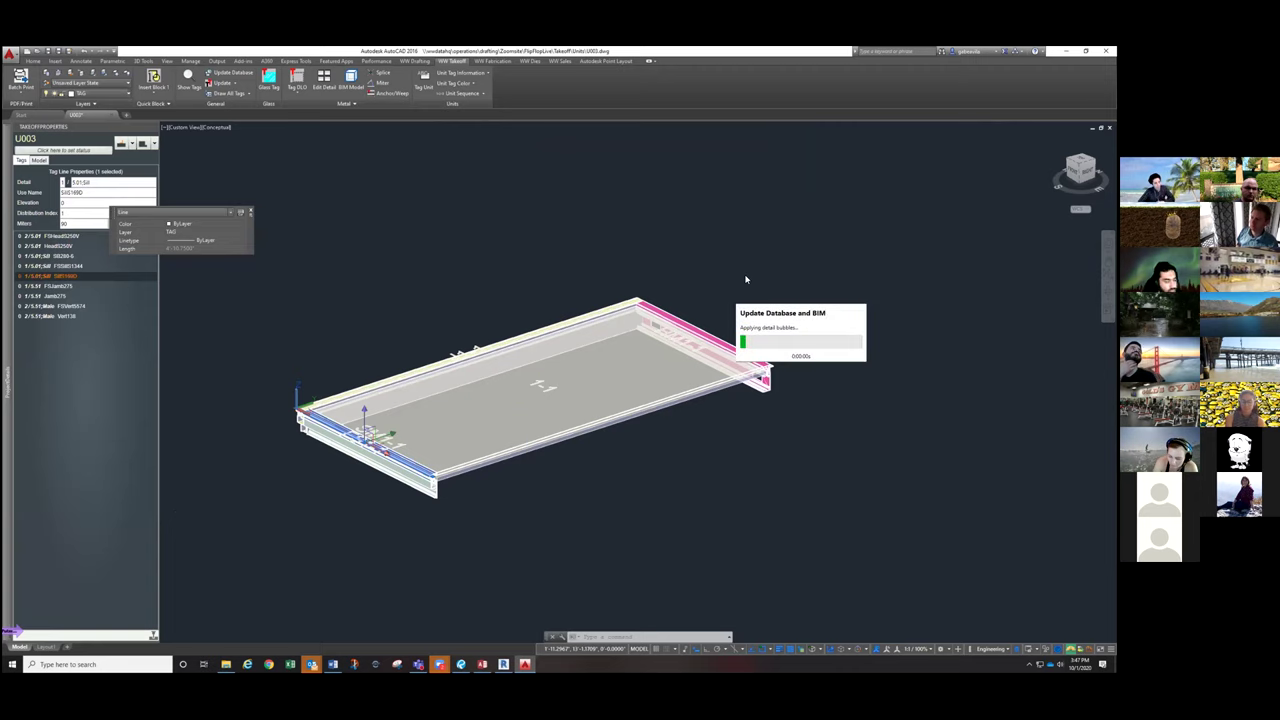
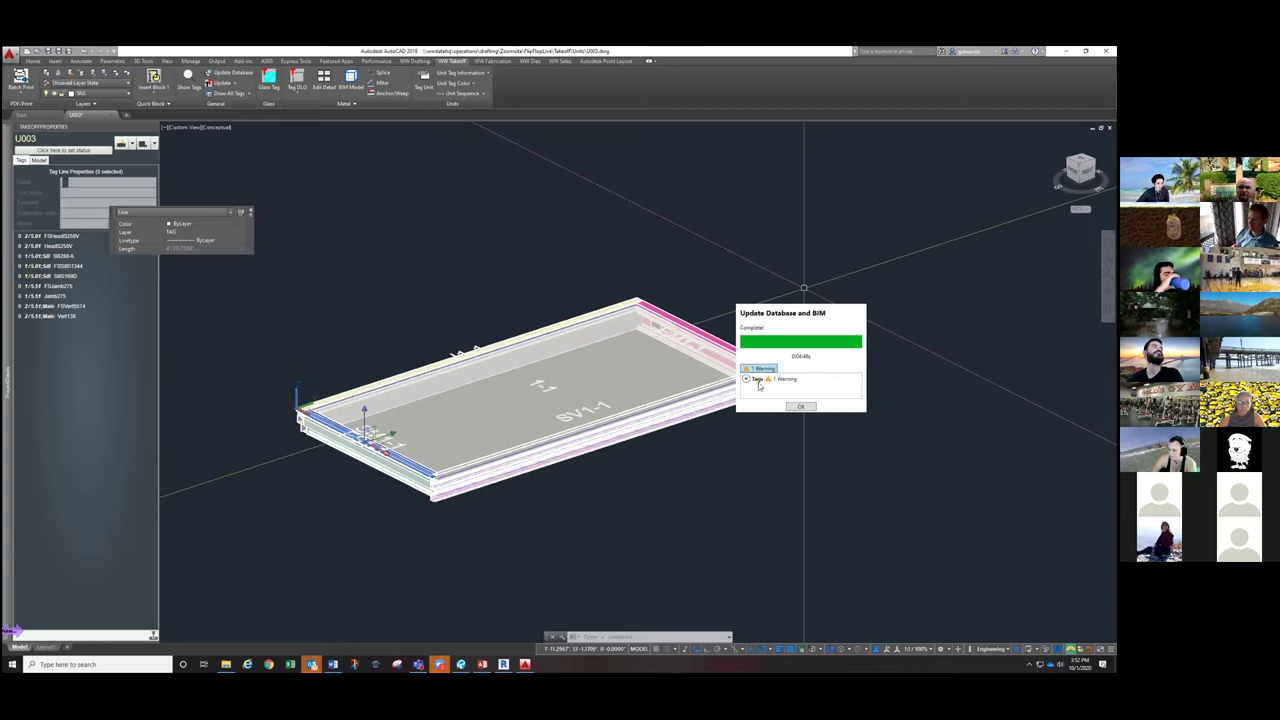
# Step: Close the completed Update Database and BIM report, which shows 1 tag warning
pyautogui.click(801, 407)
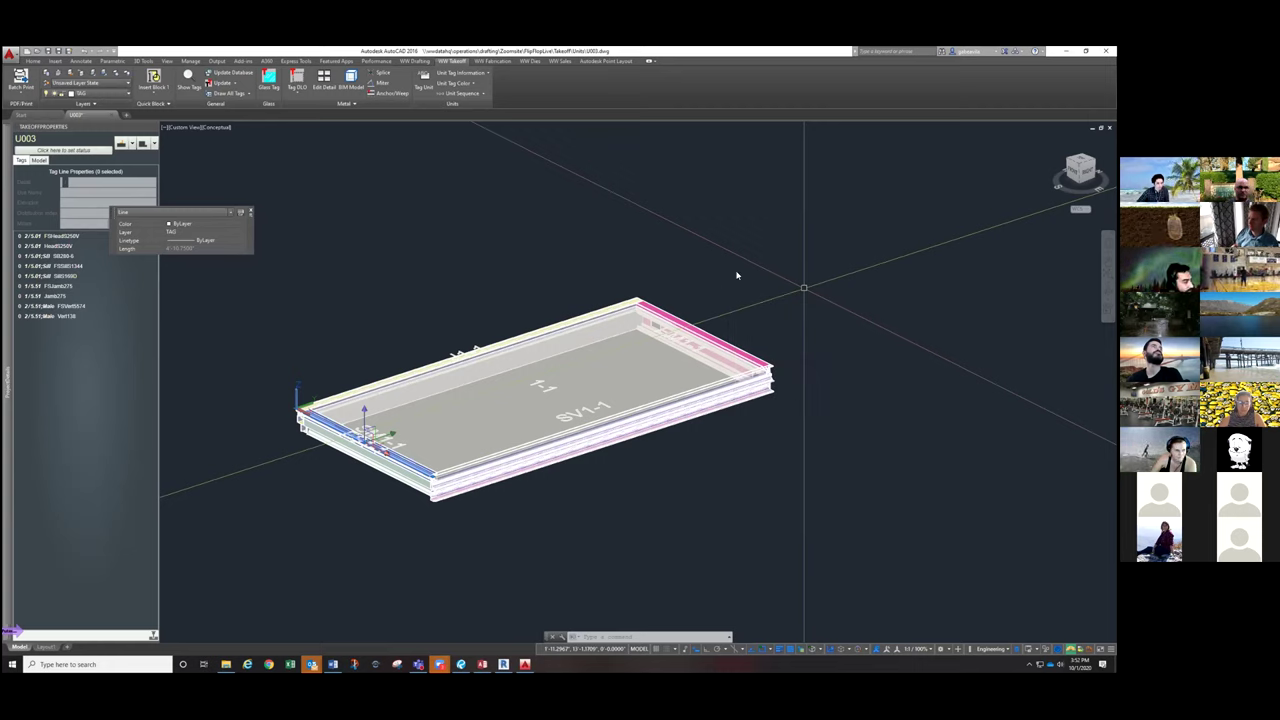
# Step: Orbit and zoom around the unit U003 panel, checking the SV1-1 sill's takeoff properties
pyautogui.keyDown('shift'); pyautogui.moveTo(803, 288); pyautogui.dragTo(722, 256, button='middle'); pyautogui.keyUp('shift')
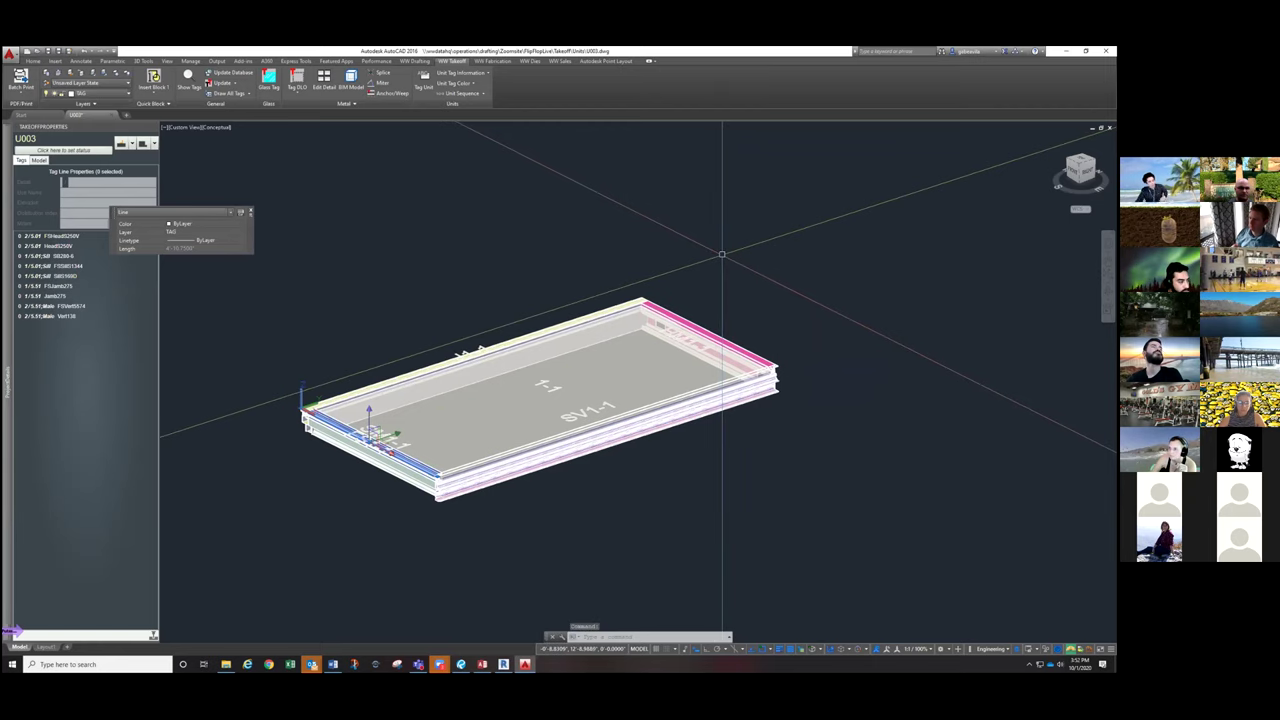
pyautogui.keyDown('shift'); pyautogui.moveTo(615, 421); pyautogui.dragTo(500, 450, button='middle'); pyautogui.keyUp('shift')
pyautogui.scroll(-3, 530, 502)
pyautogui.press('Escape')
pyautogui.press('Escape')
pyautogui.scroll(10, 505, 490)
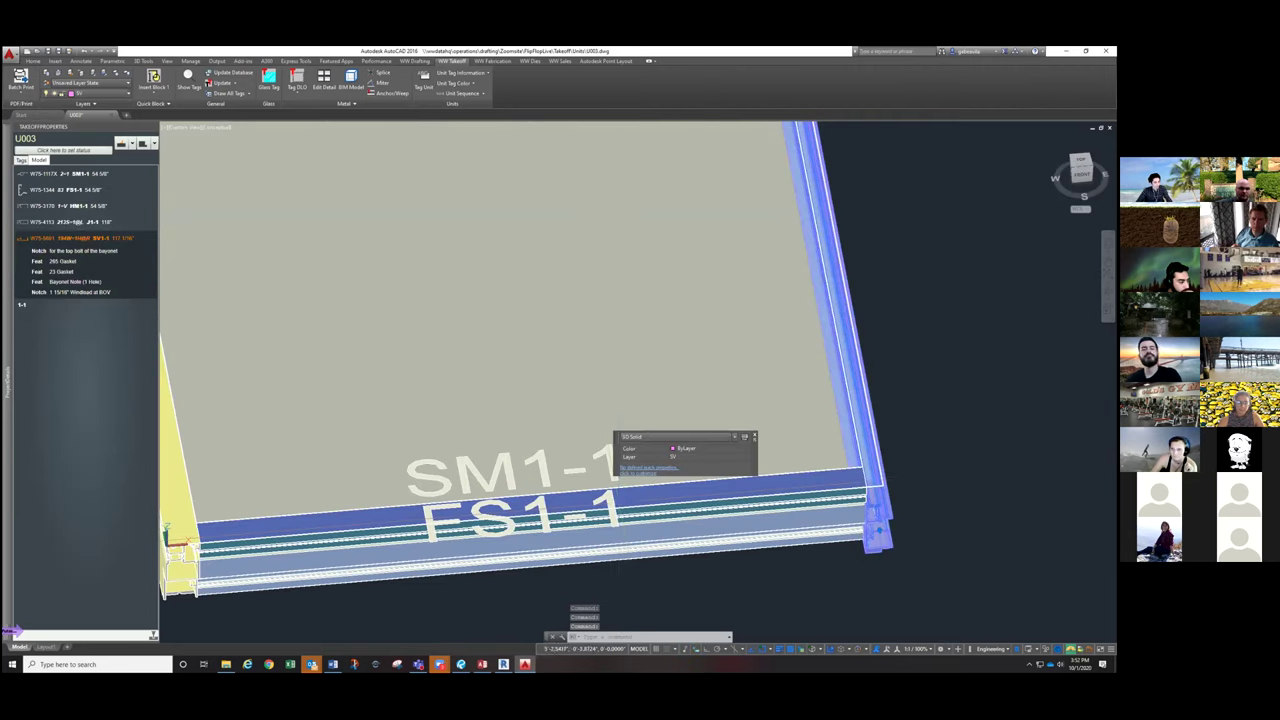
pyautogui.press('Escape')
pyautogui.press('Escape')
pyautogui.keyDown('shift'); pyautogui.moveTo(640, 520); pyautogui.dragTo(777, 466, button='middle'); pyautogui.keyUp('shift')
pyautogui.scroll(-2, 769, 475)
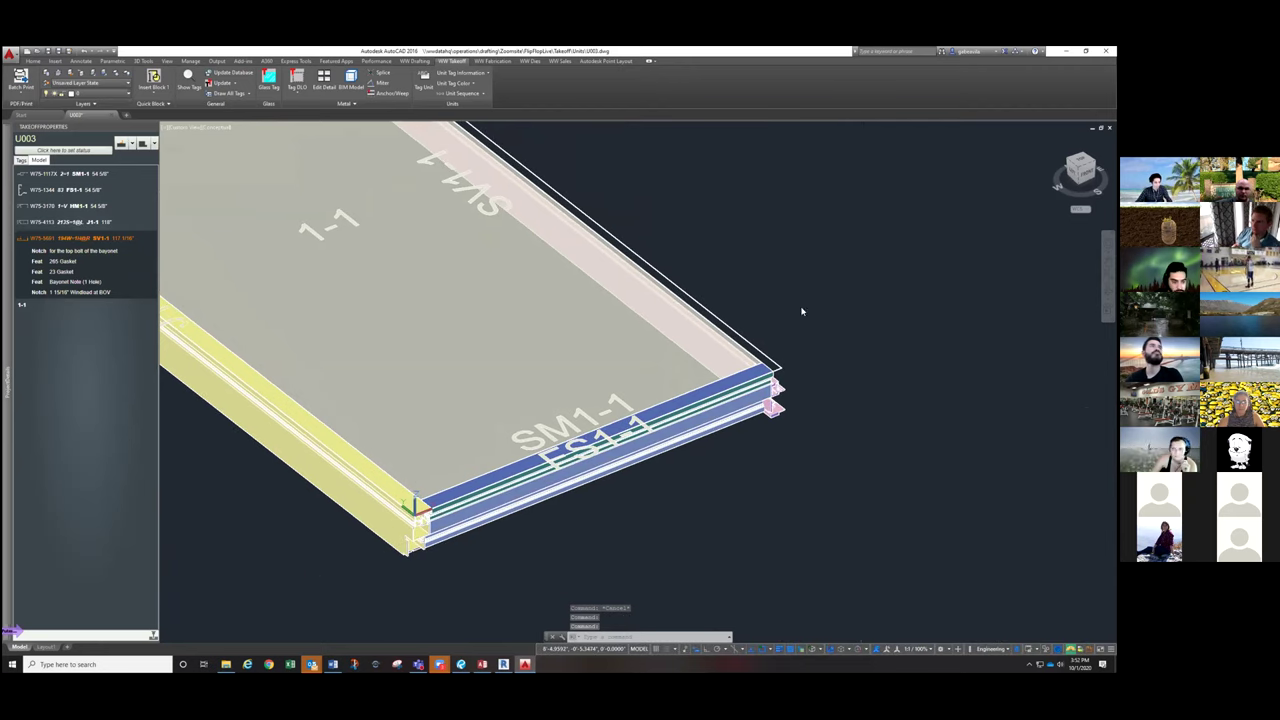
pyautogui.scroll(-3, 800, 319)
pyautogui.keyDown('shift'); pyautogui.moveTo(800, 290); pyautogui.dragTo(558, 252, button='middle'); pyautogui.keyUp('shift')
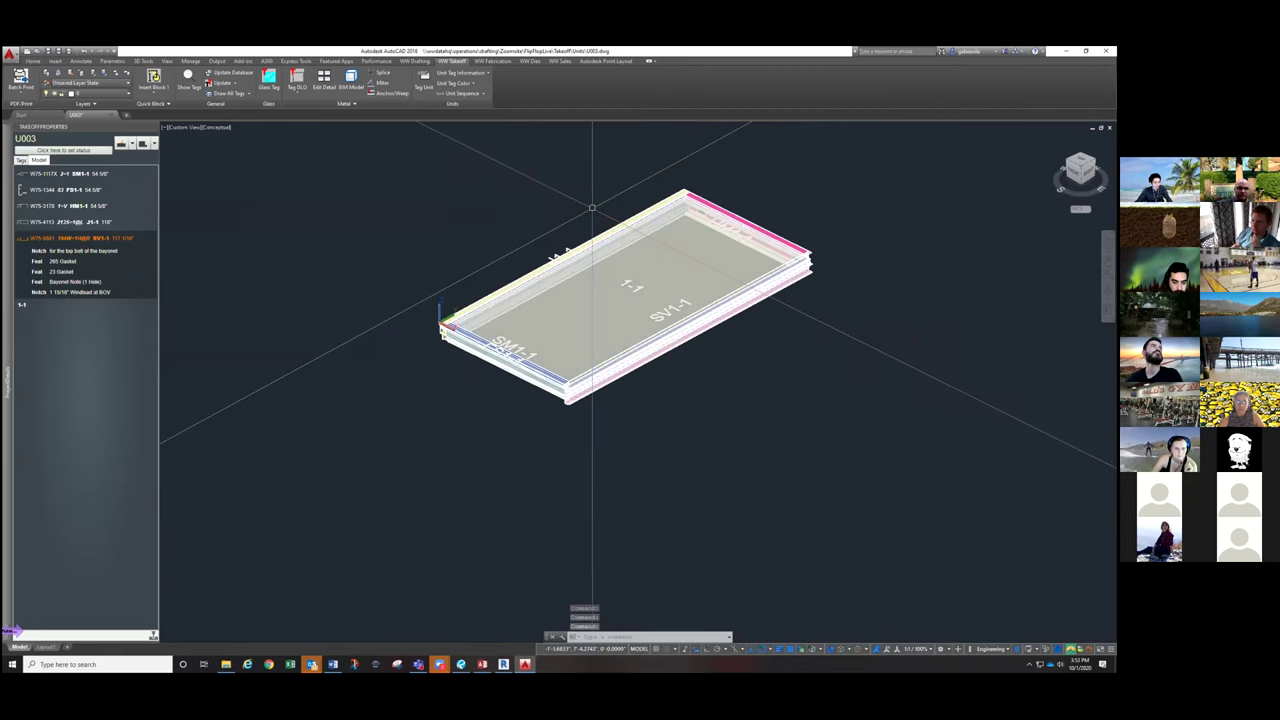
pyautogui.scroll(3, 558, 252)
pyautogui.scroll(2, 593, 207)
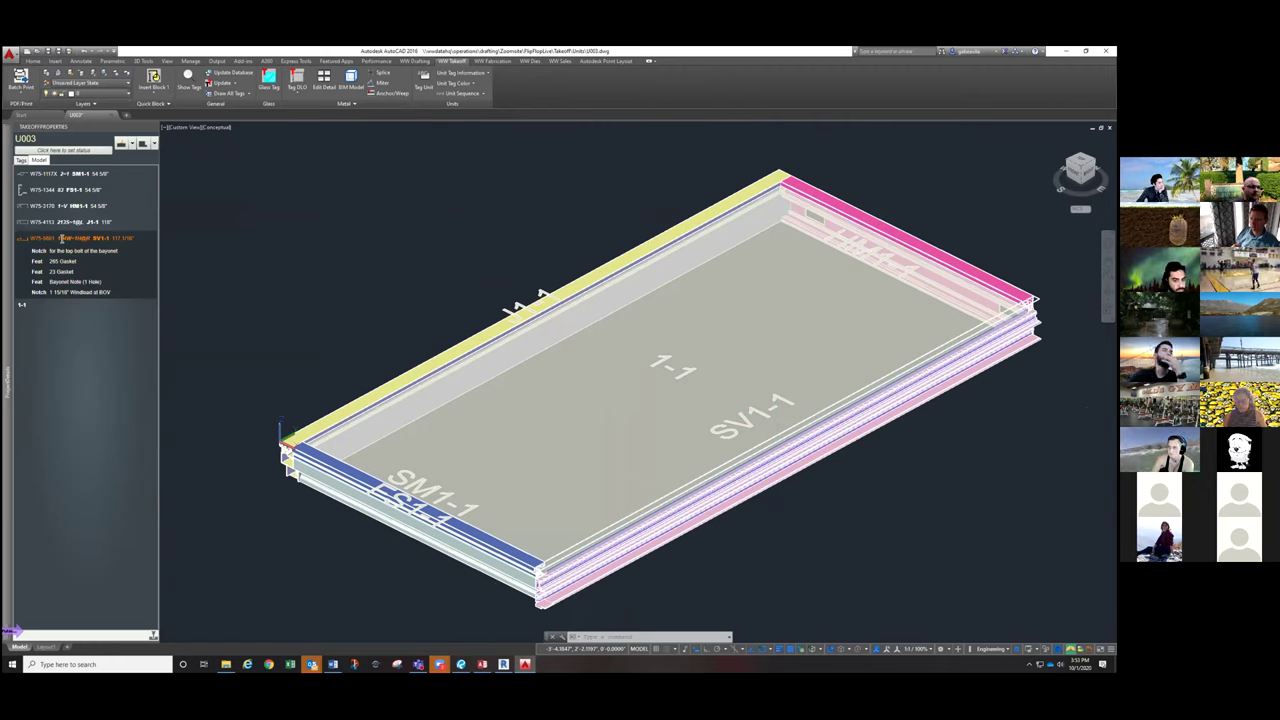
# Step: Select the jamb solid and bring up fabrication actions for the W75-4113 row
pyautogui.click(339, 405)
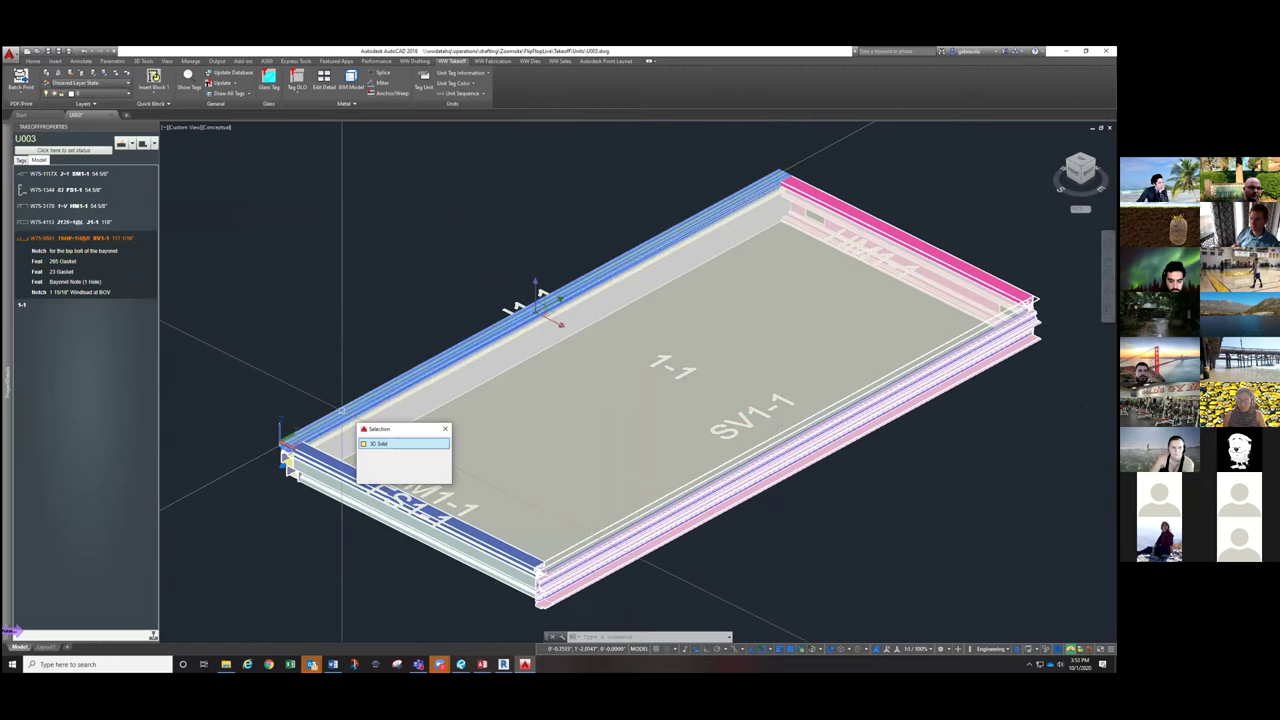
pyautogui.rightClick(87, 224)
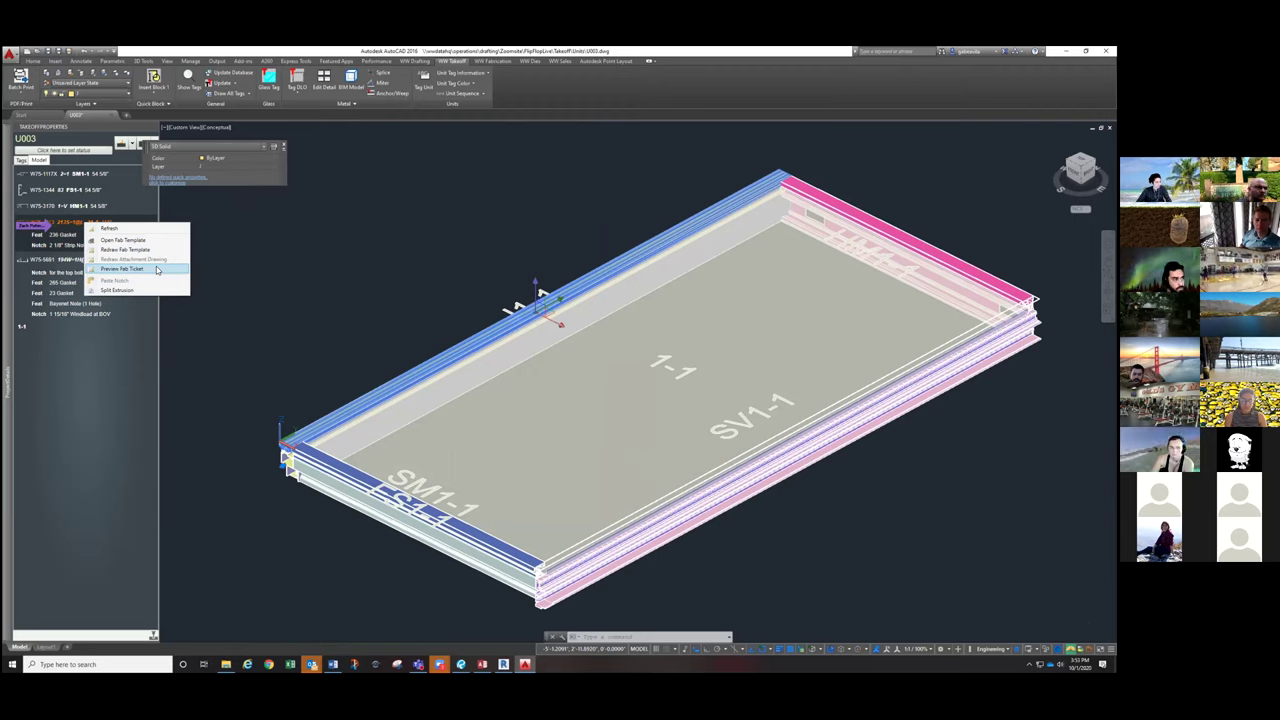
# Step: Preview the temporary fab ticket for the W75-4113 jamb
pyautogui.click(157, 270)
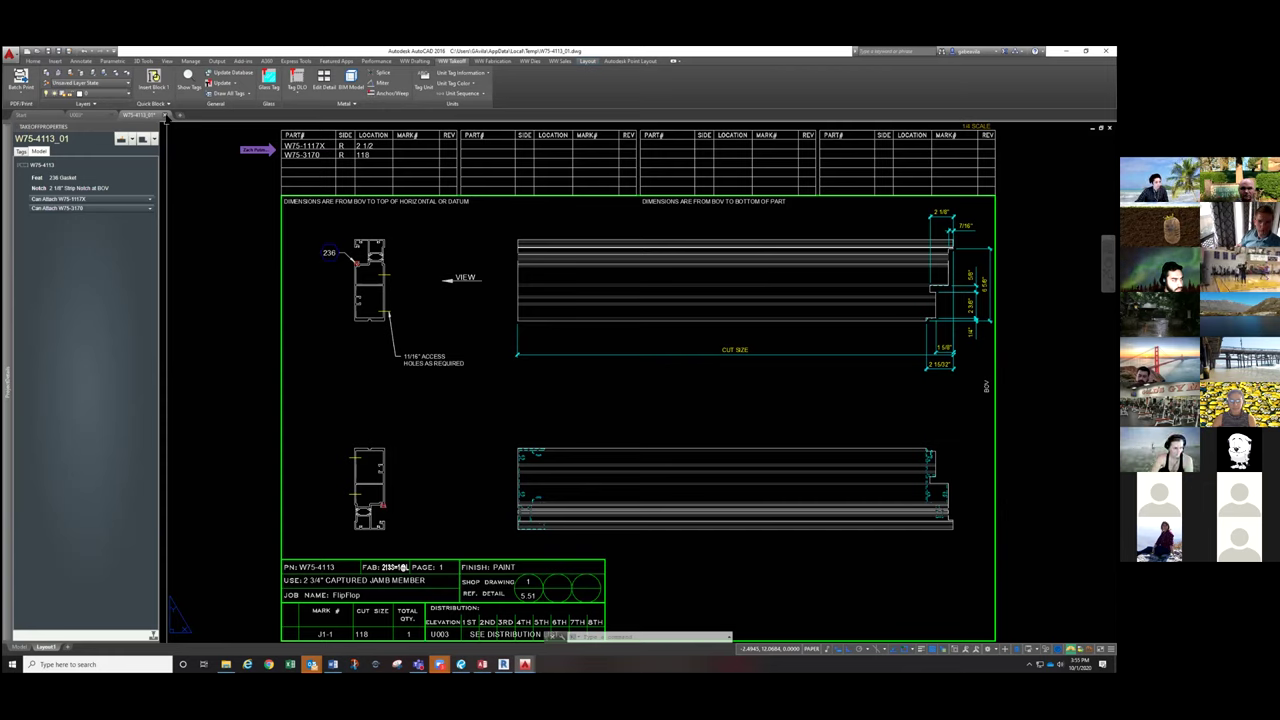
# Step: Expand Can Attach W75-1117X and highlight where it attaches on the jamb drawing
pyautogui.moveTo(160, 116)
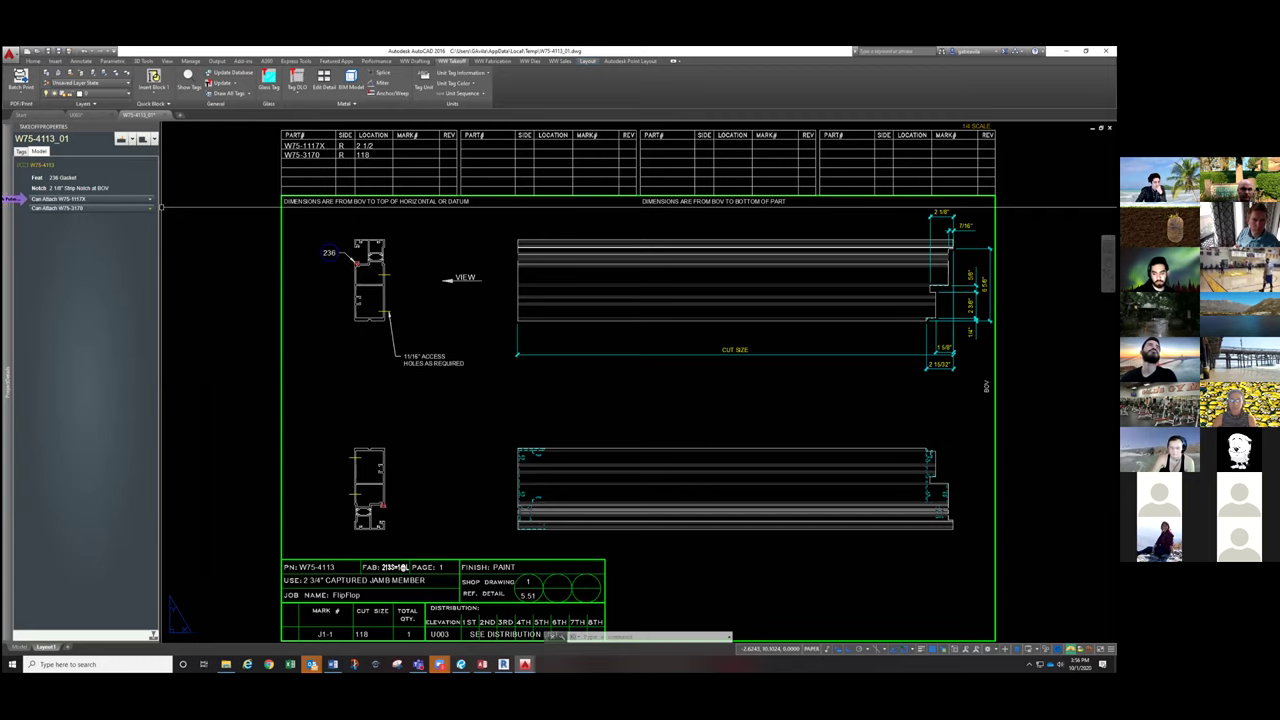
pyautogui.click(74, 200)
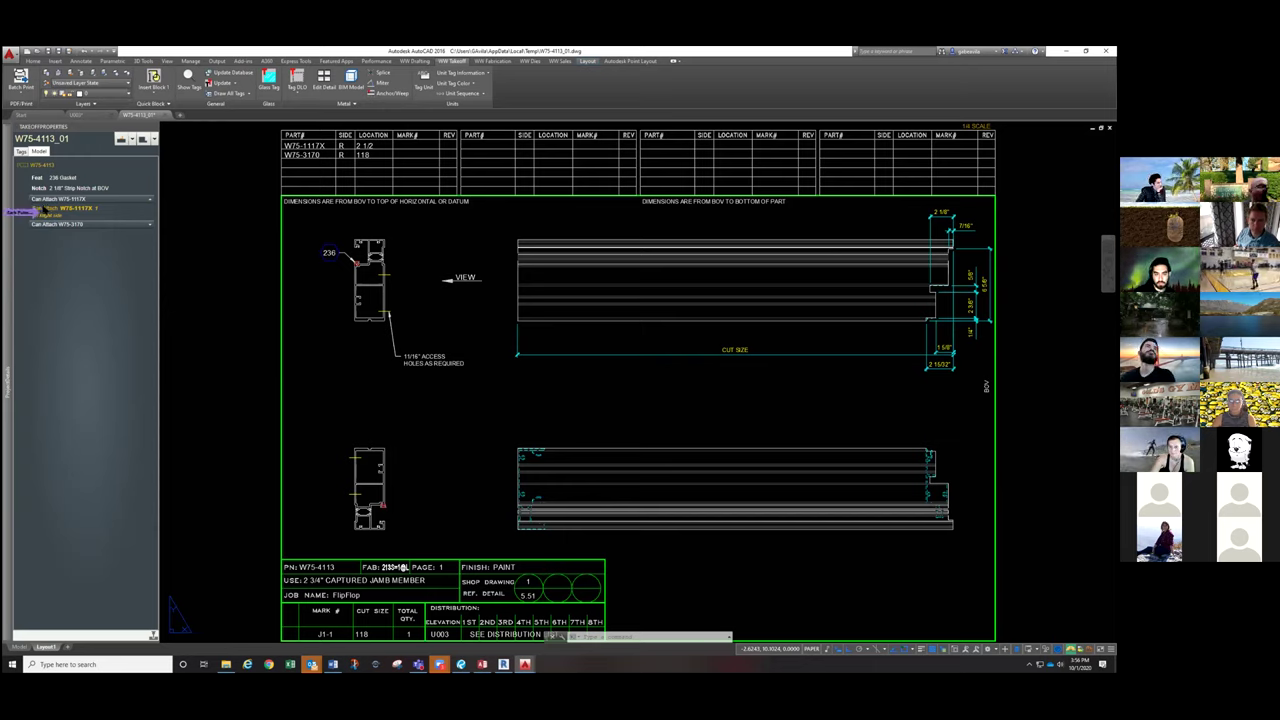
pyautogui.click(57, 212)
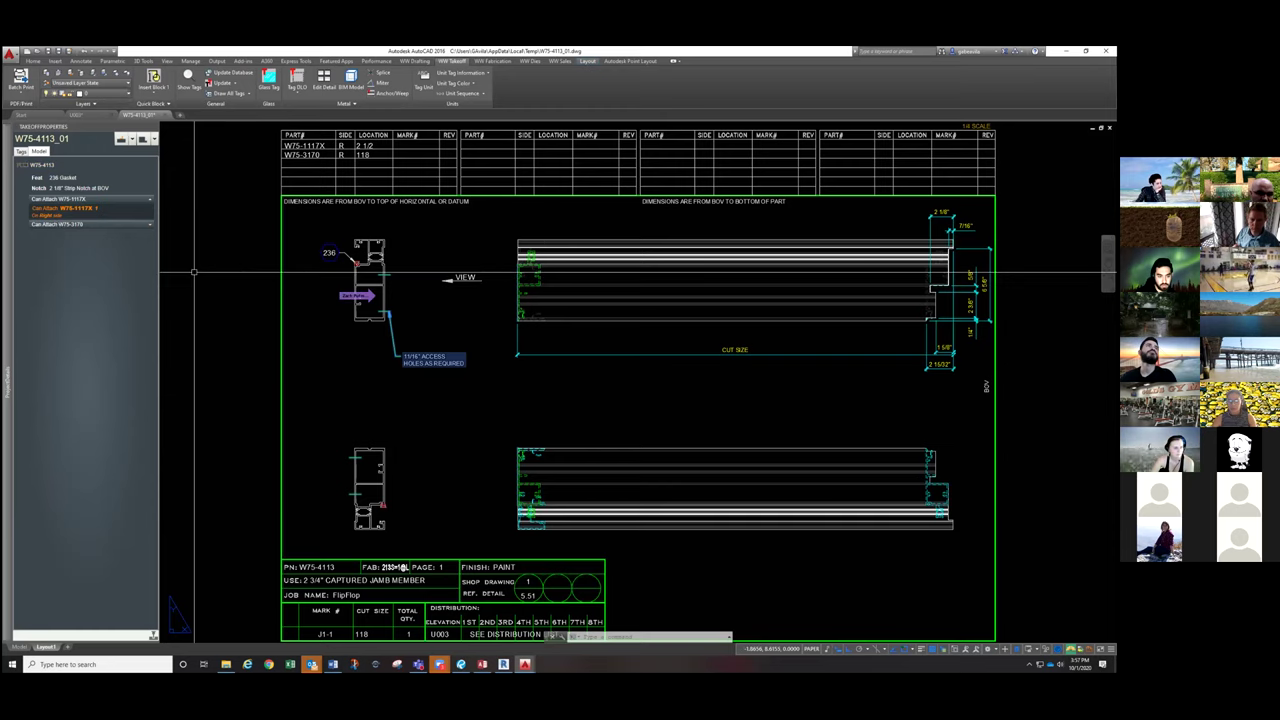
# Step: Highlight the jamb's 236 gasket and 2 1/8" strip notch features on the drawing
pyautogui.click(200, 225)
pyautogui.press('Escape')
pyautogui.press('Escape')
pyautogui.press('Escape')
pyautogui.click(67, 188)
pyautogui.click(60, 177)
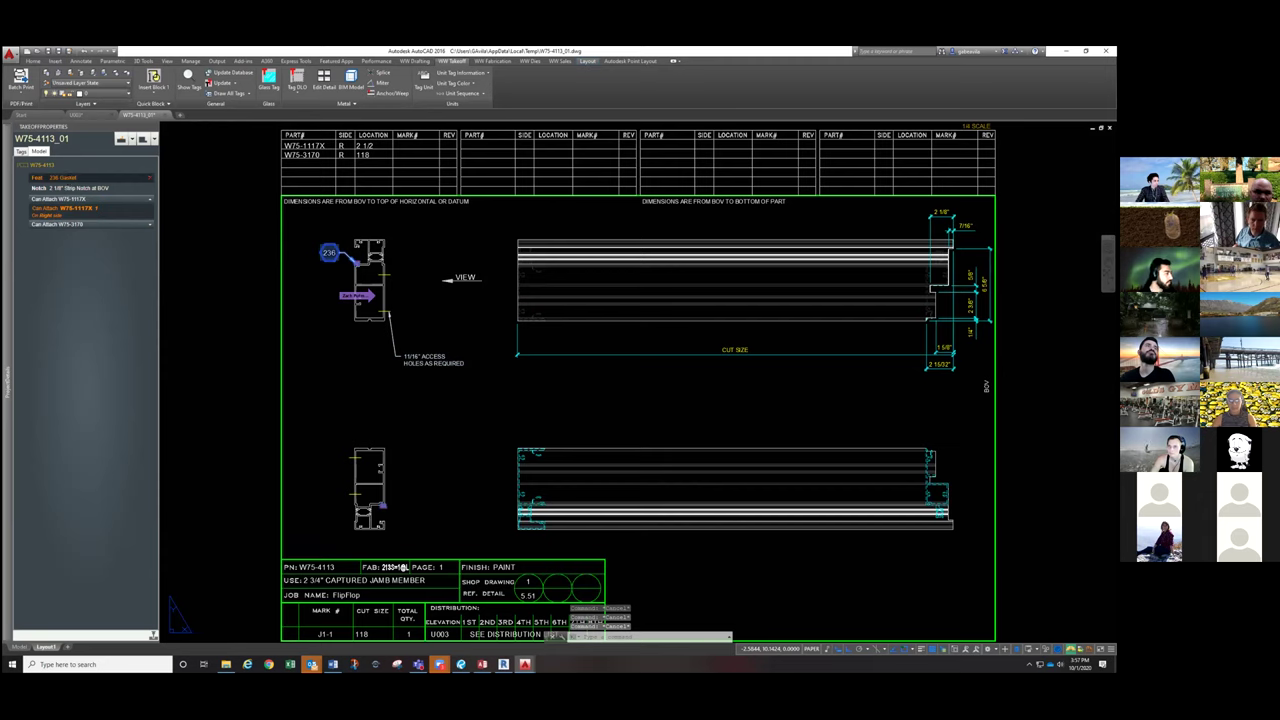
pyautogui.click(67, 188)
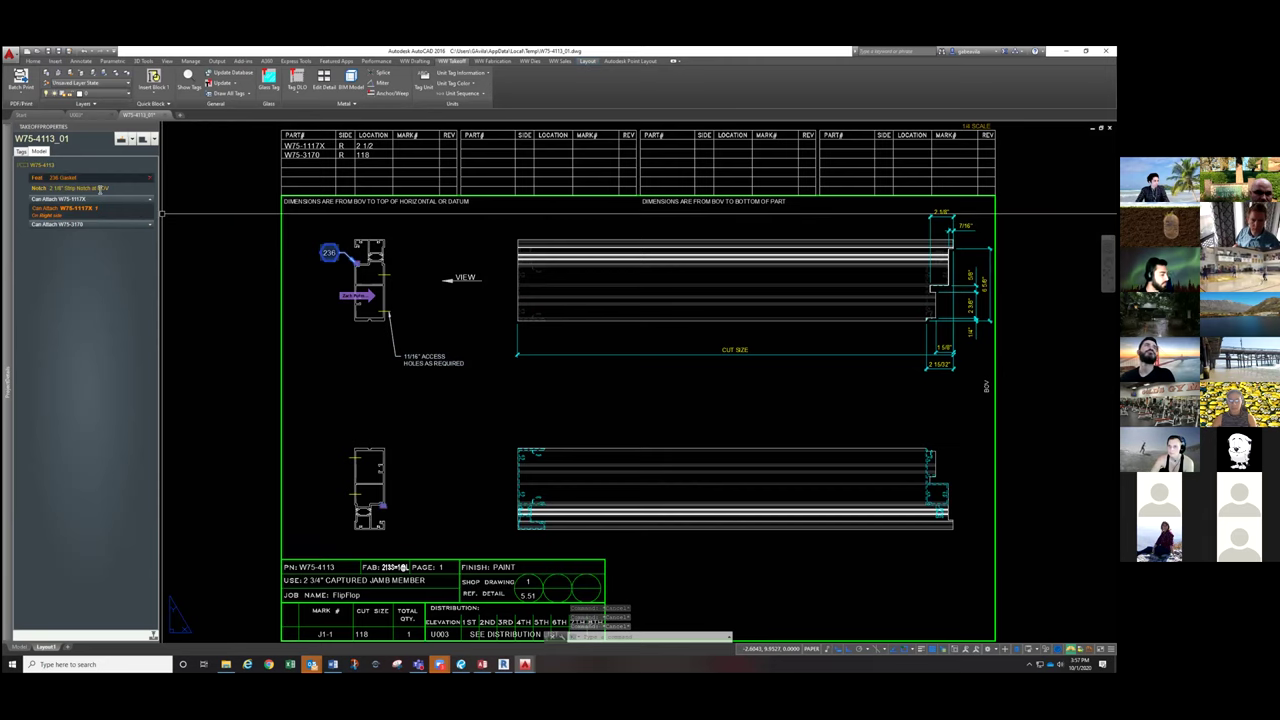
pyautogui.click(203, 234)
pyautogui.press('Escape')
pyautogui.press('Escape')
pyautogui.press('Escape')
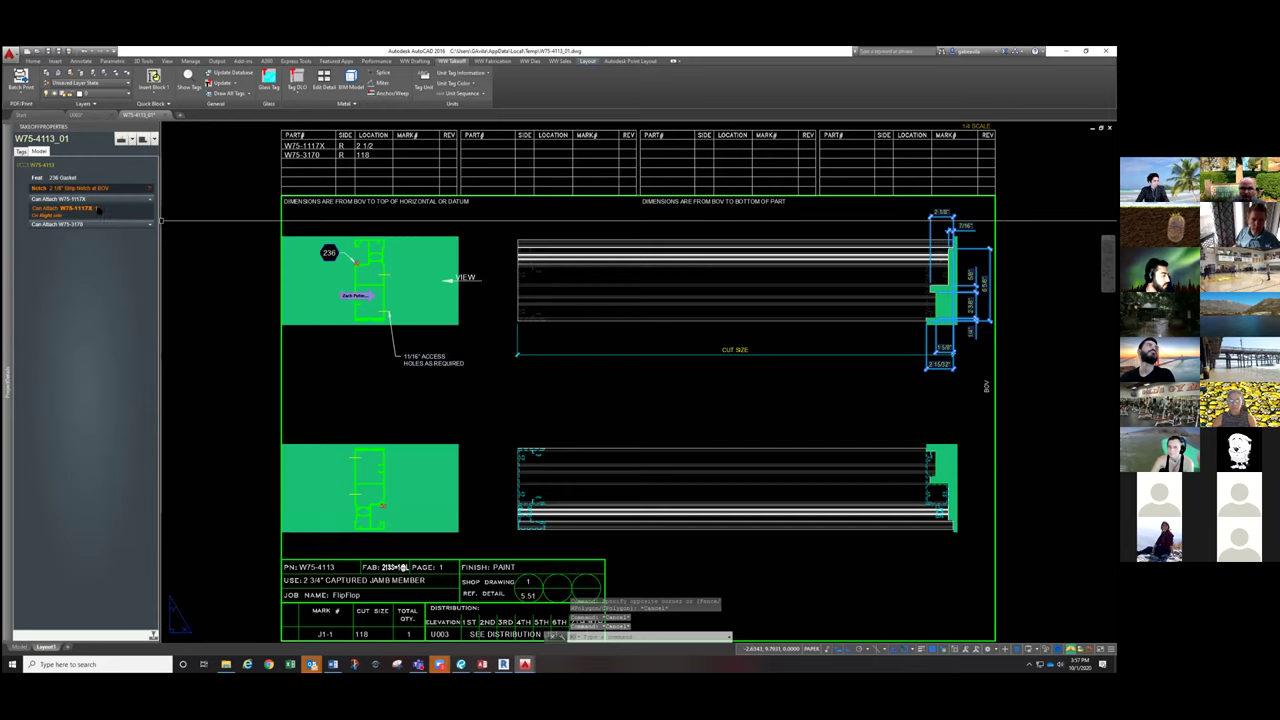
# Step: Expand Can Attach W75-3170 and highlight the W75-117X entry in the drawing
pyautogui.doubleClick(77, 223)
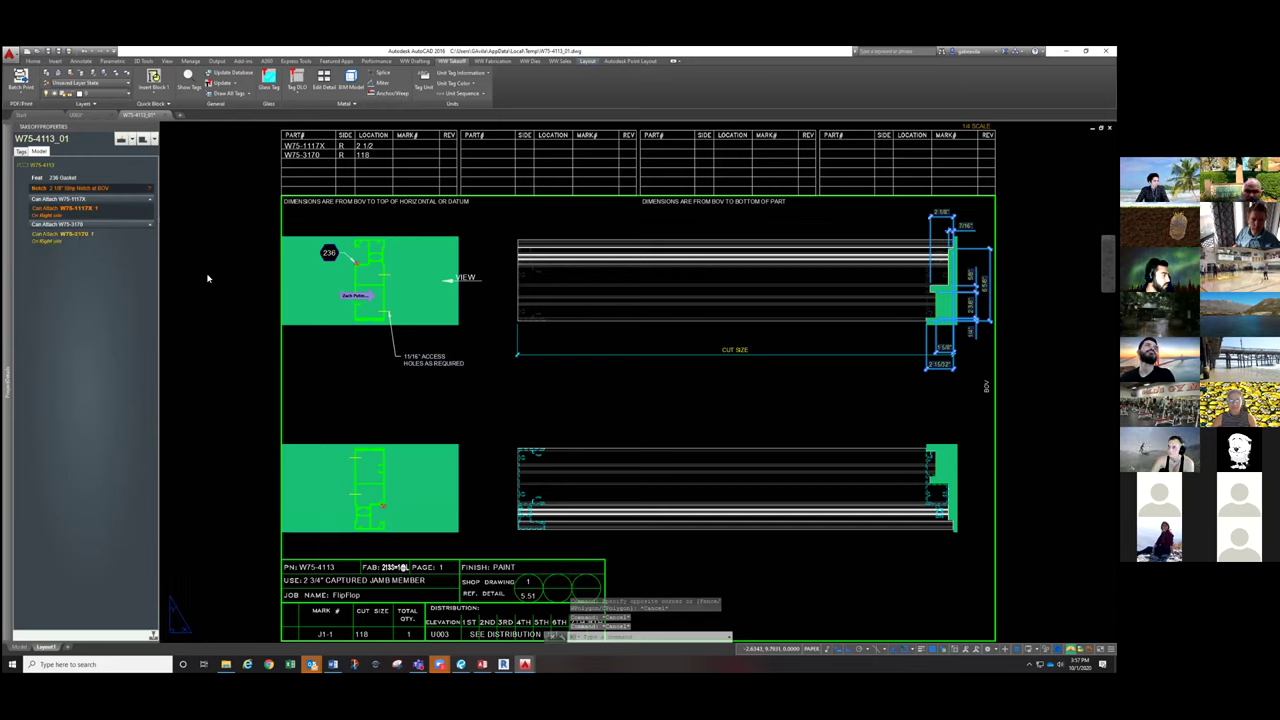
pyautogui.click(74, 212)
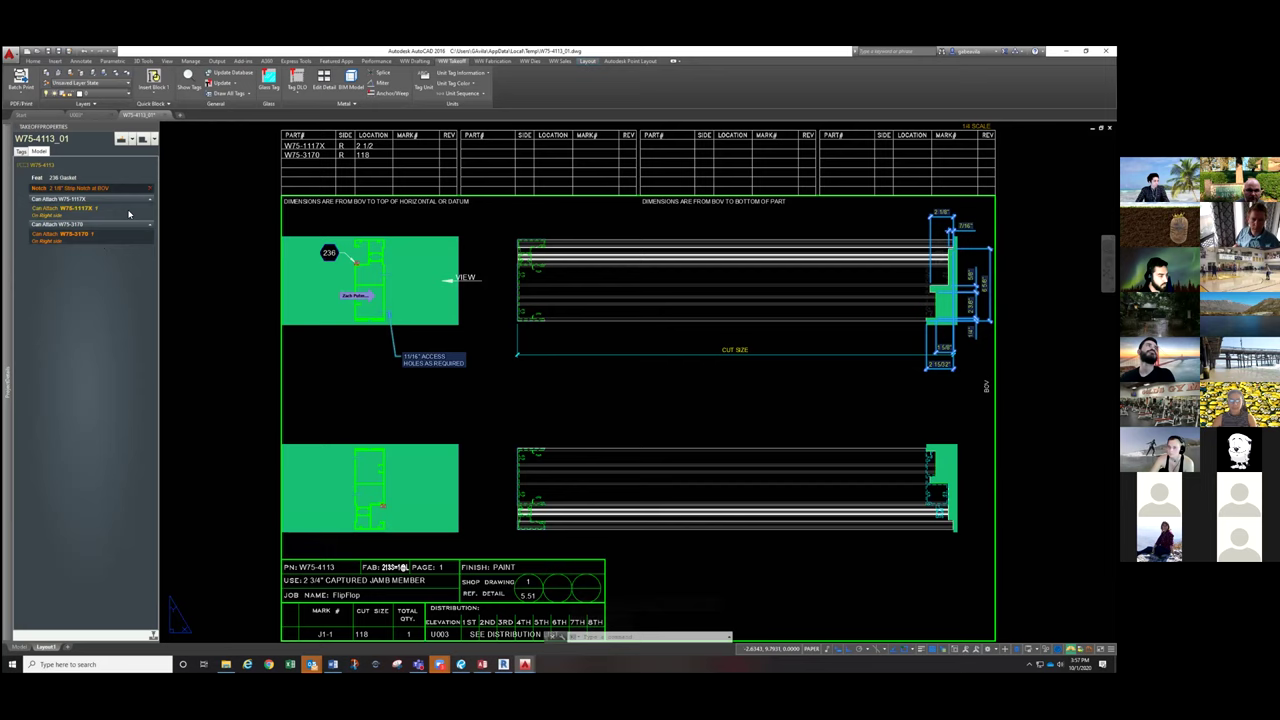
pyautogui.scroll(2, 259, 296)
pyautogui.scroll(-4, 259, 296)
pyautogui.scroll(4, 259, 296)
pyautogui.scroll(-2, 259, 296)
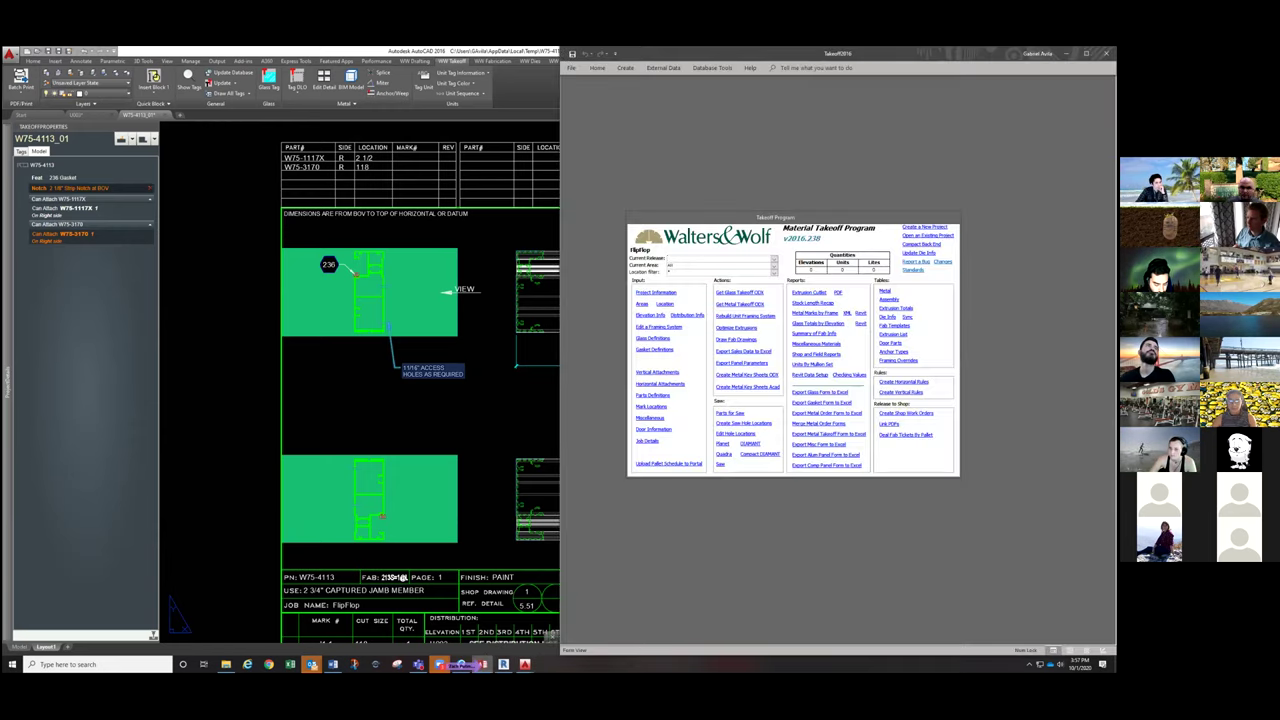
# Step: Maximize the Takeoff Program, close the Elevation datasheet, and set Current Release to Units Week 1
pyautogui.click(1086, 52)
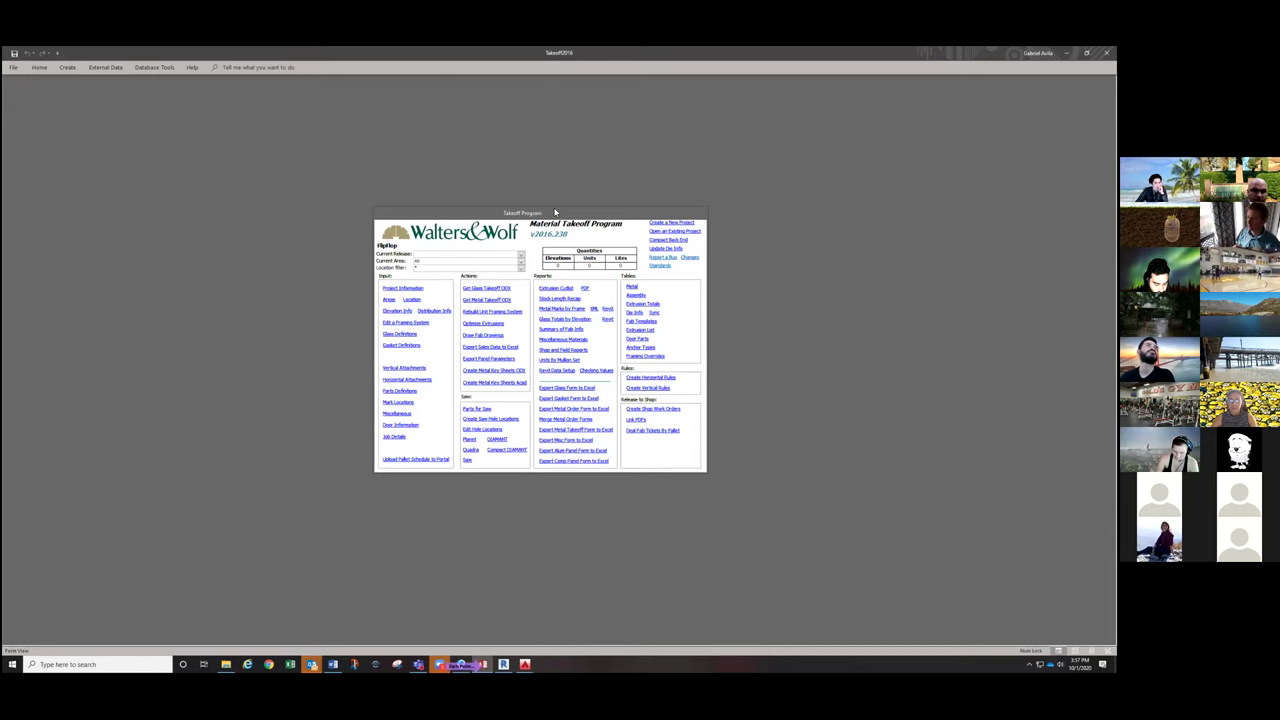
pyautogui.click(519, 256)
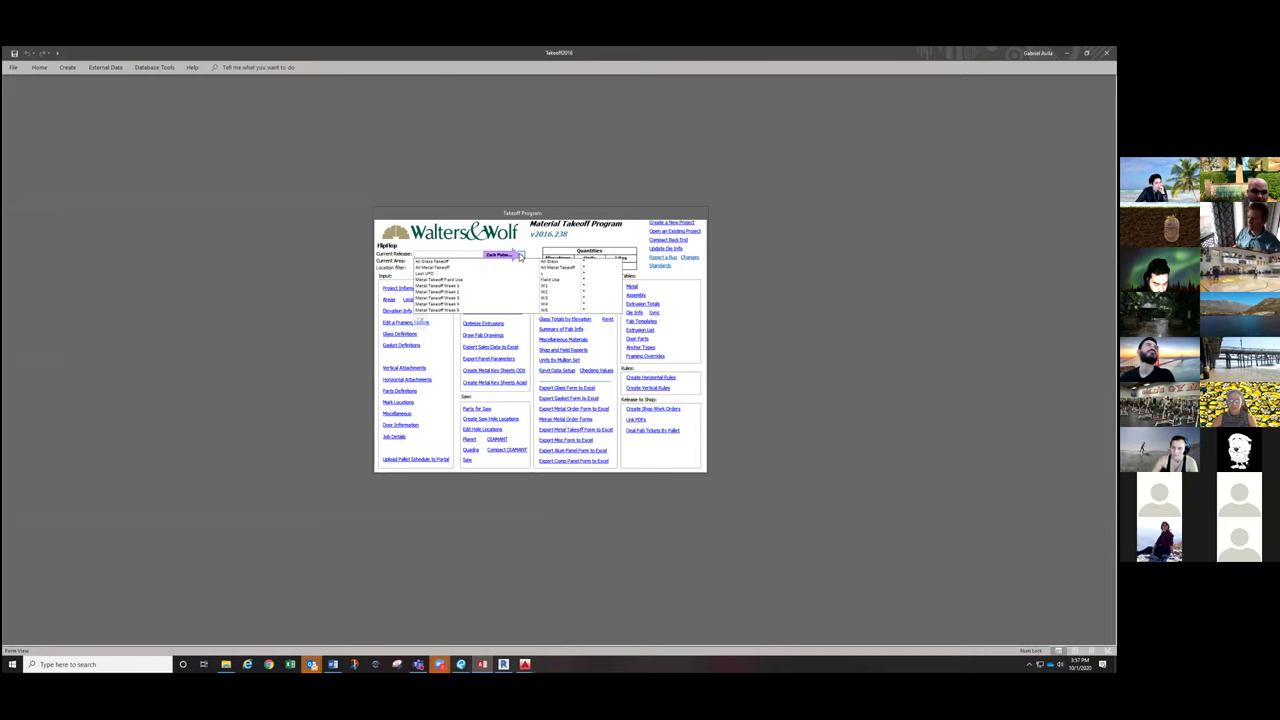
pyautogui.click(519, 252)
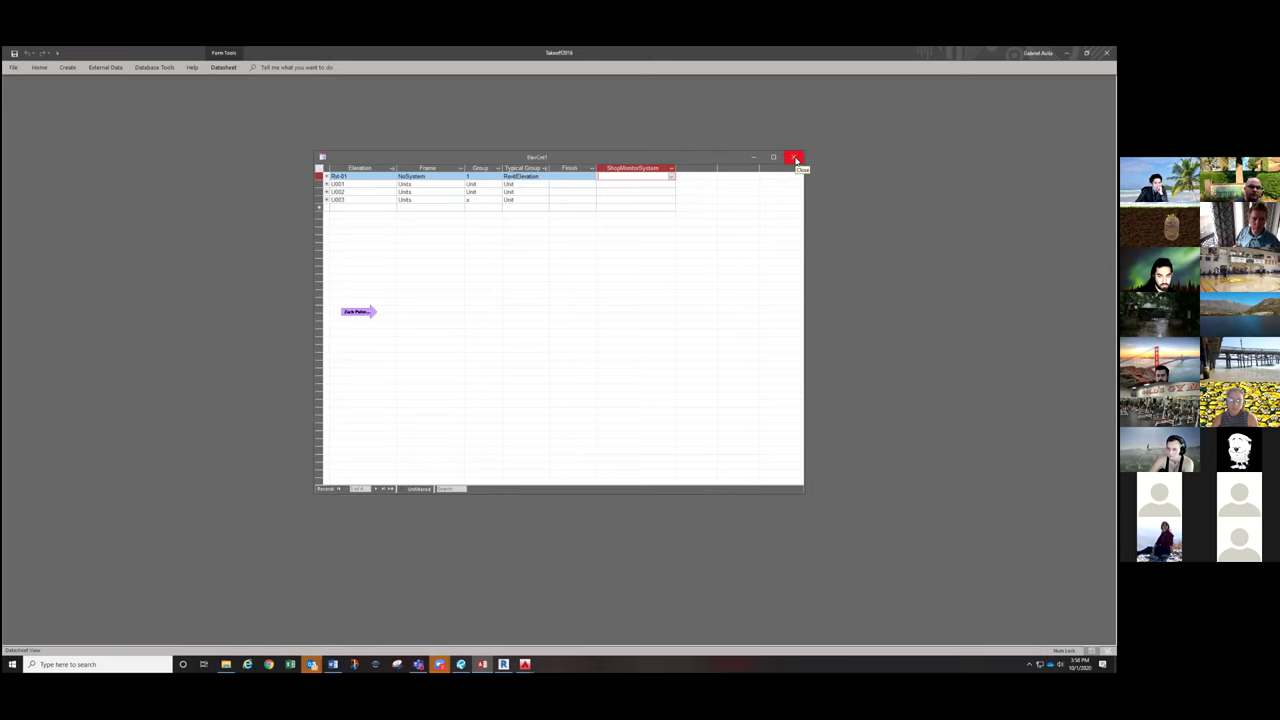
pyautogui.click(796, 160)
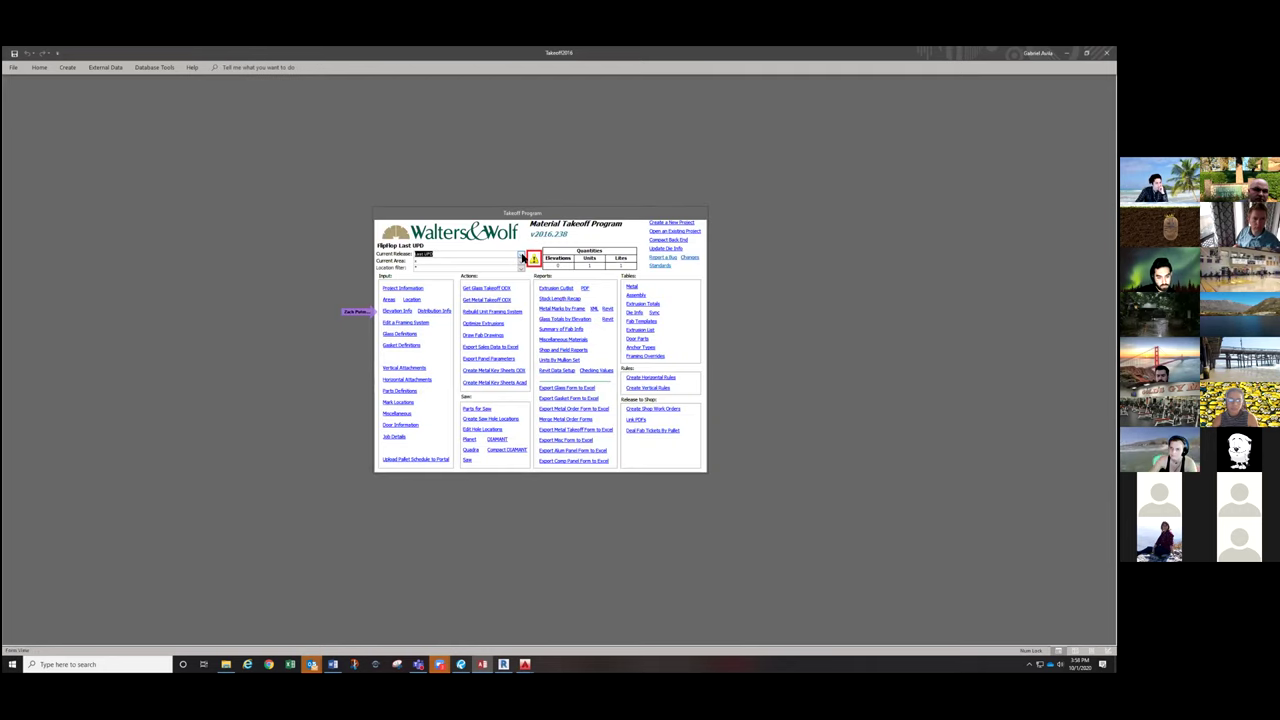
pyautogui.click(521, 256)
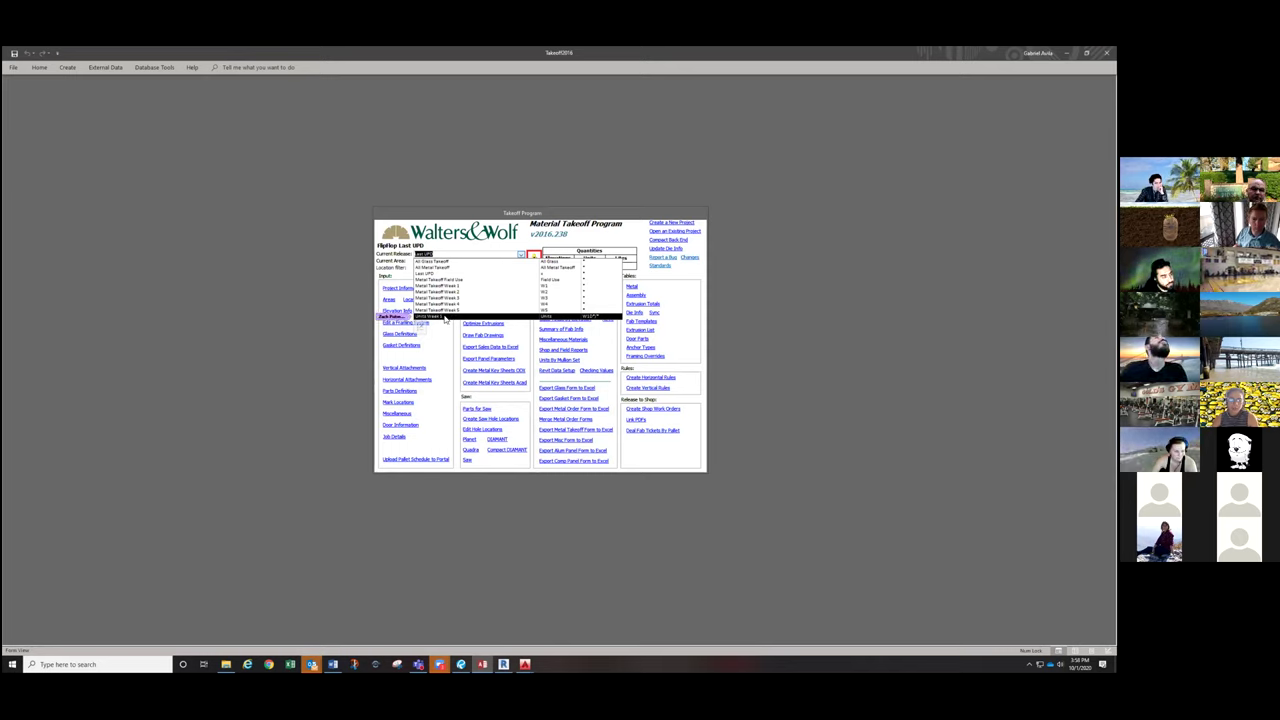
pyautogui.click(445, 317)
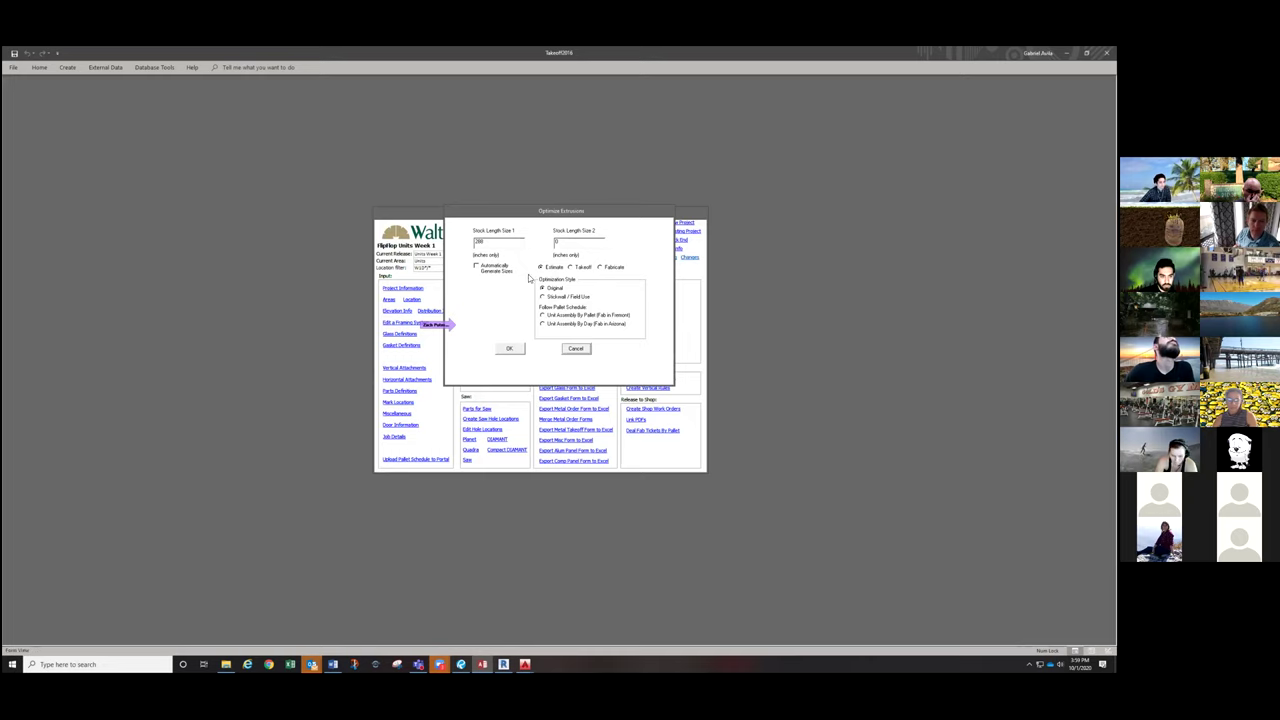
# Step: Run Optimize Extrusions with 288 stock length, Takeoff mode and Original style
pyautogui.moveTo(566, 215); pyautogui.dragTo(570, 228)
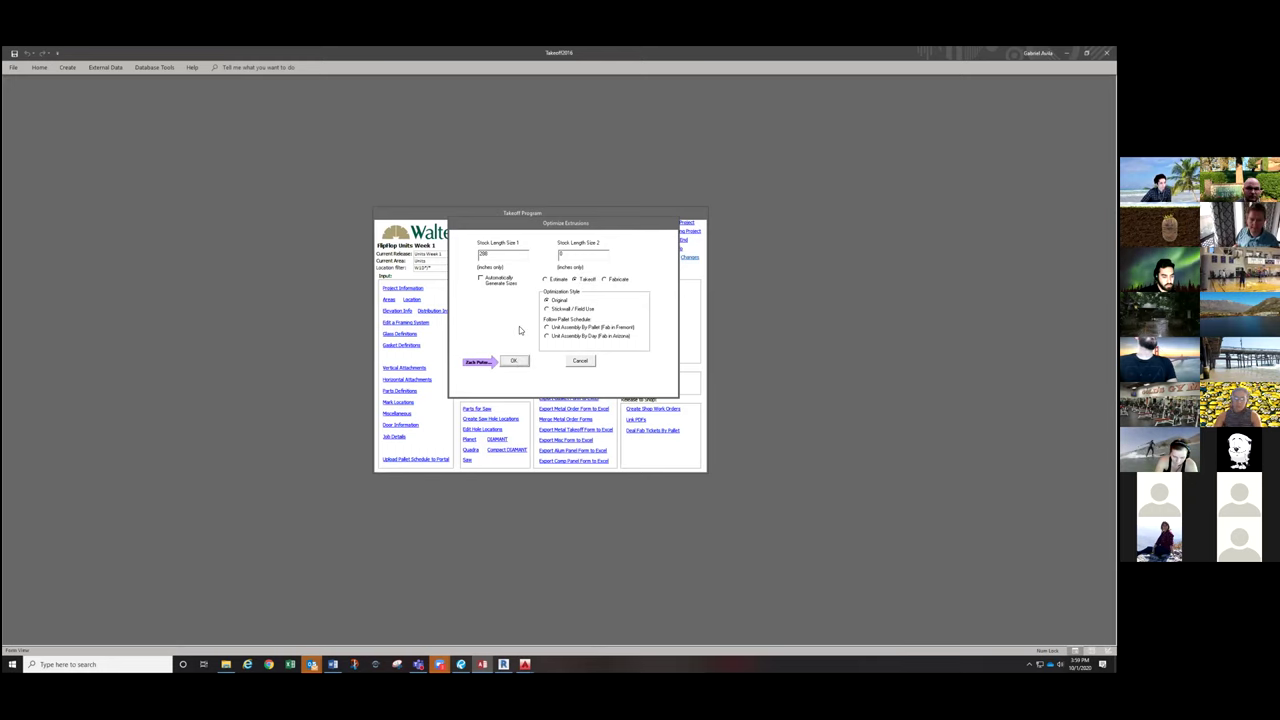
pyautogui.click(513, 360)
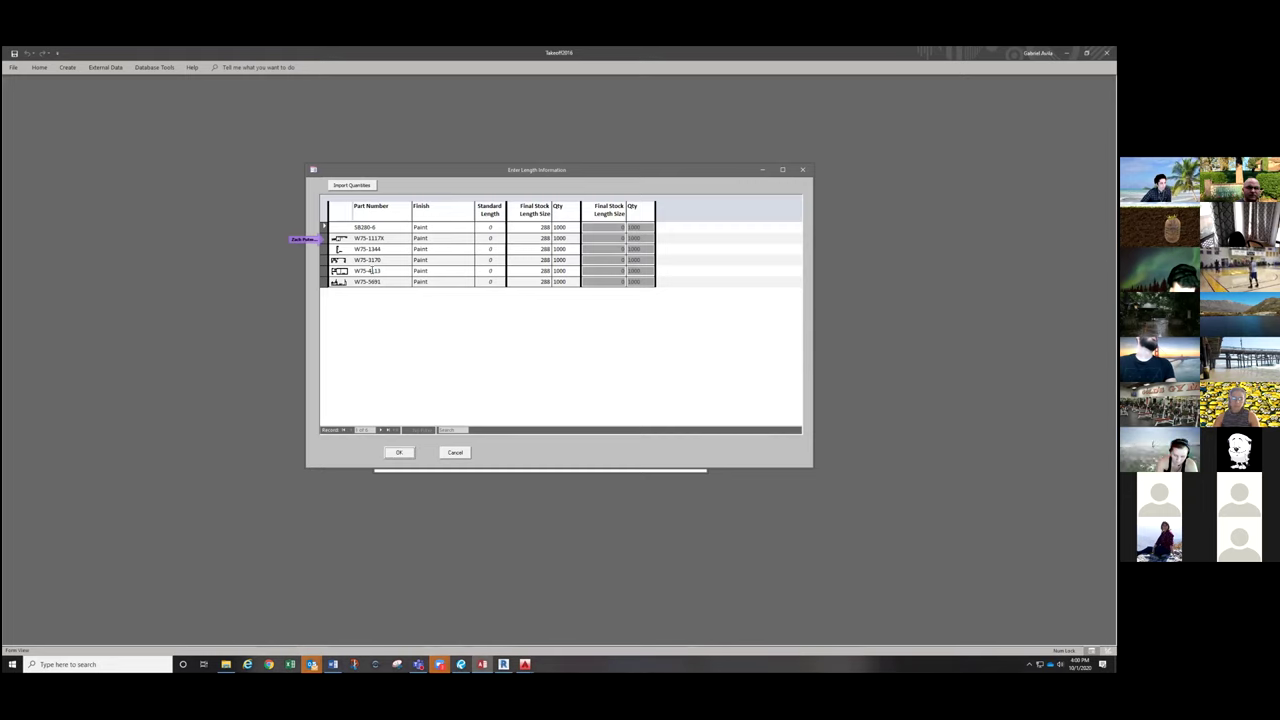
# Step: Accept the six extrusions at 288 length, quantity 1000, with nothing subtracted from stock length
pyautogui.click(401, 453)
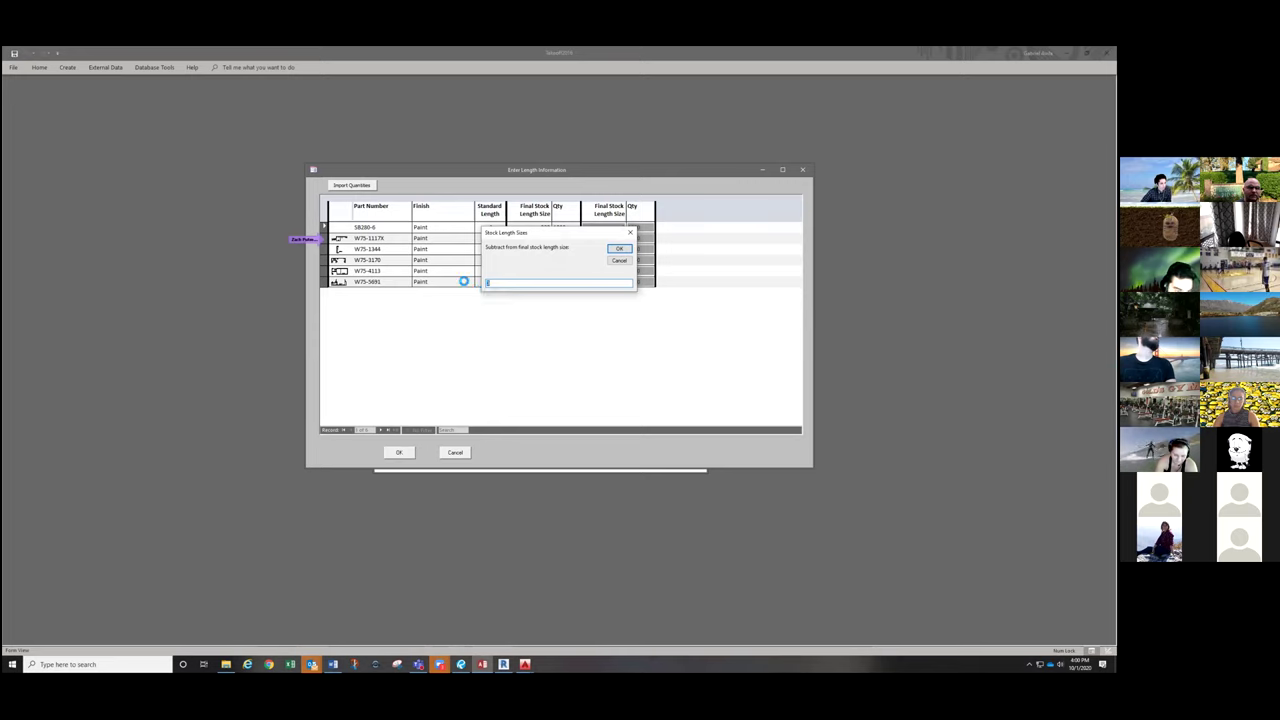
pyautogui.click(620, 249)
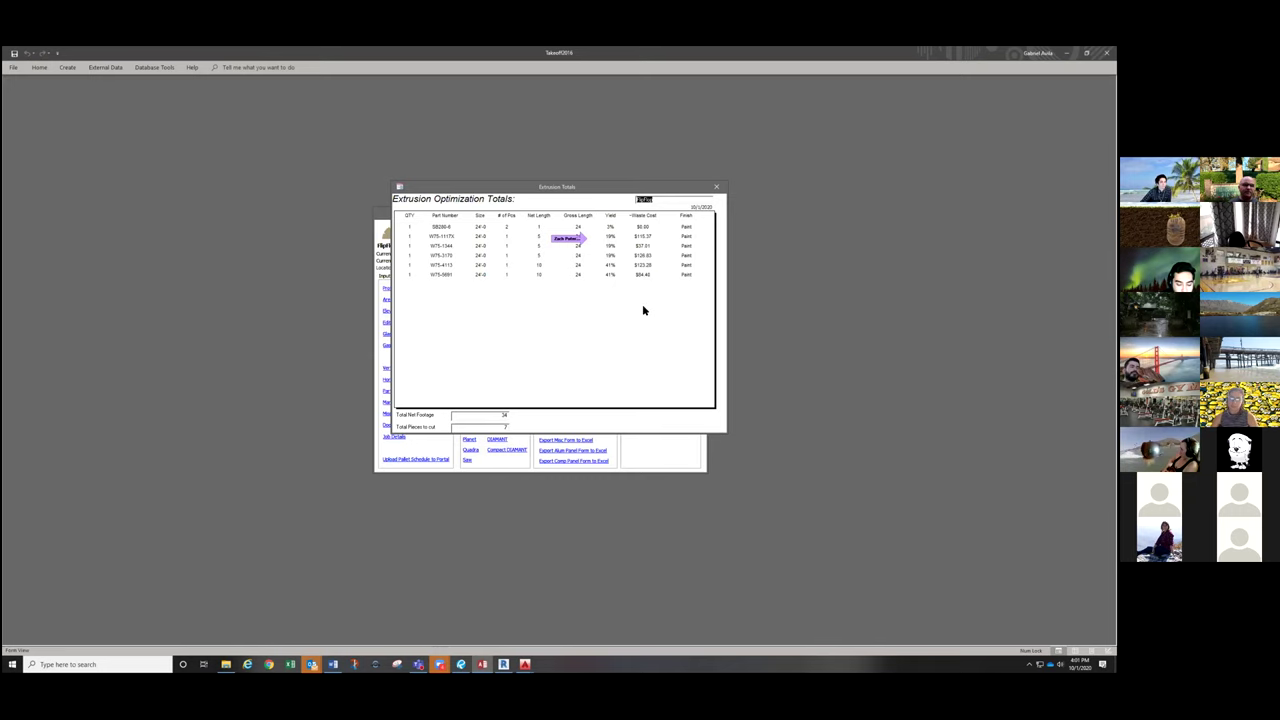
# Step: Close the totals report and export the Units Week 1 metal order form to Excel under the default name
pyautogui.click(716, 187)
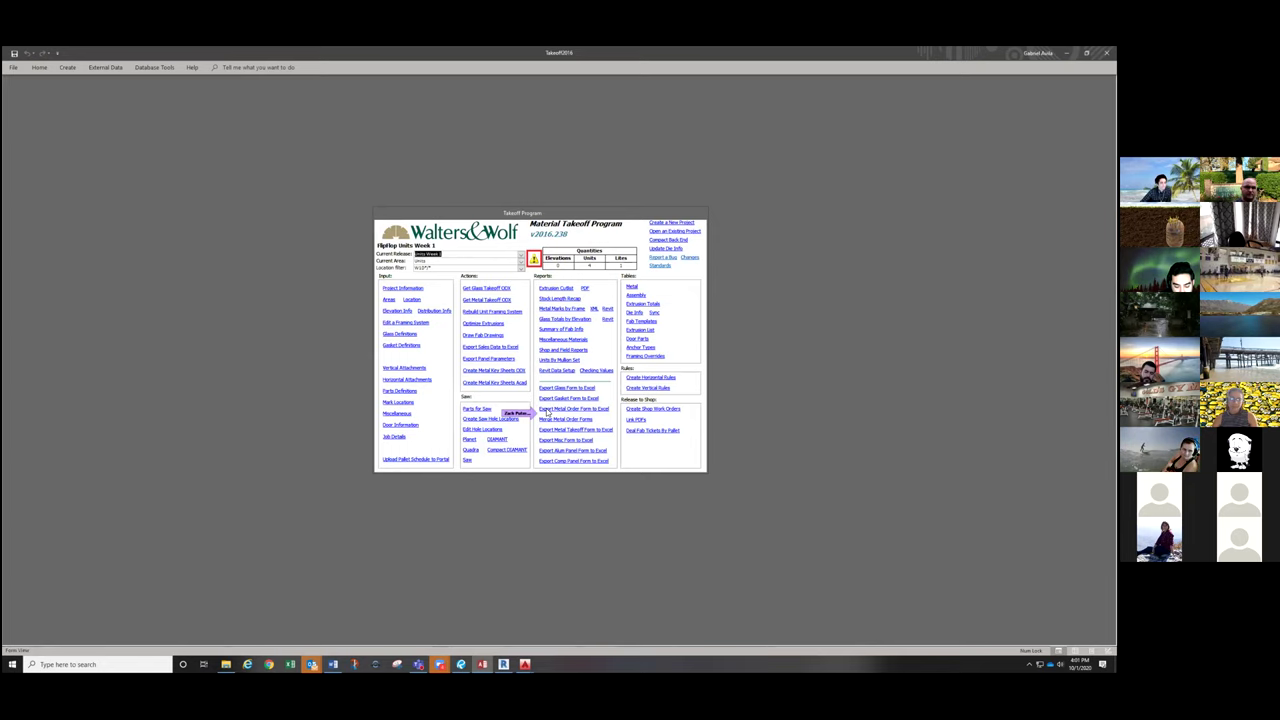
pyautogui.click(547, 412)
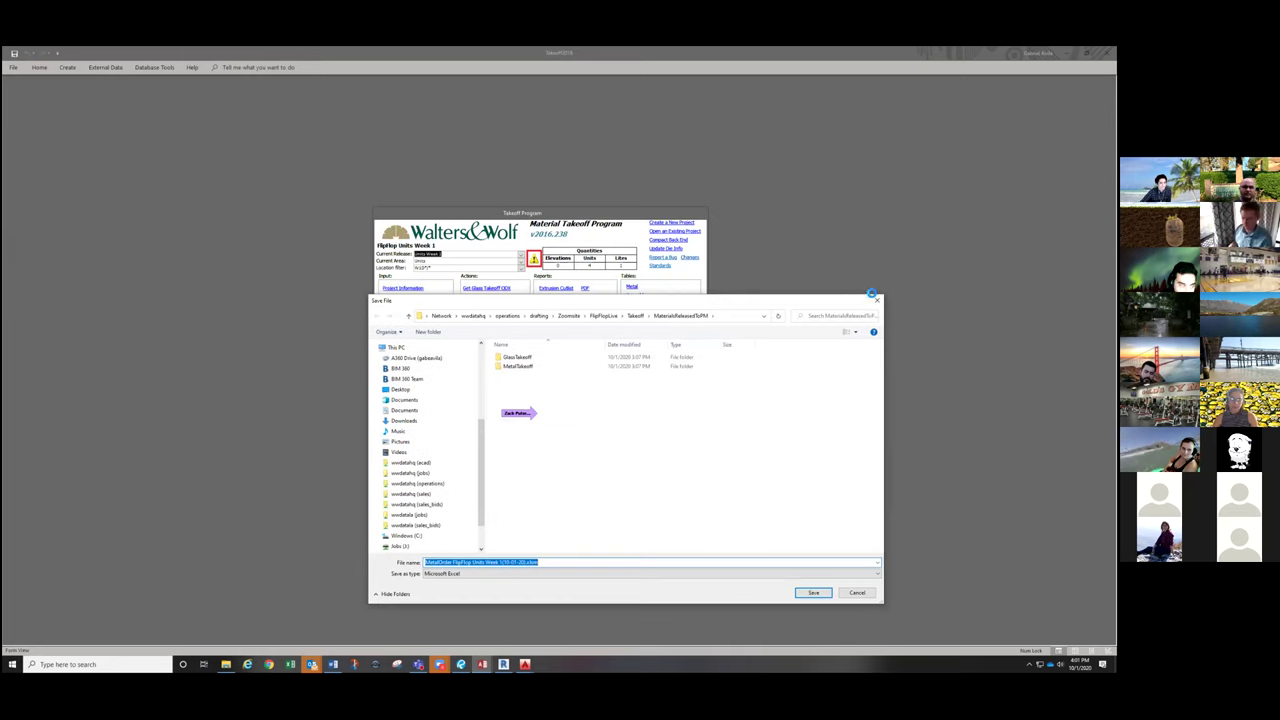
pyautogui.press('Return')
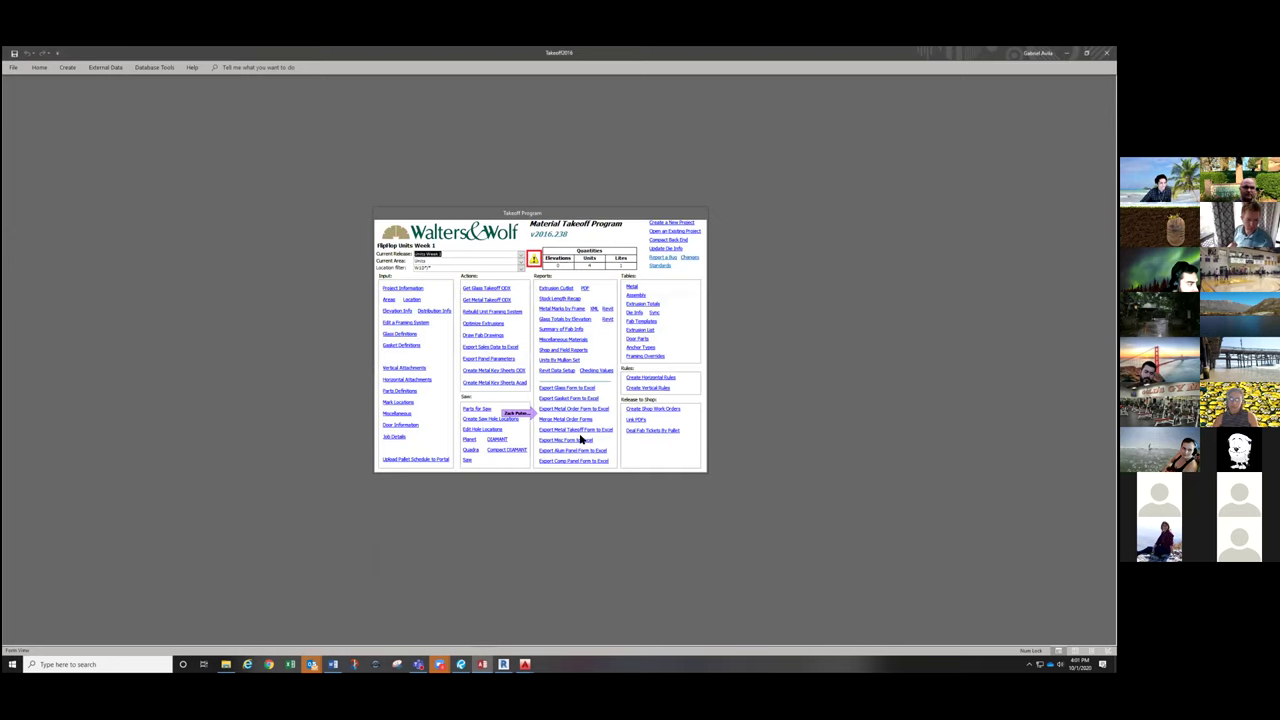